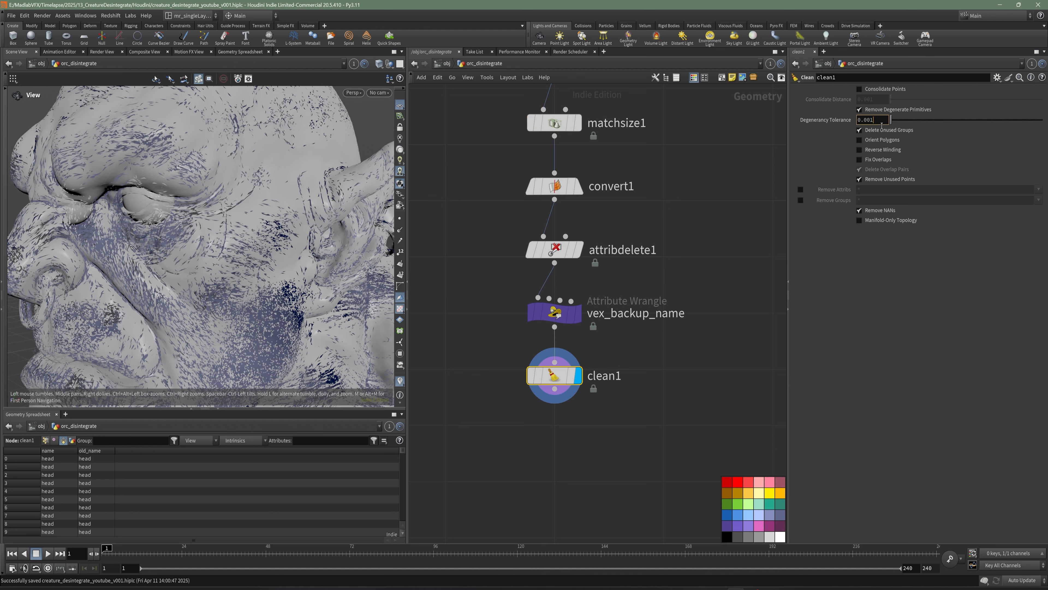
Set the Clean node's degeneracy tolerance to 0.0001
key("Return")
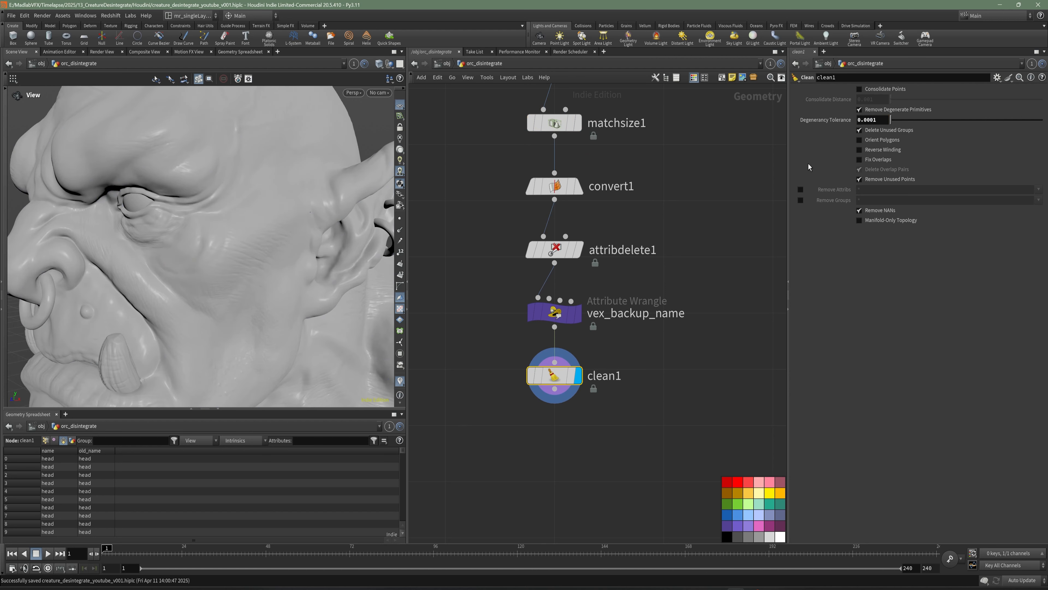
scroll(177, 248, "down", 4)
left_click_drag(177, 248, 194, 248)
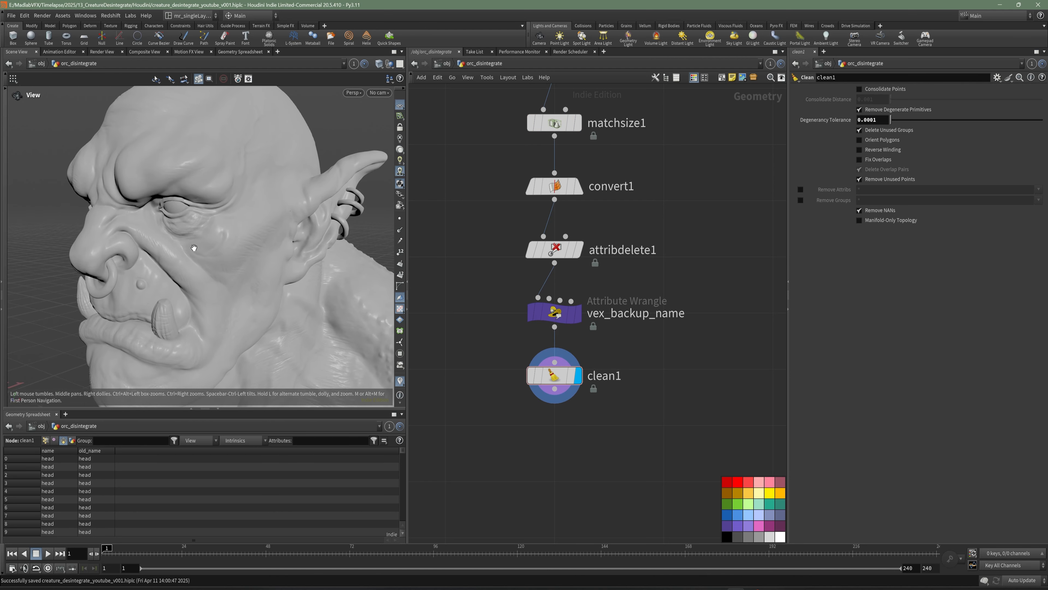
Add a Rest Position node below clean1, connected to its output, and make it the displayed node
middle_click_drag(600, 411, 639, 343)
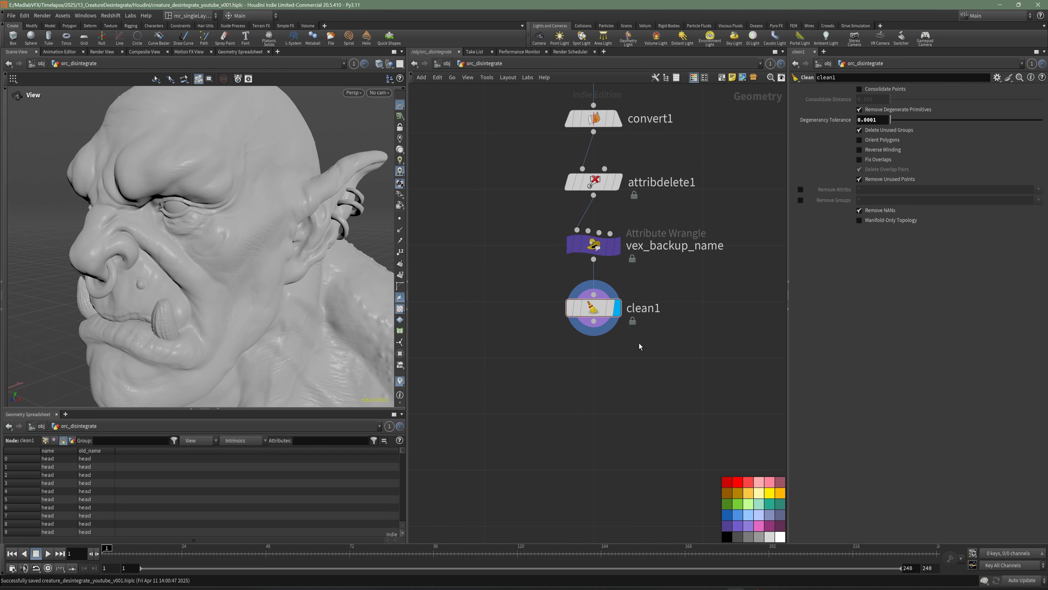
key("Tab")
type("res")
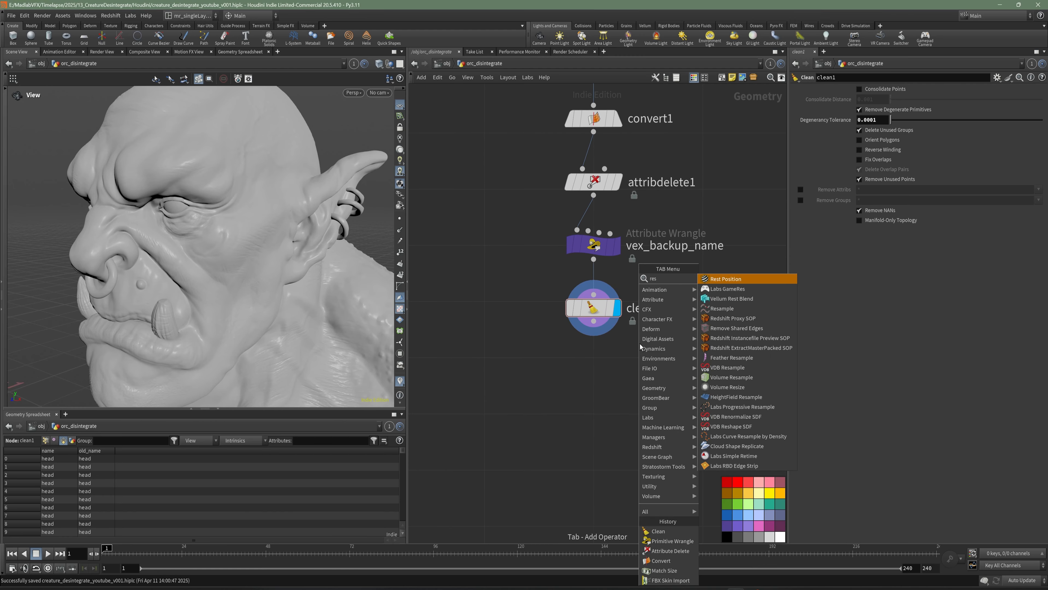
left_click(717, 281)
left_click(597, 366)
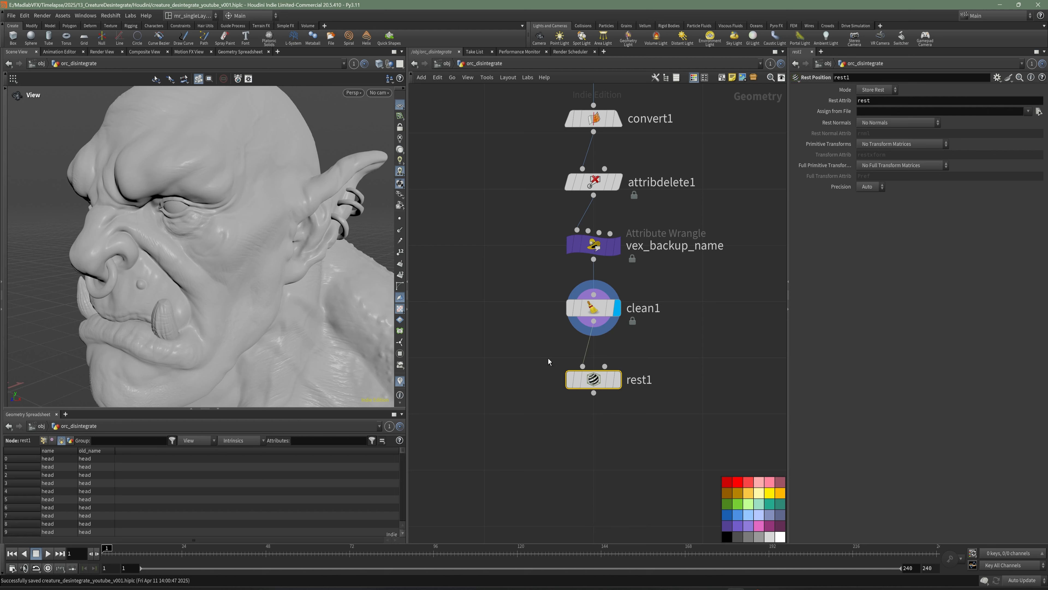
mouse_move(219, 265)
left_mouse_down()
mouse_move(264, 289)
mouse_move(213, 282)
left_mouse_up()
left_click(618, 379)
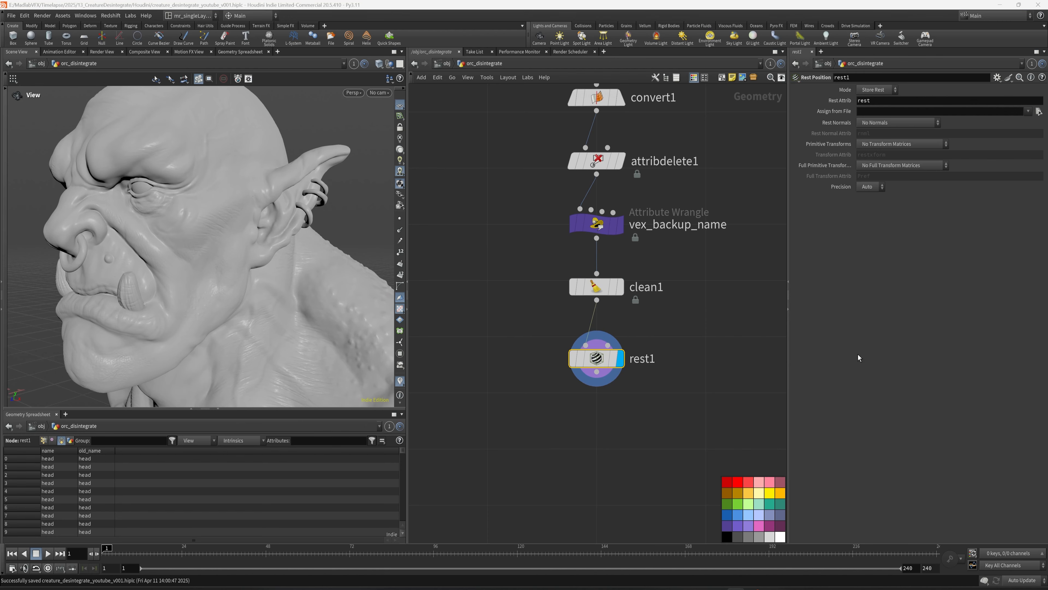
Add a Cluster node below rest1, connected to its output, and make it the displayed node
middle_click_drag(673, 405, 684, 362)
key("Tab")
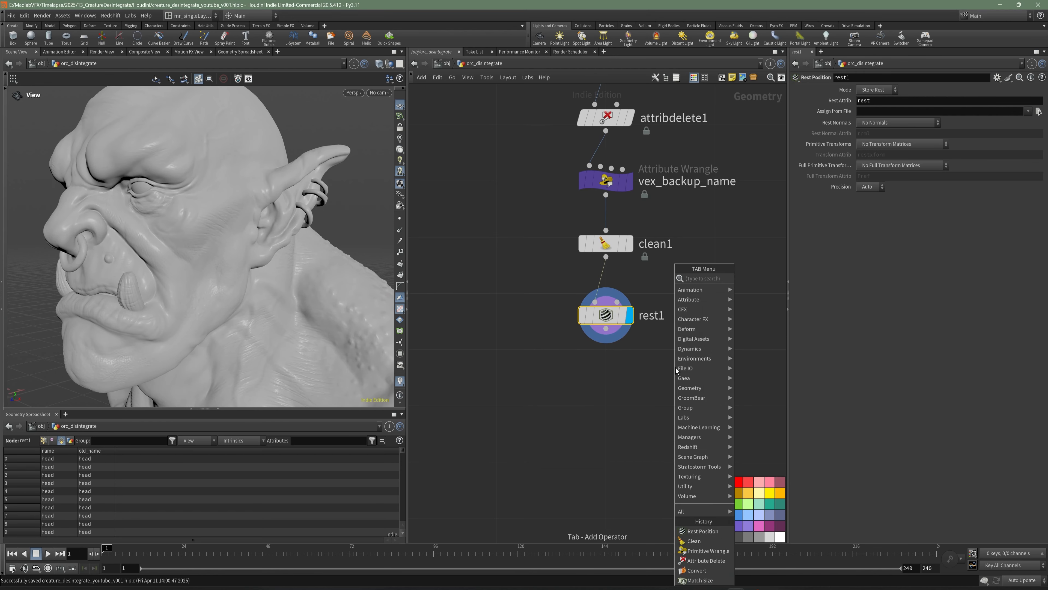
type("cle")
key("Escape")
key("Tab")
type("nor")
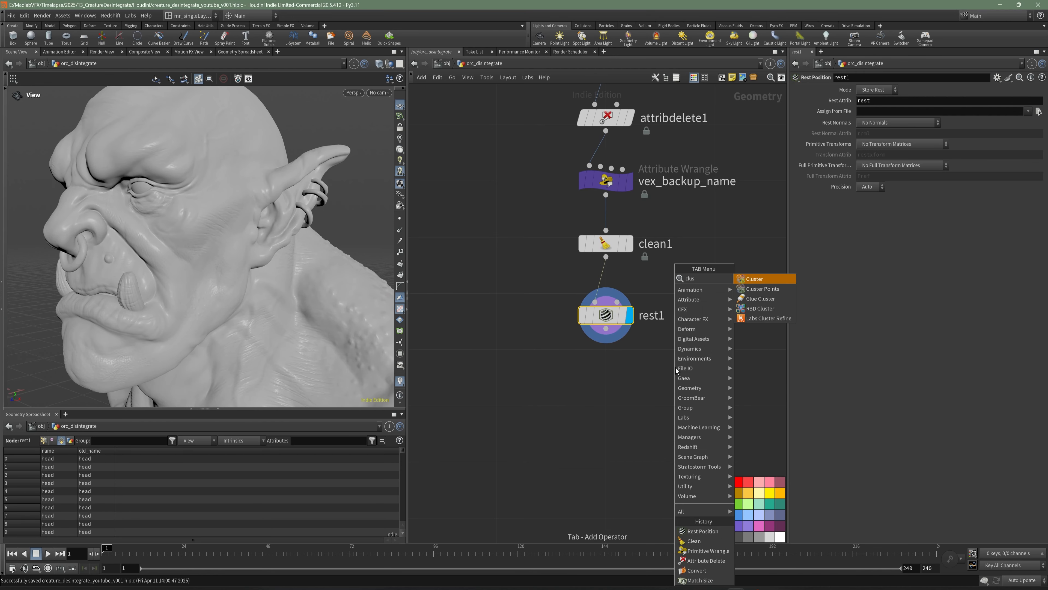
left_click(780, 281)
left_click(617, 369)
left_click(606, 329)
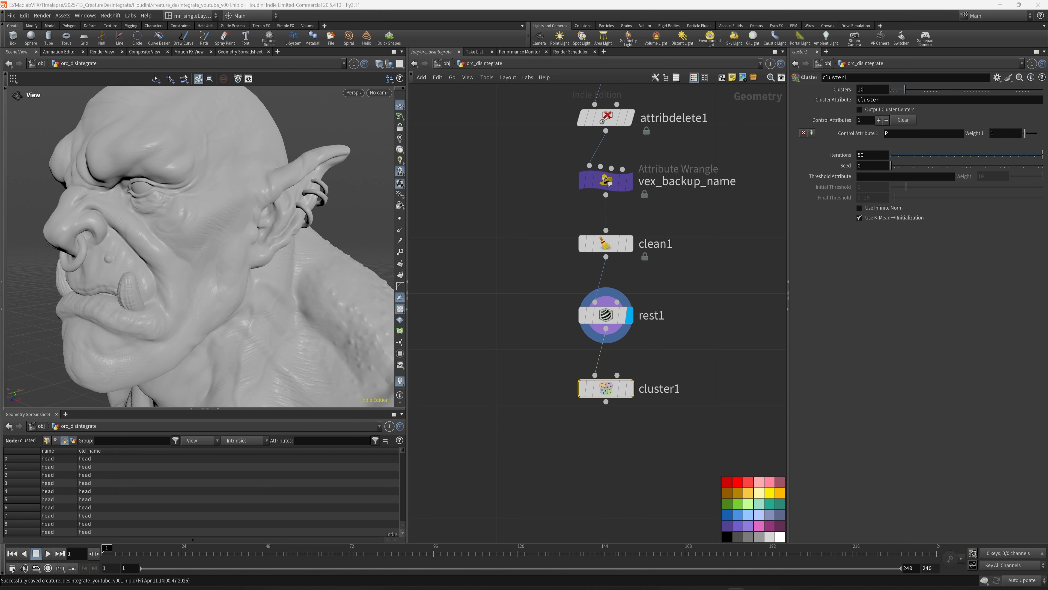
left_click(629, 389)
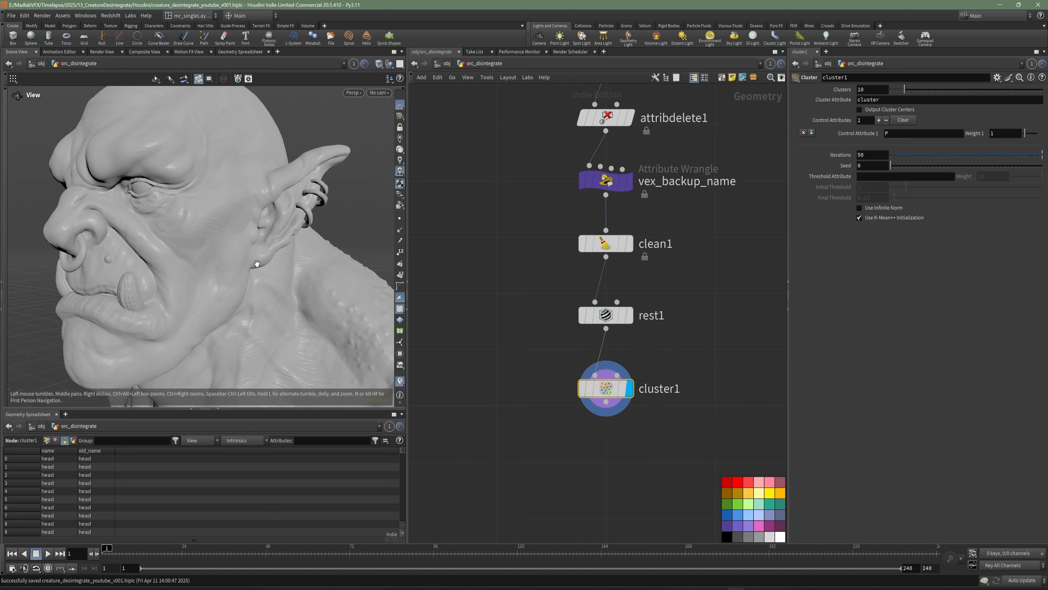
Set the number of clusters on the Cluster node to 100
right_click_drag(288, 245, 219, 261)
middle_click_drag(218, 261, 211, 290)
left_click_drag(210, 290, 252, 279)
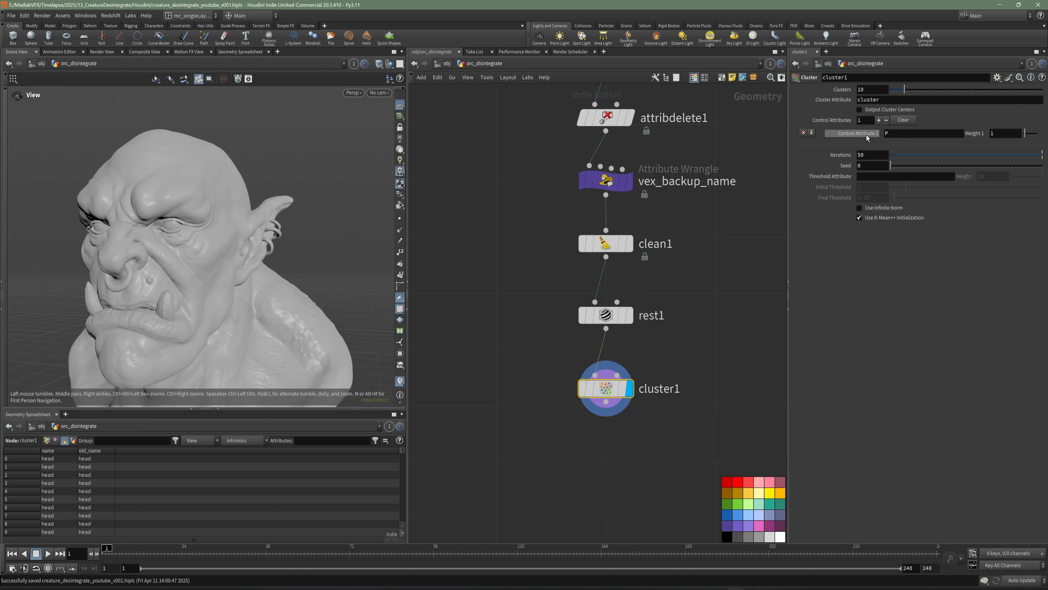
left_click_drag(867, 90, 853, 95)
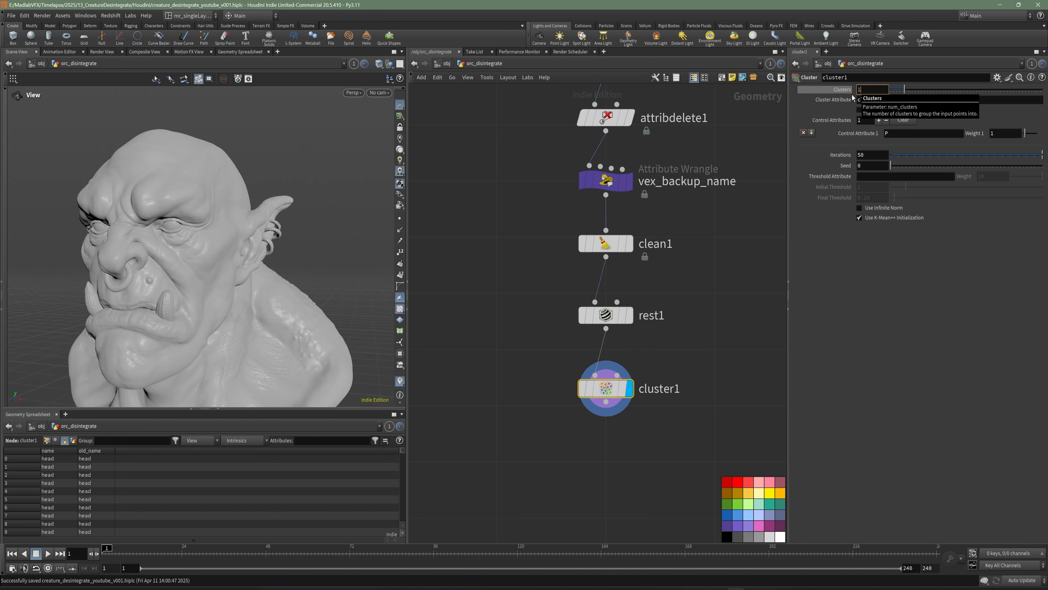
type("0")
key("Return")
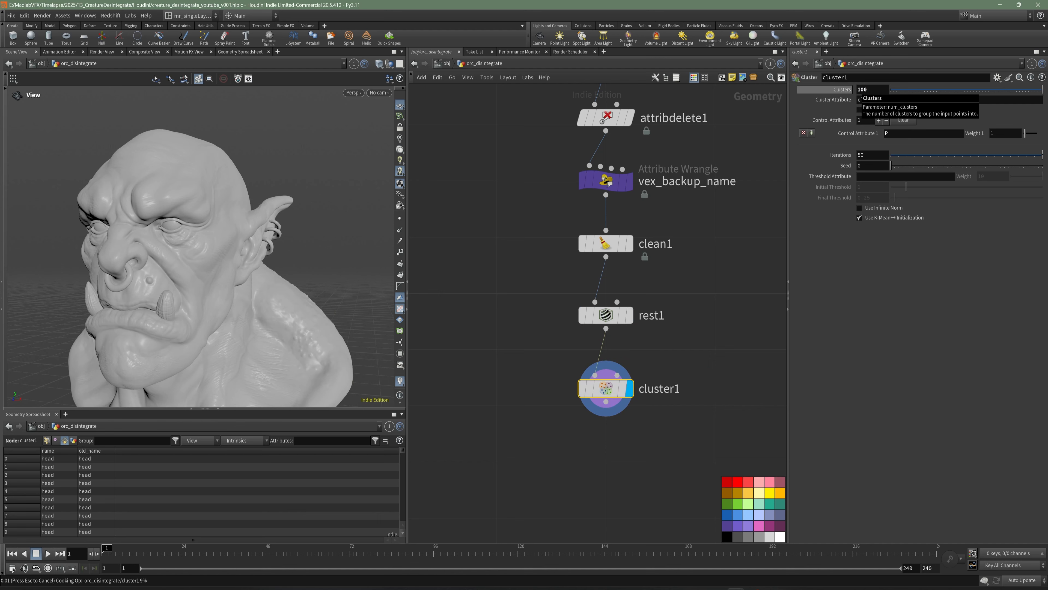
middle_click_drag(685, 365, 720, 331)
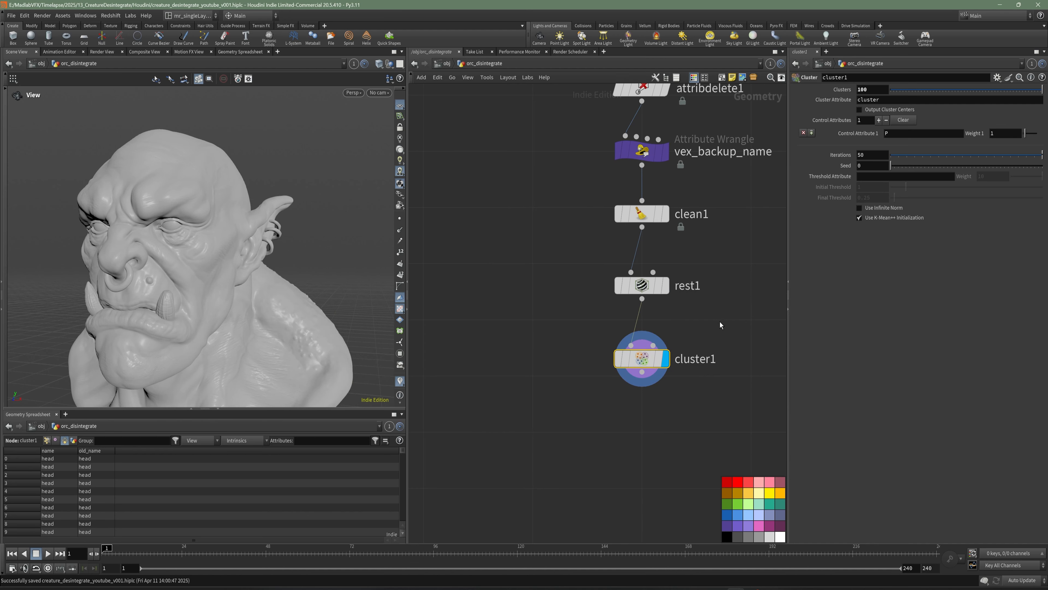
left_click_drag(312, 275, 302, 323)
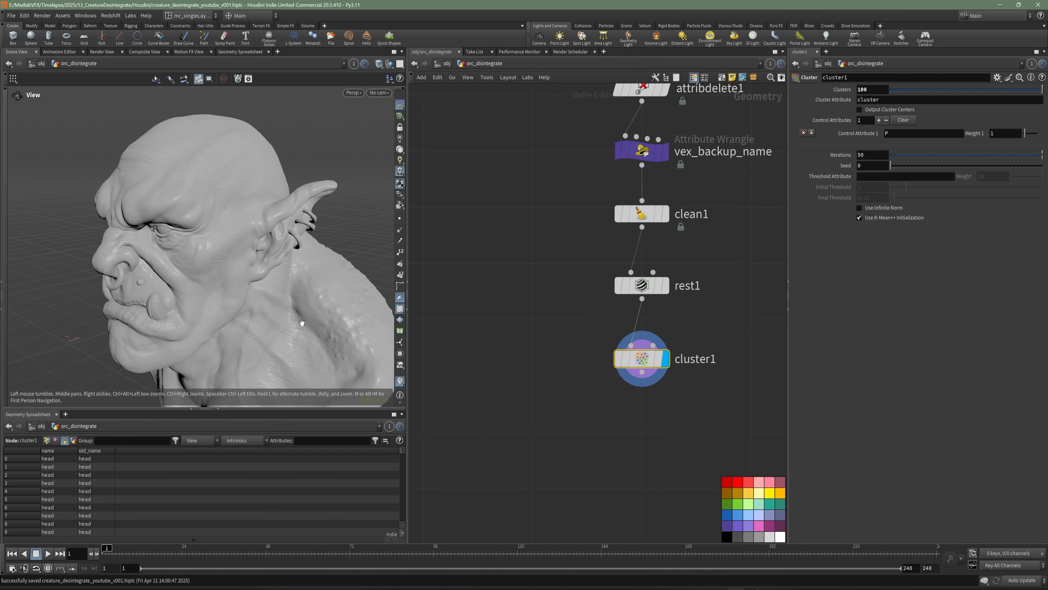
Place an unconnected Voronoi Fracture node beside the cluster node
middle_click_drag(556, 384, 557, 377)
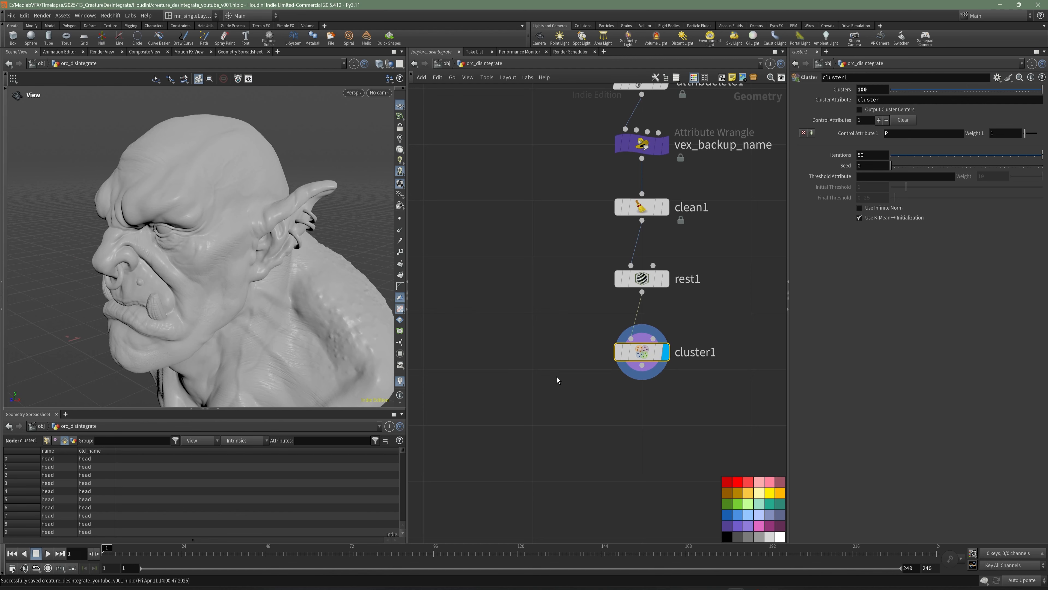
key("Tab")
type("vo")
key("BackSpace")
key("BackSpace")
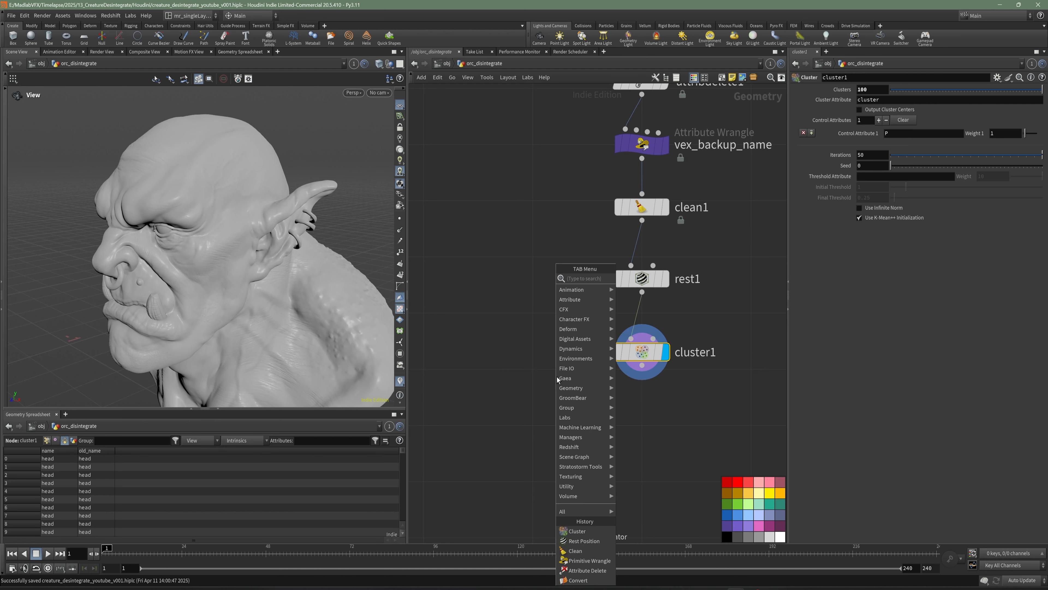
type("voro")
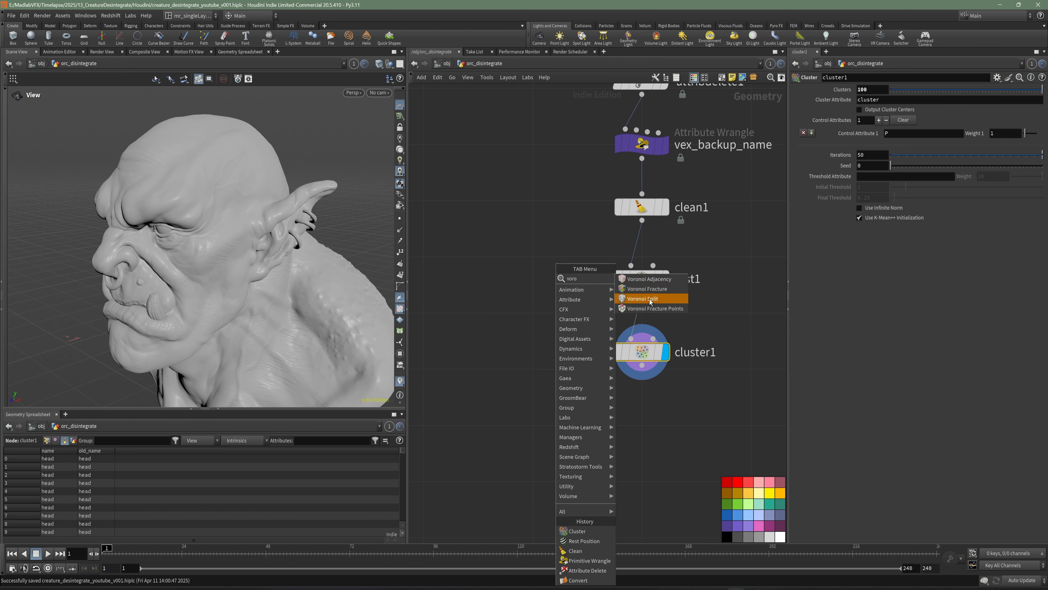
left_click(646, 290)
left_click(457, 361)
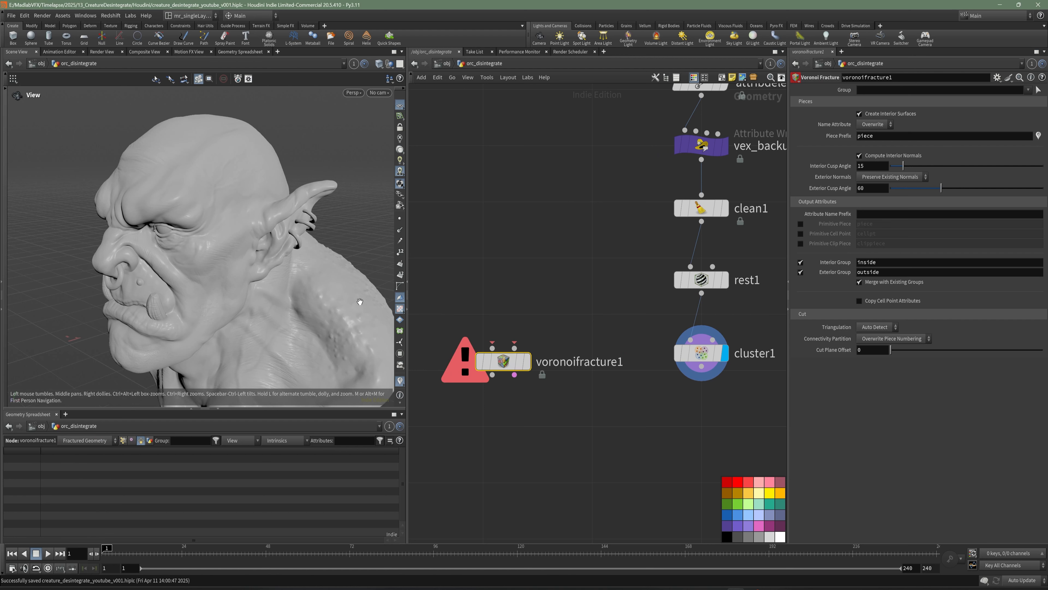
middle_click_drag(508, 381, 491, 381)
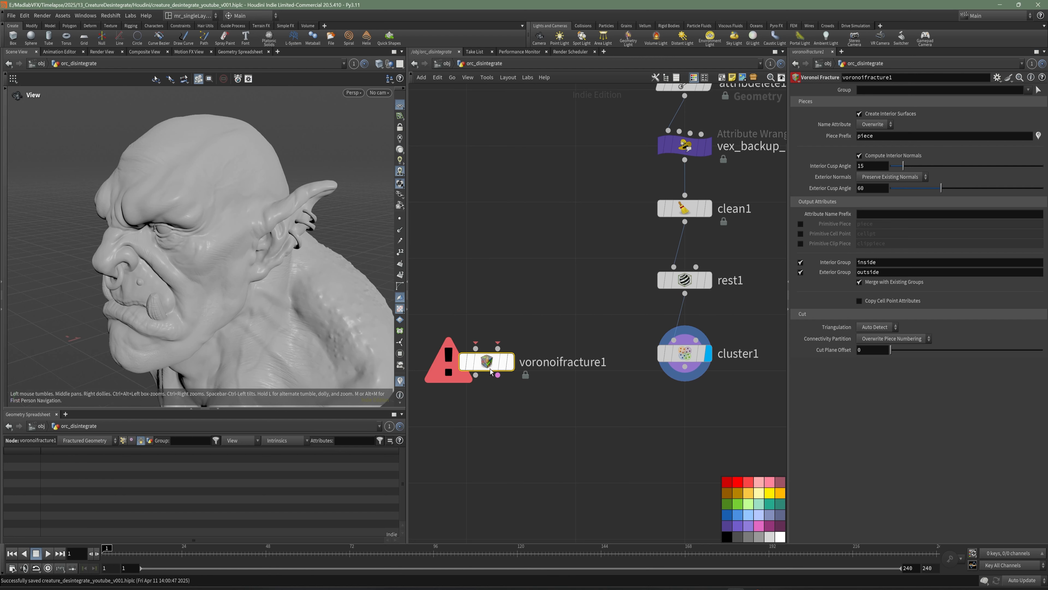
Delete the unconnected Voronoi Fracture node from the network
left_click(700, 356)
left_click(491, 362)
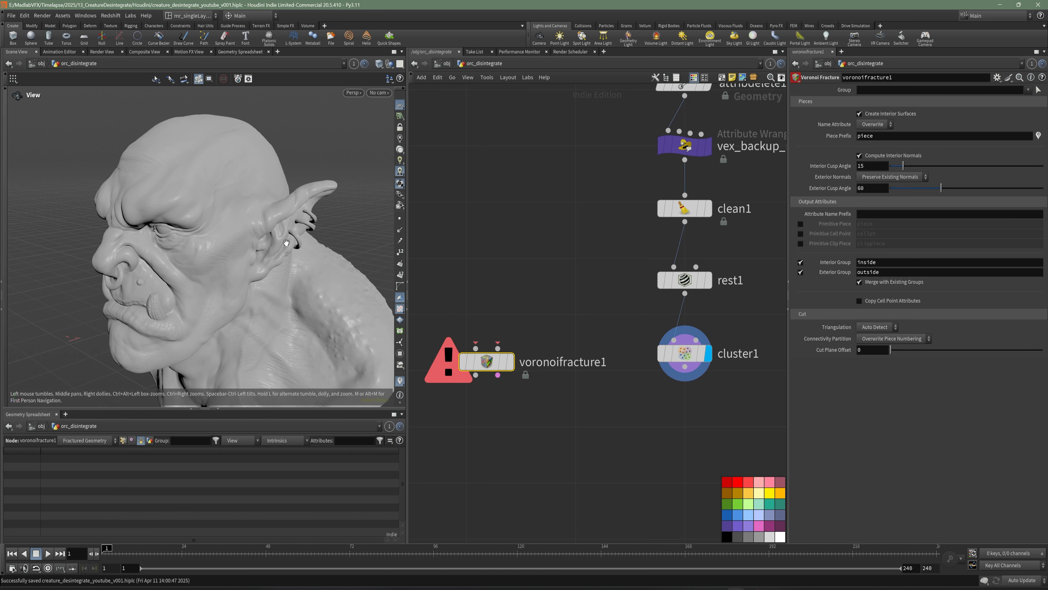
left_click_drag(253, 240, 266, 235)
middle_click_drag(736, 402, 663, 385)
left_click_drag(695, 385, 565, 326)
middle_click_drag(503, 364, 585, 376)
left_click_drag(574, 379, 445, 317)
key("Delete")
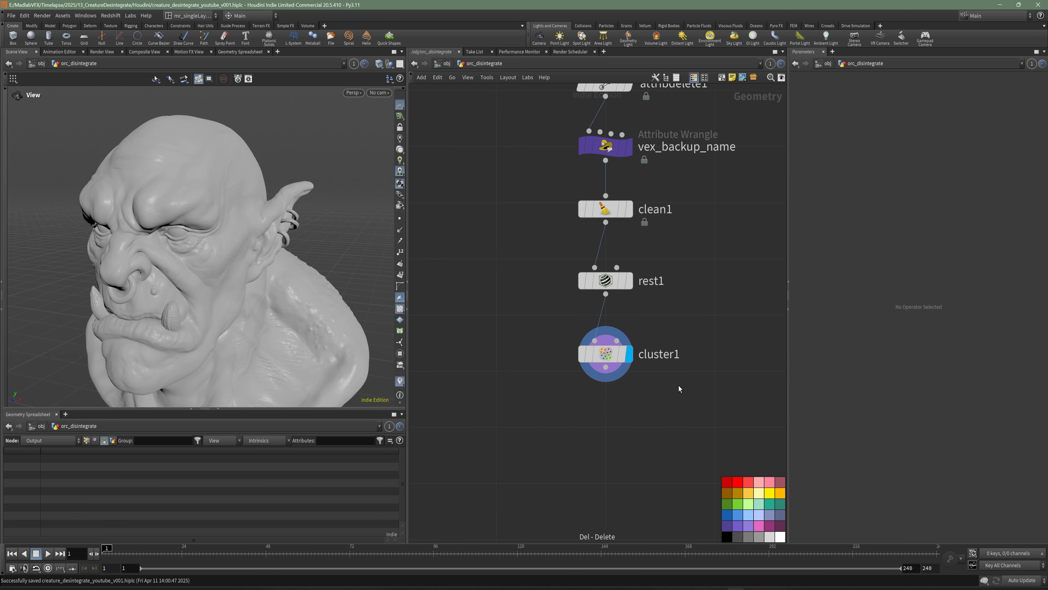
Visualize the cluster point attribute on the model from cluster1's node information
left_click_drag(251, 271, 284, 300)
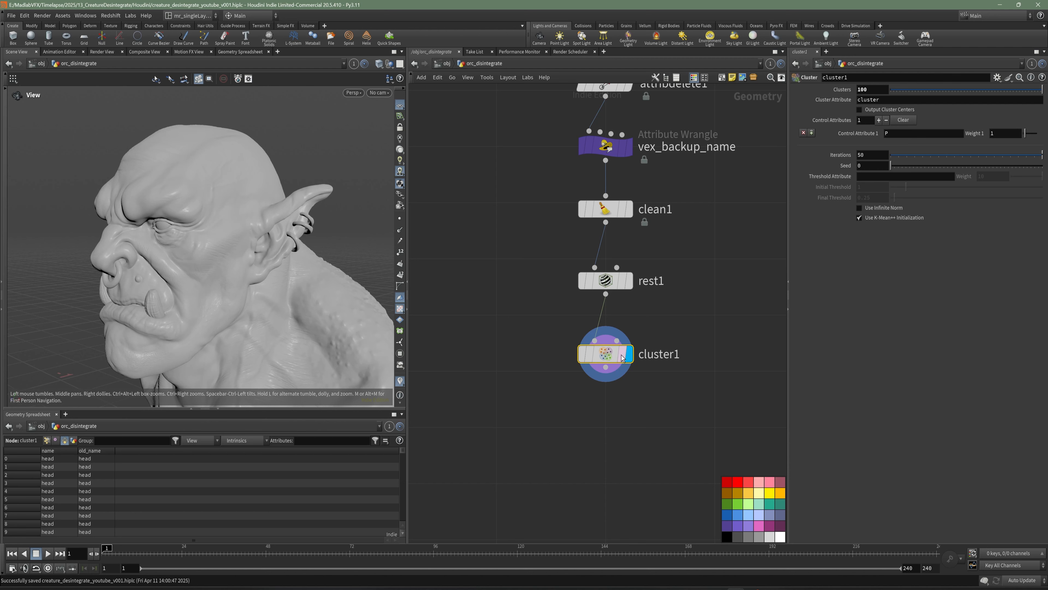
left_click(570, 358)
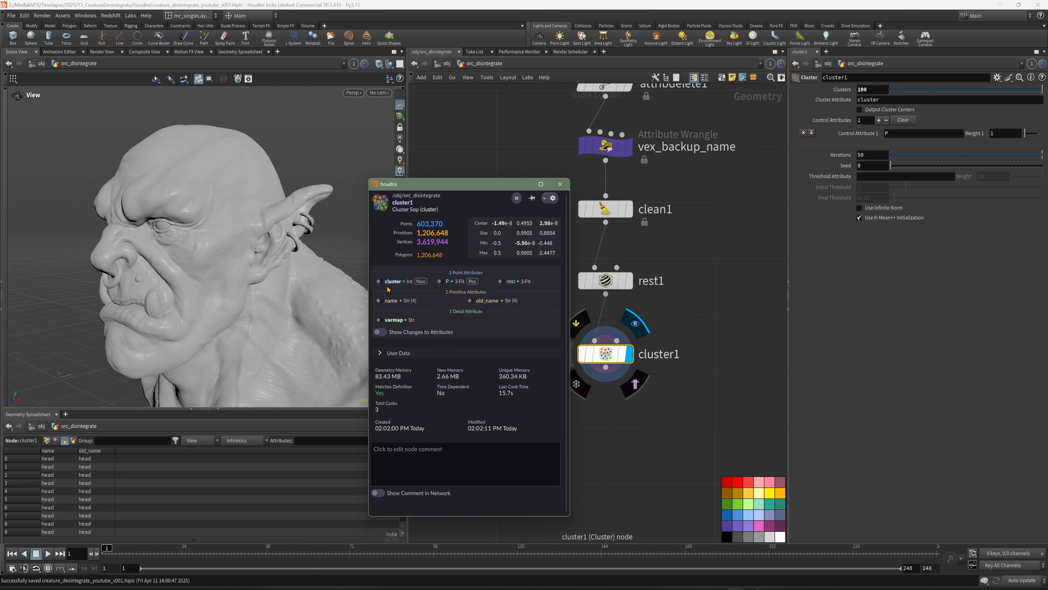
left_click(379, 281)
left_click(560, 188)
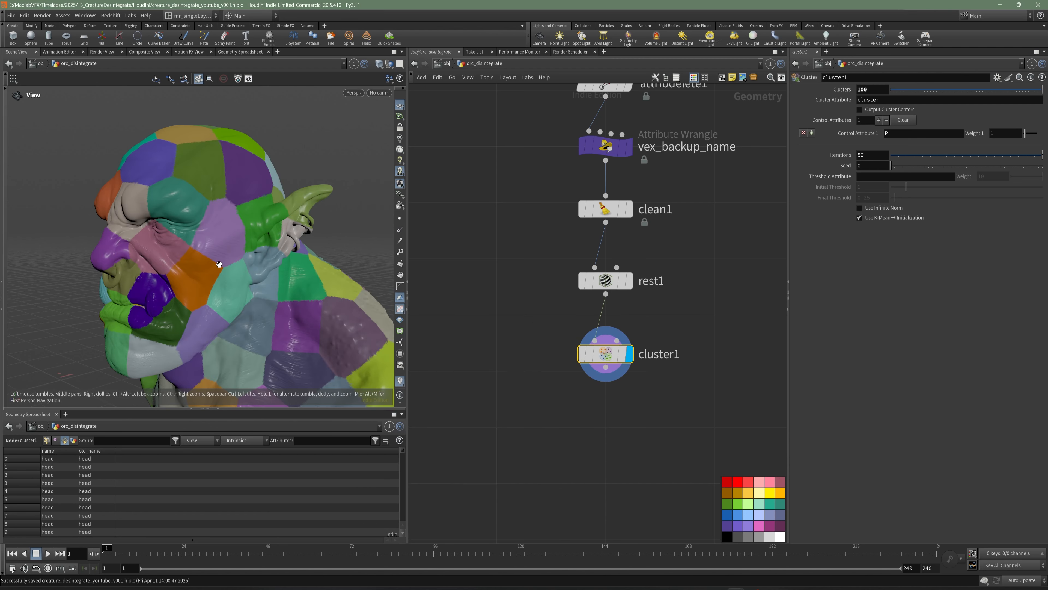
Examine the coloured clusters and their boundaries up close on the creature's face, neck and shoulder
right_click_drag(220, 264, 206, 297)
middle_click_drag(206, 297, 211, 262)
mouse_move(211, 263)
left_mouse_down()
mouse_move(267, 239)
mouse_move(234, 244)
mouse_move(265, 230)
mouse_move(210, 248)
left_mouse_up()
right_click_drag(210, 247, 224, 275)
middle_click_drag(225, 275, 177, 272)
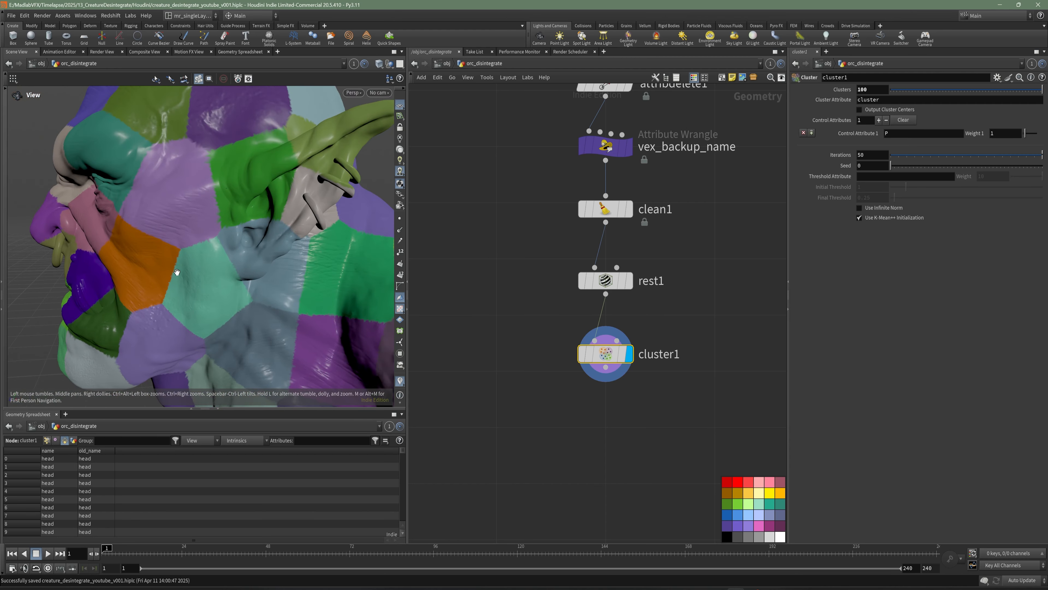
right_click_drag(221, 248, 227, 263)
middle_click_drag(227, 263, 191, 259)
right_click_drag(216, 252, 203, 225)
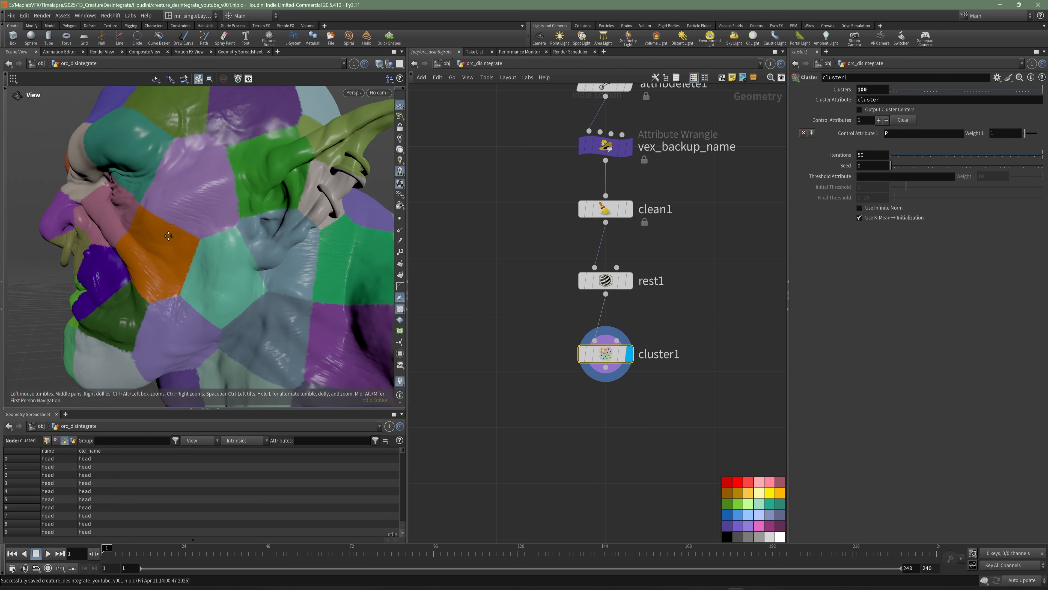
middle_click_drag(203, 225, 195, 257)
left_click_drag(195, 256, 264, 262)
right_click_drag(264, 263, 269, 275)
middle_click_drag(268, 275, 182, 242)
right_click_drag(181, 242, 189, 257)
left_click_drag(189, 256, 222, 266)
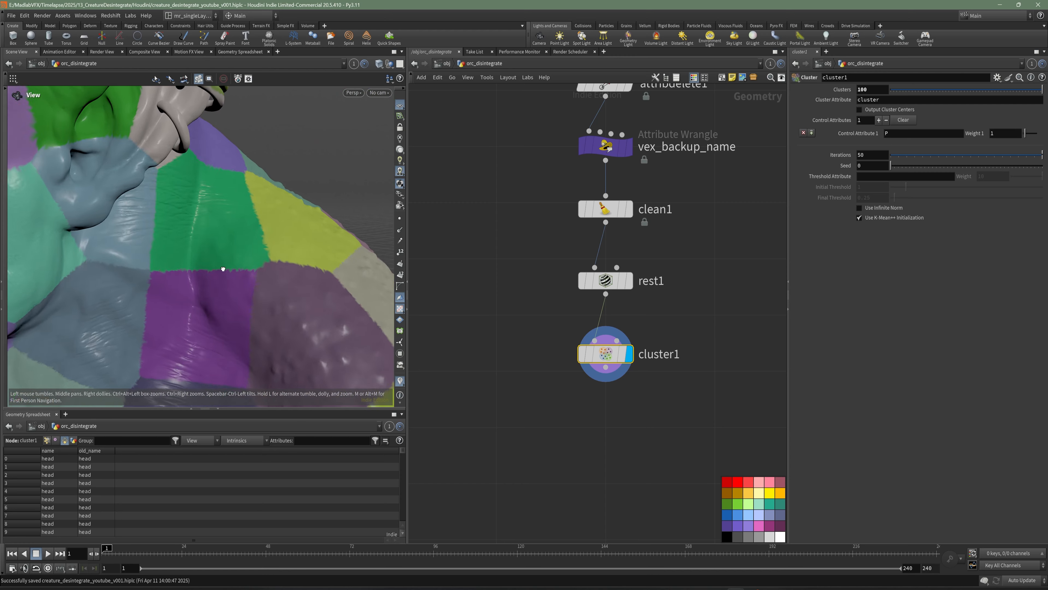
middle_click_drag(222, 267, 182, 268)
right_click_drag(182, 269, 260, 275)
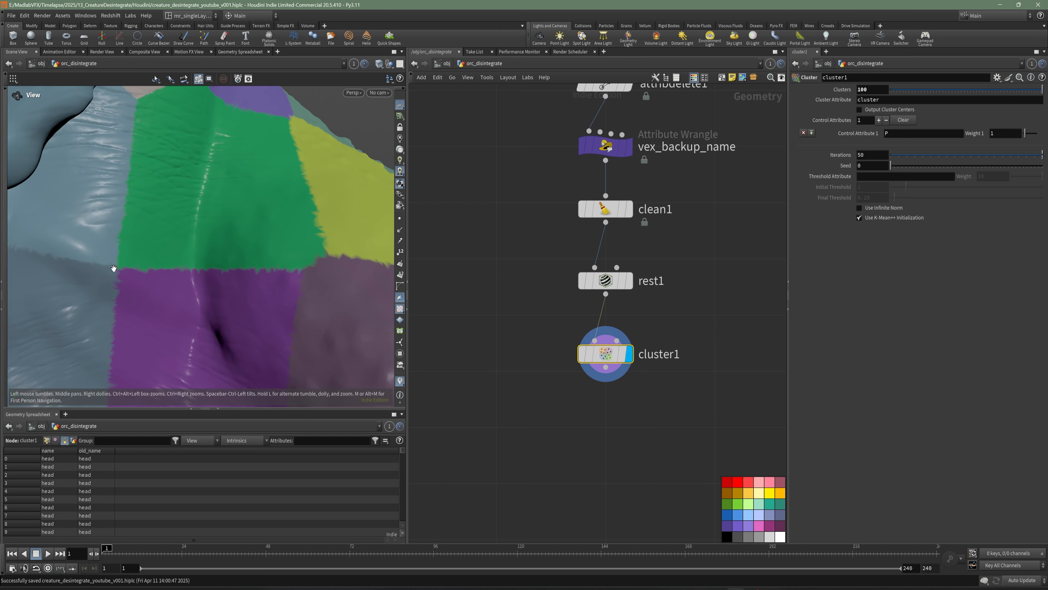
right_click_drag(170, 267, 133, 268)
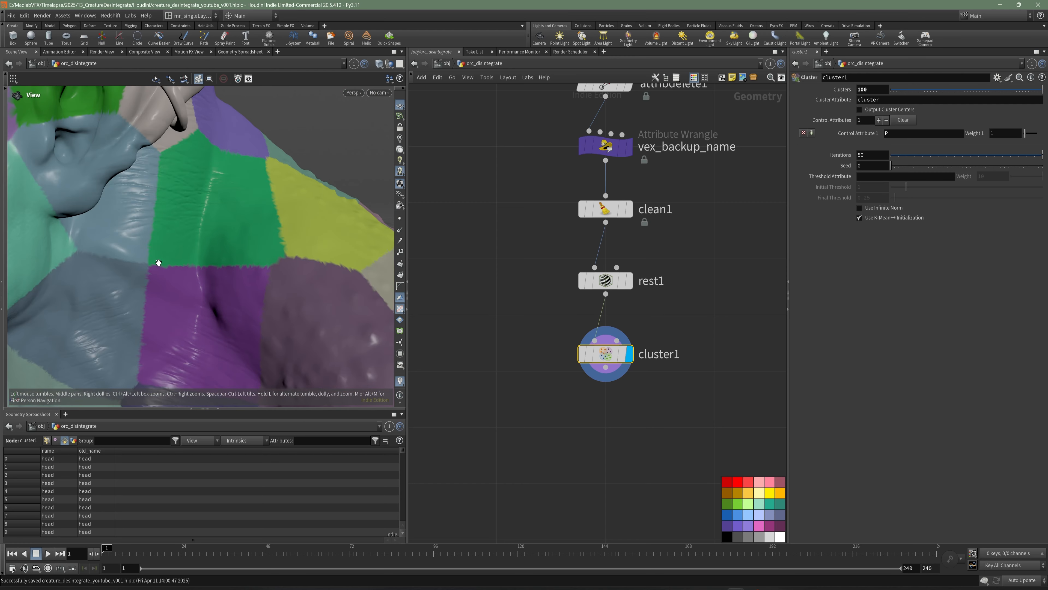
left_click_drag(252, 267, 195, 274)
right_click_drag(280, 226, 180, 249)
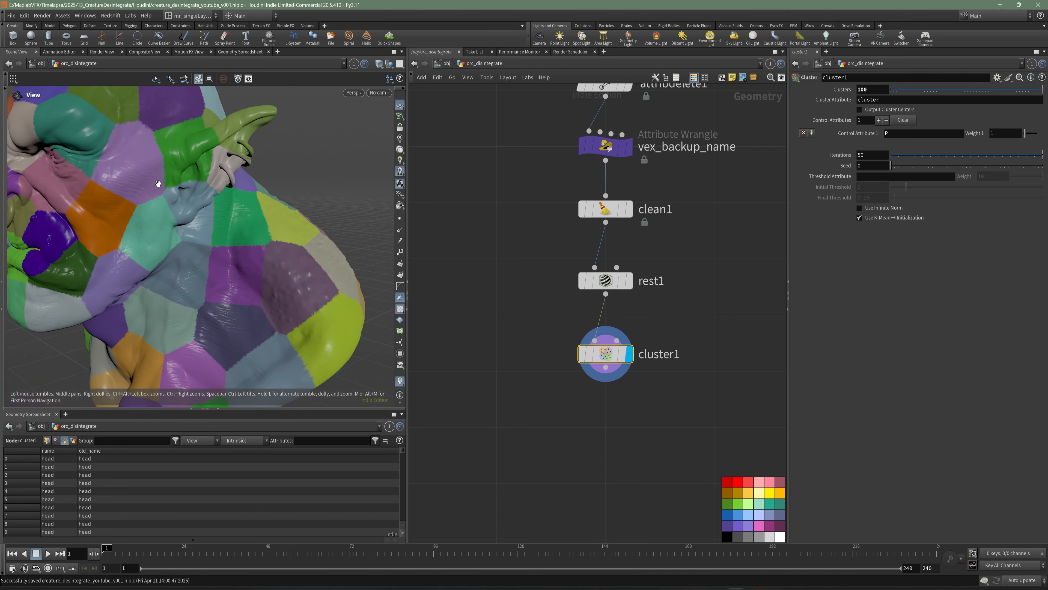
mouse_move(228, 252)
left_mouse_down()
mouse_move(255, 242)
mouse_move(238, 249)
left_mouse_up()
Insert a displayed Attribute Noise node between rest1 and cluster1, and set its attribute name to P
left_click_drag(615, 354, 615, 458)
middle_click_drag(645, 380, 637, 376)
key("Tab")
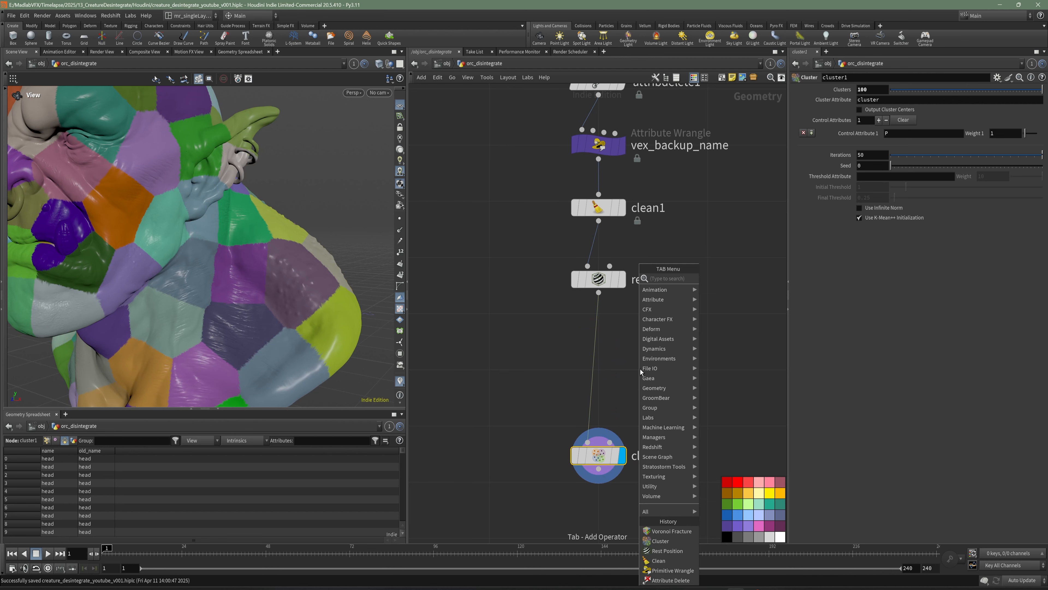
type("noise")
left_click(750, 280)
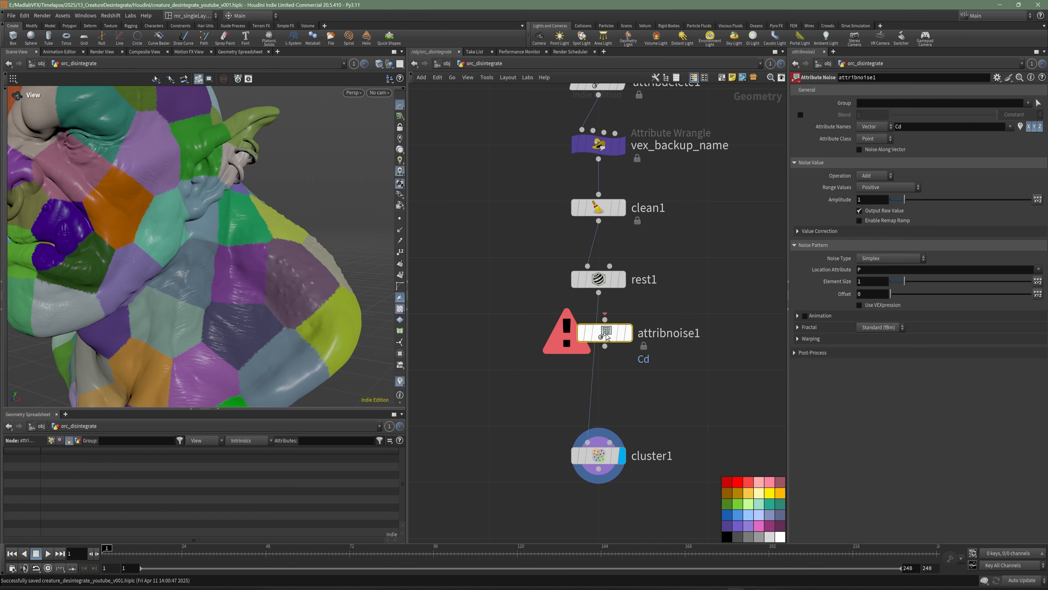
left_click(593, 341)
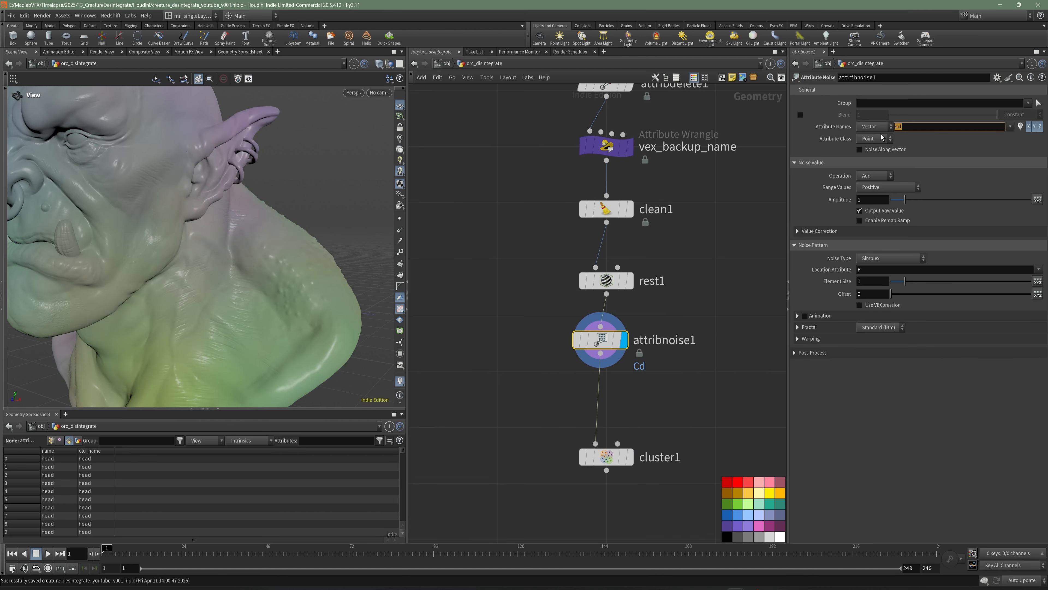
type("P")
key("Return")
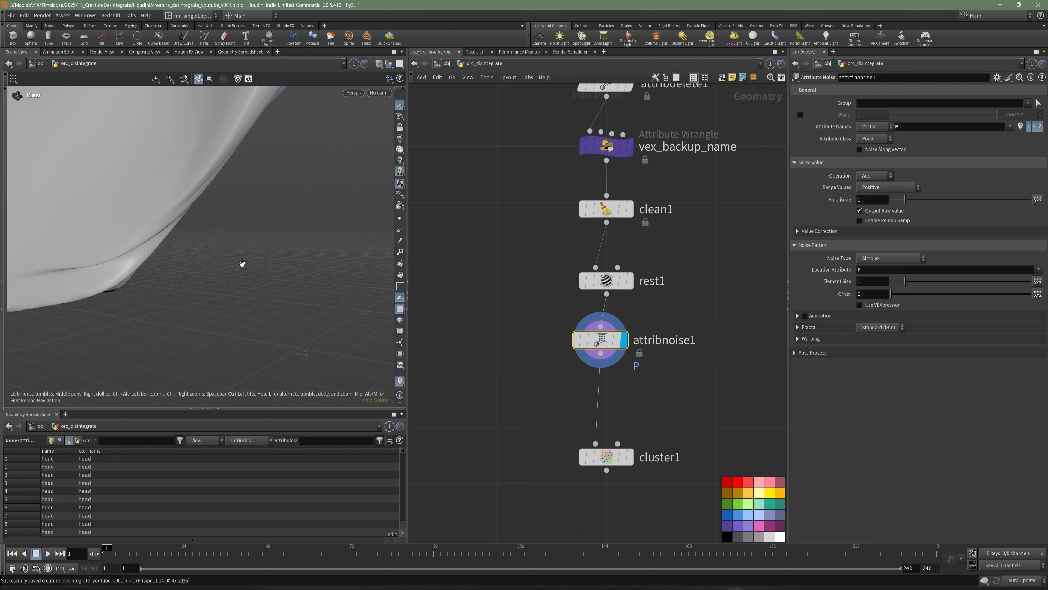
Set the amplitude of attribnoise1 to 0.2
right_click_drag(266, 268, 119, 241)
middle_click_drag(236, 221, 199, 286)
left_click_drag(199, 285, 150, 263)
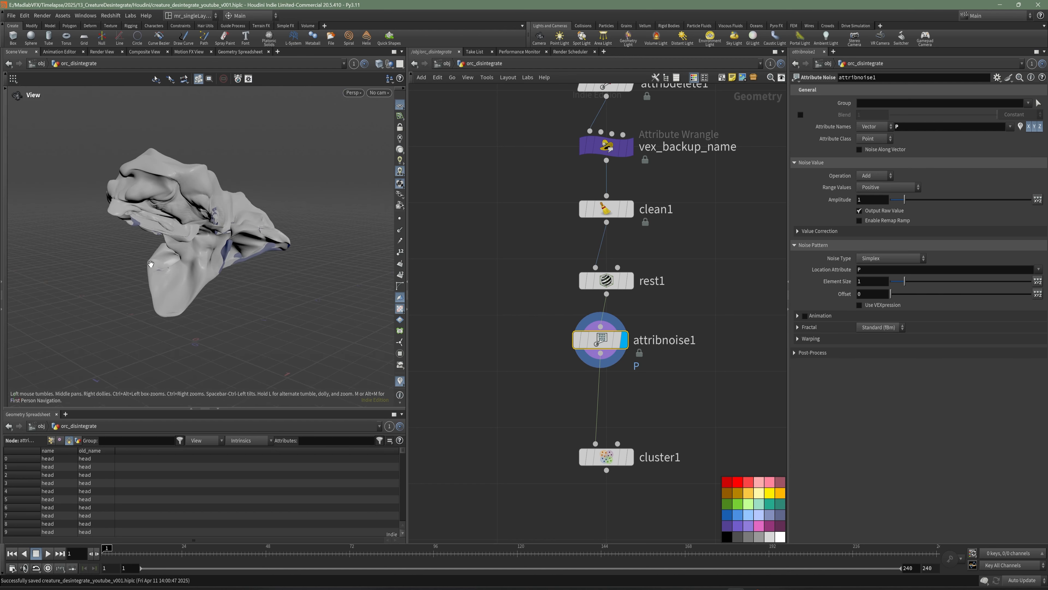
left_click(859, 200)
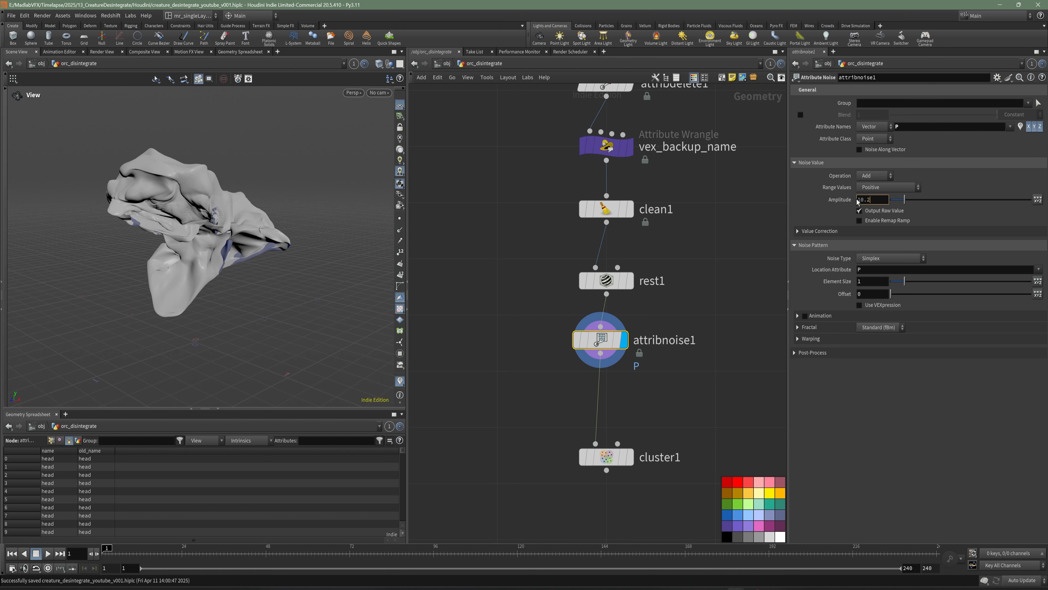
type("0.2")
key("Return")
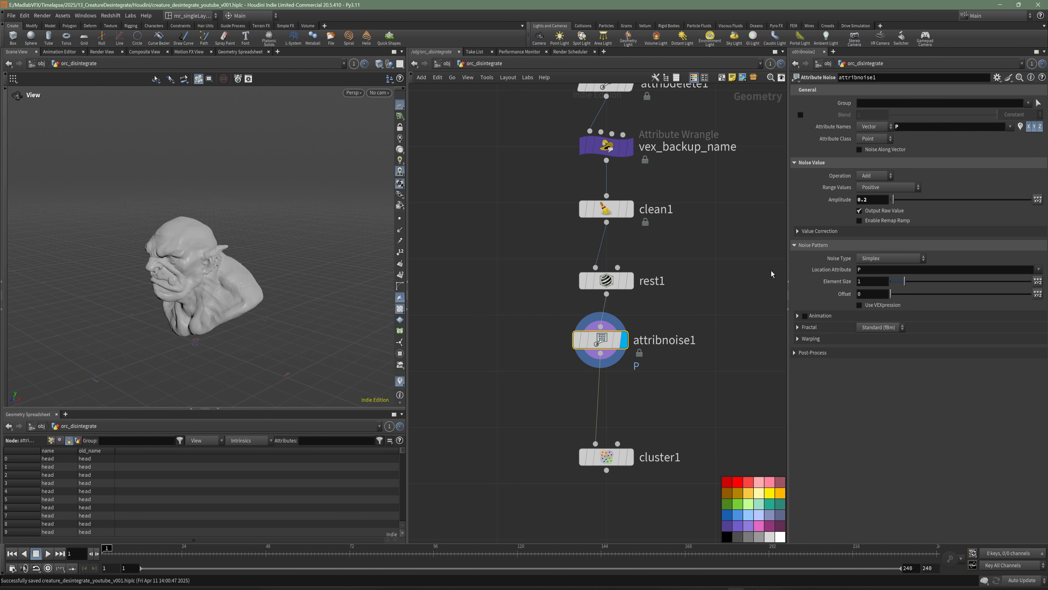
Set the noise element size of attribnoise1 to 0.2
left_click_drag(285, 264, 286, 251)
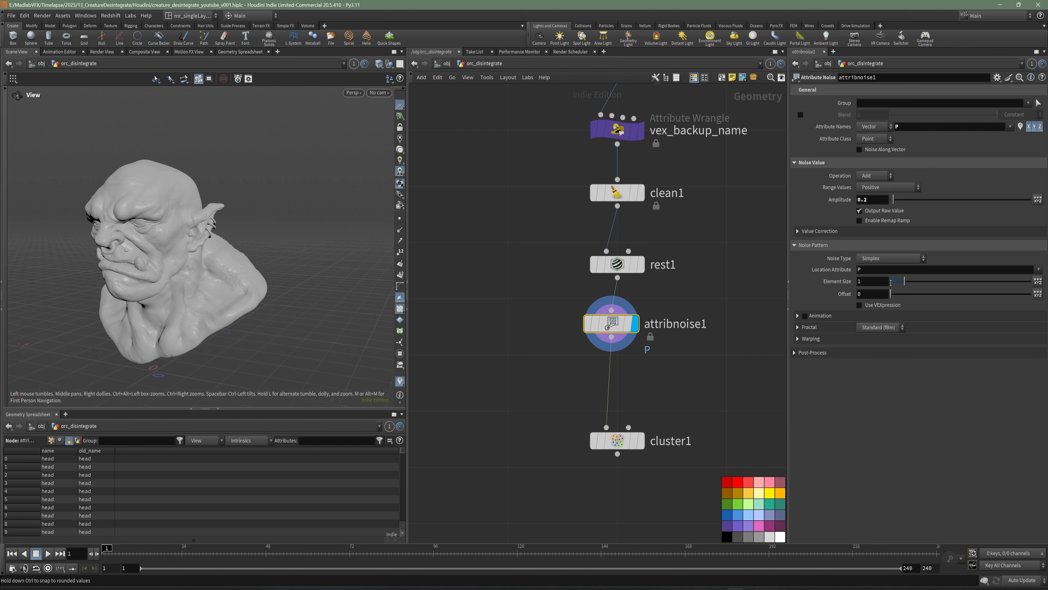
left_click_drag(866, 283, 830, 290)
type("0.")
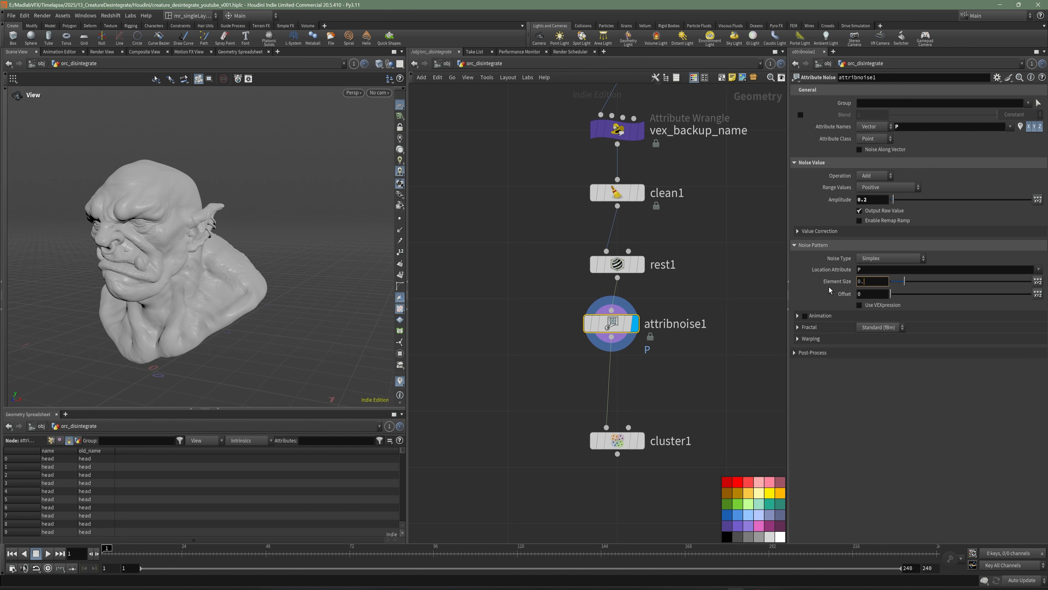
type("2")
key("Return")
left_click(577, 349)
left_click_drag(185, 284, 147, 292)
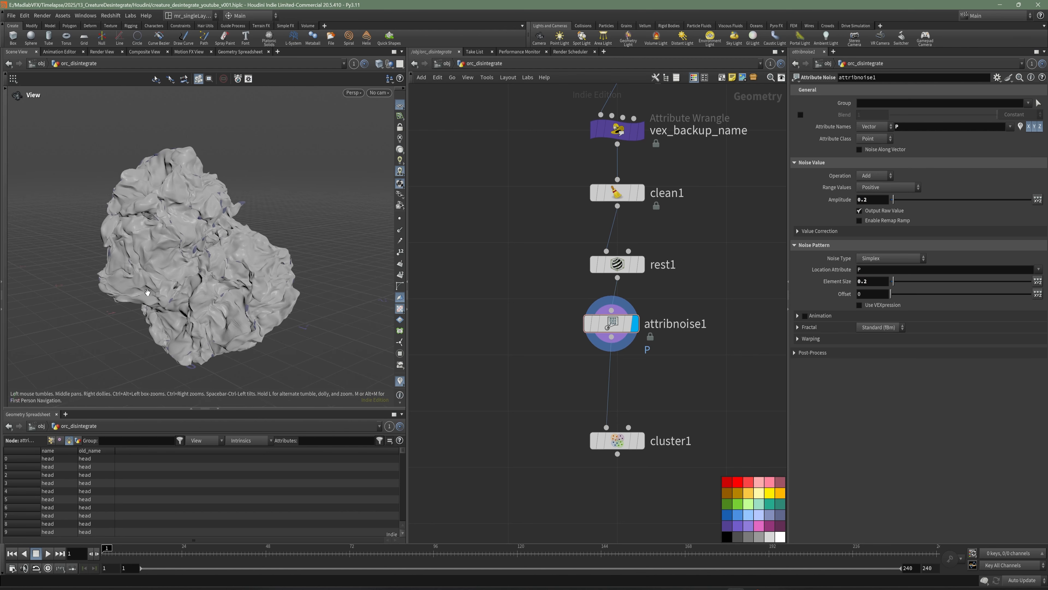
Display the cluster1 node to show the coloured clusters on the noise-distorted model
middle_click_drag(606, 442, 594, 409)
scroll(209, 258, "up", 3)
left_click_drag(209, 258, 162, 260)
mouse_move(603, 409)
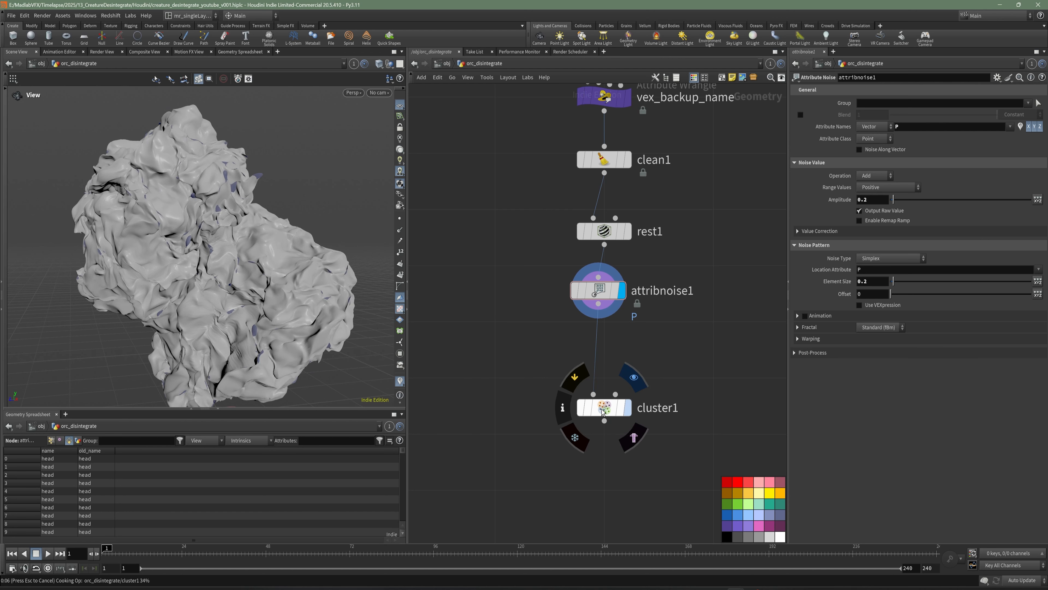
mouse_move(243, 281)
left_mouse_down("alt")
mouse_move(206, 278)
mouse_move(239, 270)
mouse_move(245, 284)
left_mouse_up("alt")
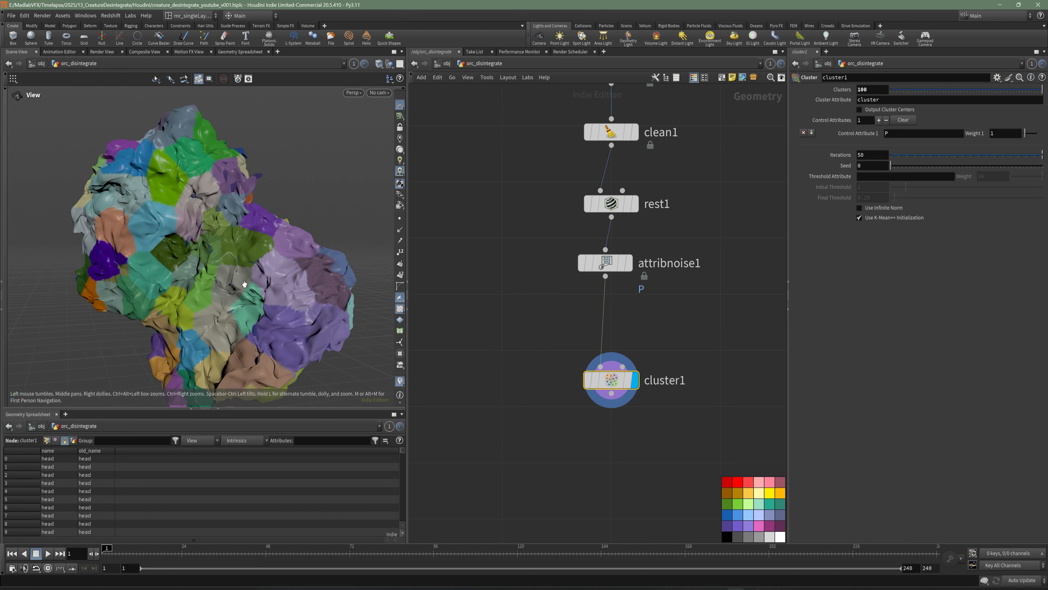
middle_click_drag(236, 265, 221, 244)
left_click_drag(221, 244, 228, 228)
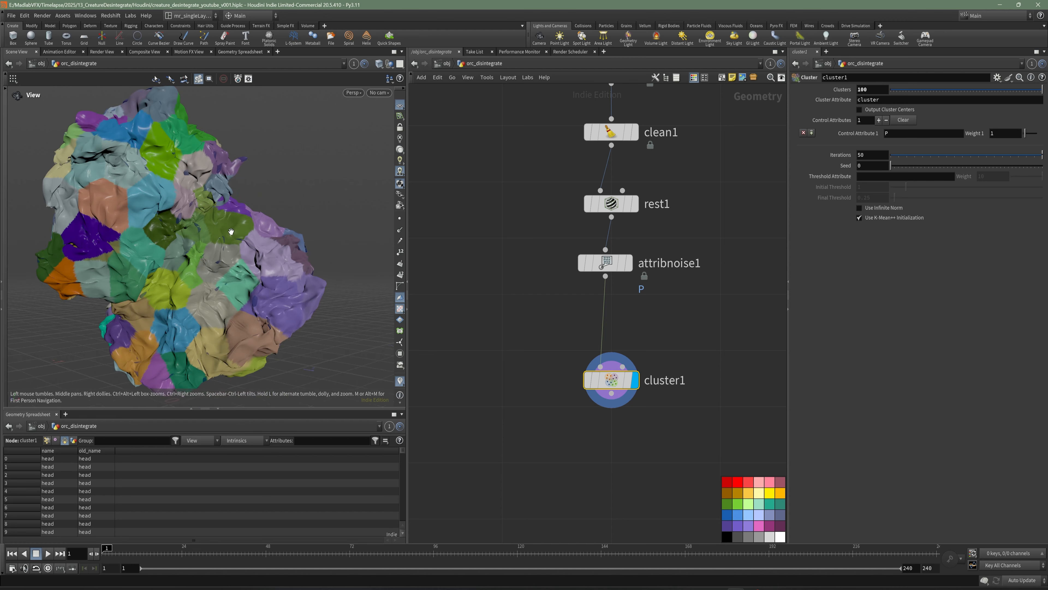
Add a Rest Position node below cluster1, connected to its output and displayed
middle_click_drag(644, 440, 623, 399)
key("Tab")
type("re")
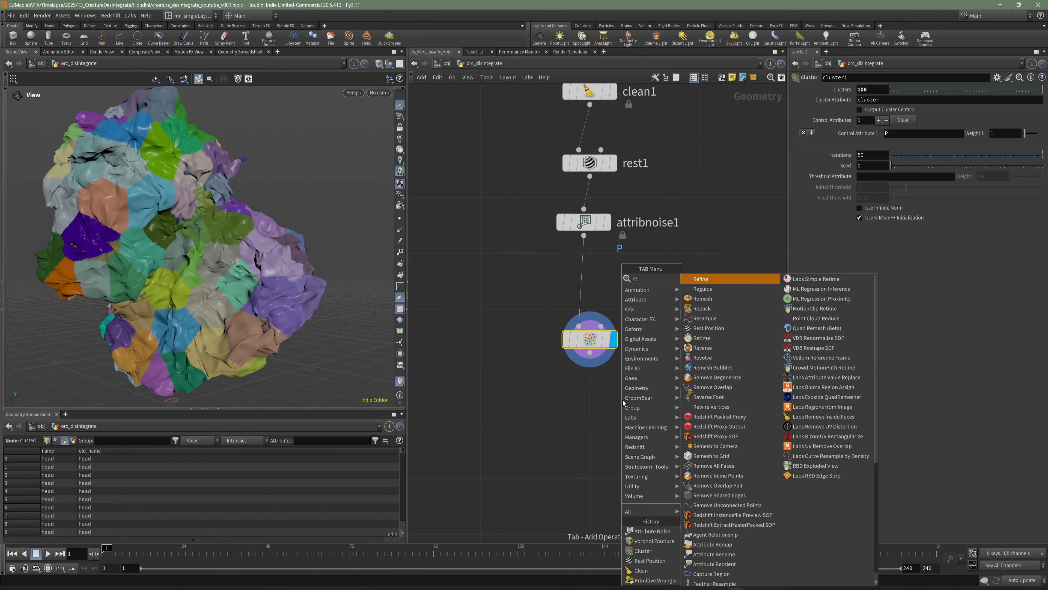
type("st")
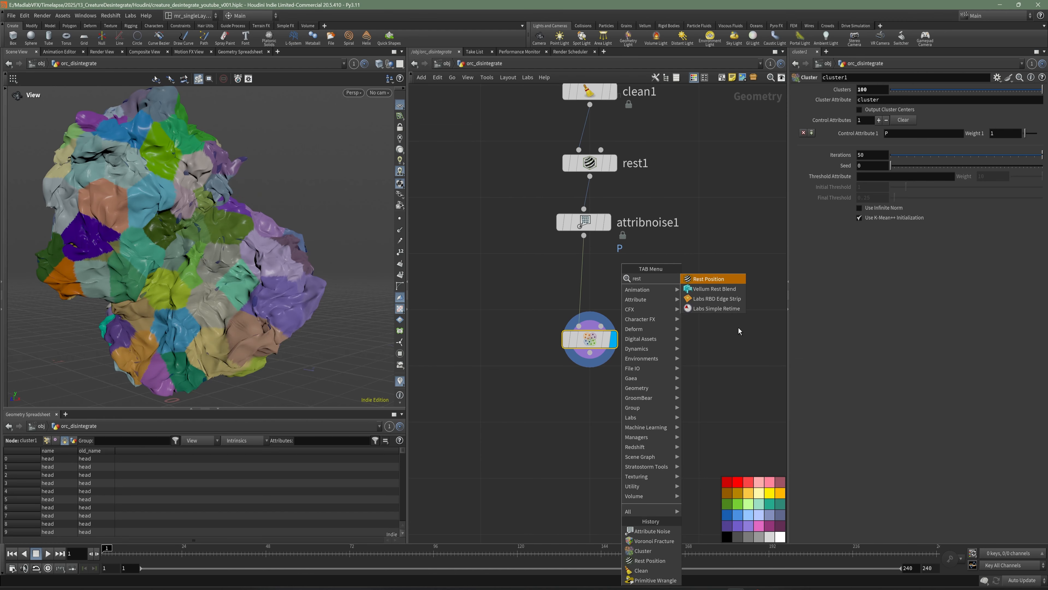
key("Return")
left_click(594, 420)
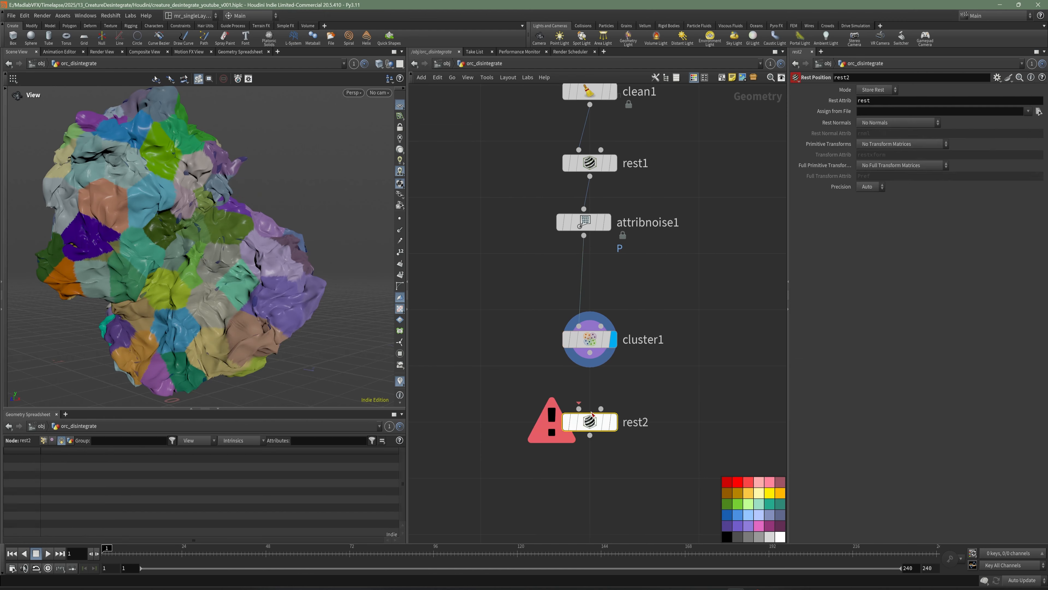
left_click(616, 423)
left_click_drag(167, 264, 190, 292, "alt")
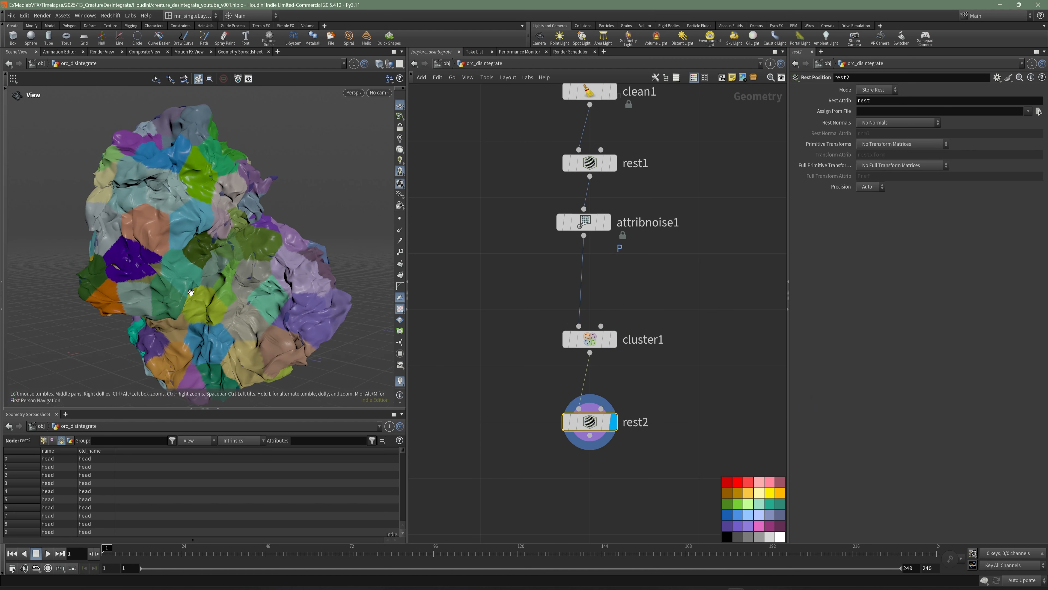
Set the mode of rest2 to Extract Rest to restore the model's original shape
left_click(879, 90)
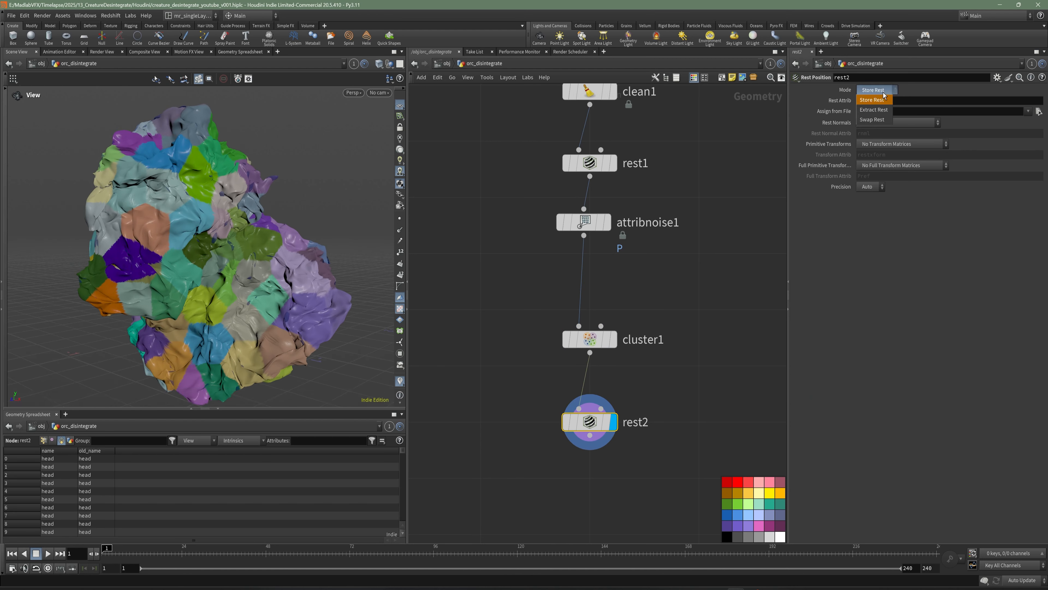
left_click(877, 113)
middle_click_drag(300, 306, 236, 248)
right_click_drag(236, 248, 175, 263)
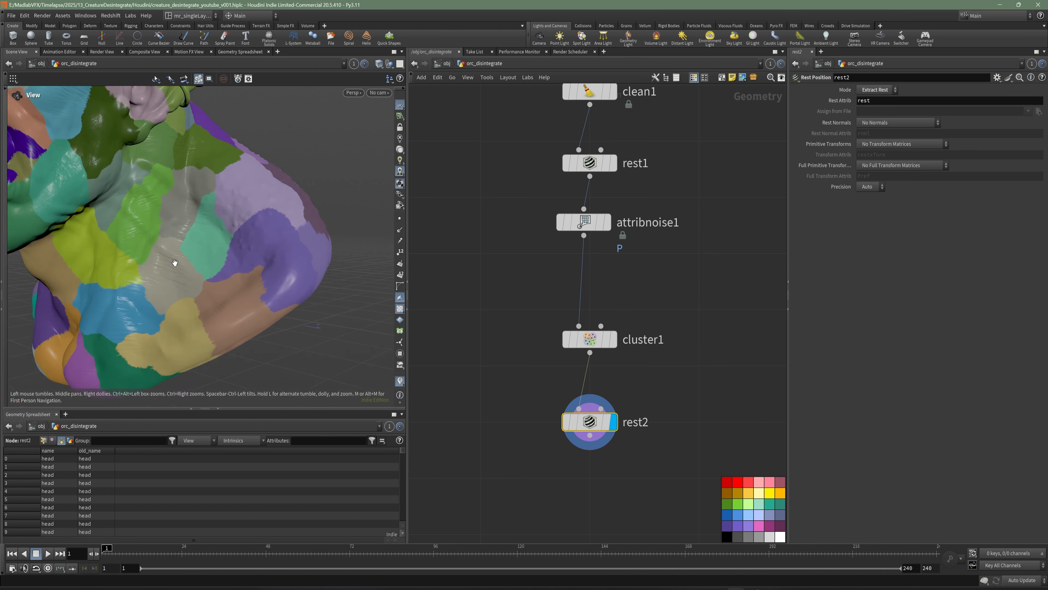
Examine the irregular cluster boundaries up close on the restored creature's body and head
left_click_drag(175, 263, 206, 283)
right_click_drag(205, 283, 208, 241)
mouse_move(208, 241)
left_mouse_down()
mouse_move(215, 250)
mouse_move(209, 241)
left_mouse_up()
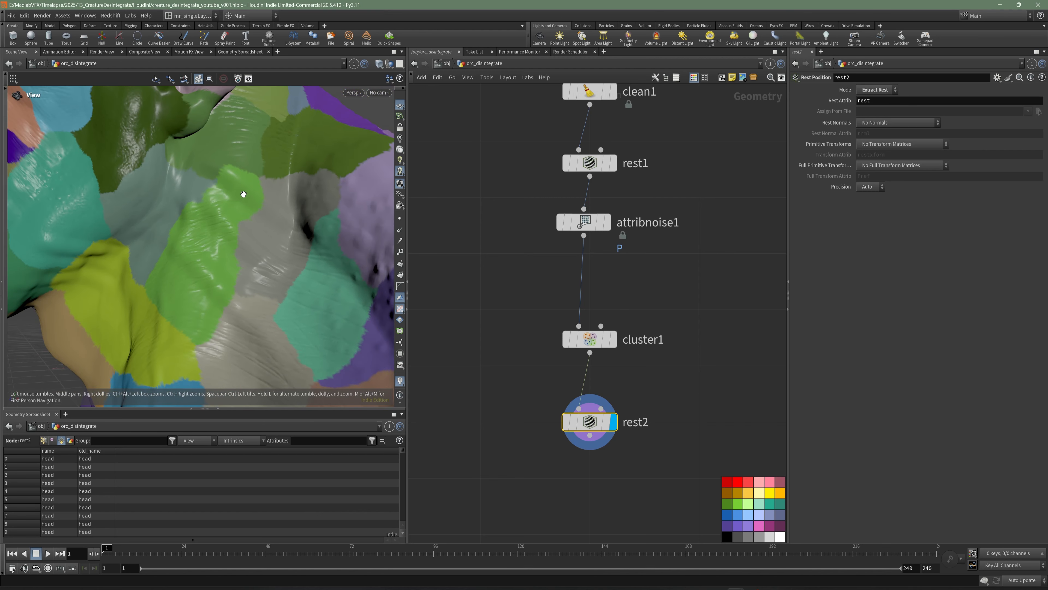
right_click_drag(253, 184, 253, 206)
left_click_drag(252, 206, 190, 250)
right_click_drag(190, 251, 220, 248)
left_click_drag(220, 248, 223, 205)
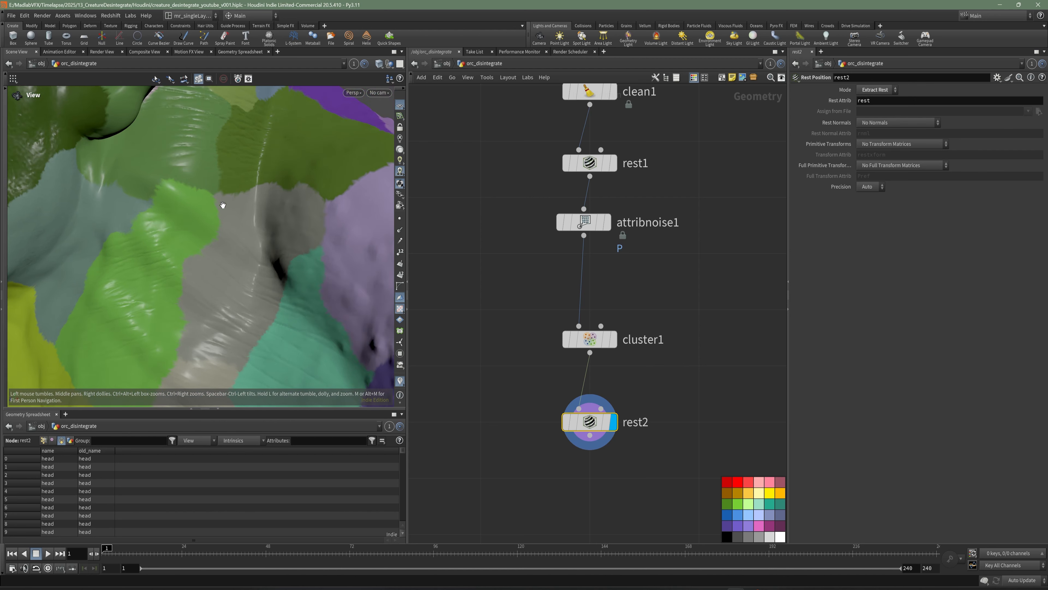
right_click_drag(301, 255, 199, 263)
left_click_drag(254, 258, 230, 248)
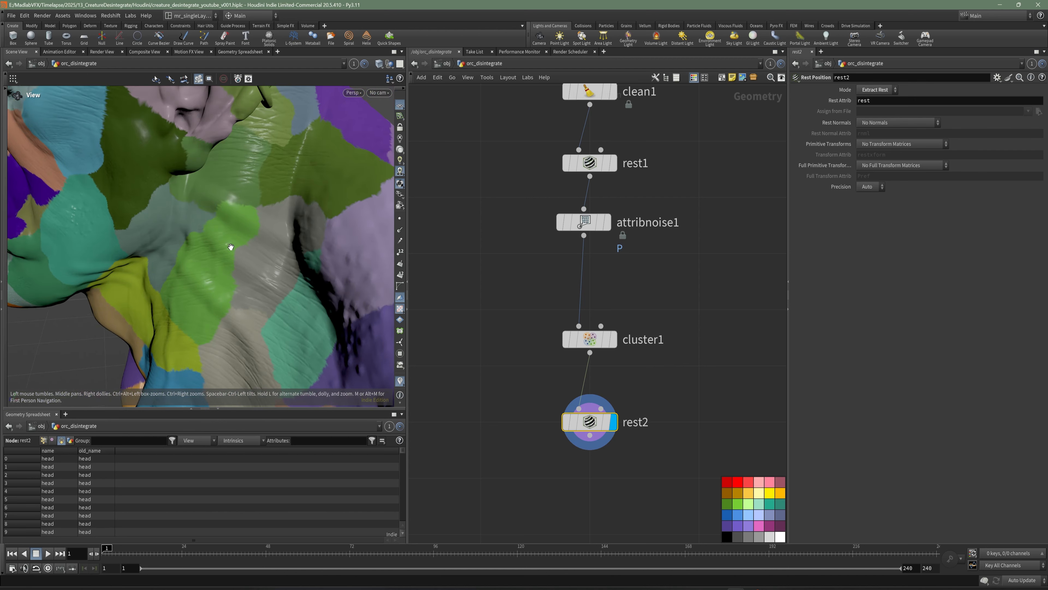
right_click_drag(229, 248, 189, 251)
left_click_drag(190, 251, 209, 215)
right_click_drag(254, 259, 189, 204)
left_click_drag(189, 204, 206, 227)
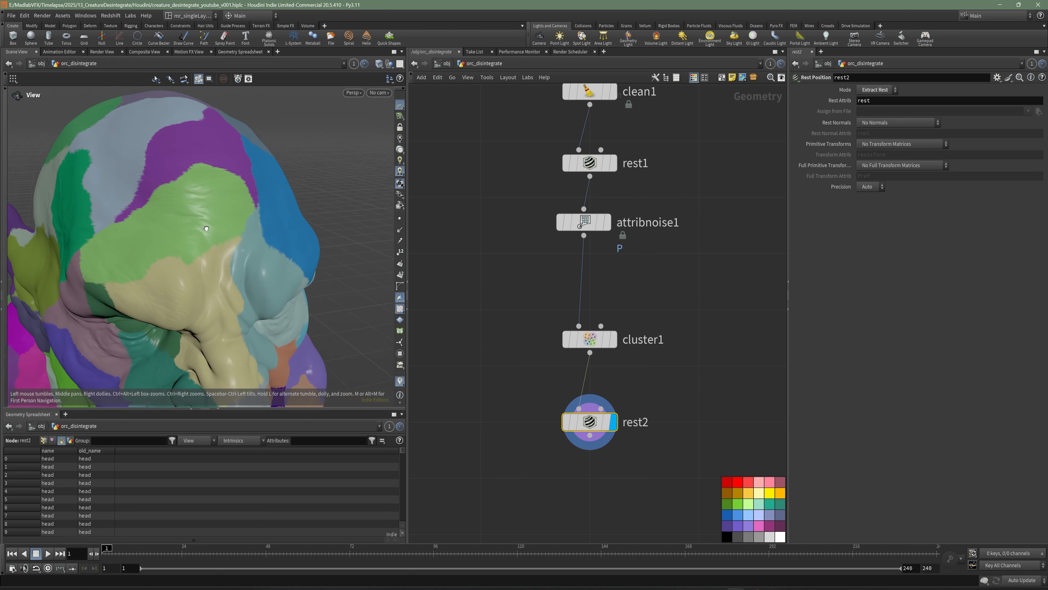
right_click_drag(206, 227, 219, 244)
Bypass the rest2 node and move it aside, away from the space directly below cluster1
left_click_drag(582, 422, 614, 423)
middle_click_drag(594, 425, 554, 365)
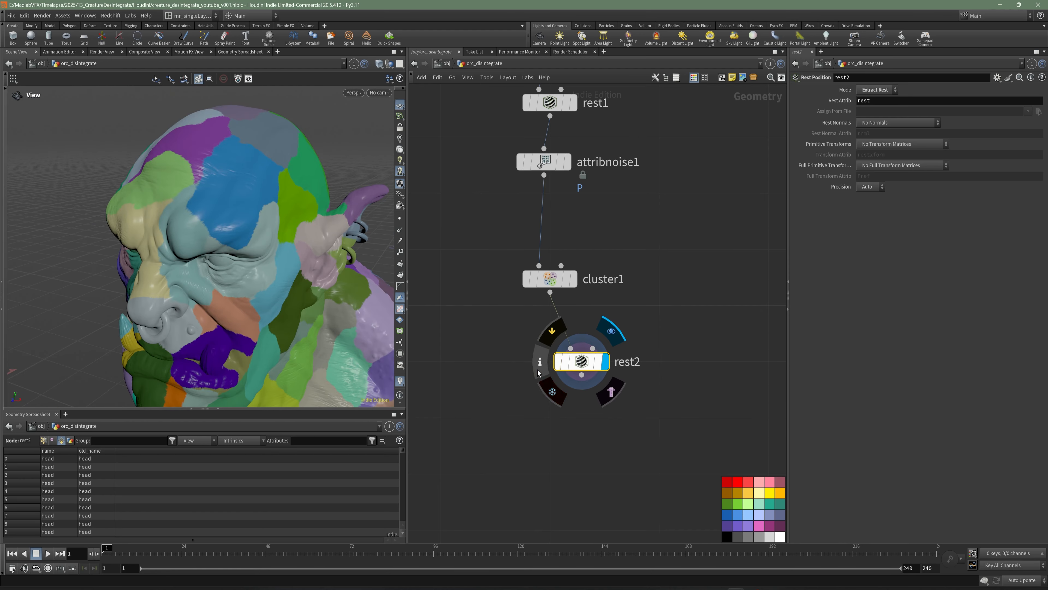
left_click(558, 365)
left_click_drag(578, 365, 694, 366)
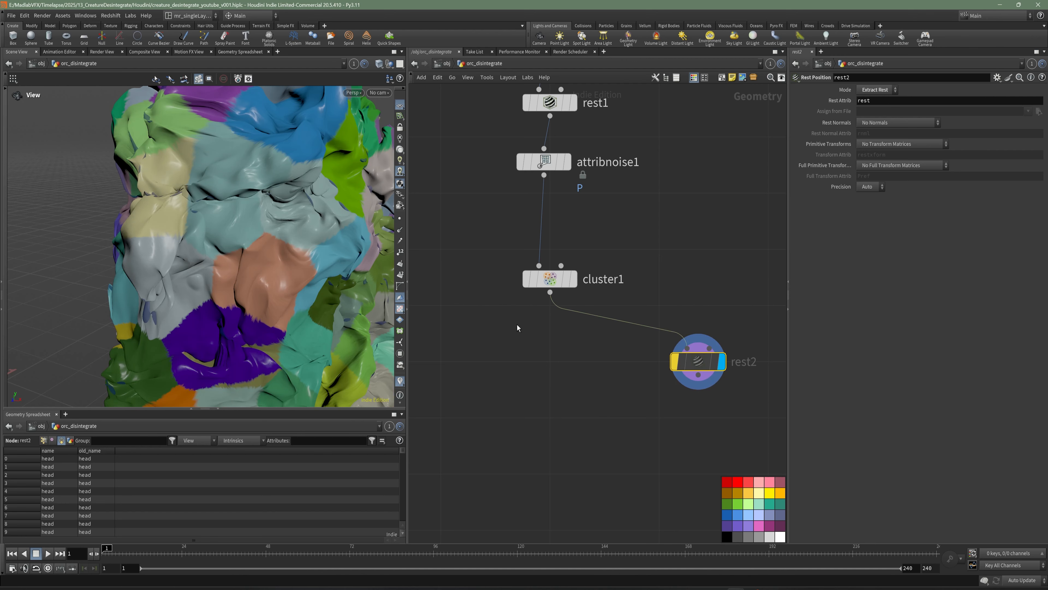
right_click_drag(315, 246, 208, 251)
middle_click_drag(254, 250, 204, 241)
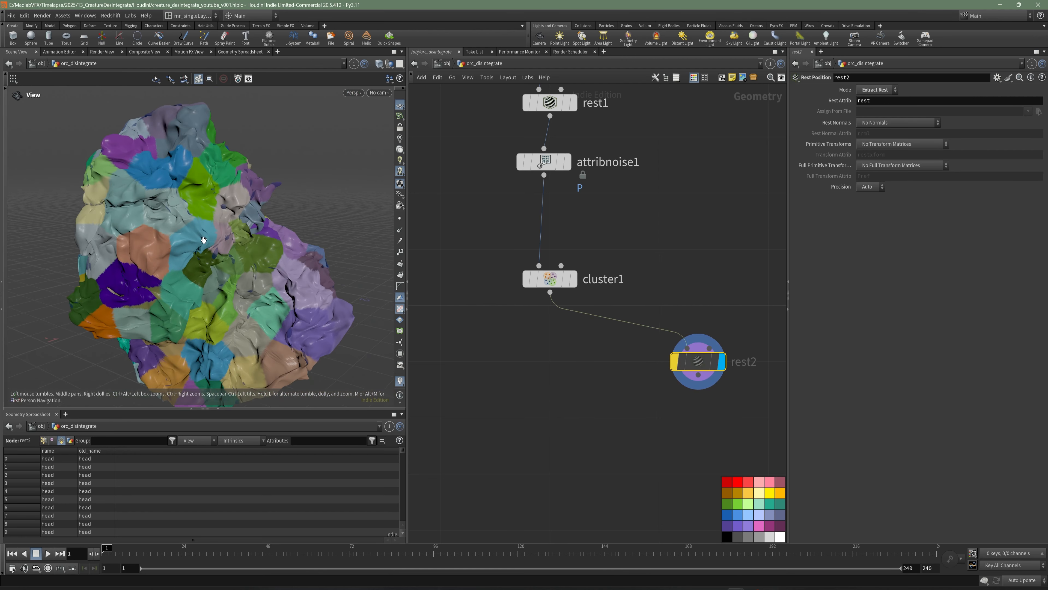
right_click_drag(204, 241, 171, 252)
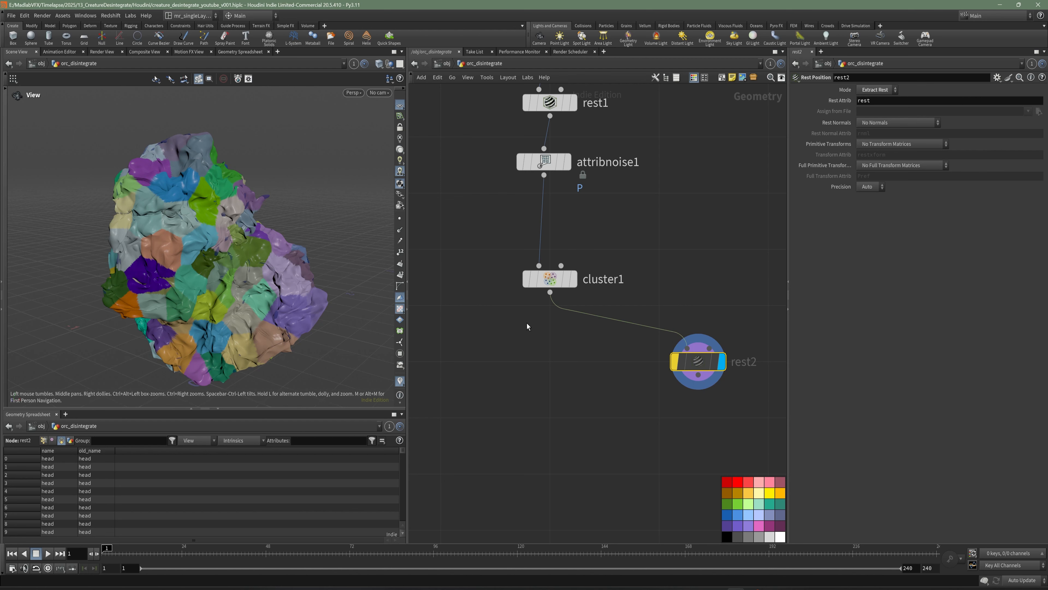
Place an Attribute Promote node directly below cluster1
middle_click_drag(494, 367, 541, 332)
key("Tab")
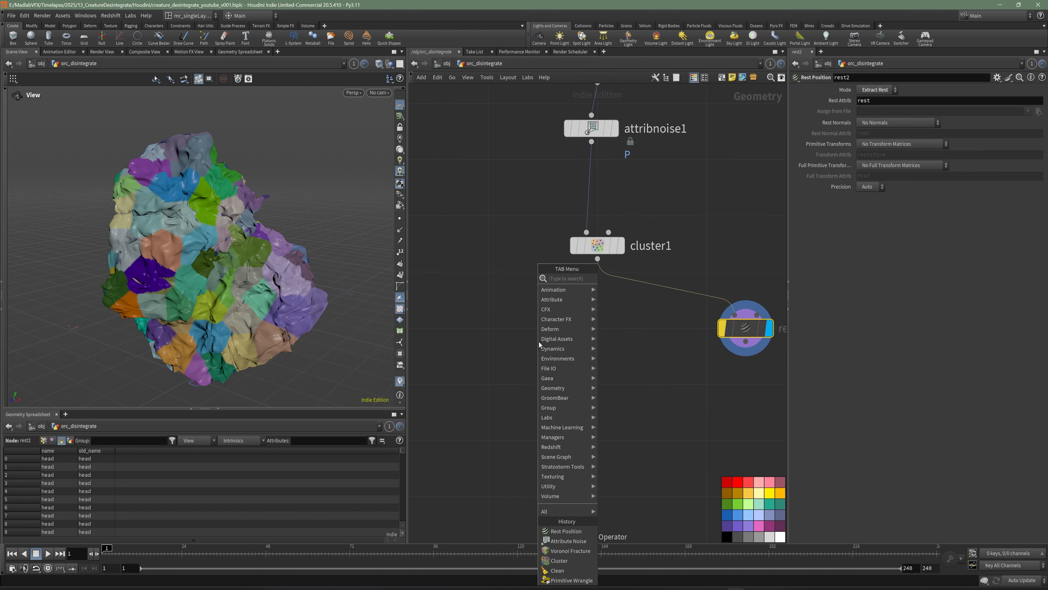
type("apro")
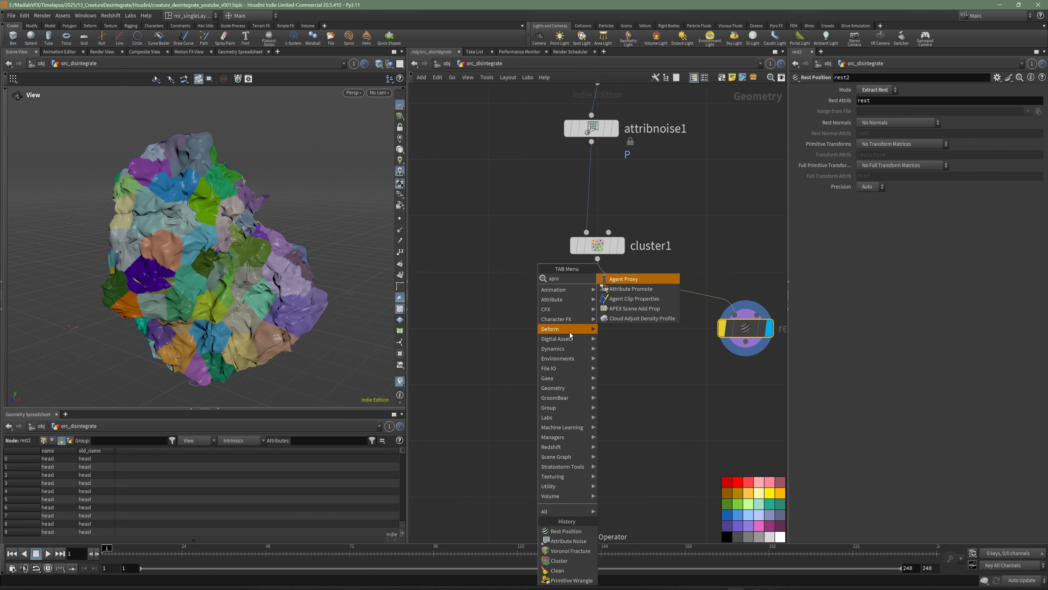
left_click(659, 291)
left_click(597, 340)
Inspect cluster1's point attributes in the spreadsheet, sorted by cluster value, and compare them with the coloured regions
left_click(597, 245)
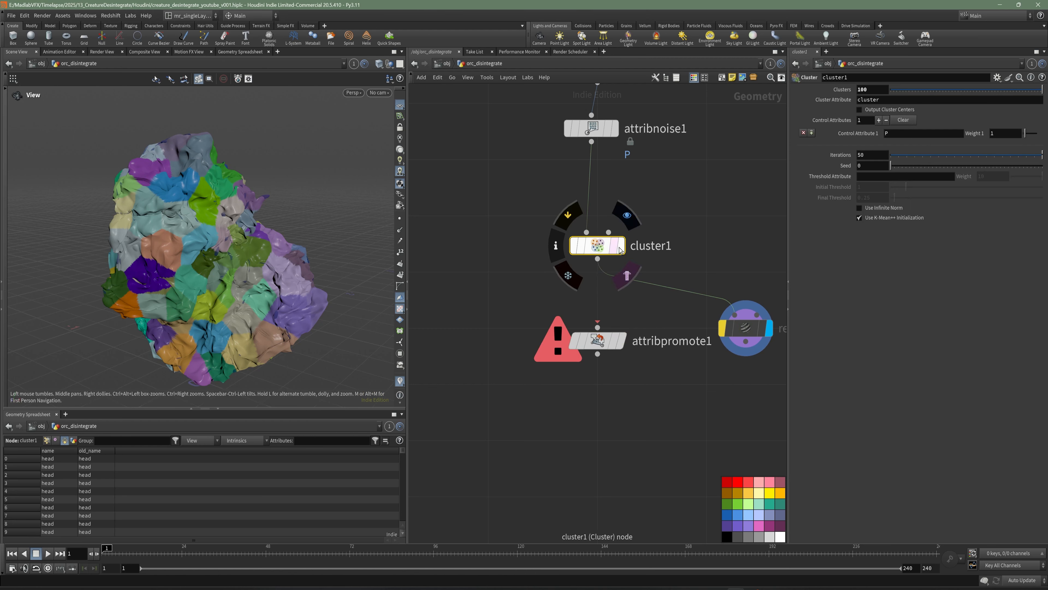
left_click(46, 440)
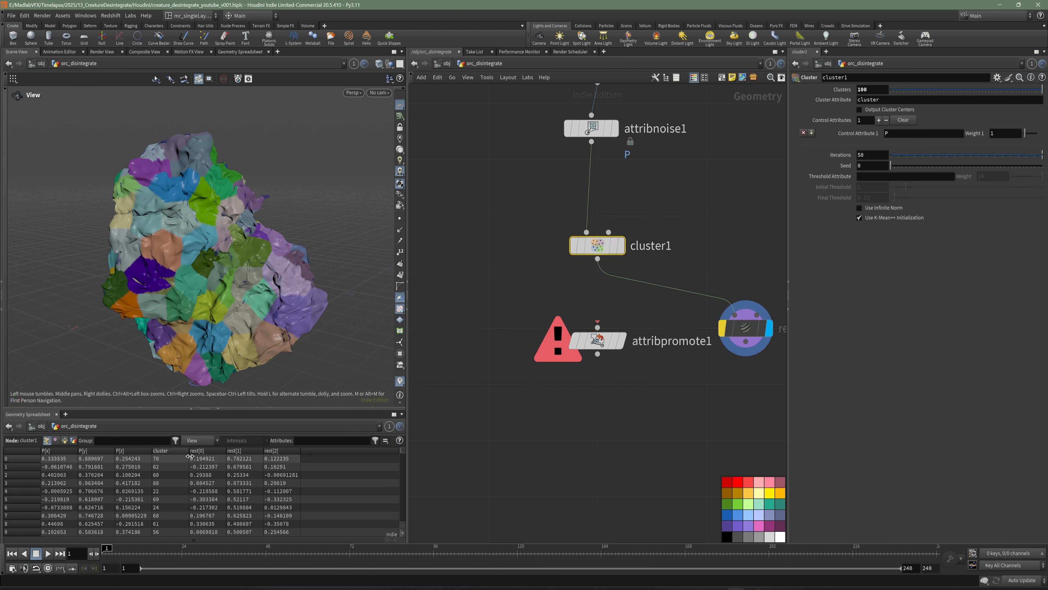
left_click(172, 451)
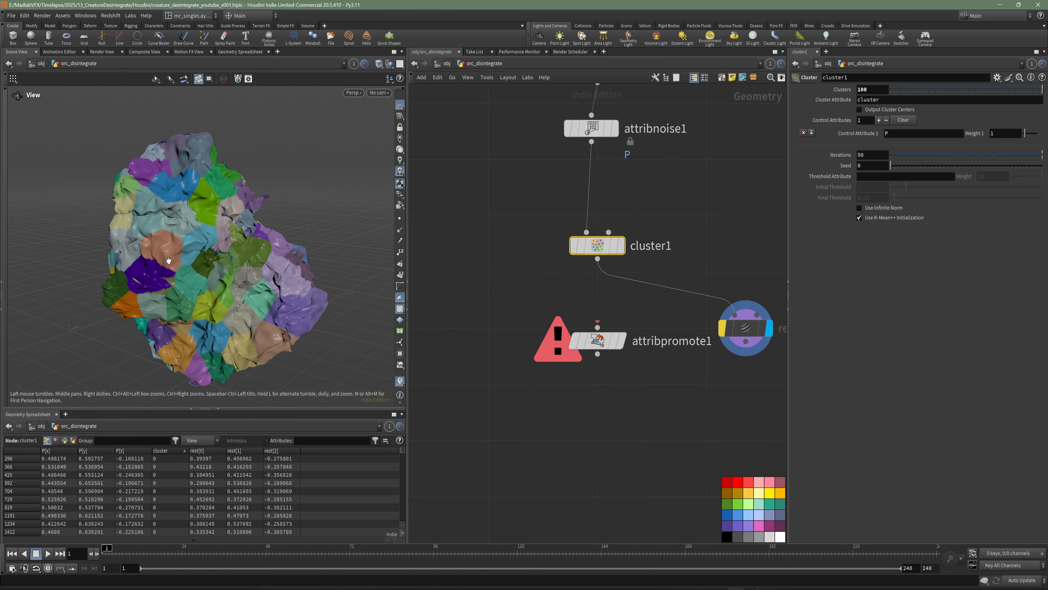
scroll(169, 260, "up", 8)
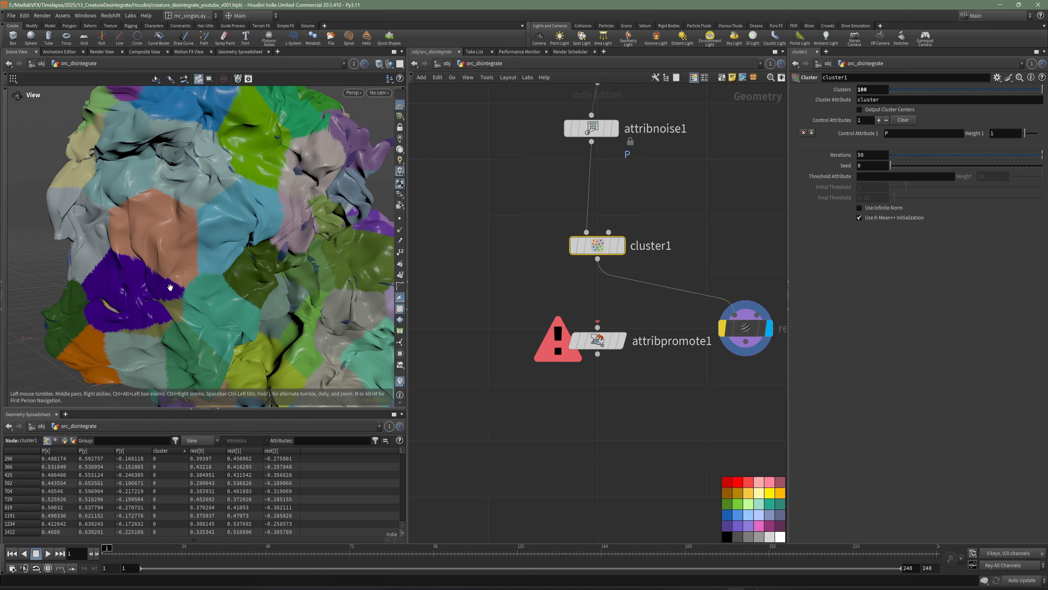
mouse_move(170, 287)
left_mouse_down()
mouse_move(71, 254)
mouse_move(175, 285)
left_mouse_up()
Connect attribpromote1 to cluster1's output, display it, and list primitive attributes in the spreadsheet
left_click_drag(604, 342, 603, 351)
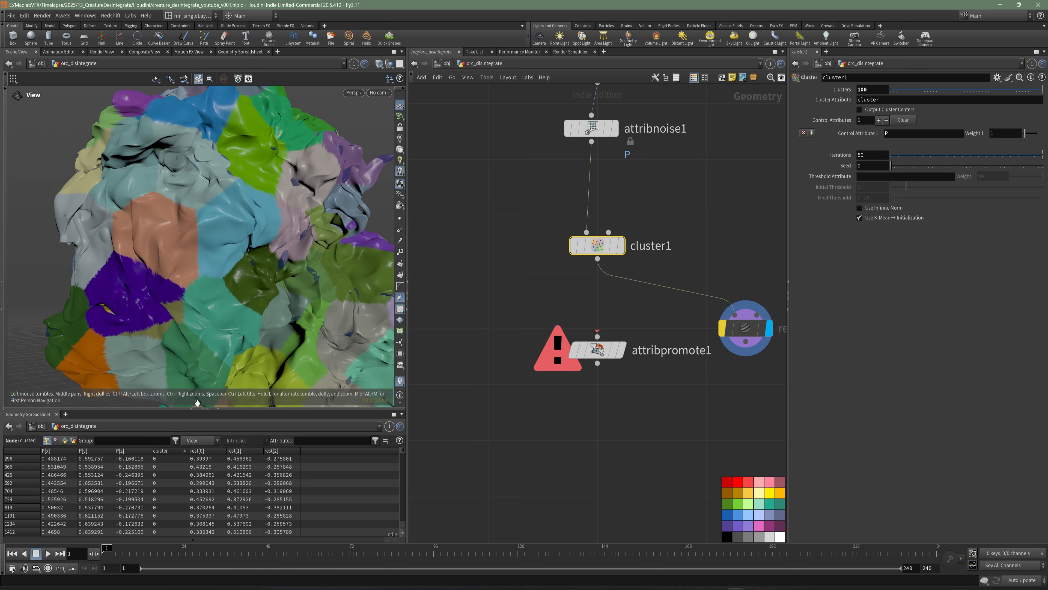
left_click(64, 440)
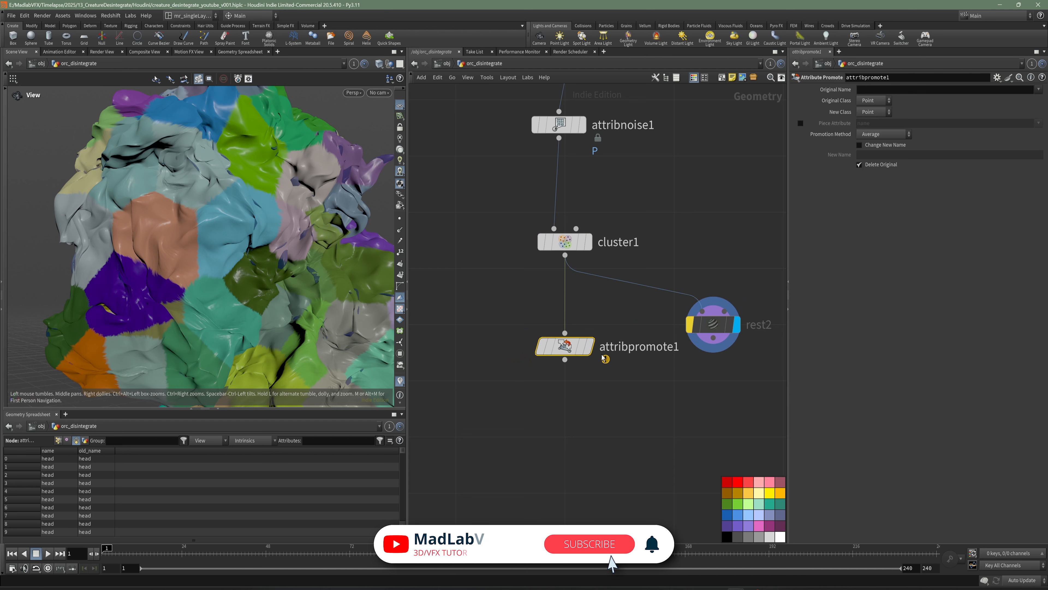
left_click(590, 350)
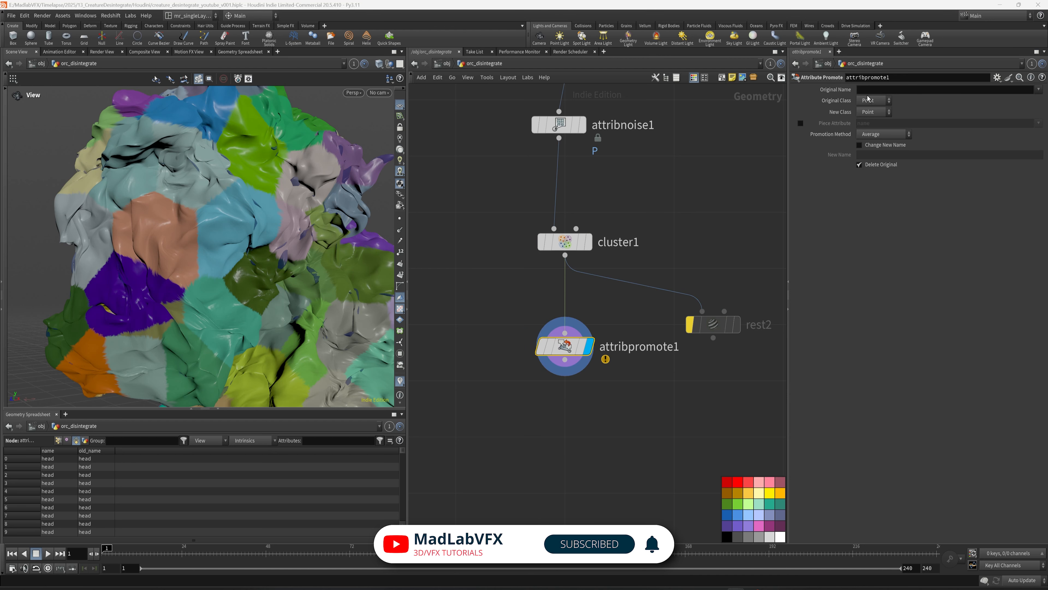
Set the original attribute name of attribpromote1 to cluster
left_click(880, 90)
type("cleuyster")
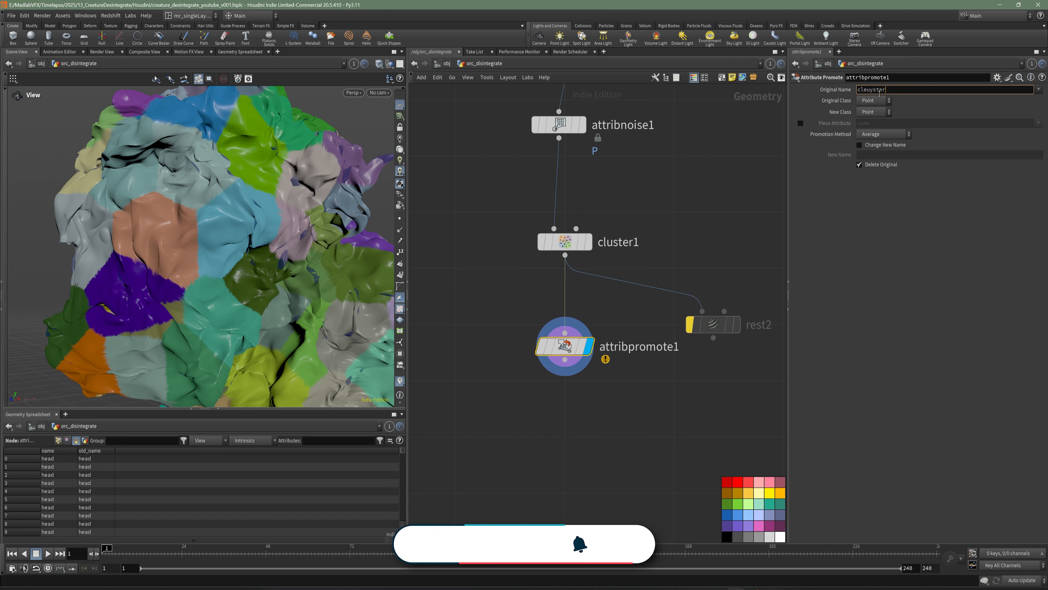
type("e")
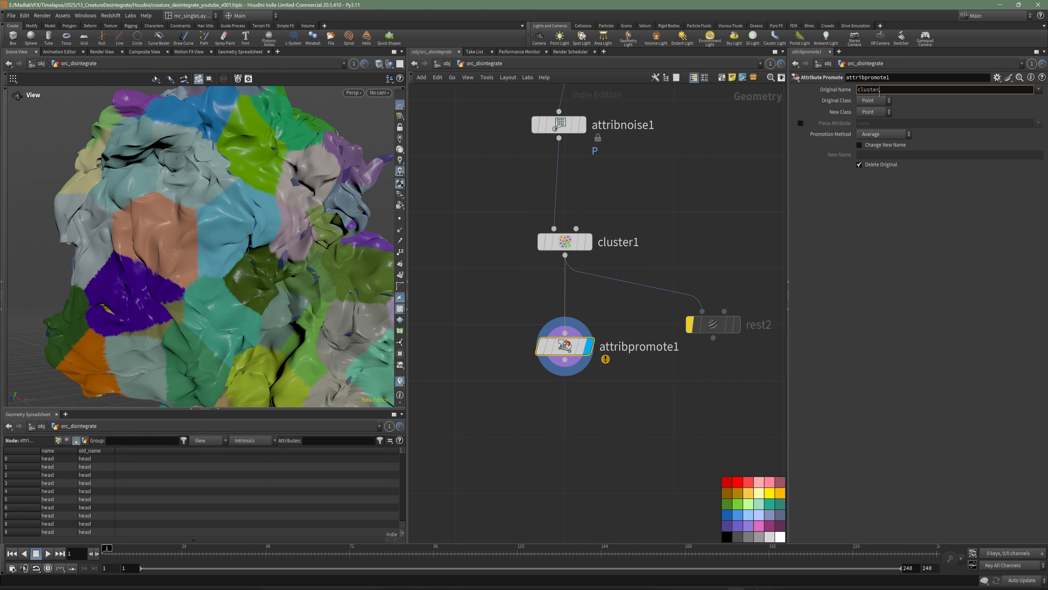
type("ster")
key("Return")
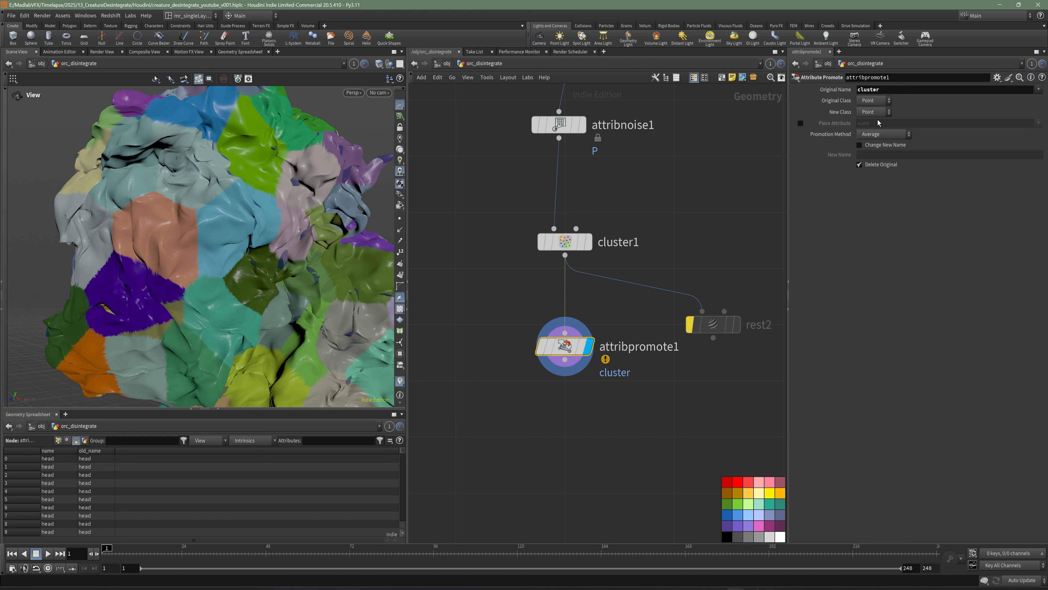
Set attribpromote1's new class to Primitive and its promotion method to Maximum, and save the scene
left_click(874, 112)
left_click(872, 132)
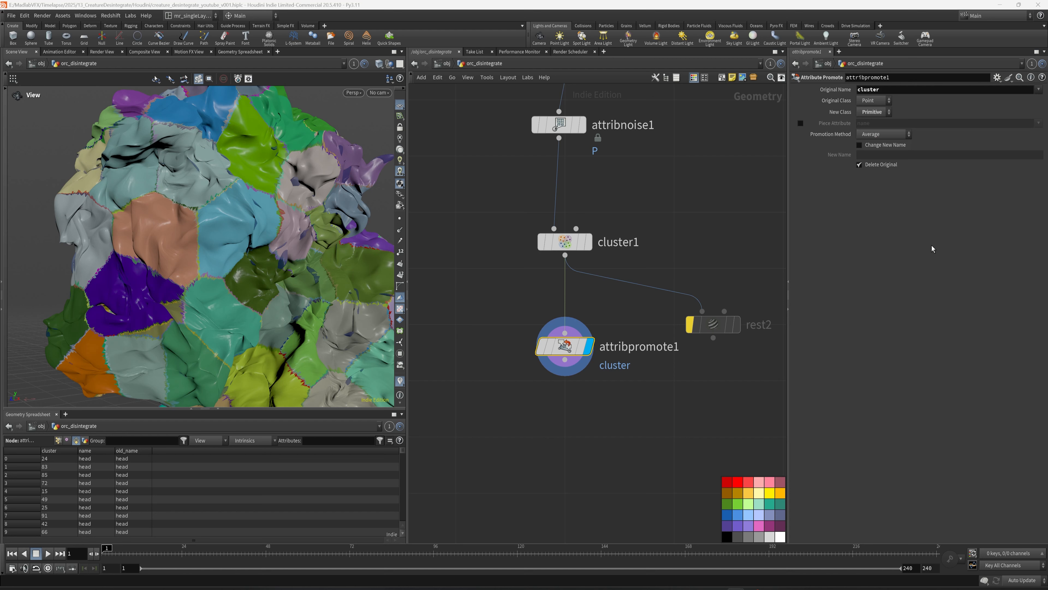
left_click(881, 135)
left_click(874, 145)
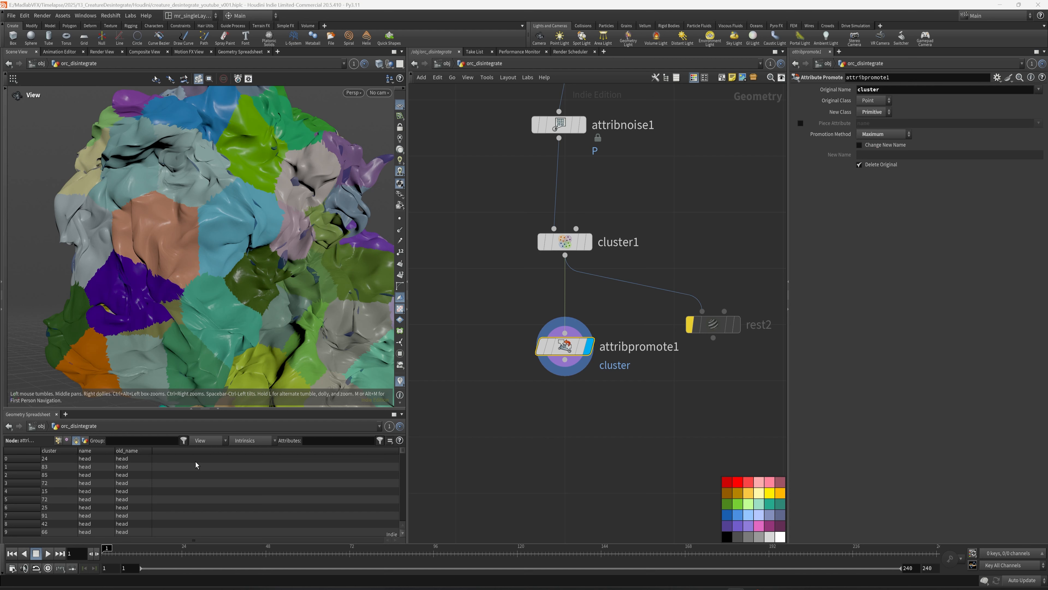
scroll(585, 400, "down", 2)
key("ctrl+s")
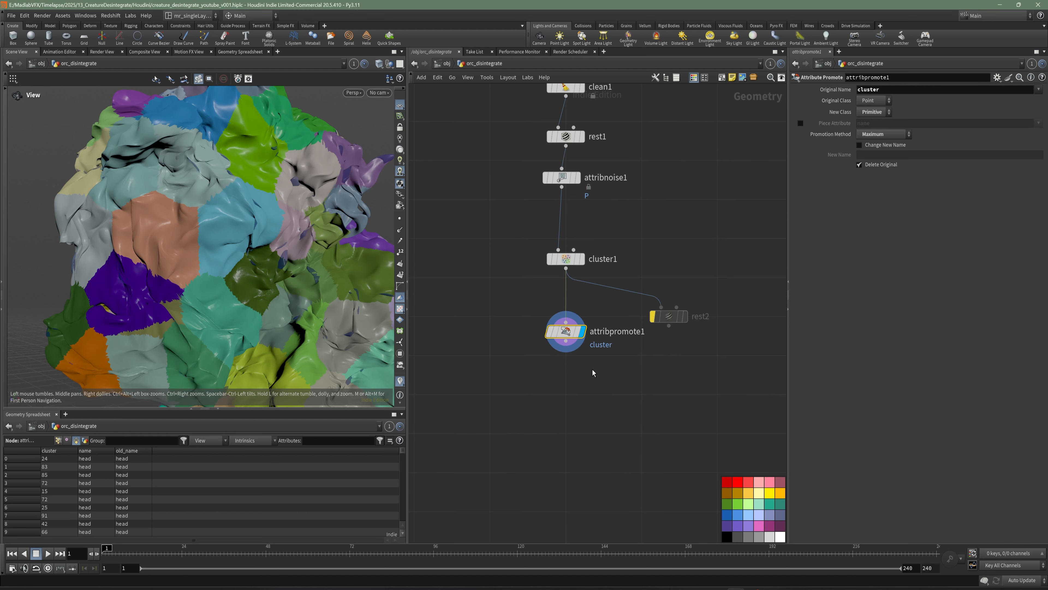
Place a Primitive Split node below attribpromote1
middle_click_drag(585, 387, 582, 352)
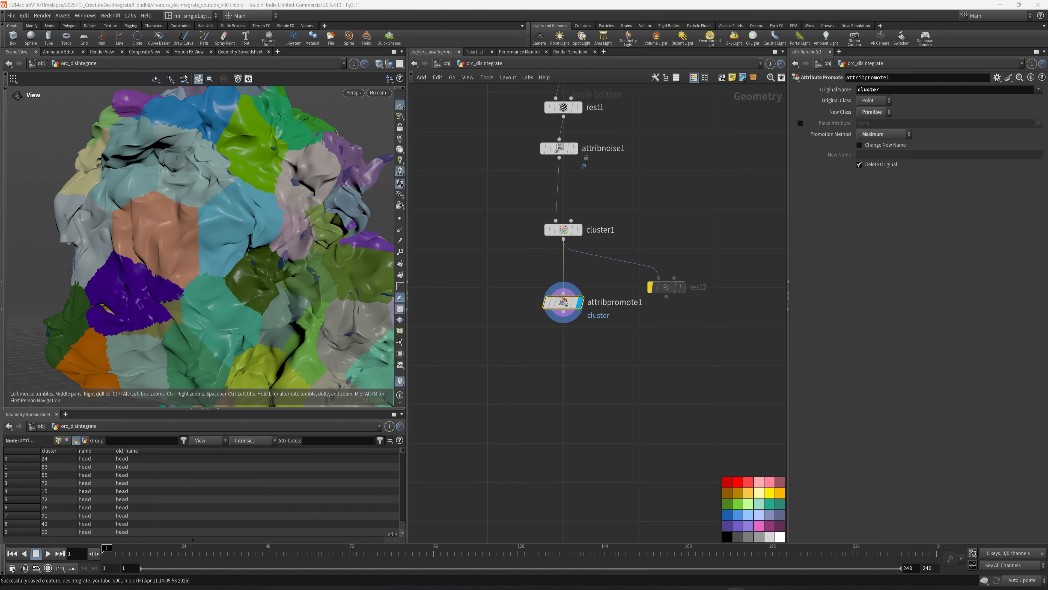
scroll(595, 347, "up", 2)
key("Tab")
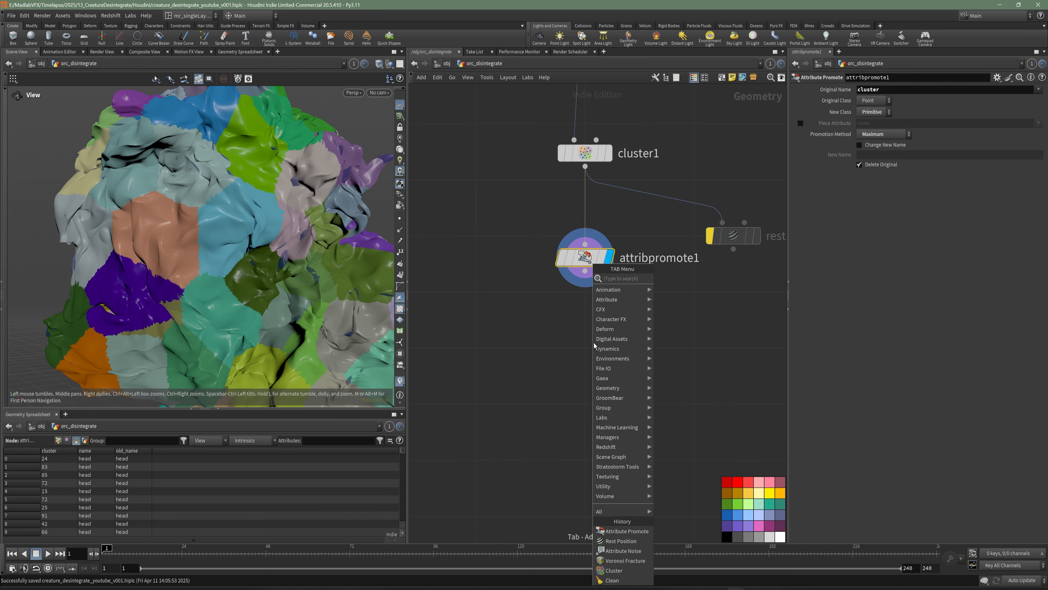
type("pri")
left_click(681, 288)
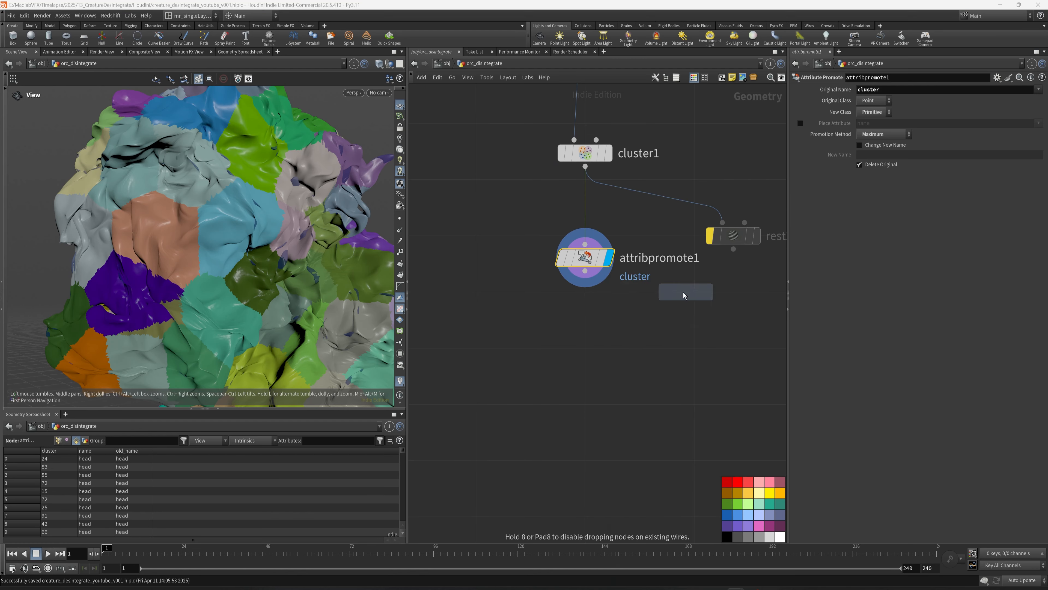
key("Return")
left_click_drag(263, 266, 229, 276)
left_click_drag(586, 337, 619, 348)
middle_click_drag(580, 383, 547, 388)
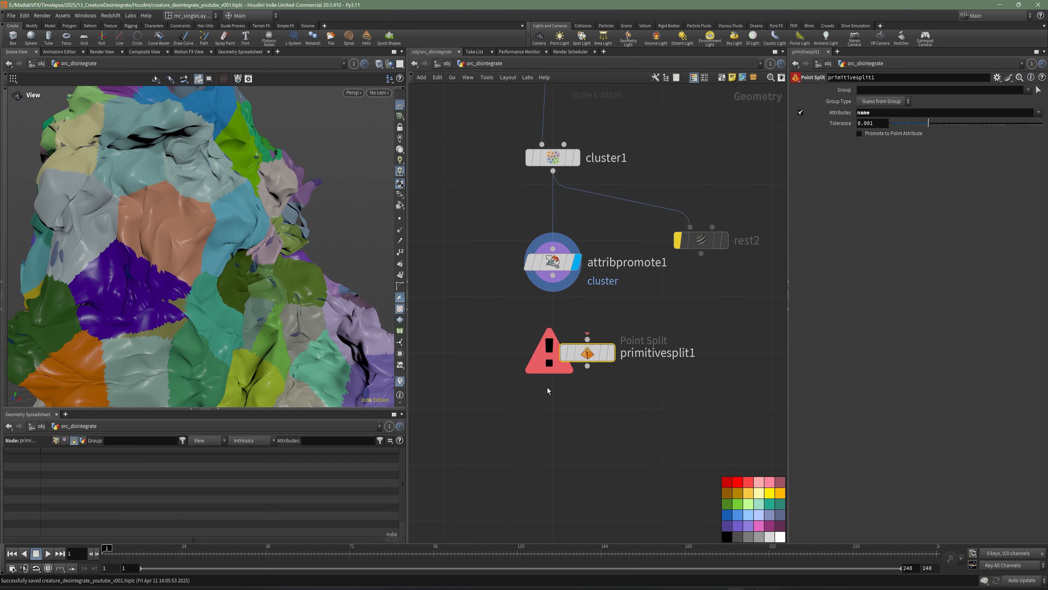
Examine the borders between the coloured clusters on the orc head from several angles
scroll(212, 277, "down", 3)
mouse_move(212, 278)
left_mouse_down()
mouse_move(161, 291)
mouse_move(210, 277)
left_mouse_up()
right_click_drag(217, 274, 287, 266)
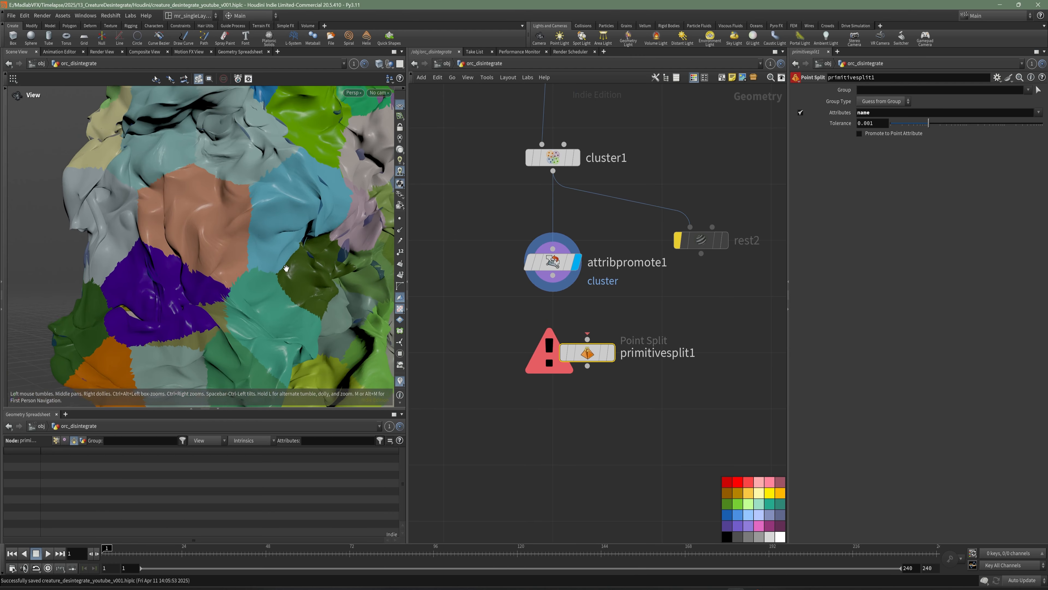
left_click_drag(232, 267, 206, 276)
right_click_drag(206, 277, 249, 257)
left_click_drag(249, 257, 216, 249)
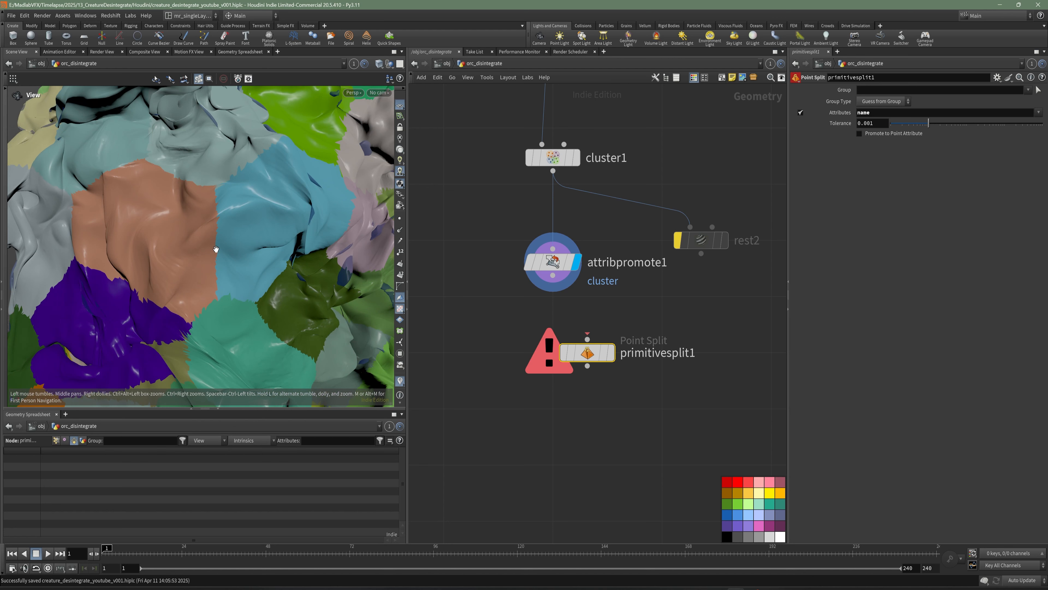
right_click_drag(181, 190, 165, 201)
left_click_drag(165, 200, 161, 270)
Add an Exploded View node beside primitivesplit1, feed it from attribpromote1's output and display it
left_click_drag(580, 360, 592, 371)
middle_click_drag(592, 371, 632, 376)
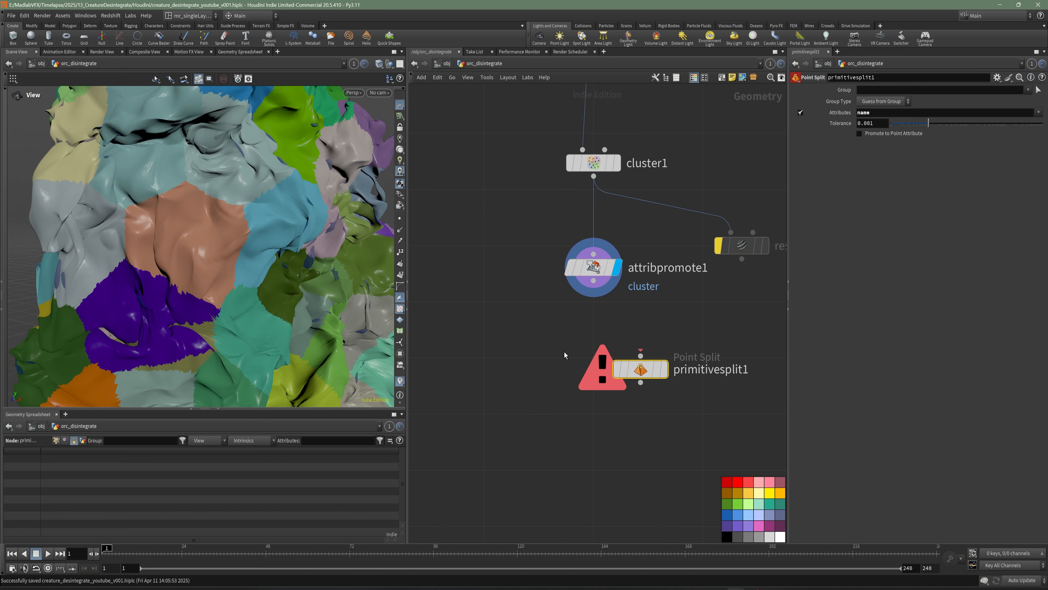
key("Tab")
type("explo")
left_click(642, 279)
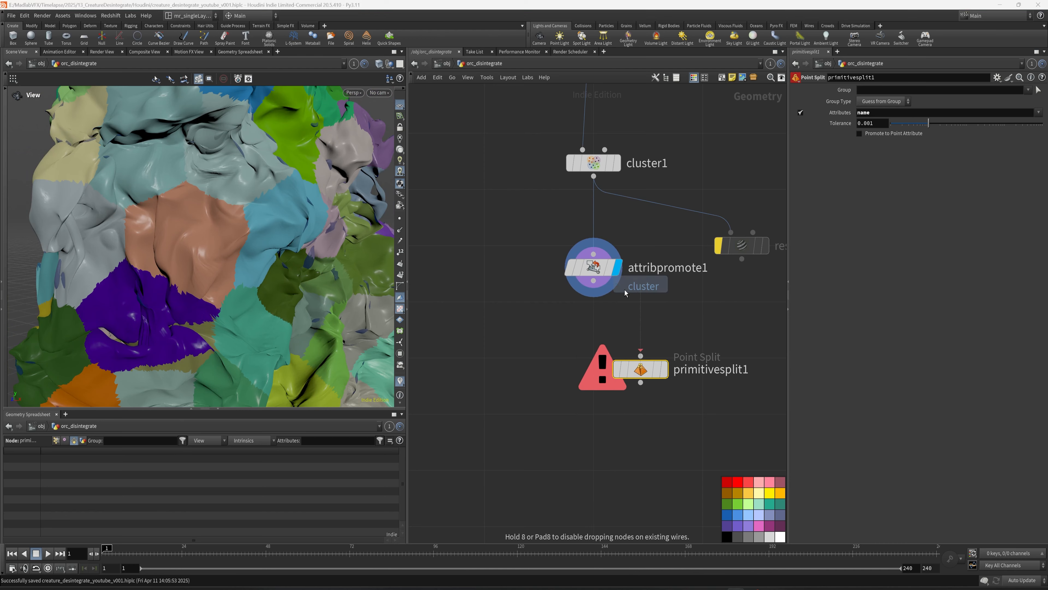
middle_click_drag(434, 334, 468, 332)
left_click(468, 332)
left_click(627, 279)
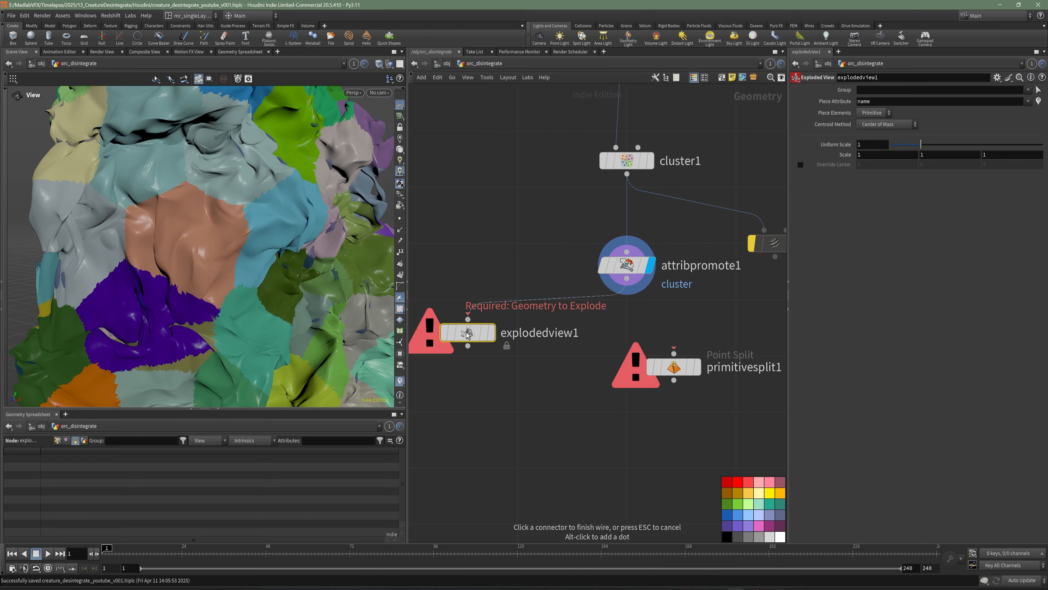
left_click(495, 337)
Set explodedview1's uniform scale to about 1.673 and inspect how the head's pieces separate
scroll(258, 289, "down", 6)
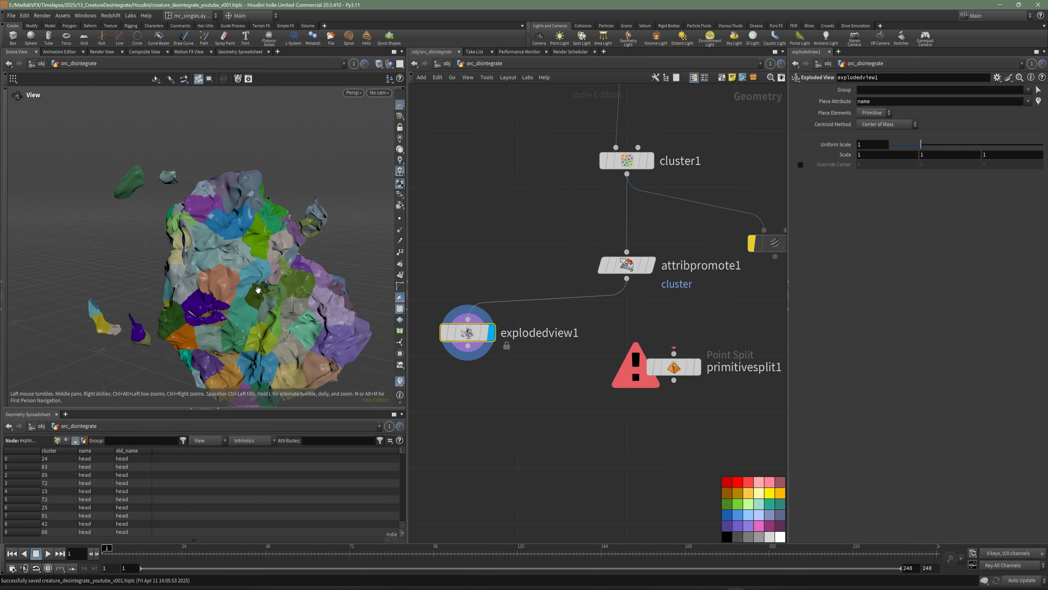
left_click_drag(921, 144, 952, 149)
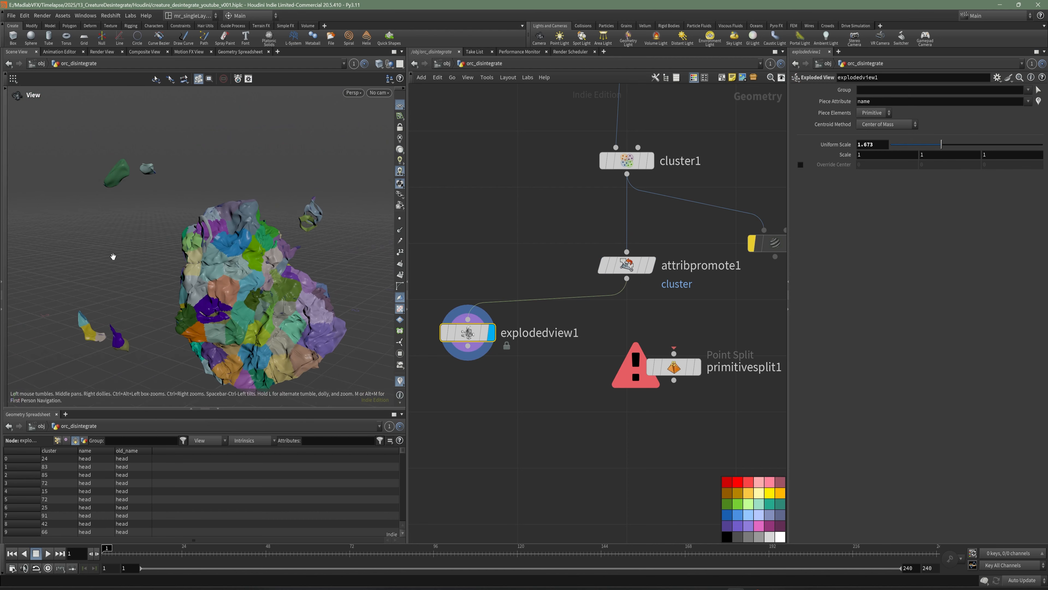
left_click_drag(121, 135, 242, 231)
left_click_drag(122, 191, 277, 263)
right_click_drag(206, 353, 168, 270)
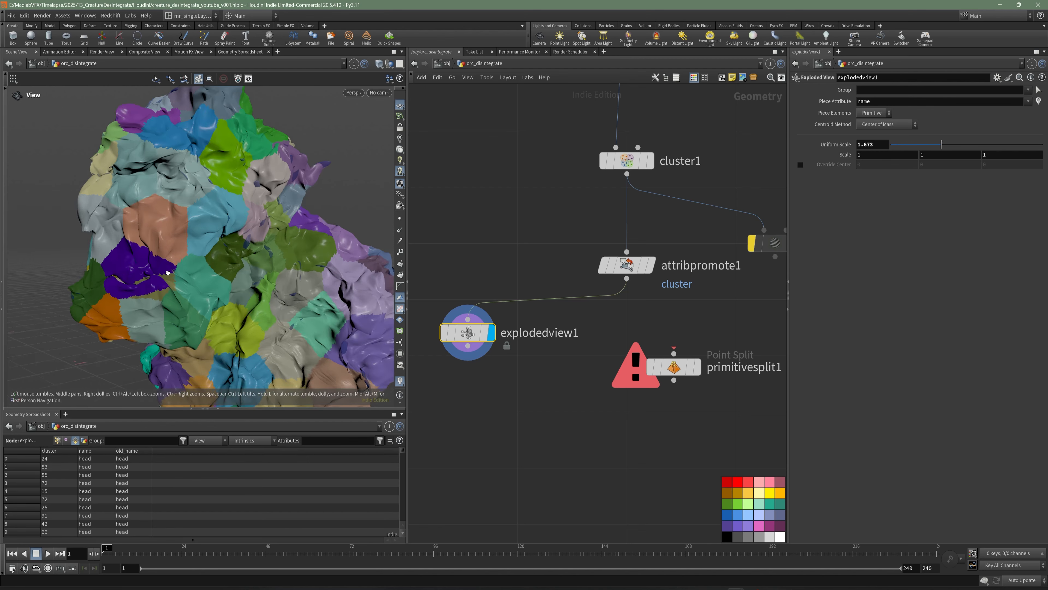
middle_click_drag(185, 265, 172, 267)
left_click_drag(172, 268, 187, 291)
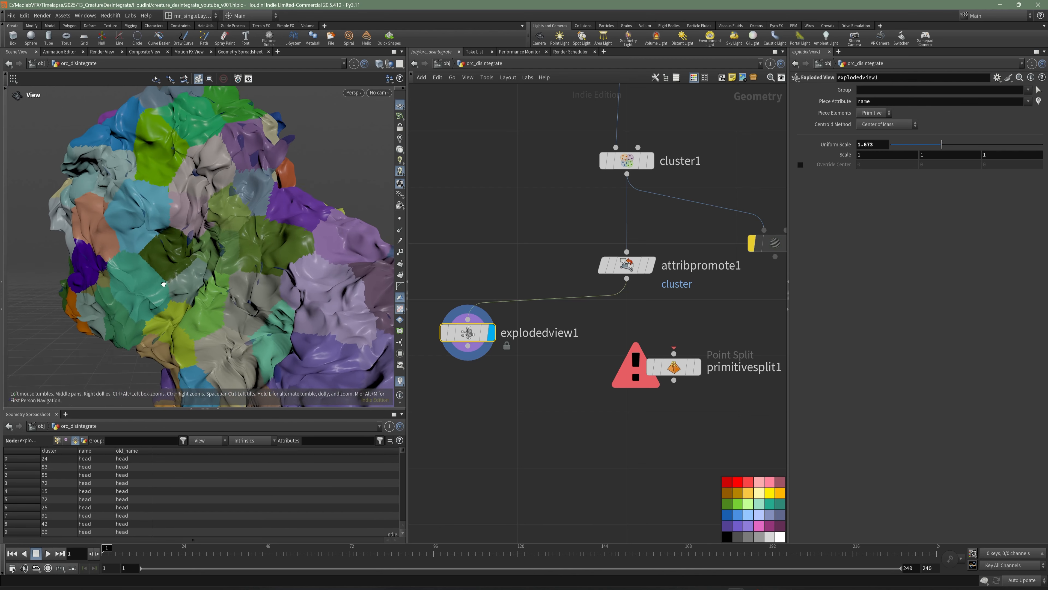
right_click_drag(214, 309, 208, 278)
middle_click_drag(208, 279, 154, 296)
Connect primitivesplit1 to attribpromote1's output, align it beneath that node and display it
middle_click_drag(676, 442, 620, 418)
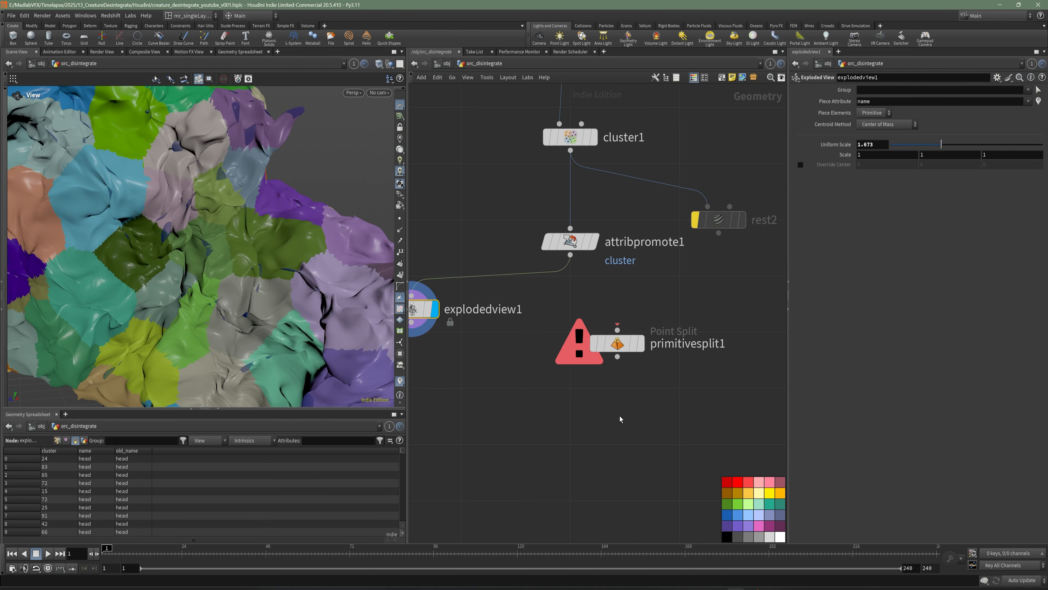
left_click(596, 356)
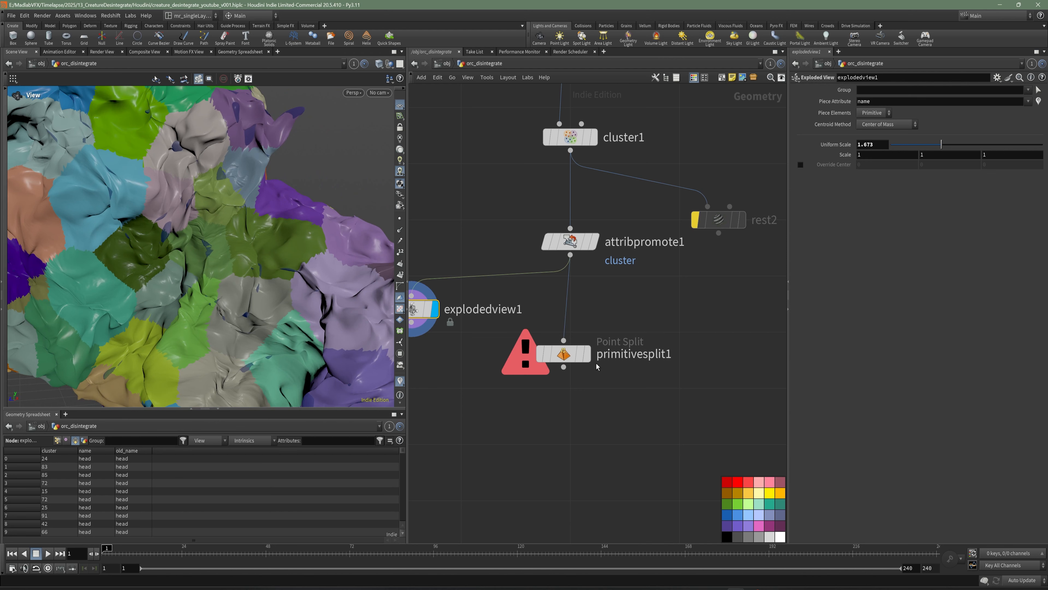
left_click(587, 353)
left_click_drag(571, 354, 578, 349)
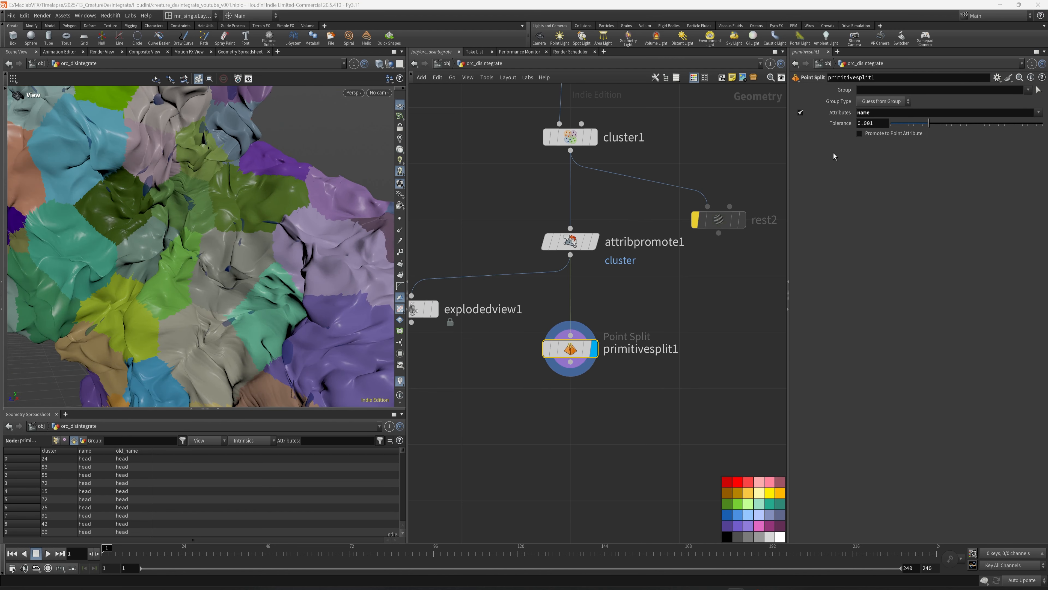
Set primitivesplit1's split attribute to cluster and its tolerance to 0.3, and save the scene
left_click(868, 117)
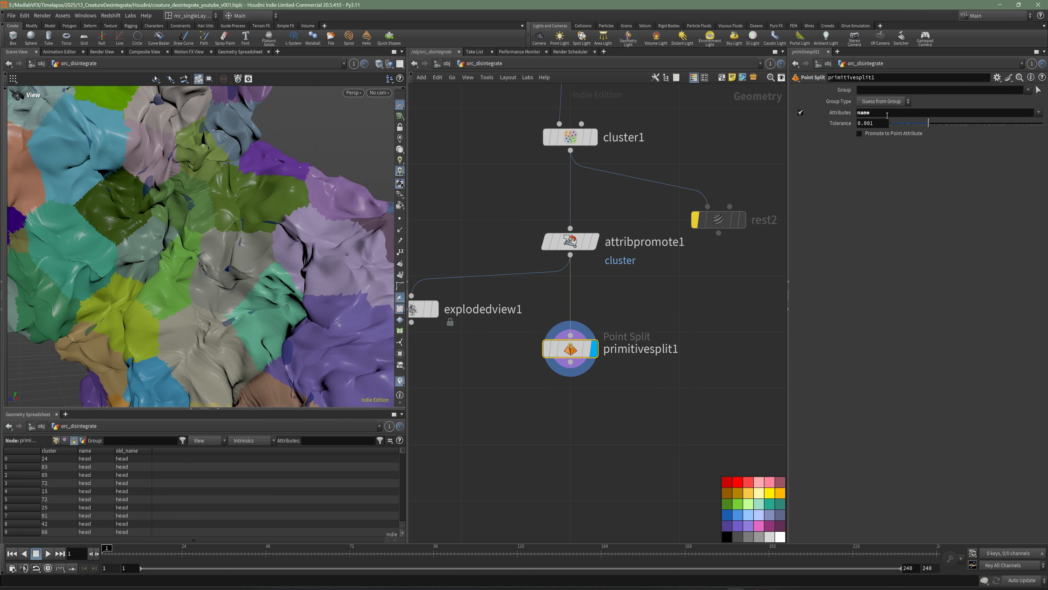
left_click_drag(886, 112, 860, 113)
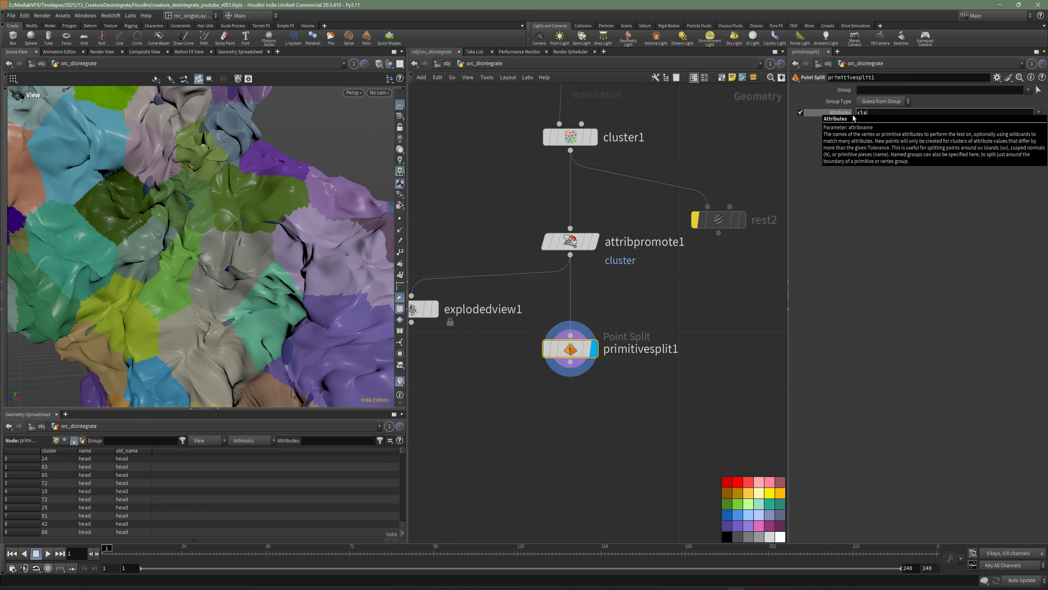
key("Return")
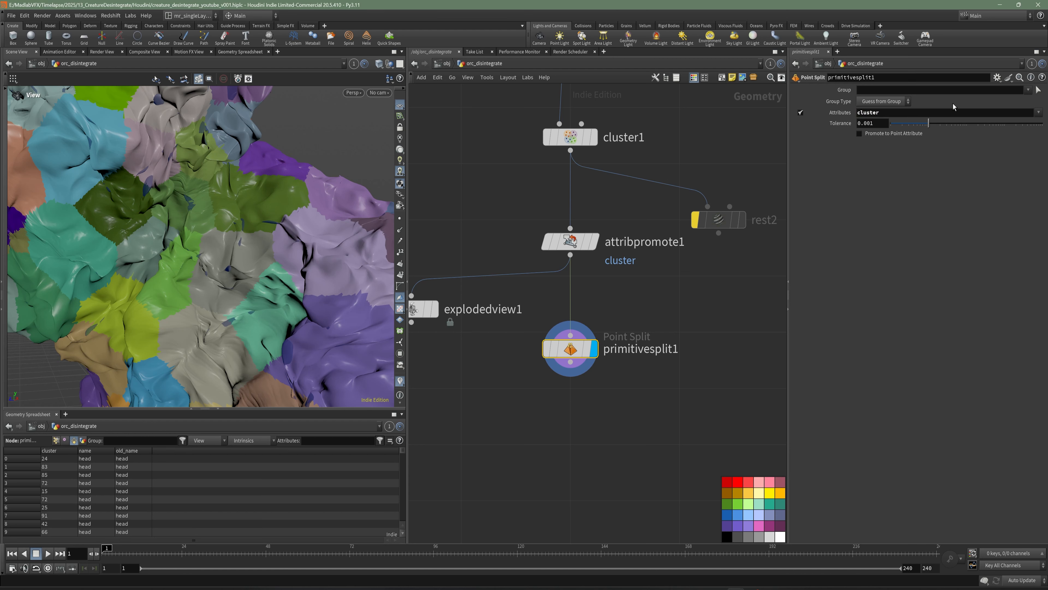
middle_click_drag(561, 394, 582, 381)
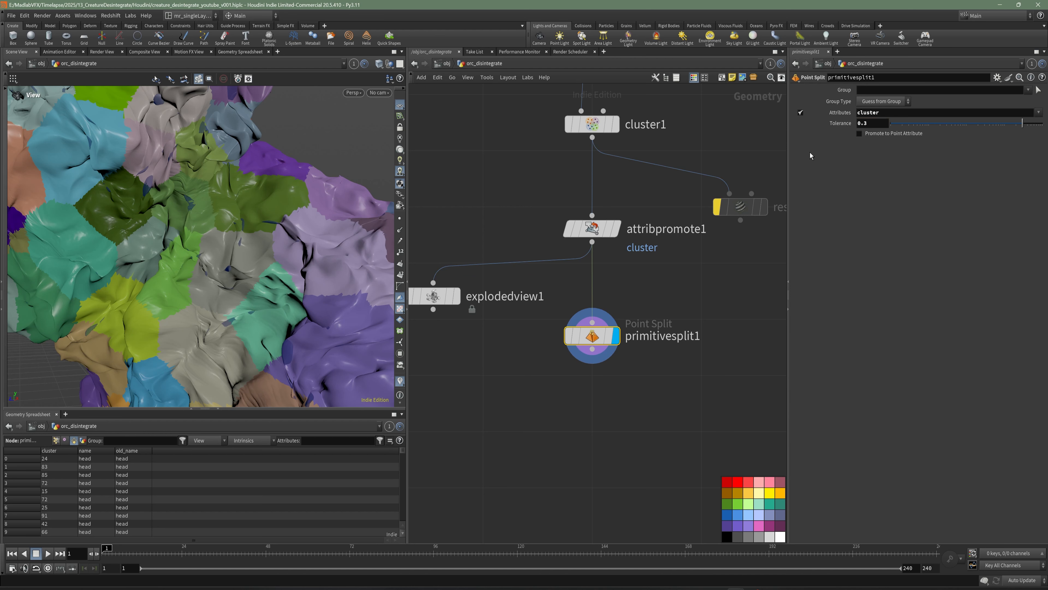
middle_click_drag(531, 394, 552, 379)
key("ctrl+s")
Move explodedview1 lower in the network and rewire its input to primitivesplit1's output
left_click_drag(473, 284, 477, 408)
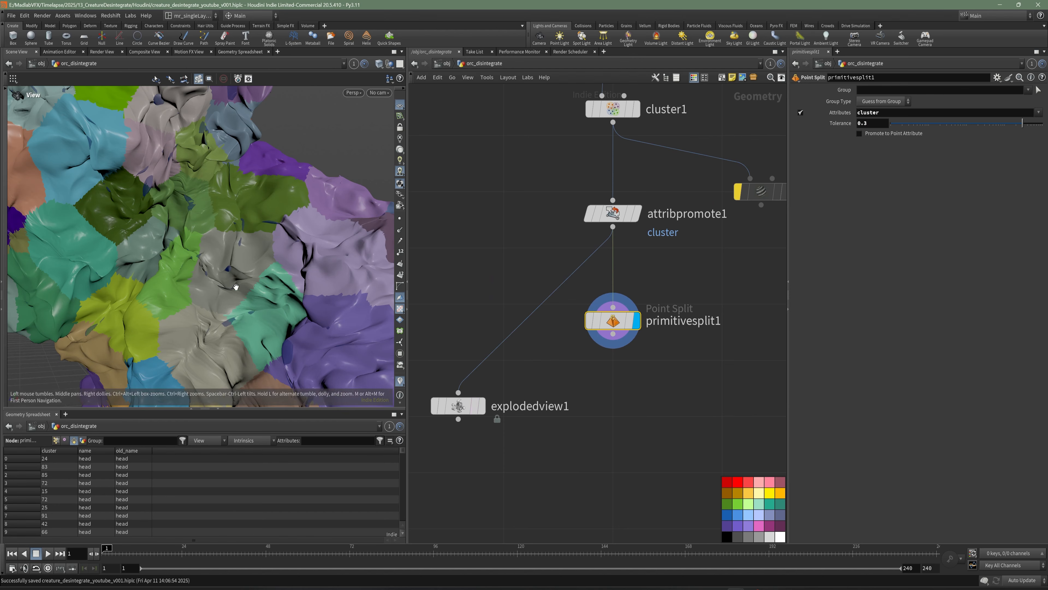
left_click(613, 334)
left_click(457, 390)
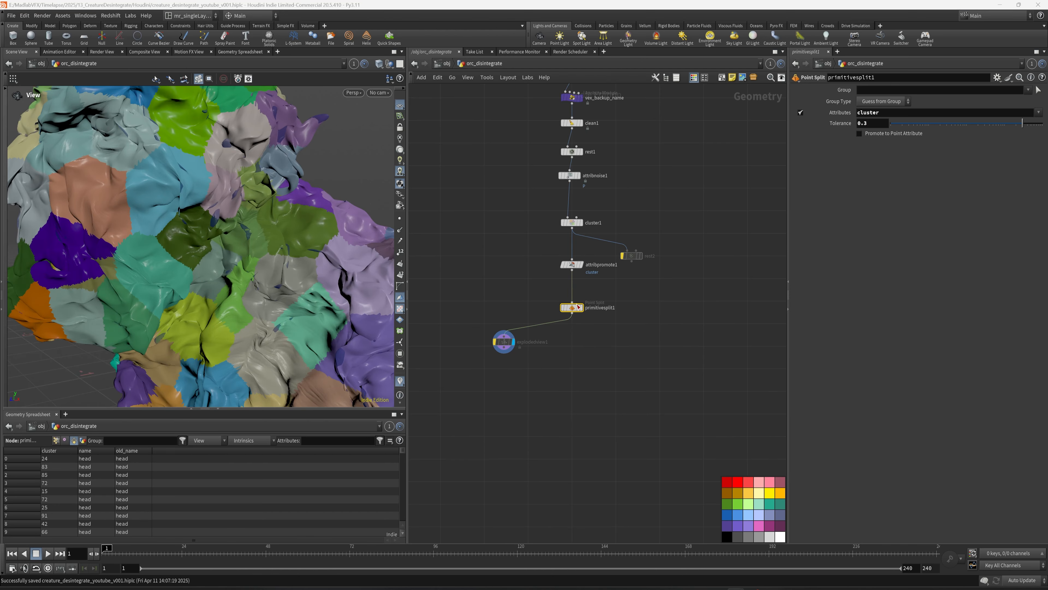
Examine the jagged edges of the cluster pieces up close on the orc head's surface
mouse_move(599, 339)
middle_mouse_down()
mouse_move(604, 292)
mouse_move(613, 354)
middle_mouse_up()
scroll(602, 294, "up", 4)
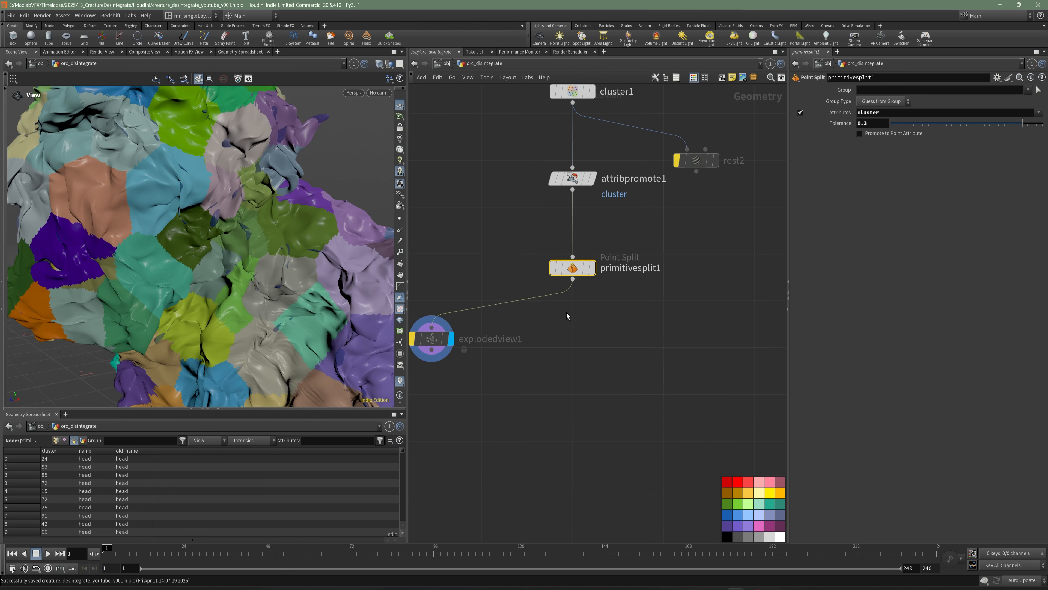
left_click_drag(265, 273, 230, 274, "alt")
right_click_drag(230, 274, 259, 276, "alt")
left_click_drag(260, 276, 222, 279, "alt")
right_click_drag(222, 278, 318, 300, "alt")
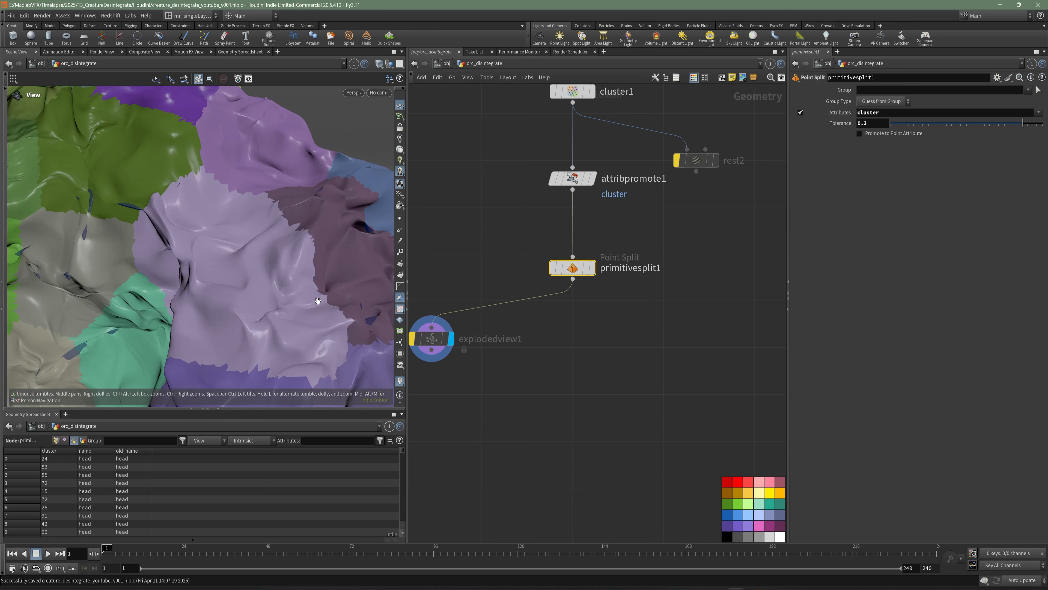
left_click_drag(318, 300, 279, 285, "alt")
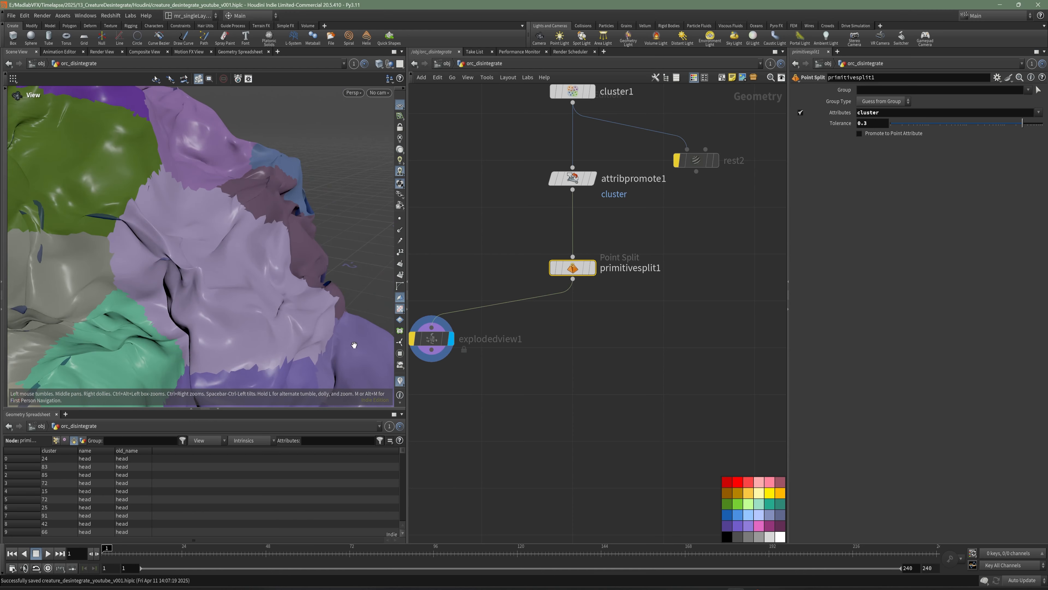
middle_click_drag(590, 337, 611, 319)
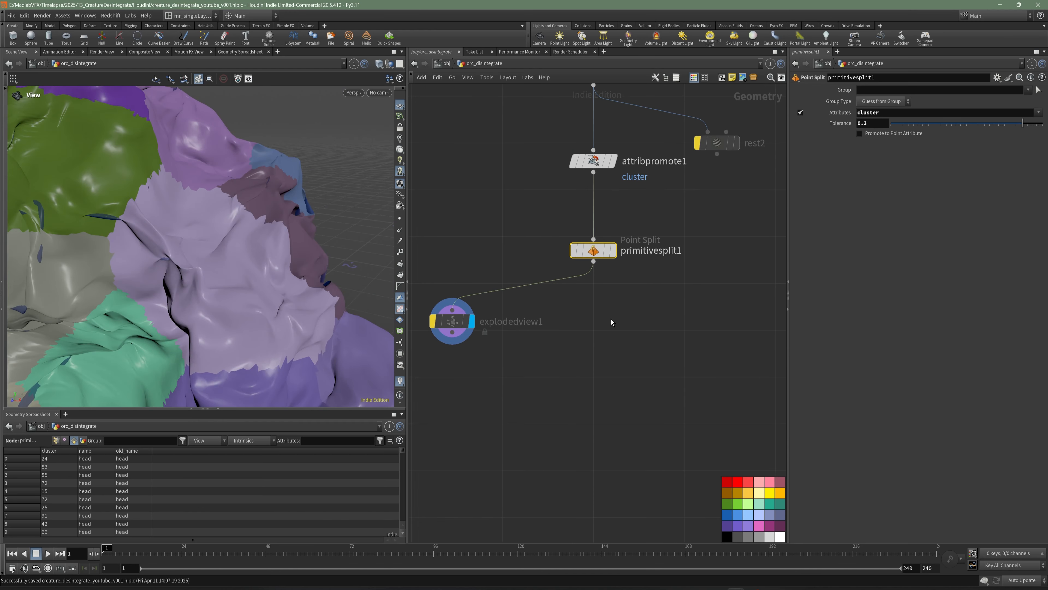
key("f")
key("o")
key("r")
key("Escape")
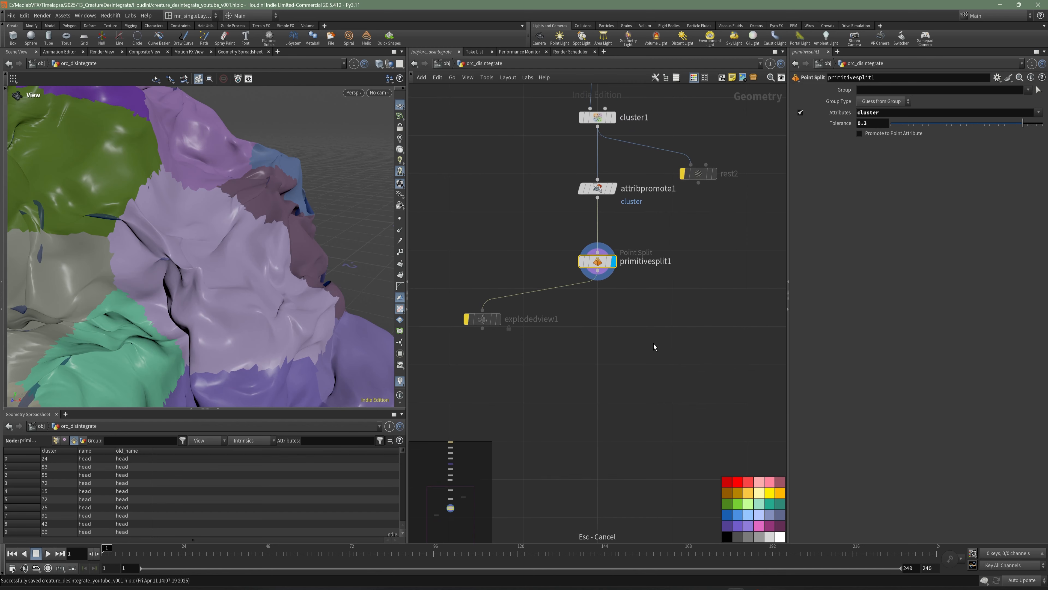
Add a For-Each Connected Piece block below primitivesplit1 and wire primitivesplit1 into its Connectivity node
key("Tab")
type("for")
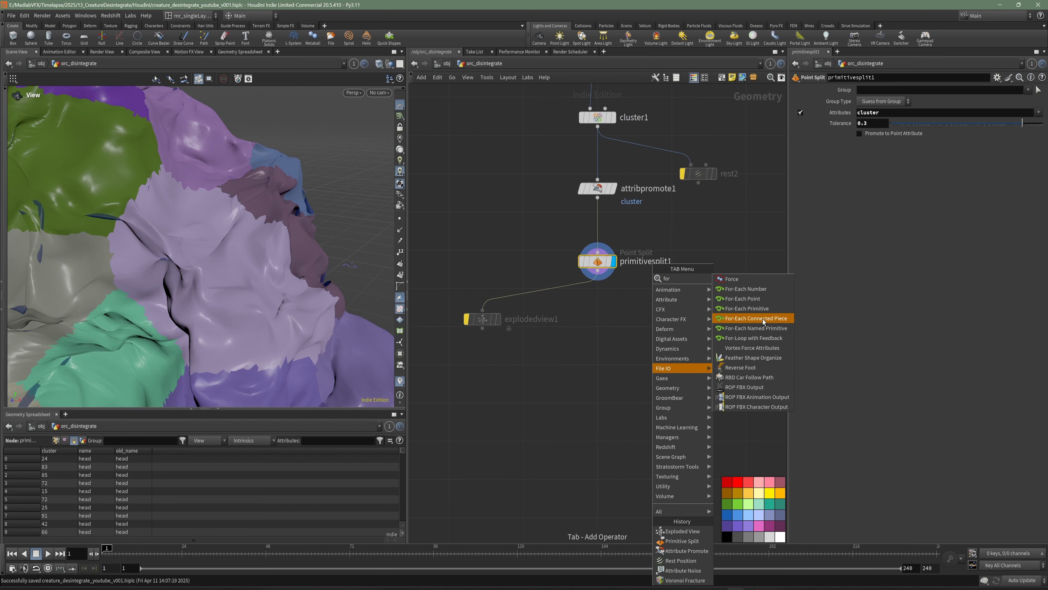
left_click(748, 322)
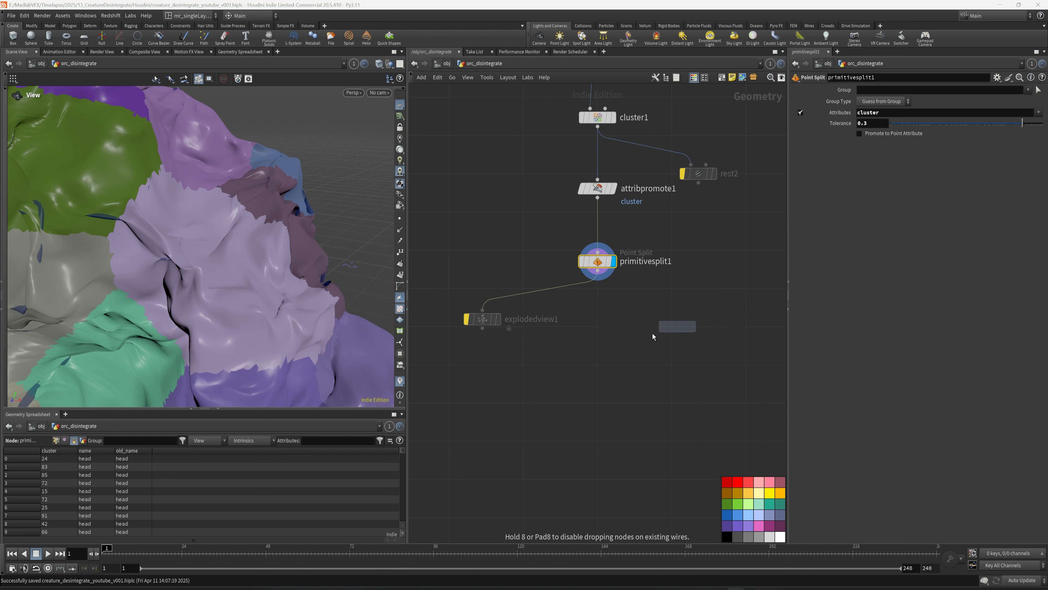
left_click(605, 360)
middle_click_drag(694, 339, 691, 298)
left_click_drag(681, 274, 590, 440)
left_click_drag(610, 314, 604, 281)
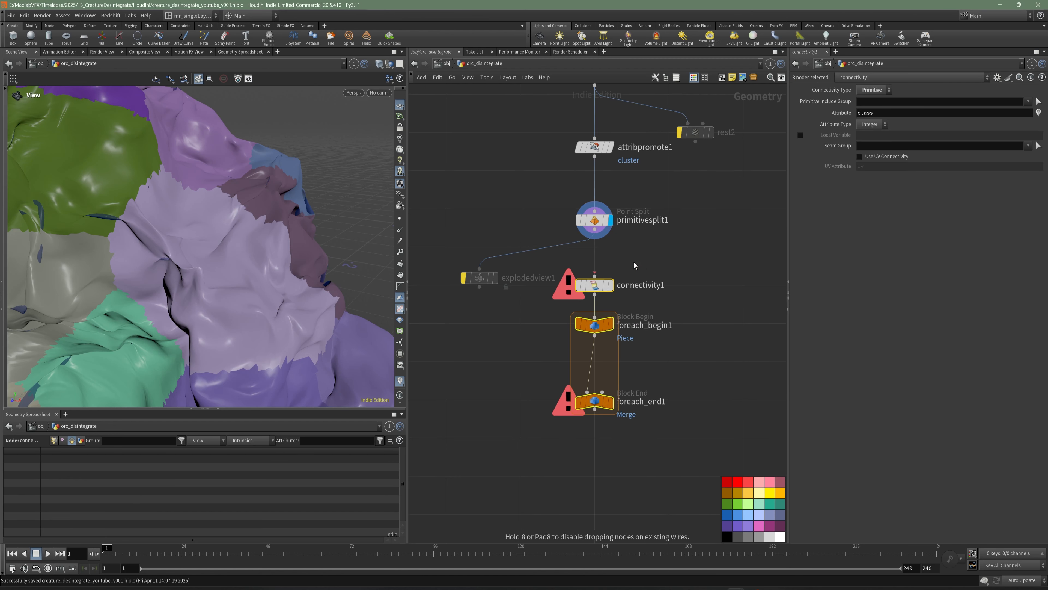
left_click_drag(596, 235, 595, 275)
Enable Single Pass on foreach_end1 and display that node
left_click(804, 179)
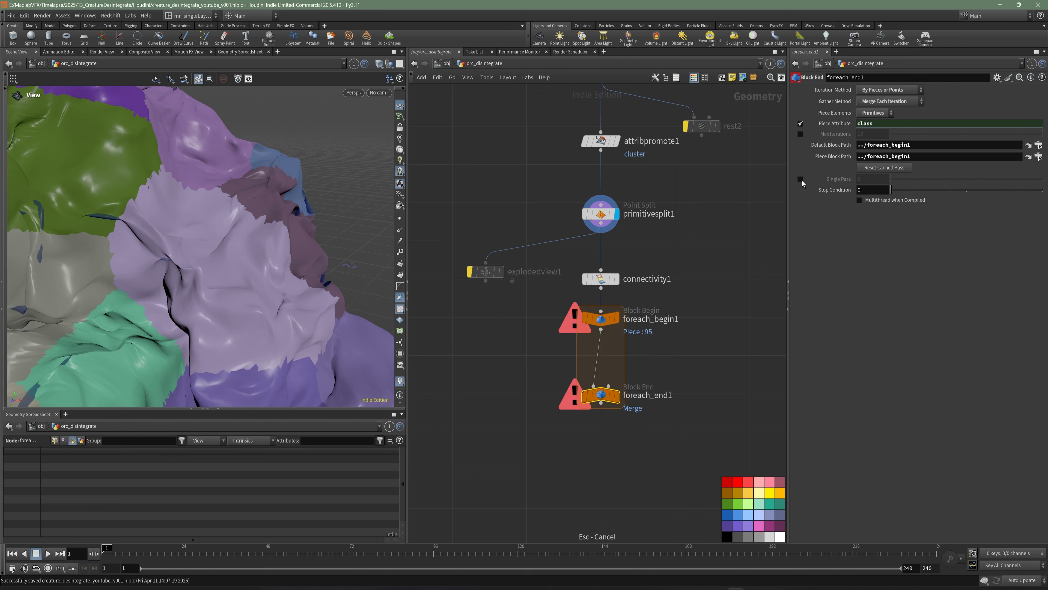
left_click(617, 395)
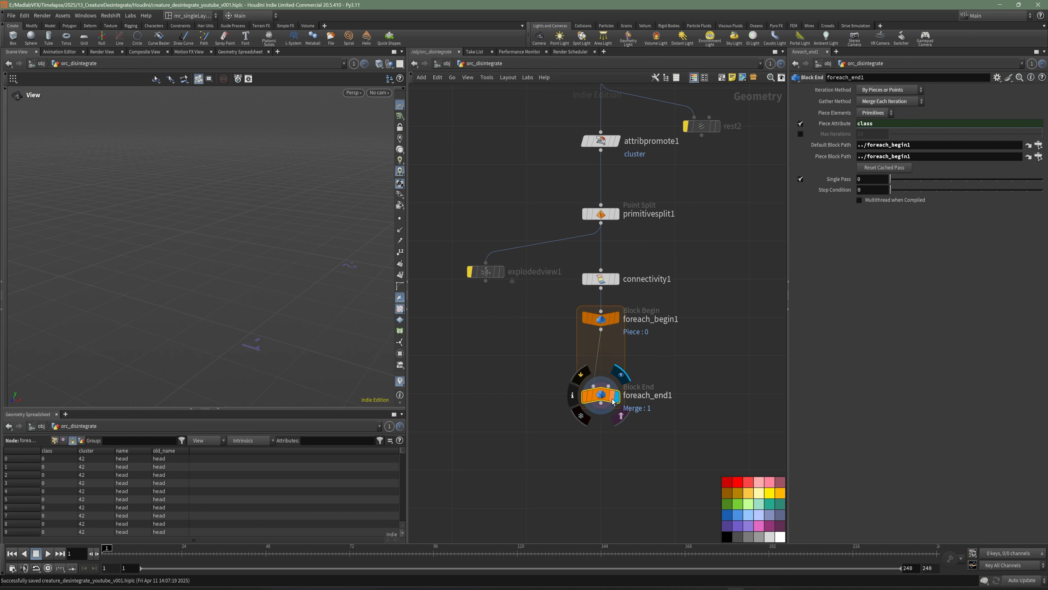
Frame the isolated connected piece and examine its shape from several angles
key("g")
right_click_drag(274, 223, 134, 256)
middle_click_drag(134, 257, 197, 276)
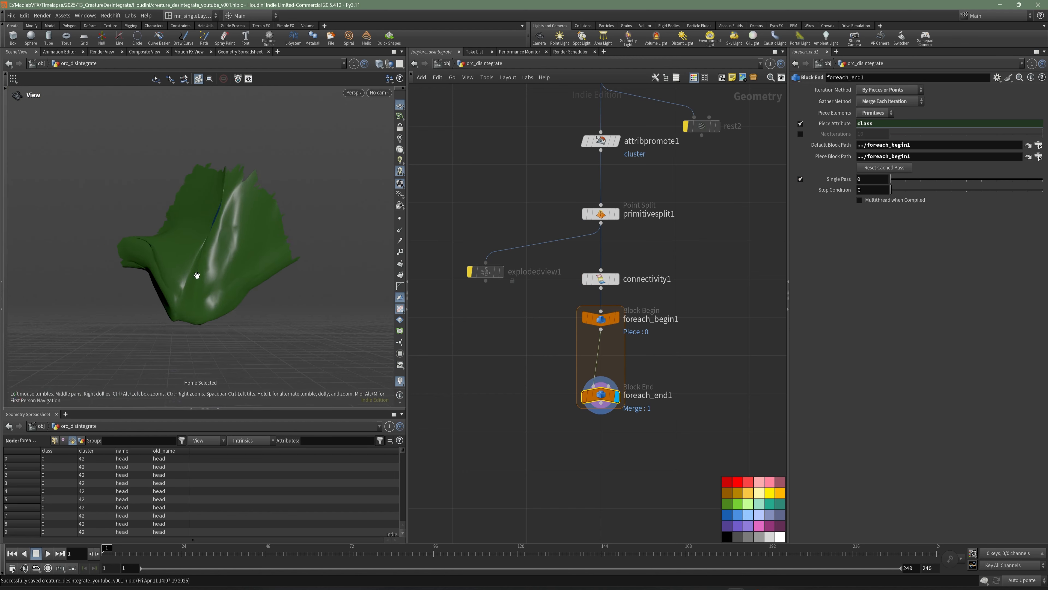
left_click_drag(196, 276, 178, 248)
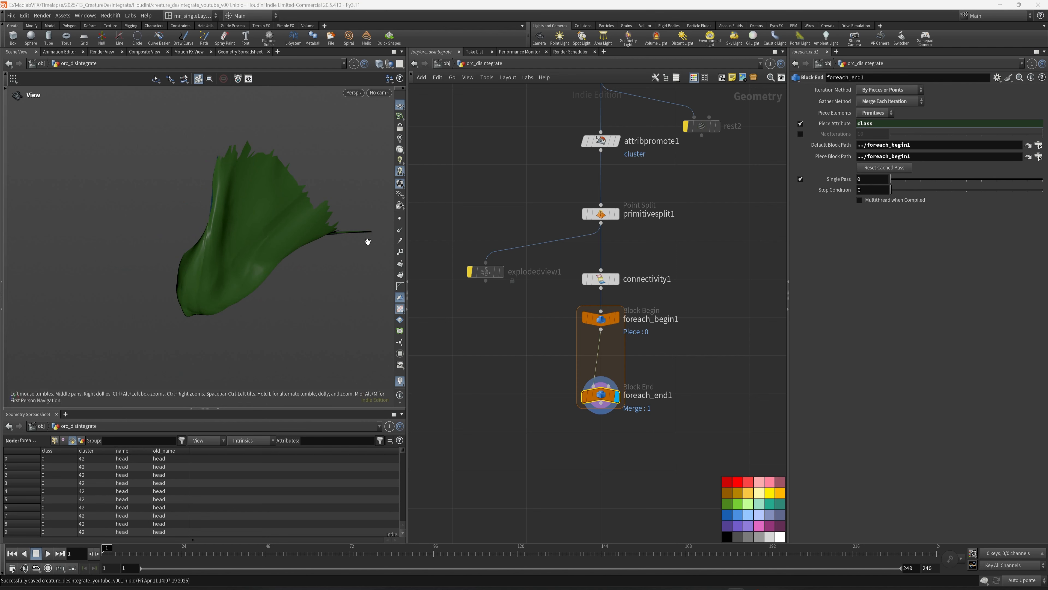
left_click_drag(297, 237, 248, 285)
left_click_drag(206, 258, 228, 290)
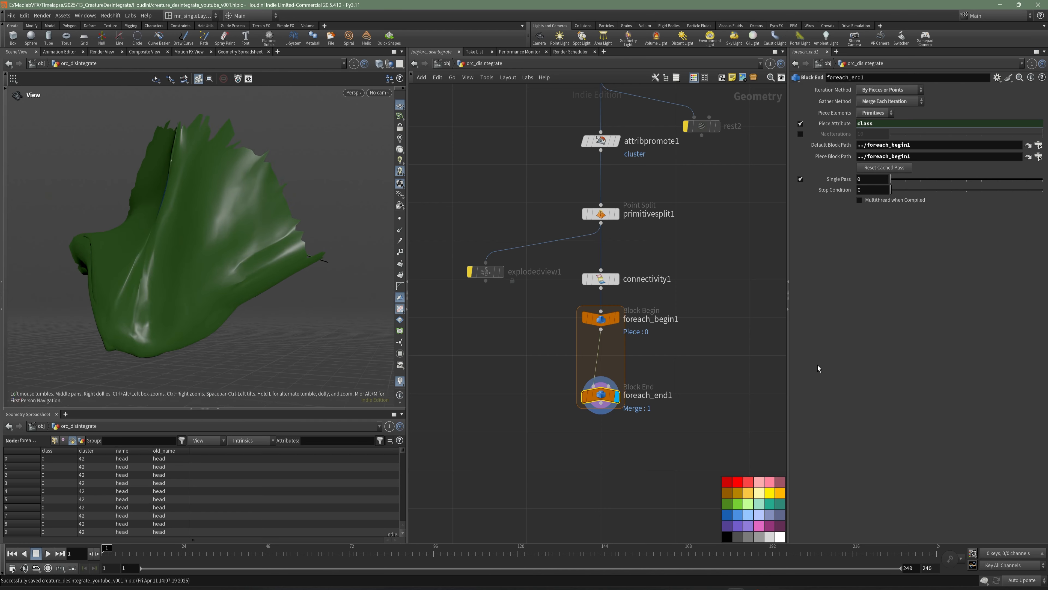
Move foreach_end1 lower to make room and insert a Cluster node into the loop directly after foreach_begin1
middle_click_drag(542, 463, 573, 402)
left_click_drag(636, 339, 628, 473)
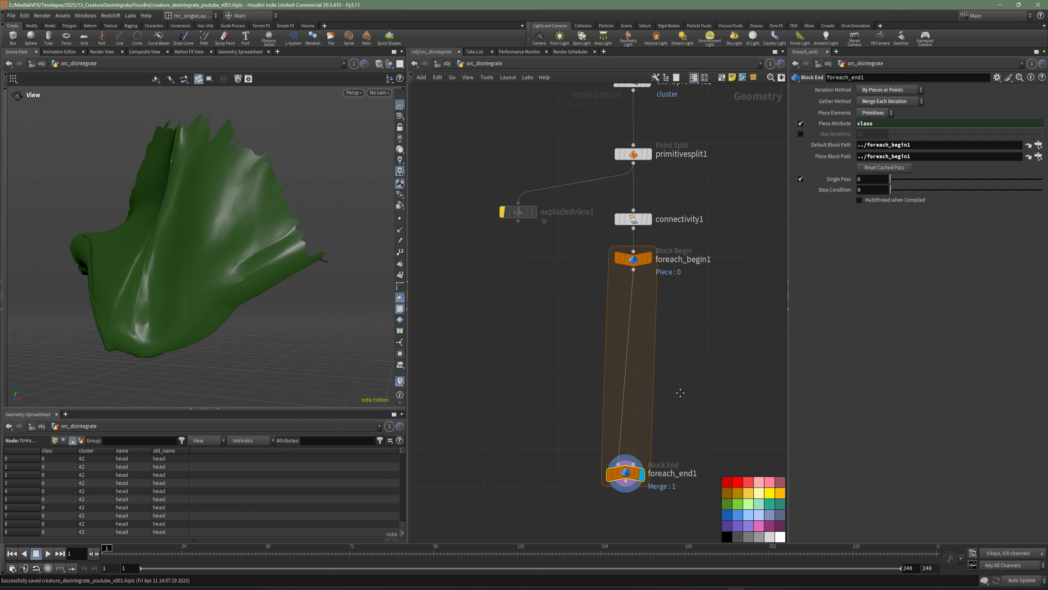
key("Tab")
type("clu")
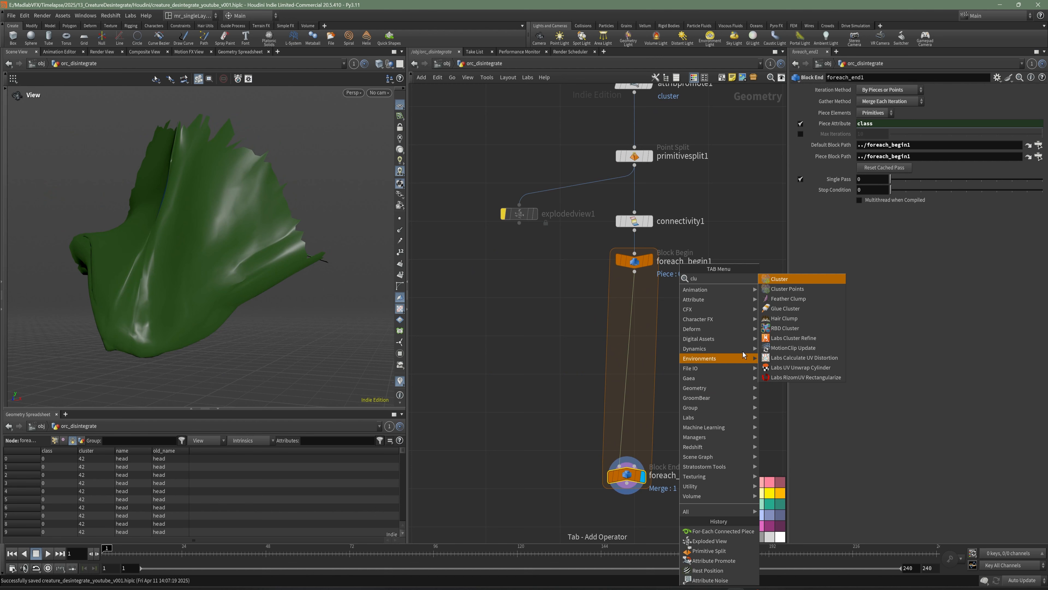
left_click(788, 281)
left_click(700, 308)
middle_click_drag(725, 361, 703, 362)
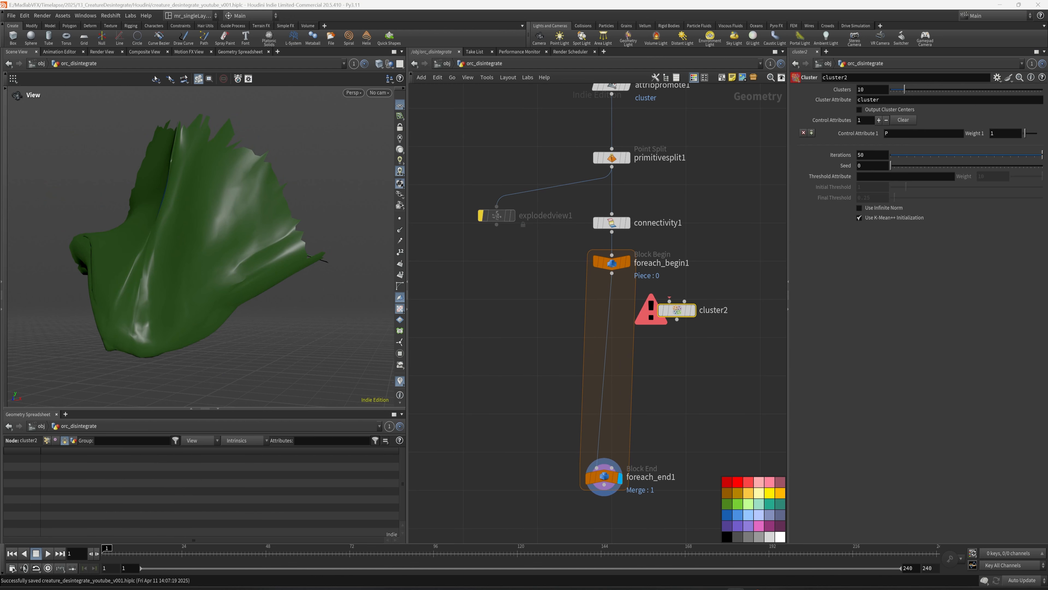
left_click_drag(677, 309, 612, 306)
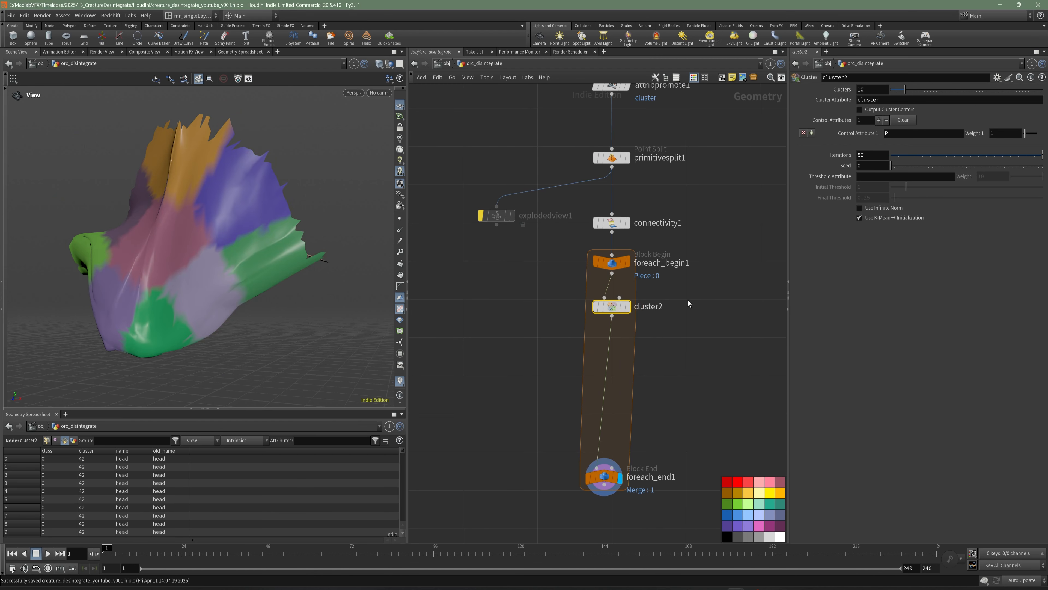
Set cluster2 to 40 clusters with 1 iteration and a seed of 50
left_click(864, 90)
type("4")
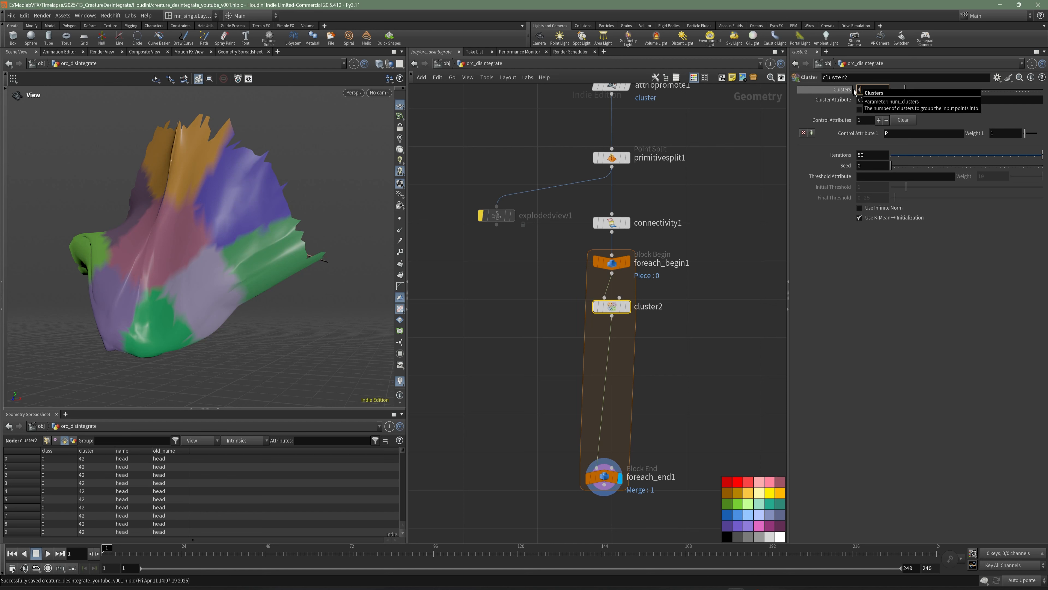
type("0")
key("Return")
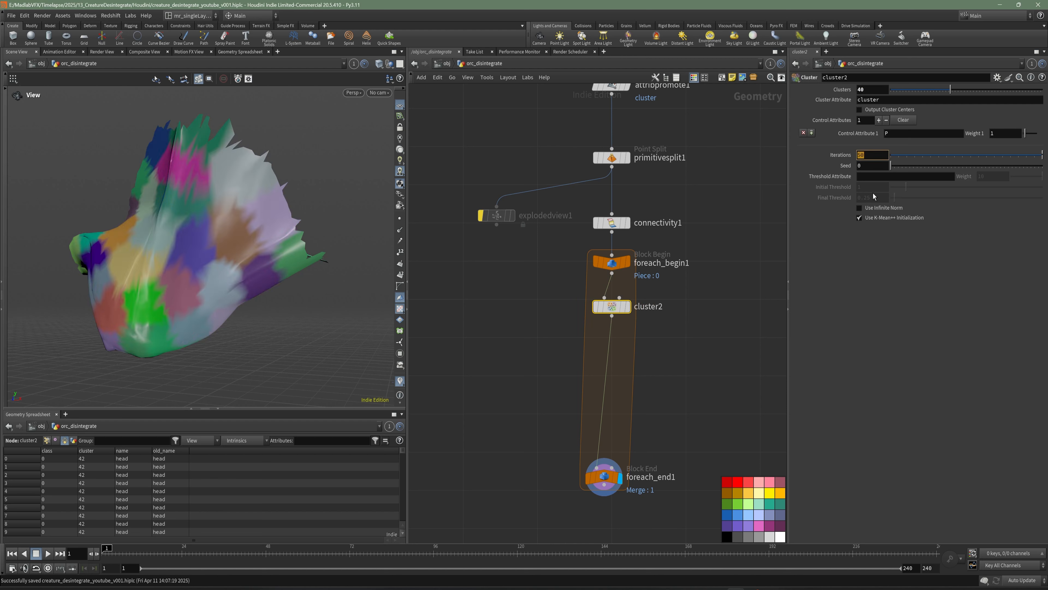
type("1")
key("Tab")
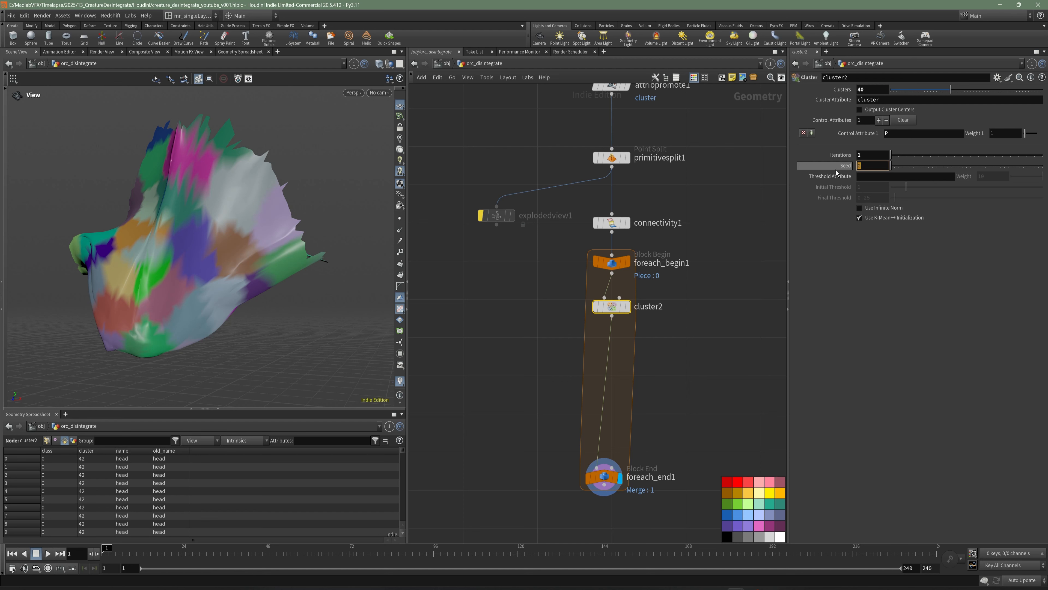
key("Return")
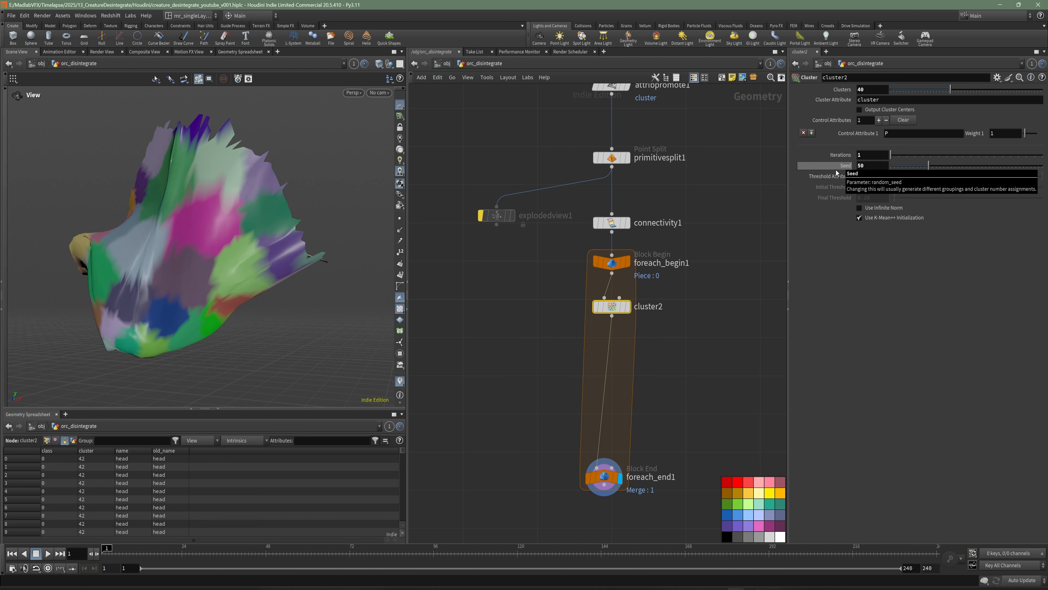
Insert a Color node into the loop below cluster2 and display it
middle_click_drag(738, 390, 703, 314)
scroll(703, 314, "up", 2)
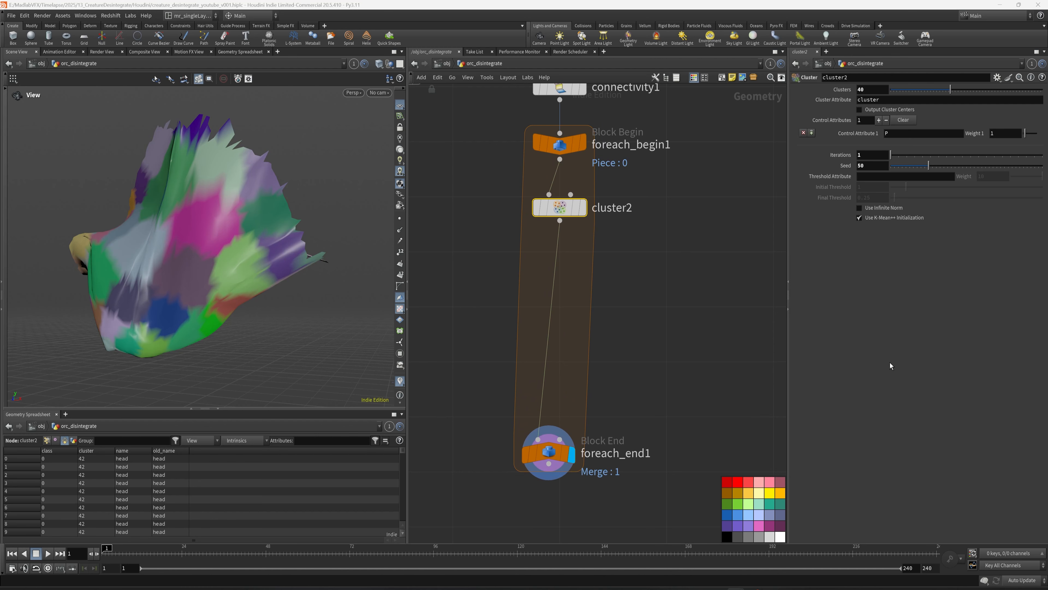
middle_click_drag(650, 342, 664, 322)
key("Tab")
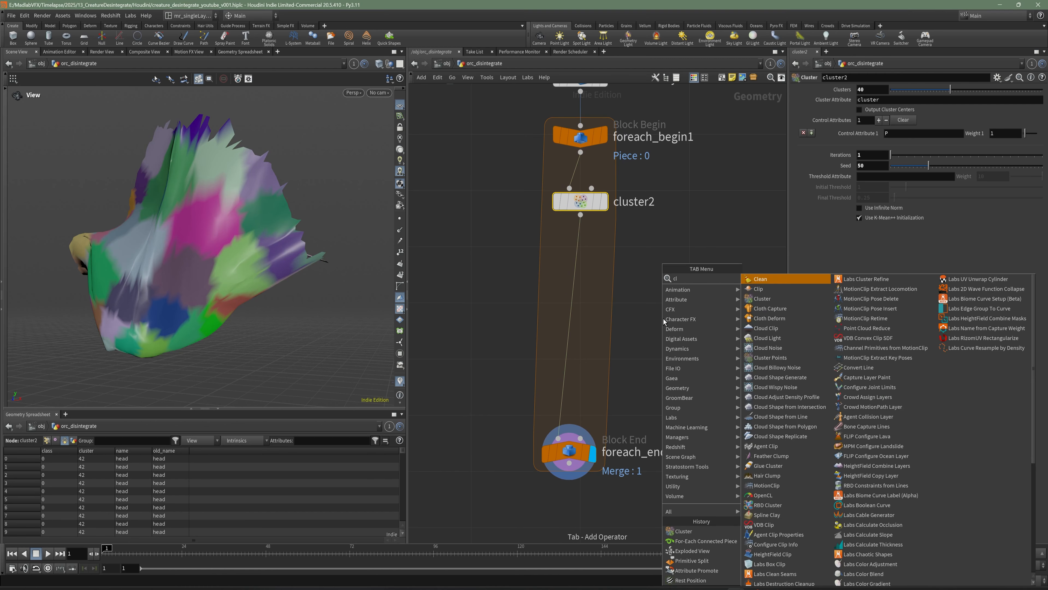
key("Escape")
key("Tab")
type("colo")
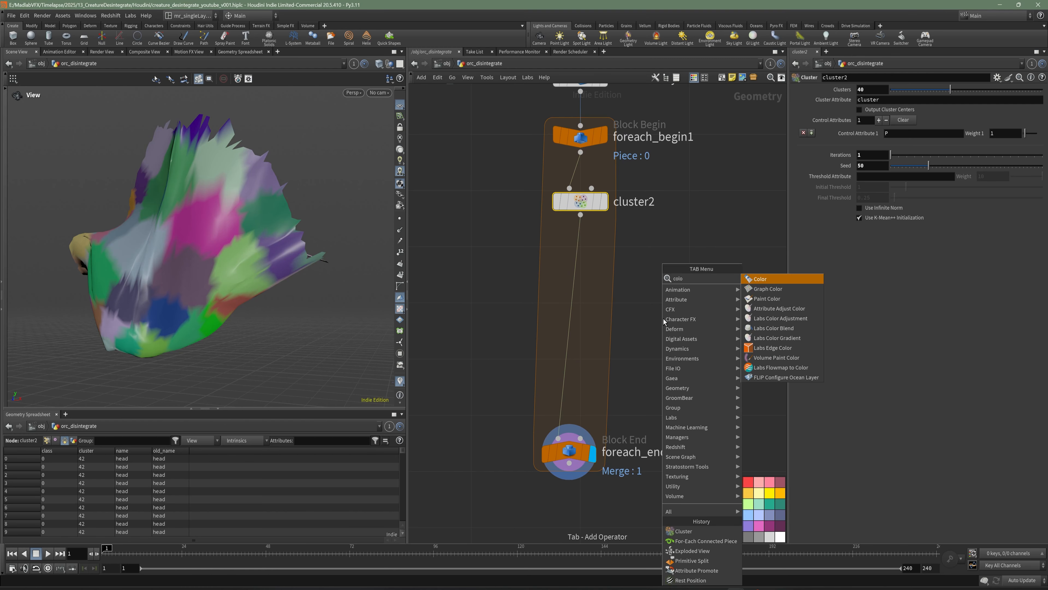
left_click(777, 280)
left_click(602, 261)
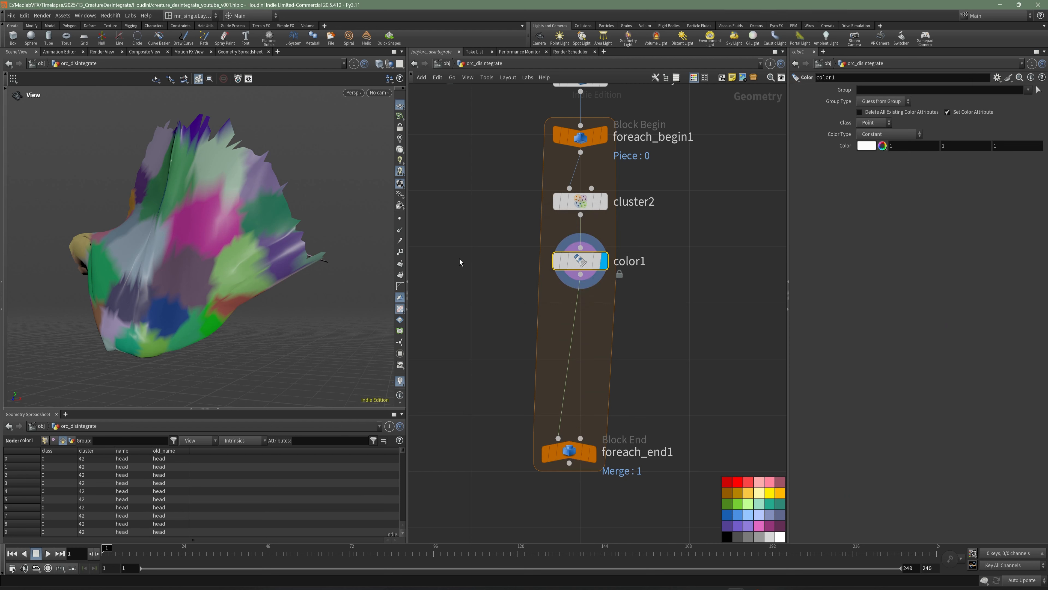
Set color1's color type to Ramp from Attribute, driven by the cluster attribute with a range of 0 to 100
left_click_drag(180, 251, 177, 253)
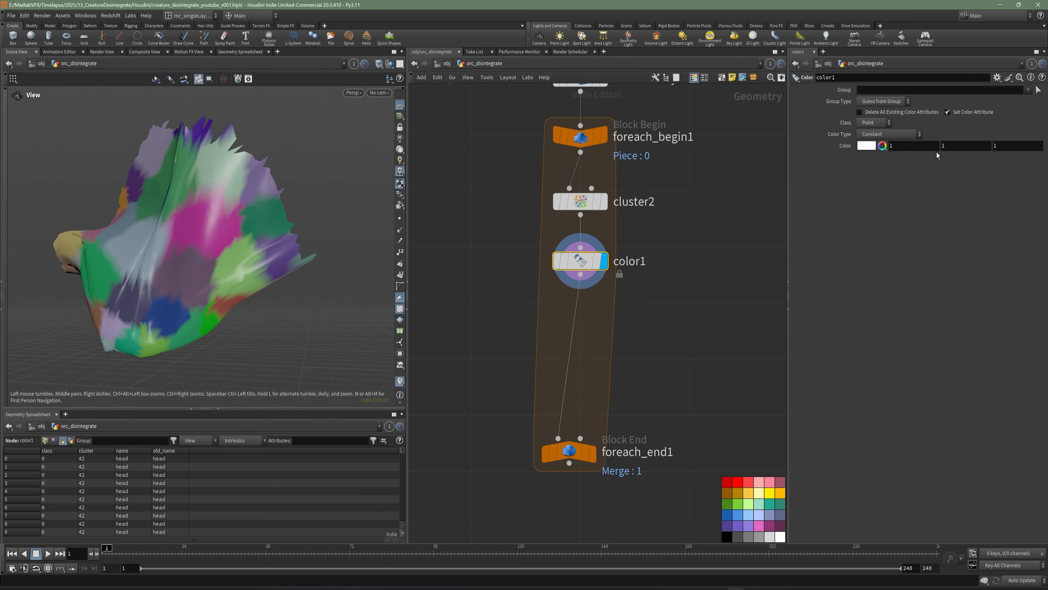
left_click(884, 135)
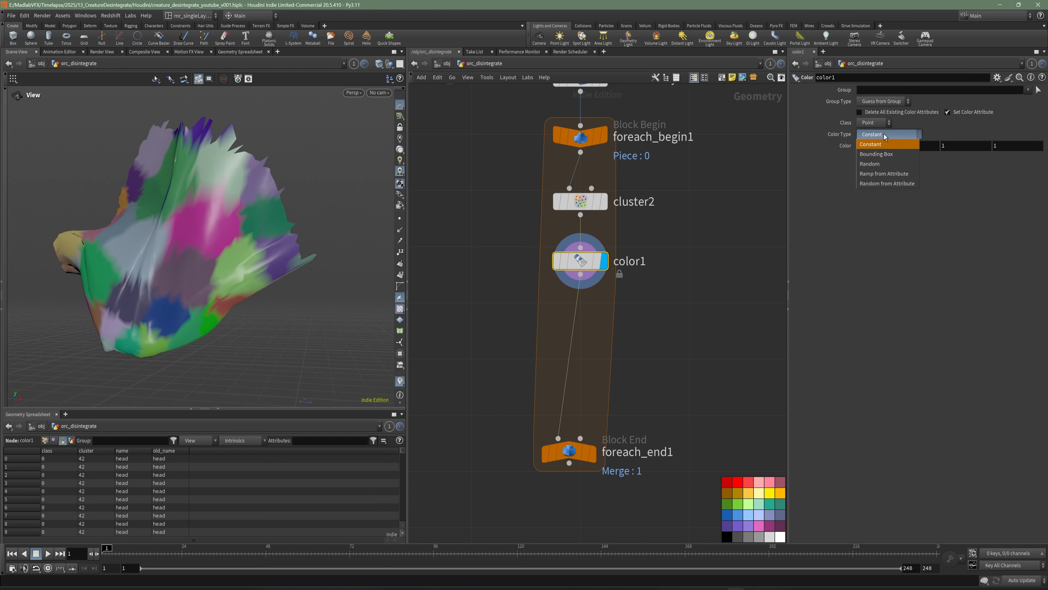
left_click(886, 174)
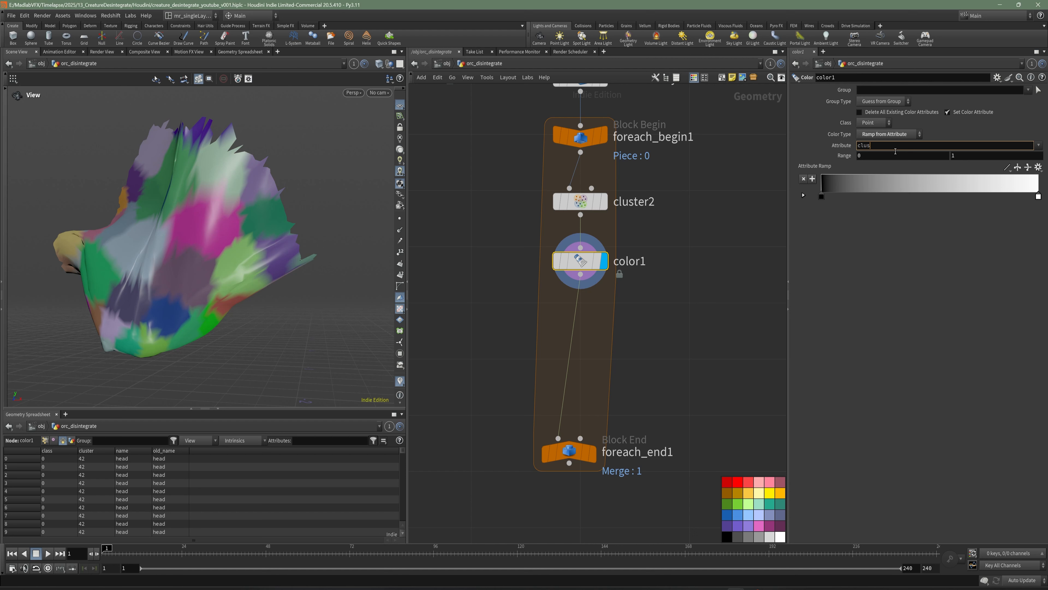
key("Return")
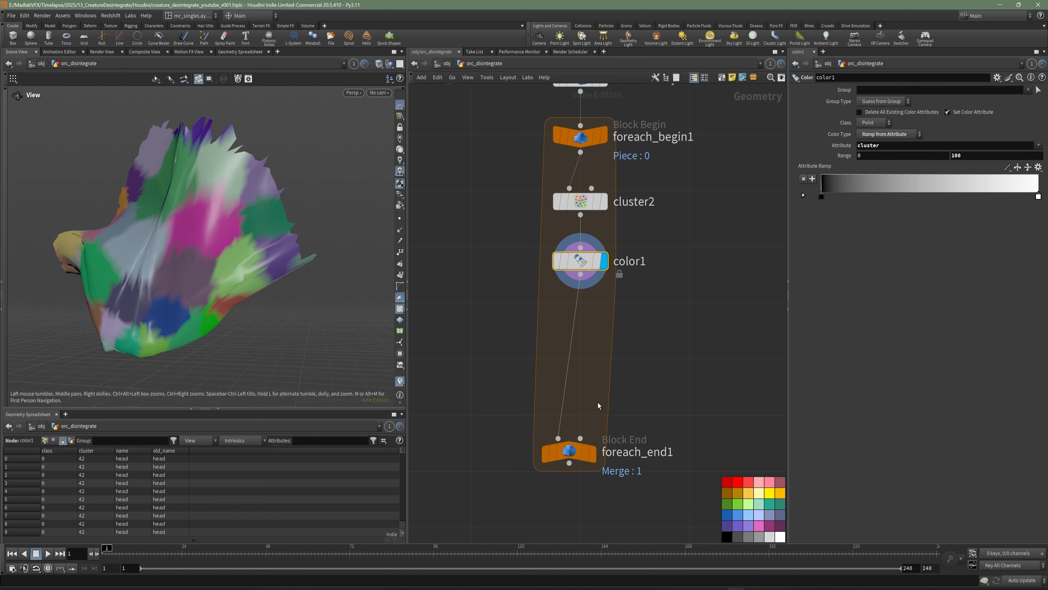
Turn off the visualizer for color1's cluster point attribute and inspect the grayscale ramp colors on the piece
middle_click(580, 261)
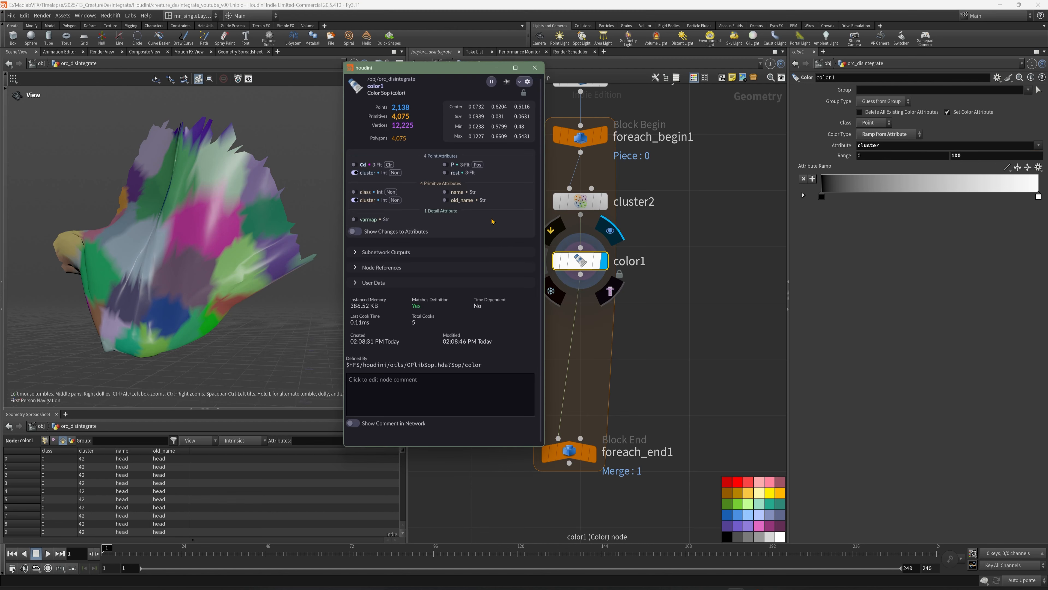
left_click(354, 172)
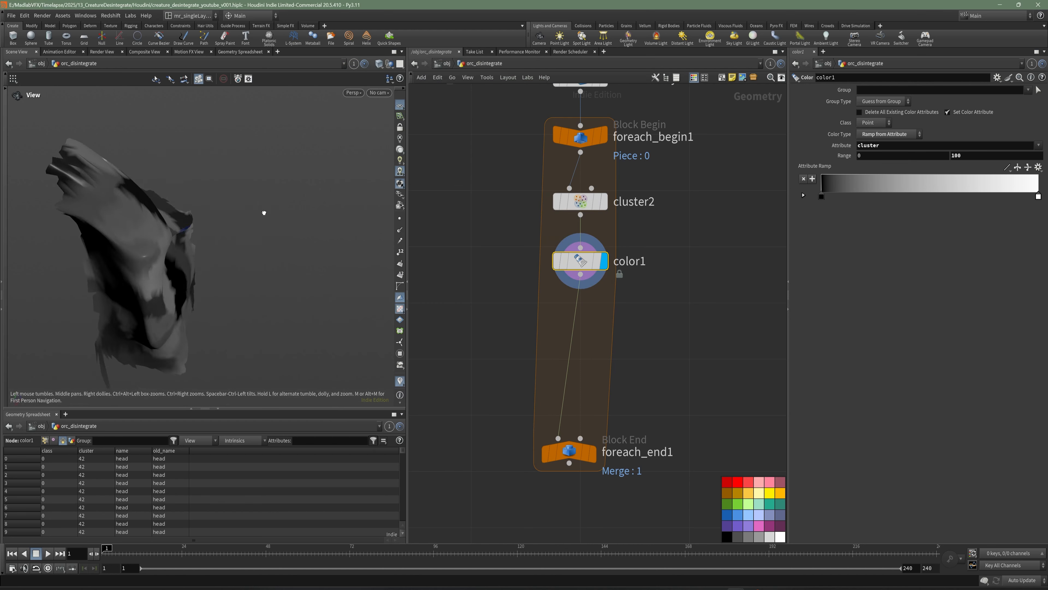
left_click_drag(264, 213, 251, 281)
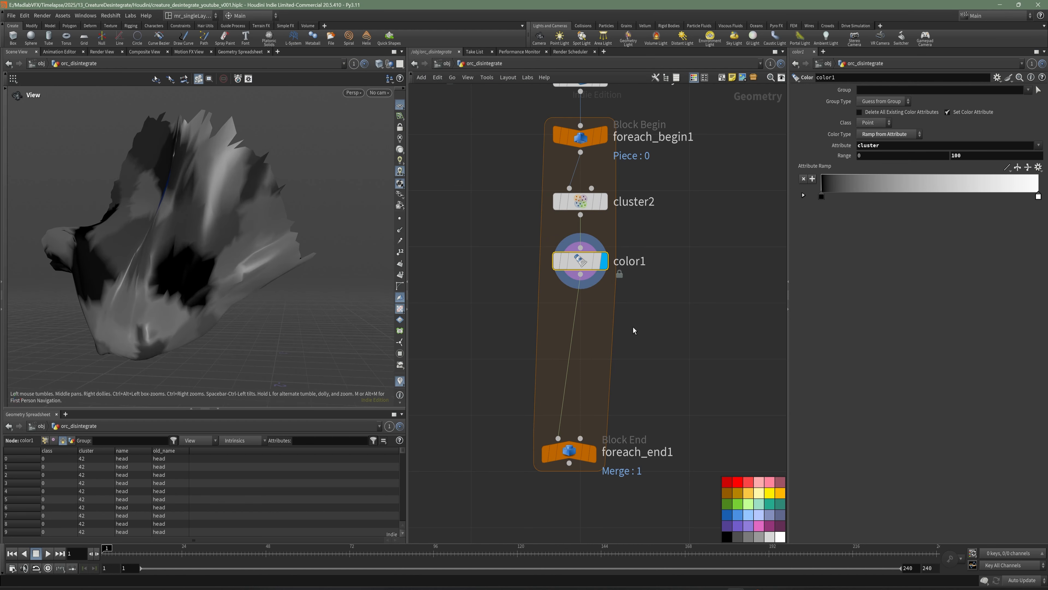
Insert an Attribute Promote node into the loop below color1 and display it
scroll(658, 280, "down", 2)
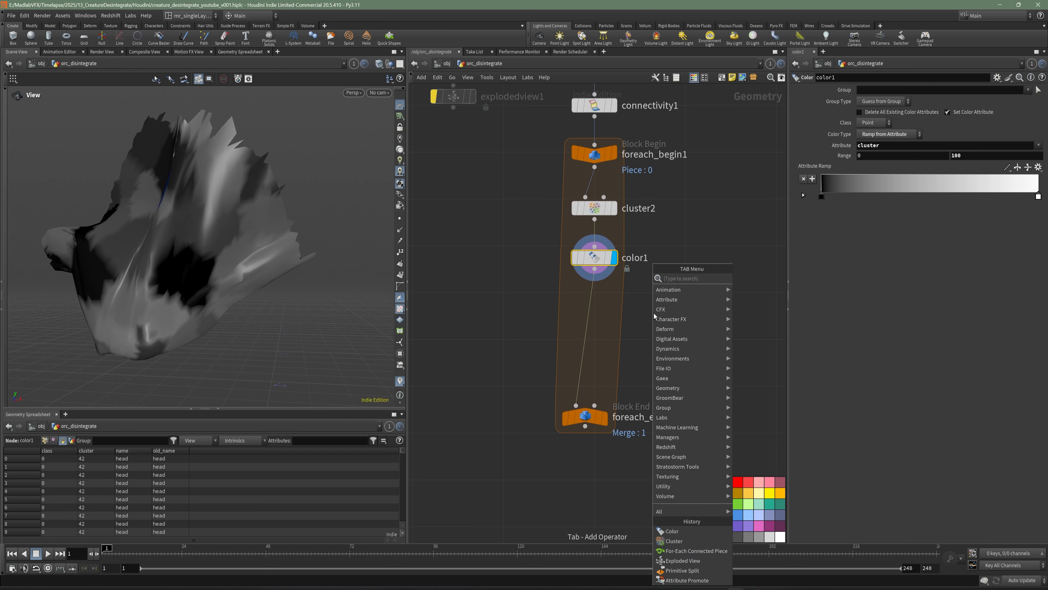
key("Tab")
type("promo")
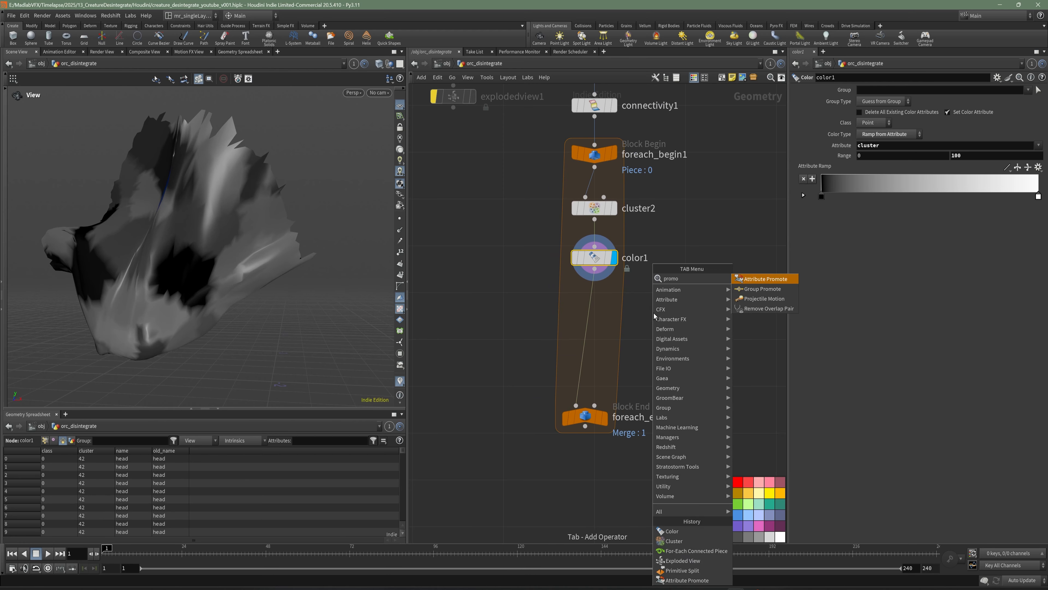
left_click(773, 282)
left_click(581, 294)
left_click_drag(589, 302, 606, 322)
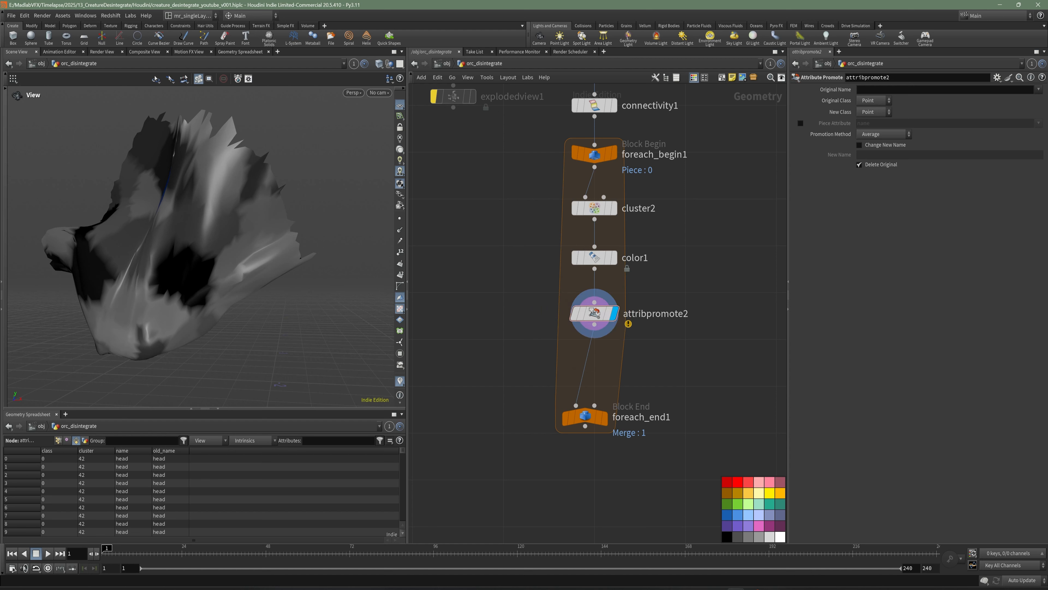
Configure attribpromote2 to promote the cluster attribute from Point to Primitive class using the Maximum method
left_click(875, 91)
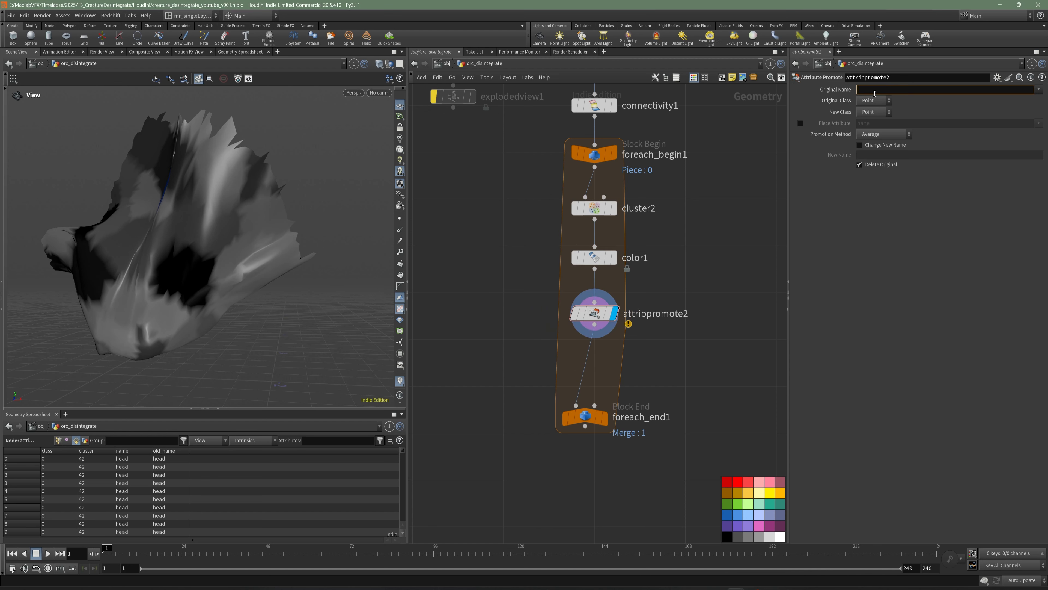
key("Return")
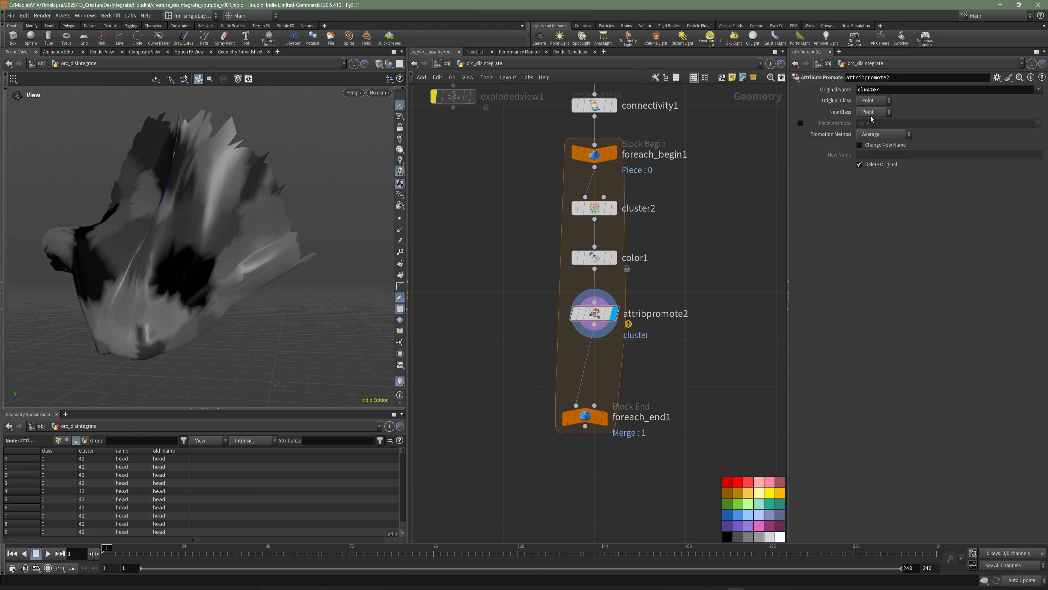
left_click(873, 113)
left_click(871, 126)
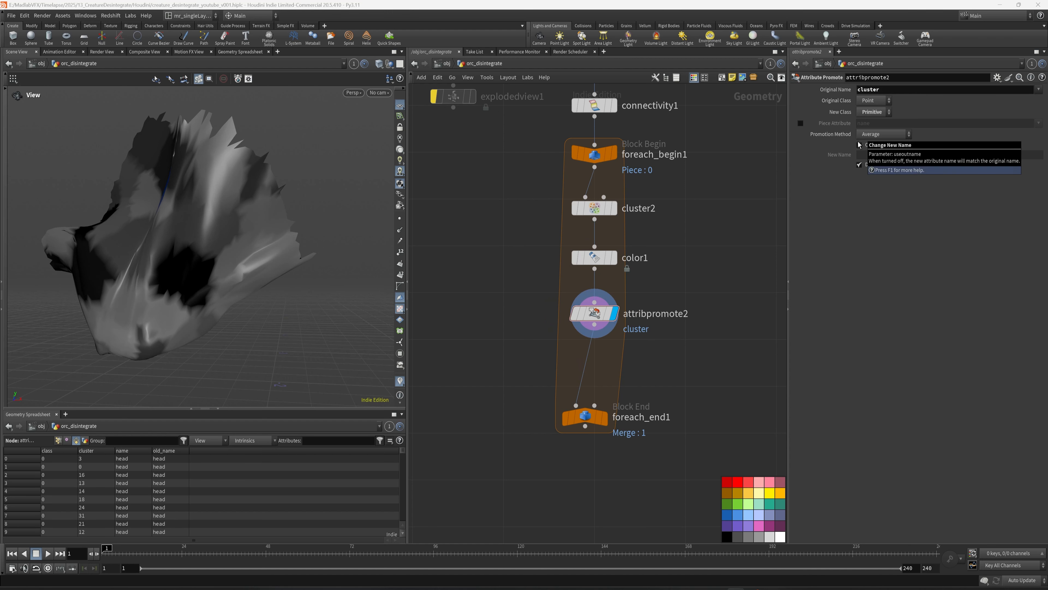
left_click(880, 136)
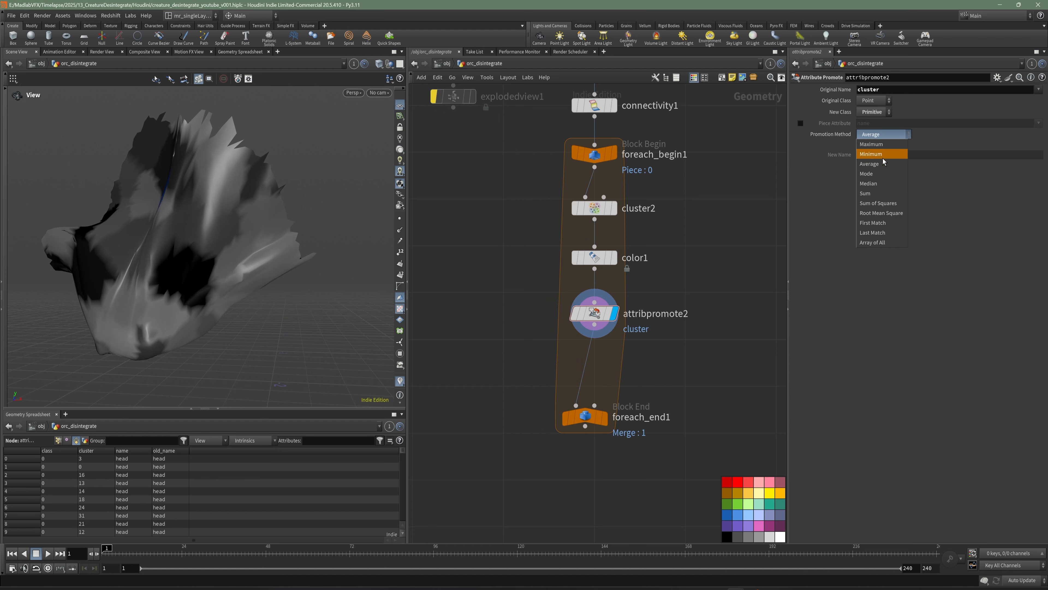
left_click(881, 145)
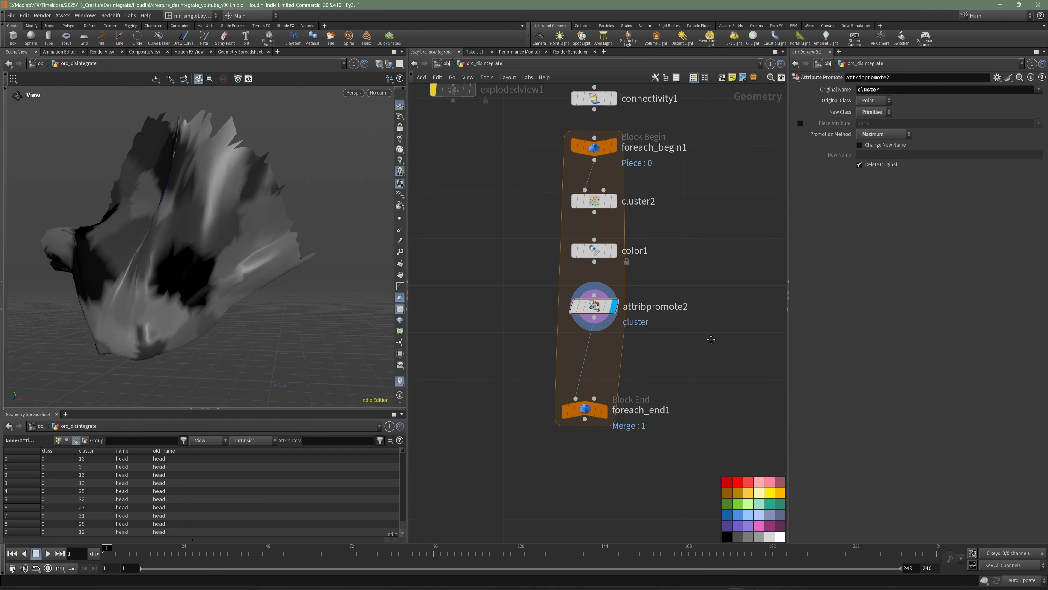
middle_click_drag(619, 374, 615, 334)
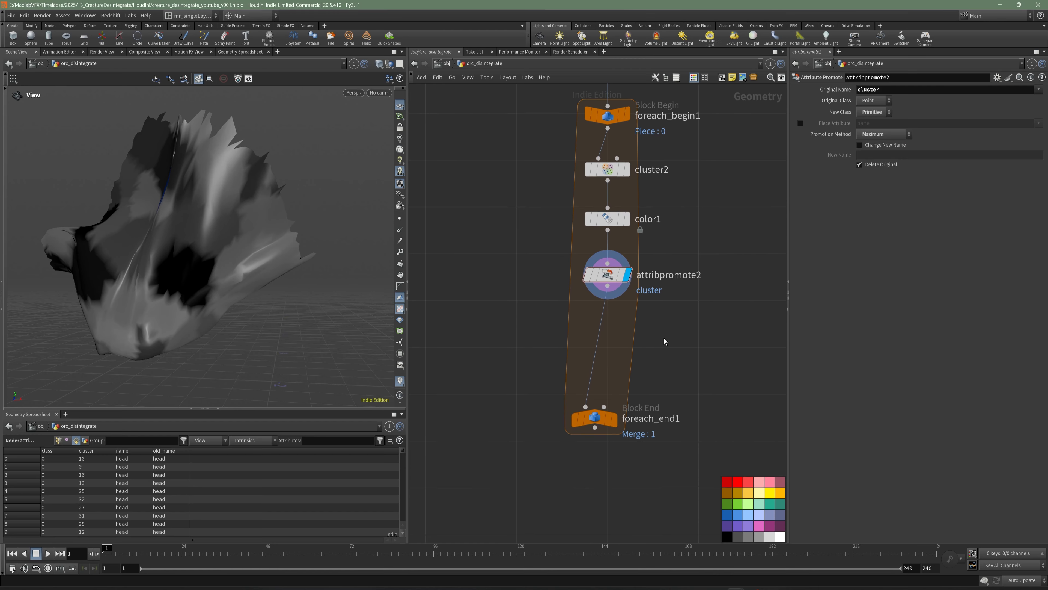
key("Tab")
type("prmi")
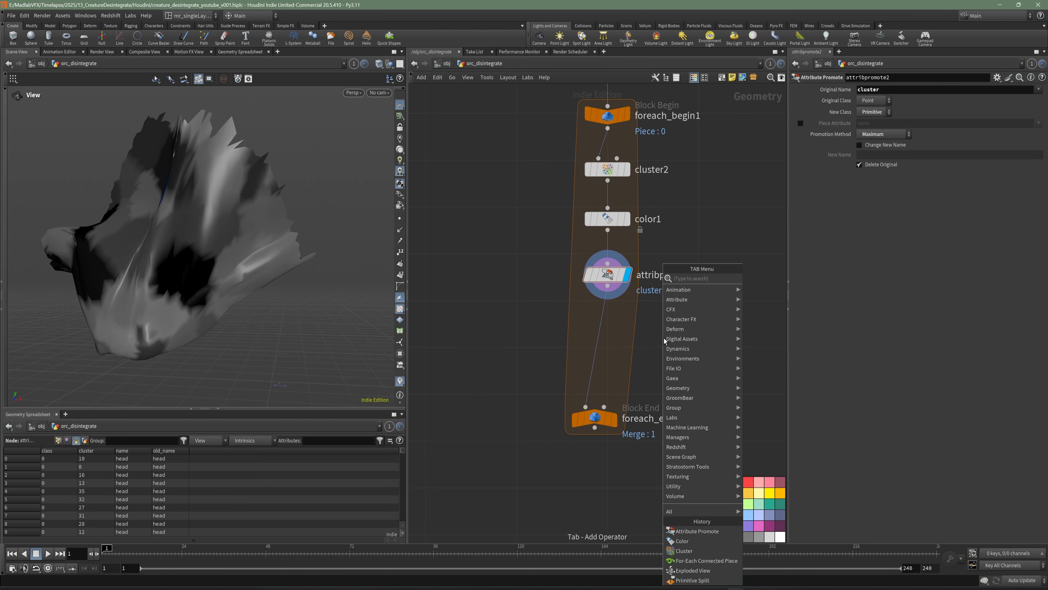
key("Escape")
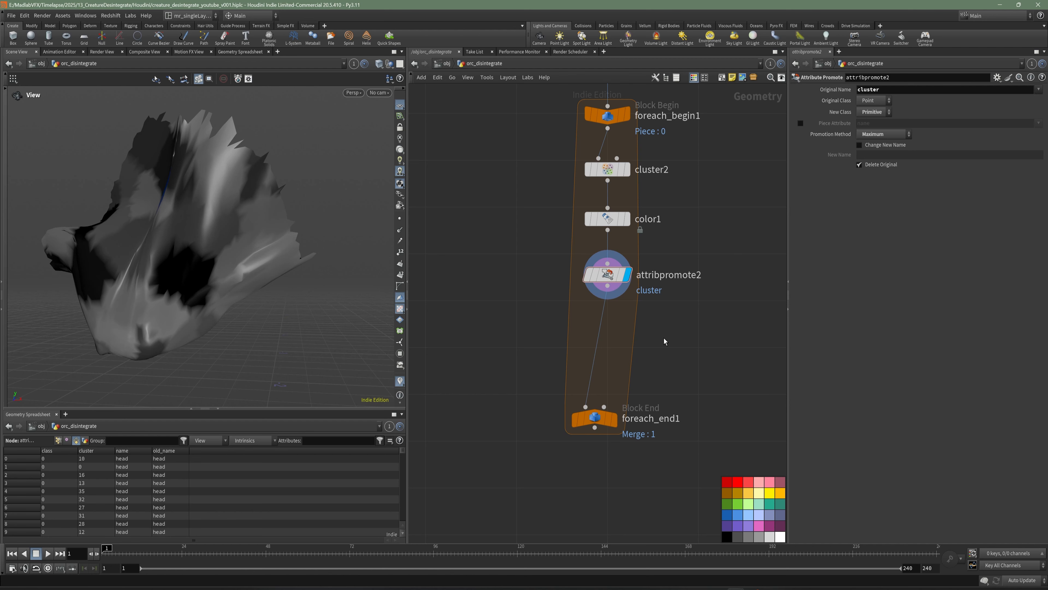
Insert a Primitive Split node into the loop between attribpromote2 and foreach_end1, and display it
key("Tab")
type("split")
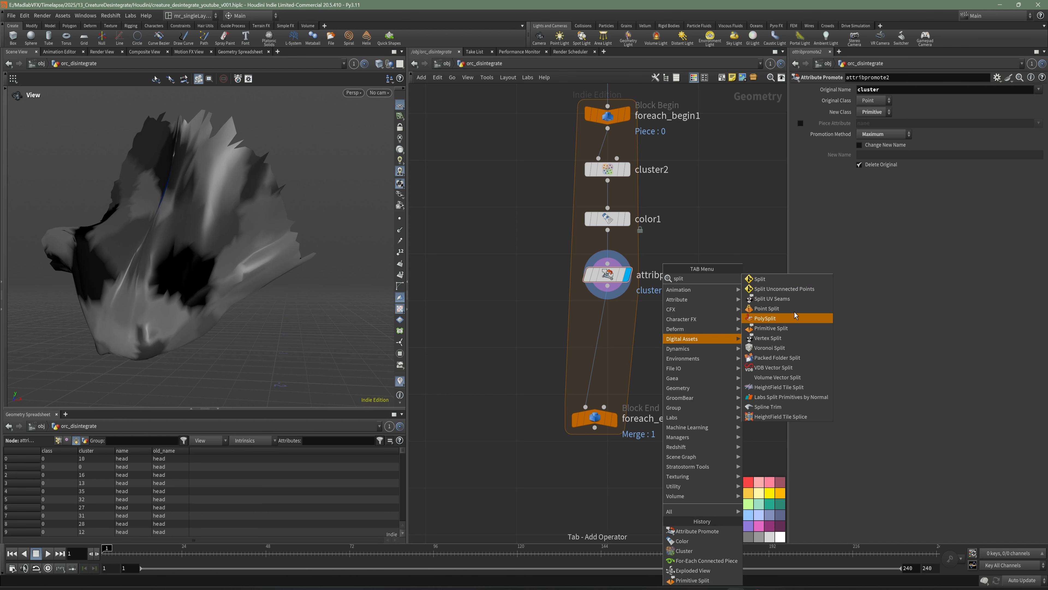
left_click(782, 331)
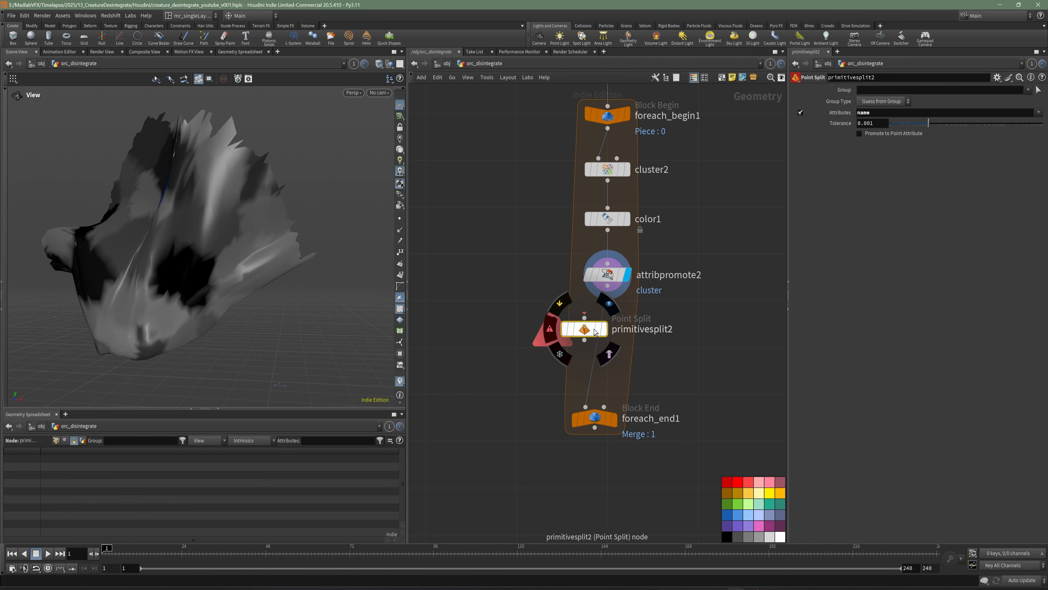
left_click_drag(594, 332, 619, 334)
left_click(623, 333)
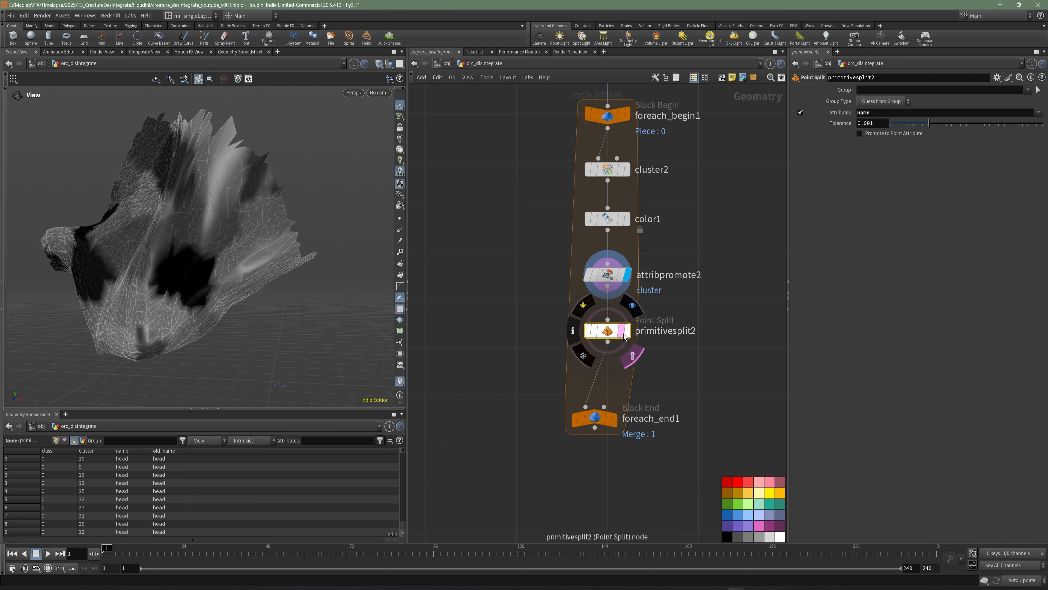
left_click(626, 332)
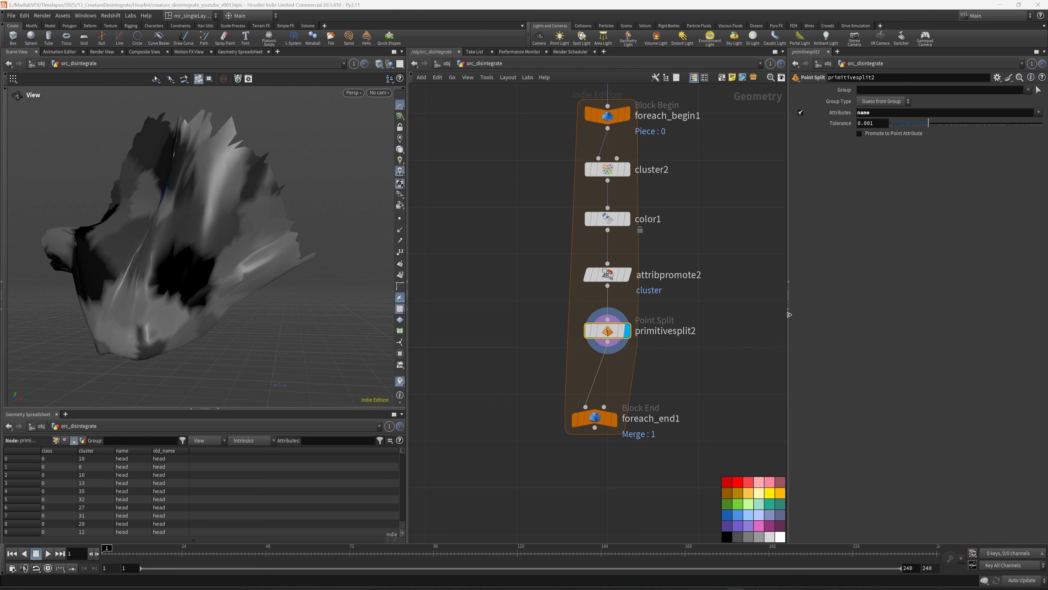
Set primitivesplit2 to split by the cluster attribute with a tolerance of 0.3, and save the scene
left_click_drag(892, 113, 812, 113)
type("c")
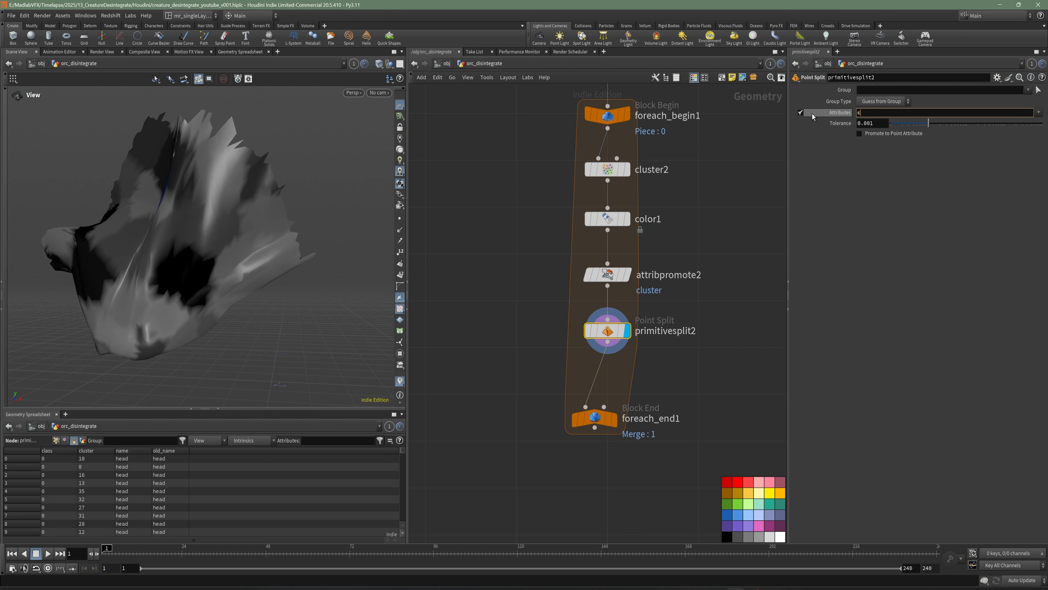
type("luster")
key("Tab")
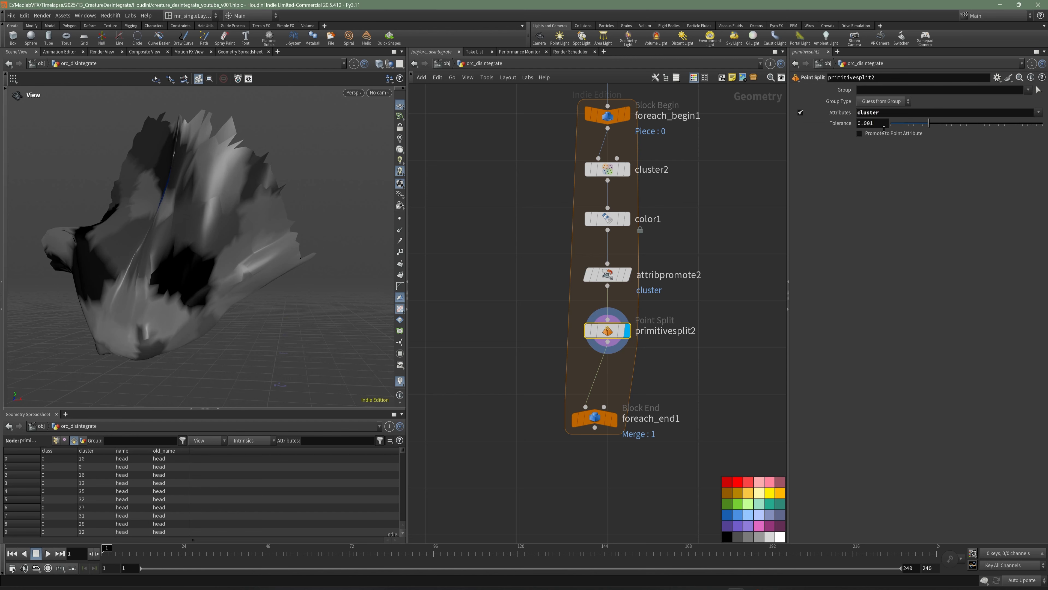
type("0.3")
key("Return")
left_click(704, 353)
middle_click_drag(703, 353, 691, 301)
key("ctrl+s")
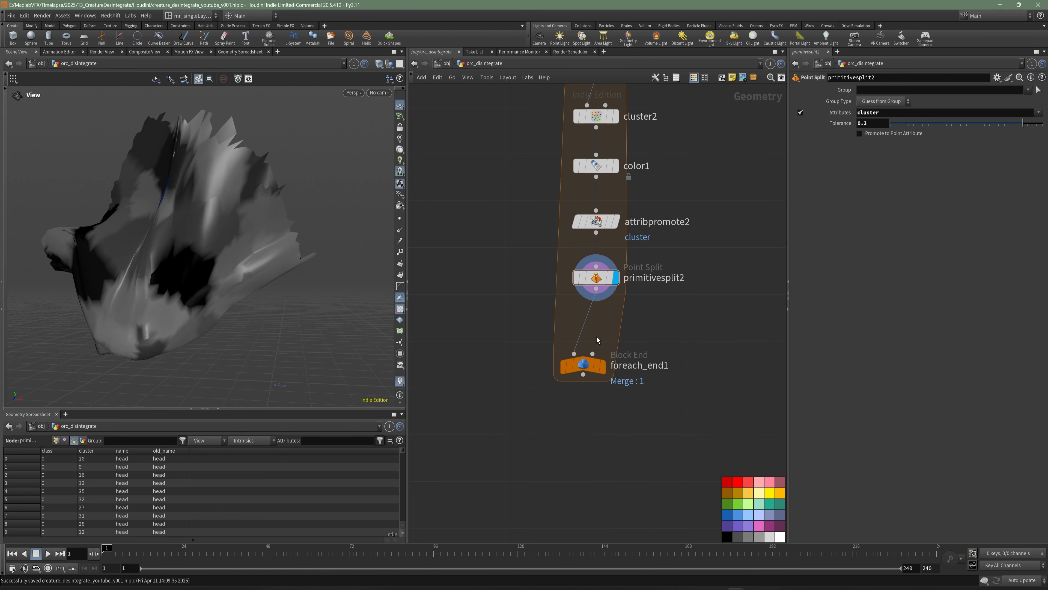
Align foreach_end1 beneath primitivesplit2 and display the loop's output to view the split piece
left_click_drag(582, 367, 600, 365)
left_click(622, 368)
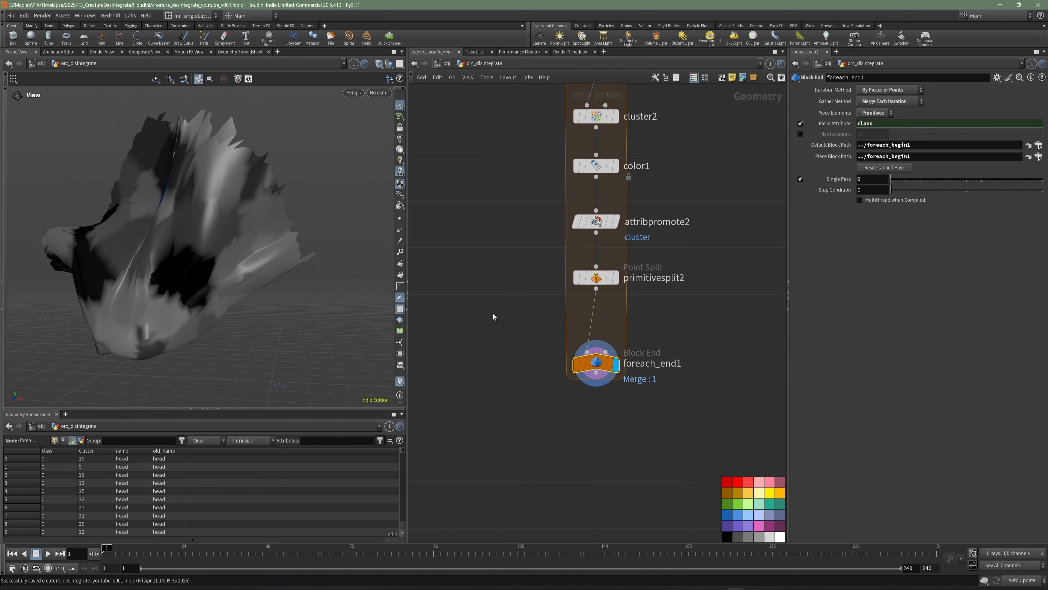
left_click_drag(350, 256, 321, 248, "alt")
right_click_drag(321, 248, 276, 234, "alt")
scroll(535, 362, "down", 3)
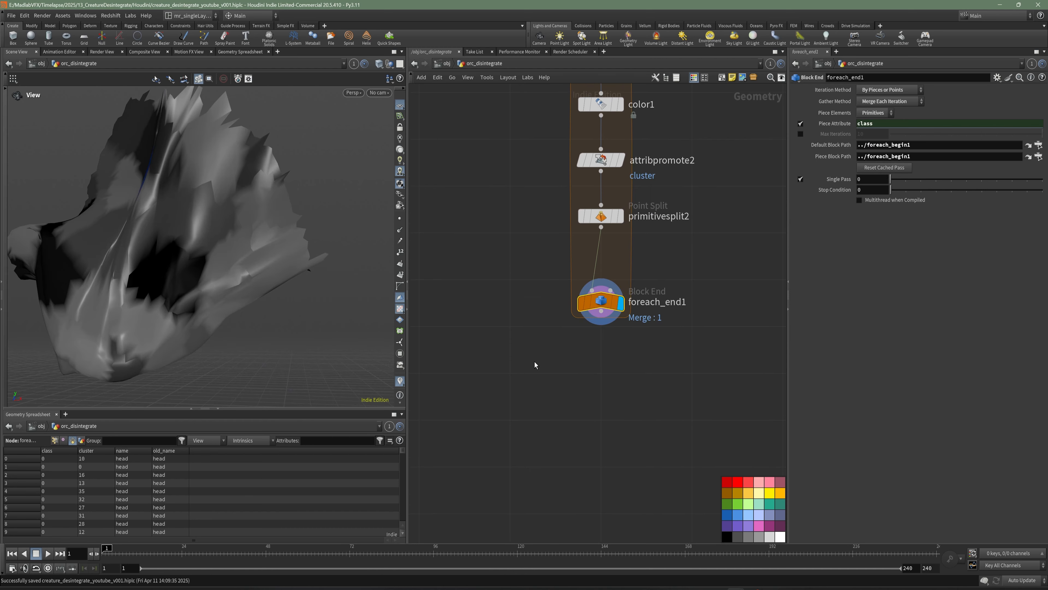
Branch an Exploded View node off foreach_end1
key("Tab")
type("exp")
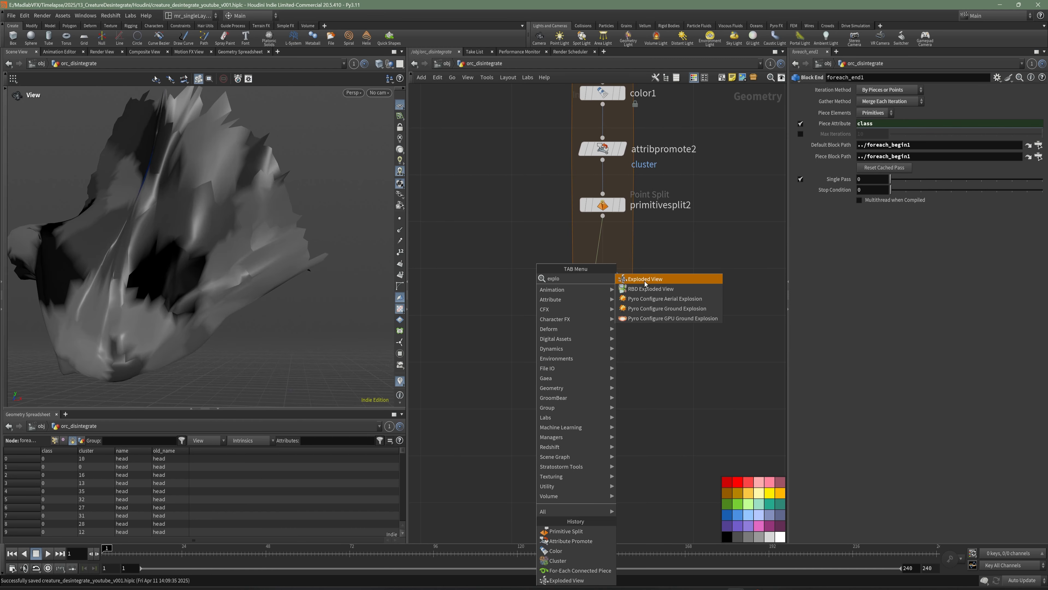
key("Return")
Add an Attribute Delete node, wire foreach_end1 into it, and display it
key("Tab")
type("dele")
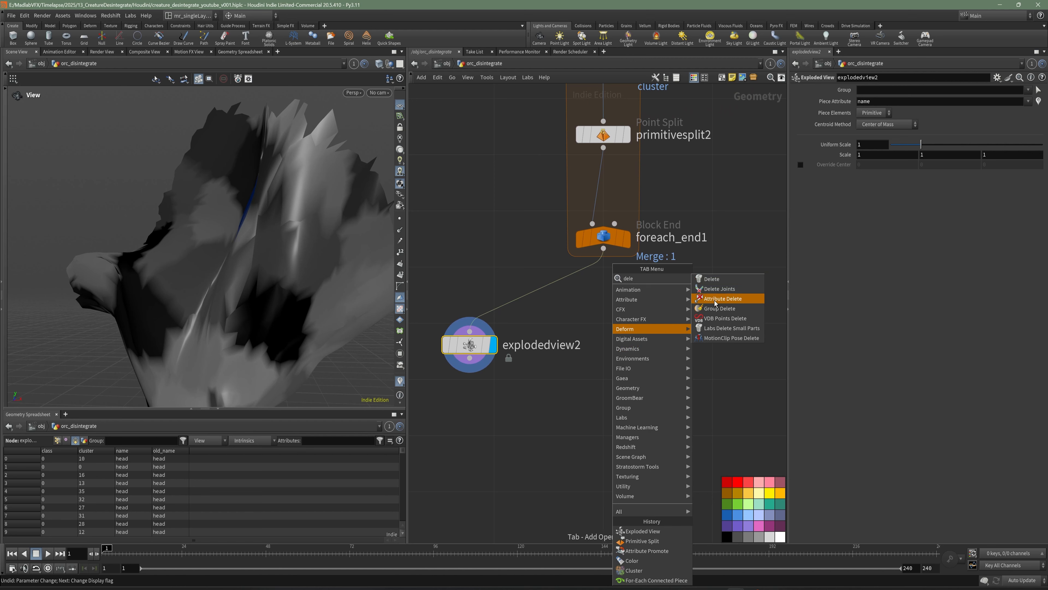
left_click(722, 299)
left_click(597, 345)
left_click_drag(602, 257, 586, 331)
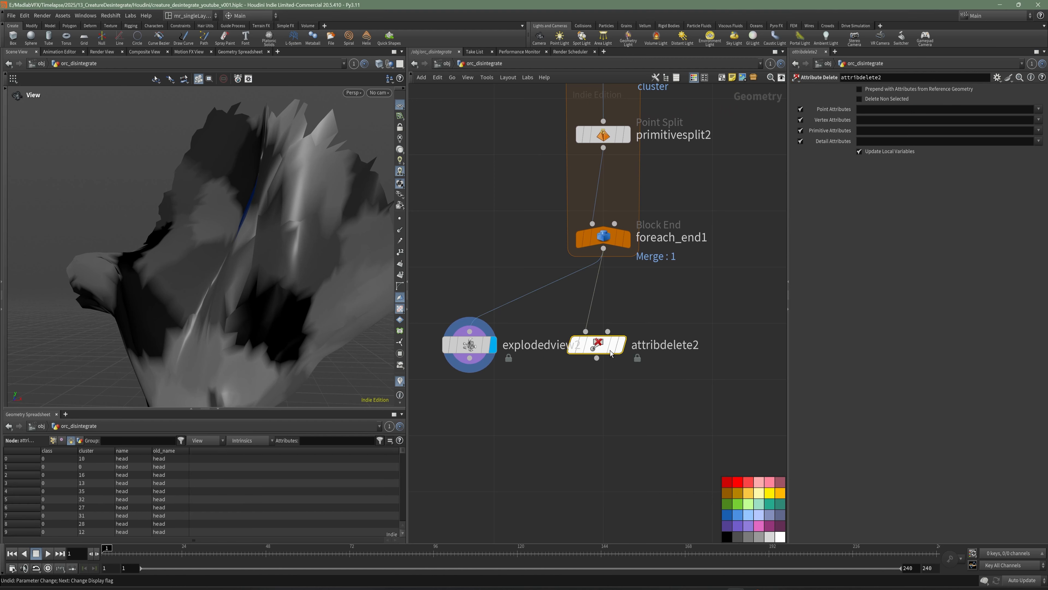
left_click(619, 345)
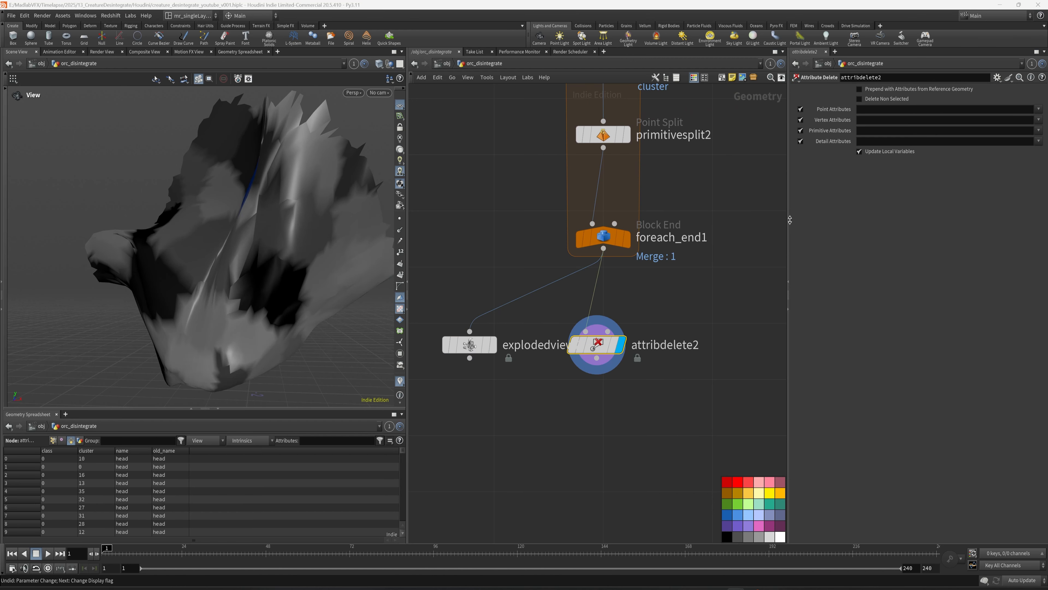
Set attribdelete2 to remove the Cd point attribute and the class and cluster primitive attributes
left_click(1039, 109)
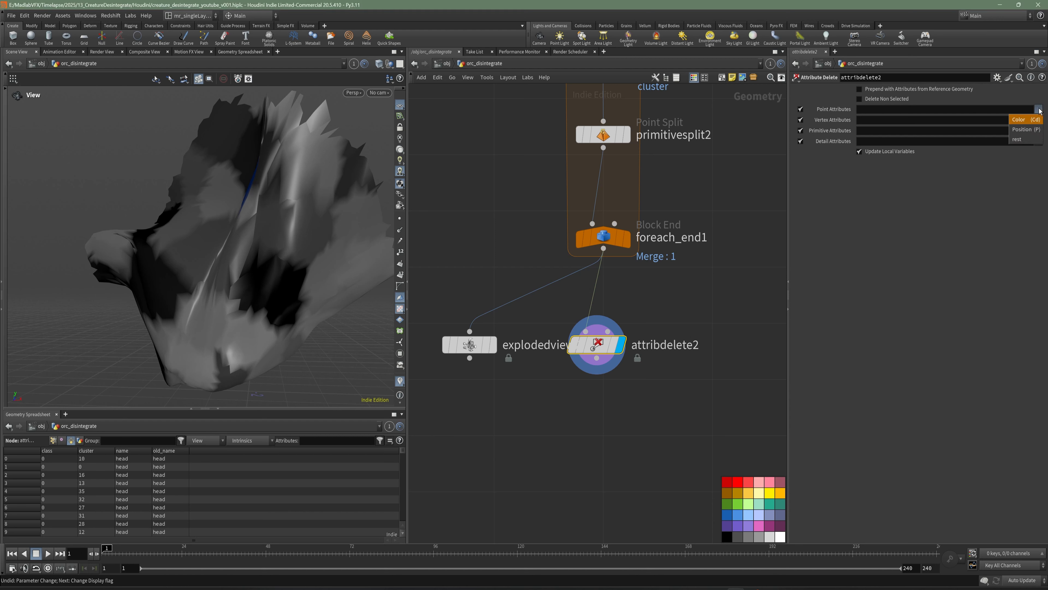
left_click(1032, 119)
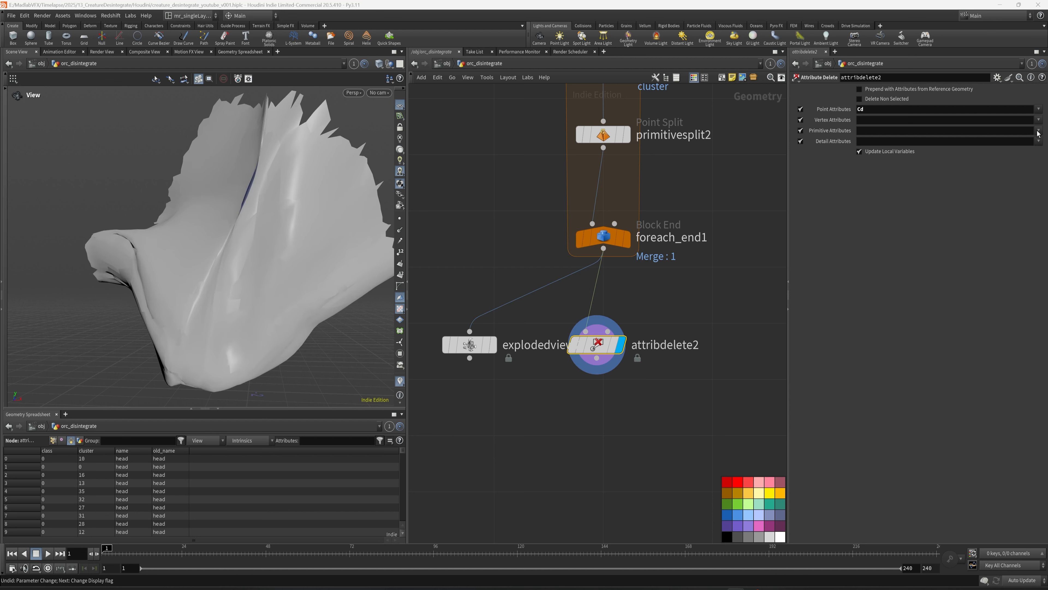
left_click(1038, 131)
left_click(1037, 141)
left_click(1040, 130)
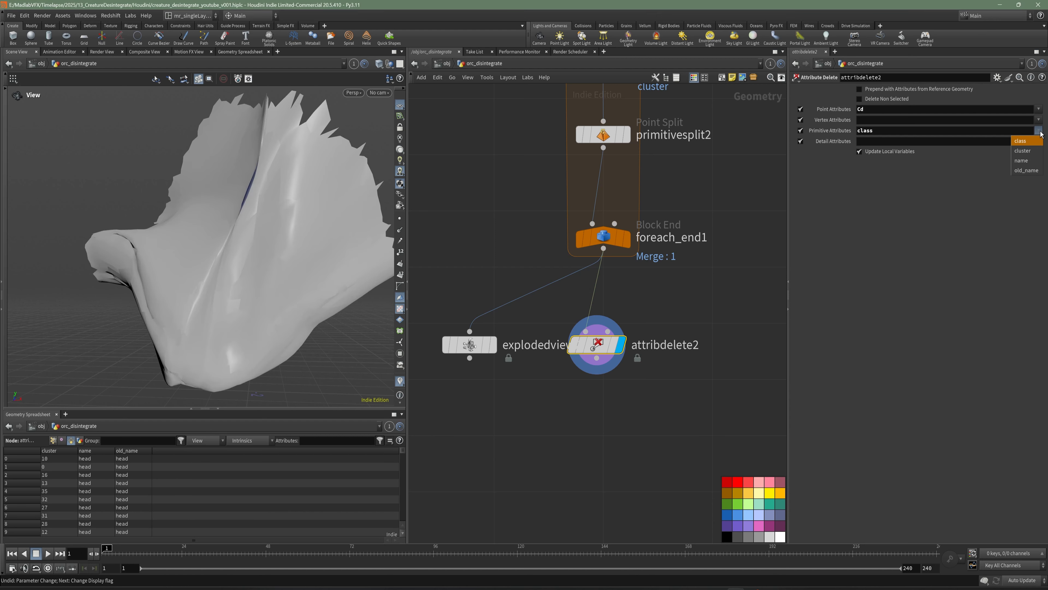
left_click(1038, 133)
left_click(1039, 131)
left_click(1030, 150)
scroll(211, 241, "down", 2)
left_click_drag(210, 241, 202, 241)
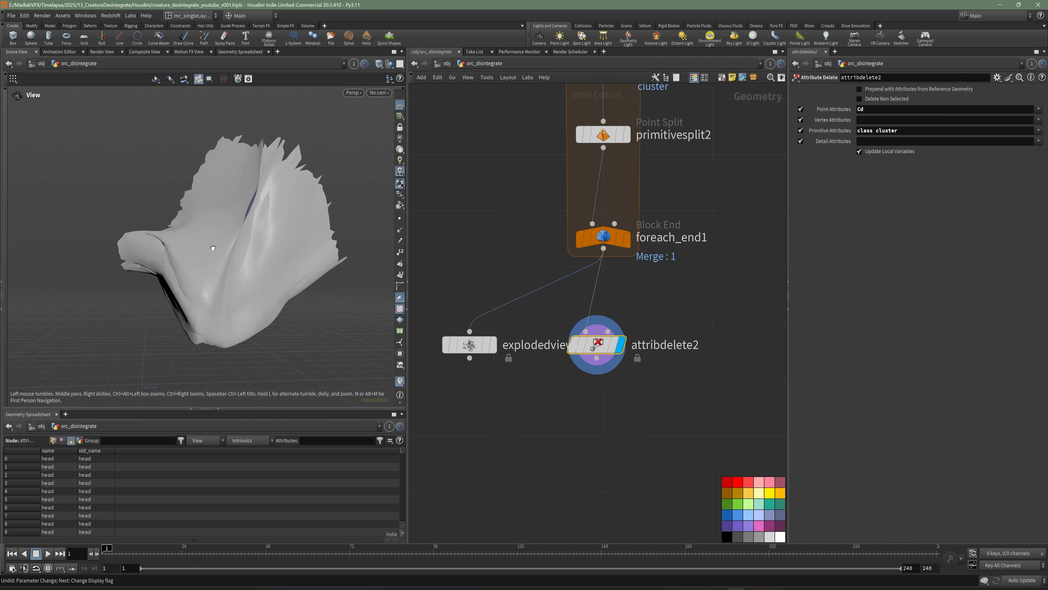
scroll(661, 392, "down", 3)
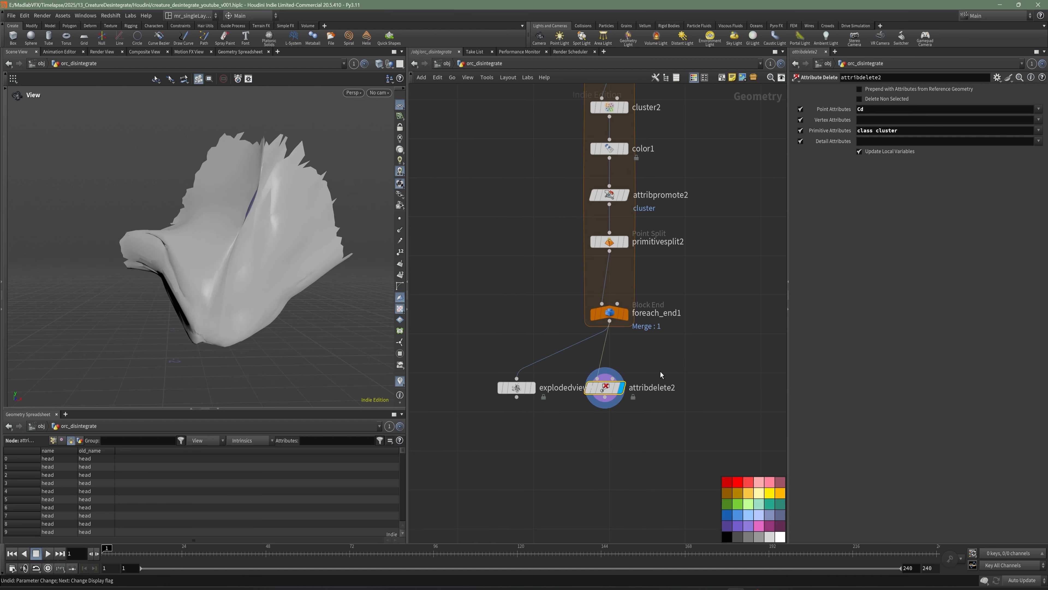
Save the scene and delete the explodedview2 node branching off foreach_end1
left_click(606, 312)
key("ctrl+s")
scroll(241, 258, "down", 2)
left_click_drag(241, 258, 279, 257)
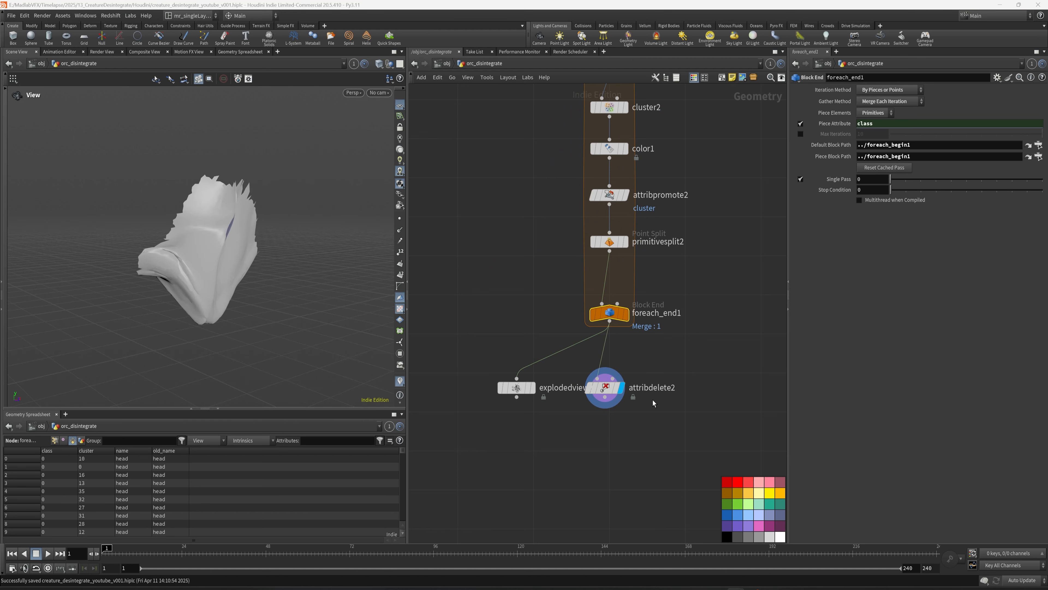
middle_click_drag(644, 430, 661, 391)
left_click_drag(542, 351, 445, 344)
middle_click_drag(480, 369, 501, 369)
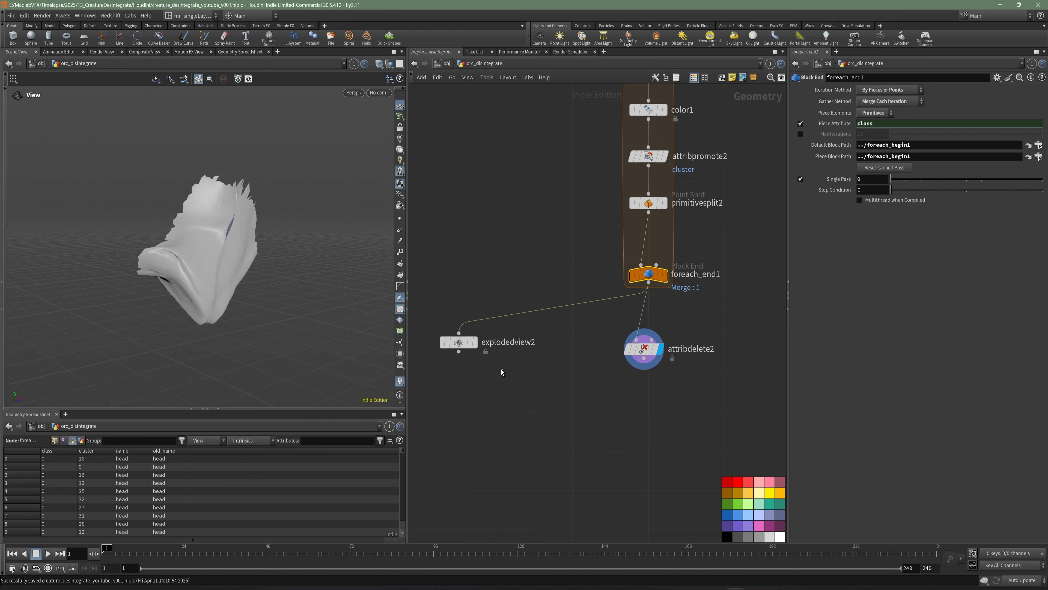
left_click(459, 341)
key("Delete")
left_click(641, 349)
middle_click_drag(560, 332, 496, 326)
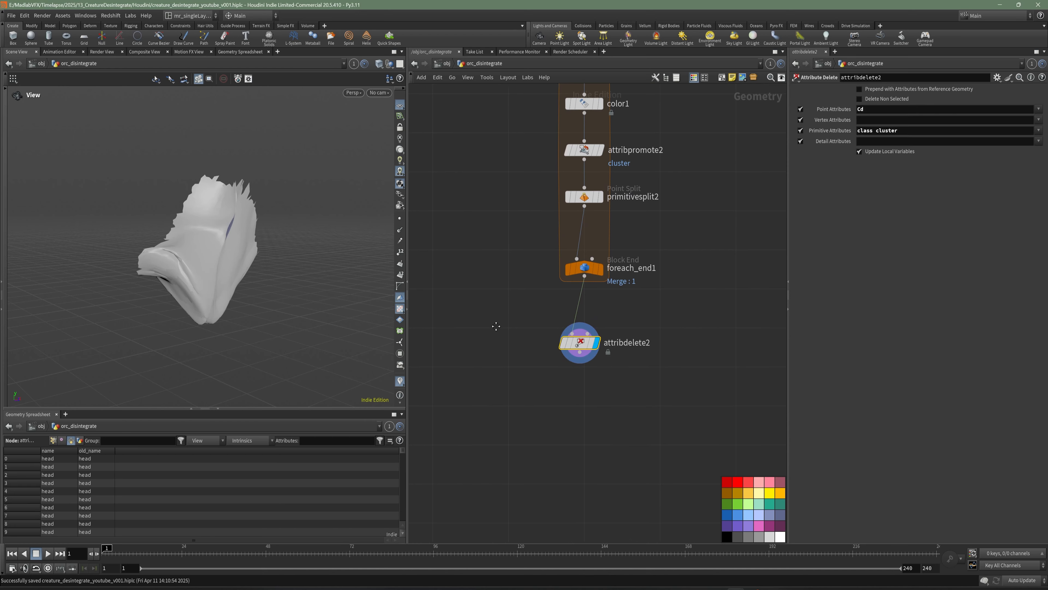
Add an Assemble node below attribdelete2 and display its output
scroll(501, 333, "down", 2)
key("Tab")
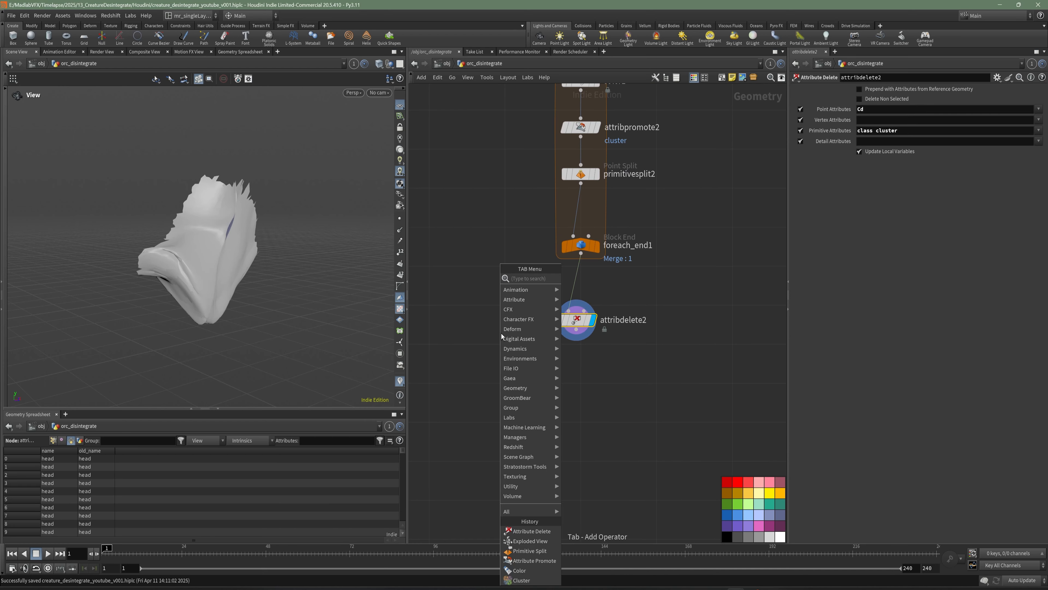
type("ass")
left_click(592, 282)
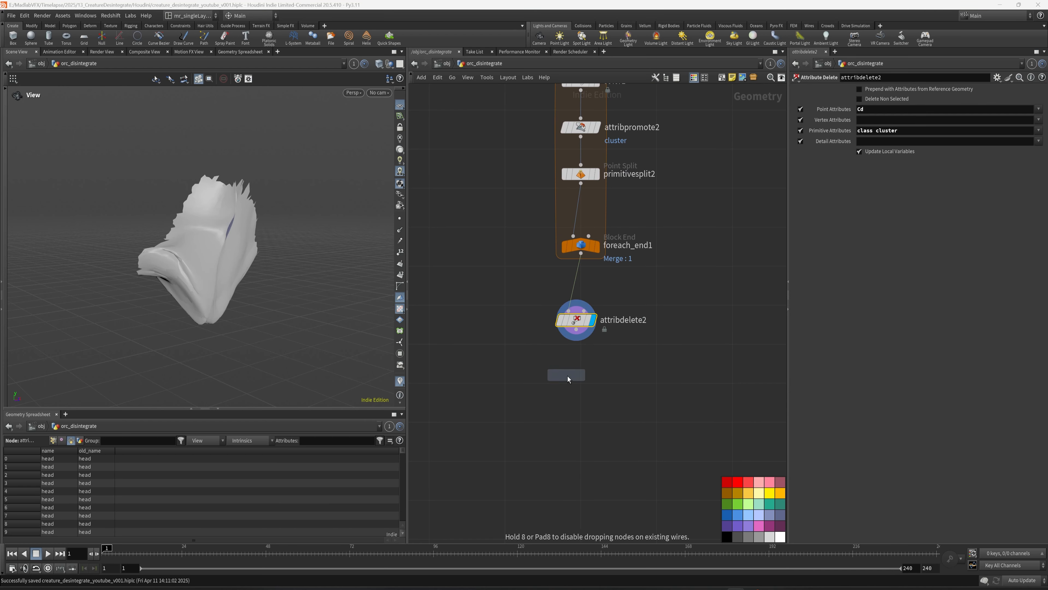
left_click(568, 377)
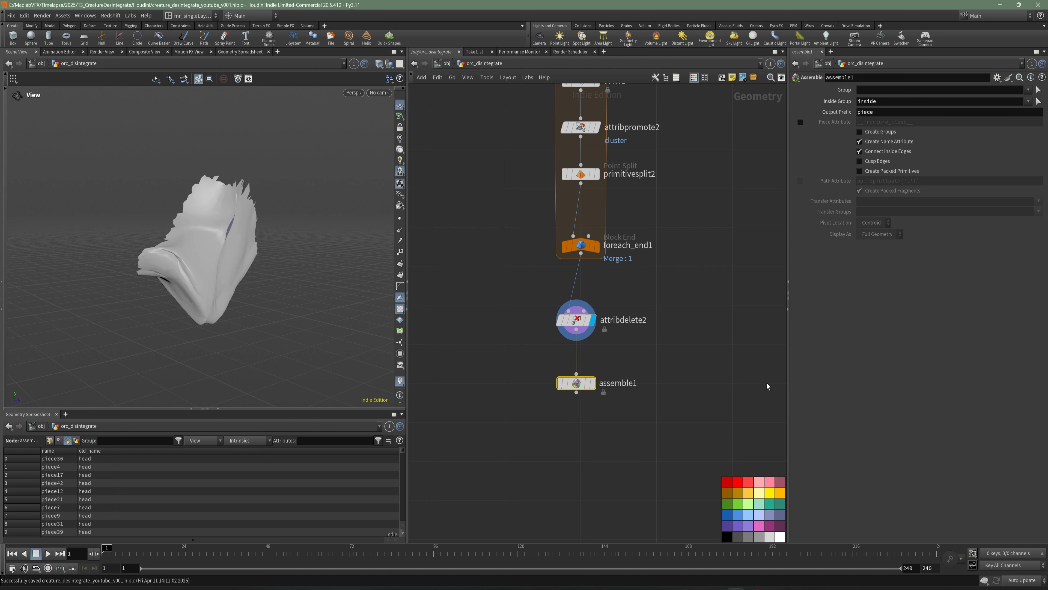
middle_click_drag(662, 348, 674, 318)
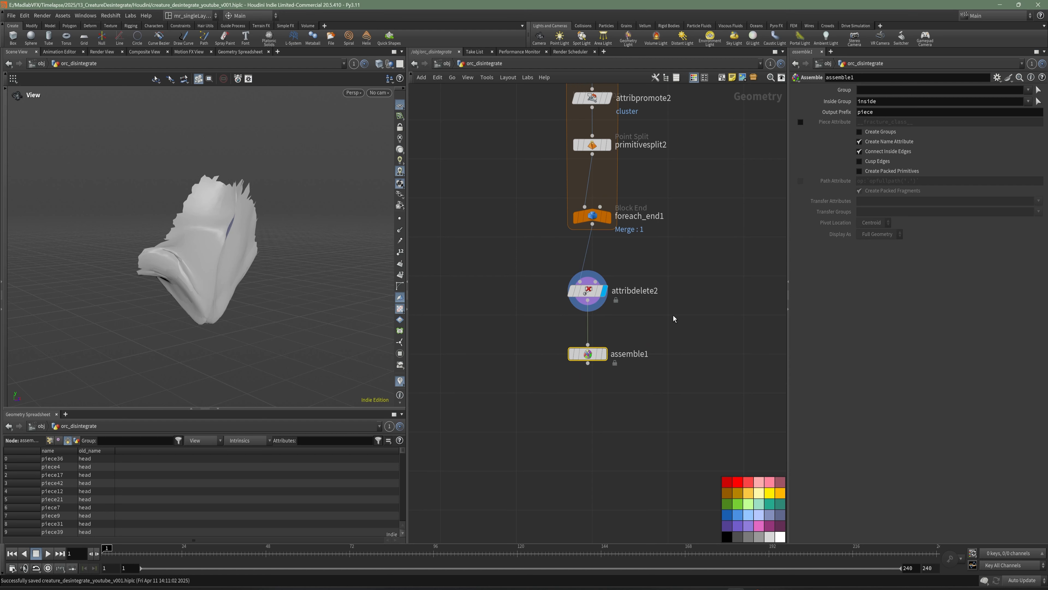
left_click(604, 355)
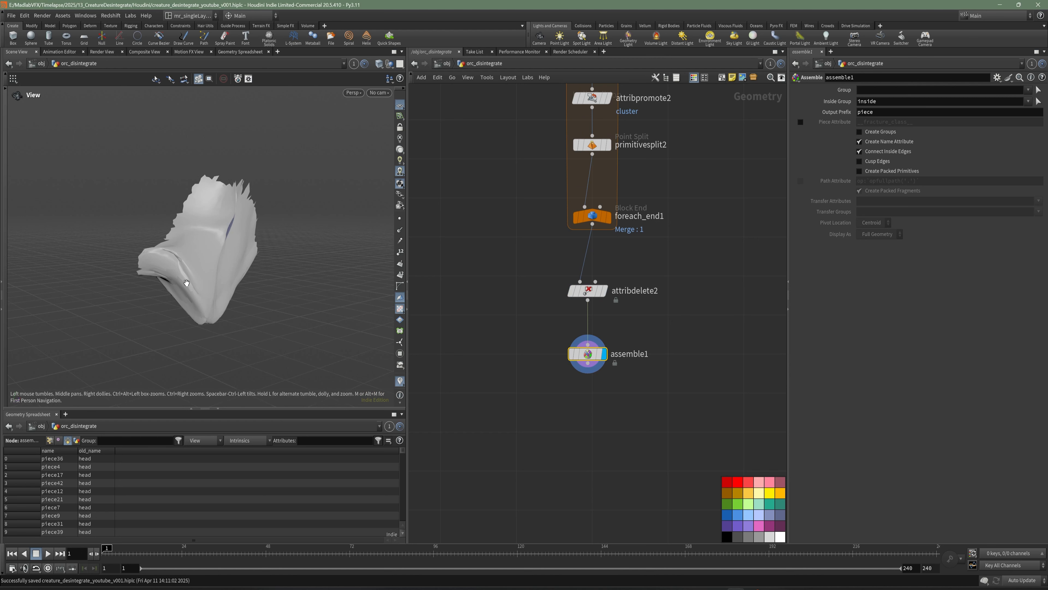
Turn off Single Pass on foreach_end1 so the loop processes every connected piece
scroll(180, 218, "up", 5)
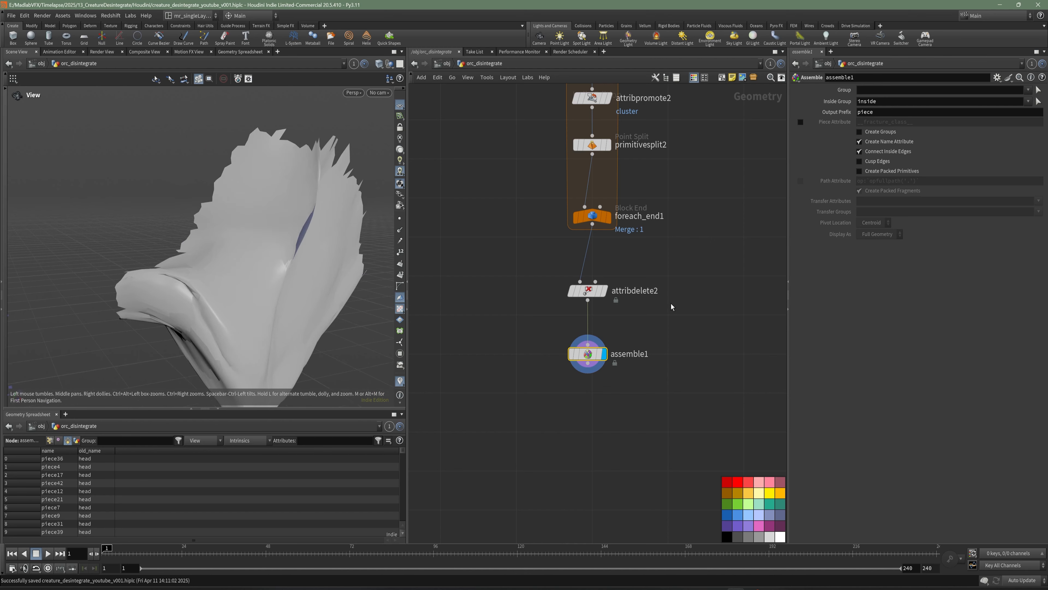
middle_click_drag(644, 273, 652, 308)
scroll(279, 247, "down", 4)
left_click(590, 294)
left_click(800, 179)
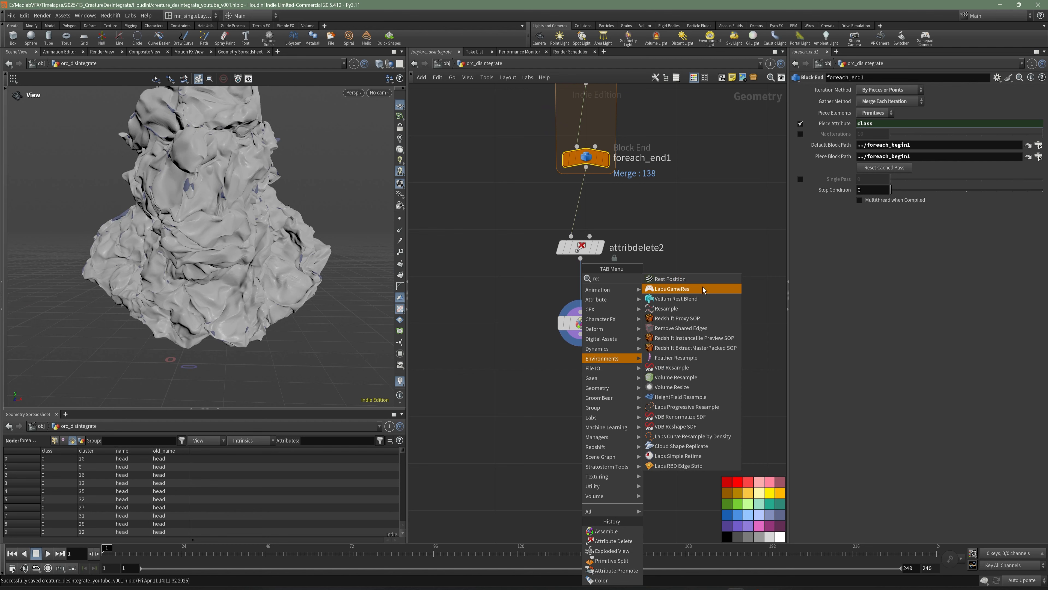
Add a Rest Position node below assemble1, display it, and set its mode to Extract Rest
left_click(698, 280)
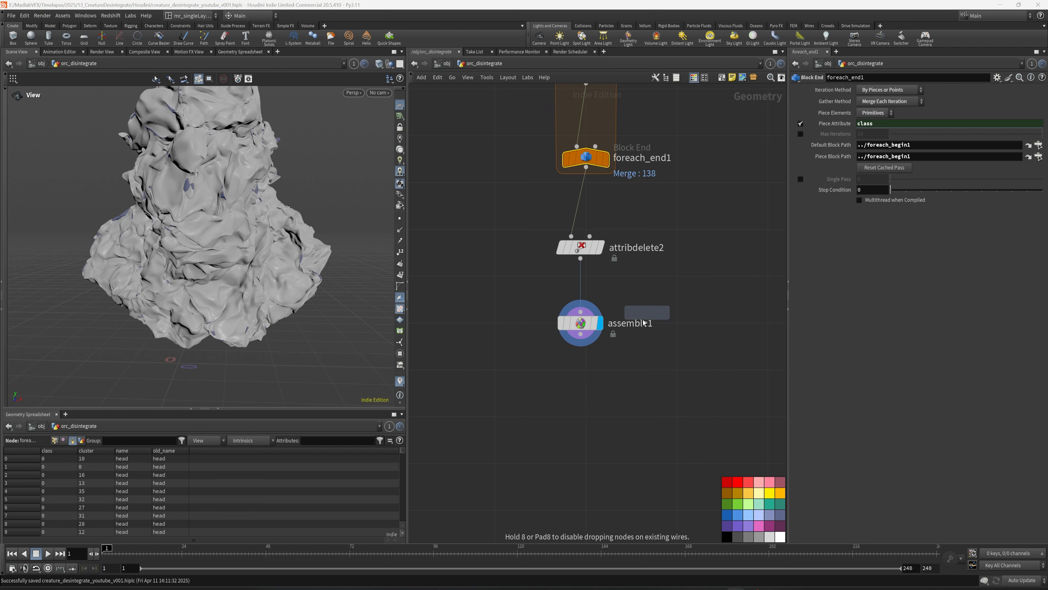
left_click(585, 395)
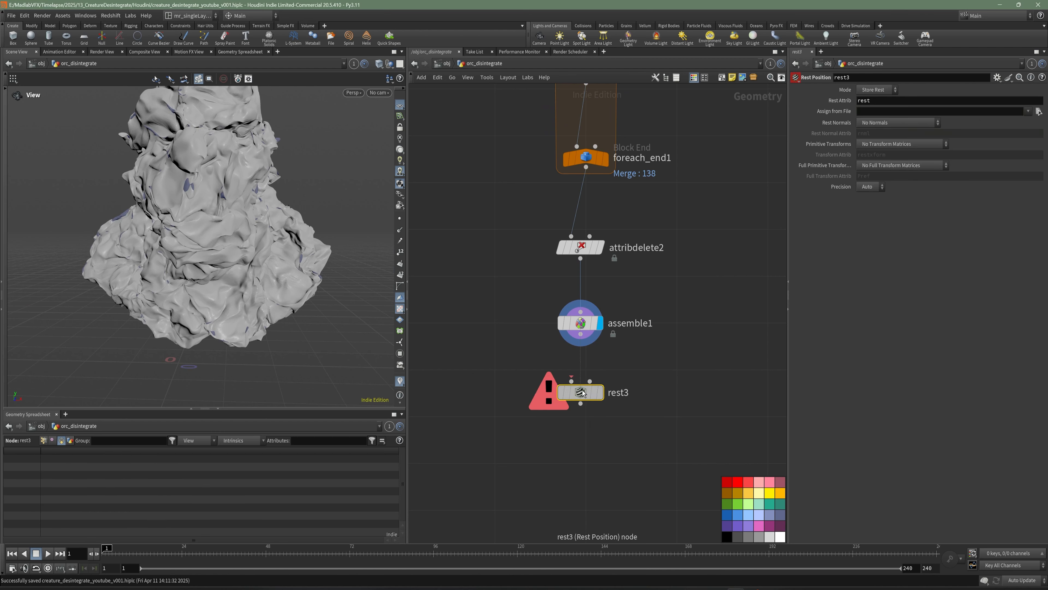
left_click_drag(582, 338, 578, 386)
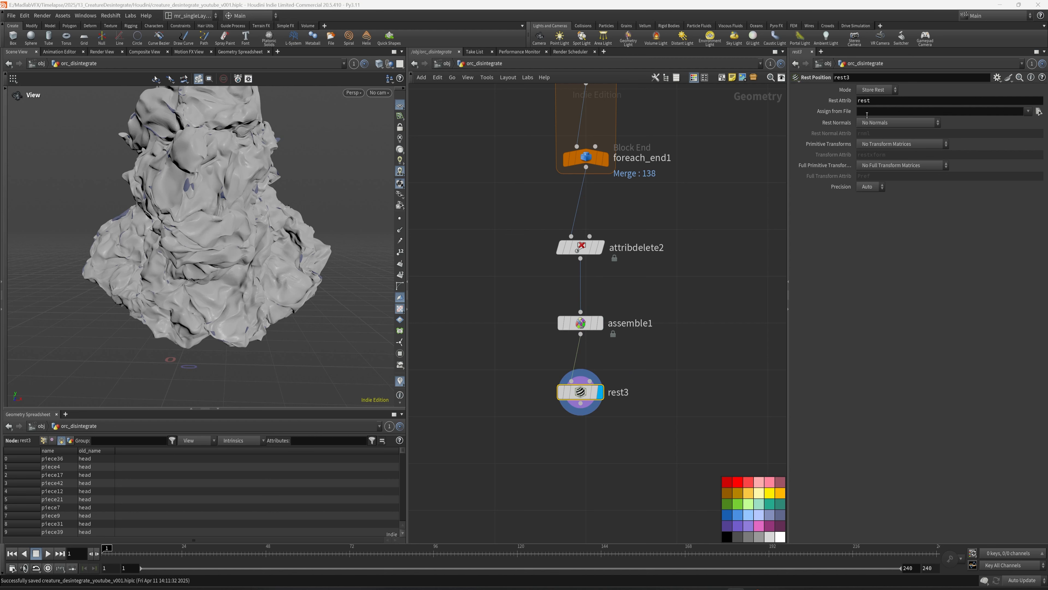
left_click(876, 90)
left_click(874, 100)
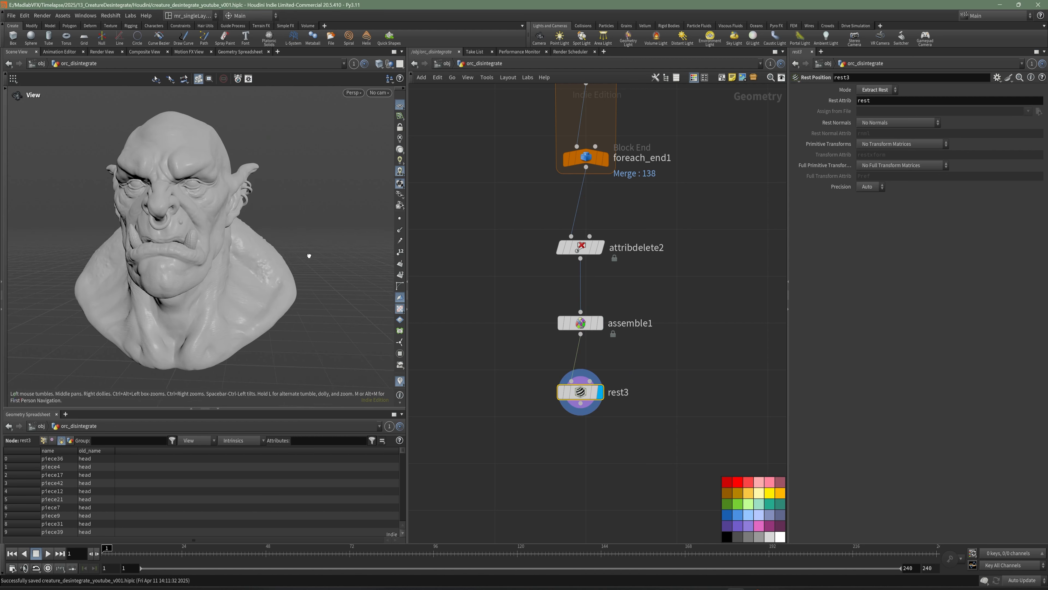
left_click_drag(309, 256, 185, 241)
middle_click_drag(185, 241, 152, 249)
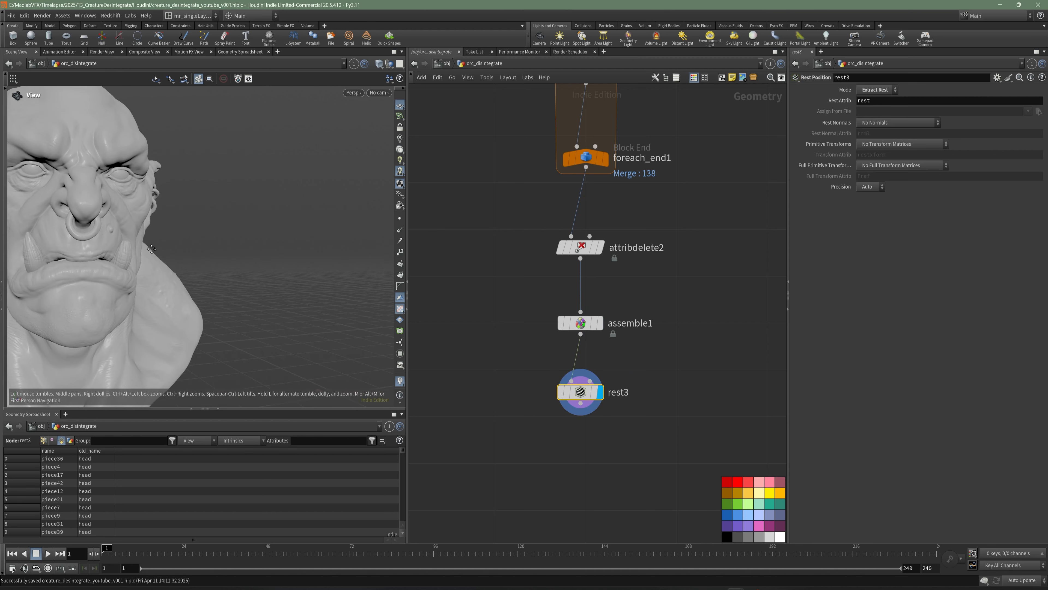
left_click_drag(151, 249, 121, 245)
middle_click_drag(201, 257, 196, 227)
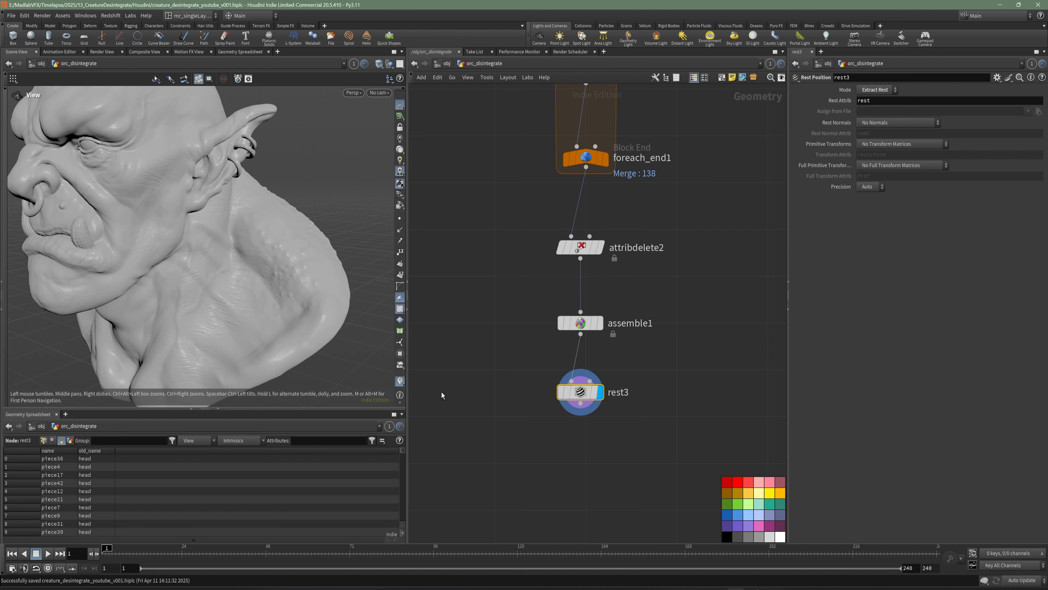
Add an Attribute Delete node below rest3 and display its output
middle_click_drag(441, 395, 460, 330)
key("Tab")
type("dele")
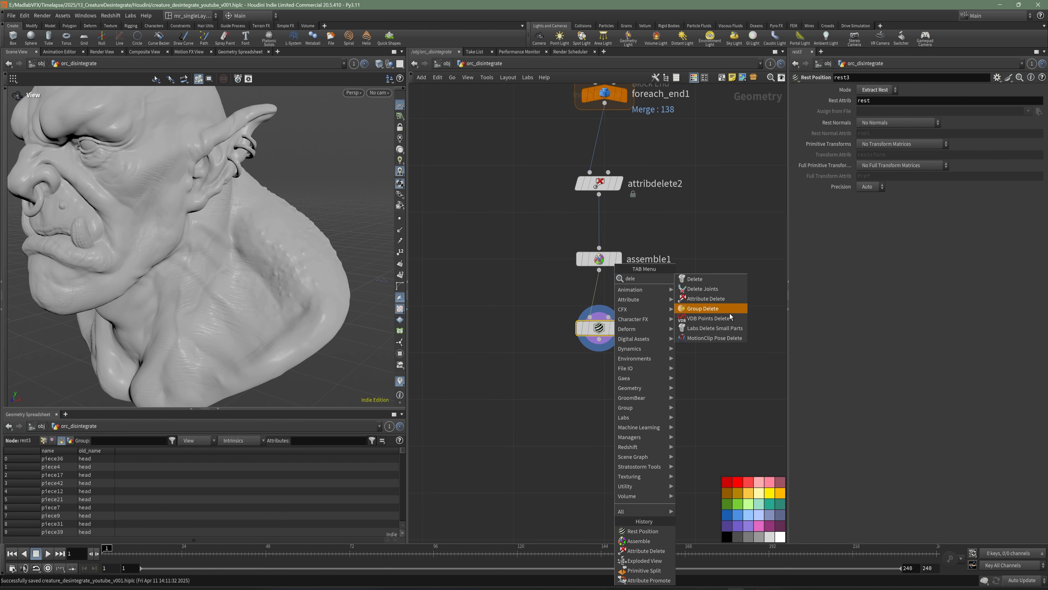
left_click(722, 299)
left_click(599, 397)
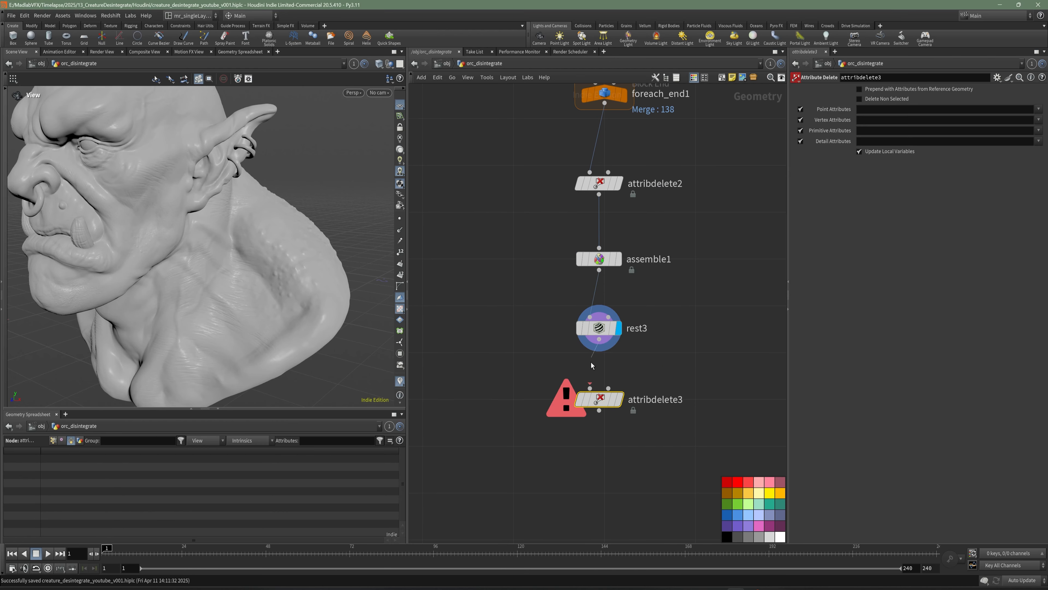
left_click(621, 401)
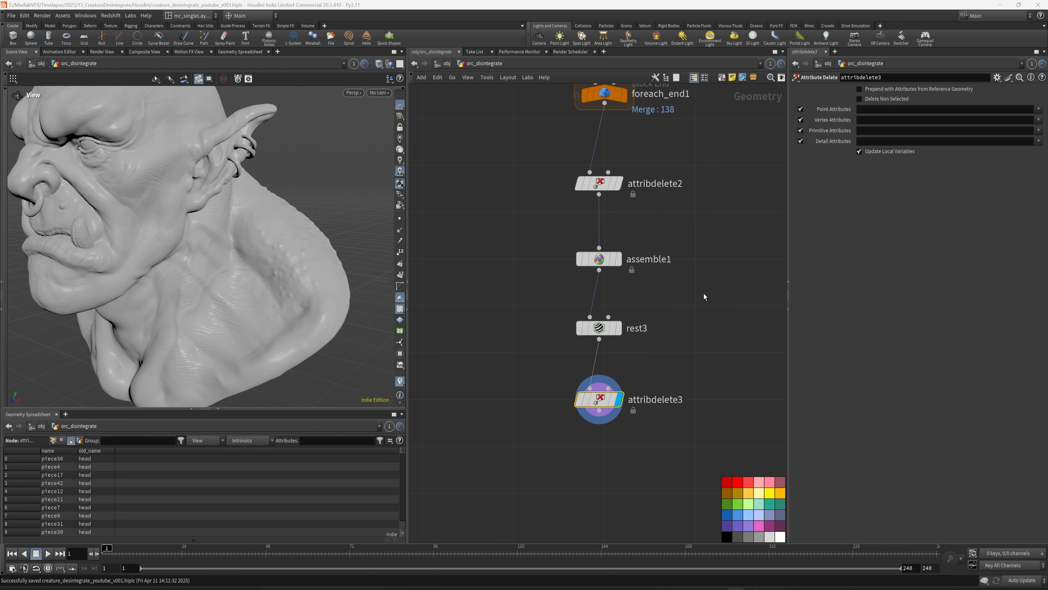
Set attribdelete3 to delete non-selected attributes, keeping the point attribute rest and the primitive attributes name and old_name
left_click(860, 100)
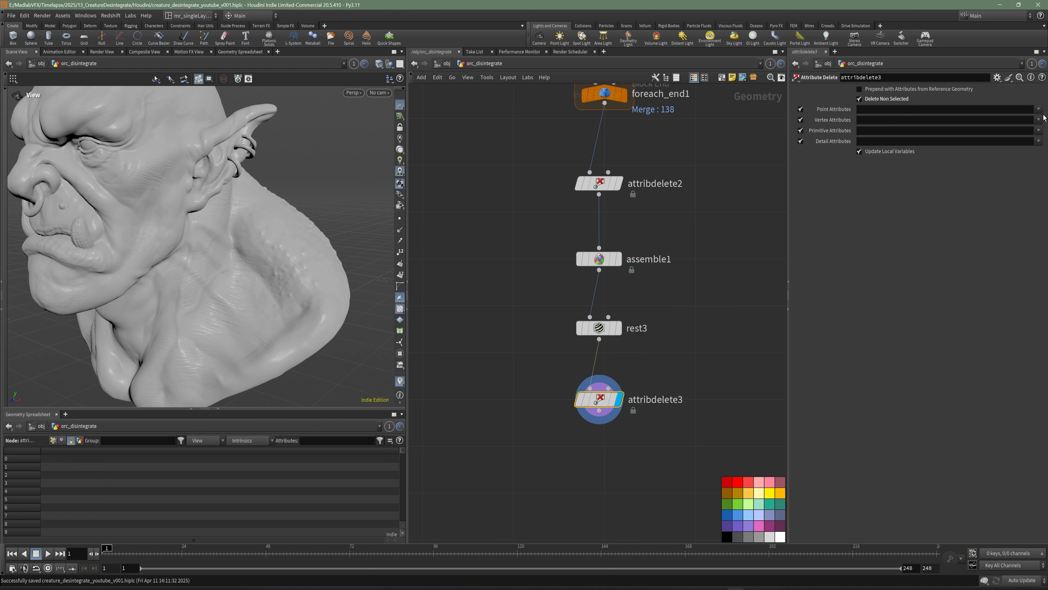
left_click(1039, 131)
left_click(1021, 141)
left_click(1039, 131)
left_click(1025, 151)
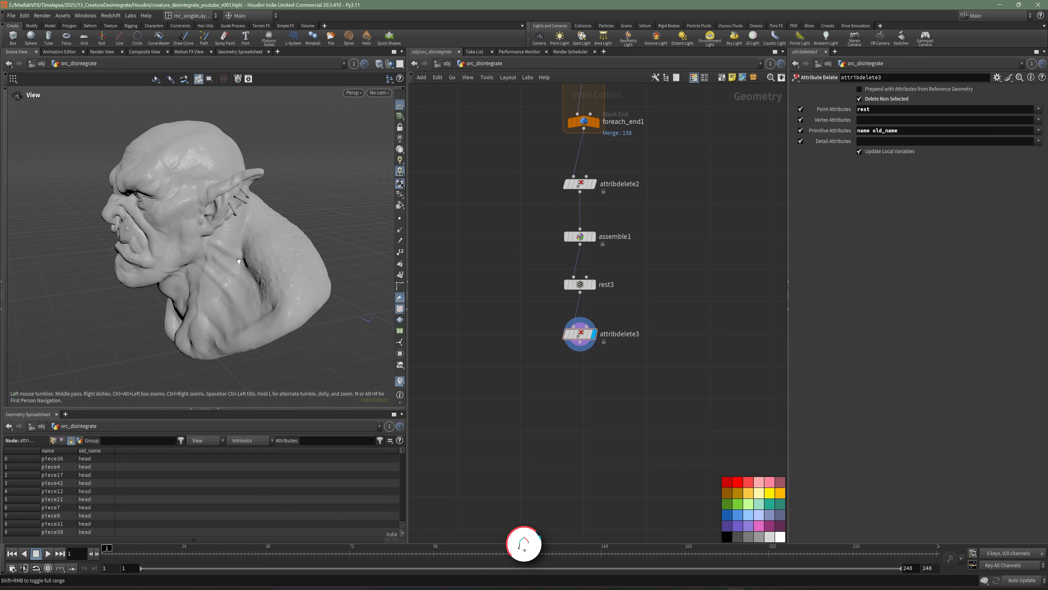
left_click_drag(240, 262, 274, 265)
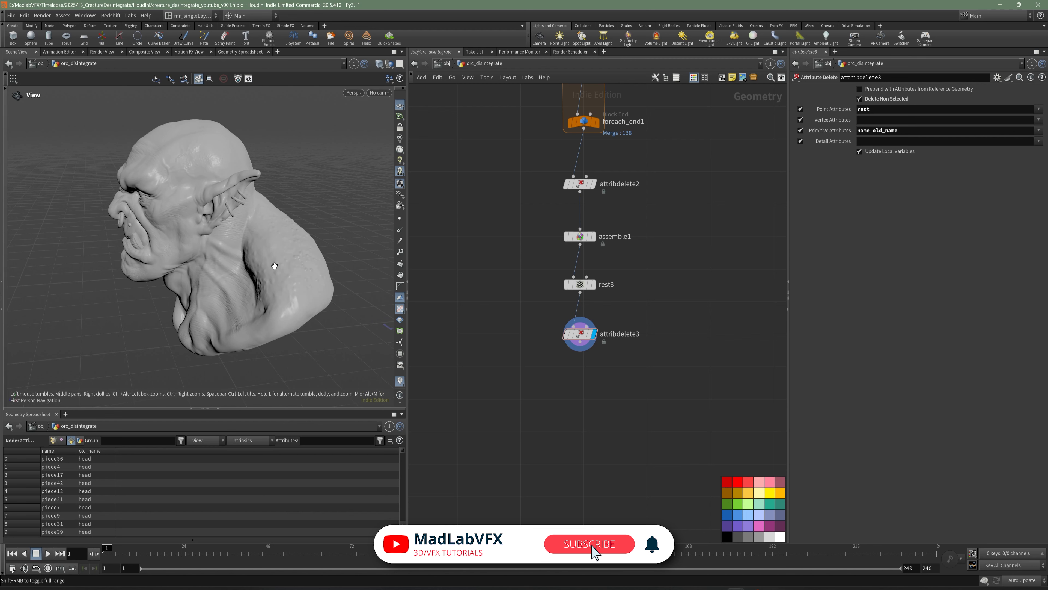
Add a File Cache node below attribdelete3 and display its output
middle_click_drag(621, 403, 590, 406)
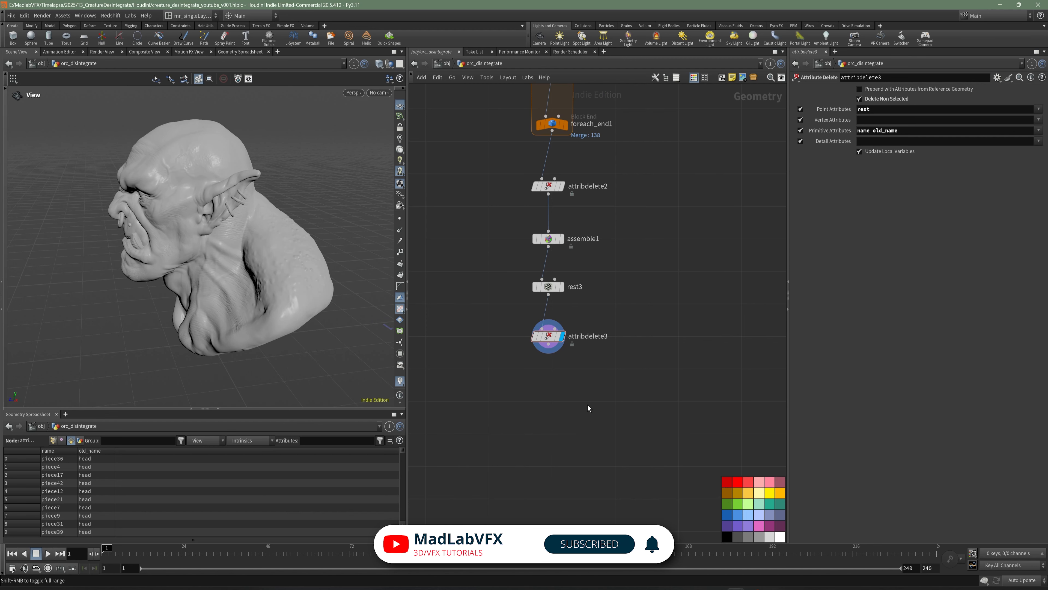
key("Tab")
type("file")
left_click(669, 288)
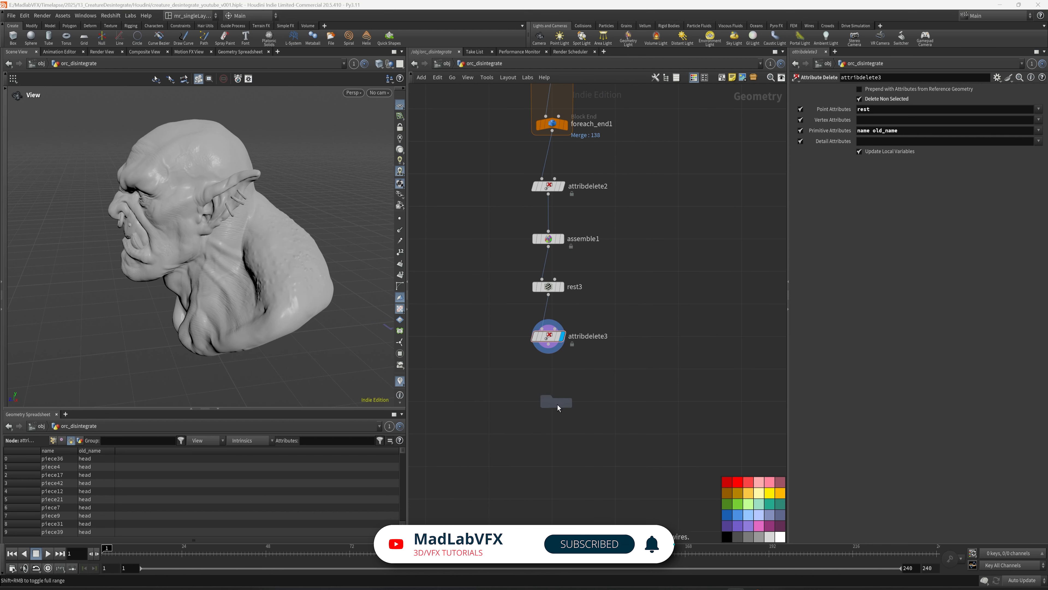
left_click(549, 396)
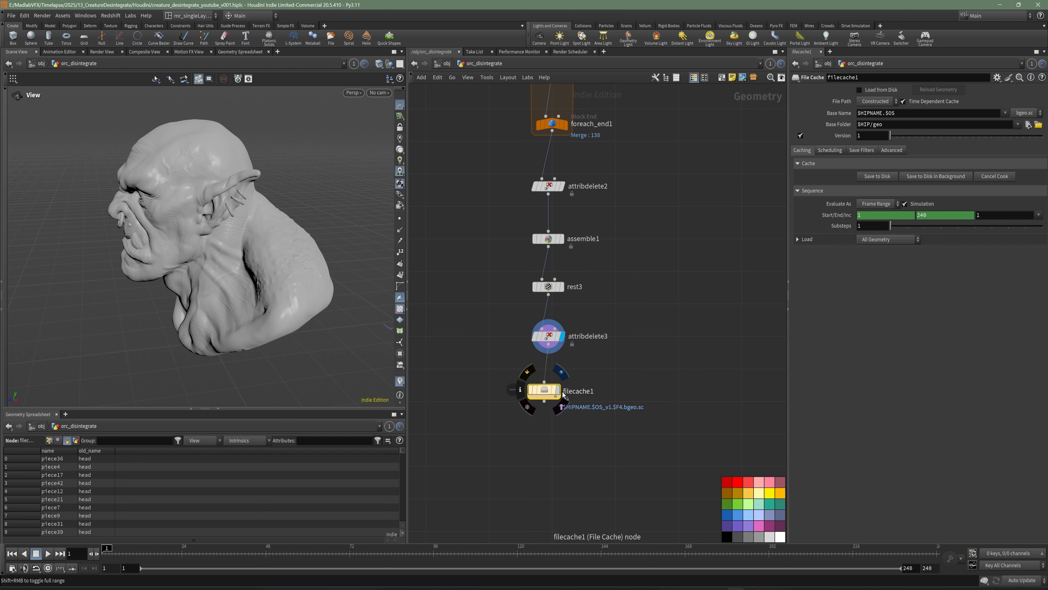
left_click(561, 395)
left_click_drag(285, 286, 205, 292)
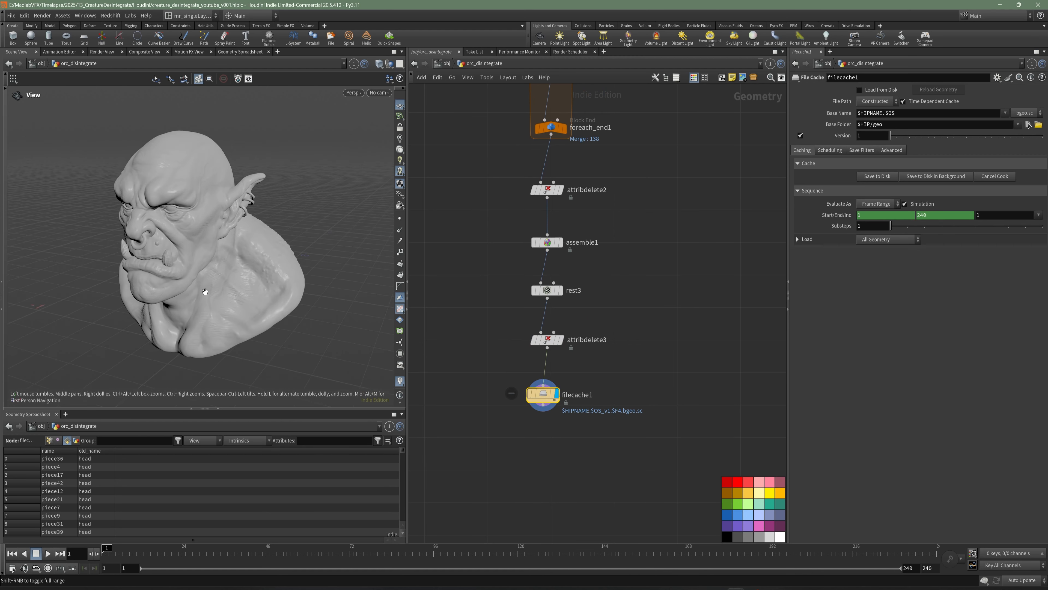
Rename the file cache node to cache_cluster_shapes and save the scene
middle_click_drag(608, 397, 612, 389)
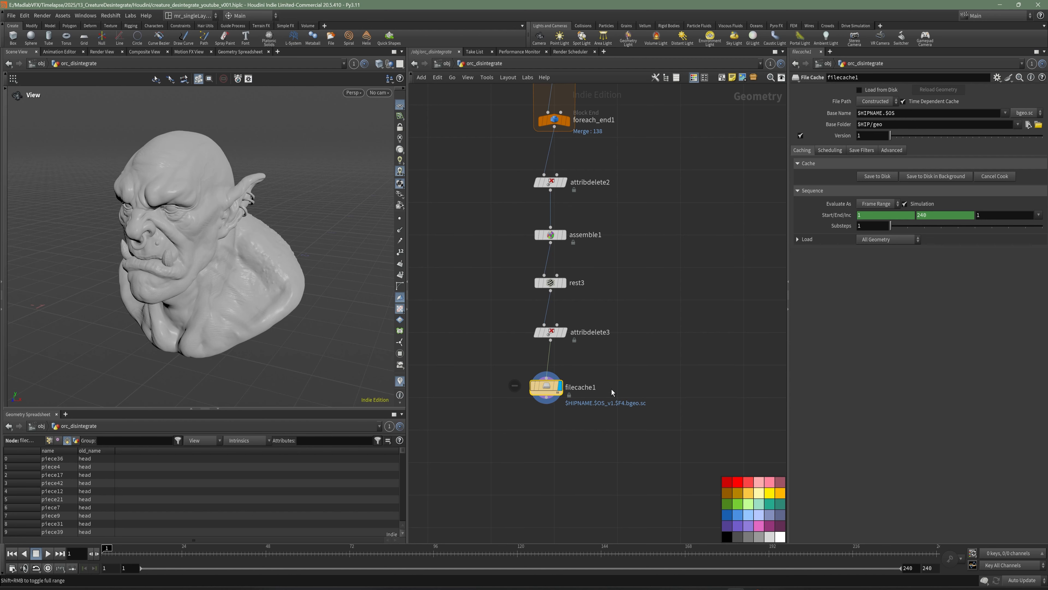
double_click(592, 391)
type("ca")
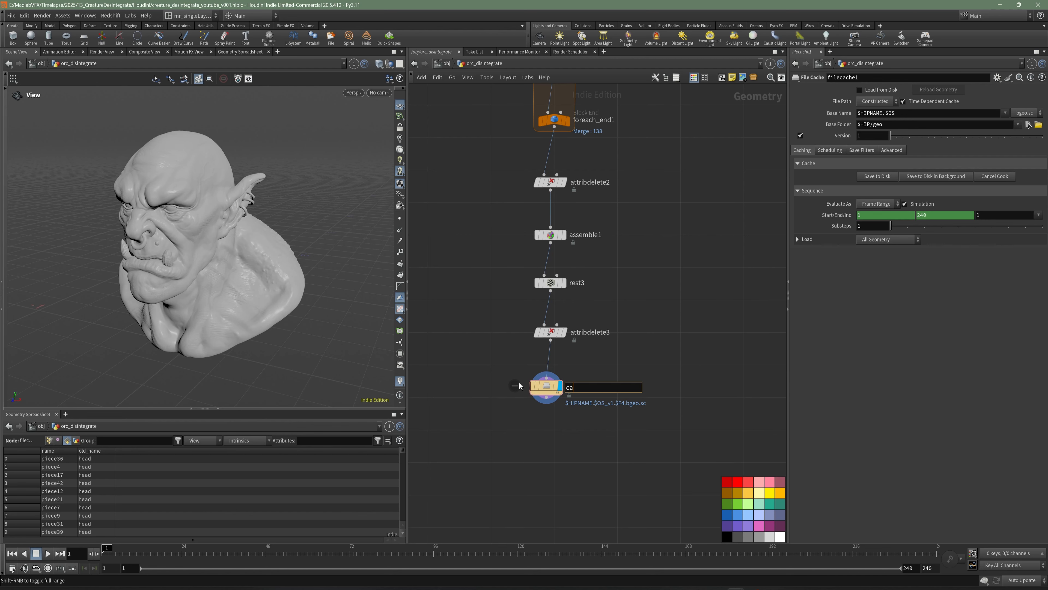
type("che_cluster_shapes")
key("Return")
key("ctrl+s")
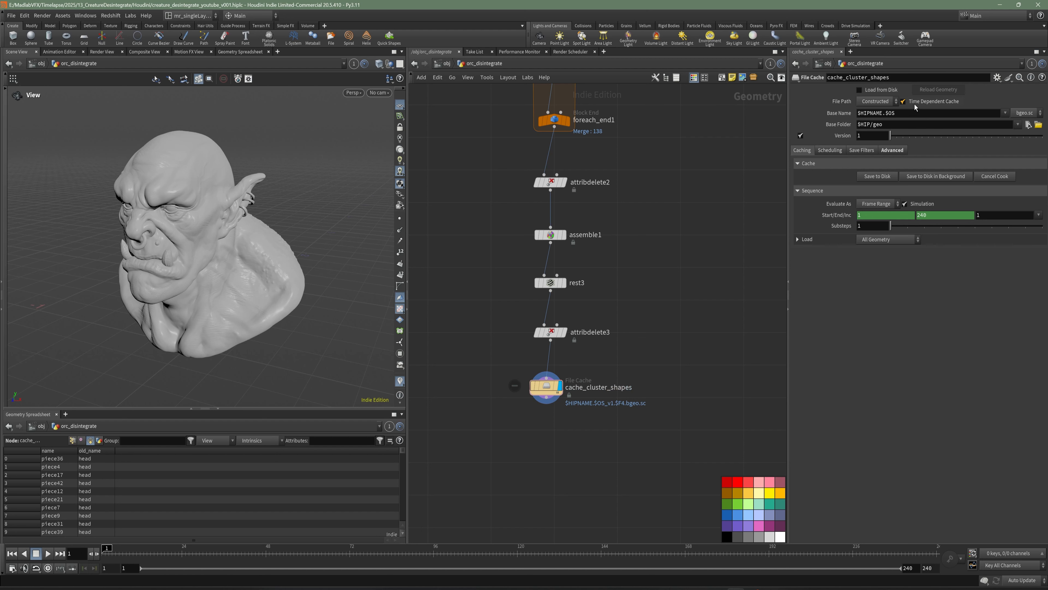
Turn off Time Dependent Cache and Harden Base Name on Save, set the base name to Parent + Node Name, and save the scene
left_click(904, 102)
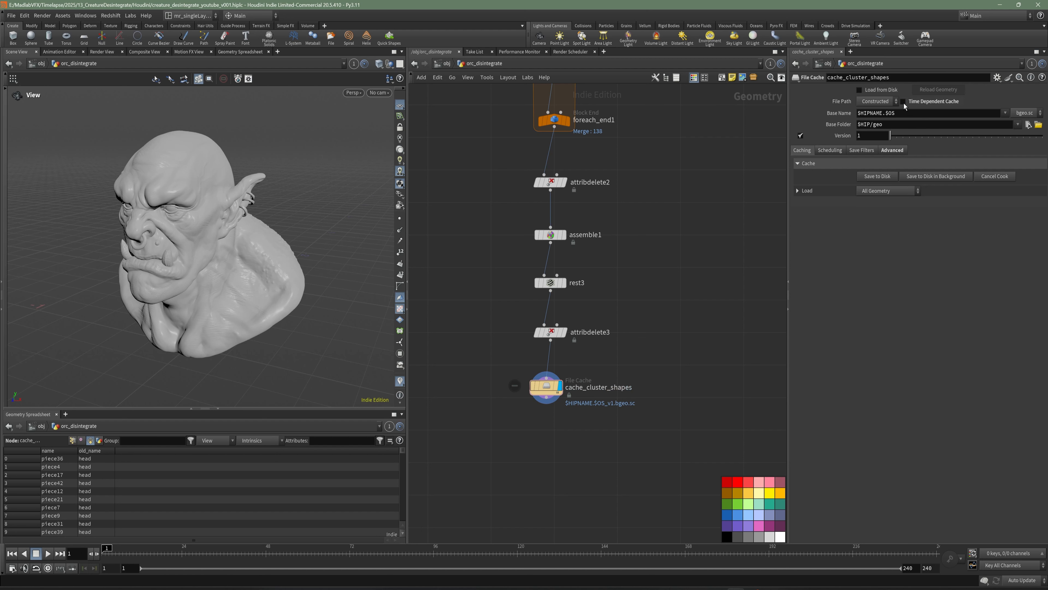
left_click(893, 152)
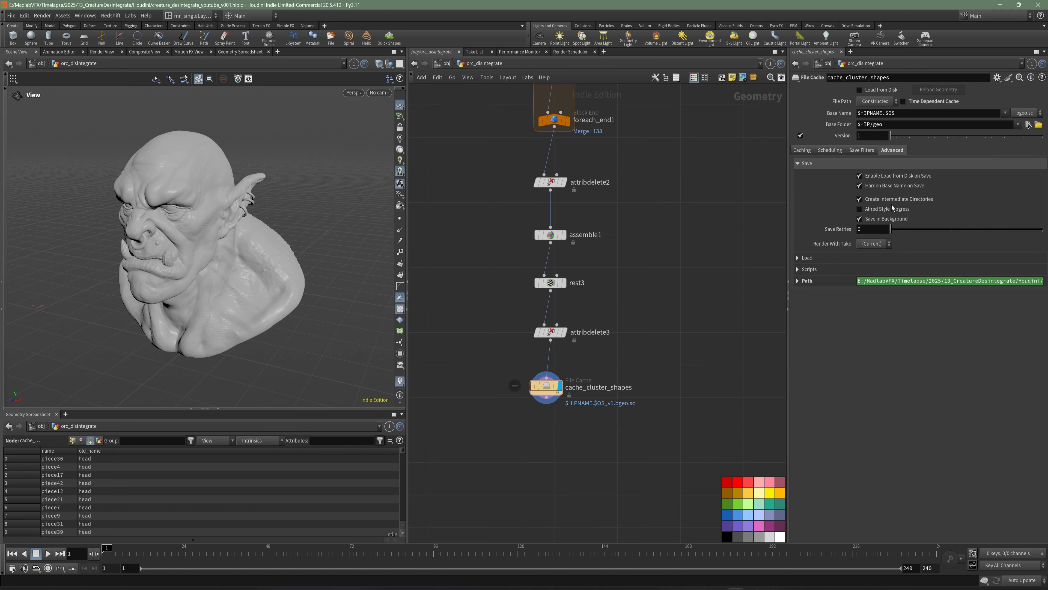
left_click(887, 187)
left_click(1006, 113)
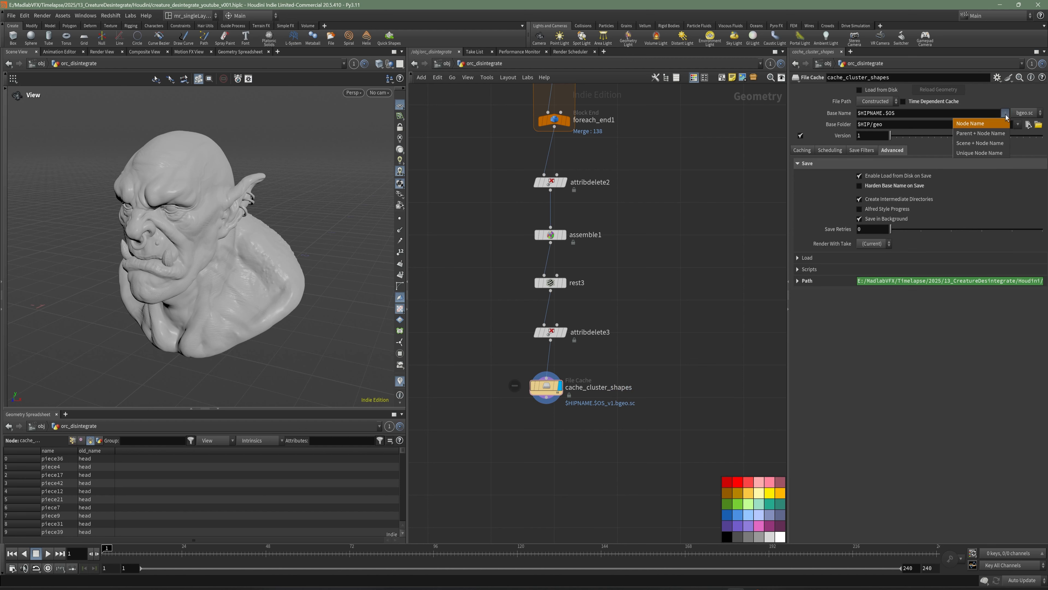
left_click(984, 134)
key("ctrl+s")
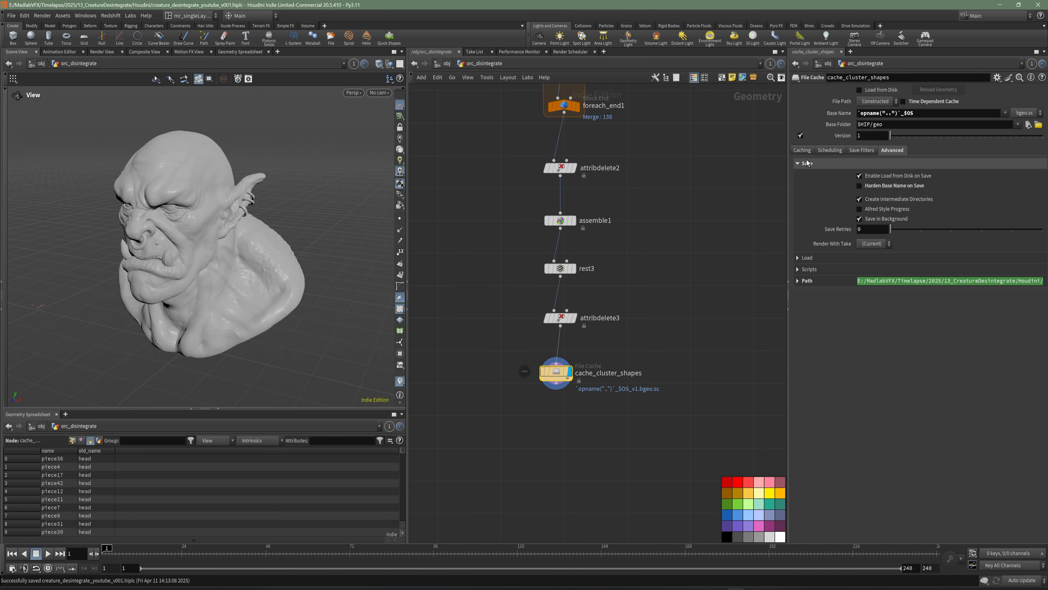
Save the cluster shapes cache to disk and examine the head's mesh in shaded and wireframe display
left_click(802, 150)
left_click(878, 177)
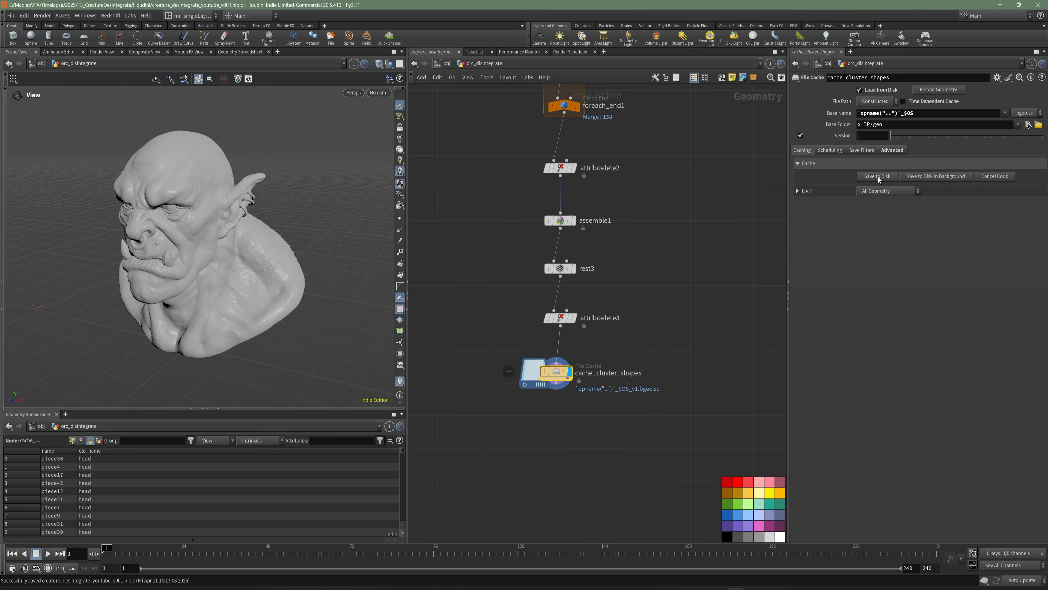
scroll(258, 234, "up", 15)
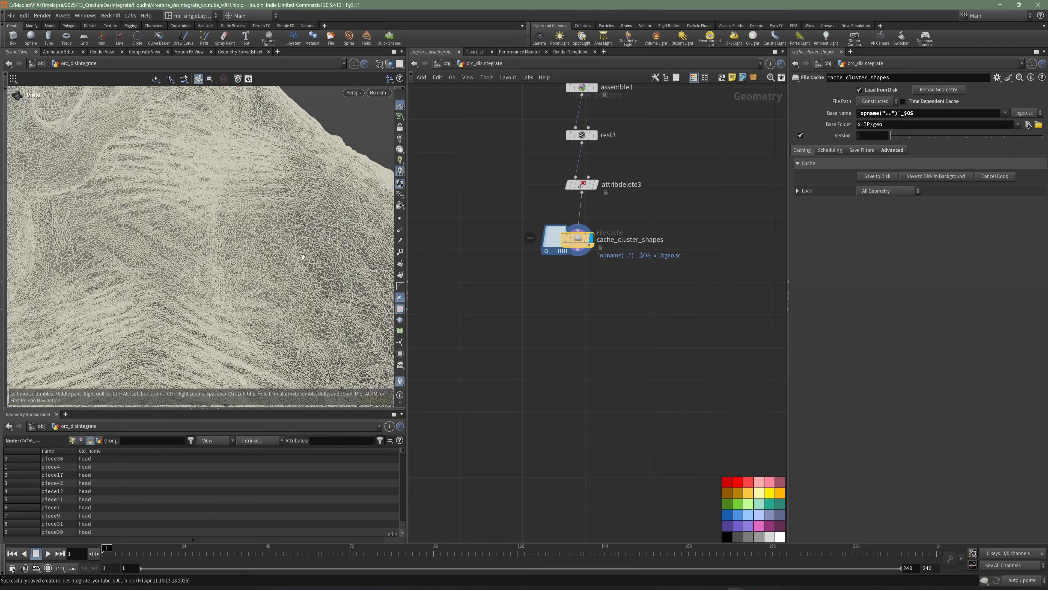
scroll(303, 257, "down", 8)
key("w")
scroll(265, 250, "down", 3)
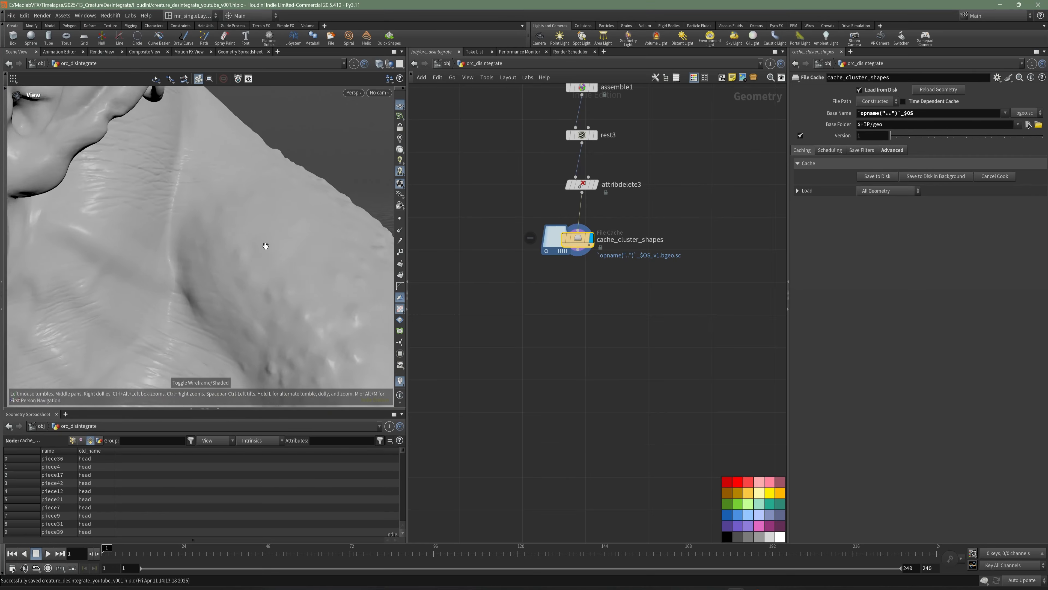
scroll(258, 237, "down", 6)
key("w")
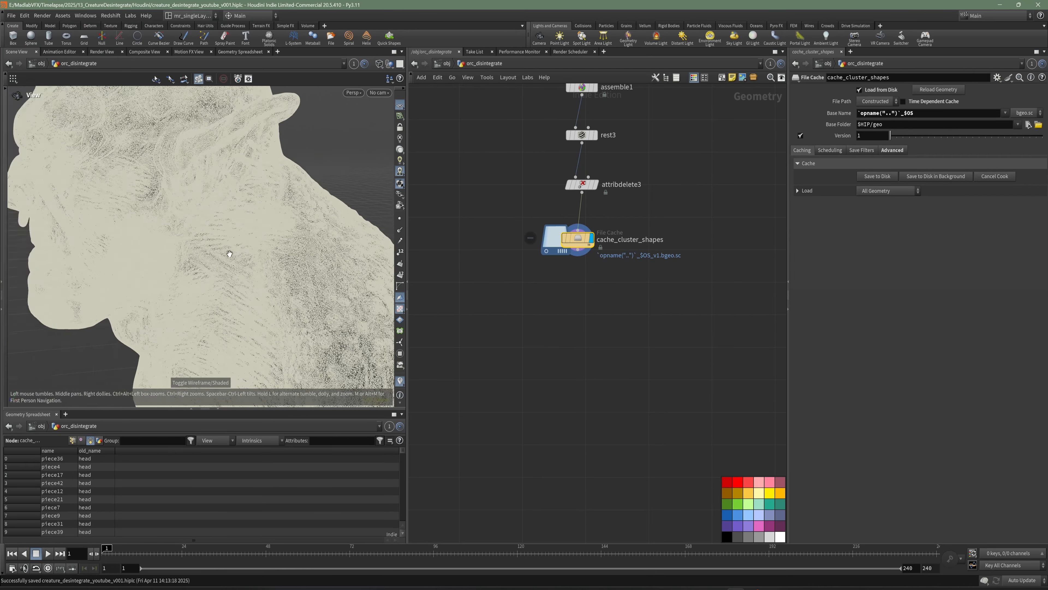
left_click_drag(230, 254, 303, 274)
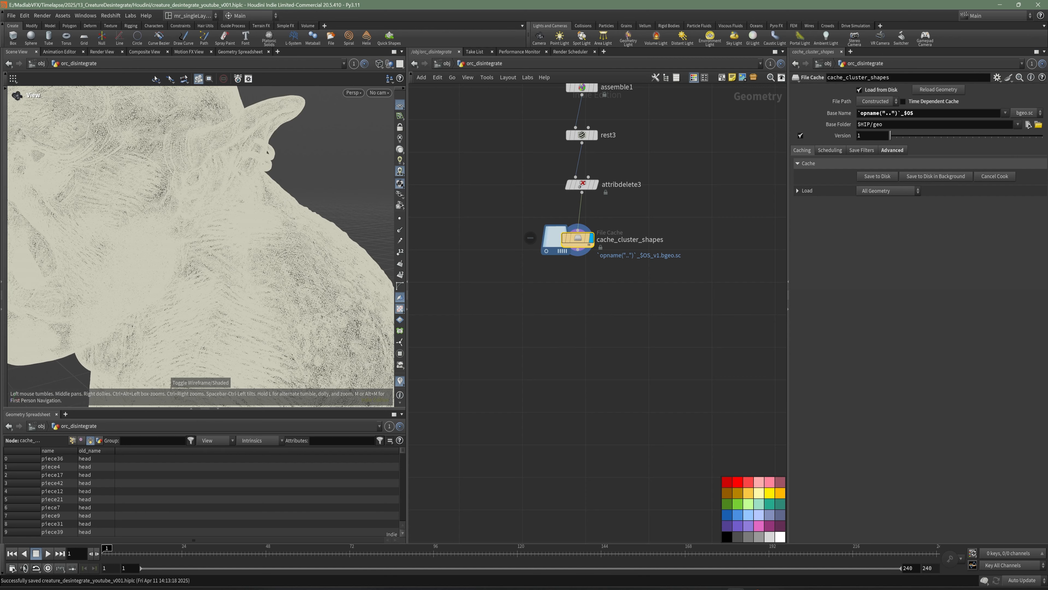
Branch an Exploded View node off cache_cluster_shapes and display its output with shaded surfaces
middle_click_drag(501, 315, 574, 333)
key("Tab")
type("explo")
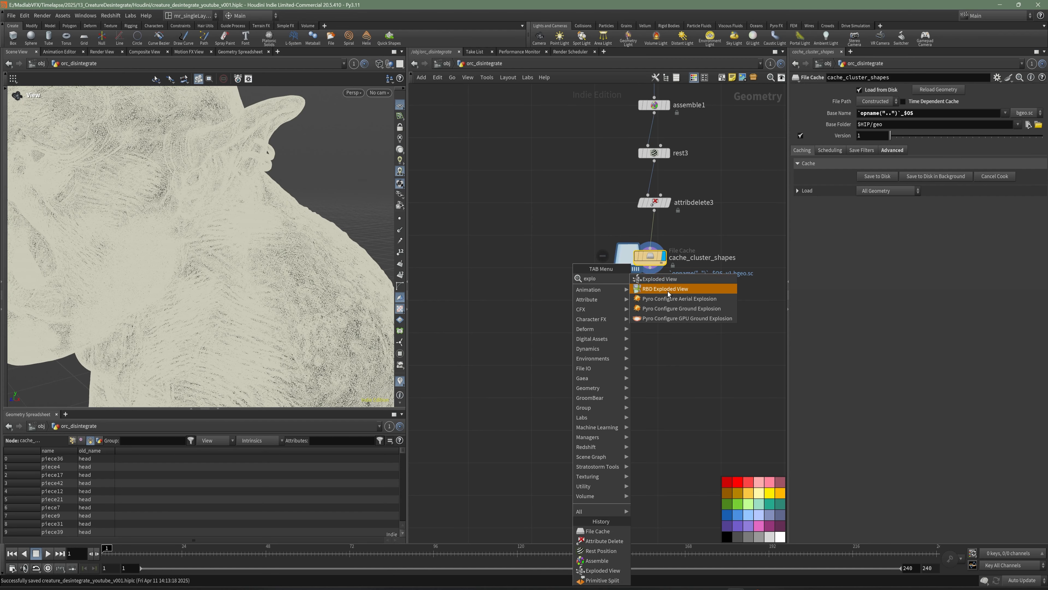
left_click(660, 279)
left_click(531, 305)
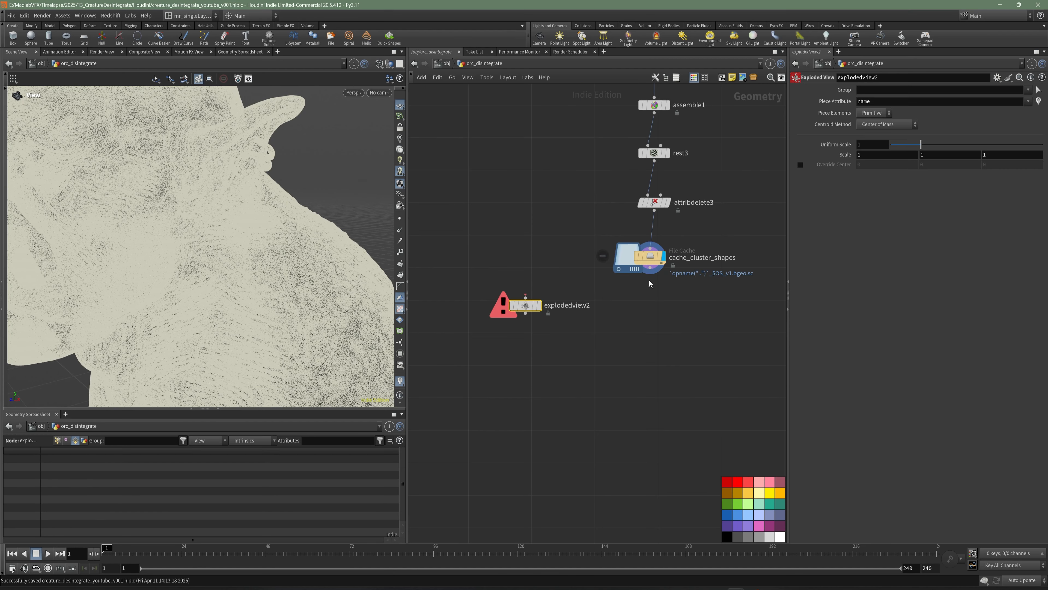
left_click(539, 306)
scroll(288, 291, "down", 10)
key("w")
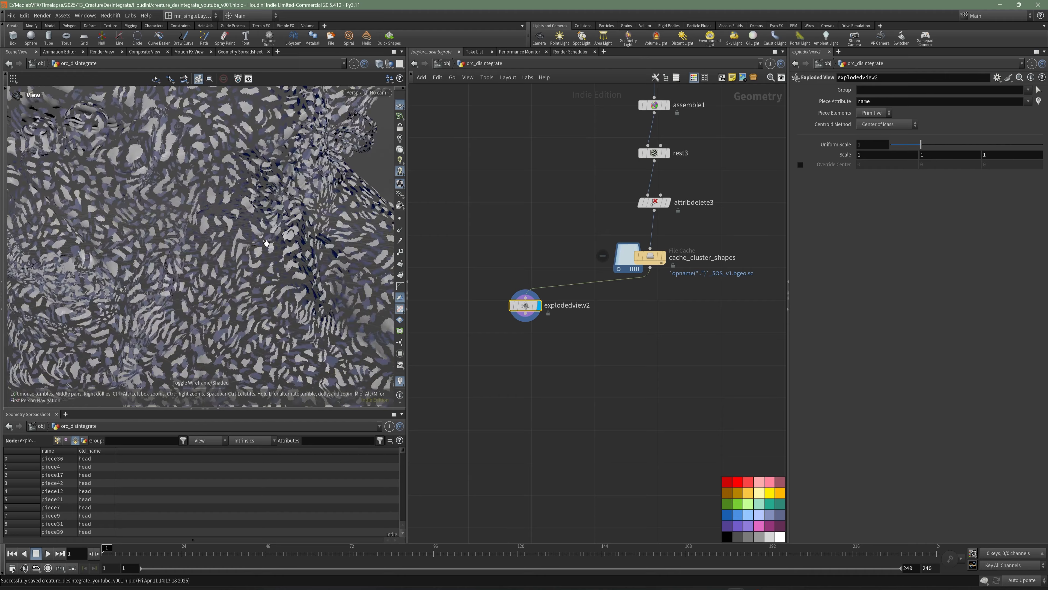
scroll(223, 246, "up", 3)
left_click_drag(219, 245, 199, 240)
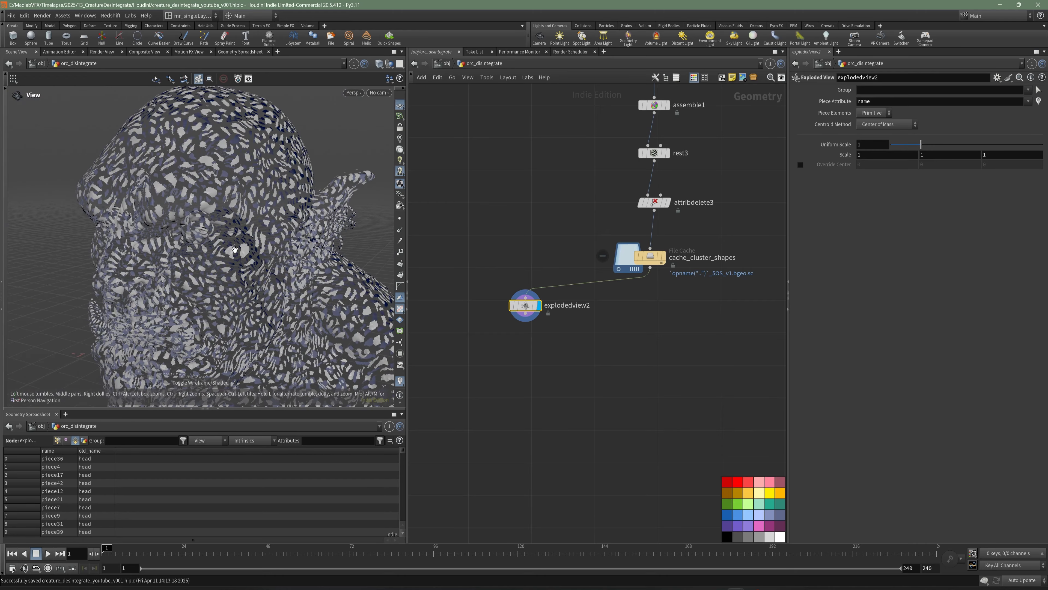
Set the Uniform Scale of explodedview2 to 0.288
left_click_drag(920, 144, 899, 144)
scroll(274, 296, "up", 3)
left_click_drag(274, 297, 236, 291)
scroll(236, 291, "up", 5)
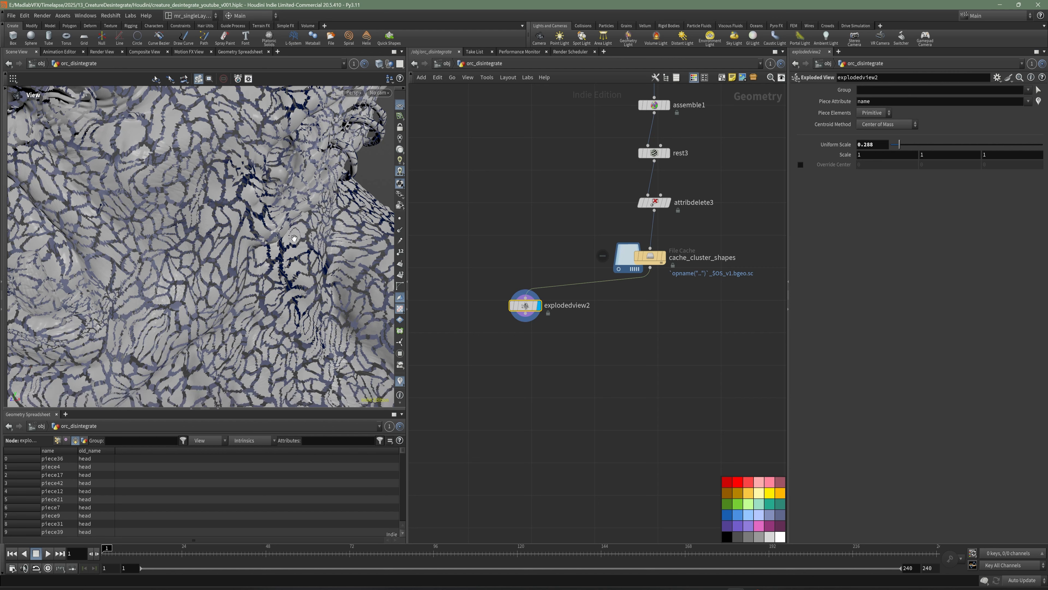
right_click_drag(335, 243, 256, 248)
left_click_drag(256, 248, 212, 251)
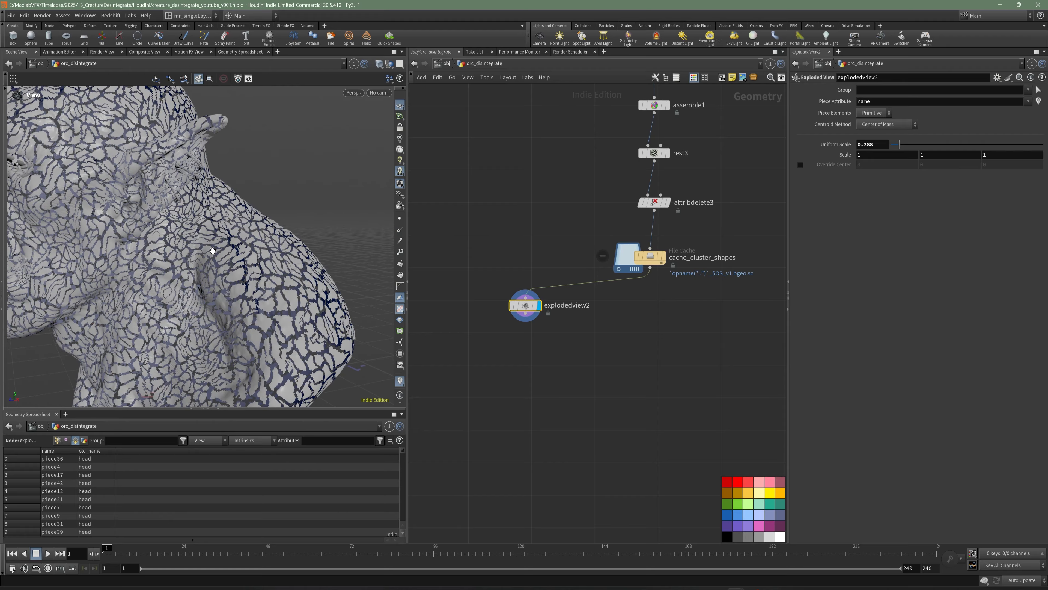
Move the explodedview2 node farther to the left of cache_cluster_shapes in the network
middle_click_drag(592, 342, 597, 335)
left_click_drag(597, 330, 445, 293)
middle_click_drag(592, 344, 550, 332)
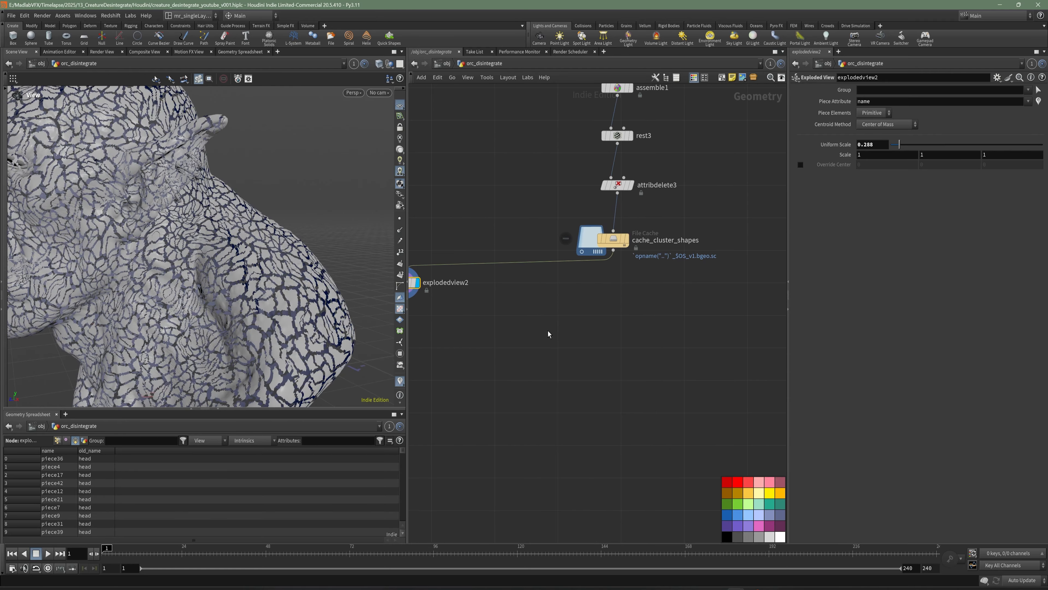
Examine the shapes and gaps of the exploded clusters across the orc's head and neck
mouse_move(203, 250)
left_mouse_down()
mouse_move(183, 252)
mouse_move(175, 236)
mouse_move(264, 234)
mouse_move(205, 241)
left_mouse_up()
right_click_drag(205, 241, 118, 255)
middle_click_drag(118, 256, 176, 260)
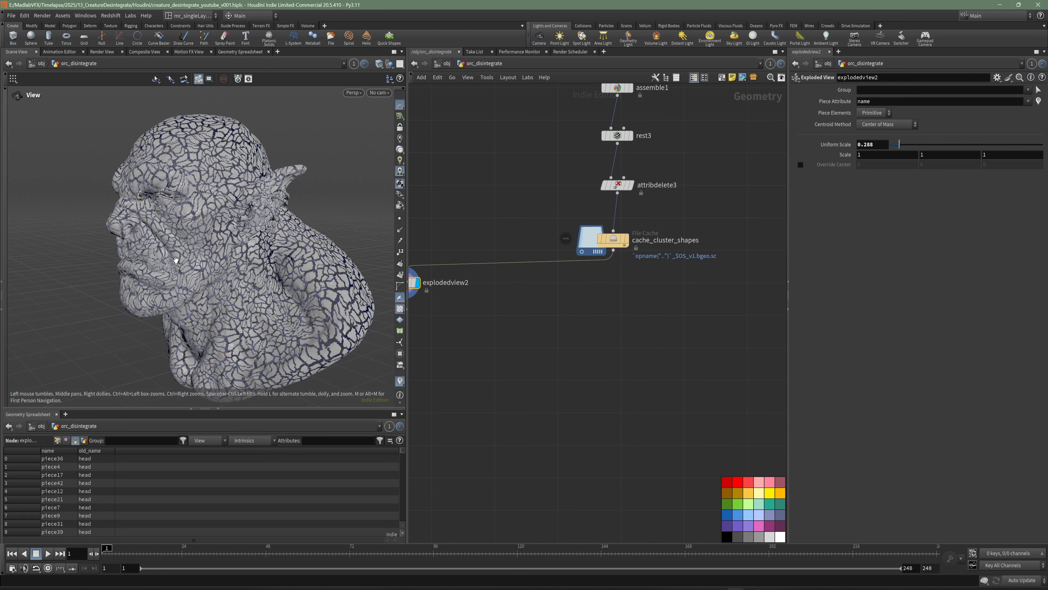
scroll(685, 335, "up", 2)
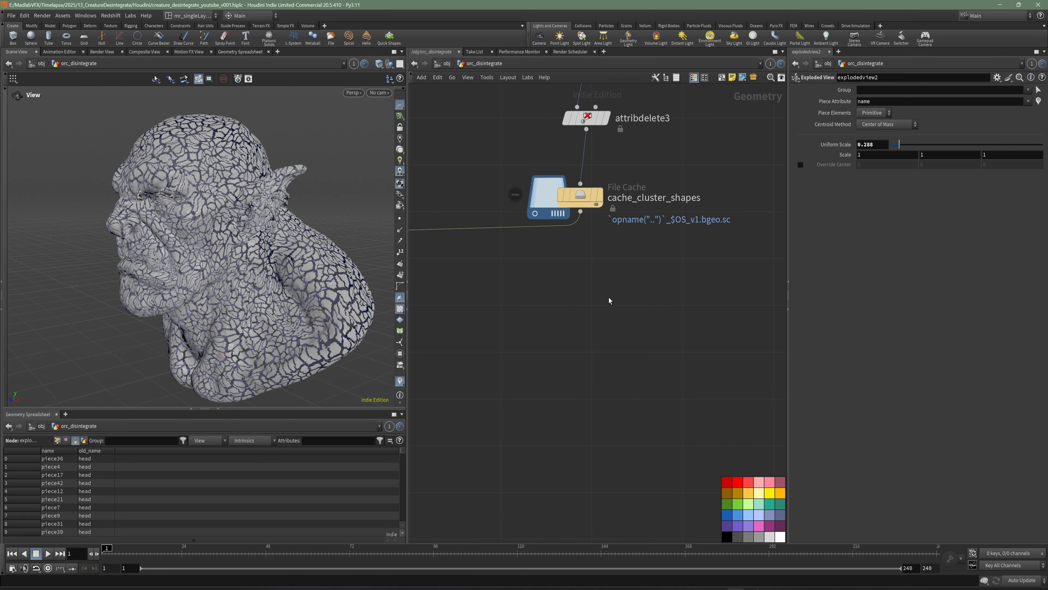
right_click_drag(179, 246, 268, 252)
mouse_move(268, 252)
middle_mouse_down()
mouse_move(212, 256)
mouse_move(235, 254)
middle_mouse_up()
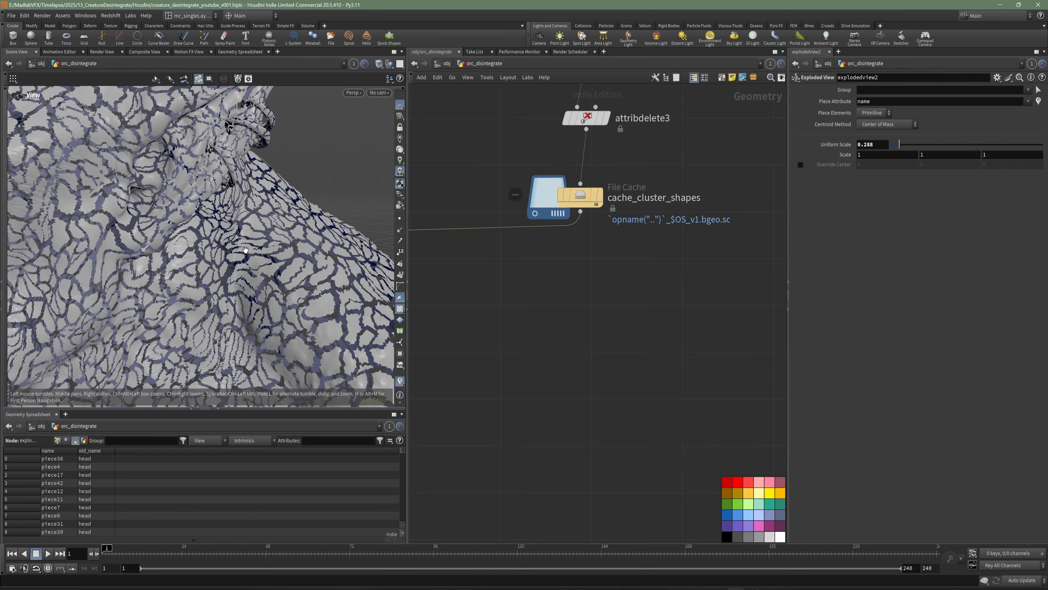
right_click_drag(211, 249, 256, 253)
middle_click_drag(255, 253, 181, 256)
Display the output of cache_cluster_shapes with the viewport in wireframe
key("shift+w")
mouse_move(209, 246)
right_mouse_down()
mouse_move(289, 256)
mouse_move(206, 247)
right_mouse_up()
middle_click_drag(661, 237, 668, 297)
scroll(613, 264, "up", 1)
left_click(608, 256)
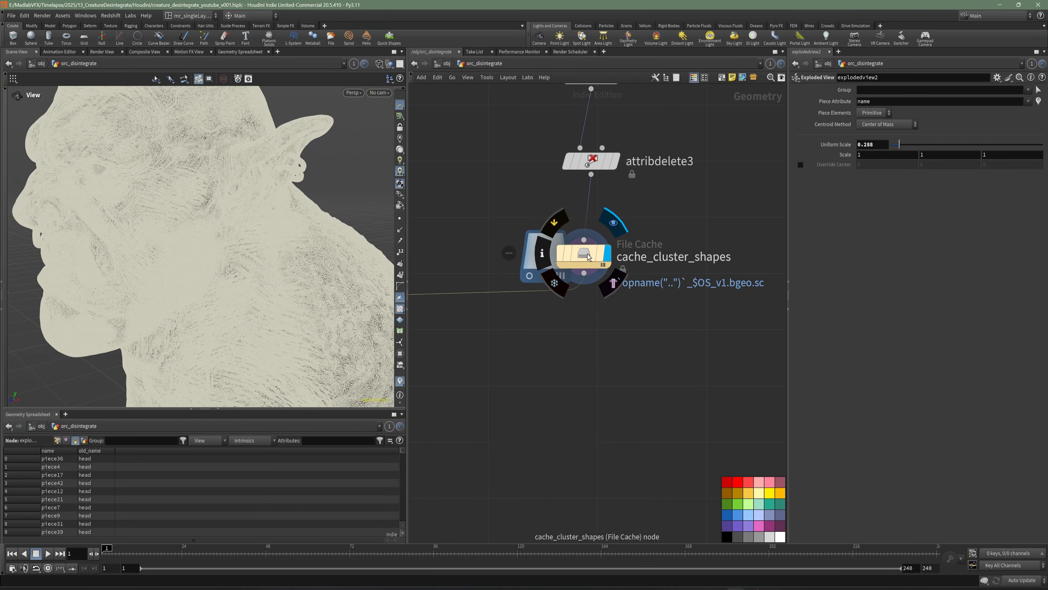
Check the geometry information of the cache_cluster_shapes node and save the scene
left_click_drag(587, 255, 600, 258)
left_click(557, 257)
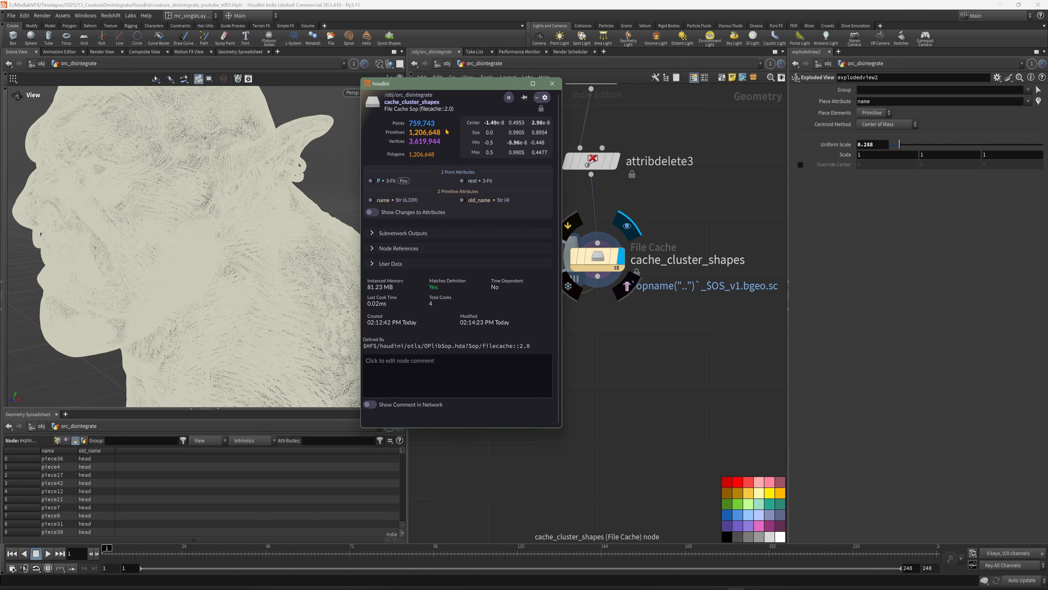
key("ctrl+s")
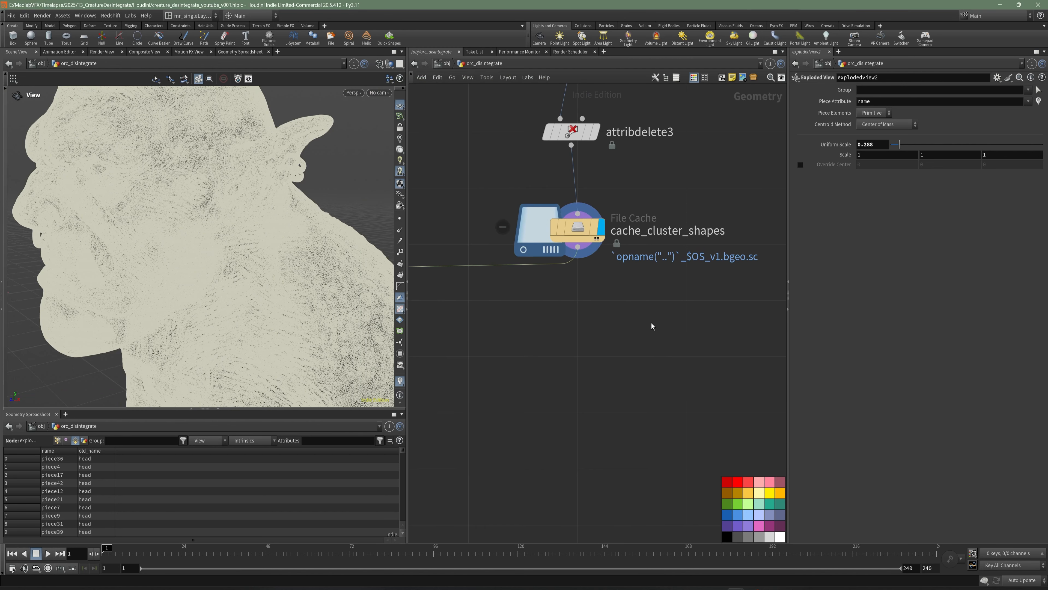
key("Tab")
type("re")
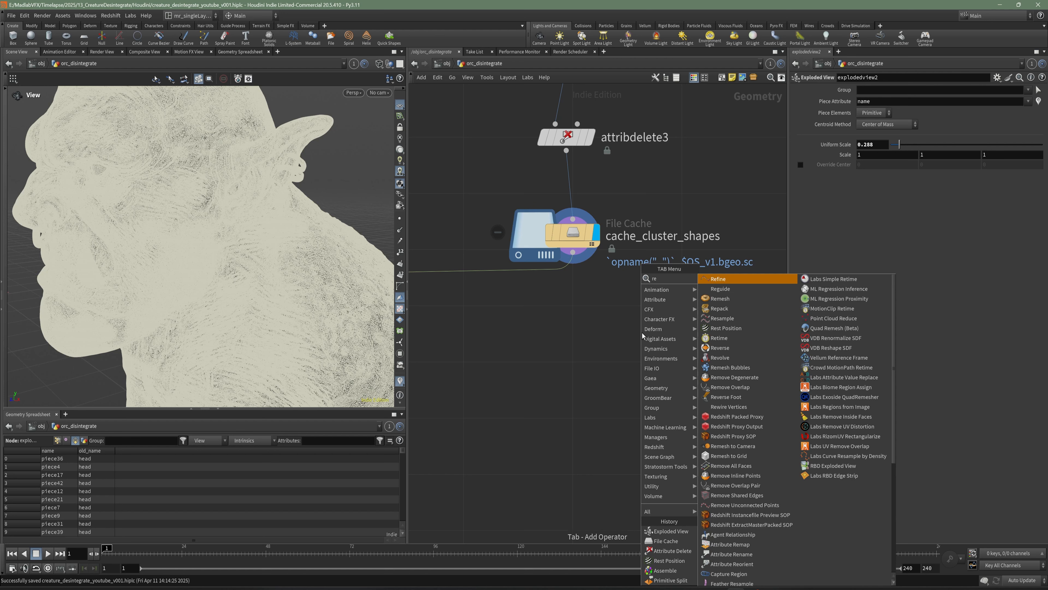
left_click(719, 309)
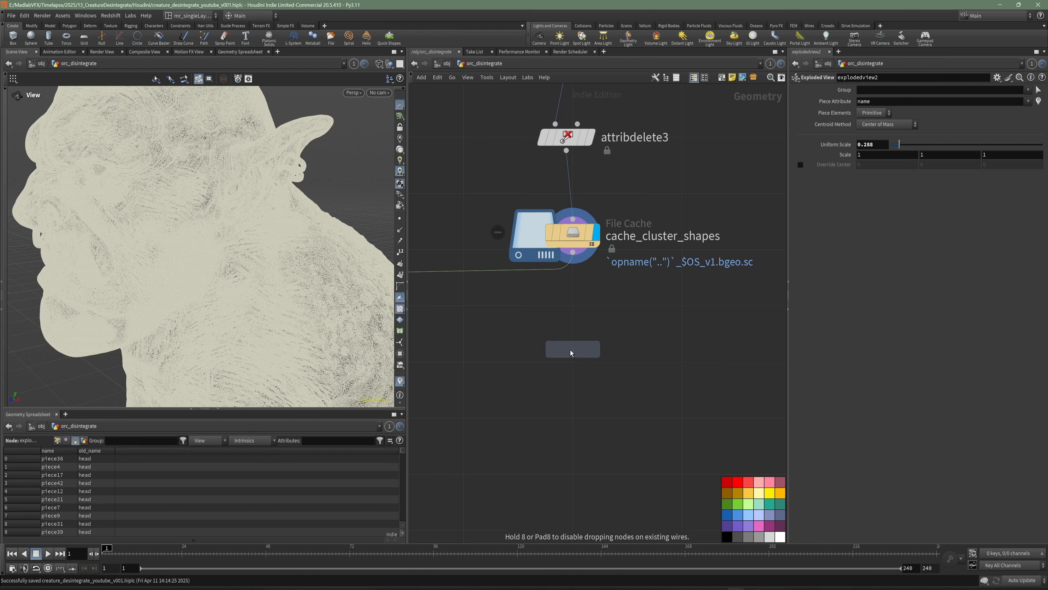
left_click(571, 349)
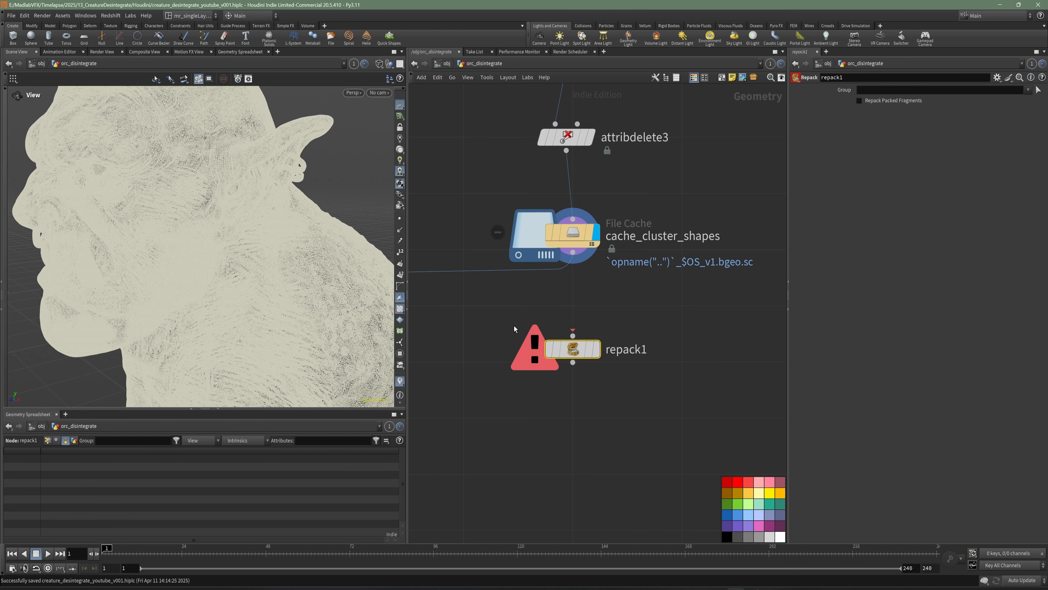
key("Delete")
Add a Remesh node directly below cache_cluster_shapes in the network
key("Tab")
type("re")
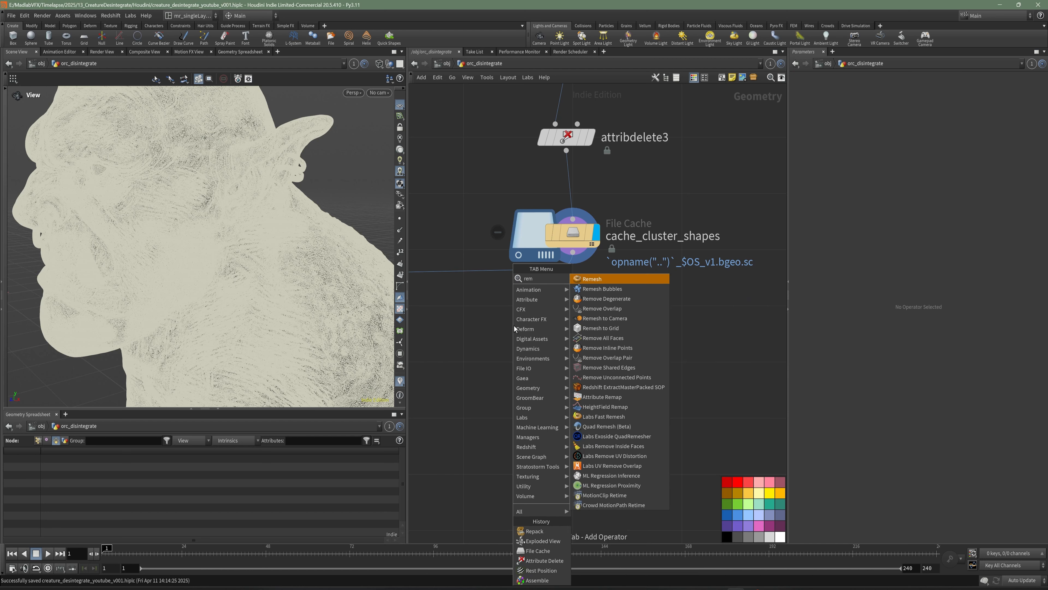
left_click(592, 298)
left_click(566, 339)
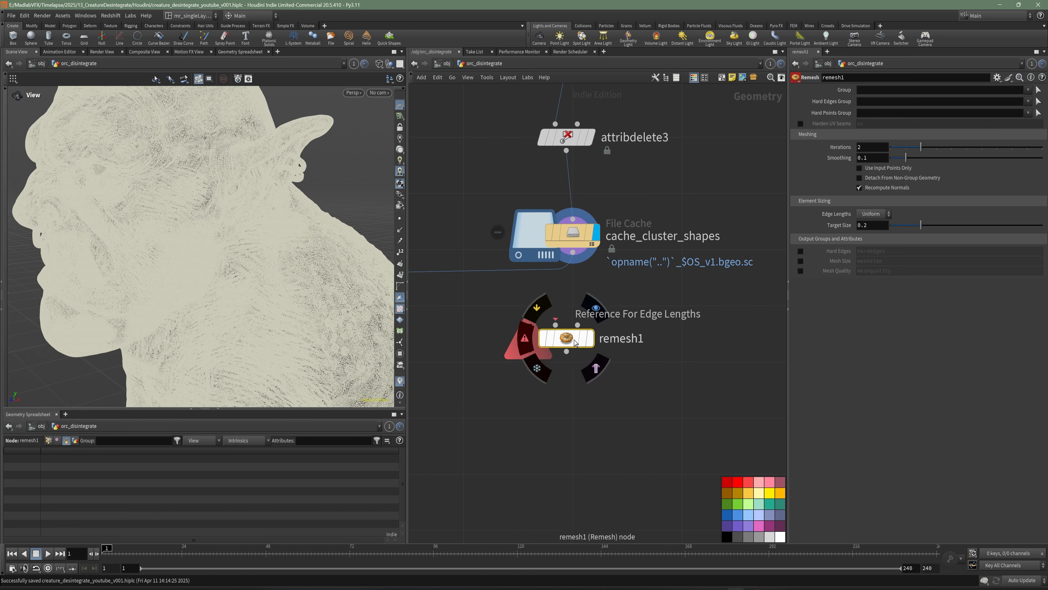
left_click_drag(539, 341, 546, 342)
middle_click_drag(656, 353, 646, 355)
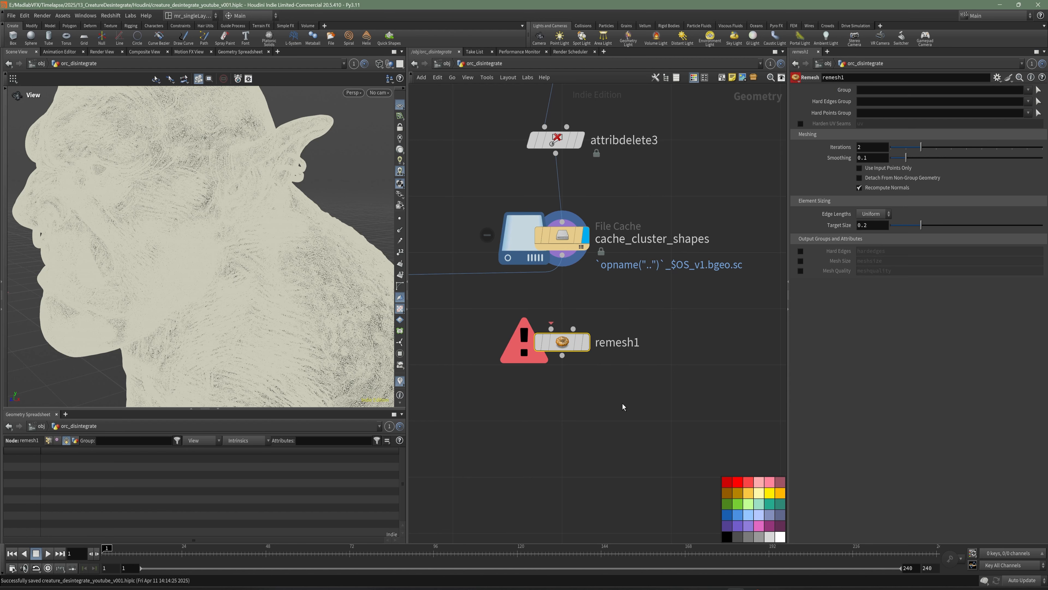
Set the update mode to Manual, connect cache_cluster_shapes to remesh1's first input, display remesh1, and save the scene
left_click(1020, 580)
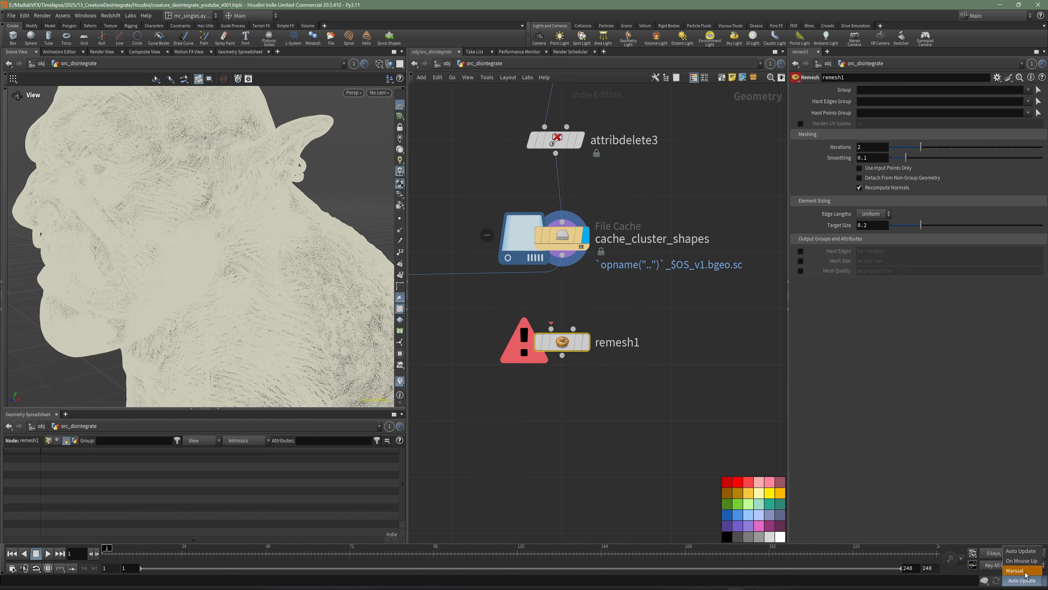
left_click(1026, 572)
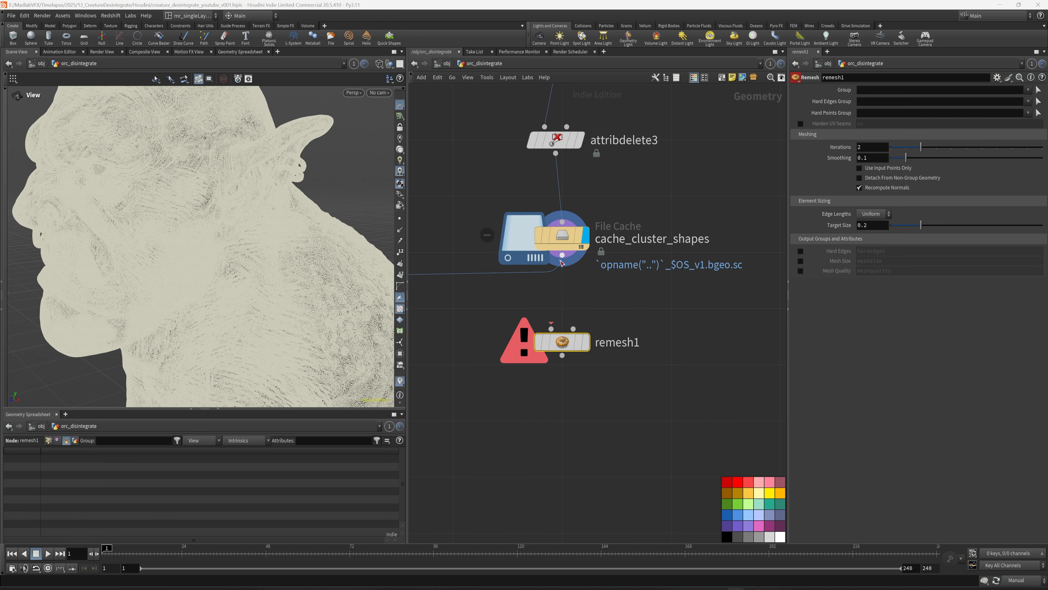
left_click_drag(561, 258, 551, 329)
left_click(586, 342)
middle_click_drag(560, 416, 556, 419)
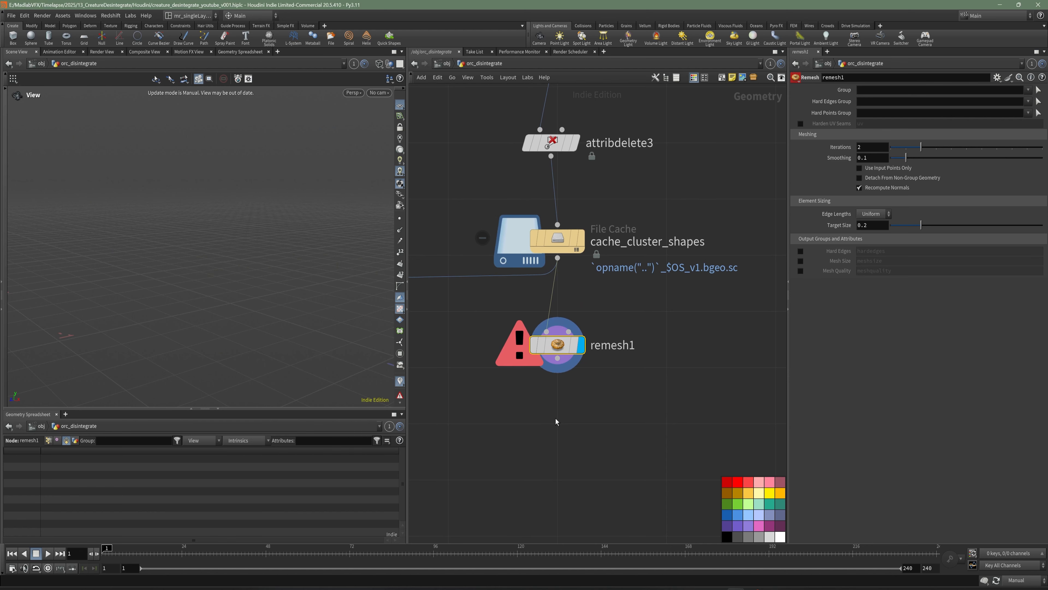
key("ctrl+s")
Set the Target Size of remesh1 to 0.01
left_click(880, 227)
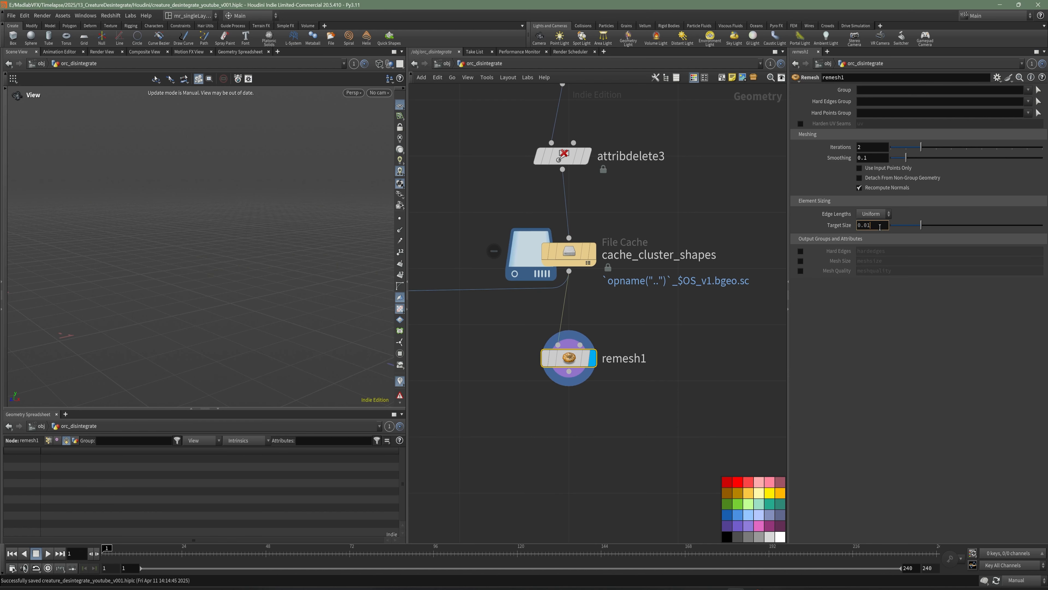
key("Return")
scroll(649, 354, "down", 2)
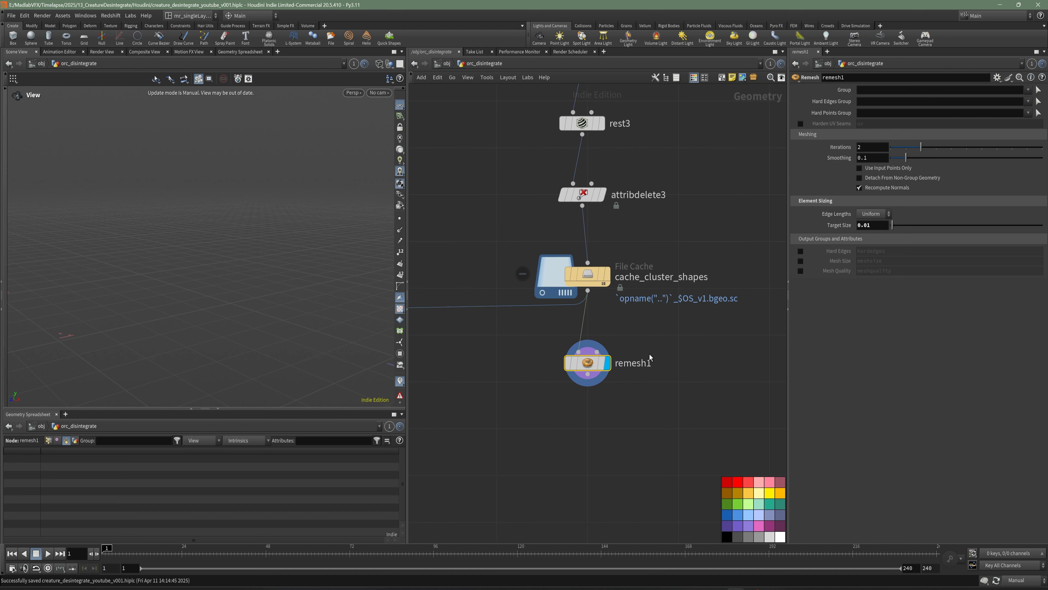
mouse_move(629, 350)
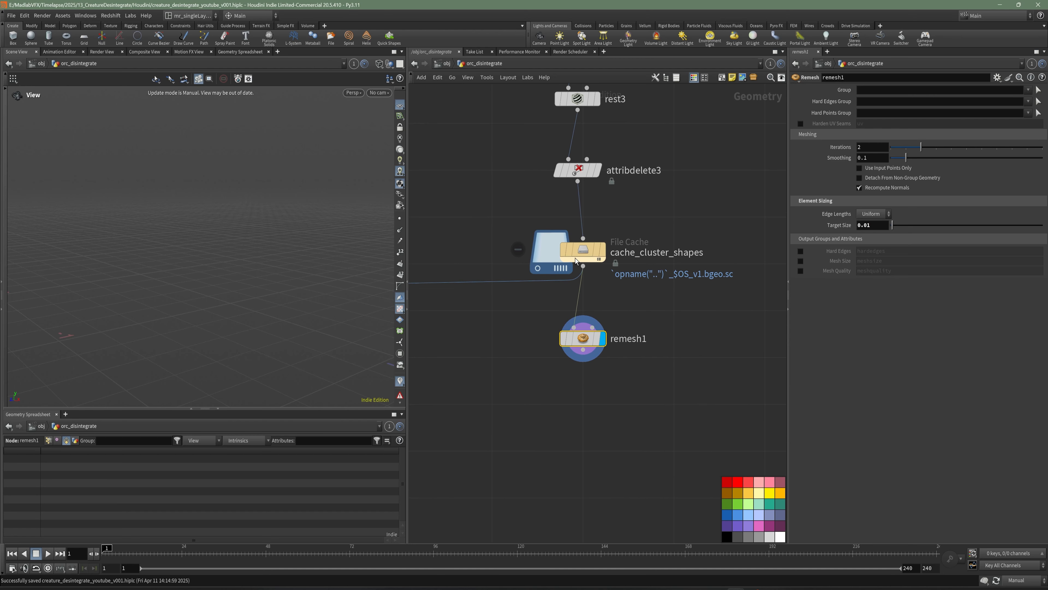
Switch the update mode to Auto Update to cook the displayed remesh1 node, and save the scene
left_click(597, 253)
left_click(593, 338)
left_click(1004, 578)
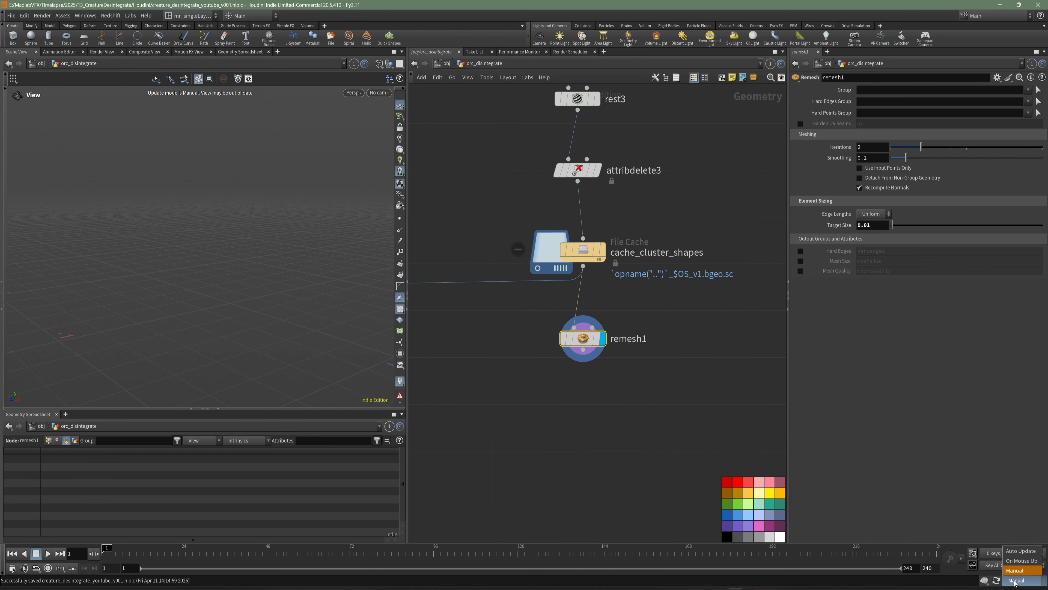
left_click(1023, 551)
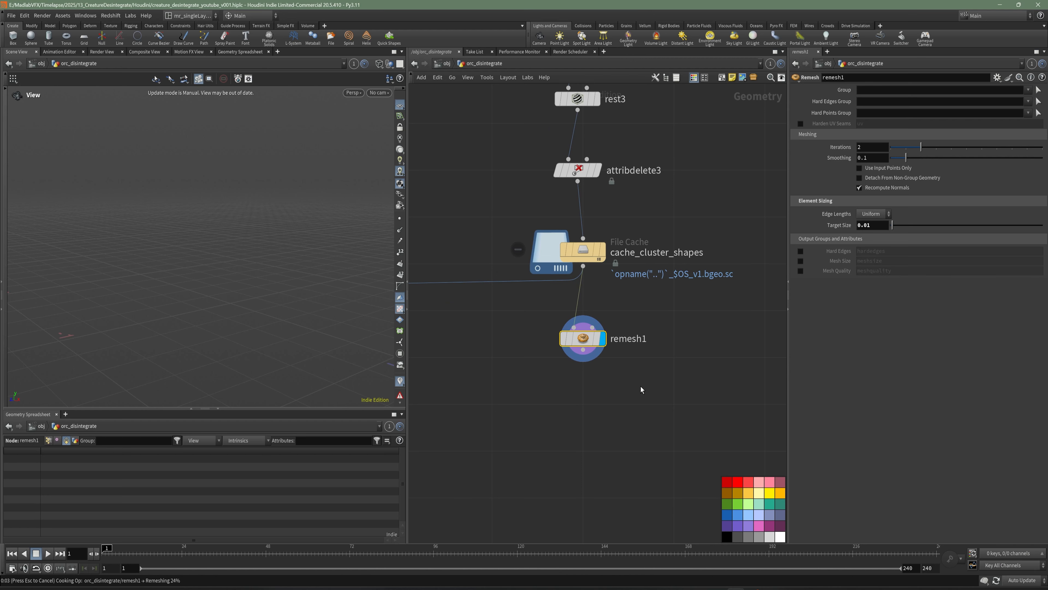
key("ctrl+s")
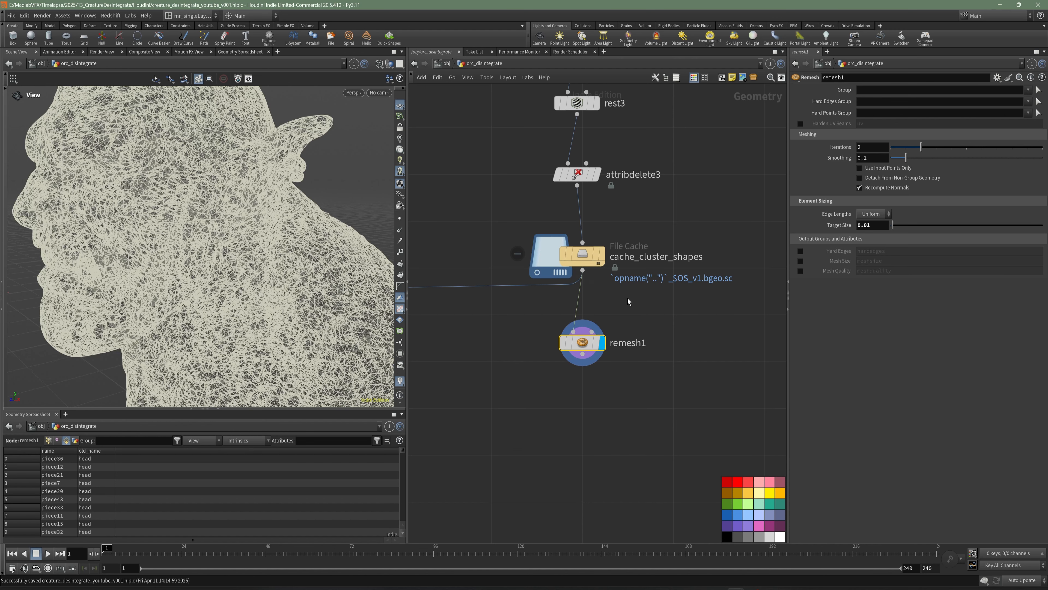
Compare the geometry information of cache_cluster_shapes with that of remesh1
left_click(583, 256)
left_click(549, 254)
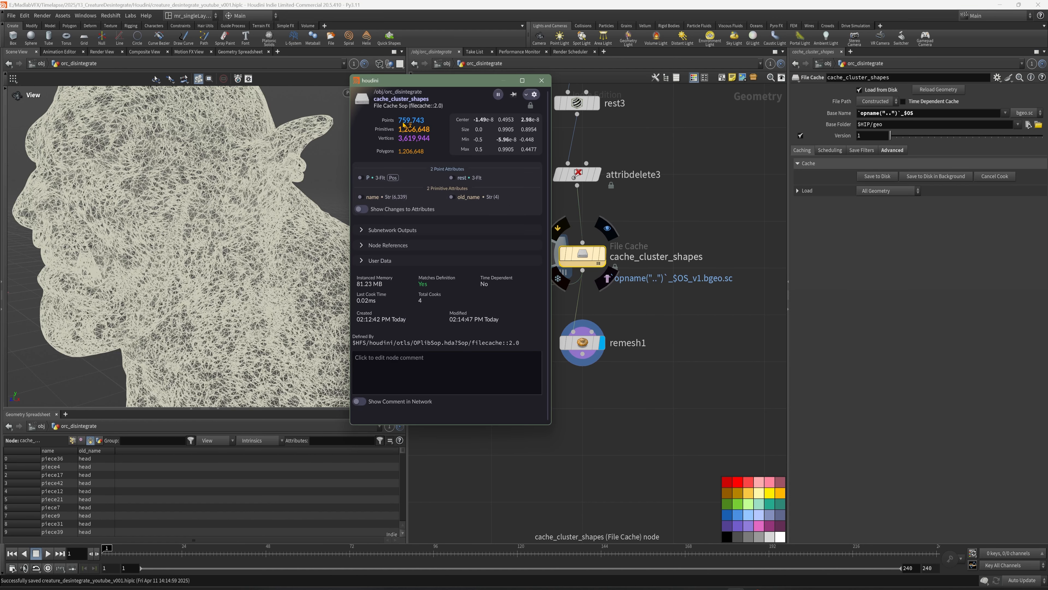
left_click(673, 316)
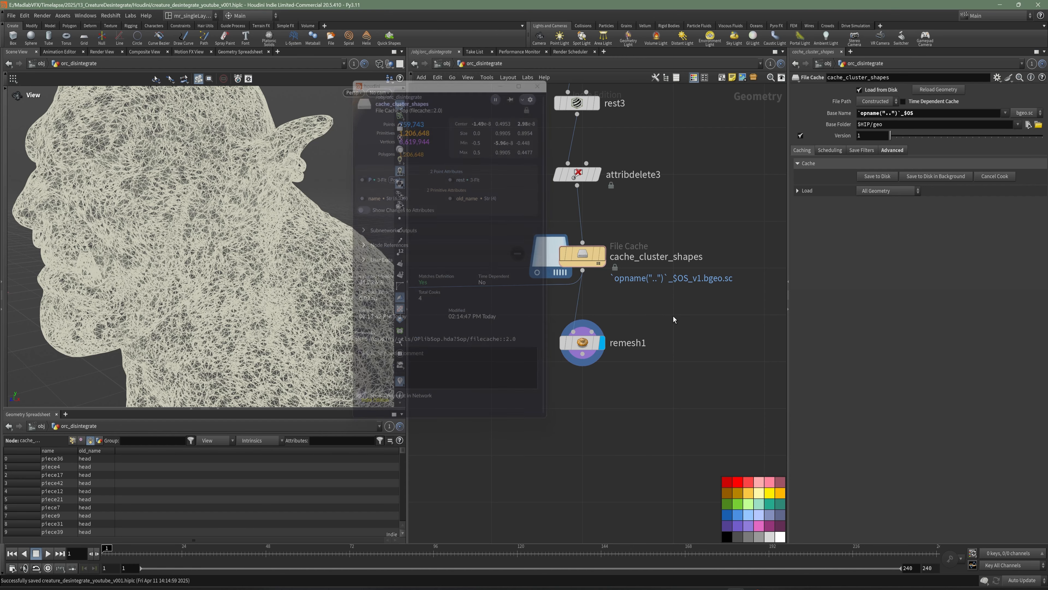
left_click(576, 343)
left_click(549, 342)
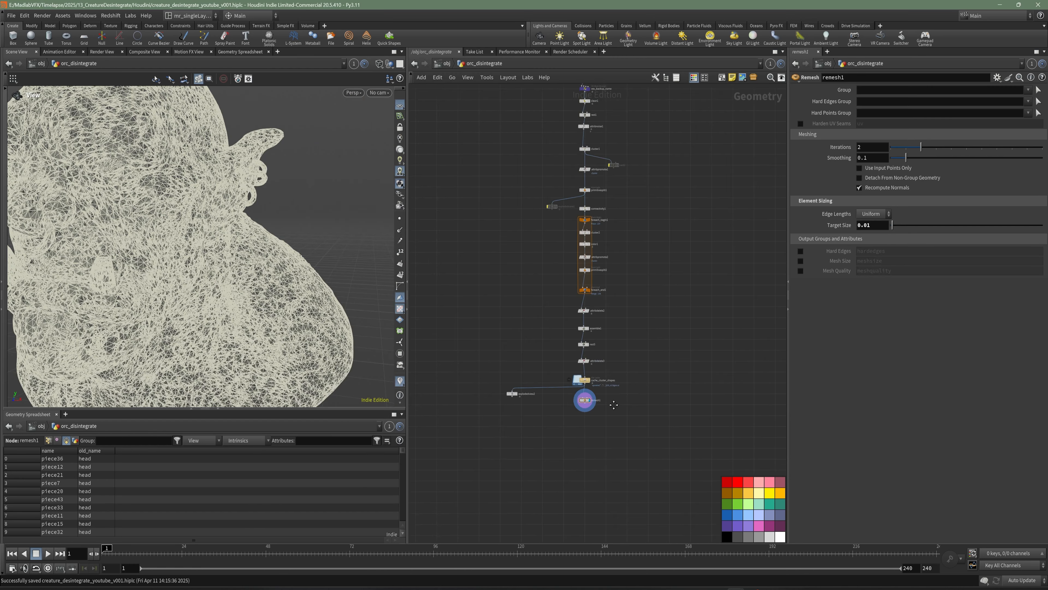
Delete the unused side-branch nodes rest2 and explodedview1 from the upper part of the network
middle_click_drag(614, 404, 624, 436)
scroll(630, 323, "down", 1)
scroll(555, 354, "up", 2)
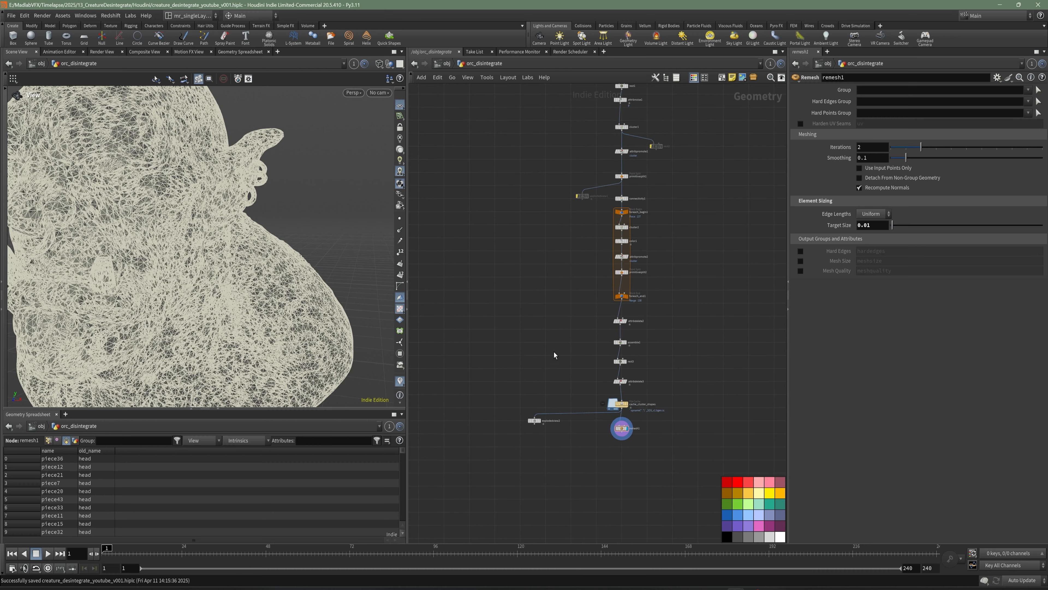
middle_click_drag(701, 132, 696, 236)
scroll(695, 236, "up", 5)
left_click_drag(665, 307, 609, 247)
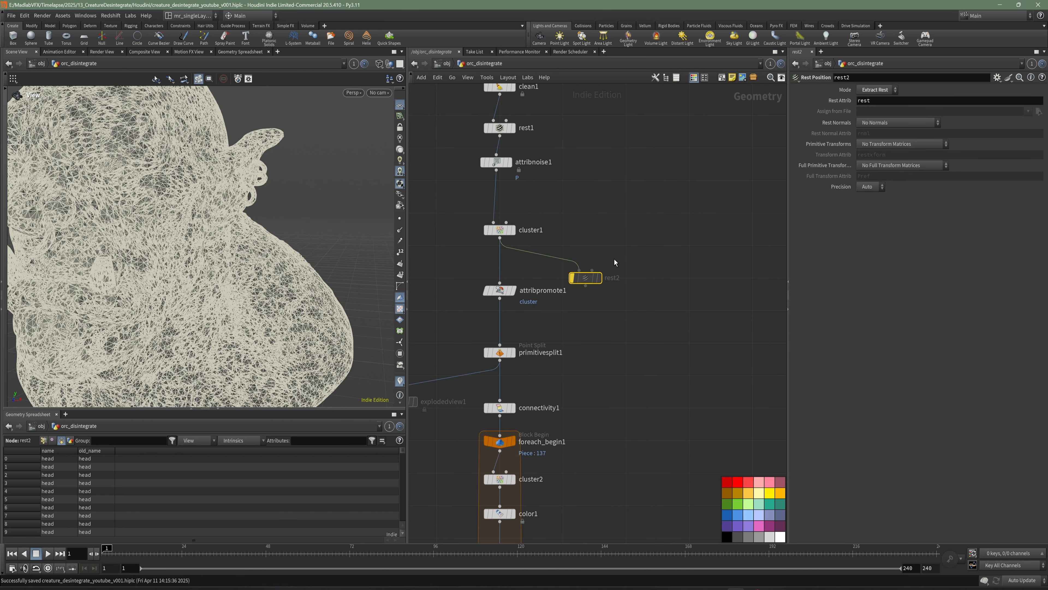
middle_click_drag(598, 299, 709, 233)
left_click(511, 335)
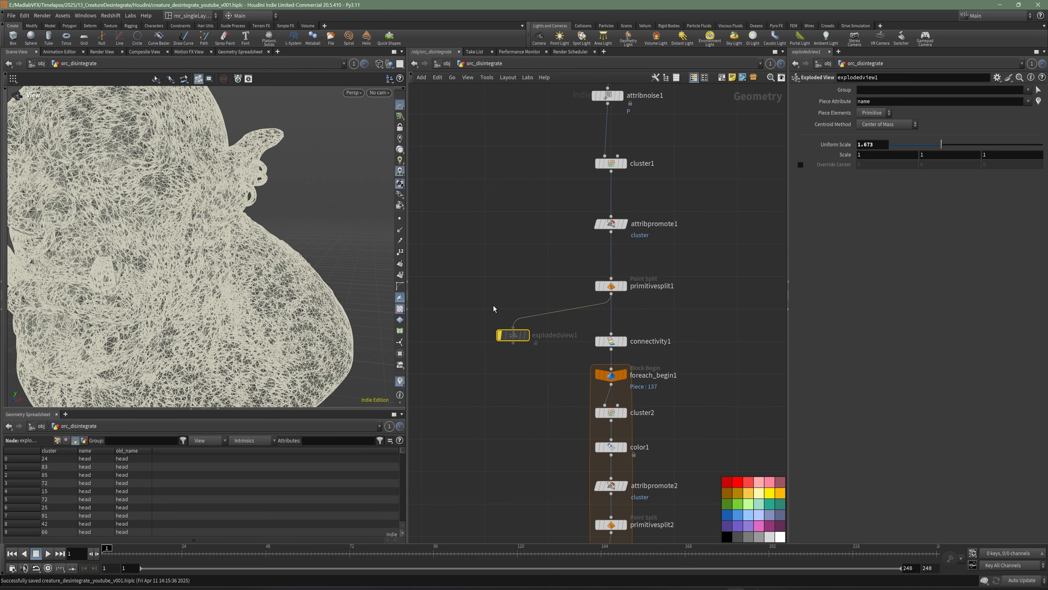
scroll(493, 308, "down", 4)
Lay out the nodes from the top of the chain down to connectivity1 in an evenly spaced column
left_click_drag(466, 125, 580, 393)
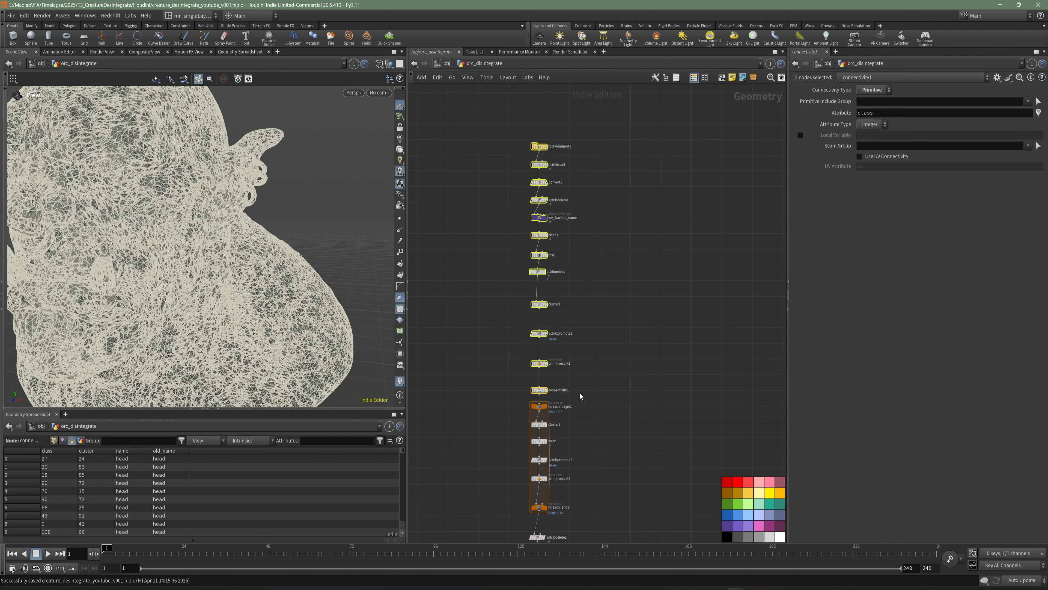
key("shift+l")
middle_click_drag(641, 387, 636, 269)
middle_click_drag(617, 443, 621, 348)
Insert explodedview2 between cache_cluster_shapes and remesh1 and bypass it
left_click(482, 485)
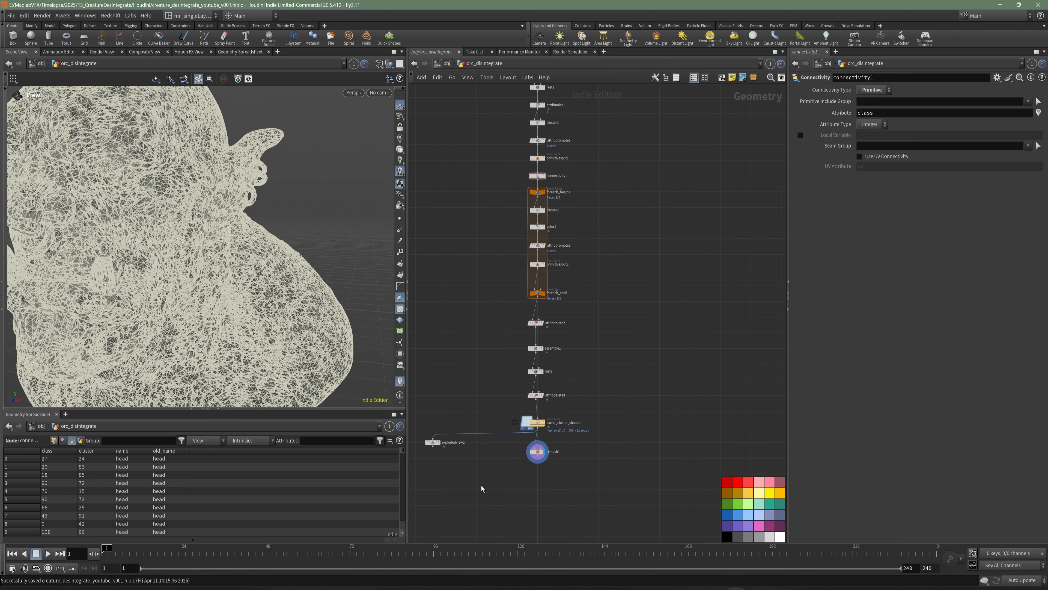
scroll(443, 461, "up", 4)
middle_click_drag(443, 460, 498, 442)
scroll(498, 442, "up", 1)
left_click_drag(482, 401, 591, 458)
middle_click_drag(649, 464, 558, 397)
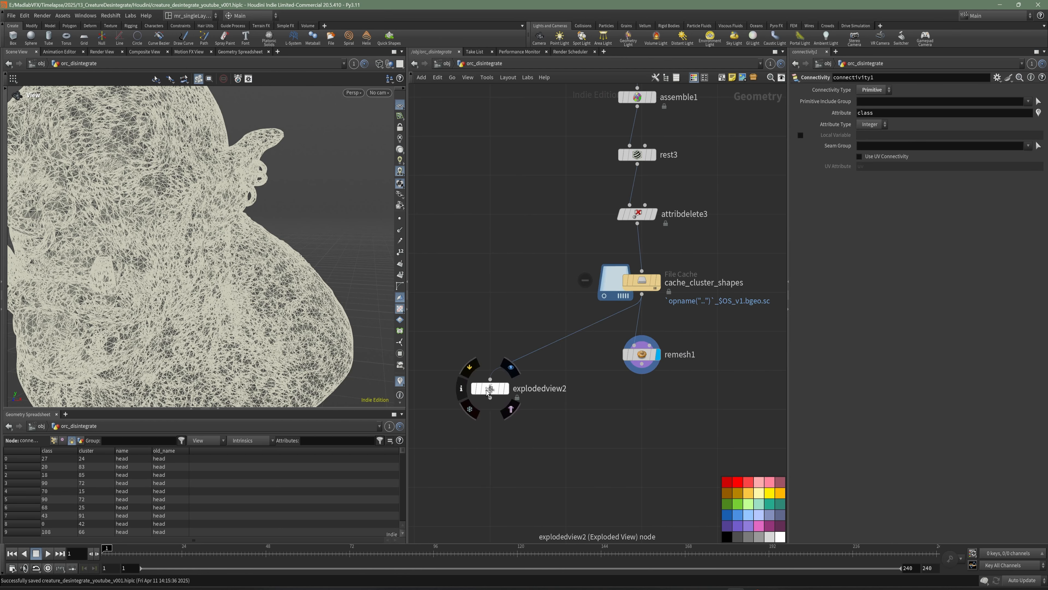
left_click_drag(488, 393, 628, 323)
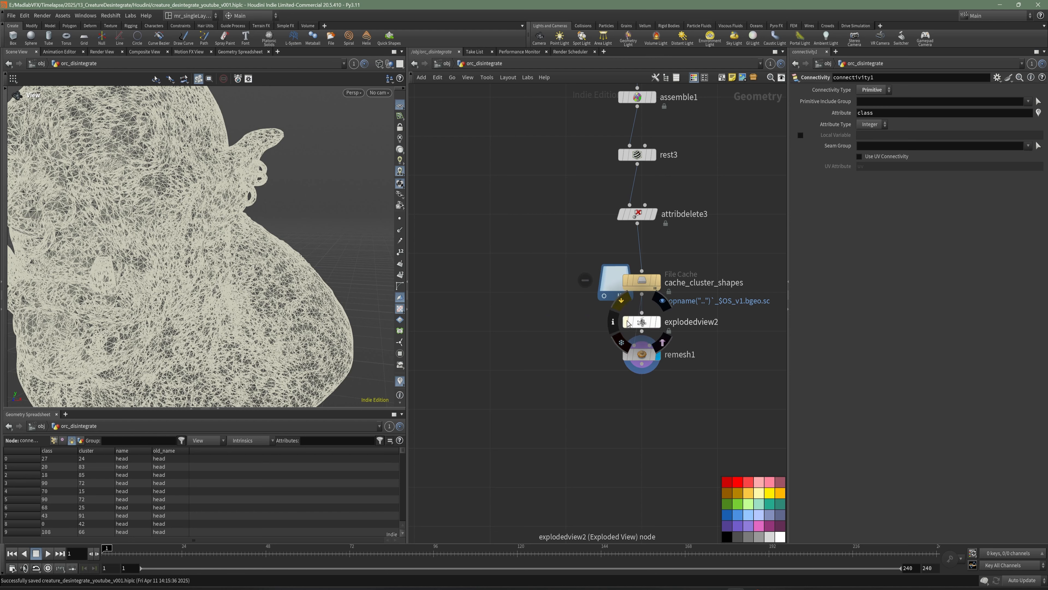
key("h")
Lay out the lower part of the network down to remesh1 in a straight column and save the scene
left_click_drag(684, 452, 624, 339)
key("f")
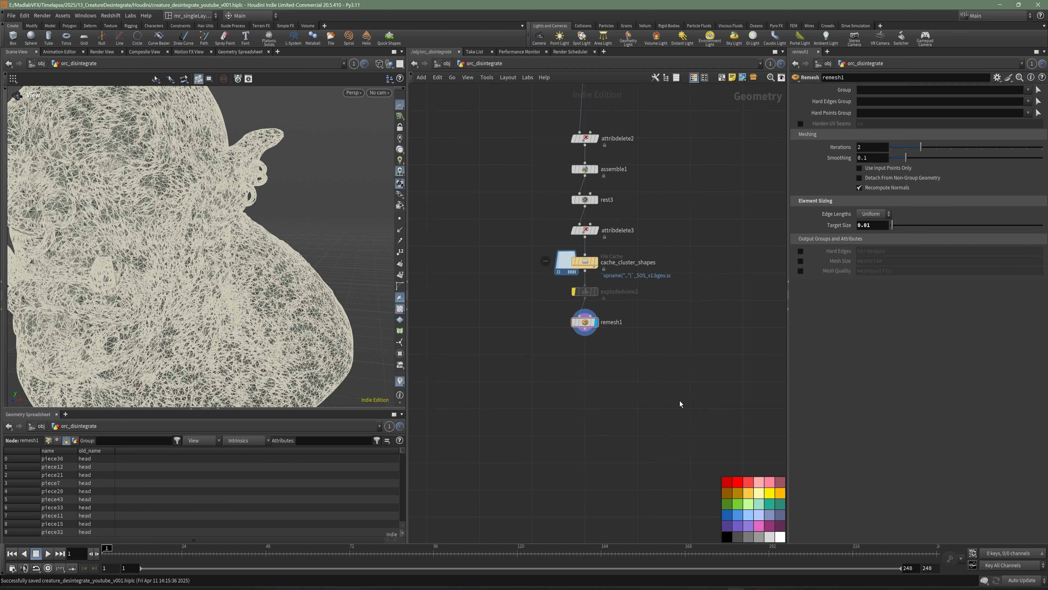
middle_click_drag(595, 380, 573, 303)
scroll(569, 338, "up", 3)
key("ctrl+s")
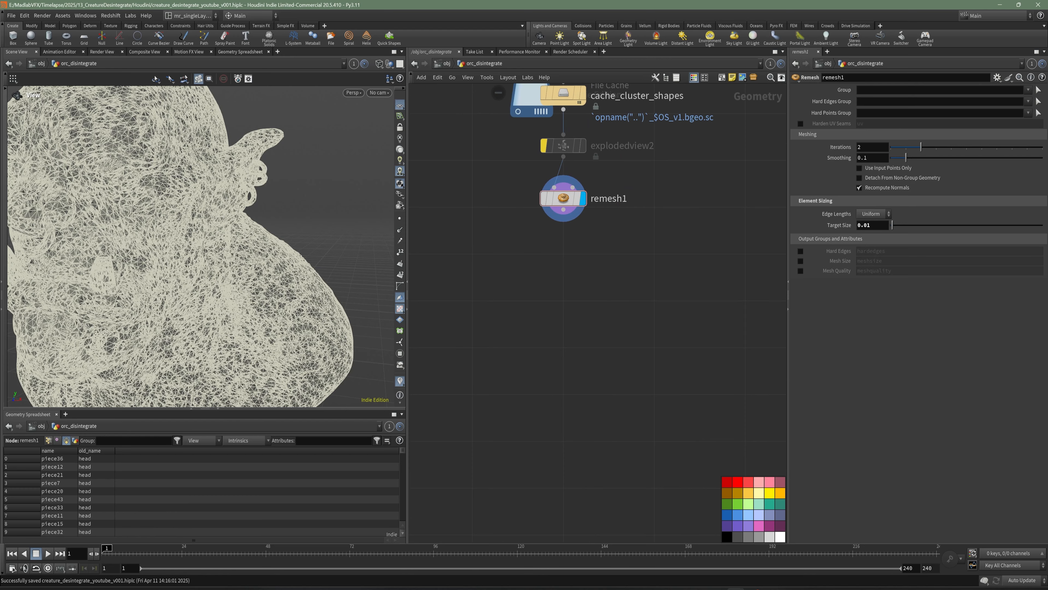
Add a Vellum Configure Cloth node below remesh1
middle_click_drag(528, 400, 555, 392)
key("Tab")
type("ve")
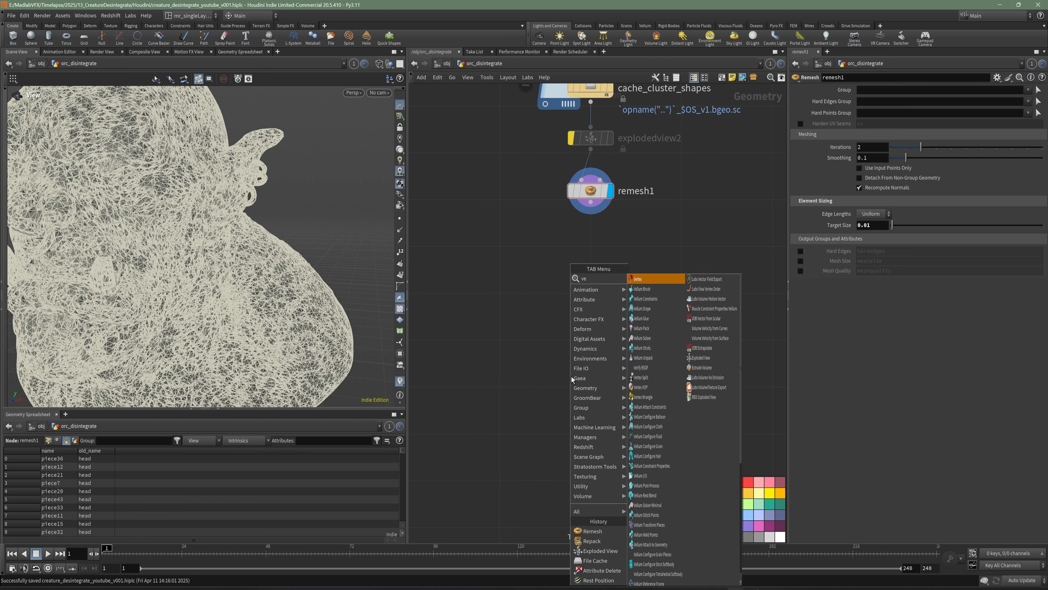
type("l")
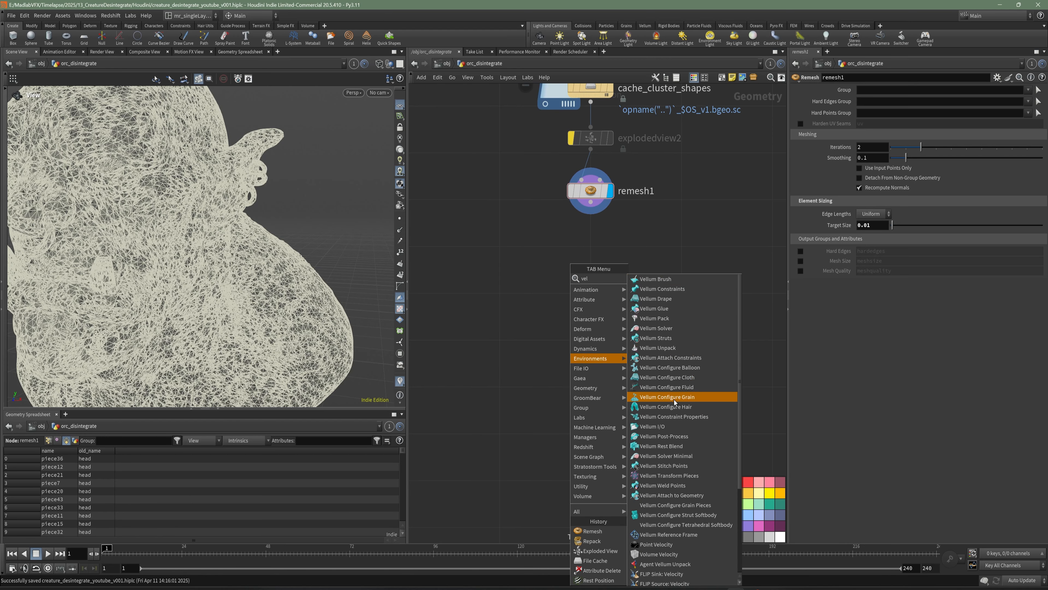
left_click(695, 378)
left_click(592, 281)
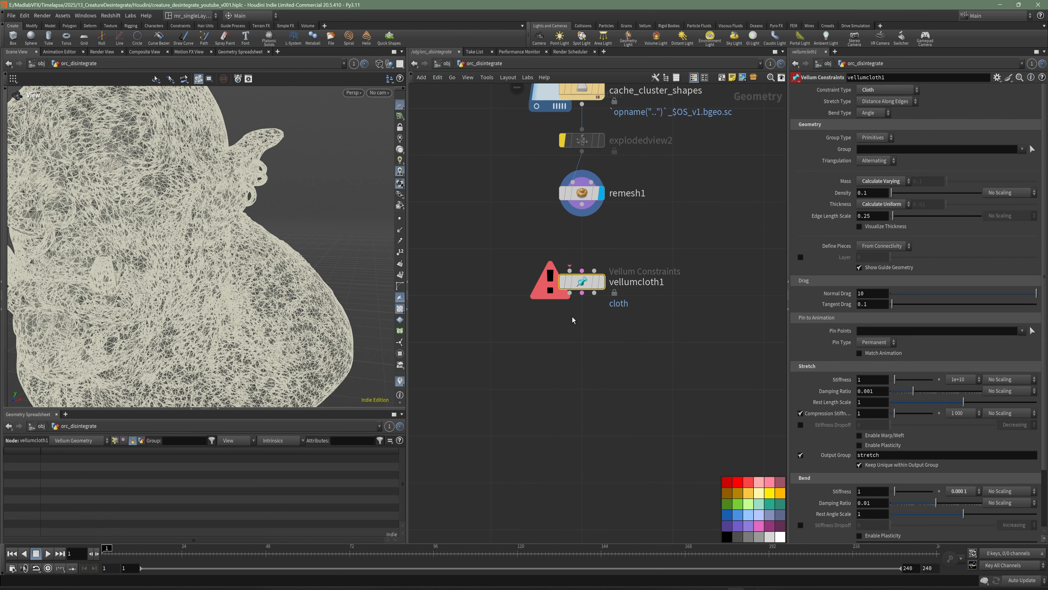
Set the update mode to Manual, connect remesh1 to the Vellum cloth node's first input, and display the cloth node
left_click(1019, 580)
left_click(1020, 578)
scroll(588, 253, "up", 2)
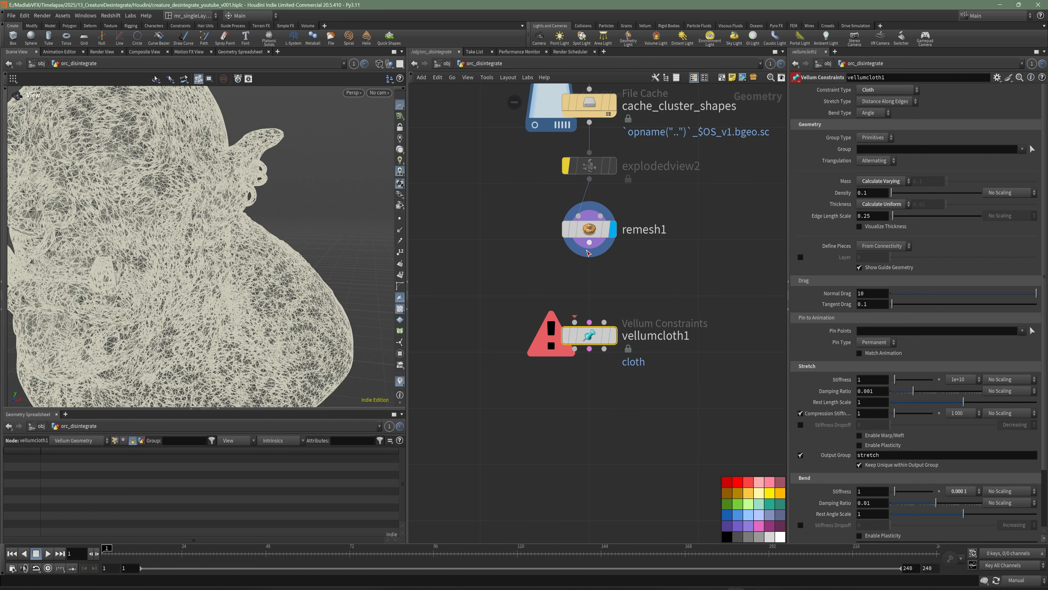
left_click_drag(588, 253, 575, 321)
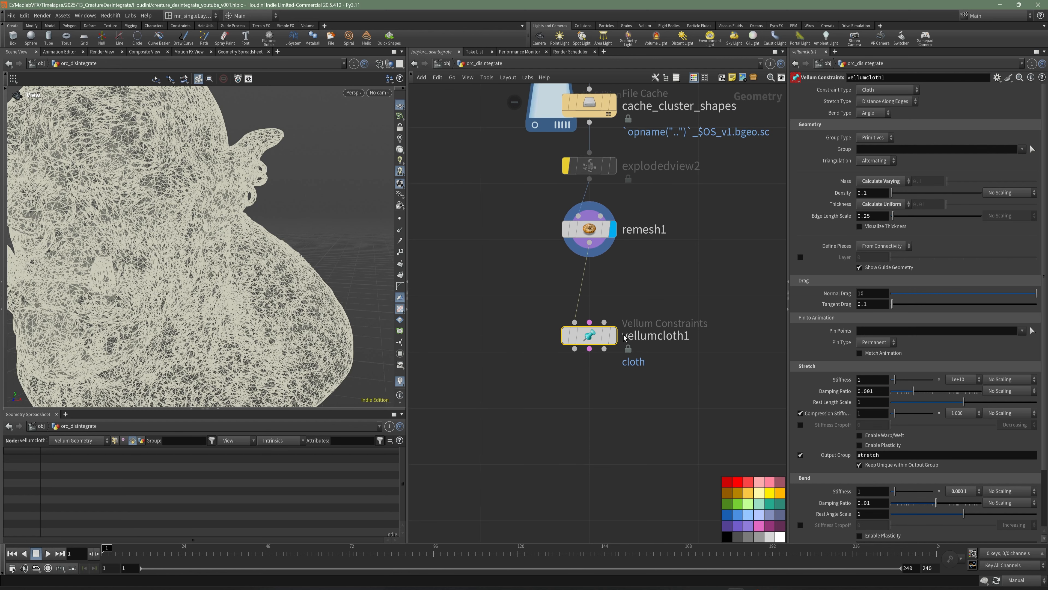
left_click(613, 333)
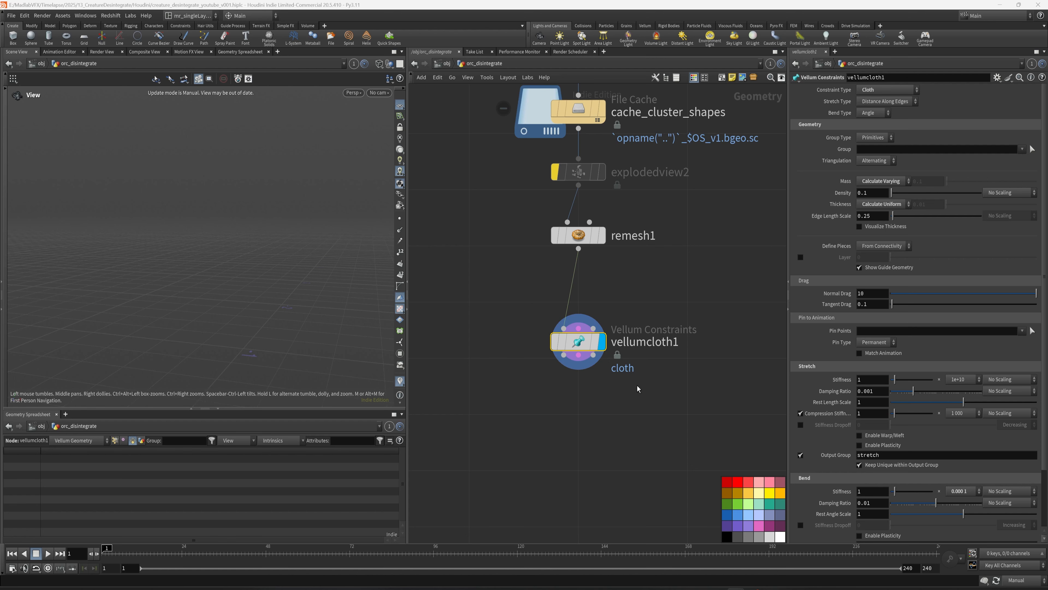
Save the scene, add a Vellum Solver below vellumcloth1, connect all three cloth outputs to it, and display the solver
middle_click_drag(603, 411, 604, 382)
key("ctrl+s")
key("Tab")
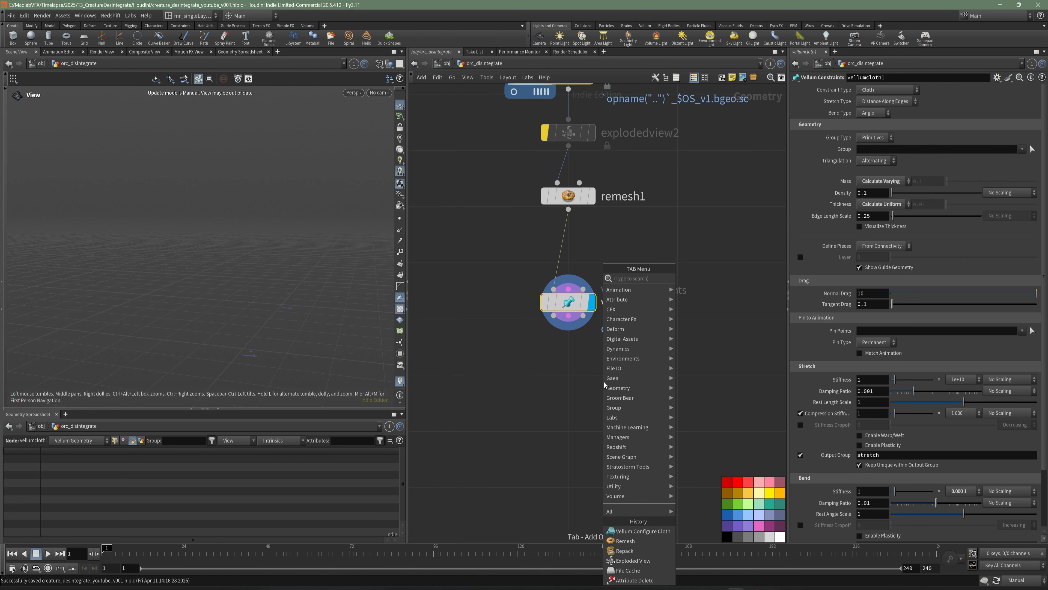
type("vel so")
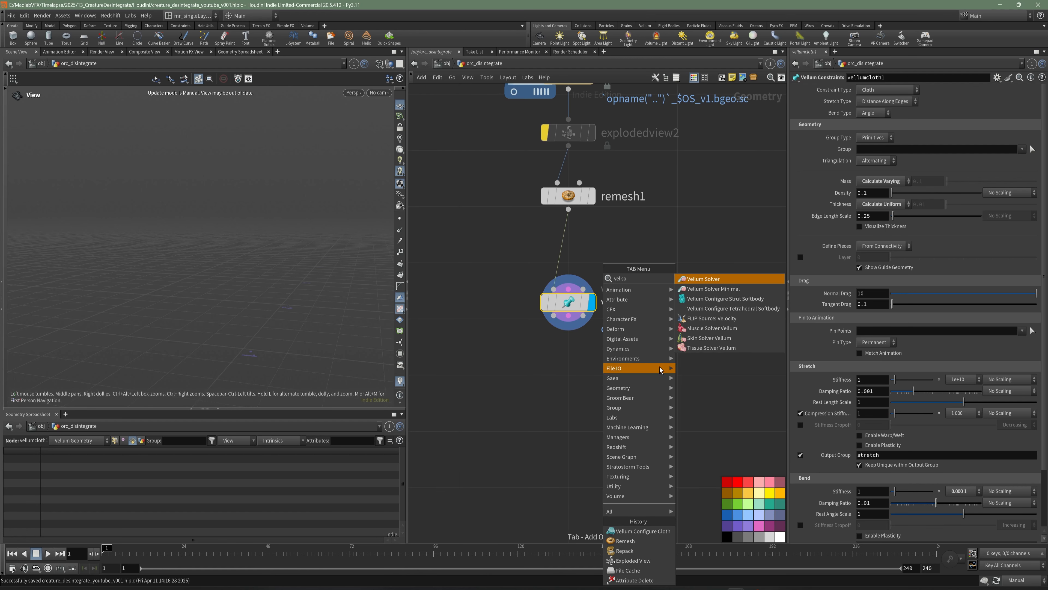
left_click(704, 279)
left_click(568, 374)
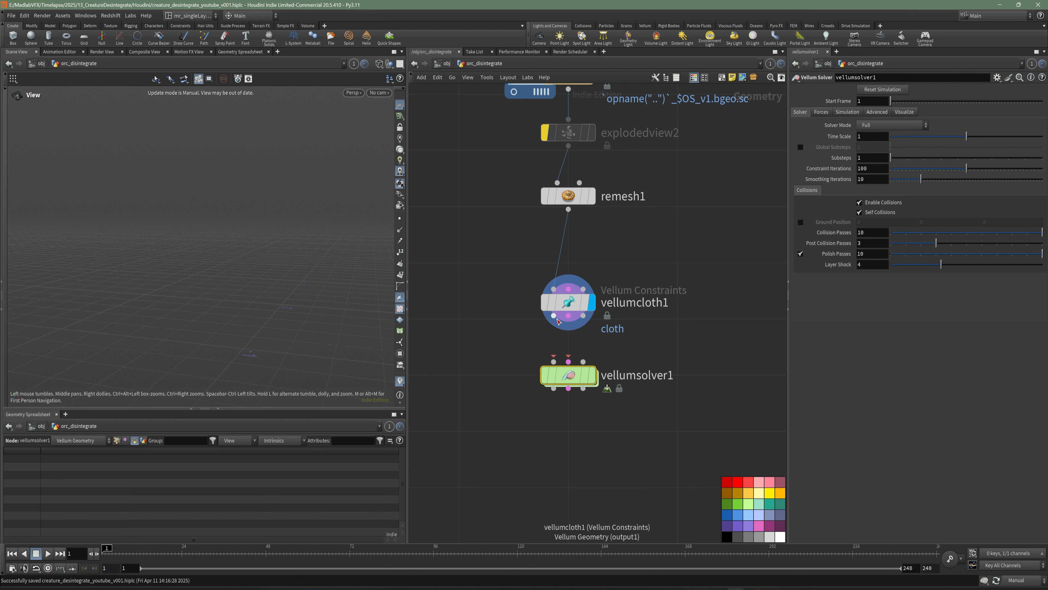
left_click_drag(556, 320, 554, 362)
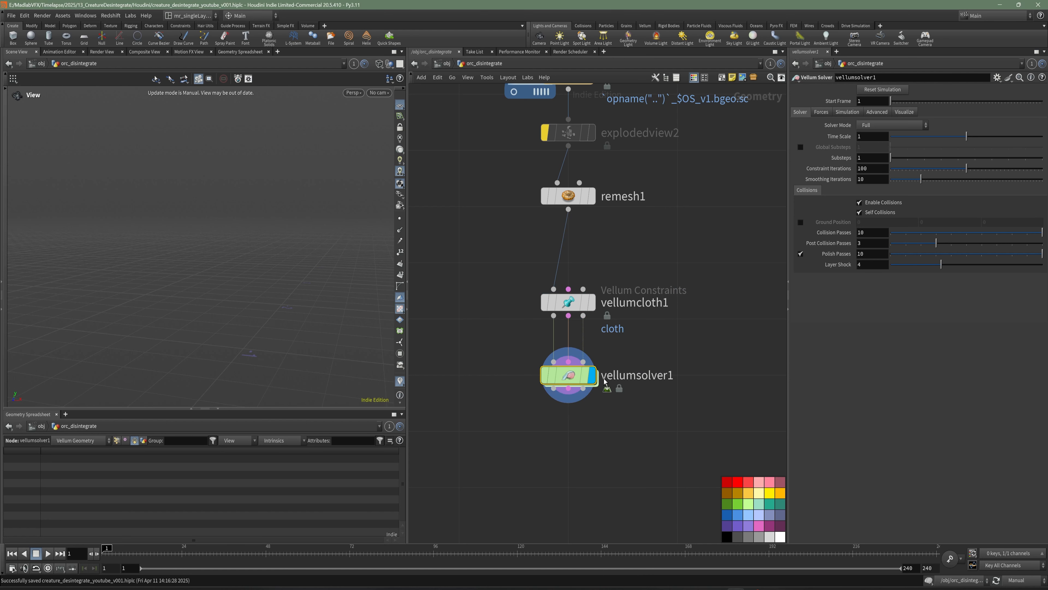
middle_click_drag(706, 375, 697, 375)
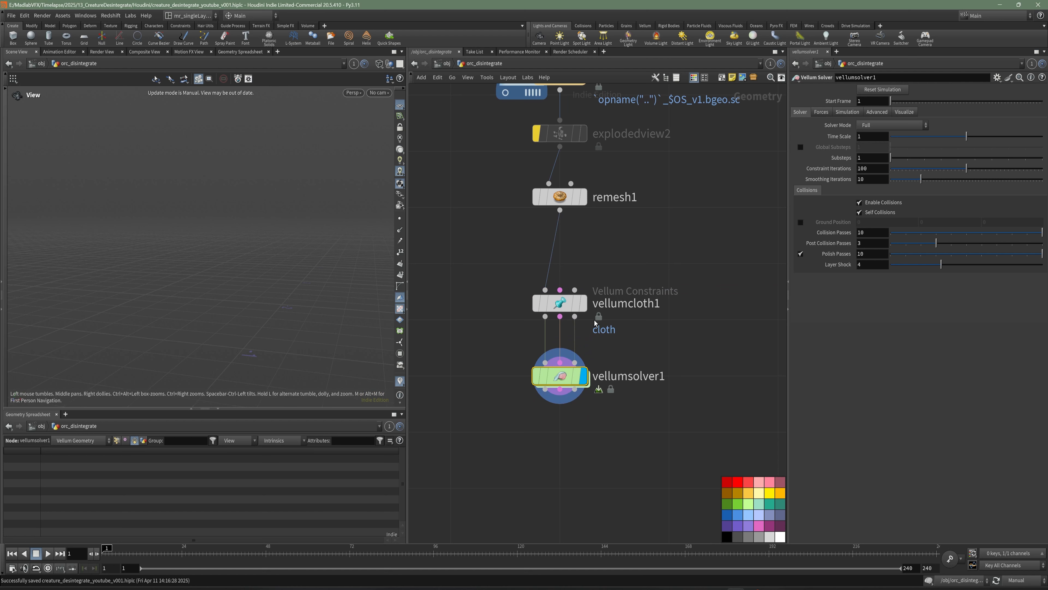
Set the Vellum solver's time scale to 0.5 and enable its ground position
double_click(858, 137)
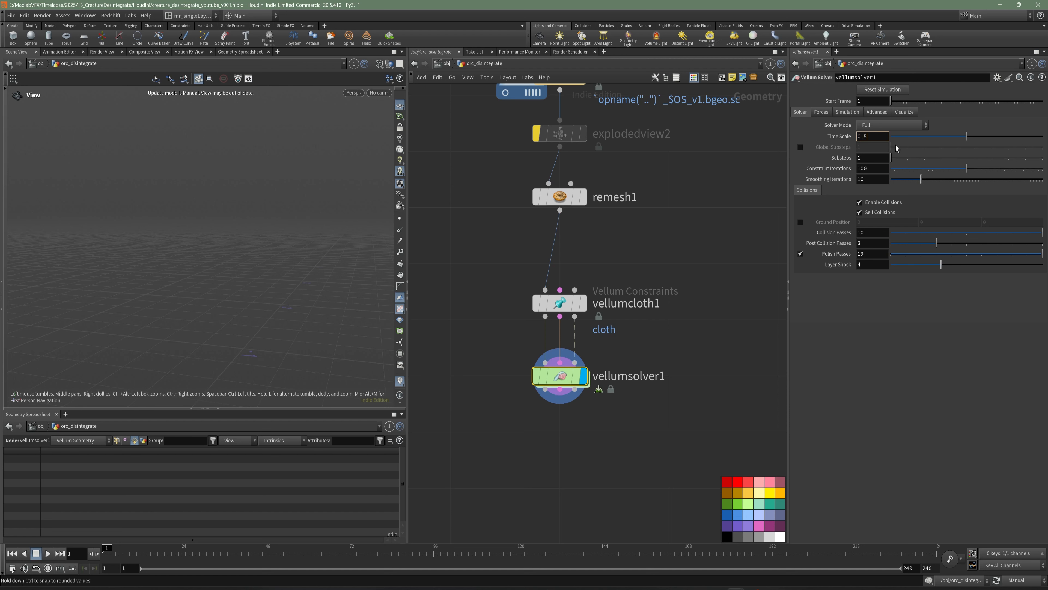
type("0.5")
key("Return")
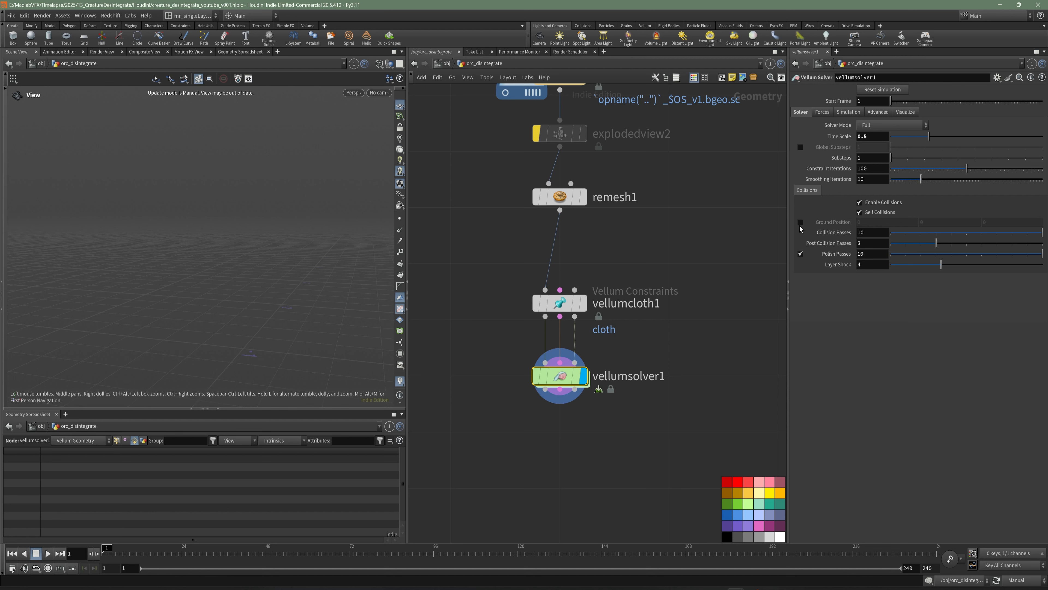
left_click(801, 222)
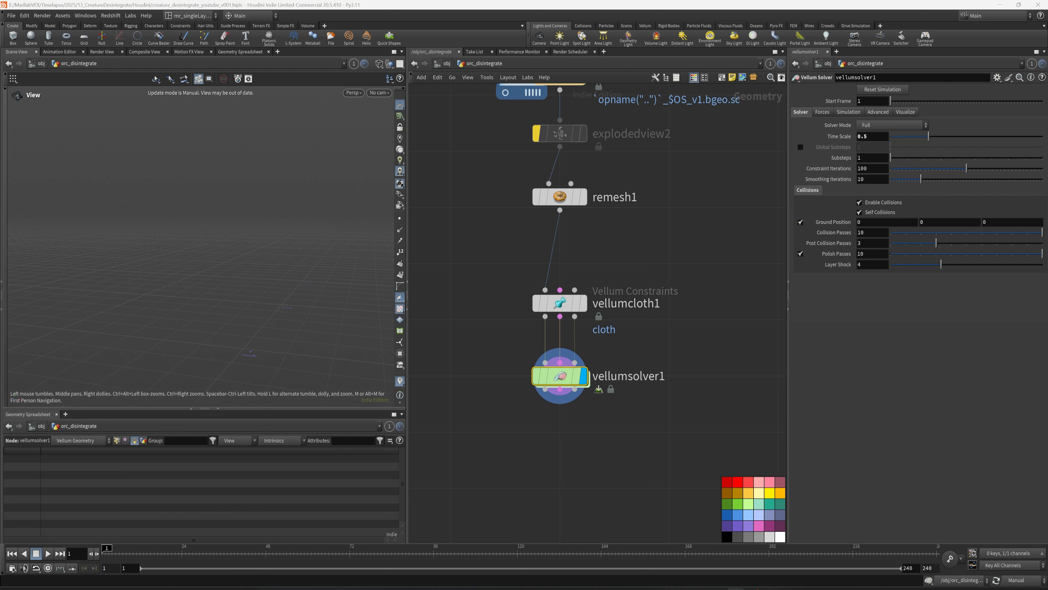
Set the Vellum solver's Y gravity to 0 and save the scene
left_click(820, 113)
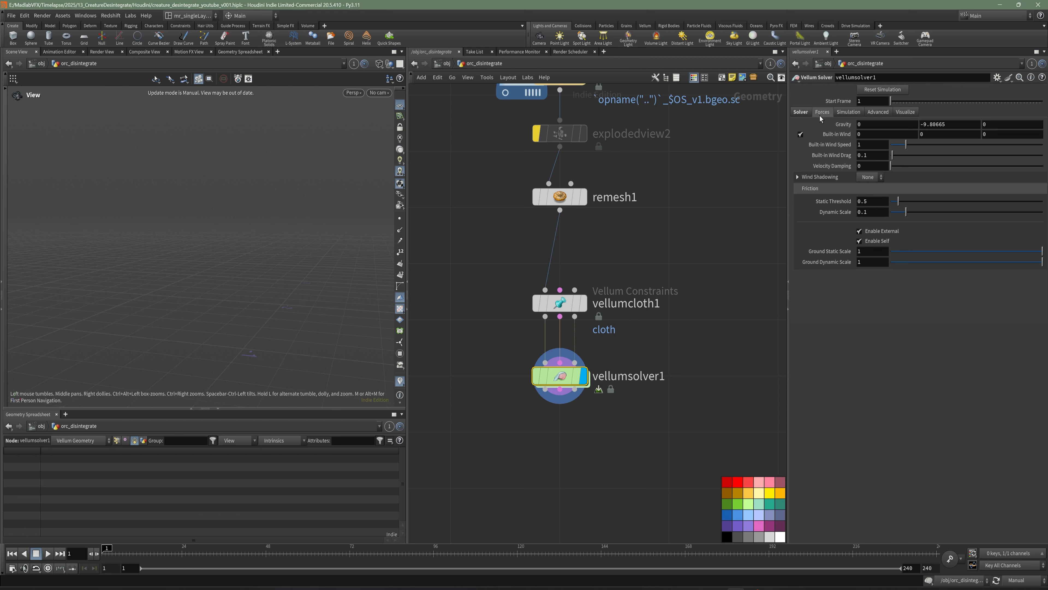
double_click(959, 124)
type("0")
key("Return")
scroll(702, 278, "down", 4)
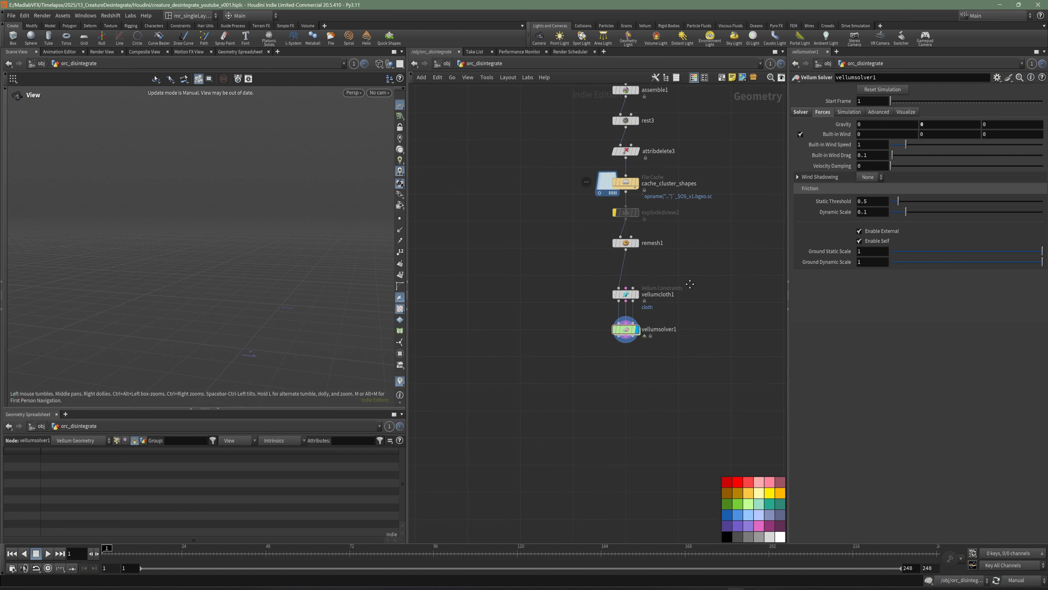
key("ctrl+s")
Add a File Cache node below vellumsolver1, connect it to the solver's first output, and display it
middle_click_drag(645, 409, 639, 412)
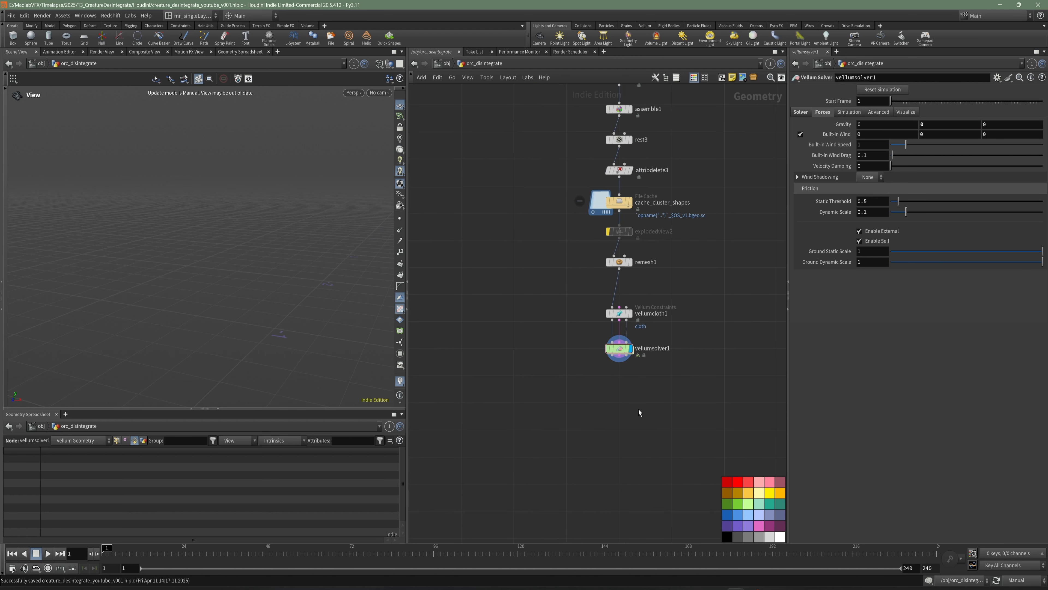
scroll(636, 393, "up", 5)
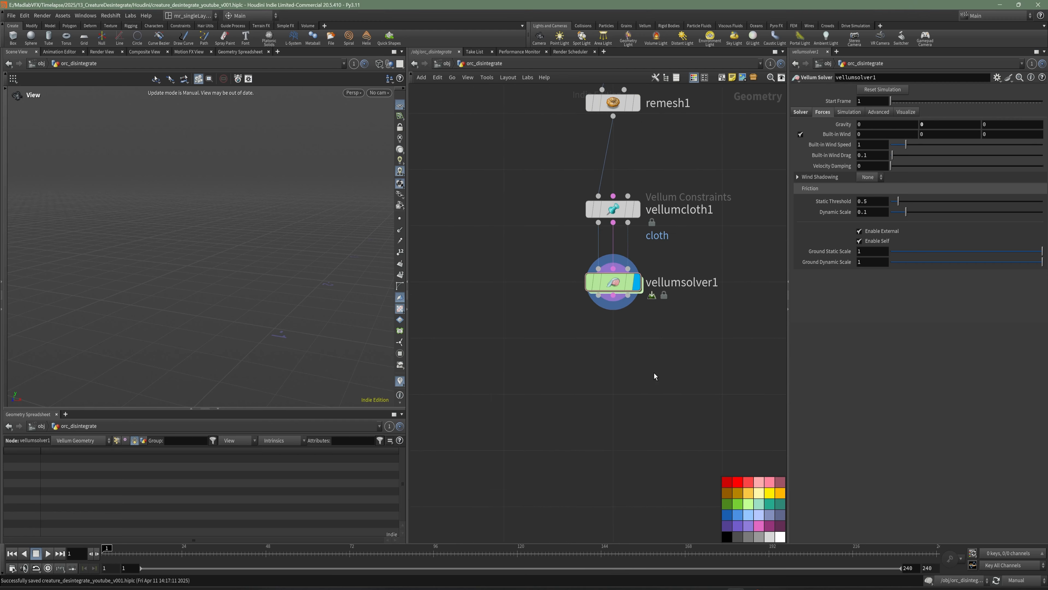
key("Tab")
type("file")
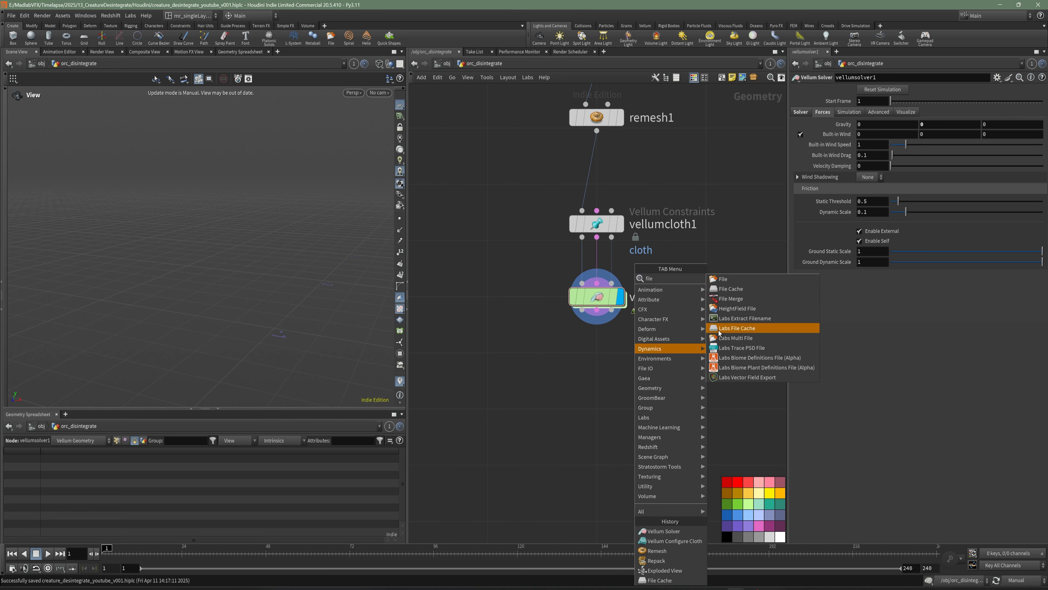
left_click(733, 289)
left_click(596, 411)
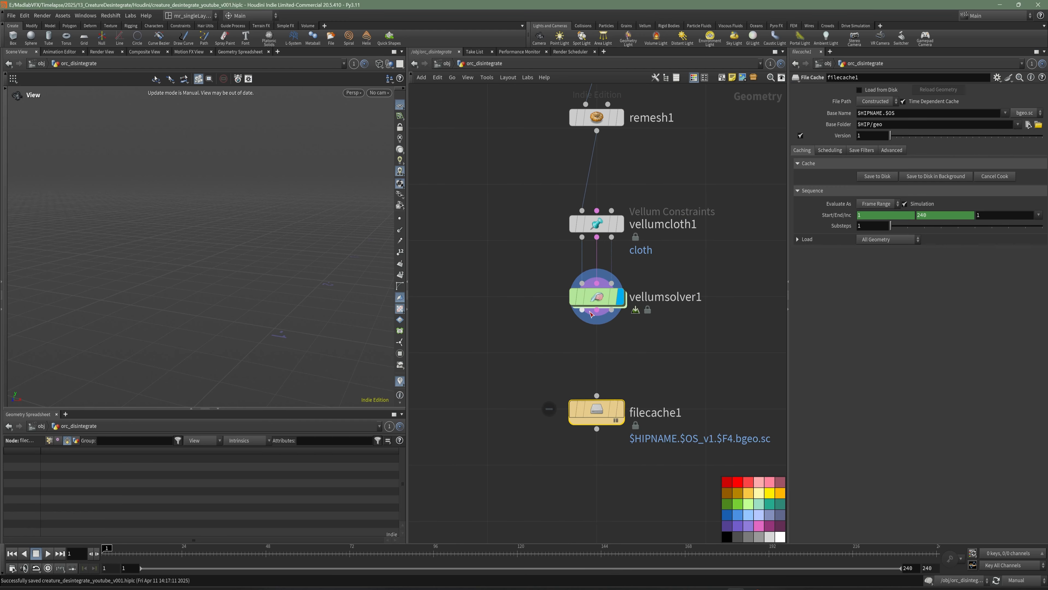
left_click(582, 309)
left_click(613, 407)
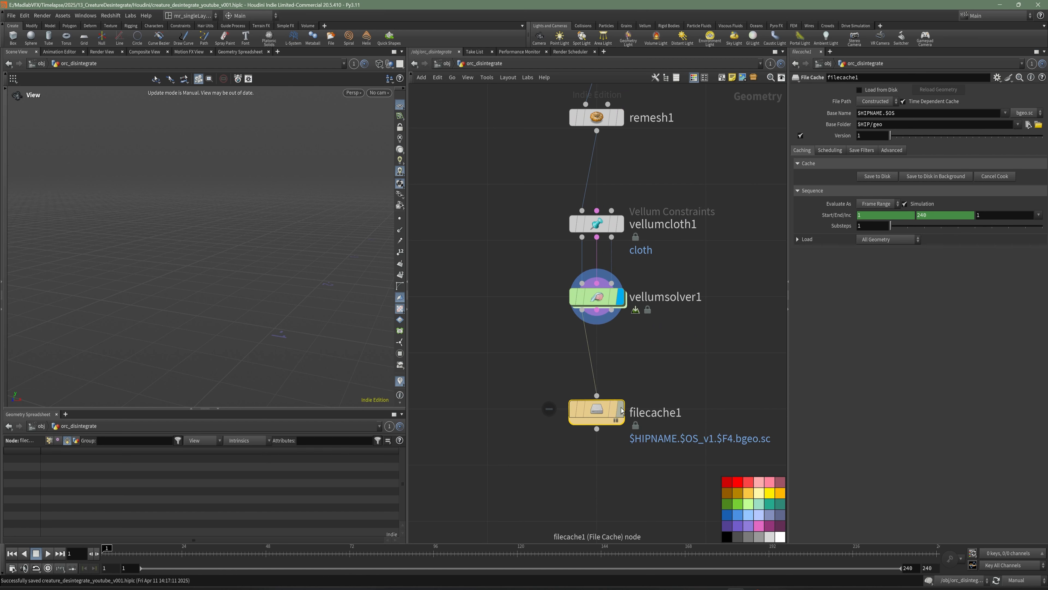
left_click(619, 408)
middle_click_drag(686, 375, 659, 373)
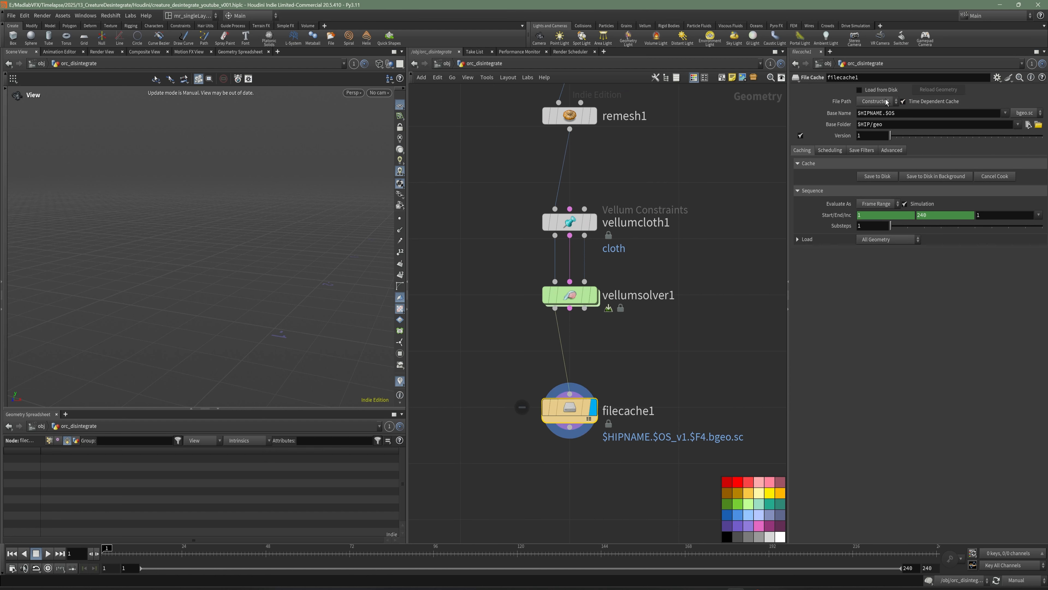
Rename the new file cache node as cache_pelling_01
middle_click_drag(638, 375, 594, 356)
left_click(601, 391)
left_click_drag(641, 390, 503, 390)
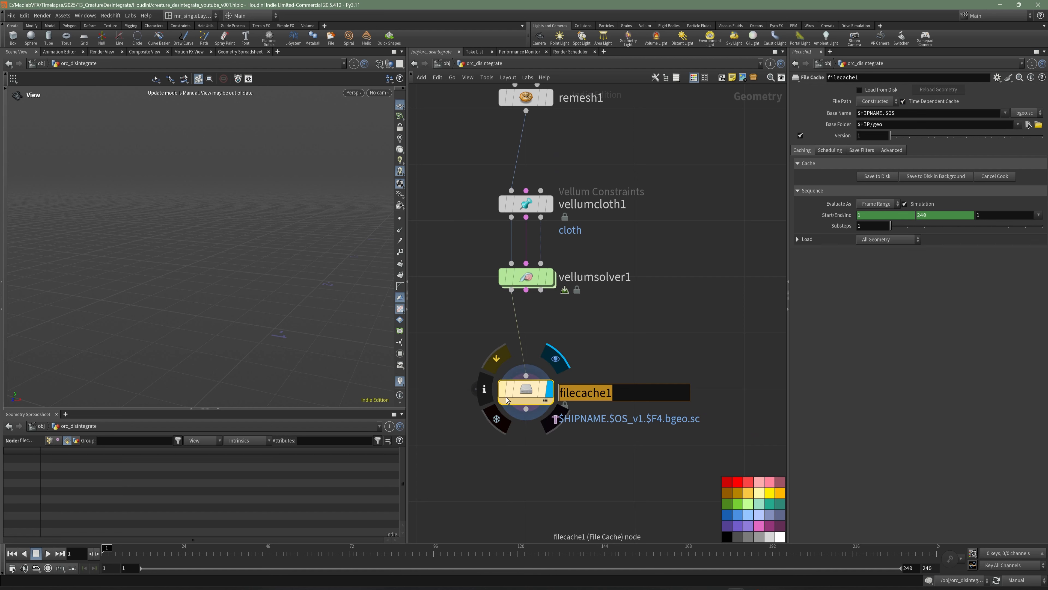
type("cahc")
key("BackSpace")
key("BackSpace")
type("che")
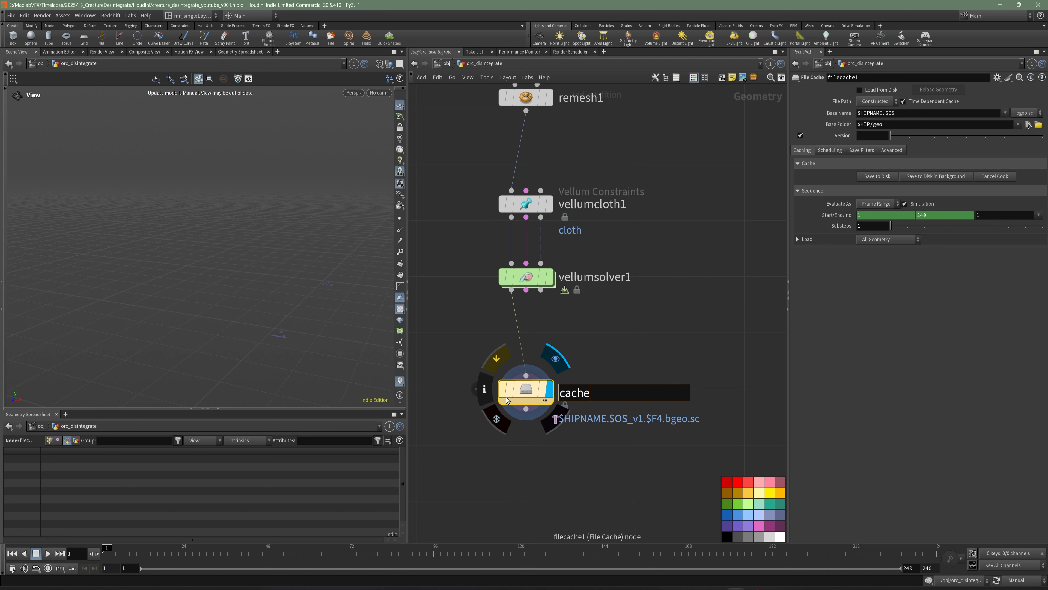
type("_pelling_01")
key("Return")
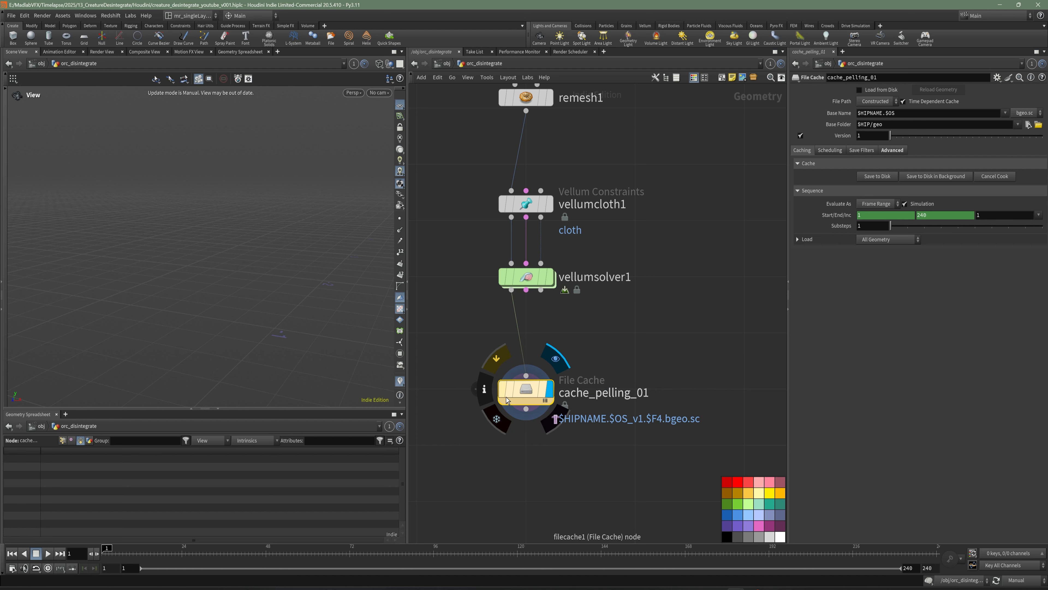
Set the cache's base name to Parent + Node Name, disable Harden Base Name on Save, enable Initialize Simulation OPs, and save the scene
left_click(1006, 114)
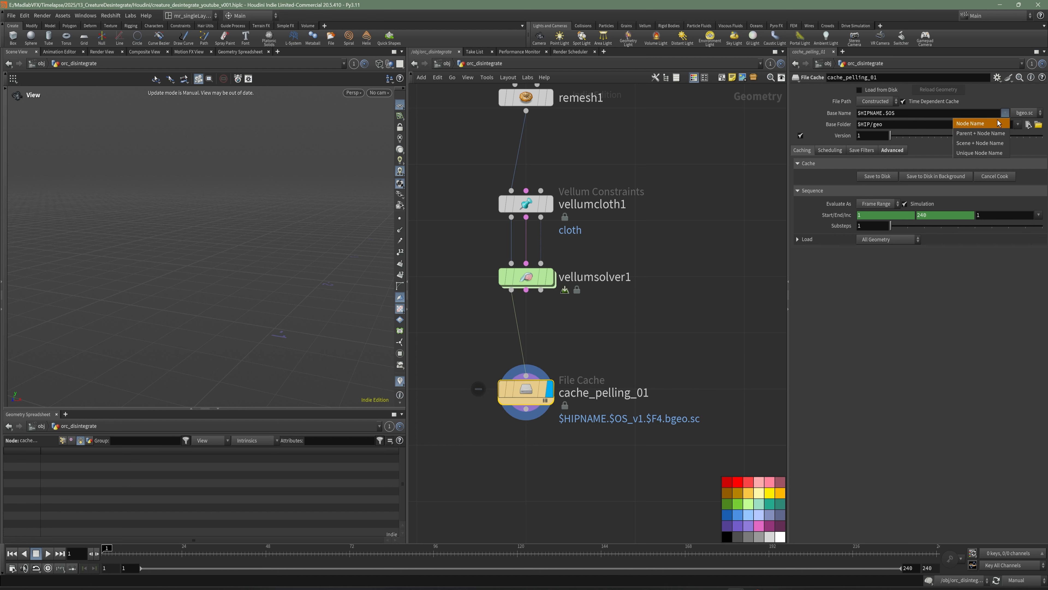
left_click(975, 134)
left_click(893, 151)
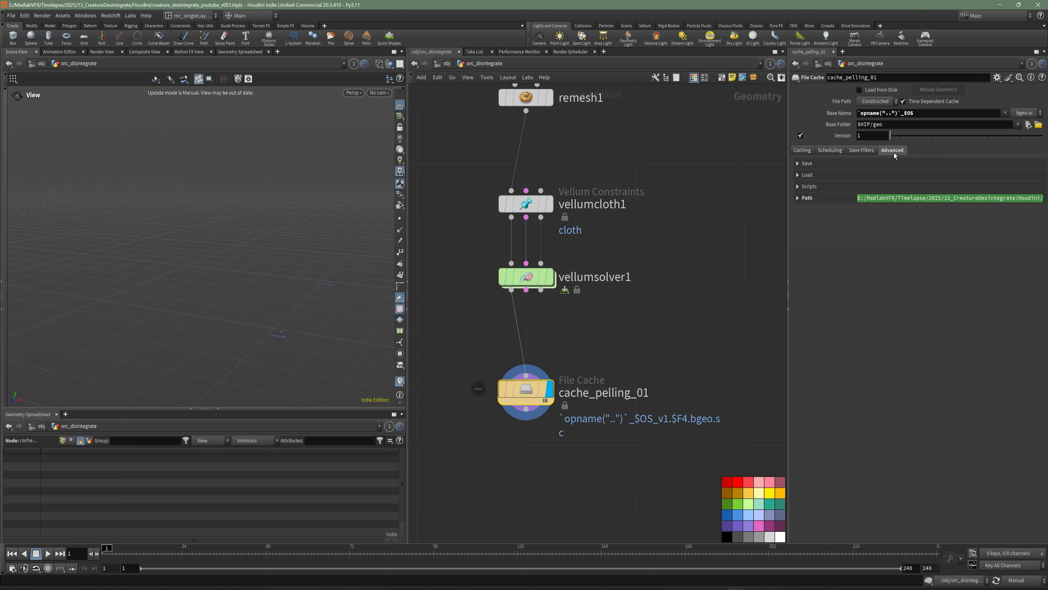
left_click(798, 164)
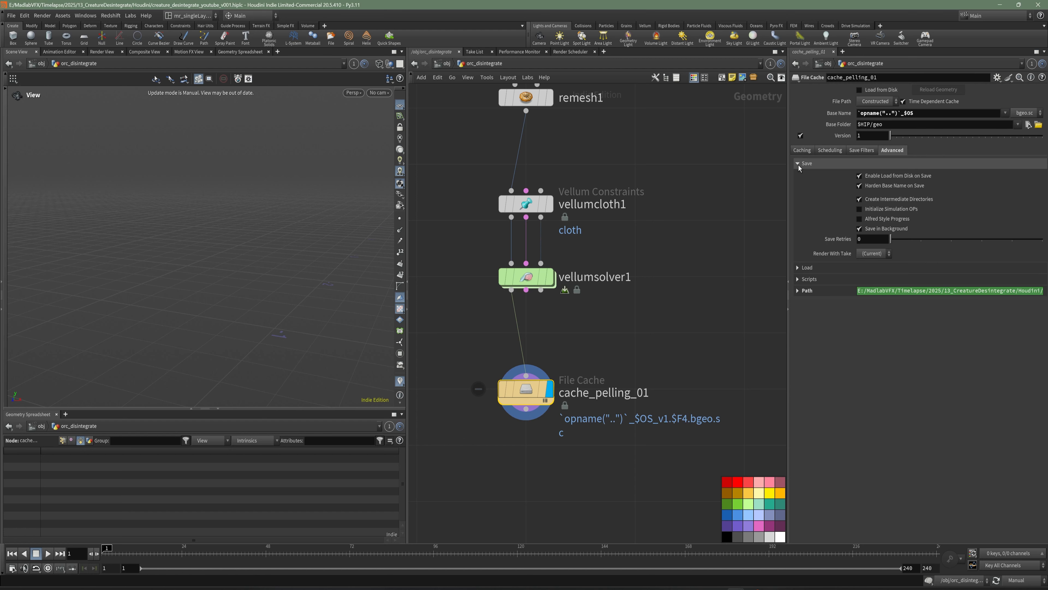
left_click(889, 187)
key("ctrl+s")
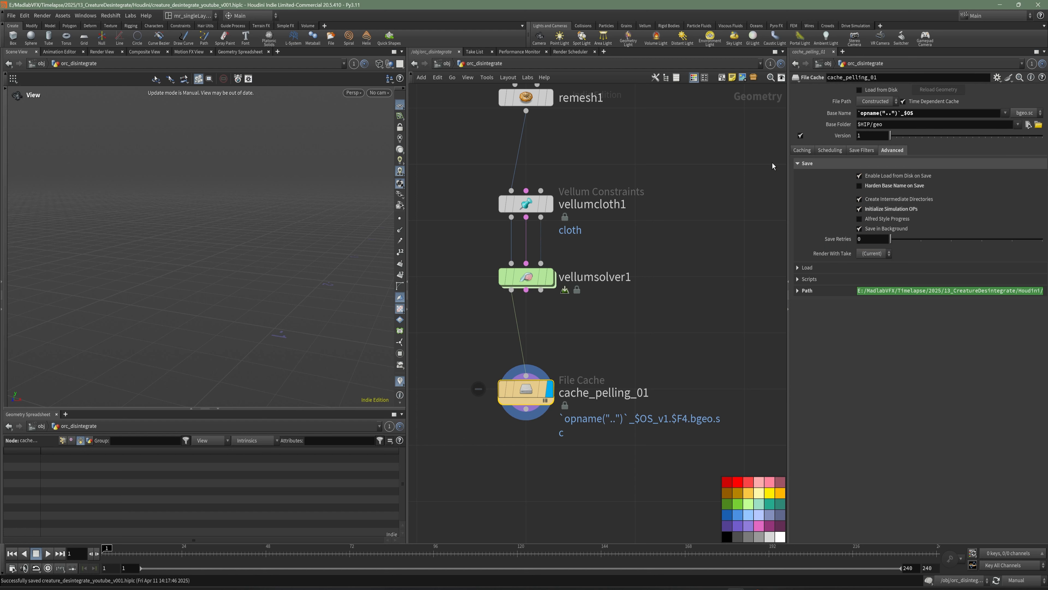
Save the cache_pelling_01 simulation to disk for frames 1 to 240
left_click(802, 149)
left_click_drag(178, 275, 148, 289)
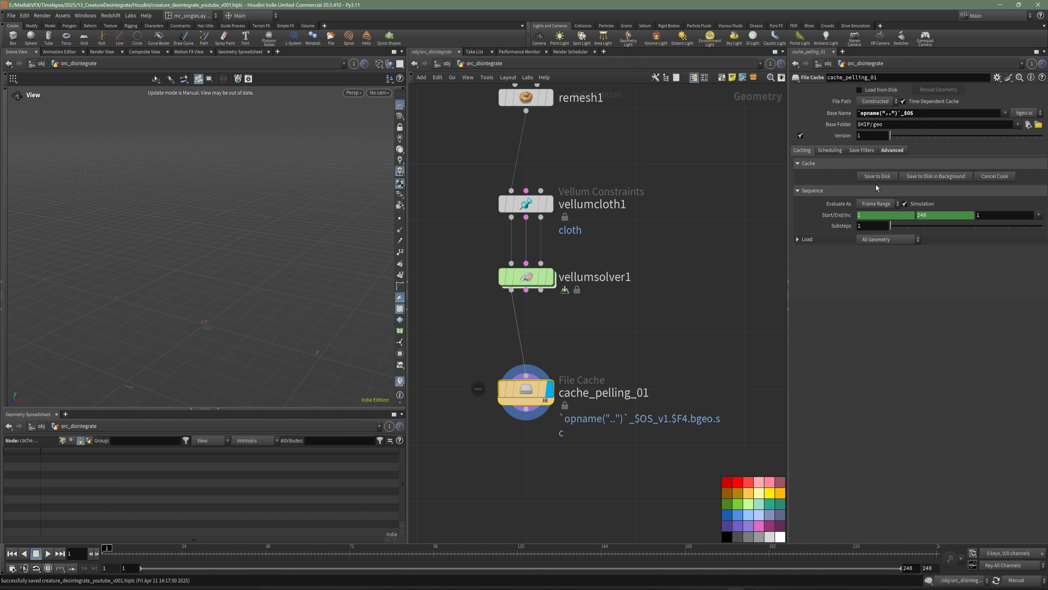
left_click(877, 177)
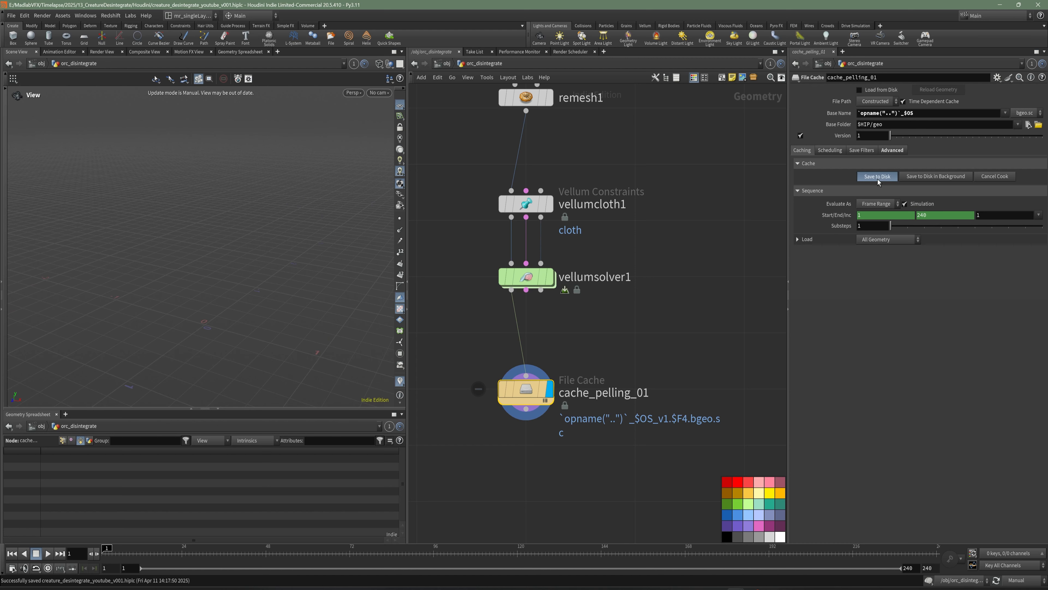
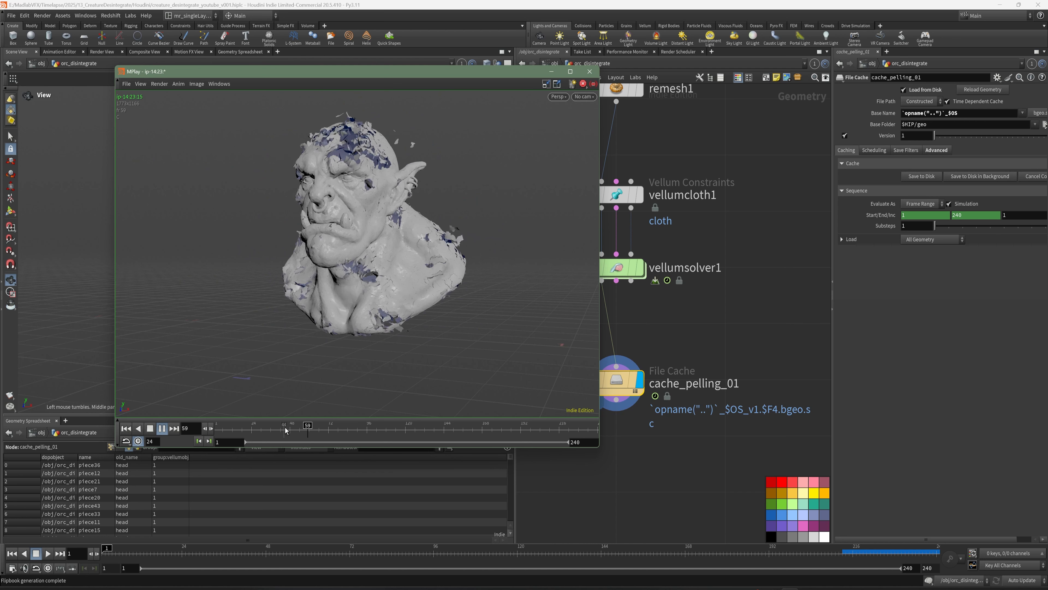
Rewind the flipbook to frame 1, play back the peeling simulation, and minimize the MPlay window
left_click_drag(286, 430, 217, 432)
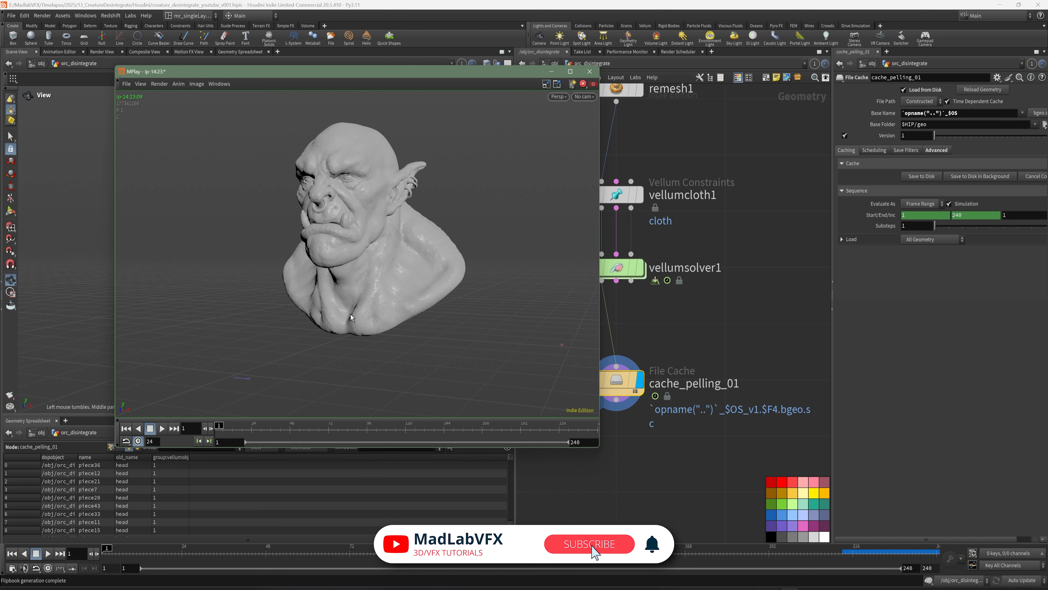
left_click(163, 429)
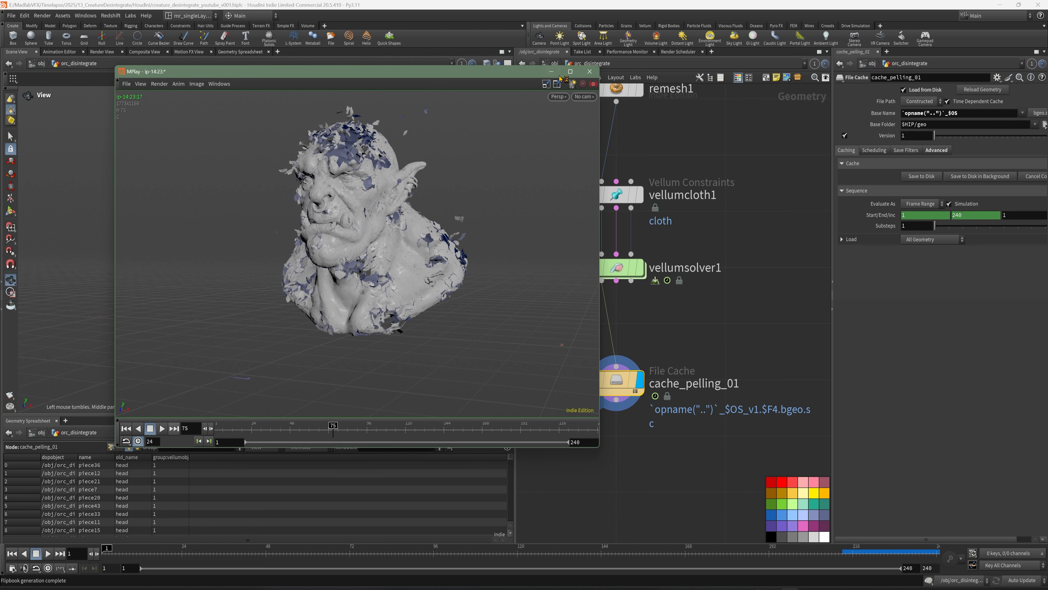
left_click(552, 72)
Move remesh1 and the nodes beneath it down, and add a Clip node beside the wire below explodedview2
scroll(702, 455, "down", 5)
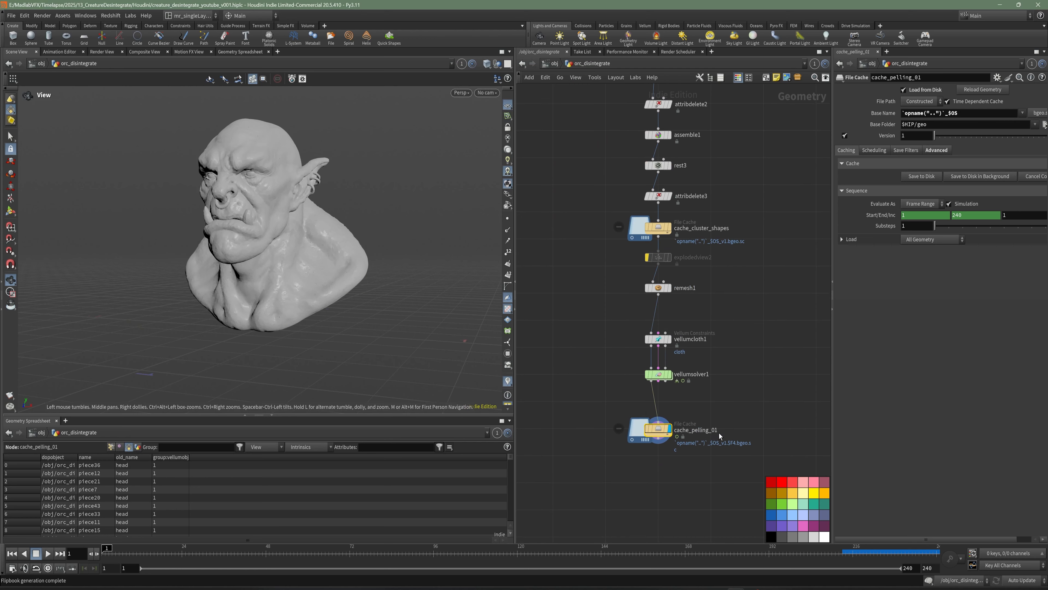
left_click_drag(727, 438, 598, 297)
scroll(697, 339, "up", 2)
middle_click_drag(708, 308, 708, 292)
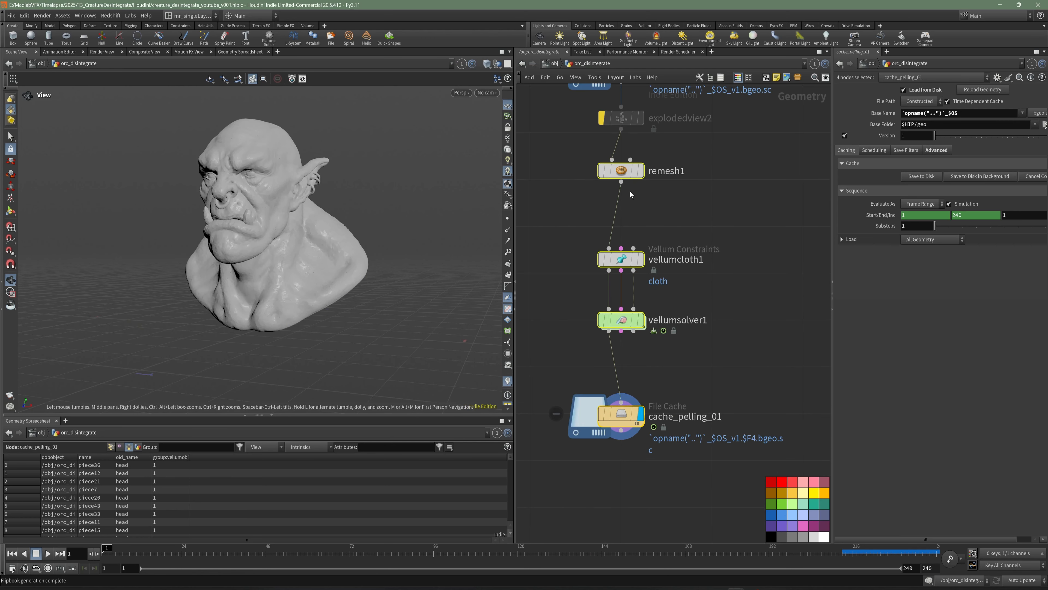
left_click_drag(625, 173, 625, 295)
key("Return")
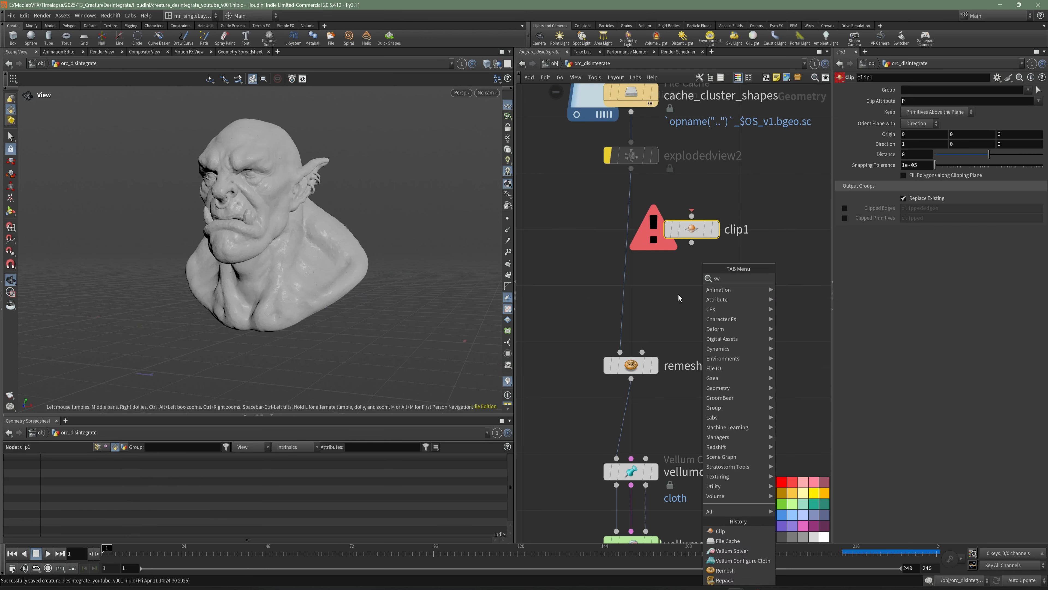
key("Escape")
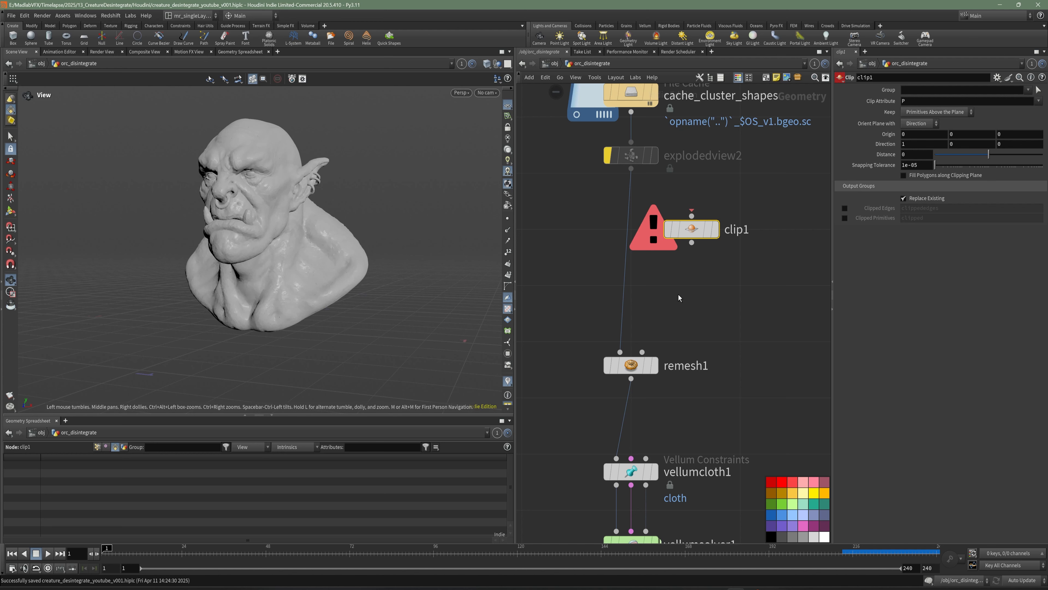
left_click_drag(692, 230, 702, 230)
middle_click_drag(697, 310, 698, 314)
Insert a Switch node on the connection between explodedview2 and remesh1
key("Tab")
type("sw")
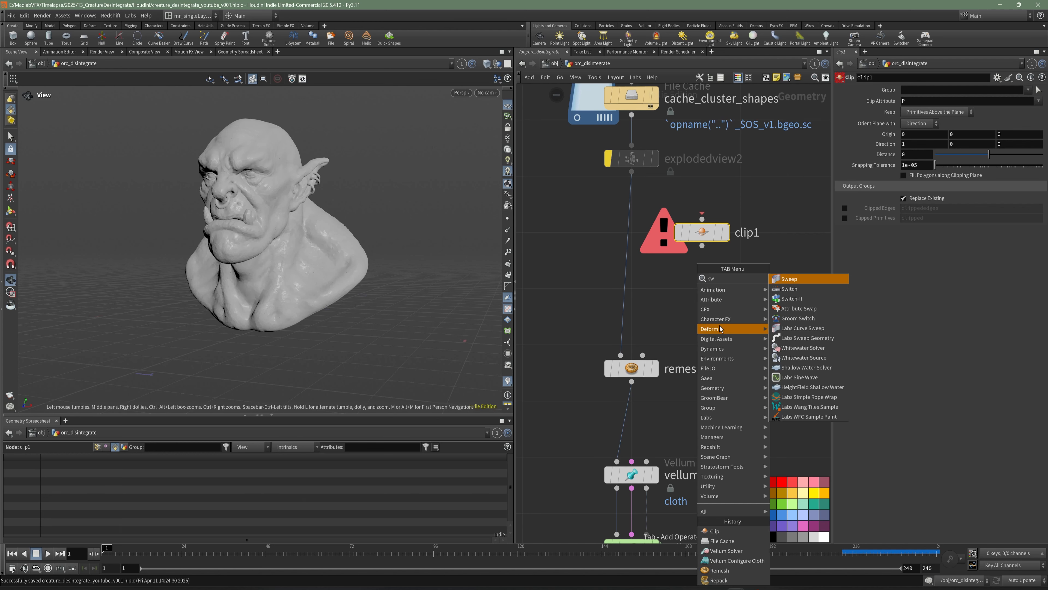
left_click(789, 289)
left_click(622, 306)
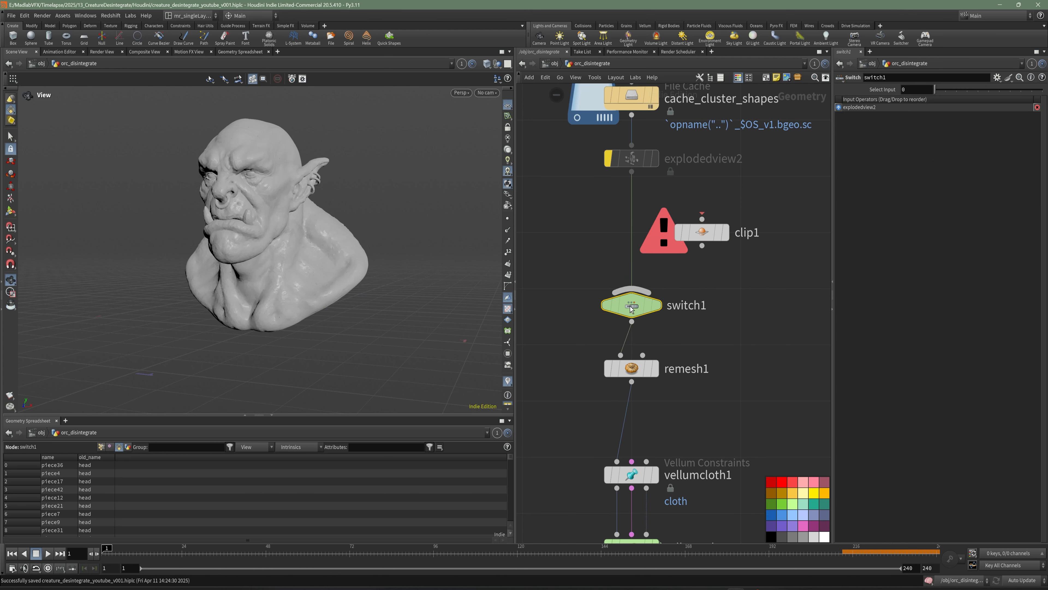
Rename the Switch node above remesh1 as switch_preview
double_click(705, 306)
key("BackSpace")
type("_p")
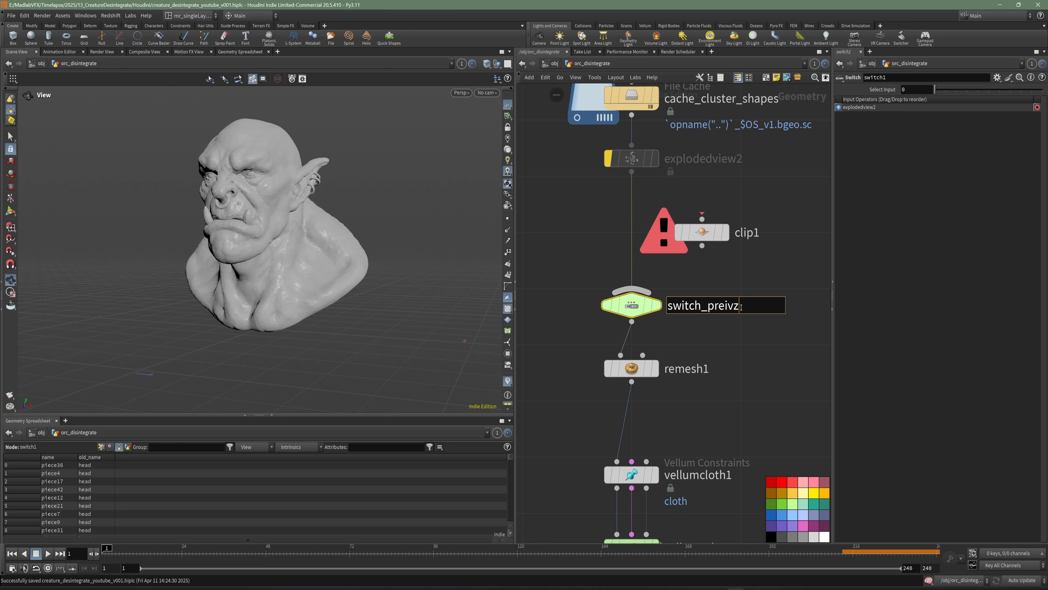
type("review")
key("Return")
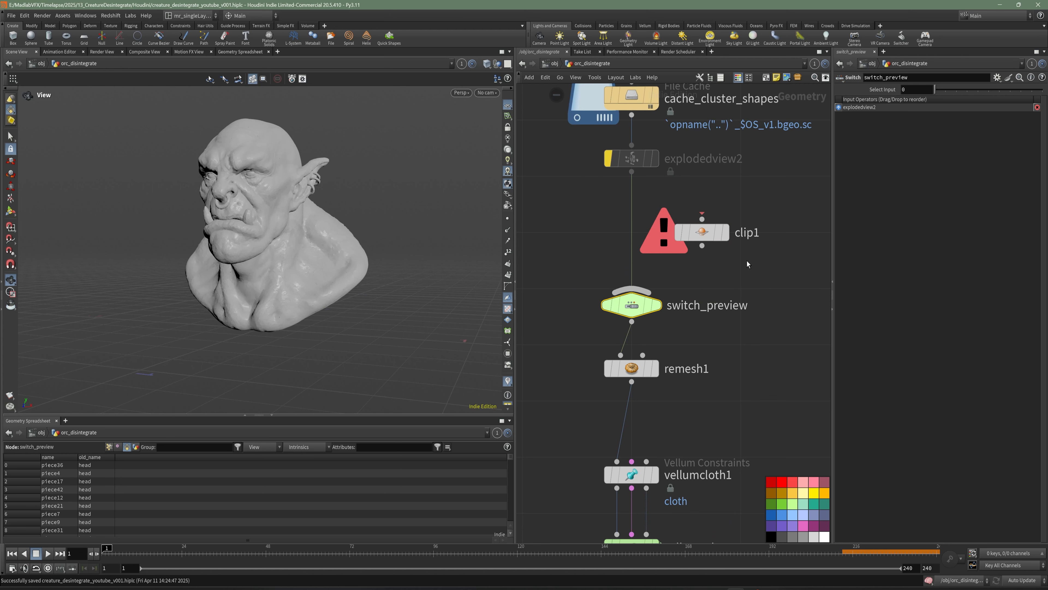
Wire explodedview2's output into clip1 and display clip1's result
left_click_drag(702, 232, 706, 218)
left_click_drag(632, 173, 700, 202)
left_click(729, 218)
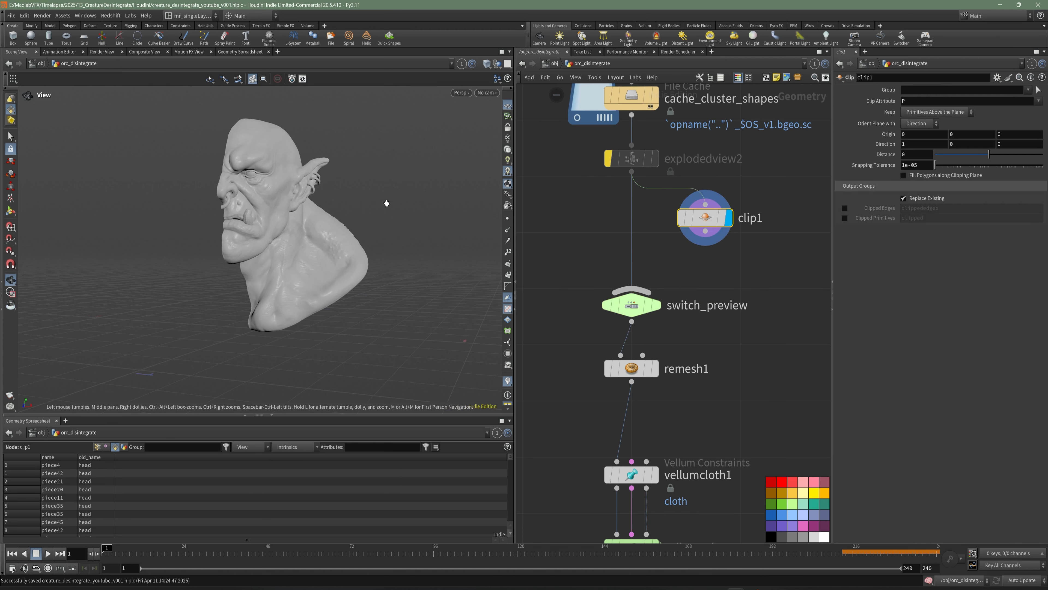
left_click_drag(281, 207, 232, 220)
right_click_drag(232, 220, 289, 229)
left_click_drag(289, 229, 388, 249)
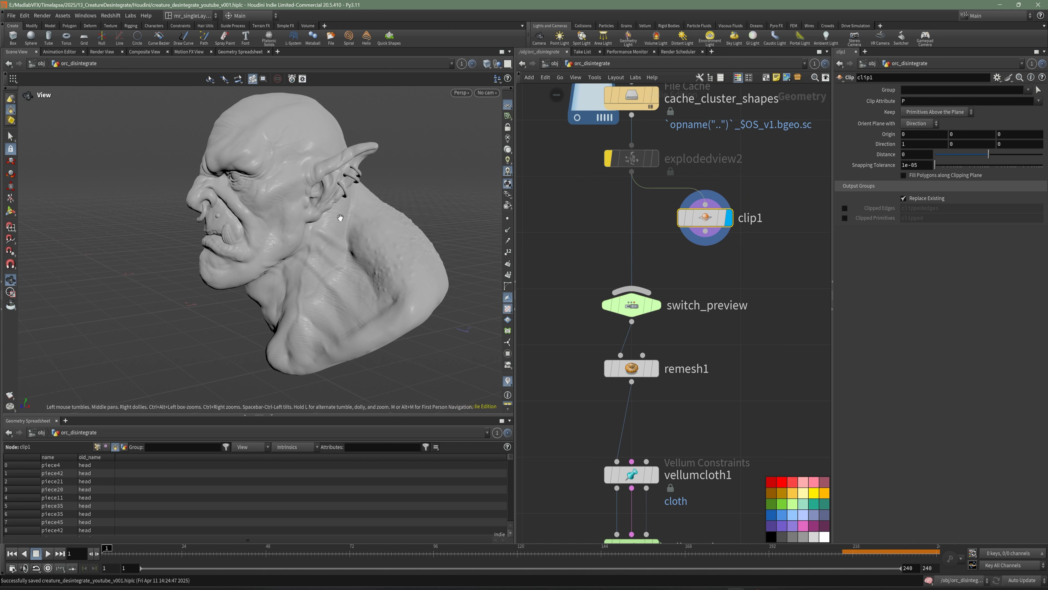
left_click_drag(323, 233, 355, 237)
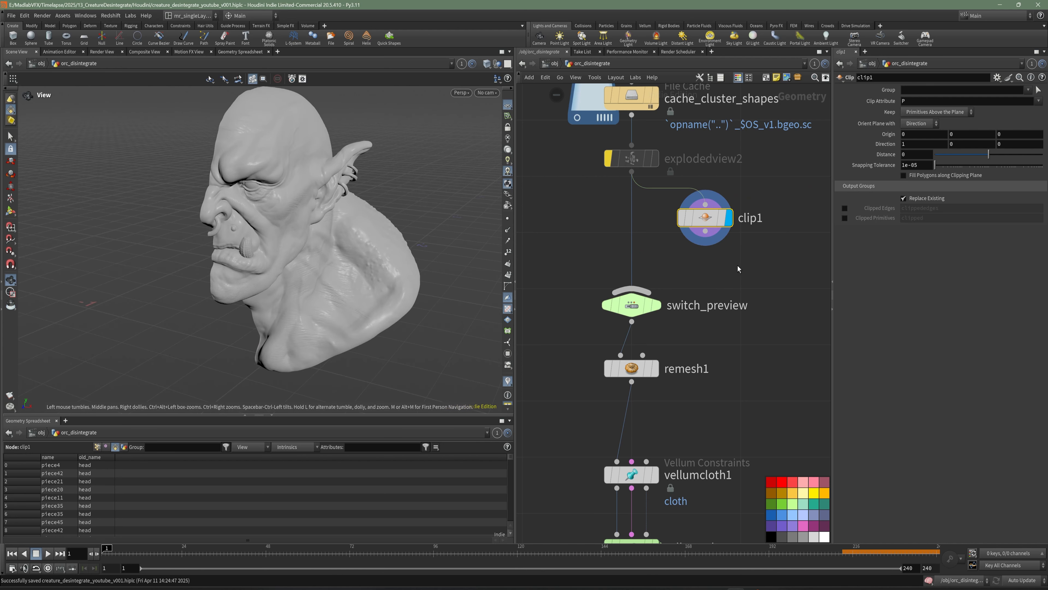
Duplicate clip1 directly beneath it in the chain, display the copy, and set its clipping direction to 0, 0, 1
scroll(749, 265, "down", 3)
scroll(719, 241, "up", 3)
left_click_drag(724, 231, 724, 277, "alt")
key("r")
left_click(723, 272)
type("1")
left_click_drag(911, 145, 890, 148)
key("Tab")
key("Tab")
type("1")
key("Tab")
type("0")
key("Return")
left_click(695, 323)
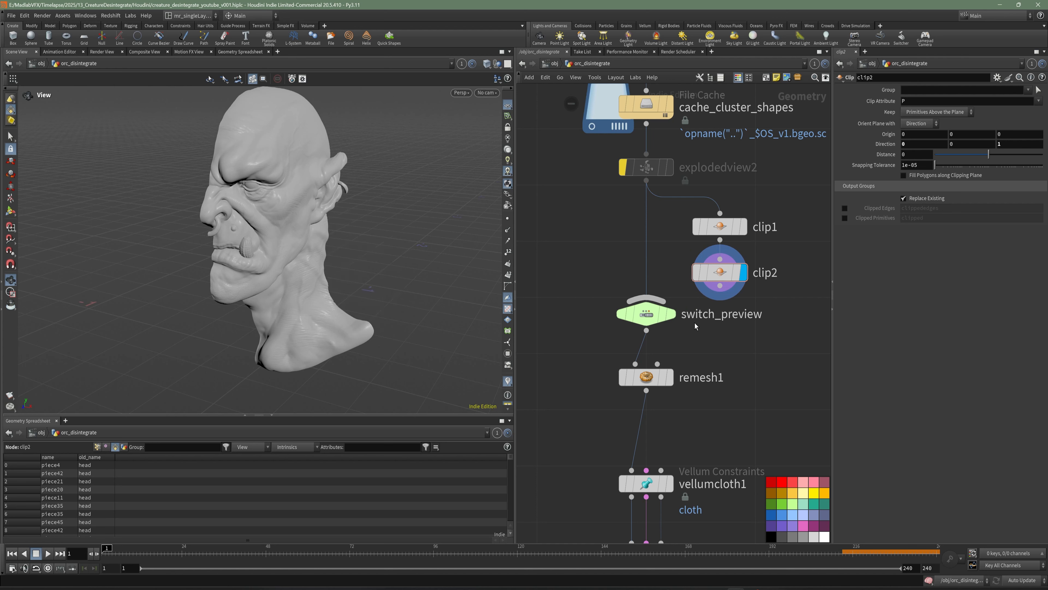
Enlarge the viewport slightly and examine the double-clipped head from several angles
mouse_move(347, 281)
left_mouse_down()
mouse_move(241, 268)
mouse_move(314, 254)
mouse_move(251, 253)
mouse_move(341, 288)
left_mouse_up()
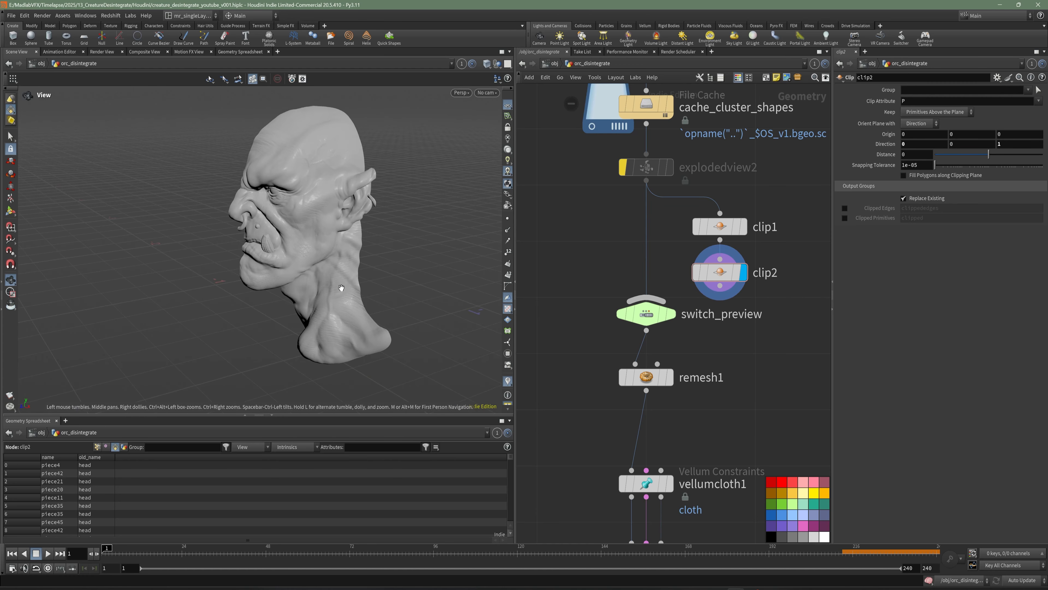
left_click_drag(336, 415, 334, 435)
left_click_drag(273, 313, 301, 334)
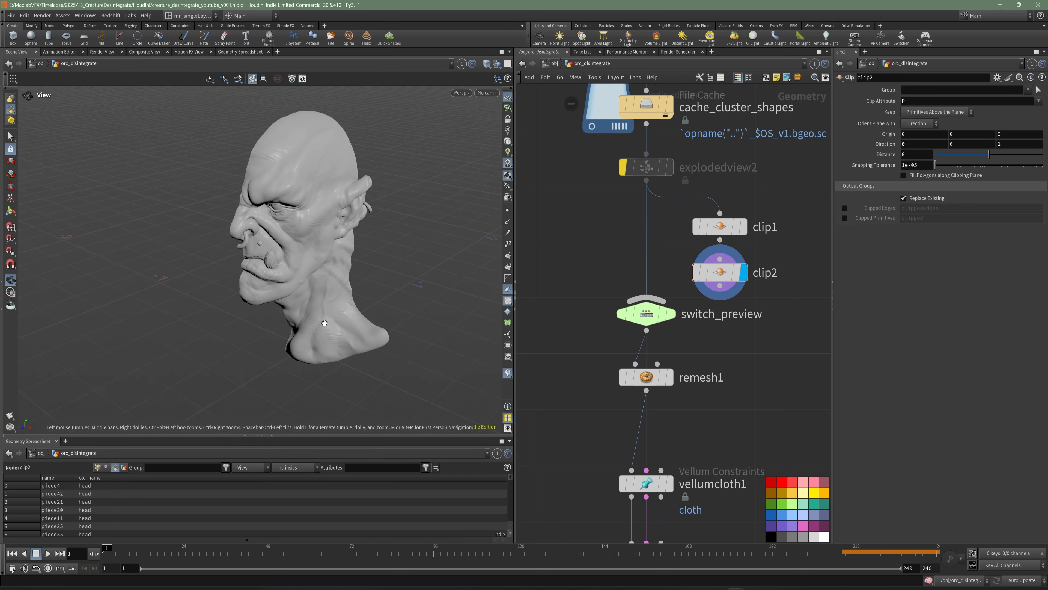
middle_click_drag(302, 335, 267, 342)
left_click_drag(297, 342, 337, 333)
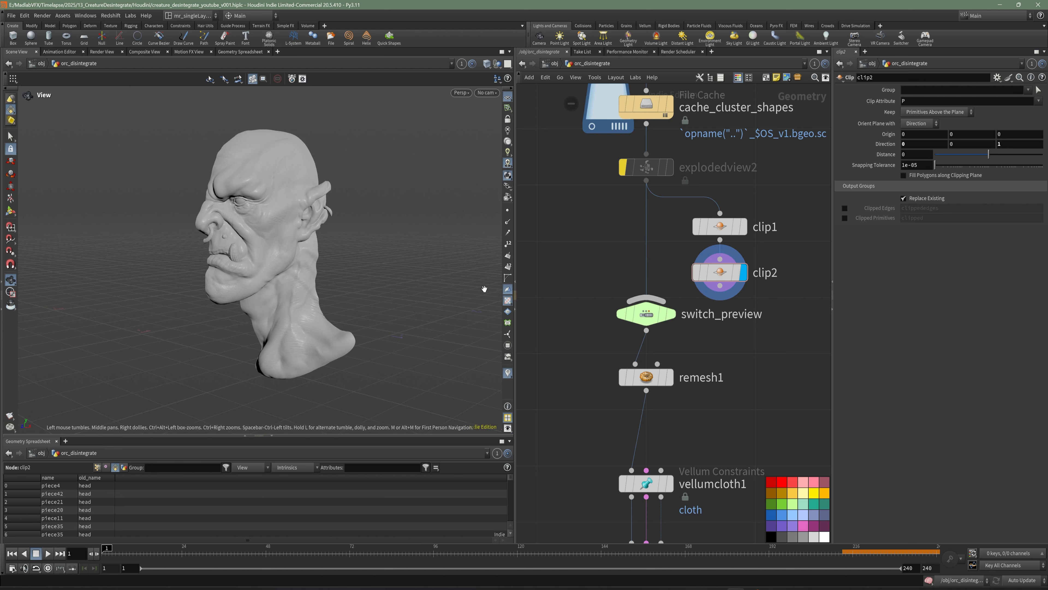
left_click_drag(316, 281, 299, 288)
right_click_drag(300, 289, 330, 293)
Wire clip2 into switch_preview as its second input, display the switch, and set Select Input to 1
left_click_drag(720, 286, 651, 302)
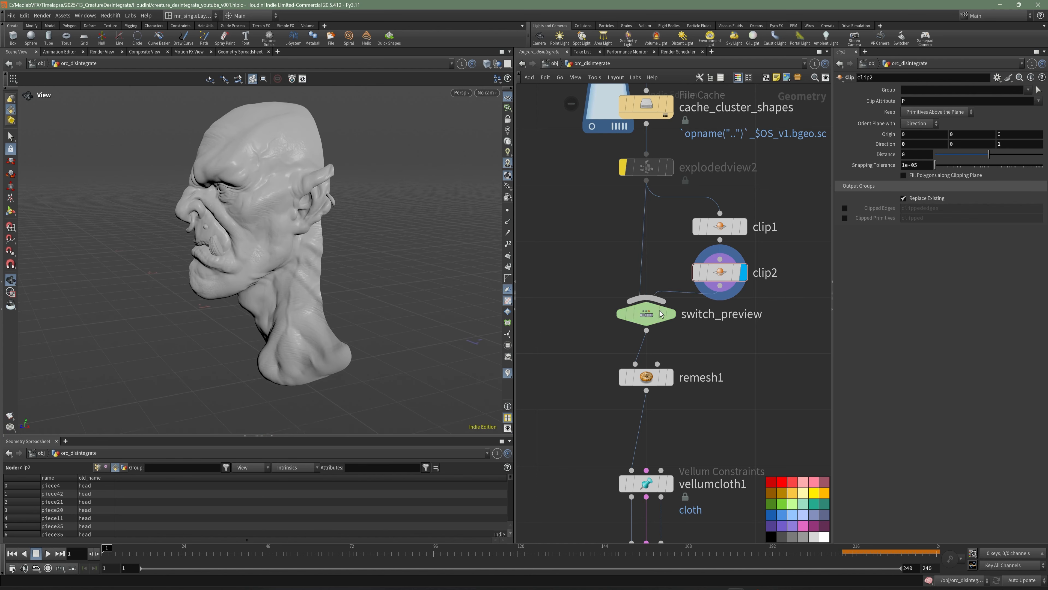
left_click(673, 318)
left_click(924, 90)
type("1")
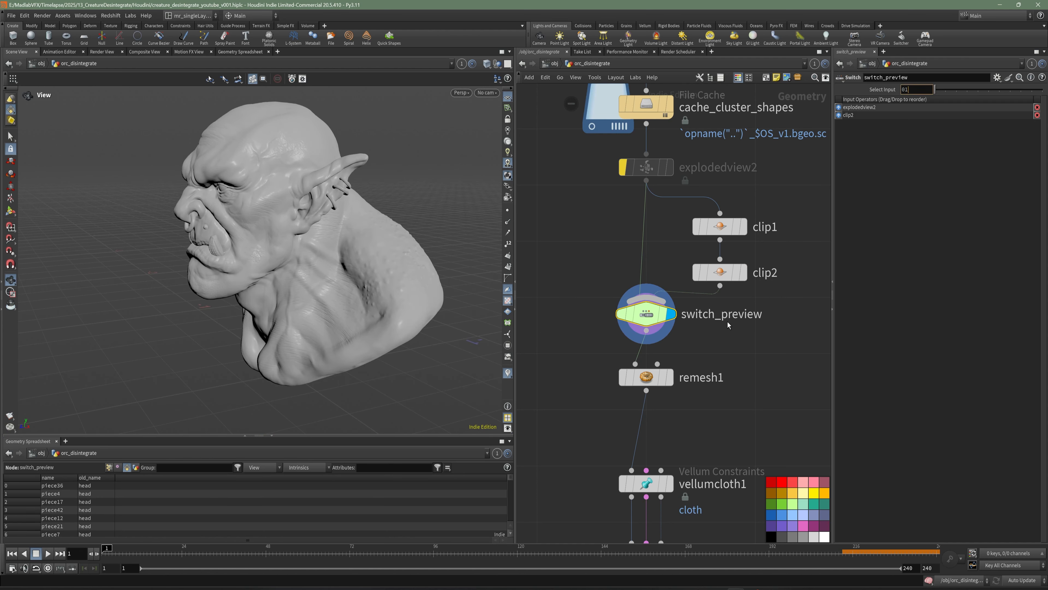
key("Return")
Save the scene and tidy the layout of the nodes from switch_preview down to cache_pelling_01
scroll(740, 377, "down", 6)
key("ctrl+s")
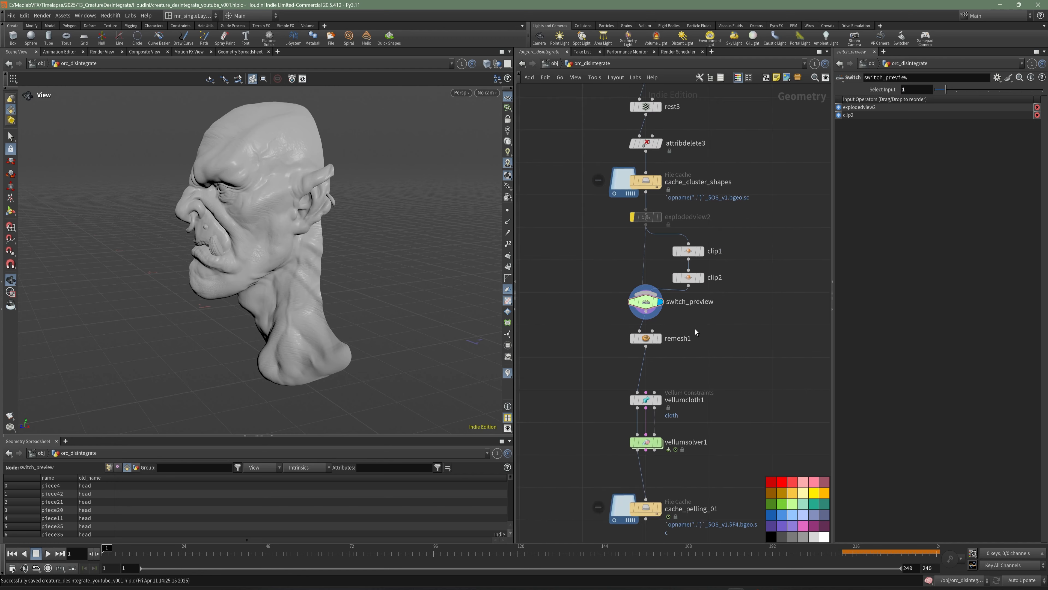
left_click_drag(728, 407, 595, 226)
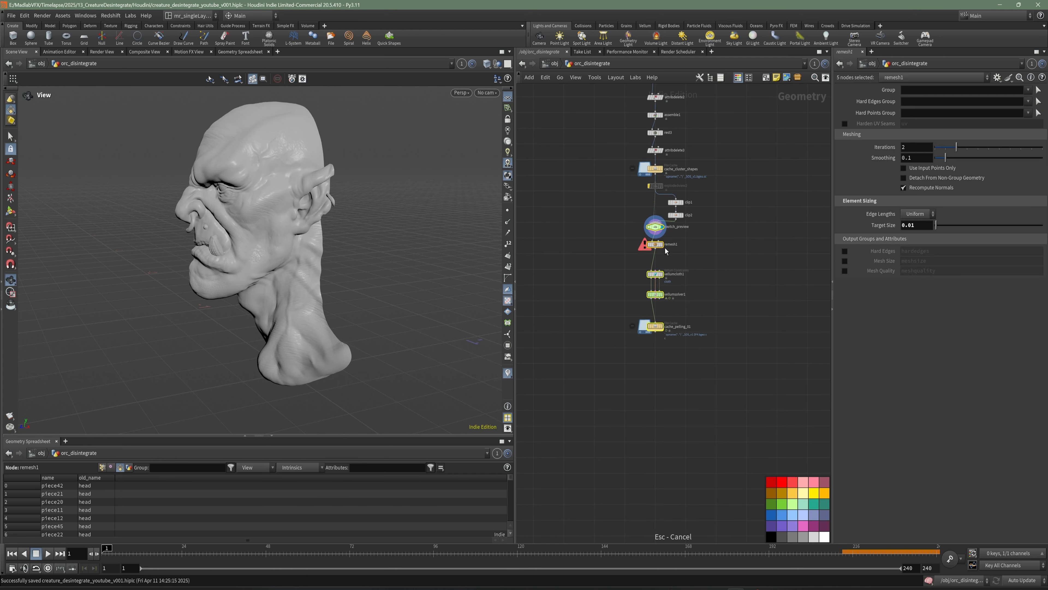
left_click_drag(681, 274, 681, 297)
scroll(701, 246, "up", 4)
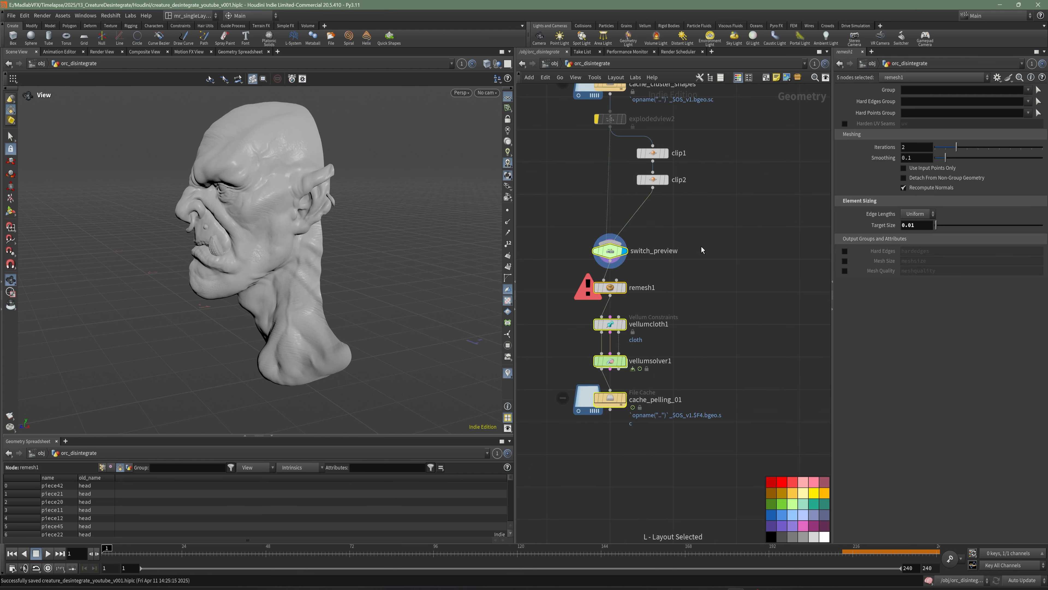
left_click(701, 246)
middle_click_drag(650, 270, 619, 209)
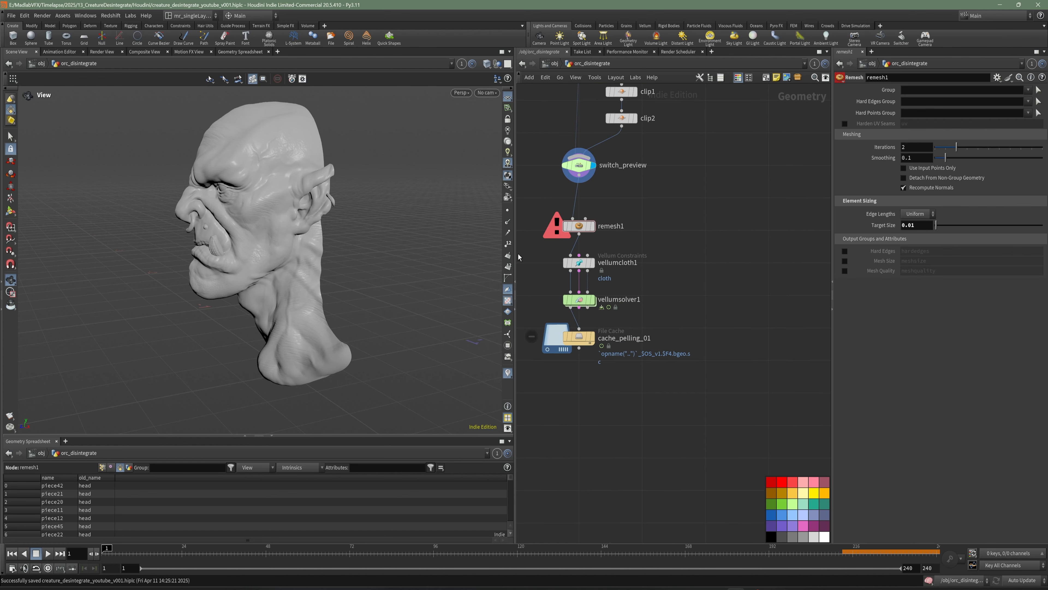
Add a Rest Position node in the empty area beside vellumsolver1
left_click_drag(266, 260, 329, 250)
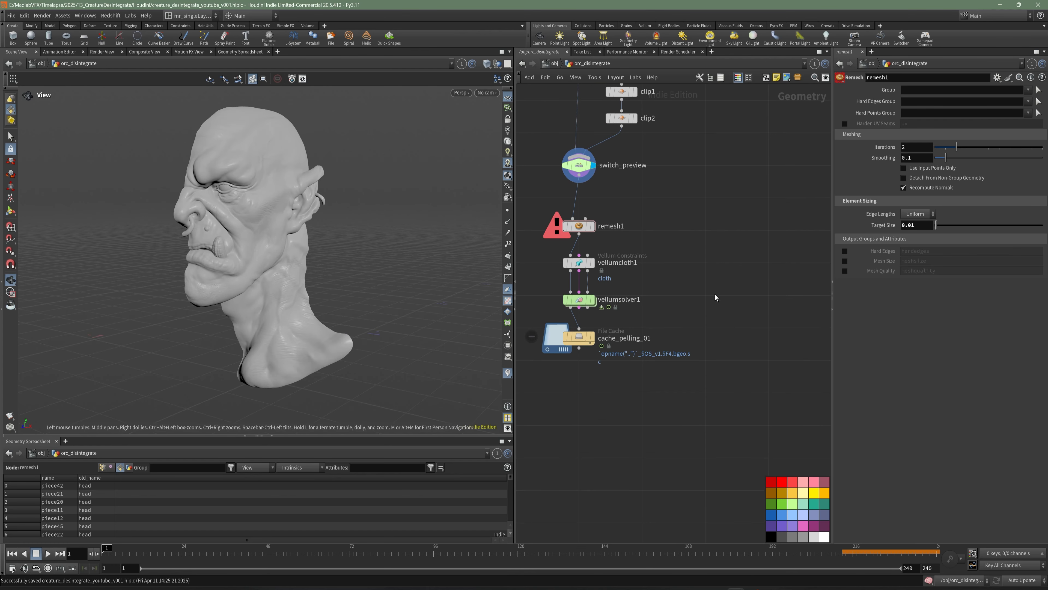
middle_click_drag(658, 282, 648, 282)
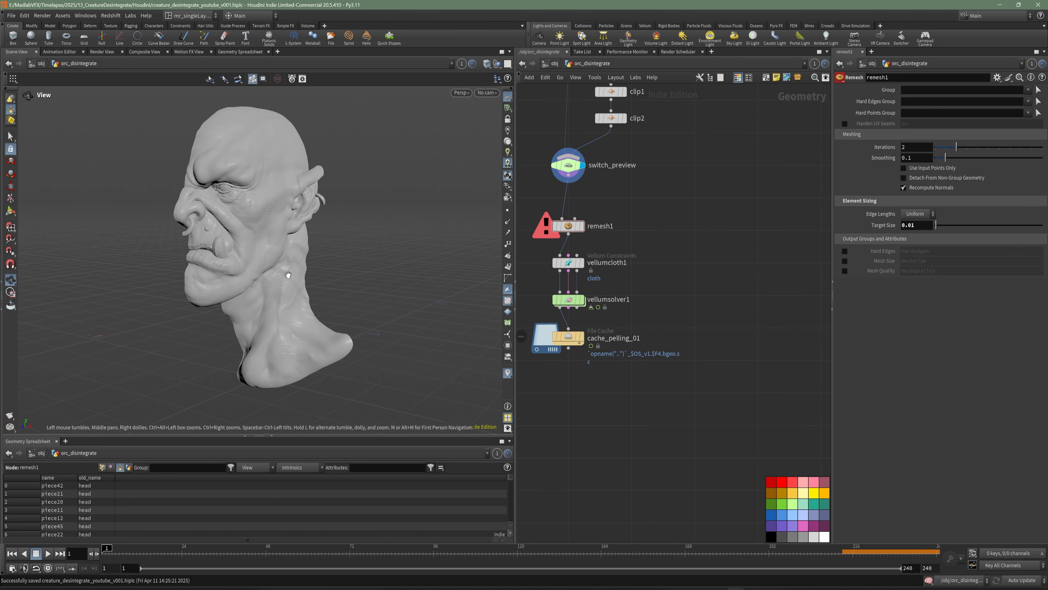
mouse_move(288, 274)
left_mouse_down()
mouse_move(325, 258)
mouse_move(279, 256)
left_mouse_up()
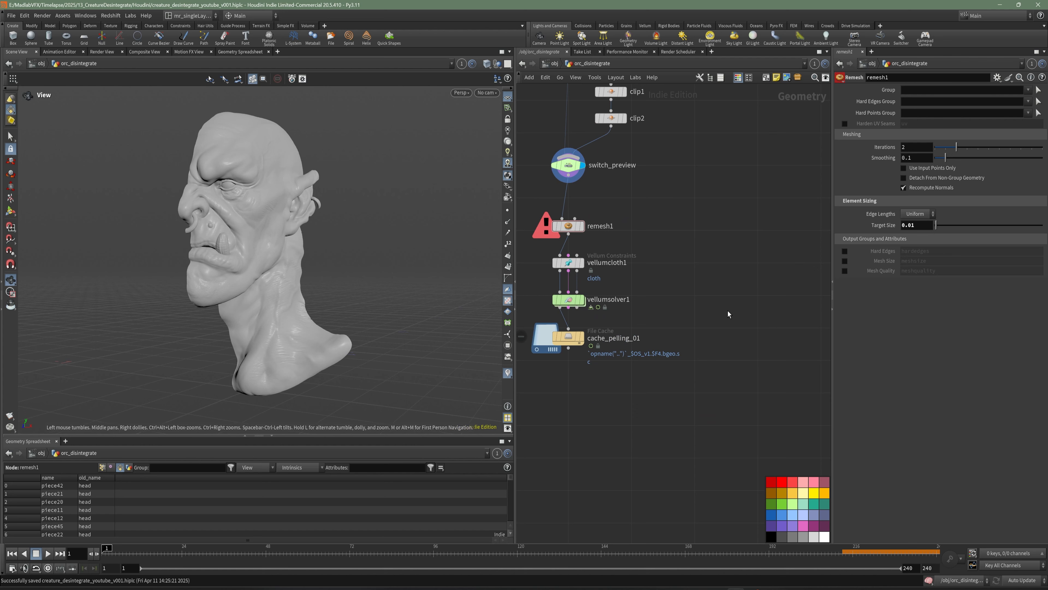
scroll(680, 290, "up", 3)
key("Tab")
type("re")
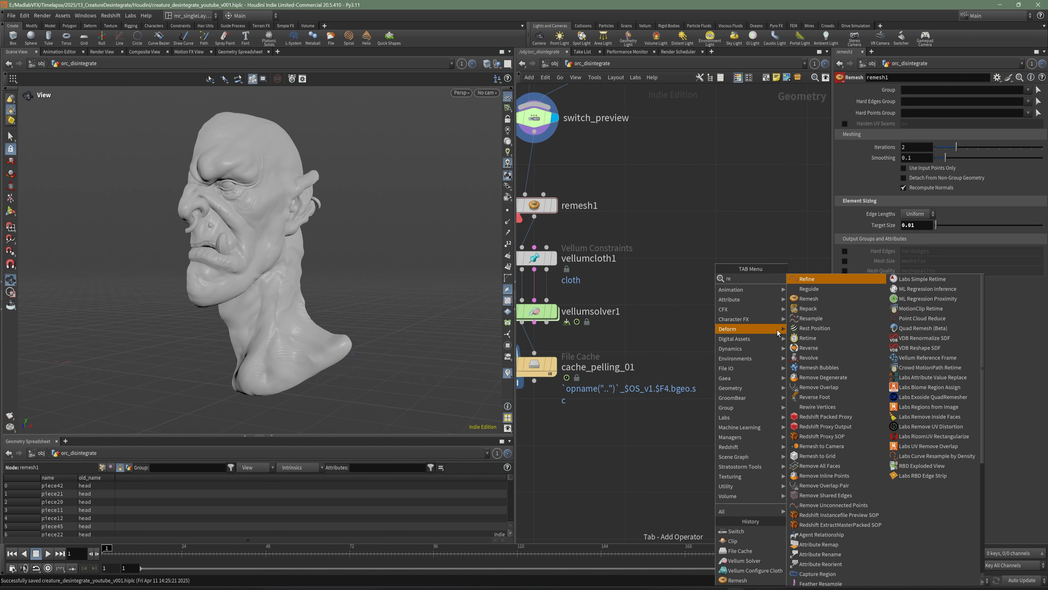
left_click(815, 328)
left_click(731, 320)
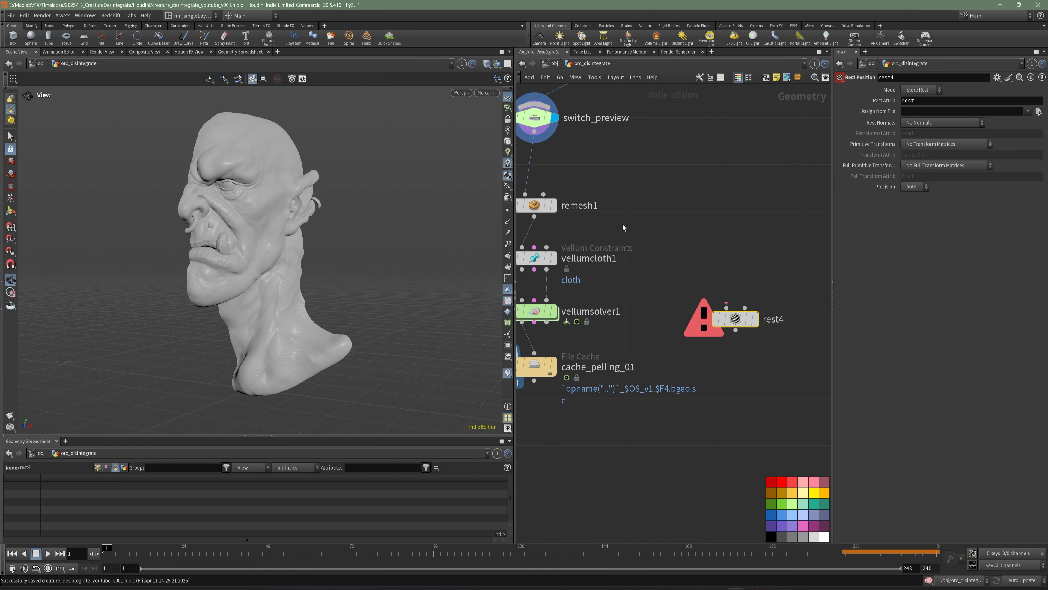
Move vellumsolver1 and its cache down, then feed vellumcloth1's first output into the Rest Position node and display it
middle_click_drag(623, 224, 654, 219)
scroll(655, 219, "down", 1)
left_click_drag(677, 410, 582, 379)
left_click(570, 258)
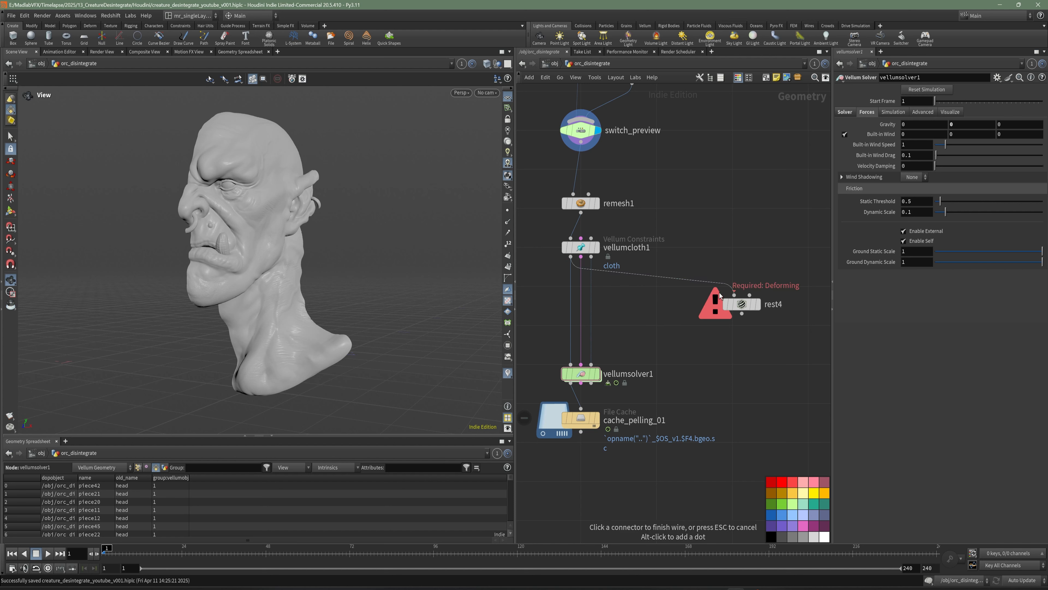
left_click(748, 306)
key("r")
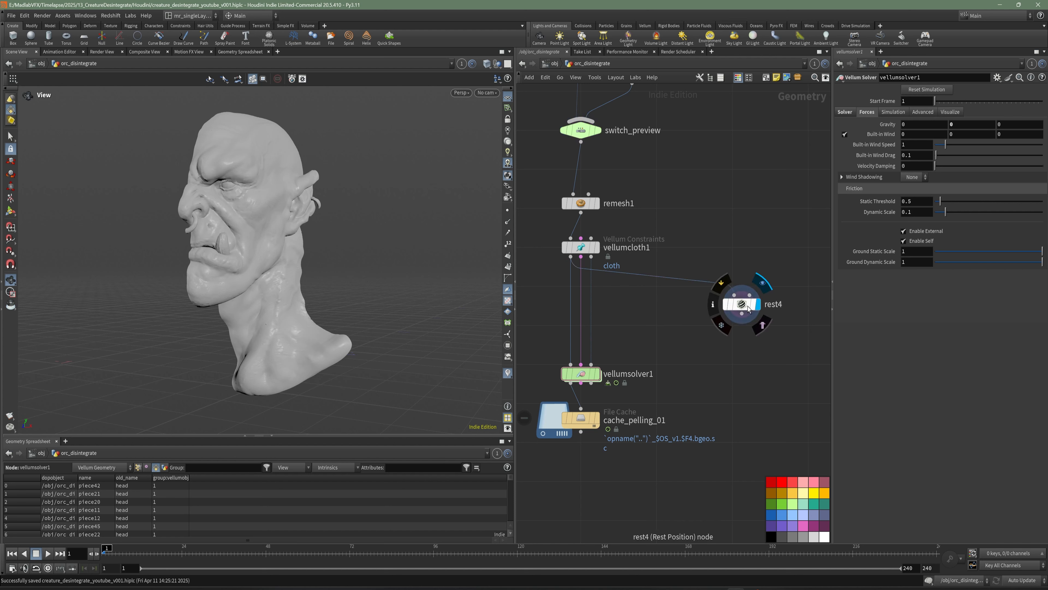
left_click(749, 305)
middle_click_drag(774, 350, 738, 351)
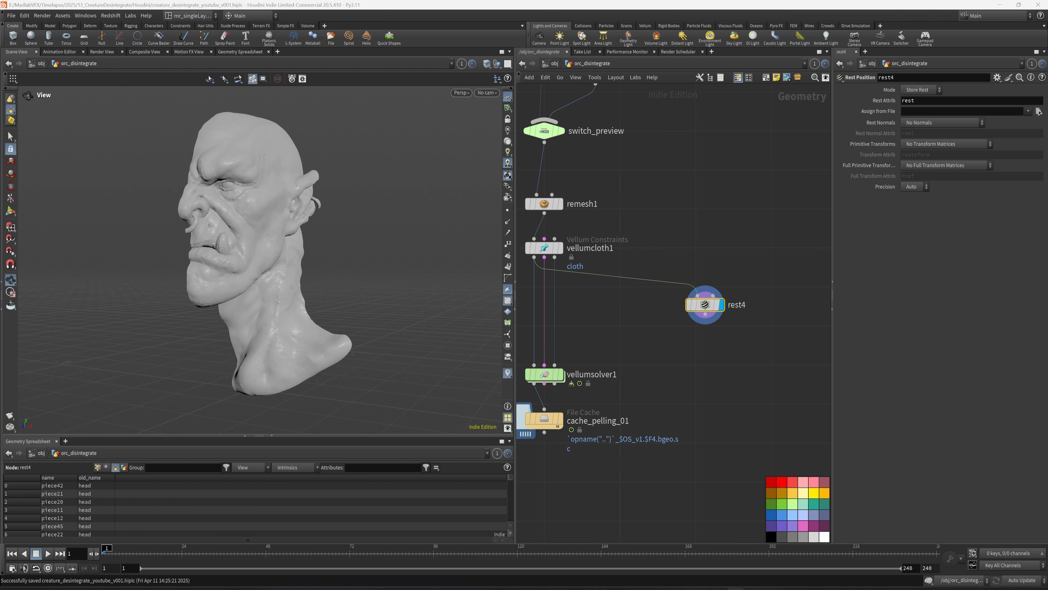
Rename the Rest Position node as store_rest
double_click(745, 306)
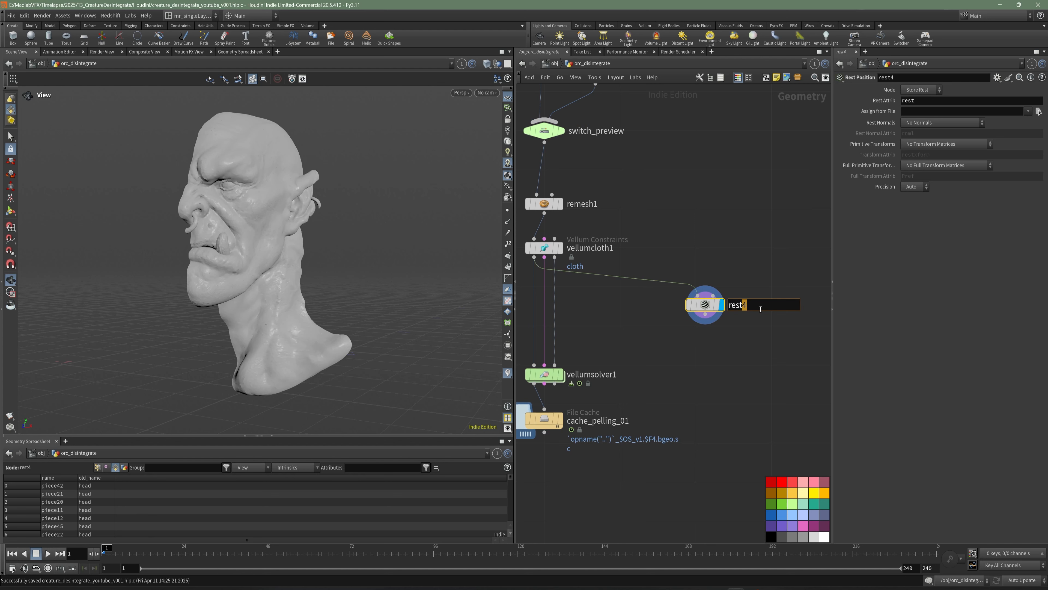
type("store_")
key("End")
key("Return")
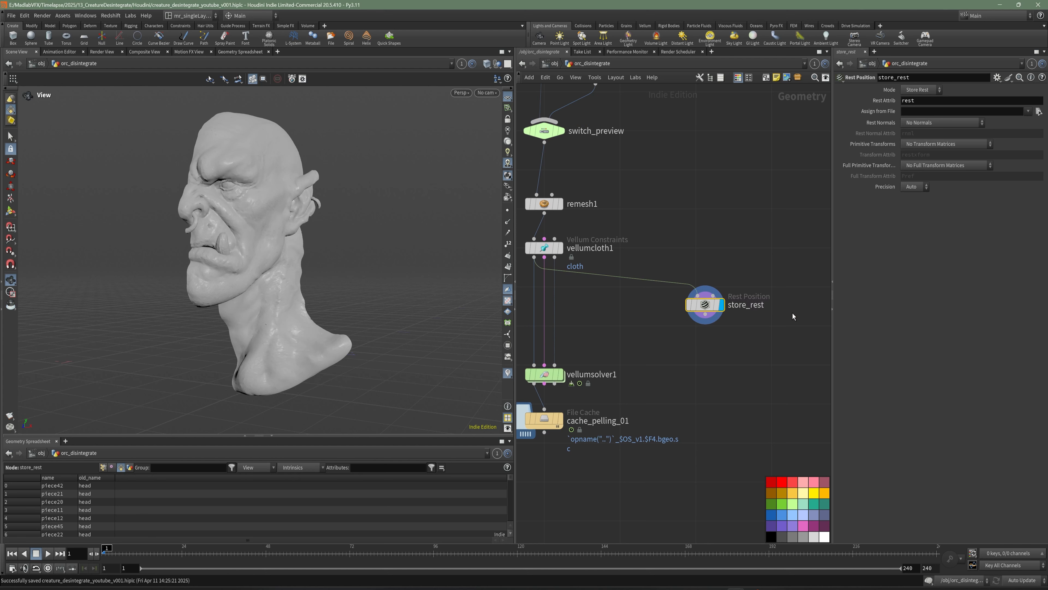
Add an Attribute Noise node beneath store_rest, wire it to store_rest's output, and display it
scroll(726, 352, "up", 3)
key("Tab")
type("noi")
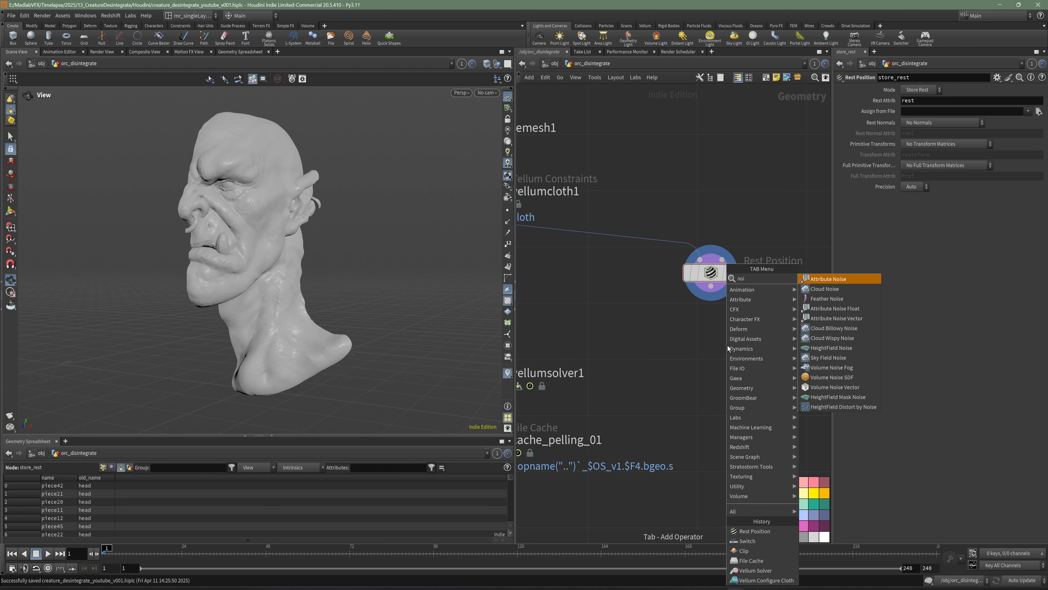
left_click(816, 280)
left_click(713, 343)
left_click_drag(716, 333, 710, 286)
left_click(733, 343)
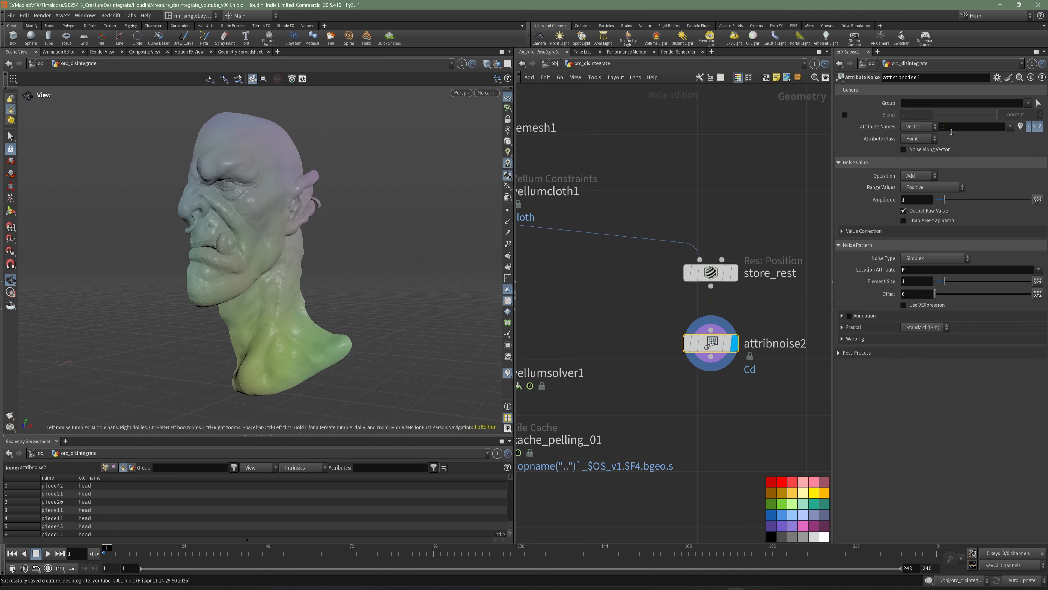
Make the Attribute Noise act on the P attribute with an amplitude of 0.3
left_click_drag(952, 131, 918, 132)
type("P")
key("Return")
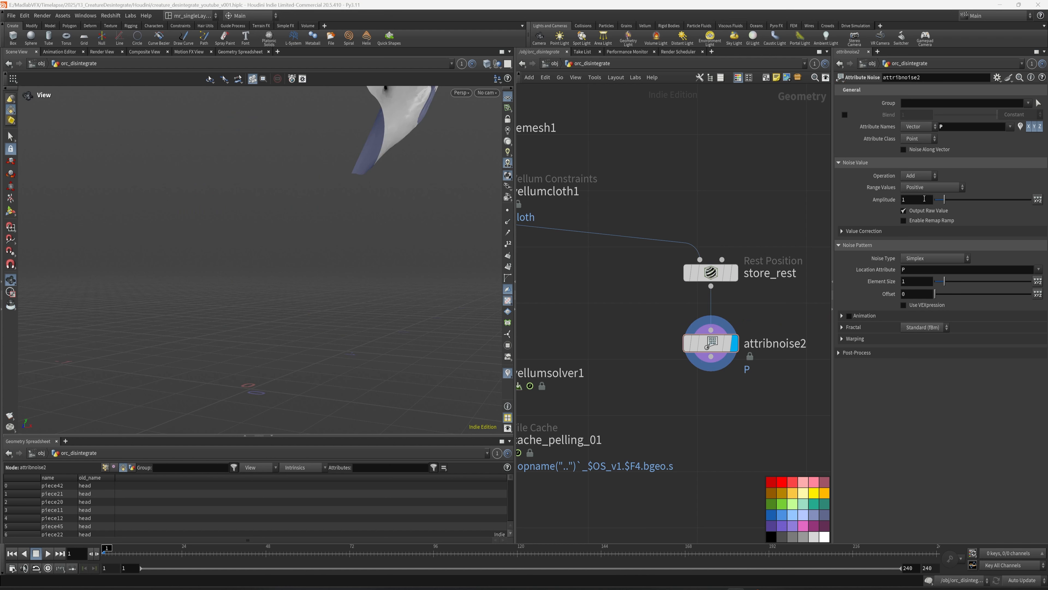
left_click(924, 199)
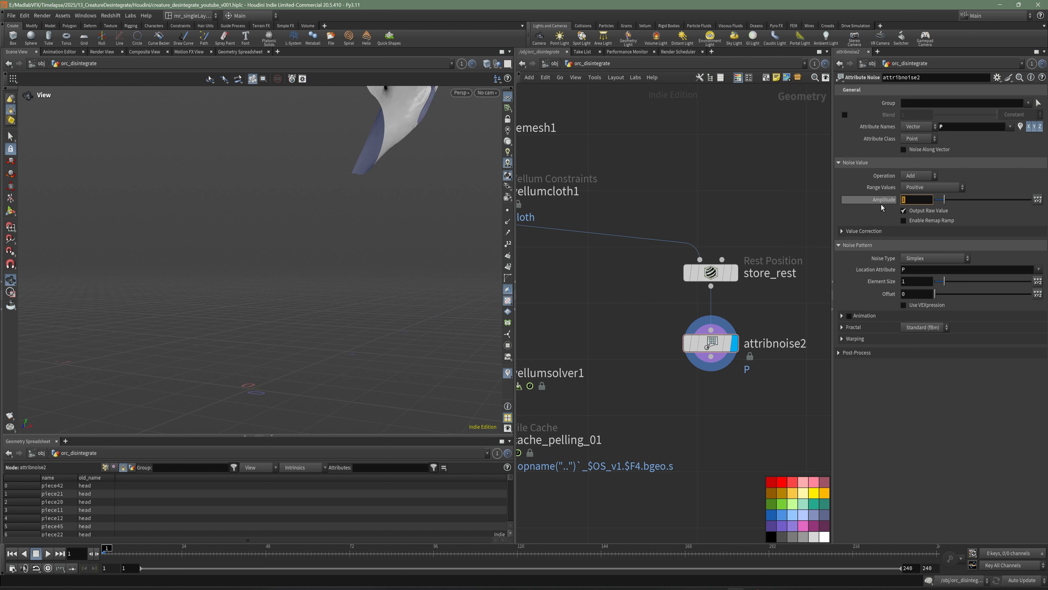
type("0.3")
key("Return")
scroll(284, 278, "down", 2)
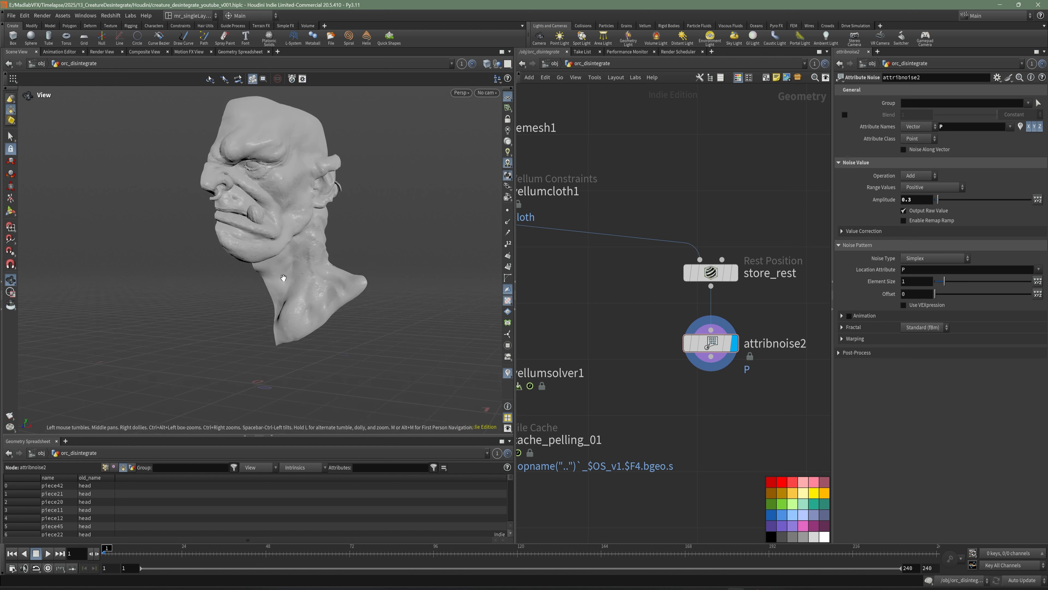
Set the Attribute Noise element size to 0.2
left_click_drag(284, 277, 276, 274)
left_click_drag(912, 282, 884, 285)
type("0")
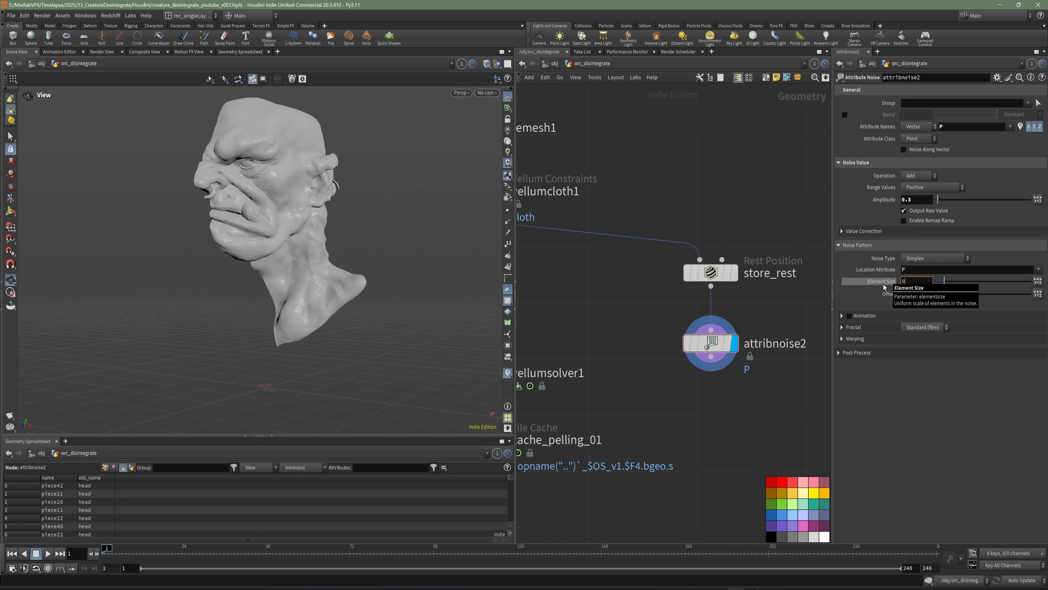
type(".2")
key("Return")
scroll(735, 338, "down", 2)
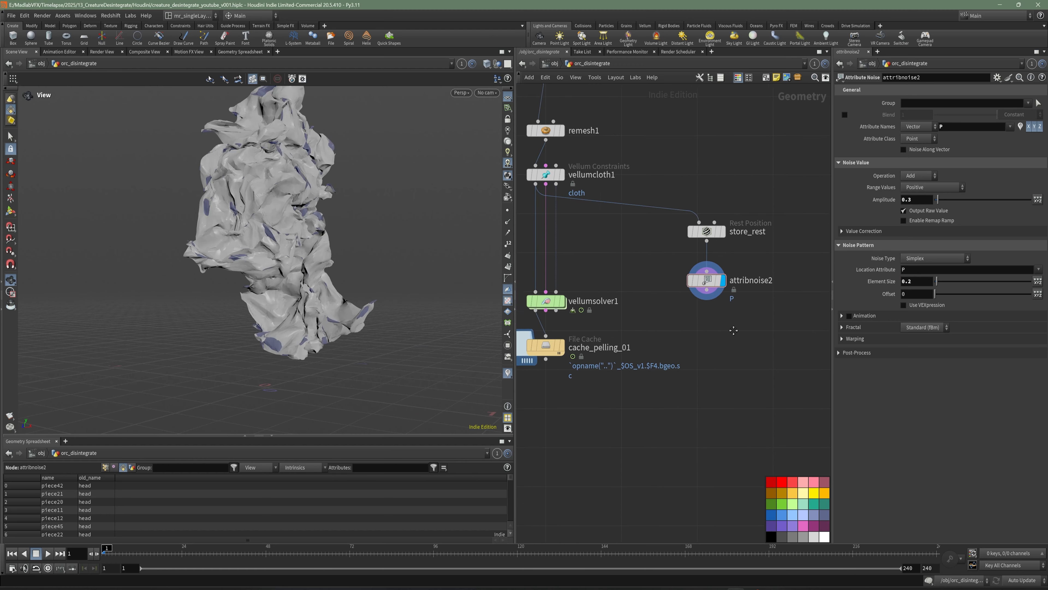
Add a Group Create node beneath attribnoise2, wire it to the noise output, and display it
key("Tab")
type("grou")
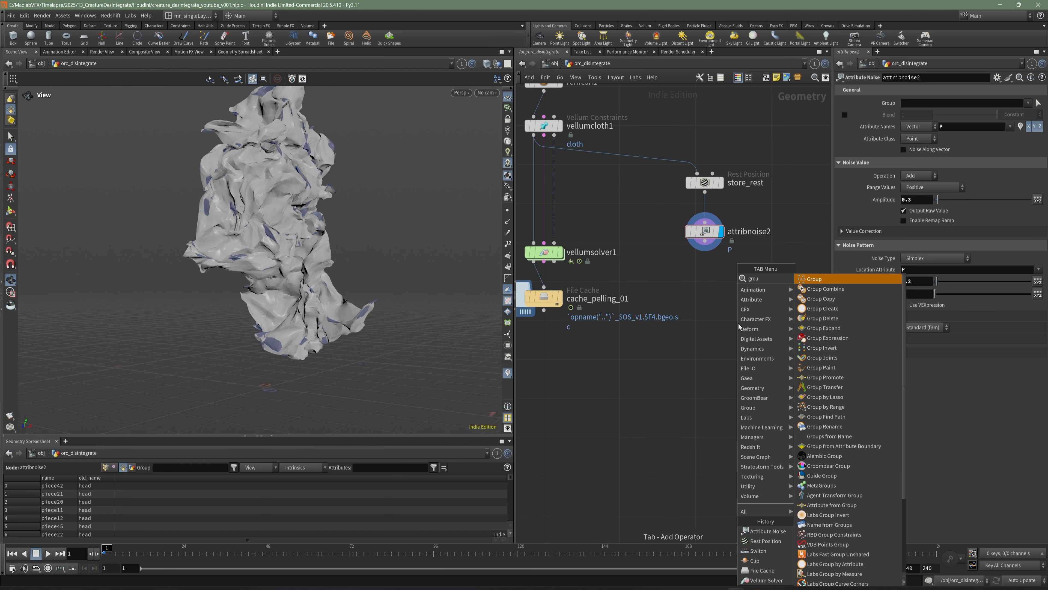
key("Return")
left_click(696, 289)
left_click(704, 245)
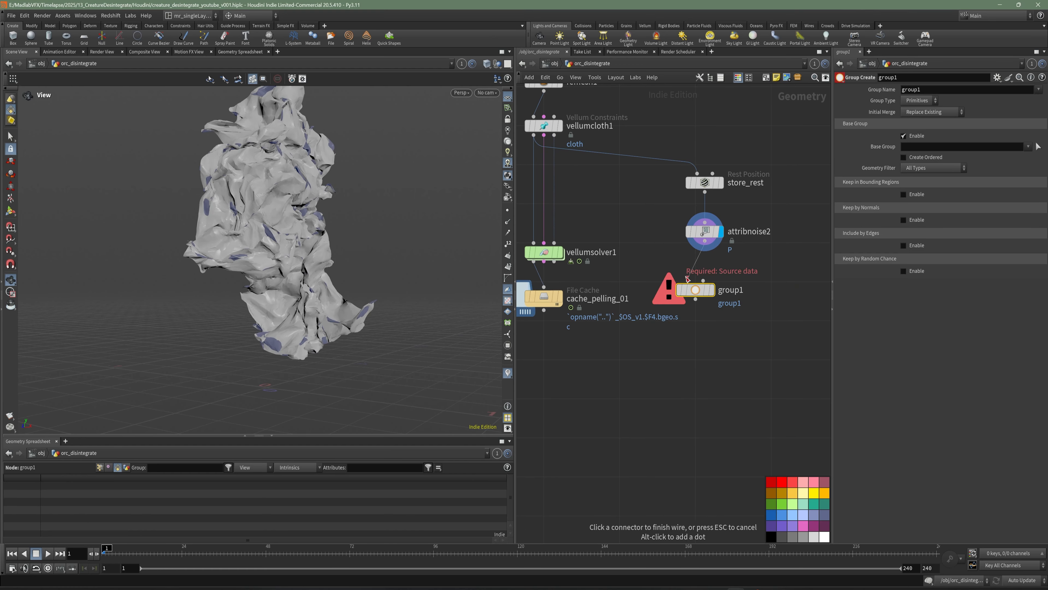
left_click(688, 280)
left_click_drag(696, 289, 709, 287)
left_click(717, 286)
Rename the Group Create node as group_inside and set its group name to $OS
left_click(753, 289)
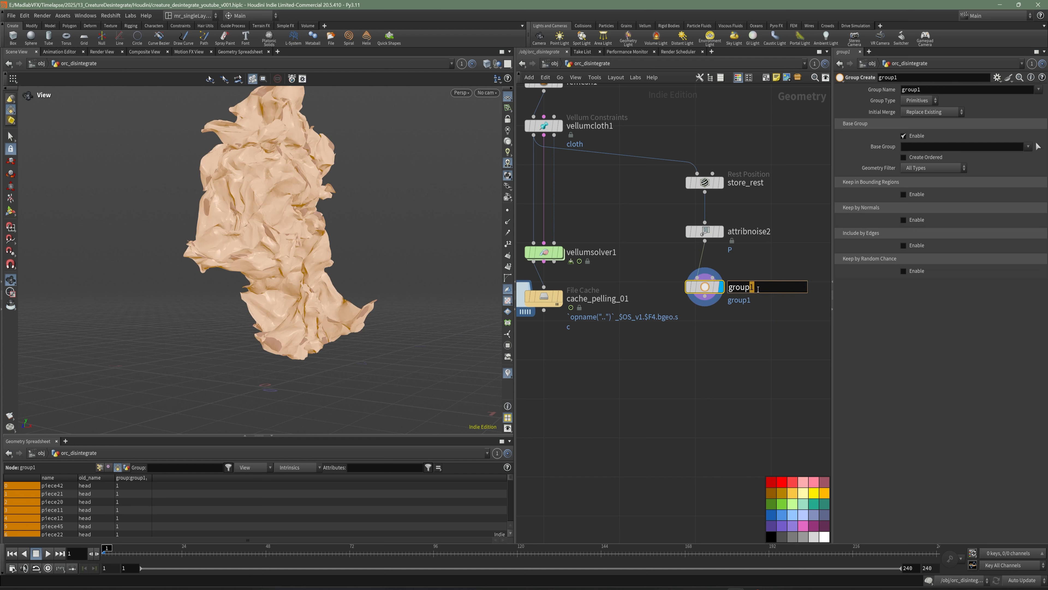
key("Return")
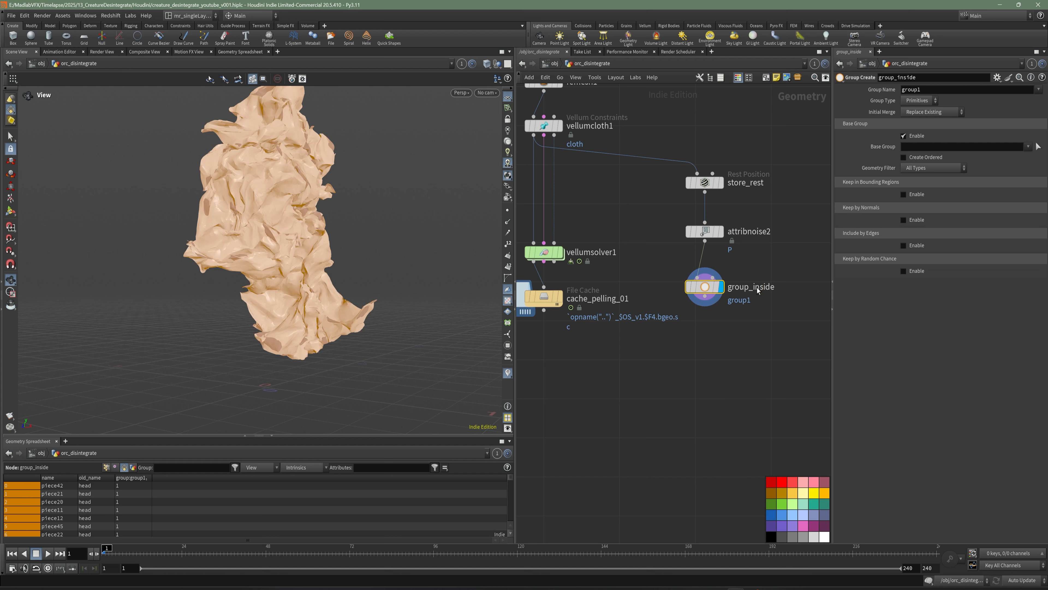
left_click(936, 88)
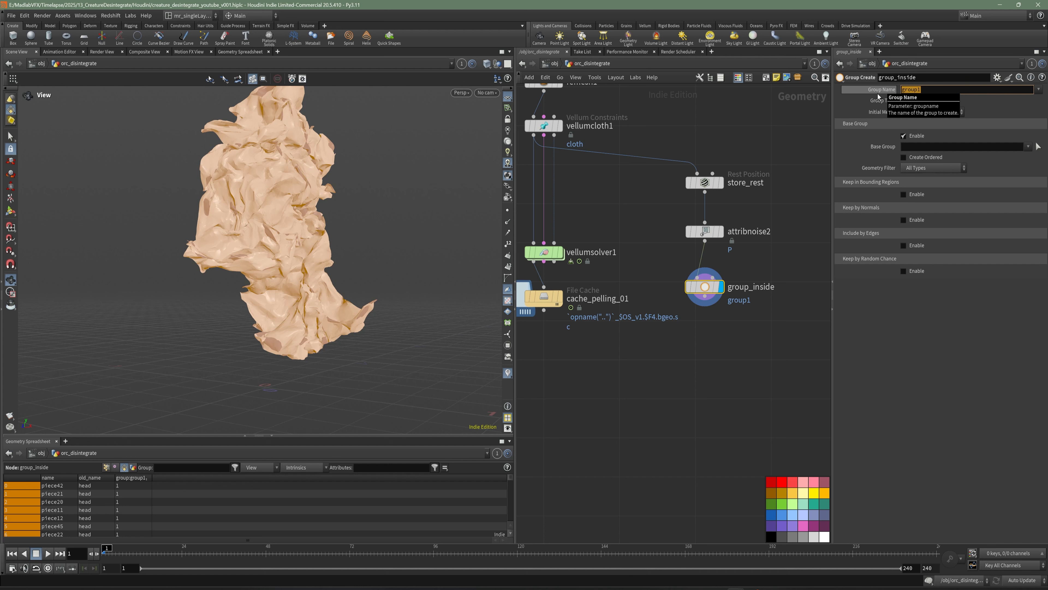
type("$OS")
key("Return")
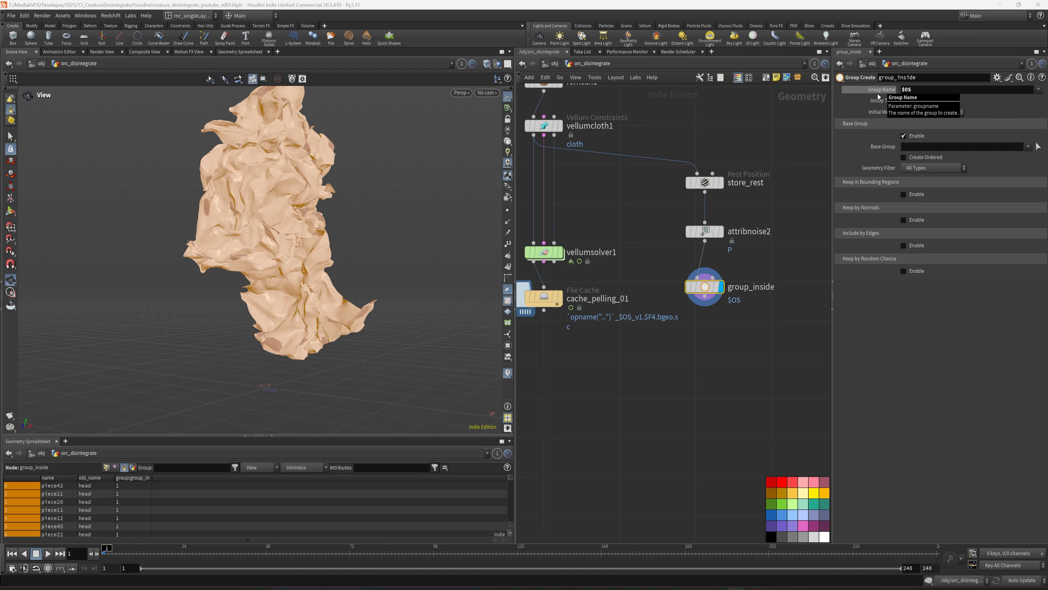
Disable the base group on group_inside and enable keeping primitives in bounding regions
middle_click_drag(686, 347, 635, 349)
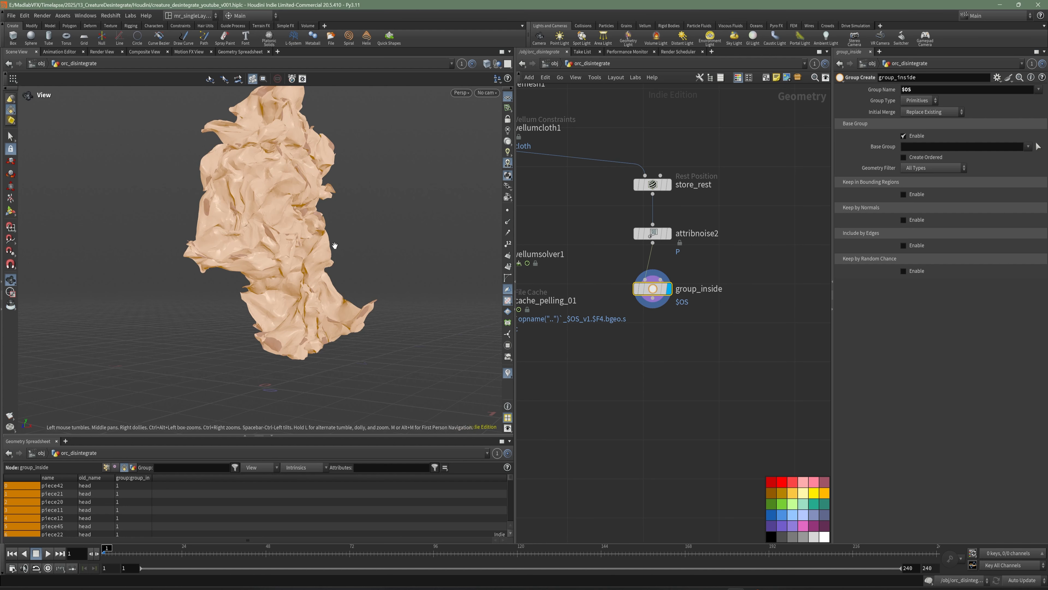
middle_click_drag(335, 246, 336, 275)
left_click(904, 136)
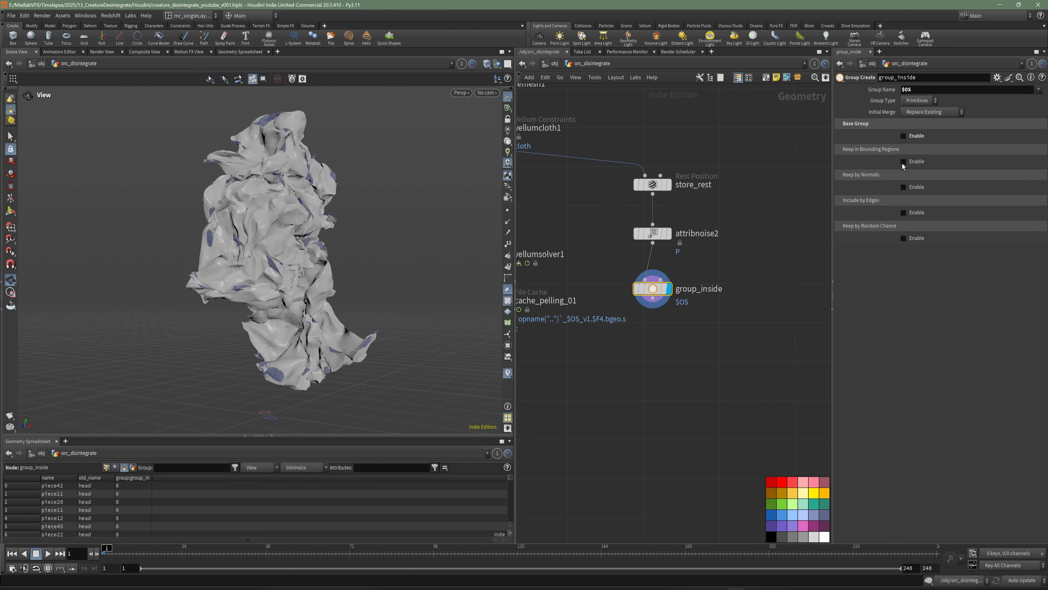
left_click(903, 161)
scroll(348, 232, "down", 1)
right_click_drag(348, 233, 330, 202)
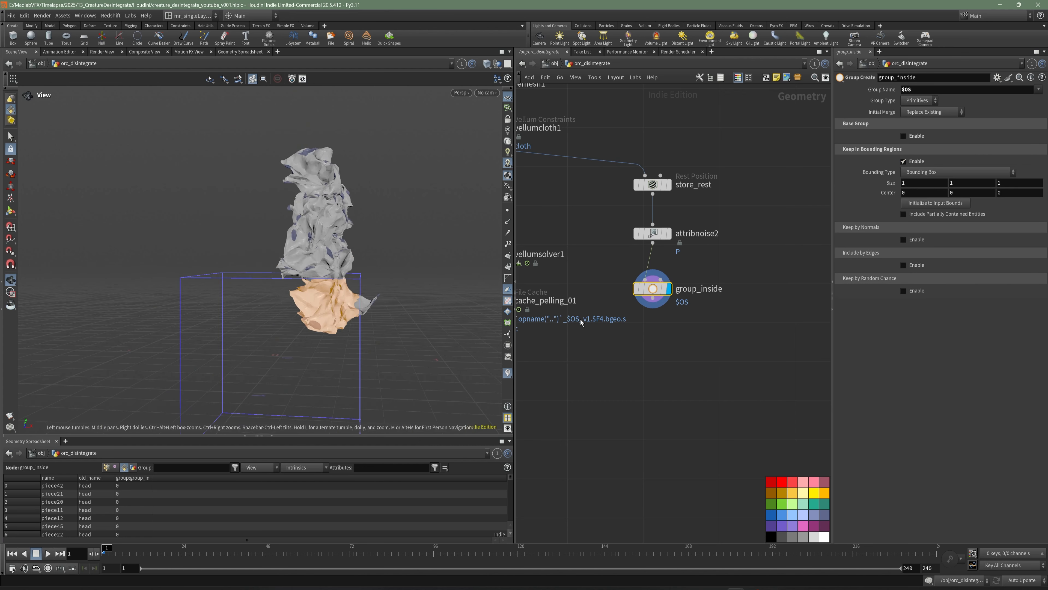
Set the selected input of switch_preview to 0
middle_click_drag(580, 321, 672, 353)
mouse_move(339, 248)
left_mouse_down()
mouse_move(330, 272)
mouse_move(347, 248)
left_mouse_up()
middle_click_drag(633, 153, 662, 306)
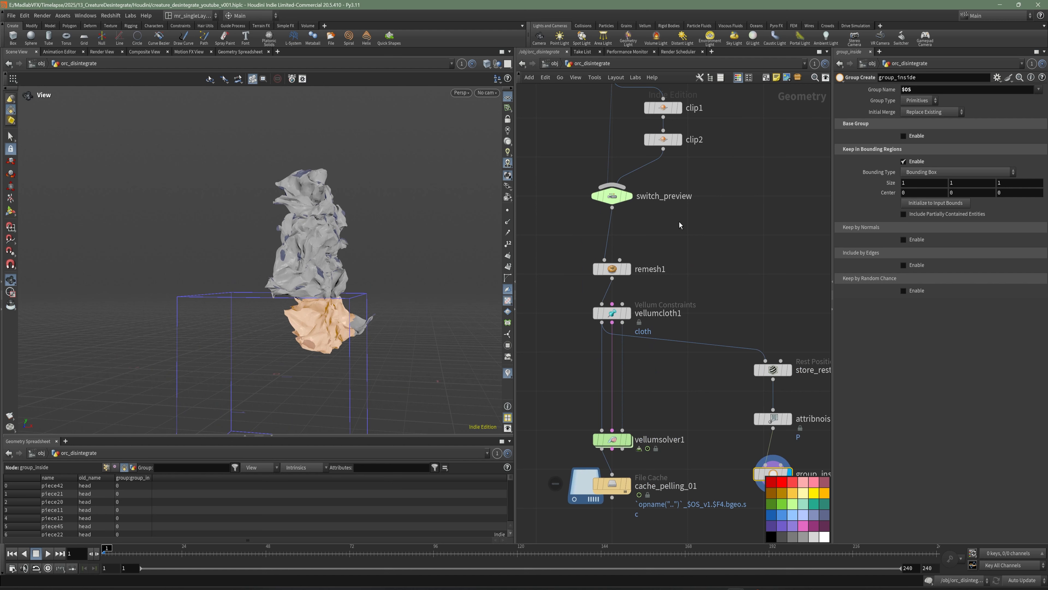
left_click(612, 195)
middle_click_drag(710, 212, 700, 248)
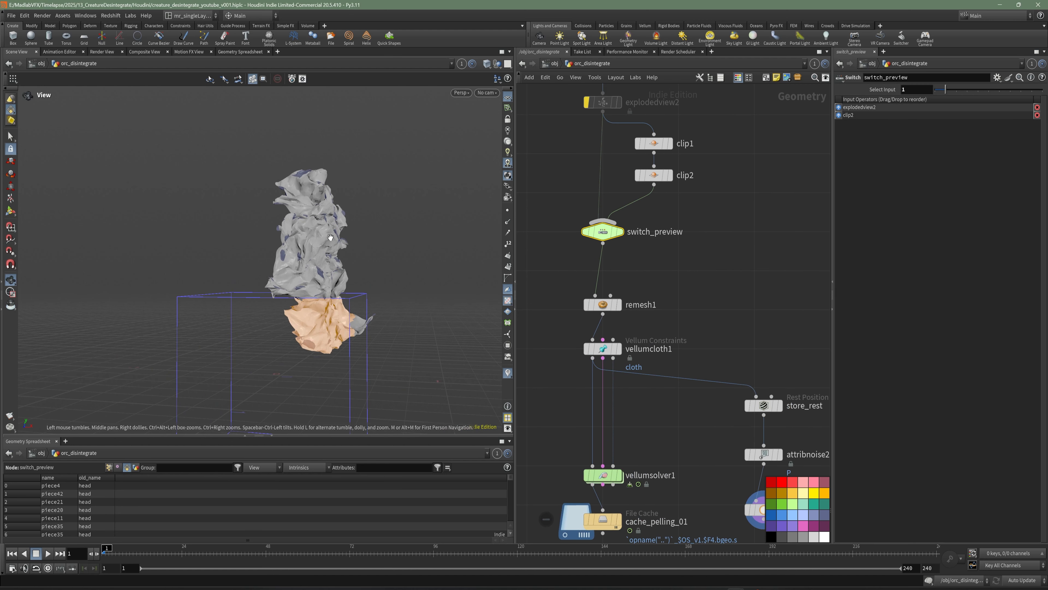
middle_click_drag(765, 264, 650, 155)
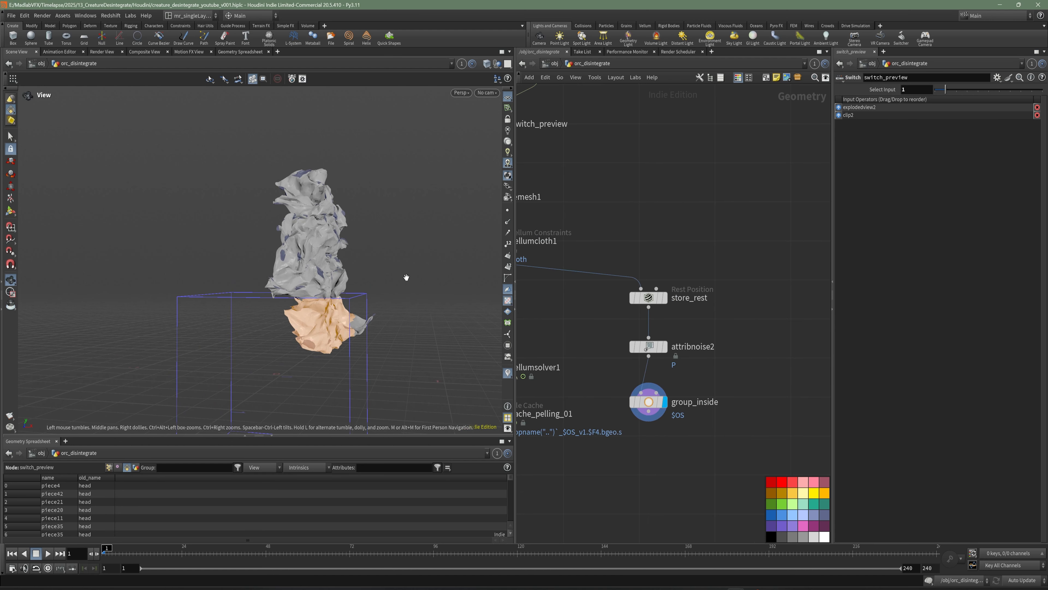
middle_click_drag(643, 203, 761, 358)
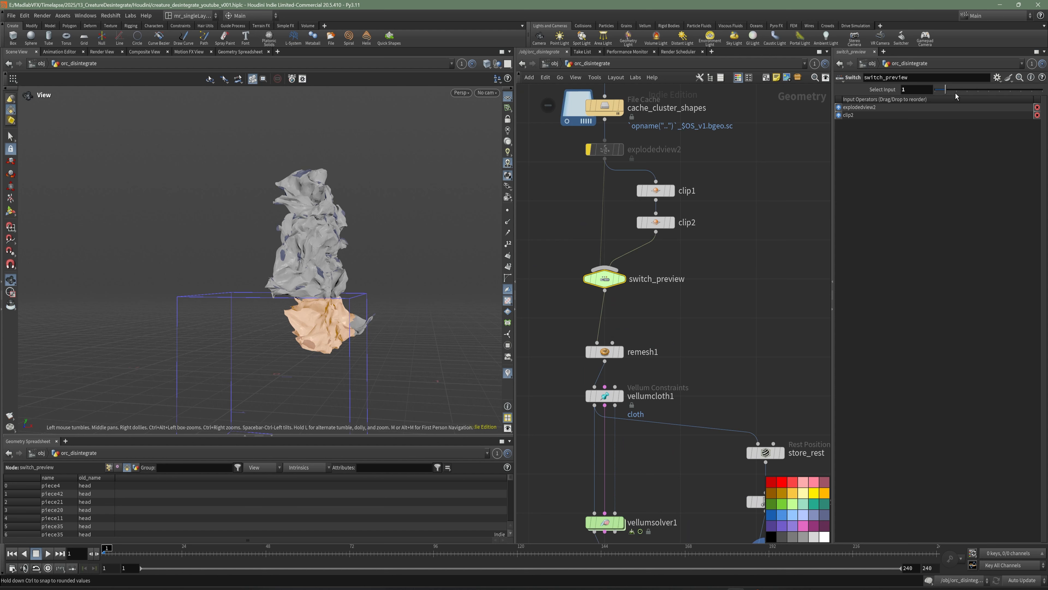
type("0")
key("Return")
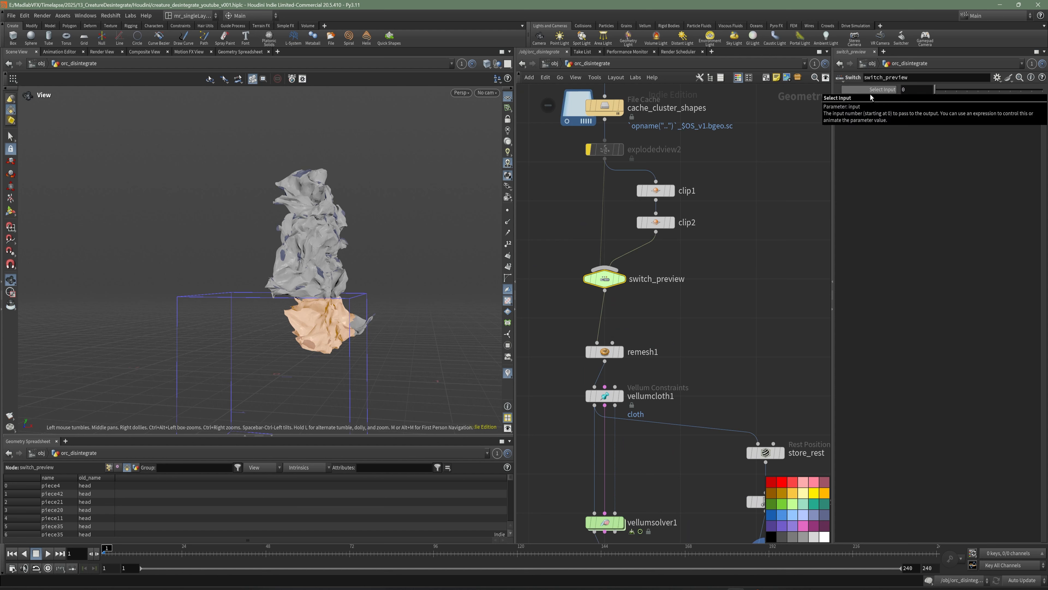
left_click(736, 269)
Initialize group_inside's bounding region to the input bounds and change its bounding type to Bounding Sphere
middle_click_drag(680, 301, 661, 215)
scroll(638, 203, "down", 2)
left_click(718, 389)
left_click_drag(335, 231, 325, 227)
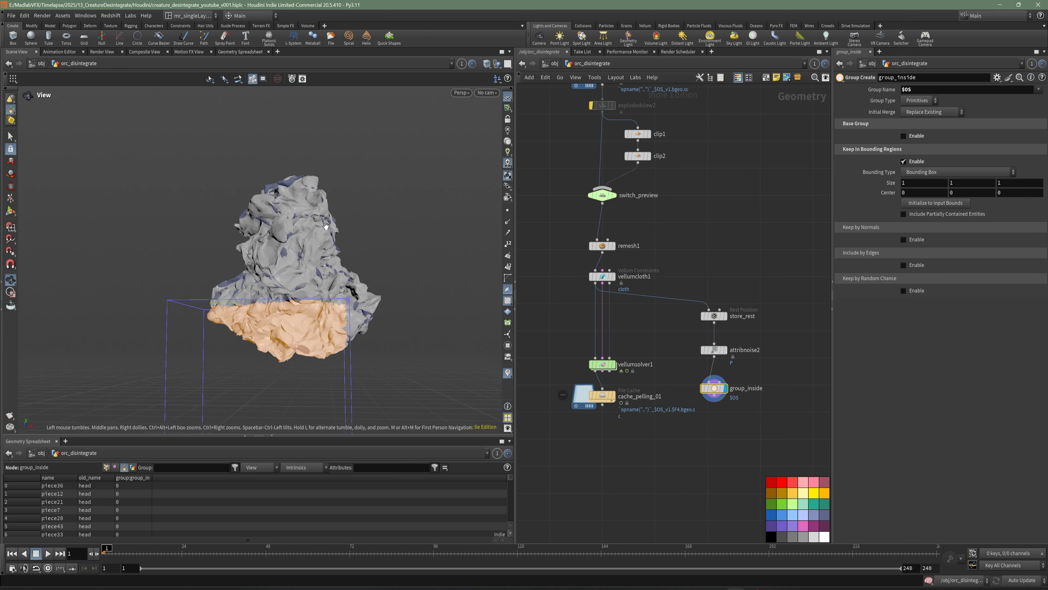
key("space+2")
key("space+3")
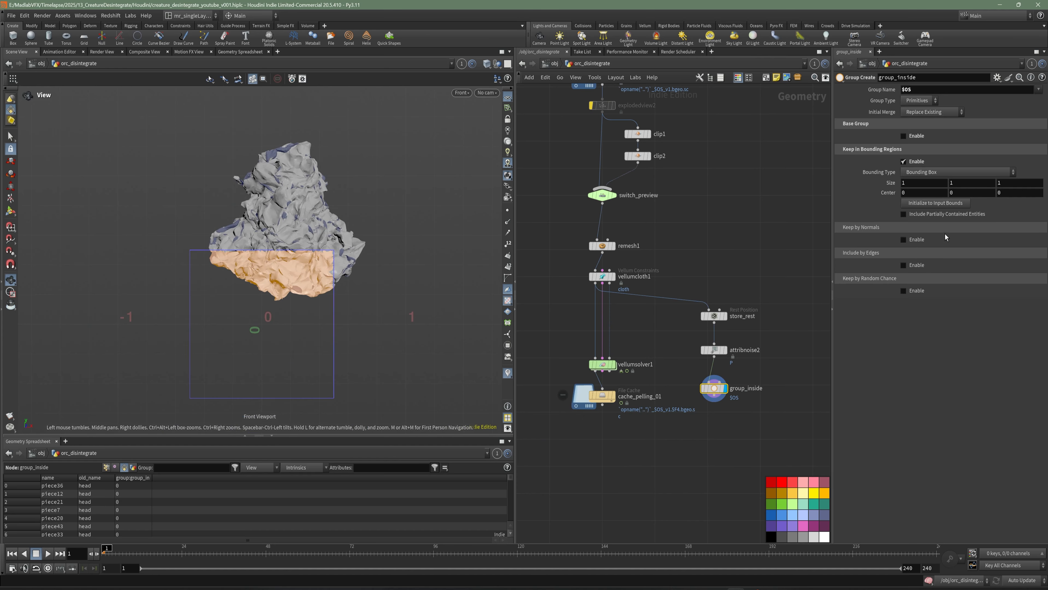
left_click(936, 203)
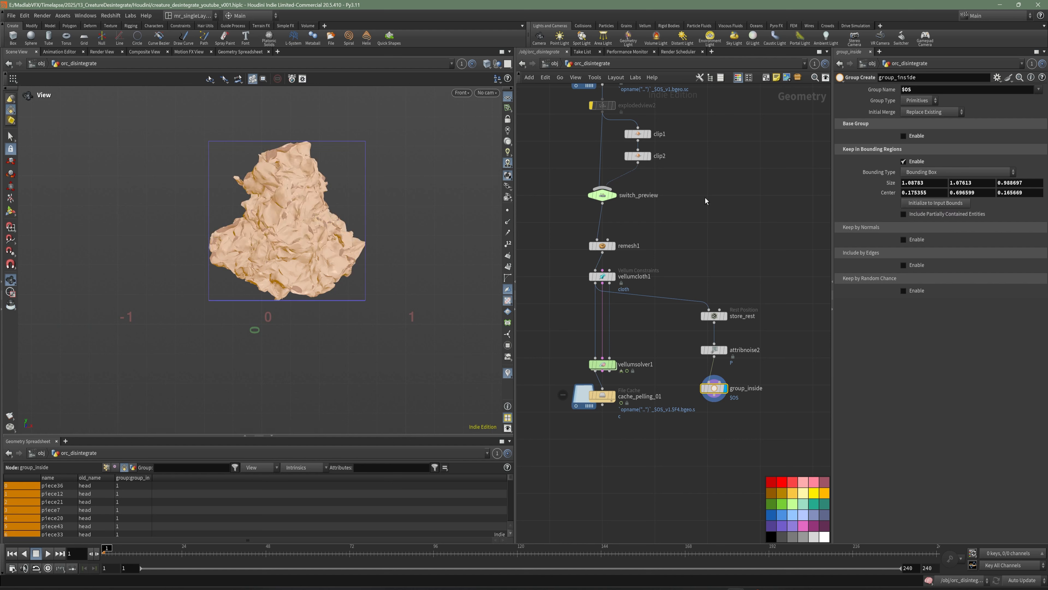
left_click(930, 173)
left_click(928, 190)
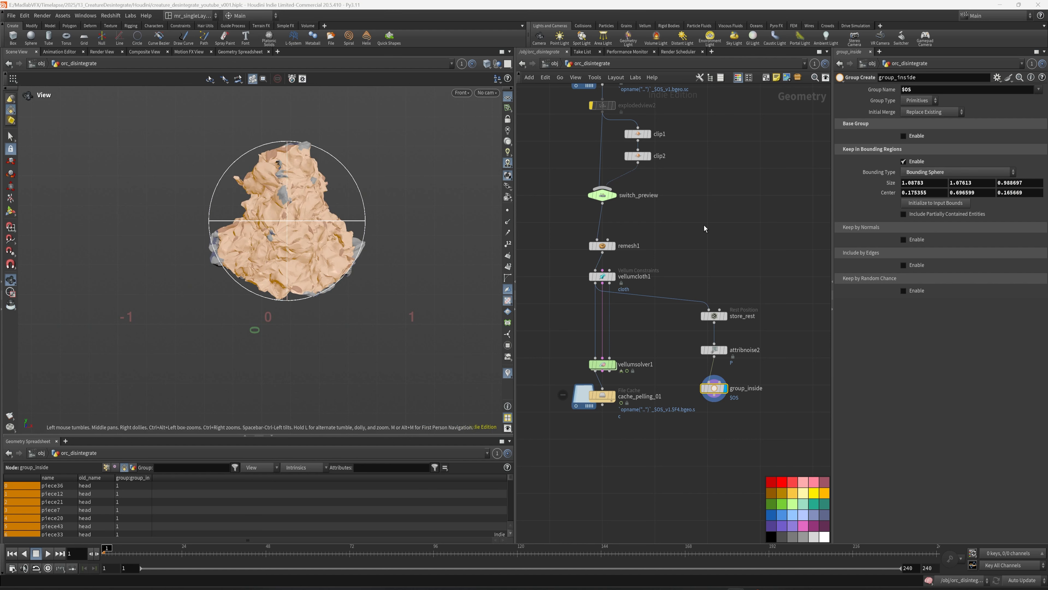
Enlarge the bounding sphere in the front view to about 1.40 wide and 1.62 high
key("Return")
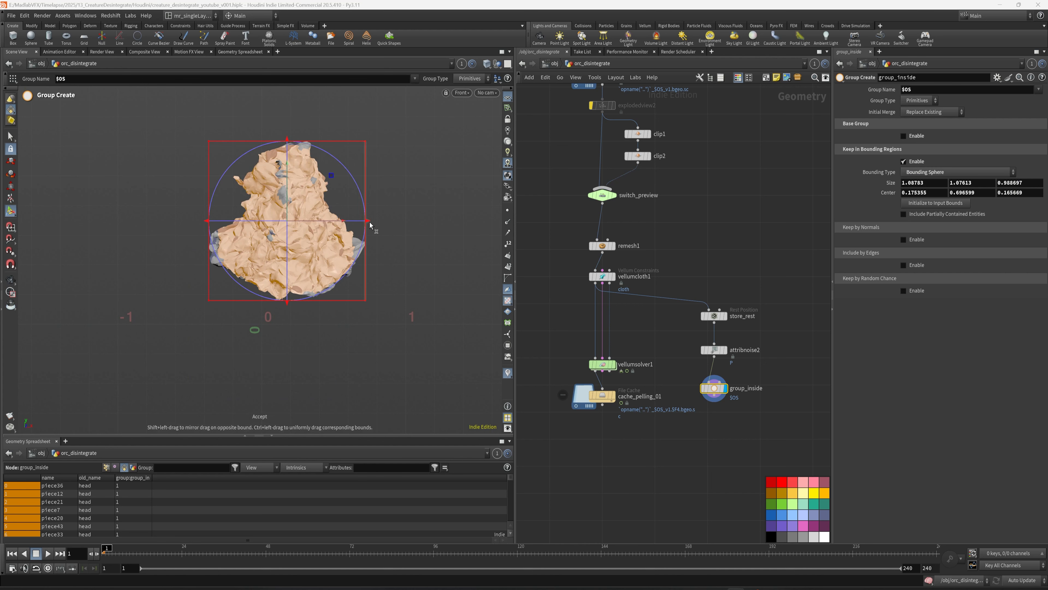
left_click_drag(367, 221, 390, 221)
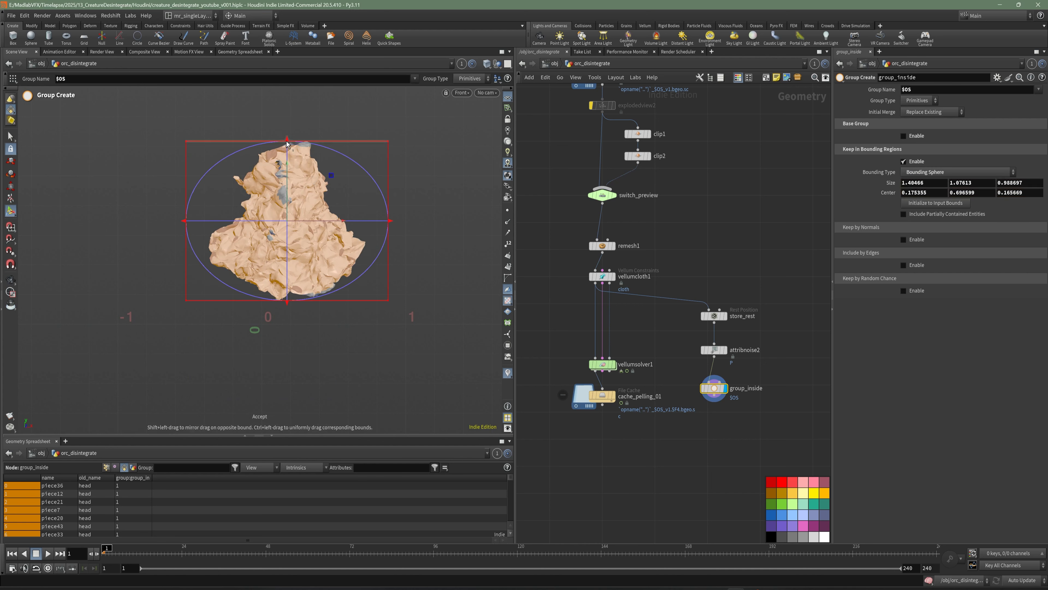
left_click_drag(287, 139, 286, 99, "shift")
Enlarge the bounding sphere's depth to about 1.45 so it encloses the whole head
key("space+1")
left_click_drag(373, 236, 291, 256, "alt")
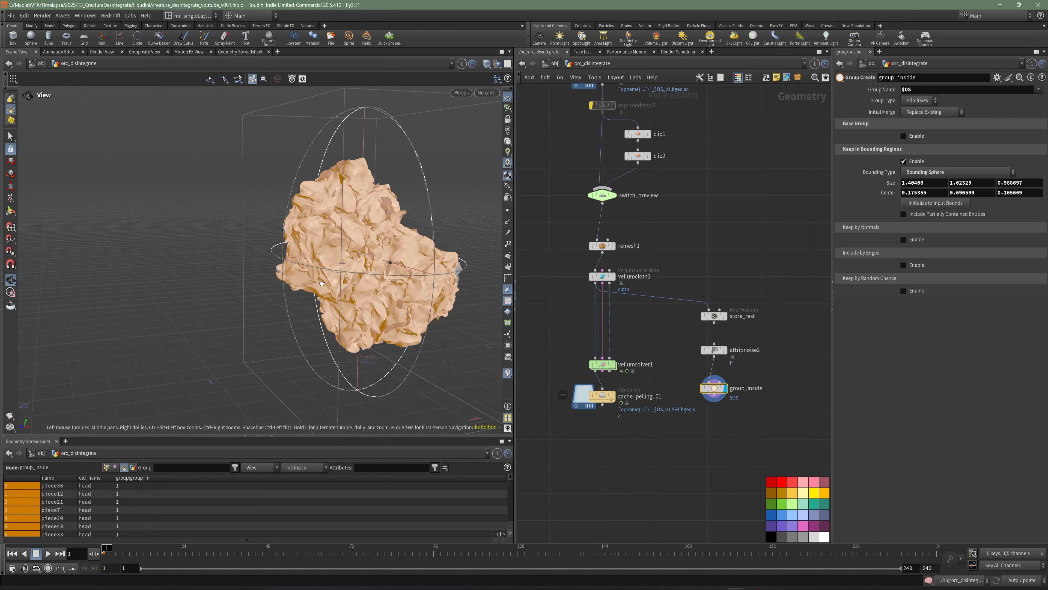
right_click_drag(291, 256, 287, 294, "alt")
left_click_drag(294, 265, 292, 297, "shift")
key("space+3")
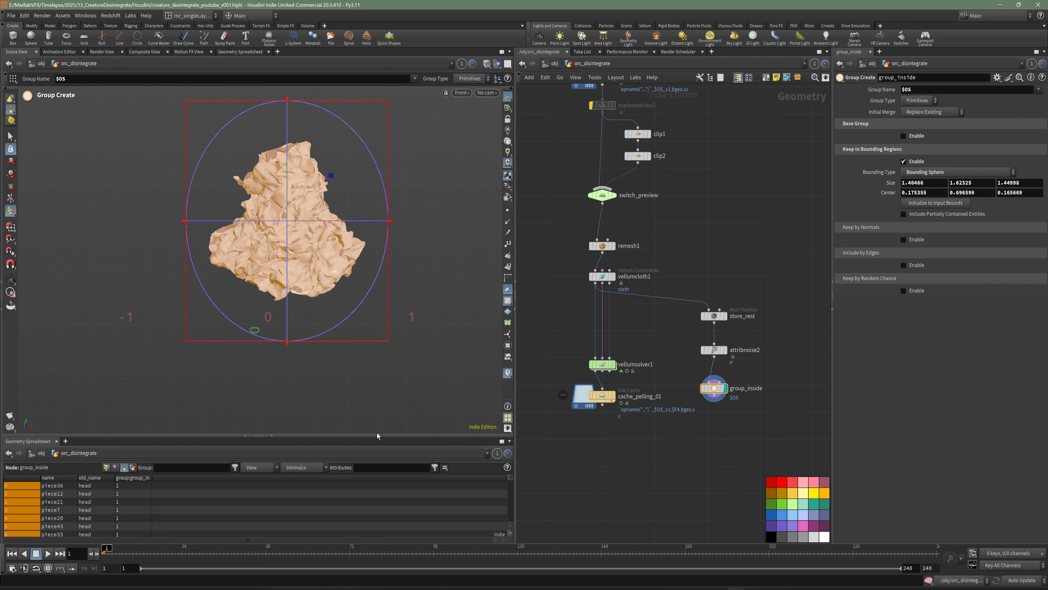
Set keyframes for the bounding sphere's Size and Center at frame 1 and save the scene
left_click(890, 184, "shift")
left_click(1037, 69)
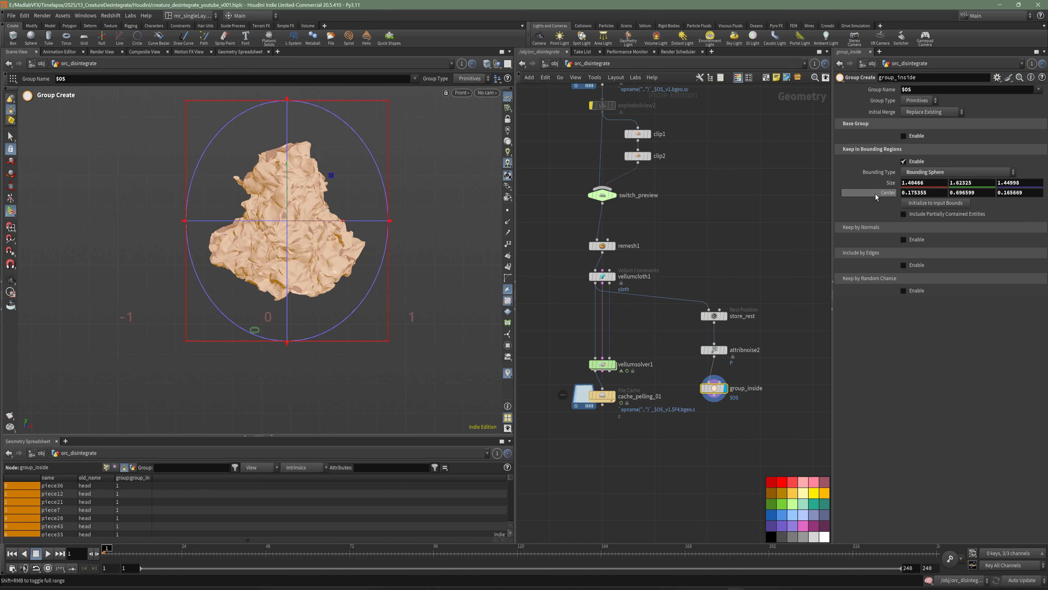
right_click(890, 184)
mouse_move(900, 198)
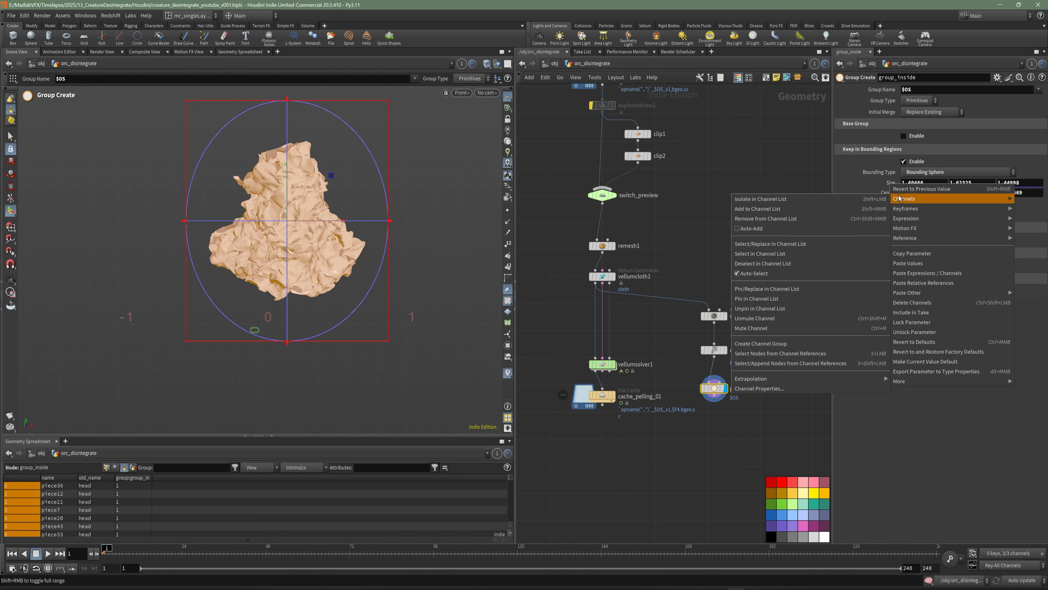
left_click(827, 208)
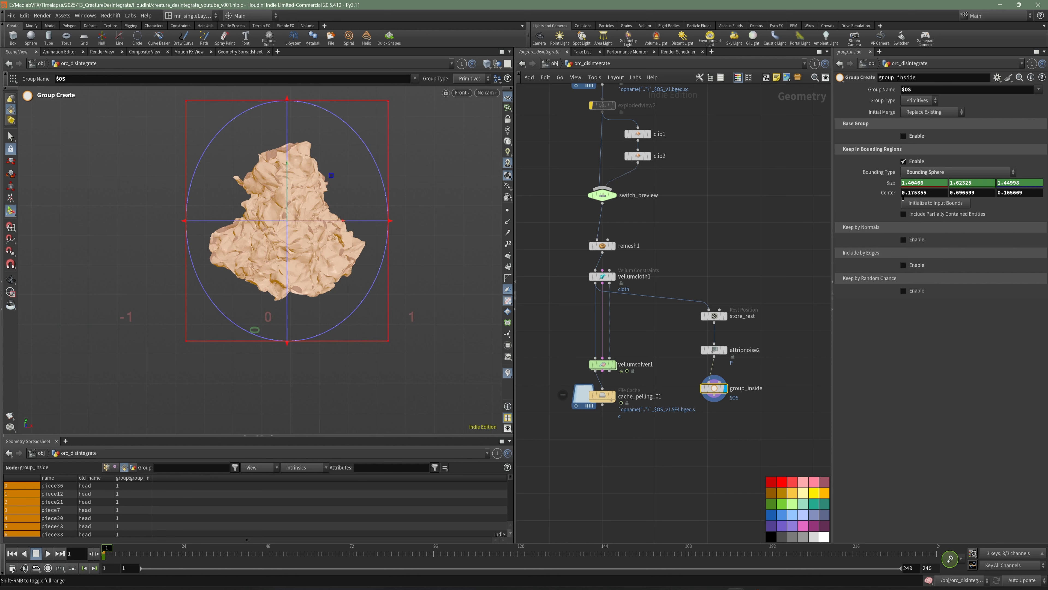
right_click(887, 193)
mouse_move(902, 219)
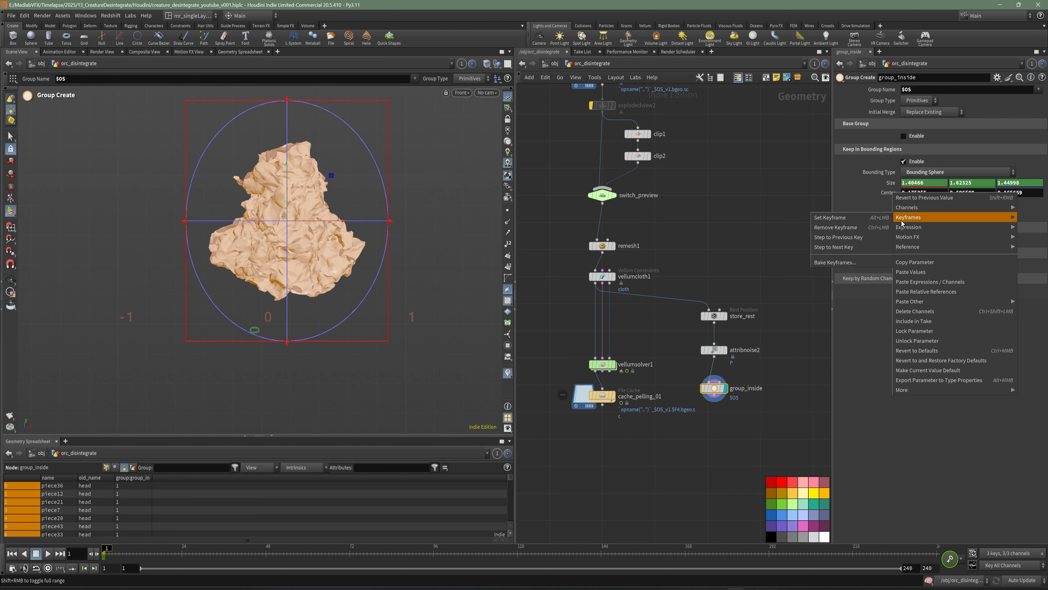
left_click(856, 221)
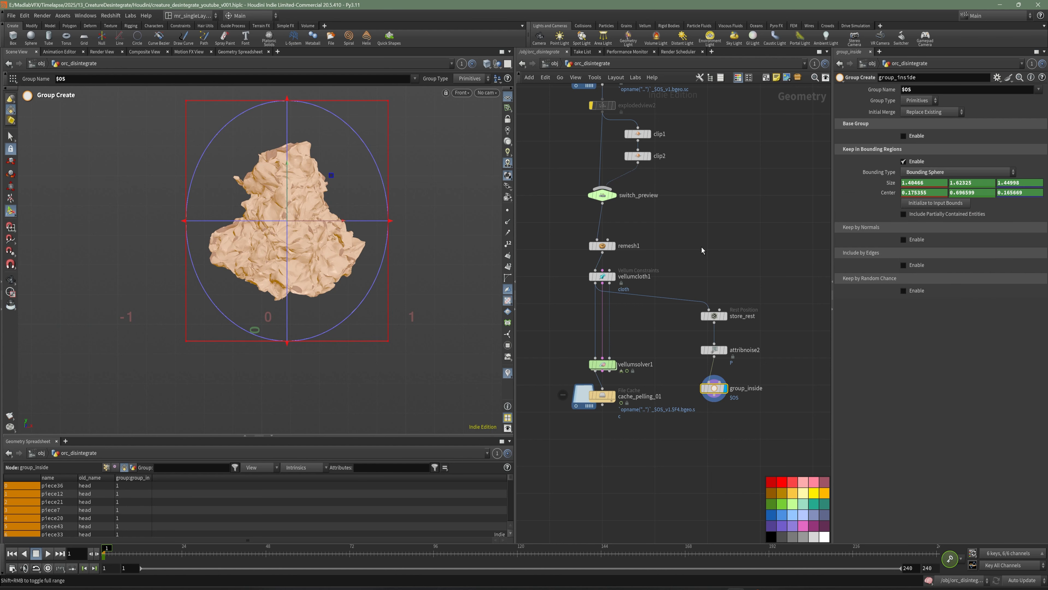
middle_click_drag(704, 251, 696, 229)
key("ctrl+s")
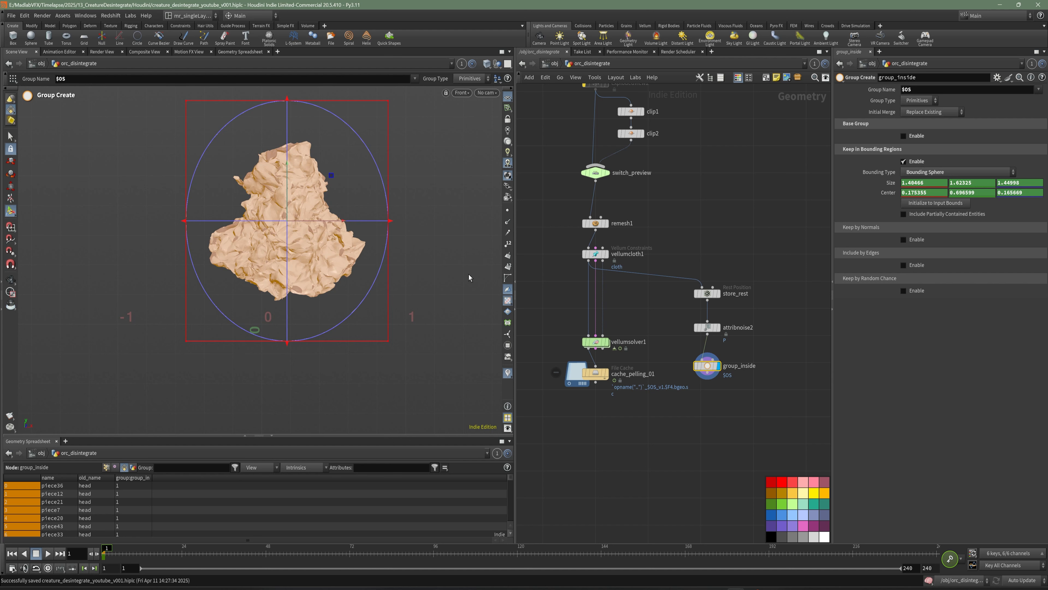
Open the Global Animation Options
left_click(12, 569)
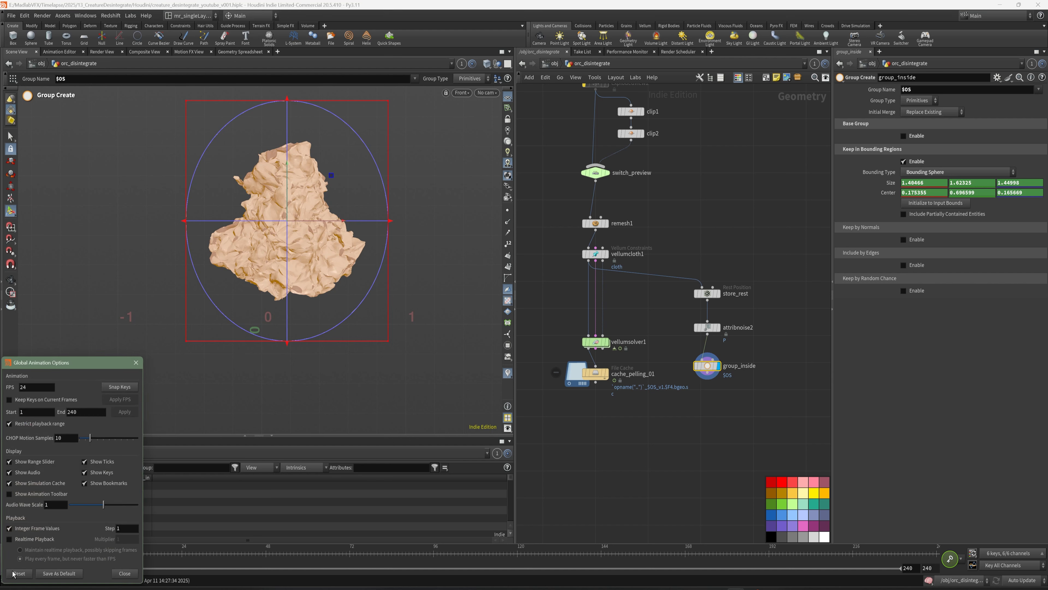
left_click(137, 360)
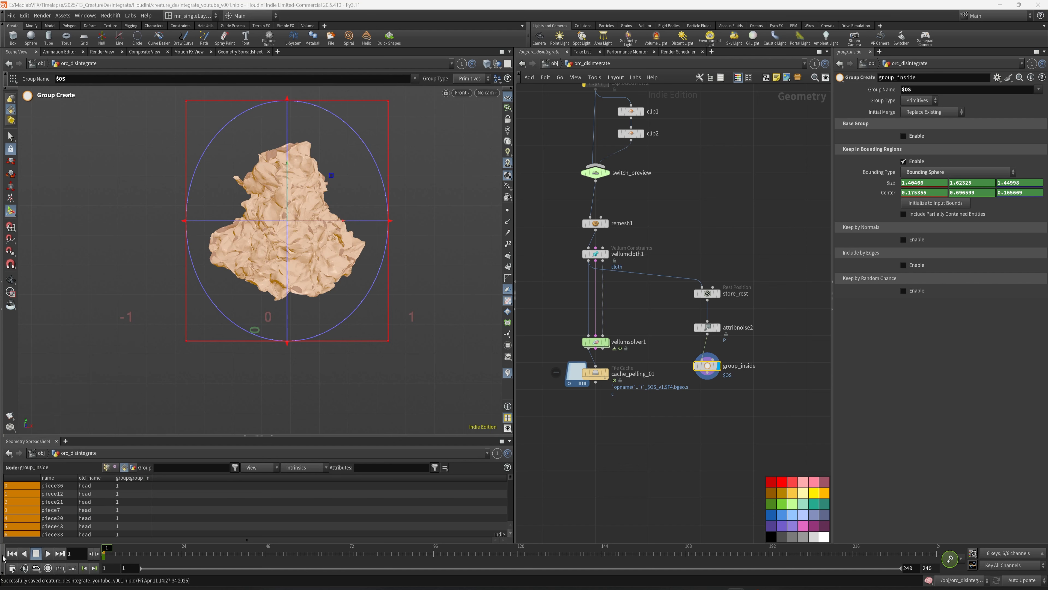
left_click(13, 569)
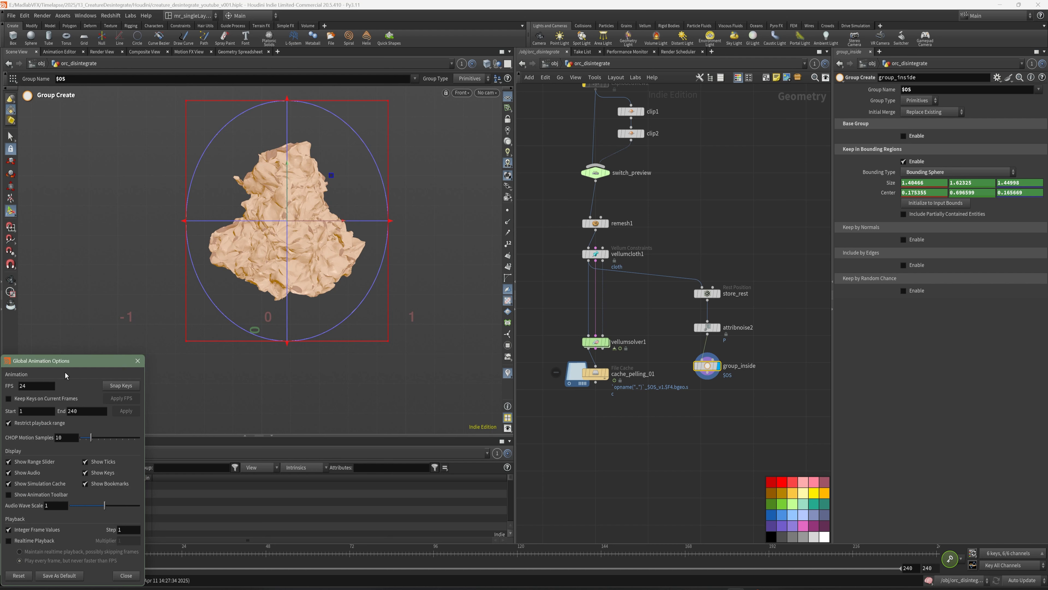
Set the global animation frame rate to 30 FPS and the end frame to 240
double_click(41, 385)
key("Tab")
left_click(138, 401)
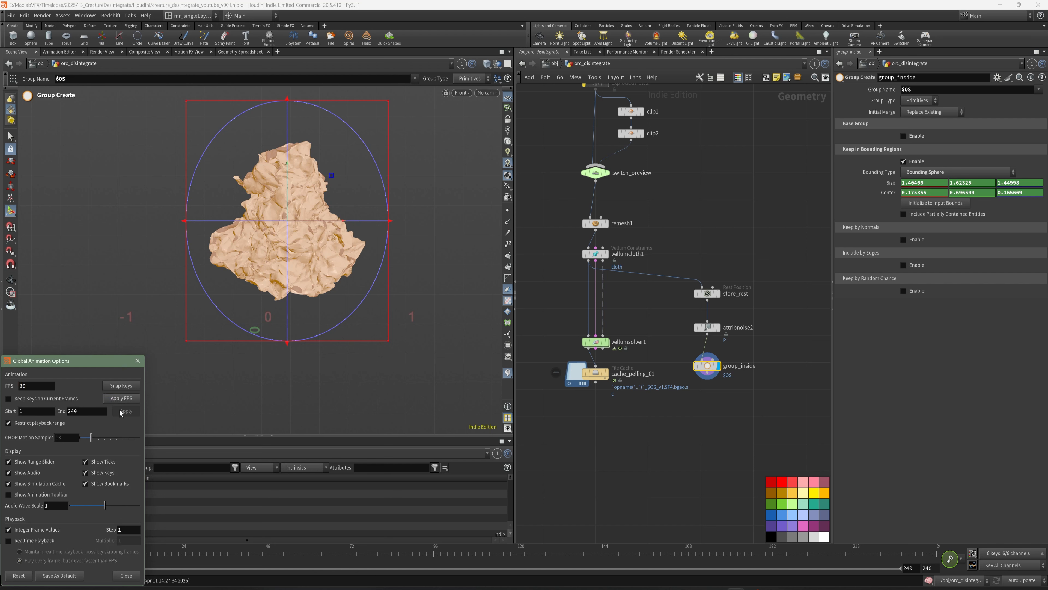
left_click(89, 412)
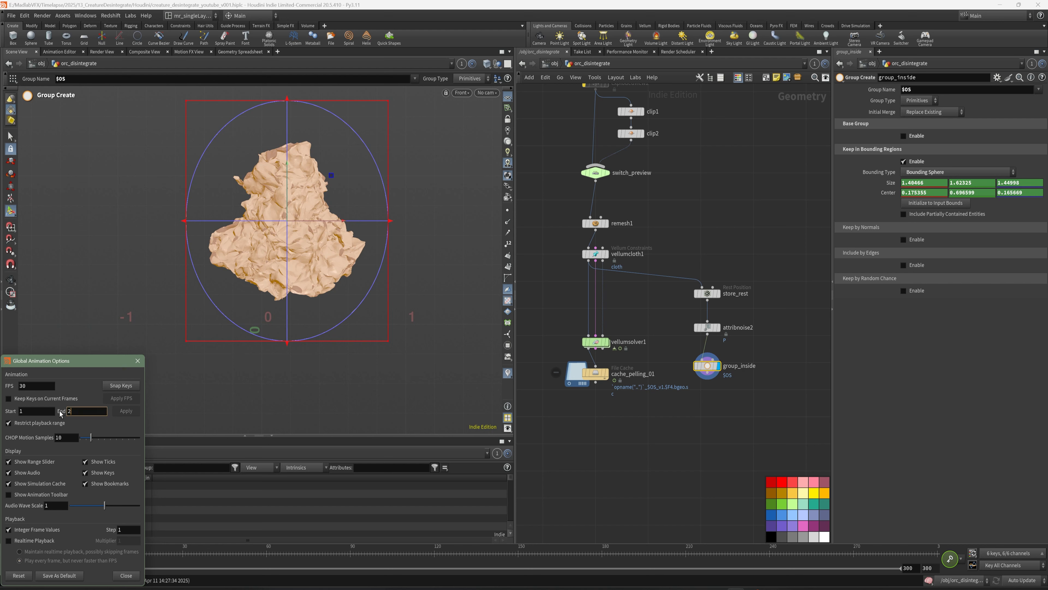
type("240")
key("Return")
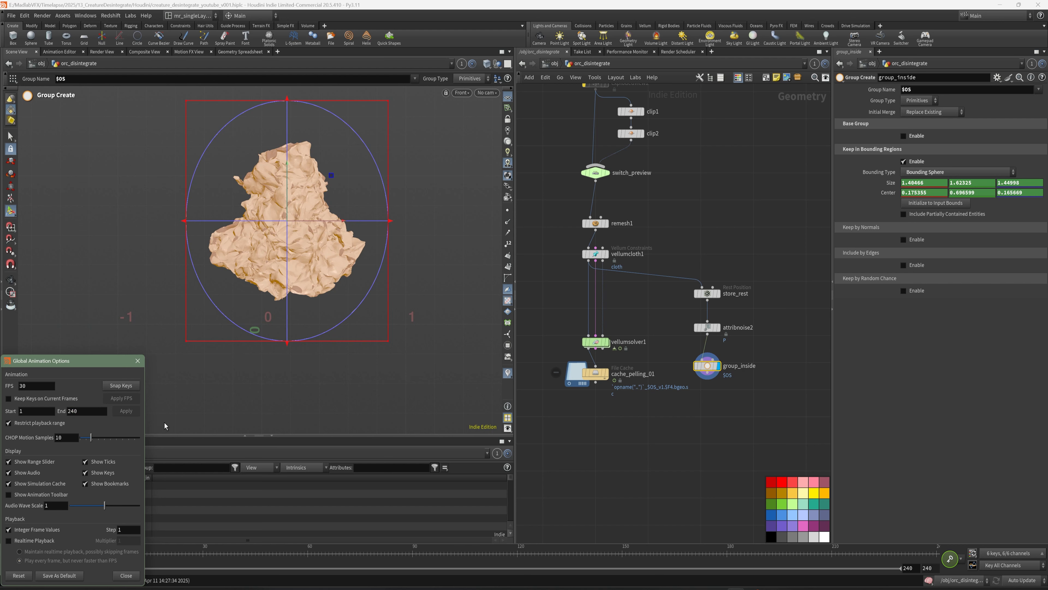
left_click(137, 360)
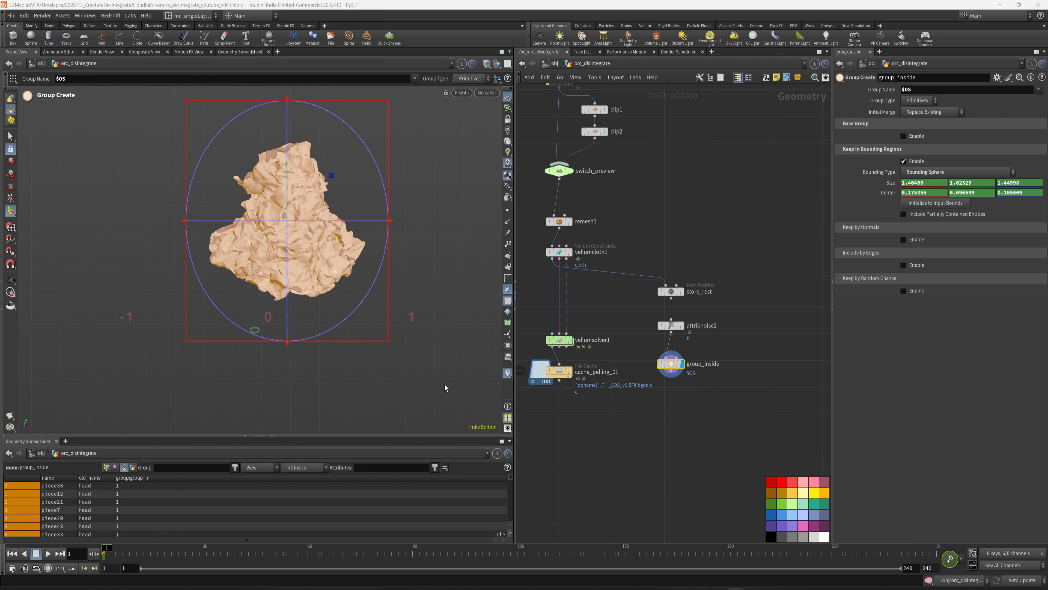
Keyframe the Size and Center of the group_inside bounding sphere at frame 180
right_click_drag(424, 284, 376, 292, "alt")
middle_click_drag(376, 292, 347, 332, "alt")
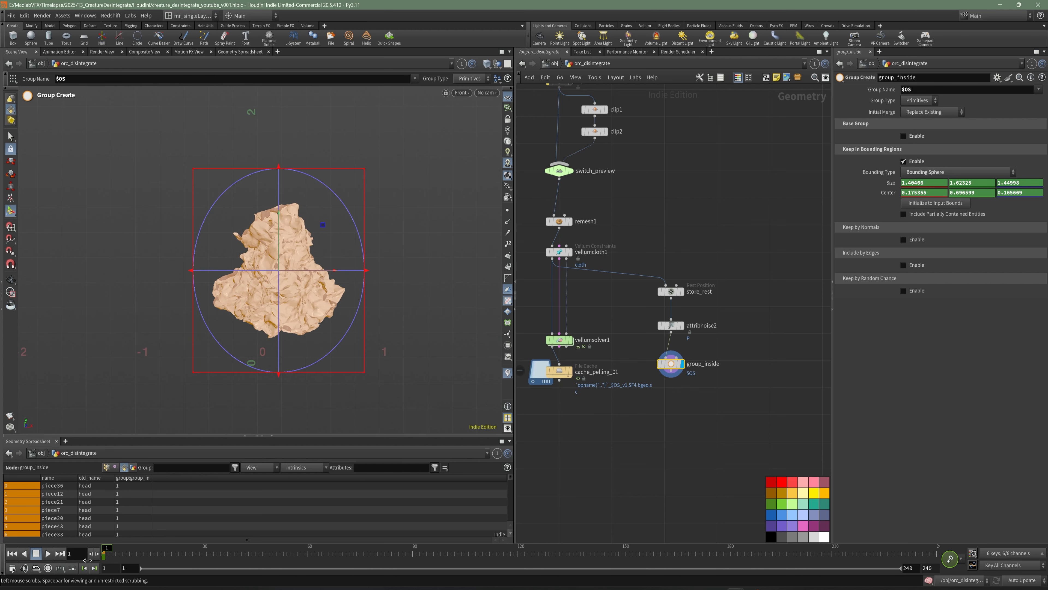
left_click_drag(129, 553, 729, 556)
right_click(890, 184)
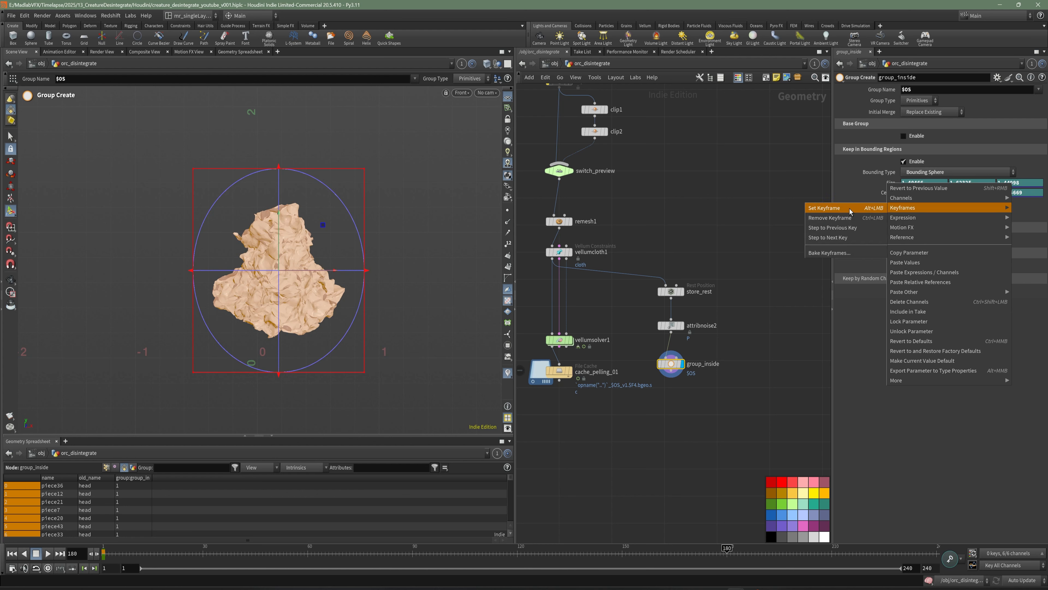
left_click(825, 208)
right_click(886, 193)
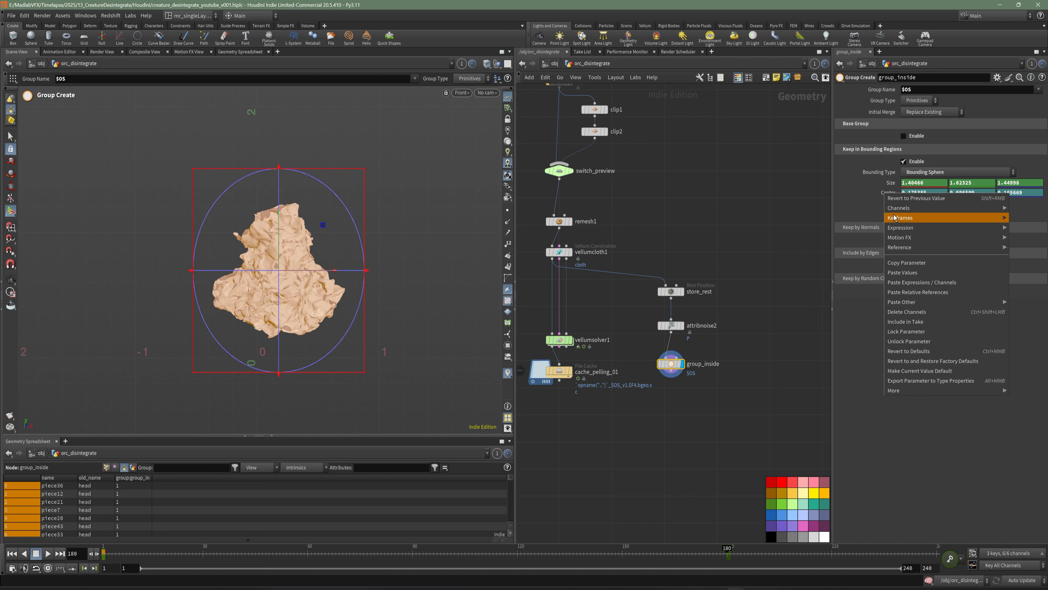
mouse_move(886, 218)
left_click(843, 223)
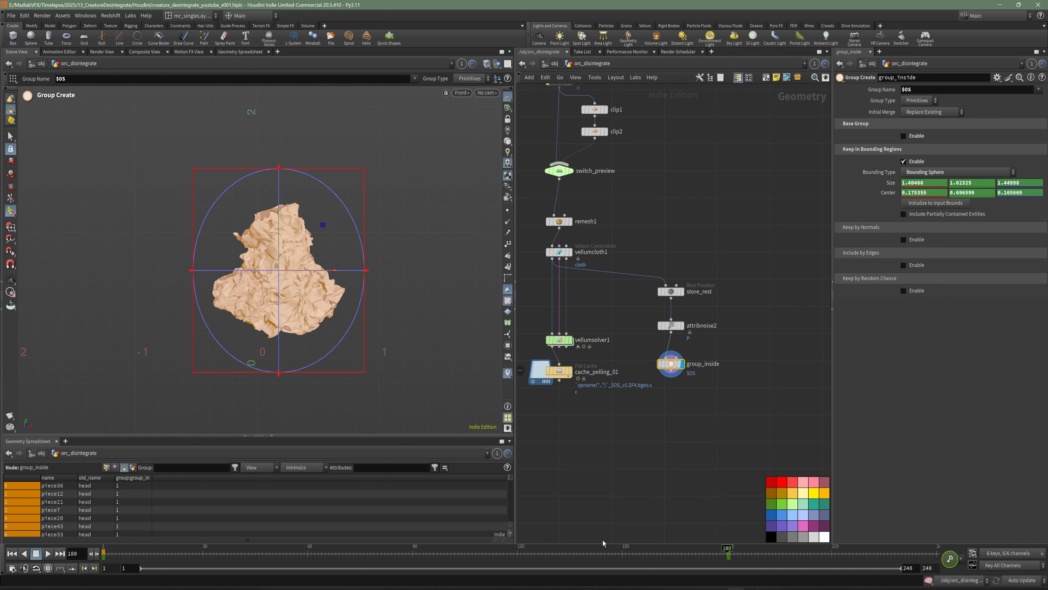
At frame 1, move the bounding sphere off the head to a center of about 1.03, 1.71, and keyframe its Size and Center
left_click_drag(730, 554, 103, 553)
scroll(350, 272, "down", 2)
middle_click_drag(350, 271, 309, 278, "alt")
left_click_drag(260, 285, 339, 178)
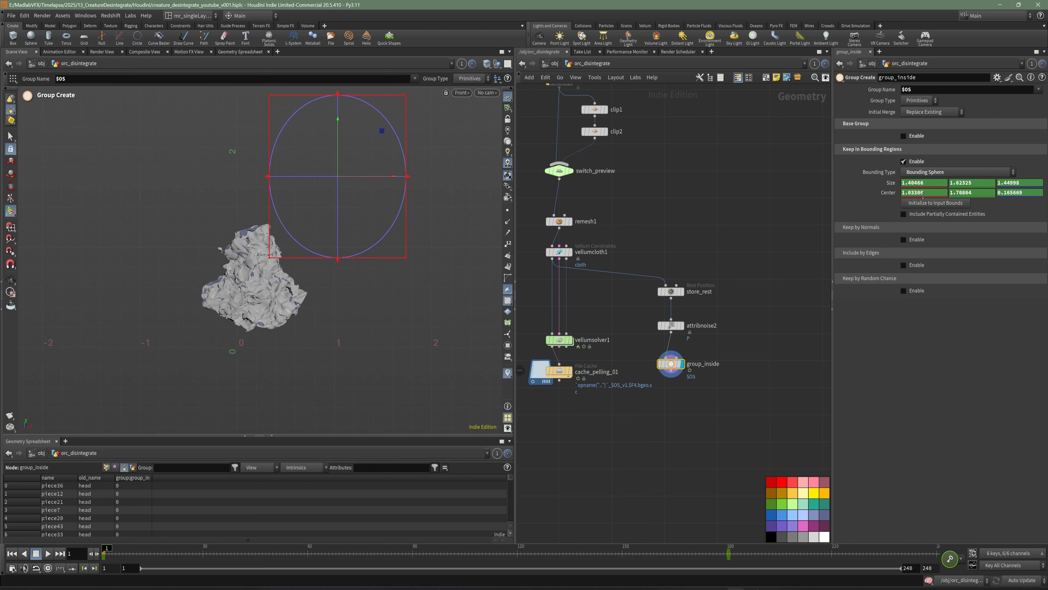
right_click(888, 183)
mouse_move(898, 209)
left_click(844, 208)
right_click(891, 194)
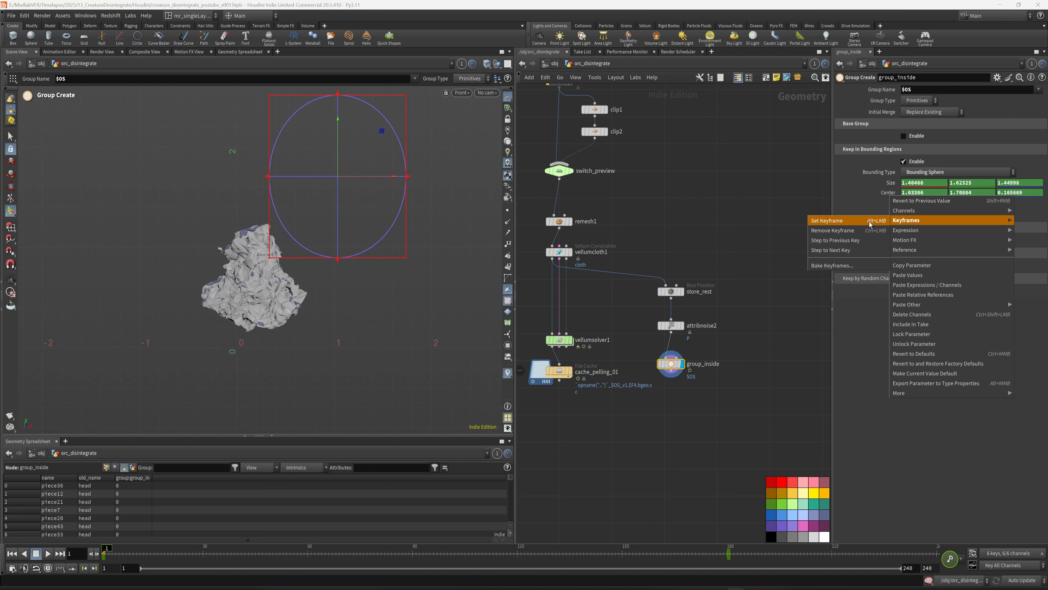
left_click(846, 222)
Scrub the timeline to frame 124 to check the sphere's sweep over the head, and save the scene
left_click_drag(107, 551, 532, 548)
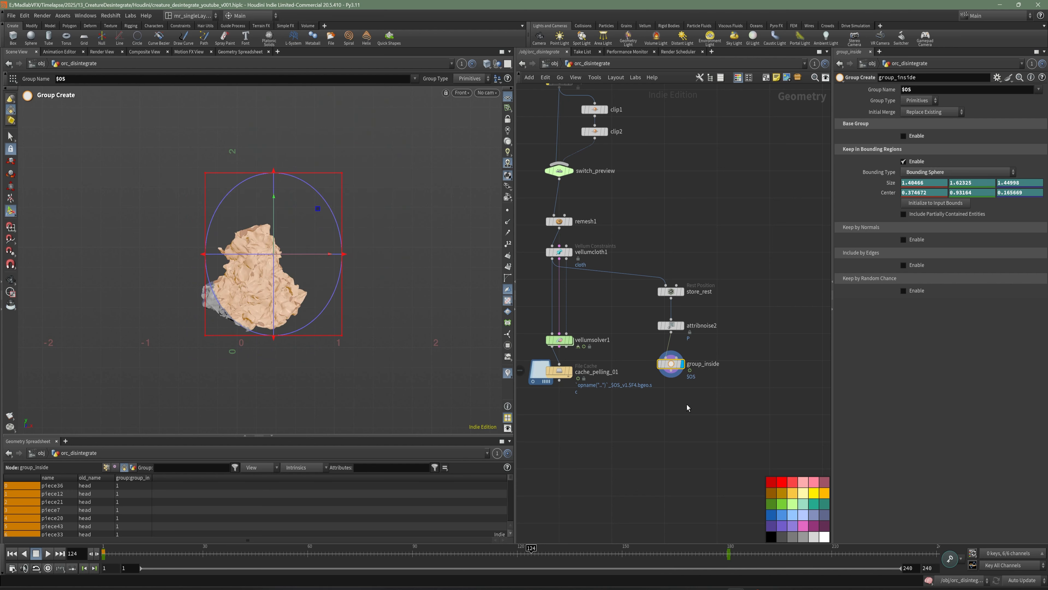
scroll(697, 384, "up", 5)
key("ctrl+s")
Add a Rest Position node below group_inside and connect it to that node's output
key("Tab")
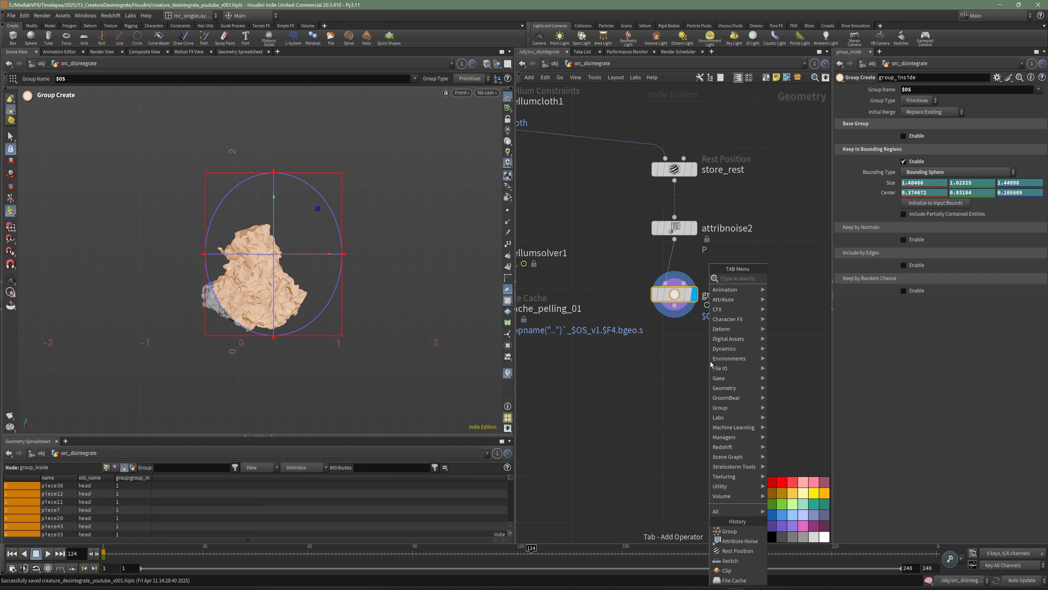
type("re")
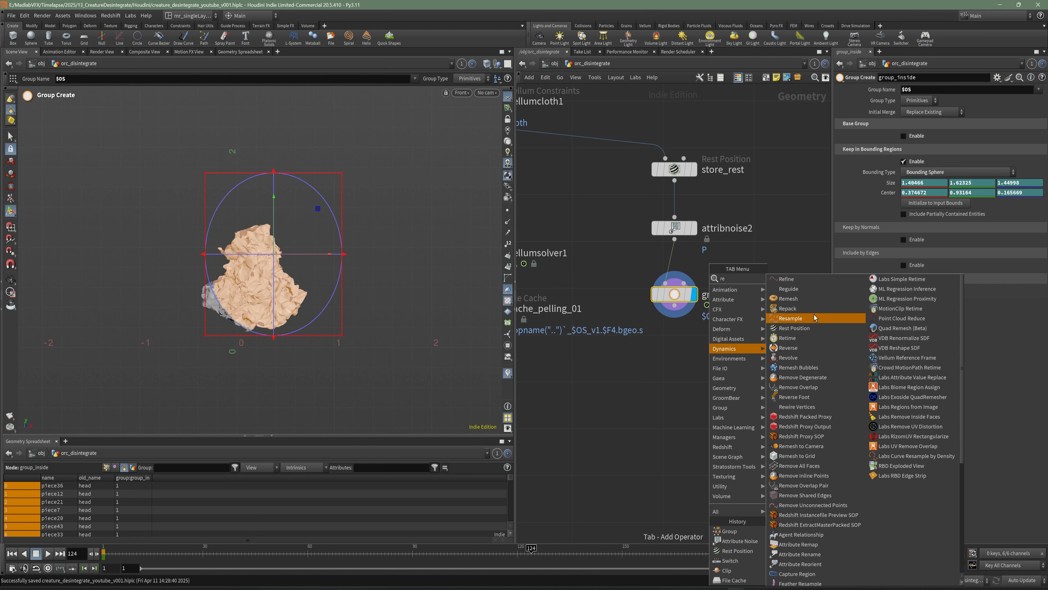
left_click(799, 328)
left_click(668, 357)
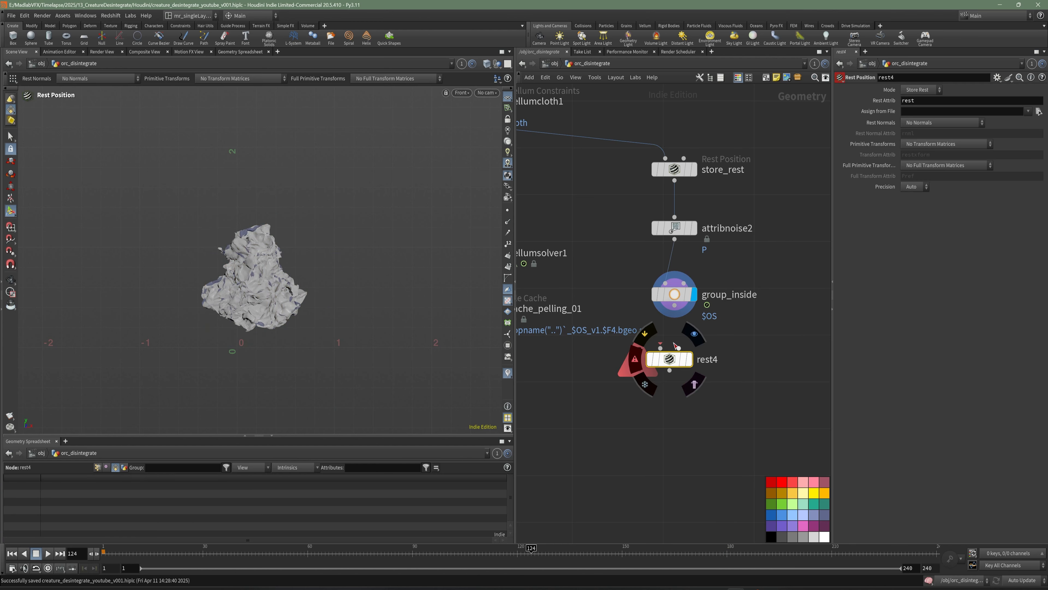
left_click(660, 349)
left_click(656, 352)
left_click_drag(664, 359, 669, 357)
Rename the new Rest Position node as extract_rest
left_click(707, 358)
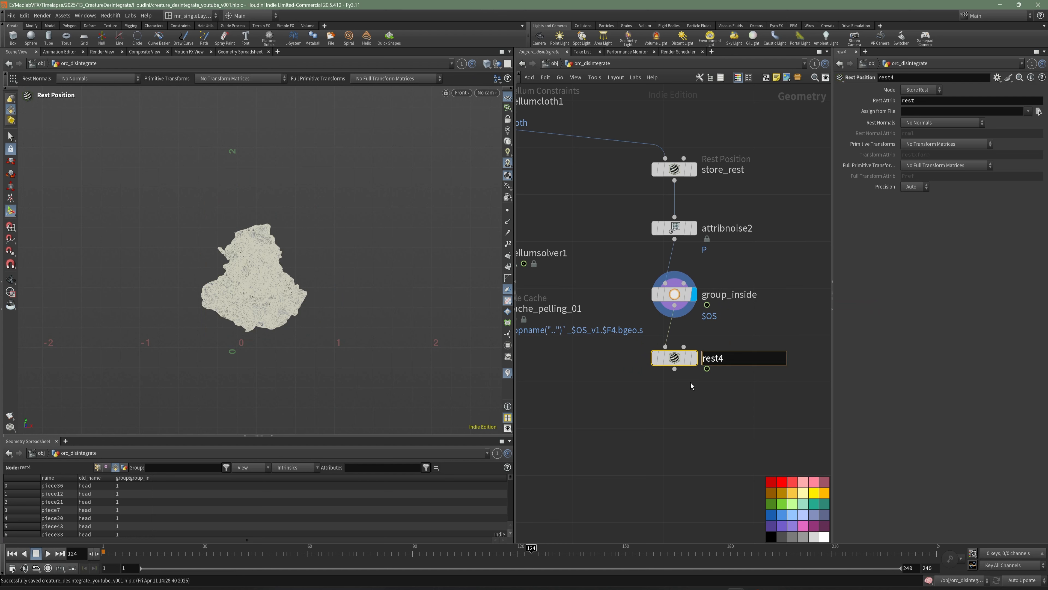
type("_extract_")
key("End")
key("BackSpace")
key("BackSpace")
key("Return")
Display the extract_rest node with its mode set to Extract Rest, and return to frame 1
left_click(694, 358)
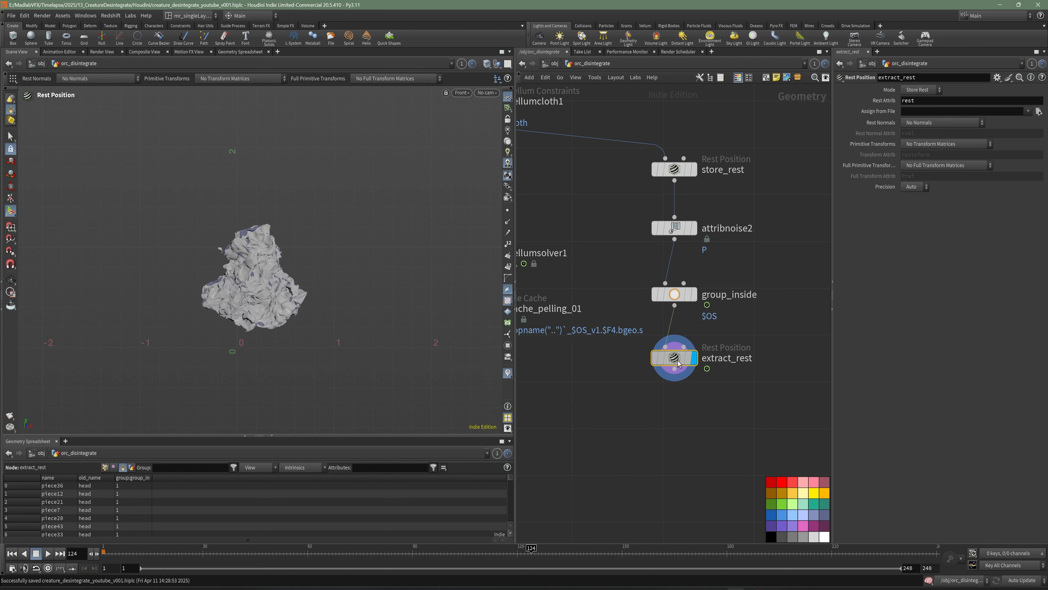
middle_click_drag(695, 358, 711, 359)
key("ctrl+s")
left_click(921, 90)
left_click(921, 101)
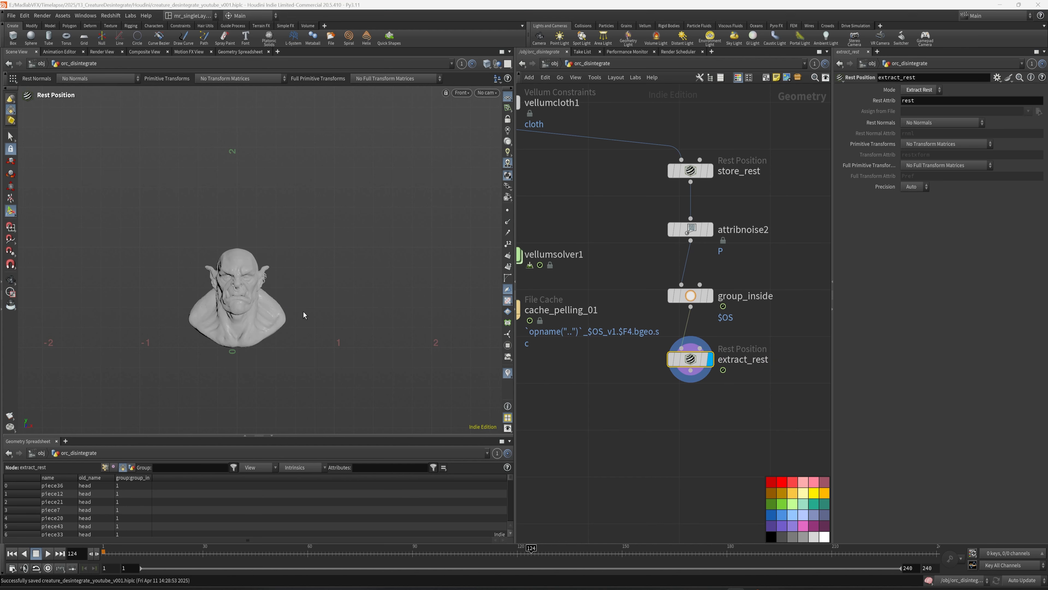
left_click(105, 554)
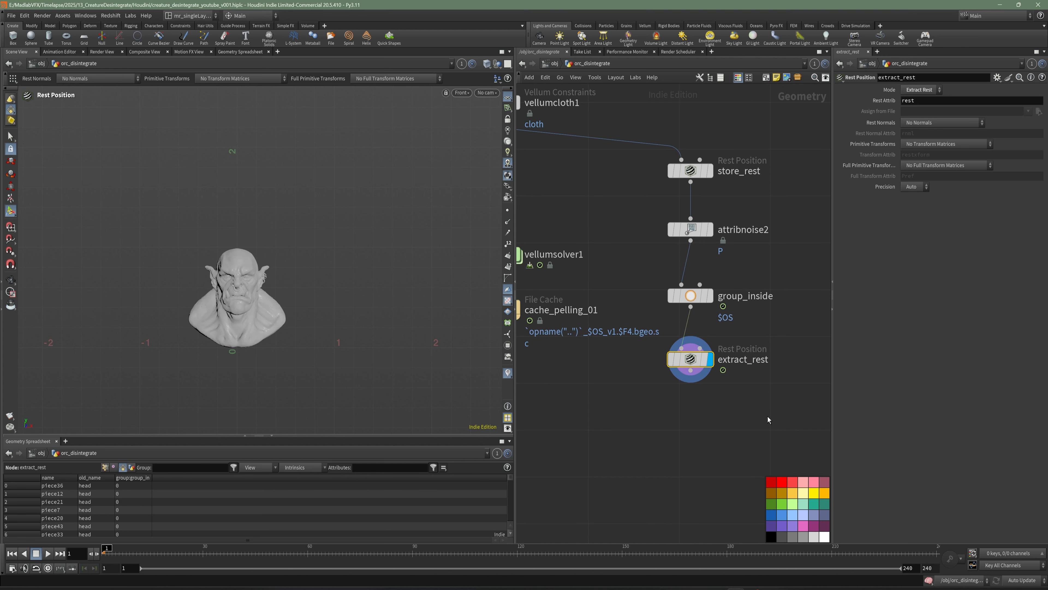
Add a Color node below extract_rest, connected to it, and display its result
middle_click_drag(722, 447, 722, 389)
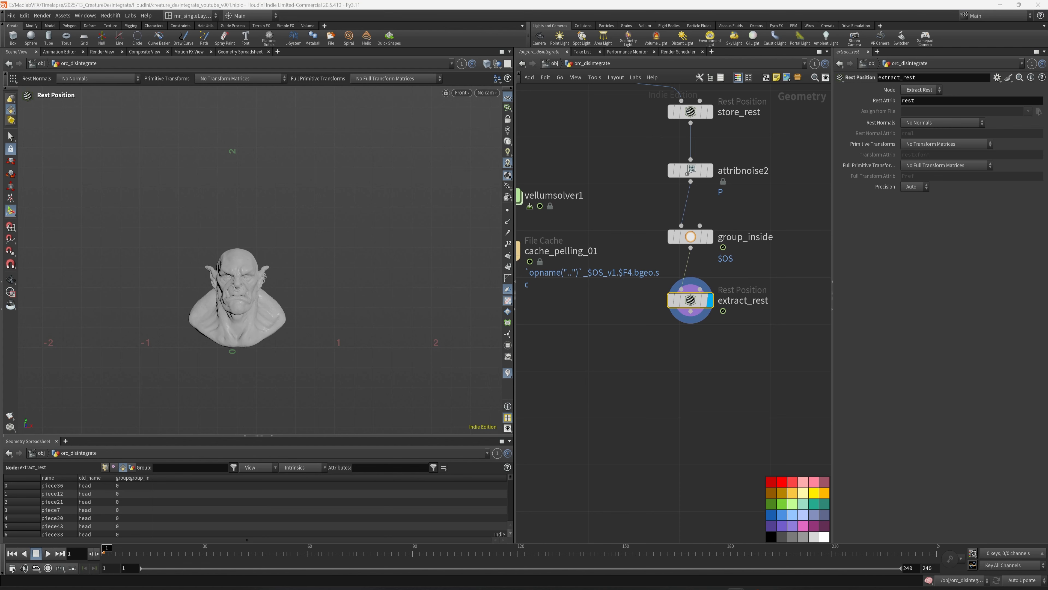
scroll(752, 333, "up", 2)
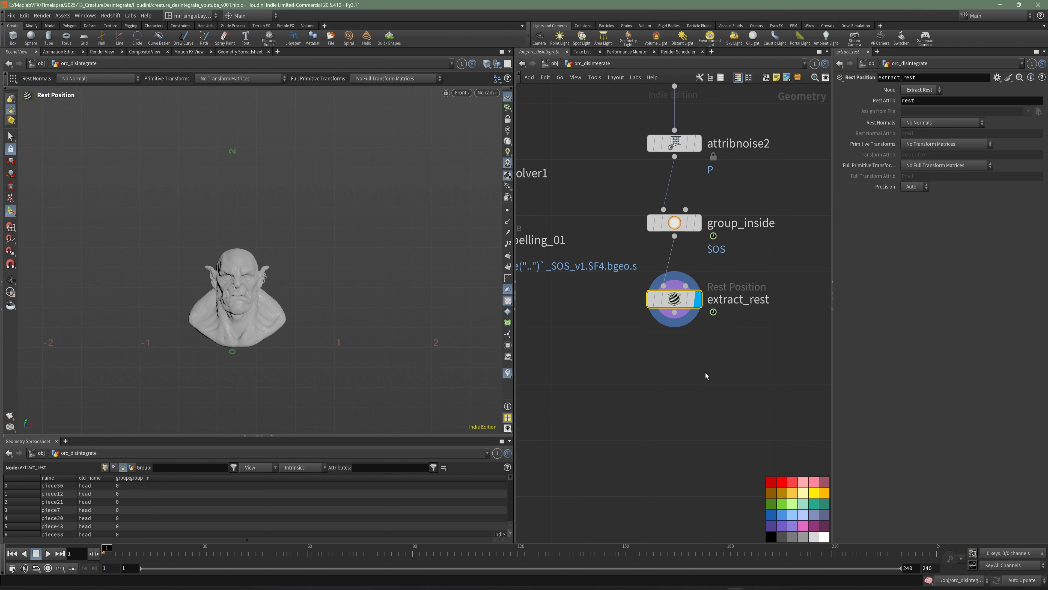
key("Tab")
type("color")
left_click(780, 279)
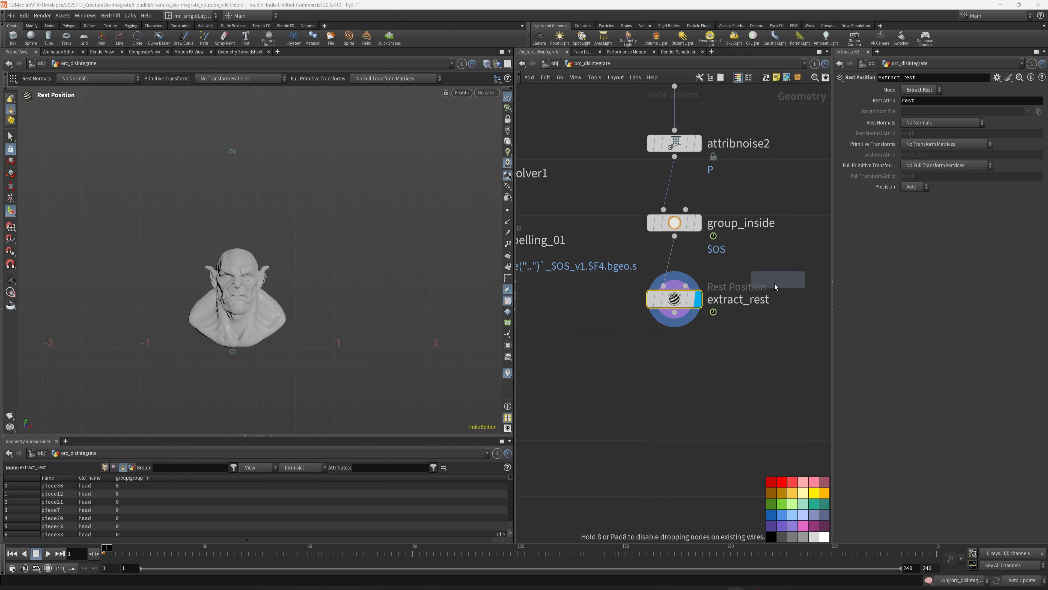
left_click(698, 385)
left_click(700, 384)
scroll(644, 355, "down", 2)
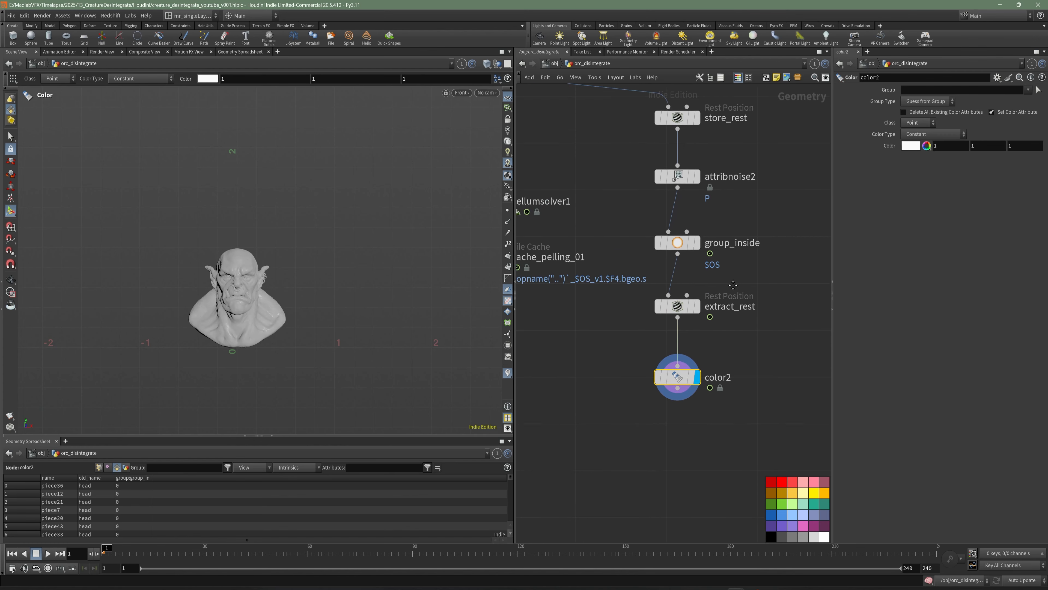
middle_click_drag(627, 403, 615, 427)
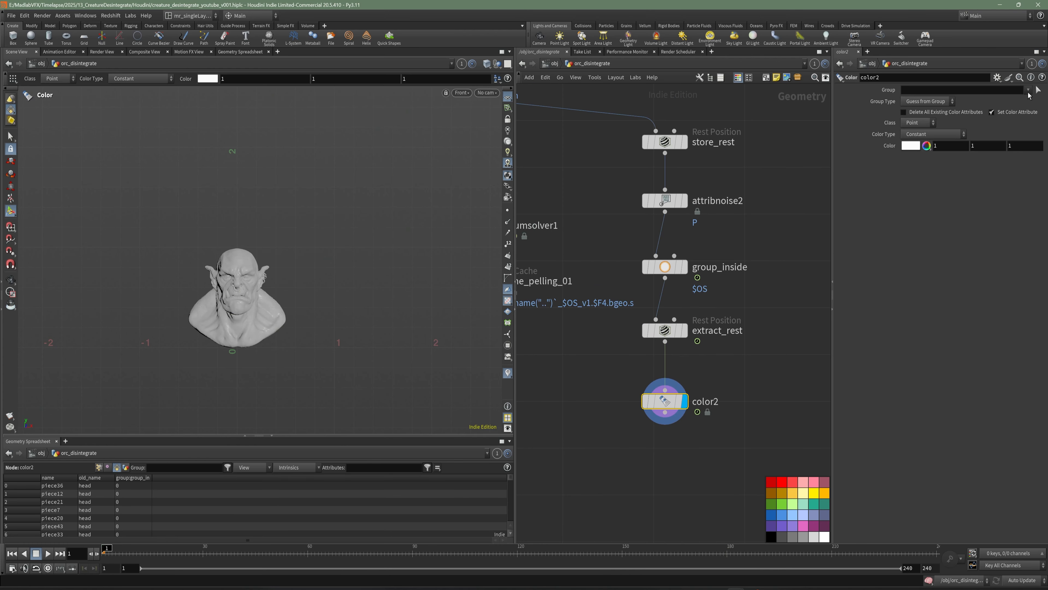
Limit the Color node to the group_inside group and set its color to red (1, 0, 0)
left_click(1028, 90)
left_click(1007, 102)
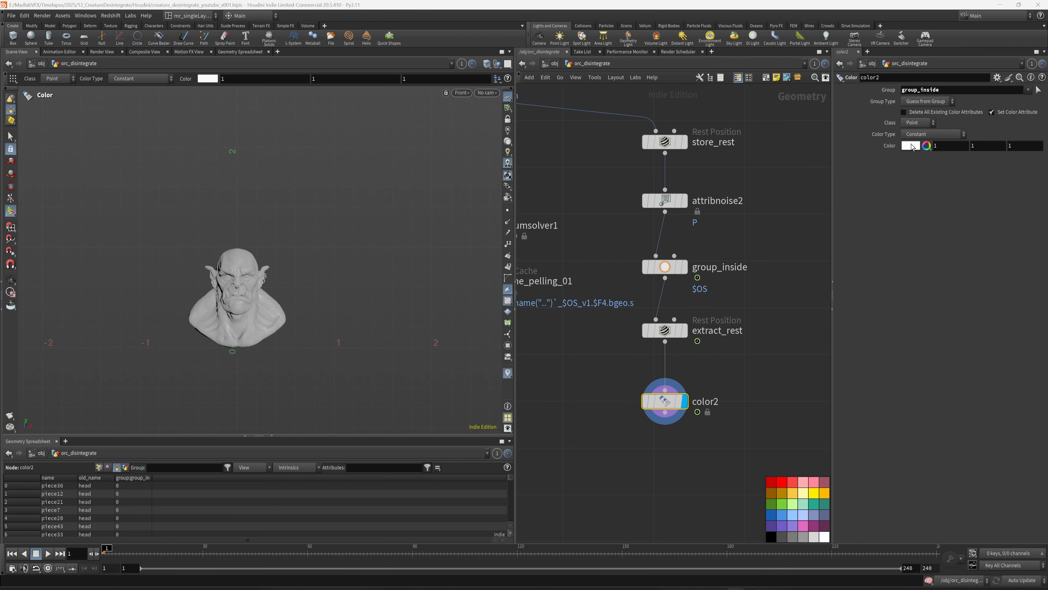
left_click(911, 146)
left_click(877, 81)
left_click(1033, 52)
Scrub the timeline in perspective view to examine the red group spreading over the head, and return to frame 1 in front view
left_click_drag(108, 550, 154, 548)
key("space+1")
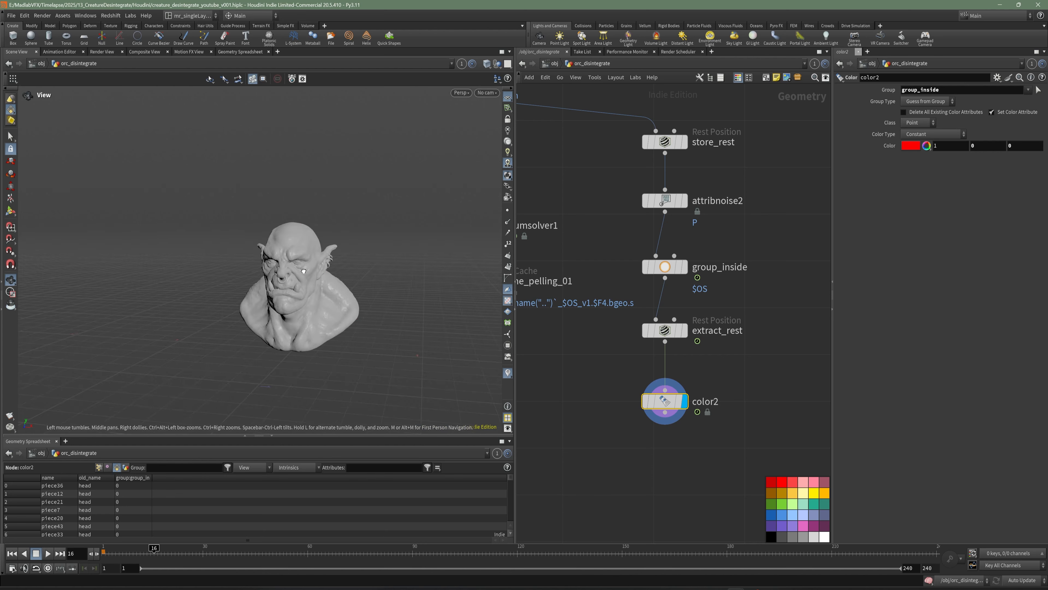
left_click_drag(305, 279, 285, 283, "alt")
middle_click_drag(304, 307, 264, 275, "alt")
left_click_drag(154, 555, 363, 552)
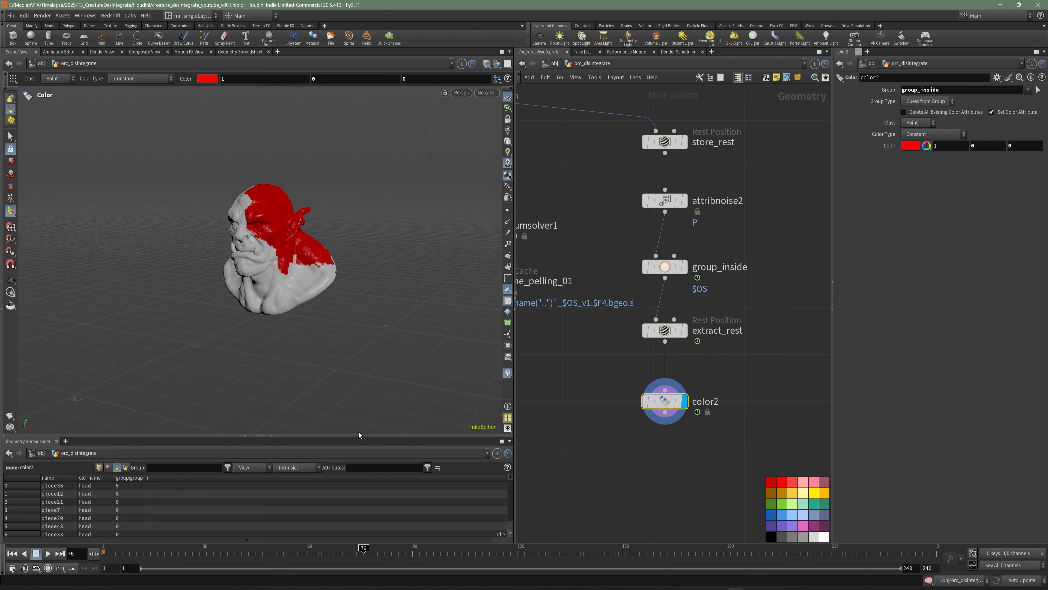
right_click_drag(325, 314, 351, 342, "alt")
left_click_drag(351, 343, 330, 306, "alt")
right_click_drag(330, 305, 345, 352, "alt")
left_click_drag(246, 232, 227, 228, "alt")
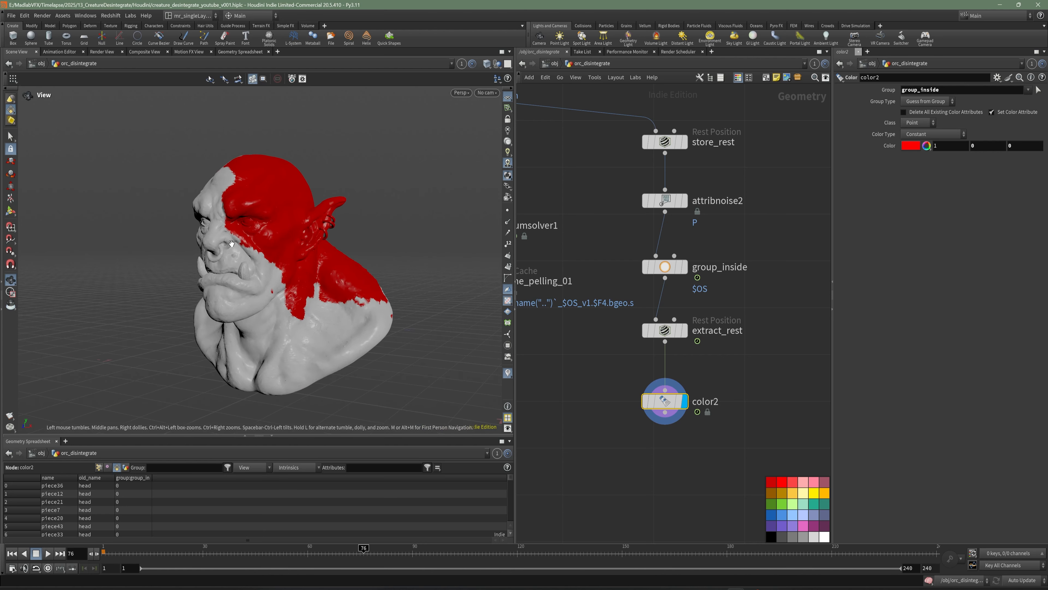
left_click_drag(363, 552, 385, 508)
left_click_drag(268, 297, 322, 290, "alt")
left_click_drag(409, 555, 103, 553)
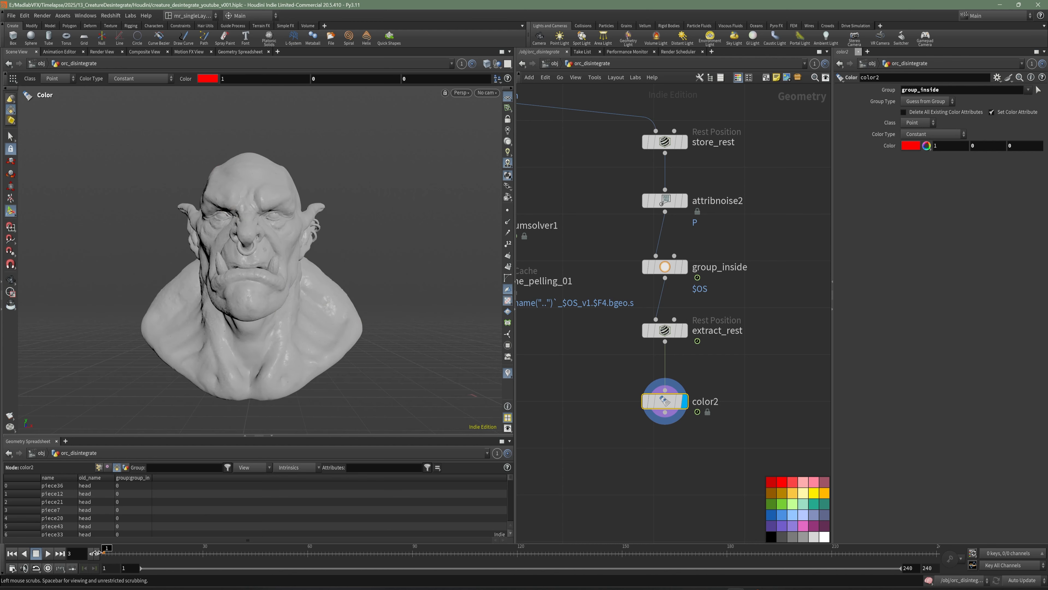
left_click_drag(270, 282, 275, 294, "alt")
key("space+3")
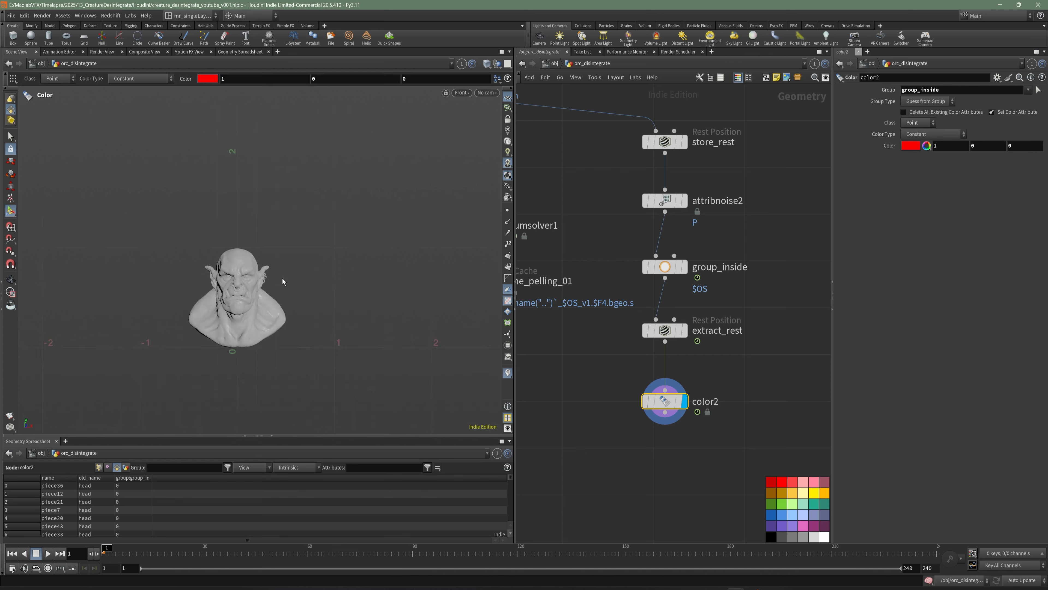
scroll(292, 267, "up", 4)
Add an Attribute Create node below color2, connected to its output
middle_click_drag(788, 352, 777, 259)
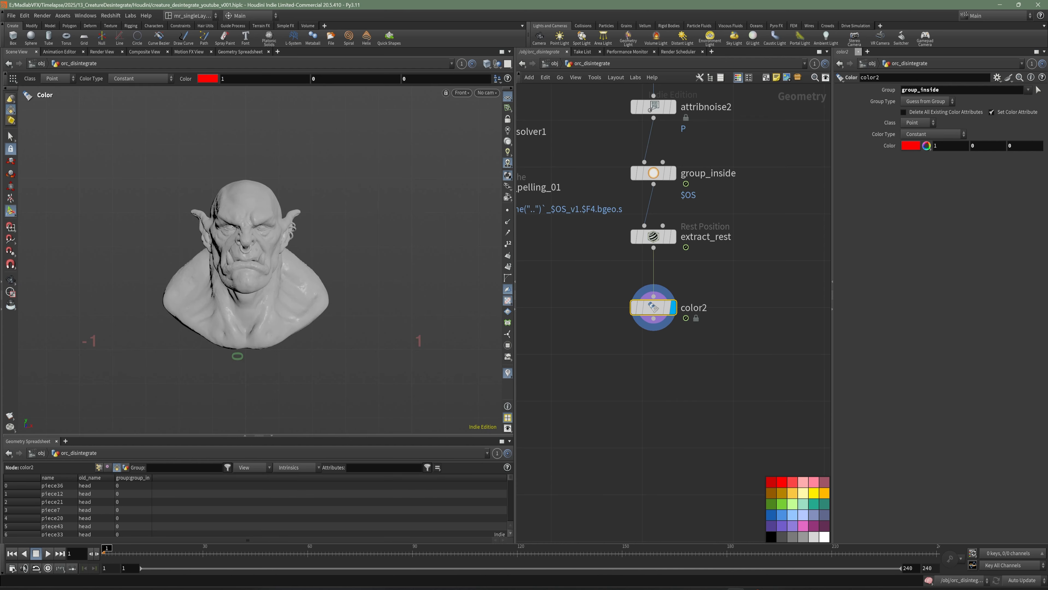
middle_click_drag(712, 370, 695, 328)
key("Tab")
type("acre")
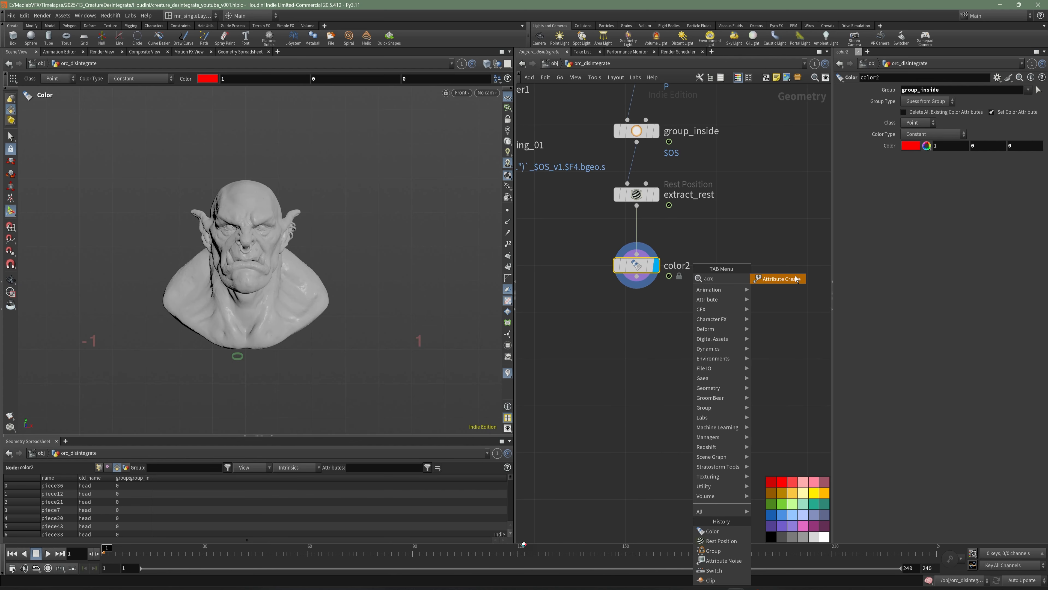
key("Return")
left_click(627, 327)
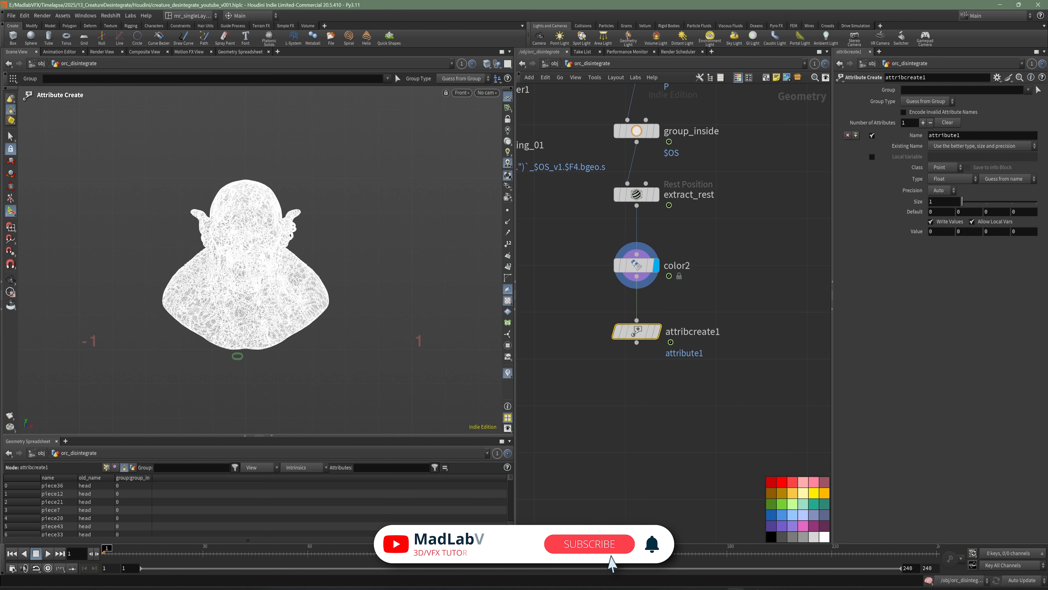
Name the attribute made by the Attribute Create node "activate"
middle_click_drag(746, 349, 735, 372)
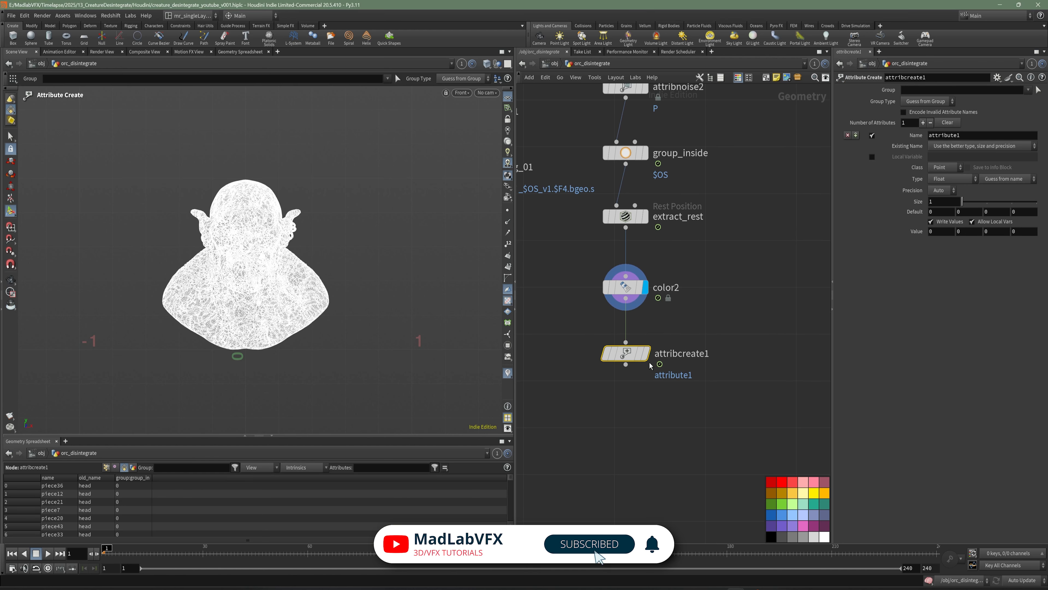
left_click_drag(966, 136, 890, 146)
type("activate")
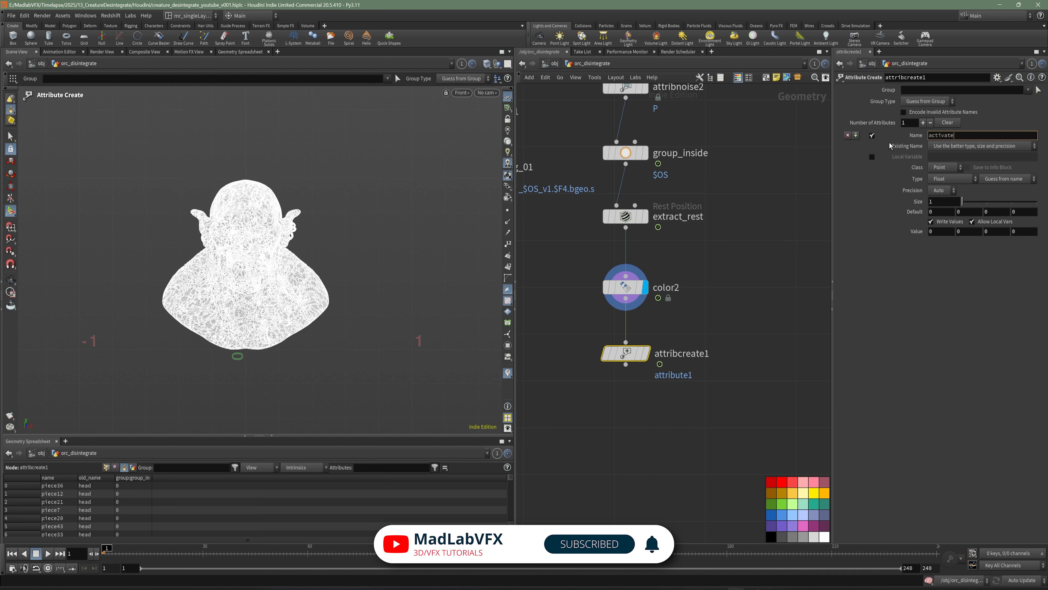
key("Return")
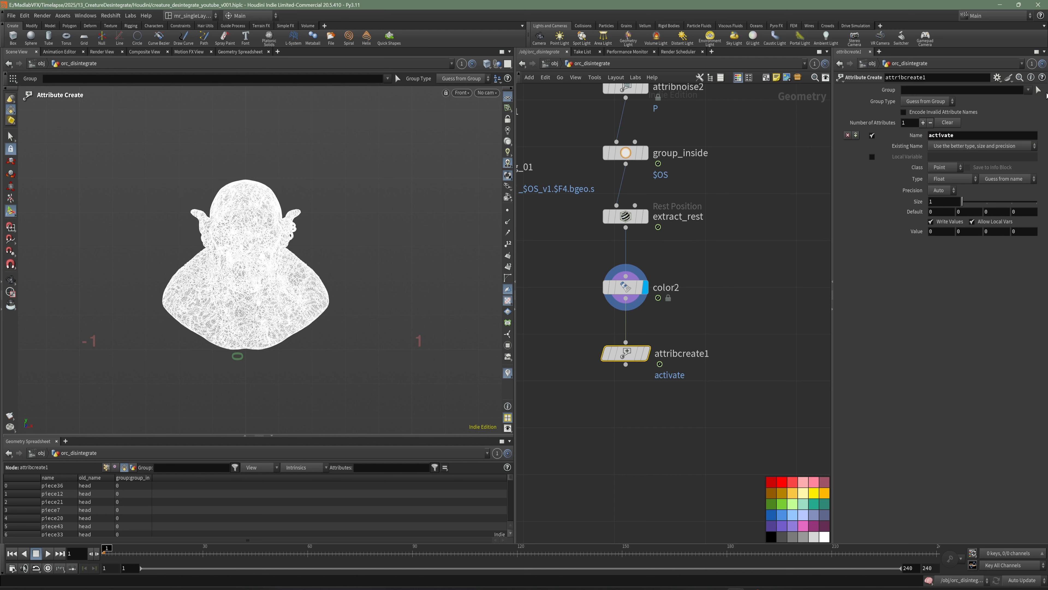
Limit the Attribute Create node to the group_inside group, display its output and save the scene
left_click(1028, 90)
left_click(1009, 99)
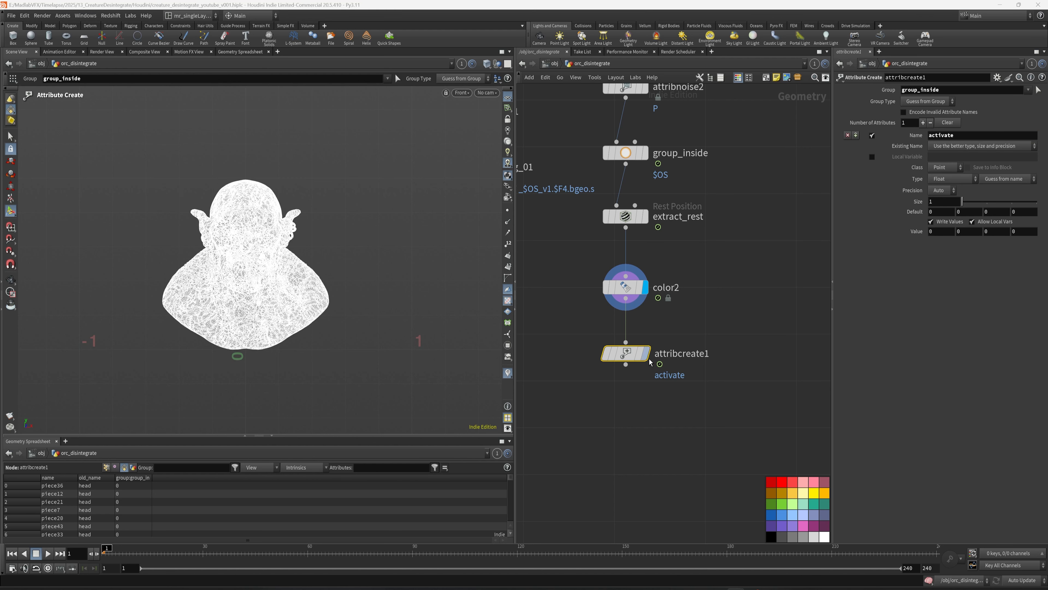
mouse_move(652, 360)
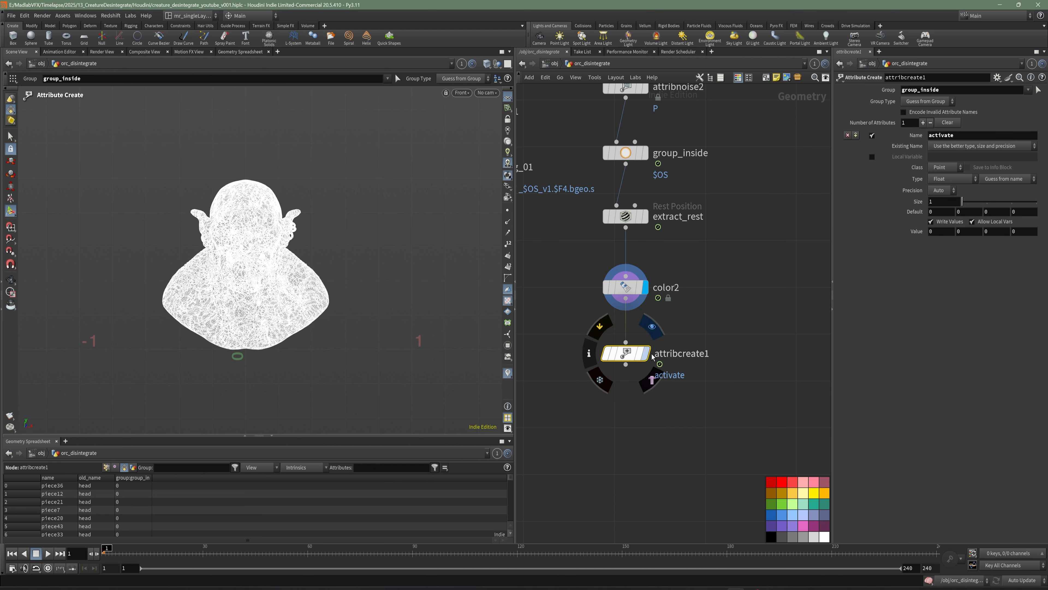
left_click(646, 354)
middle_click_drag(675, 330, 676, 355)
key("ctrl+s")
Change the group type of the group_inside node to Points and save the scene
left_click(677, 242)
left_click(642, 178)
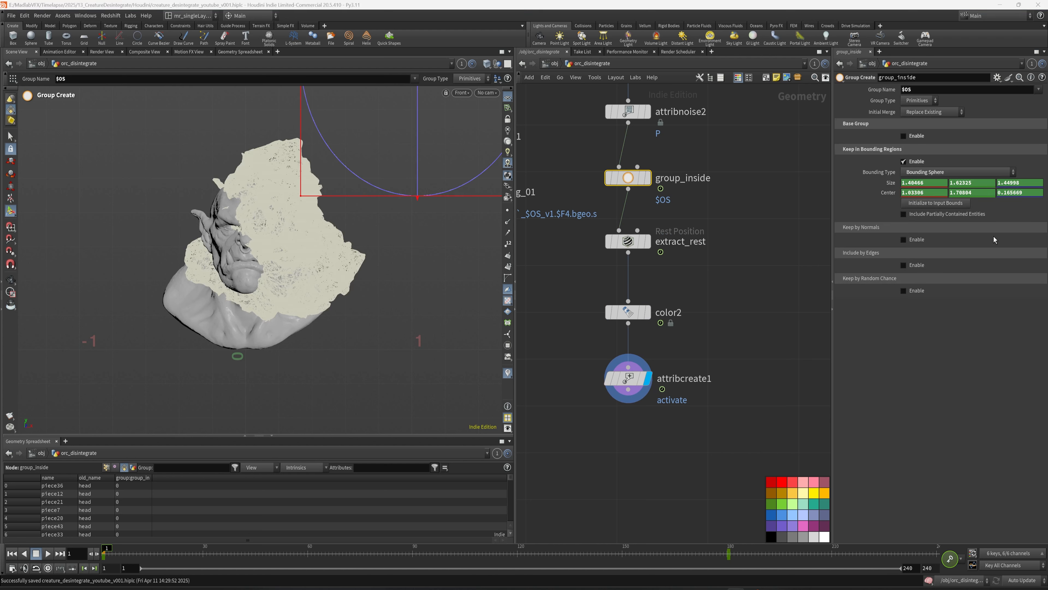
middle_click_drag(724, 231, 702, 283)
middle_click_drag(658, 247, 669, 254)
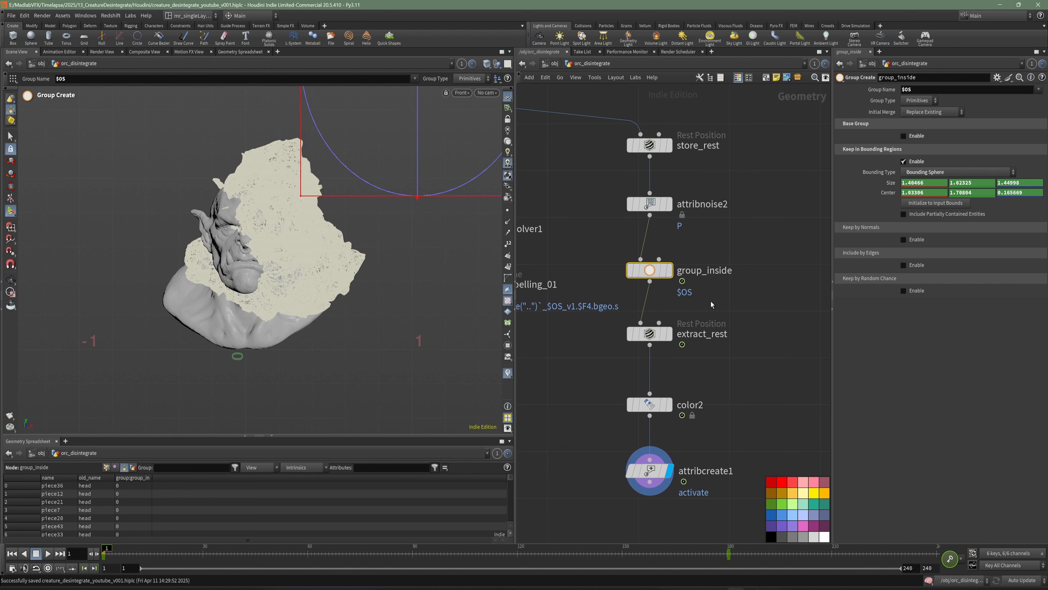
left_click(916, 101)
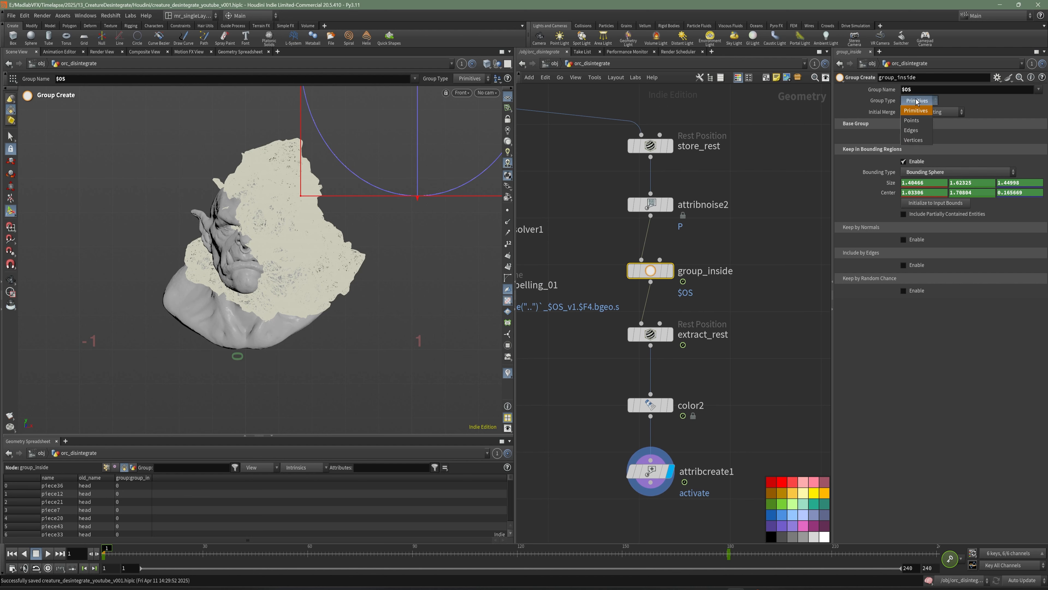
left_click(913, 116)
middle_click_drag(722, 373, 711, 275)
scroll(708, 314, "down", 1)
middle_click_drag(748, 338, 742, 286)
key("ctrl+s")
Add a Null node below attribcreate1, connected to its output
left_click_drag(706, 352, 596, 293)
middle_click_drag(652, 367, 652, 338)
scroll(656, 333, "up", 1)
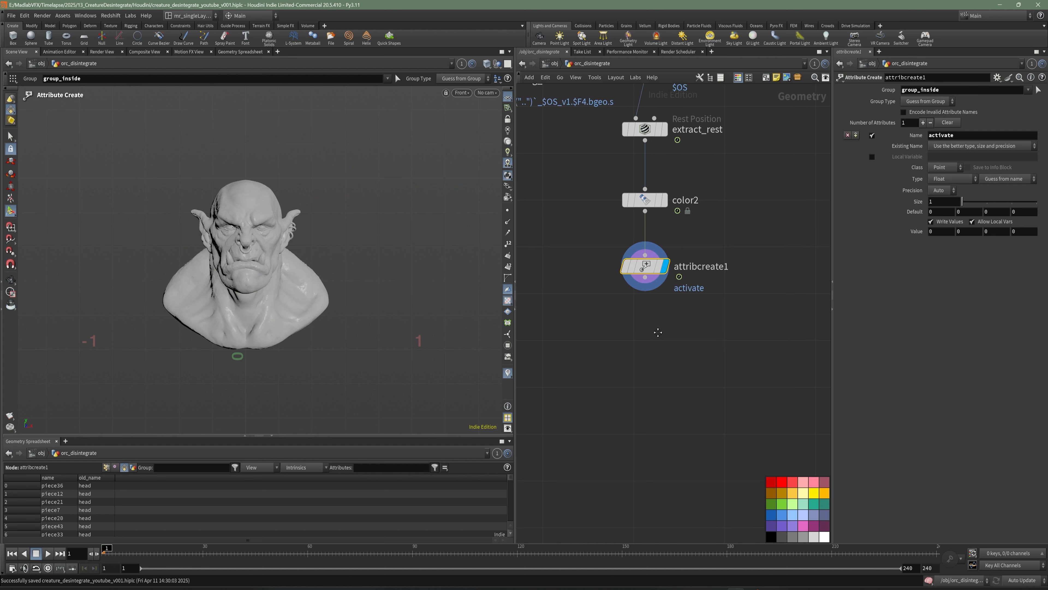
key("Tab")
type("nu")
key("Return")
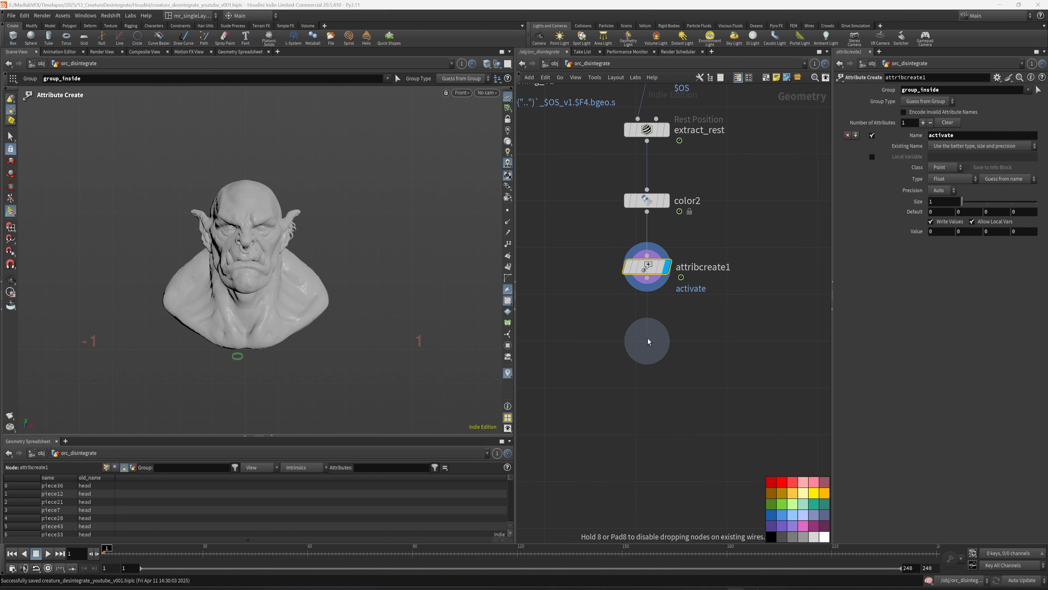
left_click(647, 340)
Rename the Null node REF_ACTIVATE_PIECES, display it and save the scene
double_click(675, 346)
type("RE")
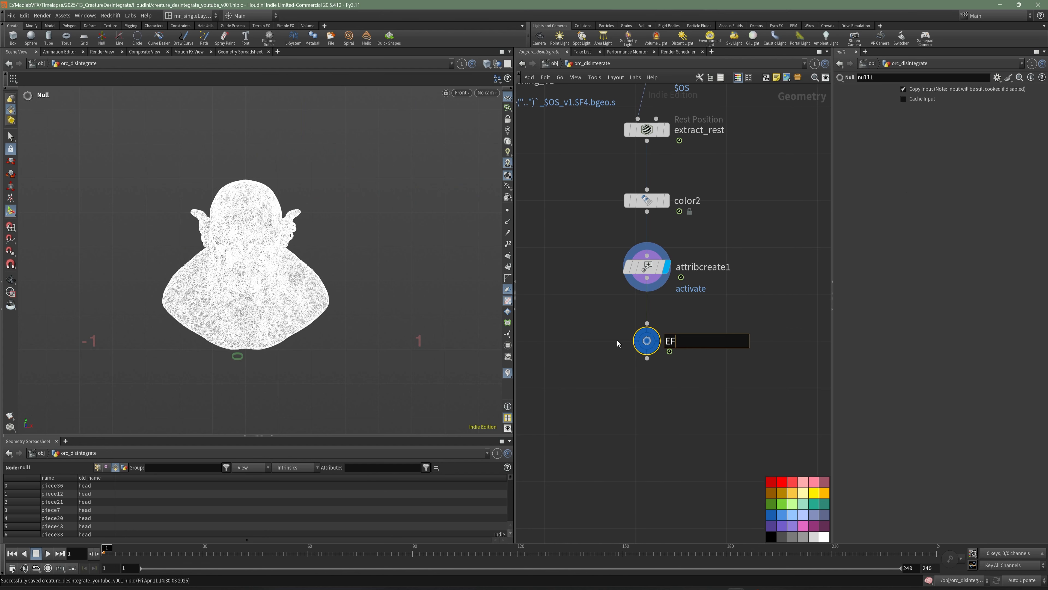
type("F_ACTIVATE_PIECEAS")
key("Return")
double_click(746, 341)
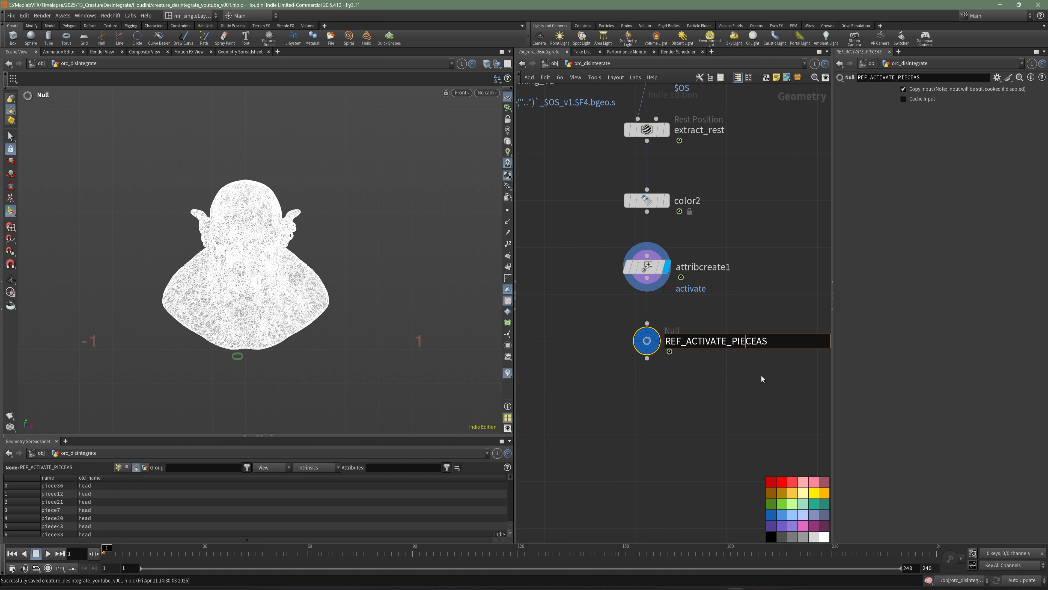
key("Delete")
key("Return")
left_click(654, 337)
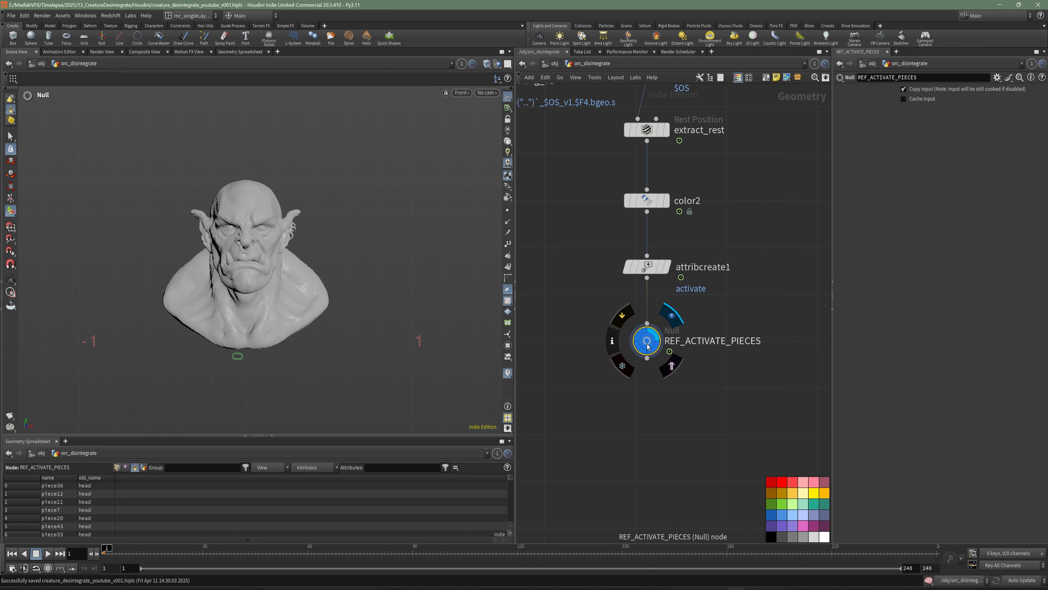
key("ctrl+s")
Lay out the seven nodes from store_rest down to REF_ACTIVATE_PIECES in a tidy column
scroll(716, 343, "down", 4)
middle_click_drag(717, 343, 714, 357)
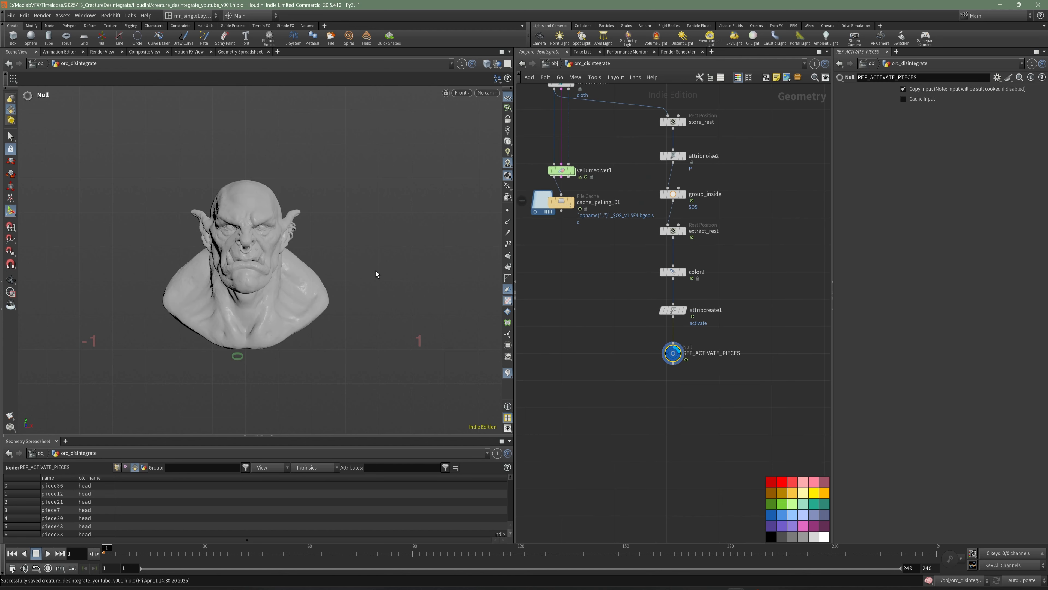
scroll(702, 475, "down", 2)
middle_click_drag(721, 393, 726, 419)
left_click_drag(675, 400, 649, 195)
key("l")
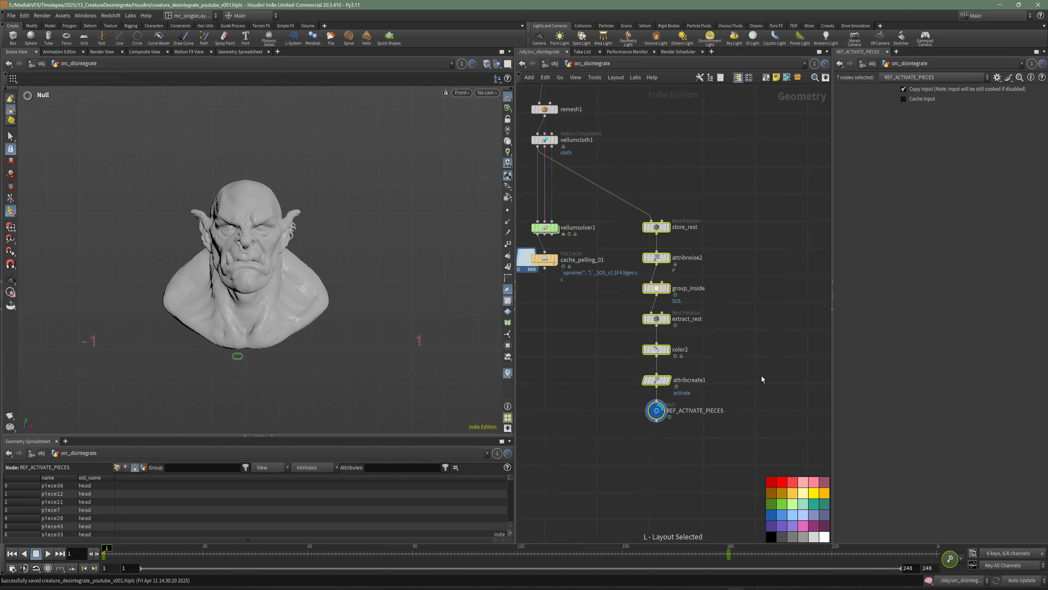
scroll(762, 376, "up", 2)
left_click(734, 396)
Scrub the timeline to frame 44 to check the red group on the head, and save the scene
left_click_drag(222, 549, 252, 550)
middle_click_drag(575, 293, 681, 368)
key("ctrl+s")
scroll(642, 296, "up", 2)
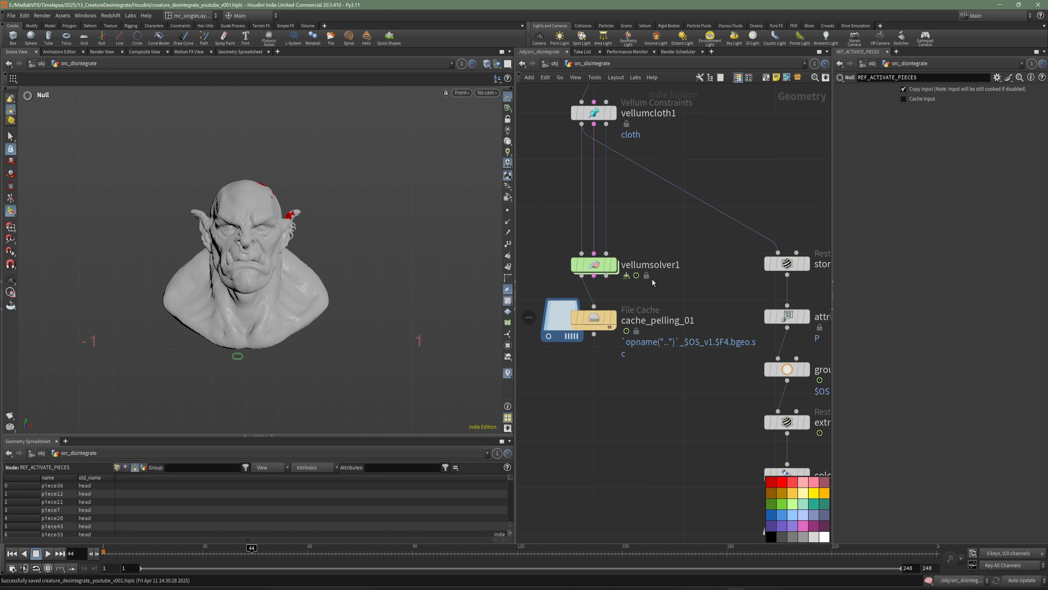
Select vellumsolver1, return to frame 1 and switch the scene's update mode to Manual
middle_click_drag(653, 279, 657, 283)
left_click_drag(669, 282, 579, 247)
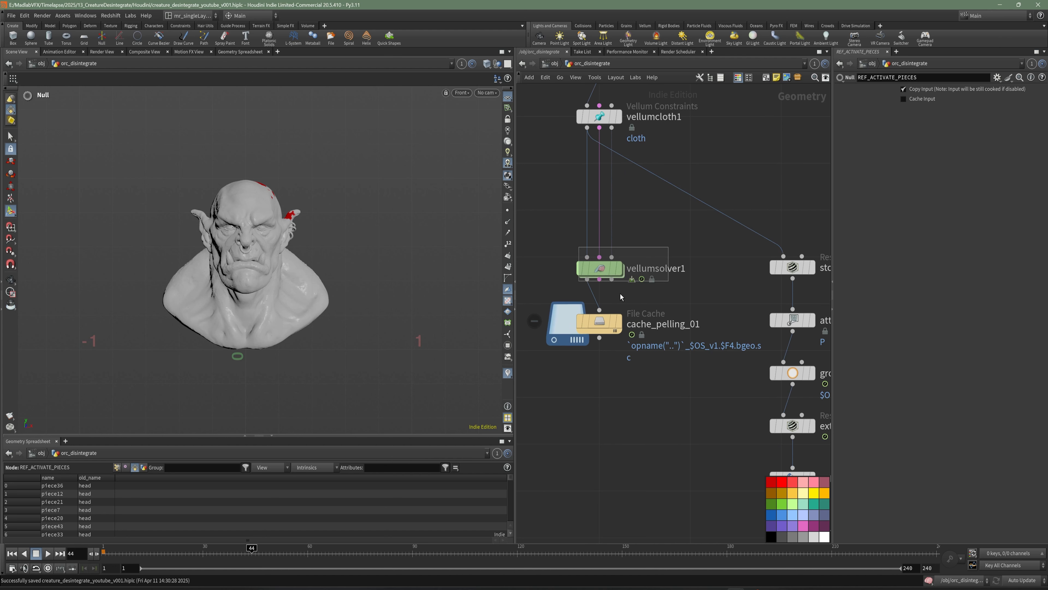
middle_click_drag(651, 382, 647, 360)
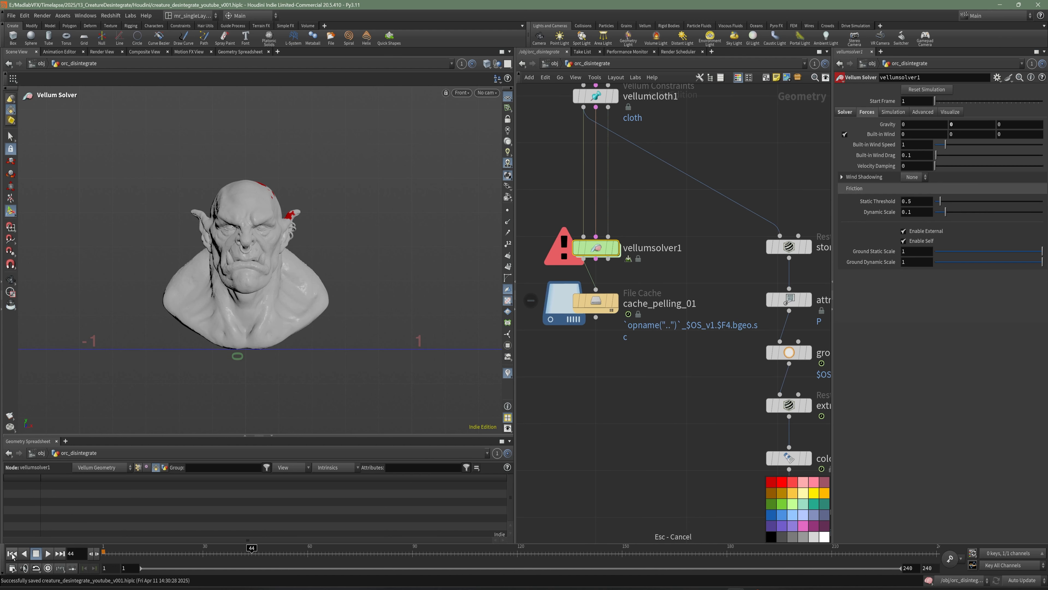
key("ctrl+Up")
middle_click_drag(679, 452, 667, 444)
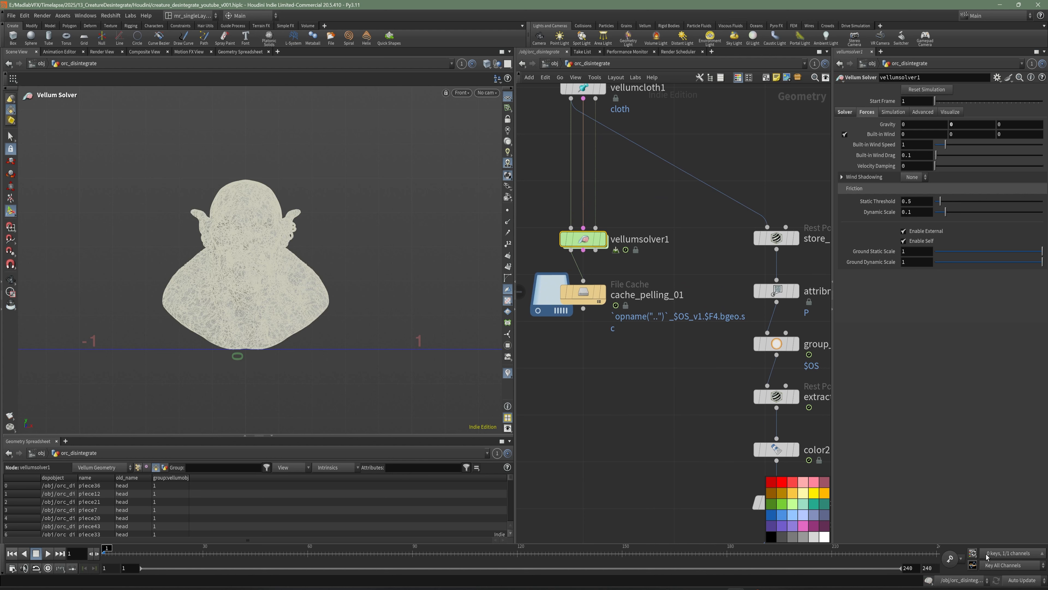
left_click(1023, 580)
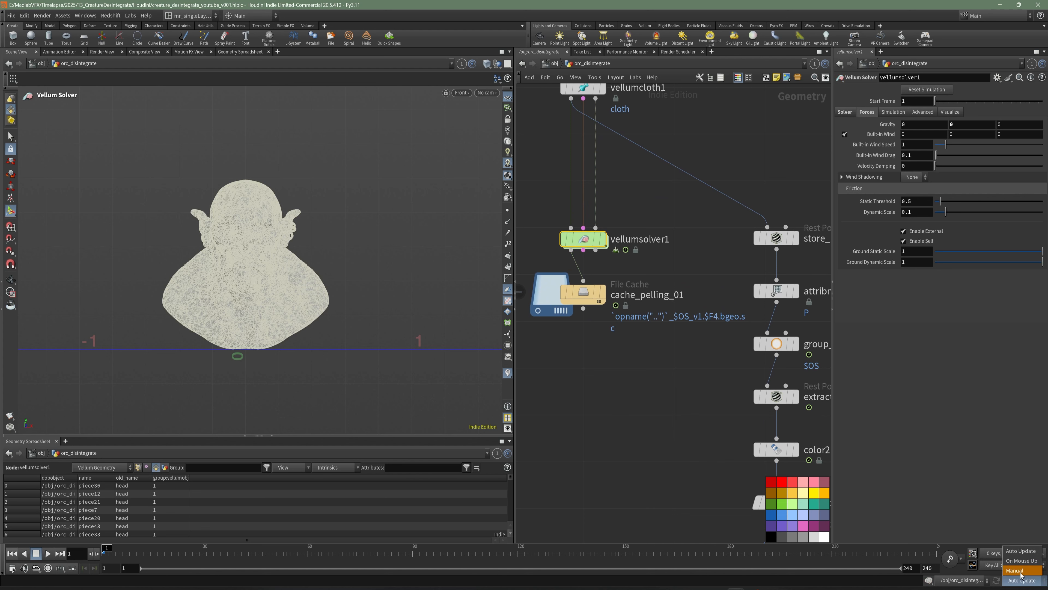
left_click(1021, 576)
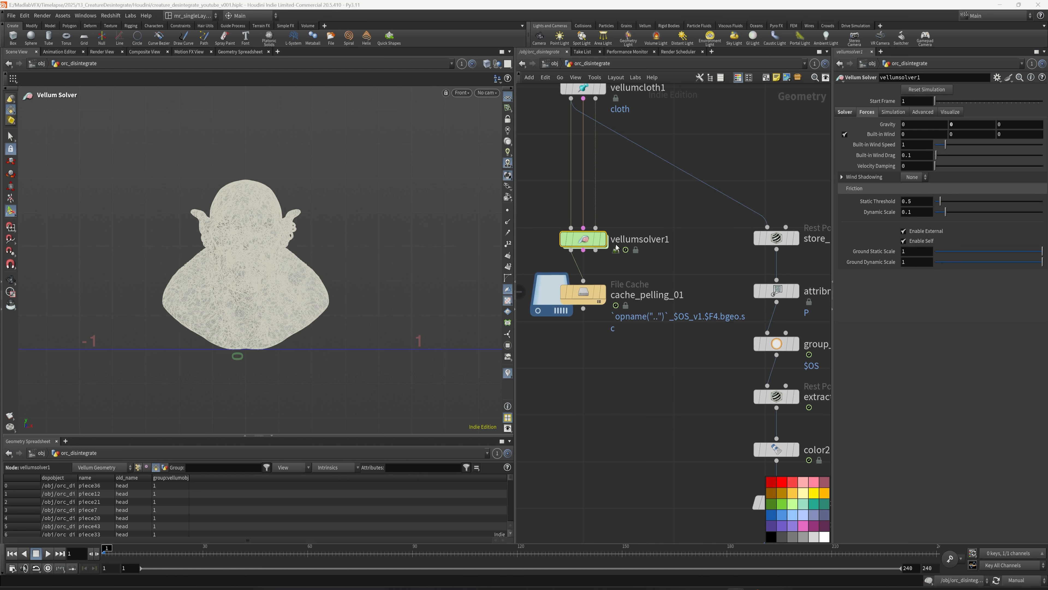
Enter the forces network inside vellumsolver1 and show the orc bust at an angle in perspective view
double_click(583, 242)
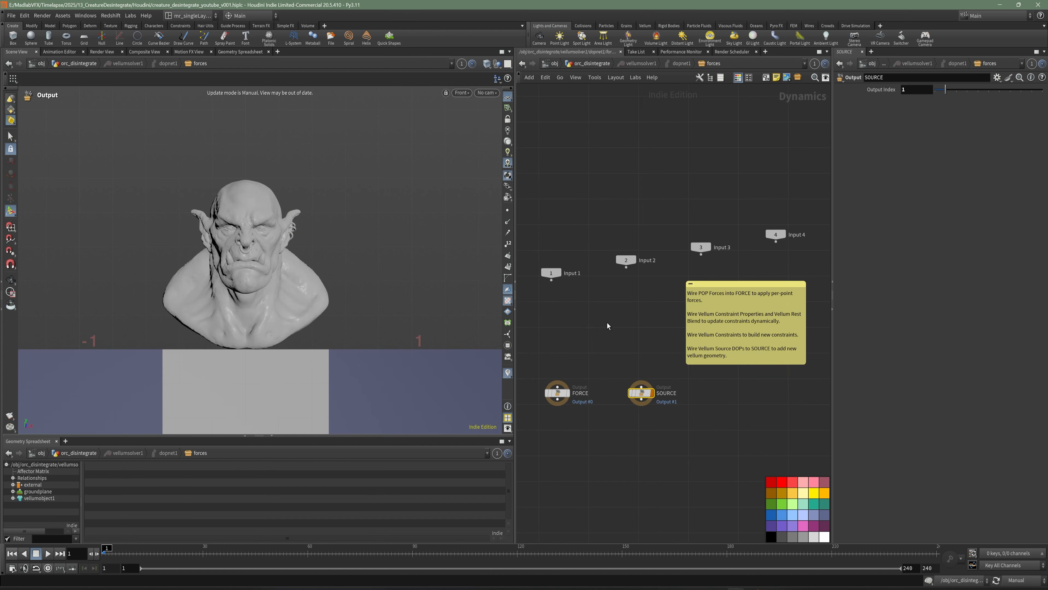
key("space+1")
left_click_drag(296, 229, 277, 246)
right_click_drag(277, 246, 305, 269)
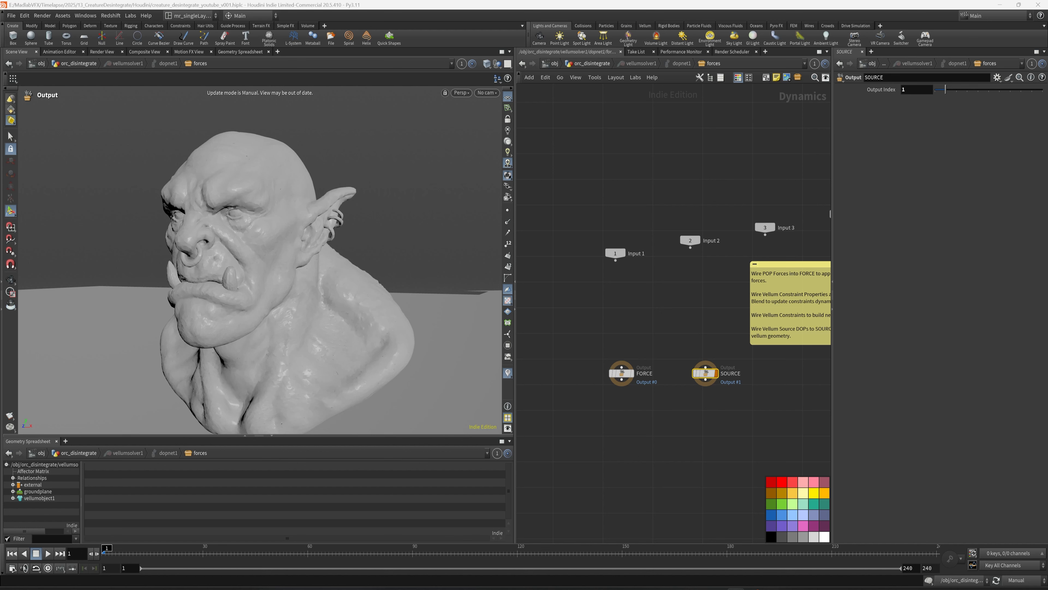
scroll(635, 295, "up", 5)
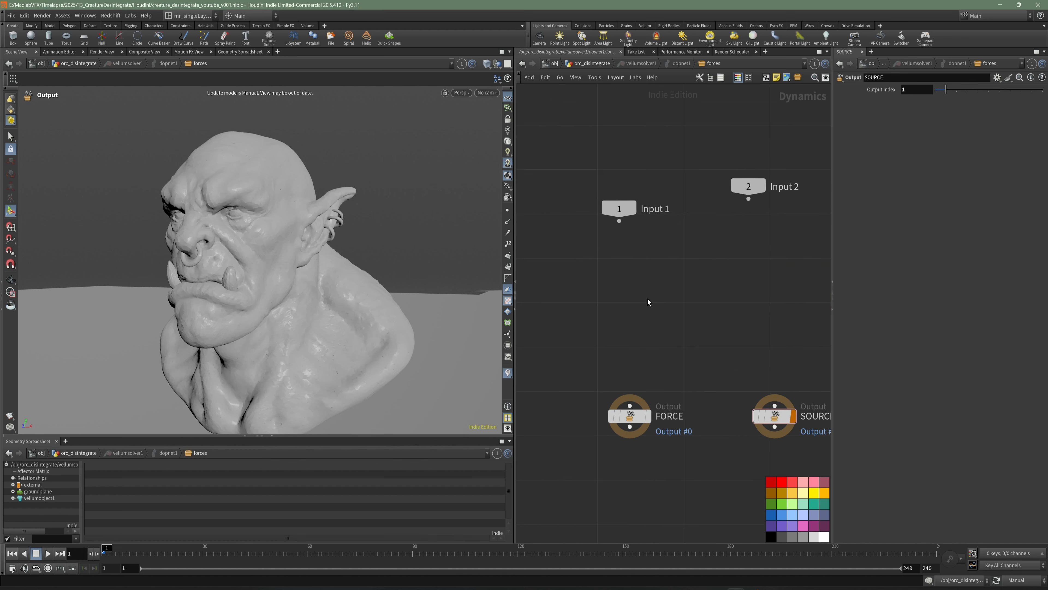
Add a POP Wrangle named popwrangle_activated and connect it to the FORCE output
key("Tab")
type("pop")
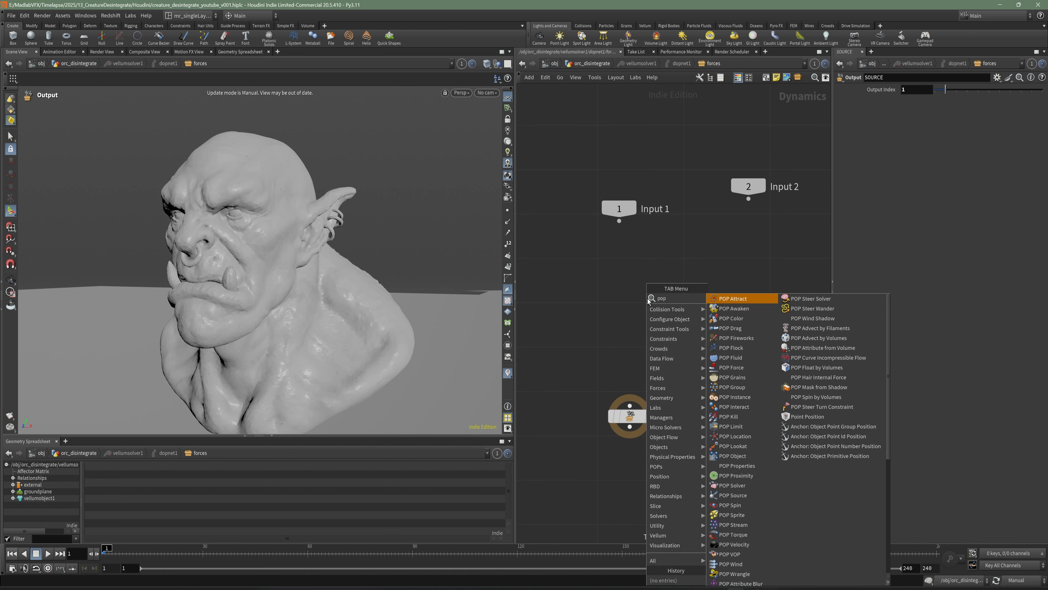
key("Escape")
key("Tab")
type("wr")
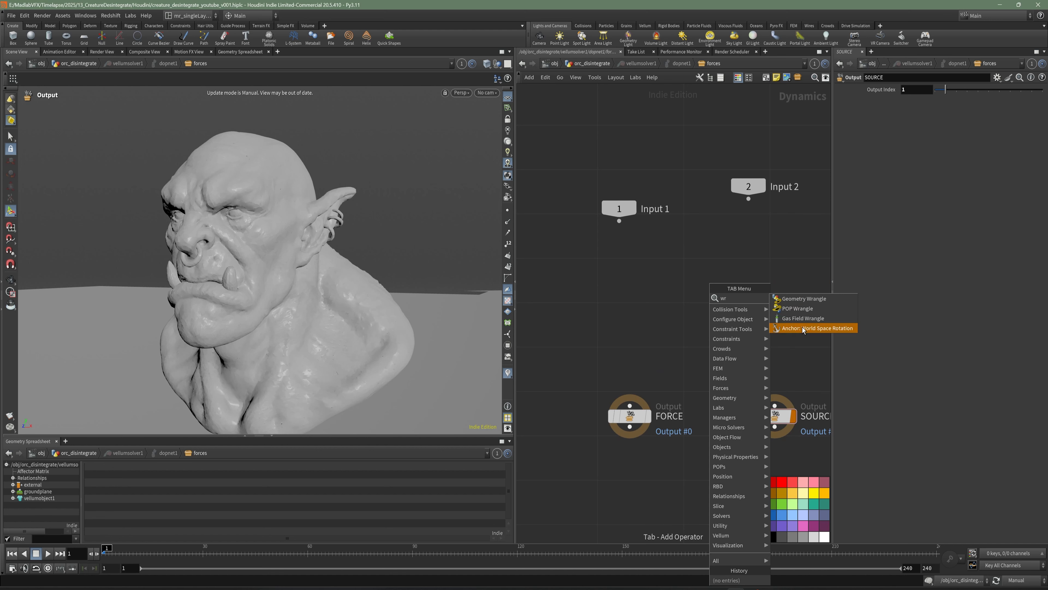
left_click(797, 310)
left_click(638, 324)
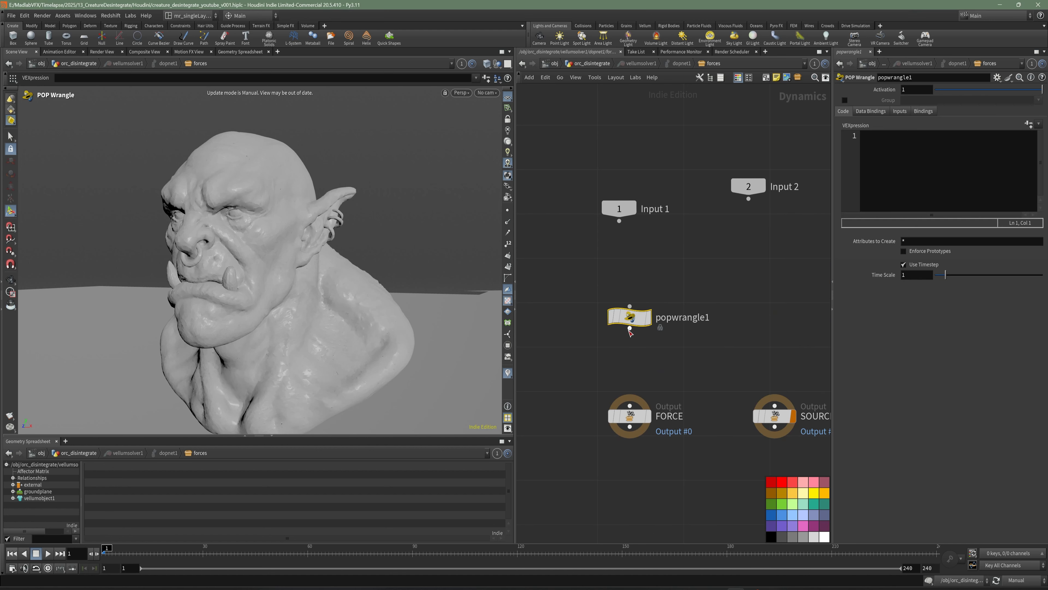
left_click_drag(629, 329, 630, 413)
double_click(693, 328)
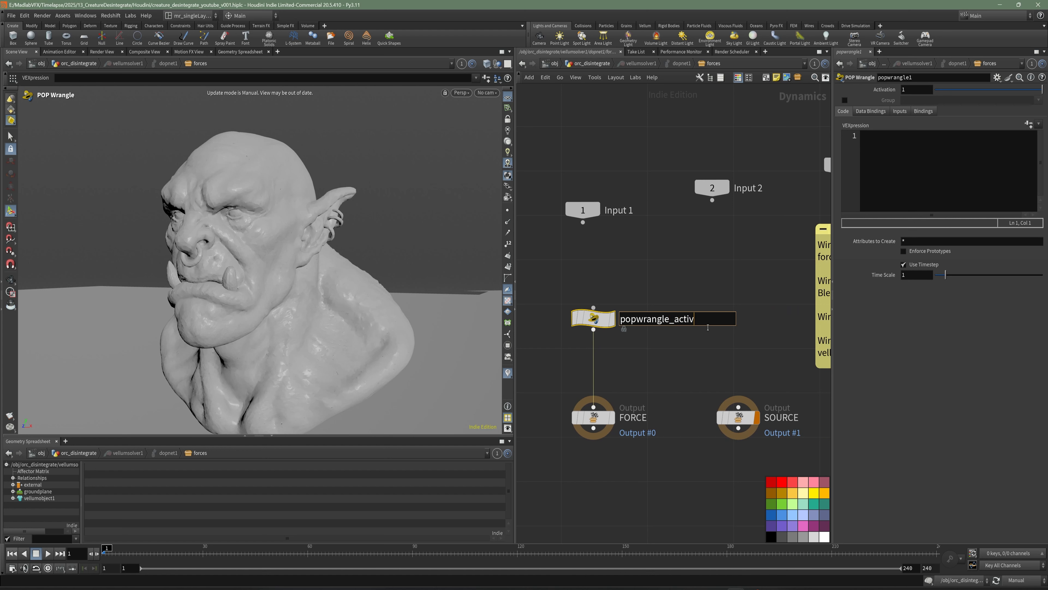
key("Return")
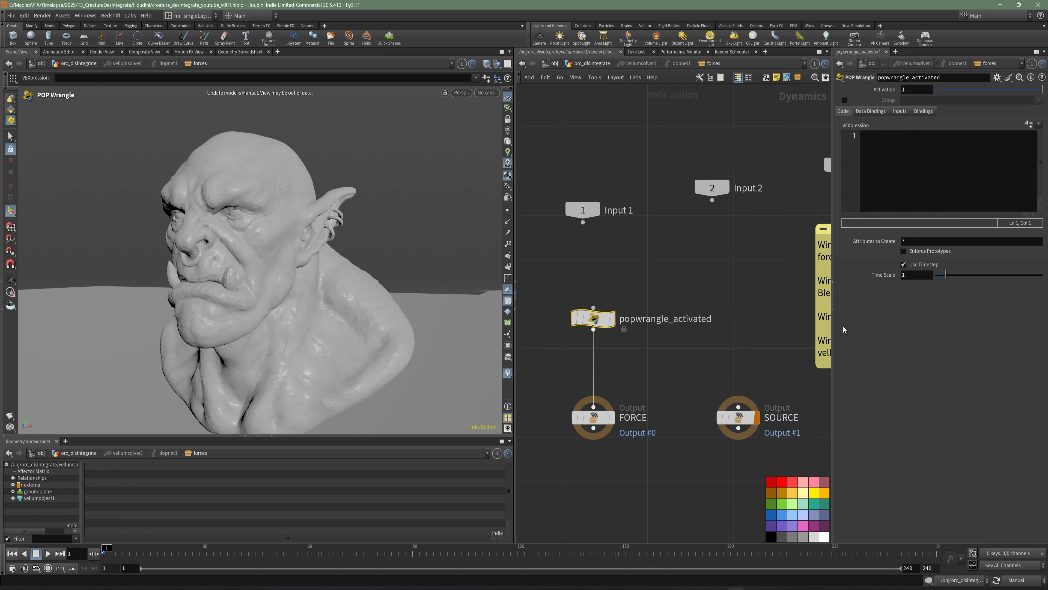
left_click_drag(832, 330, 668, 329)
left_click(779, 174)
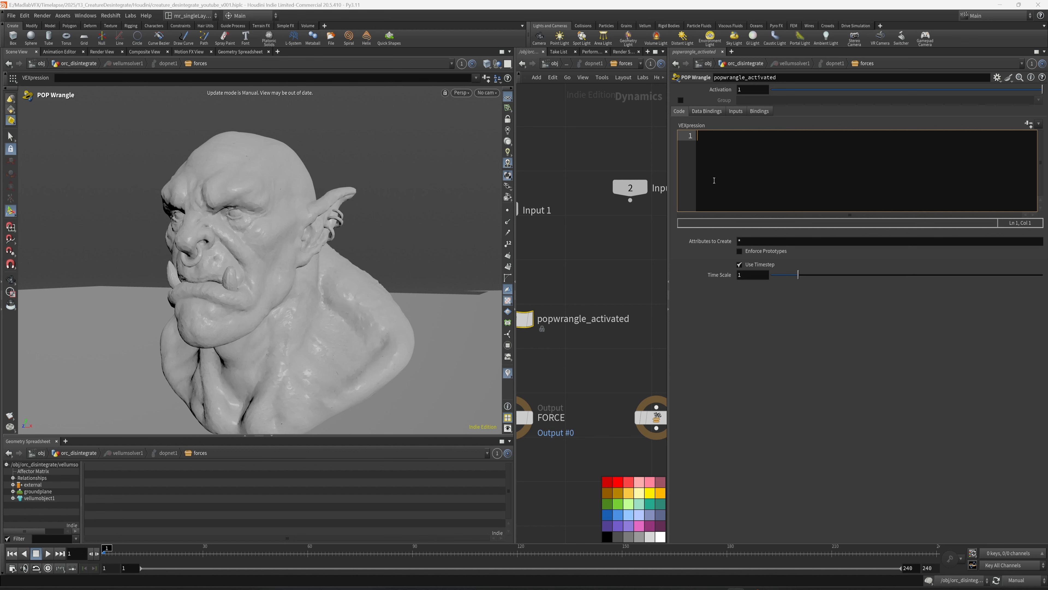
left_click_drag(665, 215, 661, 216)
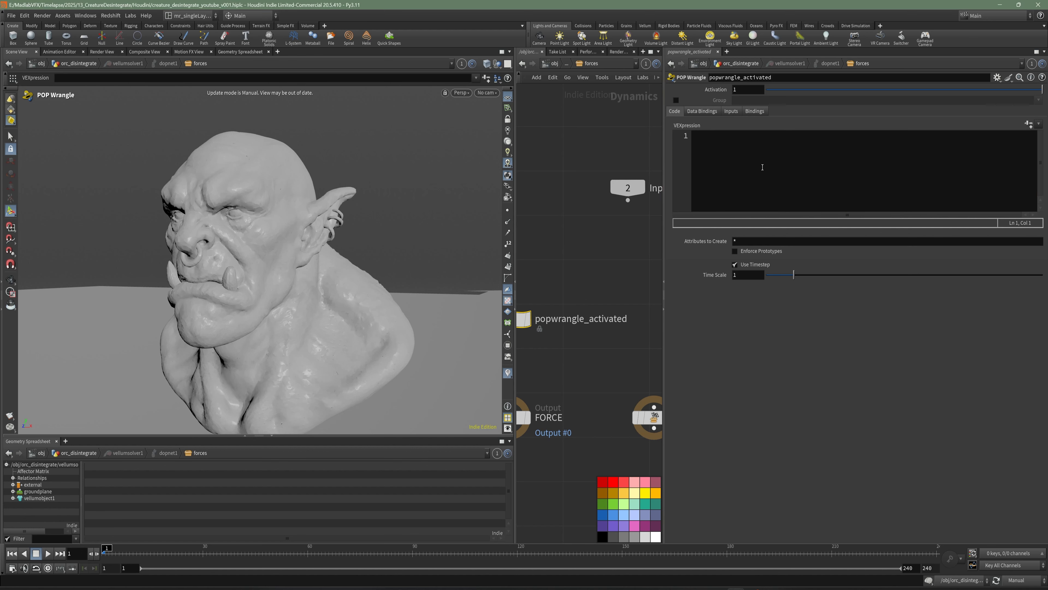
left_click_drag(663, 371, 850, 355)
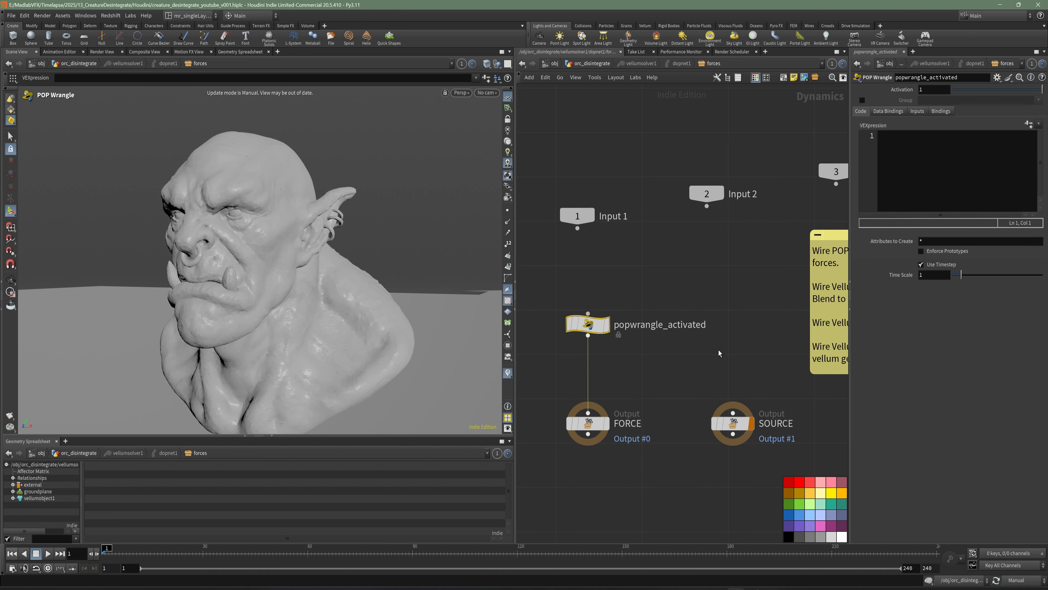
Go back up to the orc_disintegrate network and examine the settings of the attribcreate1 node
key("u")
key("u")
key("u")
middle_click_drag(696, 298, 574, 332)
scroll(744, 347, "down", 1)
middle_click_drag(744, 346, 731, 306)
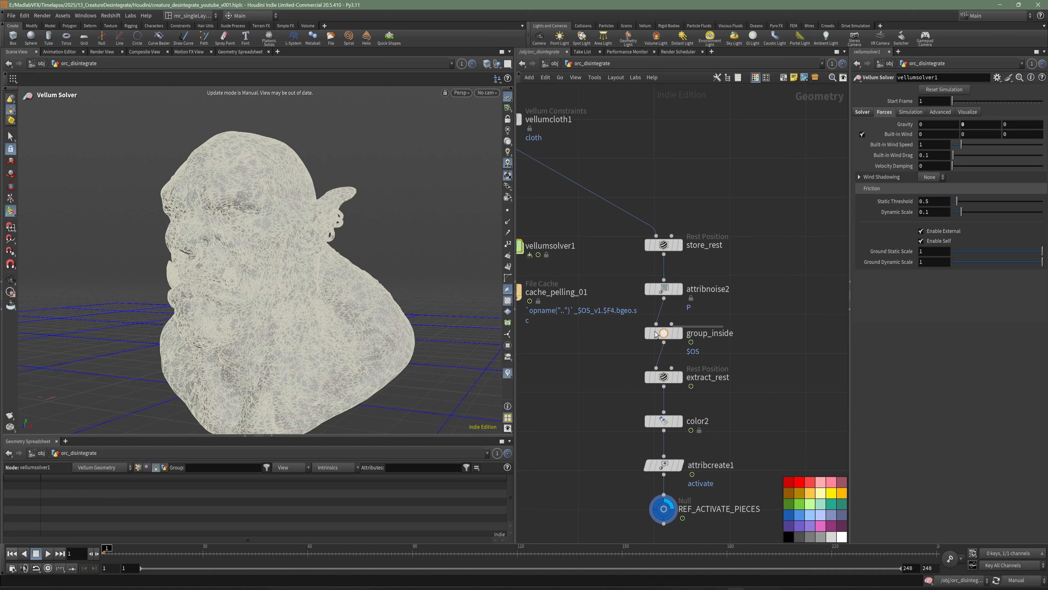
left_click(664, 466)
scroll(753, 434, "down", 1)
middle_click_drag(753, 435, 746, 375)
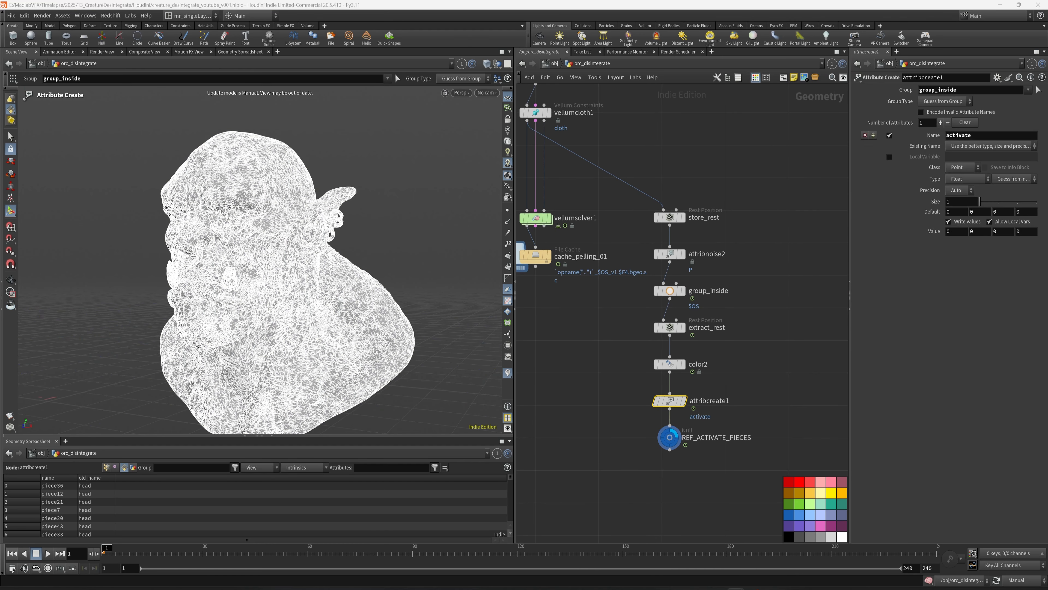
Reopen the forces network of vellumsolver1 and set Input 2 of popwrangle_activated to SOP
middle_click_drag(620, 337, 677, 368)
scroll(594, 268, "up", 3)
middle_click_drag(594, 269, 659, 326)
double_click(661, 284)
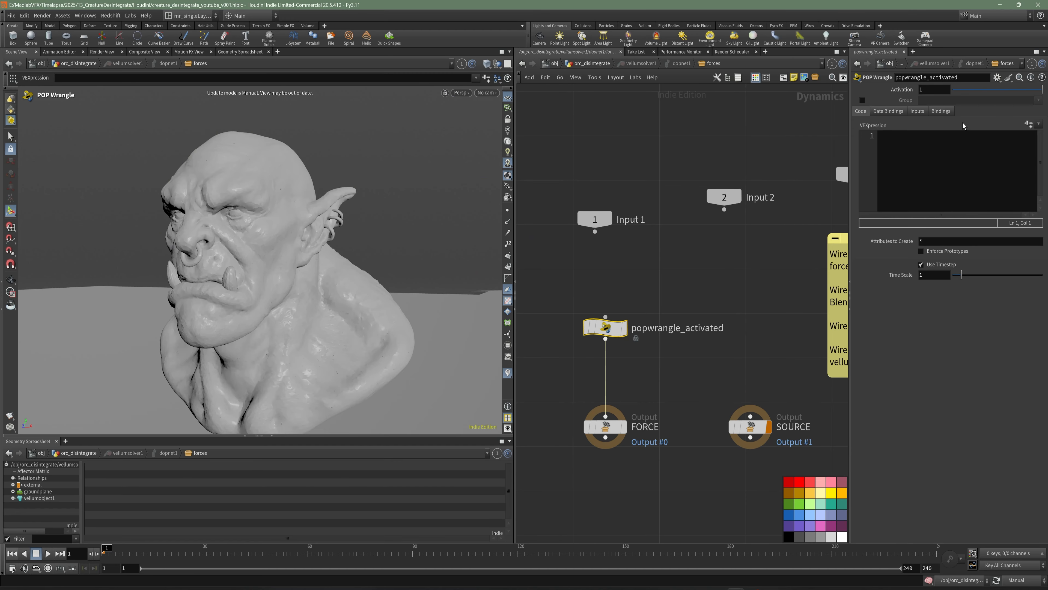
left_click(918, 111)
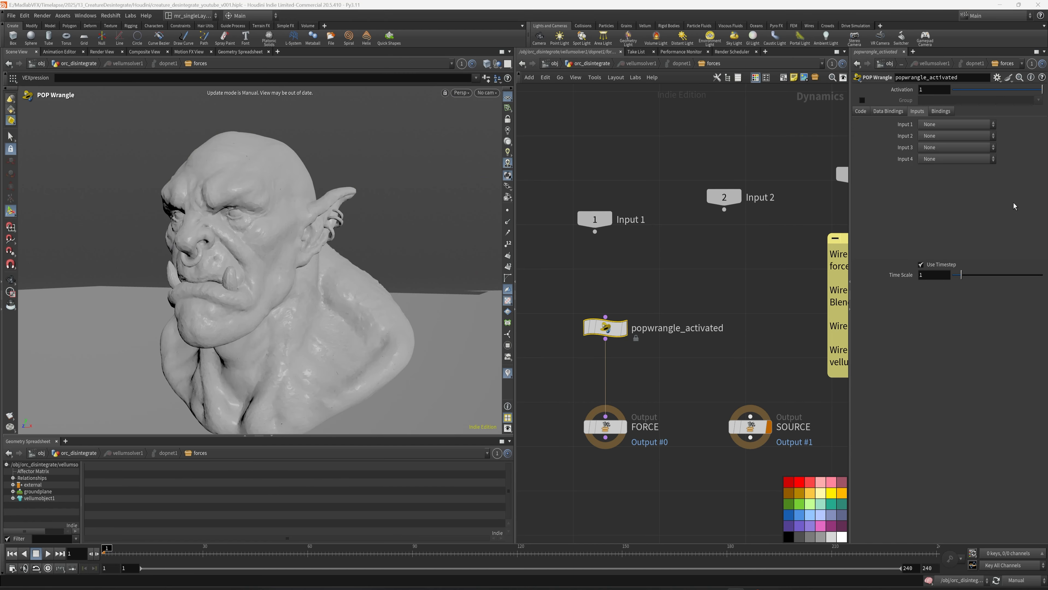
left_click(936, 137)
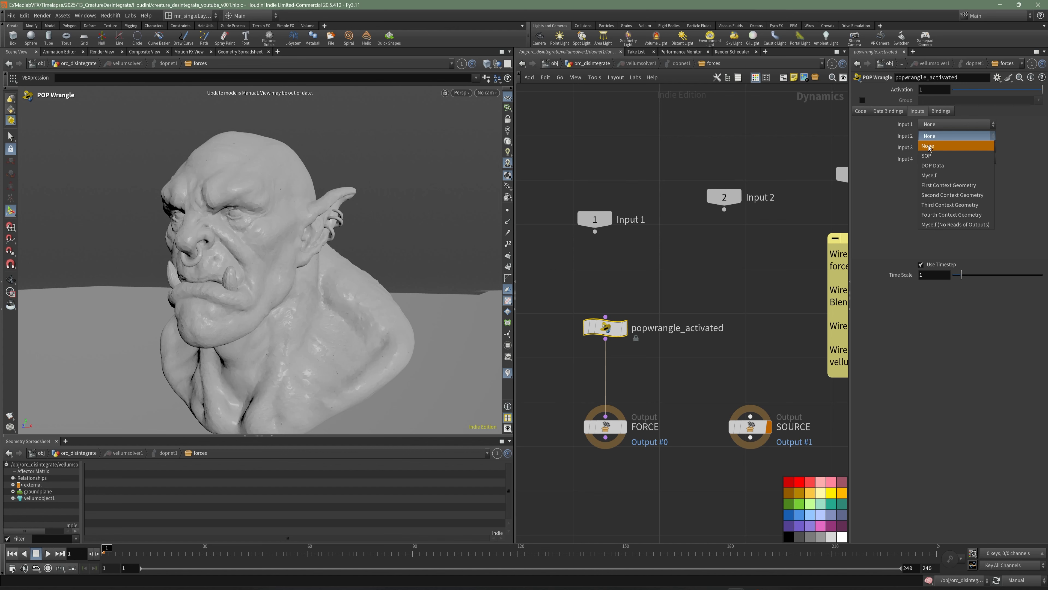
left_click(927, 155)
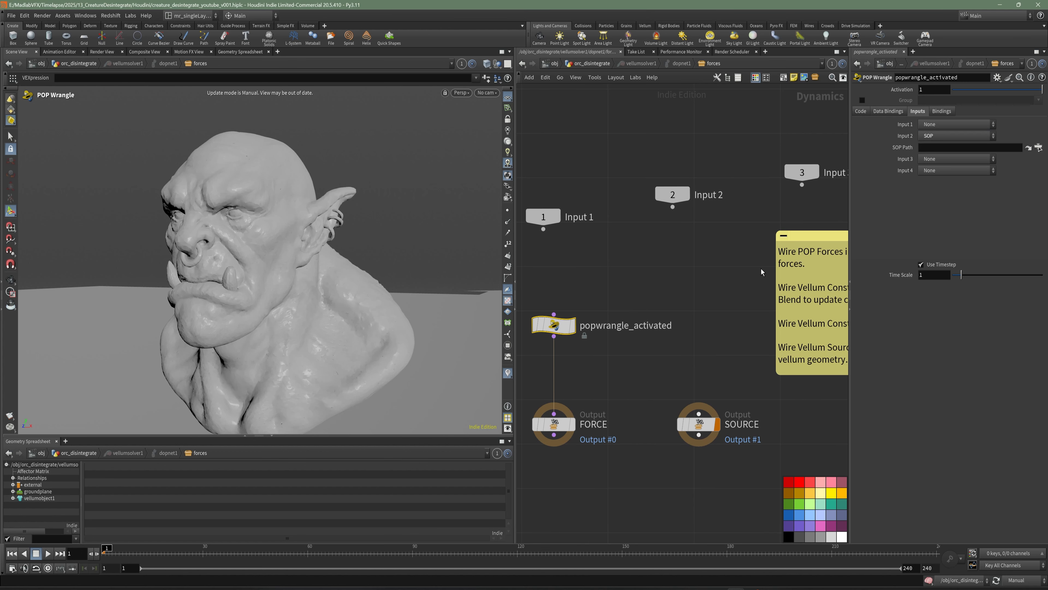
Go back up to the orc_disintegrate network and copy the REF_ACTIVATE_PIECES null
key("u")
key("u")
key("u")
middle_click_drag(649, 408, 633, 130)
left_click(616, 381)
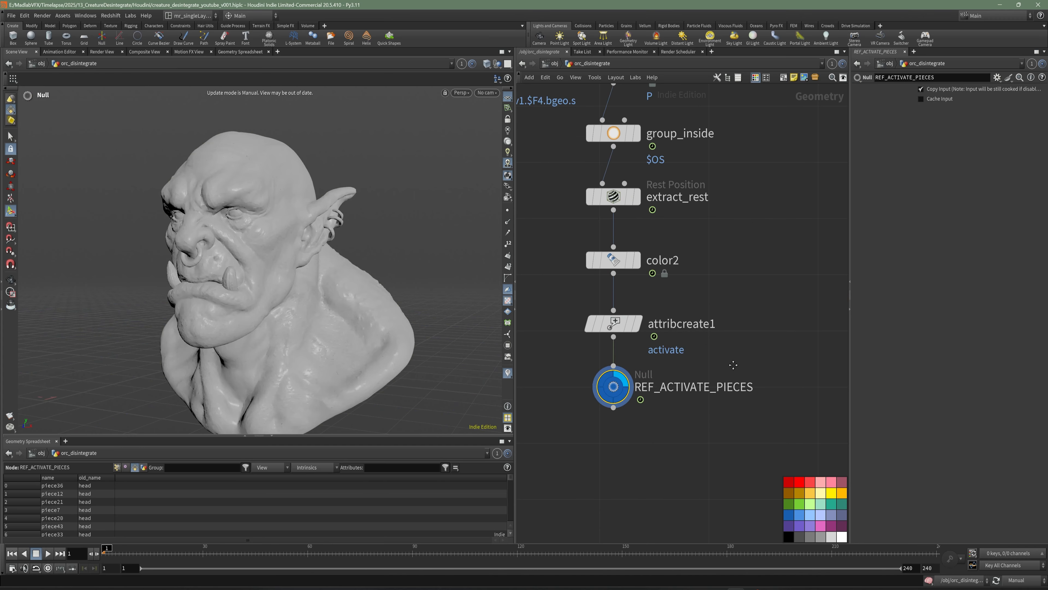
middle_click_drag(693, 430, 731, 422)
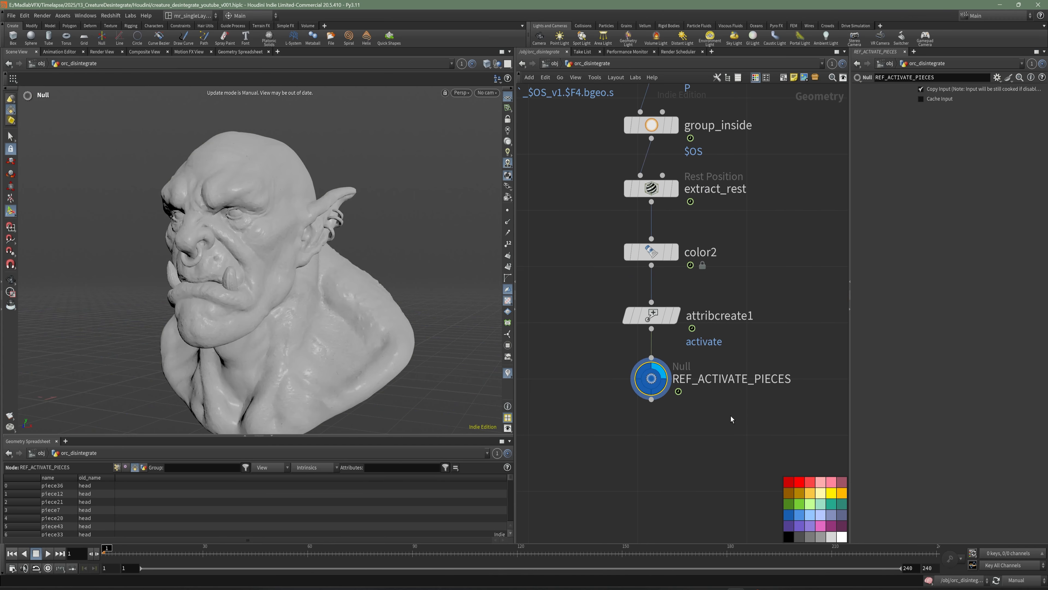
key("ctrl+c")
Reopen the forces network of vellumsolver1, paste REF_ACTIVATE_PIECES as the SOP Path of popwrangle_activated's Input 2, and save the scene
scroll(663, 351, "down", 3)
middle_click_drag(541, 203, 719, 300)
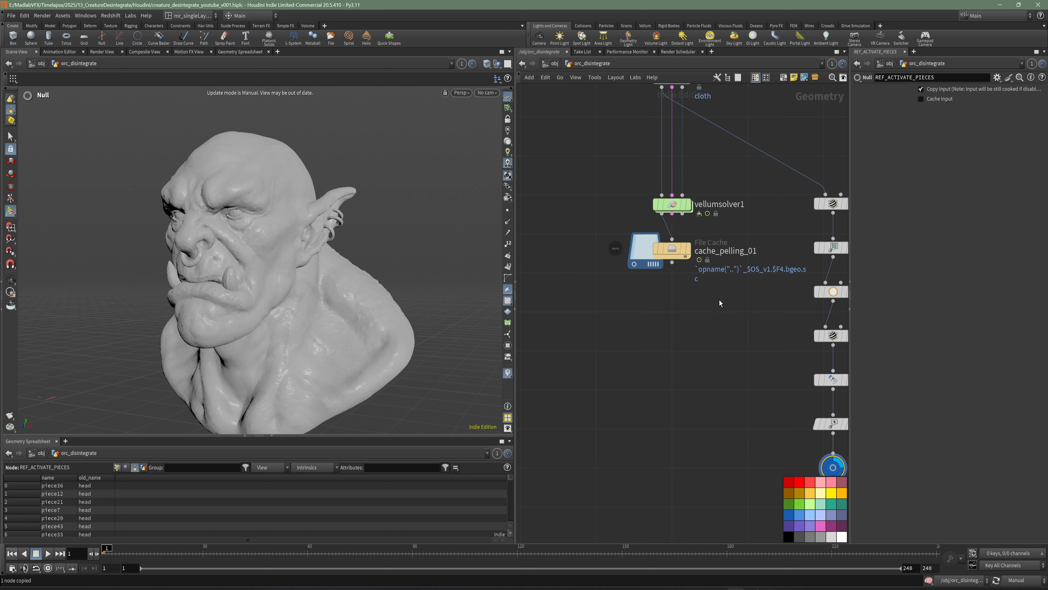
double_click(671, 206)
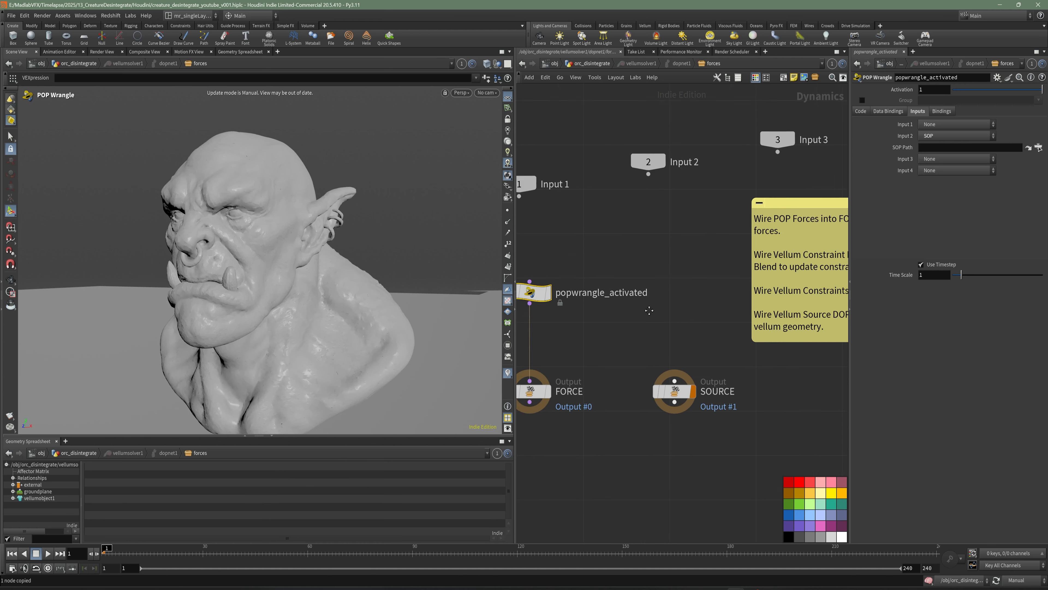
left_click(935, 151)
key("ctrl+v")
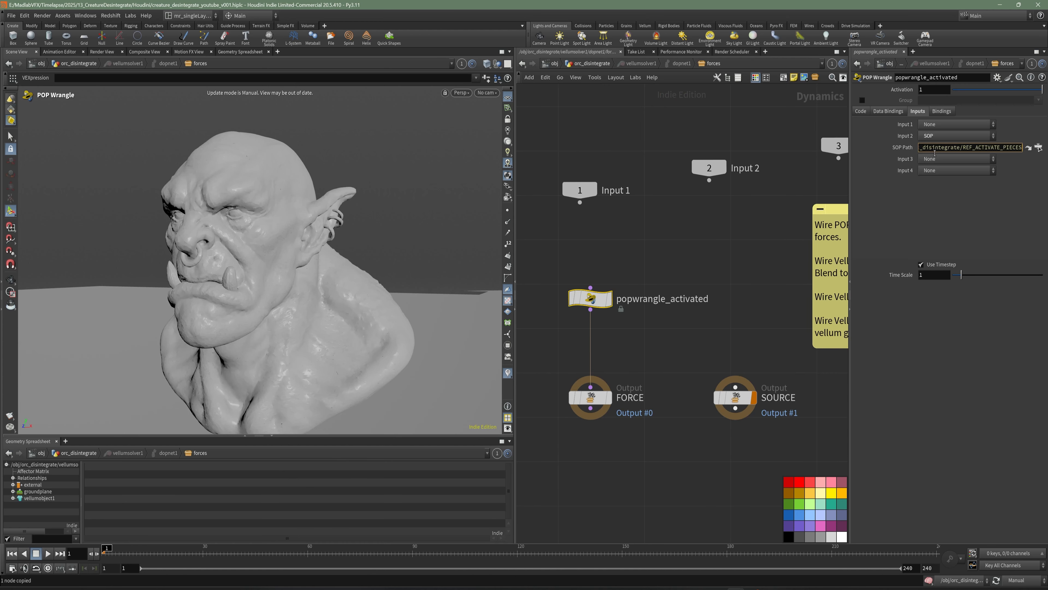
key("Return")
middle_click_drag(655, 341, 691, 337)
key("ctrl+s")
Widen popwrangle_activated's code area and begin its VEX expression with i@activate_pieces = point(1, "activate"
left_click(861, 111)
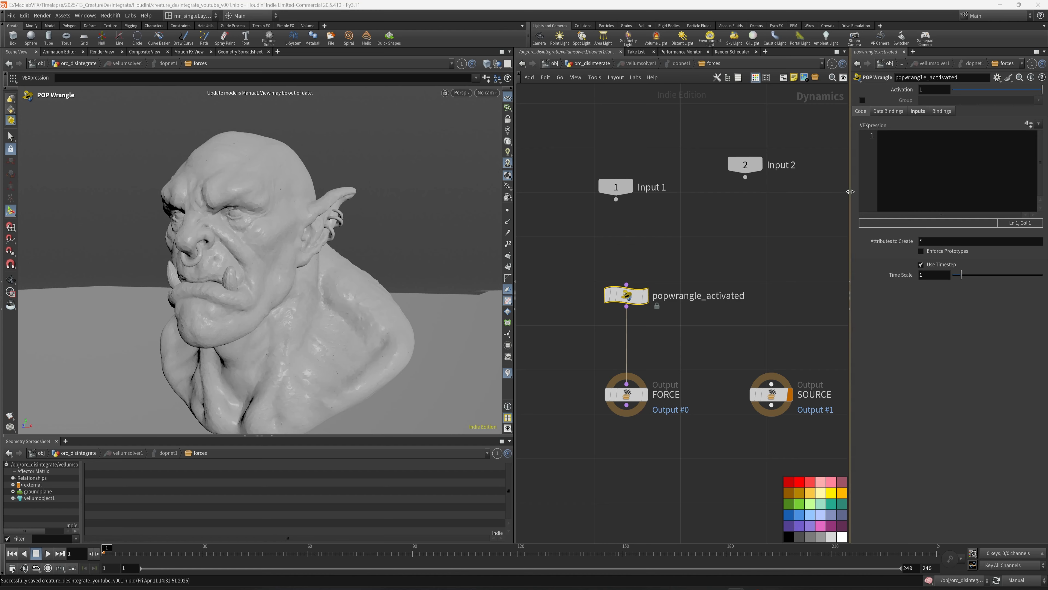
left_click_drag(850, 186, 679, 186)
left_click(787, 169)
type("i@")
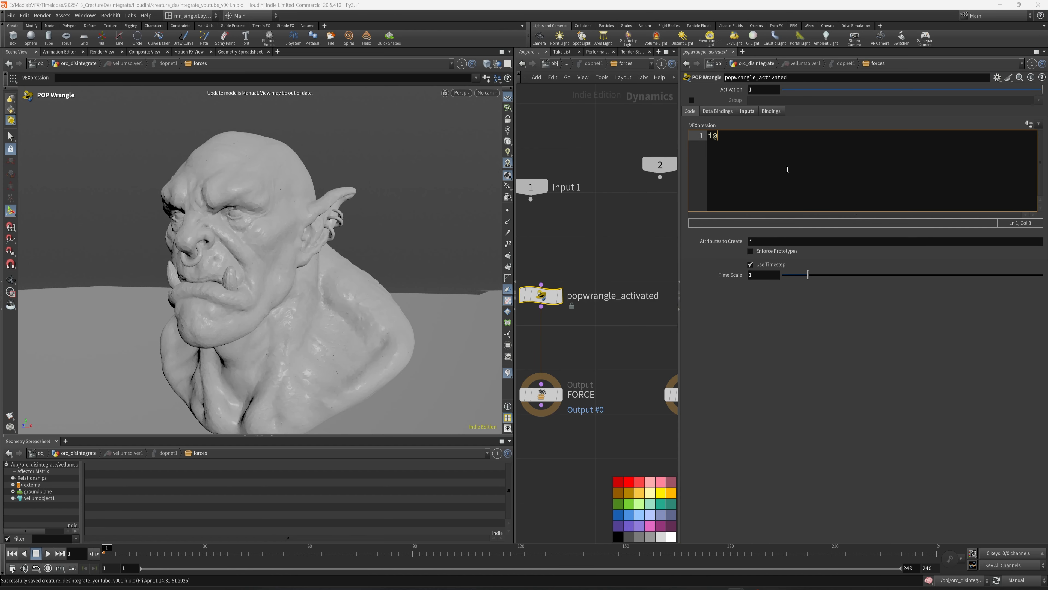
type("activate_pieces = point(")
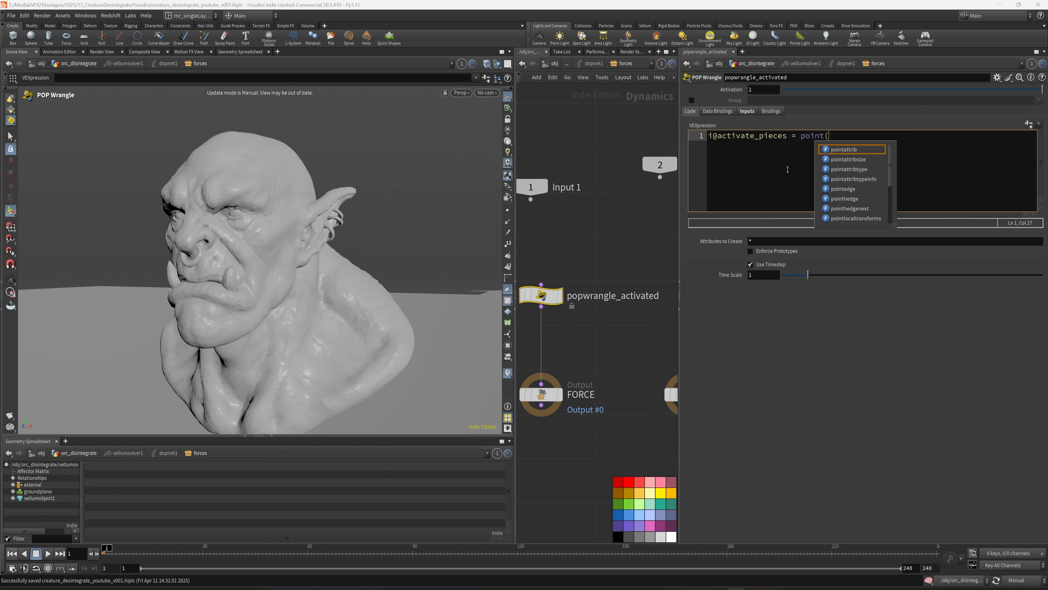
type("1, ")
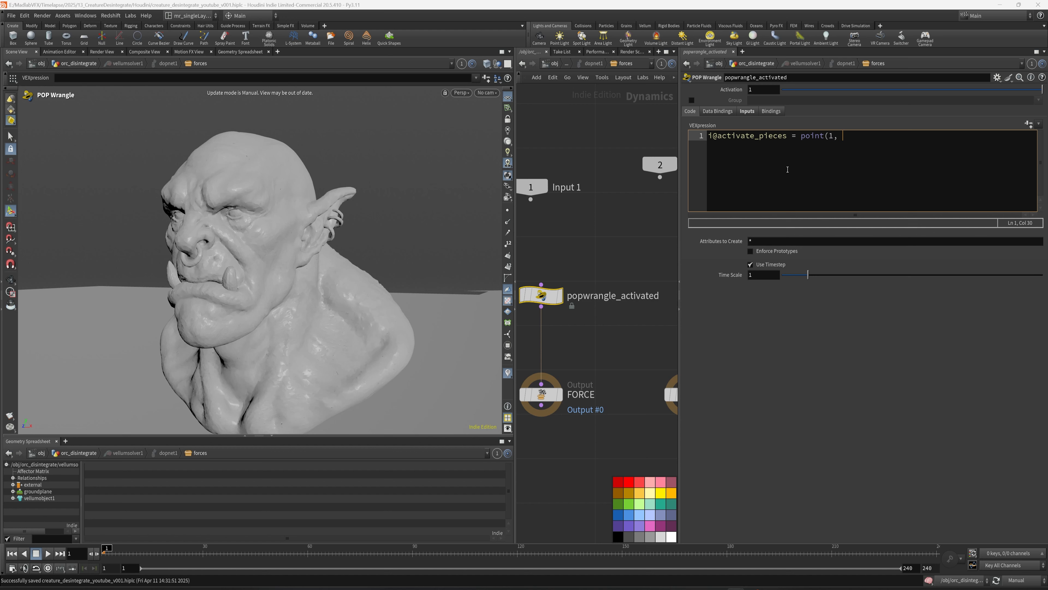
type("\"activate")
key("Left")
key("Left")
key("Left")
key("Left")
key("Left")
key("Left")
key("Left")
key("Left")
key("Left")
key("Left")
key("Left")
key("Left")
key("Left")
key("Right")
key("Right")
key("Right")
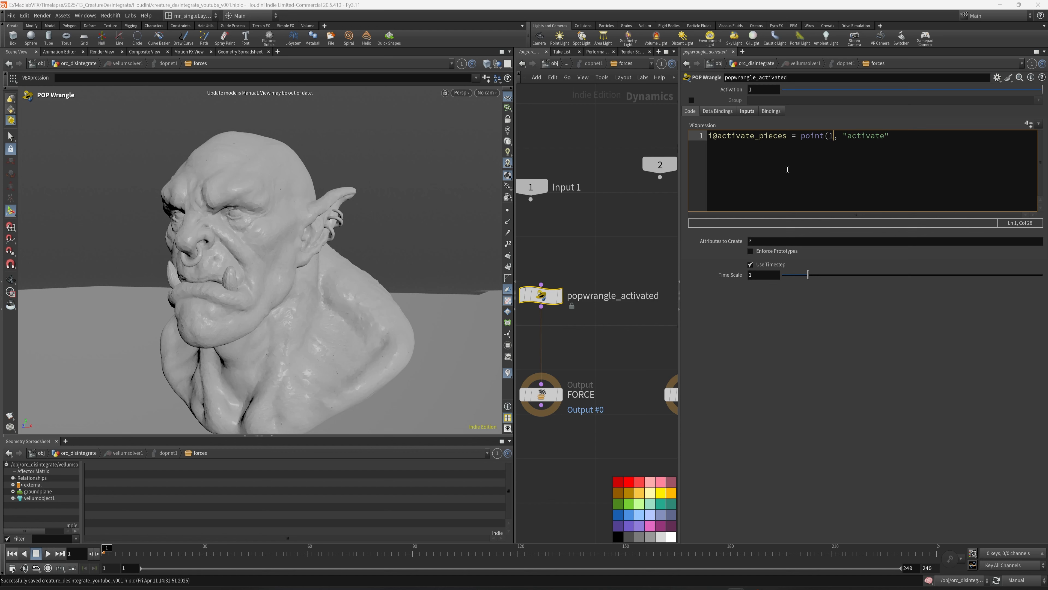
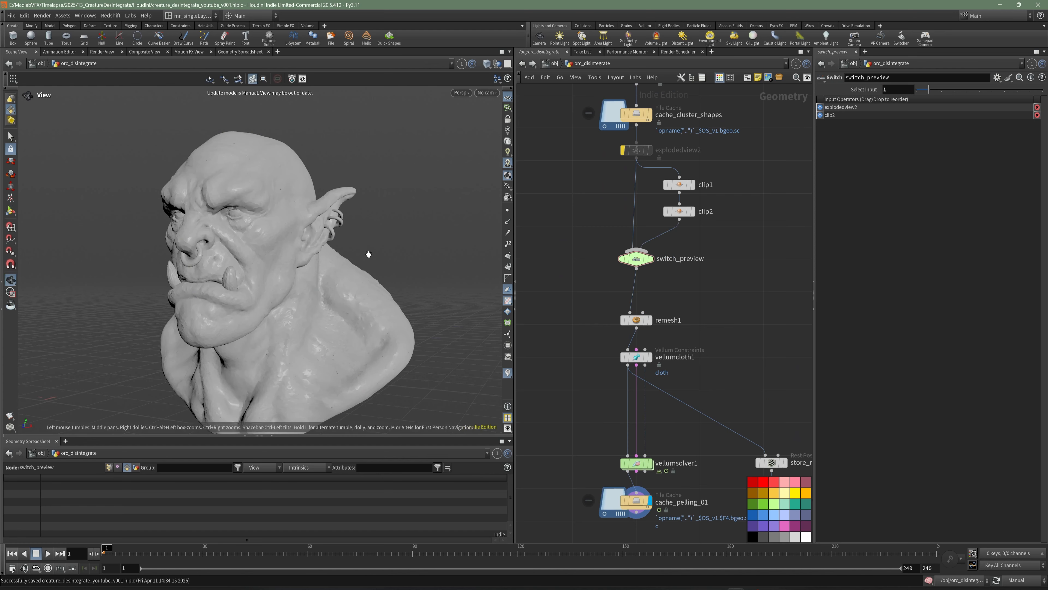
View the orc bust from another angle, bring the vellumsolver1 and cache_pelling_01 nodes into view, and save the scene
left_click_drag(367, 255, 249, 395)
middle_click_drag(726, 379, 681, 263)
left_click(600, 385)
middle_click_drag(609, 385, 614, 385)
key("ctrl+s")
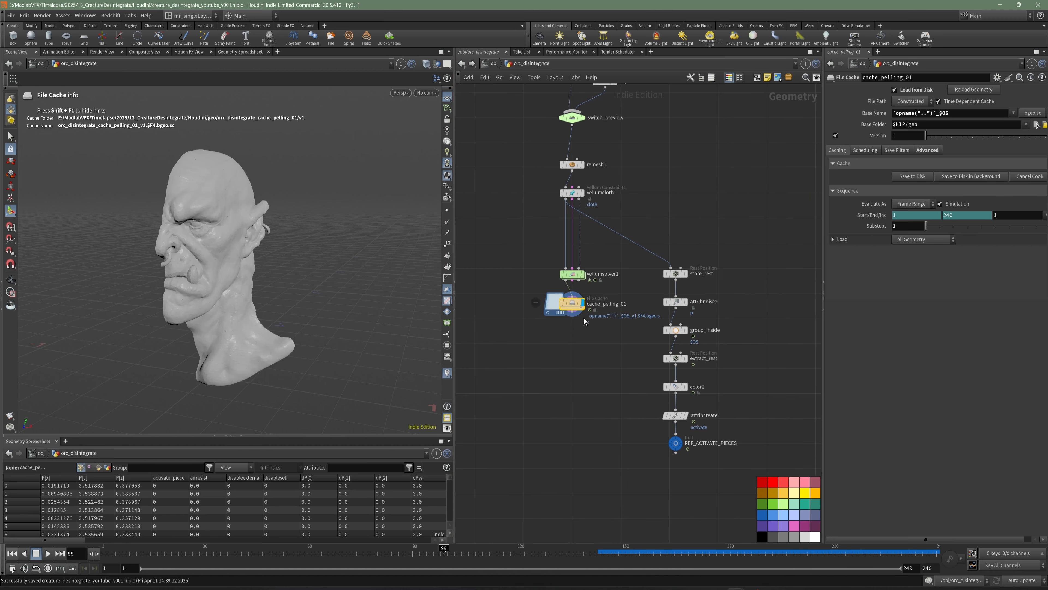
Add a POP Force wired into popwrangle_activated inside vellumsolver1's forces network and switch the scene's update mode to Manual
double_click(573, 273)
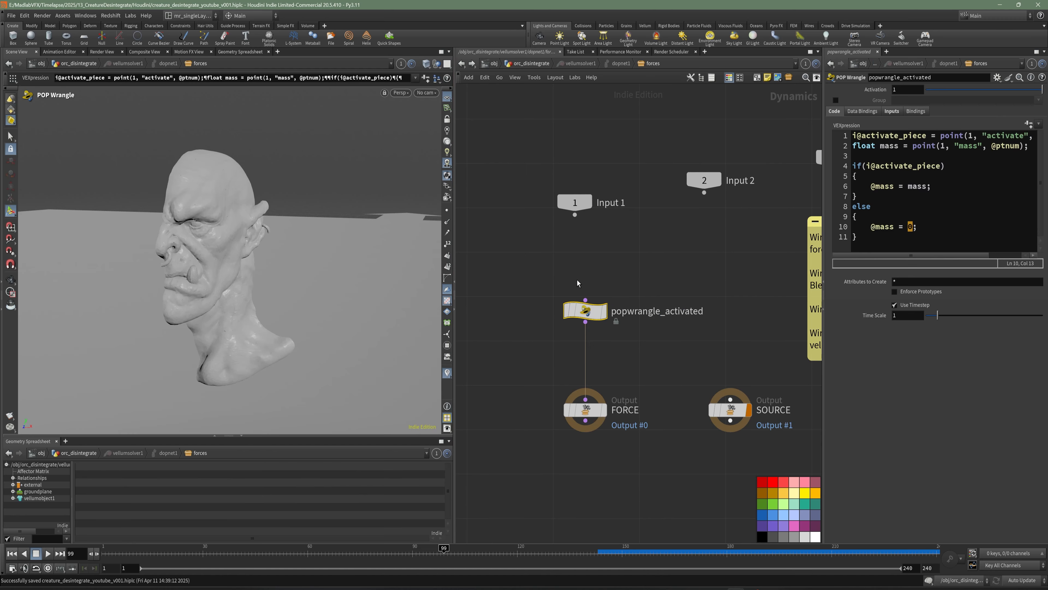
key("Tab")
type("for")
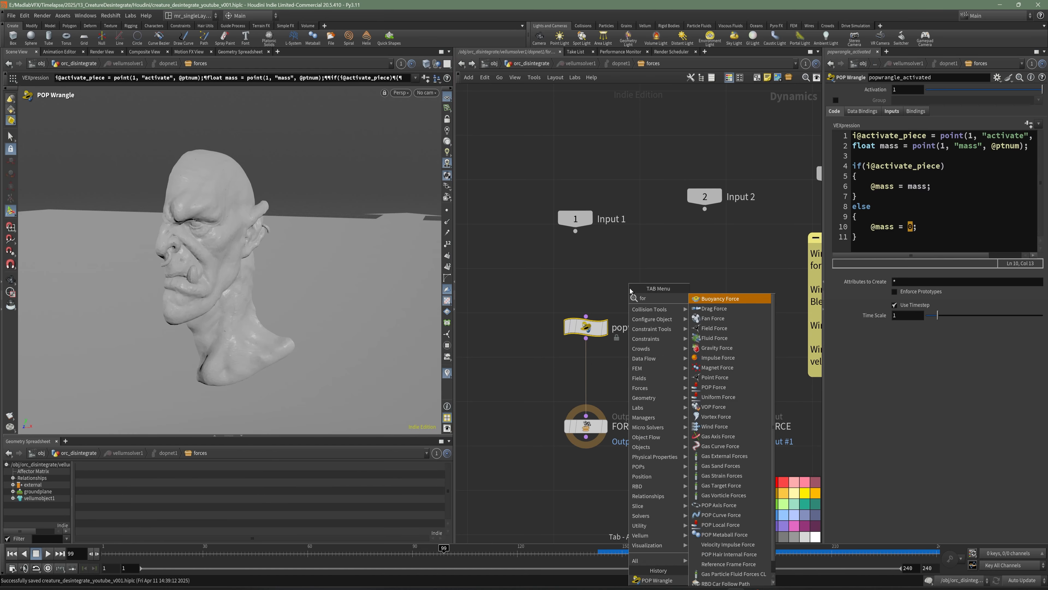
left_click(713, 386)
left_click(586, 276)
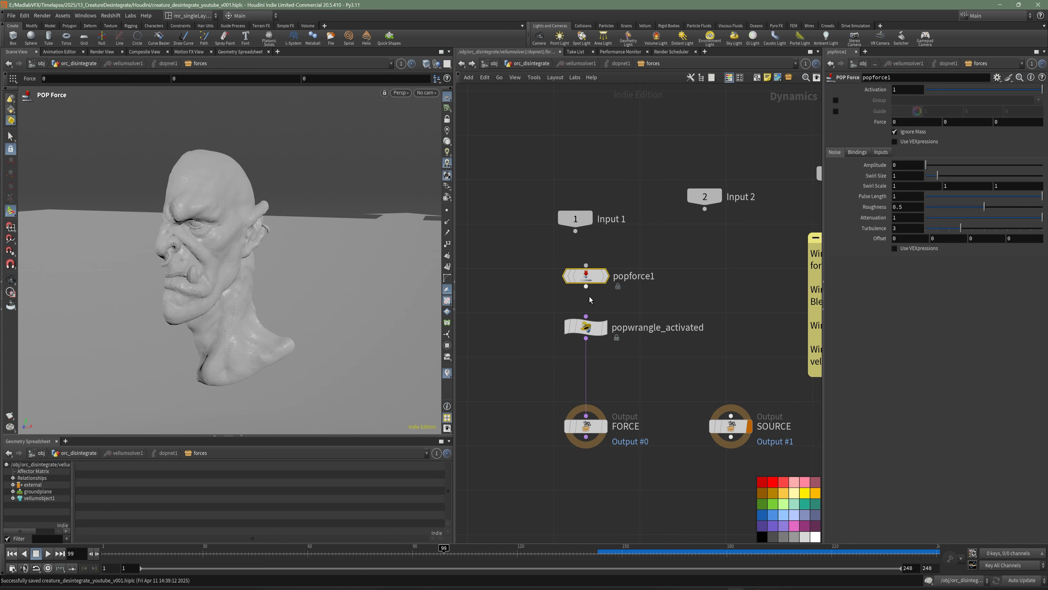
left_click(587, 286)
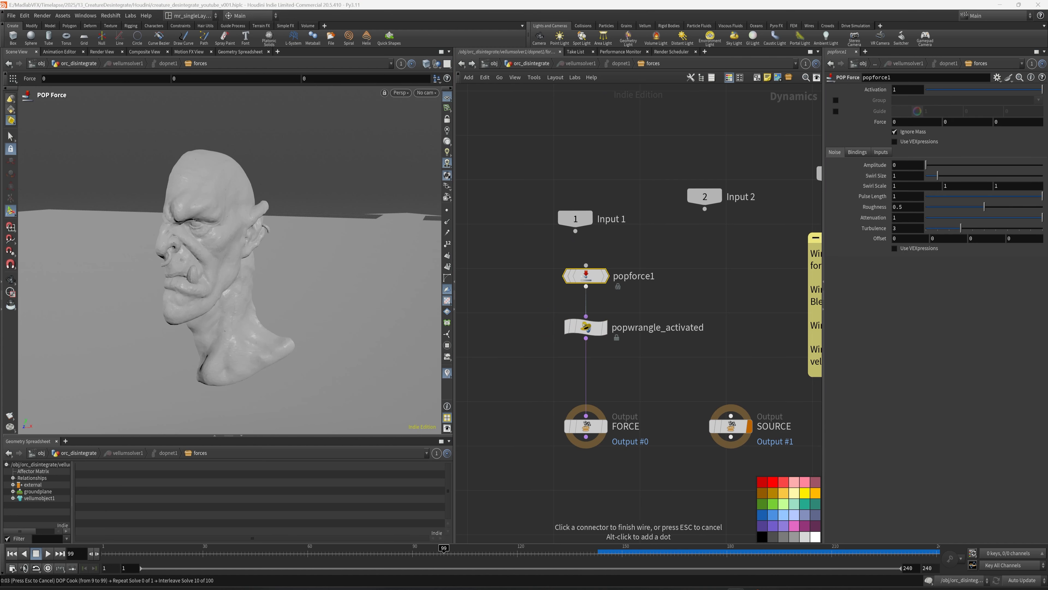
key("Escape")
middle_click_drag(696, 278, 723, 276)
left_click(1023, 581)
left_click(1019, 571)
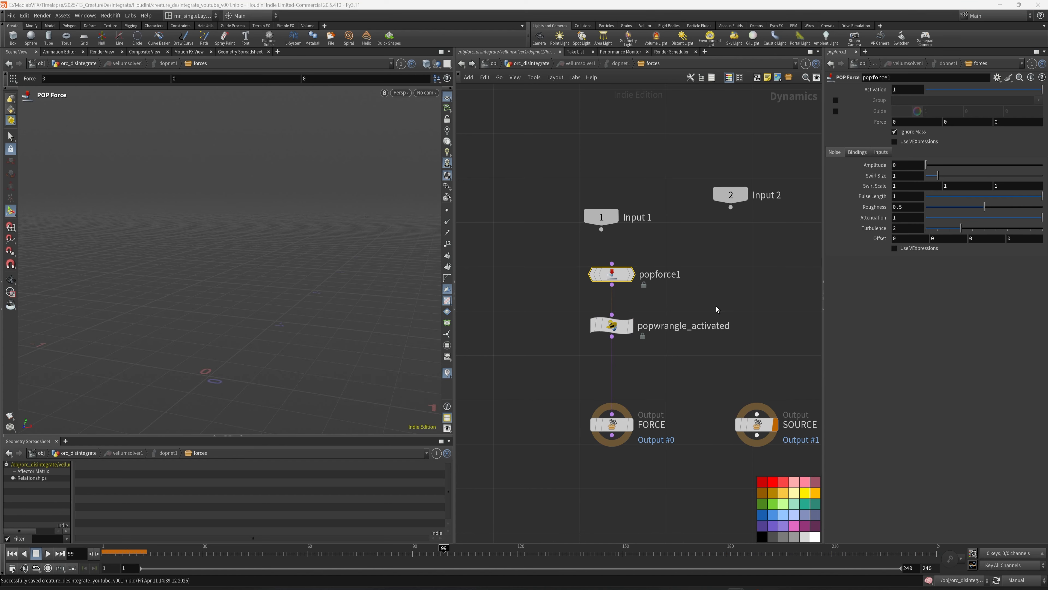
Set the POP Force's X force to 0.8 and its noise amplitude to 2
left_click(878, 124)
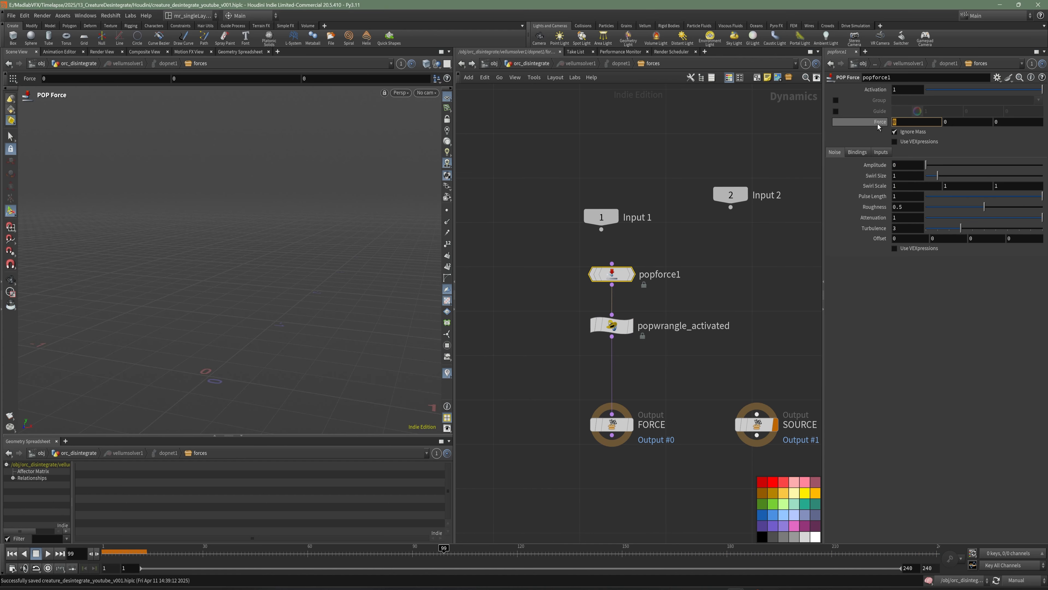
type("0.8")
key("Return")
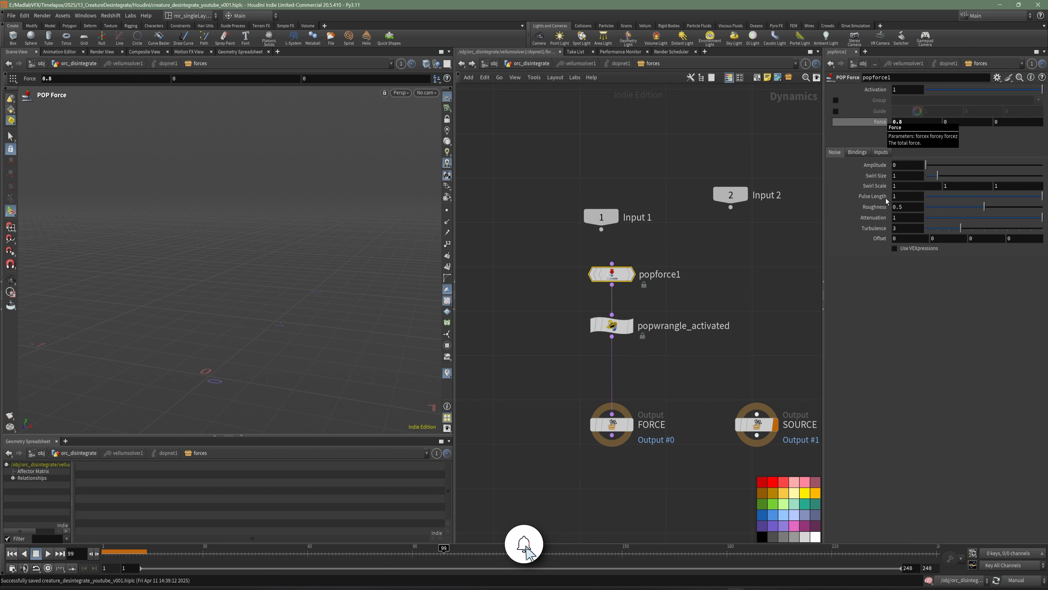
left_click(870, 171)
type("2")
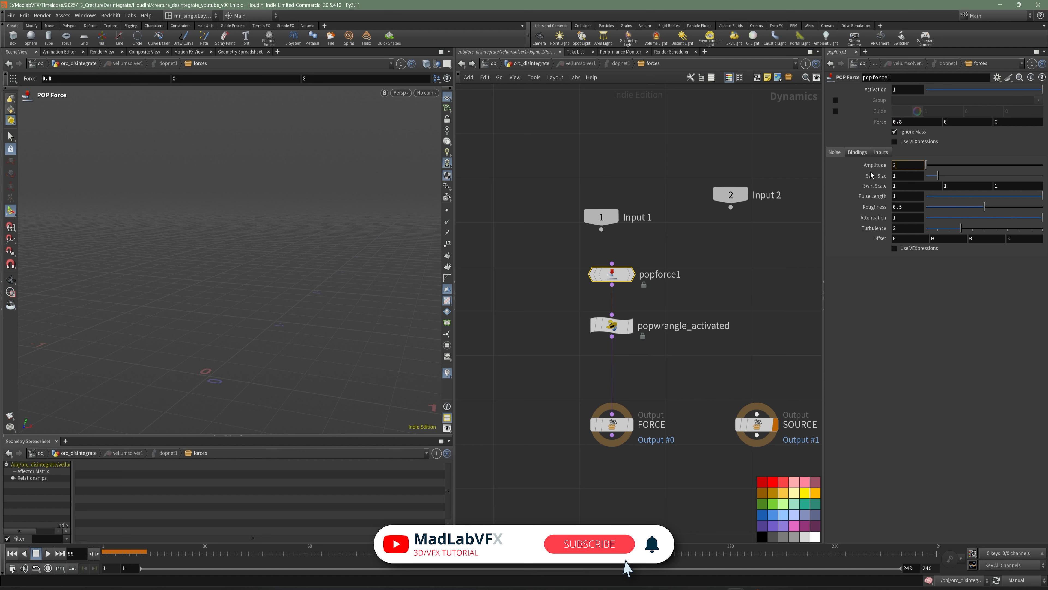
key("Tab")
left_click(680, 297)
middle_click_drag(680, 297, 668, 299)
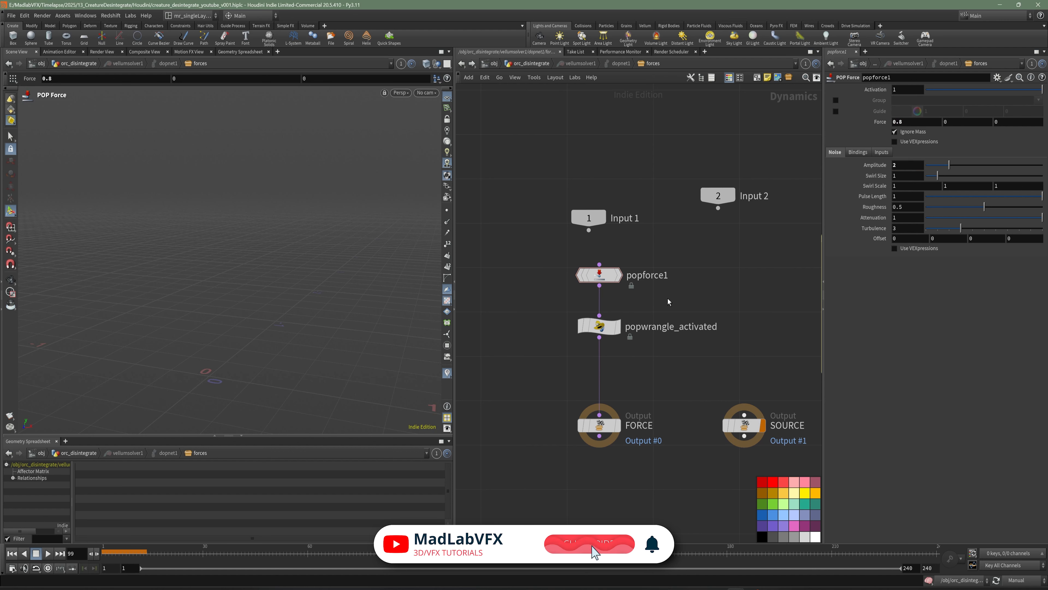
Go back up to the orc_disintegrate network and save the scene
left_click(612, 326)
middle_click_drag(724, 283, 720, 282)
left_click(724, 284)
key("u")
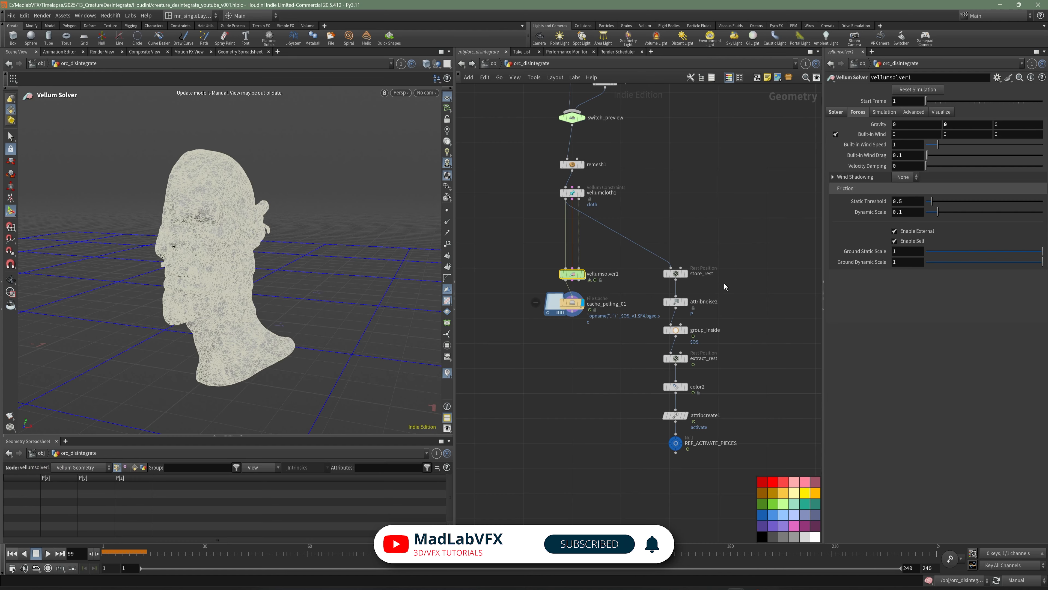
key("ctrl+s")
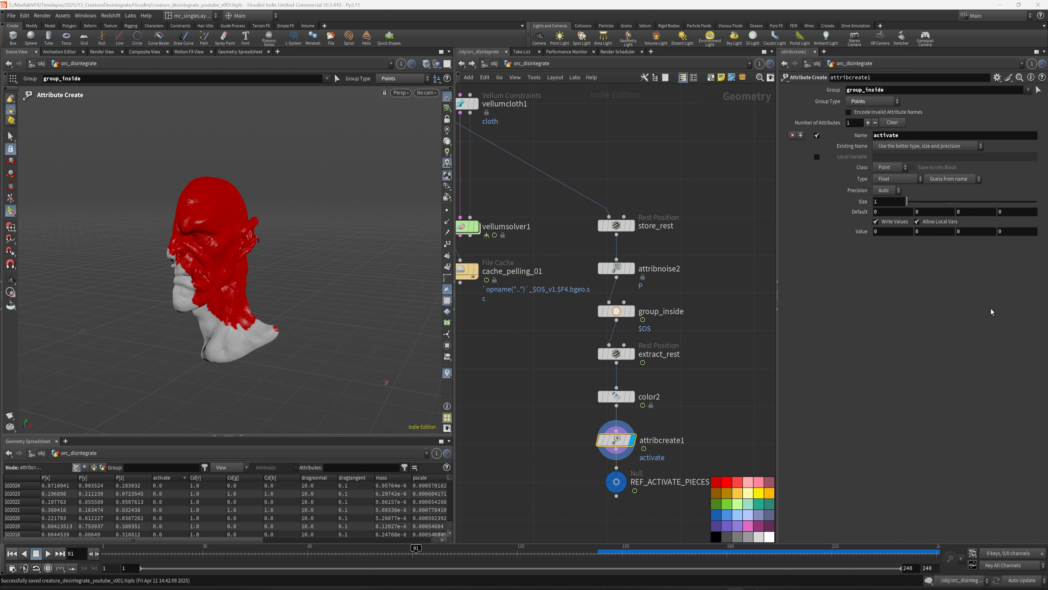
Set the value of the activate attribute in attribcreate1 to 1
type("1")
key("Return")
Save the simulation of cache_pelling_01 to disk for frames 1 to 240, with the orc head viewed from the side
middle_click_drag(497, 312, 562, 383)
left_click(553, 301)
left_click(538, 372)
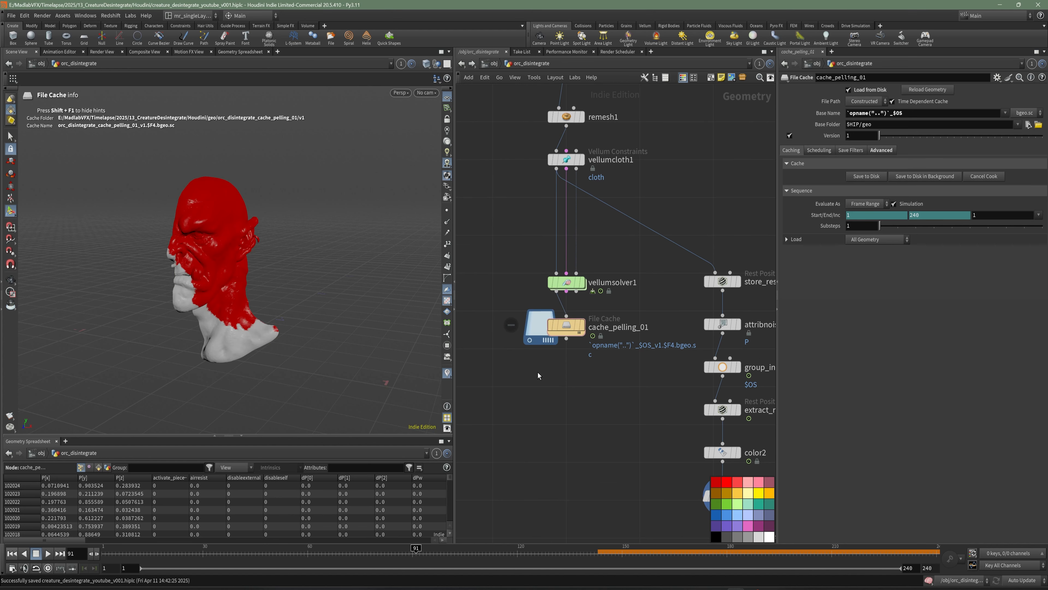
left_click_drag(240, 299, 221, 304, "alt")
right_click_drag(230, 306, 269, 300, "alt")
left_click_drag(269, 300, 223, 258, "alt")
middle_click_drag(223, 258, 216, 271, "alt")
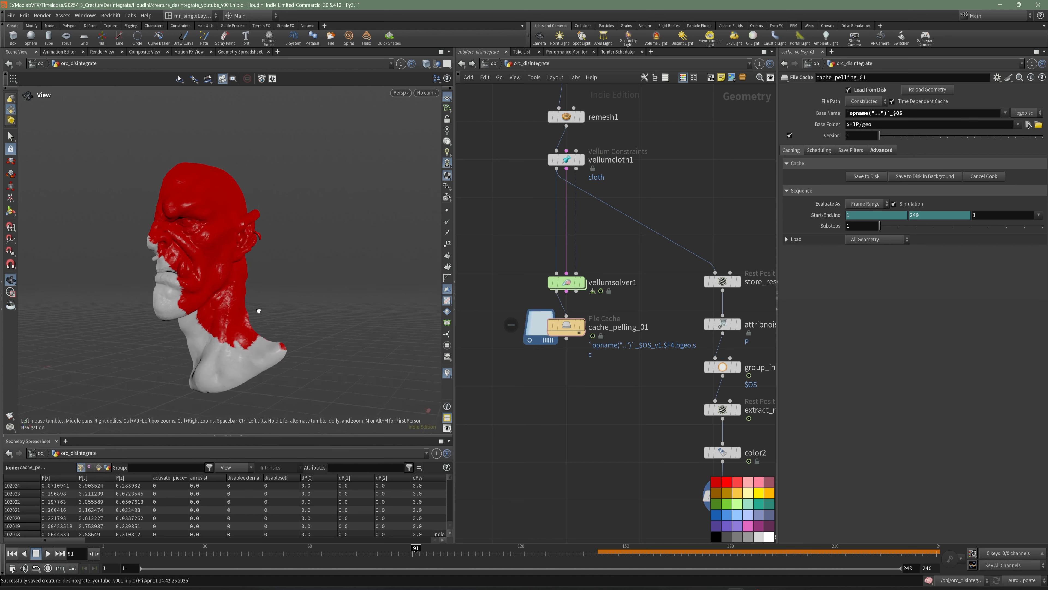
left_click_drag(599, 342, 522, 312)
middle_click_drag(646, 302, 632, 307)
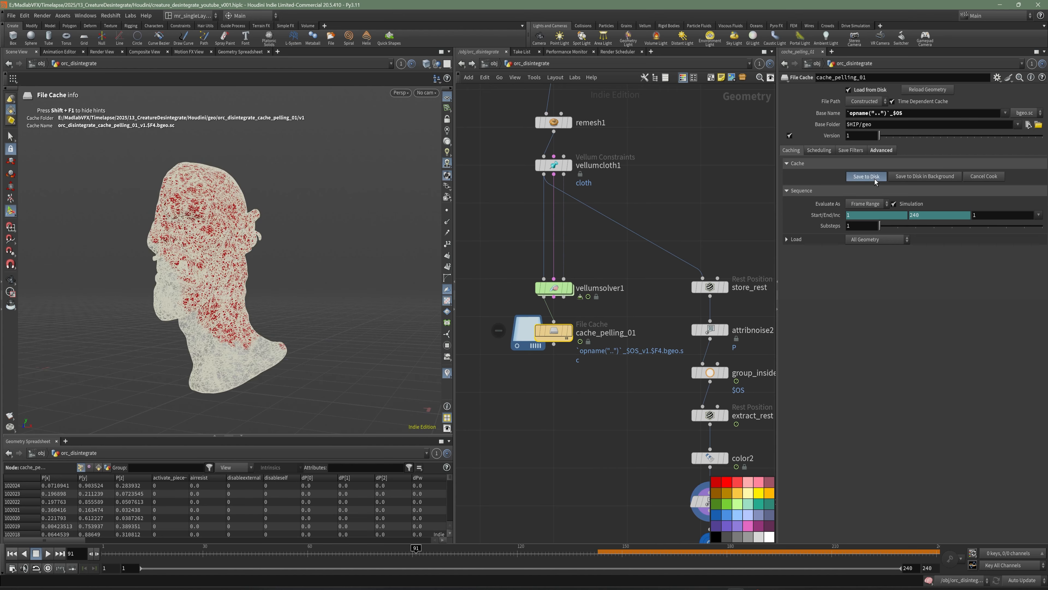
left_click(866, 176)
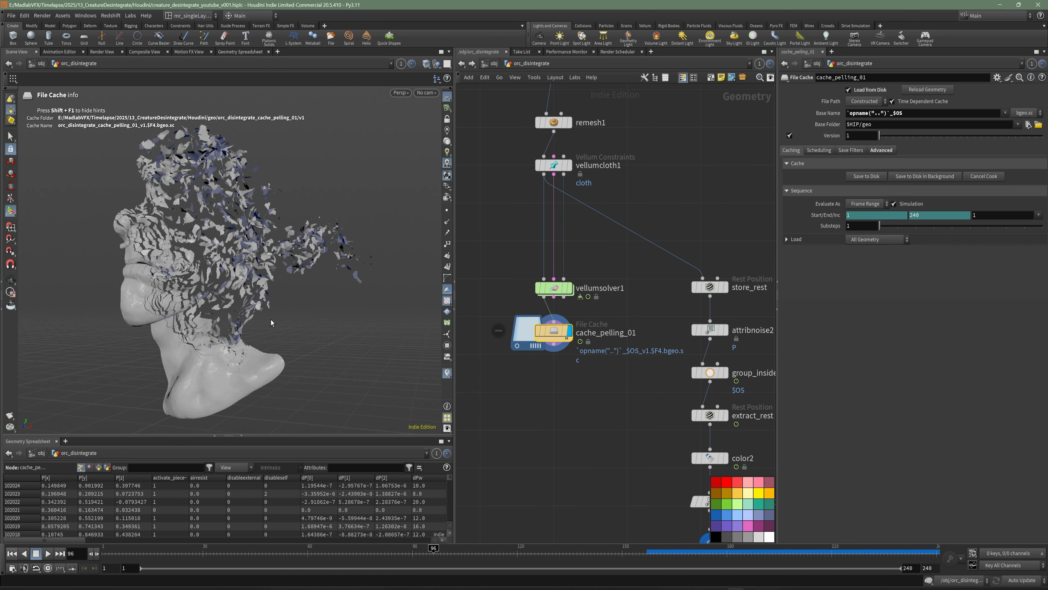
Review the cached disintegration at frames 60 and 75 and save the scene
left_click_drag(244, 557, 308, 551)
right_click_drag(250, 275, 253, 305, "alt")
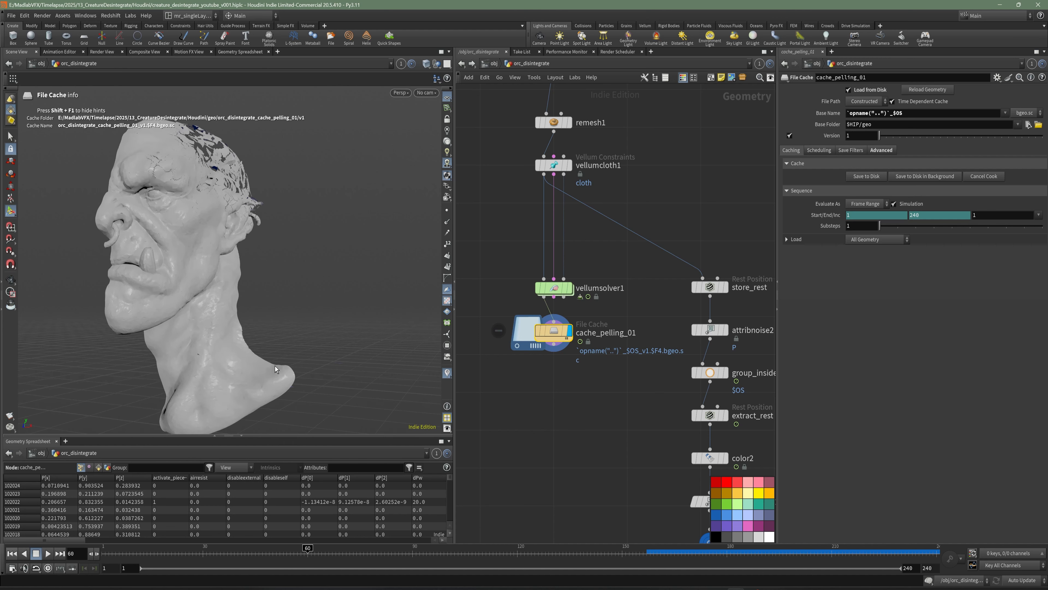
left_click_drag(308, 551, 360, 552)
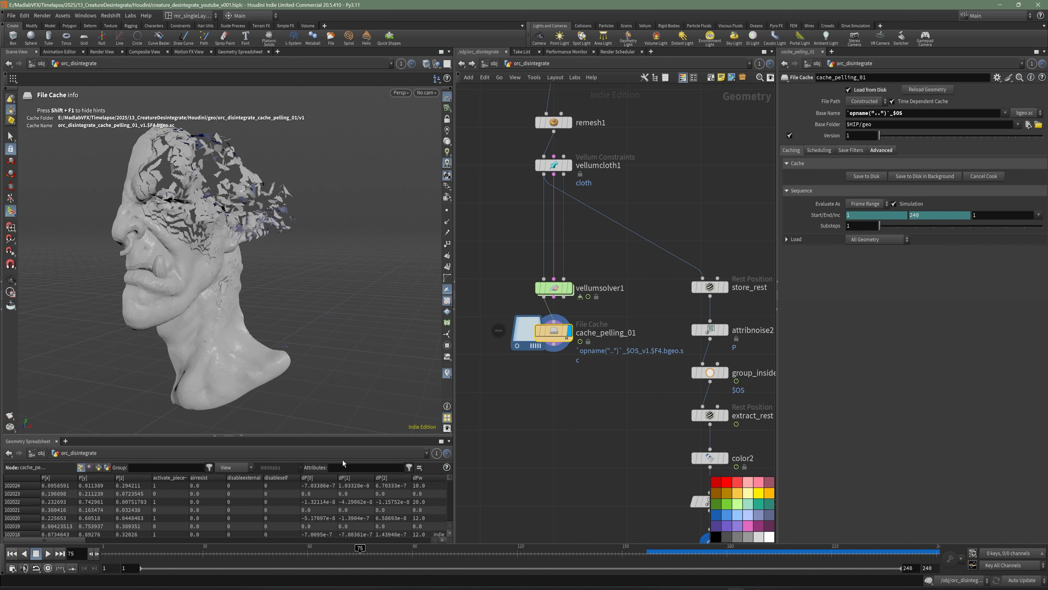
left_click_drag(269, 302, 247, 305, "alt")
key("ctrl+s")
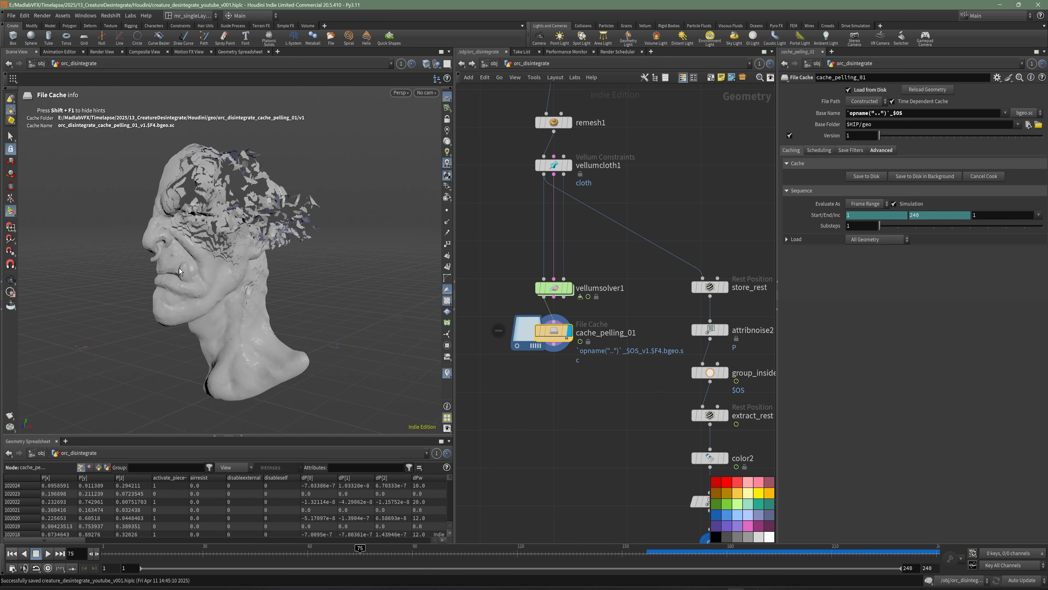
Inspect the peeling pieces around the face up close, toggle the wireframe display on and off, and save the scene
right_click_drag(180, 268, 218, 269, "alt")
left_click_drag(217, 269, 184, 260, "alt")
right_click_drag(184, 259, 144, 266, "alt")
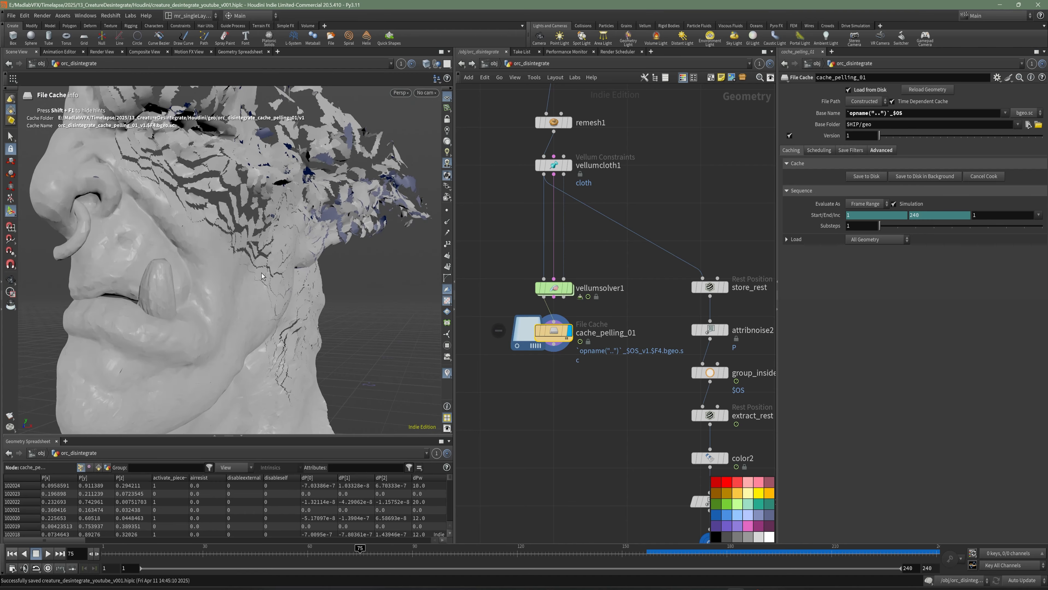
mouse_move(262, 275)
right_mouse_down("alt")
mouse_move(199, 286)
mouse_move(204, 306)
mouse_move(202, 239)
mouse_move(219, 260)
mouse_move(200, 274)
right_mouse_up("alt")
key("shift+w")
key("shift+w")
mouse_move(201, 274)
left_mouse_down("alt")
mouse_move(187, 302)
mouse_move(210, 289)
mouse_move(198, 281)
left_mouse_up("alt")
key("ctrl+s")
Add an unconnected File Cache node in the empty area beside the remesh1 to vellumsolver1 chain
right_click_drag(538, 379, 483, 318, "alt")
middle_click_drag(483, 319, 546, 334, "alt")
scroll(584, 307, "up", 5)
scroll(537, 349, "down", 1)
scroll(547, 333, "down", 1)
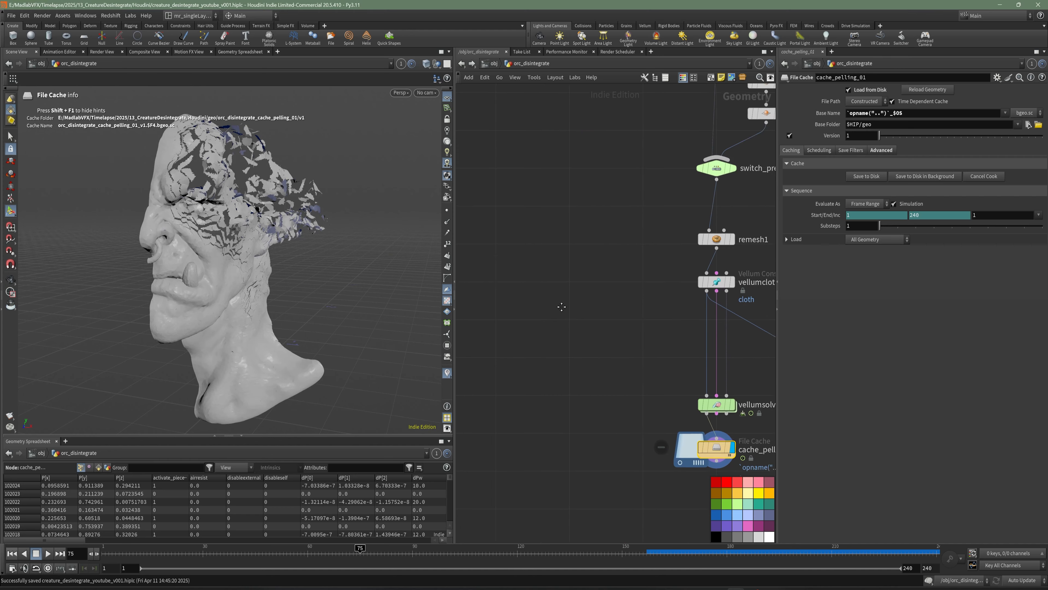
key("Tab")
type("fil")
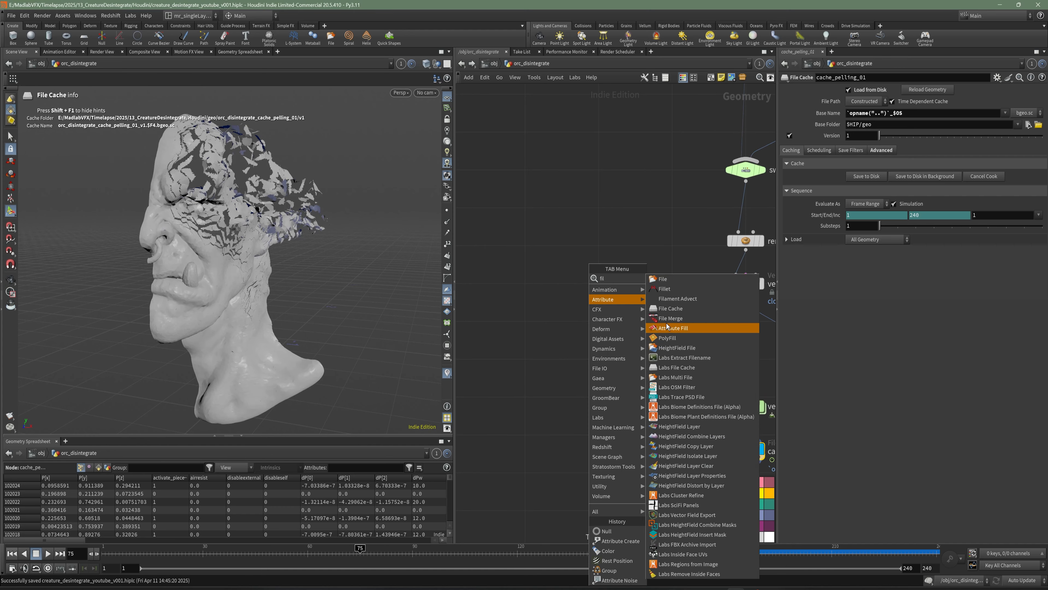
left_click(670, 308)
left_click(510, 340)
middle_click_drag(566, 298, 581, 292)
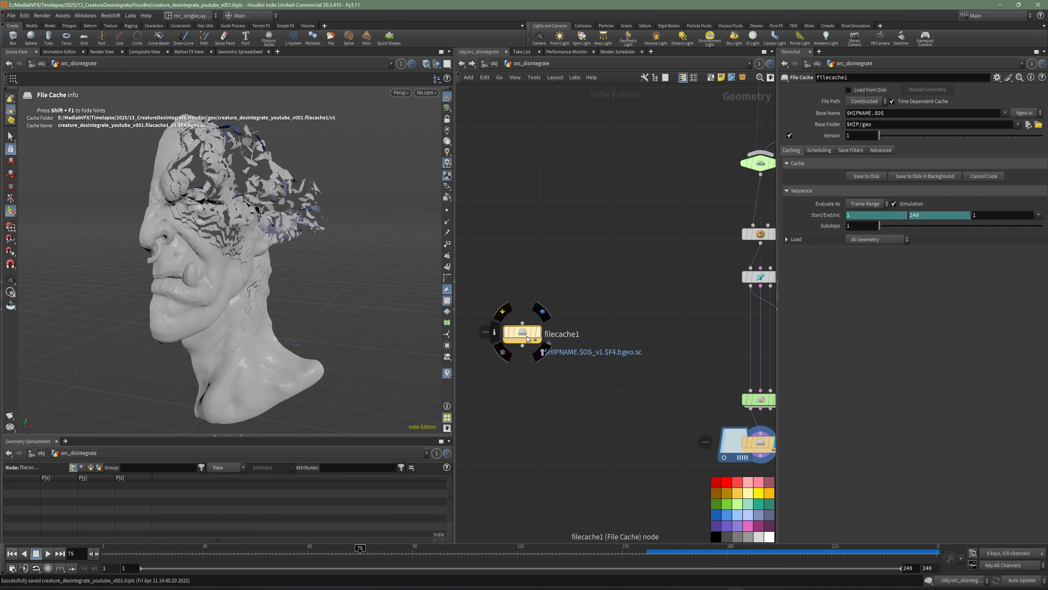
left_click_drag(522, 334, 511, 359)
scroll(566, 326, "down", 1)
middle_click_drag(566, 326, 544, 334)
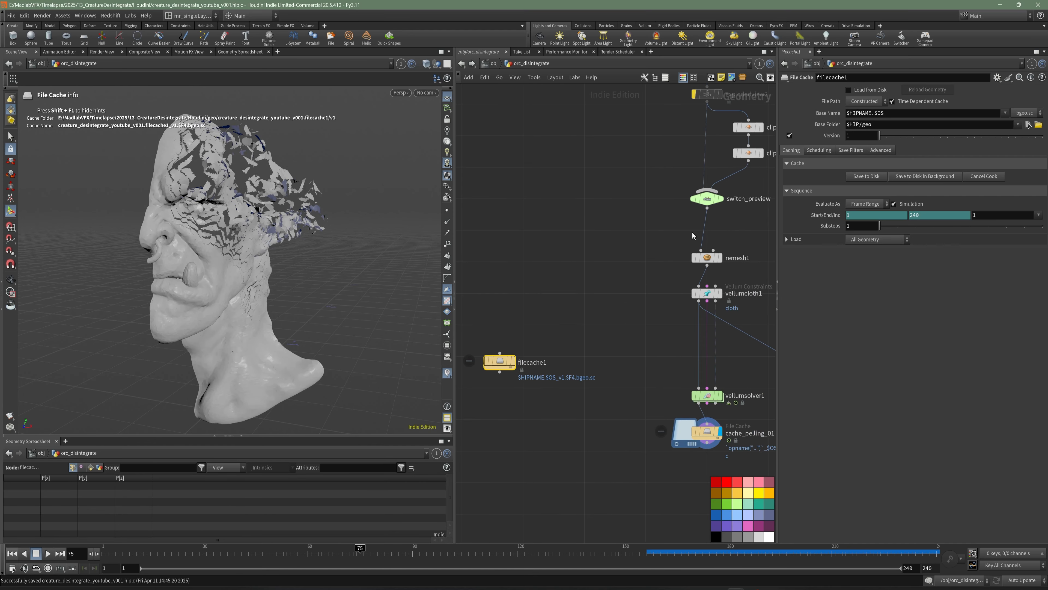
Connect the switch_preview output to the new File Cache node and rename that node cache_original_mesh
left_click(713, 256)
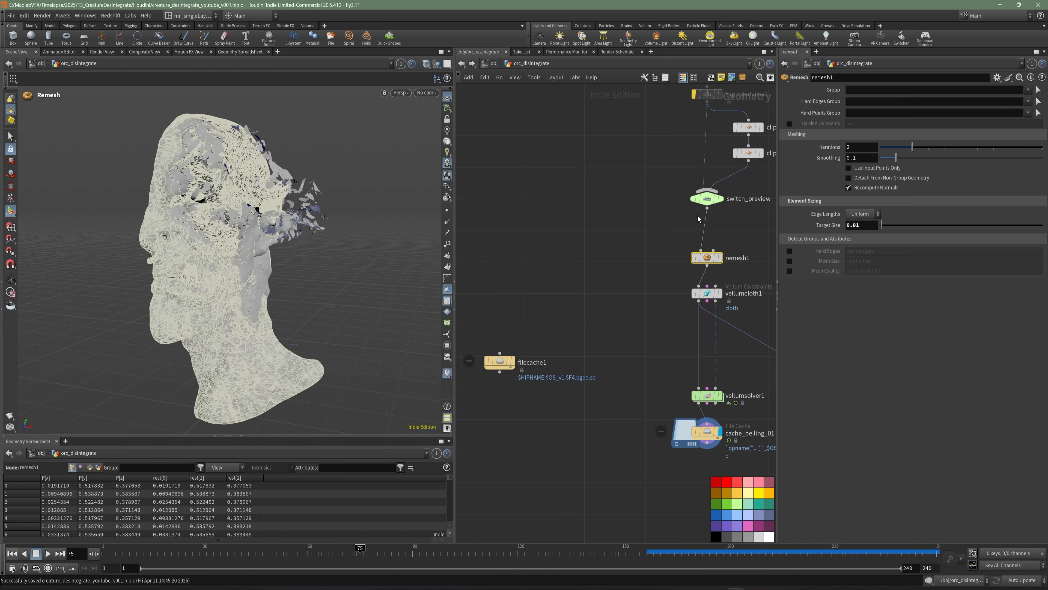
left_click_drag(707, 209, 500, 352)
double_click(502, 366)
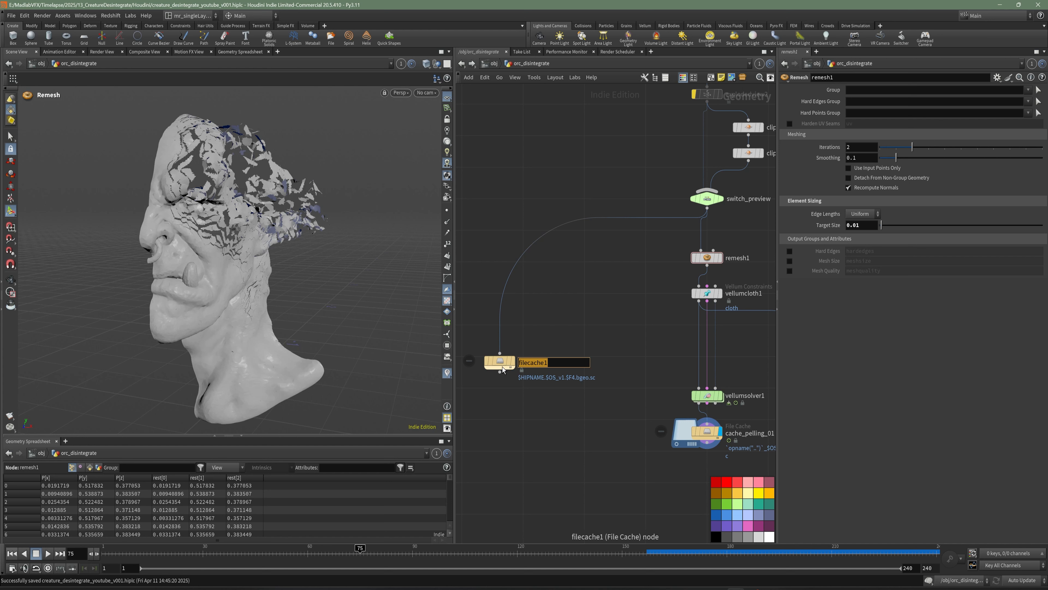
type("ch")
type("che_rem")
type("e")
key("BackSpace")
key("BackSpace")
key("BackSpace")
key("BackSpace")
type("original_mesh")
key("Return")
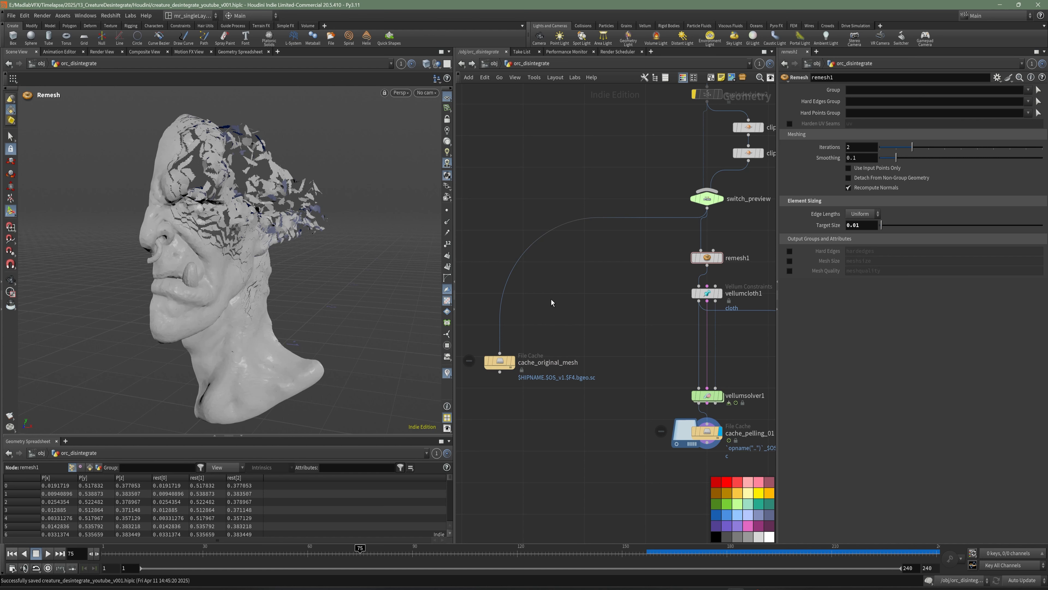
Turn off the time-dependent cache on cache_original_mesh and set its base name to Parent + Node Name
middle_click_drag(551, 299, 576, 297)
left_click_drag(576, 325, 518, 367)
middle_click_drag(625, 315, 636, 314)
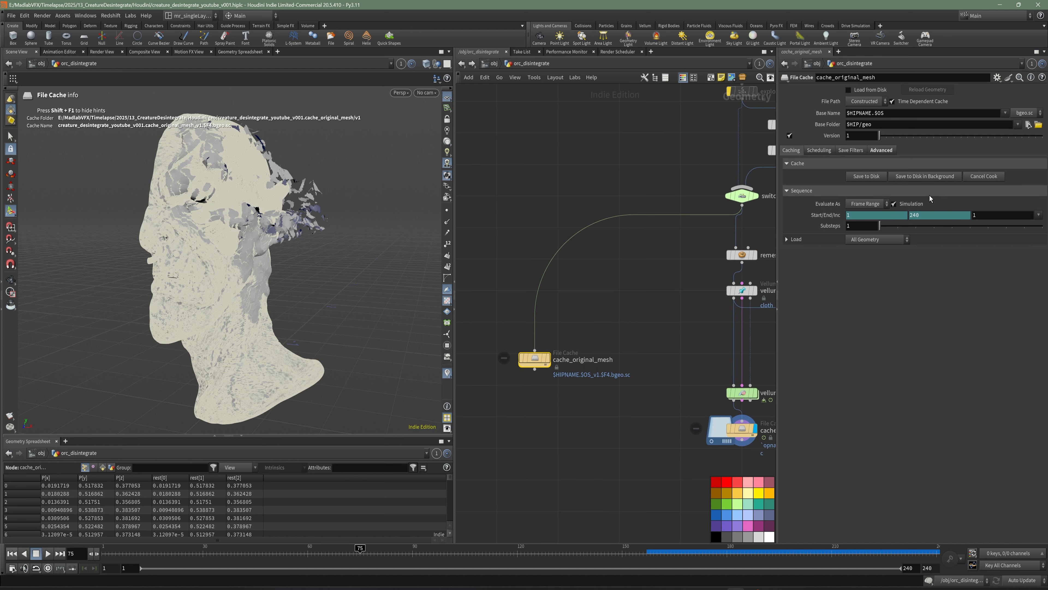
left_click(892, 102)
left_click(1006, 113)
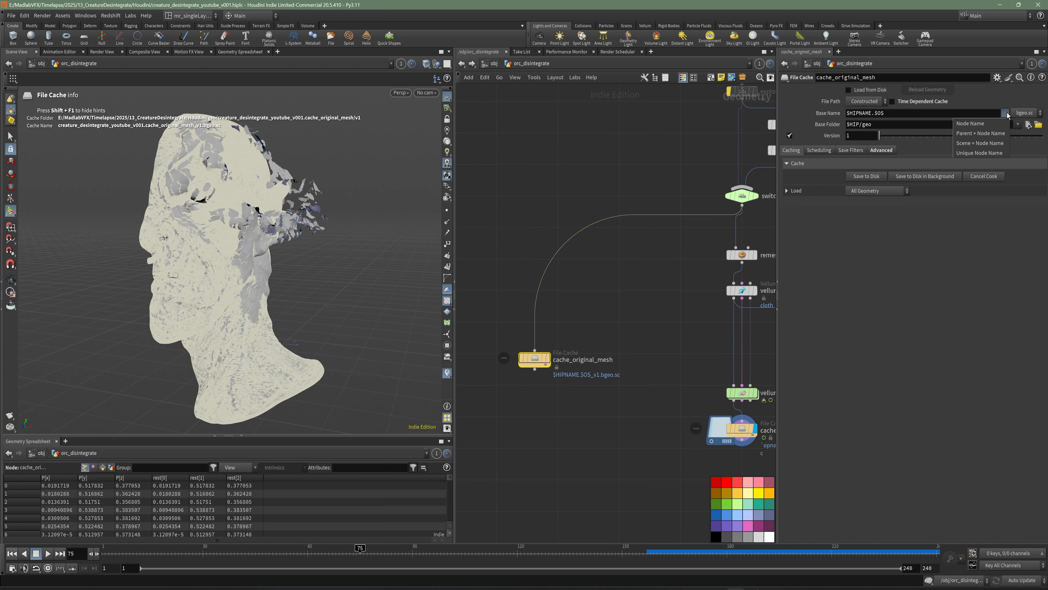
left_click(981, 133)
Check the advanced save options of cache_original_mesh and save its geometry to disk
left_click(882, 150)
left_click(789, 164)
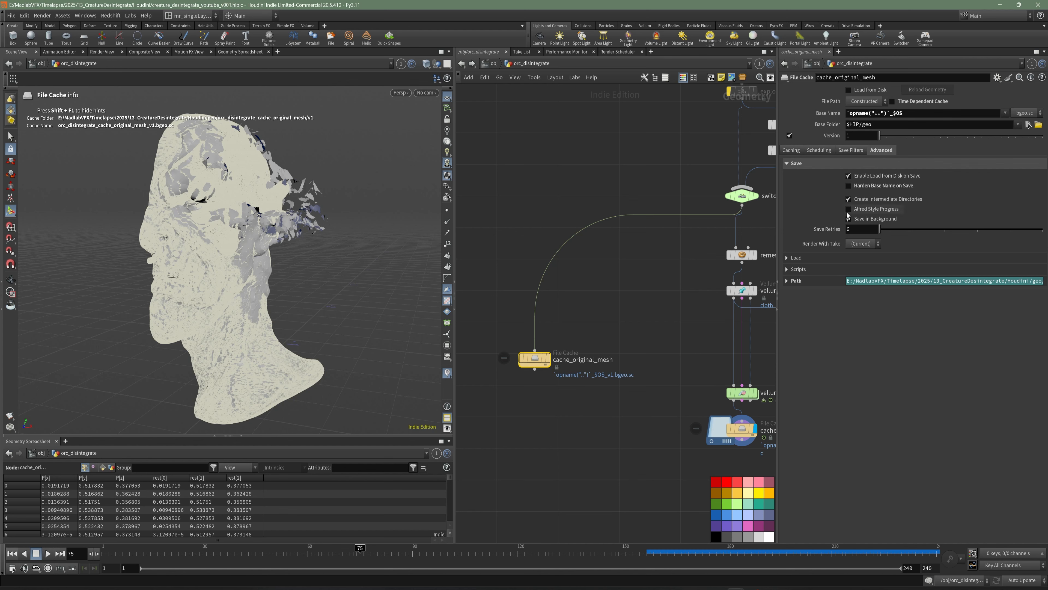
middle_click_drag(597, 328, 603, 326)
left_click(791, 150)
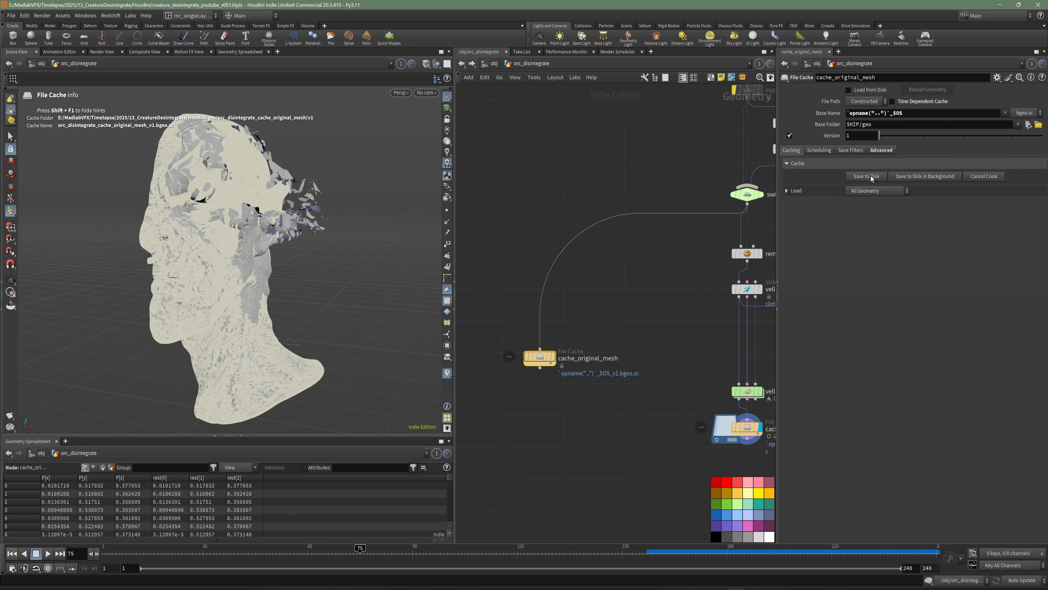
left_click(866, 176)
Display cache_original_mesh, inspect the face with wireframe toggled on and off, and switch the display back to cache_pelling_01
left_click(551, 360)
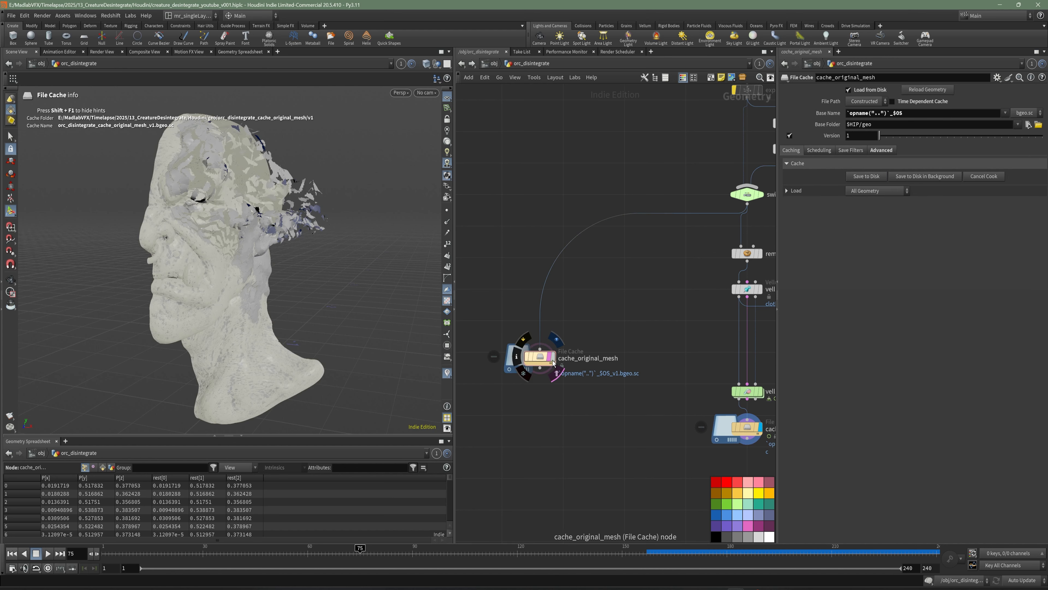
left_click(553, 358)
left_click_drag(330, 285, 237, 262, "alt")
right_click_drag(236, 262, 272, 247, "alt")
key("shift+w")
left_click_drag(275, 247, 310, 247, "alt")
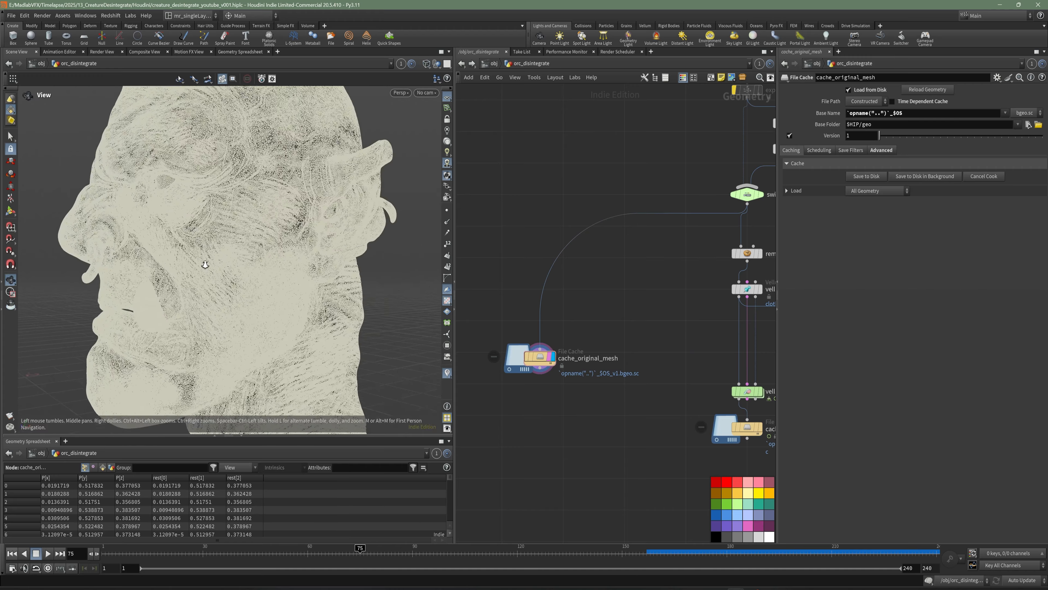
right_click_drag(309, 248, 326, 238, "alt")
left_click_drag(326, 237, 235, 246, "alt")
key("shift+w")
middle_click_drag(598, 421, 571, 384)
scroll(571, 384, "up", 2)
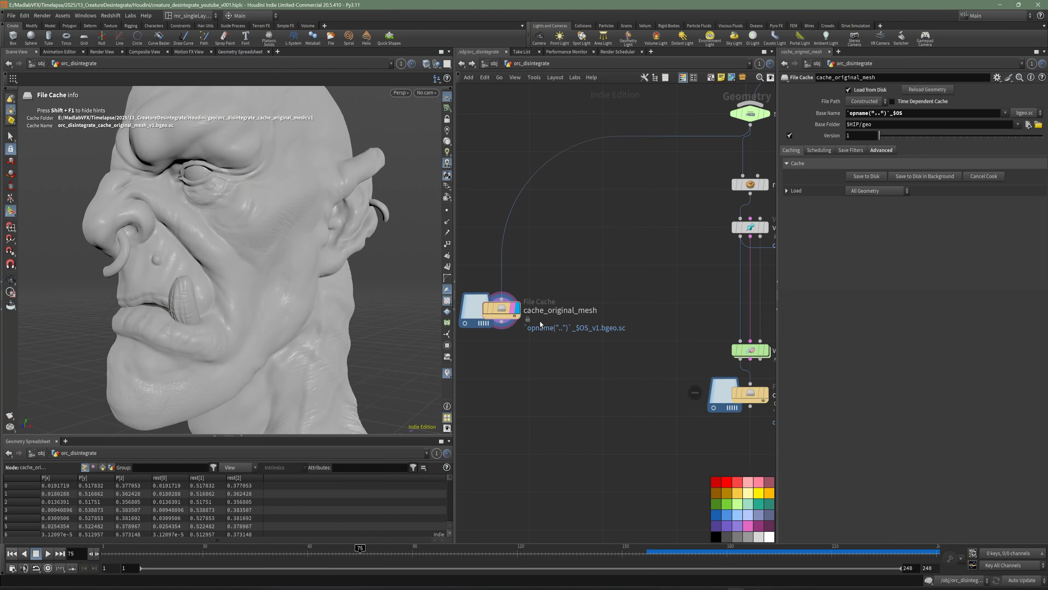
left_click(522, 327)
right_click_drag(298, 250, 248, 264, "alt")
middle_click_drag(645, 422, 599, 361)
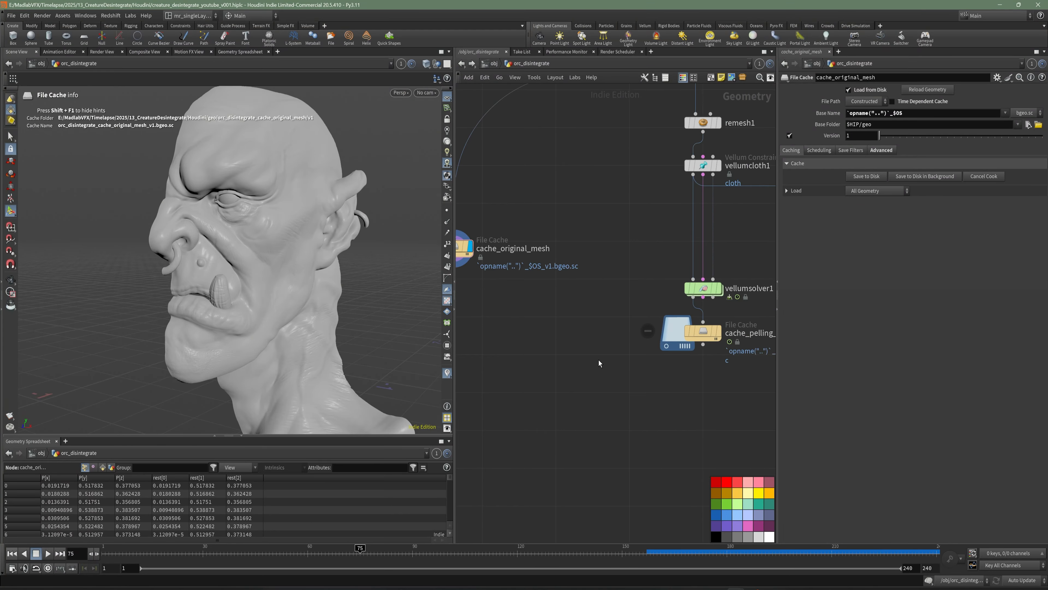
left_click(720, 331)
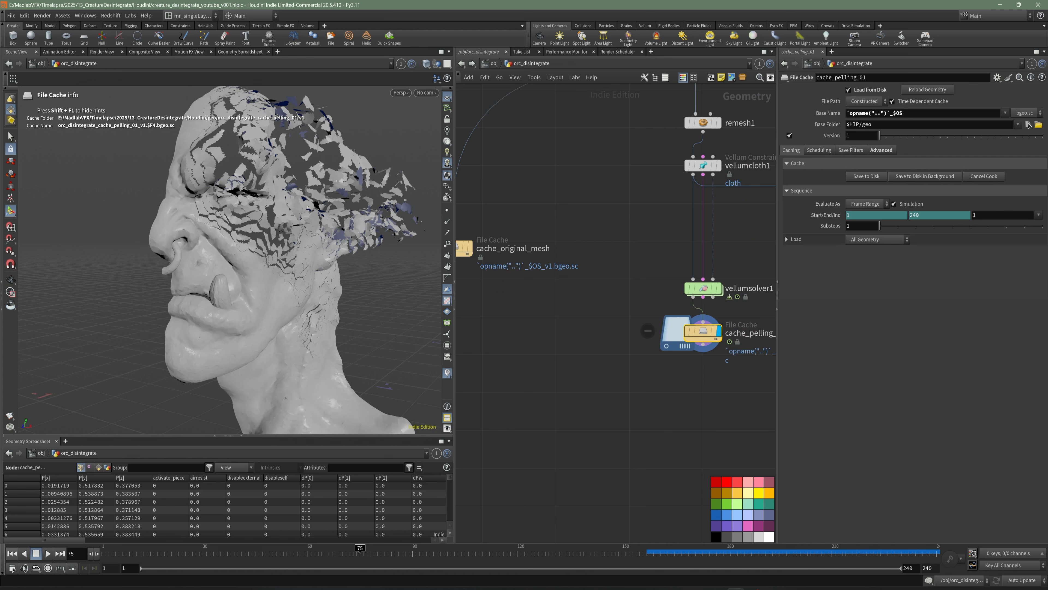
Add a Point Deform node below the caches and wire cache_original_mesh into its first input
middle_click_drag(681, 413, 698, 363)
scroll(660, 360, "down", 2)
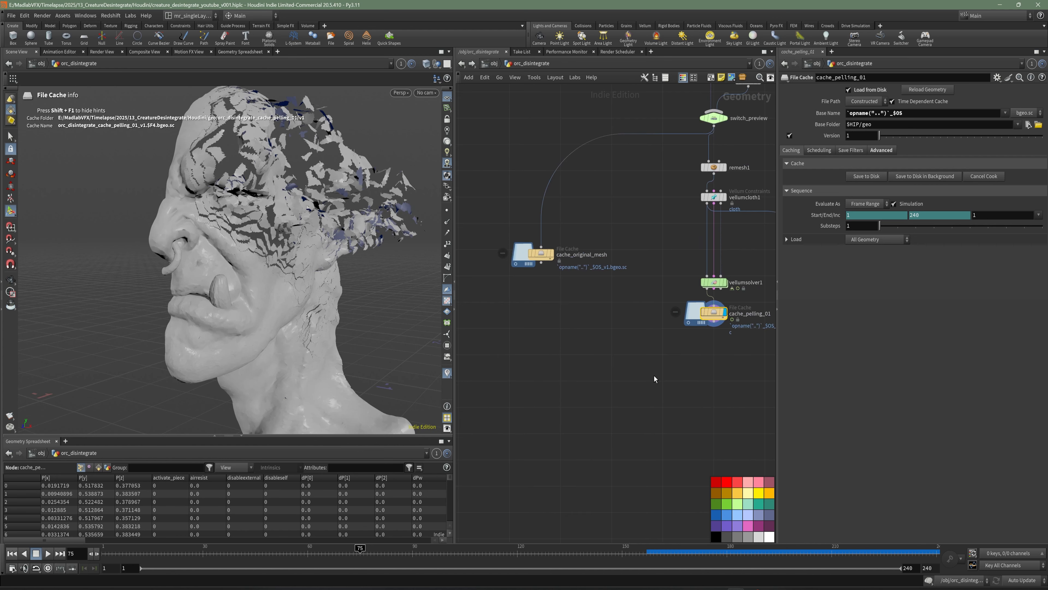
key("Tab")
type("poi")
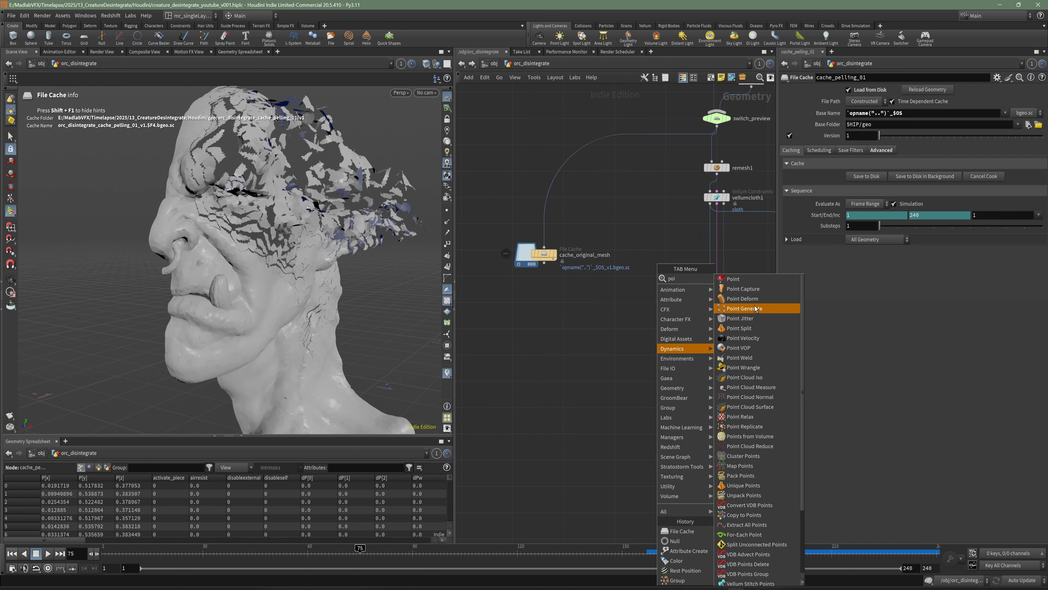
left_click(742, 298)
left_click_drag(545, 263, 583, 383)
Add a Time Shift node above the Point Deform and feed it from the cache_pelling_01 output
scroll(702, 346, "up", 3)
key("Tab")
type("tim")
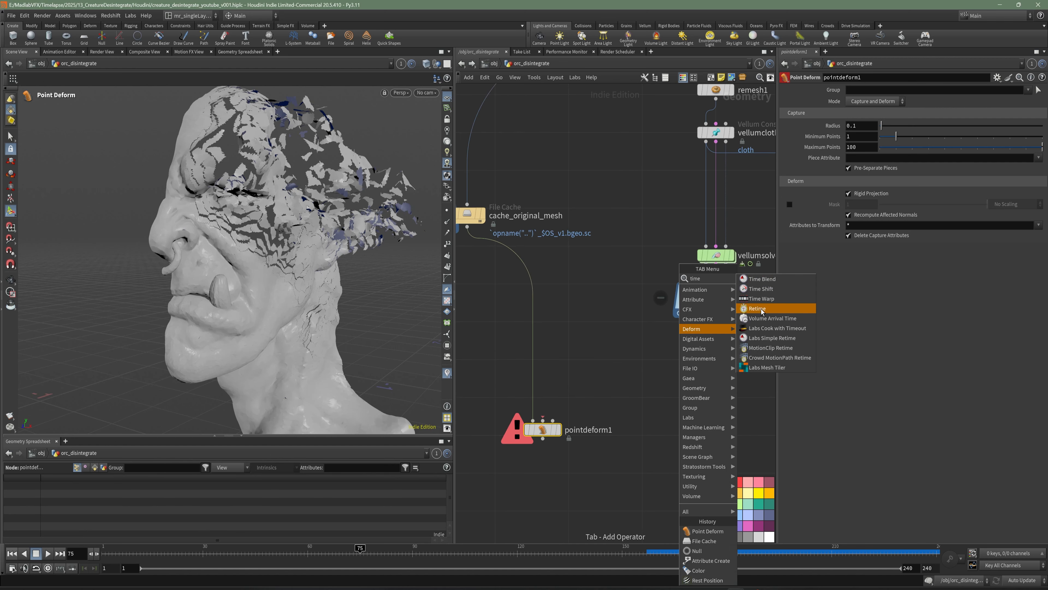
left_click(760, 289)
left_click_drag(711, 323, 589, 359)
middle_click_drag(645, 381, 634, 384)
left_click_drag(634, 384, 595, 379)
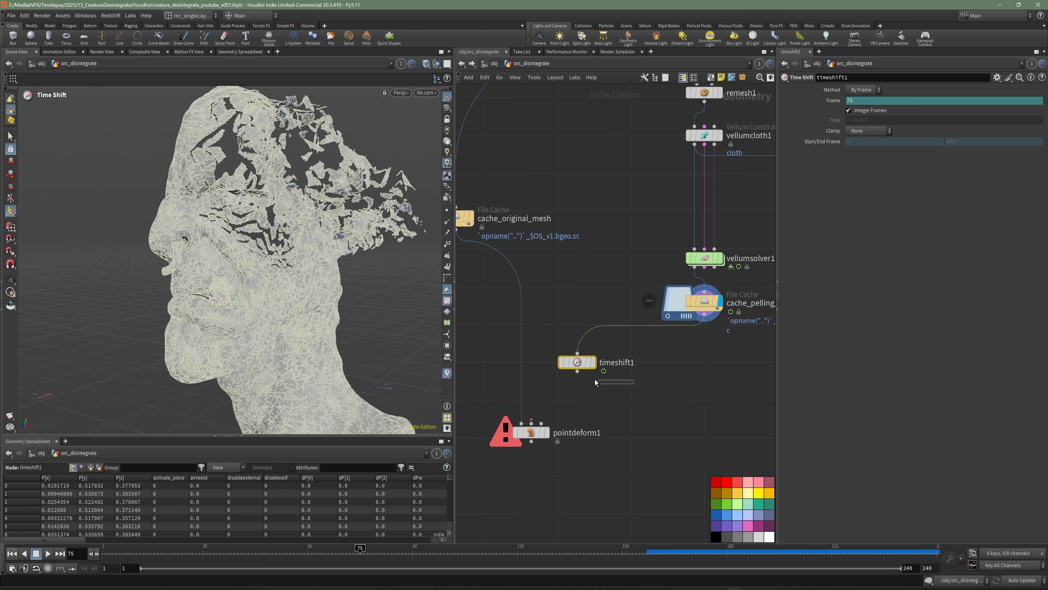
Delete the channel on the Time Shift's frame parameter and set the frame to 1
right_click(852, 105)
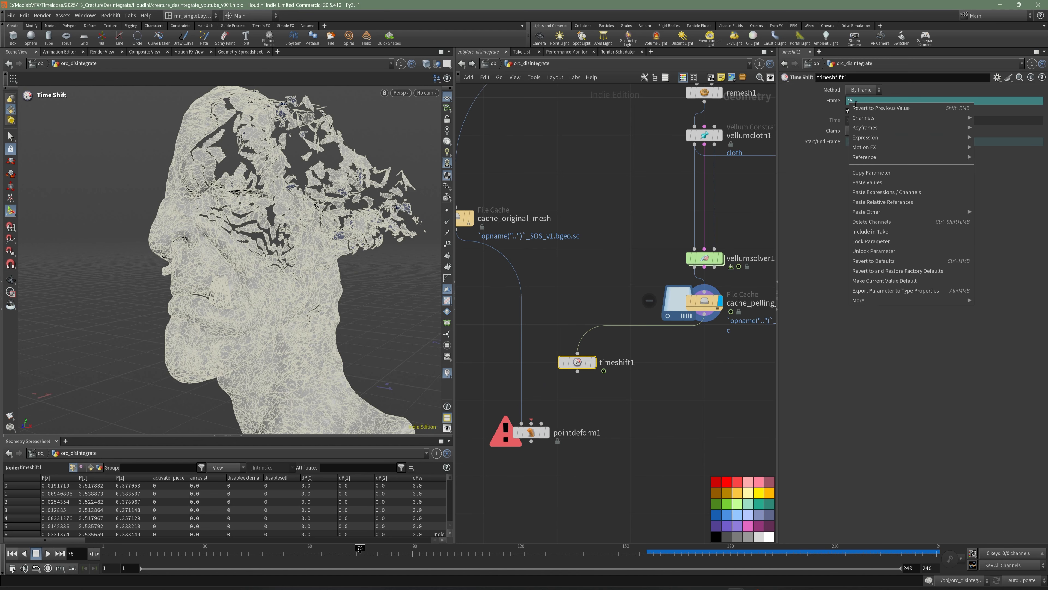
left_click(871, 221)
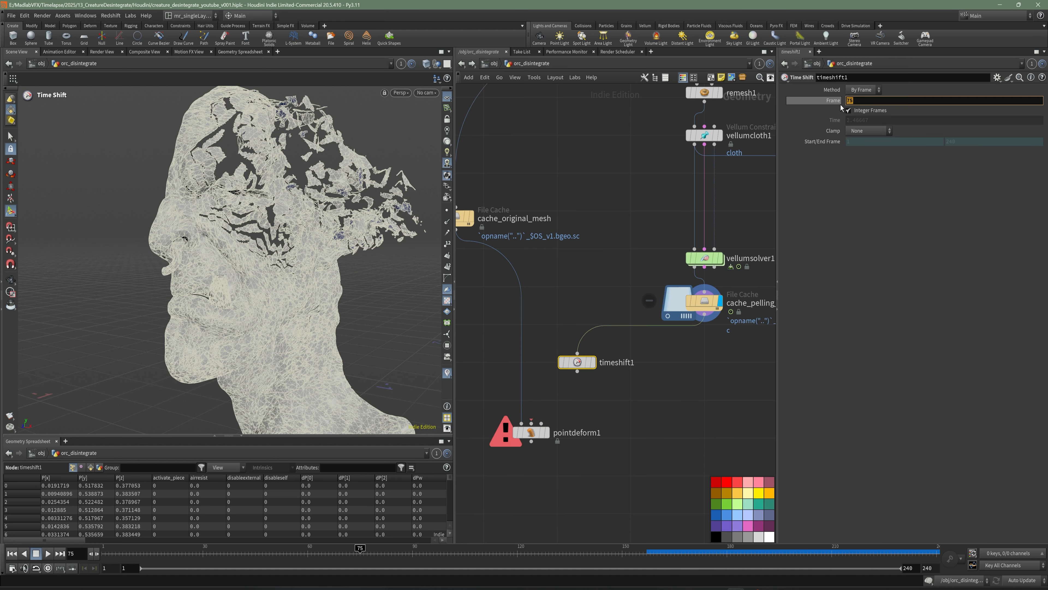
type("1")
key("Return")
Wire timeshift1 into the second input of pointdeform1 and cache_pelling_01 into its third input
left_click(528, 447)
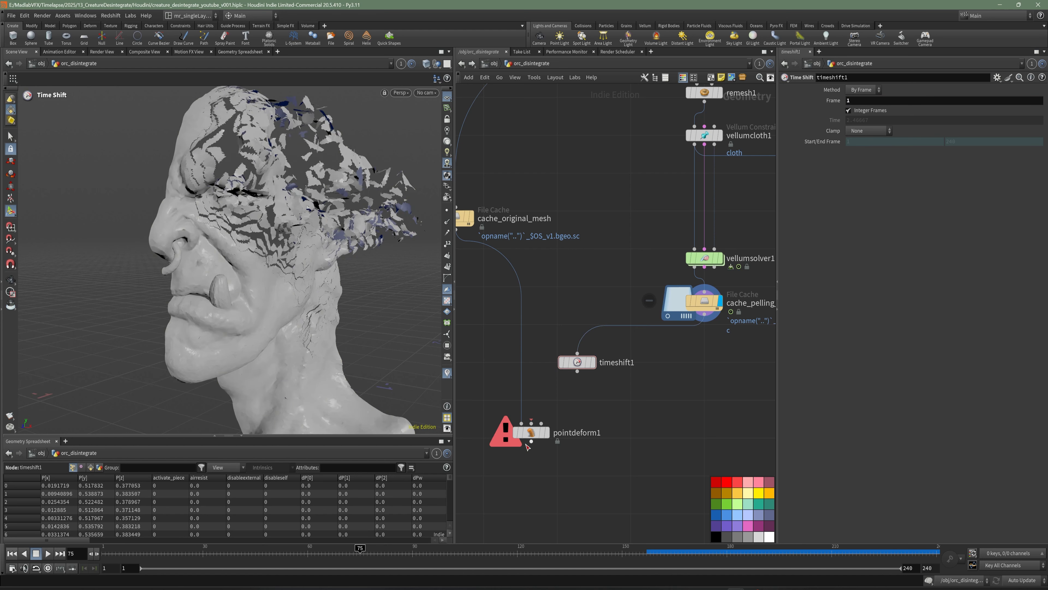
left_click_drag(527, 447, 562, 445)
left_click(577, 370)
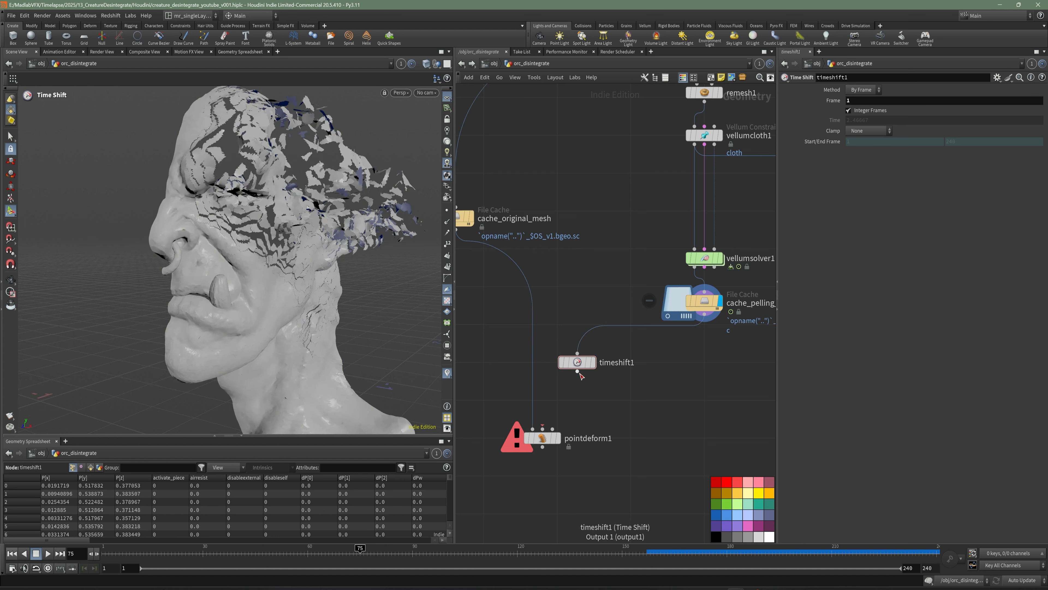
left_click(543, 430)
left_click_drag(544, 439, 554, 445)
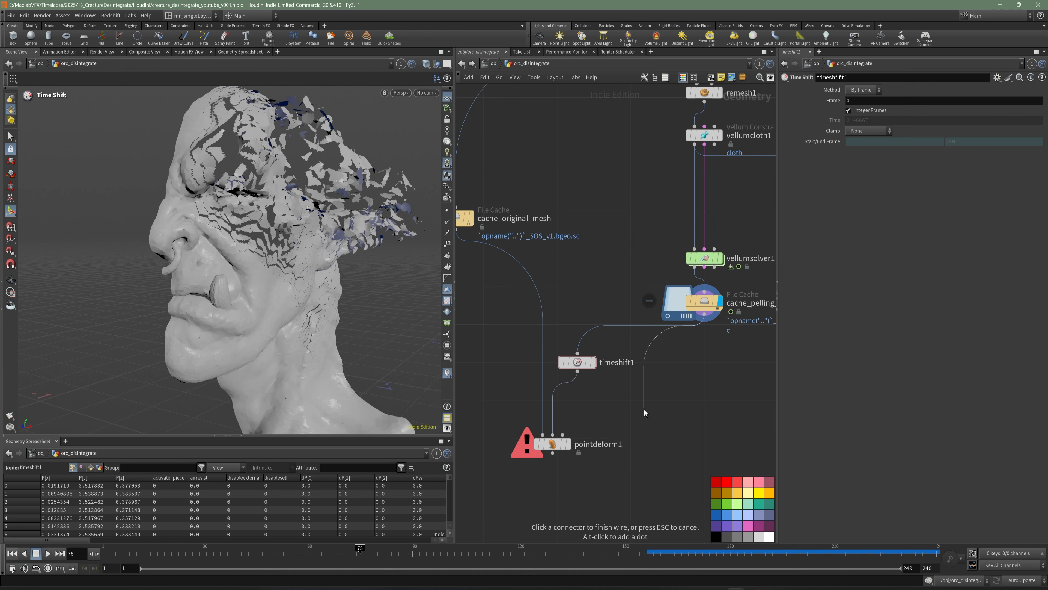
left_click(704, 316)
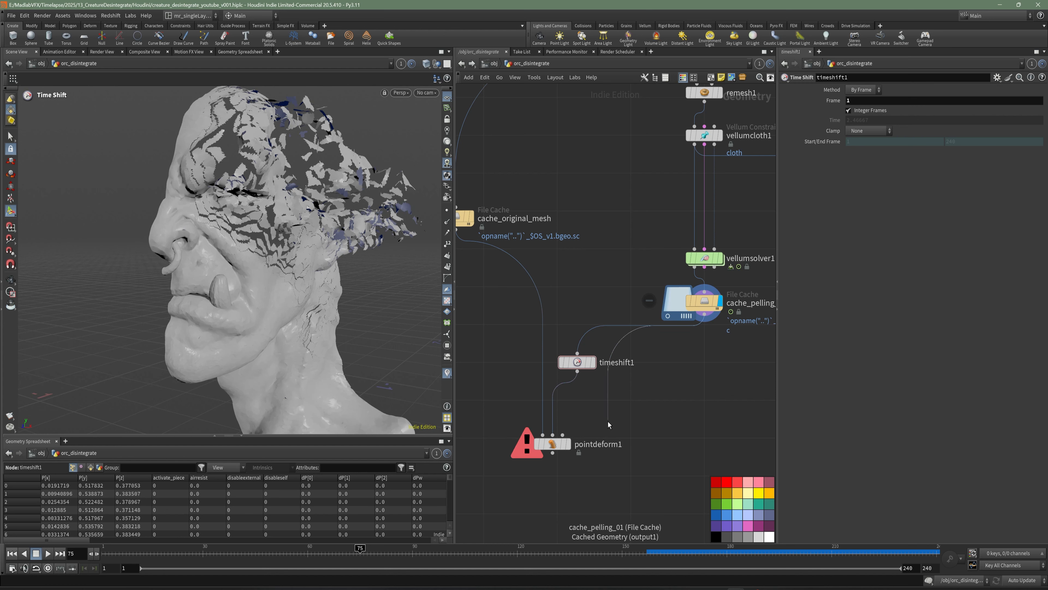
left_click(563, 435)
left_click_drag(568, 446, 577, 451)
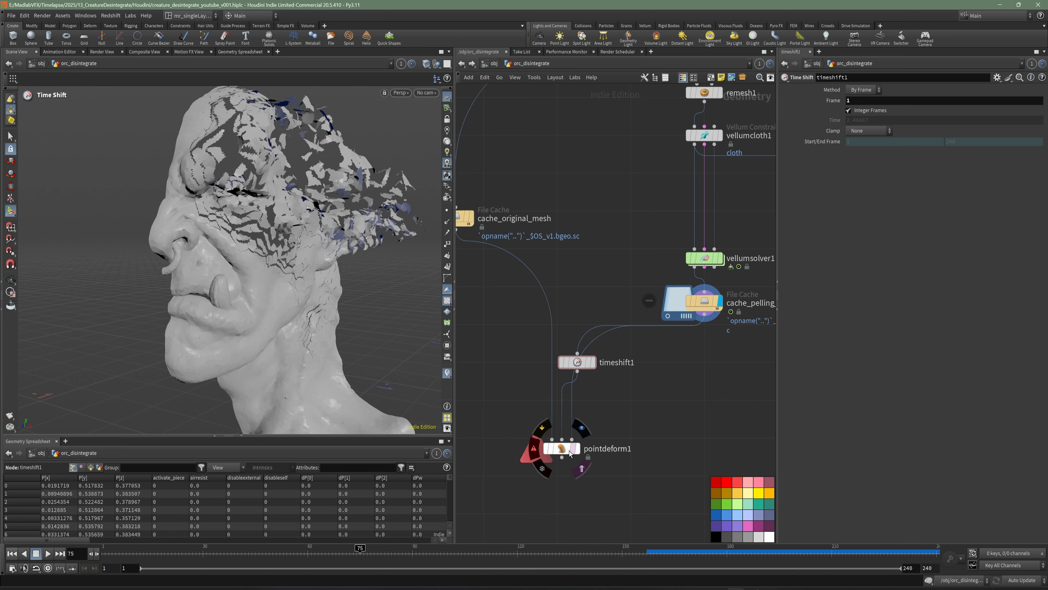
Display pointdeform1 and set its piece attribute to name
left_click(577, 450)
left_click_drag(304, 230, 267, 264)
key("Return")
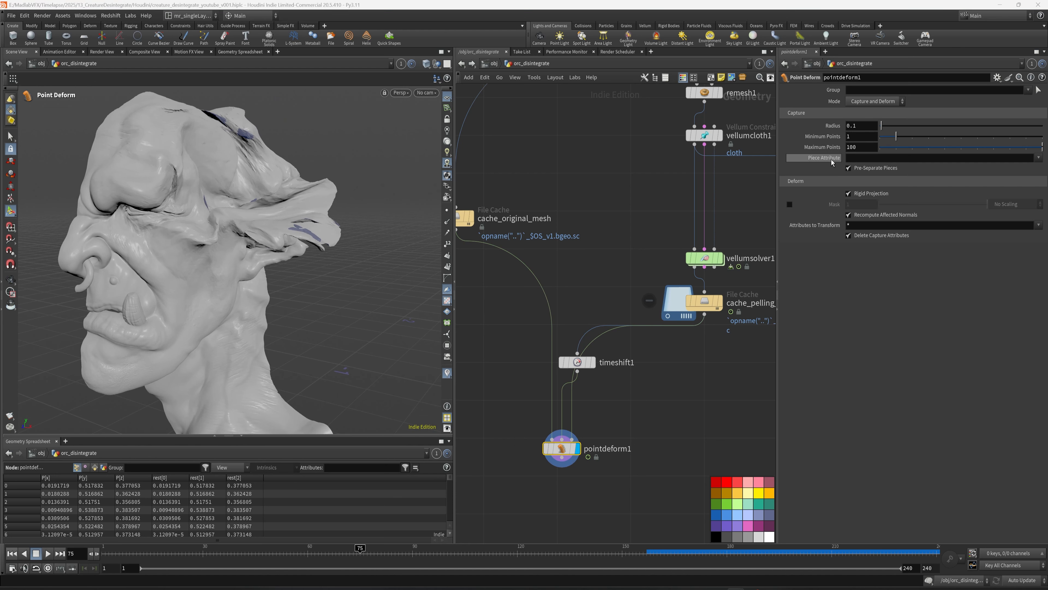
left_click(853, 160)
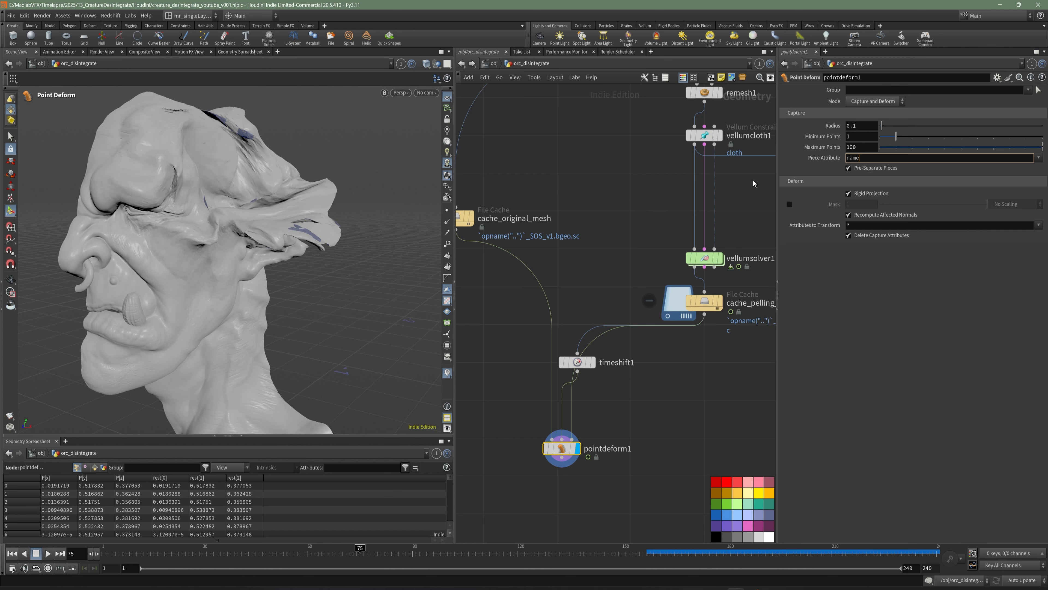
key("Return")
mouse_move(367, 265)
left_mouse_down("alt")
mouse_move(313, 269)
mouse_move(373, 260)
left_mouse_up("alt")
Add a Null node below pointdeform1 and connect it to the Point Deform output
middle_click_drag(651, 430, 708, 300)
key("Tab")
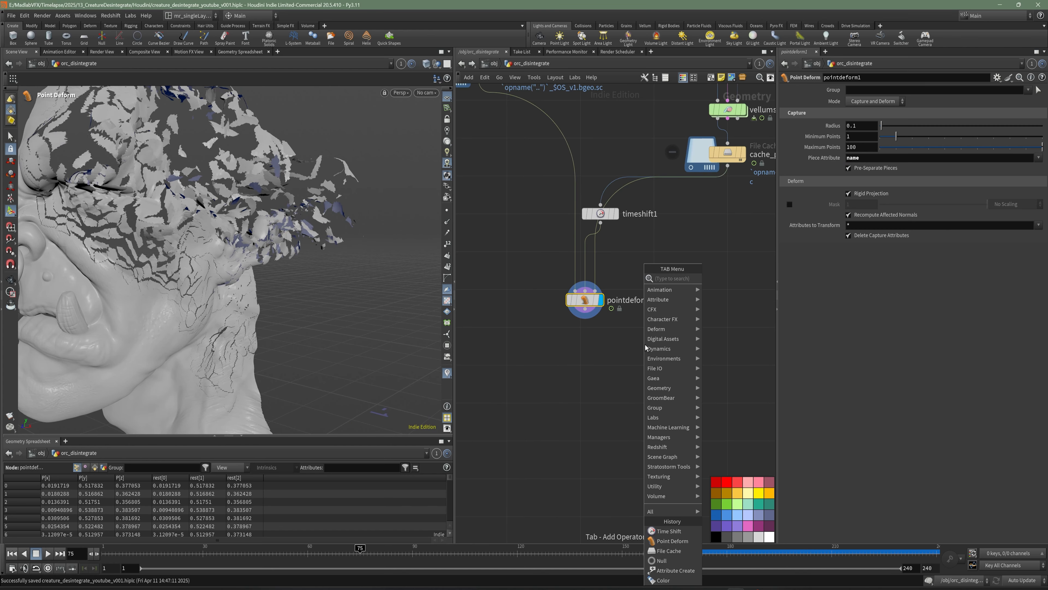
type("nu")
left_click(718, 279)
left_click(584, 376)
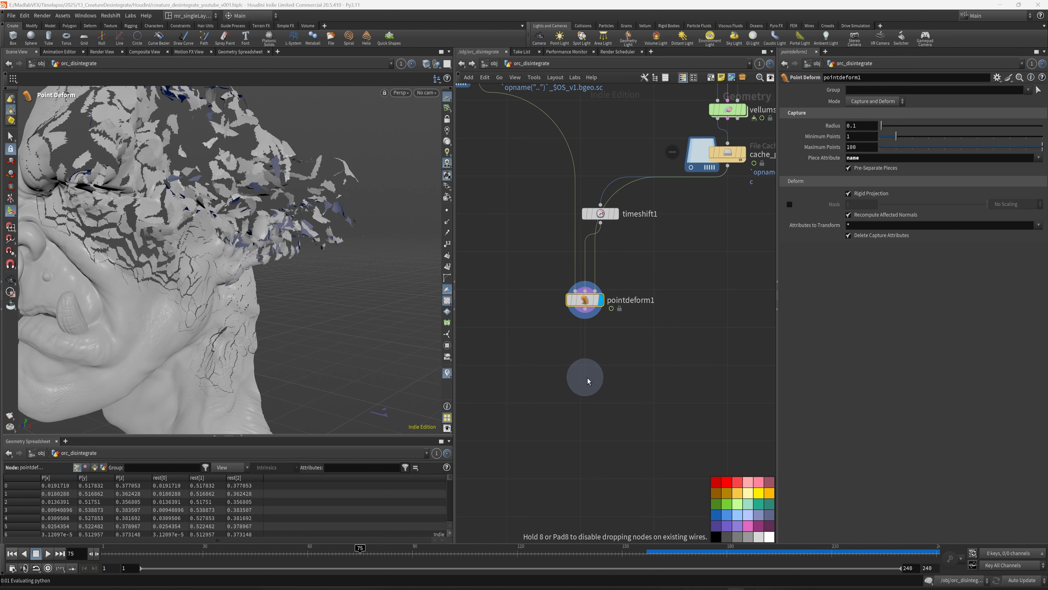
left_click_drag(585, 315, 583, 369)
Rename the Null node REF_ORIGINAL_MESH_SIMULATION
key("F2")
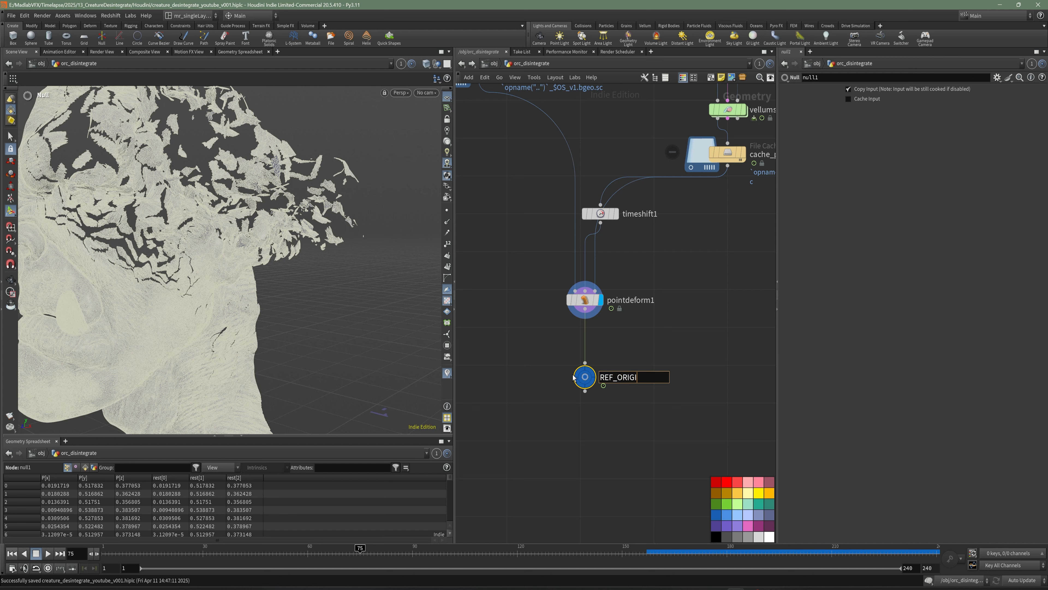
type("REF_ORIGINAL_MESH")
type("_ANIM")
key("BackSpace")
key("BackSpace")
type("SMULA")
type("IMULAT")
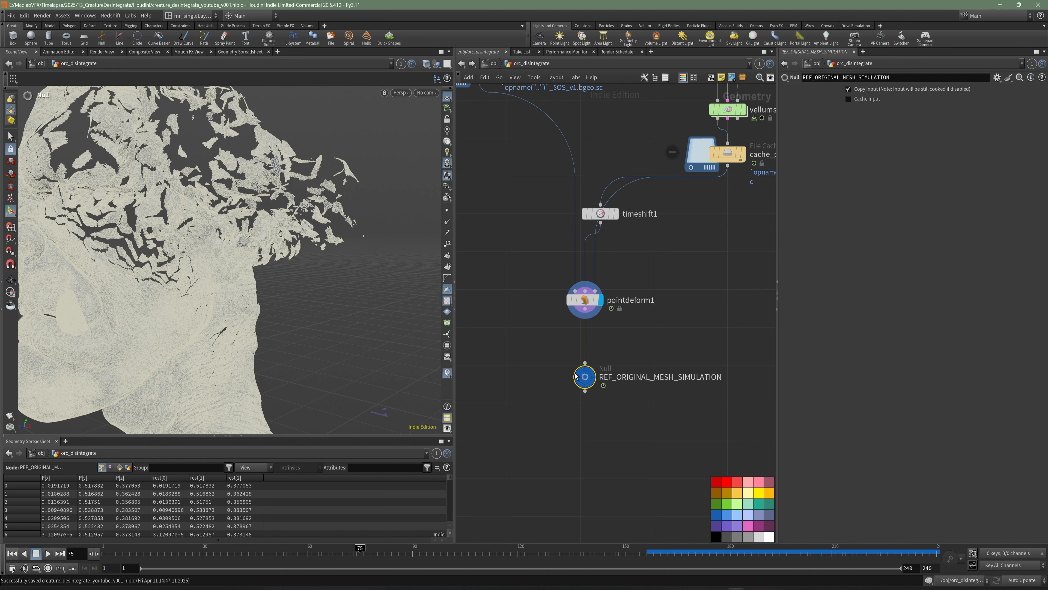
Widen the parameter and network area slightly and make REF_ORIGINAL_MESH_SIMULATION the displayed node
scroll(576, 376, "down", 5)
scroll(624, 379, "up", 8)
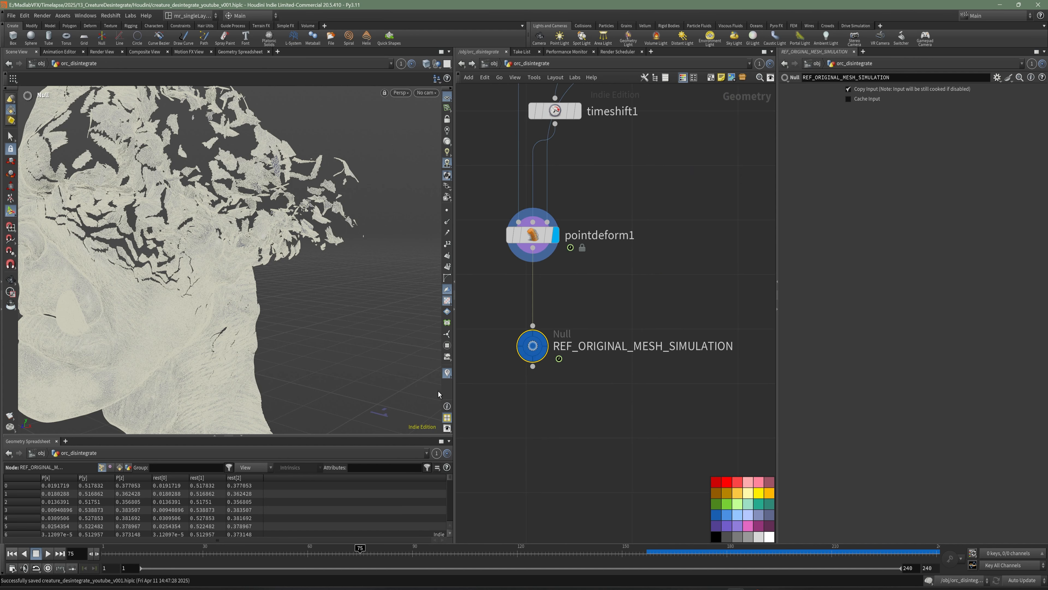
left_click_drag(453, 394, 445, 392)
scroll(410, 359, "down", 5)
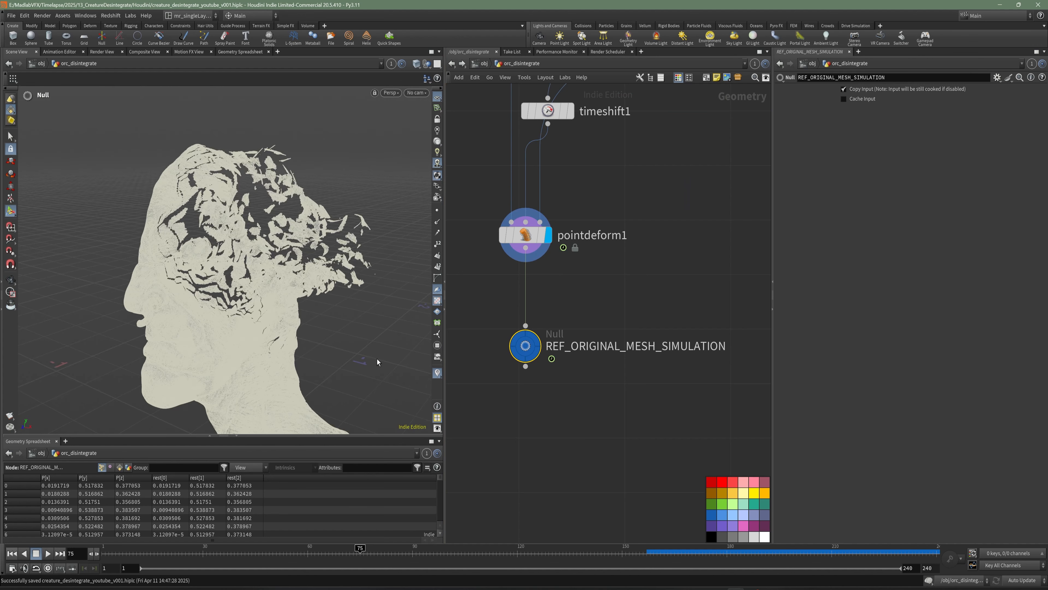
middle_click_drag(349, 356, 335, 329, "alt")
right_click_drag(334, 329, 375, 332, "alt")
left_click(569, 382)
left_click(554, 317)
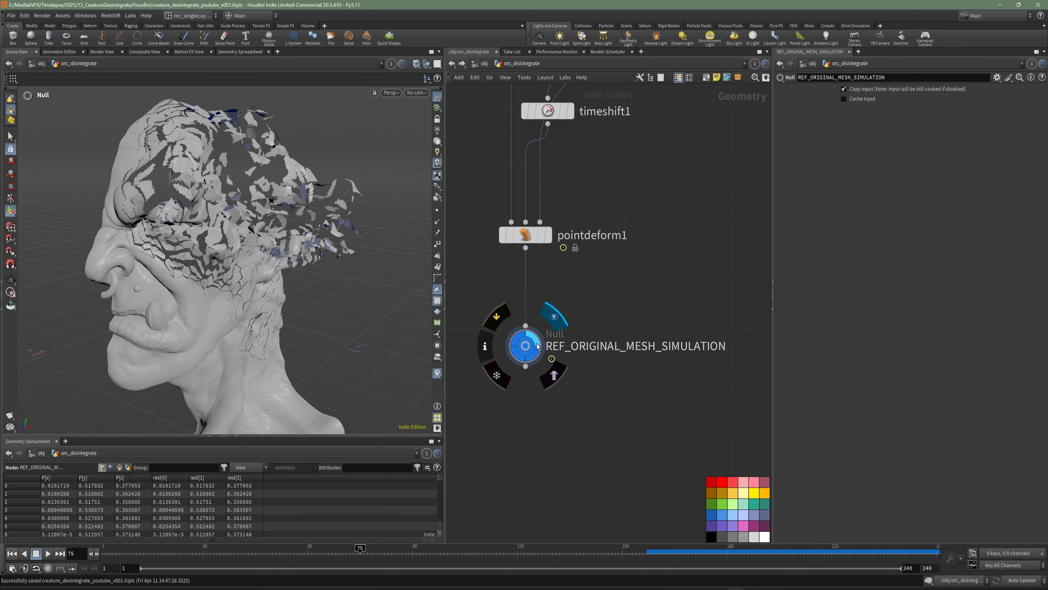
Scrub the timeline to frame 81 and review the deformed original mesh as it disintegrates
left_click_drag(289, 554, 461, 553)
right_click_drag(401, 386, 266, 330, "alt")
left_click_drag(454, 555, 489, 555)
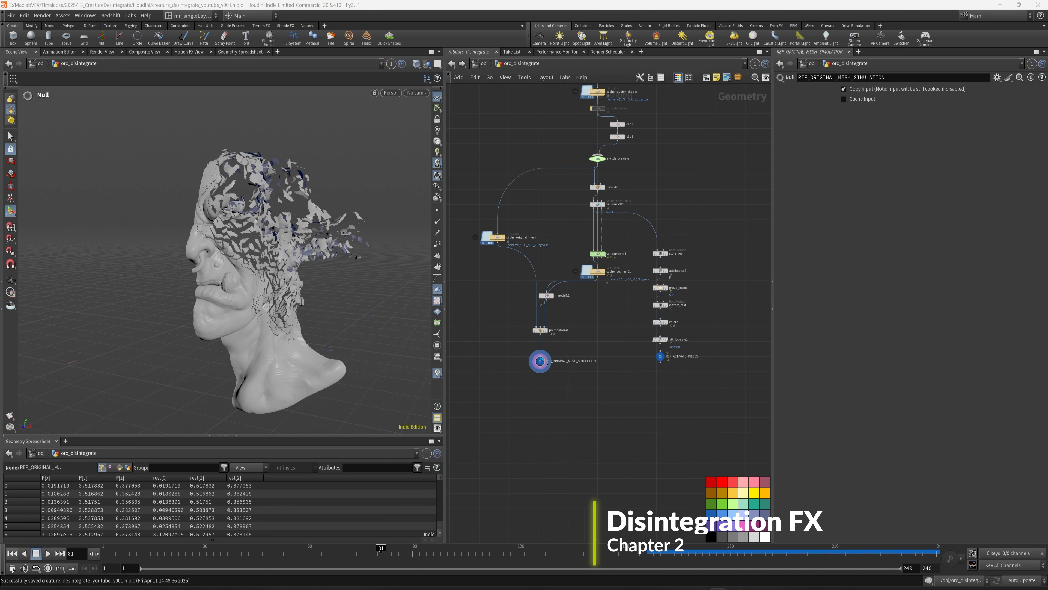
middle_click_drag(566, 347, 586, 339)
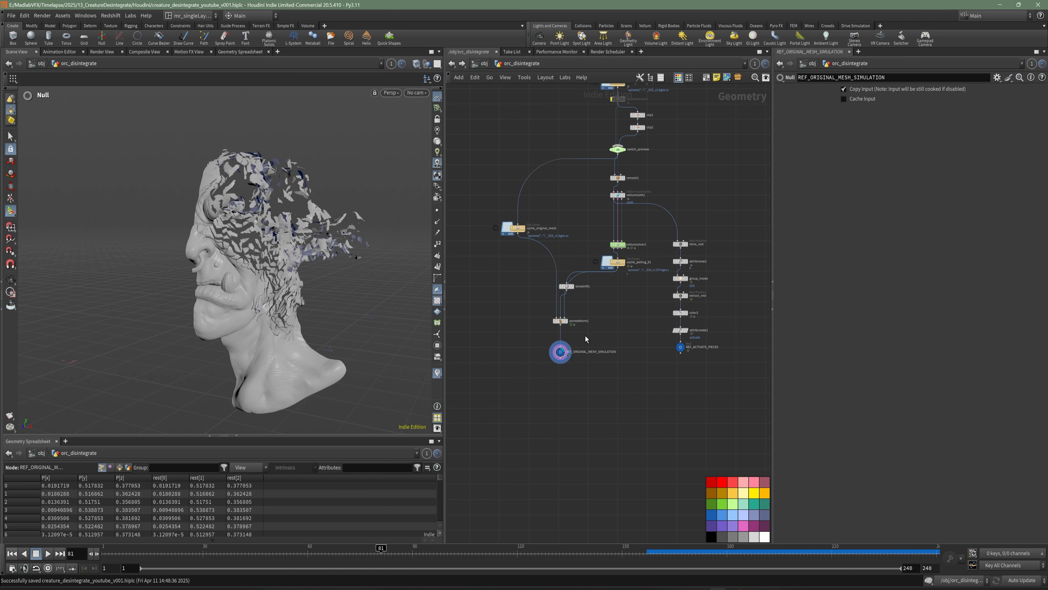
left_click_drag(288, 326, 272, 354, "alt")
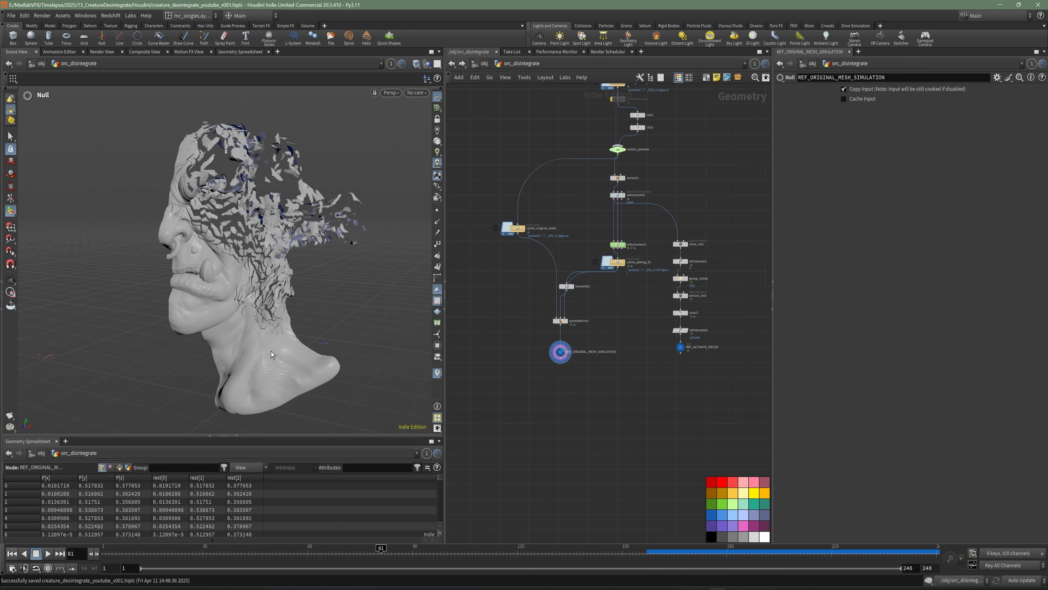
Scrub to frame 94 and examine the torn mesh pieces up close in wireframe and shaded display
left_click_drag(178, 564, 427, 553)
left_click_drag(243, 331, 281, 329, "alt")
right_click_drag(240, 261, 279, 231, "alt")
key("w")
key("w")
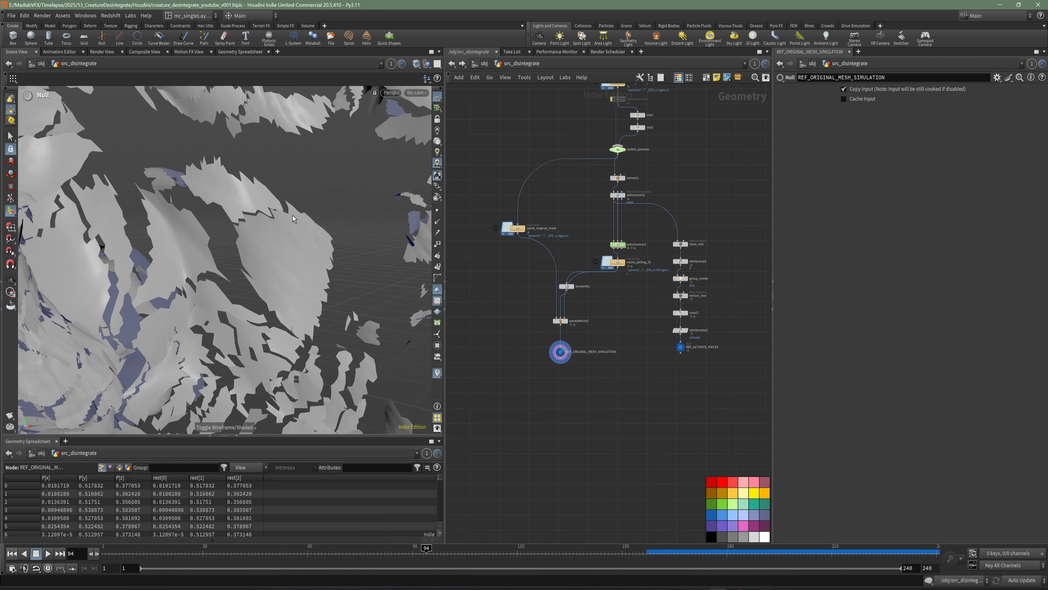
right_click_drag(337, 267, 368, 229, "alt")
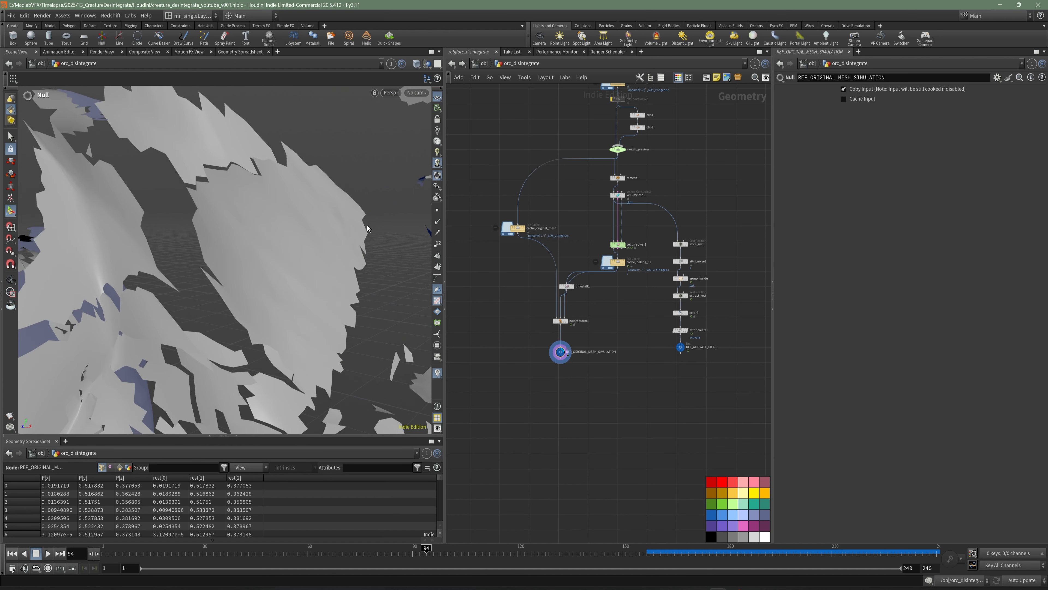
key("w")
key("w")
Return to a full view of the disintegrating head and save the scene
right_click_drag(343, 241, 186, 242, "alt")
left_click_drag(252, 256, 274, 279, "alt")
right_click_drag(275, 278, 260, 260, "alt")
middle_click_drag(260, 257, 222, 274, "alt")
key("ctrl+s")
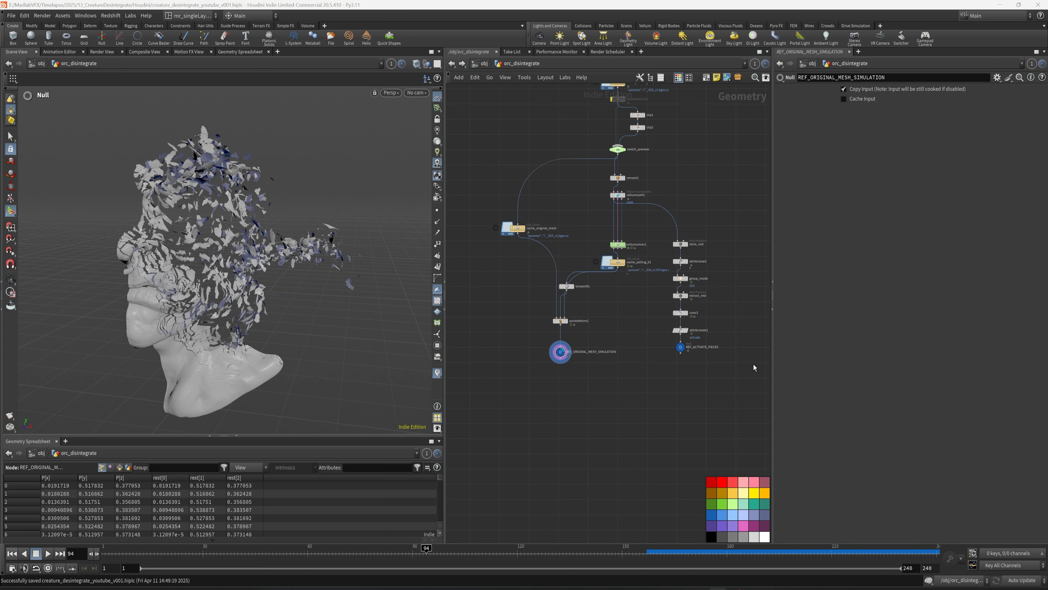
Move the node branch from store_rest down to REF_ACTIVATE_PIECES farther away from the Point Deform branch
middle_click_drag(592, 375, 595, 363)
left_click_drag(611, 372, 547, 265)
scroll(622, 304, "up", 2)
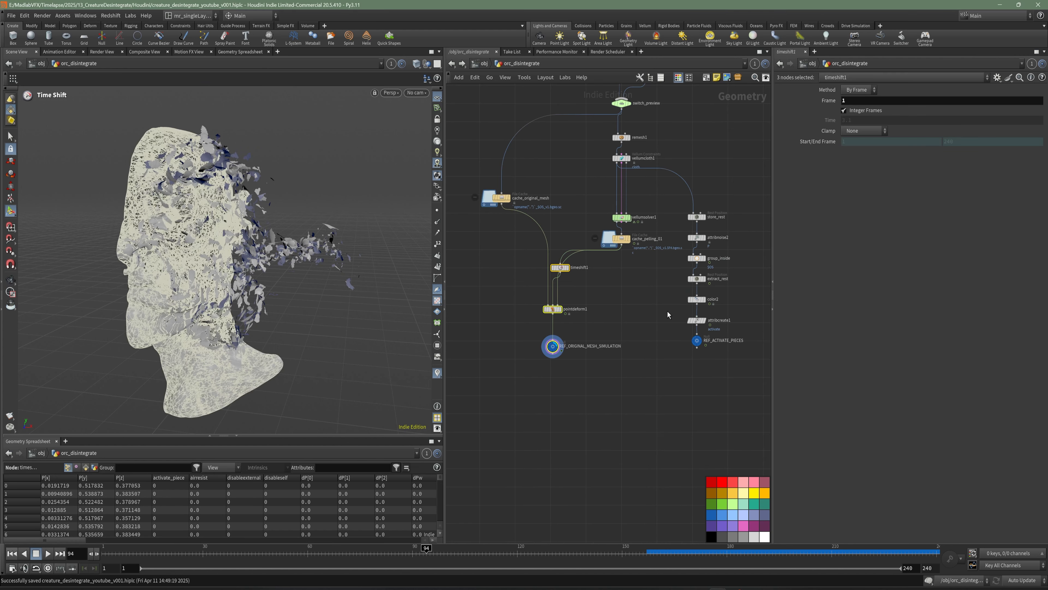
left_click(669, 313)
middle_click_drag(758, 370, 724, 380)
left_click(662, 225)
scroll(571, 288, "up", 3)
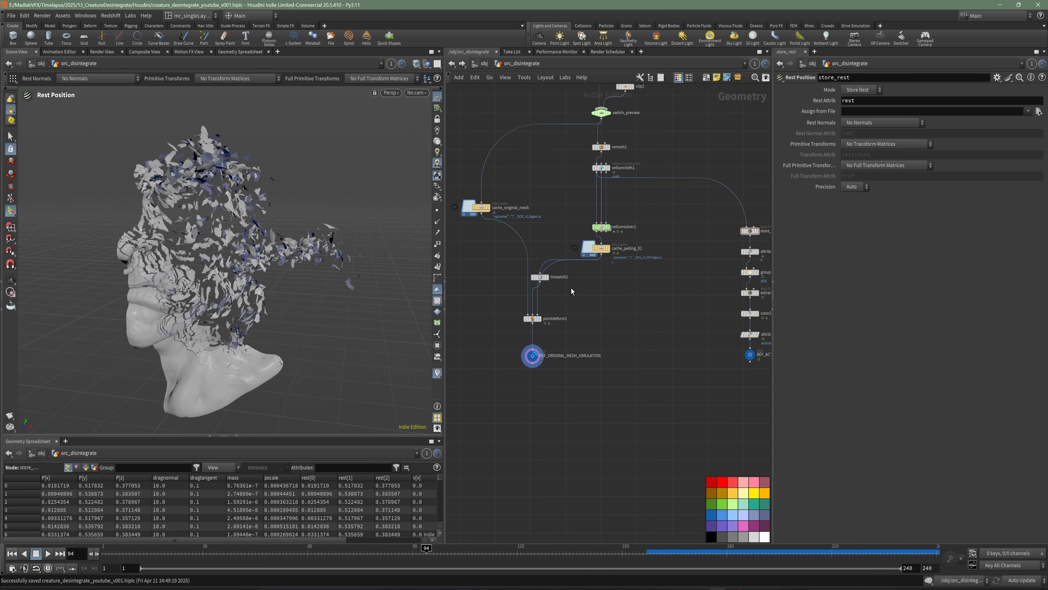
Align timeshift1 directly above pointdeform1 in the network and save the scene
left_click_drag(541, 287, 529, 245)
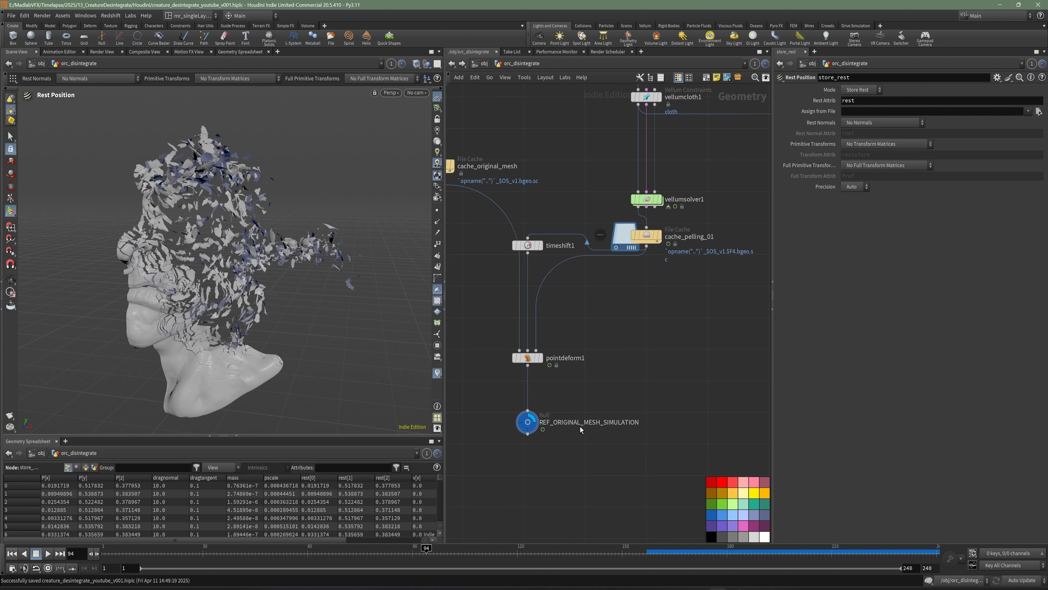
left_click(530, 358)
left_click(662, 370)
middle_click_drag(663, 371, 628, 331)
key("ctrl+s")
key("Tab")
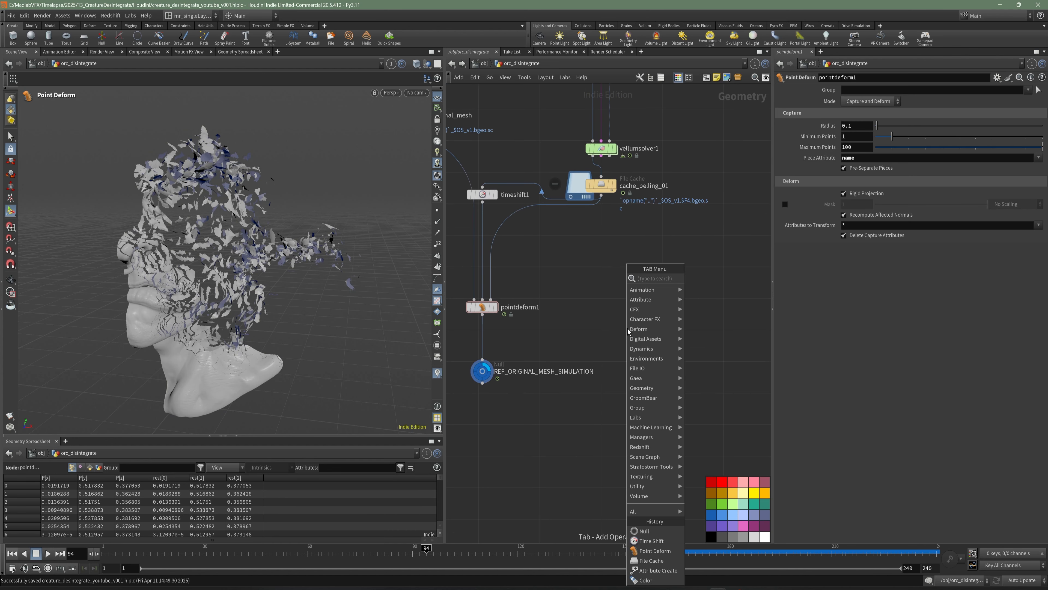
type("crea")
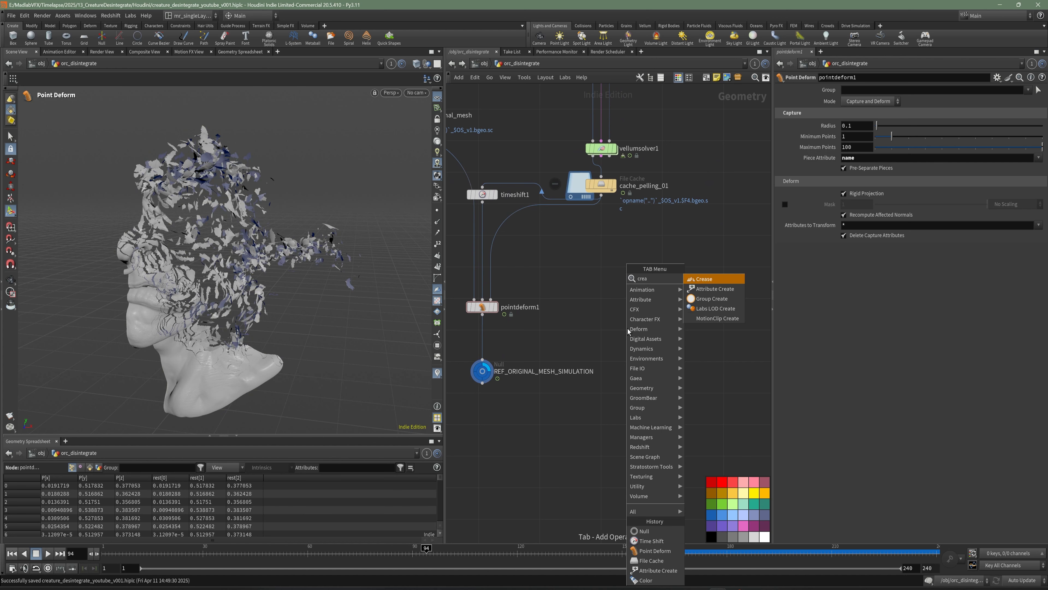
key("Escape")
key("Tab")
key("Escape")
middle_click_drag(632, 331, 631, 335)
key("Tab")
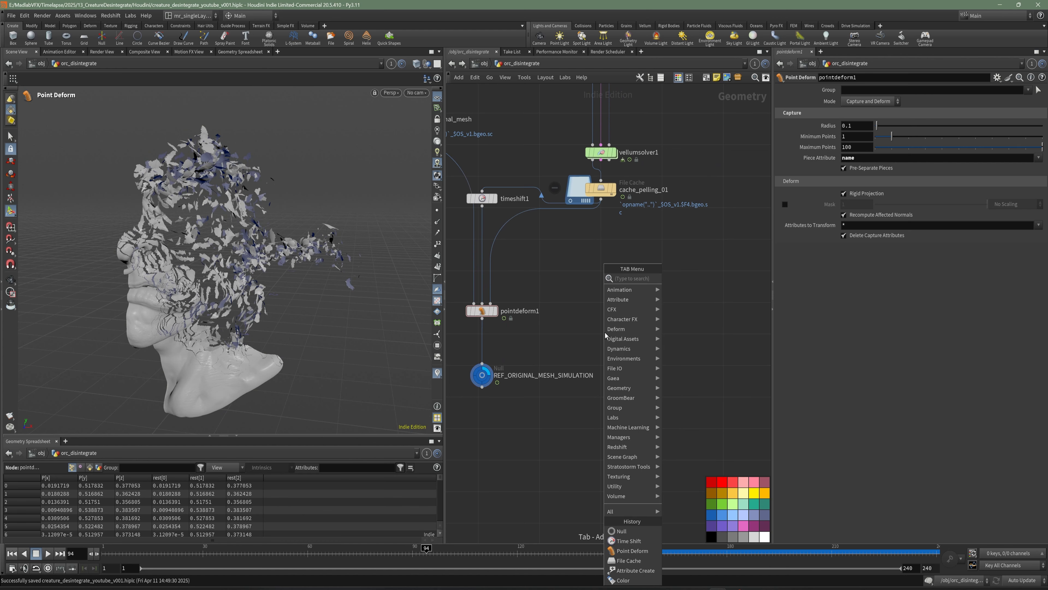
type("rop")
key("Escape")
Add an Attribute Promote node below cache_pelling_01, connect it to the cache output and make it the displayed node
key("Tab")
type("promo")
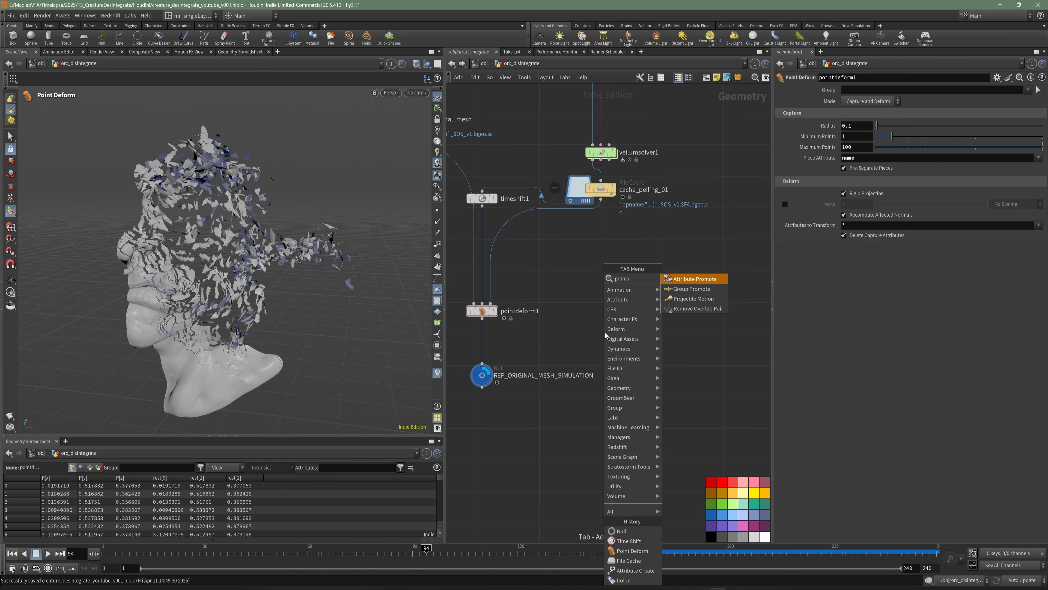
left_click(694, 279)
left_click(601, 265)
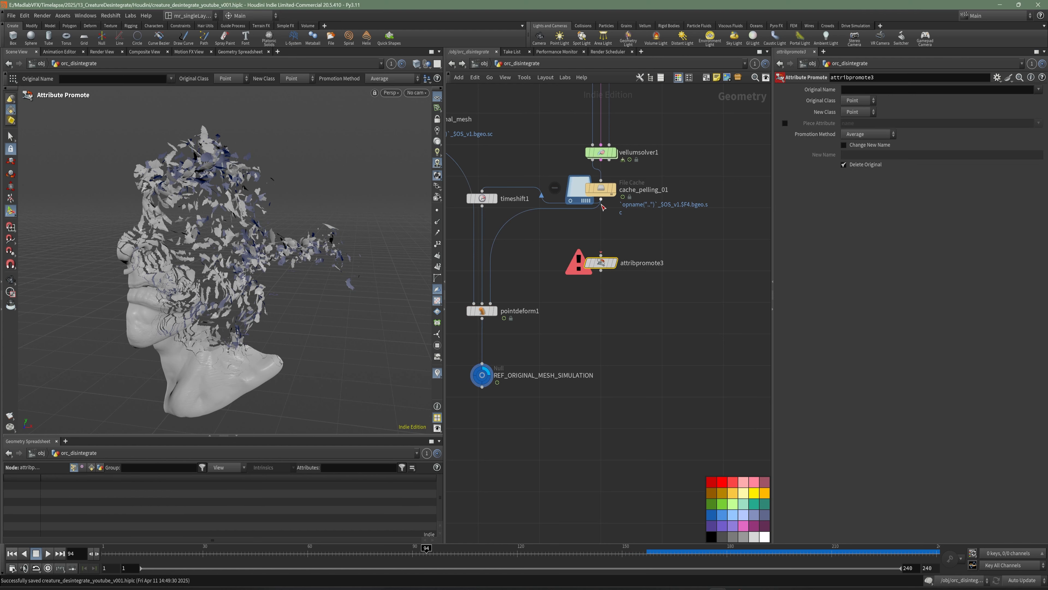
left_click(601, 202)
left_click(599, 259)
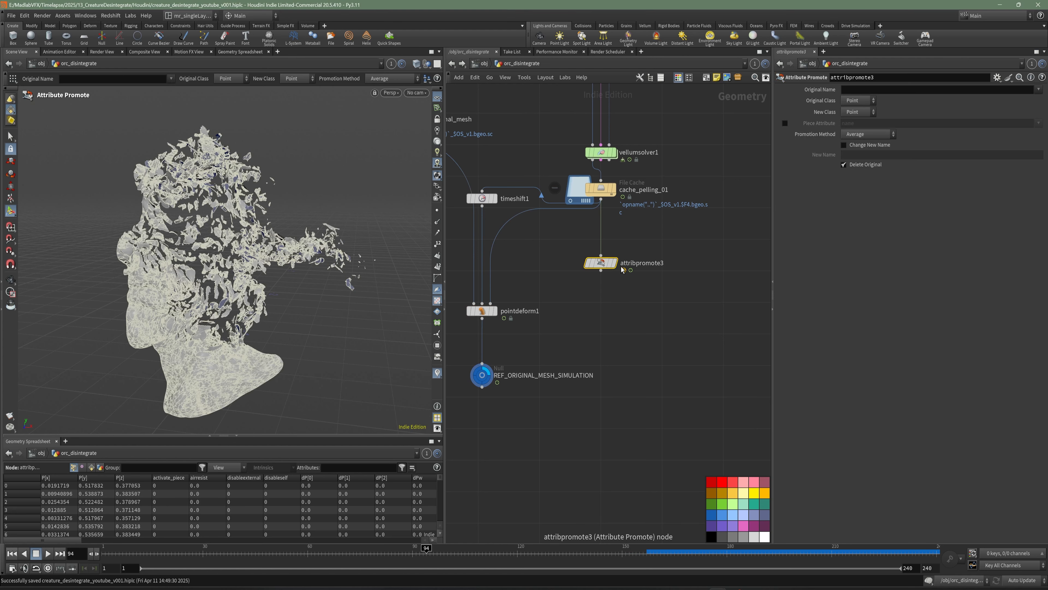
left_click(614, 263)
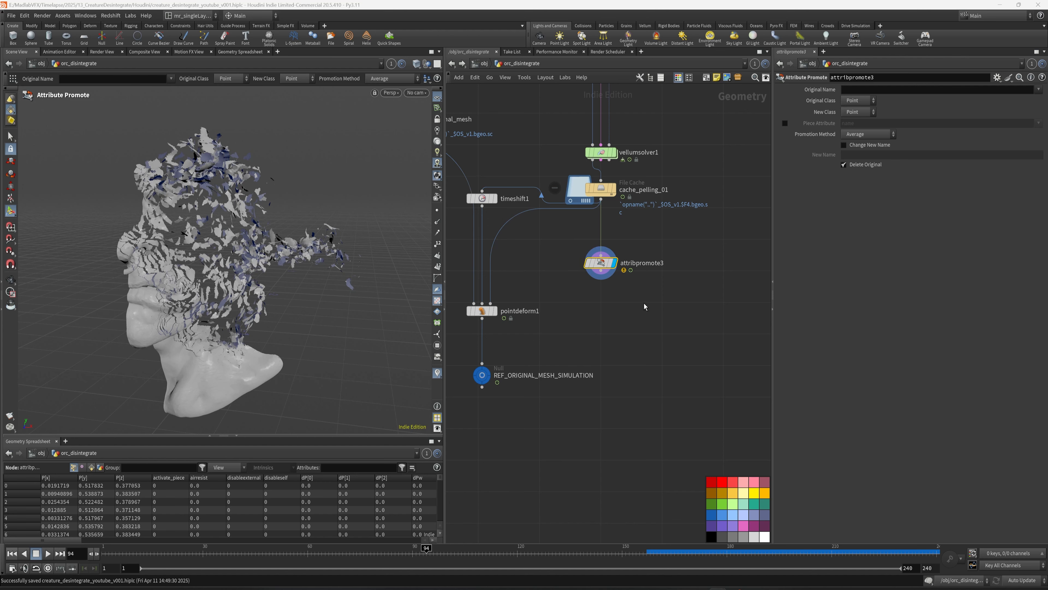
Set attribpromote3 to promote the activate_piece attribute from Point to Primitive class
middle_click_drag(675, 309, 670, 333)
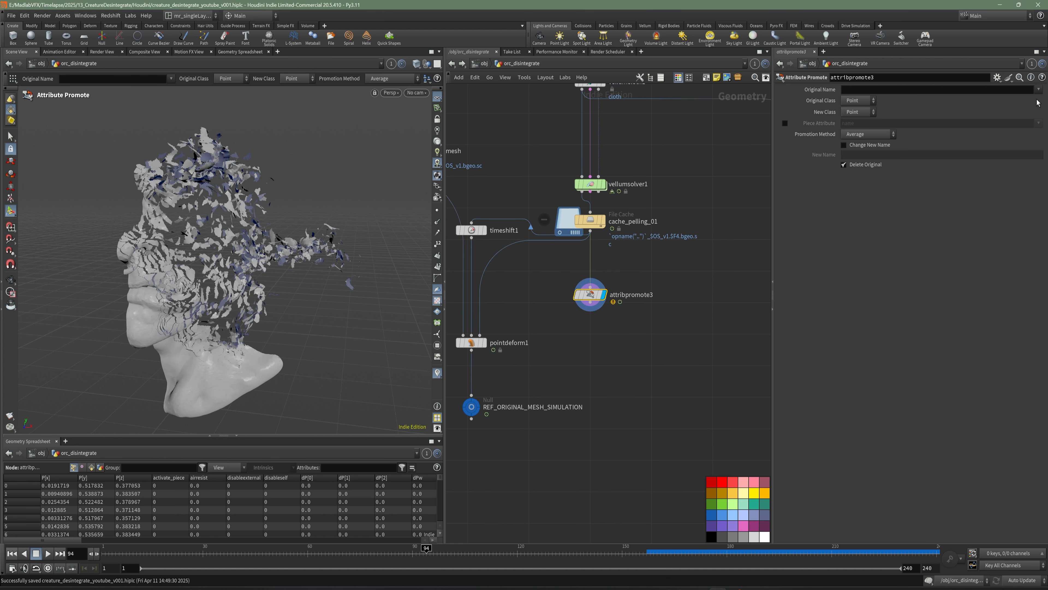
left_click(1038, 89)
left_click(1016, 120)
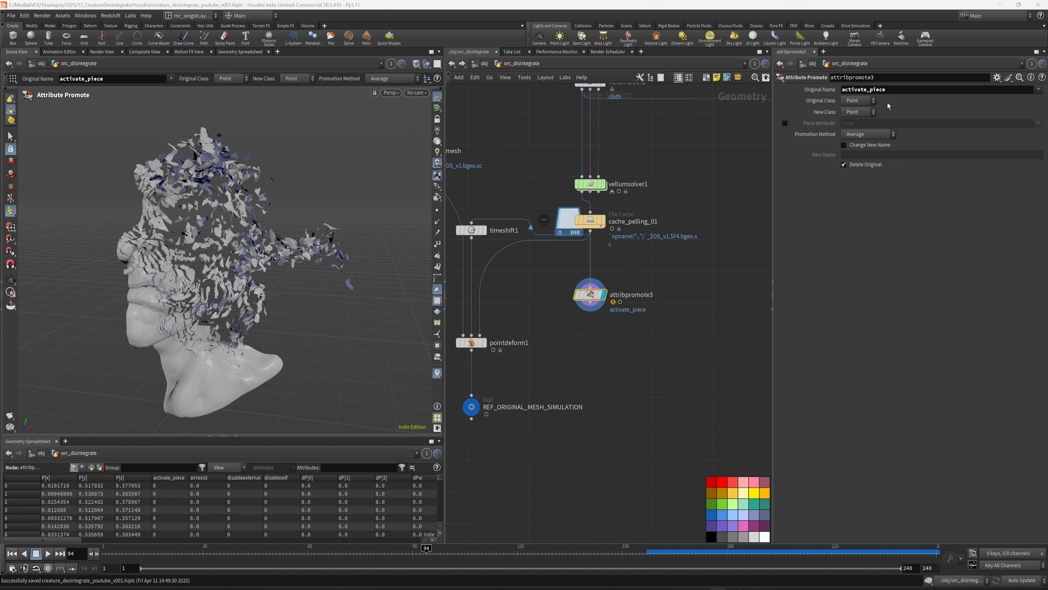
left_click(867, 115)
left_click(860, 131)
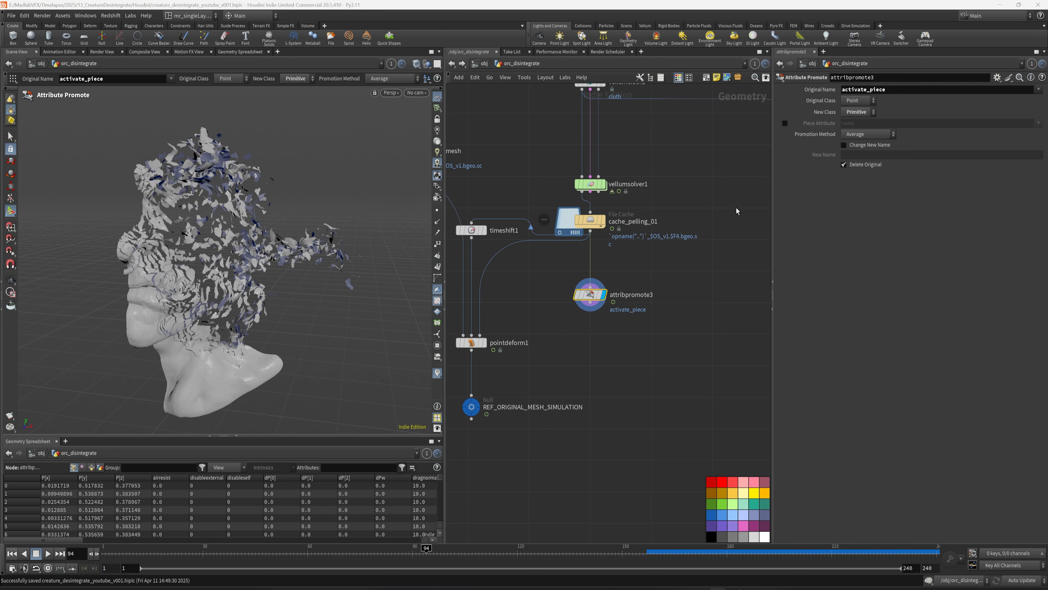
Show the primitive attributes of attribpromote3 in the geometry spreadsheet and sort them by activate_piece
middle_click_drag(529, 448, 543, 391)
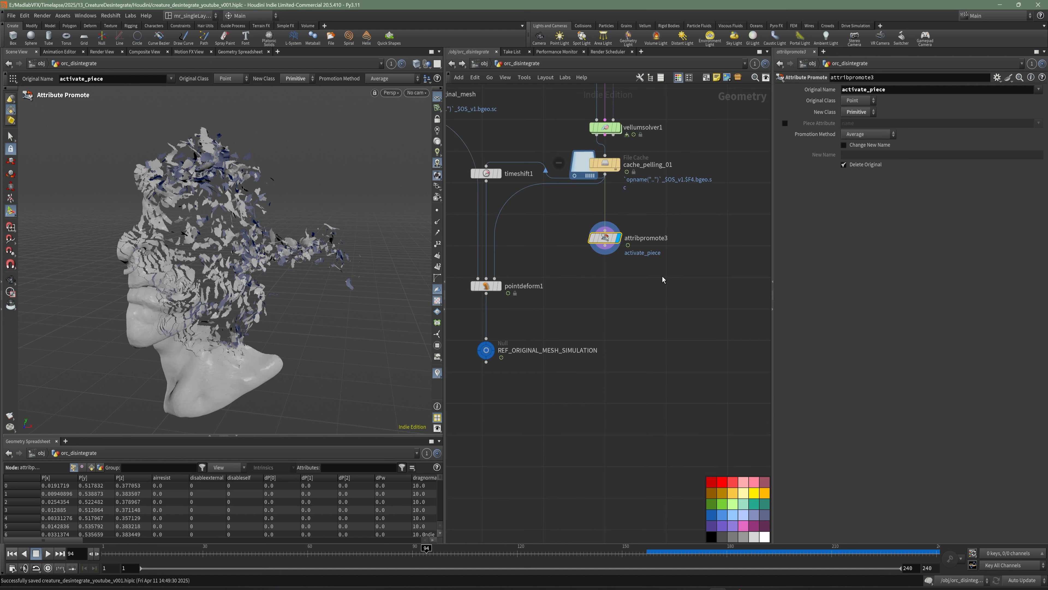
left_click(91, 467)
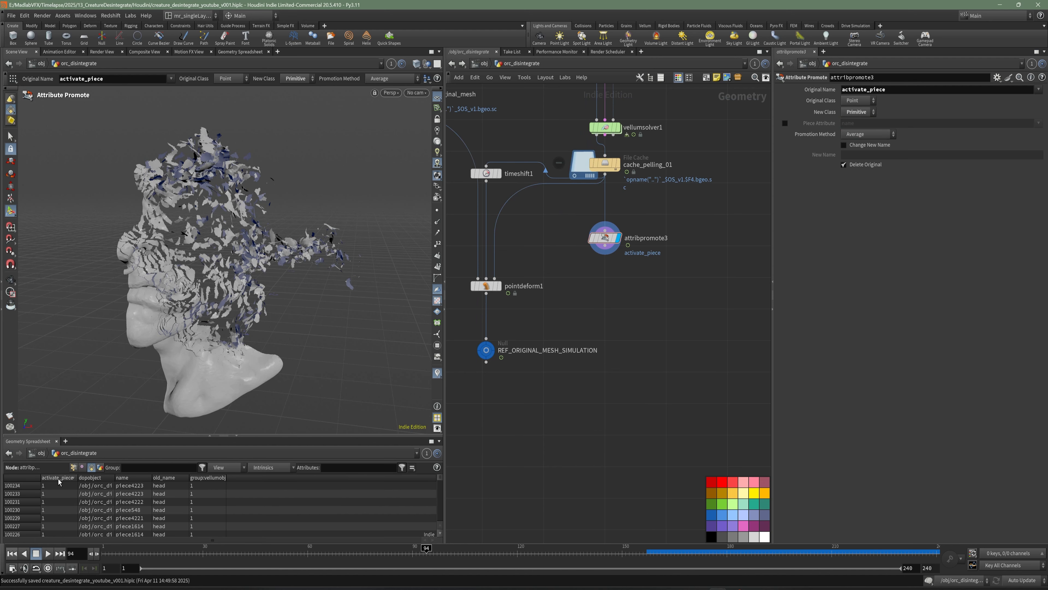
left_click(58, 477)
Add a Color node below attribpromote3, connect it to the promote output and make it the displayed node
middle_click_drag(677, 332, 666, 314)
scroll(644, 304, "up", 1)
key("Tab")
type("color")
key("Return")
left_click(587, 243)
left_click_drag(588, 197, 596, 239)
left_click(600, 243)
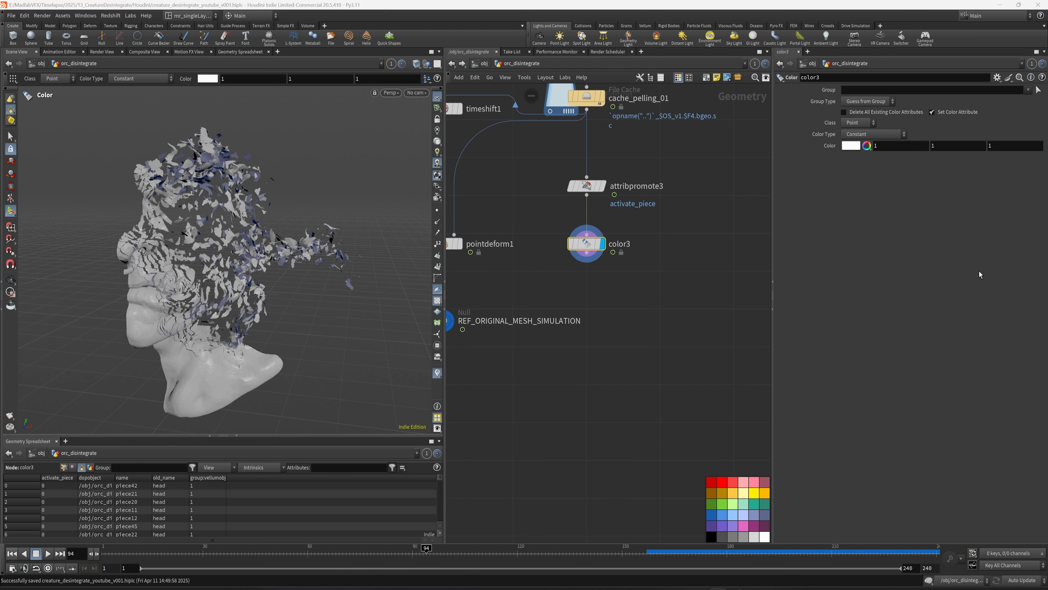
Set the class of color3 to Primitive and its color to black
left_click(859, 123)
left_click(857, 142)
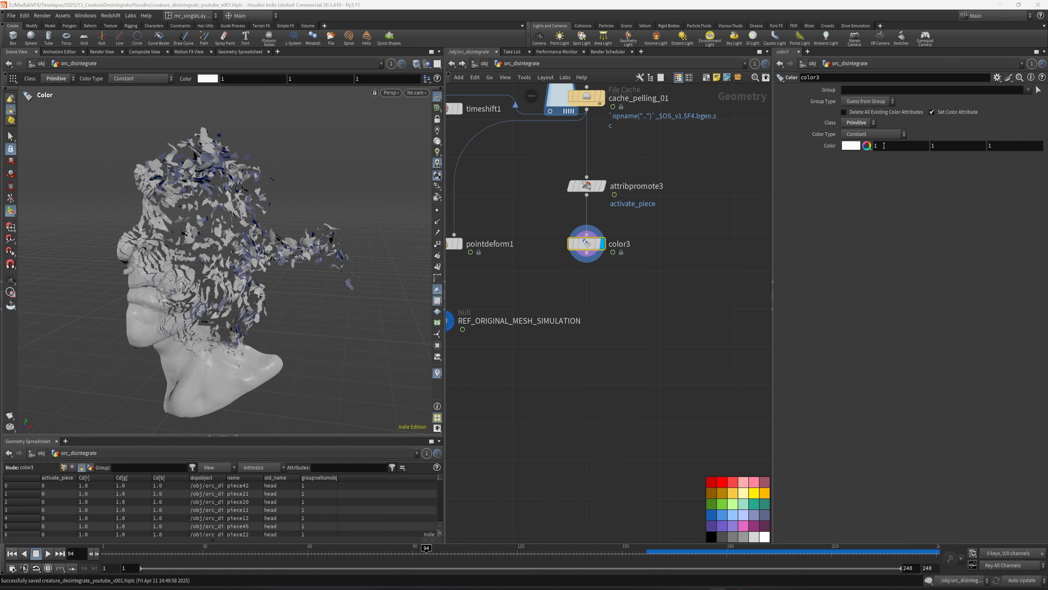
left_click(857, 146)
left_click(887, 123)
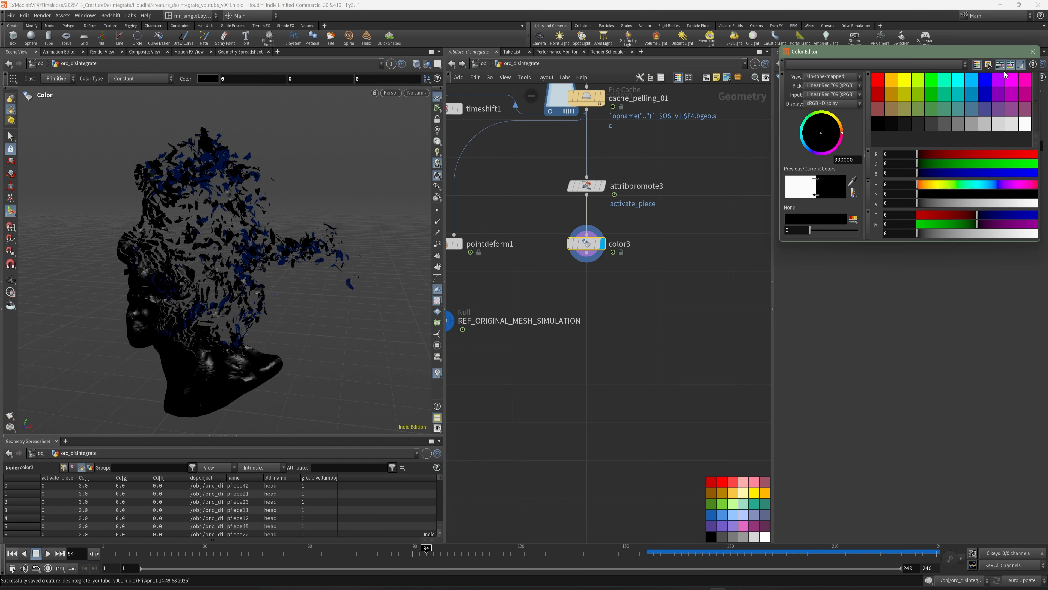
left_click(1033, 52)
left_click(1028, 89)
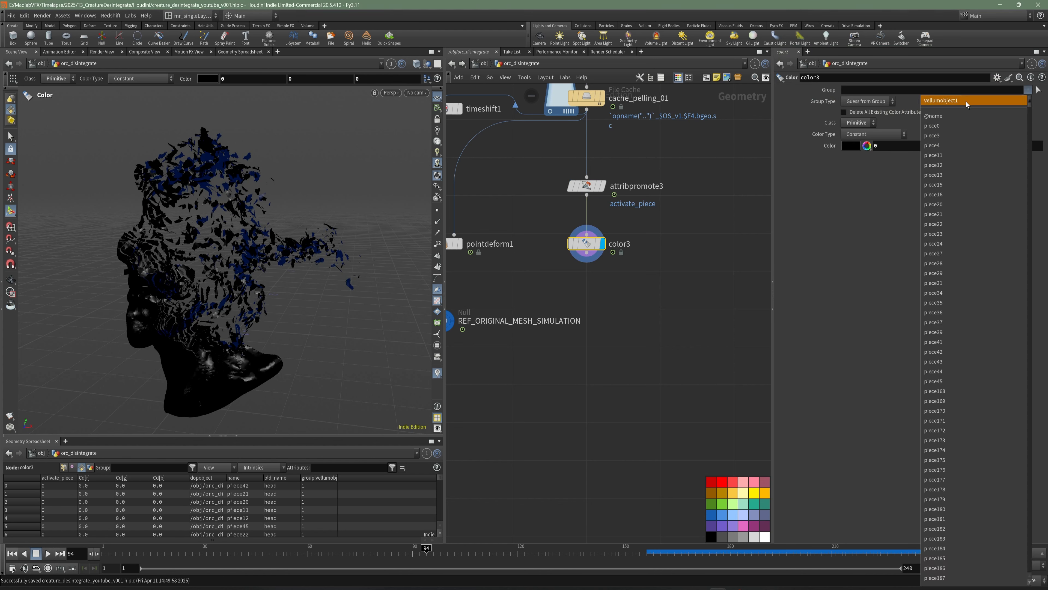
left_click(791, 315)
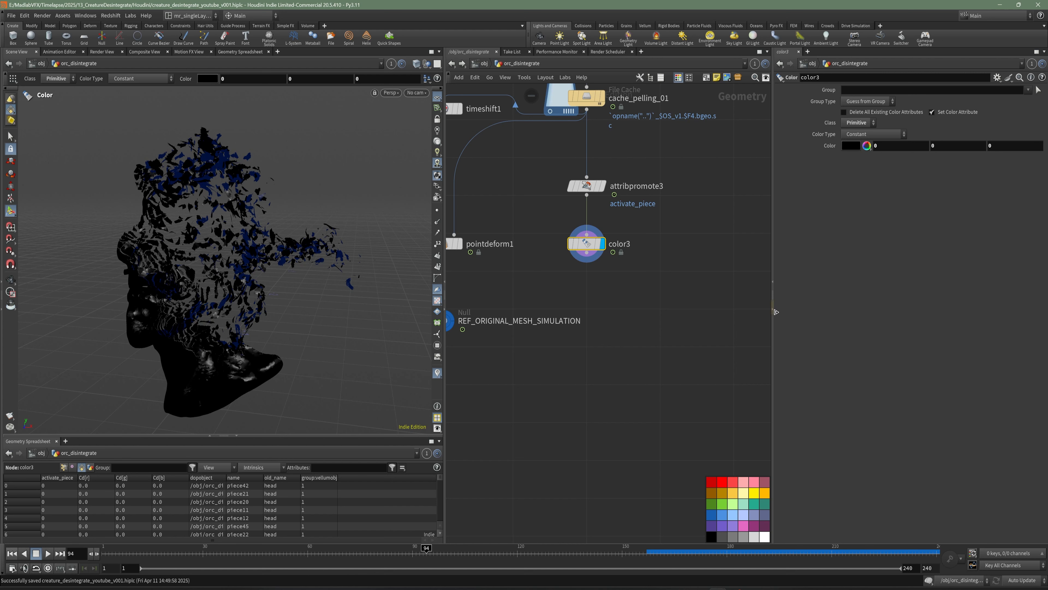
left_click(685, 259)
Add a second Color node directly below color3, connected to its output
middle_click_drag(579, 274, 602, 278)
middle_click_drag(742, 333, 765, 297)
scroll(763, 297, "up", 2)
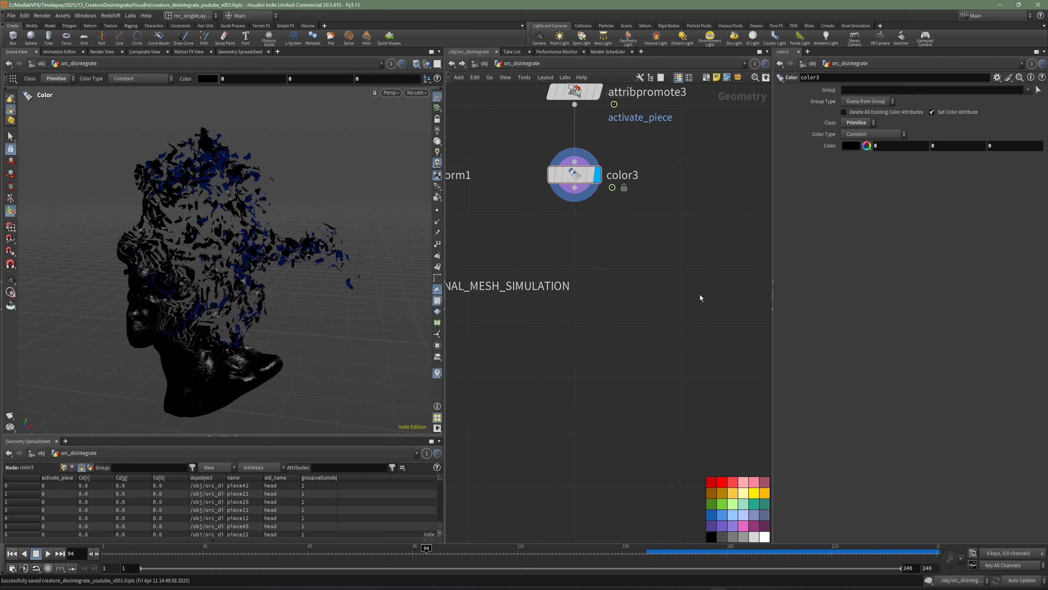
middle_click_drag(618, 257, 637, 308)
left_click(590, 214)
key("Tab")
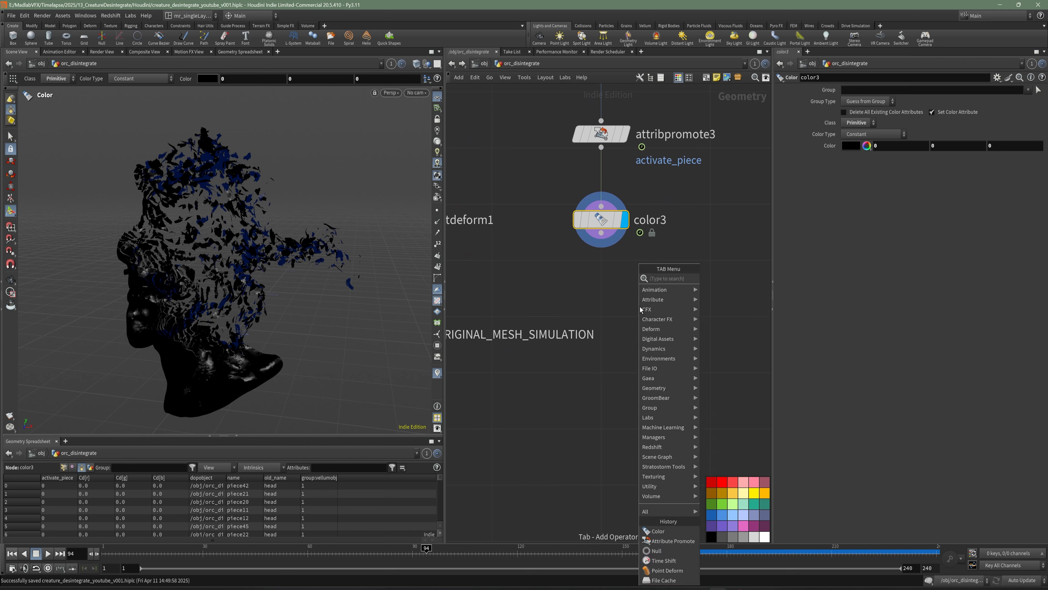
type("color")
left_click(717, 280)
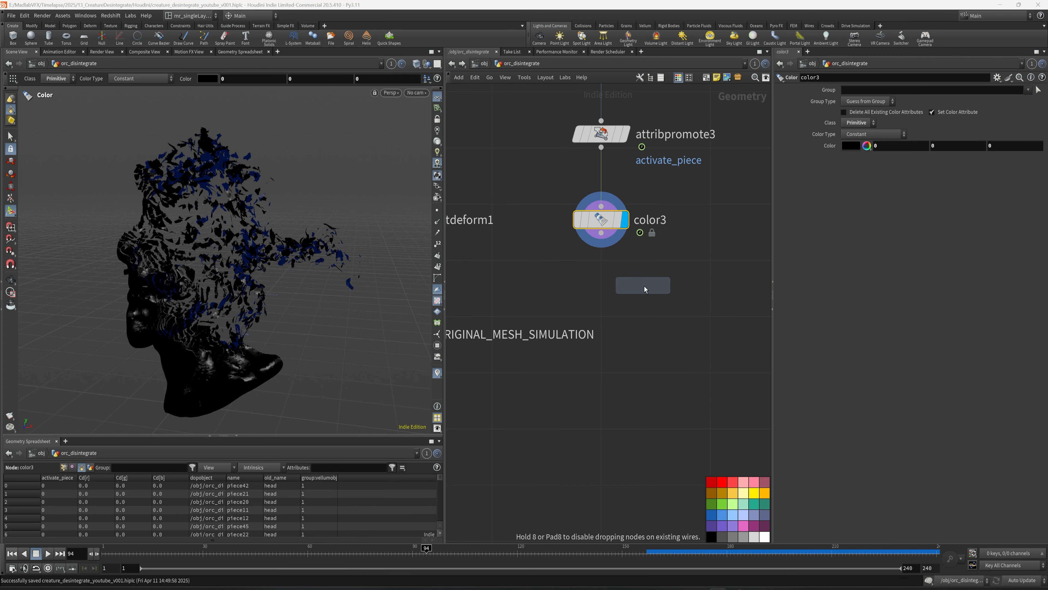
left_click(646, 289)
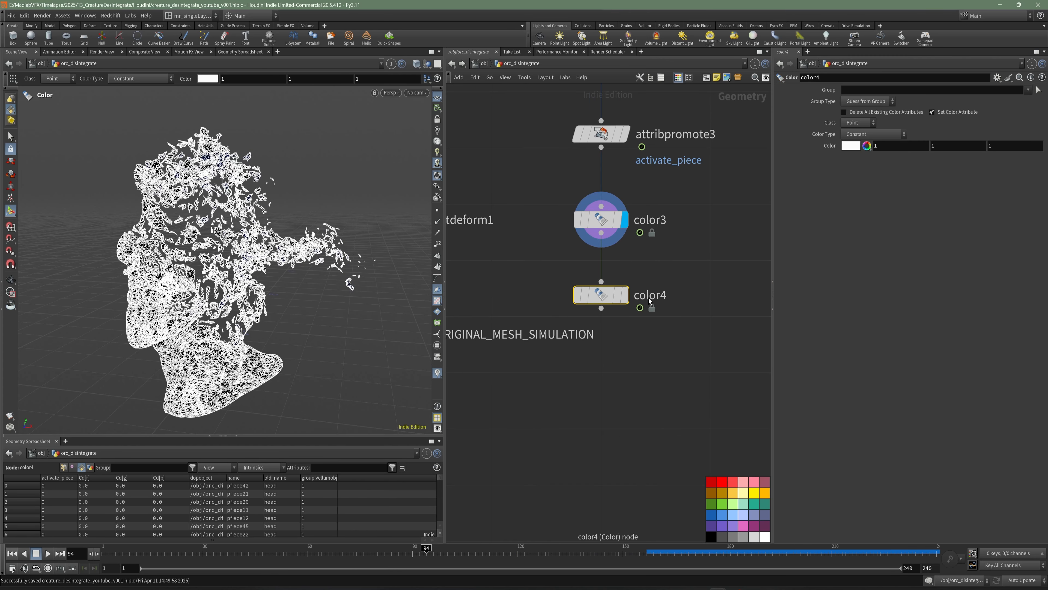
Rename the second Color node color_activate_pieces
double_click(649, 296)
type("color_ac")
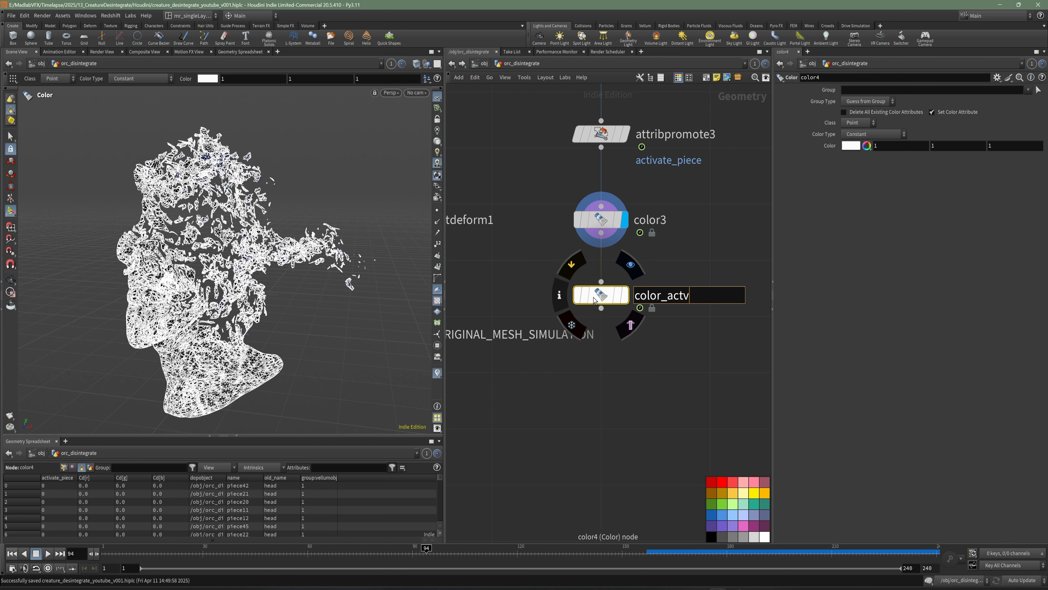
type("tv")
key("BackSpace")
type("vate")
type("d_")
key("BackSpace")
key("BackSpace")
key("BackSpace")
key("BackSpace")
key("BackSpace")
key("BackSpace")
type("ivate_pieces")
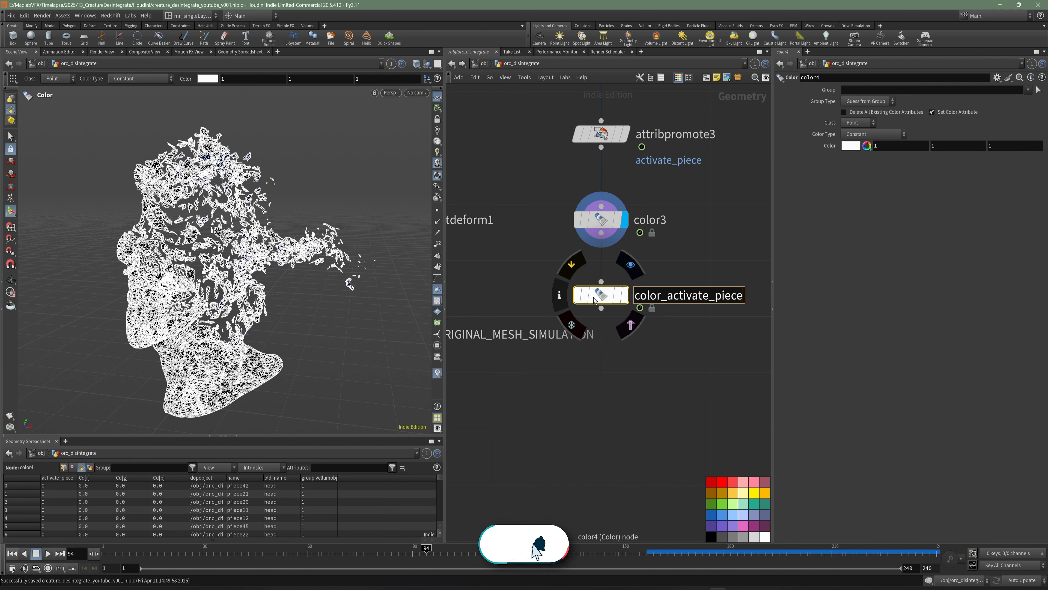
key("Return")
Make color_activate_pieces the displayed node and save the scene
left_click(625, 295)
mouse_move(652, 317)
middle_mouse_down()
mouse_move(665, 313)
mouse_move(635, 338)
middle_mouse_up()
key("ctrl+s")
scroll(635, 339, "down", 1)
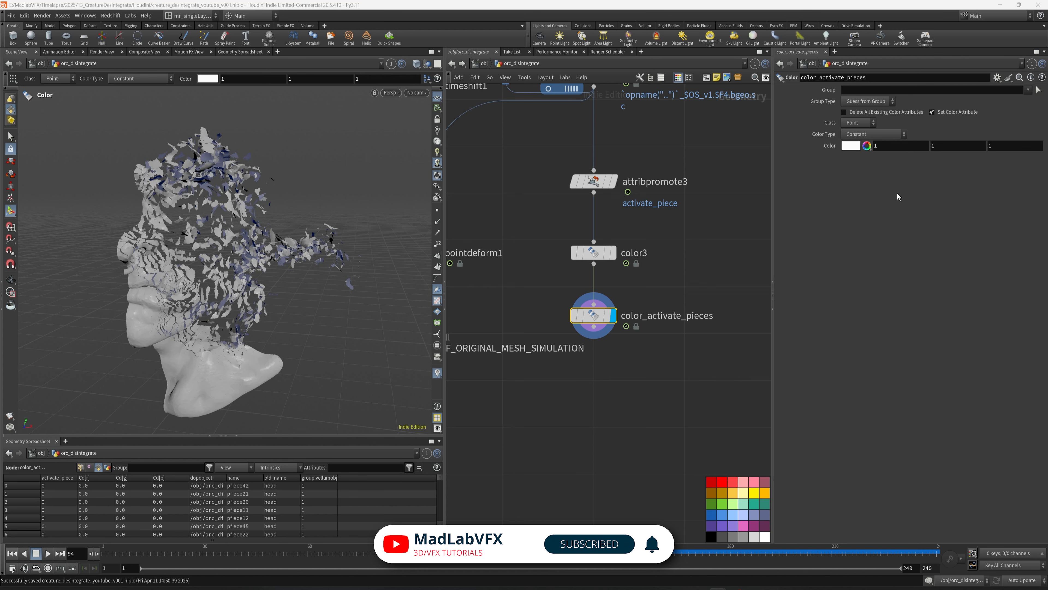
Set the class of color_activate_pieces to Primitive and its color to red (1, 0, 0)
left_click(861, 122)
left_click(858, 139)
left_click(851, 145)
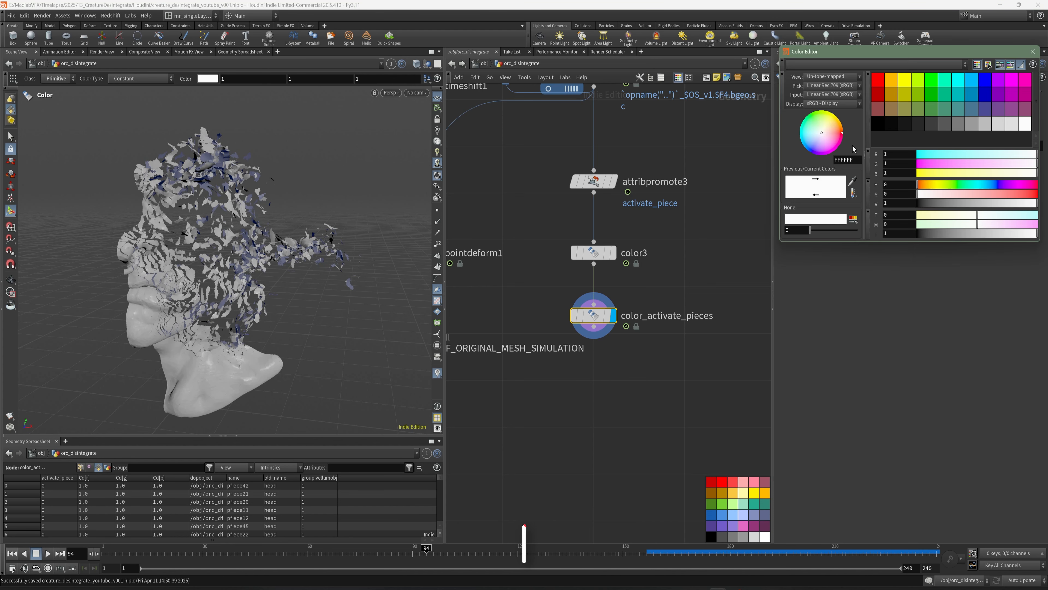
left_click(878, 87)
left_click(1033, 51)
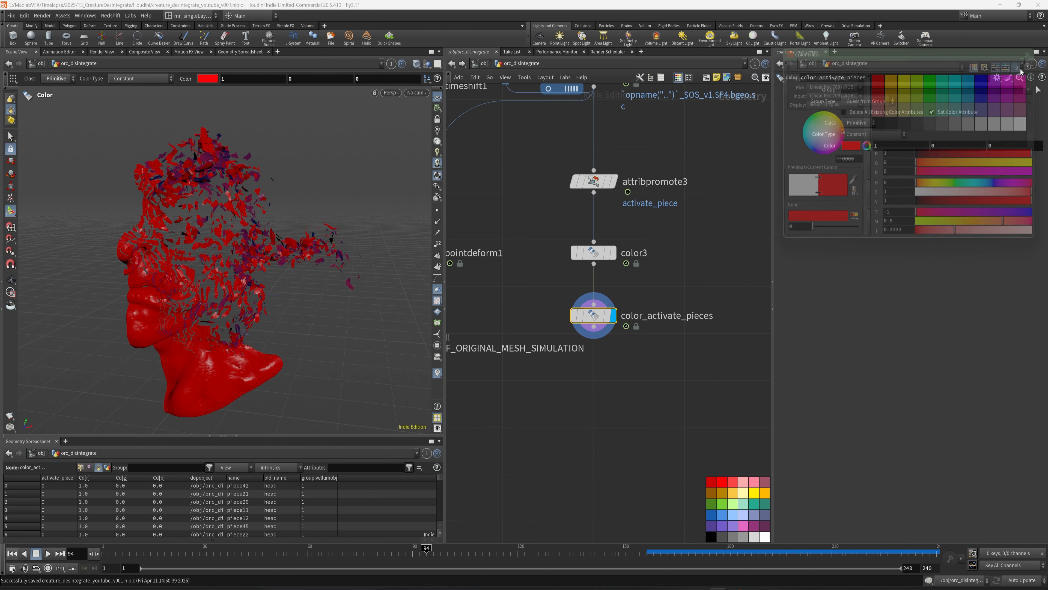
Limit color_activate_pieces to the group i@activate_piece==1 and save the scene
left_click(870, 89)
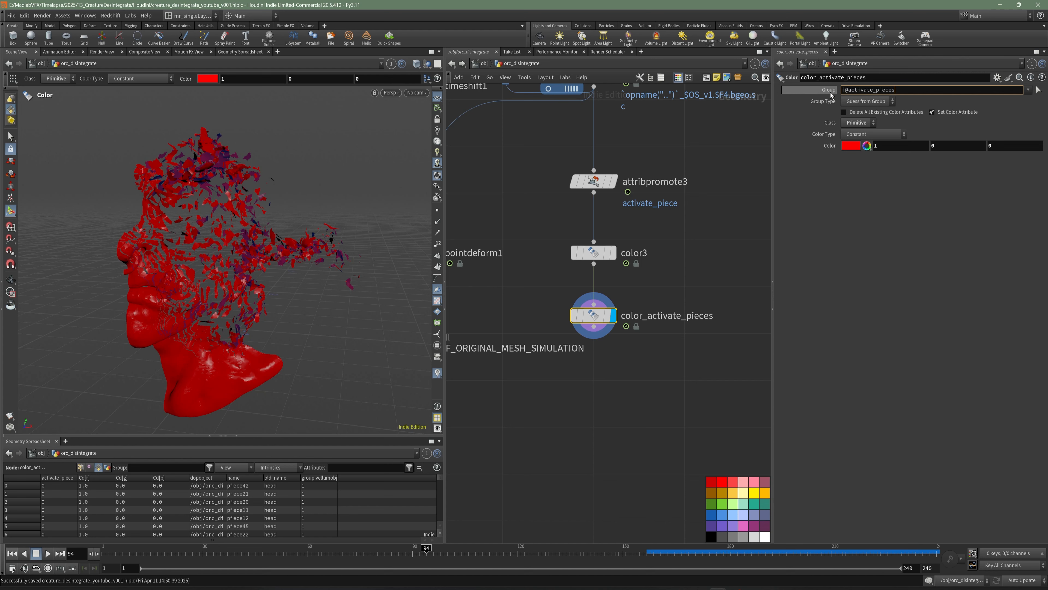
key("BackSpace")
key("Return")
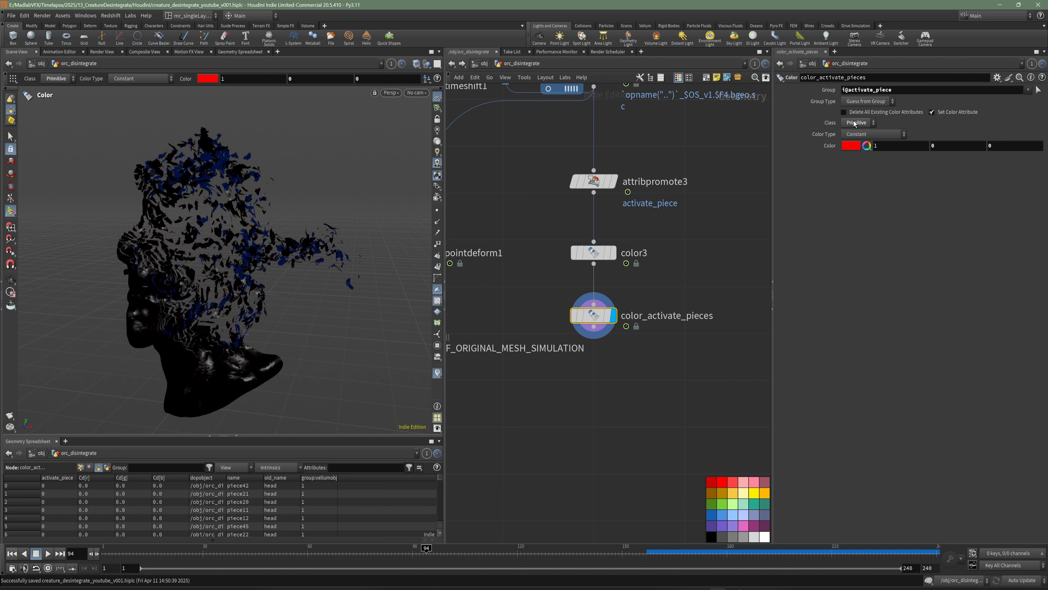
left_click(904, 94)
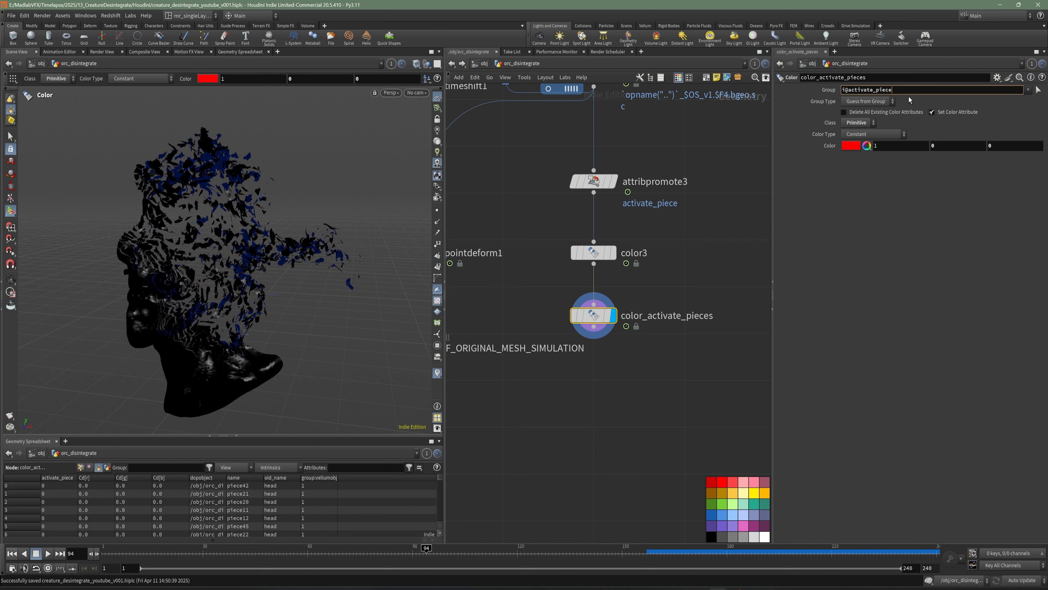
type("==1")
key("Return")
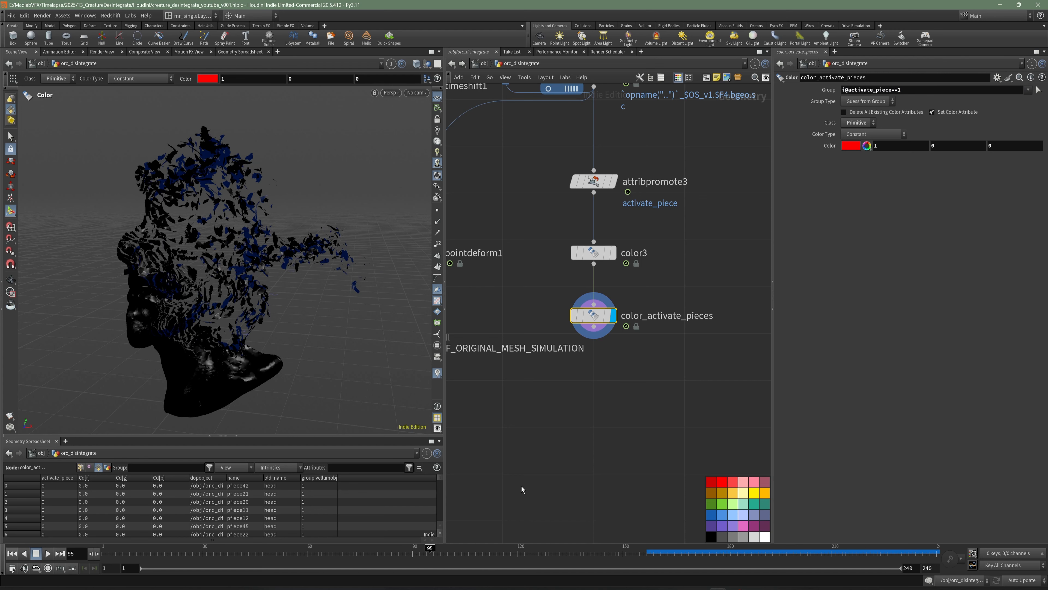
key("ctrl+s")
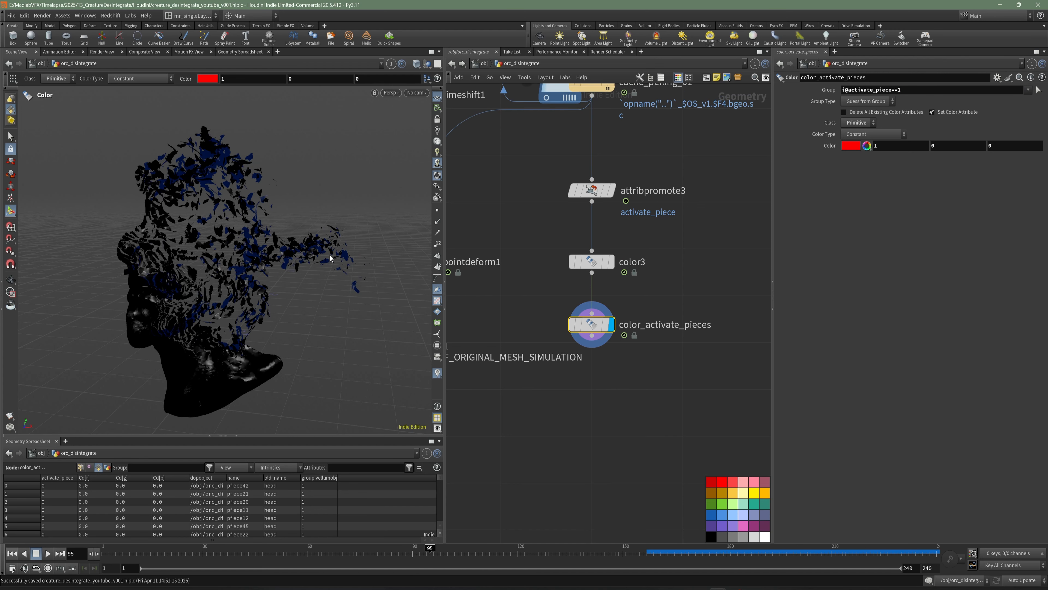
left_click(845, 90)
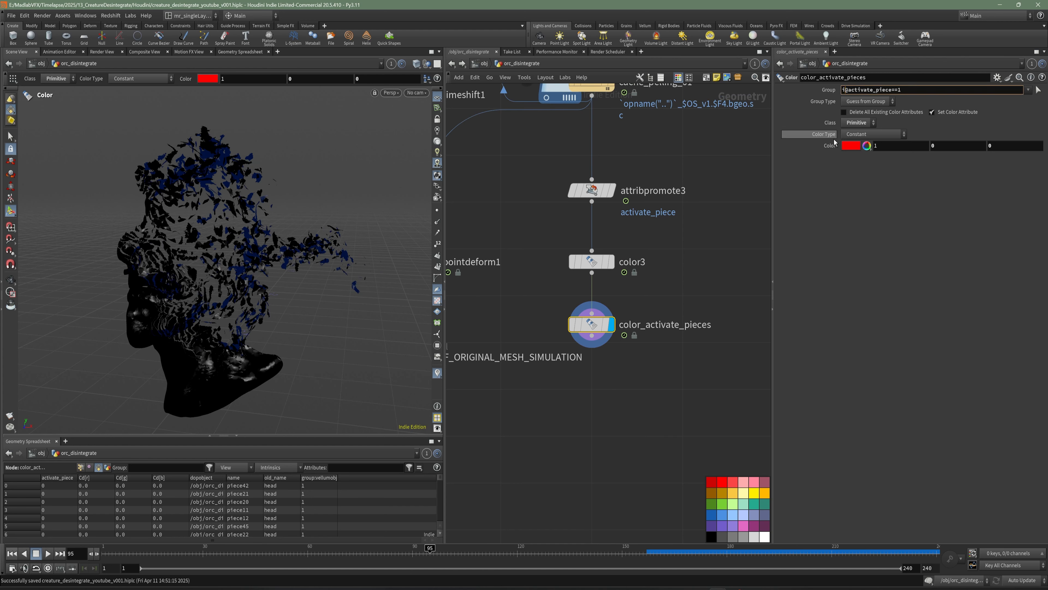
key("BackSpace")
key("Return")
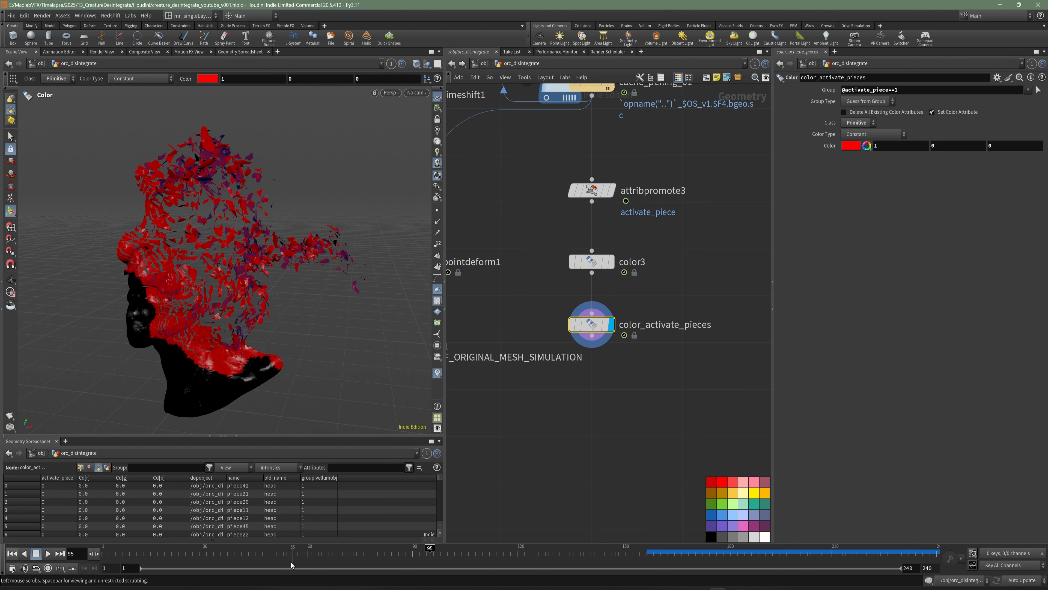
mouse_move(290, 555)
left_mouse_down()
mouse_move(256, 556)
mouse_move(375, 555)
mouse_move(303, 556)
left_mouse_up()
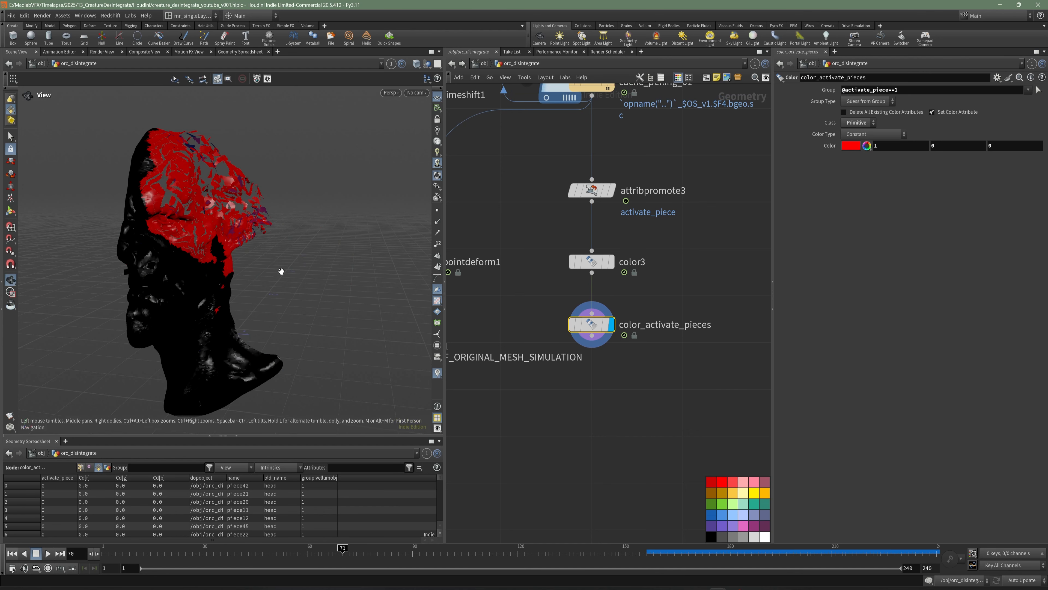
scroll(250, 261, "up", 5)
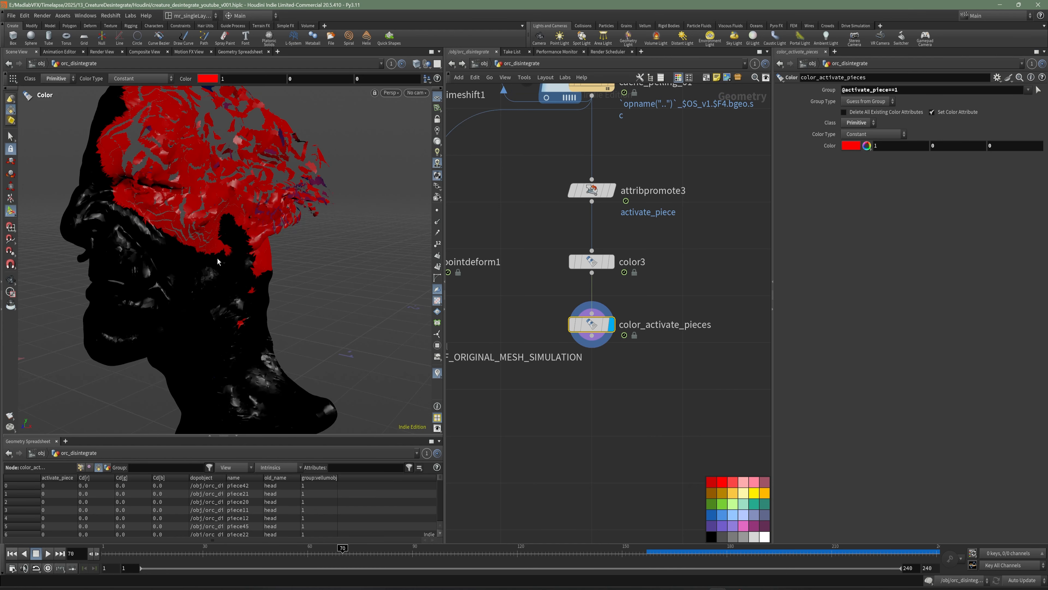
Change the color of color_activate_pieces to white (1, 1, 1), check it at frame 72 and save the scene
middle_click_drag(658, 345, 669, 360)
left_click(859, 146)
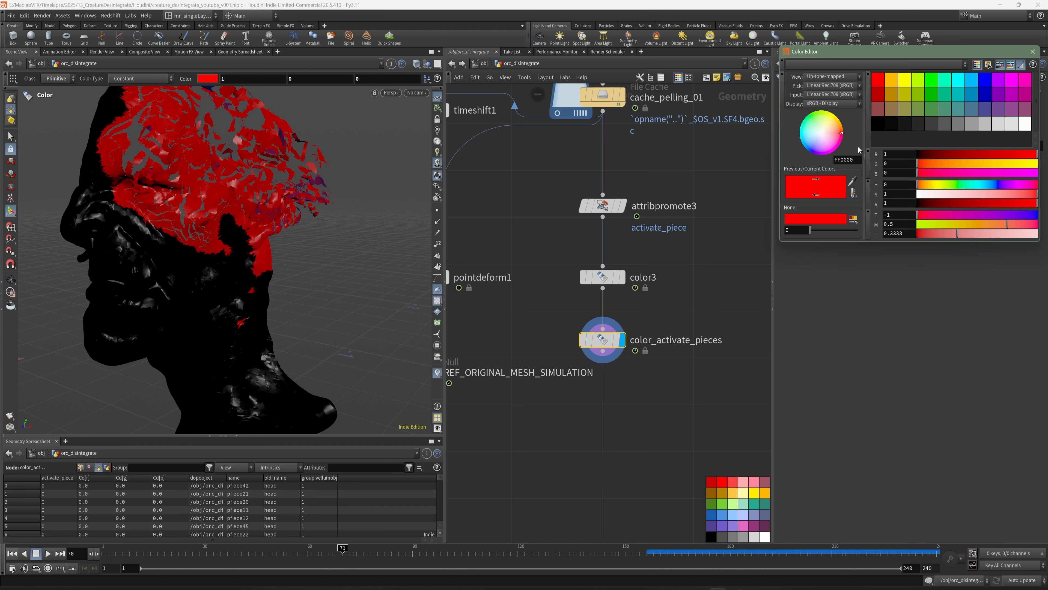
left_click(1024, 123)
left_click(1033, 52)
scroll(231, 264, "down", 4)
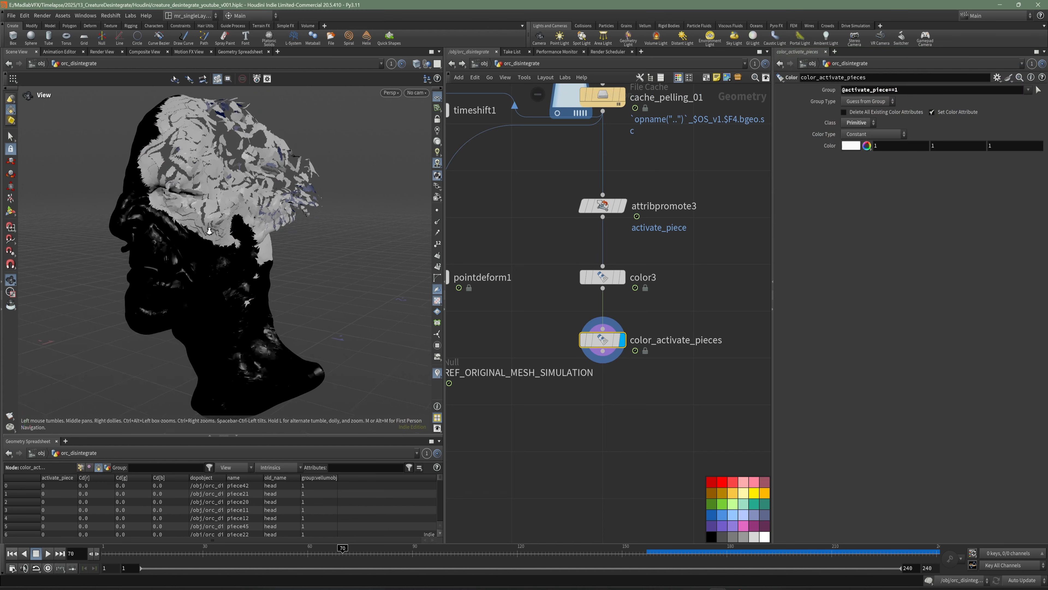
mouse_move(226, 260)
left_mouse_down("alt")
mouse_move(234, 276)
mouse_move(230, 265)
left_mouse_up("alt")
left_click_drag(251, 551, 350, 540)
key("ctrl+s")
Add an Attribute Promote node connected below color_activate_pieces and make it the displayed node
middle_click_drag(667, 434, 677, 383)
scroll(550, 304, "up", 2)
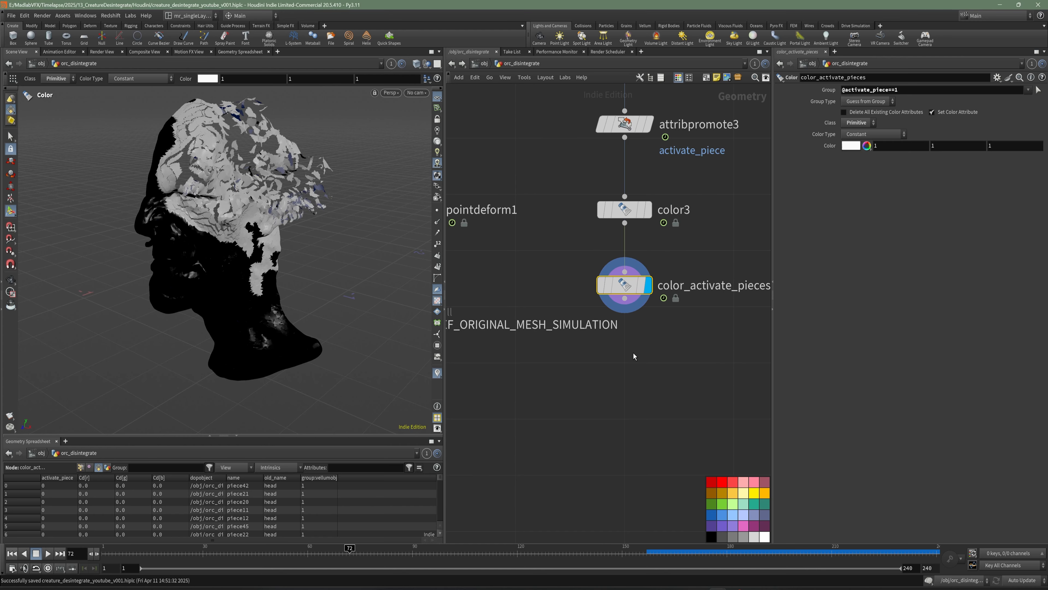
key("Tab")
type("promo")
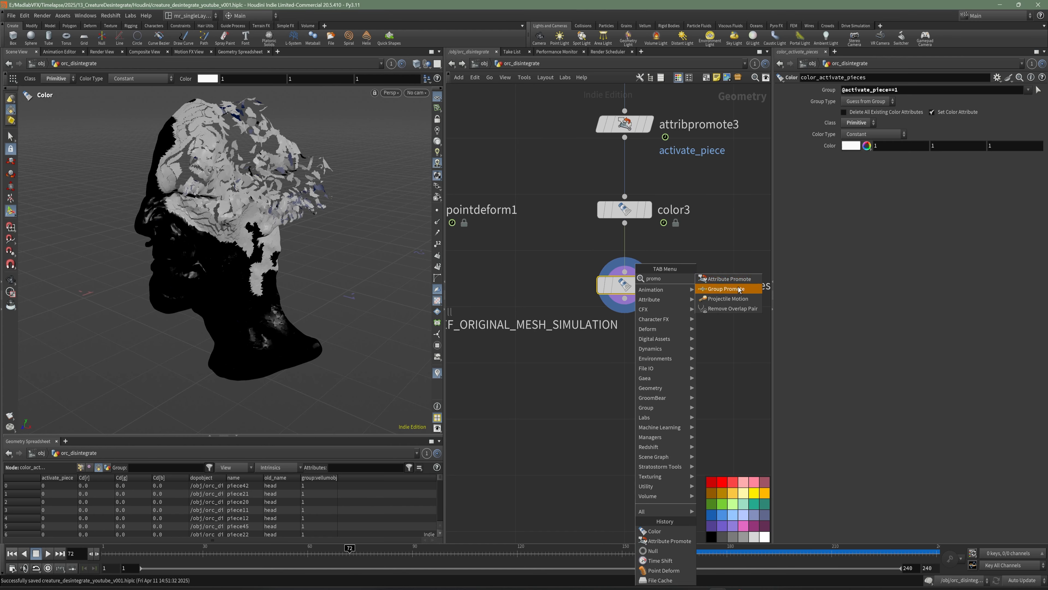
key("Return")
left_click(615, 365)
left_click_drag(613, 368, 620, 368)
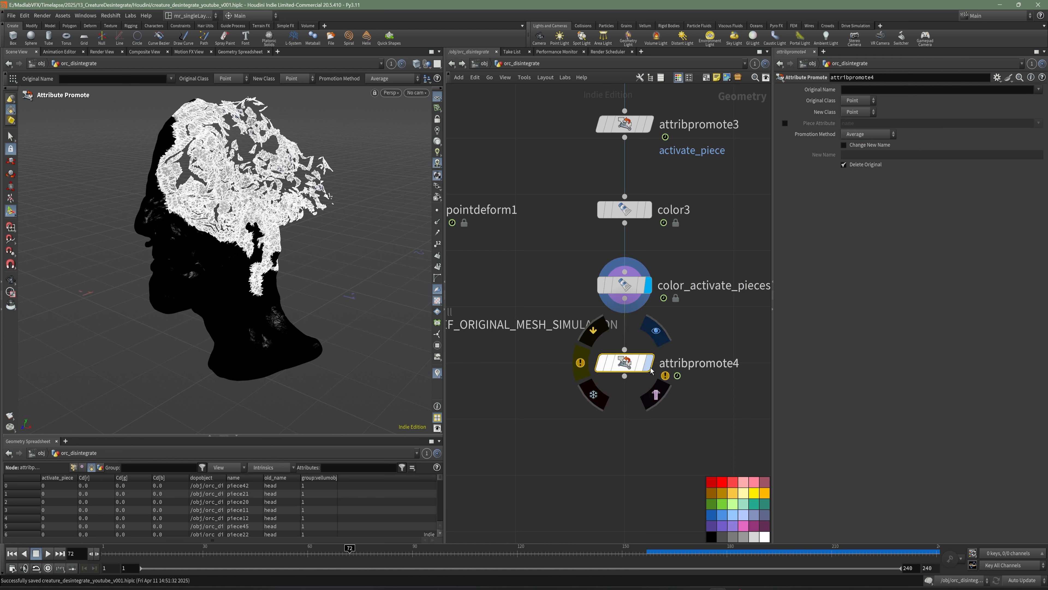
left_click(649, 363)
Set the new Attribute Promote to convert Cd from Primitive to Point class
type("Cd")
key("Return")
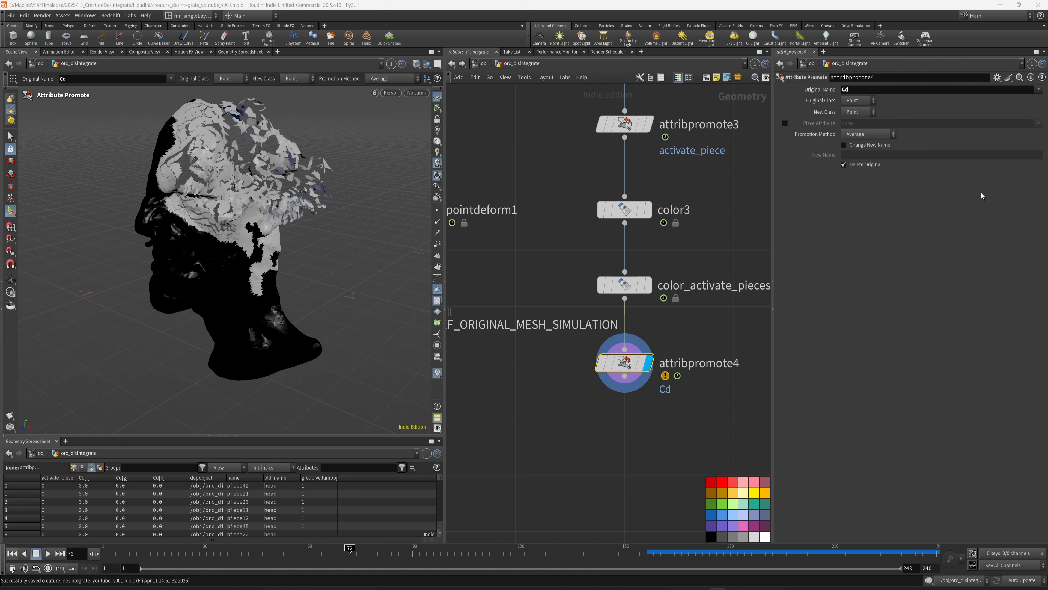
left_click(857, 101)
left_click(859, 118)
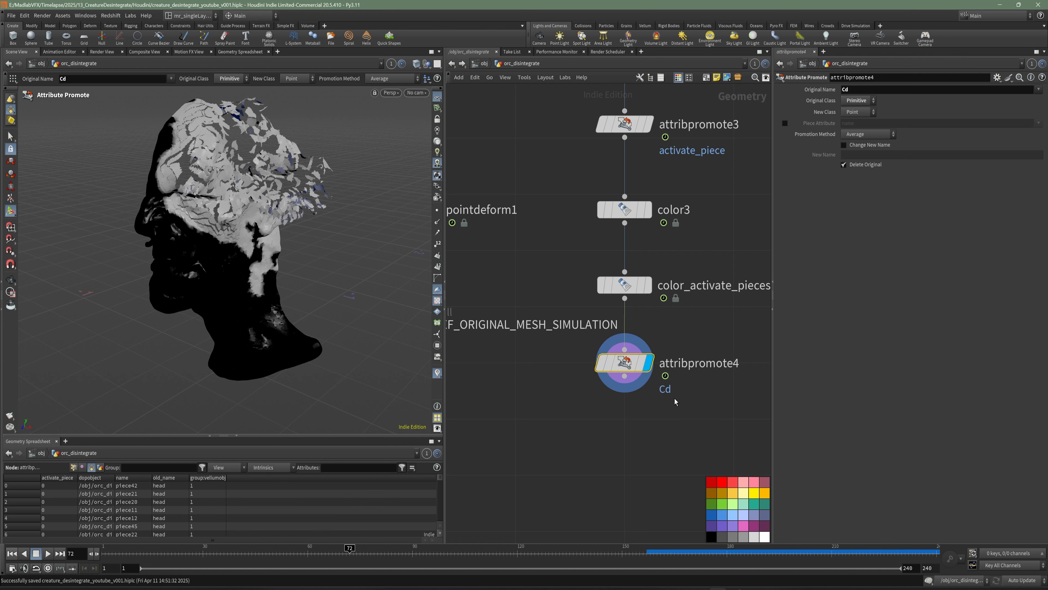
Add an Attribute Delete node connected below attribpromote4, display it and save the scene
mouse_move(662, 399)
middle_mouse_down()
mouse_move(664, 389)
mouse_move(660, 398)
middle_mouse_up()
key("Tab")
type("bl")
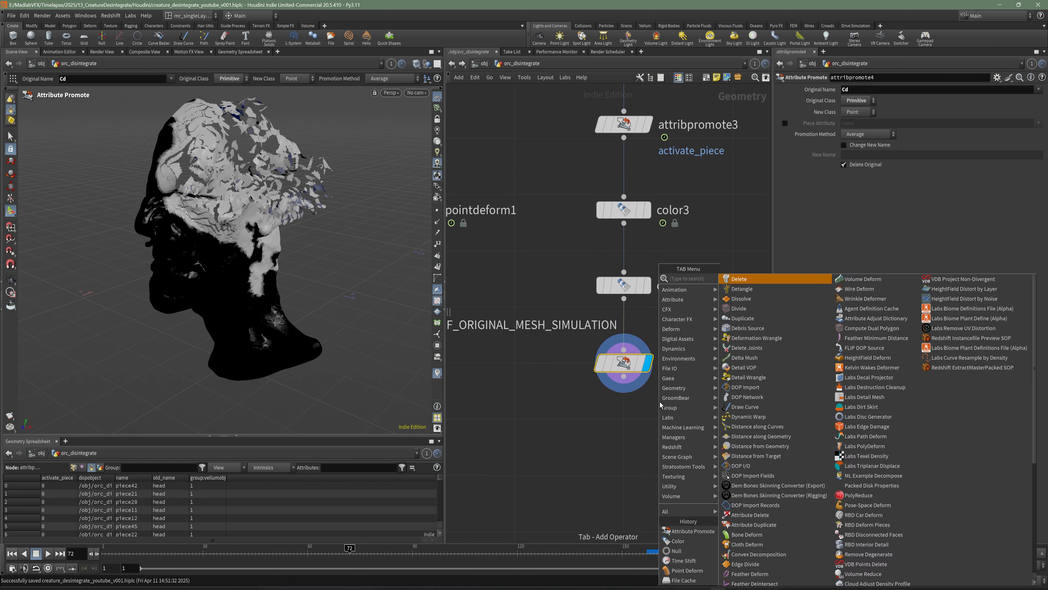
left_click(753, 301)
left_click(629, 435)
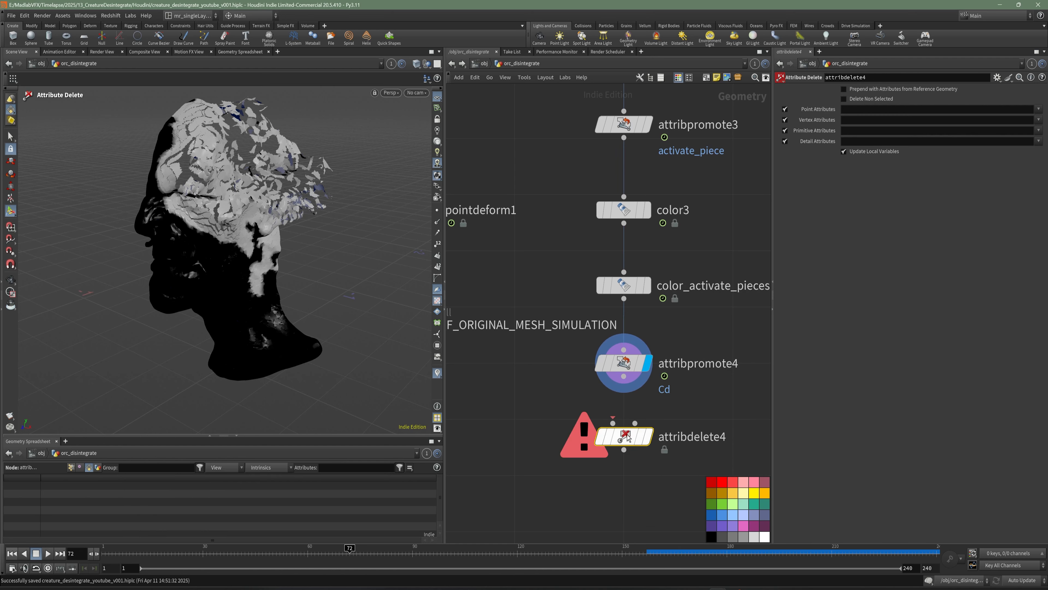
middle_click_drag(699, 414, 682, 413)
key("ctrl+s")
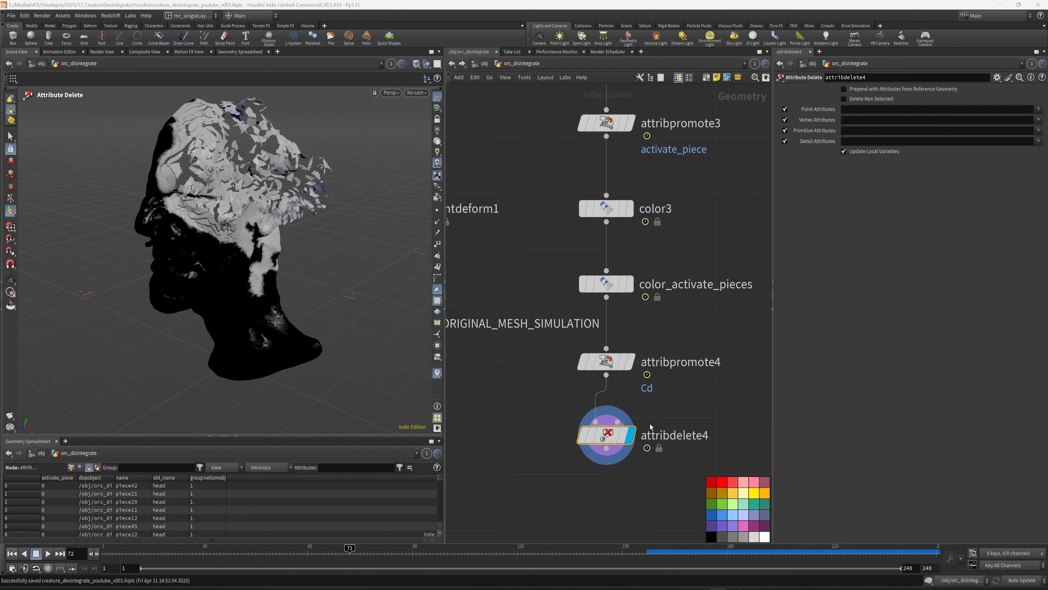
Make attribdelete4 delete all non-selected attributes, keeping only the point attribute Cd, and save the scene
left_click(853, 99)
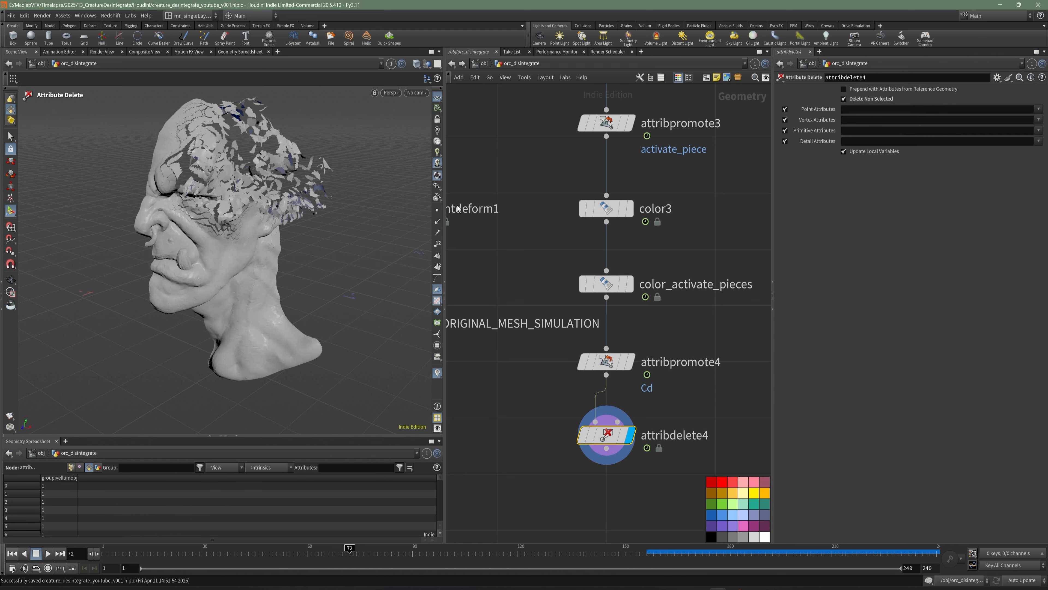
left_click(1039, 109)
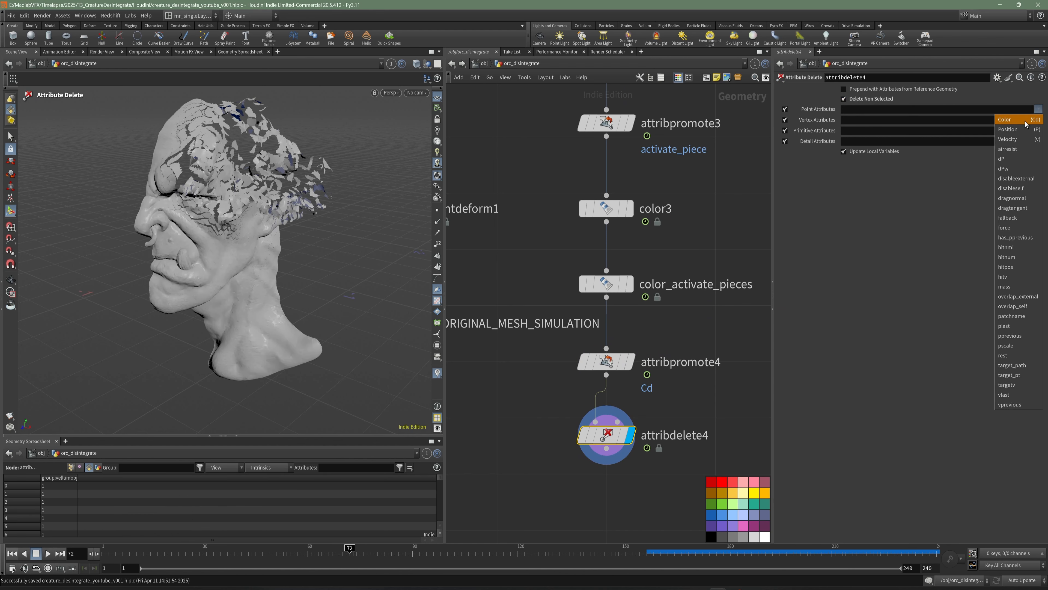
left_click(1015, 112)
scroll(692, 404, "down", 3)
key("ctrl+s")
Add a Solver node below attribdelete4 and connect attribdelete4 to its first input
key("Tab")
type("solver")
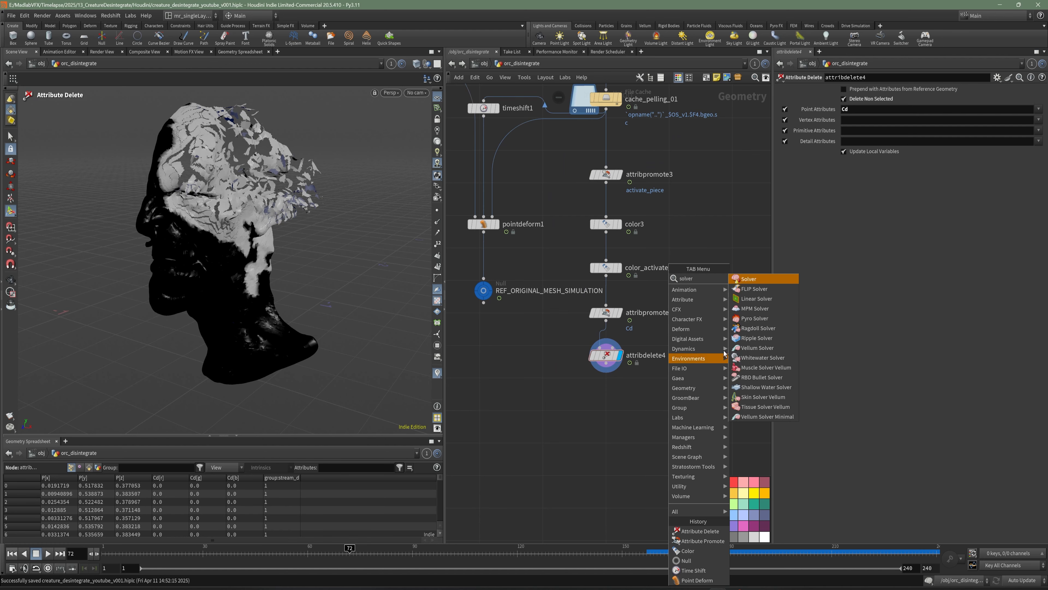
left_click(748, 279)
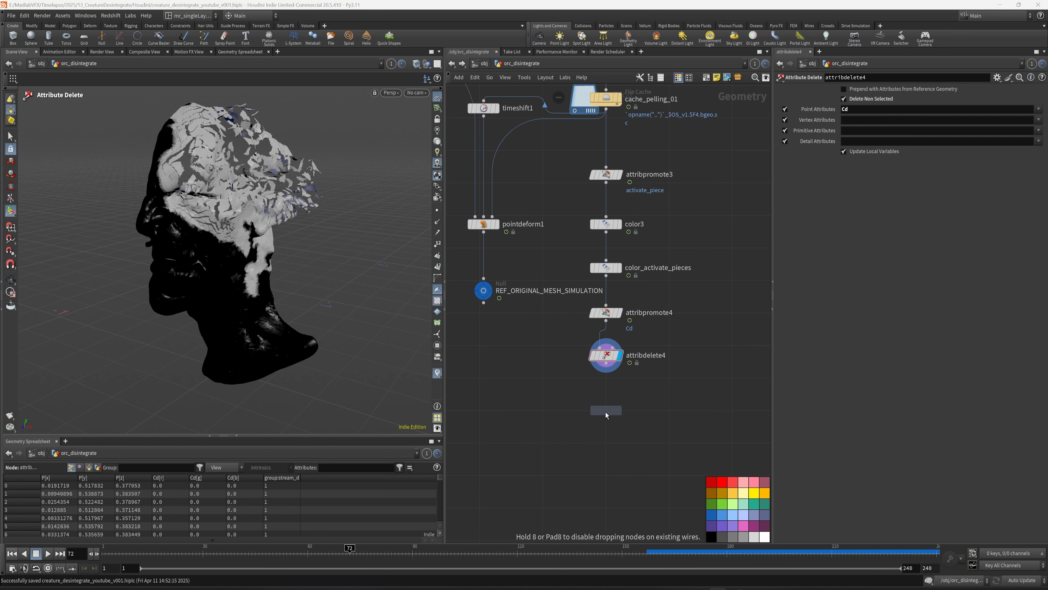
left_click(608, 443)
scroll(599, 413, "up", 5)
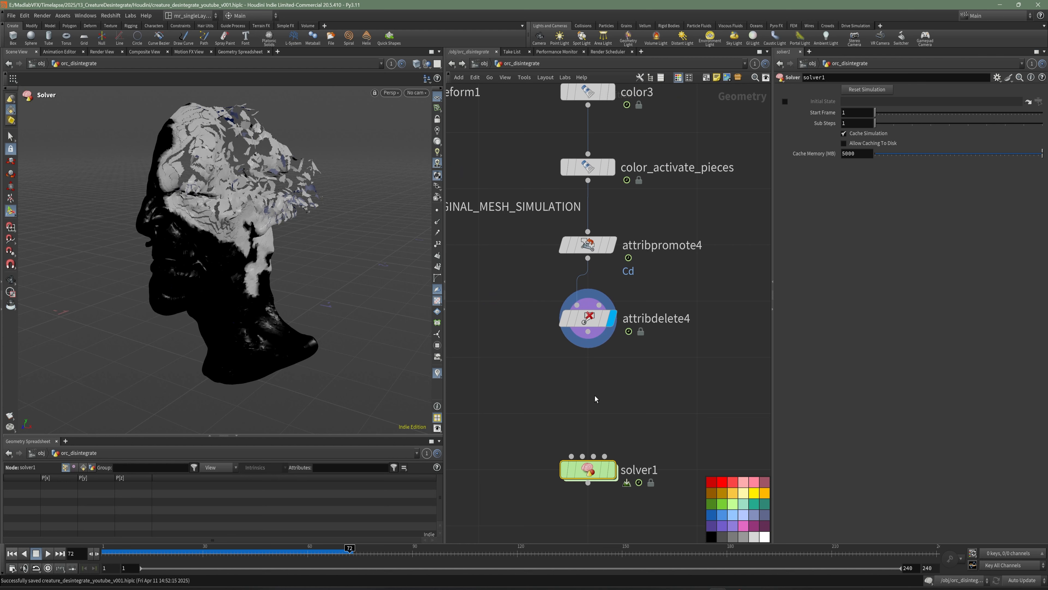
middle_click_drag(619, 404, 597, 392)
left_click(568, 320)
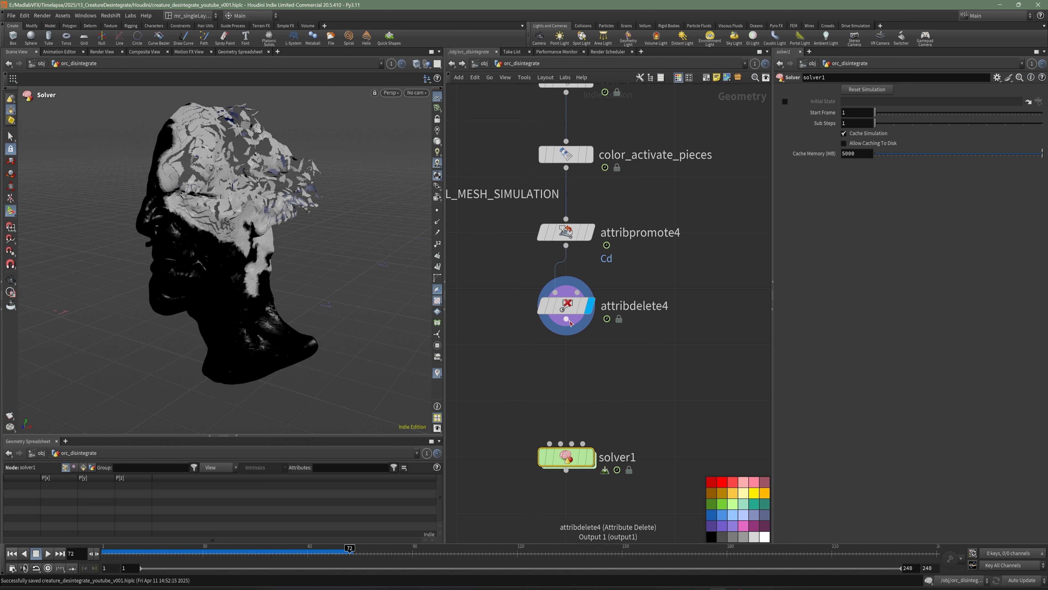
left_click(541, 423)
Rename the Solver node solver_frames_since_activation
middle_click_drag(637, 436, 649, 403)
left_click(615, 447)
left_click_drag(622, 447, 546, 448)
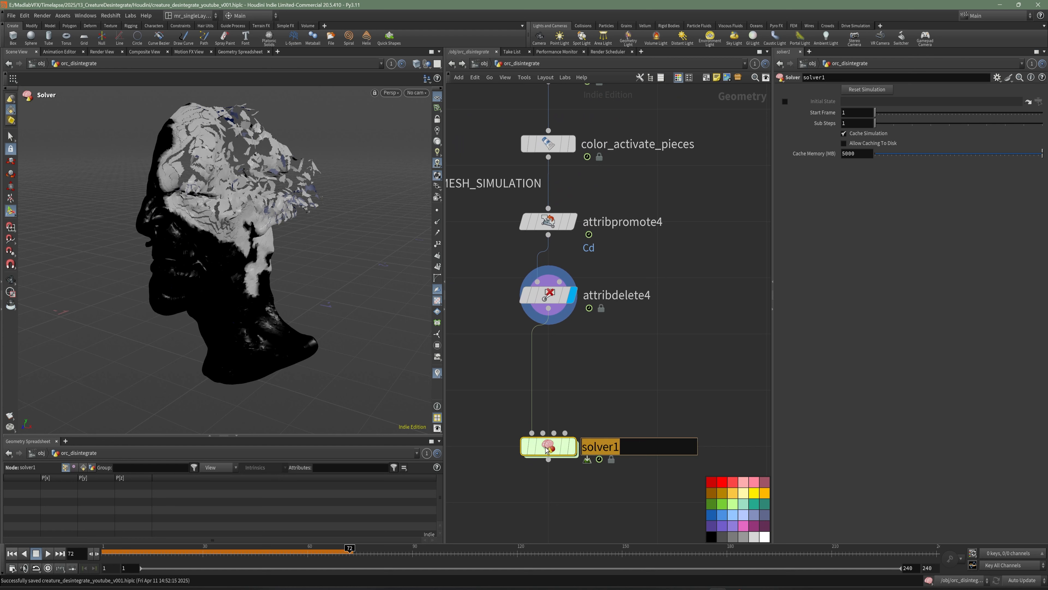
type("solv")
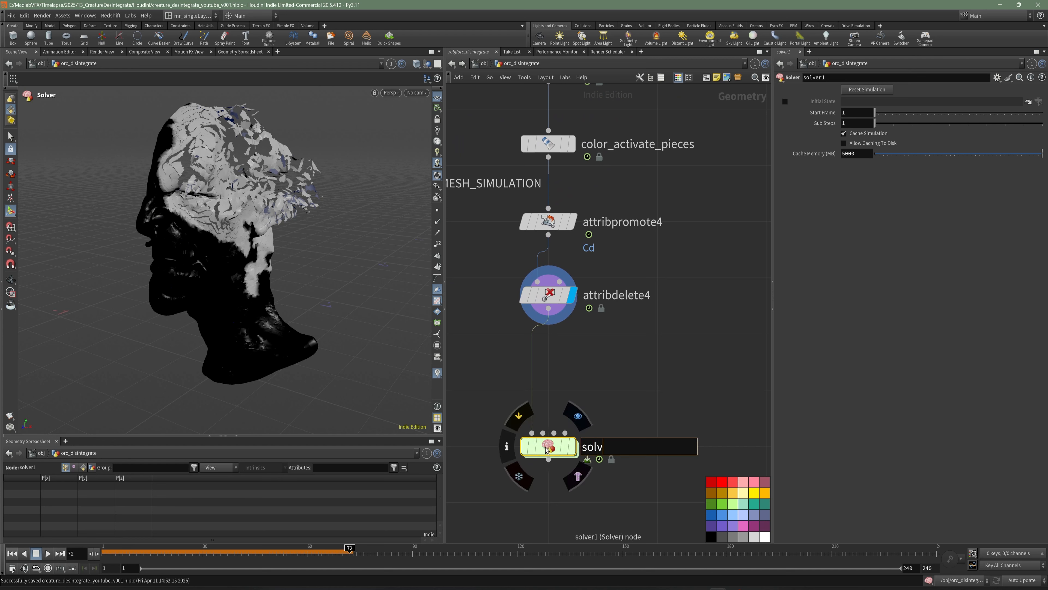
type("er_frames_since_a")
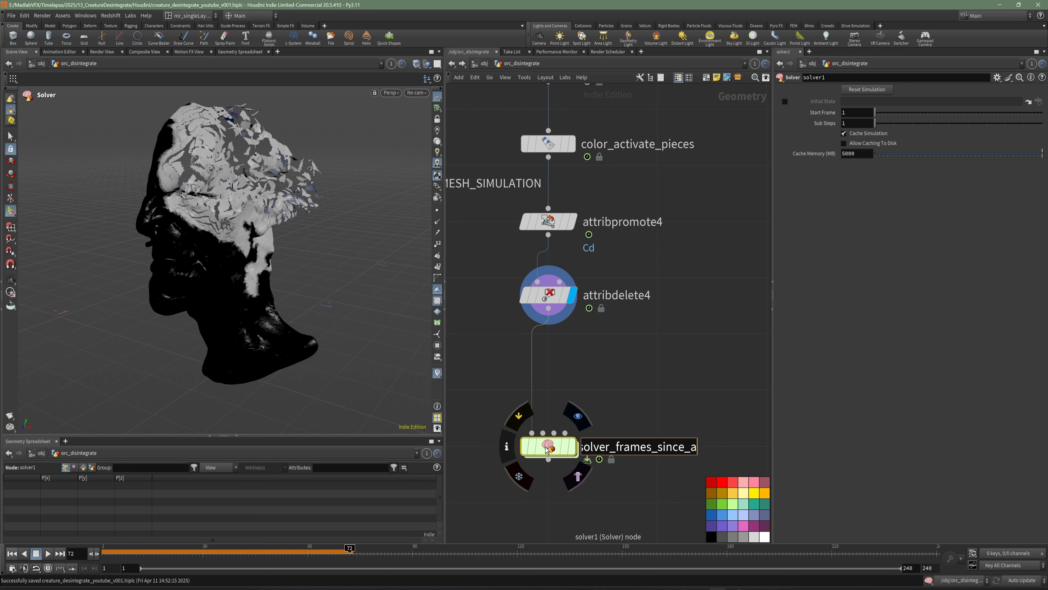
type("ctivat")
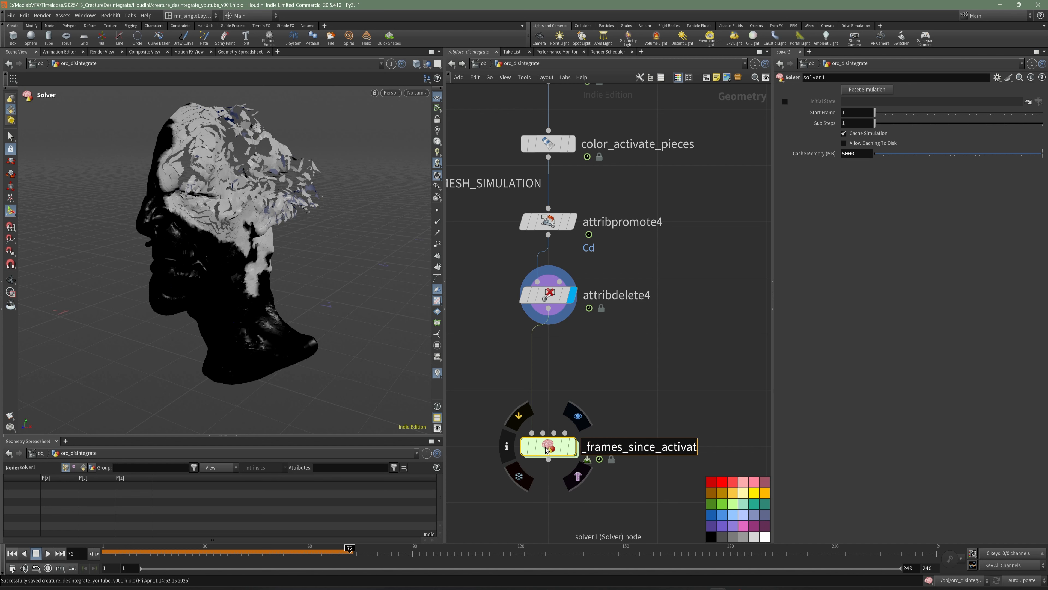
type("opm")
key("BackSpace")
key("BackSpace")
key("BackSpace")
type("ion")
key("Return")
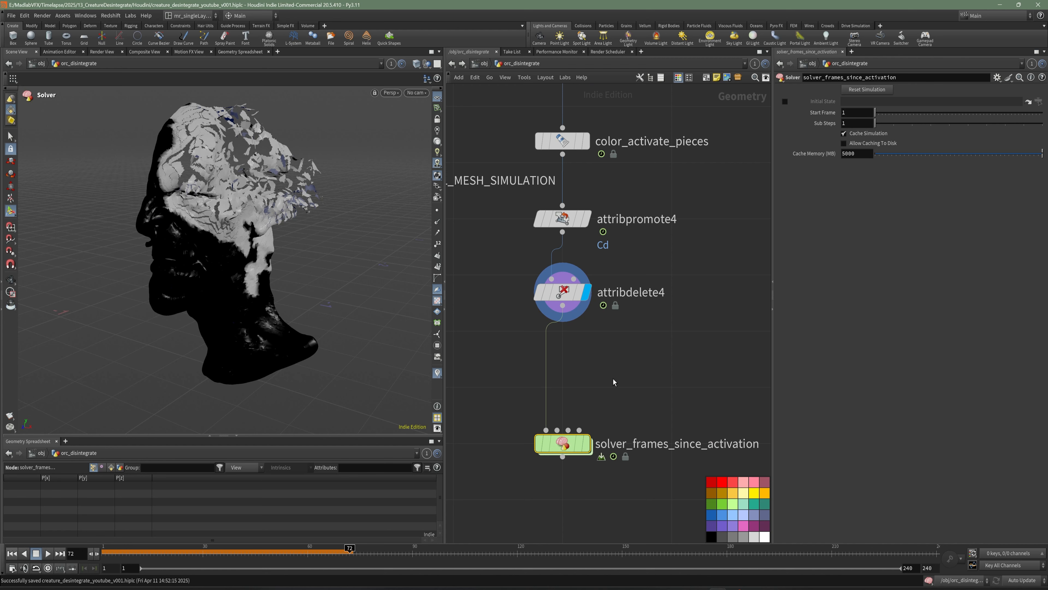
Scrub the timeline to frame 82 and examine how the white activated area spreads over the head
left_click_drag(281, 310, 227, 261, "alt")
middle_click_drag(226, 261, 199, 286, "alt")
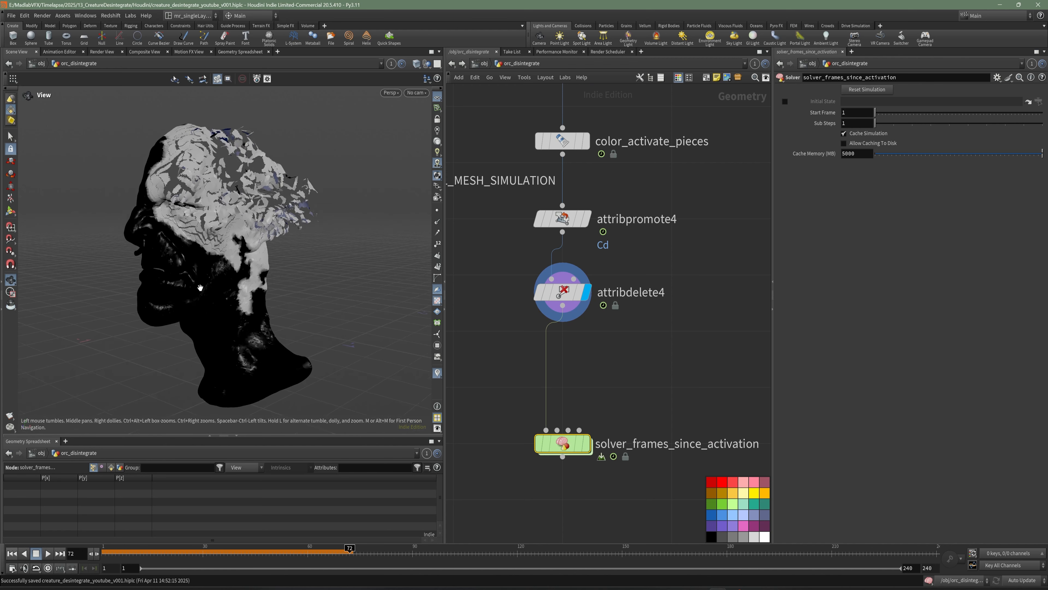
right_click_drag(199, 287, 223, 287, "alt")
key("Escape")
left_click_drag(105, 552, 382, 558)
left_click_drag(164, 341, 264, 235, "alt")
scroll(272, 247, "up", 4)
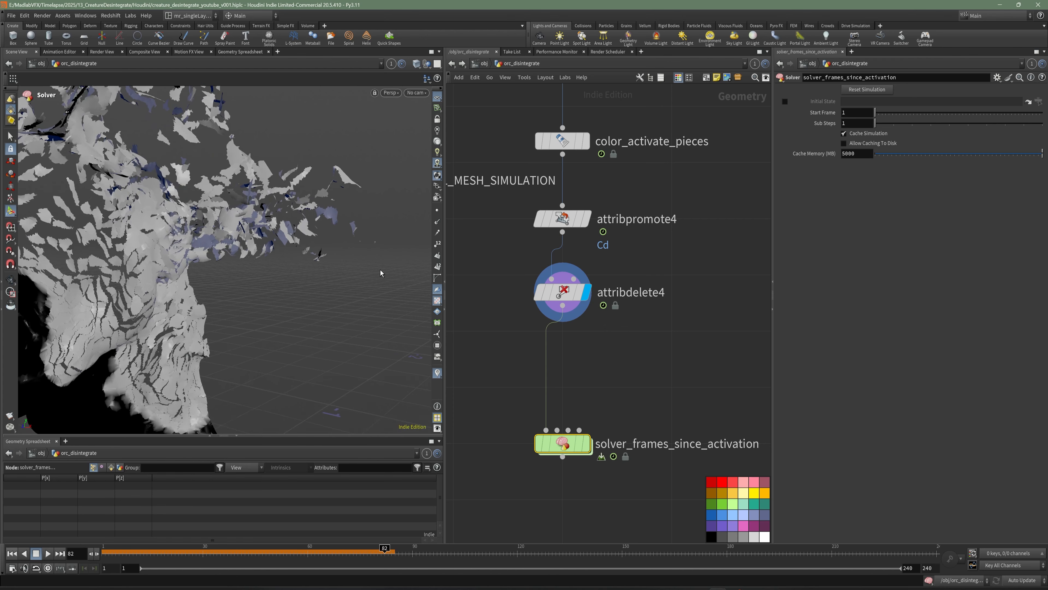
scroll(381, 272, "down", 4)
Insert a Primitive Wrangle between attribdelete4 and solver_frames_since_activation
key("Tab")
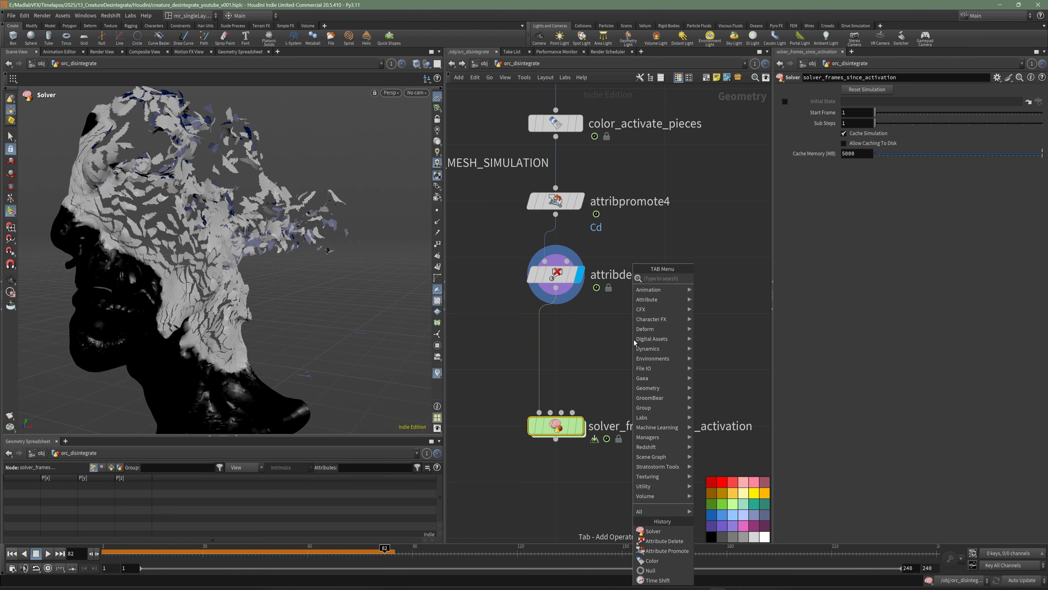
type("wr")
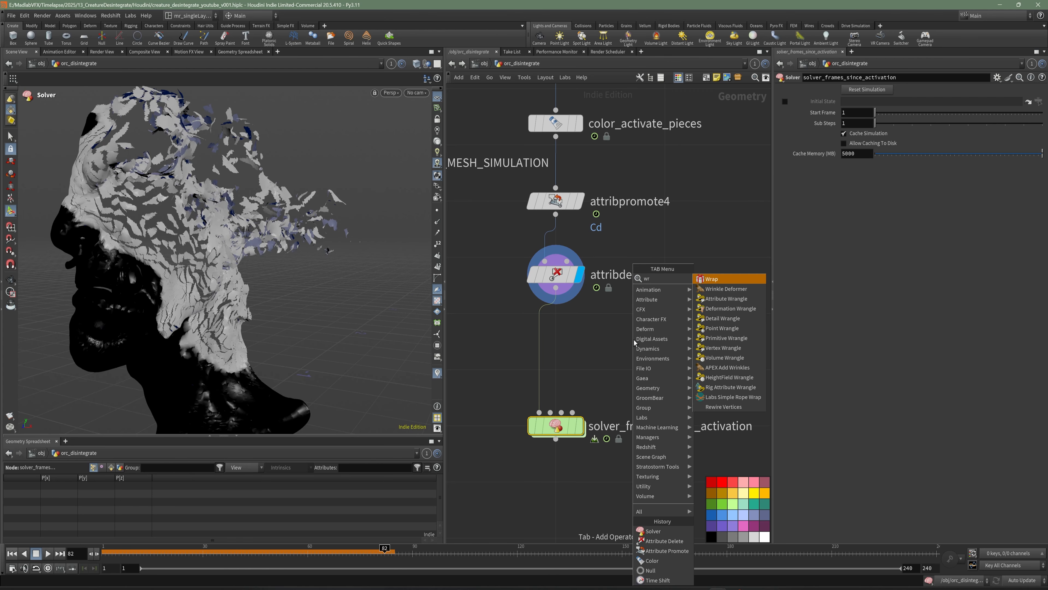
left_click(714, 339)
left_click(595, 347)
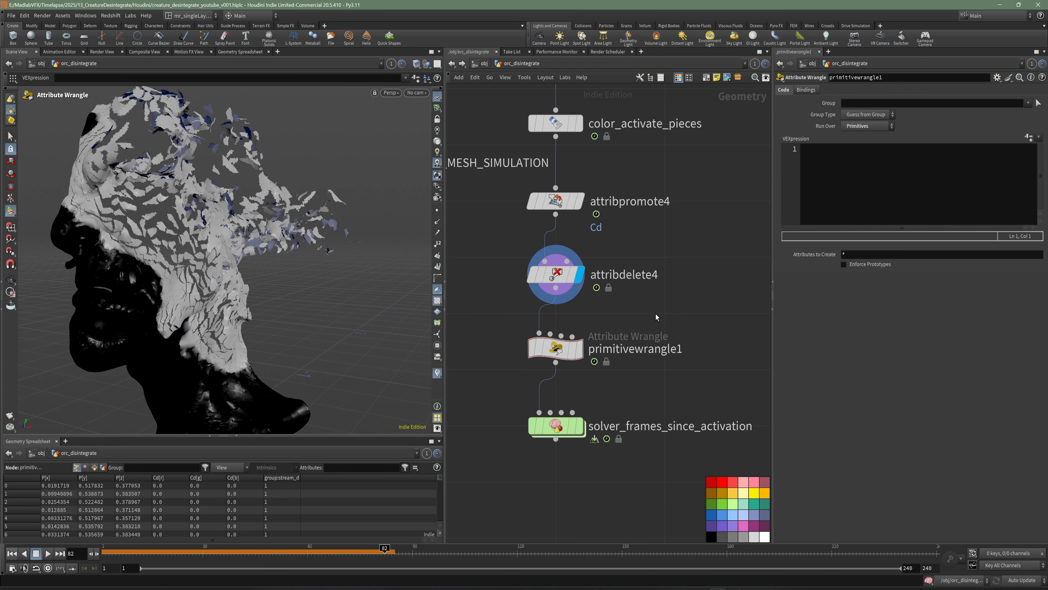
Rename the new Primitive Wrangle vex_start_frame, color it purple, and save the scene
double_click(635, 350)
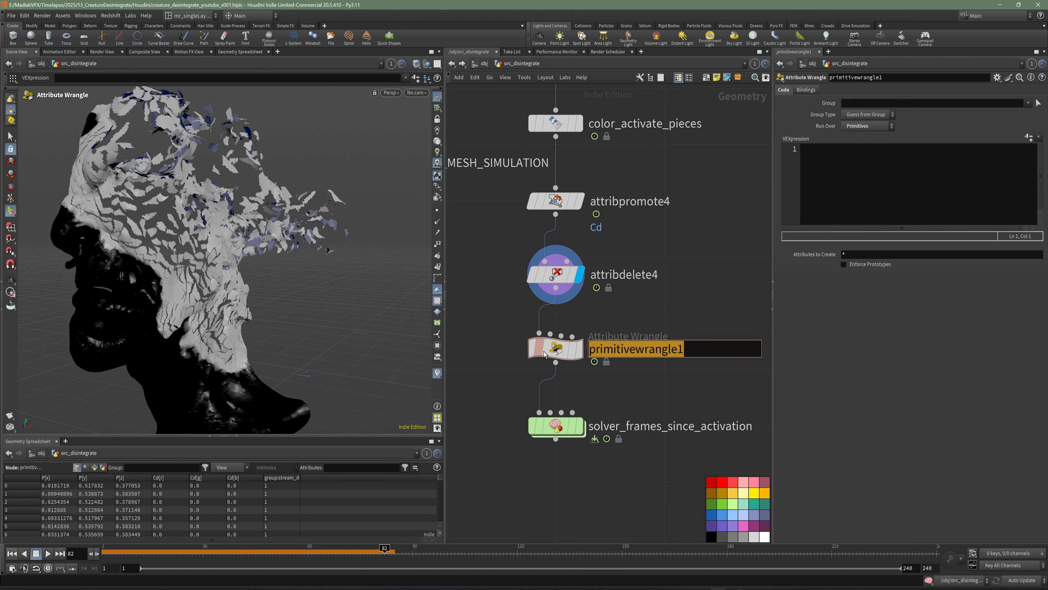
type("vex_")
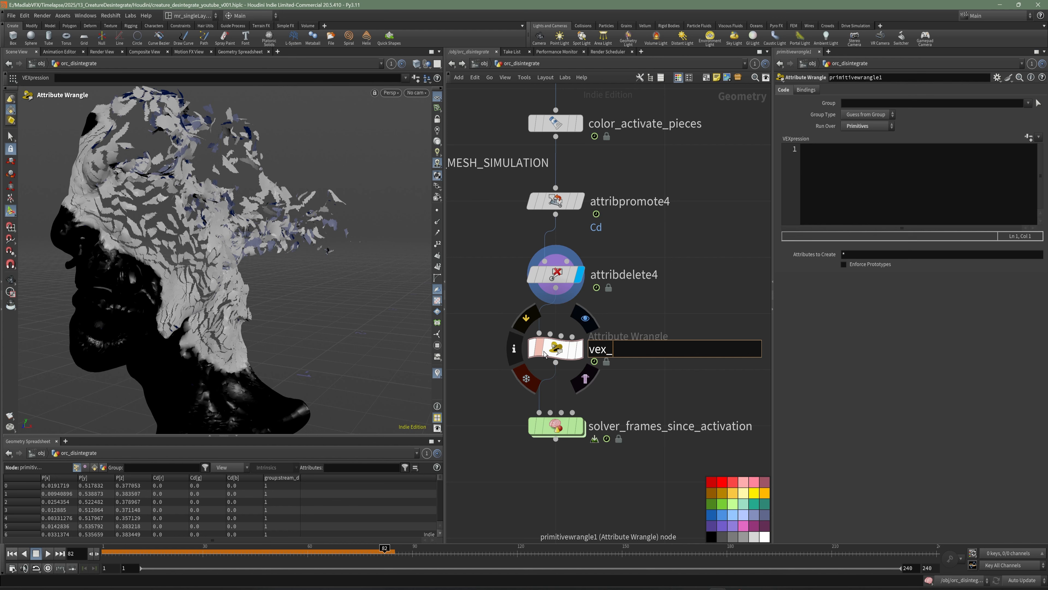
type("start_frame")
key("Return")
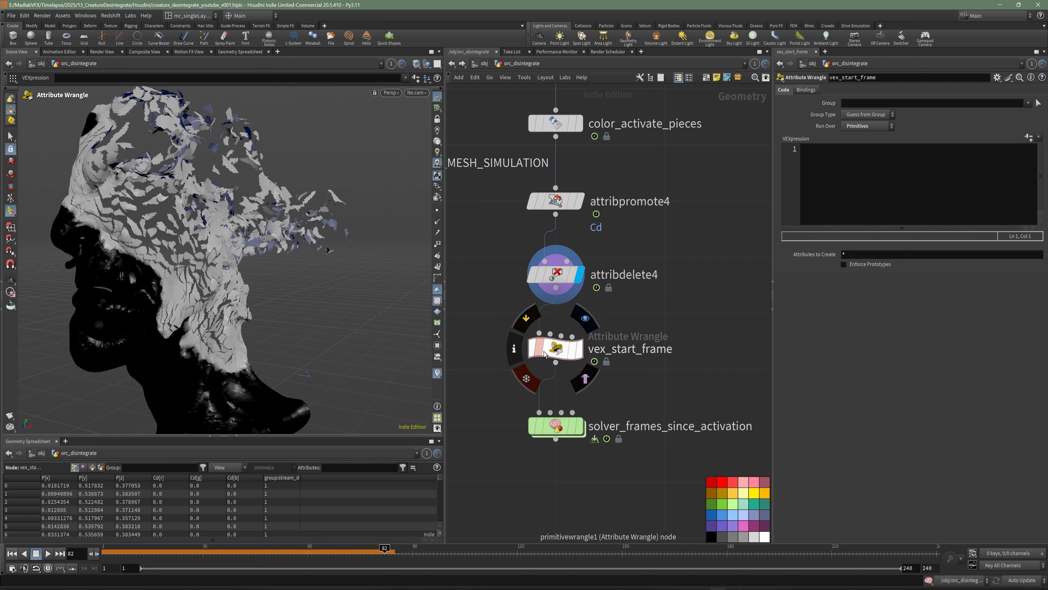
left_click(723, 526)
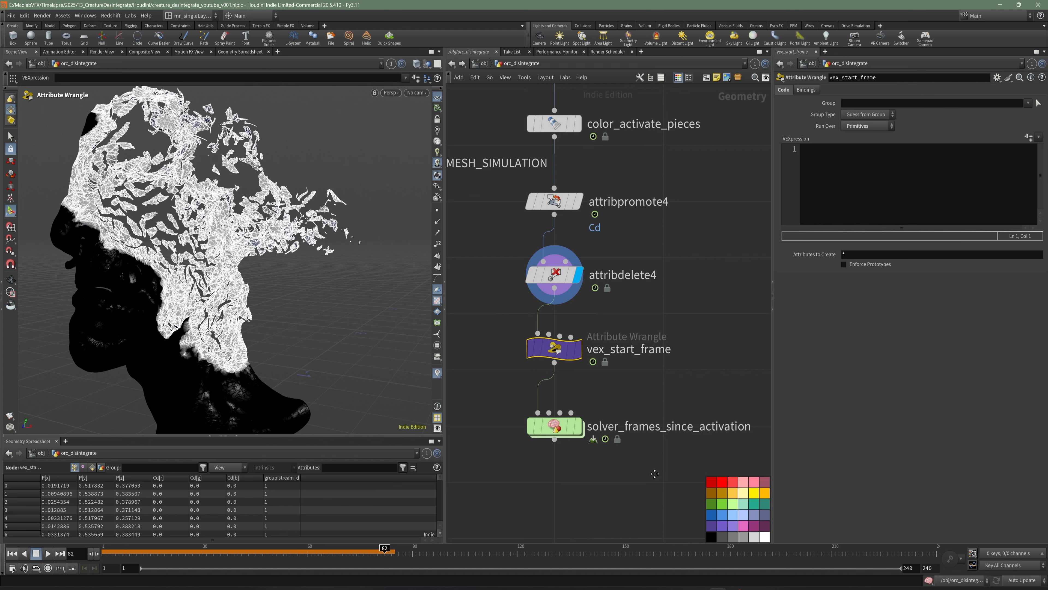
middle_click_drag(654, 474, 640, 492)
key("ctrl+s")
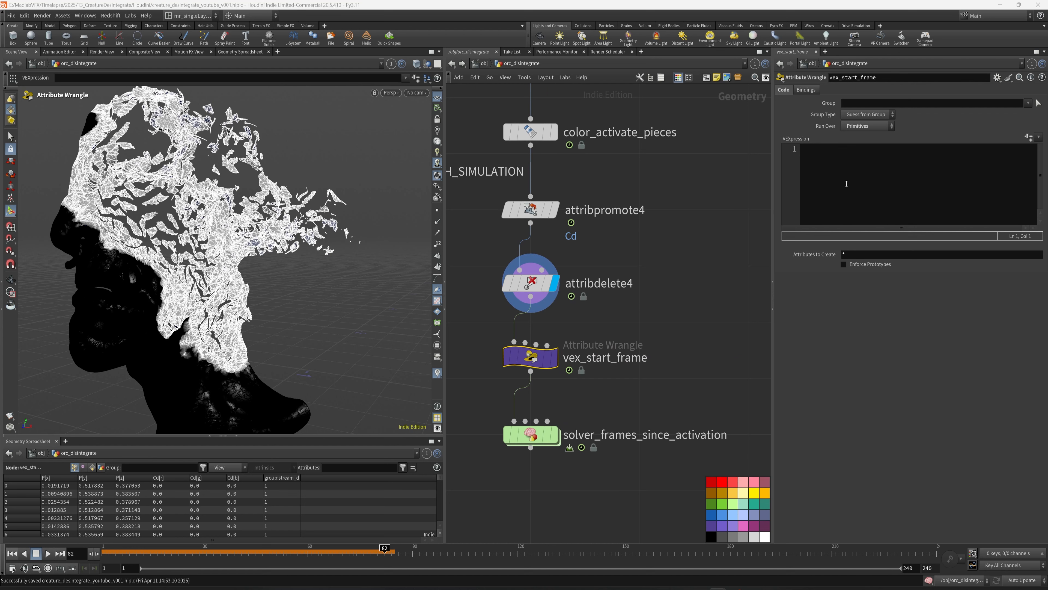
Make vex_start_frame run over Points and initialize the attribute with the code i@frames_since_activation = 0;
left_click(846, 188)
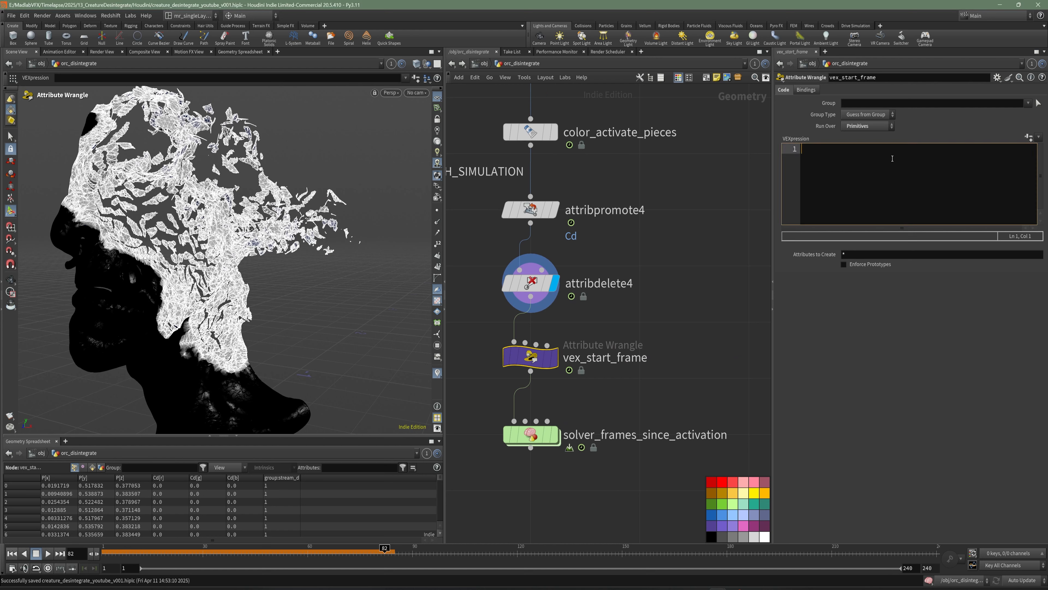
left_click(868, 126)
left_click(867, 151)
type("i@")
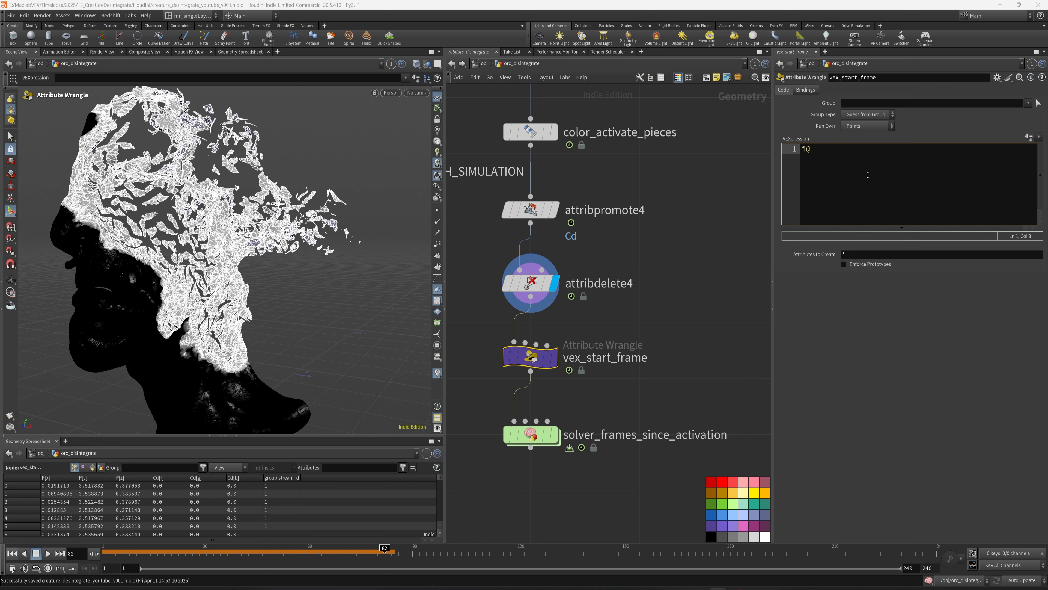
type("frames_since_activa")
key("BackSpace")
key("BackSpace")
key("BackSpace")
type("ivation")
left_click(671, 326)
middle_click_drag(670, 326, 678, 276)
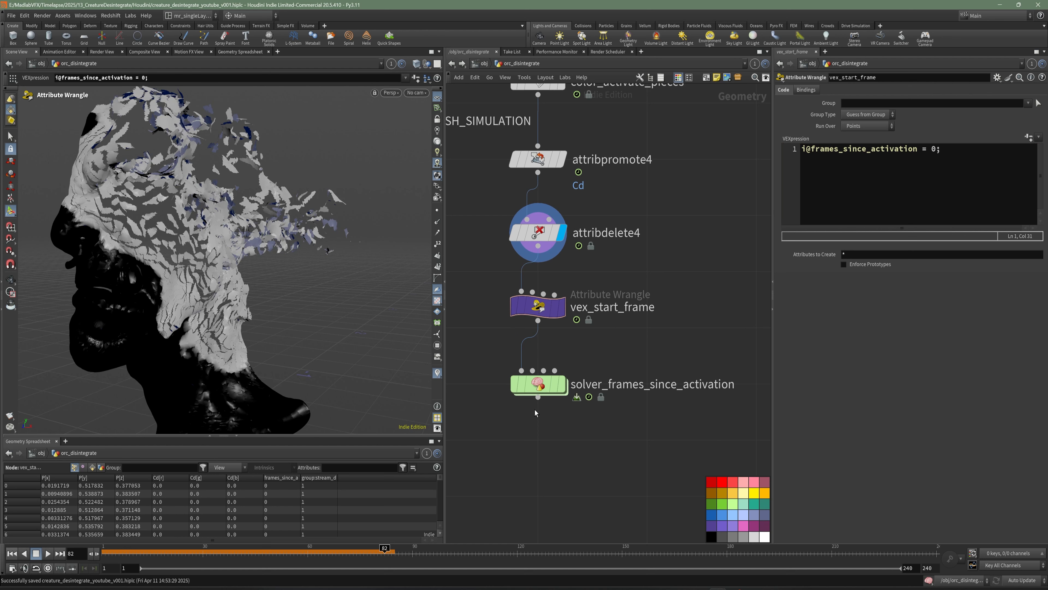
Return to frame 1, display solver_frames_since_activation, and briefly inspect its internal network before coming back out
key("ctrl+Up")
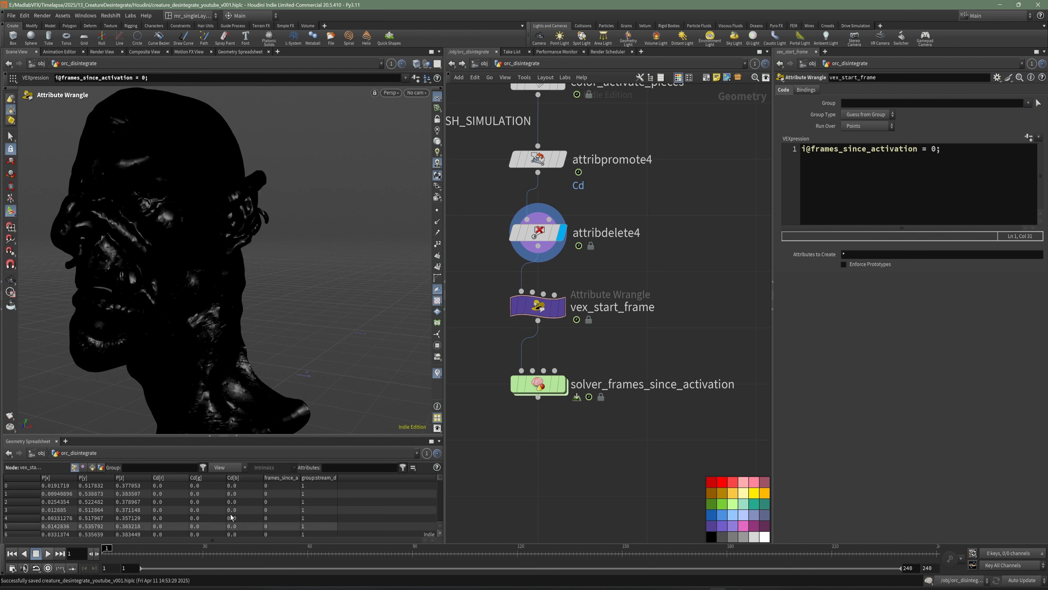
left_click(563, 385)
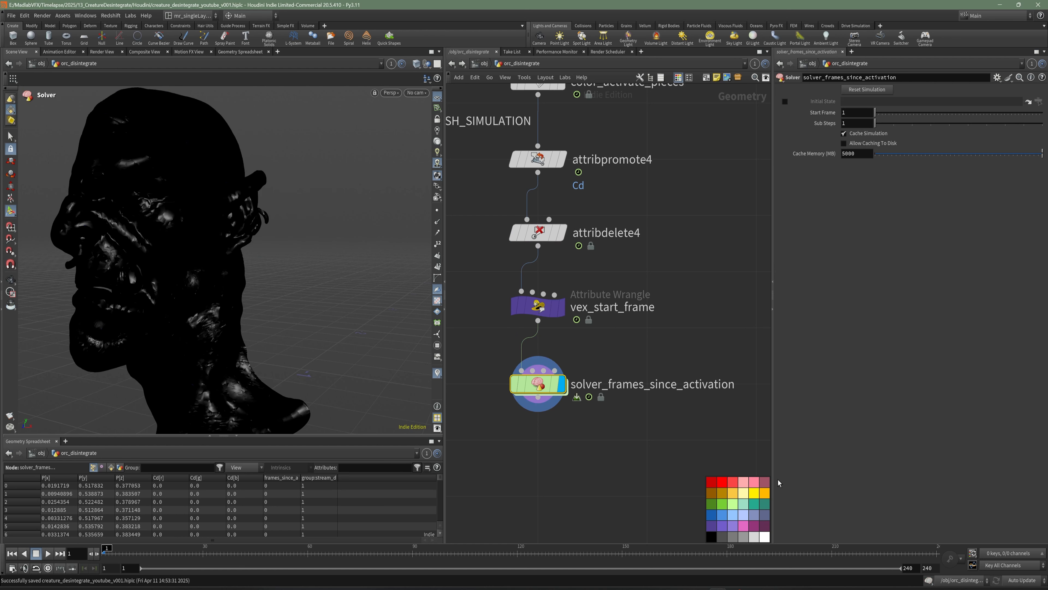
double_click(545, 388)
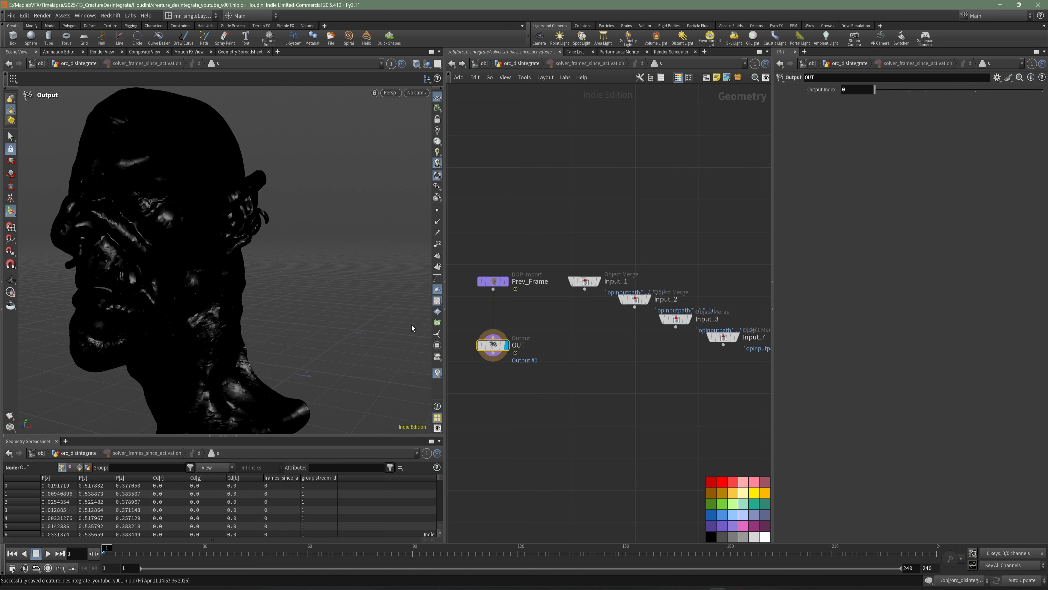
left_click_drag(206, 281, 173, 272)
key("Escape")
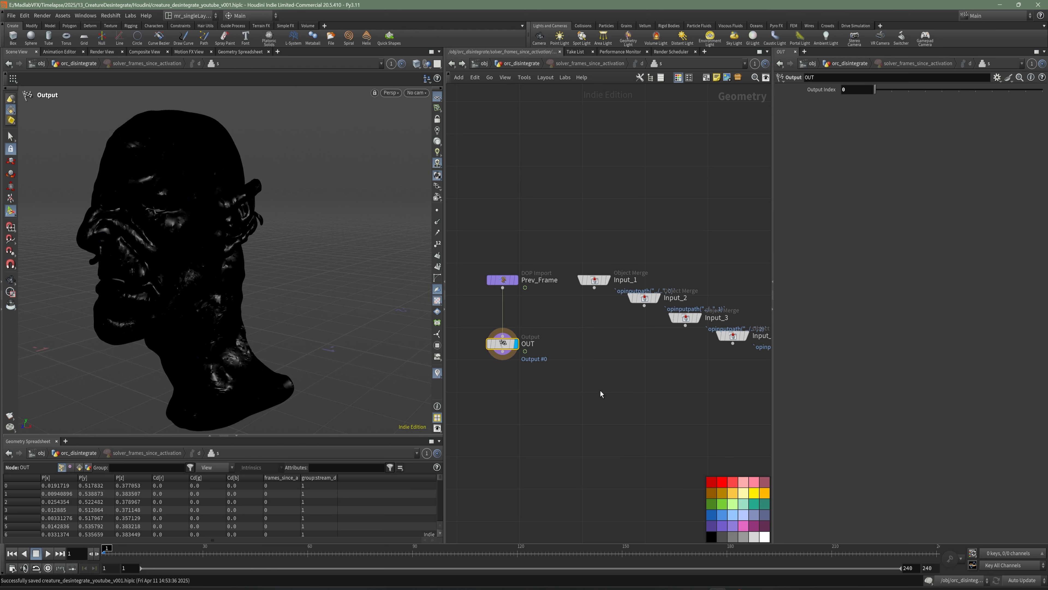
key("u")
Add a File Cache node connected below solver_frames_since_activation and name it cache_frames_activated_01
key("Tab")
type("file")
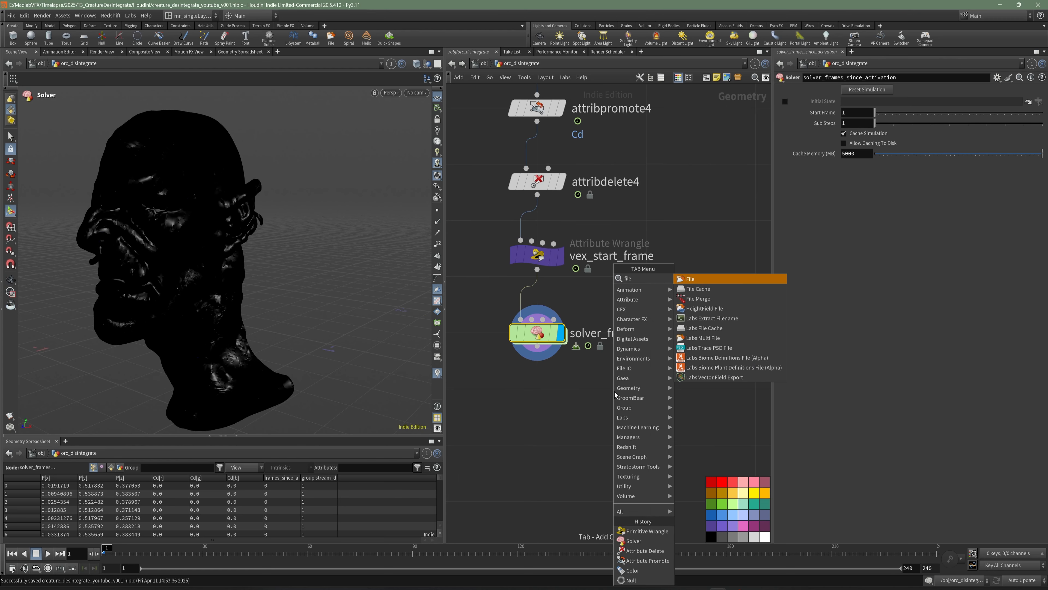
left_click(698, 289)
left_click(599, 415)
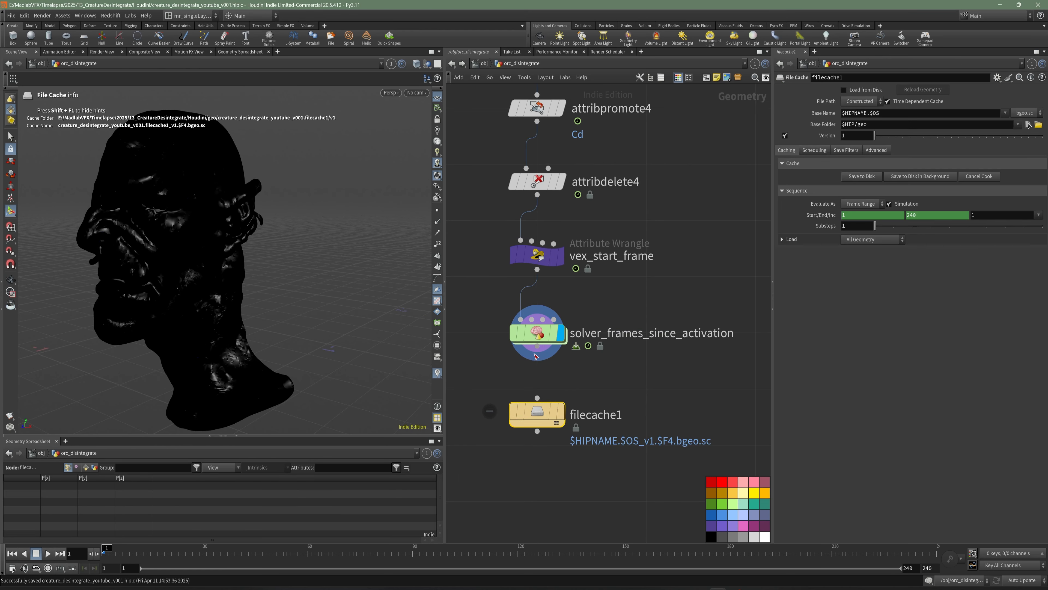
double_click(599, 415)
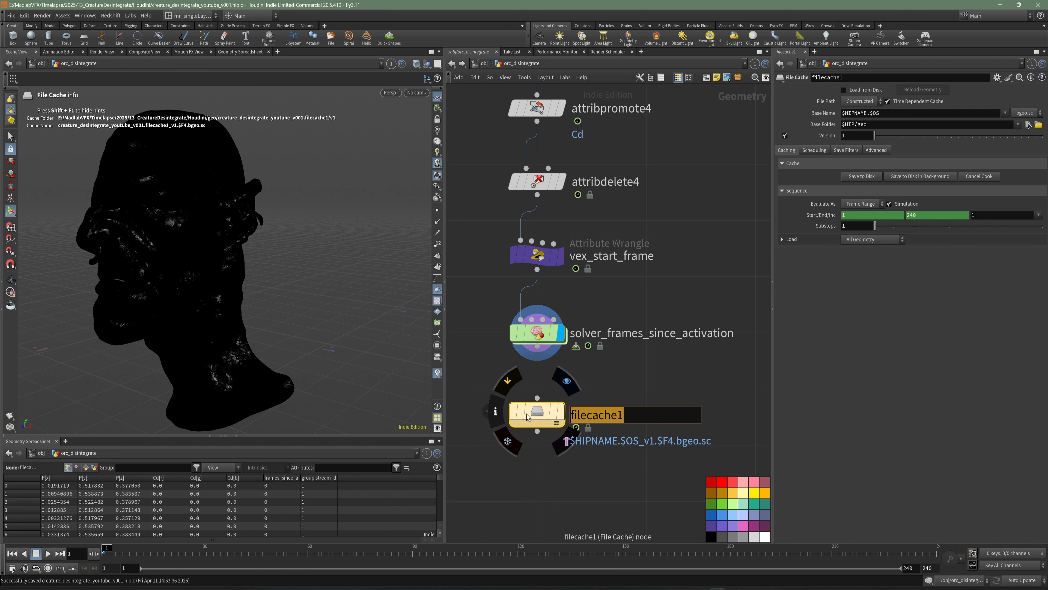
type("cha")
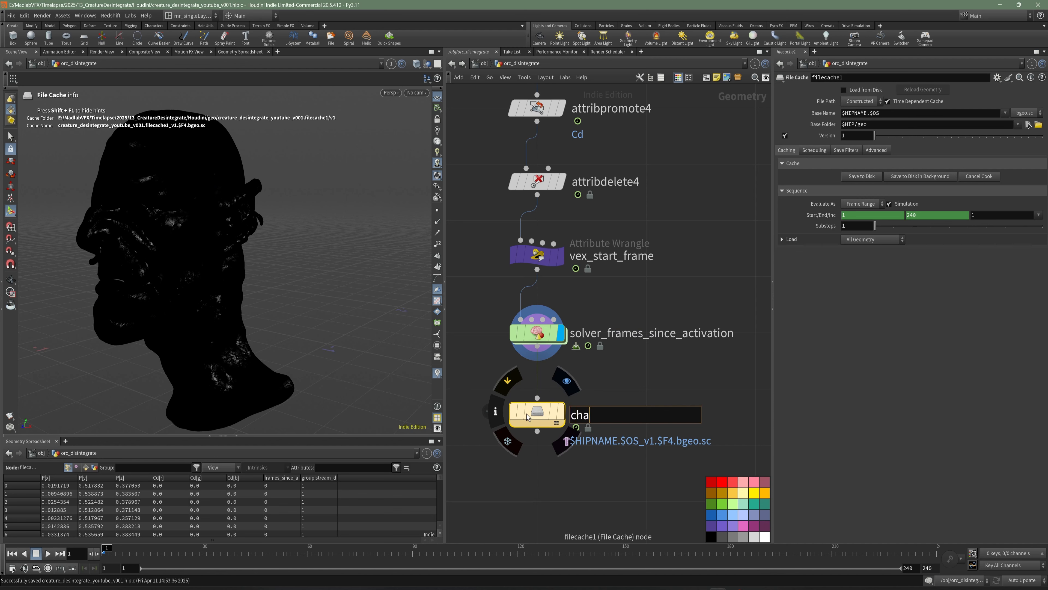
key("BackSpace")
key("BackSpace")
type("achr")
key("BackSpace")
type("e_frames_activated_01")
key("Return")
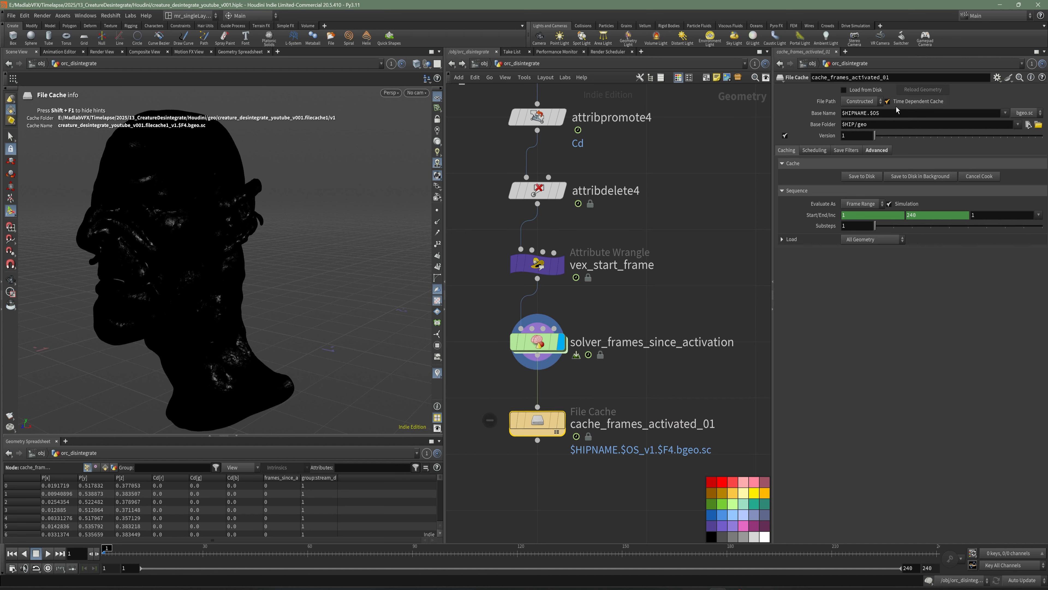
Set the cache's base name to Parent + Node Name, enable Initialize Simulation OPs, and save the scene
left_click(1006, 113)
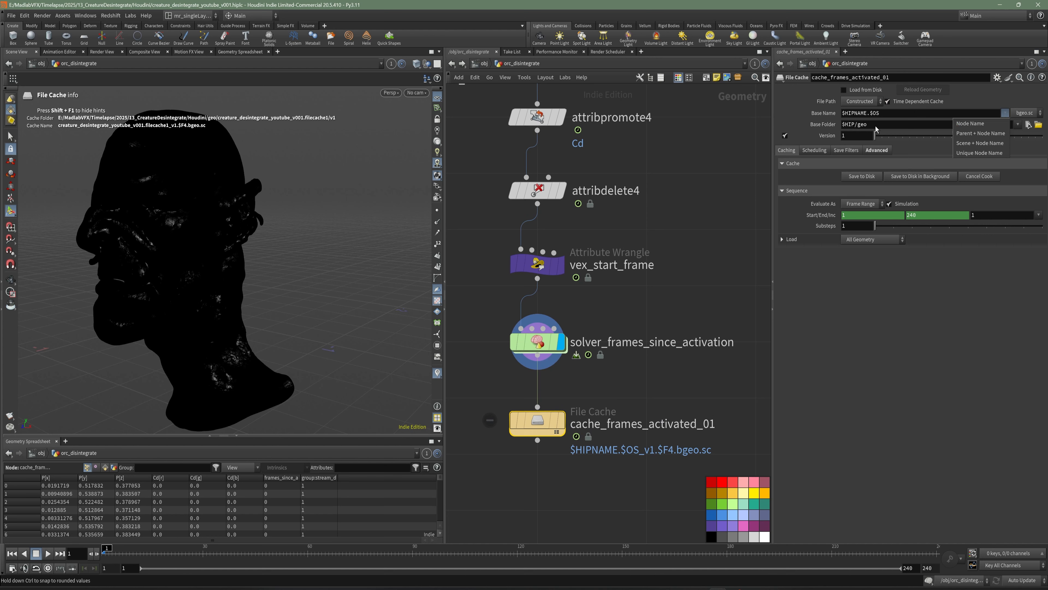
left_click(992, 134)
left_click(876, 150)
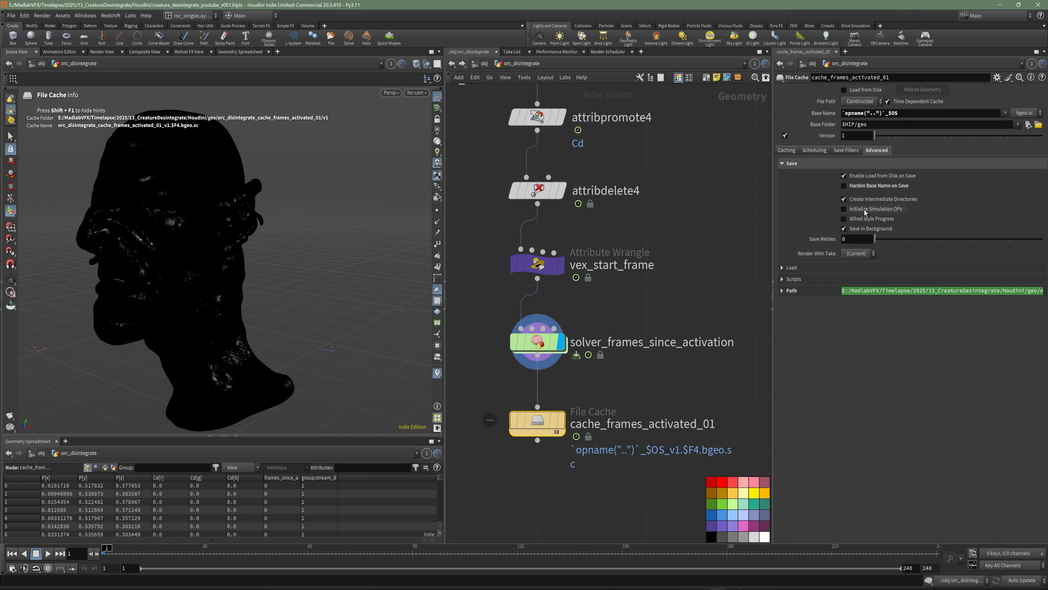
left_click(866, 209)
middle_click_drag(608, 362, 619, 359)
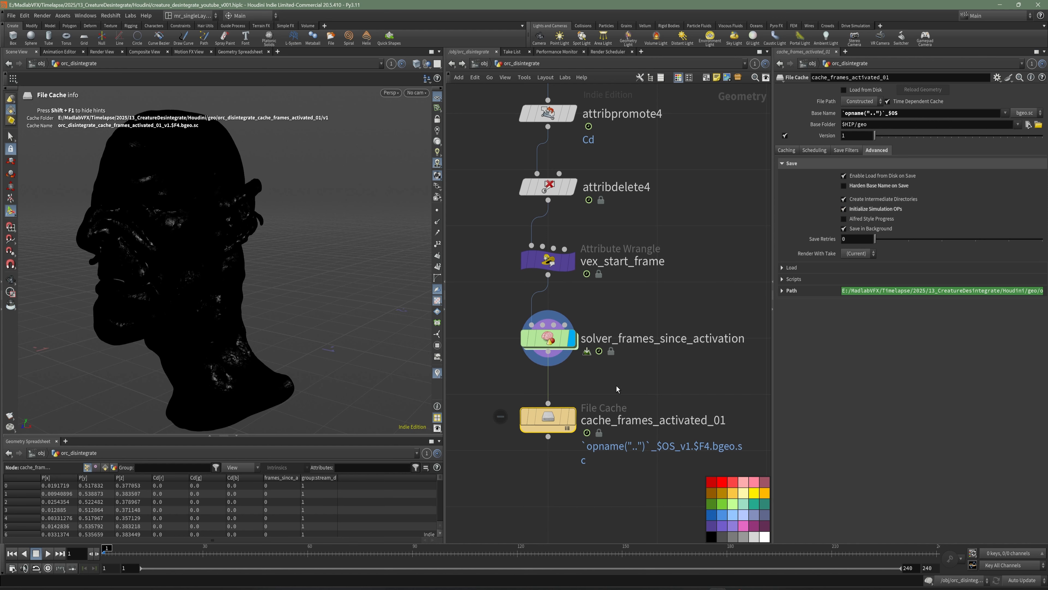
key("ctrl+s")
Enter solver_frames_since_activation and place a Point Wrangle below the OUT node
mouse_move(549, 340)
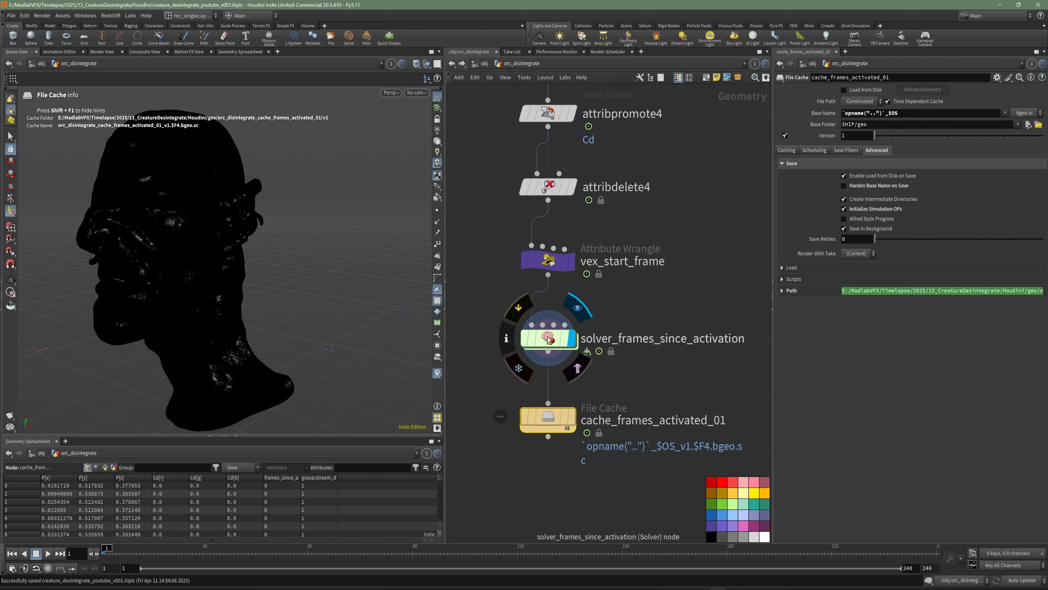
double_click(549, 339)
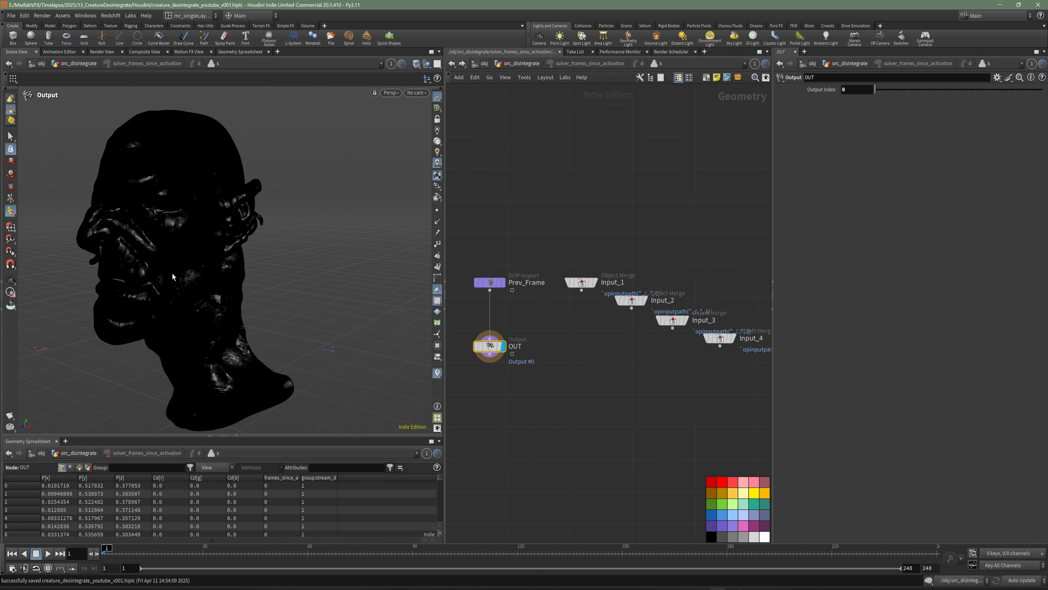
left_click_drag(172, 274, 207, 282, "alt")
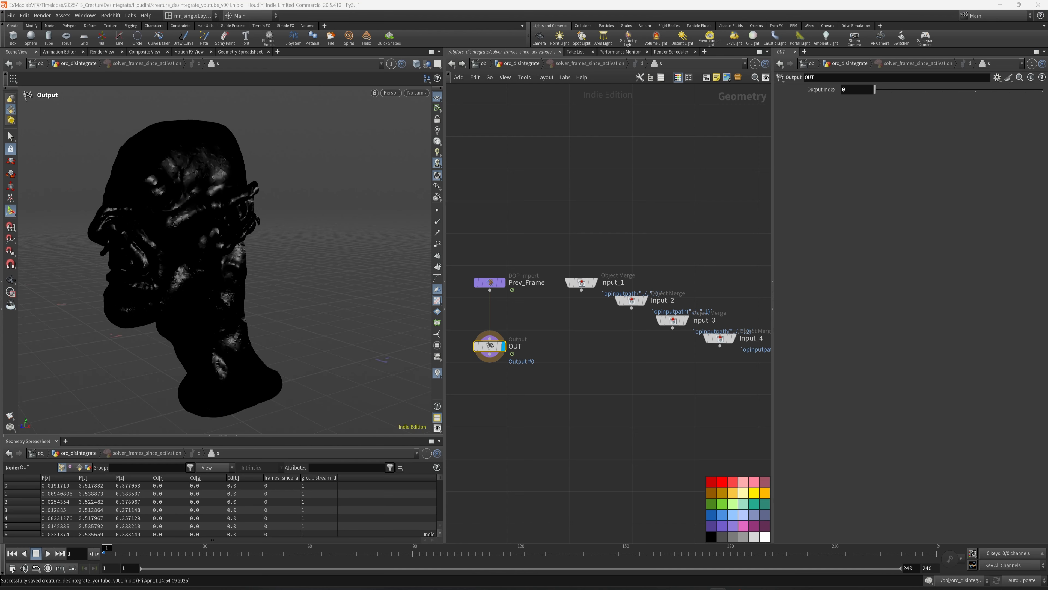
scroll(559, 367, "up", 4)
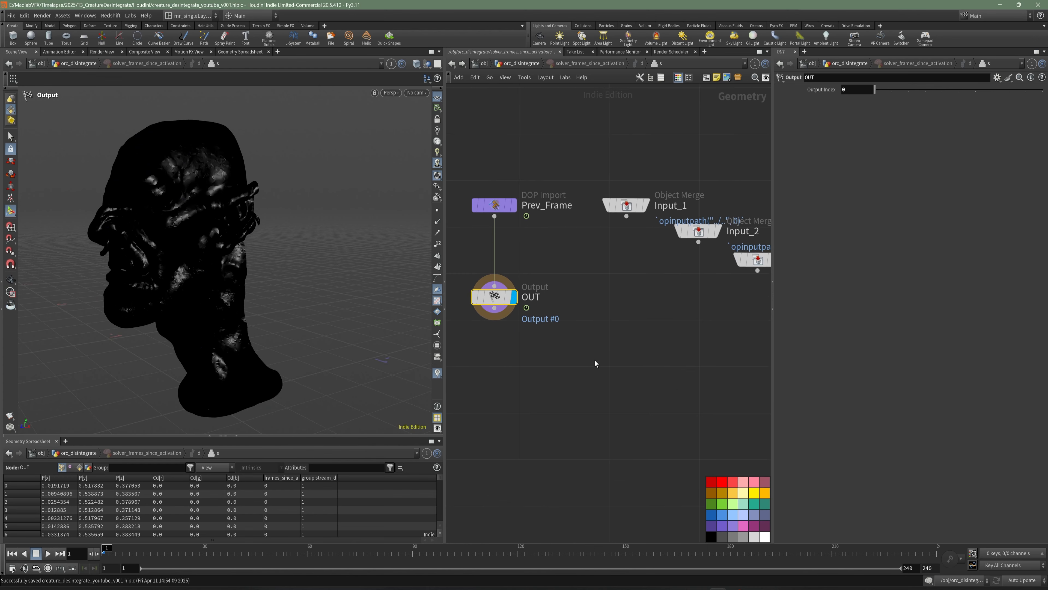
key("Tab")
type("wr")
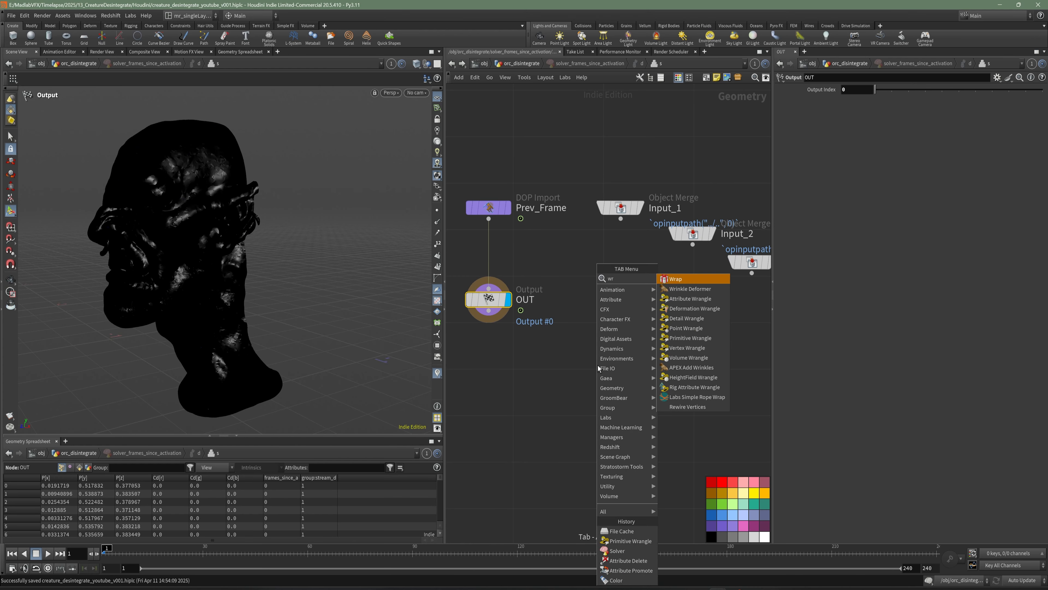
left_click(667, 330)
left_click(558, 398)
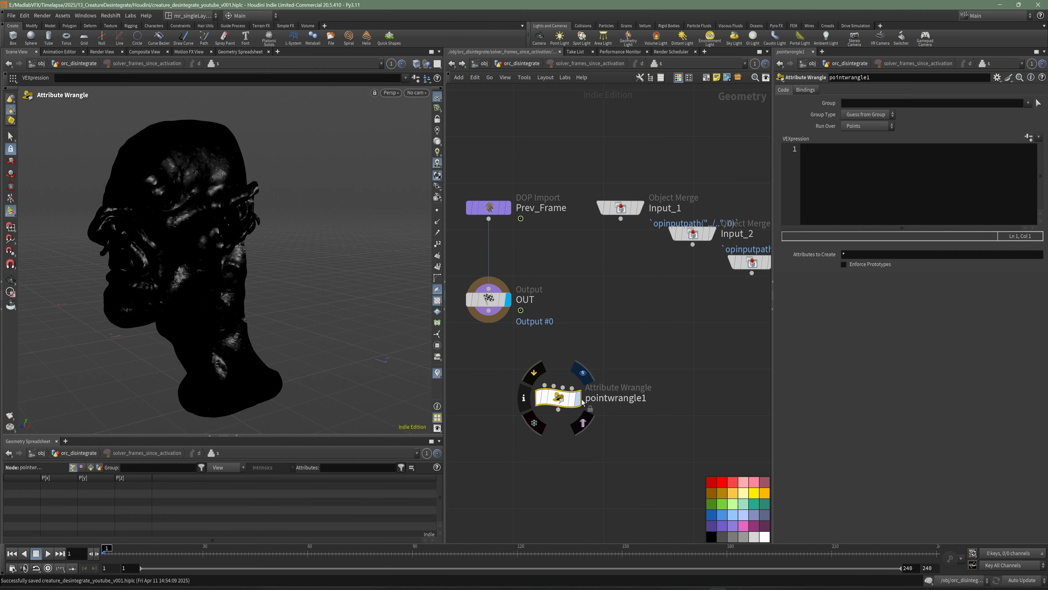
Color the Point Wrangle purple and rename it vex_frames_since_activation
middle_click_drag(637, 462, 614, 418)
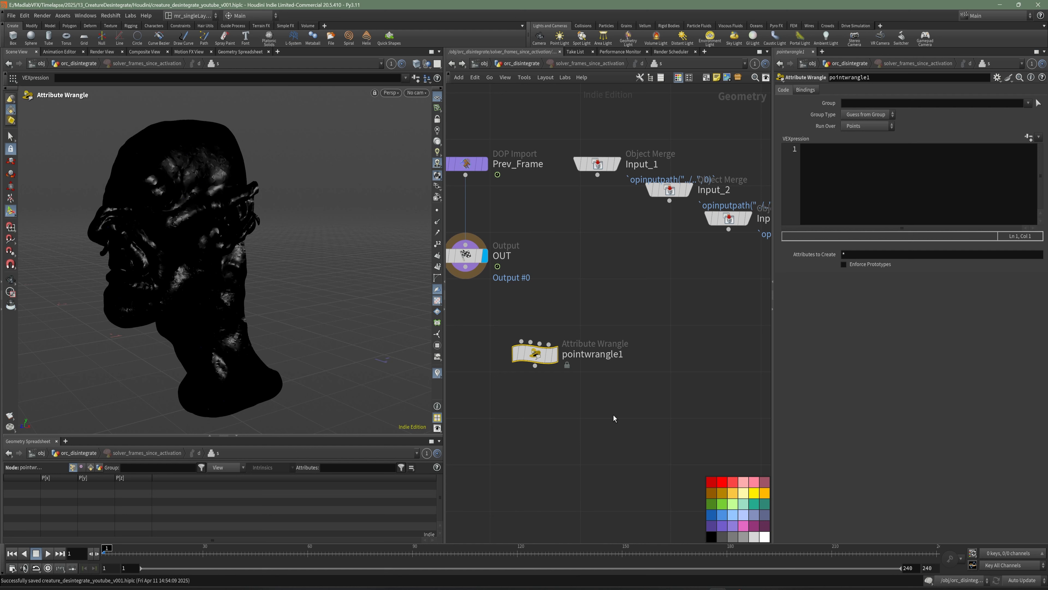
left_click(711, 526)
left_click_drag(620, 355, 501, 352)
type("vex")
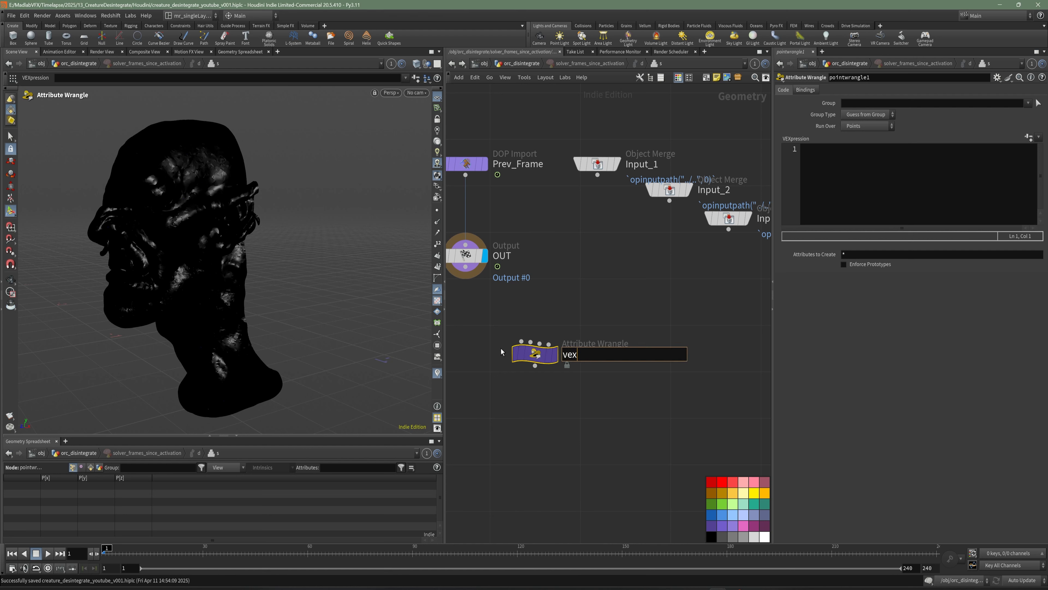
type("_frames_since_activation")
key("Return")
Rearrange the solver network and wire vex_frames_since_activation between Prev_Frame and OUT
middle_click_drag(575, 217, 633, 250)
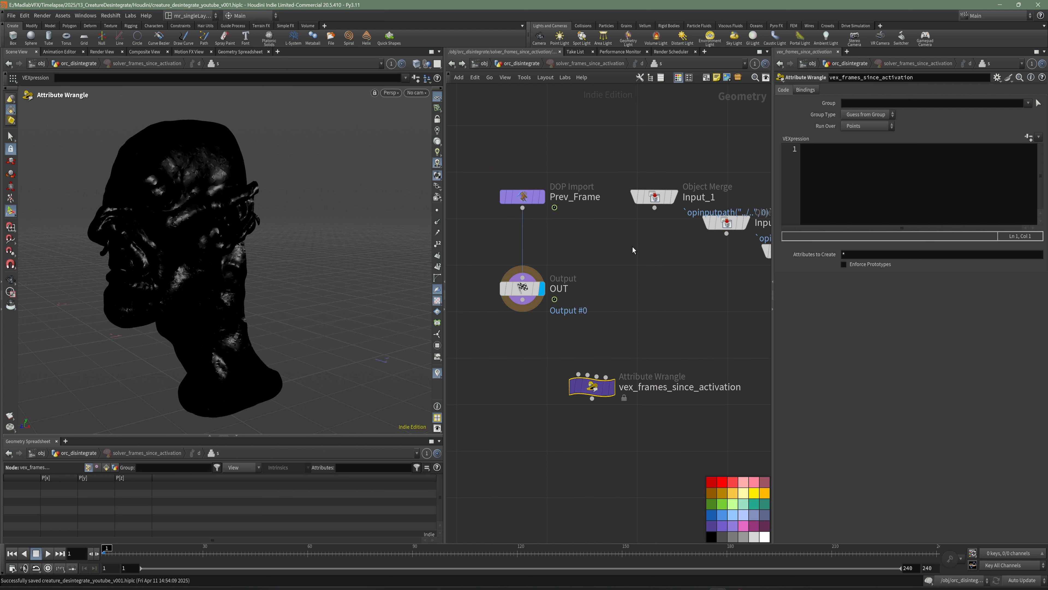
left_click_drag(525, 290, 479, 352)
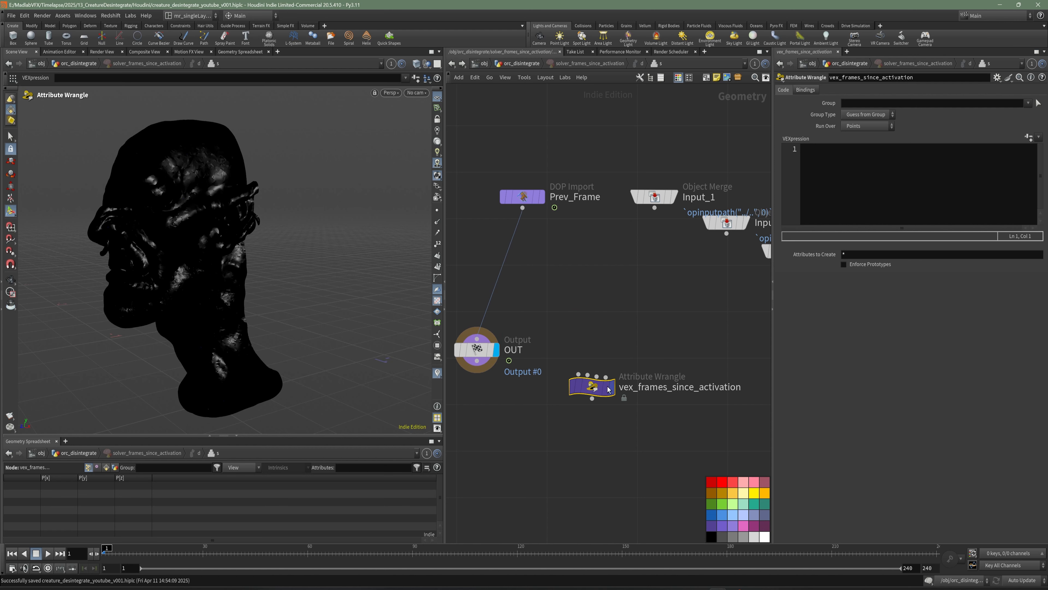
left_click_drag(592, 388, 562, 312)
mouse_move(522, 208)
left_mouse_down()
mouse_move(537, 289)
mouse_move(549, 299)
mouse_move(476, 338)
left_mouse_up()
left_click_drag(486, 357, 565, 474)
Connect Input_1 to the second input of vex_frames_since_activation and display the wrangle
left_click_drag(647, 202, 639, 238)
middle_click_drag(681, 289, 671, 291)
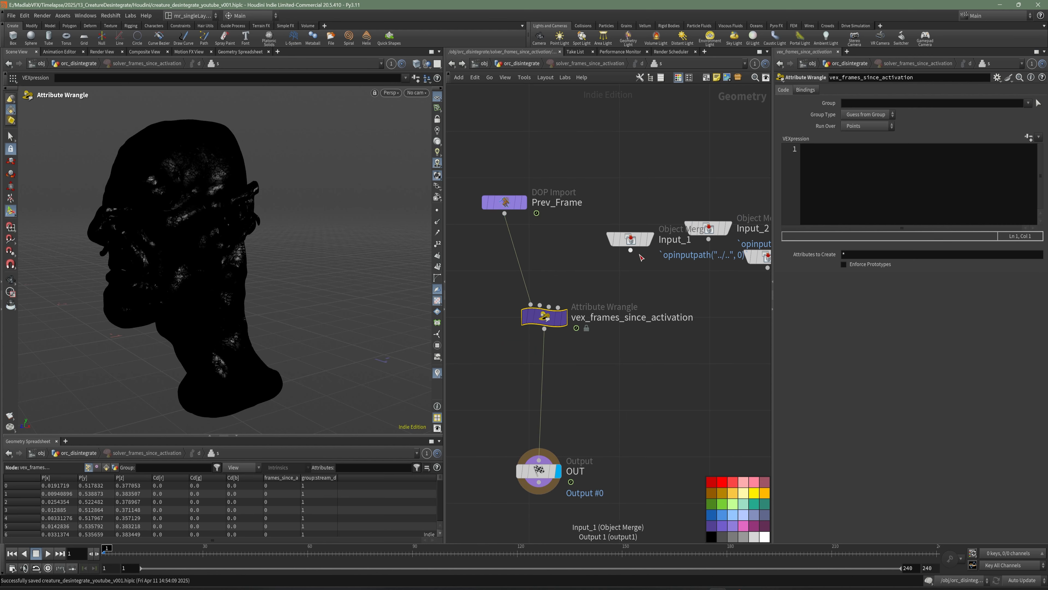
left_click_drag(639, 253, 639, 250)
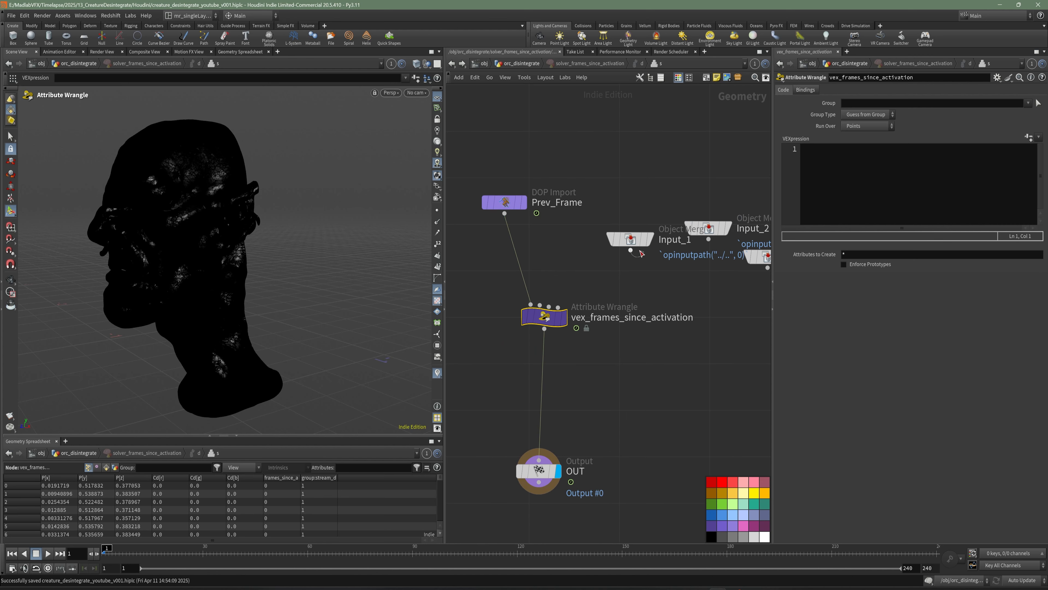
left_click(540, 294)
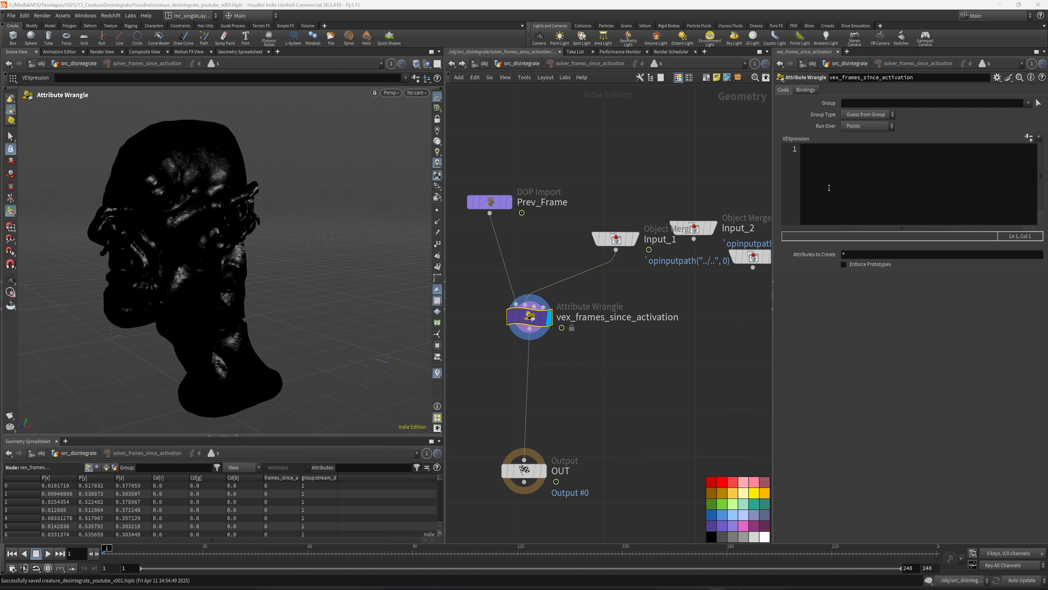
Start the VEX of vex_frames_since_activation with vector color = point( and inspect the Input_1 node before returning to the wrangle
left_click(842, 181)
type("vector col")
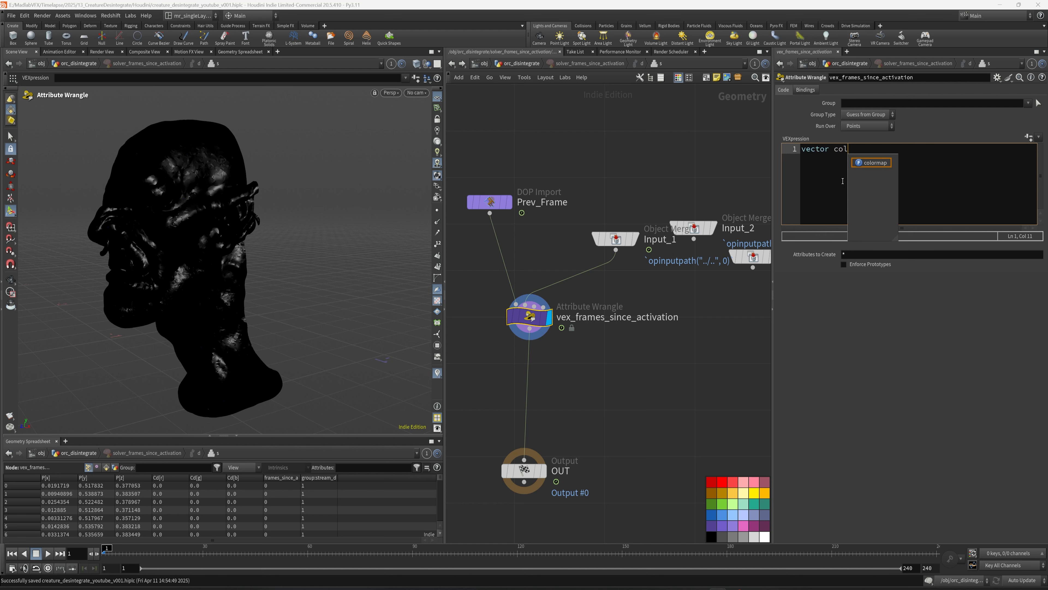
type("or = point(")
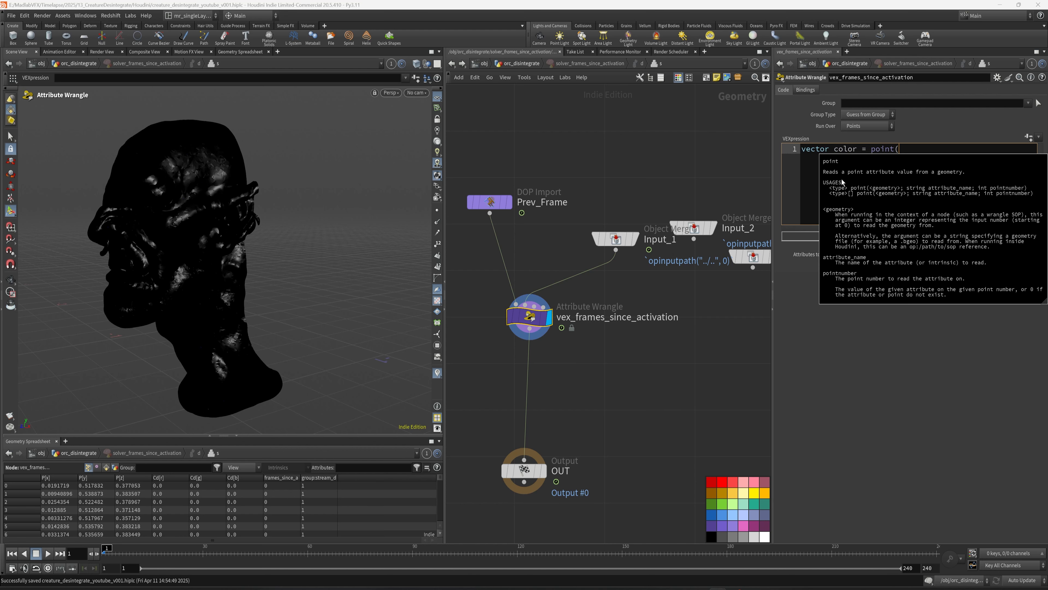
left_click_drag(643, 291, 589, 225)
middle_click_drag(670, 287, 638, 301)
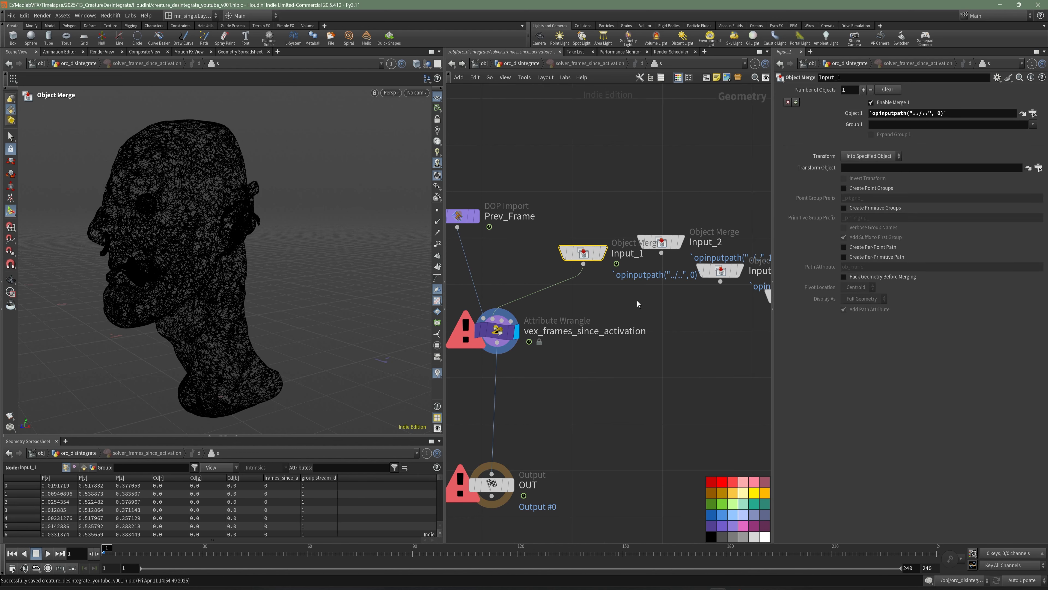
left_click(588, 328)
left_click(497, 330)
left_click(946, 174)
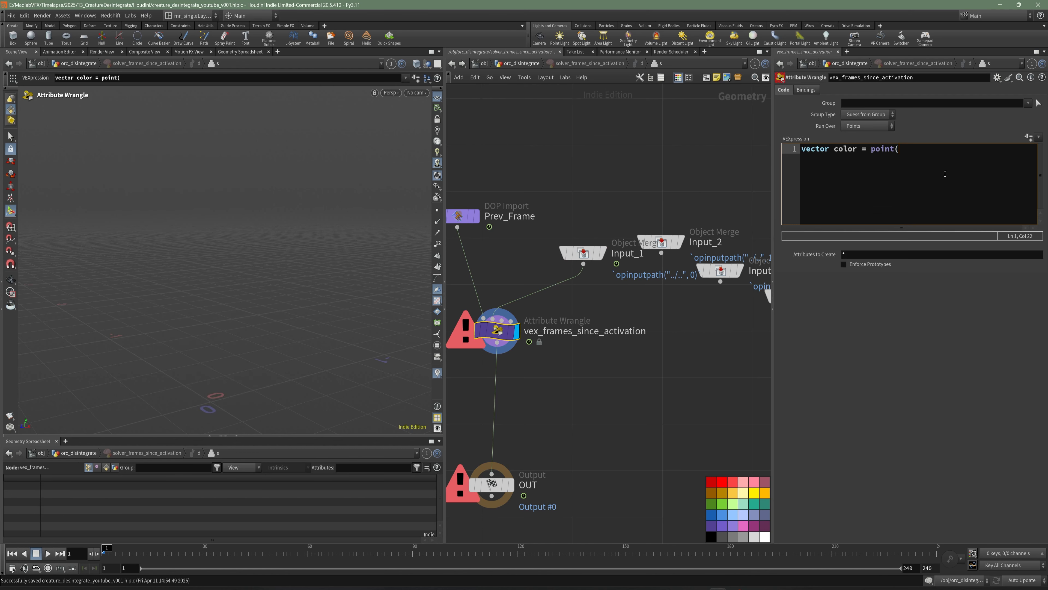
Leave the solver, set the color_activate_pieces color to red (1, 0, 0), display that node and go to frame 26
key("u")
key("u")
key("u")
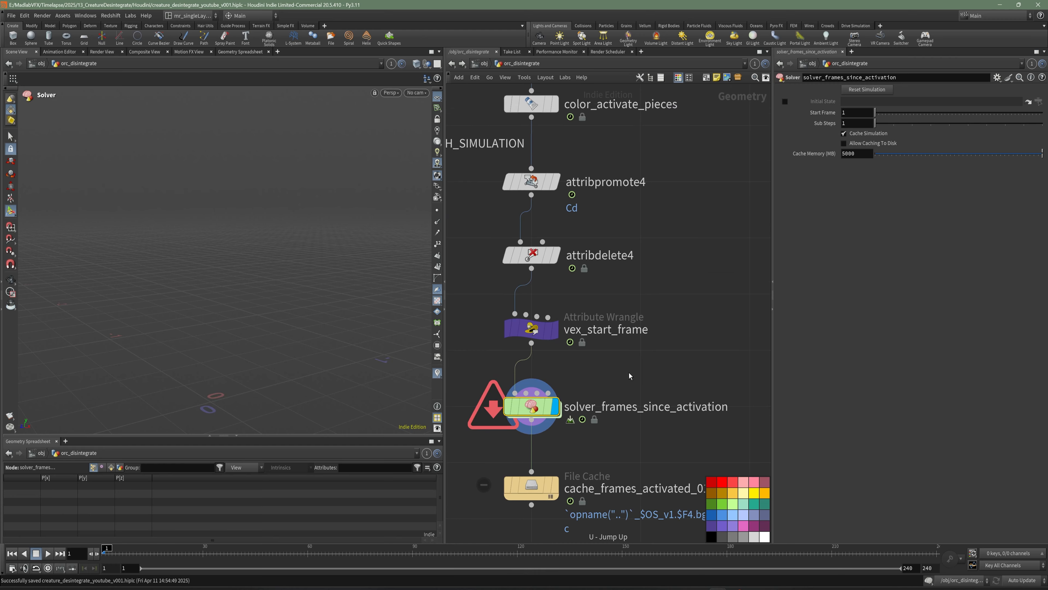
left_click(535, 259)
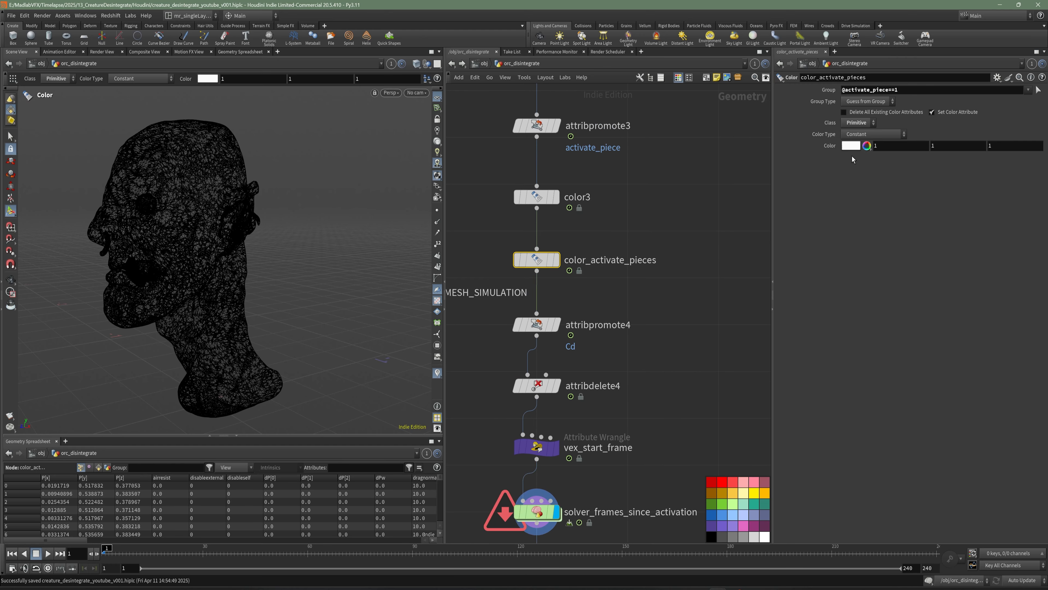
left_click(851, 145)
left_click(878, 81)
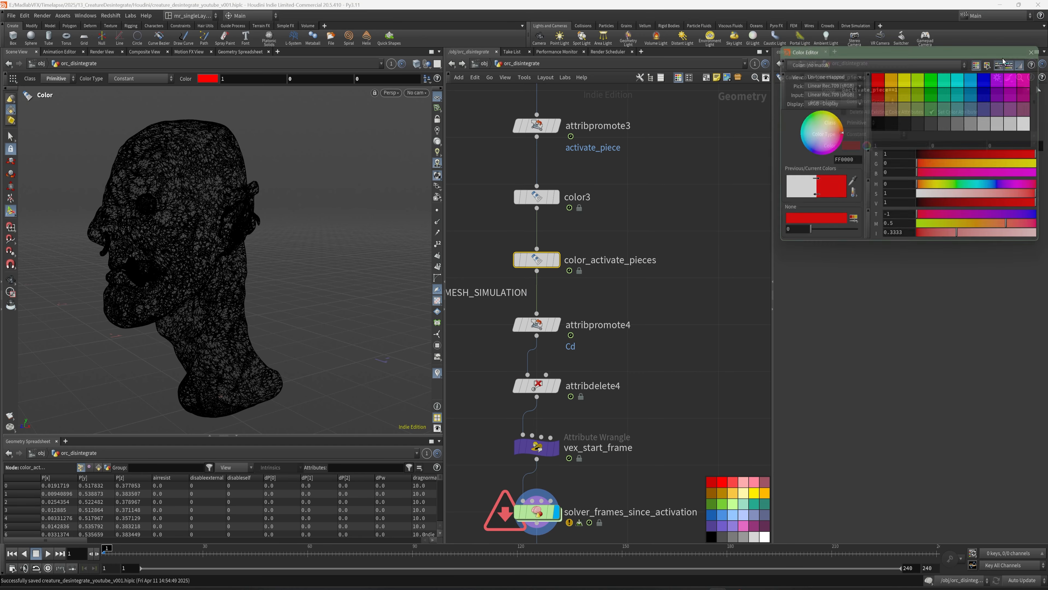
left_click(1033, 51)
left_click(558, 261)
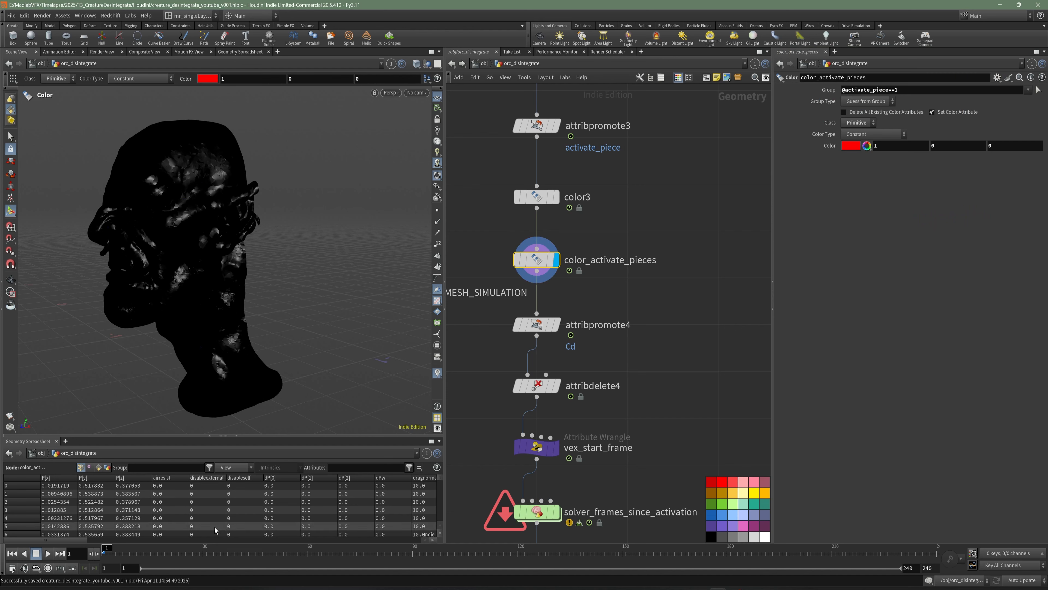
left_click_drag(203, 550, 188, 549)
middle_click_drag(686, 418, 678, 342)
scroll(545, 429, "up", 2)
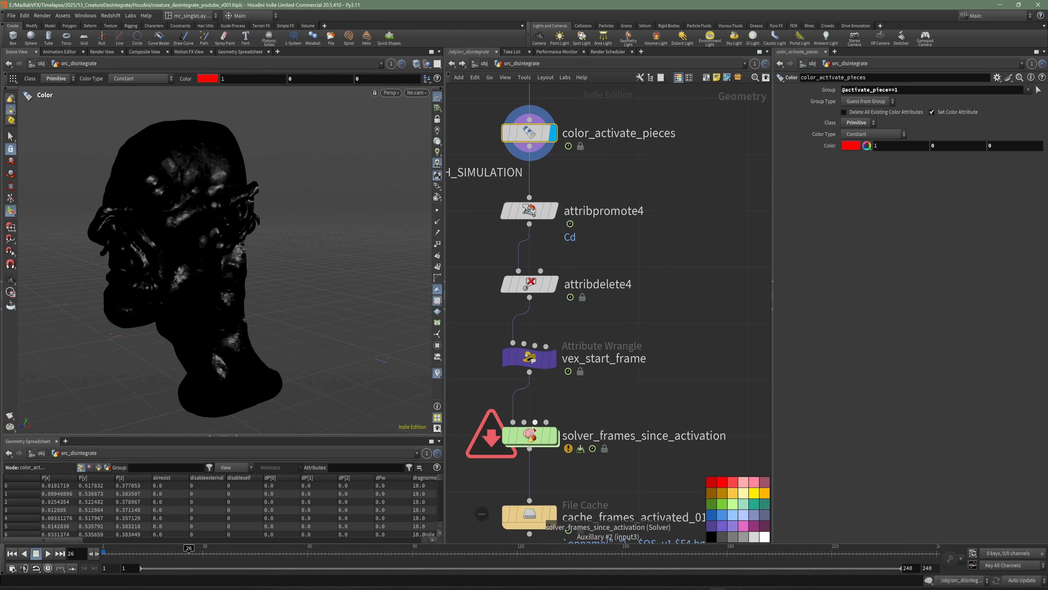
double_click(529, 439)
key("ctrl+s")
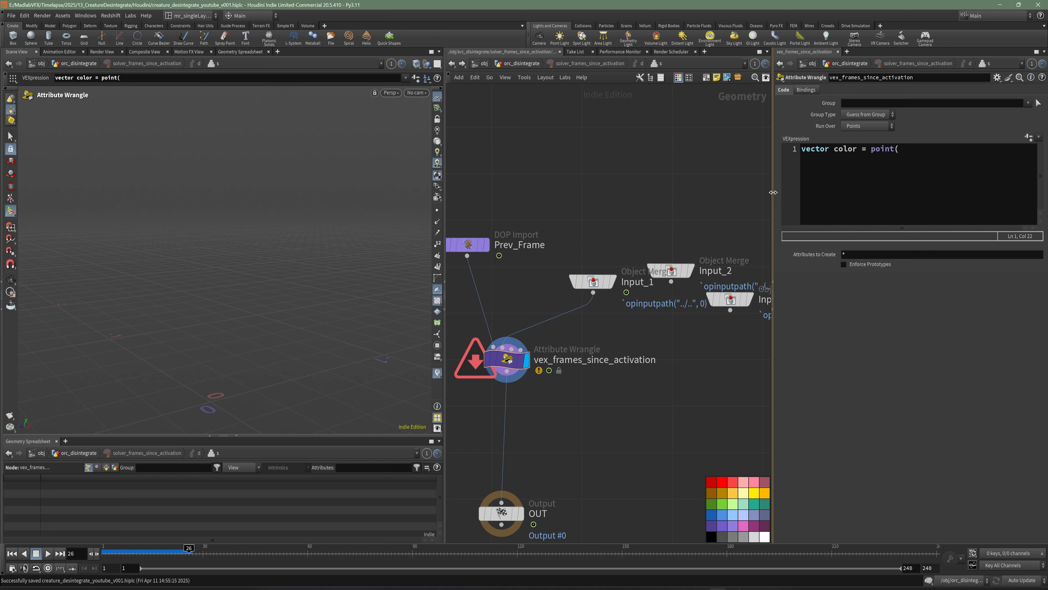
left_click_drag(772, 198, 714, 199)
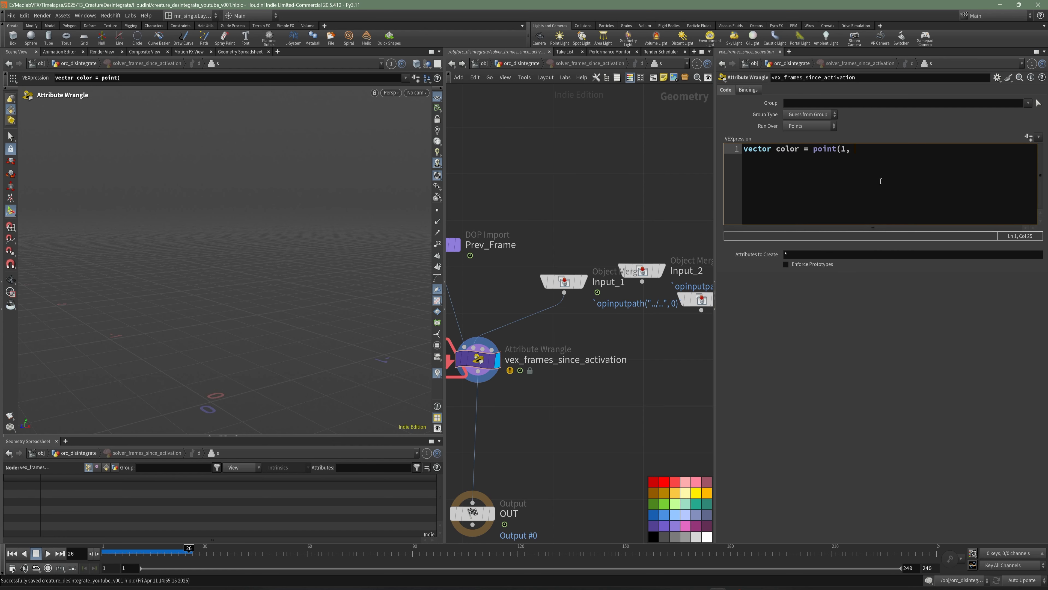
key("Left")
type("Cd\", @ptnum);")
key("Return")
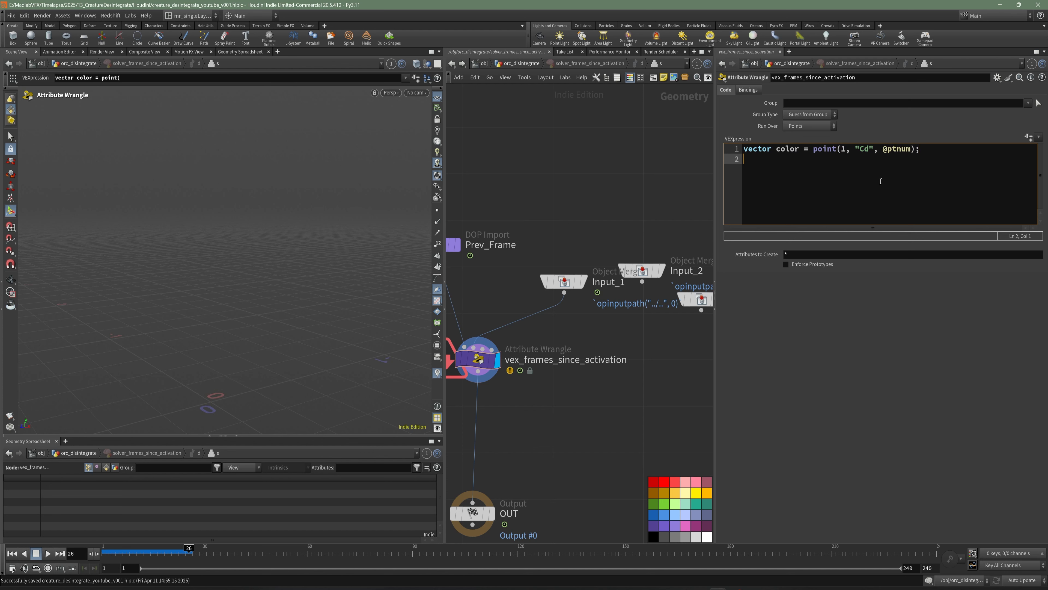
Add an if(color.r > 0) condition with an empty braced block below the color line
type("if(color")
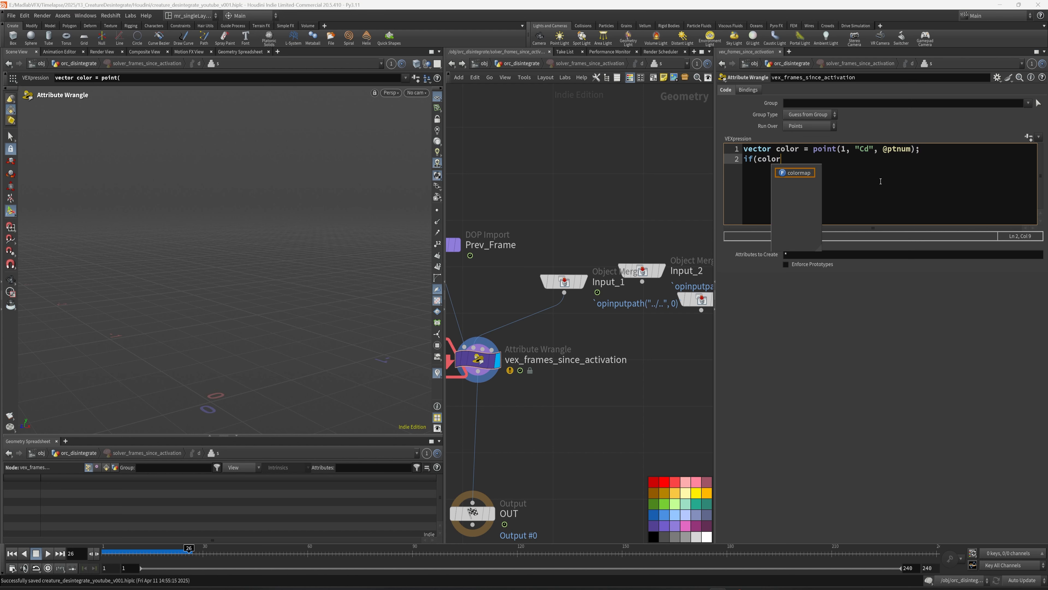
type(".r >")
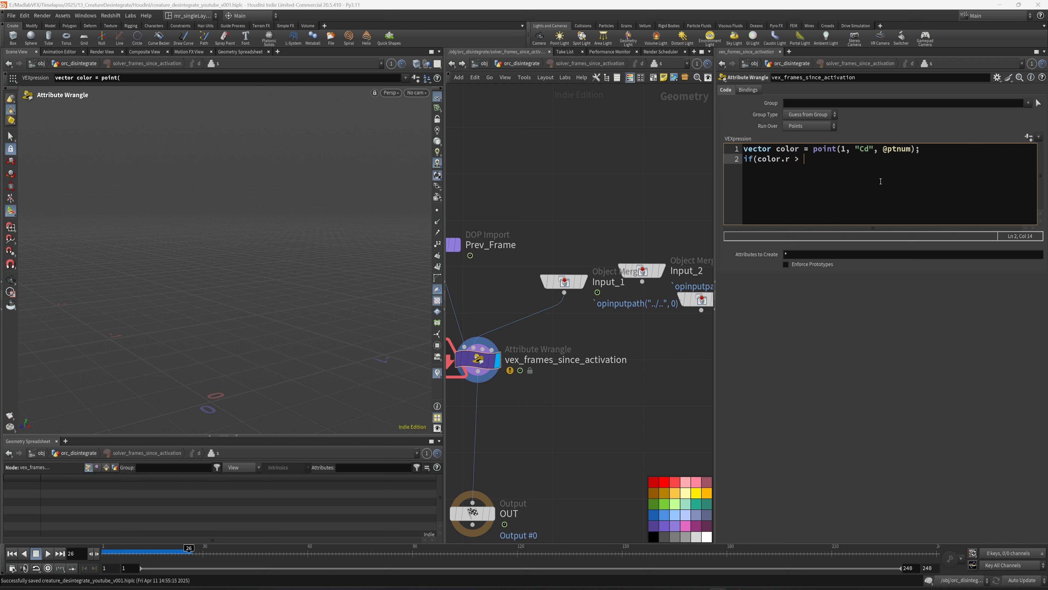
type(" )")
key("Left")
type("0")
key("End")
key("Return")
type("{")
key("Return")
type("}")
Start an indented i@frames_since_ attribute statement inside the if block
key("Up")
key("Return")
key("Tab")
type("i@frame")
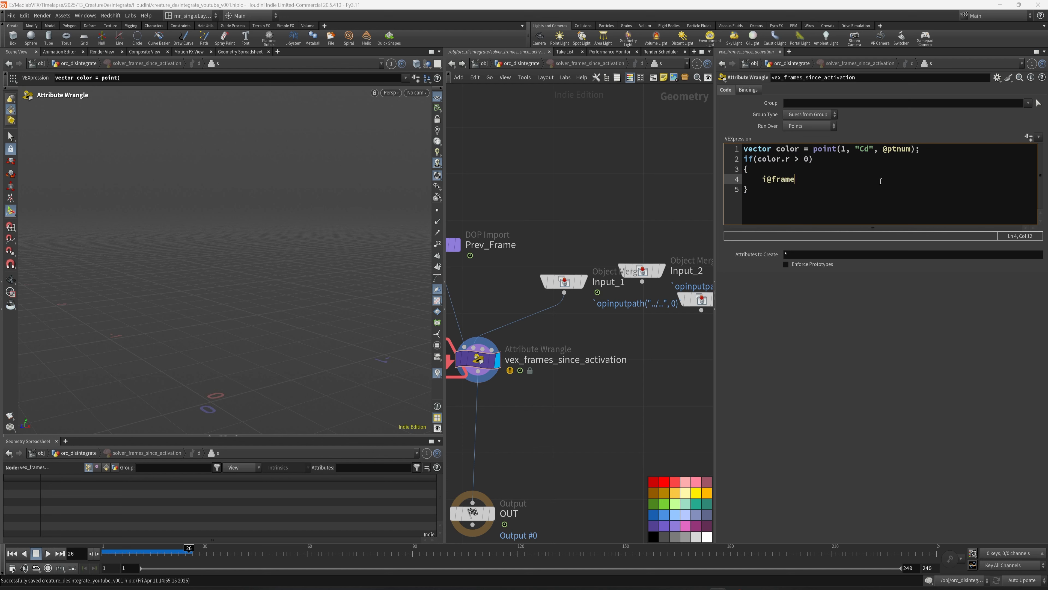
type("s_since_")
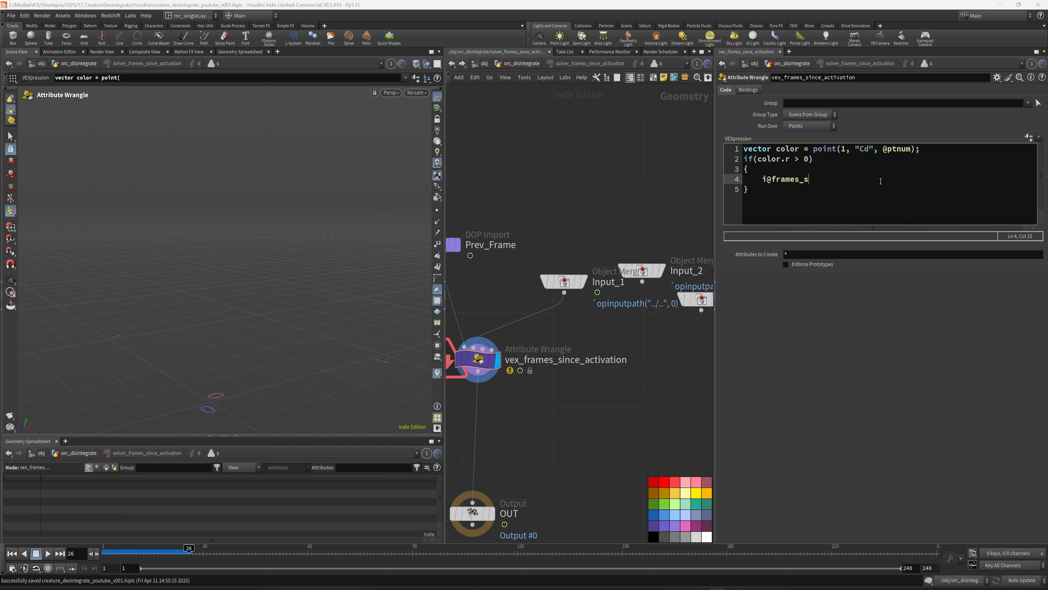
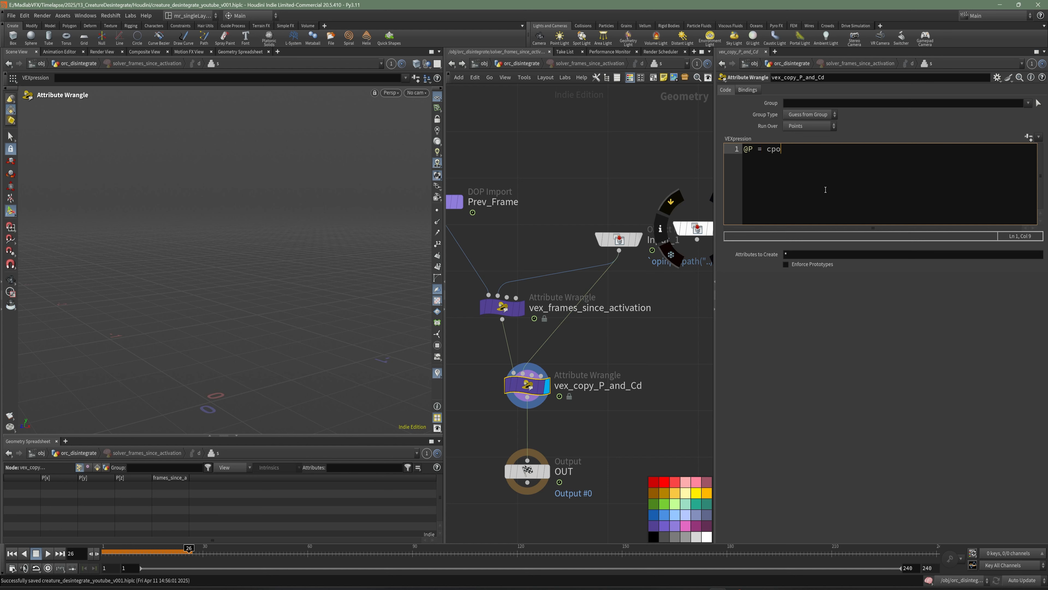
key("BackSpace")
key("BackSpace")
key("BackSpace")
type("pi")
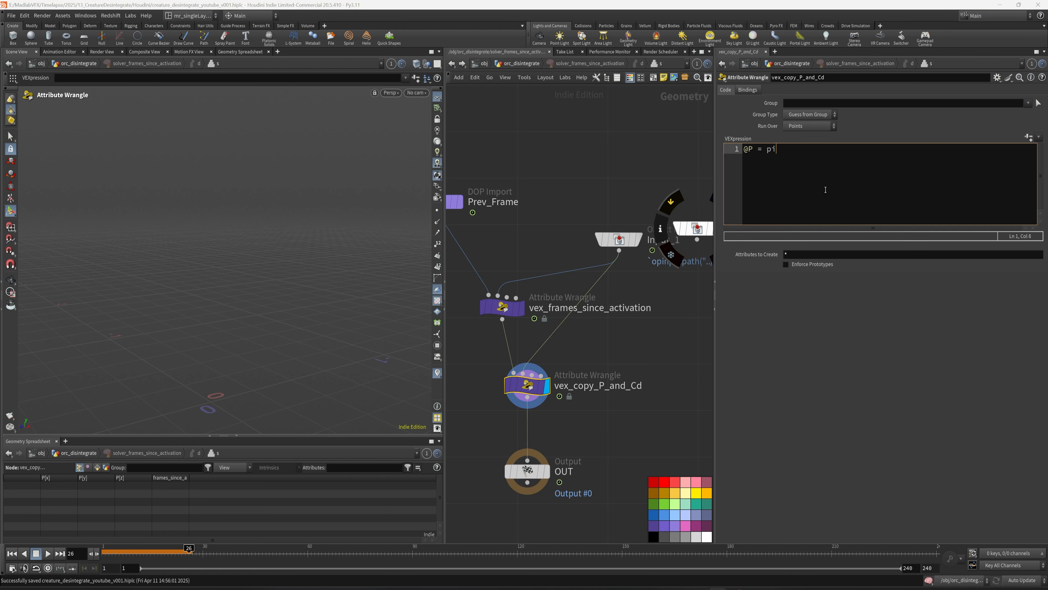
key("Return")
type("(1, \"")
key("Left")
type("P")
key("Right")
type(", @ptnum);")
key("Return")
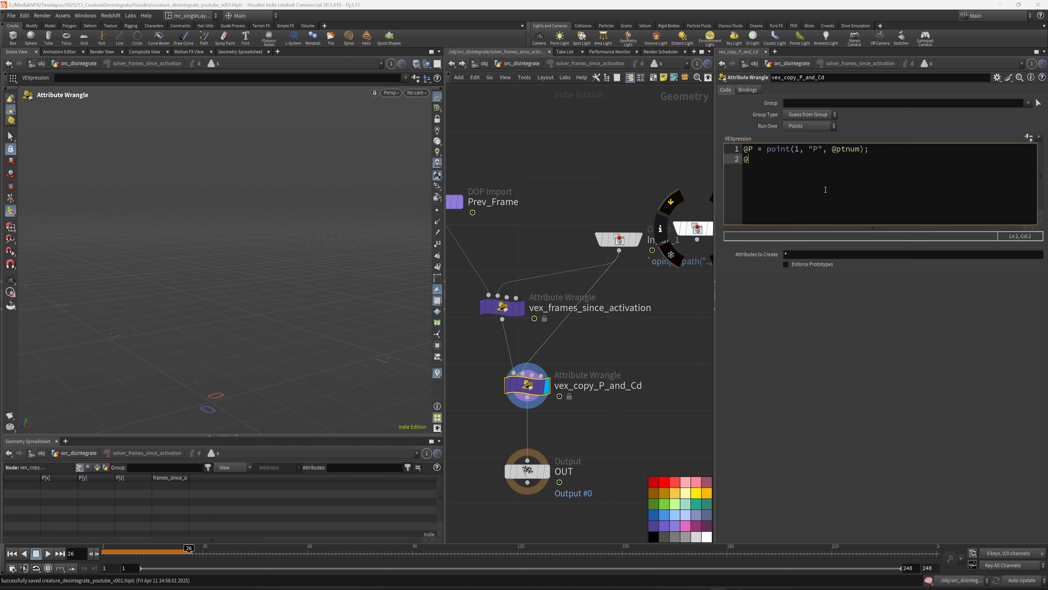
type("@Cd = point(1, ")
type("\"Cd\"")
key("Left")
type("Cd")
key("Right")
type(", @ptnum);")
left_click(649, 363)
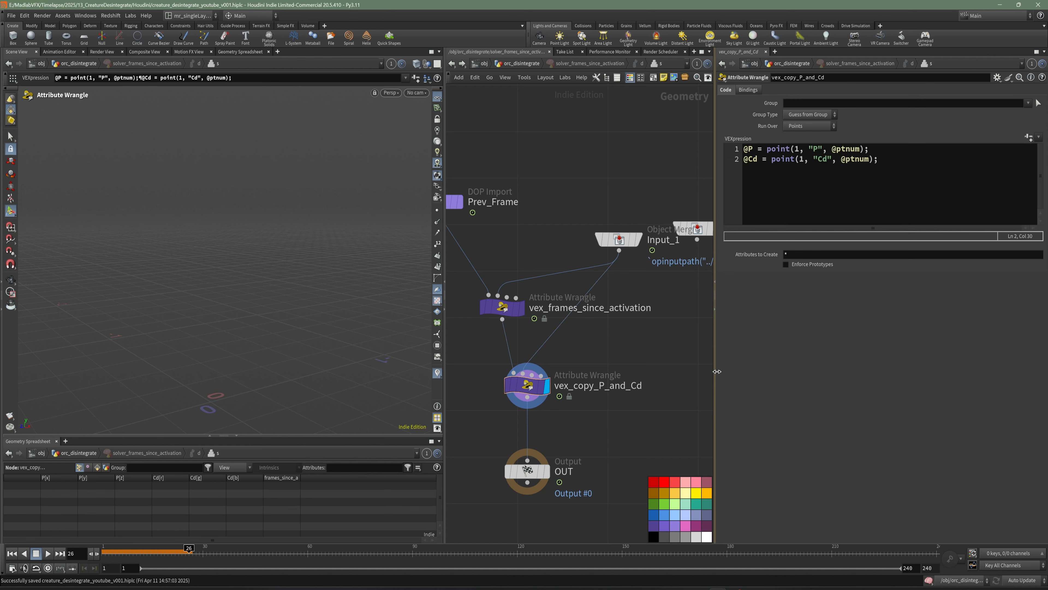
Widen the network area, leave the solver and open the settings of cache_frames_activated_01
left_click_drag(715, 372, 834, 366)
middle_click_drag(729, 352, 681, 333)
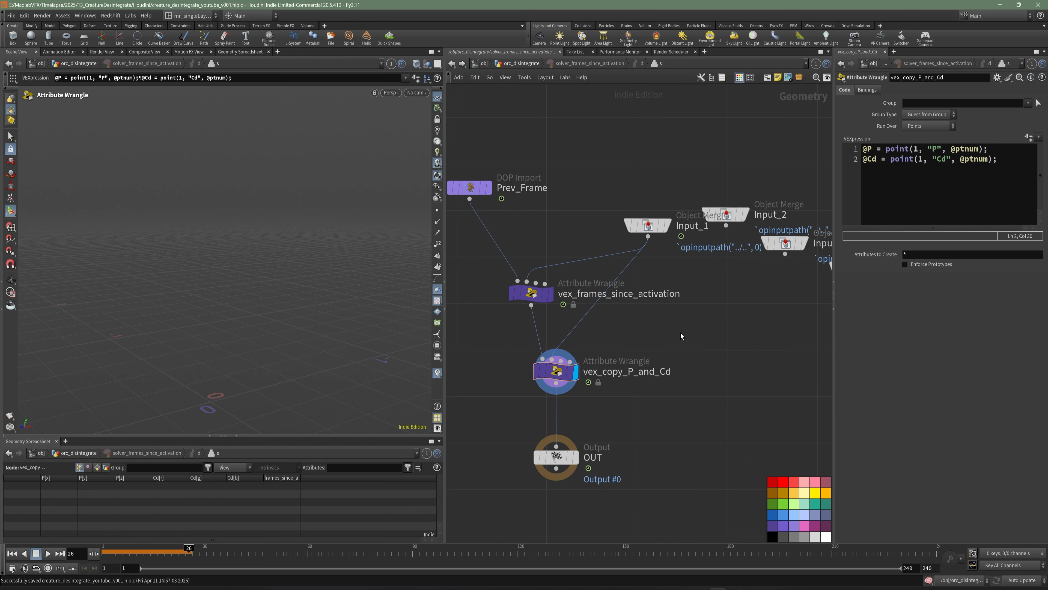
key("u")
scroll(655, 373, "down", 2)
left_click(649, 404)
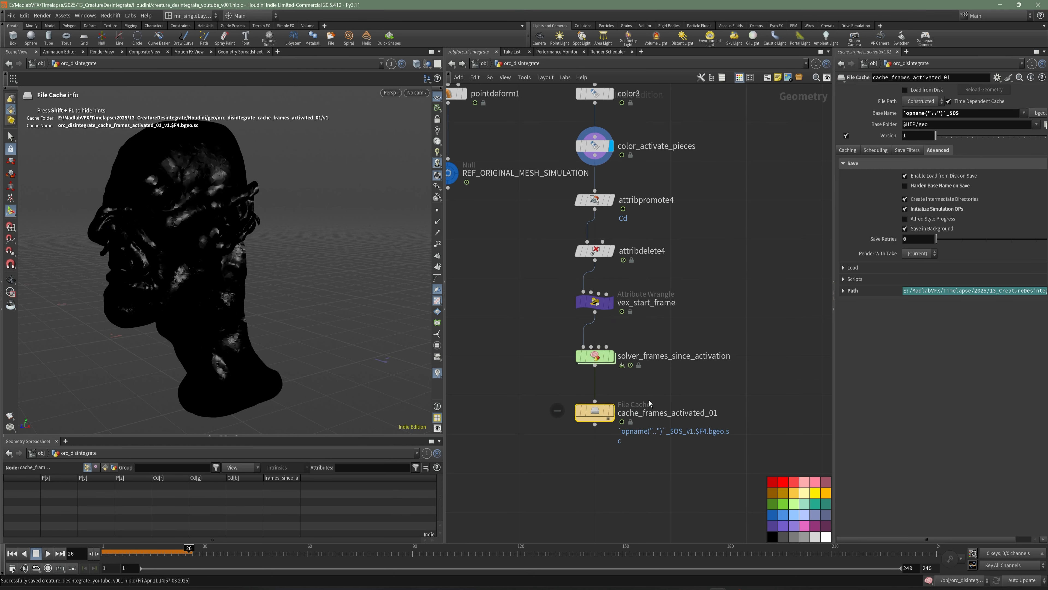
left_click_drag(301, 275, 246, 277, "alt")
middle_click_drag(663, 198, 671, 362)
middle_click_drag(658, 179, 656, 271)
middle_click_drag(683, 421, 669, 356)
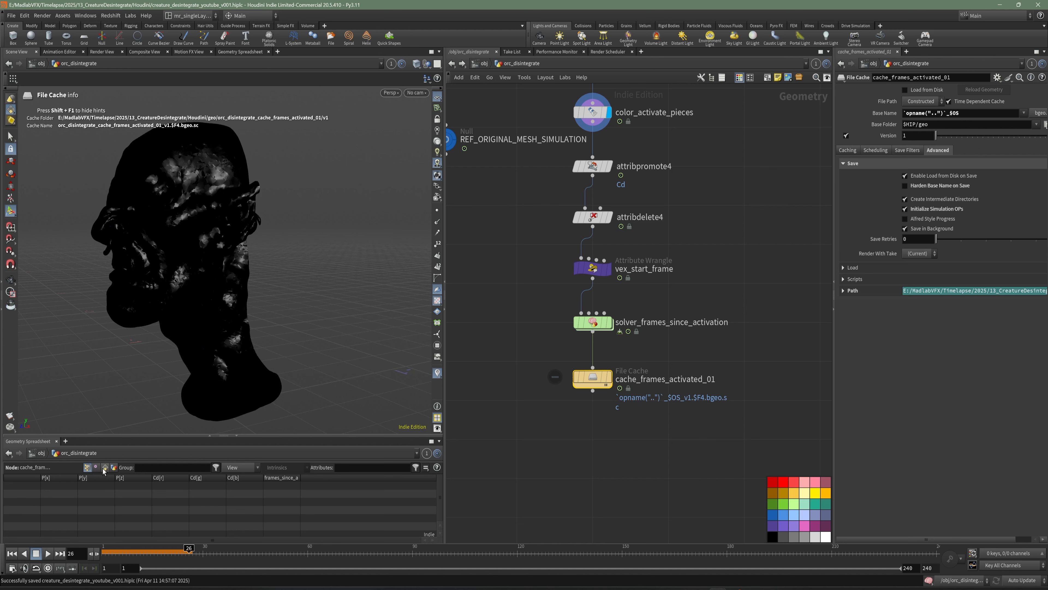
Examine the frames_since_activation initialization in the vex_start_frame wrangle and look over the head
scroll(671, 355, "up", 2)
left_click(576, 255)
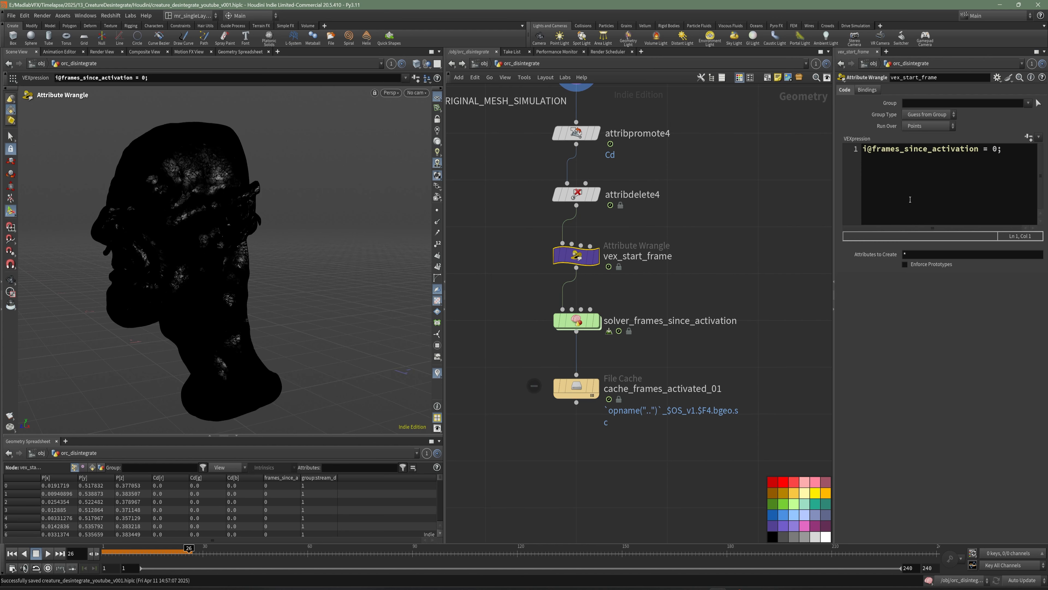
left_click_drag(834, 202, 775, 203)
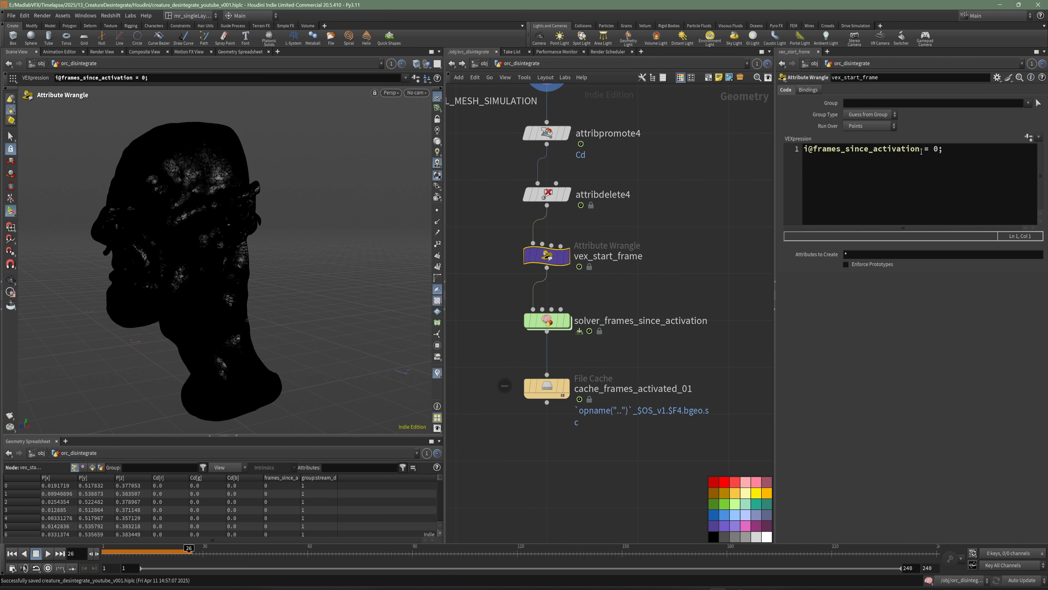
left_click_drag(921, 151, 812, 151)
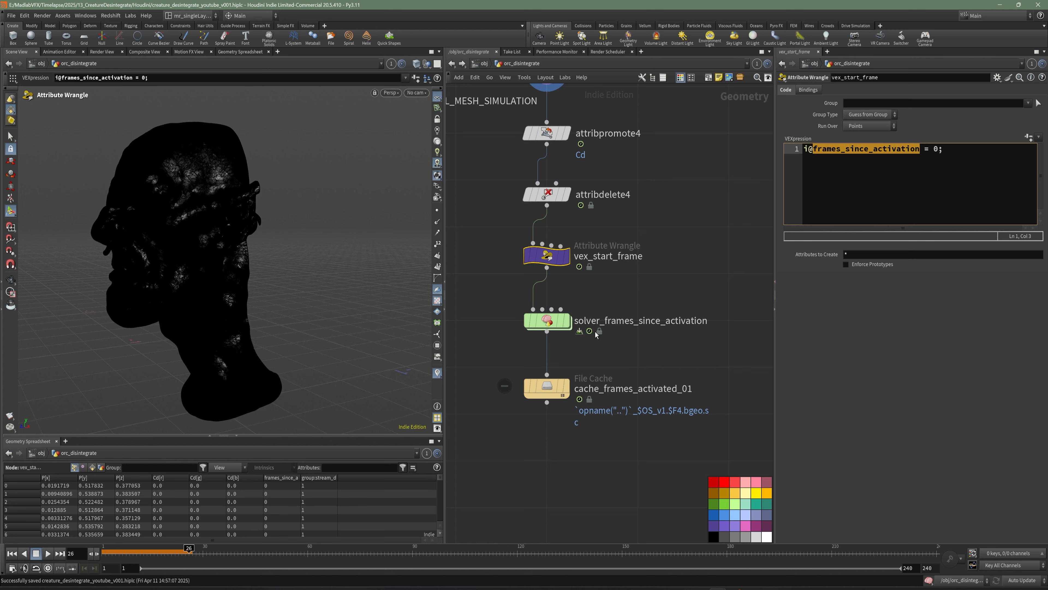
left_click(225, 266)
mouse_move(258, 256)
left_mouse_down("alt")
mouse_move(286, 251)
mouse_move(270, 245)
left_mouse_up("alt")
Select and display cache_frames_activated_01, and scrub the cached animation to frame 87
left_click(547, 387)
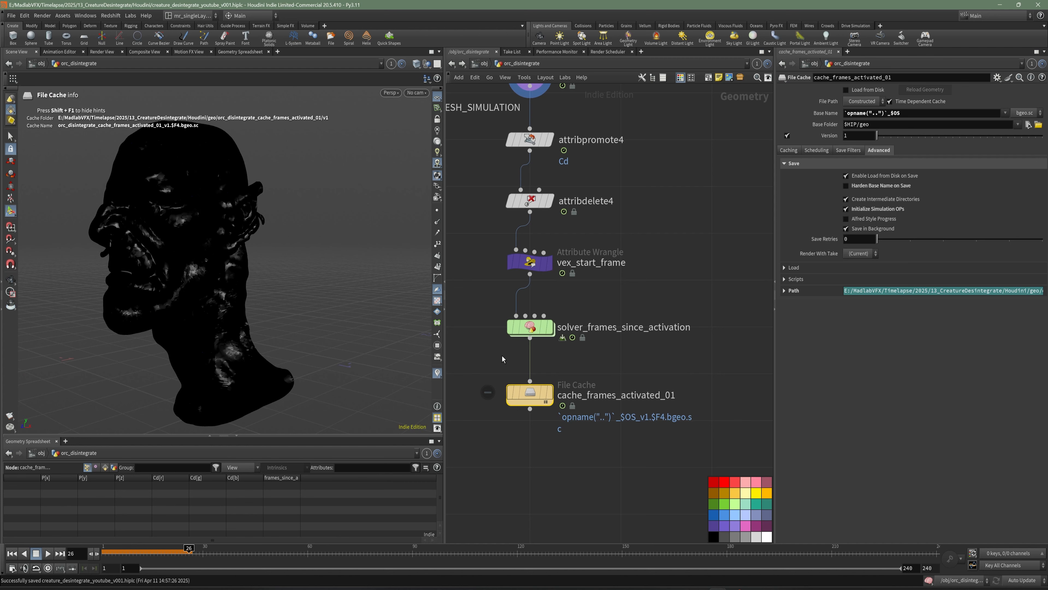
scroll(657, 409, "down", 3)
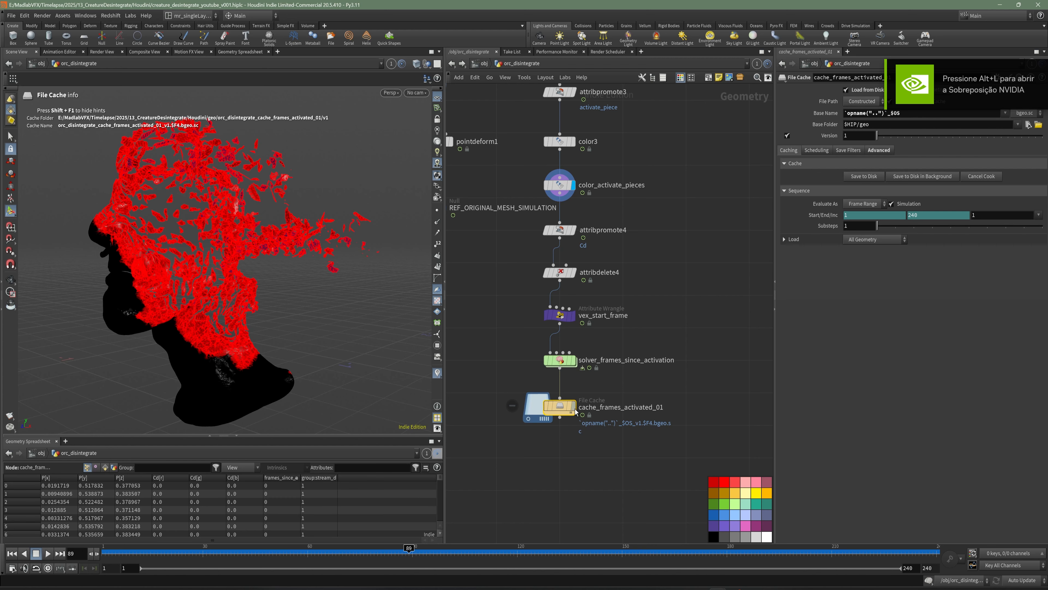
left_click(575, 411)
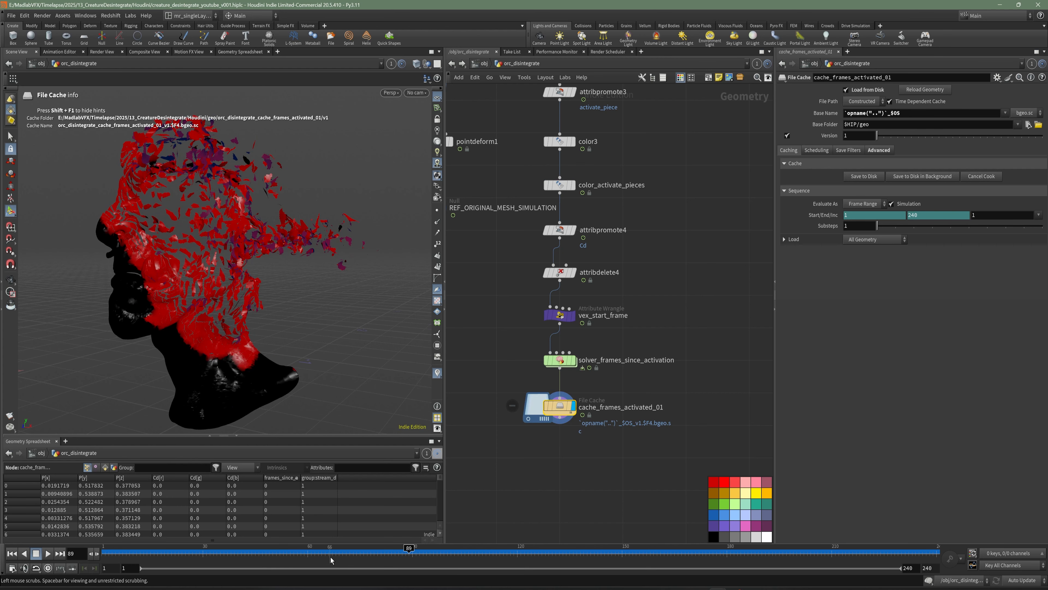
left_click_drag(324, 555, 402, 558)
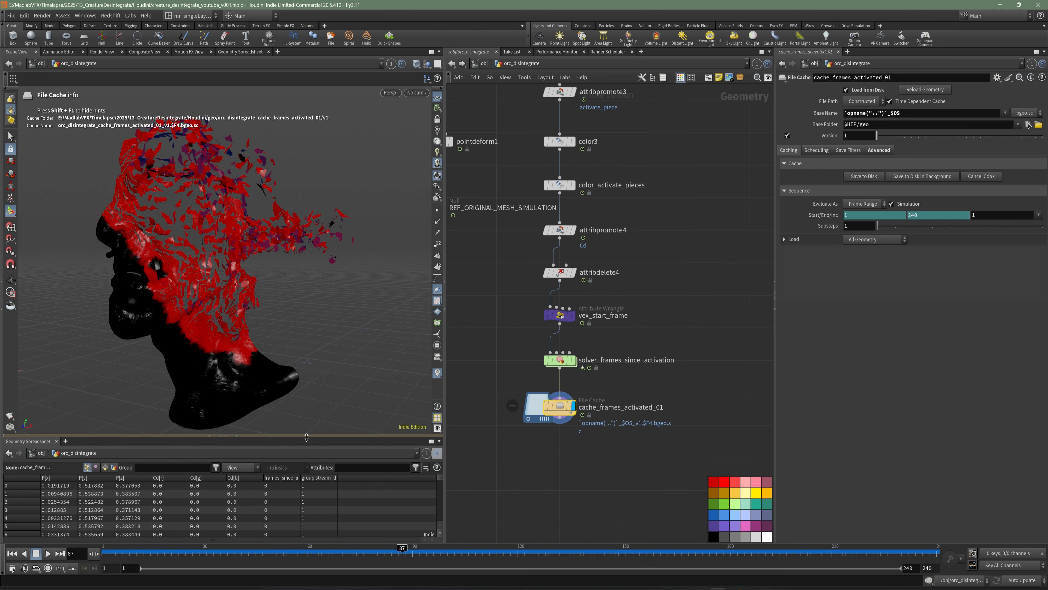
Enlarge the geometry spreadsheet, sort the points by frames_since_activation in descending order, and save the scene
left_click_drag(289, 436, 289, 303)
double_click(304, 347)
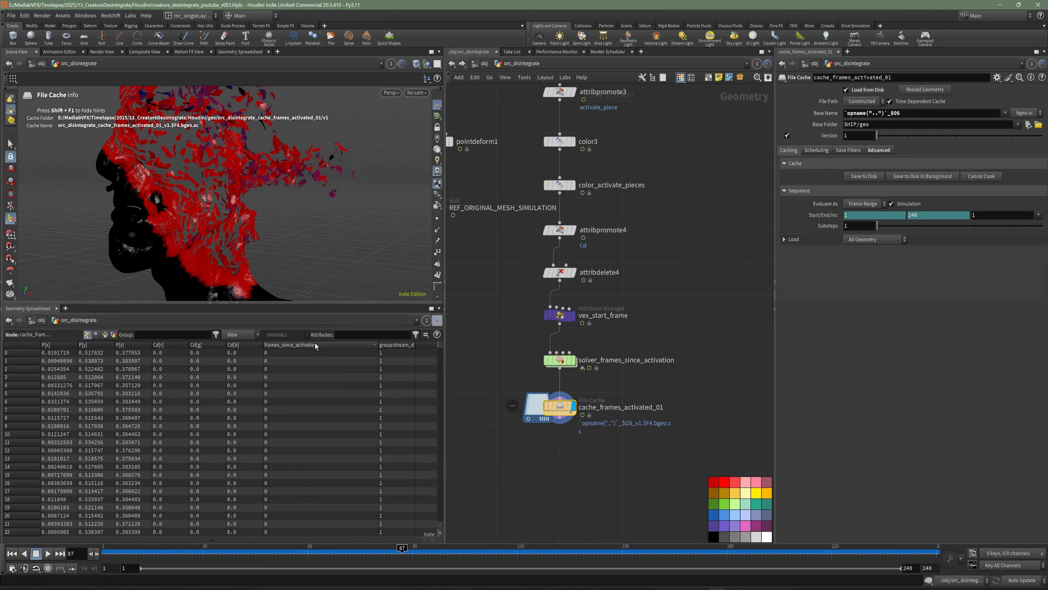
left_click(316, 346)
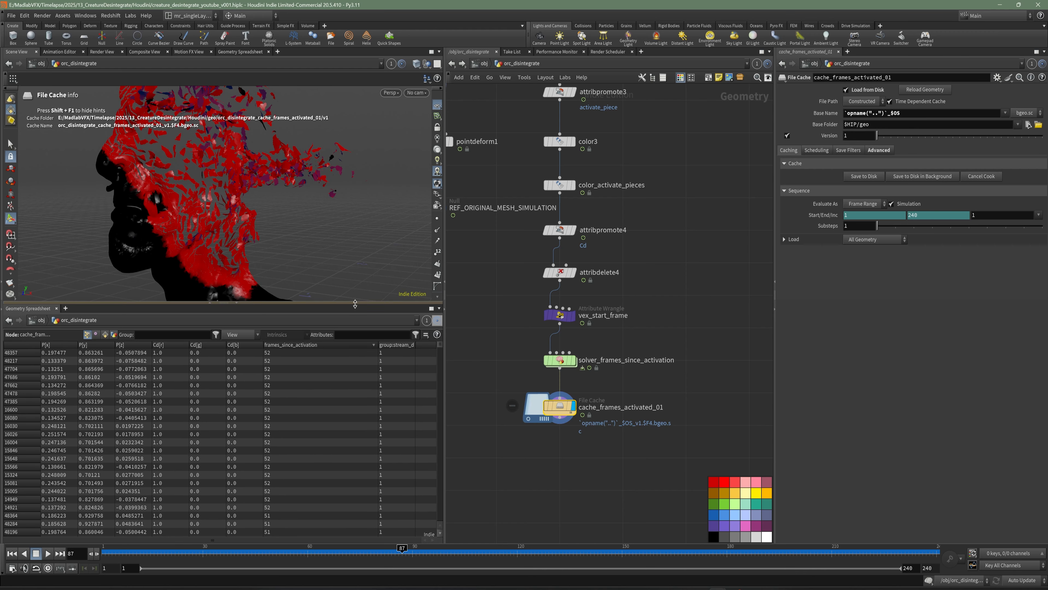
left_click_drag(356, 302, 351, 385)
scroll(311, 248, "down", 3)
key("ctrl+s")
scroll(767, 396, "down", 4)
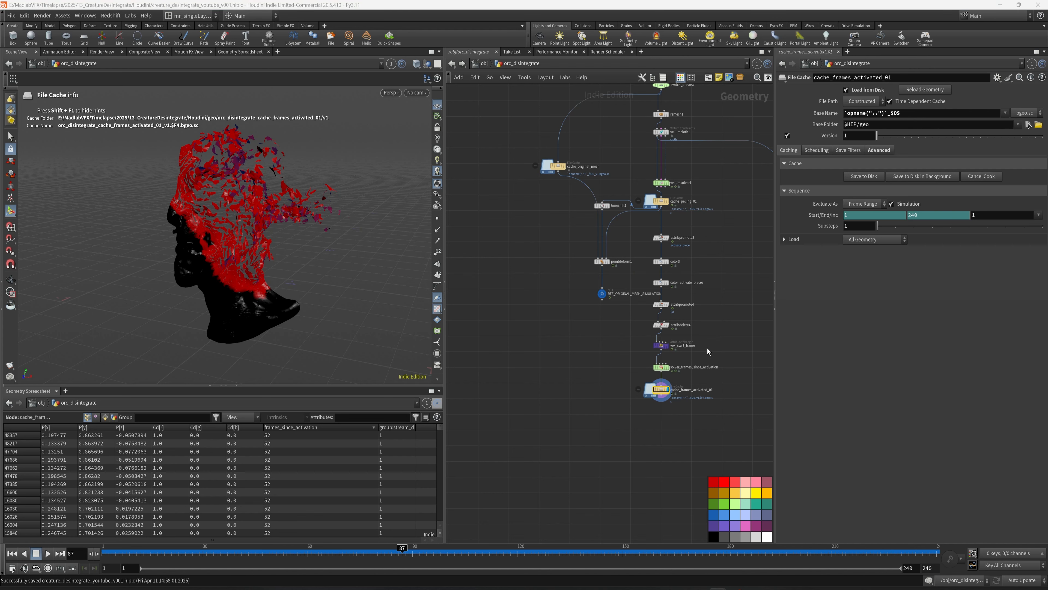
middle_click_drag(602, 294, 606, 290)
scroll(606, 290, "up", 1)
middle_click_drag(617, 408, 595, 386)
key("Tab")
type("atr")
key("Escape")
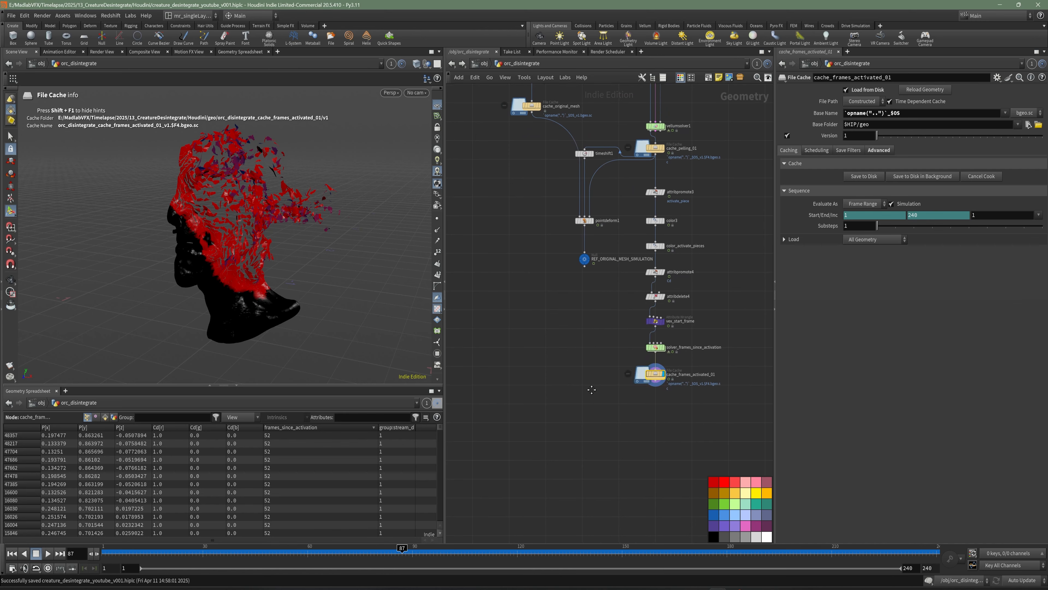
Add an Attribute Transfer node and feed its first input from REF_ORIGINAL_MESH_SIMULATION
key("Tab")
type("trans")
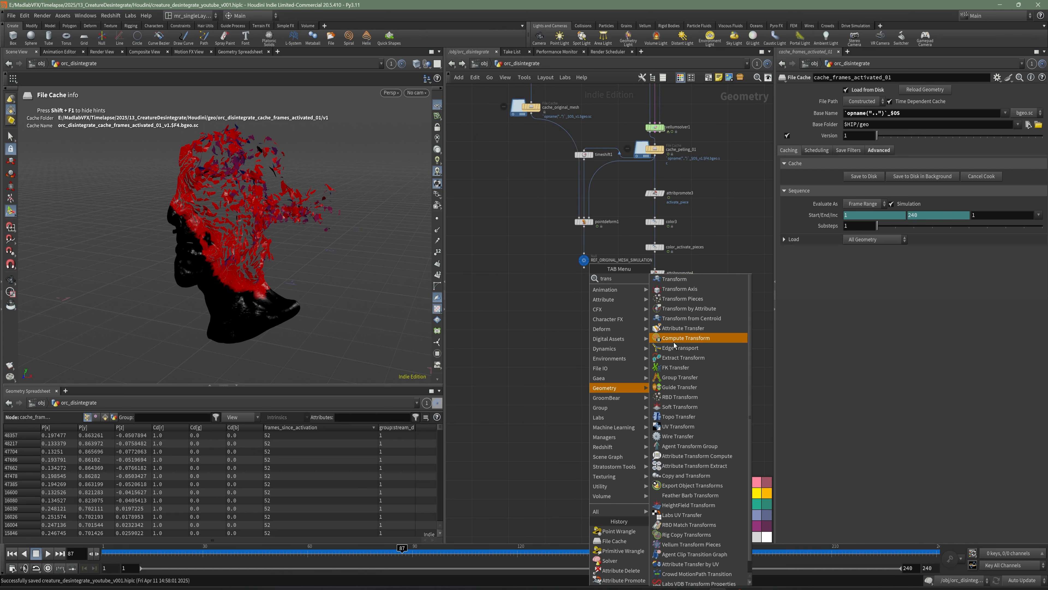
left_click(705, 330)
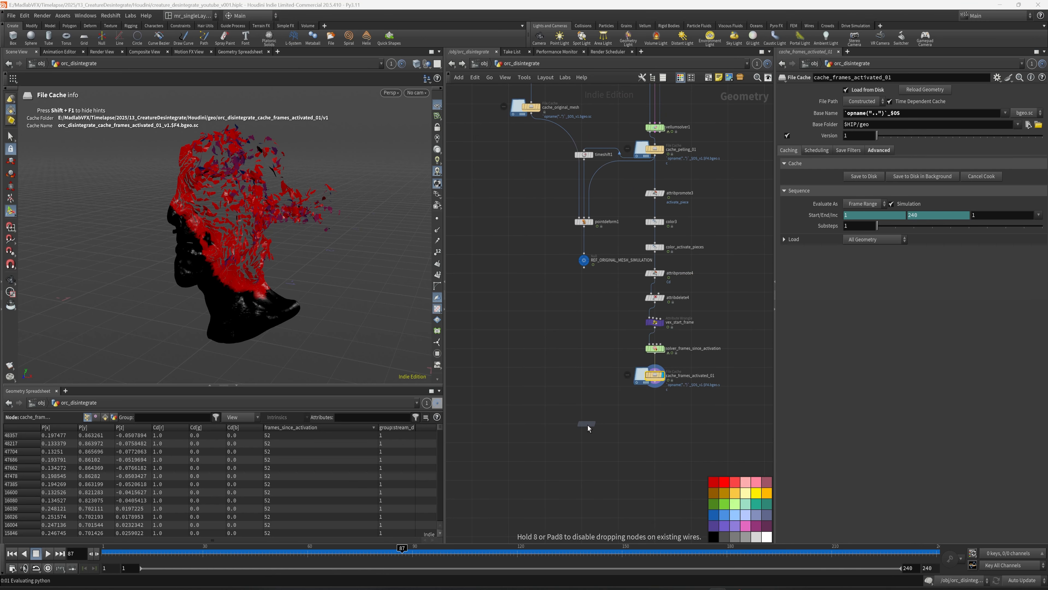
left_click(588, 428)
scroll(596, 299, "up", 5)
left_click(567, 237)
scroll(549, 384, "down", 3)
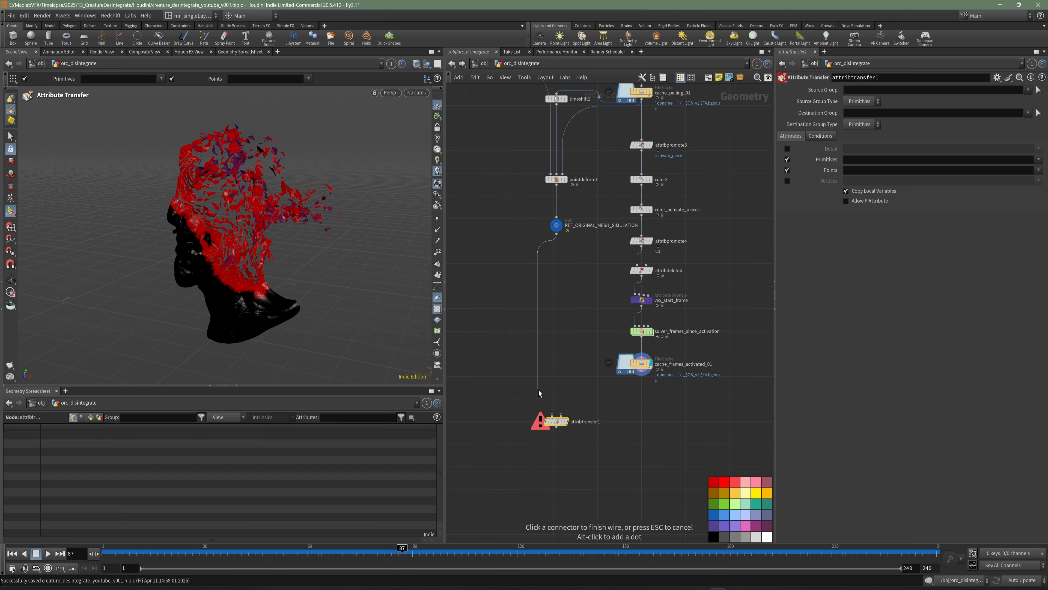
left_click(550, 415)
Feed the attribute transfer's second input from cache_frames_activated_01 and display the transfer node
scroll(552, 424, "up", 2)
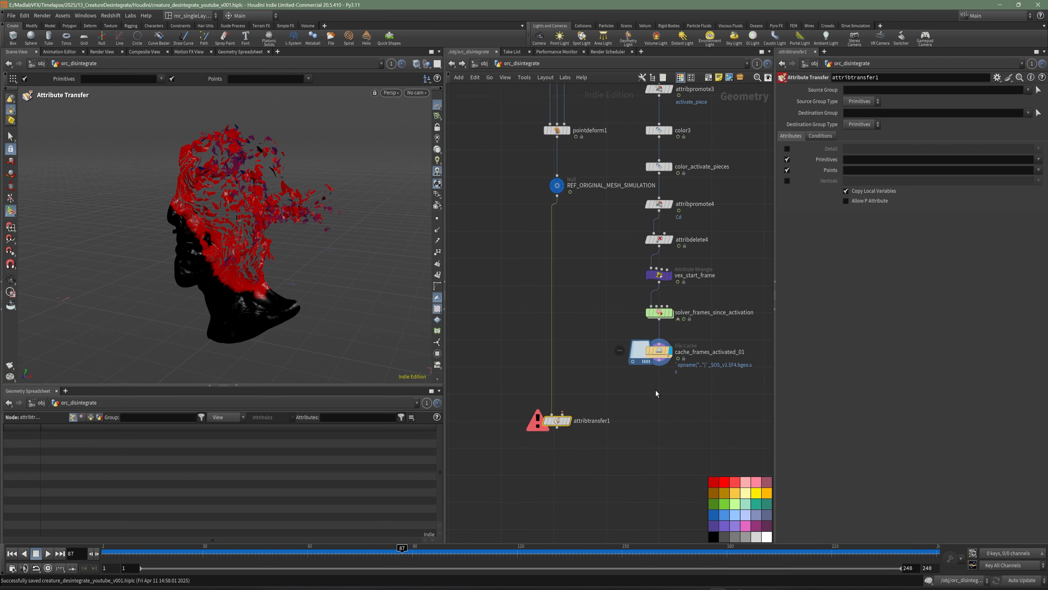
left_click(660, 362)
left_click(562, 413)
scroll(615, 404, "up", 2)
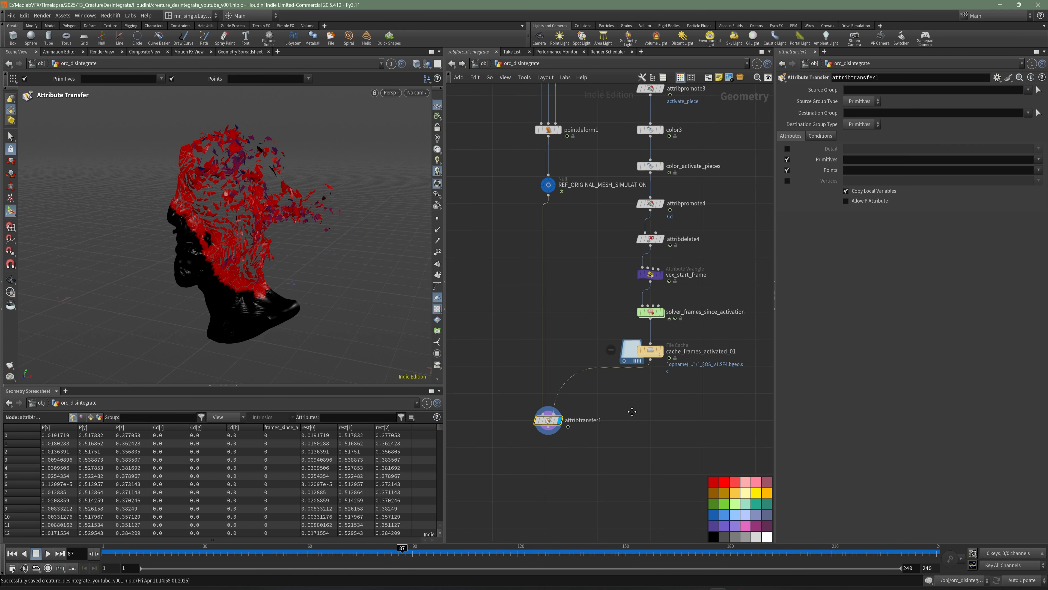
Turn off primitive attributes in the transfer and limit the transferred point attributes to frames_since_activation
left_click(787, 159)
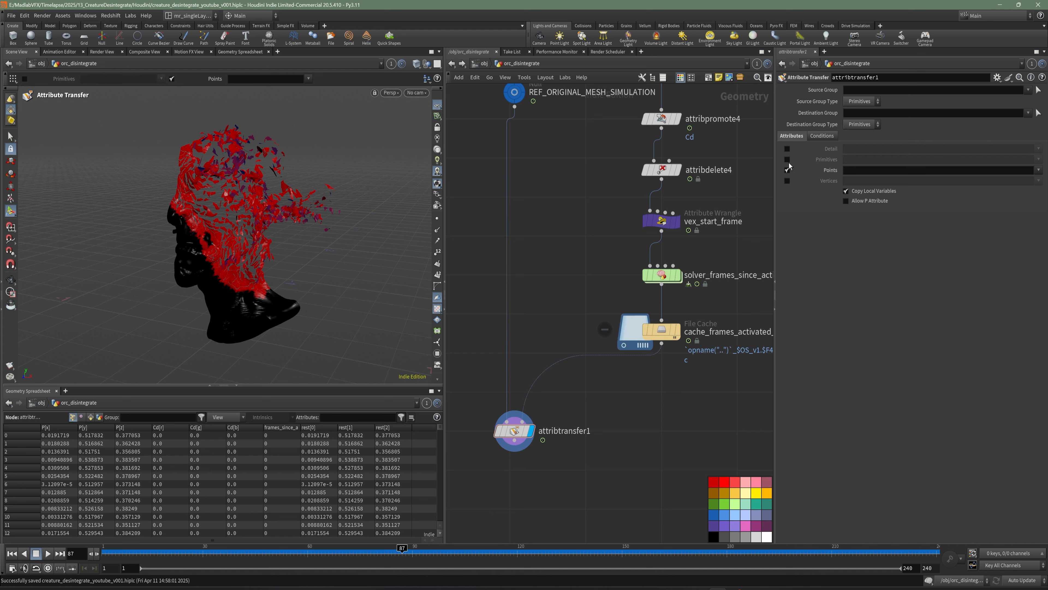
left_click(1038, 170)
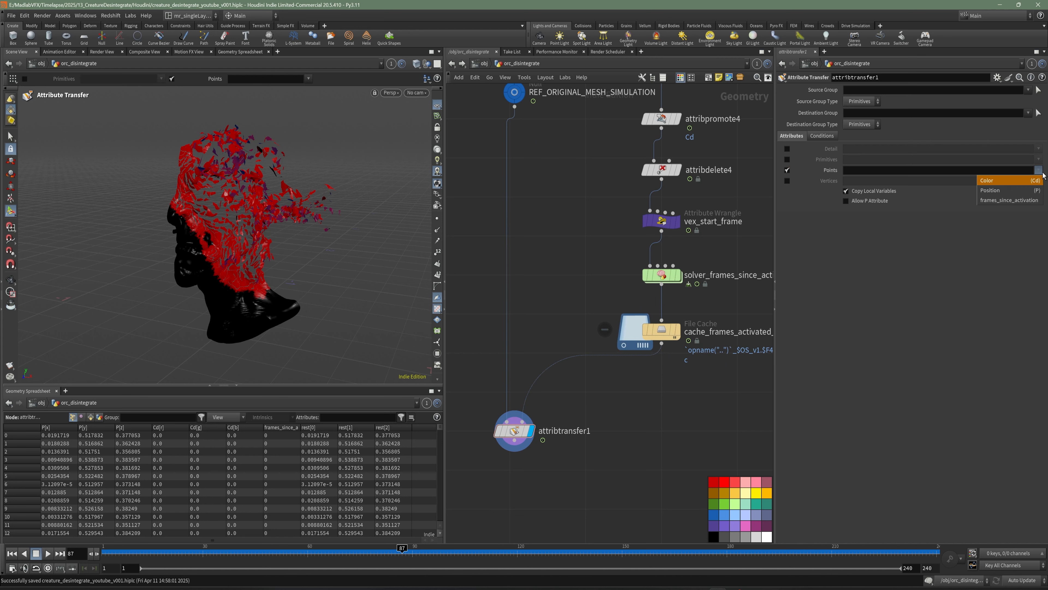
left_click(1011, 200)
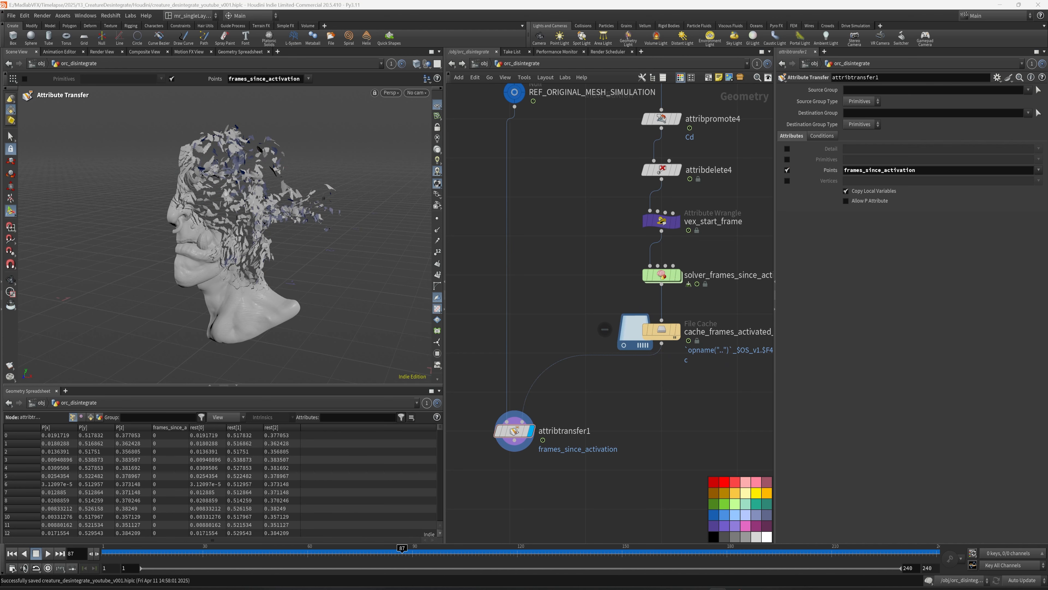
middle_click_drag(642, 422, 653, 414)
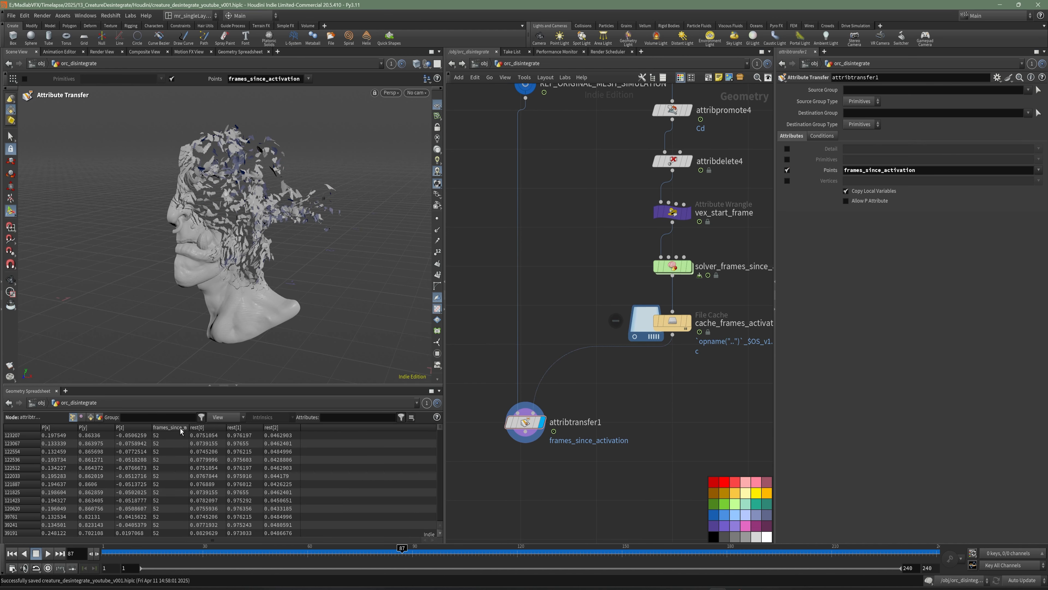
Add an Attribute Delete node below attribtransfer1, align it with that node and display it
middle_click_drag(650, 434, 653, 341)
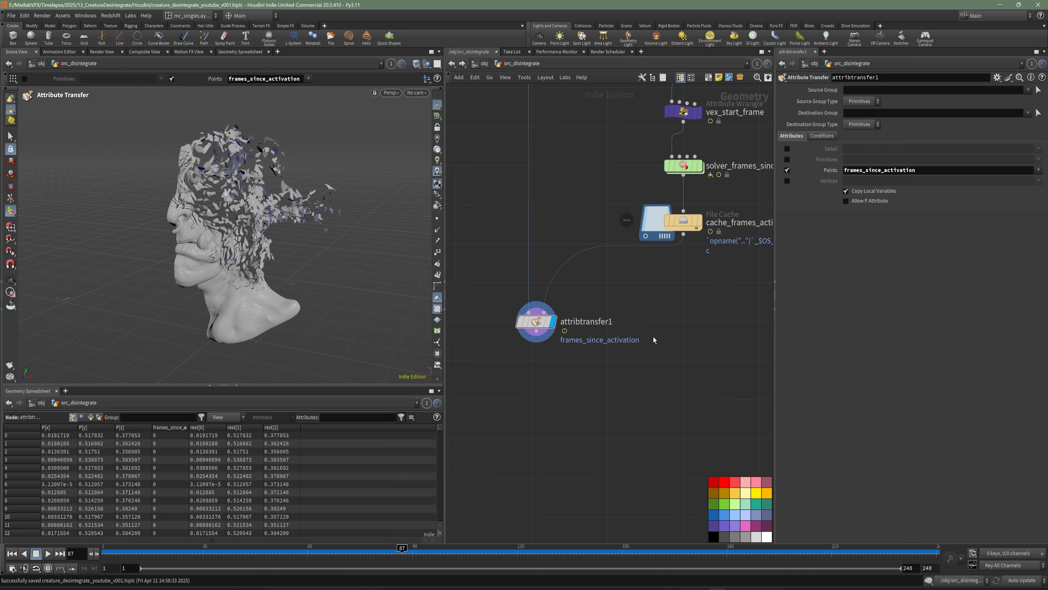
key("Tab")
type("dele")
left_click(753, 298)
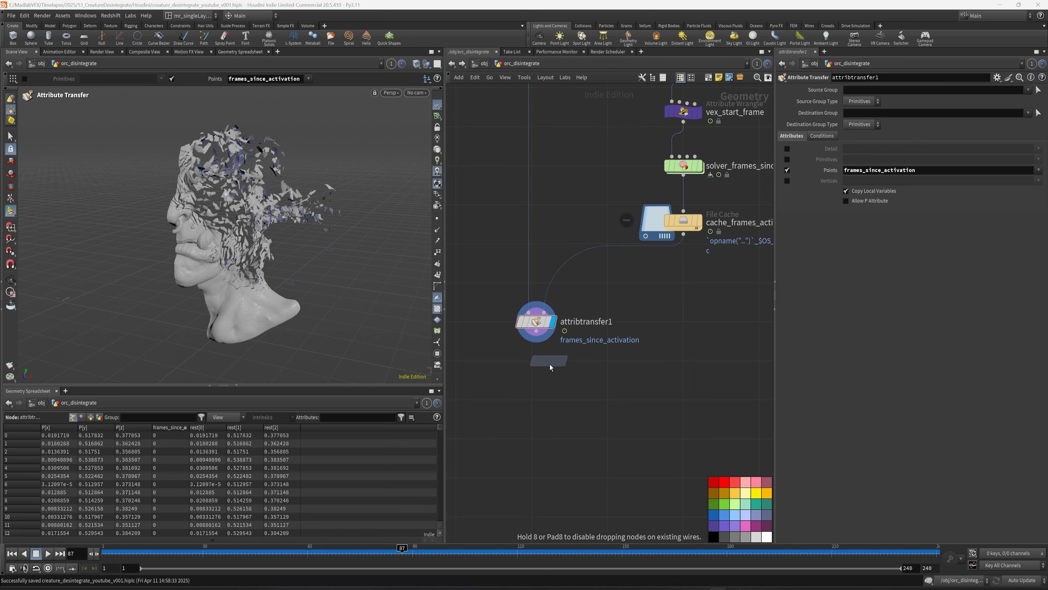
left_click(531, 381)
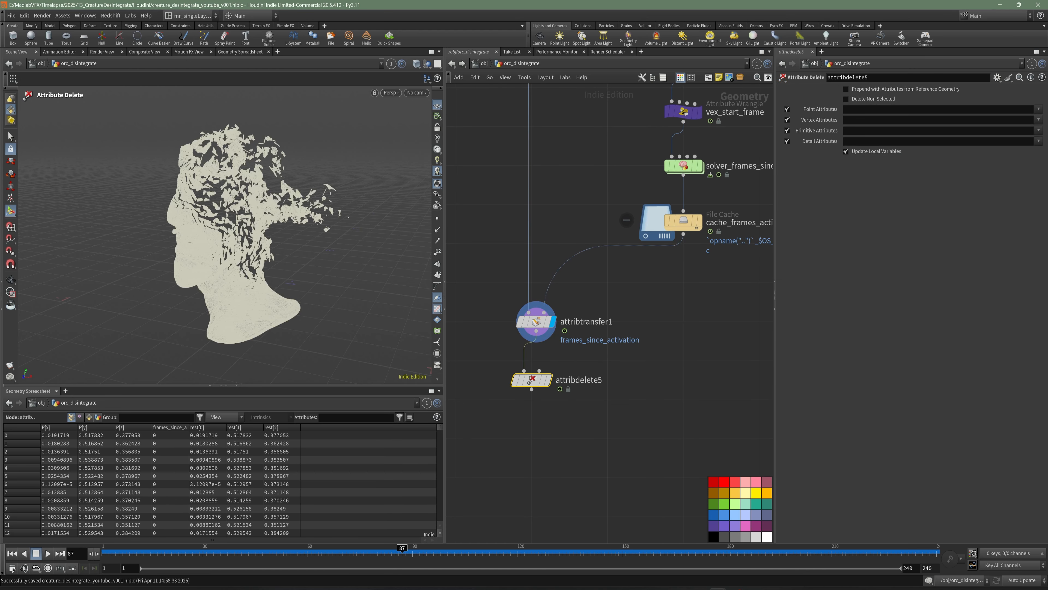
left_click_drag(533, 381, 538, 380)
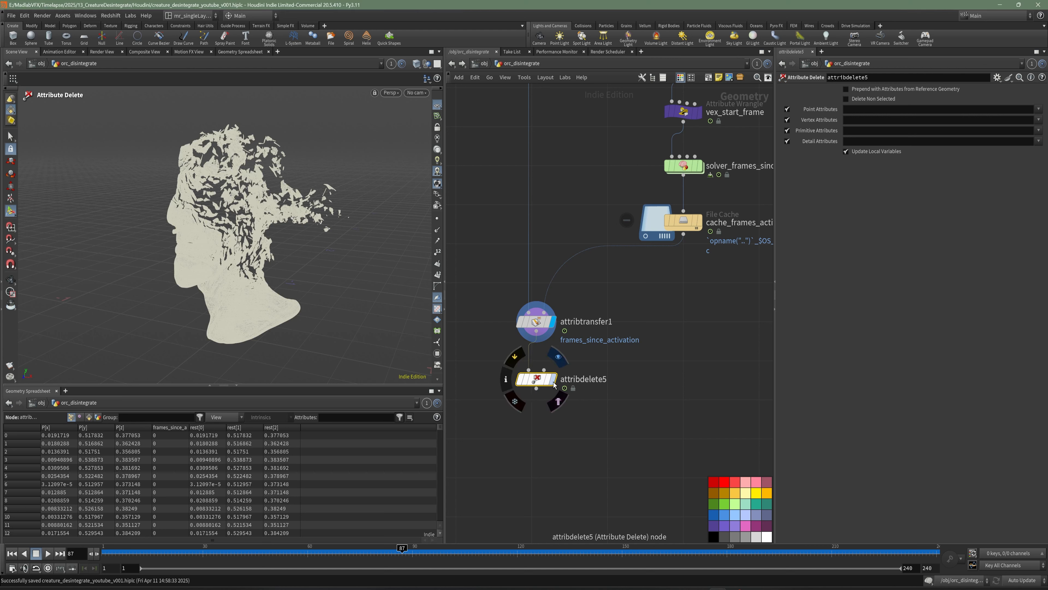
left_click(553, 380)
Delete the rest point attribute in attribdelete5, check the other attribute classes and save the scene
left_click(1039, 109)
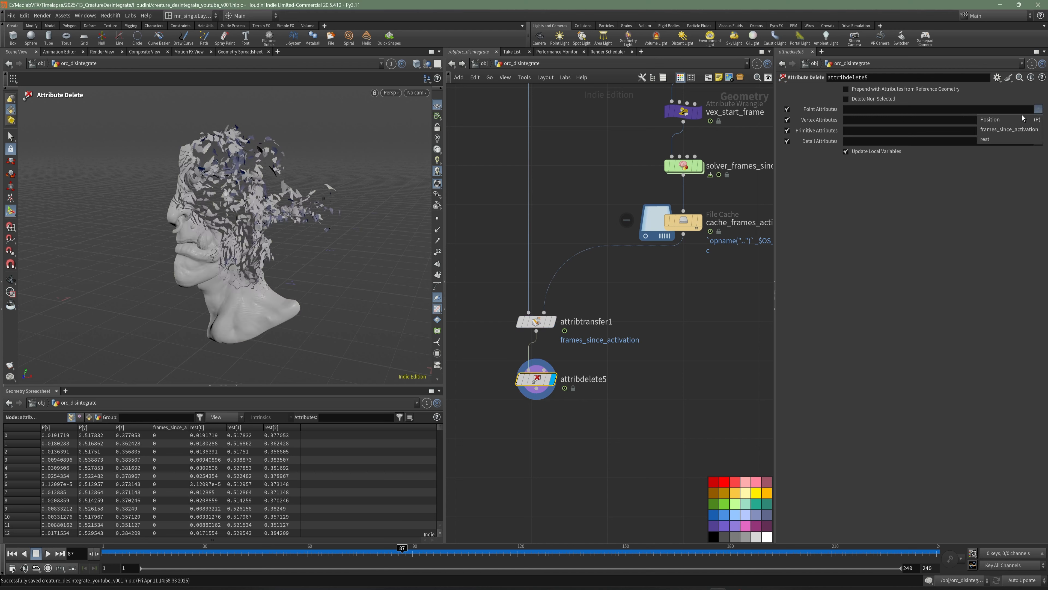
left_click(1007, 140)
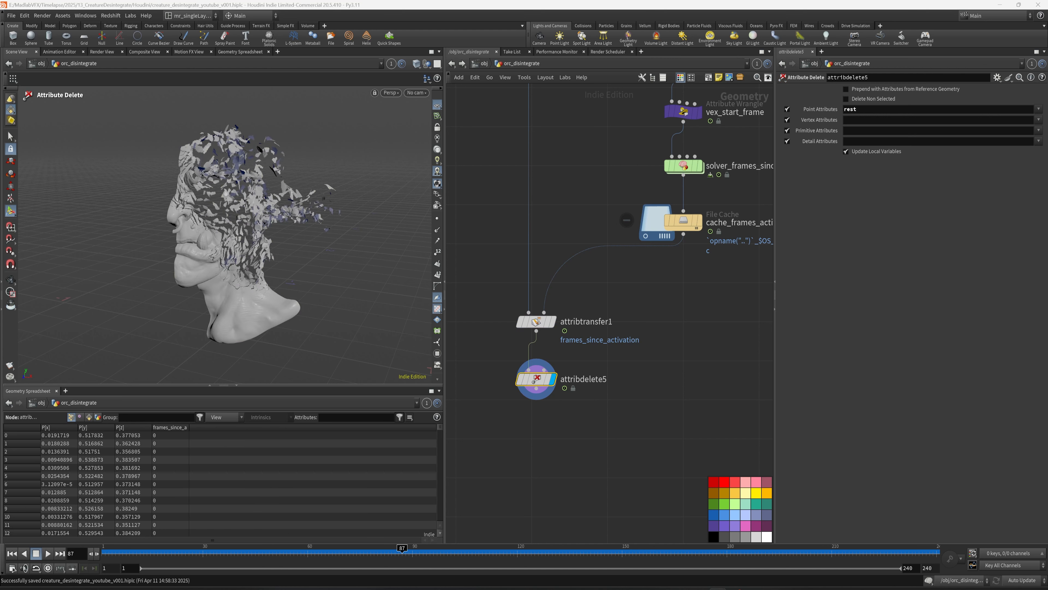
left_click(1040, 130)
left_click(1038, 123)
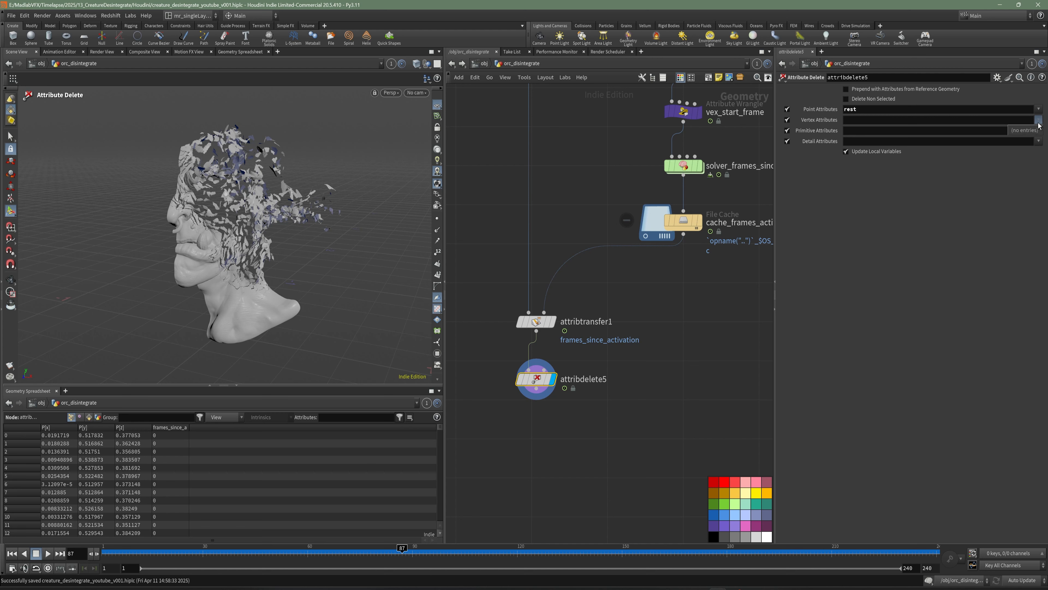
left_click(1039, 111)
left_click(1040, 111)
key("ctrl+s")
Add a Group Delete node, connect it after attribdelete5 and display it
middle_click_drag(586, 413, 548, 372)
middle_click_drag(619, 375, 609, 350)
key("Tab")
type("del")
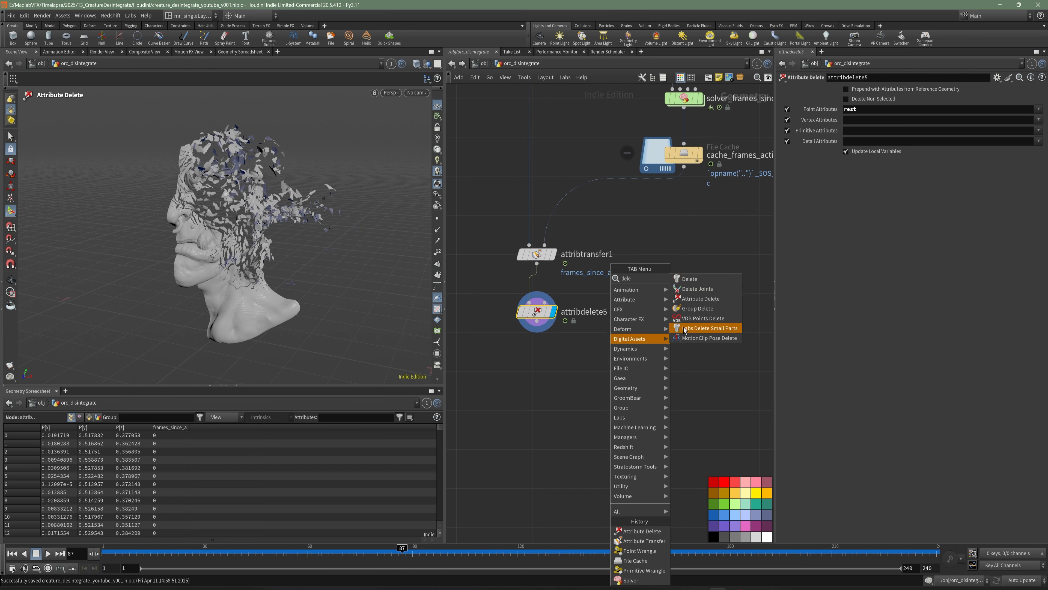
left_click(684, 309)
left_click(532, 372)
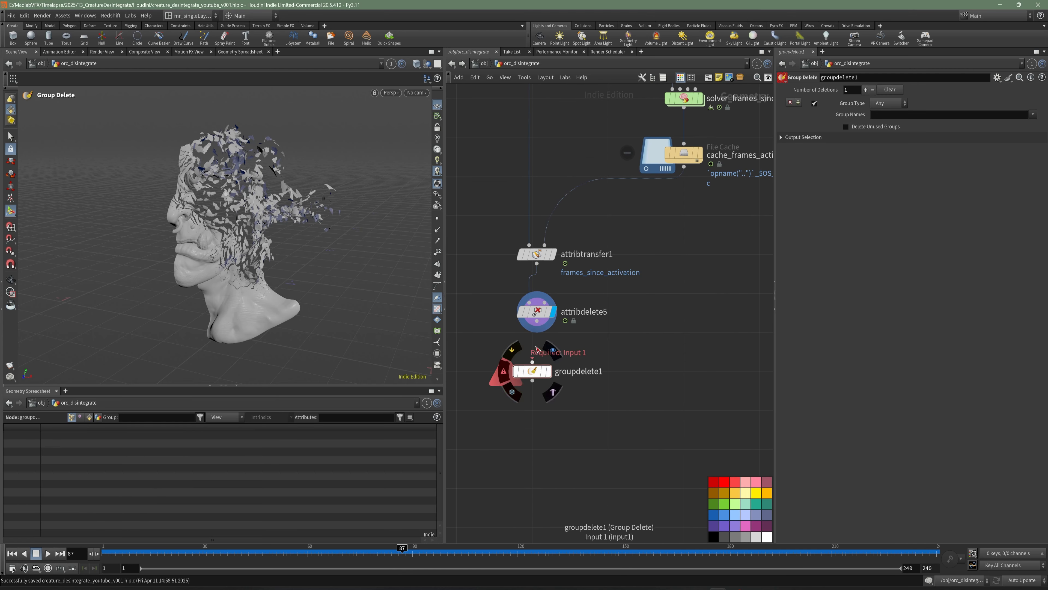
left_click(533, 361)
left_click(537, 321)
left_click(554, 371)
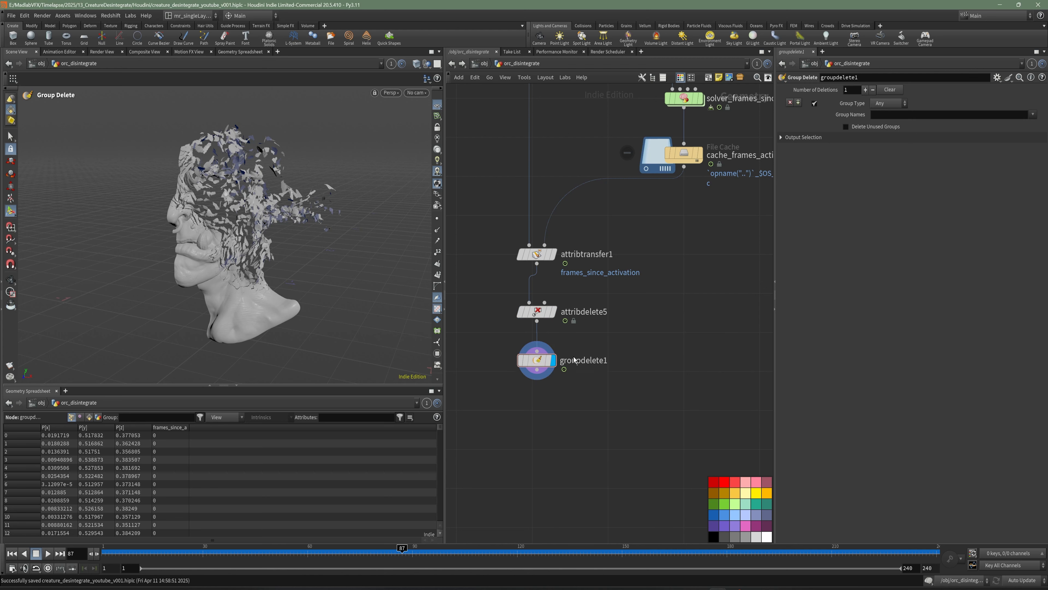
Set the Group Delete node's group names to * so that every group is removed
left_click_drag(231, 275, 177, 274, "alt")
right_click_drag(176, 274, 190, 260, "alt")
left_click_drag(667, 391, 547, 346)
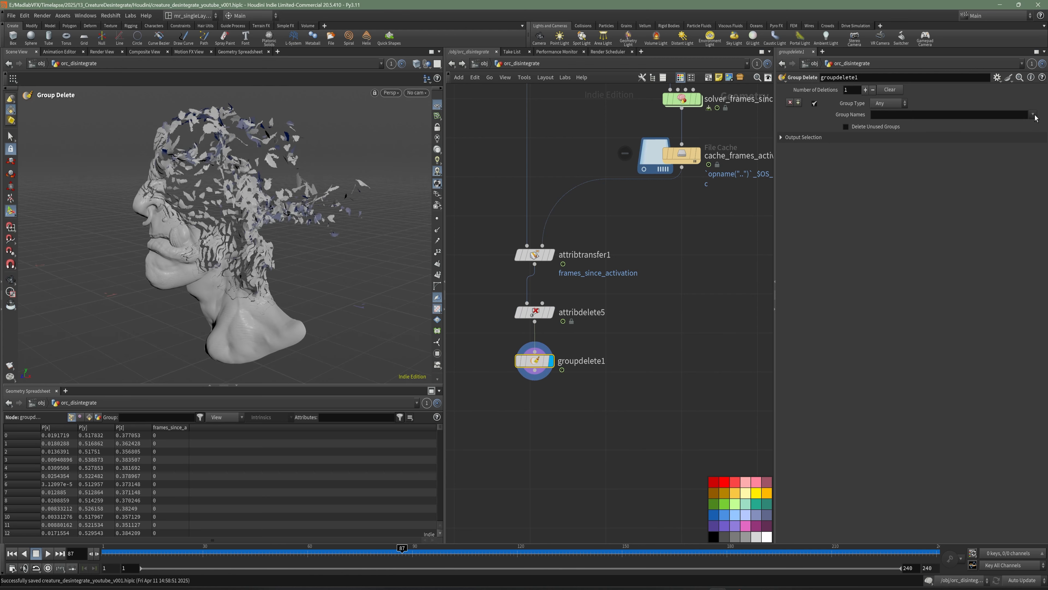
left_click(942, 115)
type("*")
key("Return")
middle_click_drag(653, 397, 643, 342)
key("Tab")
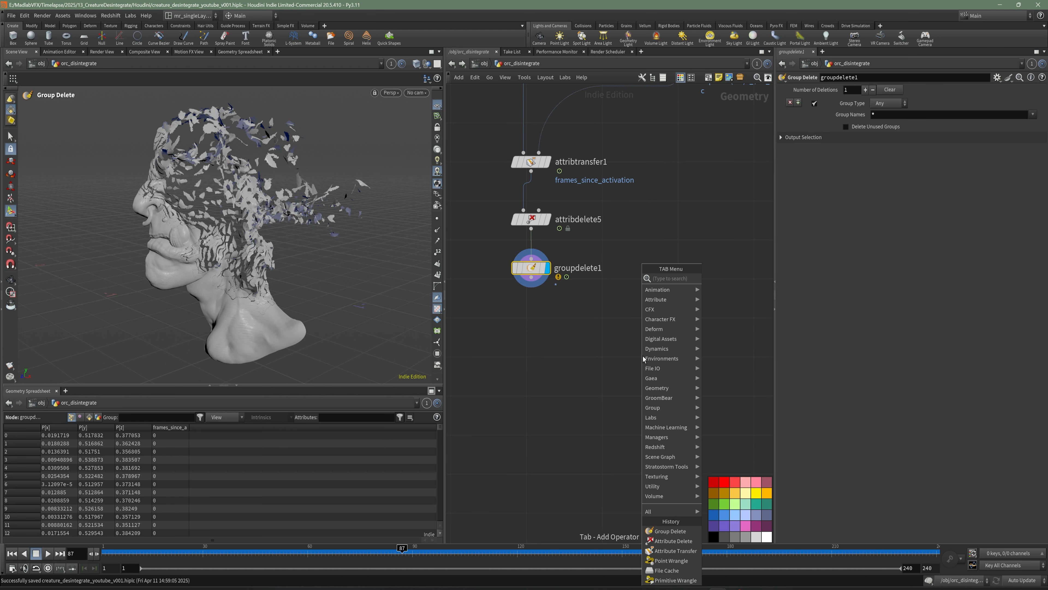
key("Escape")
key("l")
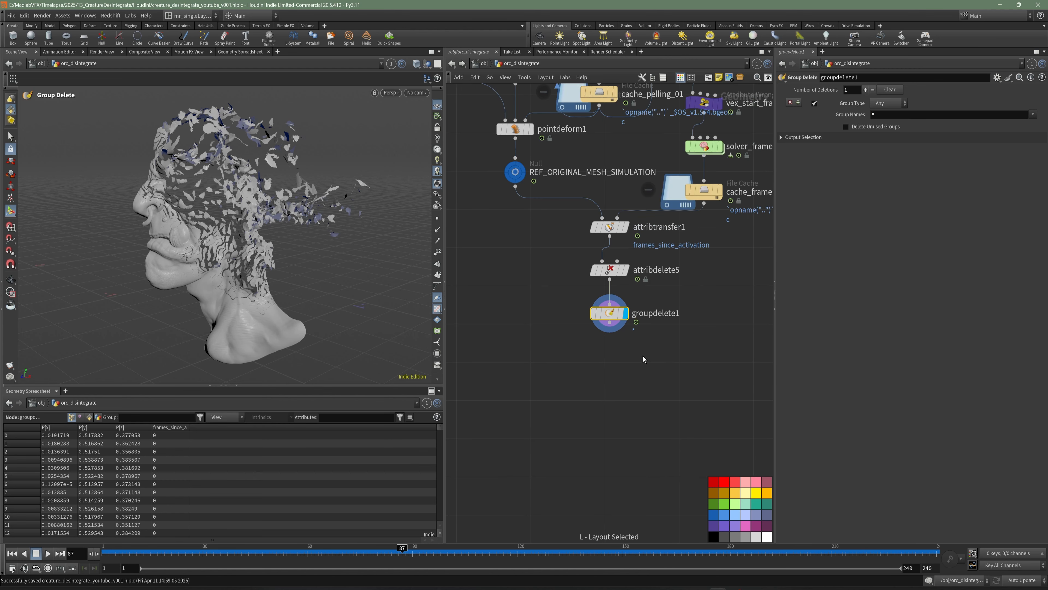
key("ctrl+z")
Add a File Cache node below groupdelete1 and connect it to that node's output
scroll(690, 367, "down", 4)
middle_click_drag(689, 367, 671, 384)
key("Tab")
type("file")
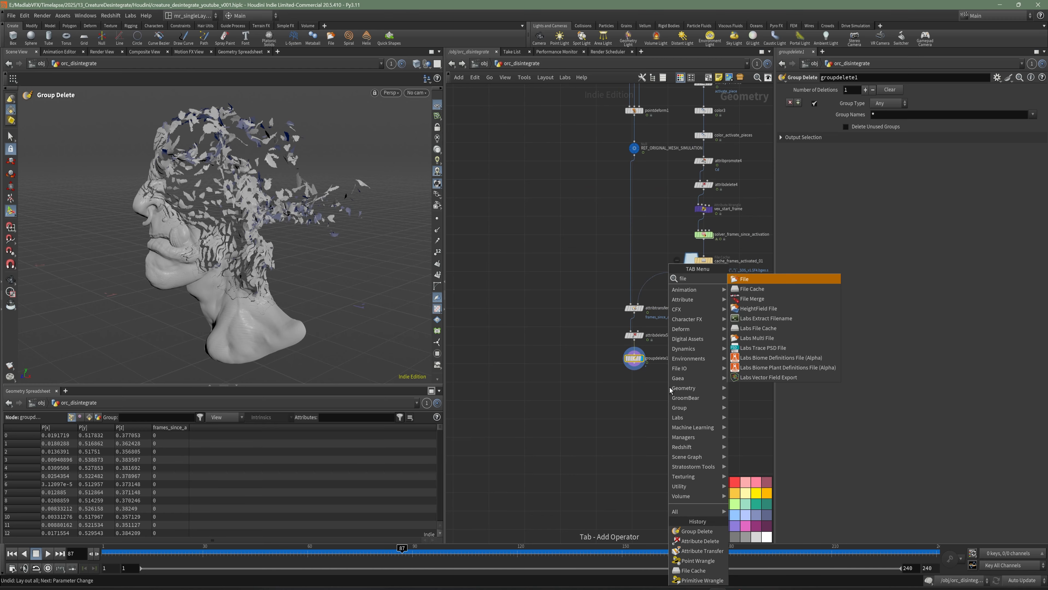
left_click(769, 289)
left_click(636, 388)
scroll(638, 377, "up", 4)
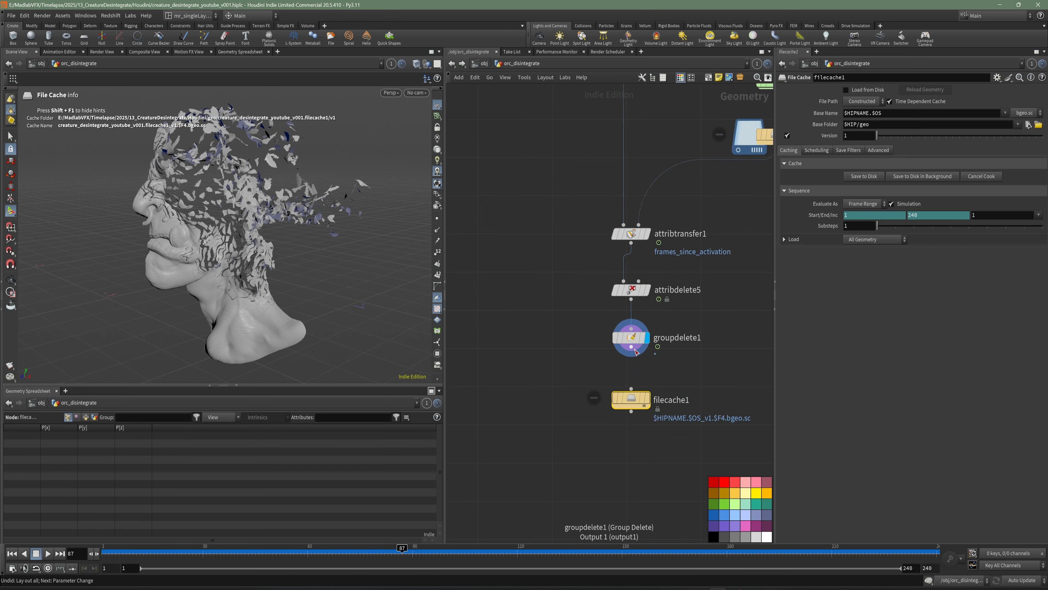
left_click_drag(629, 347, 632, 388)
middle_click_drag(676, 386, 615, 370)
Rename the new file cache as cache_point_deformed_original and display it
left_click(628, 384)
left_click_drag(630, 384, 613, 385)
key("ctrl+a")
type("C")
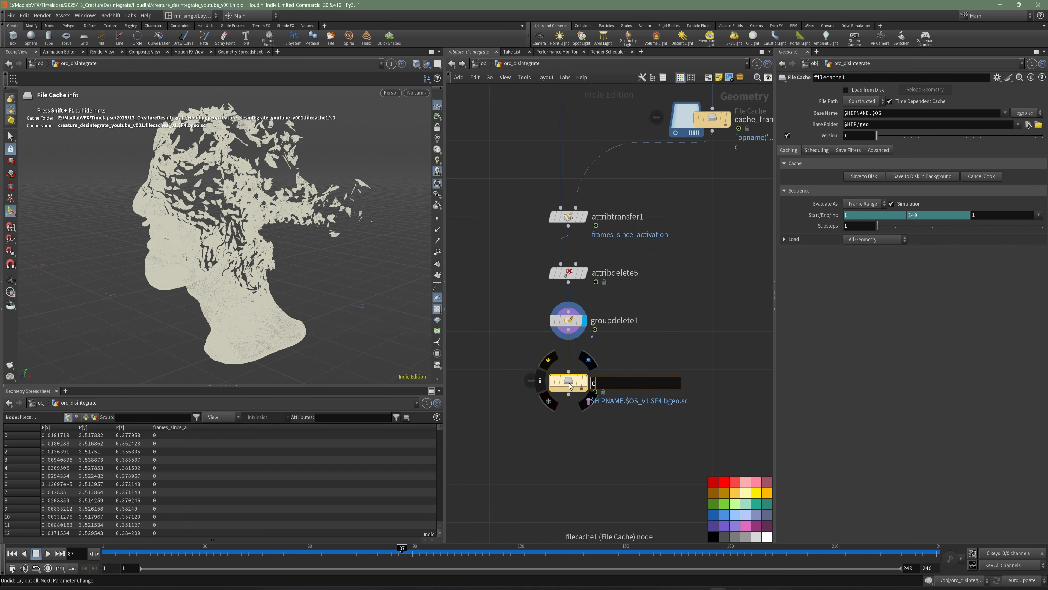
type("ache_poo")
key("BackSpace")
key("BackSpace")
key("BackSpace")
type("int_deformed_original")
key("Return")
left_click(584, 381)
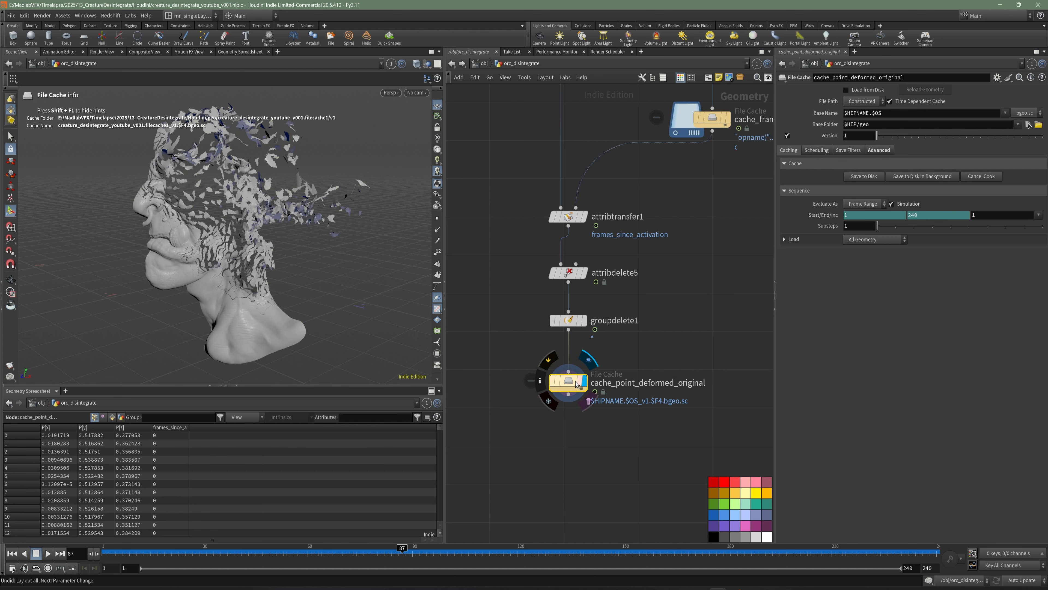
Set the cache's base name to Parent + Node Name and toggle Initialize Simulation OPs in its advanced save options
middle_click_drag(640, 366, 627, 374)
left_click(1005, 113)
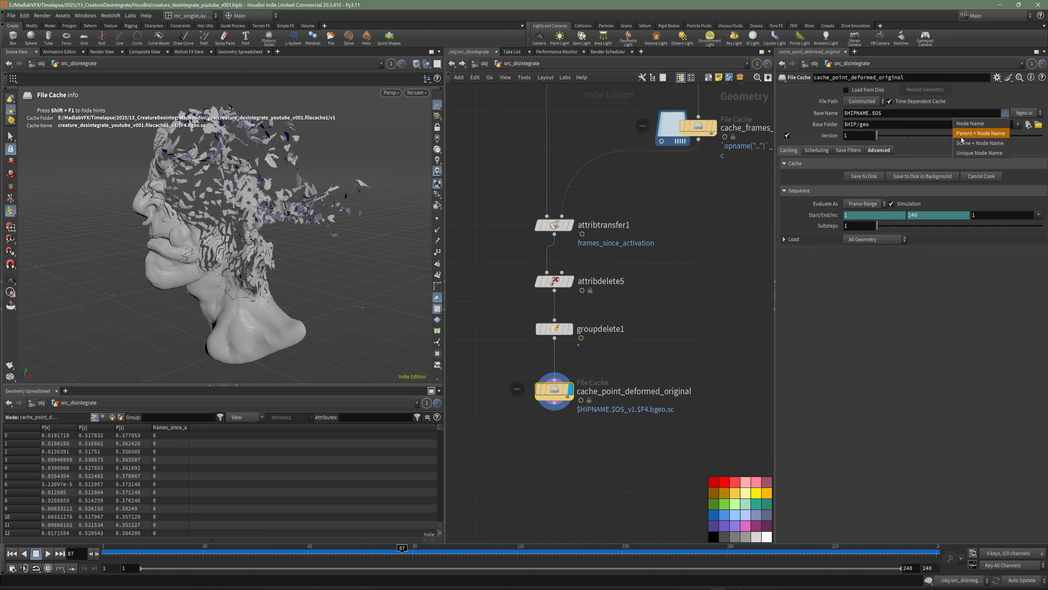
left_click(980, 132)
left_click(879, 150)
left_click(793, 163)
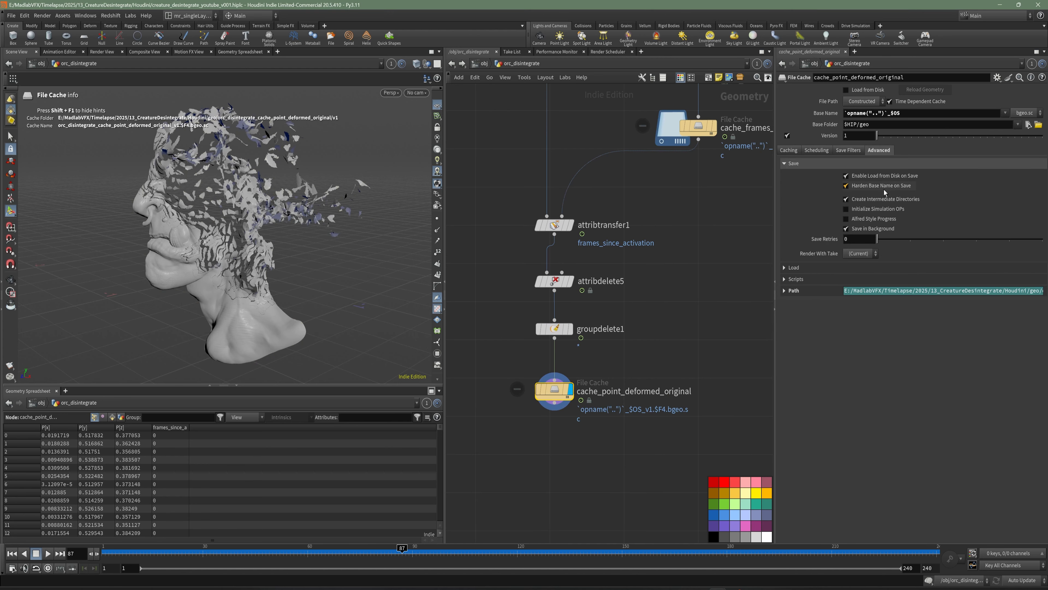
left_click(871, 212)
Save the cache_point_deformed_original sequence to disk
middle_click_drag(634, 339, 617, 346)
left_click(788, 150)
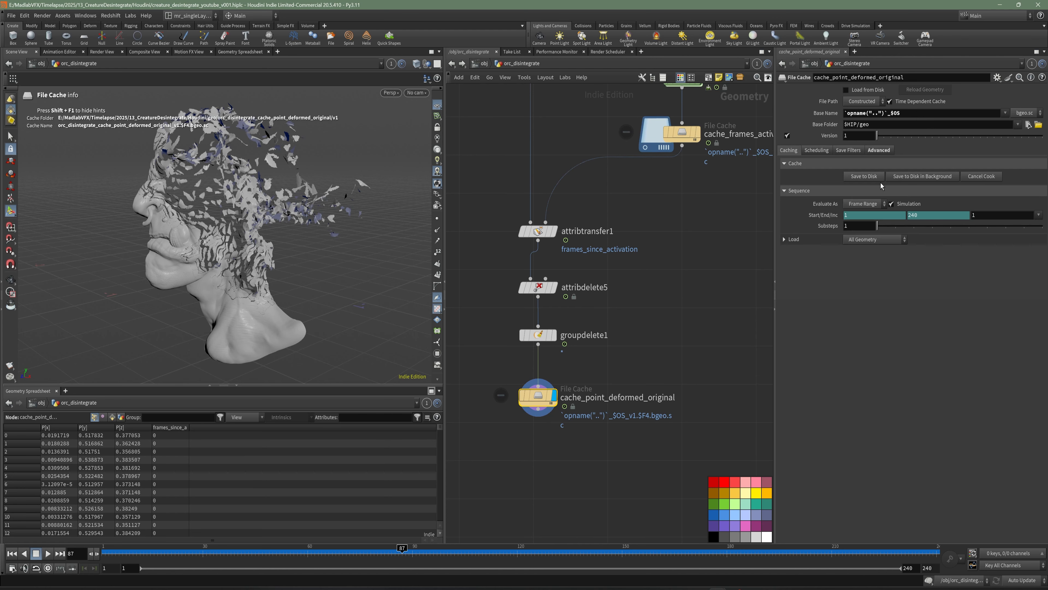
left_click(864, 180)
Add a Color node after cache_point_deformed_original, display it and save the scene
key("Tab")
type("color")
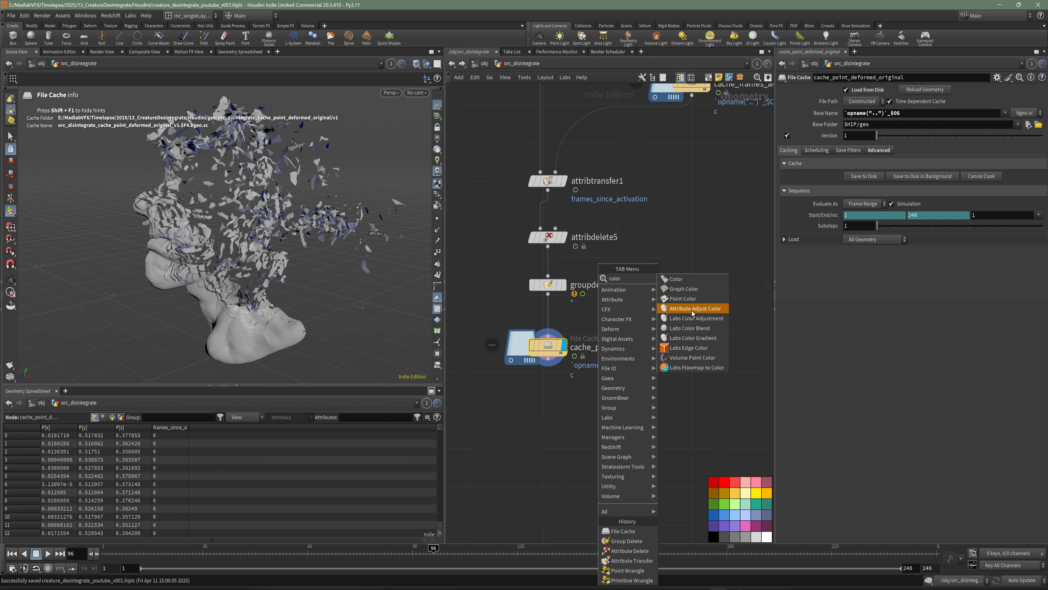
left_click(686, 284)
left_click(543, 410)
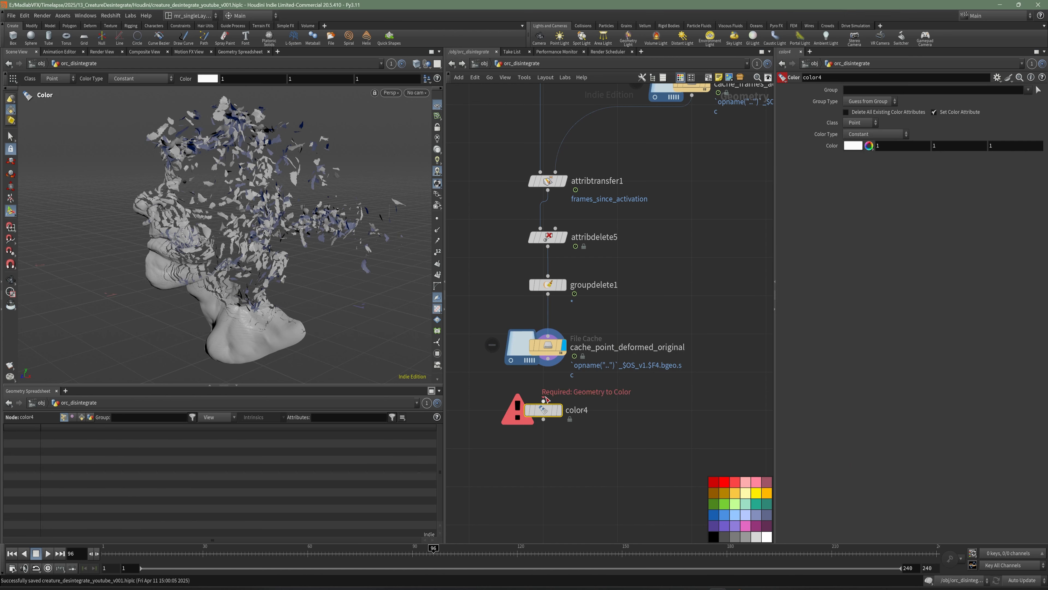
left_click(543, 401)
left_click(548, 359)
left_click(562, 410)
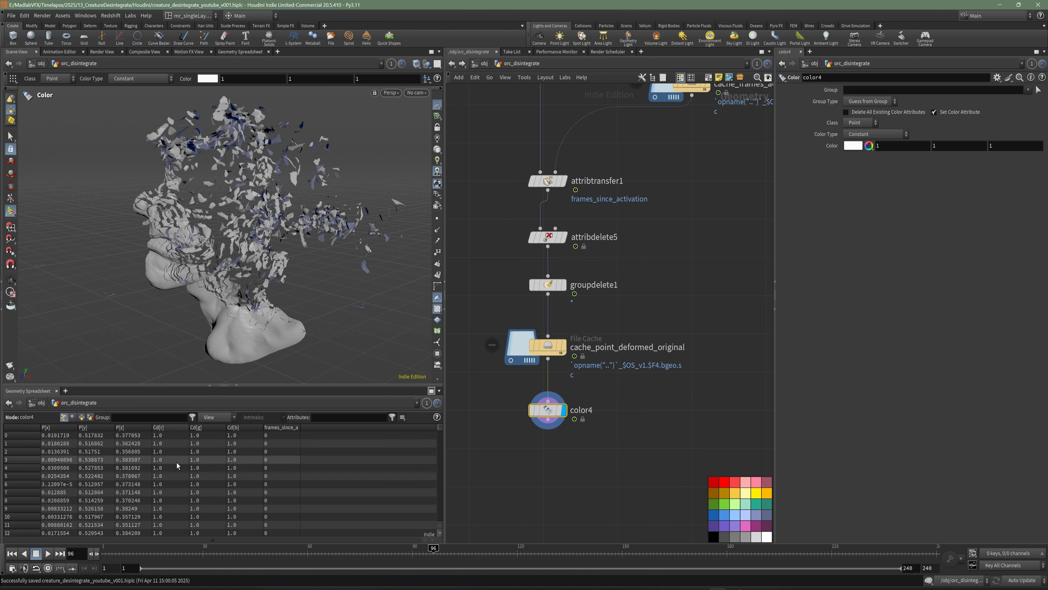
middle_click_drag(620, 458, 625, 391)
key("ctrl+s")
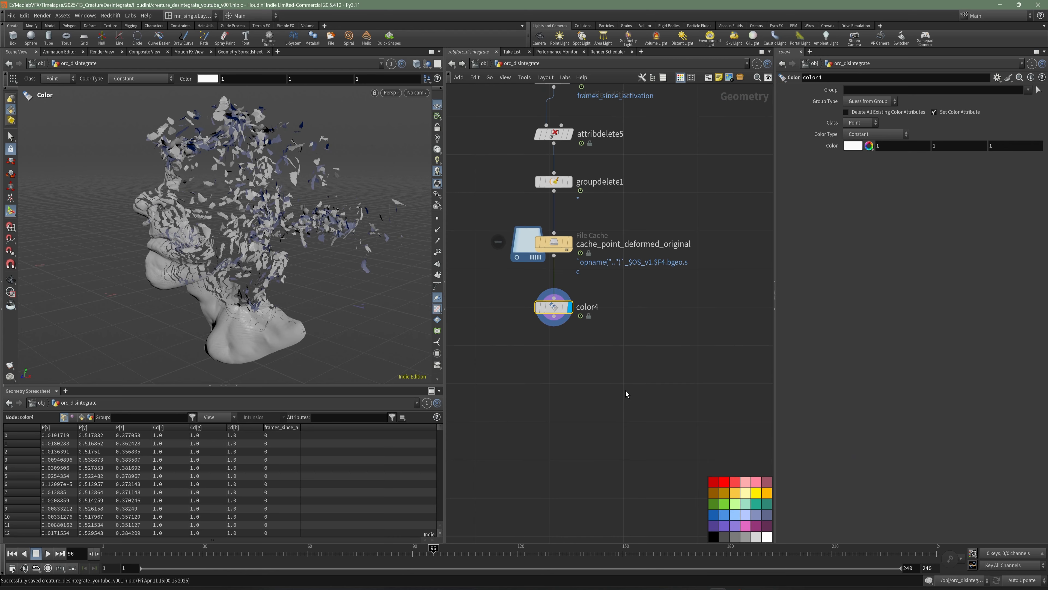
Enlarge the viewport and examine the head's disintegrating pieces up close
left_click_drag(238, 235, 276, 432, "alt")
right_click_drag(295, 314, 323, 297, "alt")
middle_click_drag(322, 297, 295, 309, "alt")
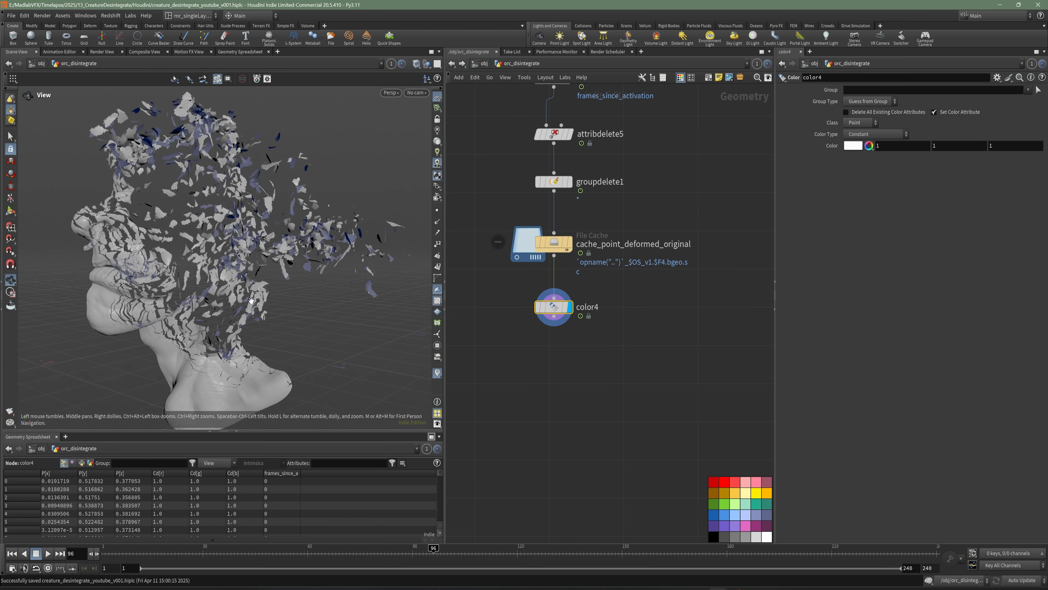
right_click_drag(296, 309, 174, 260, "alt")
middle_click_drag(161, 258, 211, 262, "alt")
right_click_drag(212, 263, 269, 260, "alt")
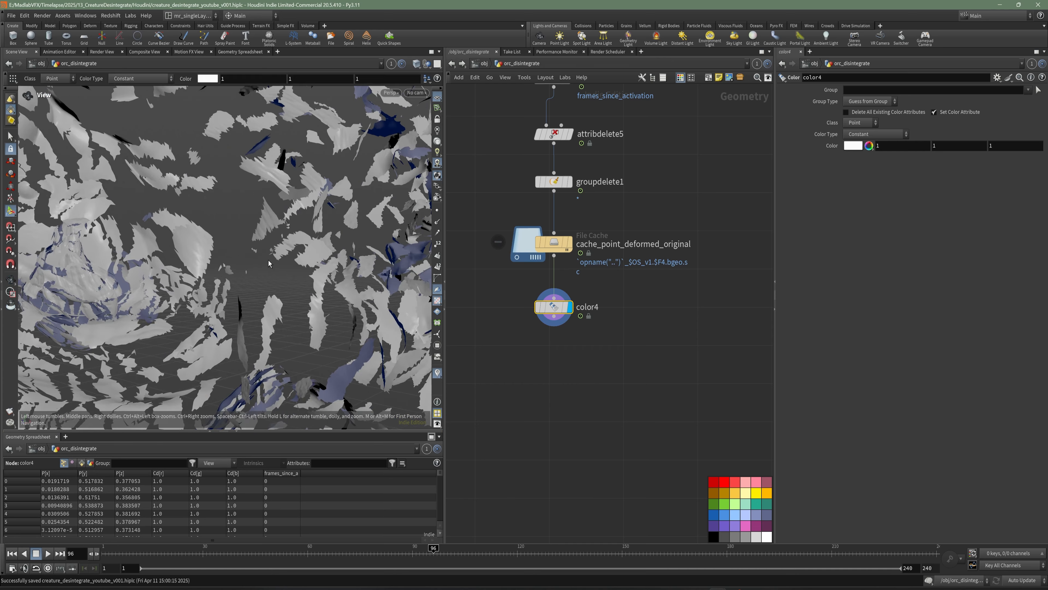
Review the disintegrating head up close and as a whole from the side, and save the scene
right_click_drag(193, 255, 325, 247, "alt")
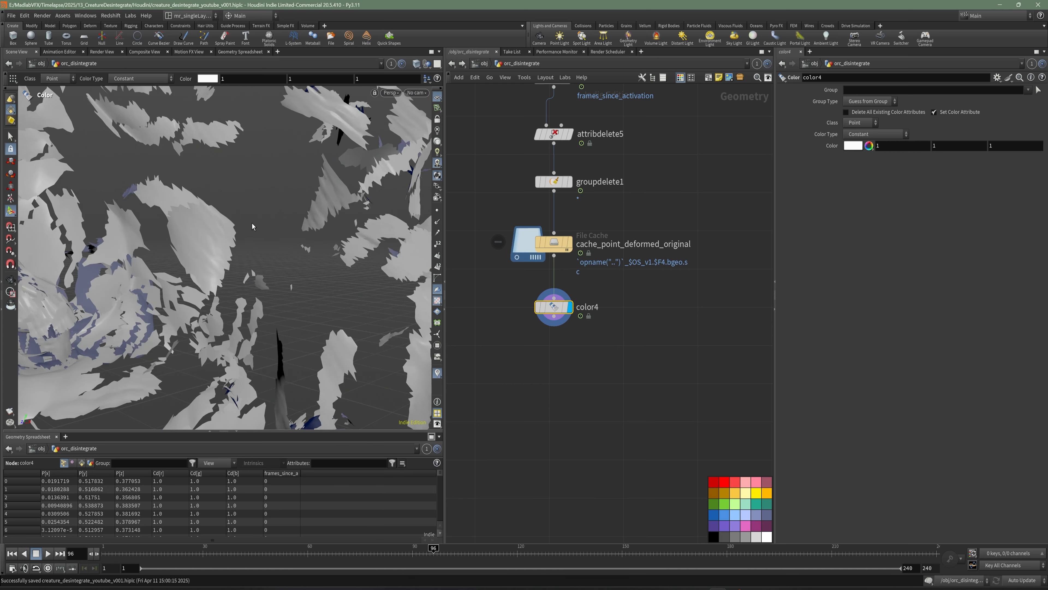
left_click_drag(252, 223, 207, 228, "alt")
right_click_drag(208, 228, 165, 250, "alt")
key("Return")
left_click_drag(165, 250, 196, 263, "alt")
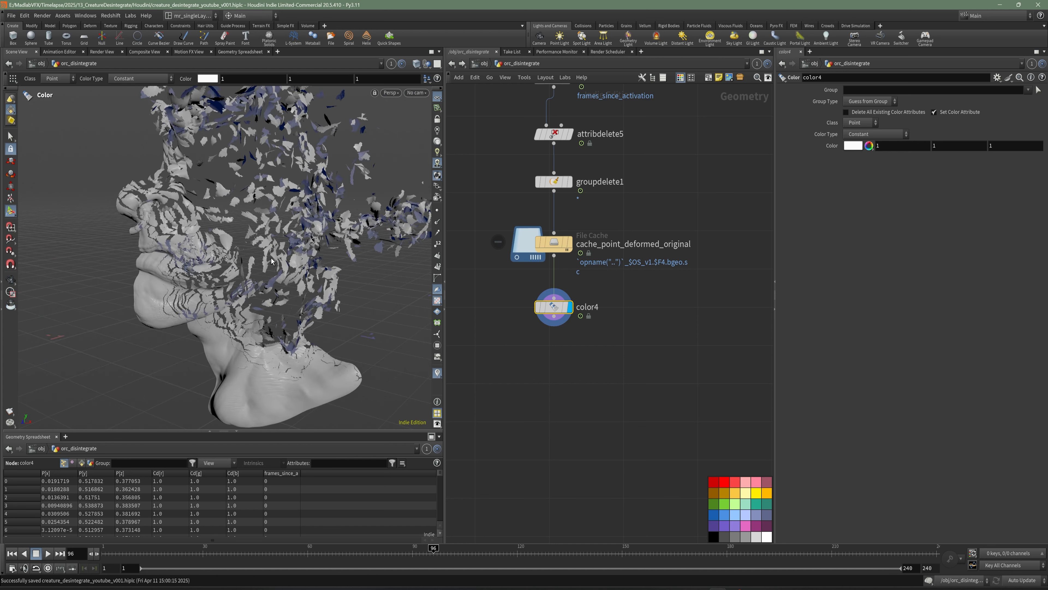
middle_click_drag(617, 368, 609, 347)
key("ctrl+s")
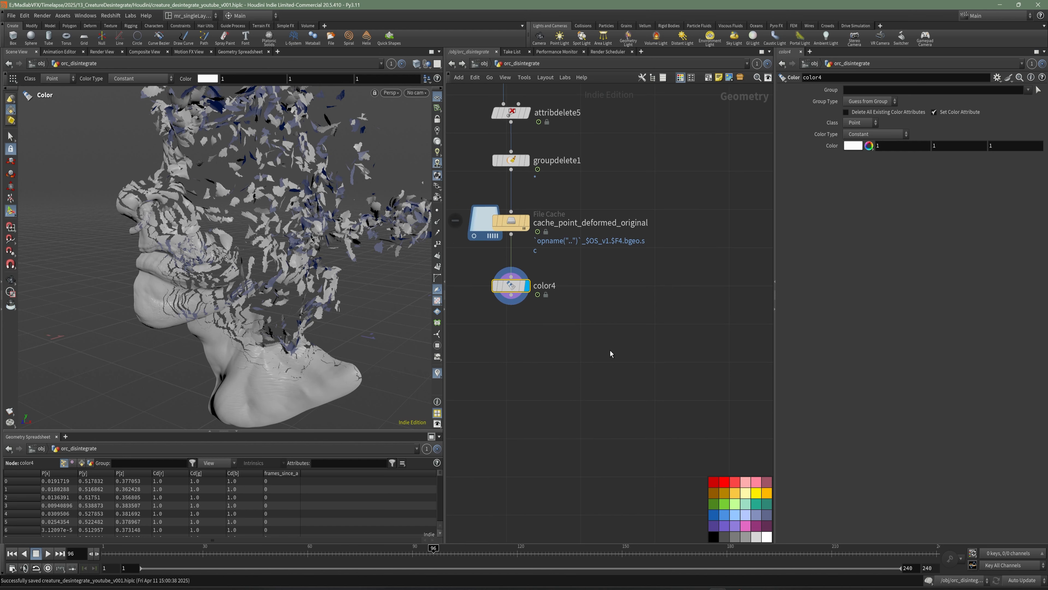
Add a Solver node and connect color4 to its first input, placing it below and to the side of color4
scroll(607, 356, "up", 3)
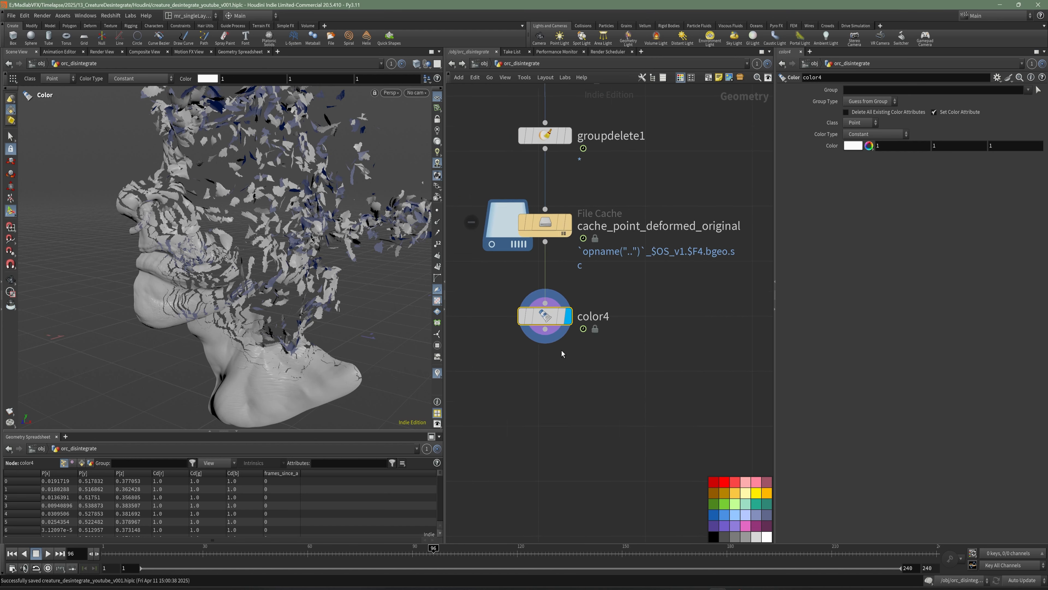
key("Tab")
type("solver")
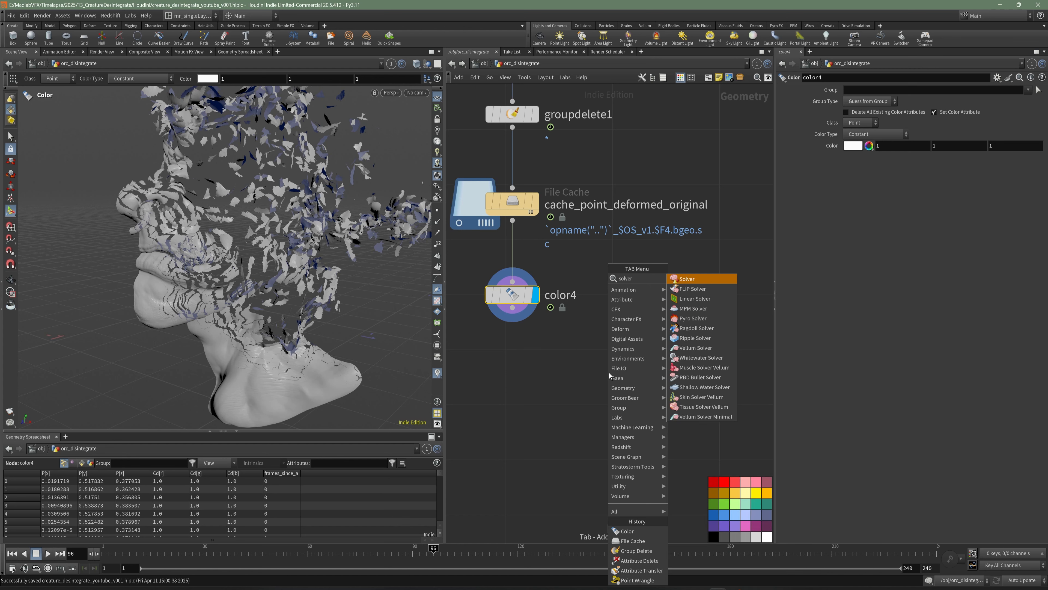
left_click(698, 282)
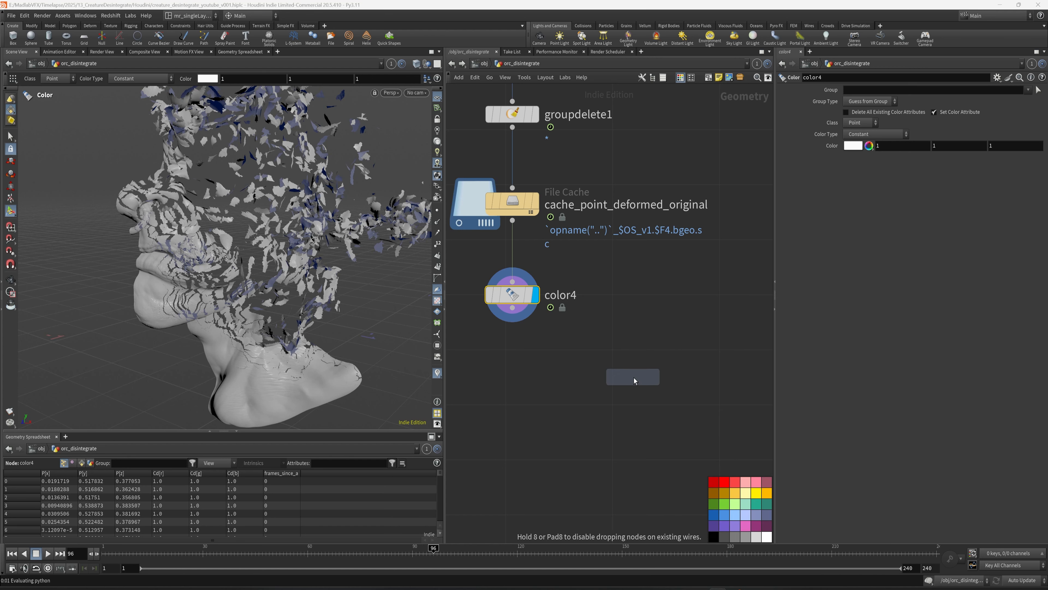
left_click(653, 373)
left_click(503, 311)
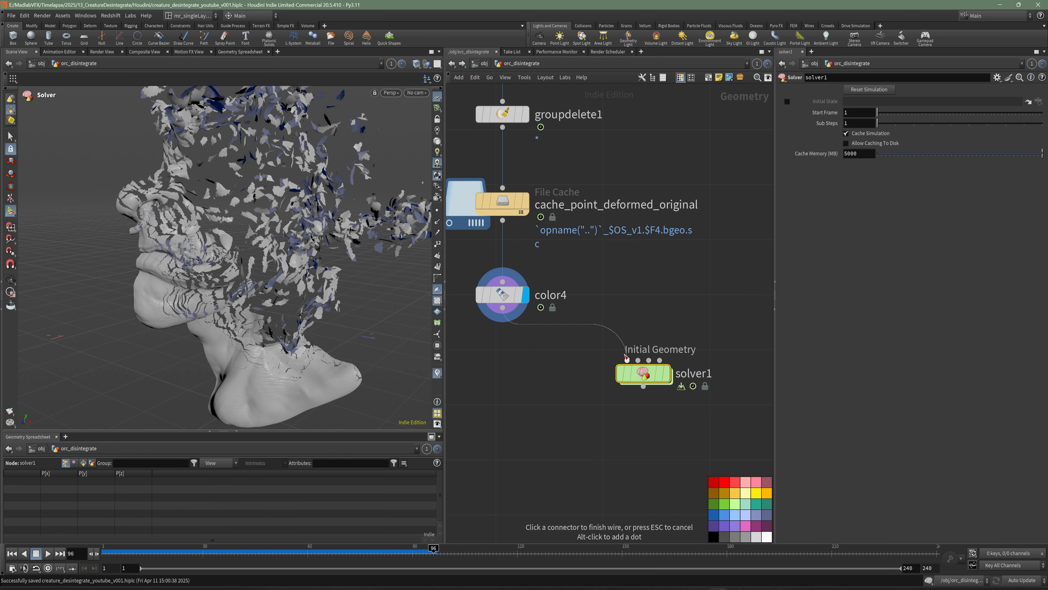
left_click(628, 360)
middle_click_drag(663, 411, 649, 356)
left_click_drag(629, 315, 627, 347)
middle_click_drag(534, 355, 572, 355)
key("Escape")
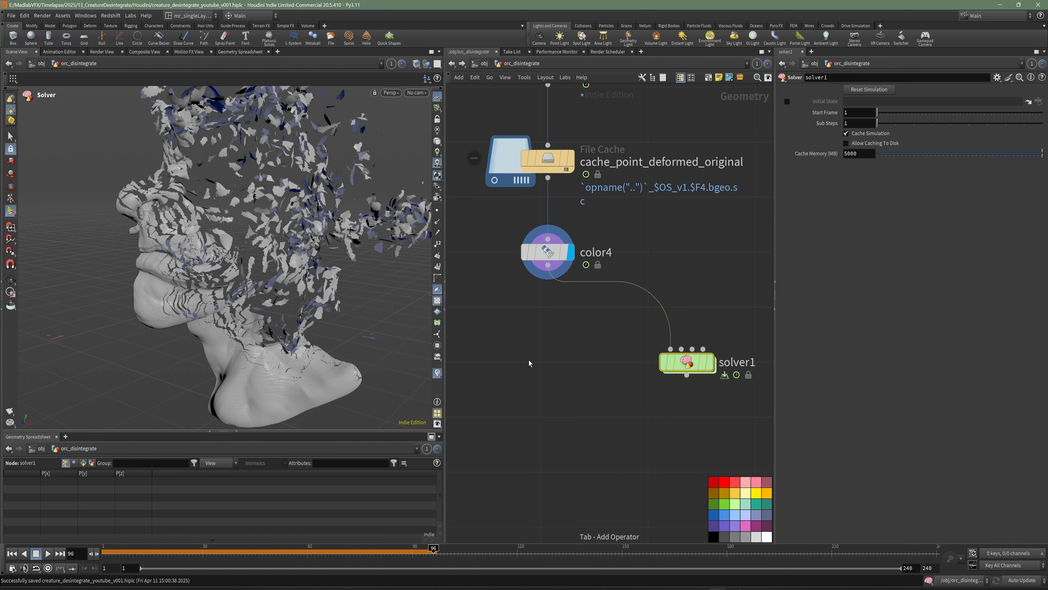
Insert a Point Wrangle between color4 and the solver and color the node purple
key("Tab")
type("wr")
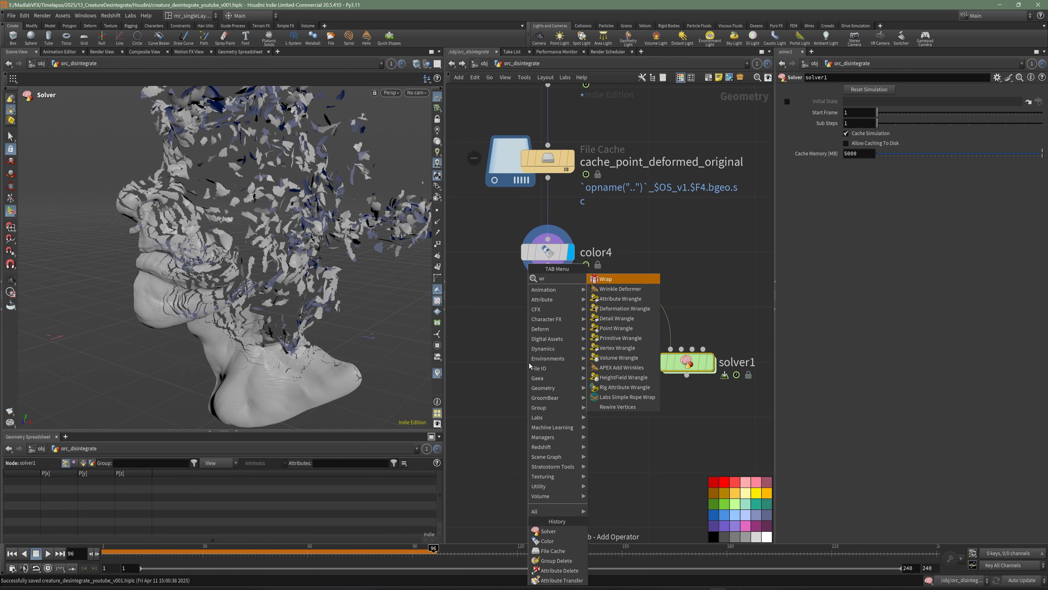
left_click(616, 328)
left_click(660, 310)
key("l")
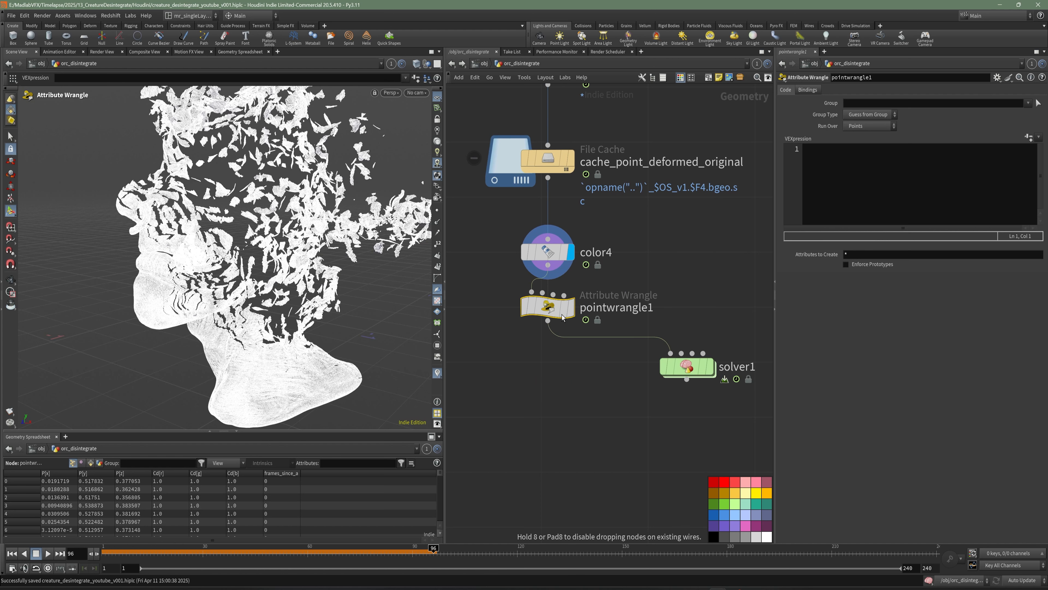
left_click(714, 526)
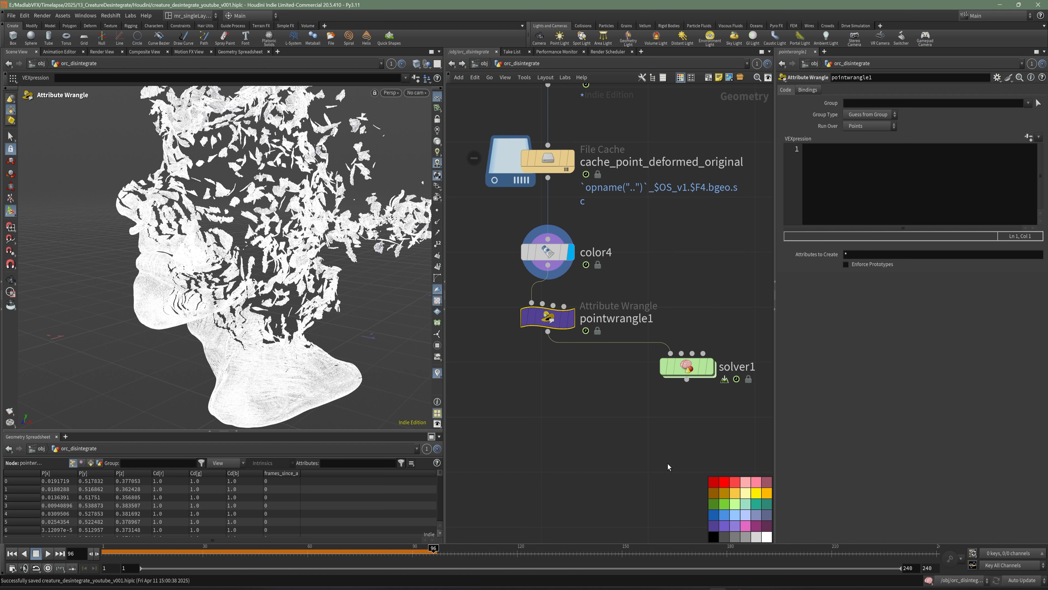
Rename the point wrangle to vex_id_and_valid_pt and display it
middle_click_drag(669, 468, 639, 470)
left_click(623, 321)
left_click_drag(628, 322, 514, 325)
type("vex")
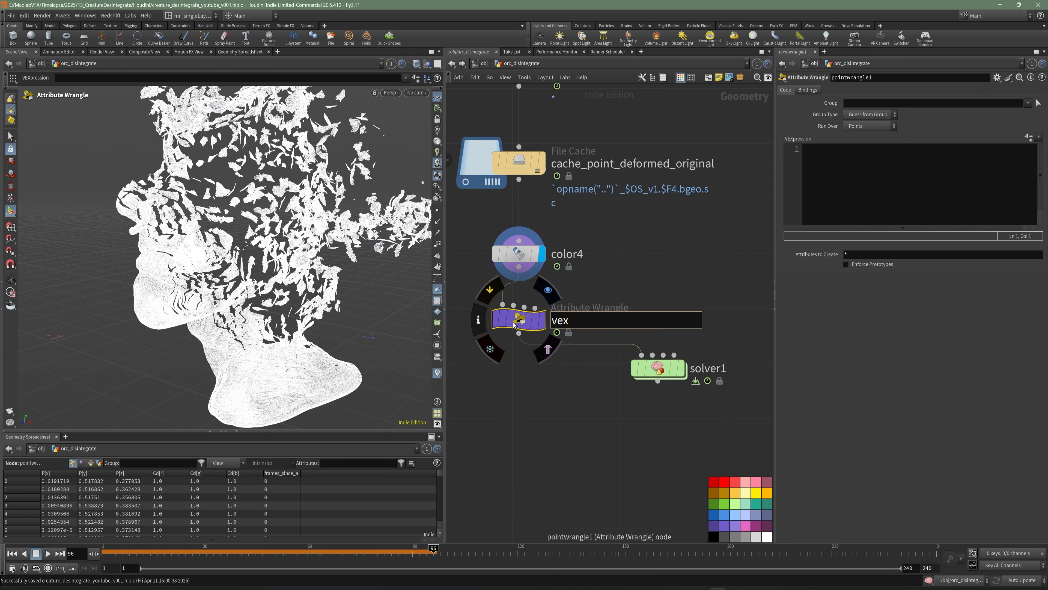
type("_id_and_valid_pt")
key("Return")
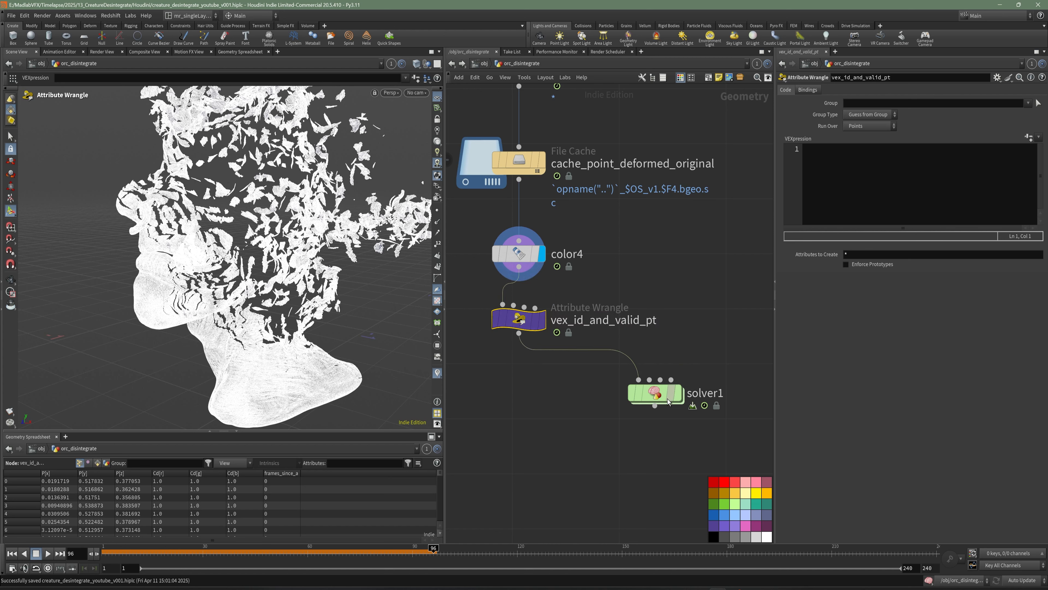
left_click(541, 320)
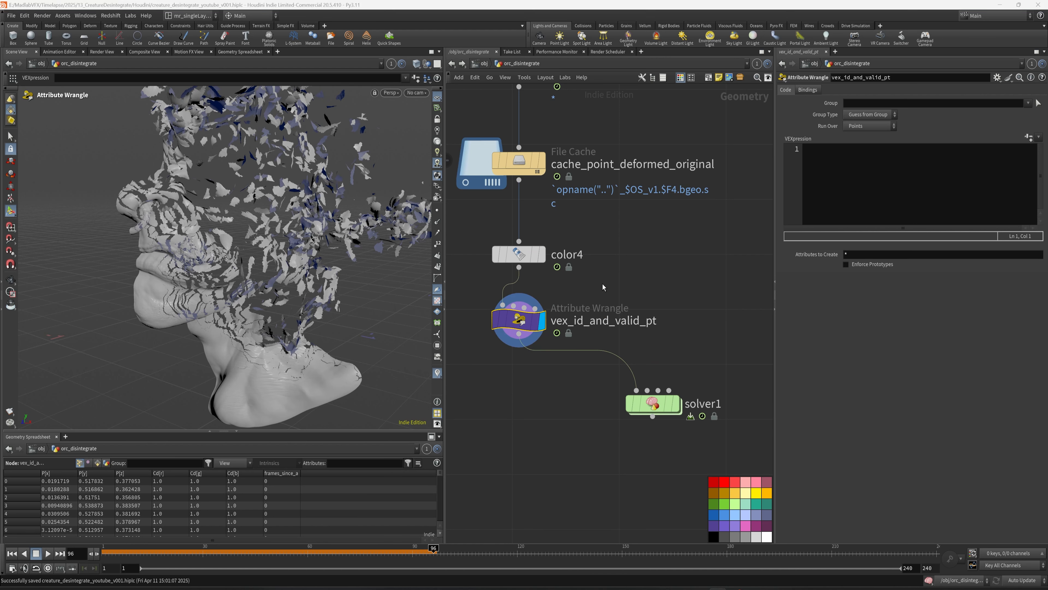
left_click(911, 185)
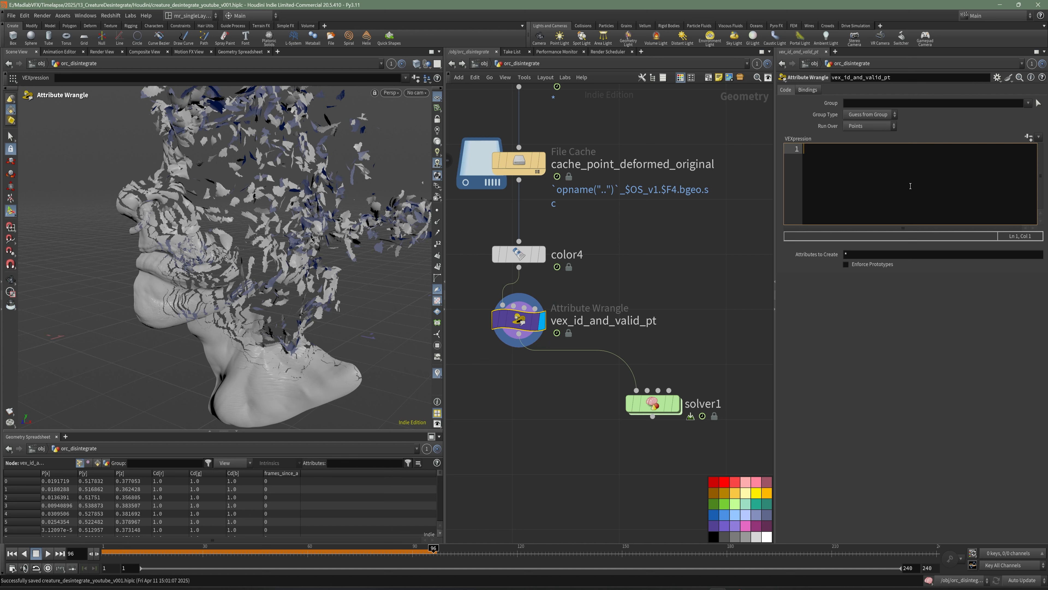
type("i@id ")
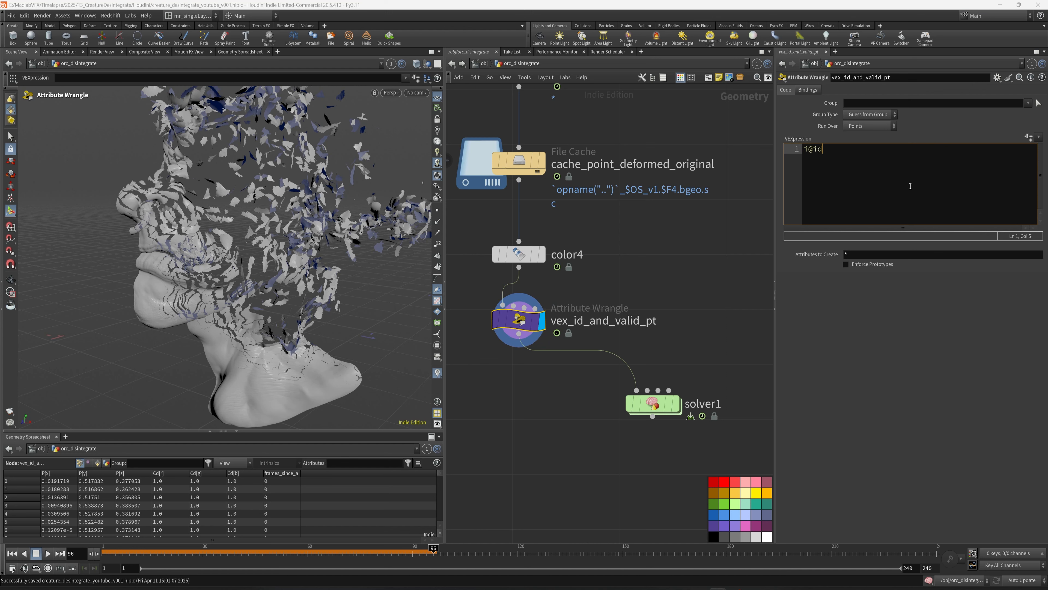
type("@")
key("BackSpace")
key("BackSpace")
type("= @ptnum;")
key("Return")
type("i@")
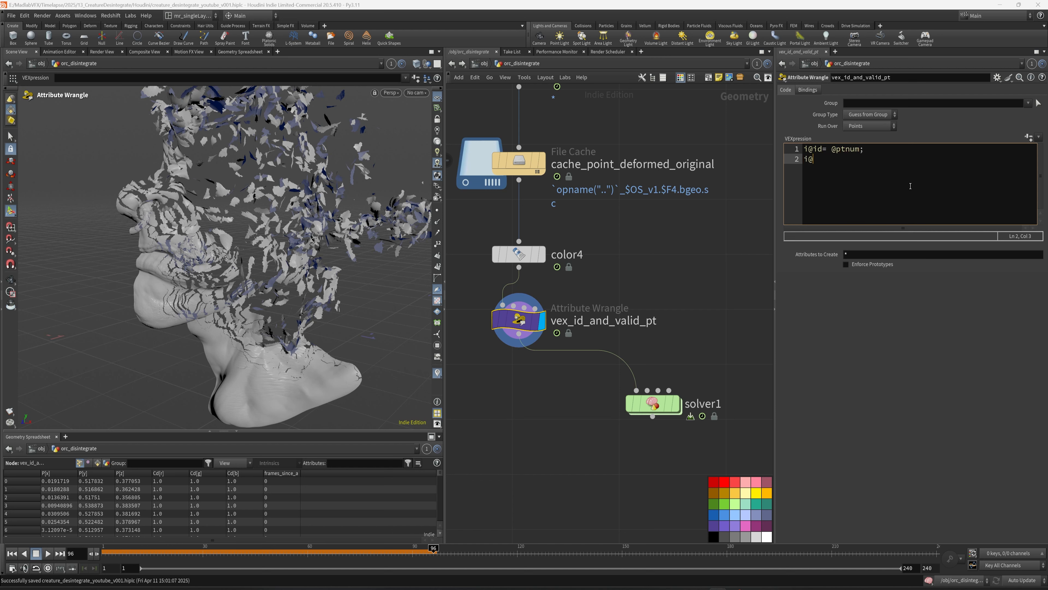
type("valid_pt = 1")
left_click(742, 277)
key("ctrl+s")
Add a File Cache node below the solver and connect the solver's output to it
middle_click_drag(642, 337, 619, 269)
scroll(619, 309, "down", 1)
middle_click_drag(626, 405, 618, 336)
left_click_drag(689, 306, 611, 252)
middle_click_drag(633, 318, 615, 327)
key("Tab")
type("f")
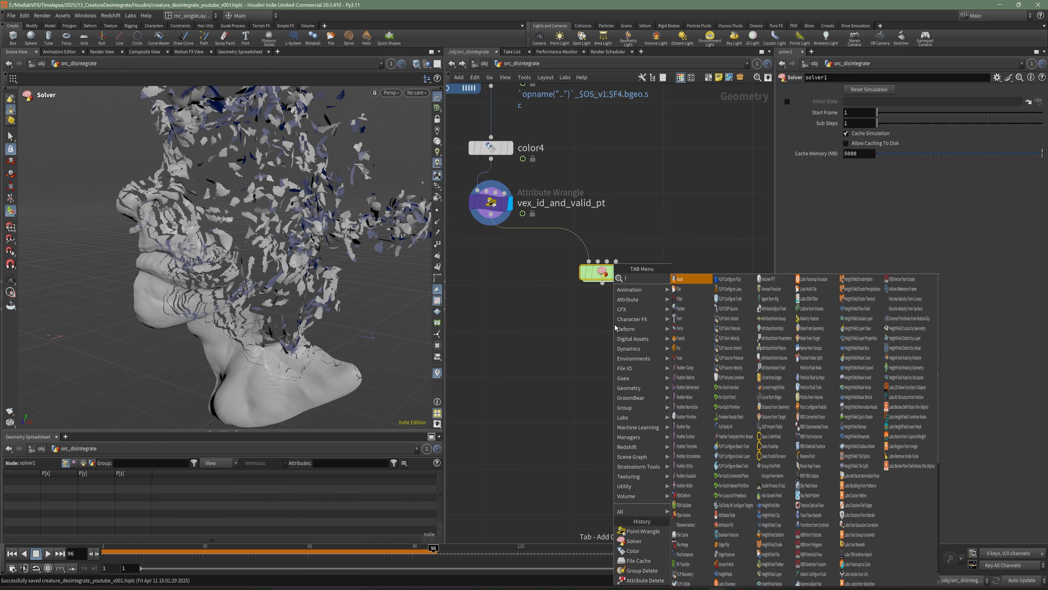
type("ile")
left_click(700, 289)
left_click(606, 331)
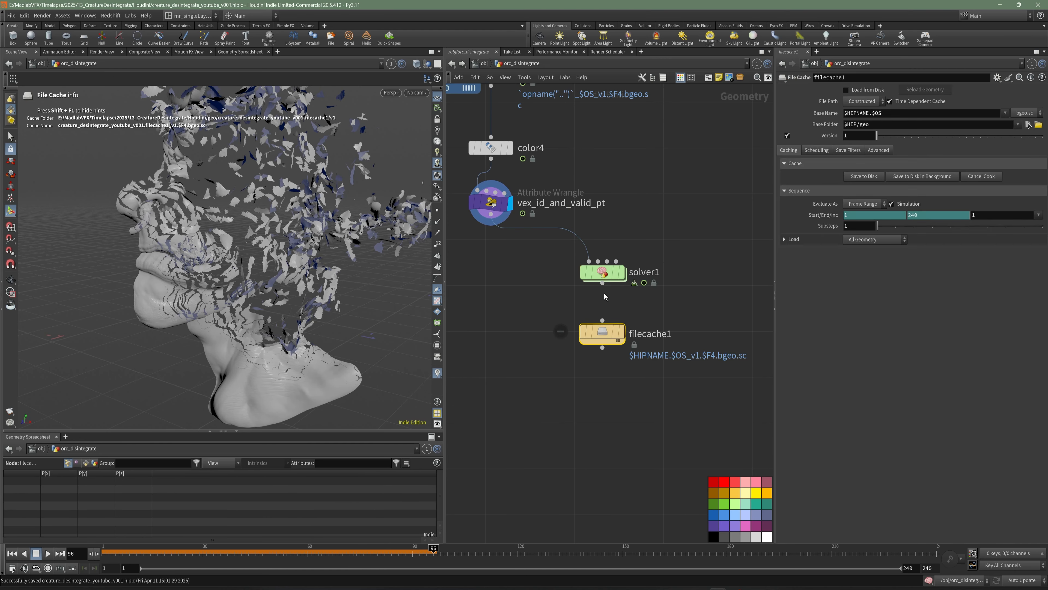
left_click_drag(602, 284, 602, 321)
Rename the new file cache to cache_disintegrate
key("F2")
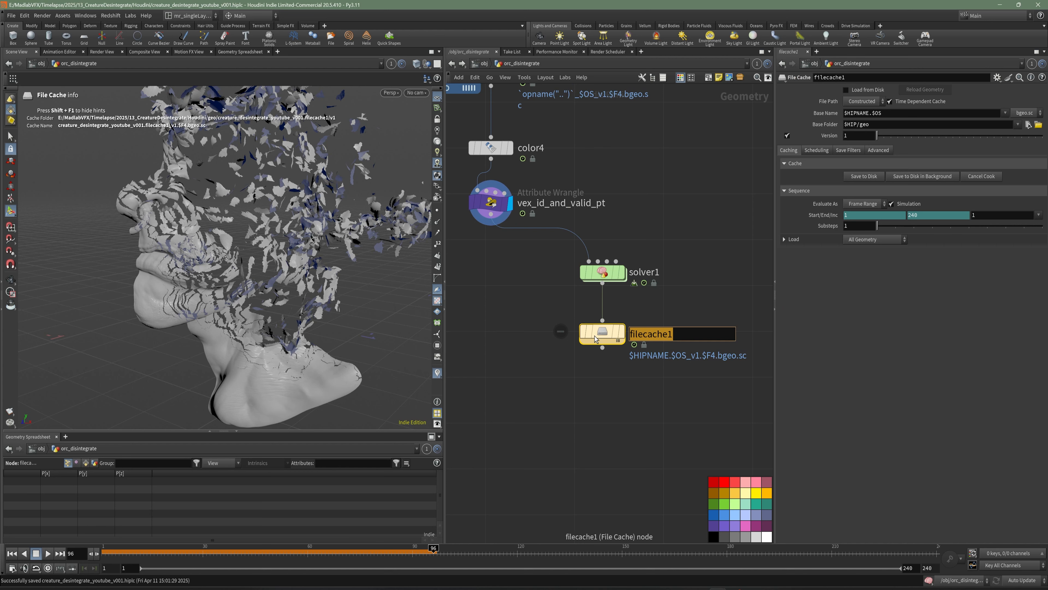
type("cache")
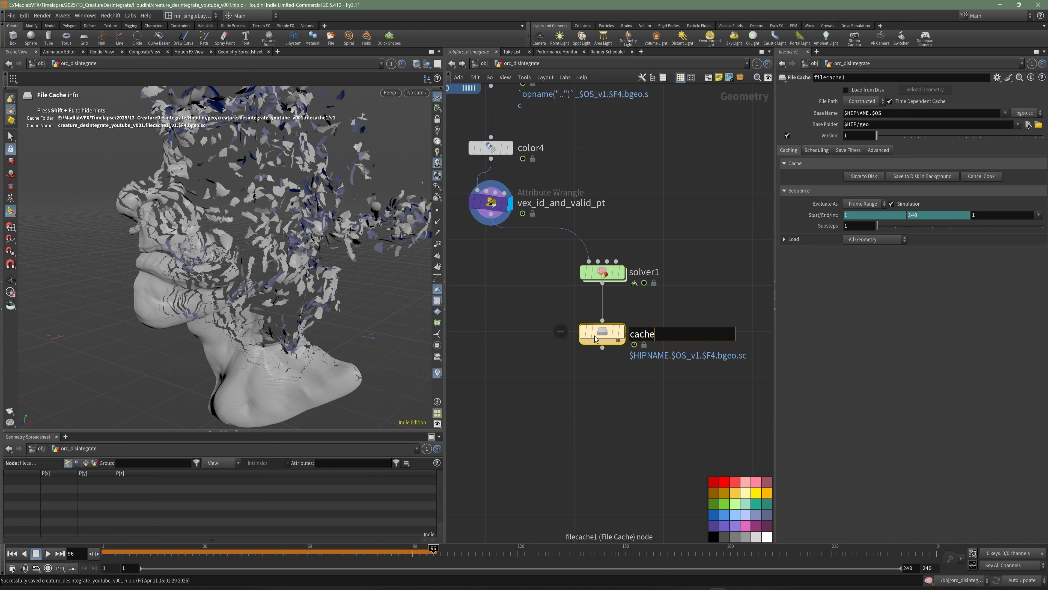
type("_disintegrate")
key("Return")
Rename the solver to solver_disintegrate_geo and save the scene
middle_click_drag(669, 274, 644, 286)
left_click(631, 284)
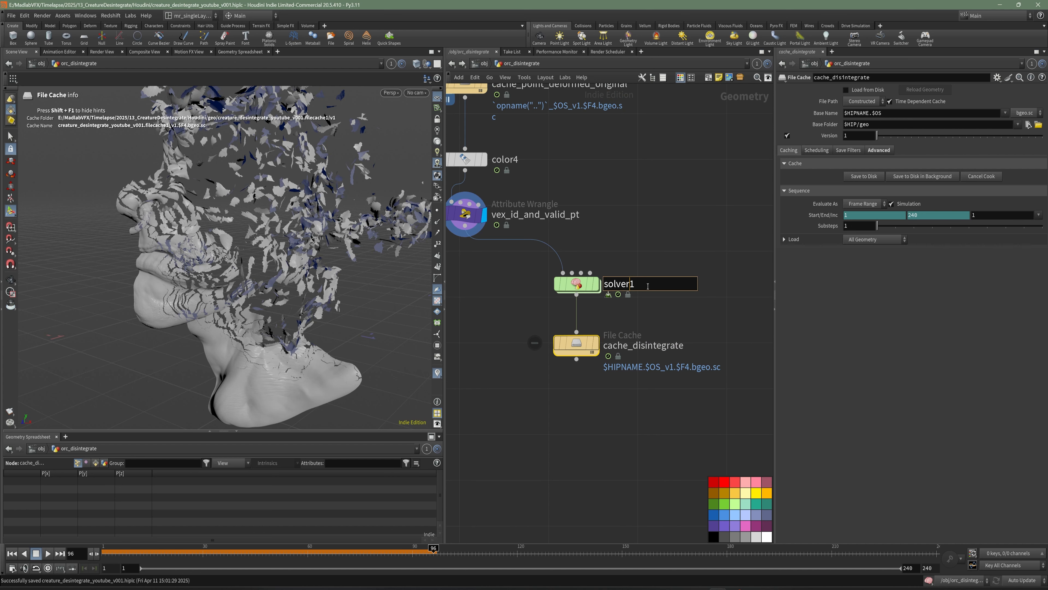
left_click_drag(646, 284, 598, 288)
type("solver_")
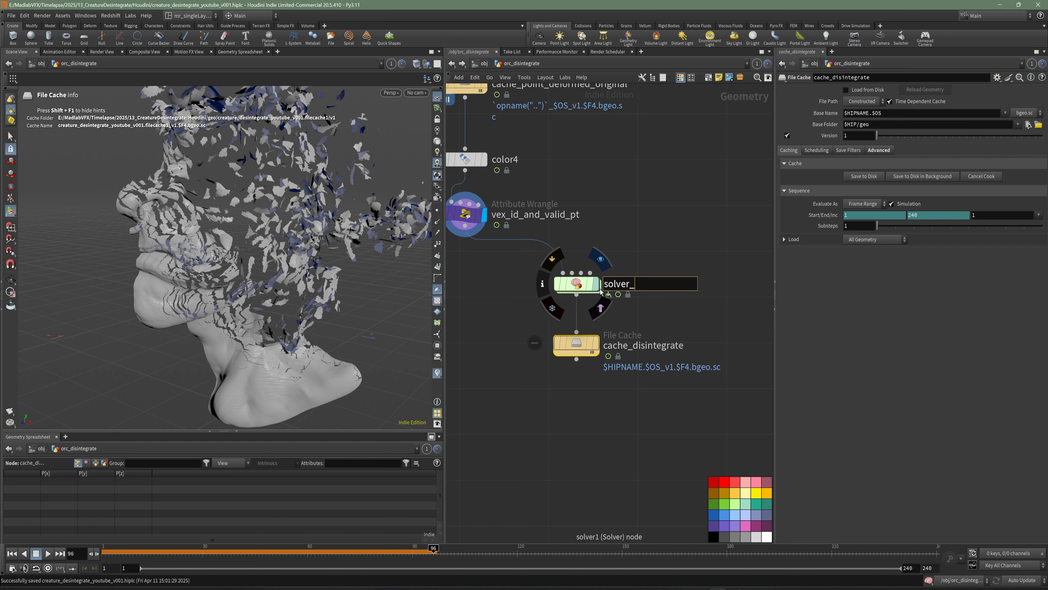
type("disintegrate")
key("Return")
double_click(676, 284)
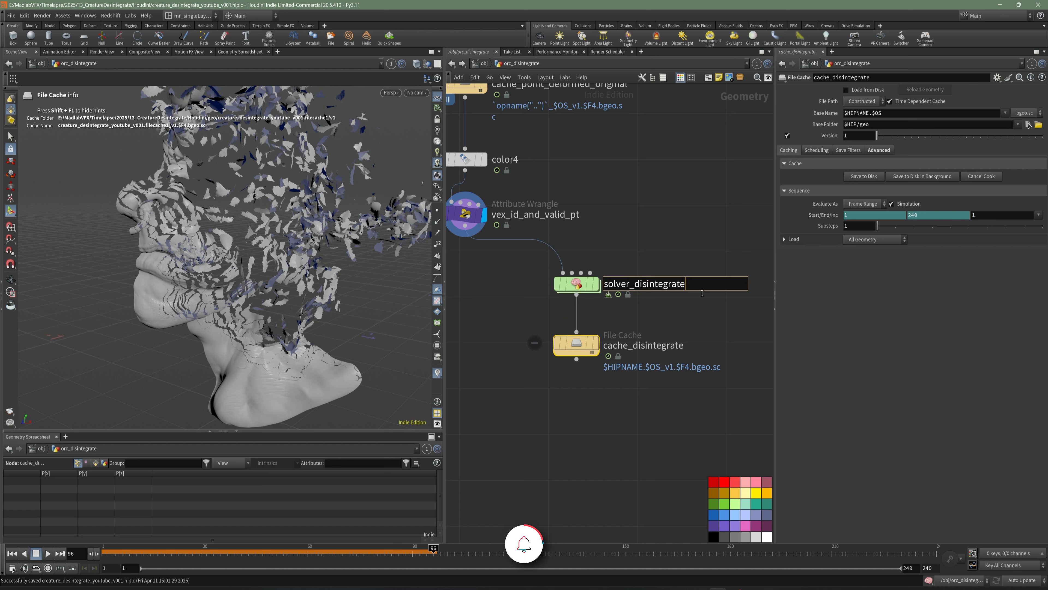
type("_geomey")
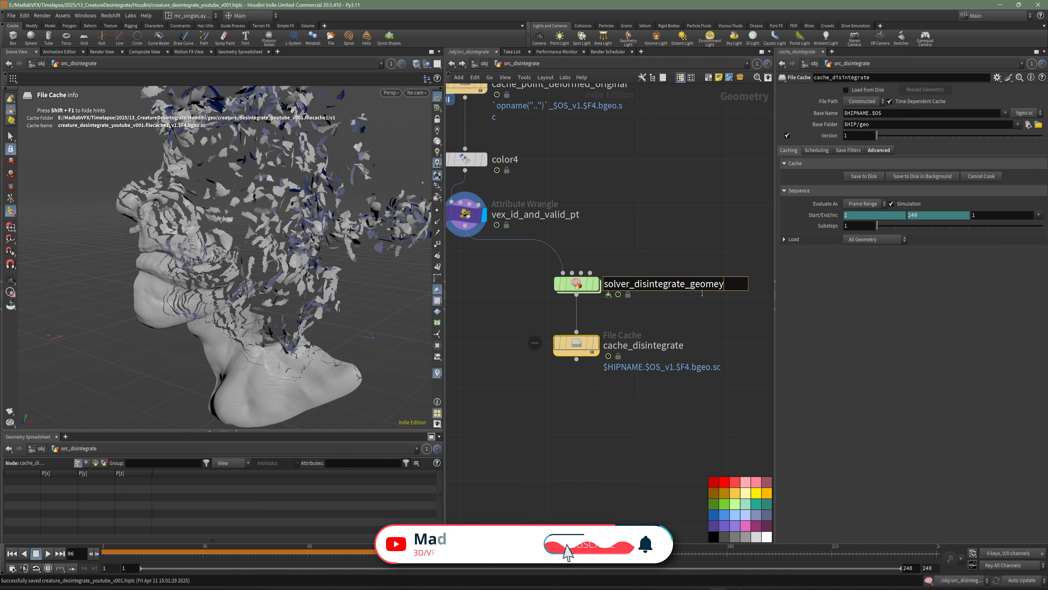
key("BackSpace")
type("o")
key("Return")
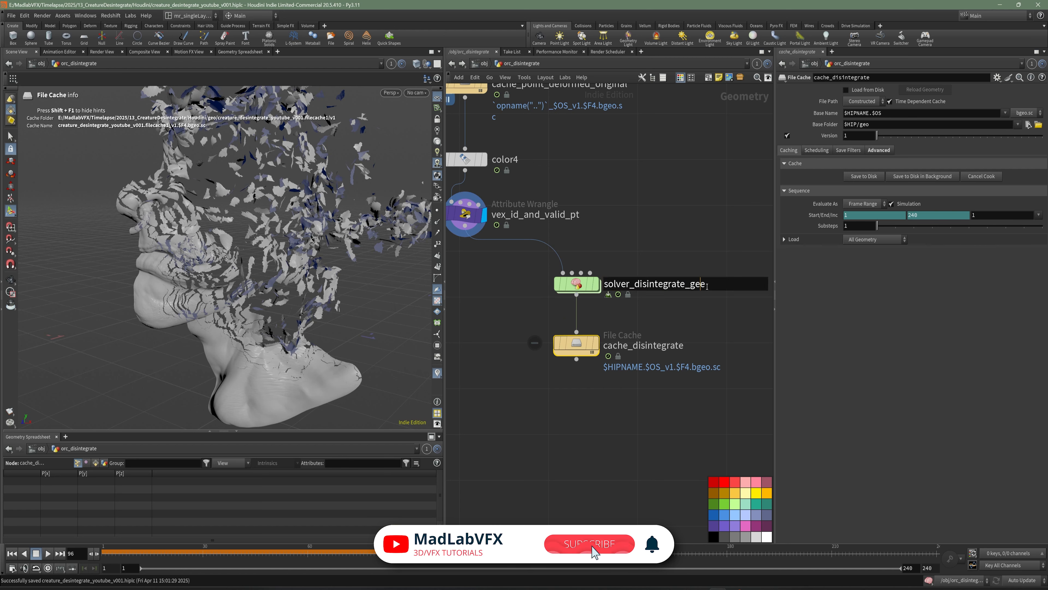
key("ctrl+s")
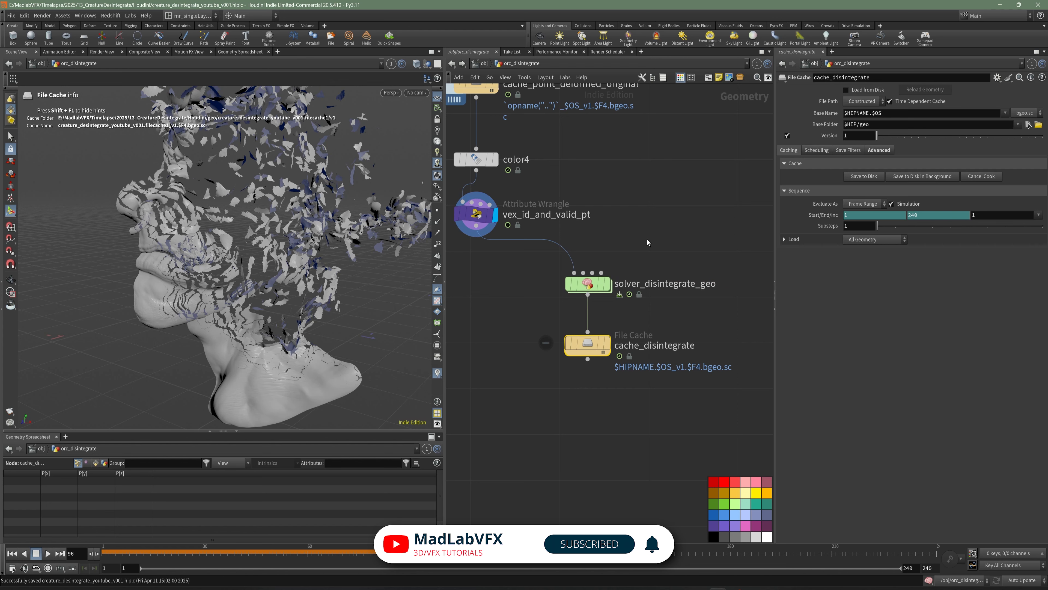
Display the cache_disintegrate node
left_click(594, 338)
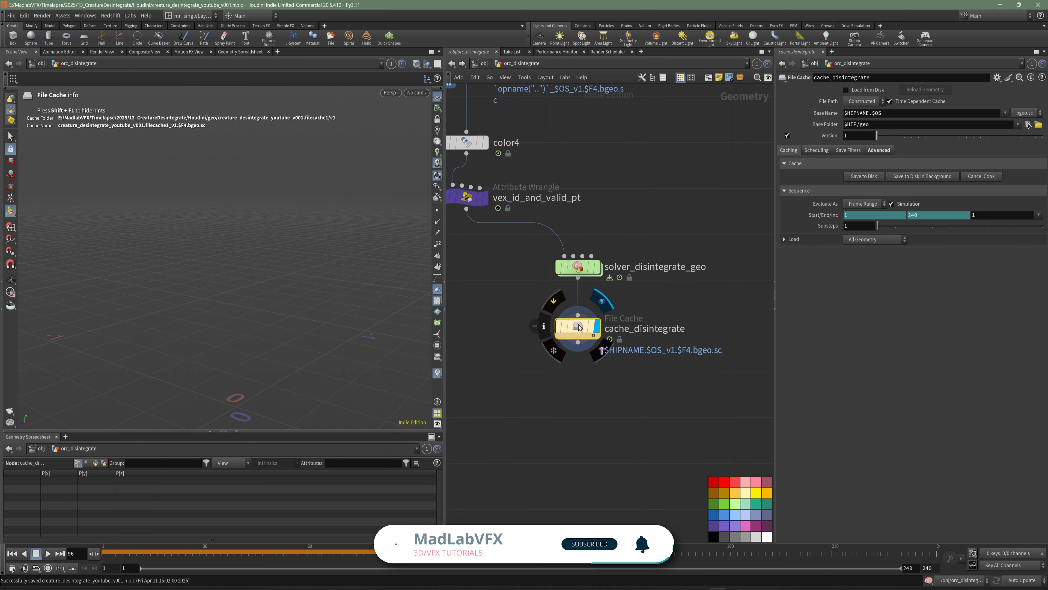
Set the cache_disintegrate file cache's base name to the Parent + Node Name preset and save the scene
key("ctrl+s")
left_click(1007, 114)
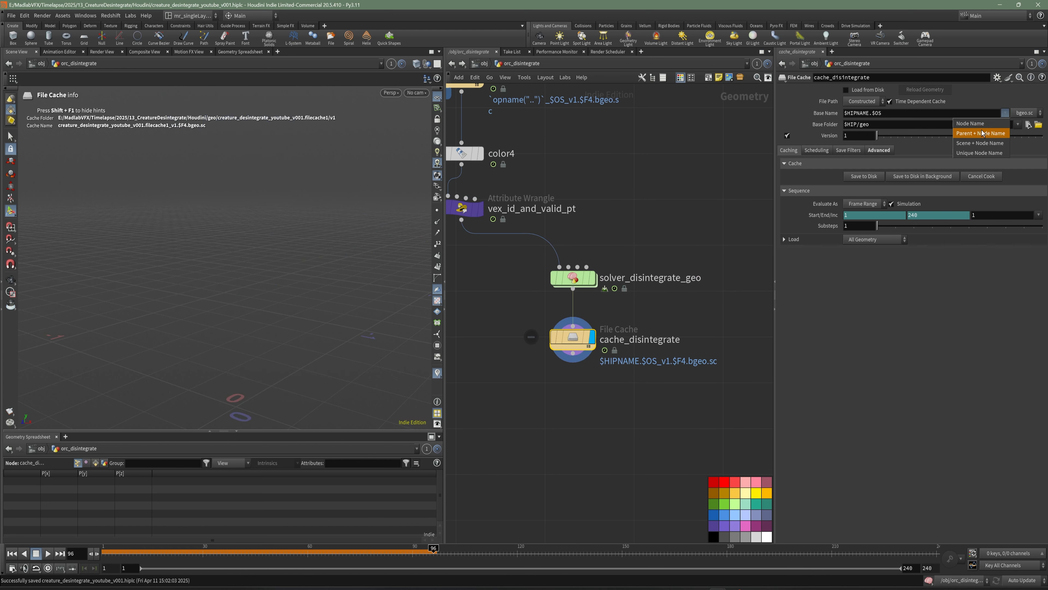
left_click(979, 132)
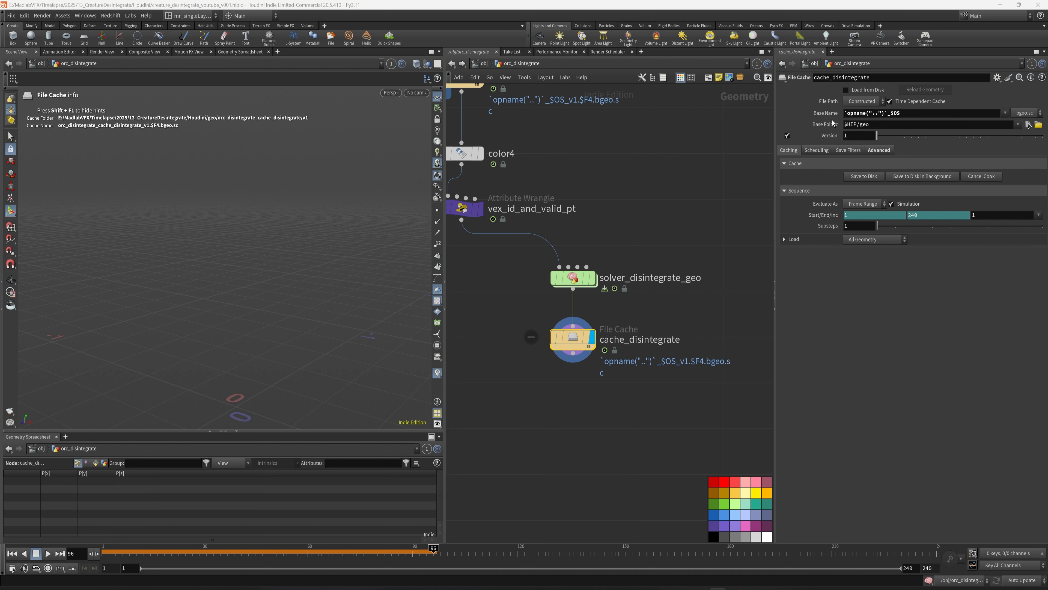
left_click(879, 151)
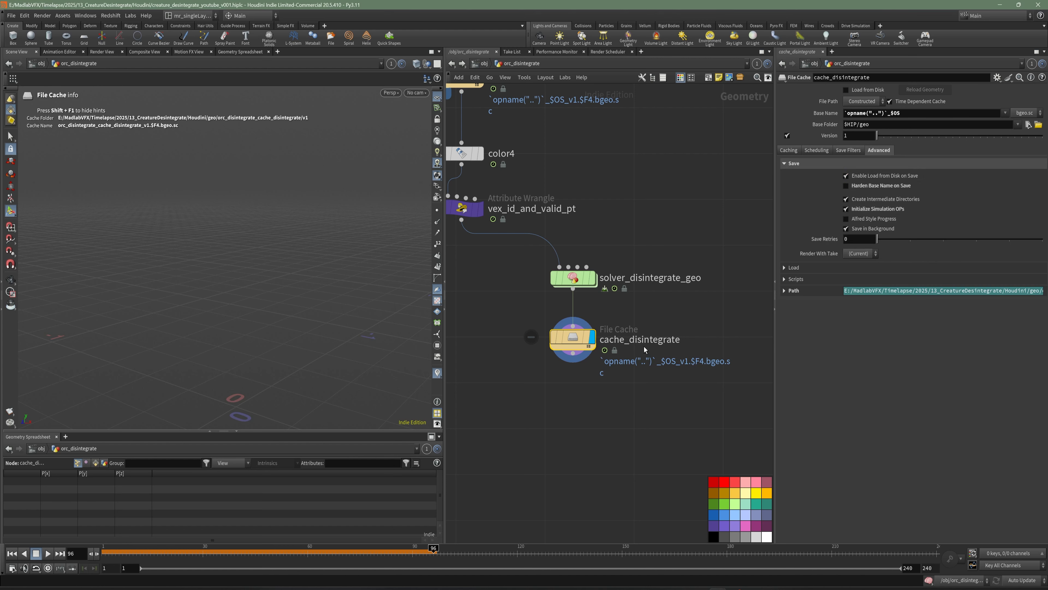
key("ctrl+s")
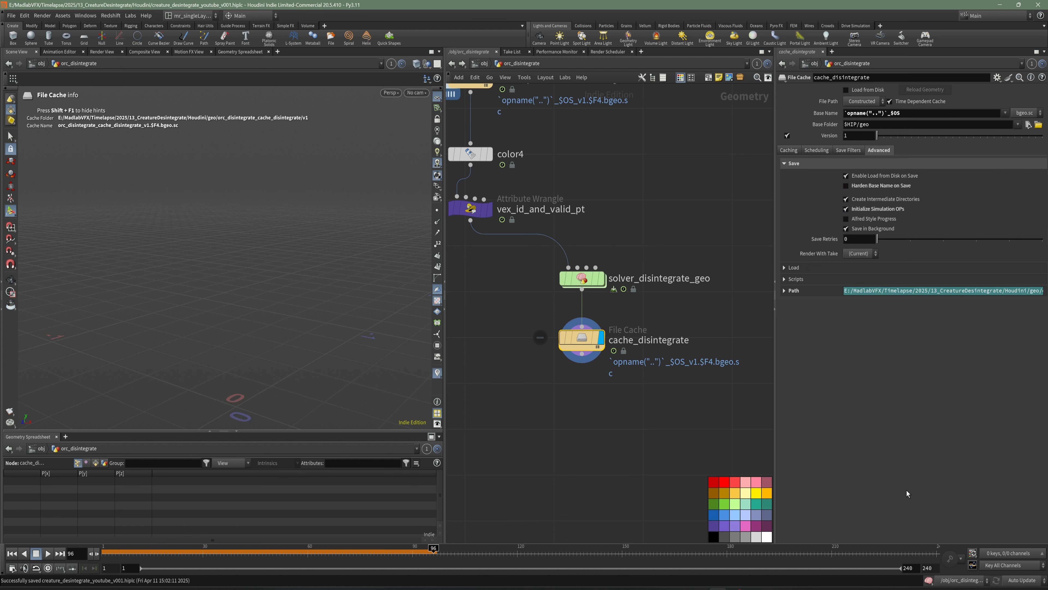
Return to the first frame, enter the solver_disintegrate_geo network and move OUT well below Prev_Frame to make room
left_click(12, 554)
double_click(582, 279)
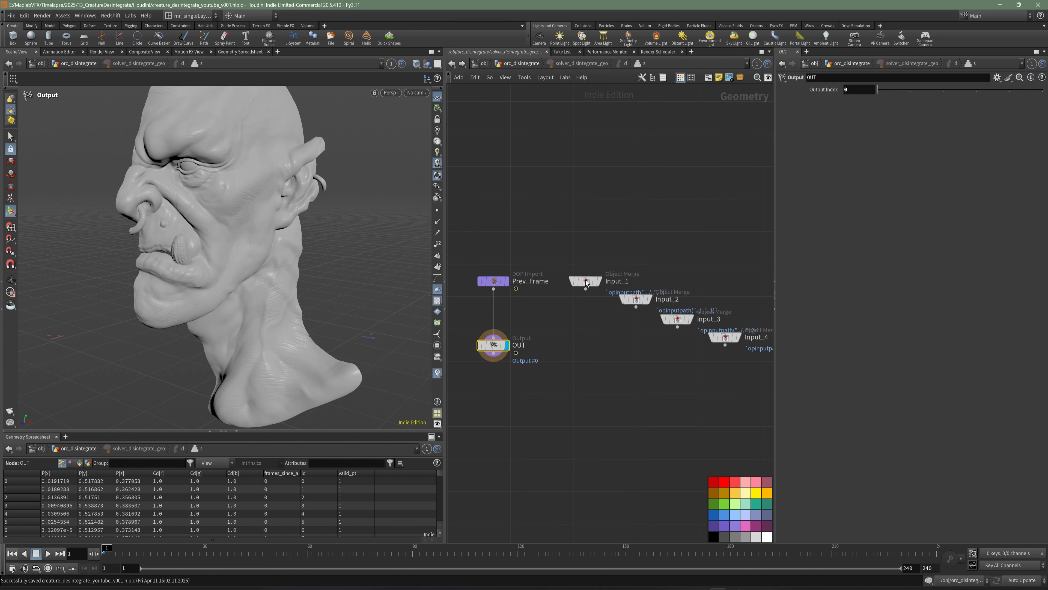
middle_click_drag(568, 339, 604, 307)
left_click_drag(531, 313, 529, 436)
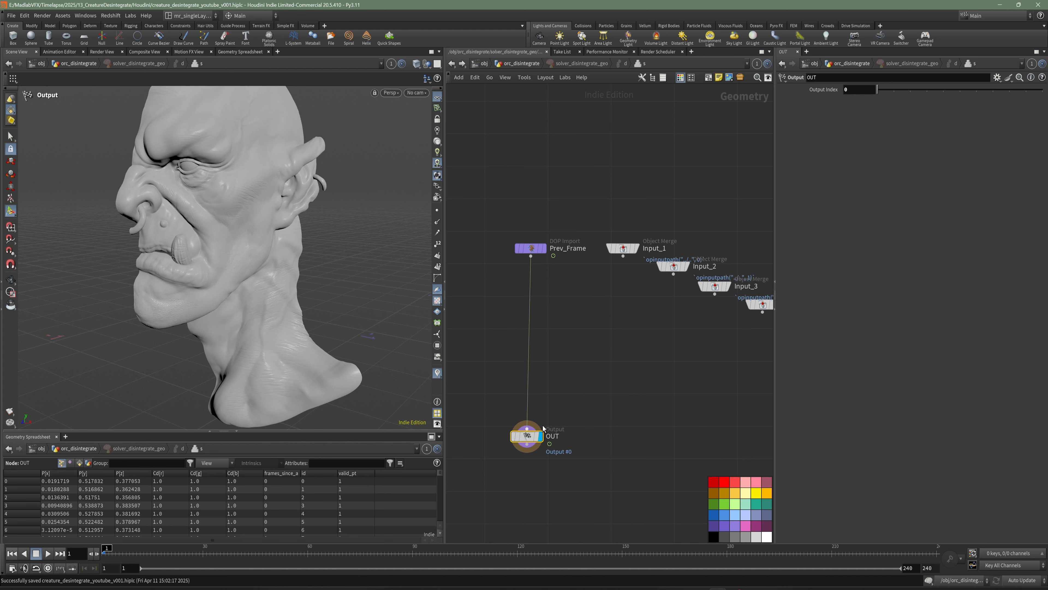
middle_click_drag(559, 359, 560, 339)
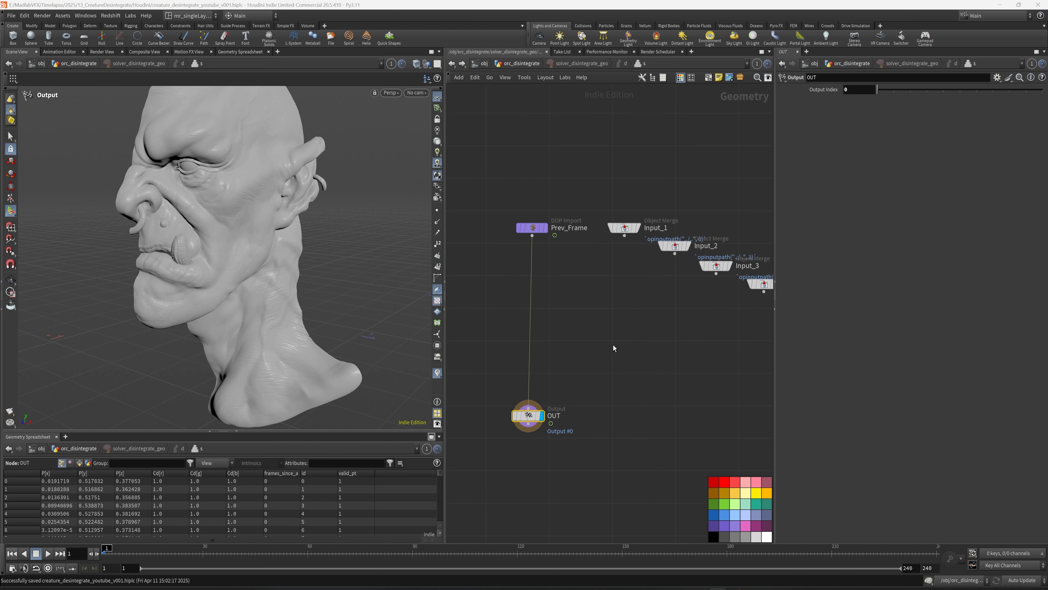
Add a Point Wrangle between Prev_Frame and OUT and name it vex_get_P
middle_click_drag(614, 348, 632, 348)
key("Tab")
type("wr")
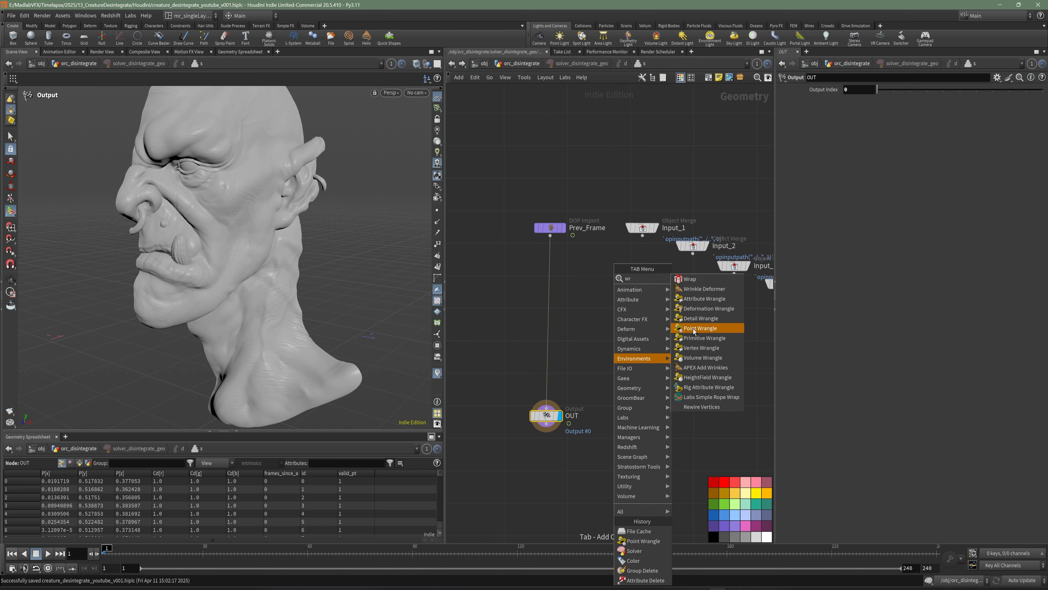
left_click(700, 328)
left_click(578, 323)
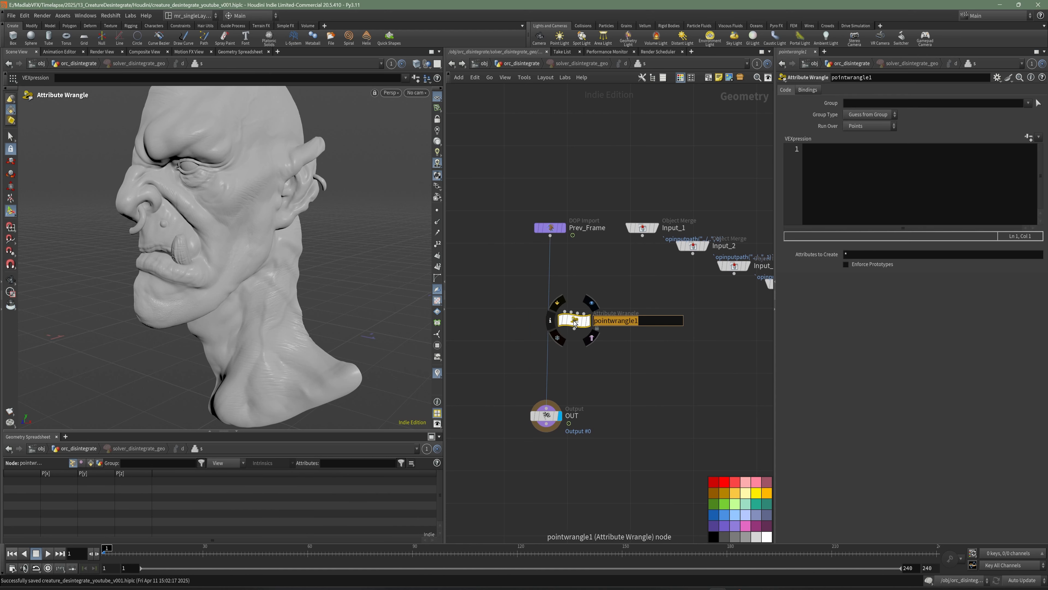
scroll(649, 307, "up", 3)
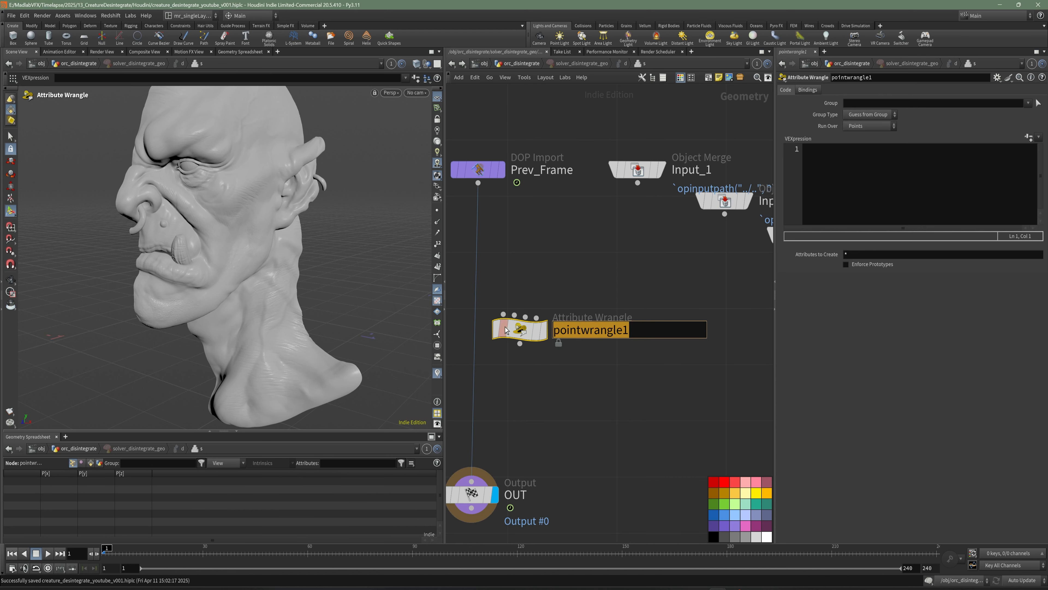
type("vex_get_P")
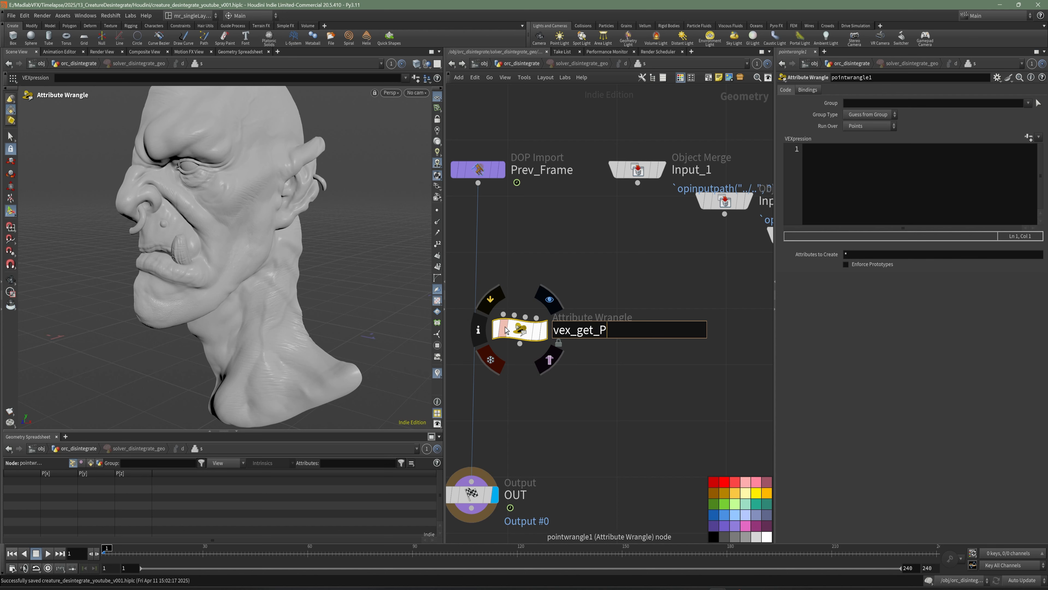
key("Return")
scroll(557, 338, "down", 3)
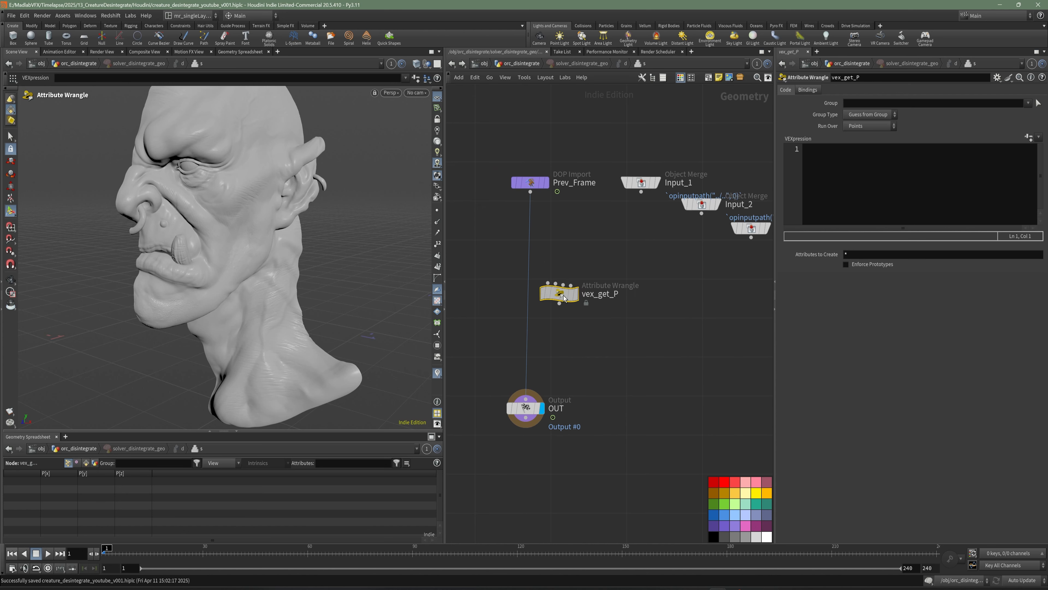
Insert vex_get_P into the wire between Prev_Frame and OUT, shift Prev_Frame aside, and color the wrangle purple
left_click_drag(564, 298, 531, 302)
left_click_drag(532, 184, 486, 184)
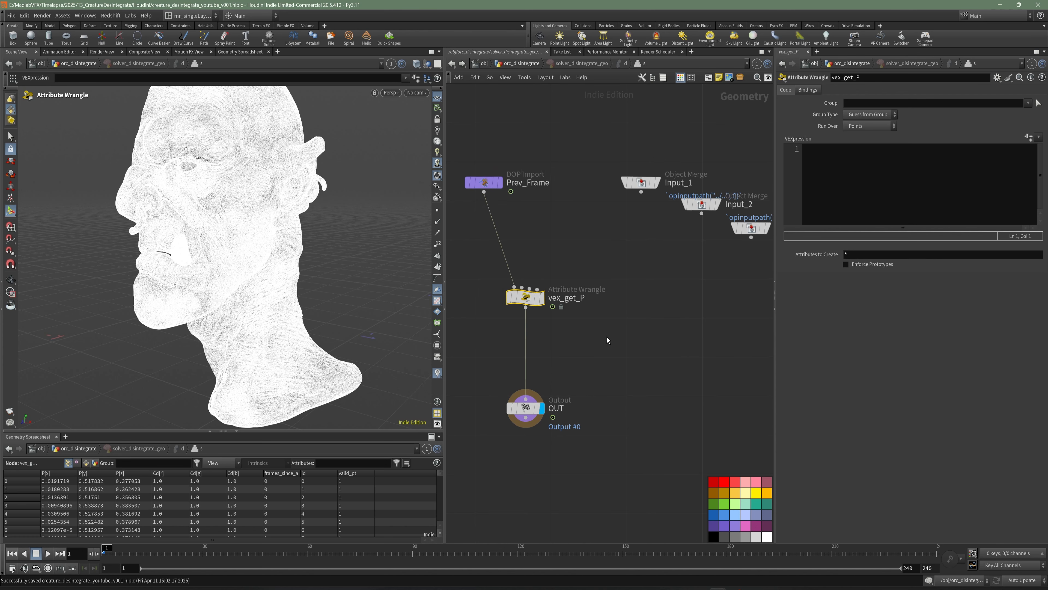
left_click(714, 527)
Connect Input_1 to the second input of vex_get_P and set the display flag on vex_get_P
left_click(641, 192)
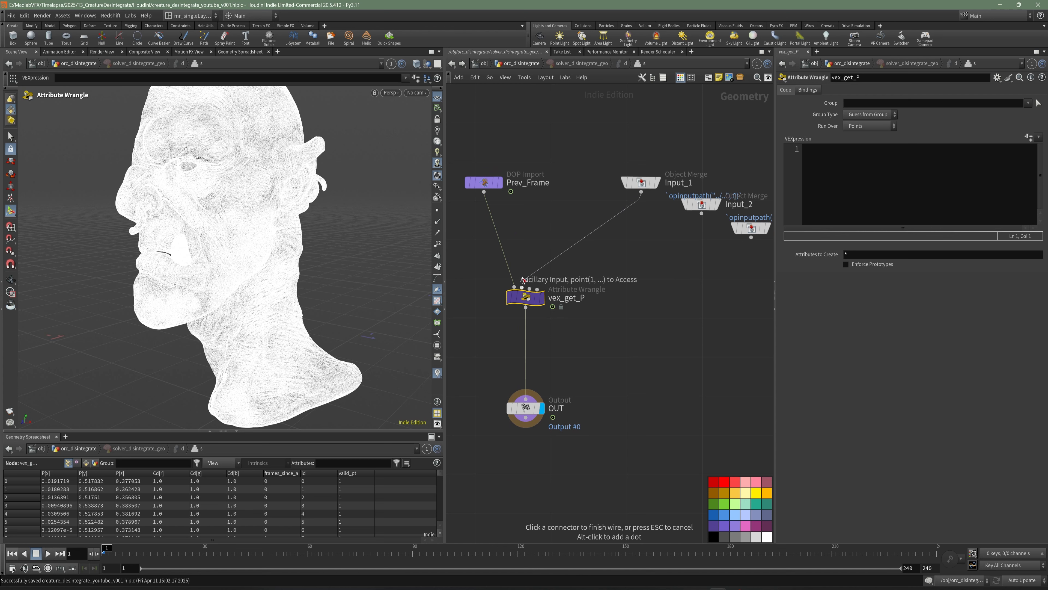
key("Escape")
left_click(640, 183)
middle_click_drag(617, 193, 602, 192)
left_click_drag(626, 183, 593, 175)
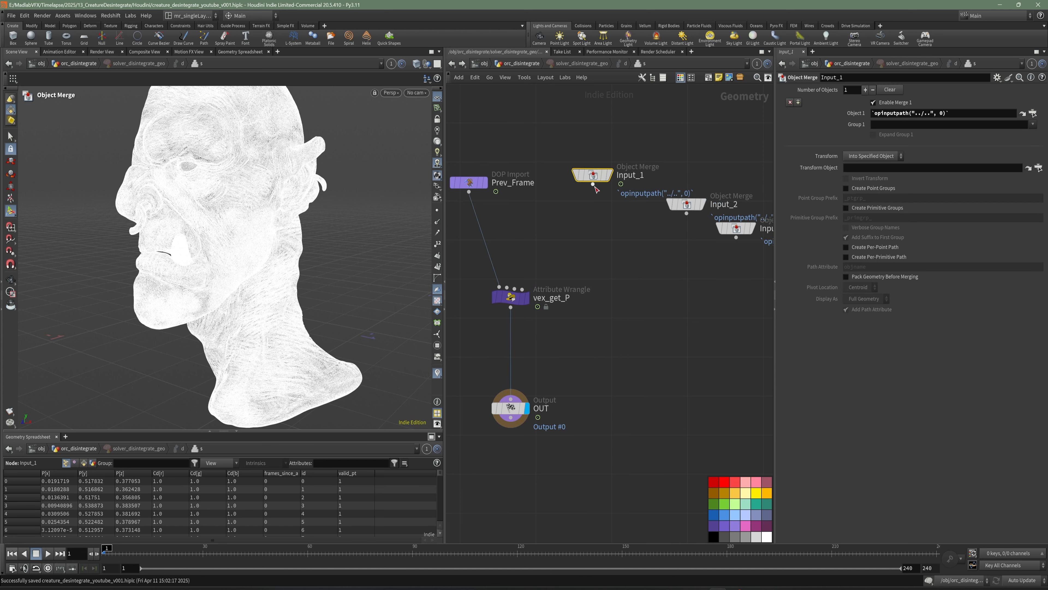
left_click(593, 184)
left_click(507, 288)
left_click(527, 298)
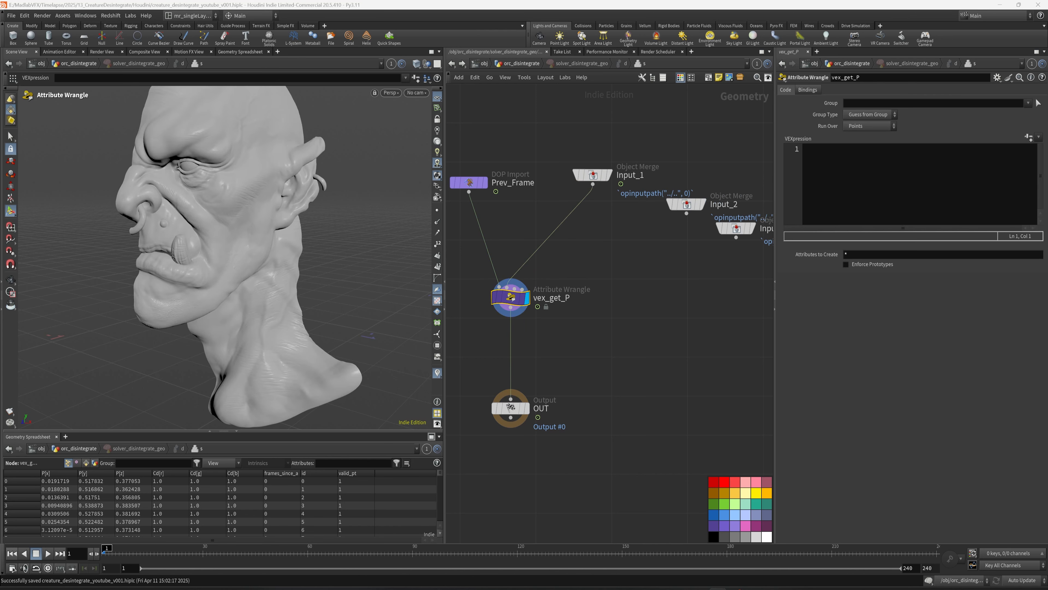
In the vex_get_P code, look up the matching point with "int id = idtopoint(1, i@id);"
left_click(905, 191)
type("int ")
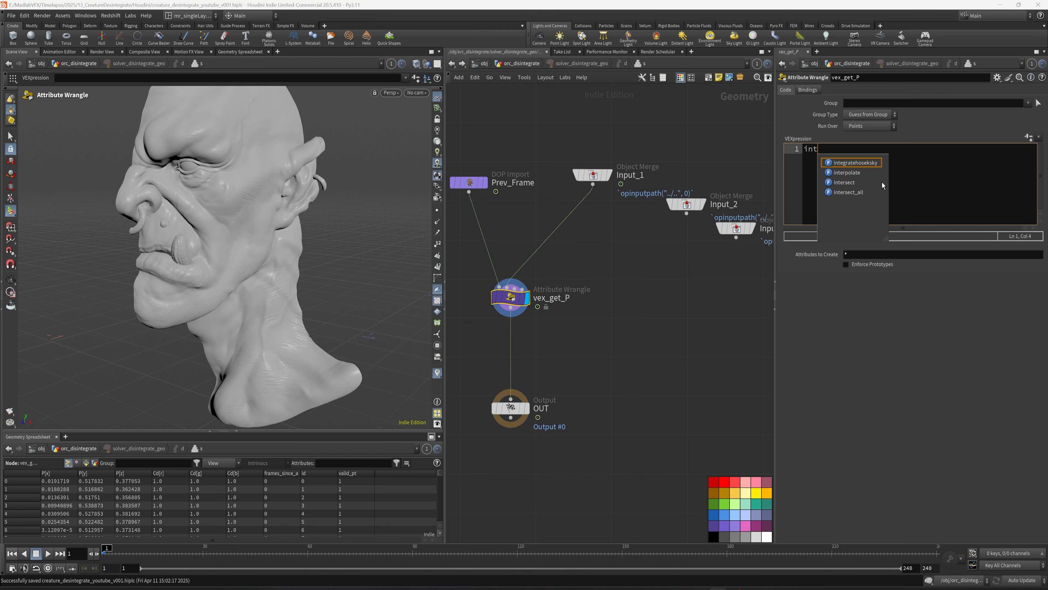
type("id = ")
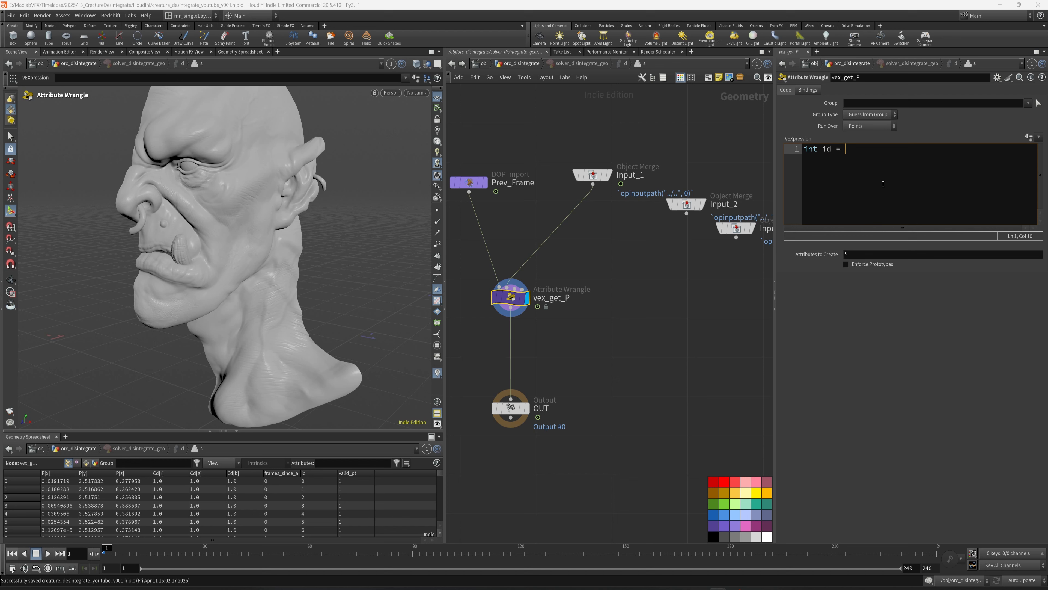
type("idto")
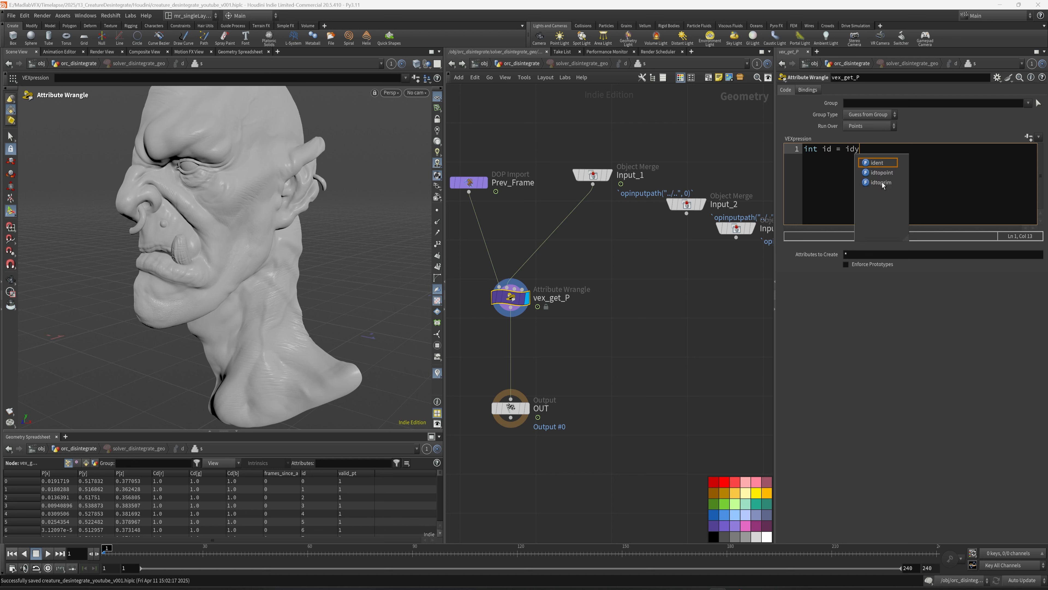
type("point(")
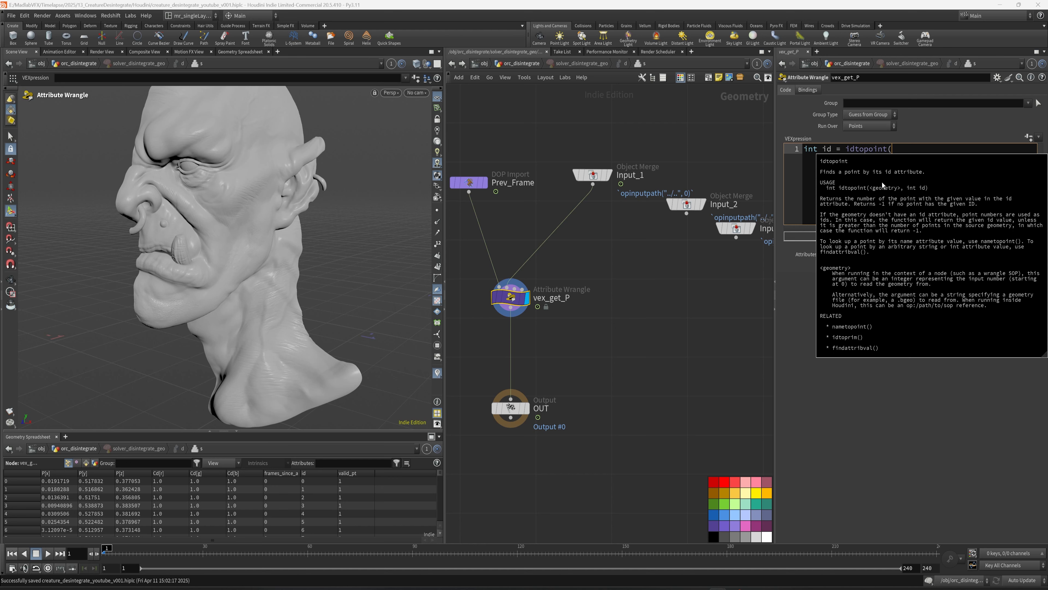
type("1, id")
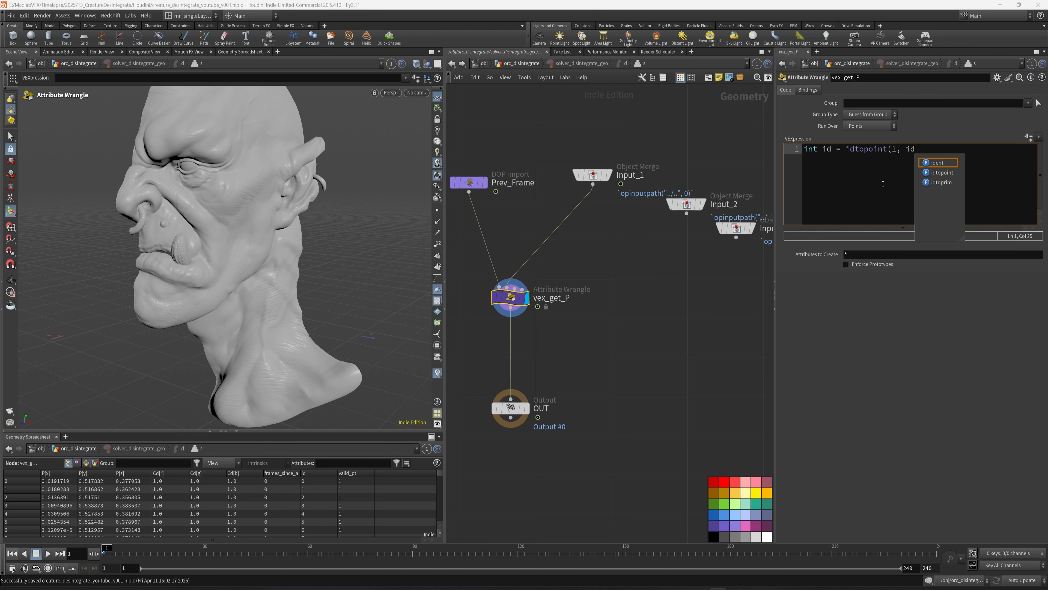
key("BackSpace")
key("BackSpace")
type("i@")
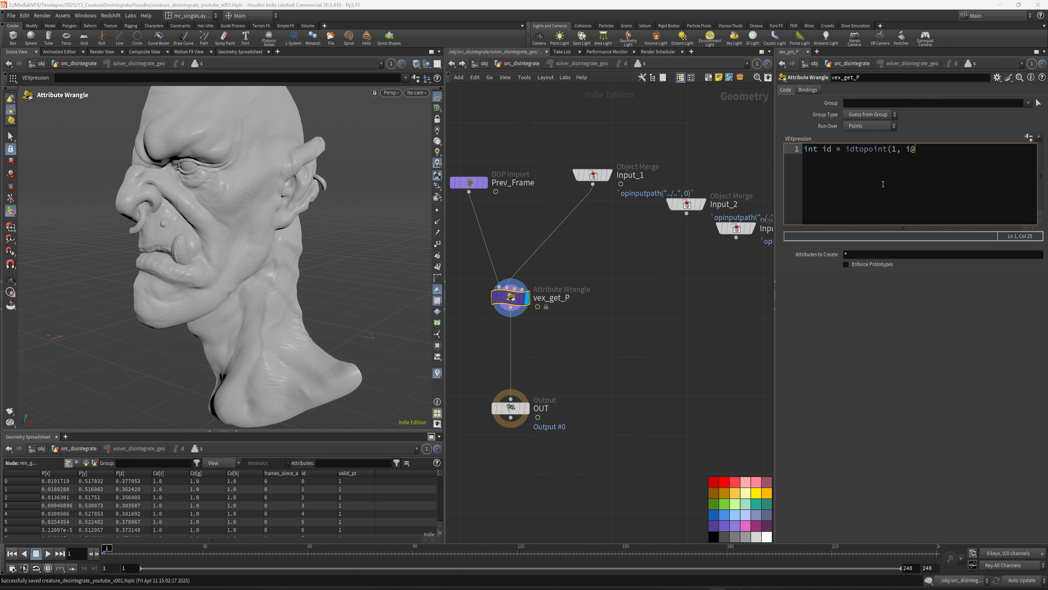
type("a")
key("BackSpace")
type("id);")
key("Right")
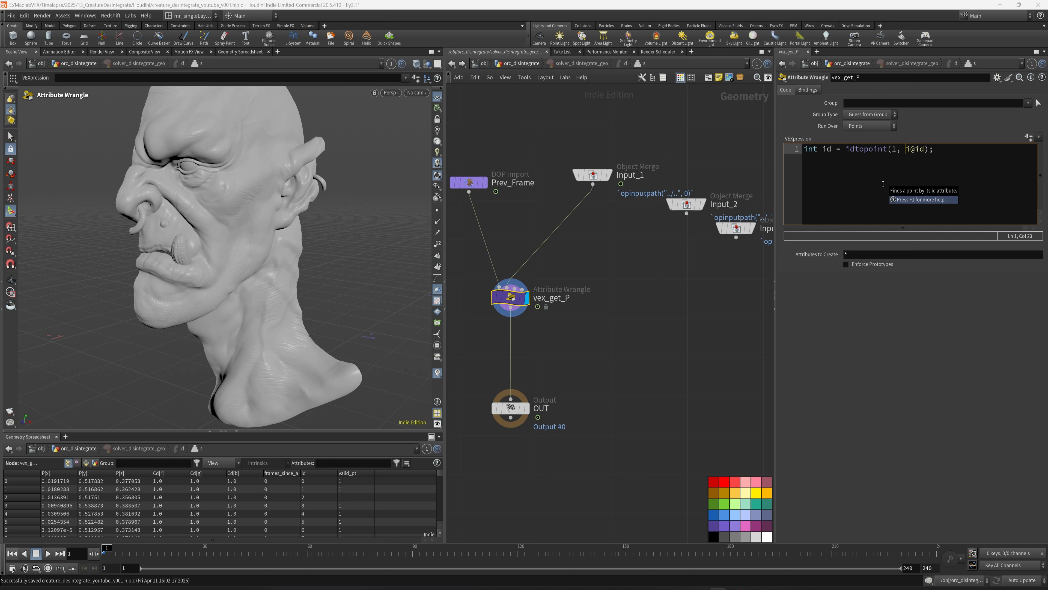
key("Return")
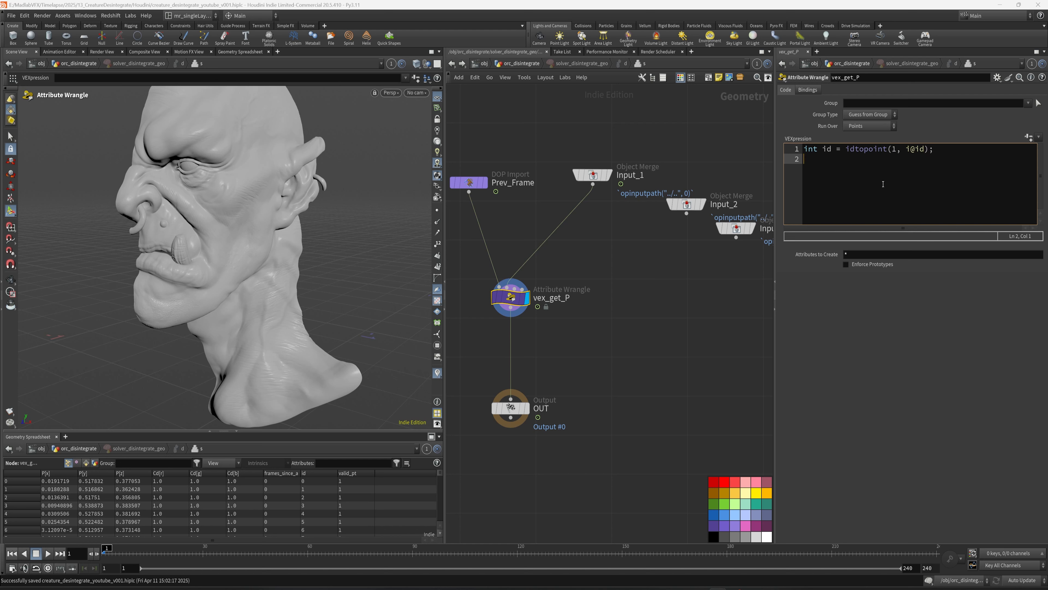
Add the line @P = point(1, "P", id); to the vex_get_P code, below the idtopoint line
key("Return")
type("@P = point")
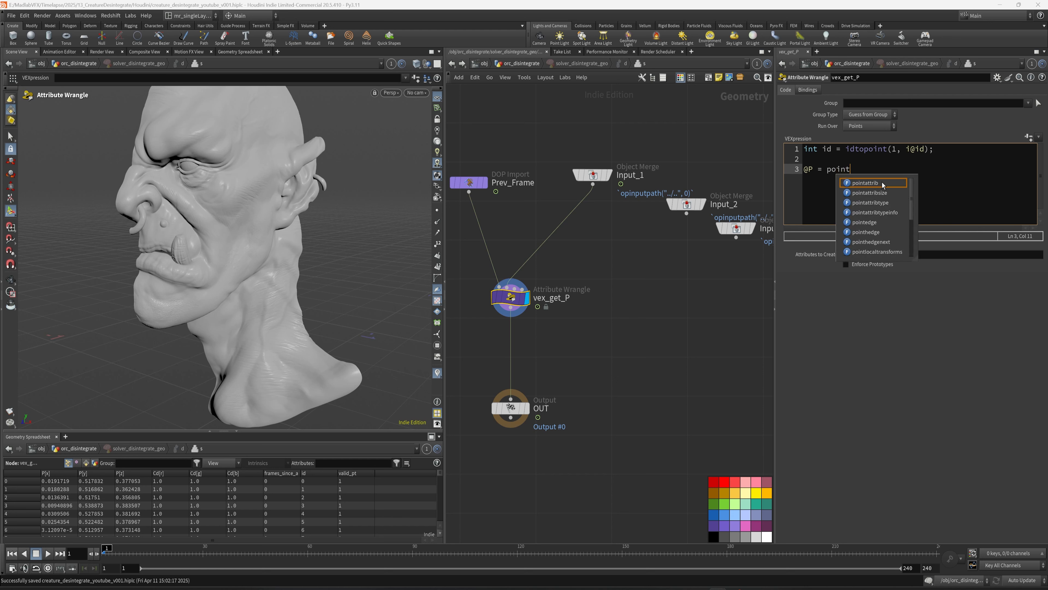
type("(1, ")
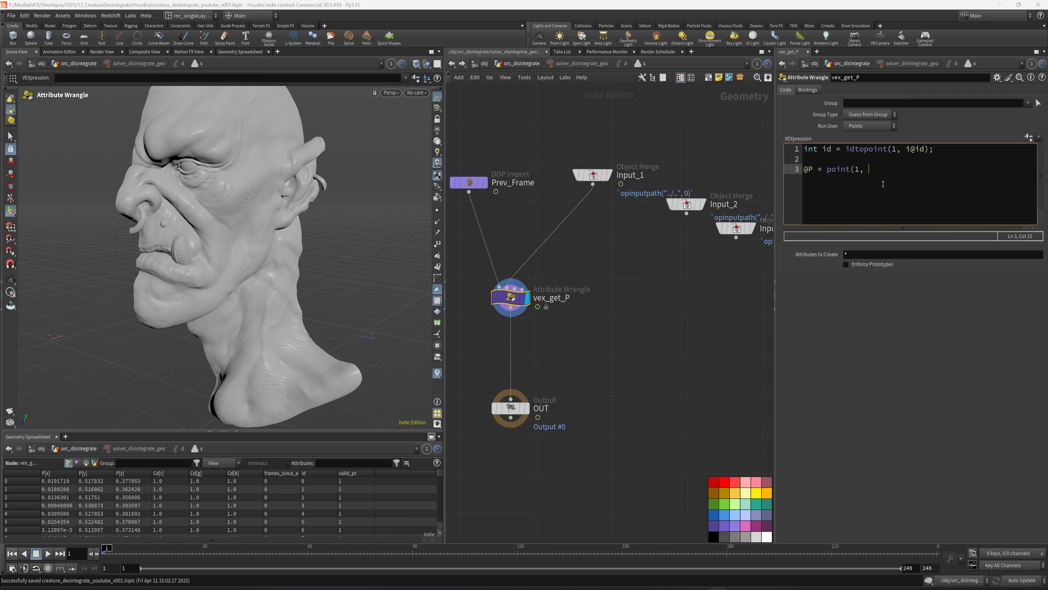
type("\"P\", ")
type("@")
type("d);")
Insert a second Point Wrangle between vex_get_P and OUT, and space the nodes out
middle_click_drag(598, 323, 607, 300)
key("Tab")
type("wr")
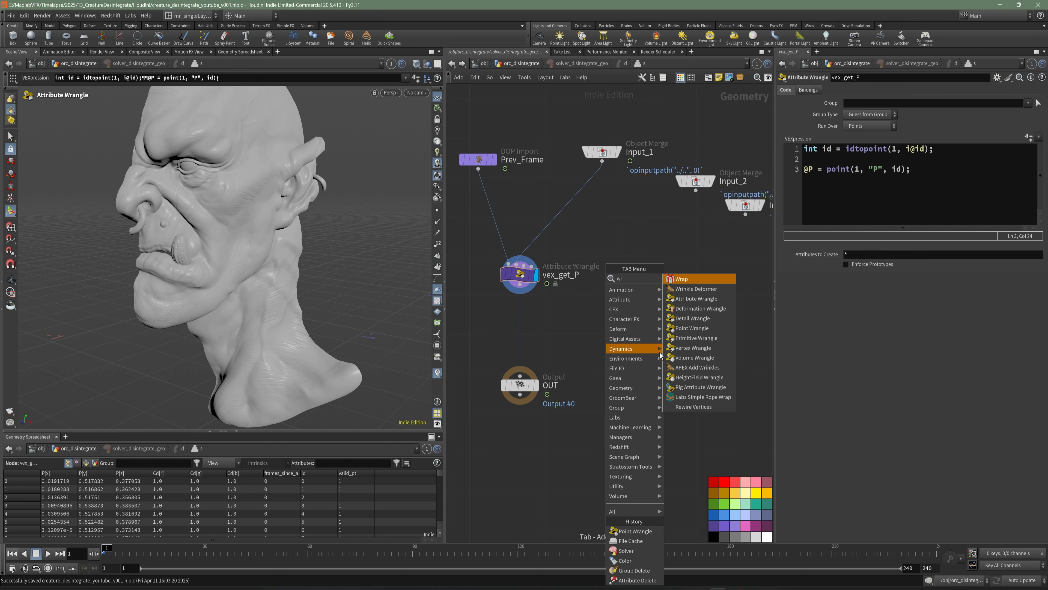
left_click(687, 332)
left_click(561, 320)
left_click_drag(564, 319, 522, 334)
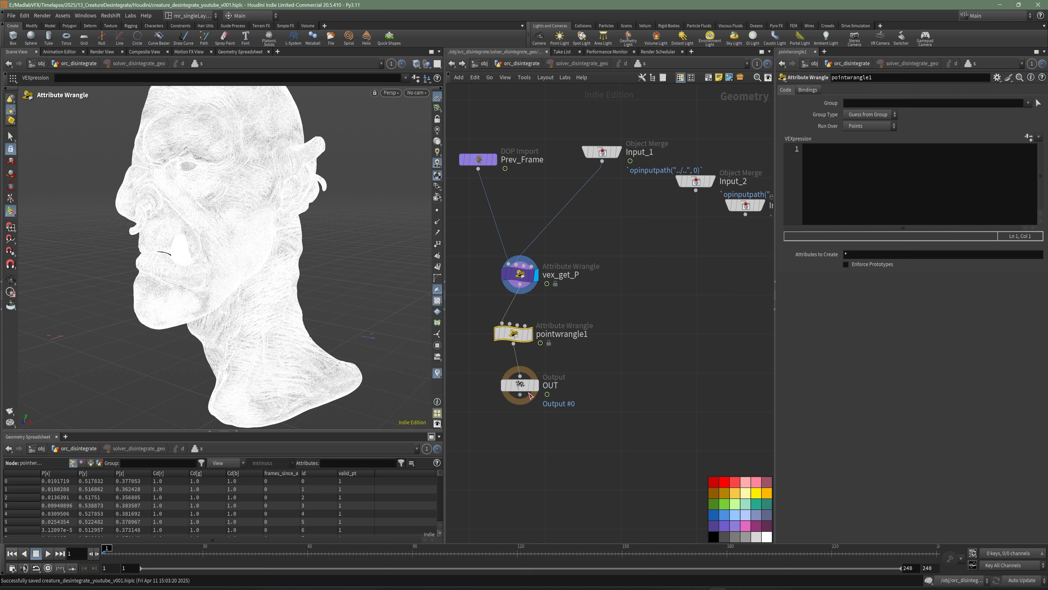
left_click_drag(531, 396, 605, 433)
left_click_drag(521, 335, 575, 343)
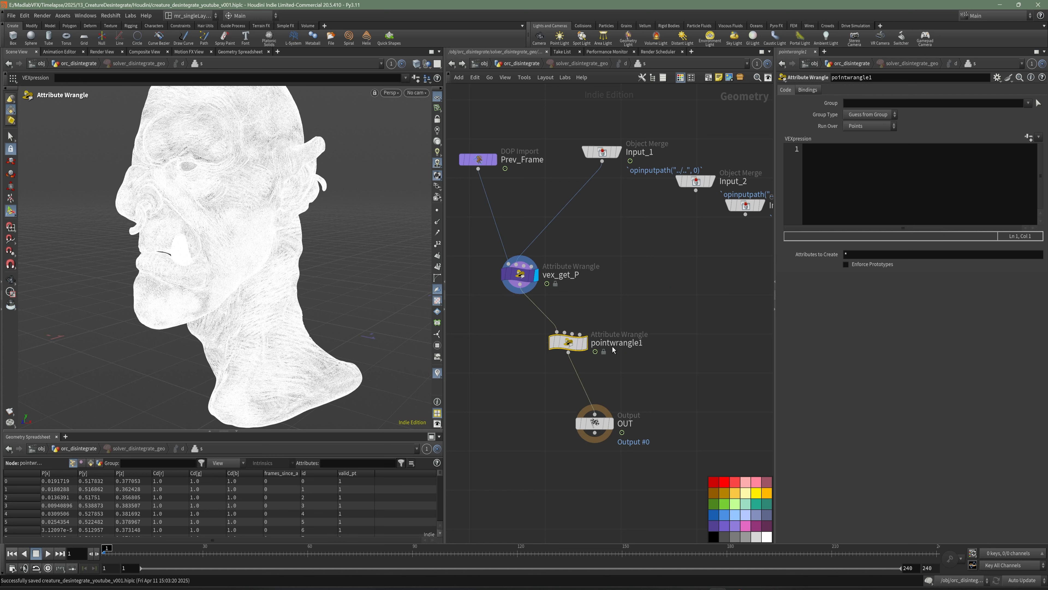
Rename the new point wrangle as vex_remove_borders
double_click(613, 347)
type("vex")
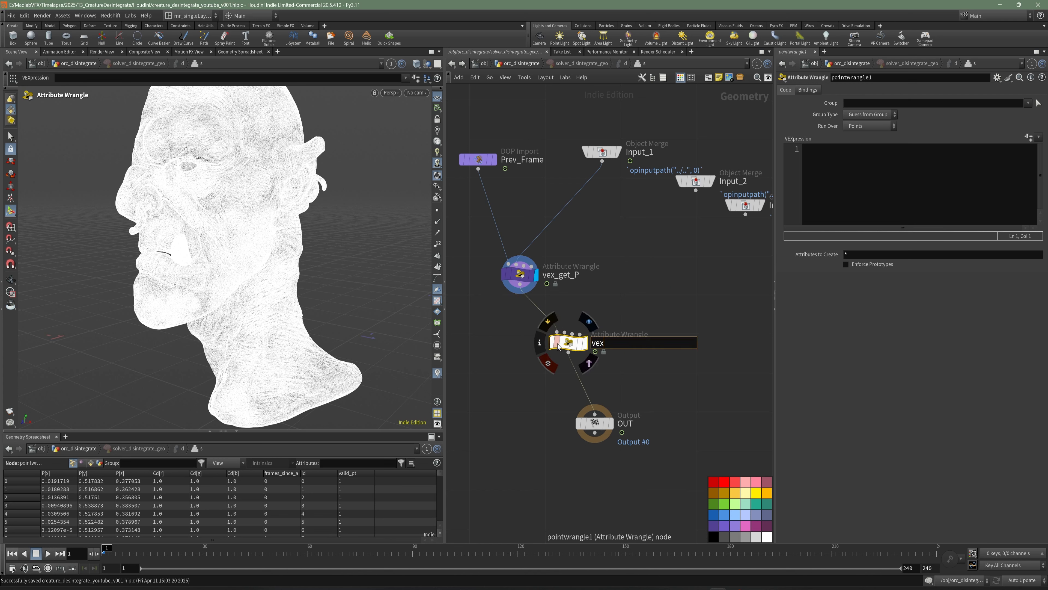
type("_ren")
type("move_po")
type("borders")
key("Return")
Align OUT directly below vex_remove_borders, color that wrangle purple and save the scene
left_click_drag(625, 430, 608, 434)
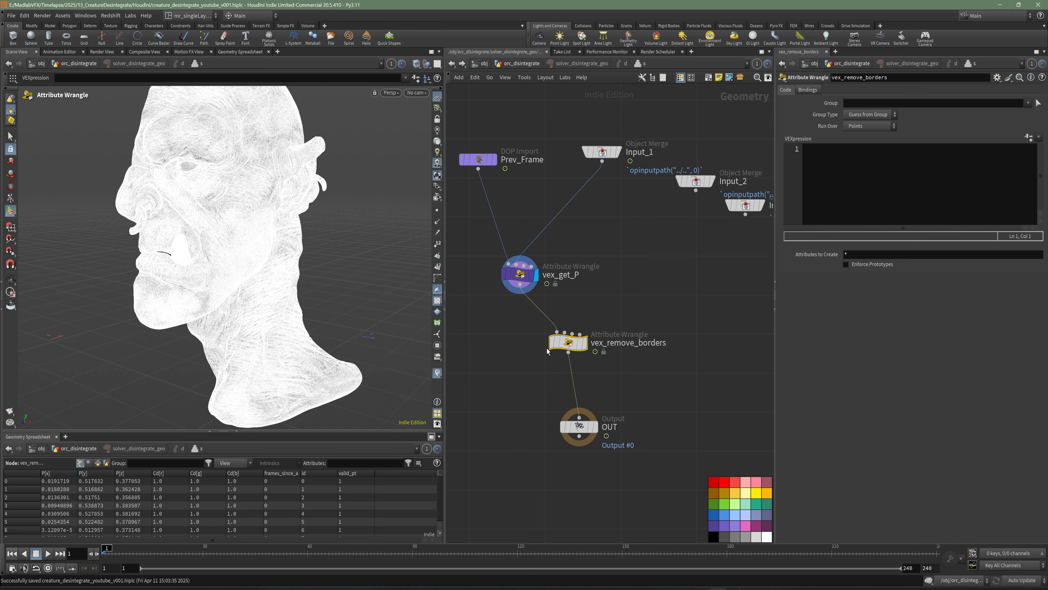
right_click_drag(224, 170, 249, 243, "alt")
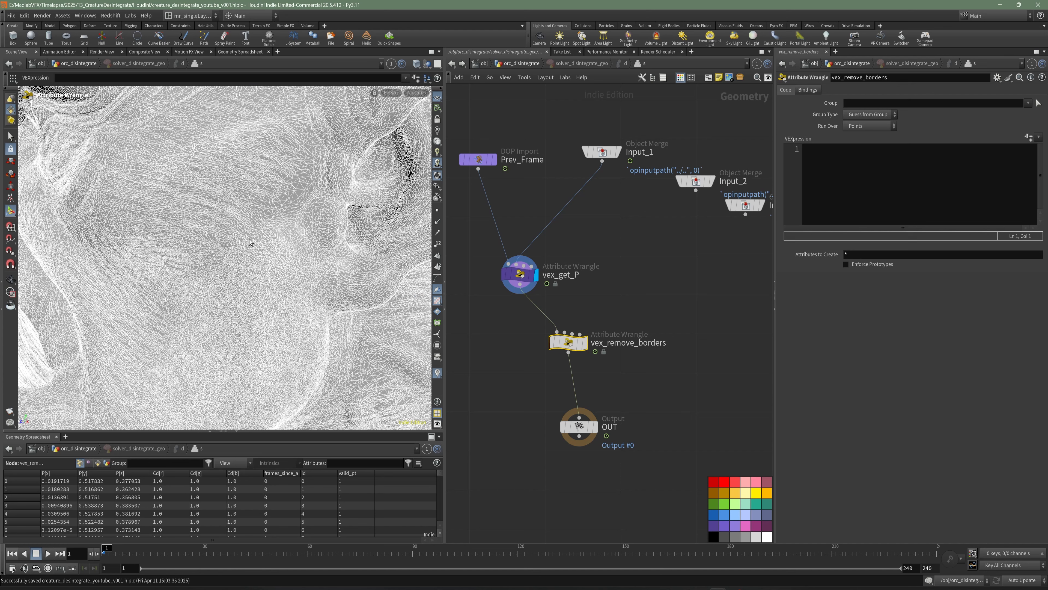
left_click_drag(591, 435, 580, 438)
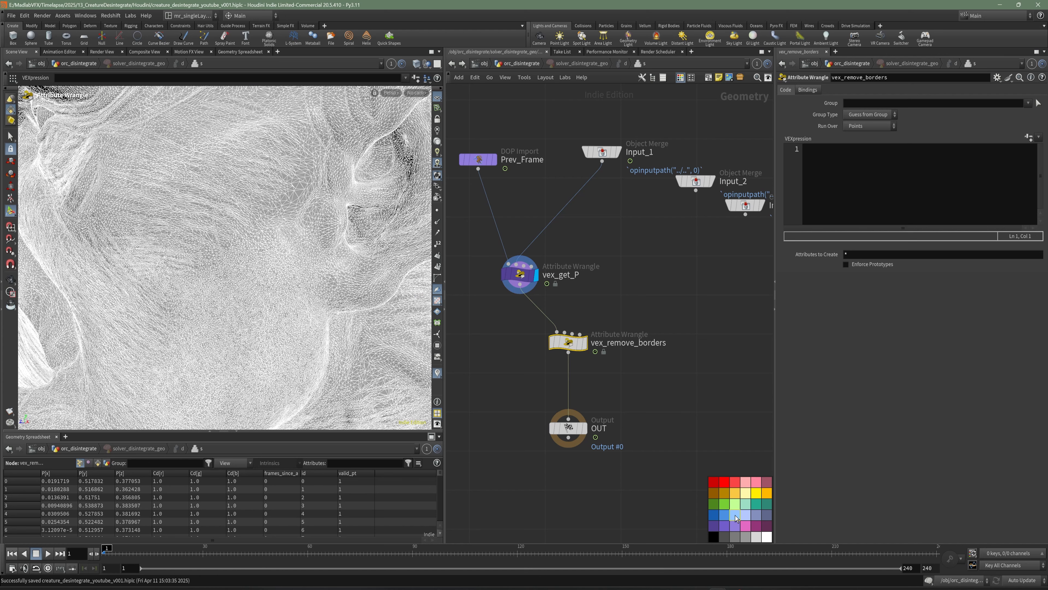
left_click(713, 527)
key("ctrl+s")
Connect Input_1 to the second input of vex_remove_borders and shift vex_get_P slightly away from it
middle_click_drag(619, 333, 612, 340)
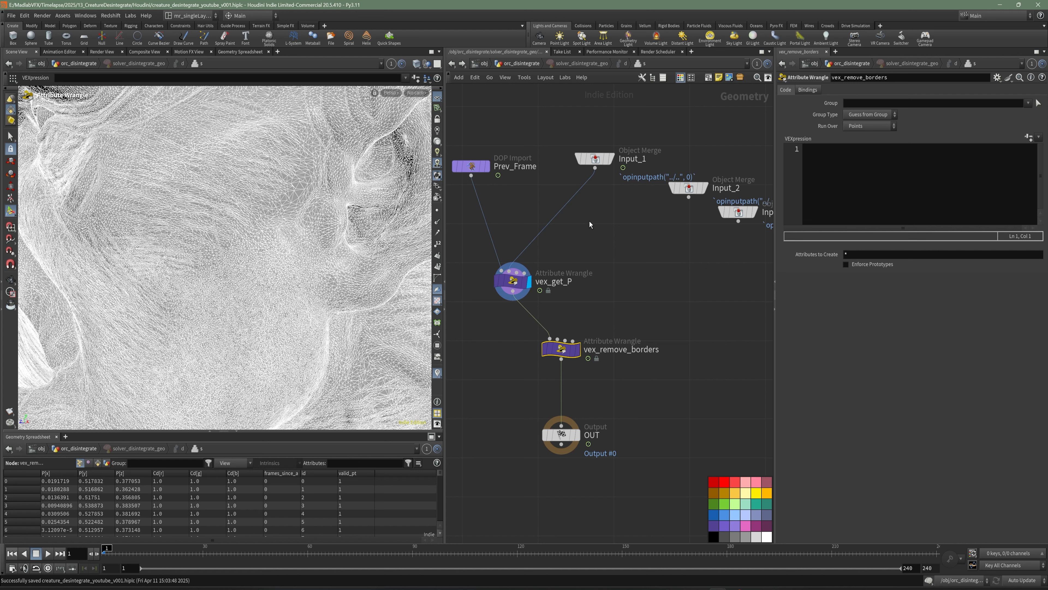
left_click(593, 183)
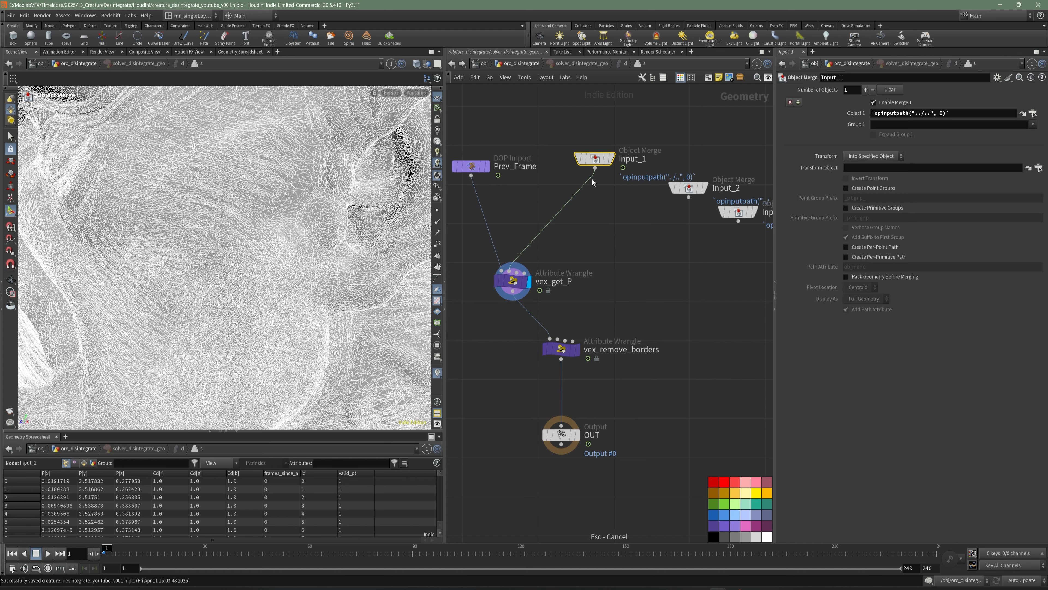
left_click(575, 356)
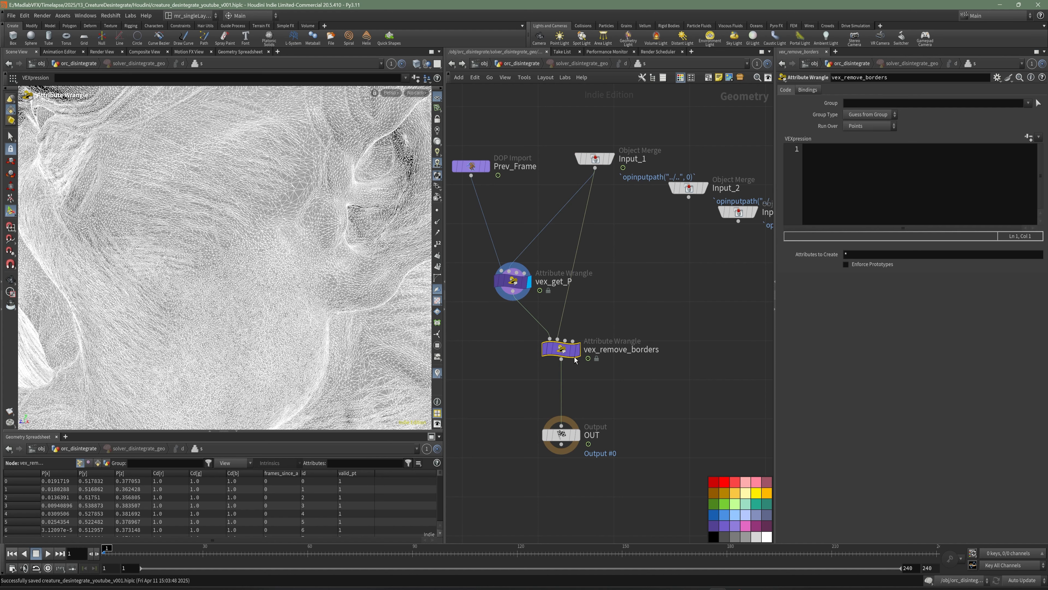
middle_click_drag(632, 311, 628, 313)
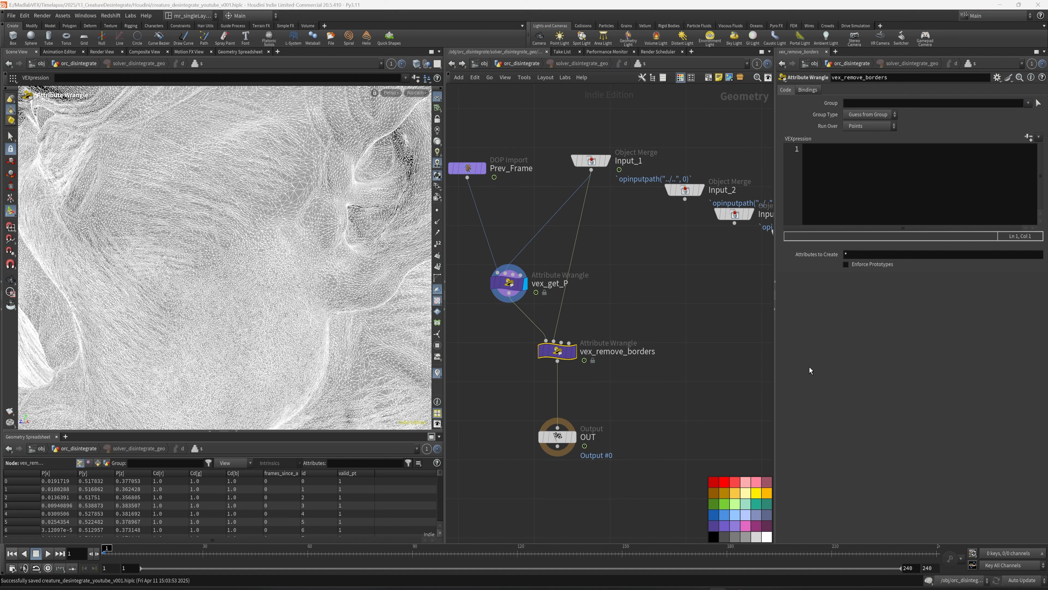
left_click_drag(509, 284, 498, 266)
middle_click_drag(595, 369, 595, 372)
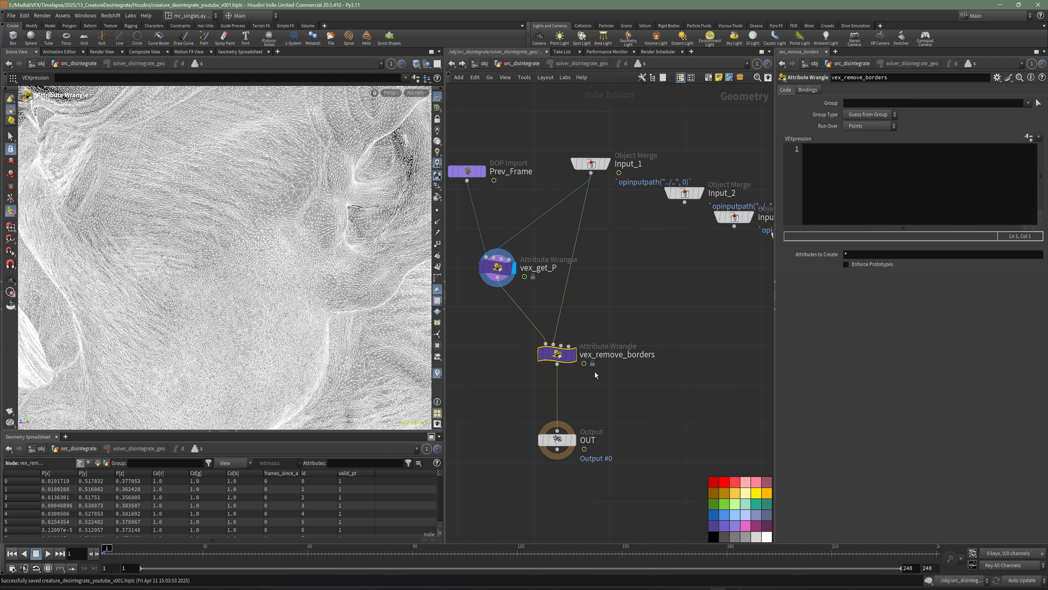
Widen the parameter area and write int ptnum = idtopoint(0, i@id); as the first line of the vex_remove_borders code
left_click_drag(779, 412, 731, 379)
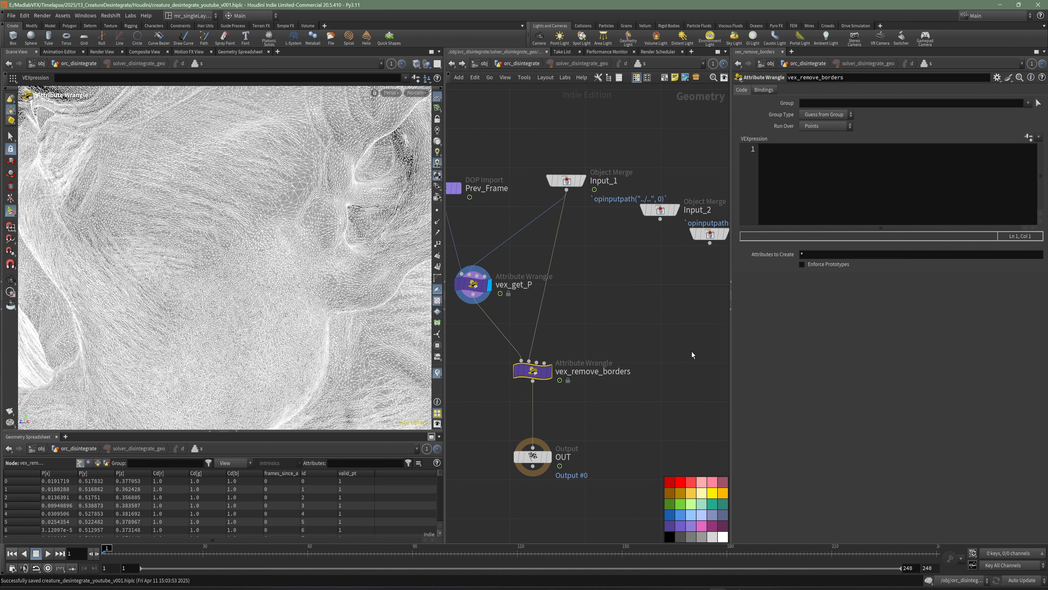
left_click(835, 207)
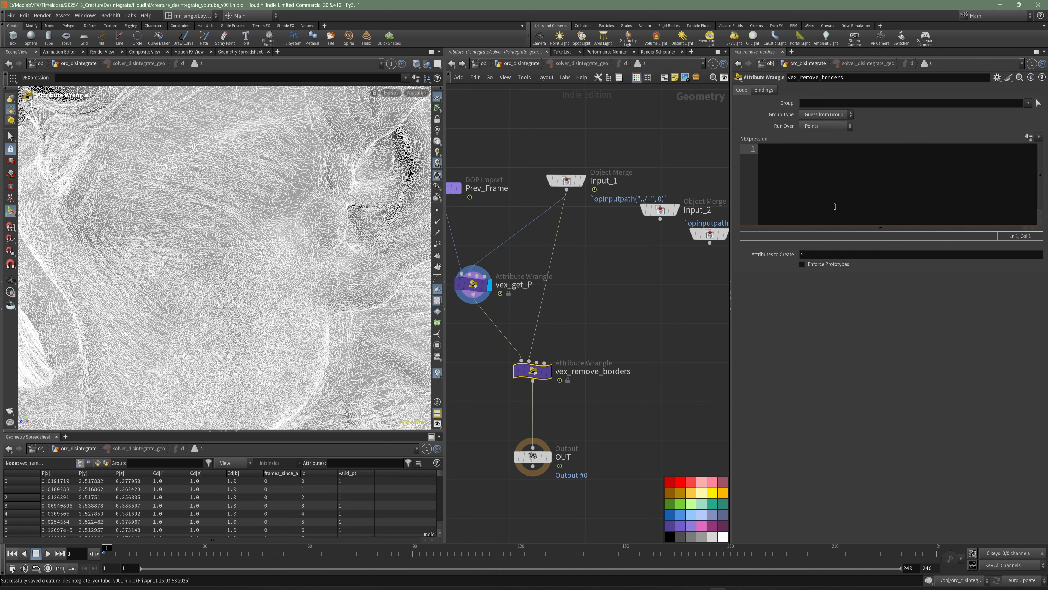
type("in")
type("t ptnm")
type("u")
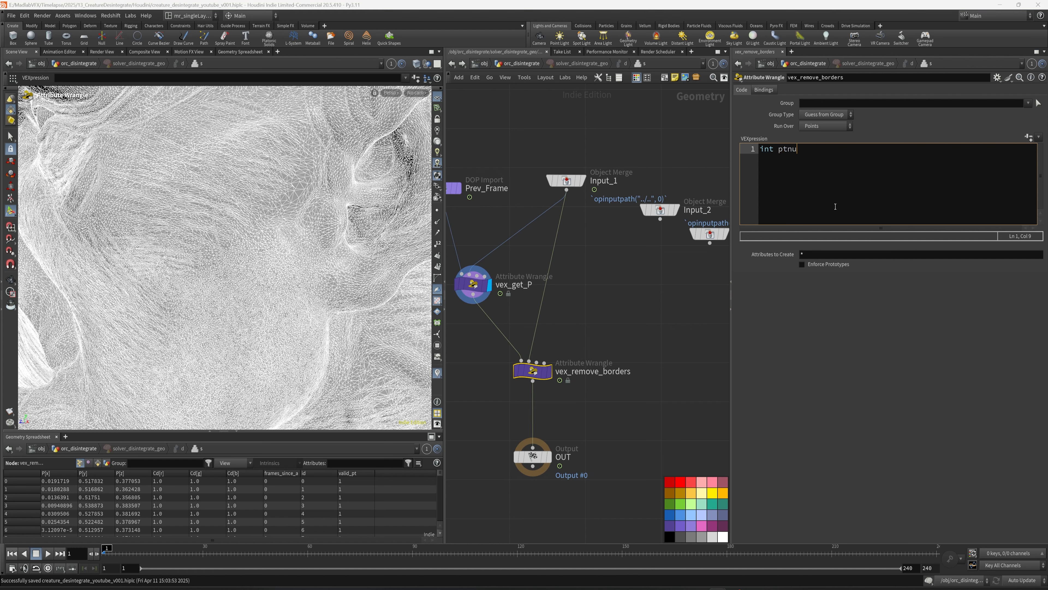
type("m = idto")
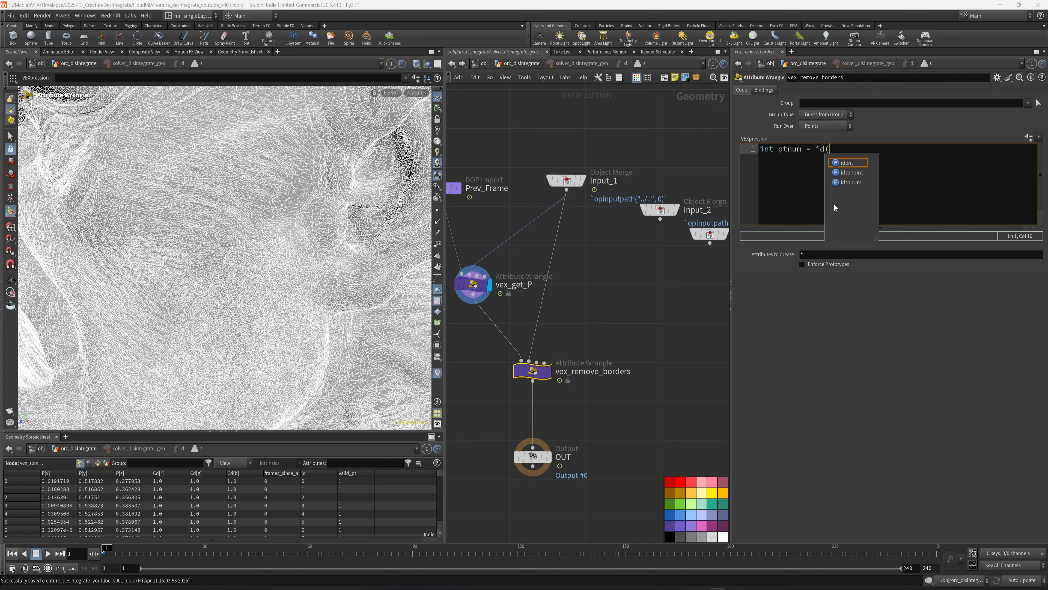
key("Return")
type("(0, ")
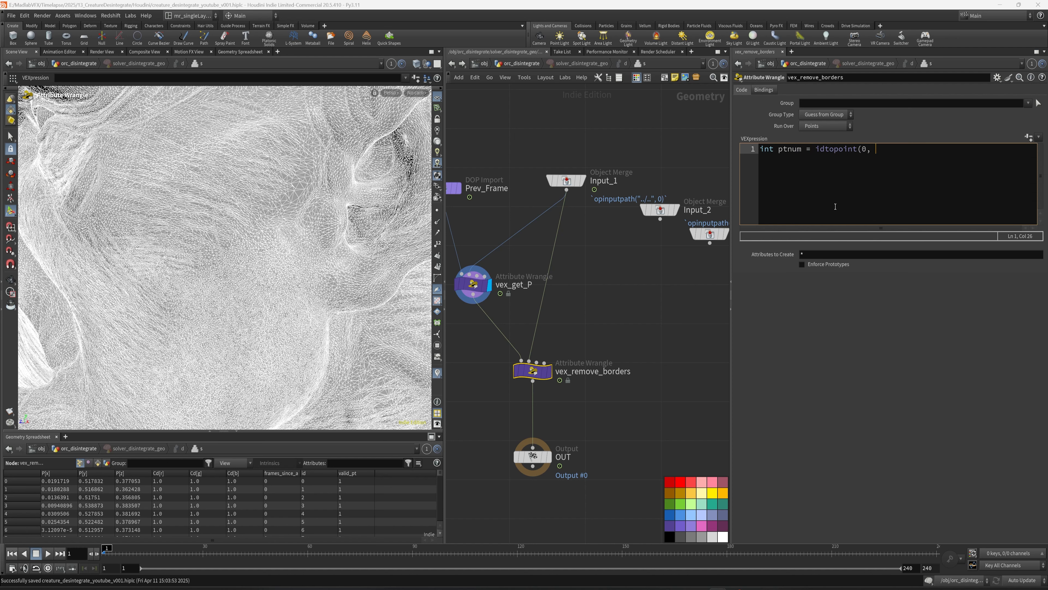
type("i@id);")
key("Return")
Add the line int count = neighbourcount(0, ptnum); below the idtopoint line
type("int cou")
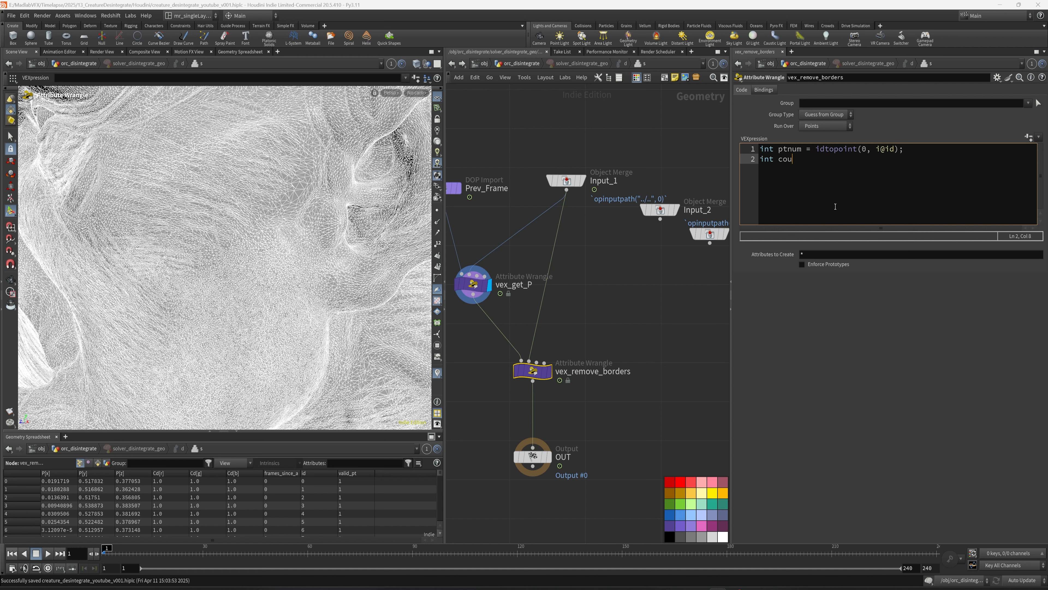
type("nt = ne")
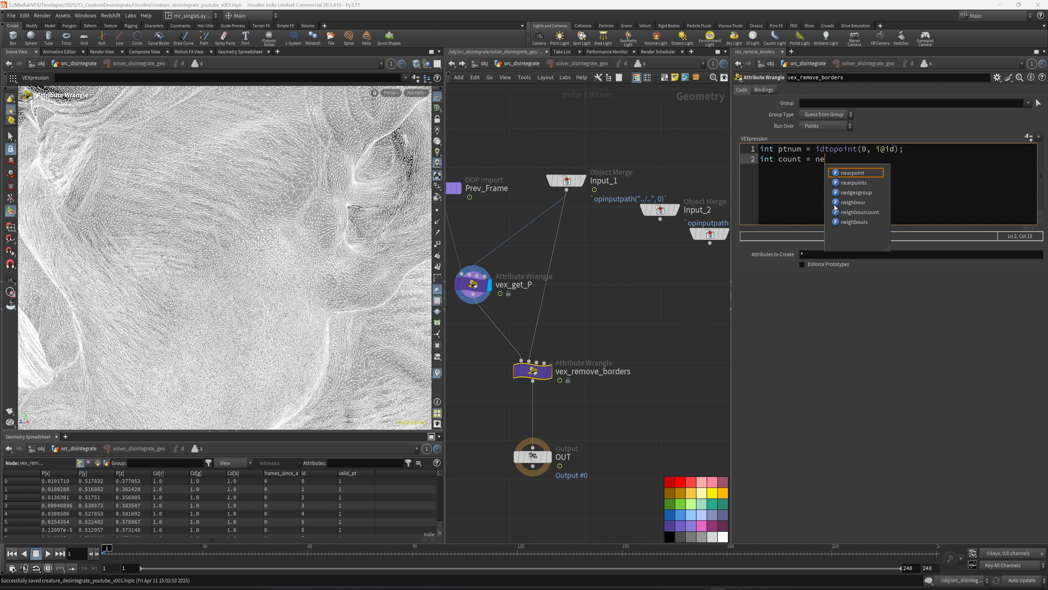
key("Down")
key("Down")
key("Down")
key("Down")
key("Return")
type("(")
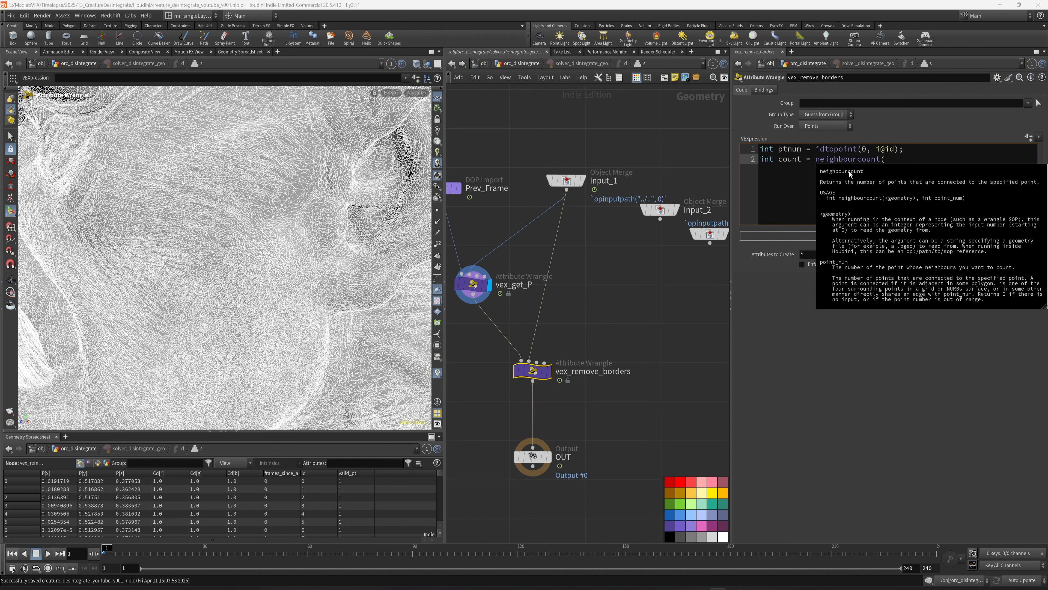
left_click(881, 160)
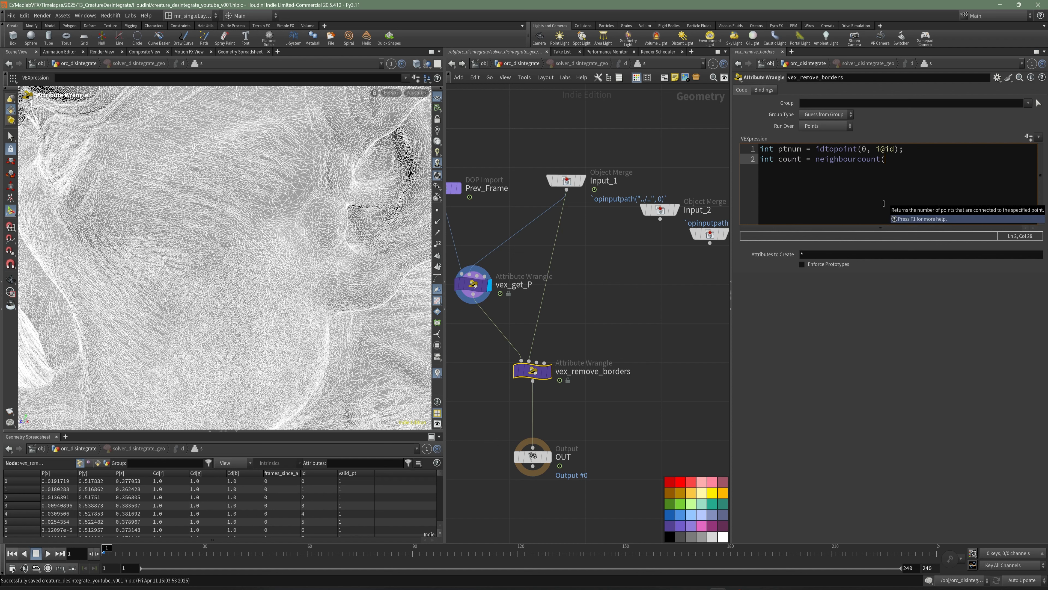
type("0, @")
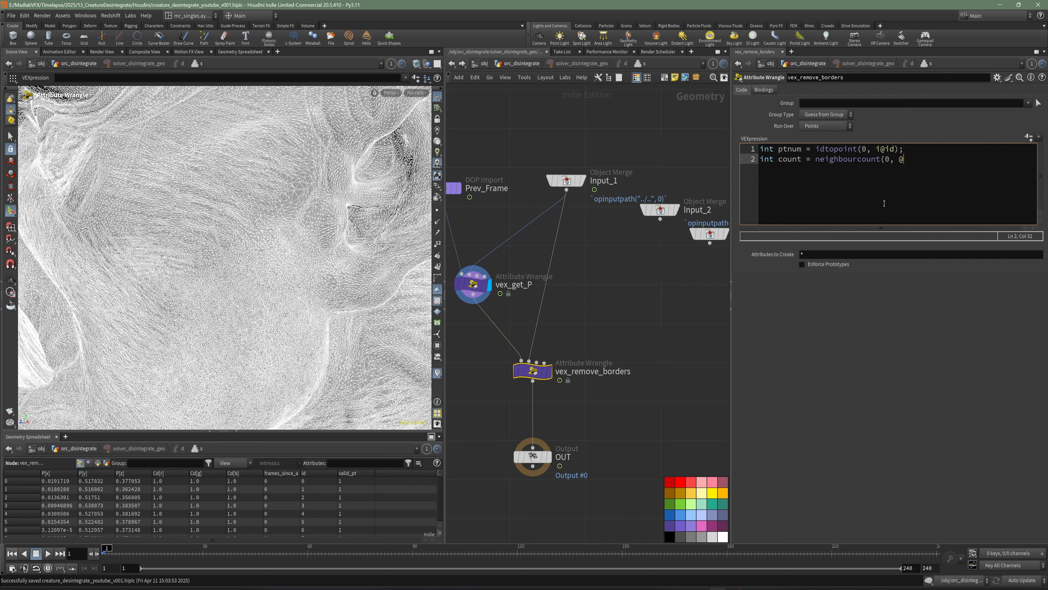
key("BackSpace")
type("ptnum);")
key("Return")
Add a third code line, float chance = rand(ptnum + $Frame);
type("float")
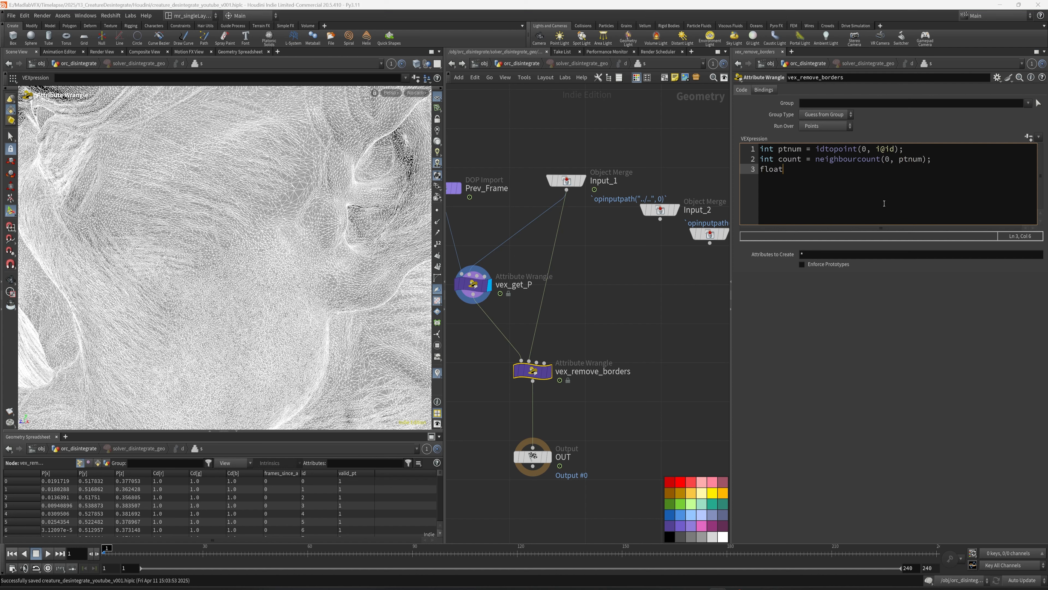
type(" chance = rand(2")
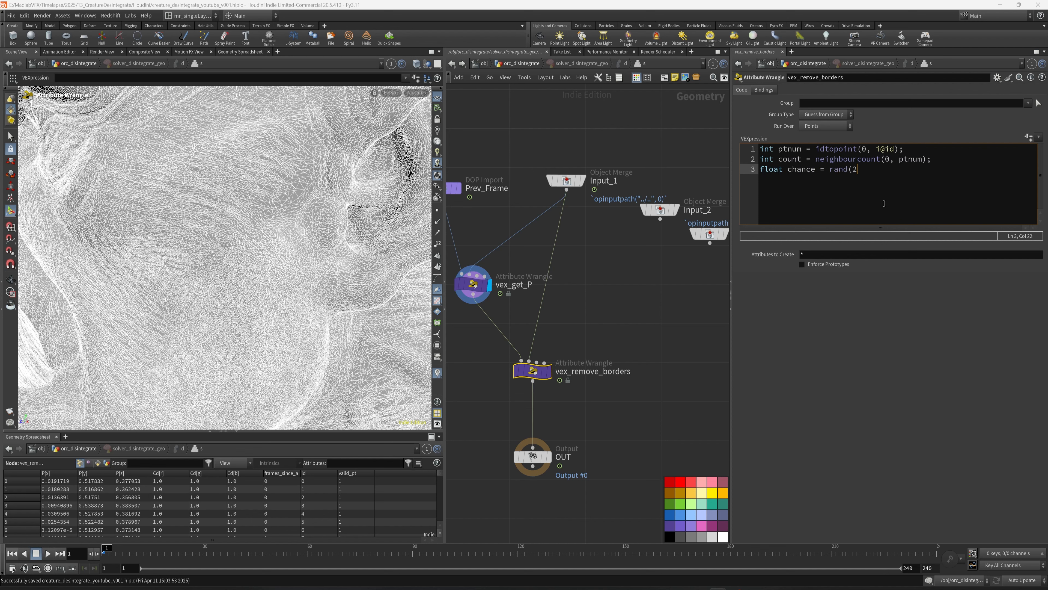
key("BackSpace")
type("p")
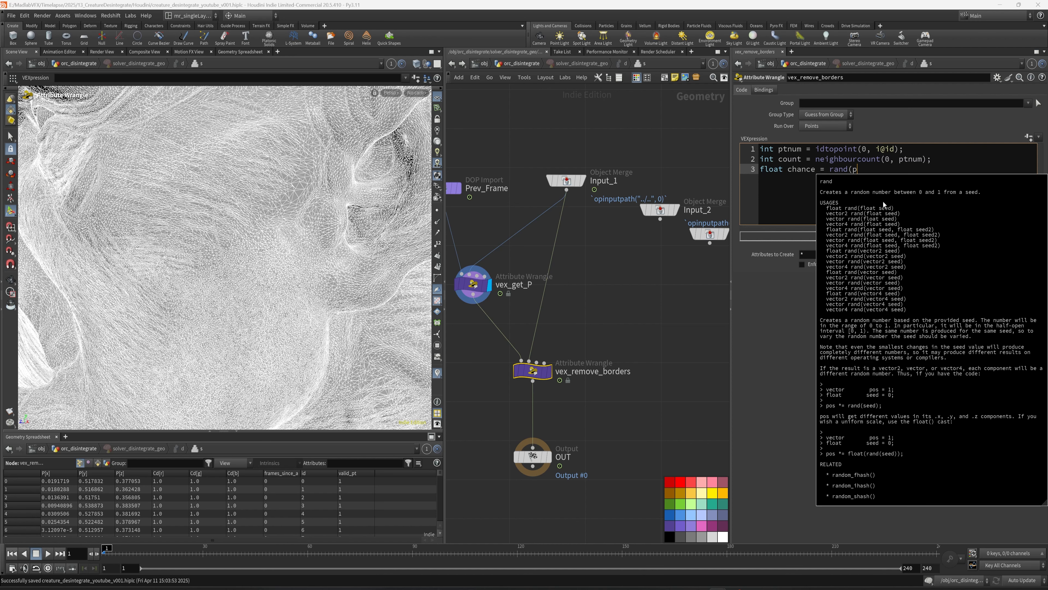
type("tnum +")
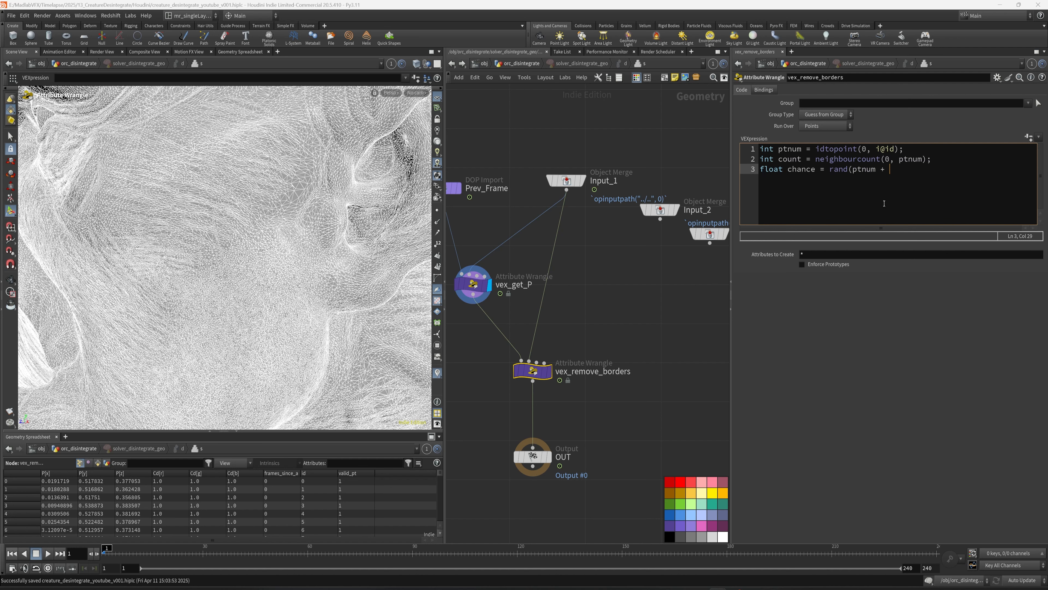
type(" Frame);")
key("Left")
key("Left")
key("Left")
key("Left")
key("Left")
key("Left")
key("Left")
key("Left")
type("$")
key("Right")
key("Right")
key("Right")
key("Right")
key("Right")
key("Right")
key("Right")
Add about ten blank lines below the chance line to enlarge the code area, and return to just beneath it
key("Return")
key("Return")
key("Return")
key("Return")
key("Return")
key("Return")
key("Return")
key("Return")
key("Return")
key("Return")
key("Up")
key("Up")
key("Up")
key("Up")
key("Up")
key("Up")
key("Up")
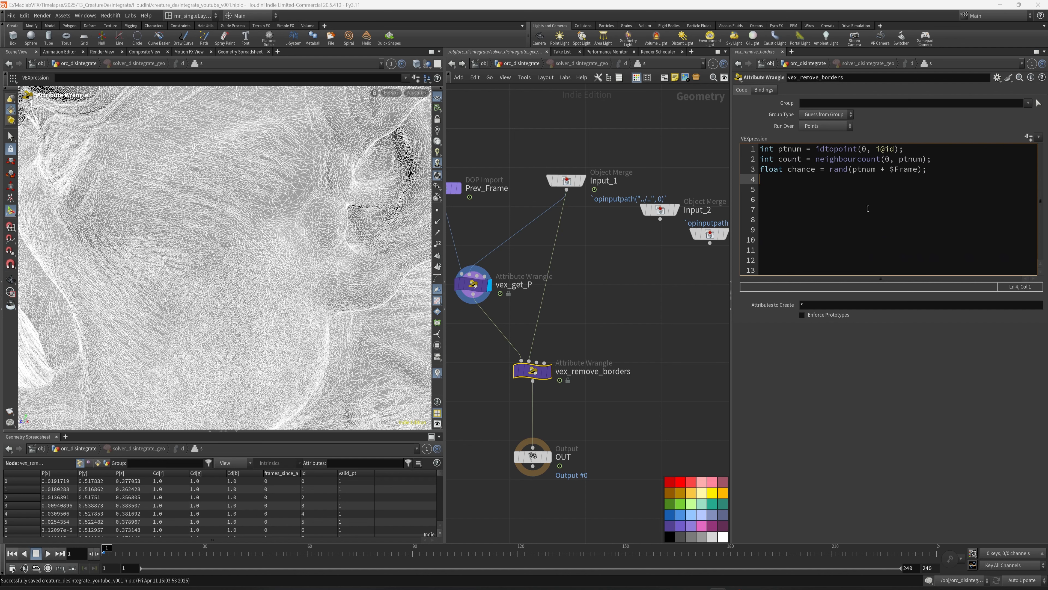
key("Up")
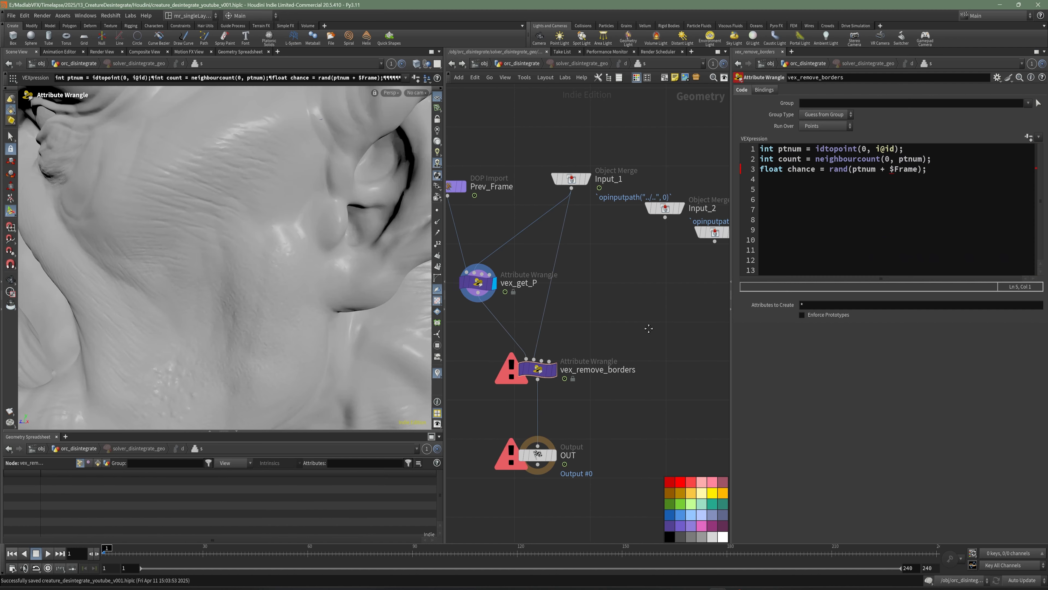
left_click(894, 170)
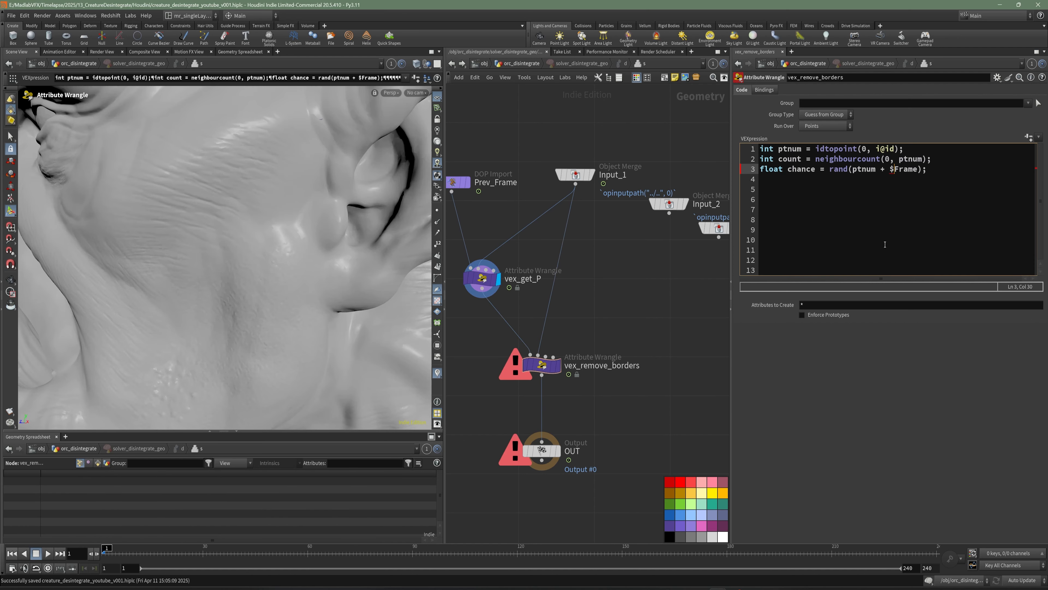
key("BackSpace")
type("@")
key("BackSpace")
type("@")
key("End")
Add the line int frames_since_activation = point(1, "frames_since_activation", i@id); below the chance line
key("Return")
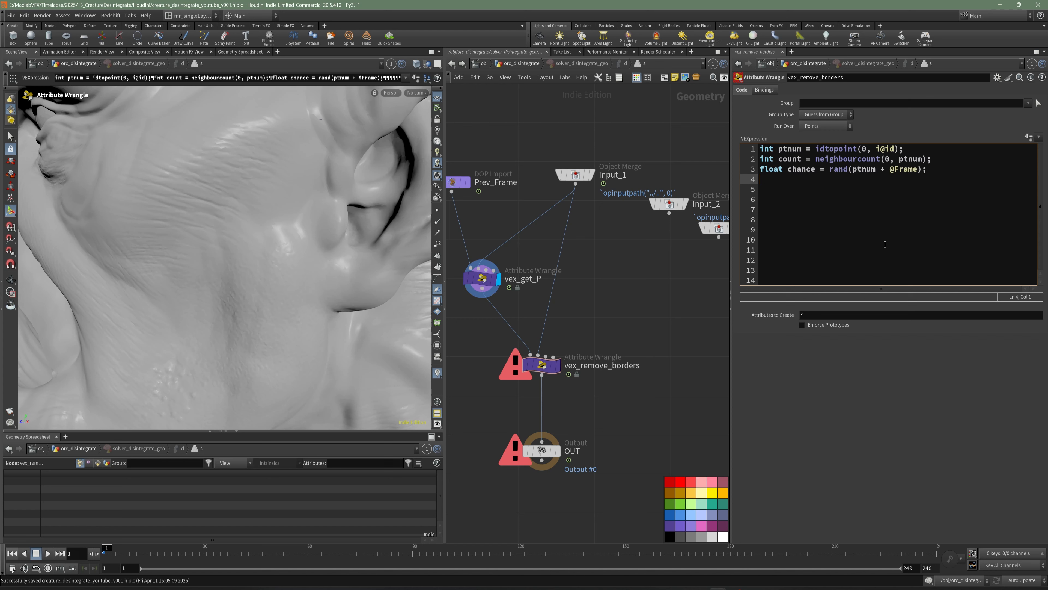
type("int ")
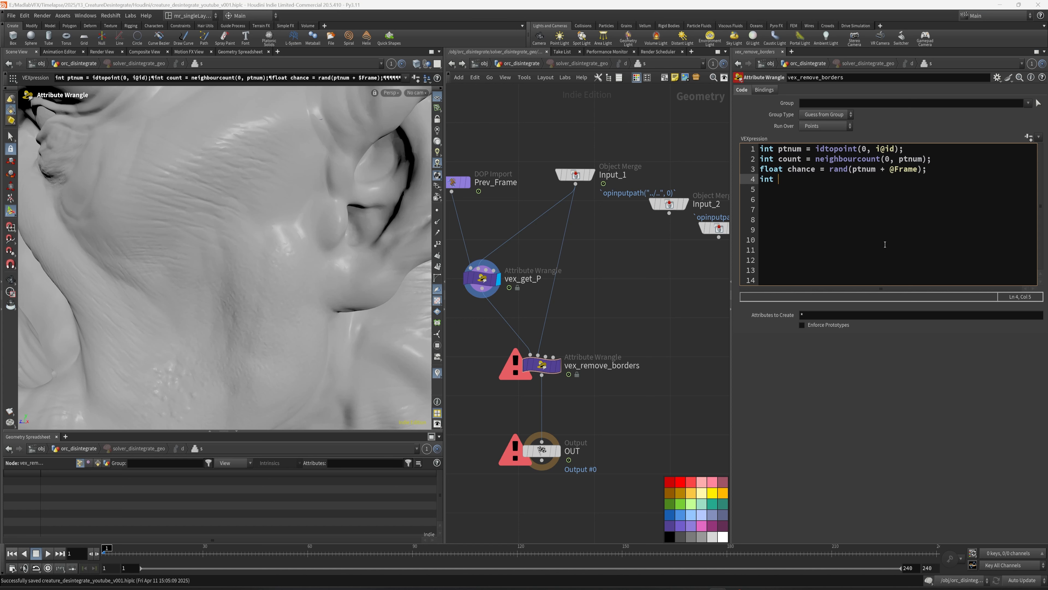
type("frames_since_activation = point")
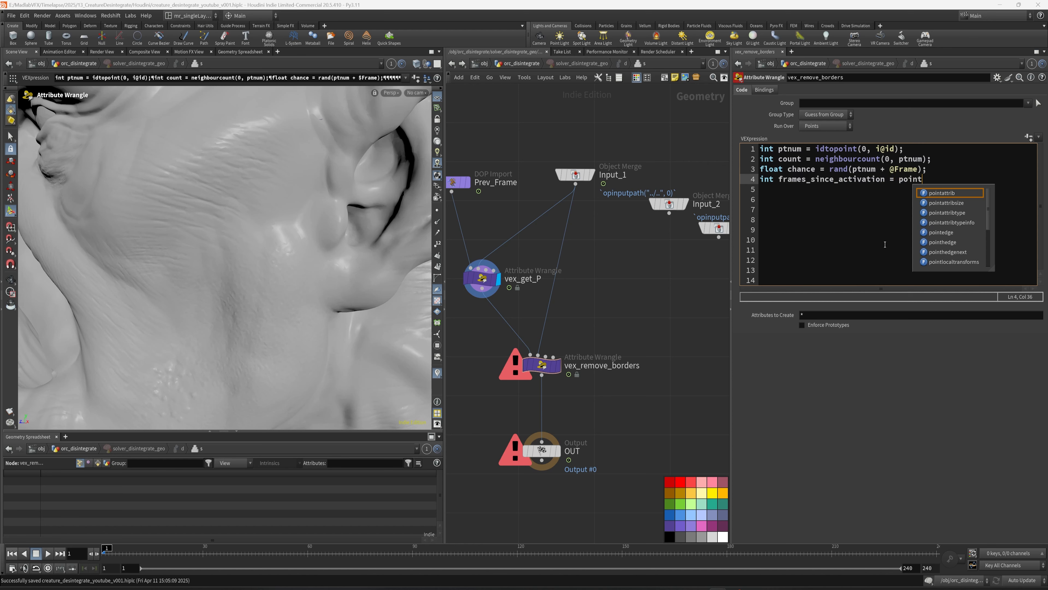
type("(")
left_click_drag(735, 280, 659, 280)
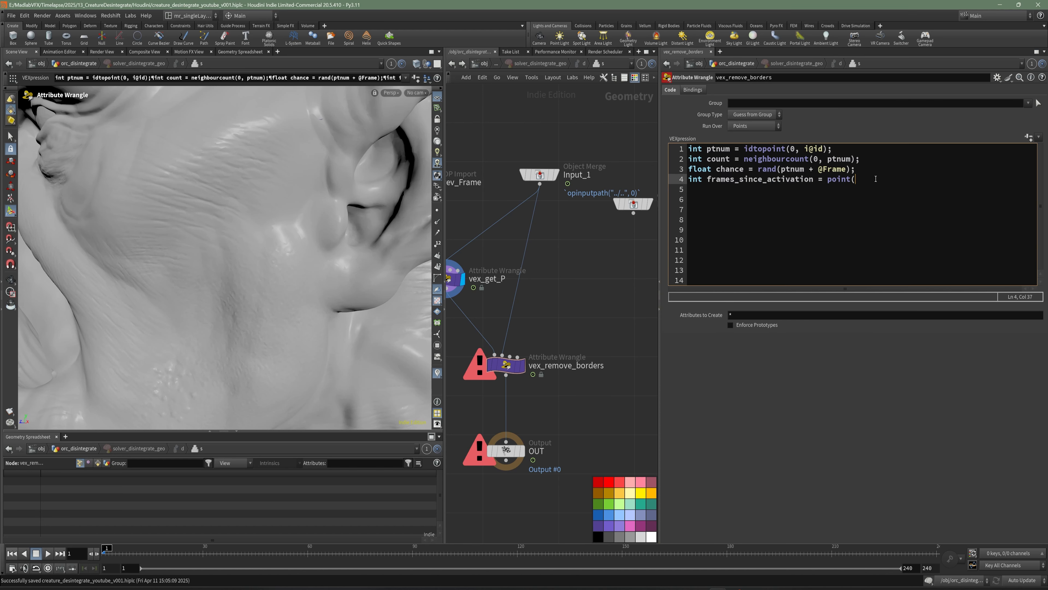
type("1,")
type(" \"\", ")
type("i@id(")
key("BackSpace")
type(");")
left_click(875, 179)
type("frames_since_activation\"")
key("Right")
key("Right")
key("Right")
key("Right")
key("Right")
key("Right")
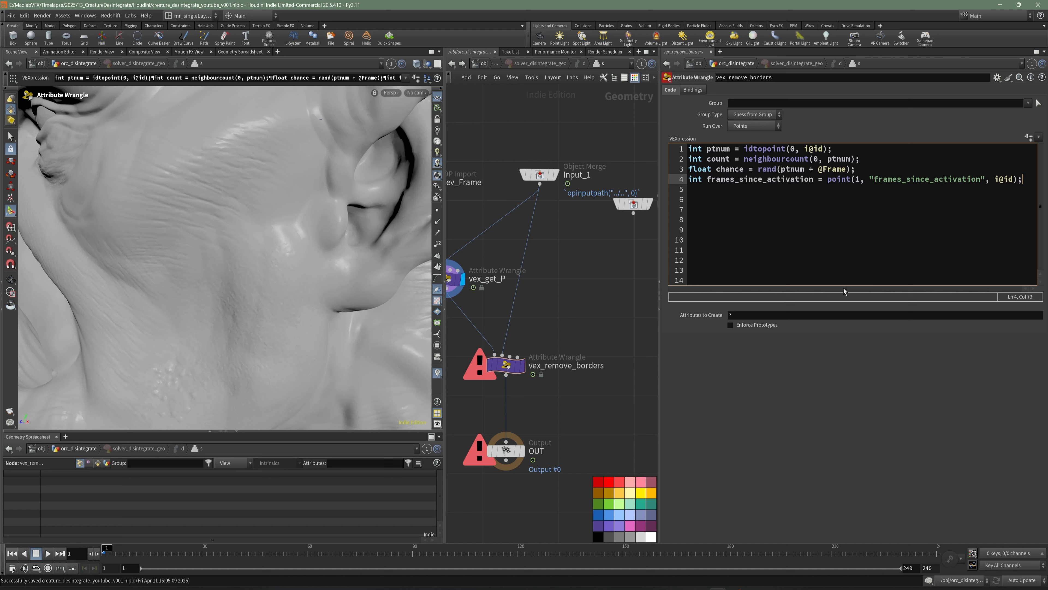
Write the condition if(frames_since_activation > chf("start_anim")) on line 6, leaving a blank line above it
key("Return")
key("Return")
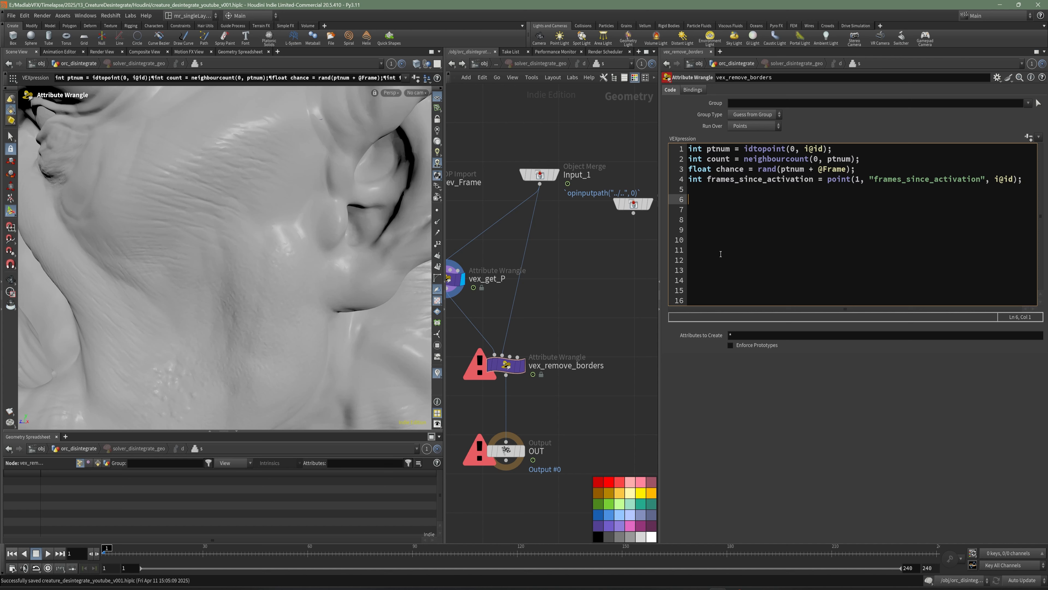
type("if(")
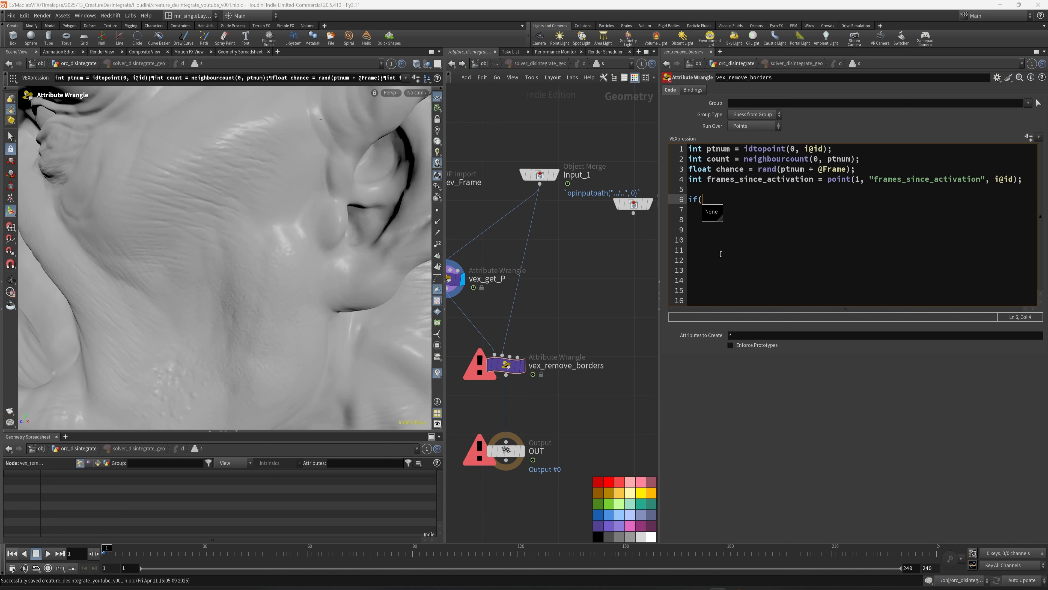
key("Up")
key("Up")
key("ctrl+shift+Right")
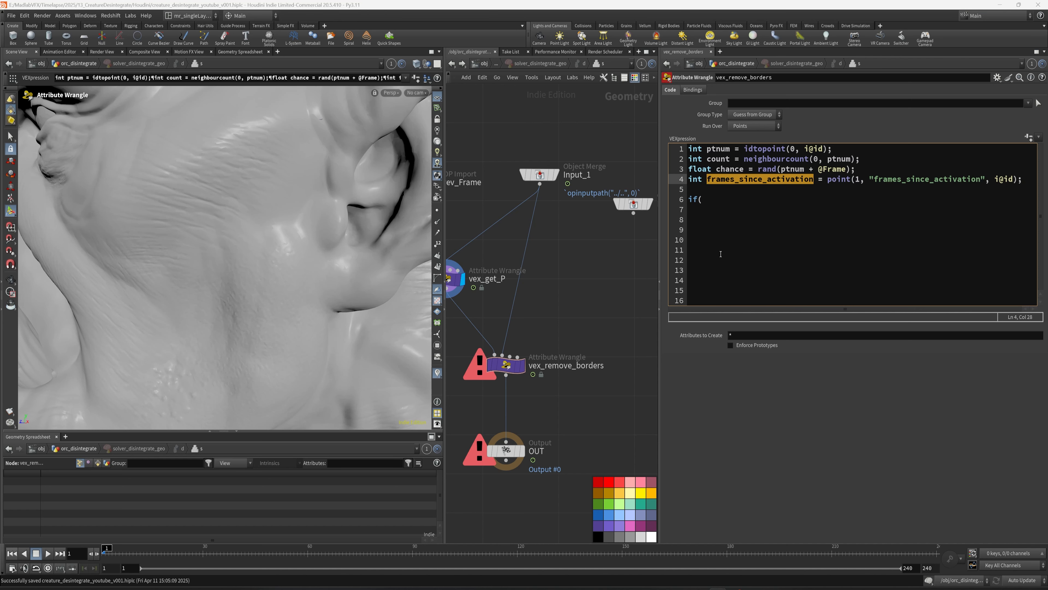
key("ctrl+c")
key("Down")
key("Down")
key("ctrl+v")
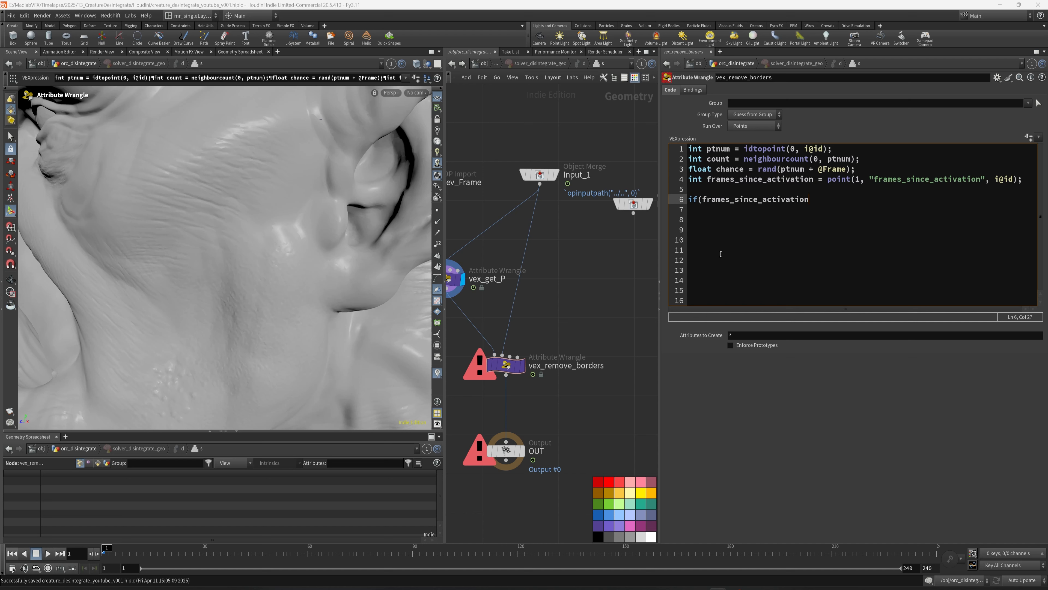
type("> chf(\")")
type(")")
key("Left")
key("Left")
type("\"\"start_anim")
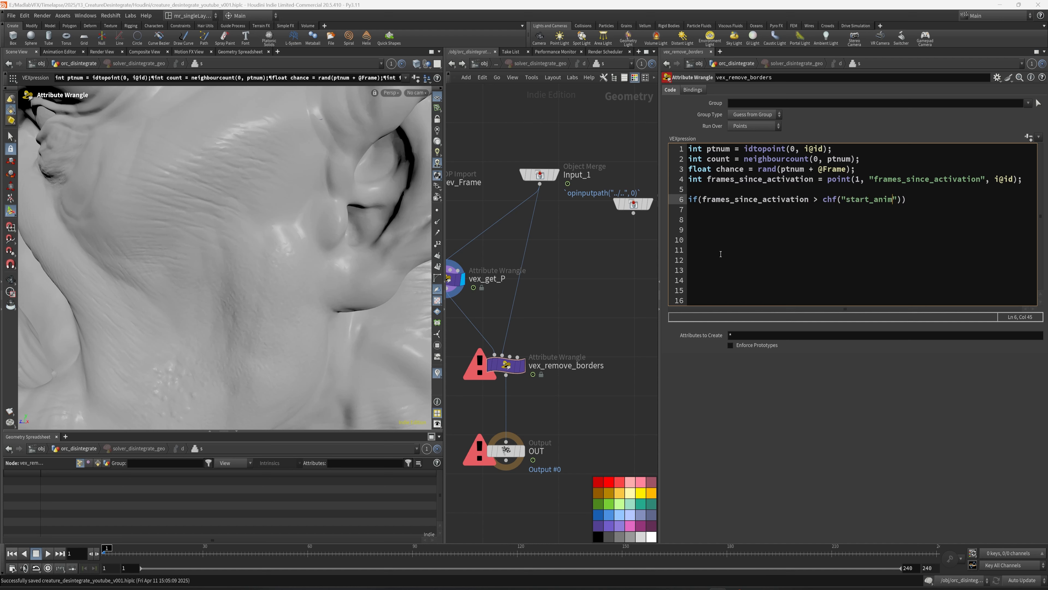
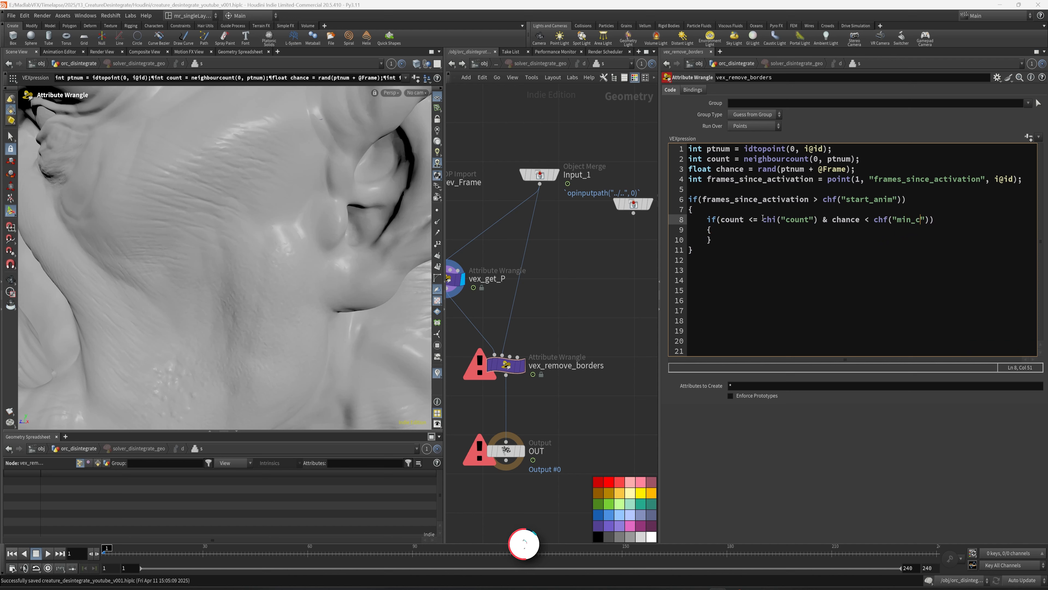
type("ance")
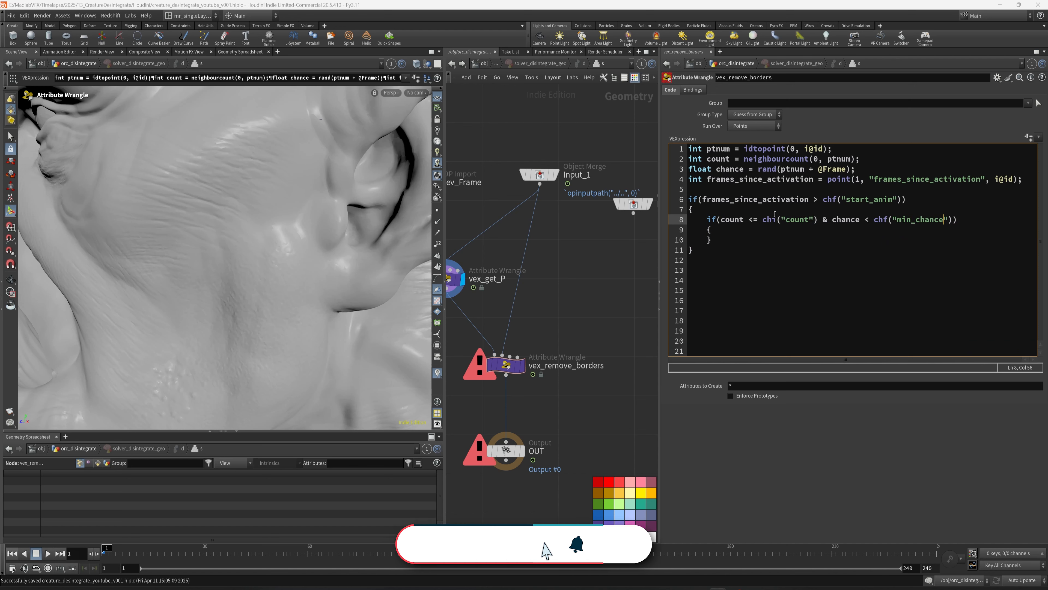
left_click(726, 230)
key("Return")
type("re")
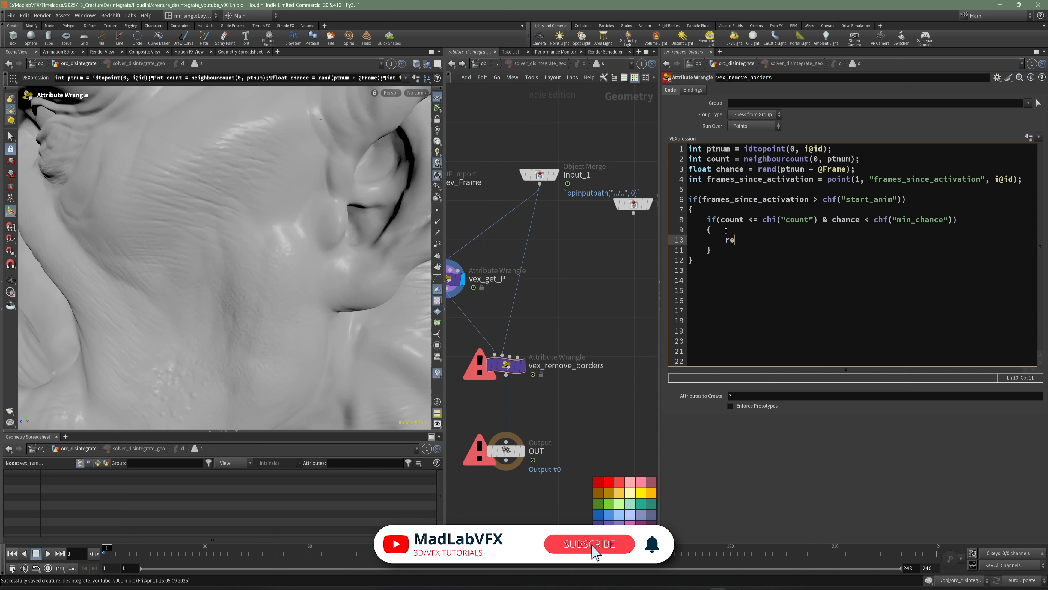
type("movepoint(")
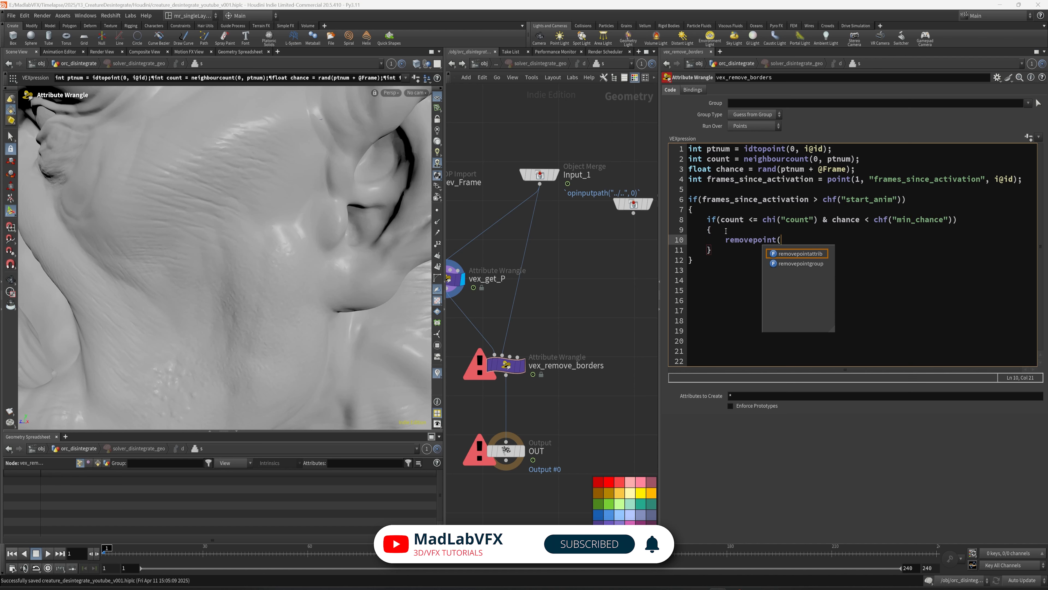
type("0, @ptnu")
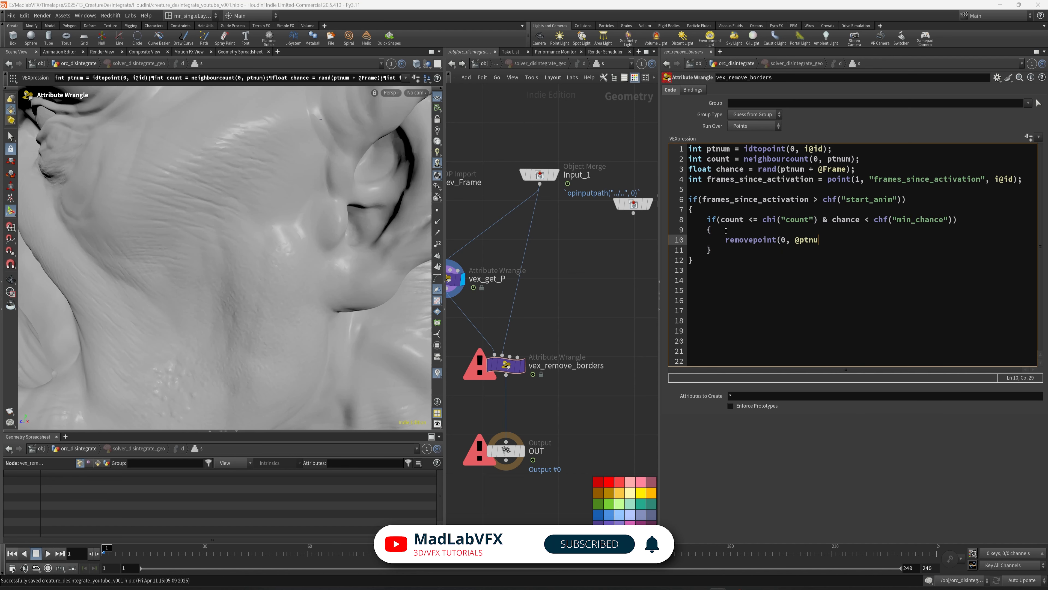
type("m);")
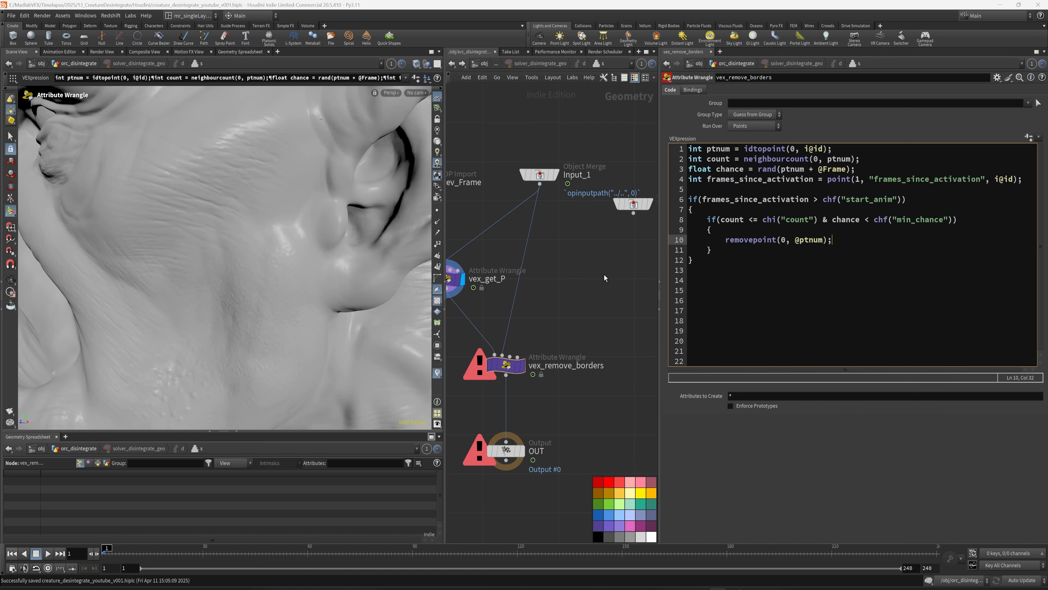
middle_click_drag(571, 316, 581, 314)
key("ctrl+s")
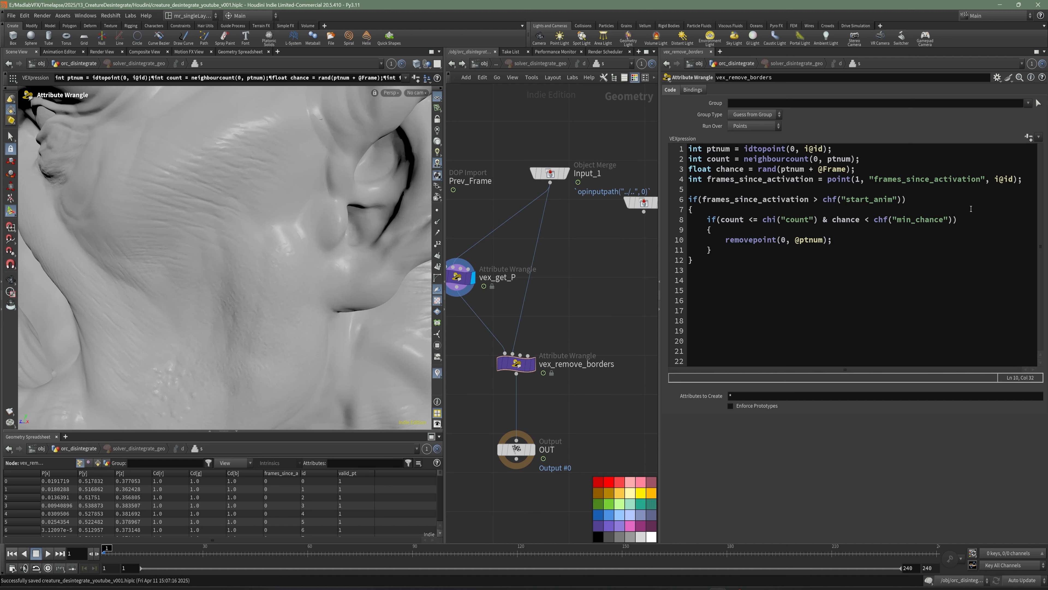
Create the wrangle's channel parameters, set Start Anim to 20, Count to 3 and Min Chance to 0.6, and save the scene
left_click(1030, 140)
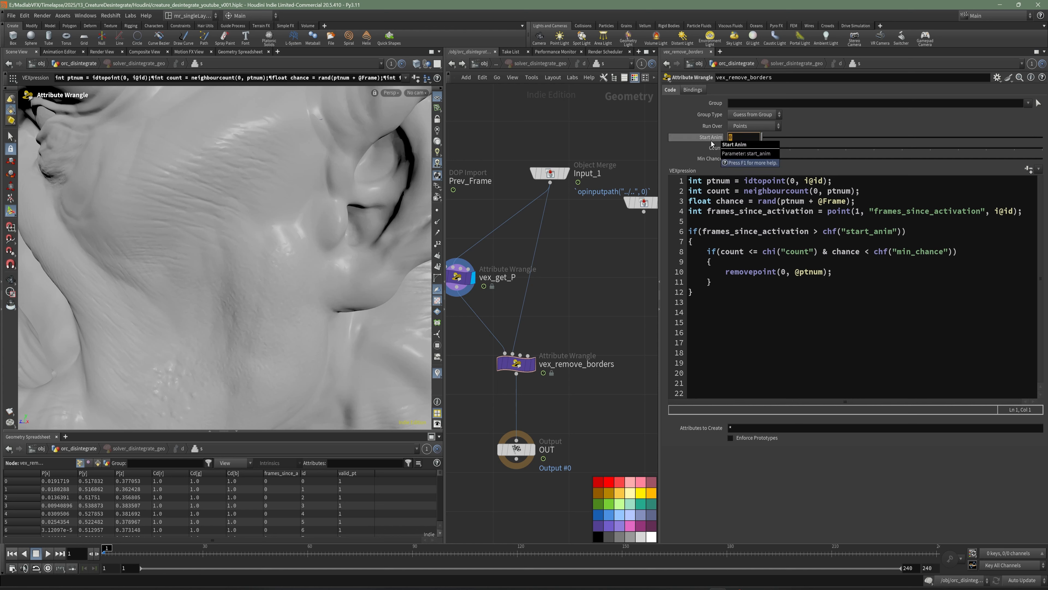
key("Return")
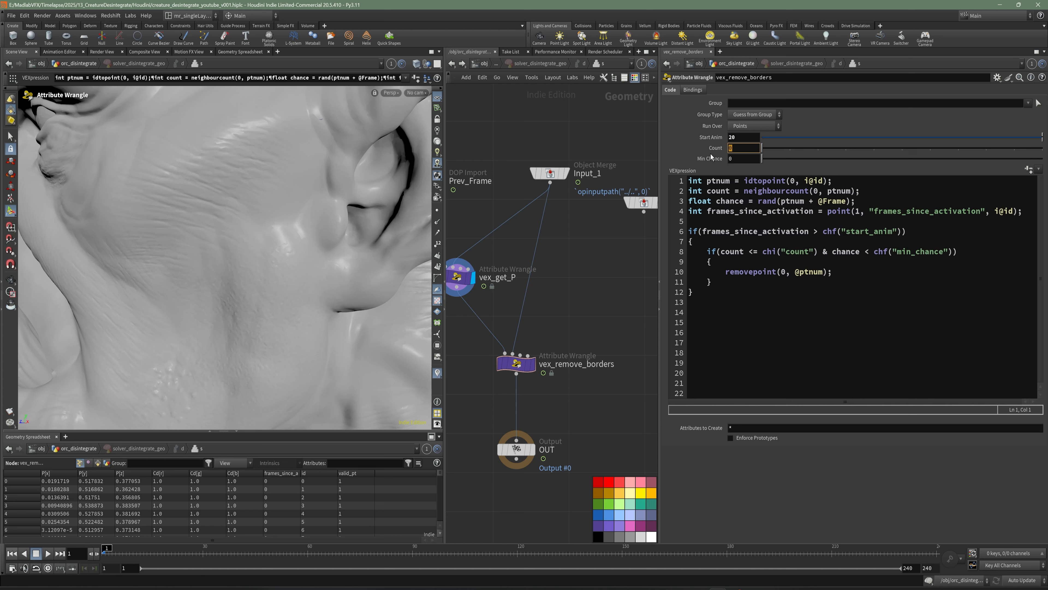
key("Return")
type("0.6")
key("Return")
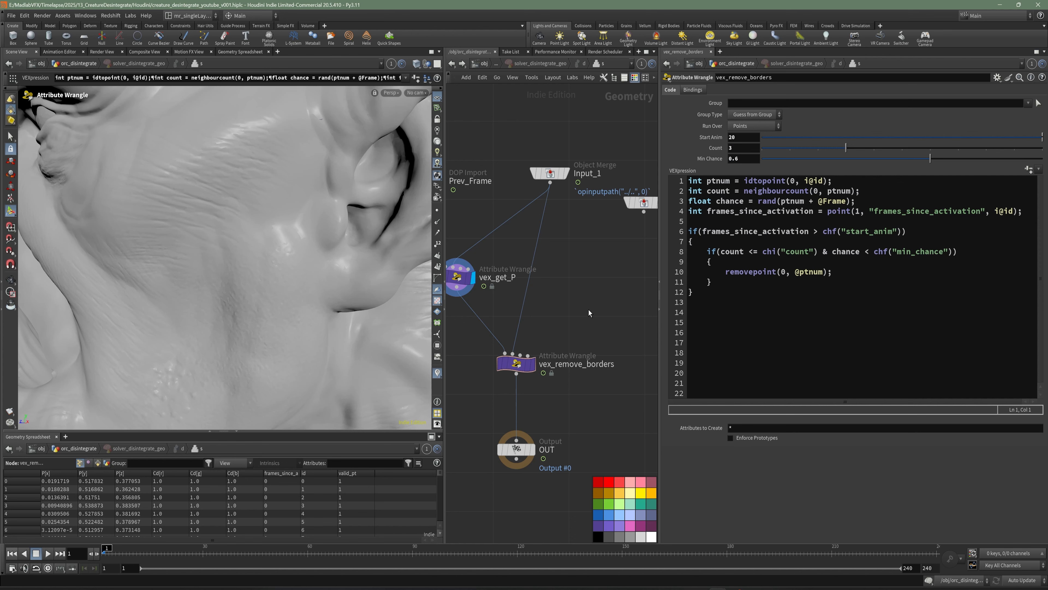
key("ctrl+s")
Insert a Clean node between vex_remove_borders and OUT inside solver_disintegrate_geo
key("u")
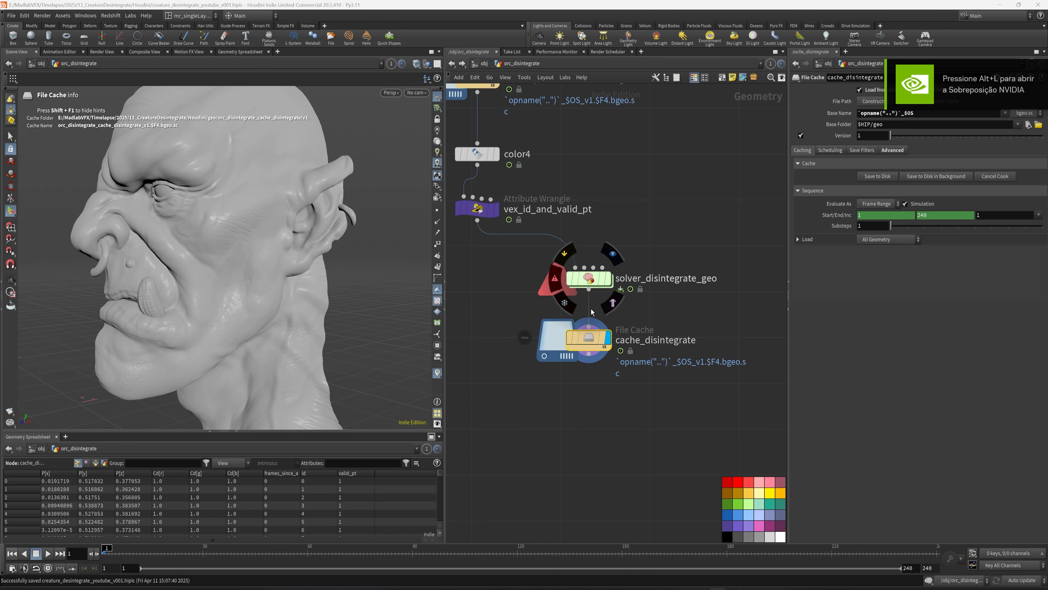
double_click(588, 279)
scroll(626, 352, "up", 3)
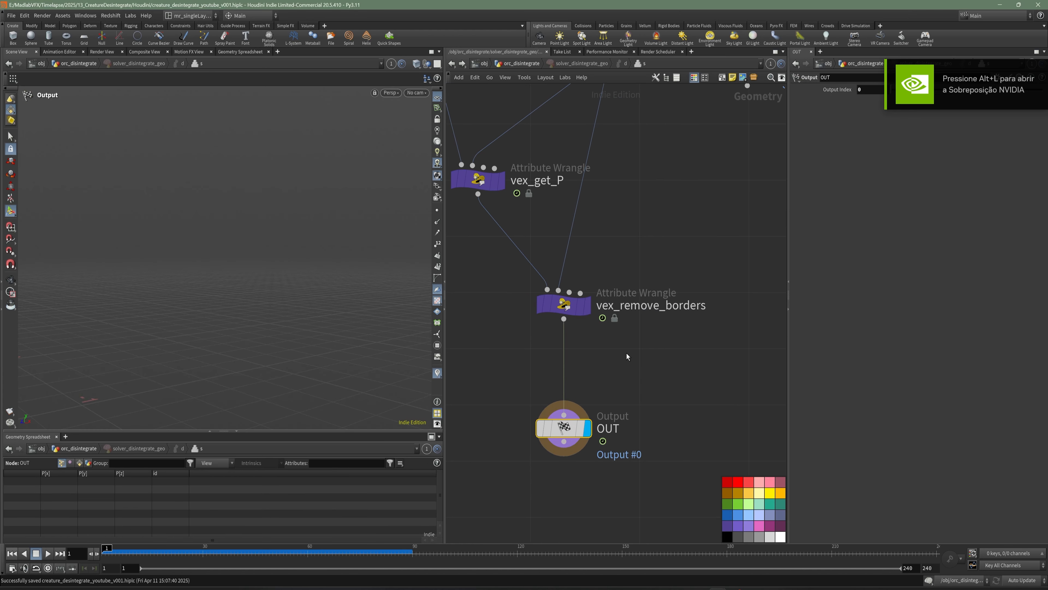
key("Tab")
type("nu")
left_click(703, 279)
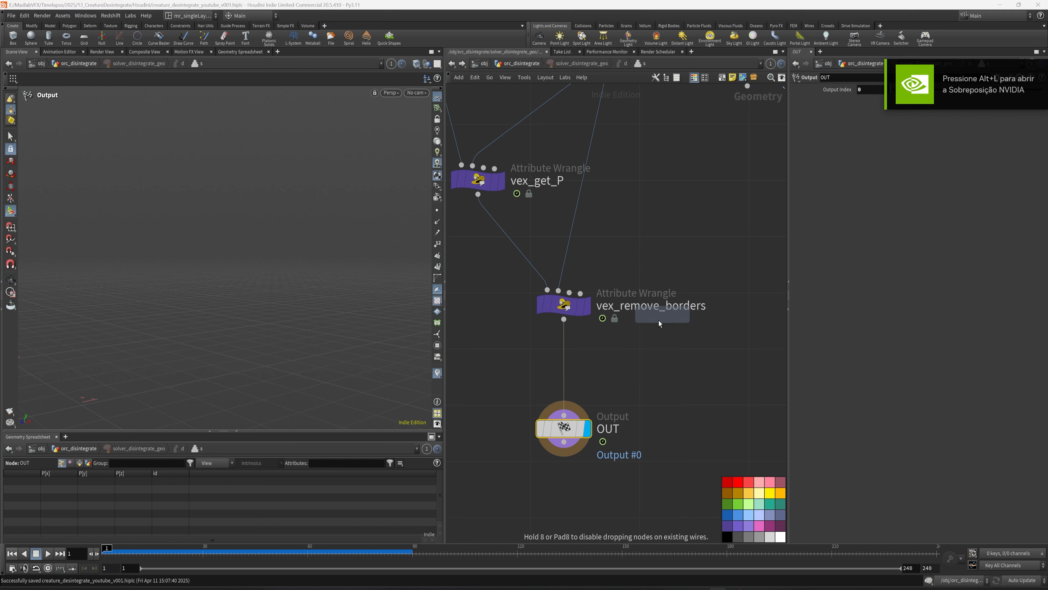
left_click(617, 367)
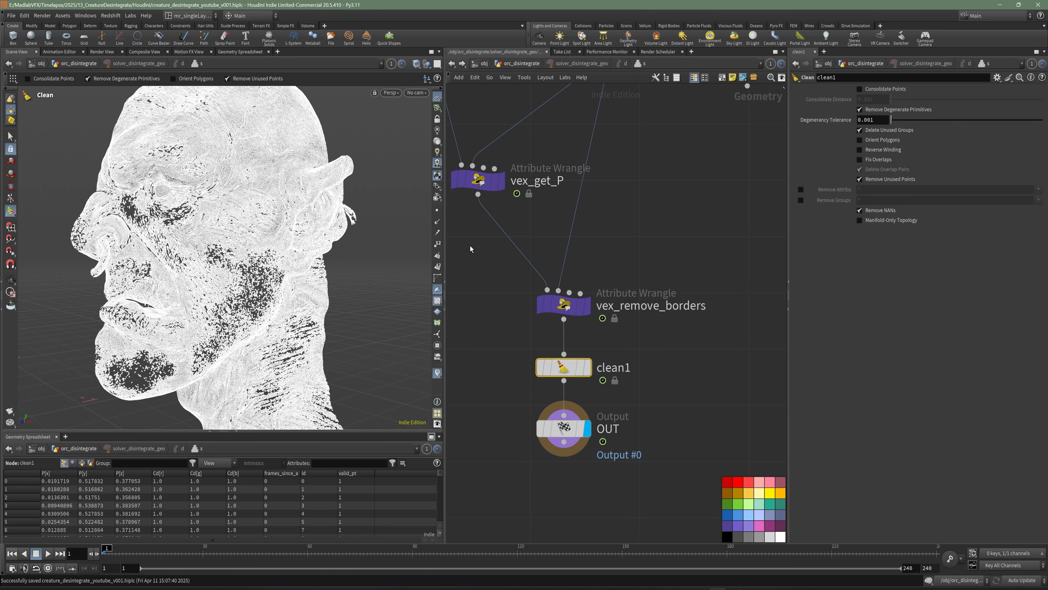
Return to the orc_disintegrate network and save the cache_disintegrate frames 1 to 240 to disk
left_click(473, 211)
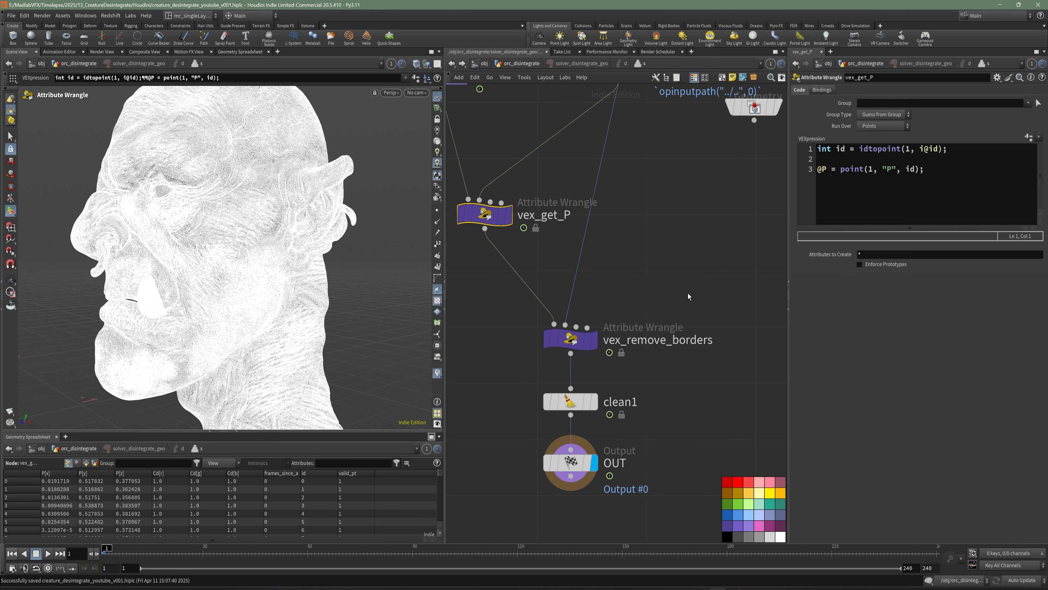
key("u")
left_click(590, 336)
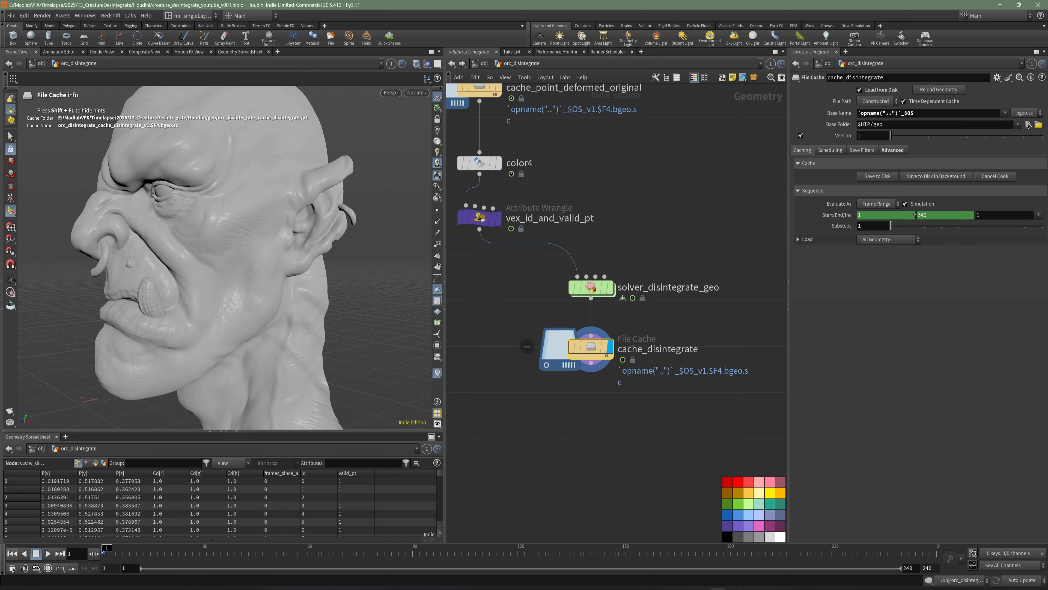
left_click(887, 178)
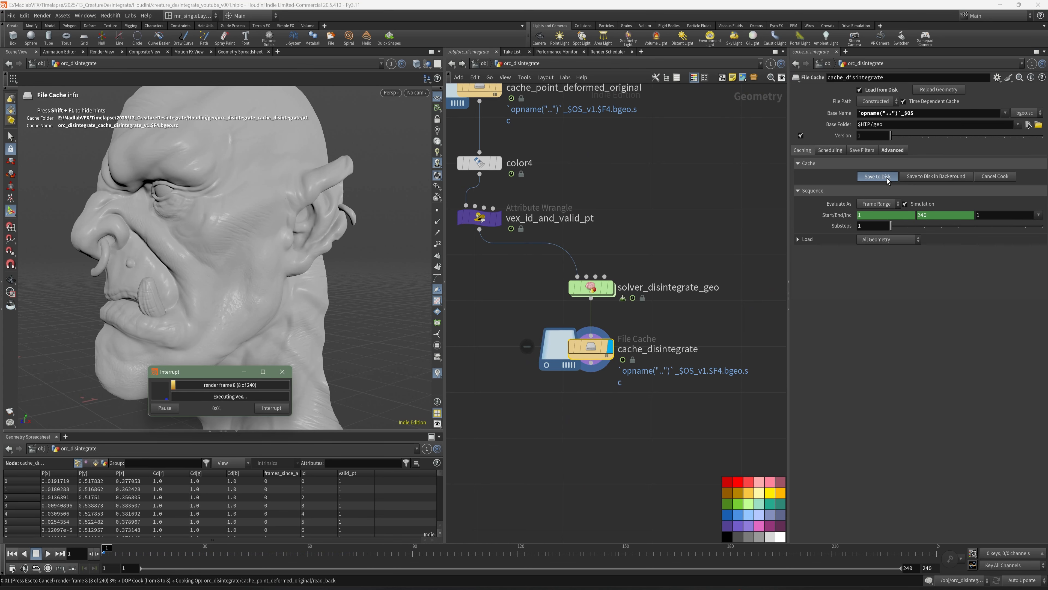
Examine the cached head up close at frames 53 and 1 for unwanted holes in the surface
scroll(239, 301, "up", 3)
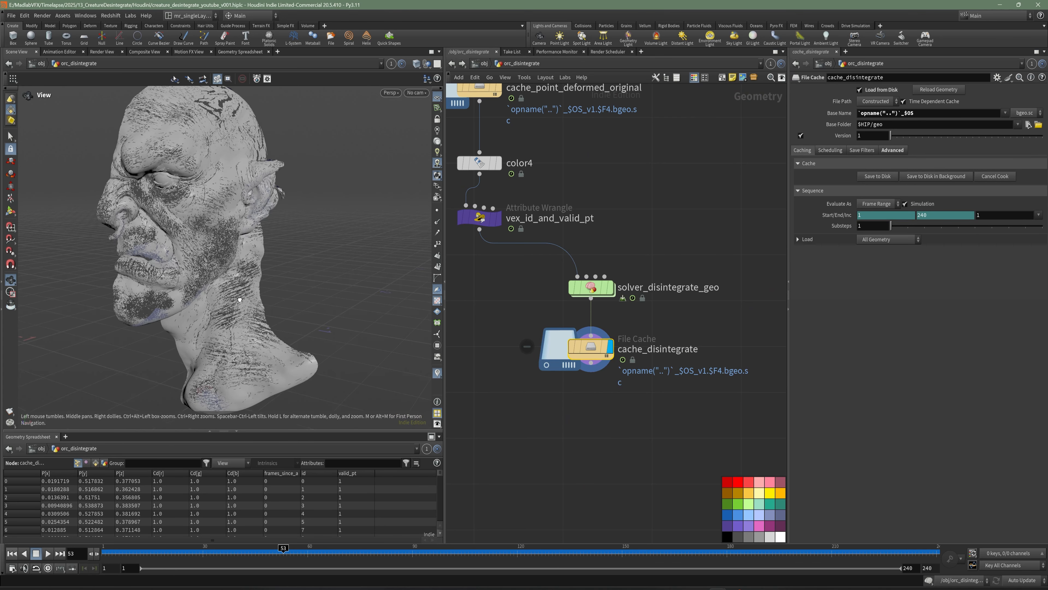
left_click_drag(239, 301, 210, 314, "alt")
scroll(202, 283, "up", 3)
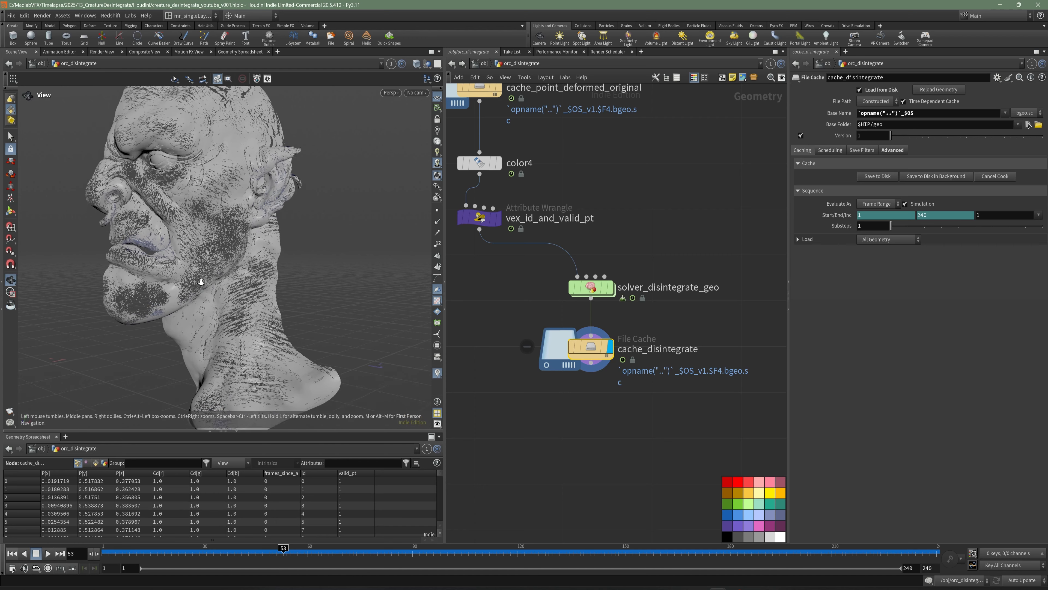
left_click_drag(192, 552, 103, 552)
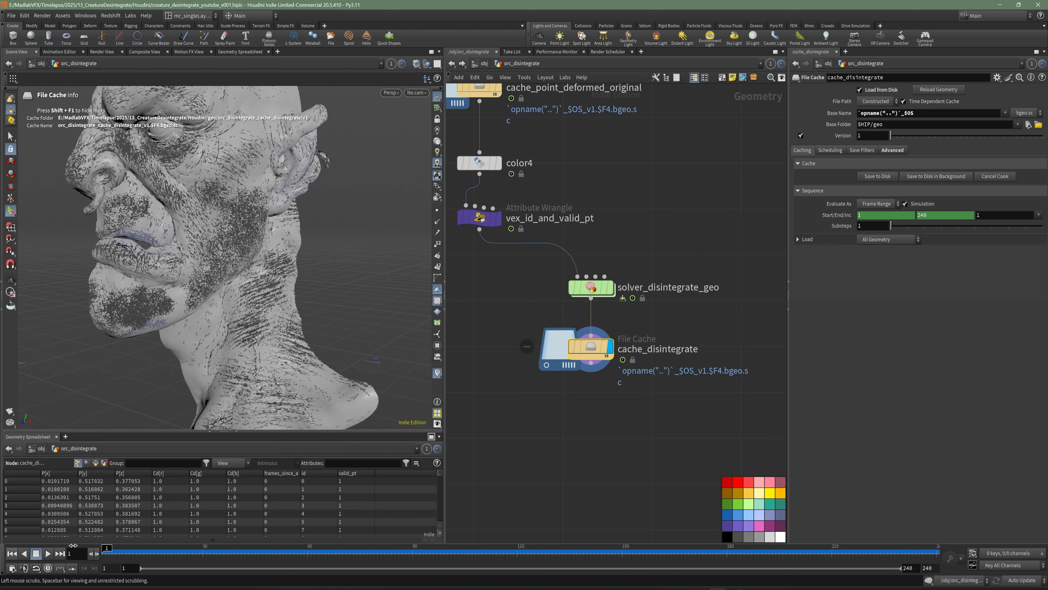
right_click_drag(313, 248, 393, 245, "alt")
middle_click_drag(394, 246, 413, 281, "alt")
right_click_drag(206, 248, 252, 247, "alt")
scroll(251, 248, "up", 5)
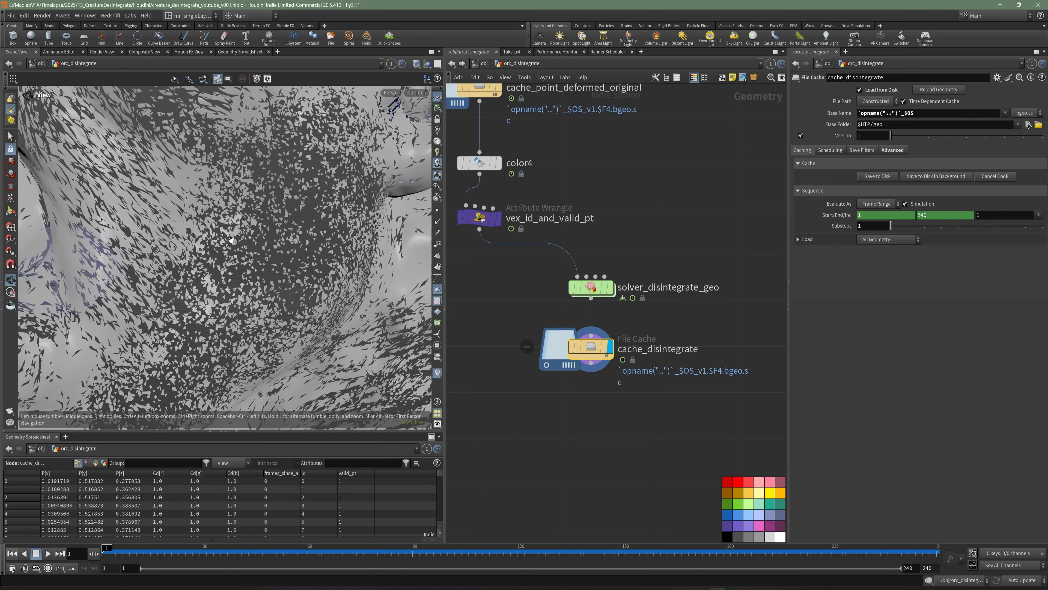
key("Escape")
right_click_drag(300, 224, 218, 248, "alt")
left_click_drag(289, 285, 329, 327, "alt")
scroll(643, 383, "up", 2)
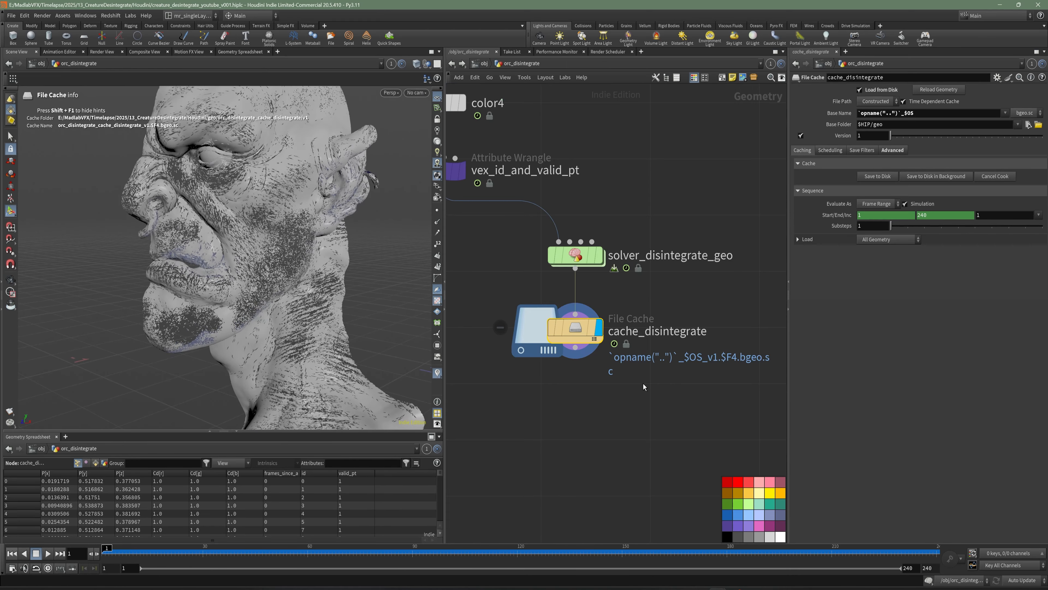
Set the Degeneracy Tolerance of clean1 inside solver_disintegrate_geo to 0.0001 and save the scene
double_click(579, 285)
middle_click_drag(687, 424, 686, 393)
left_click(578, 371)
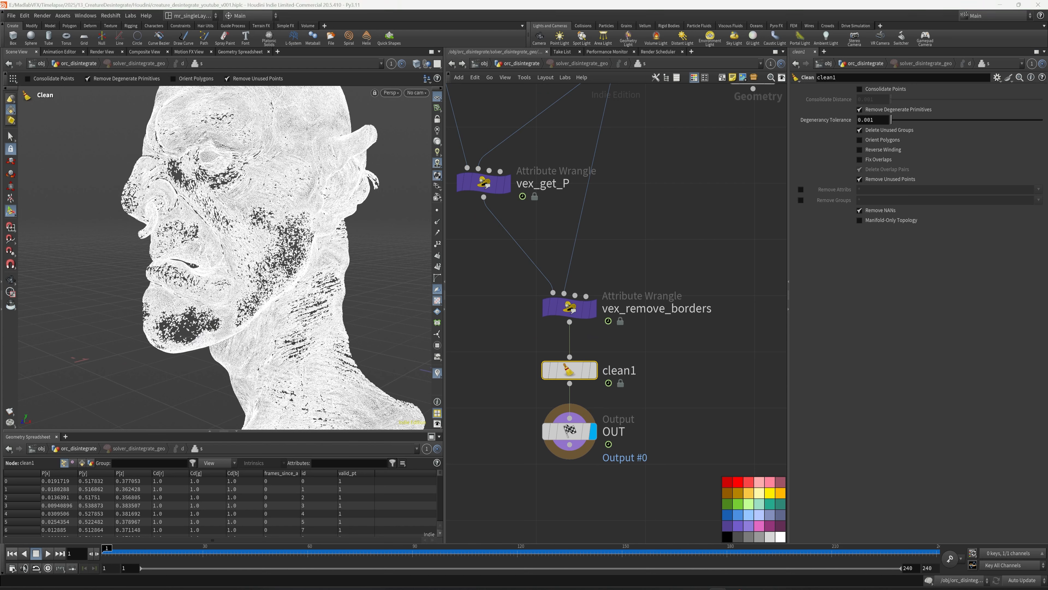
left_click(880, 120)
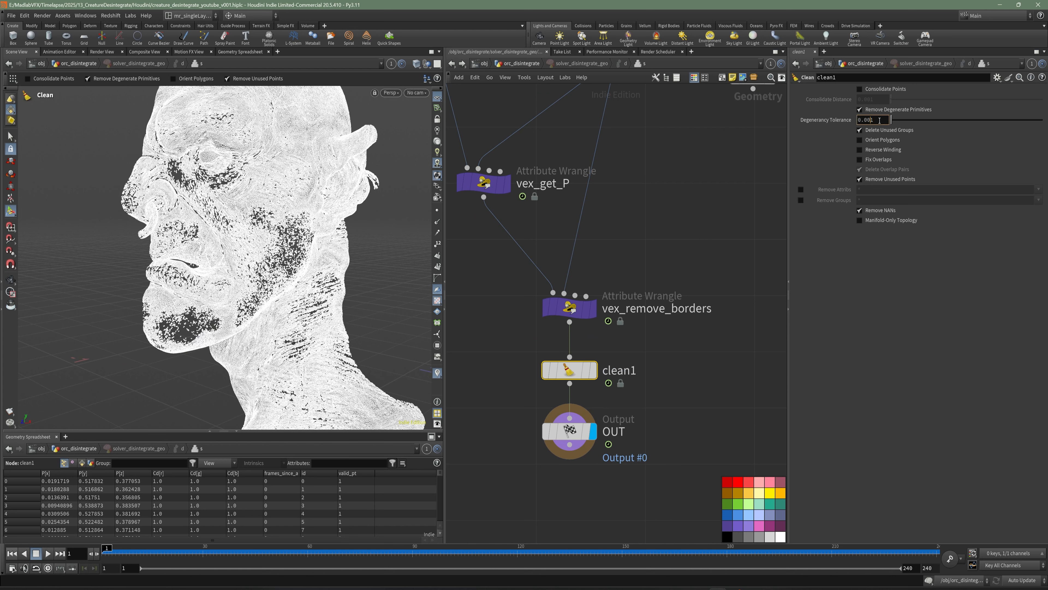
type("0")
key("Return")
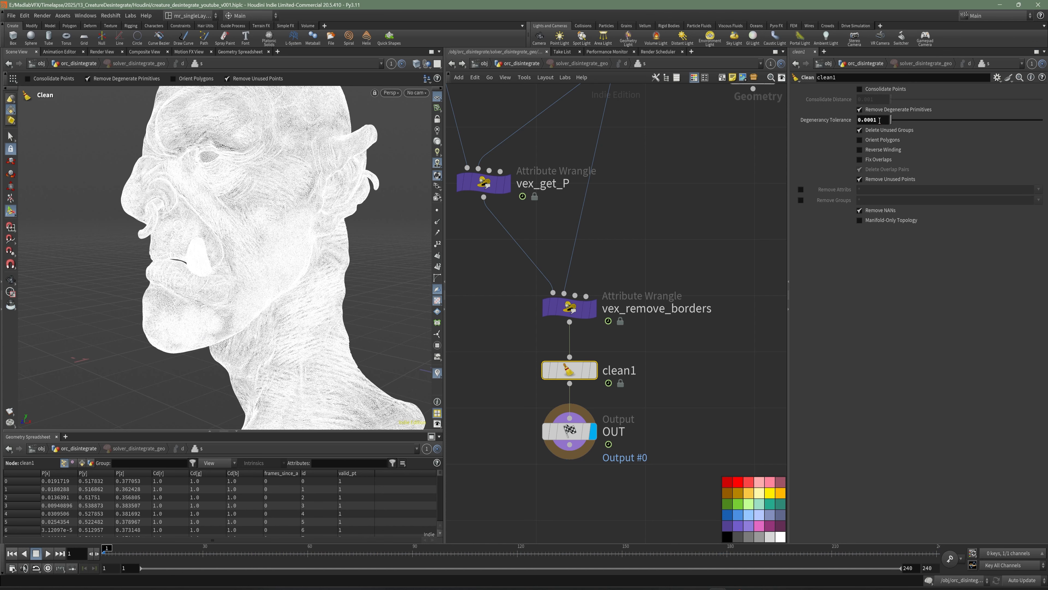
left_click(667, 187)
middle_click_drag(675, 203, 671, 214)
key("ctrl+s")
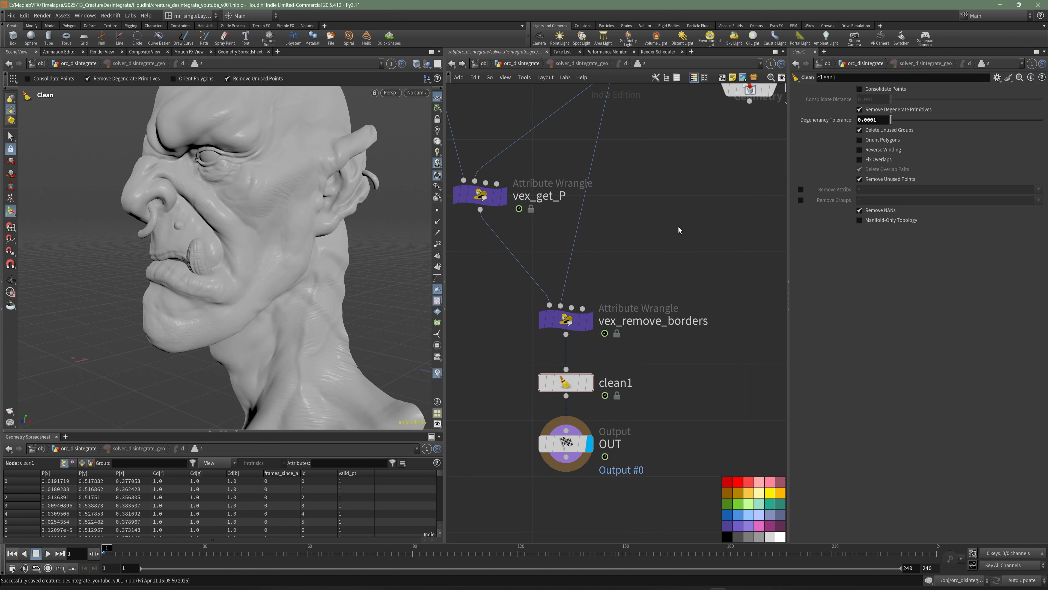
Leave the solver network and save the cache_disintegrate sequence to disk again
key("u")
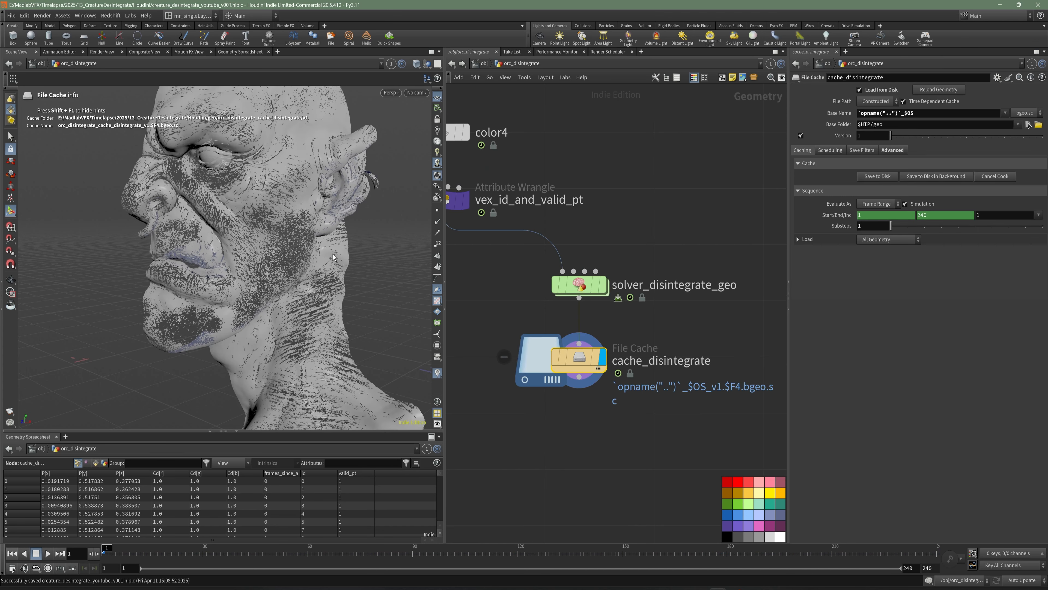
right_click_drag(334, 257, 313, 274, "alt")
left_click(878, 176)
Review the new cache from its early frames through frame 138, and save the scene
middle_click_drag(187, 301, 163, 298, "alt")
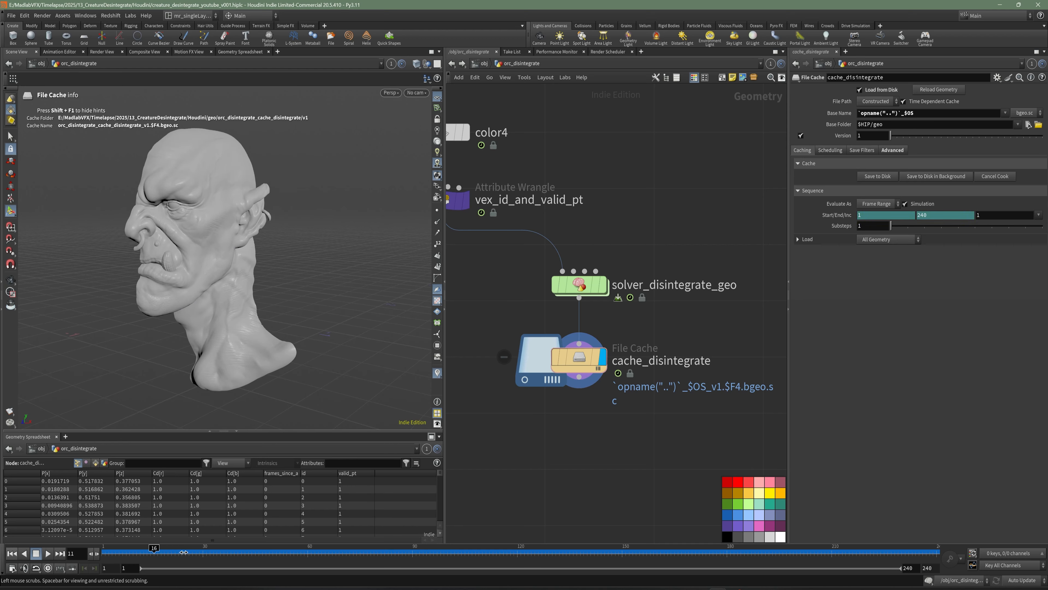
left_click_drag(184, 552, 581, 522)
left_click_drag(343, 352, 307, 322, "alt")
scroll(518, 396, "down", 2)
middle_click_drag(518, 396, 537, 433)
key("ctrl+s")
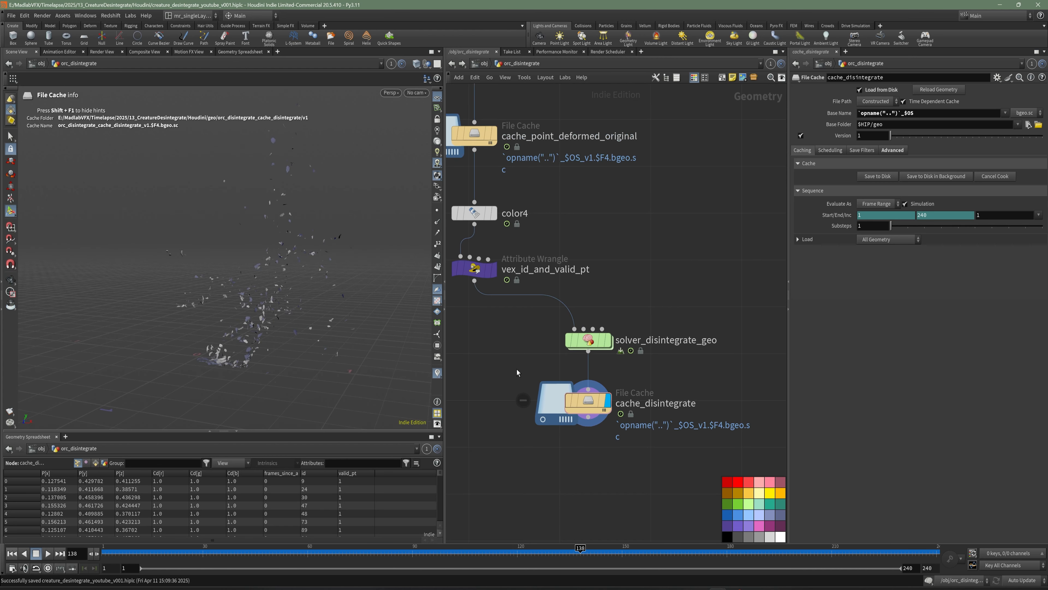
Display vex_id_and_valid_pt to inspect the fragments before the solver at frame 138, and switch the display back to cache_disintegrate
left_click(494, 269)
left_click(475, 268)
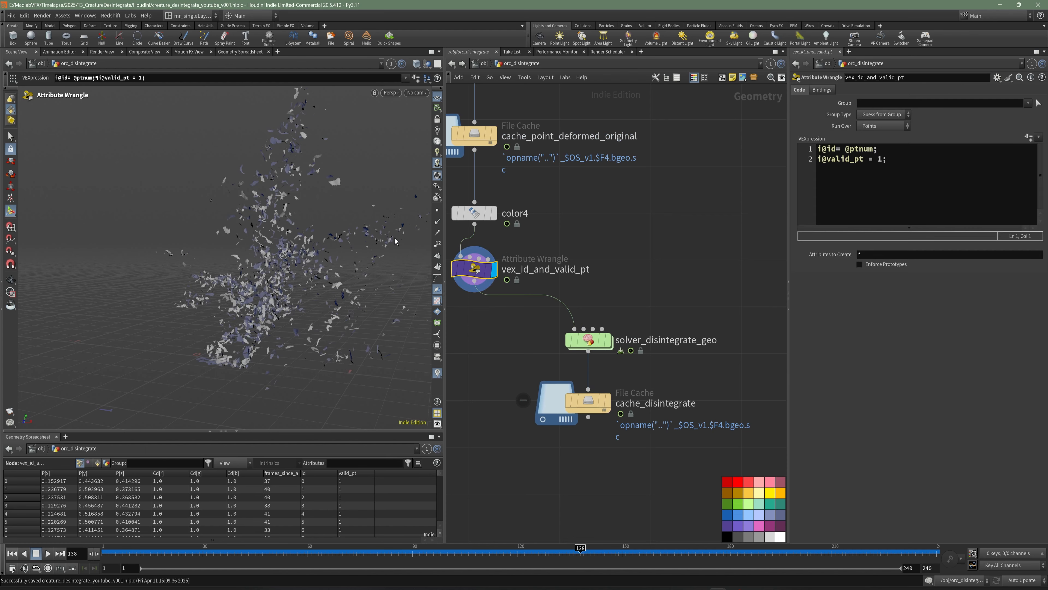
left_click_drag(279, 277, 233, 267, "alt")
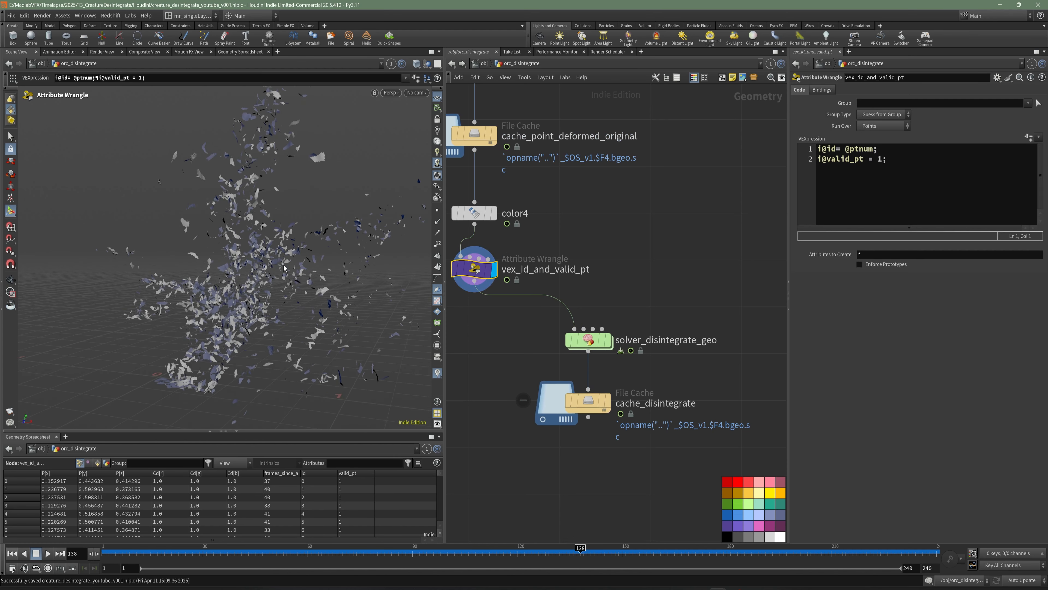
right_click_drag(280, 263, 294, 276, "alt")
middle_click_drag(312, 274, 286, 281, "alt")
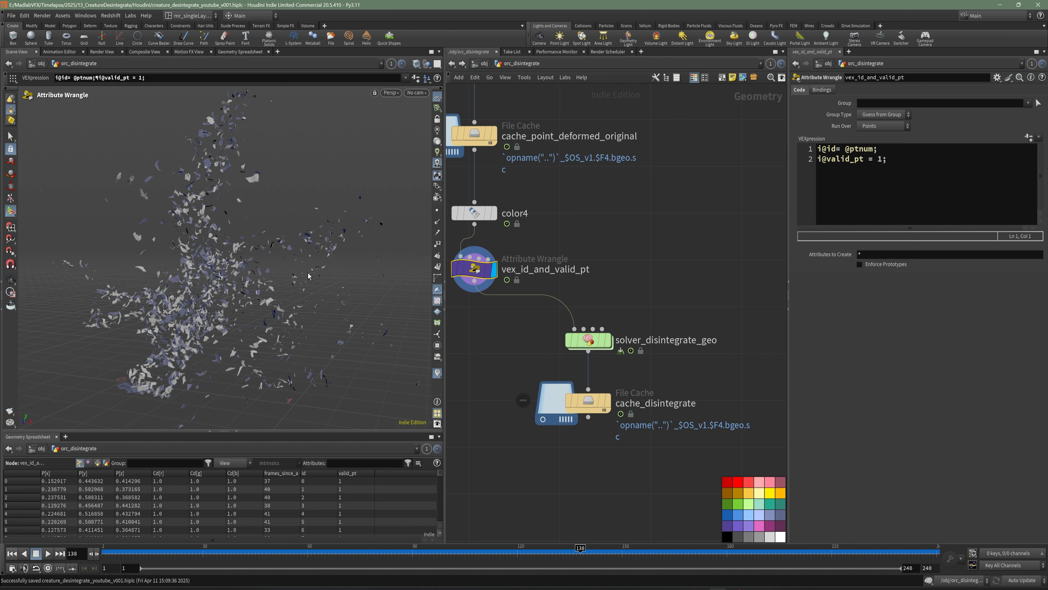
left_click_drag(324, 262, 235, 269, "alt")
left_click(609, 401)
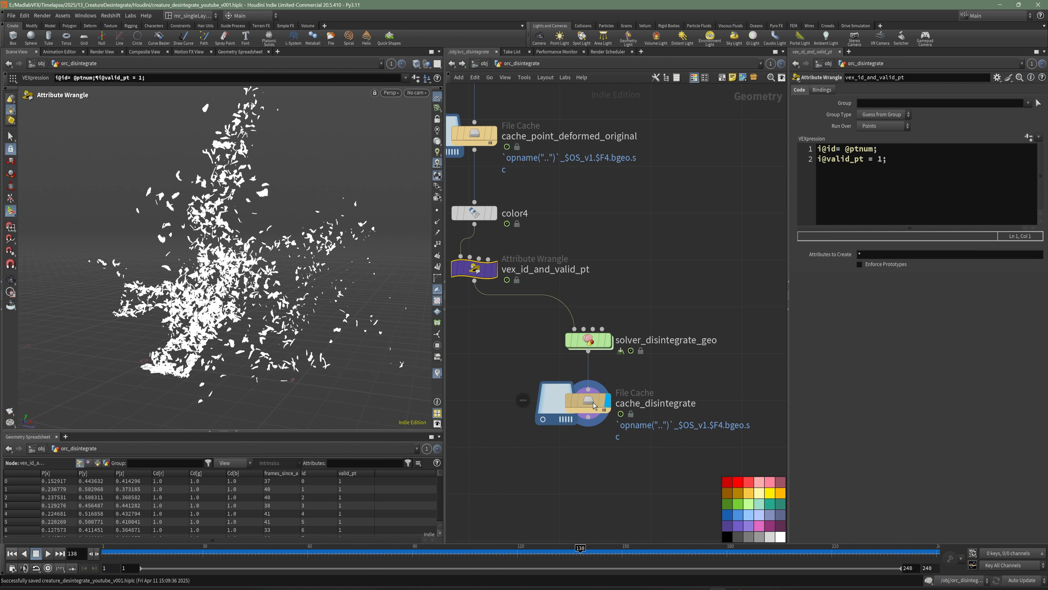
Review the cached animation up to frame 86, save the scene, and inspect the breaking fragments up close
left_click_drag(118, 552, 180, 552)
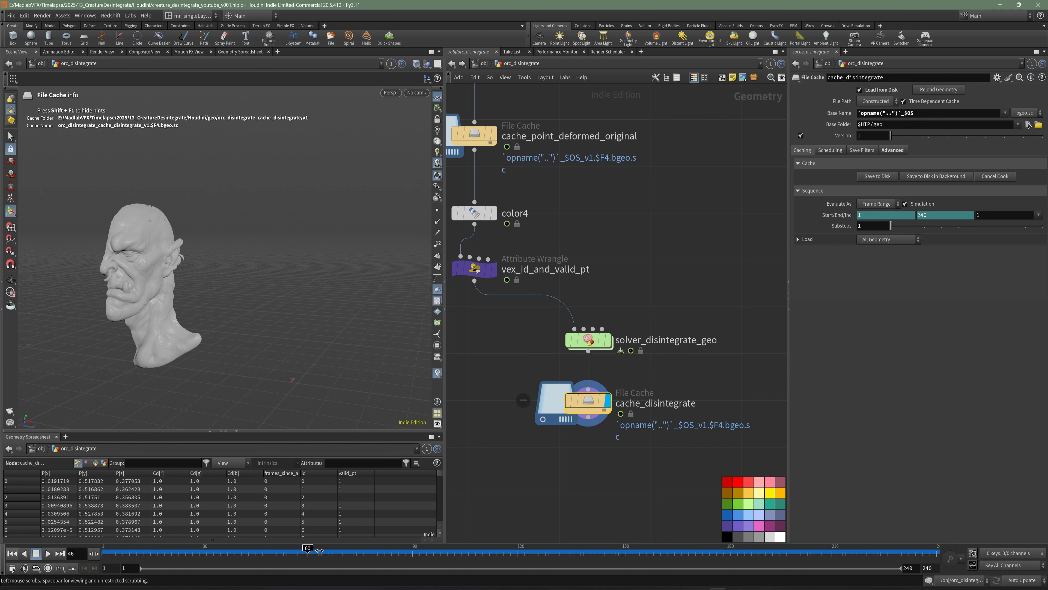
left_click_drag(319, 550, 398, 549)
left_click_drag(264, 277, 255, 308, "alt")
scroll(190, 281, "up", 4)
key("ctrl+s")
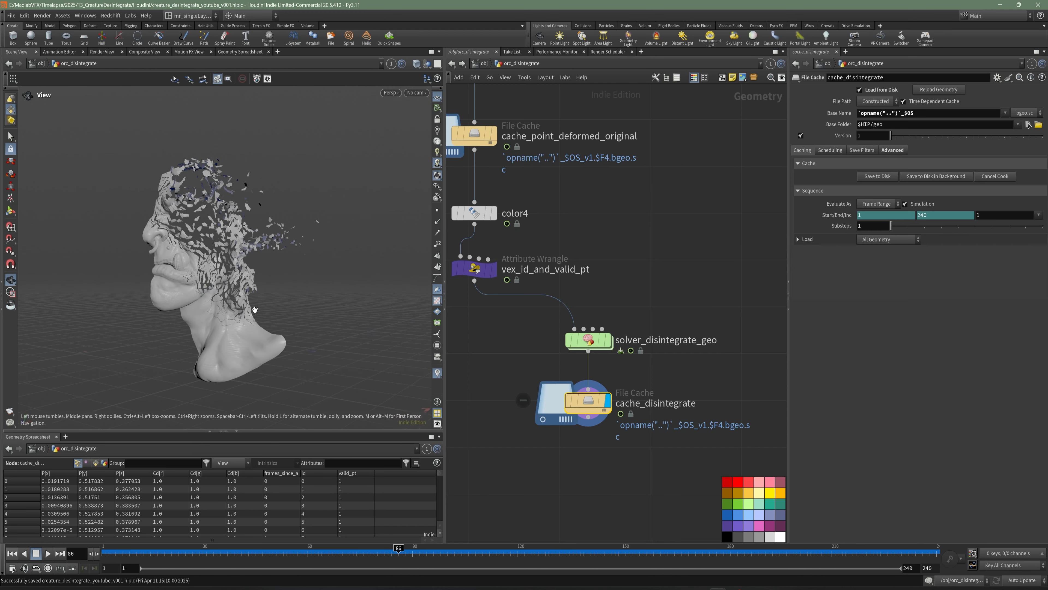
scroll(255, 309, "up", 8)
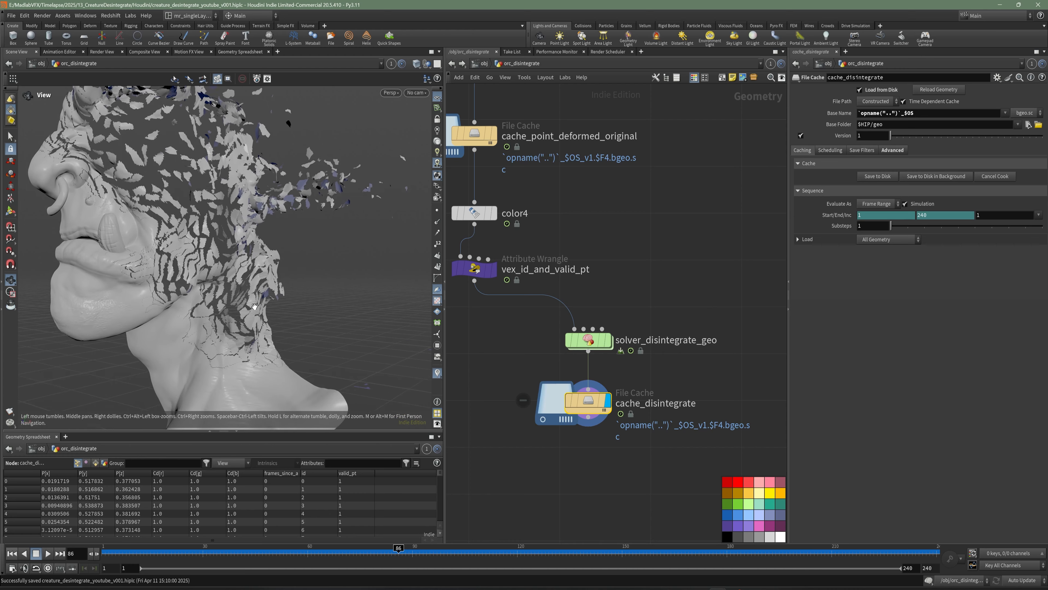
Add a Color node fed by vex_id_and_valid_pt, beside the solver branch, and display it
scroll(254, 306, "up", 4)
left_click_drag(255, 307, 194, 295)
scroll(187, 297, "down", 8)
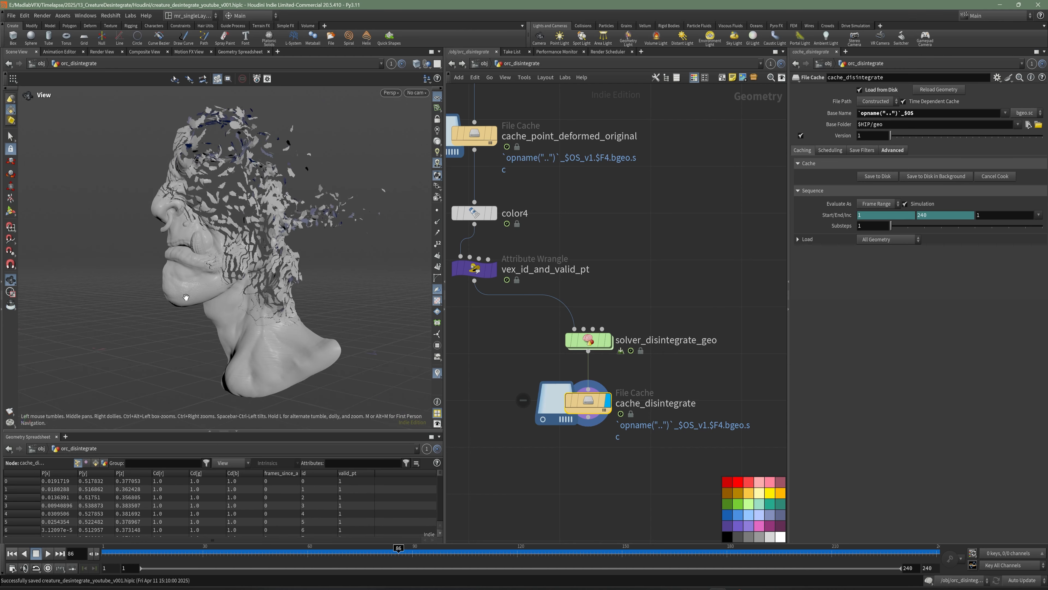
key("Return")
scroll(532, 268, "down", 3)
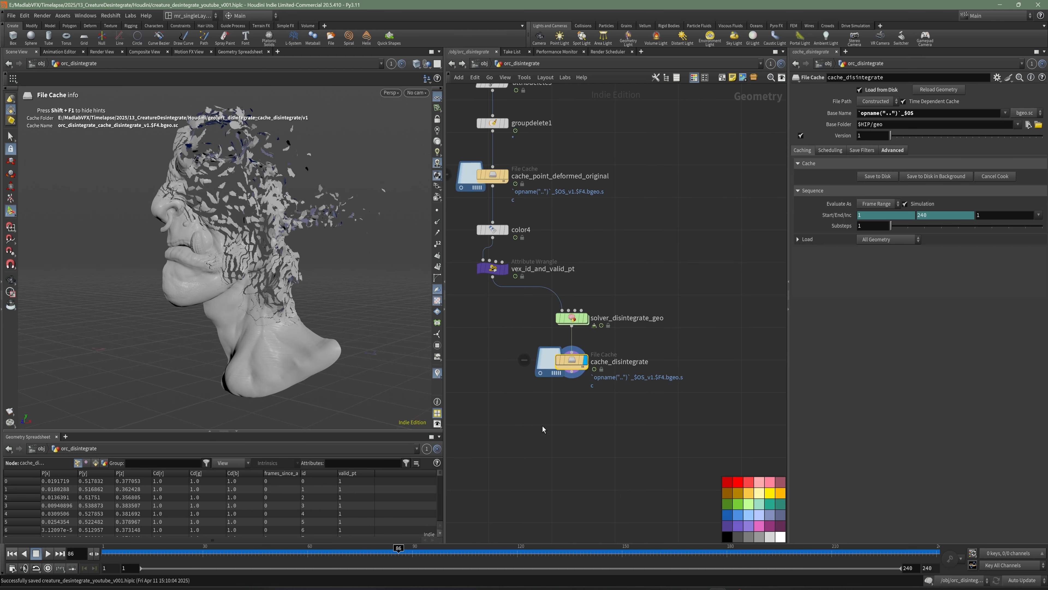
middle_click_drag(543, 426, 606, 404)
key("Tab")
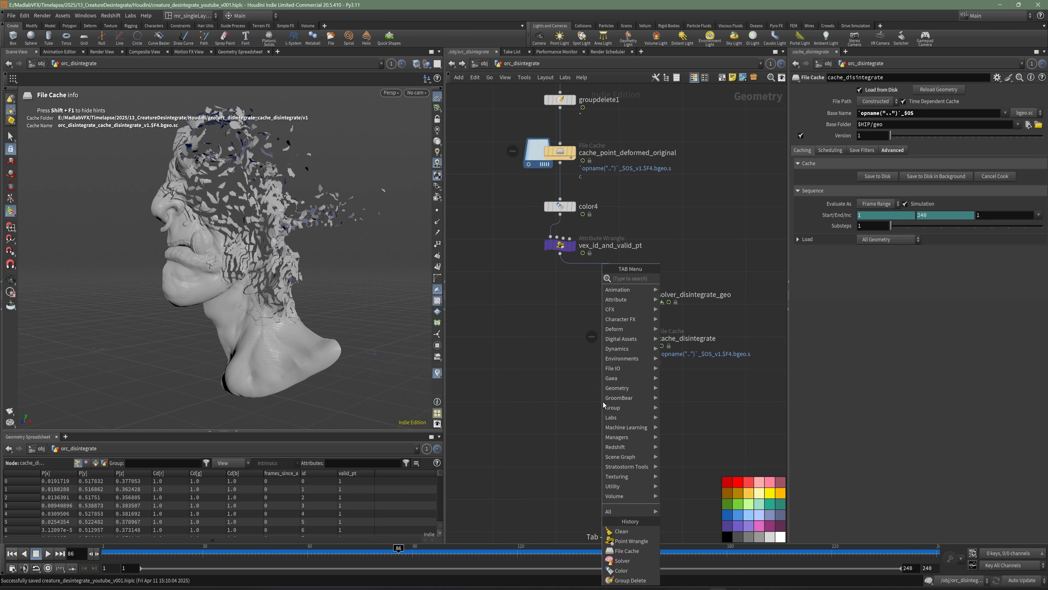
mouse_move(606, 407)
left_click(690, 281)
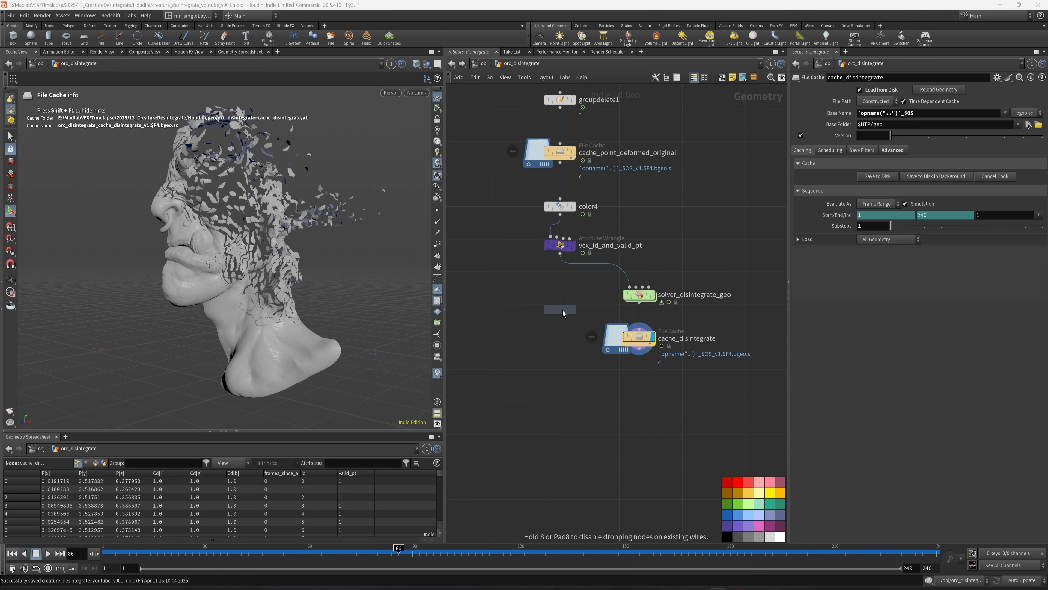
left_click(564, 313)
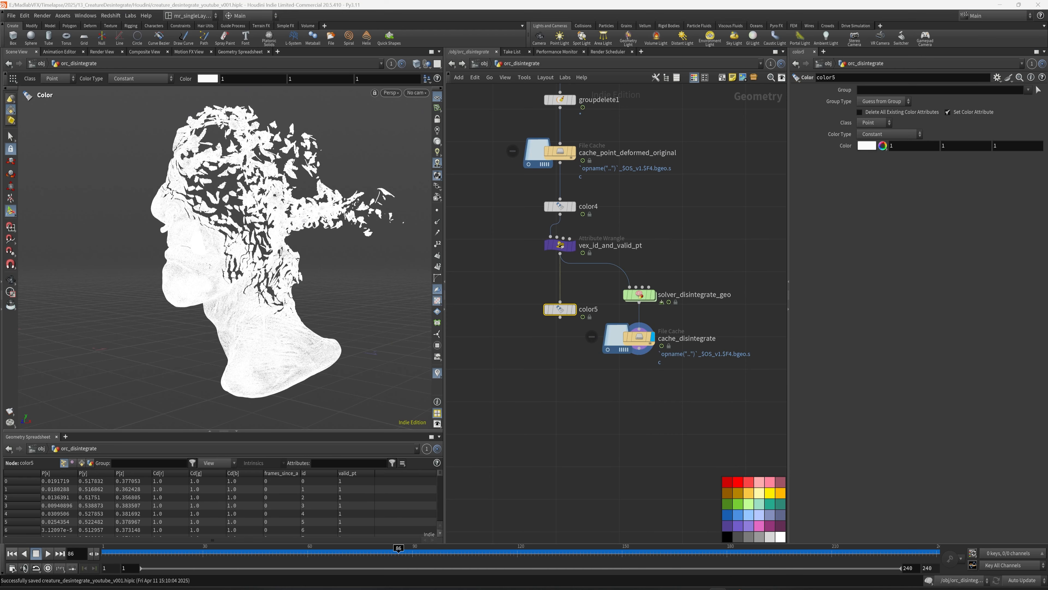
left_click(572, 309)
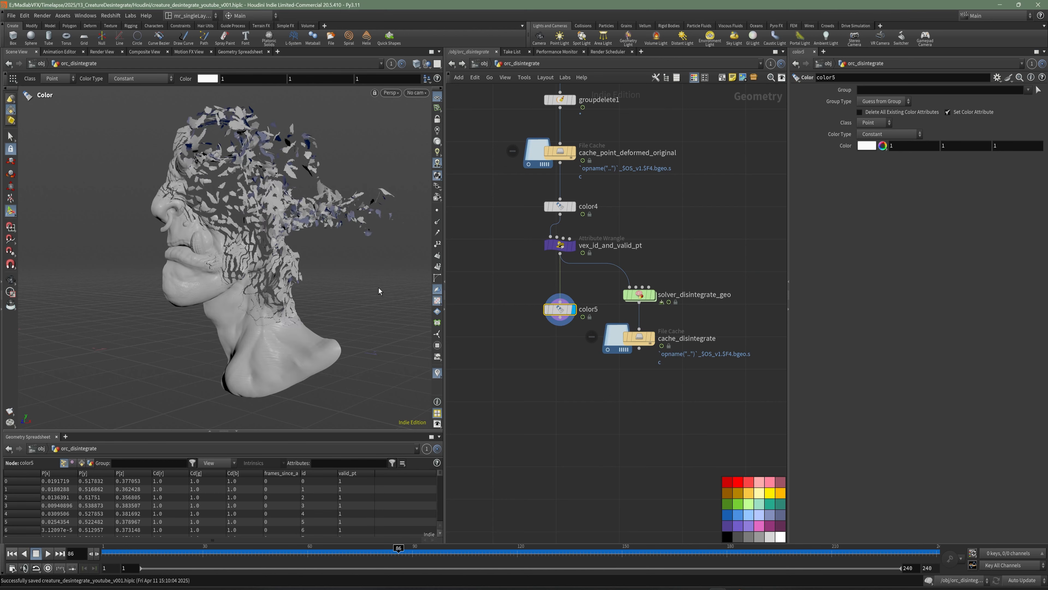
Set color5's color to black
left_click(865, 147)
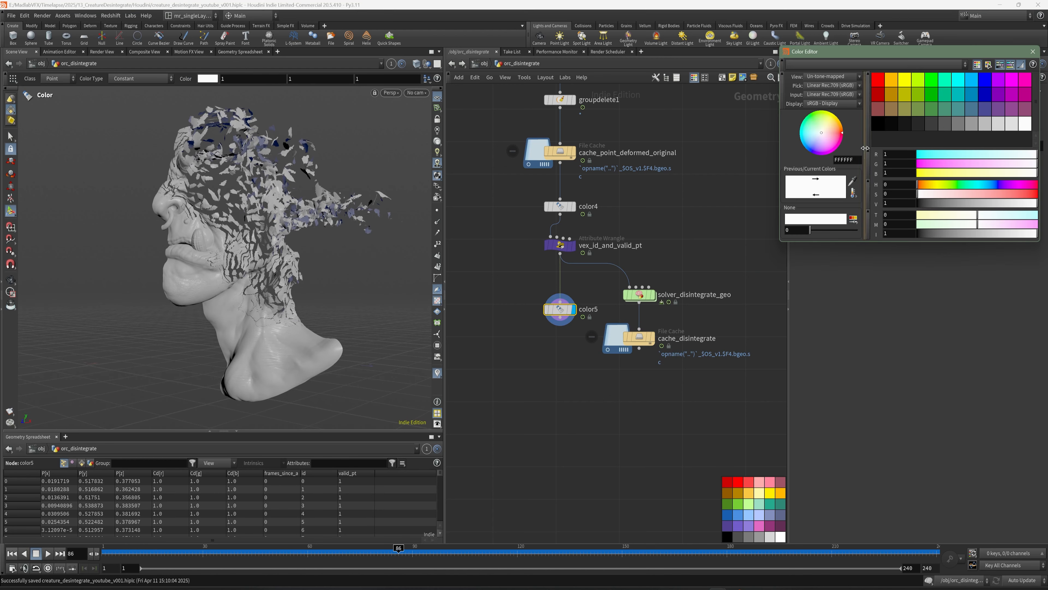
left_click(877, 129)
left_click(1033, 52)
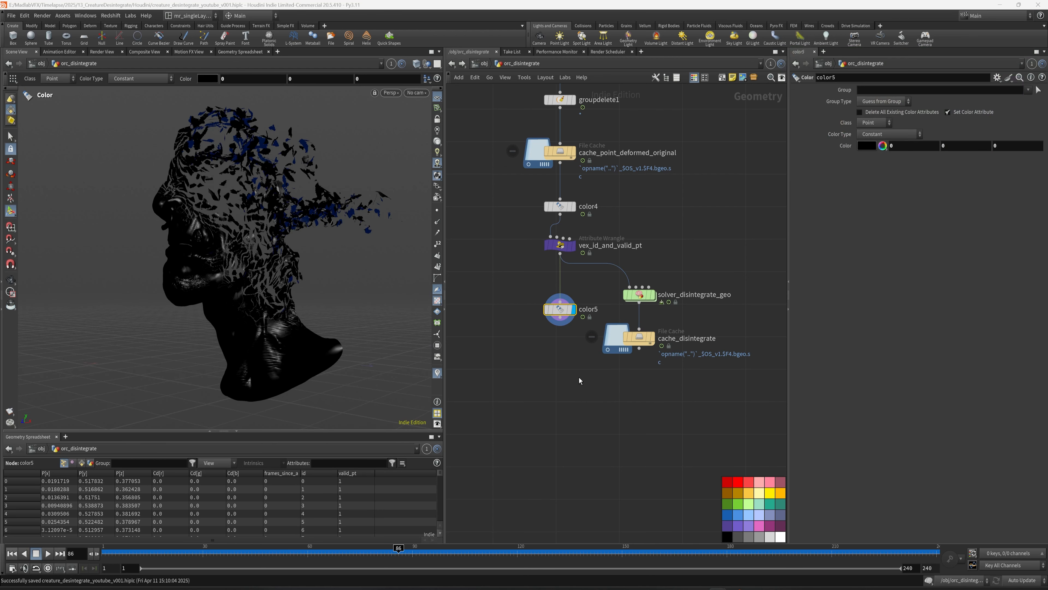
middle_click_drag(602, 386, 584, 391)
key("Tab")
type("copy")
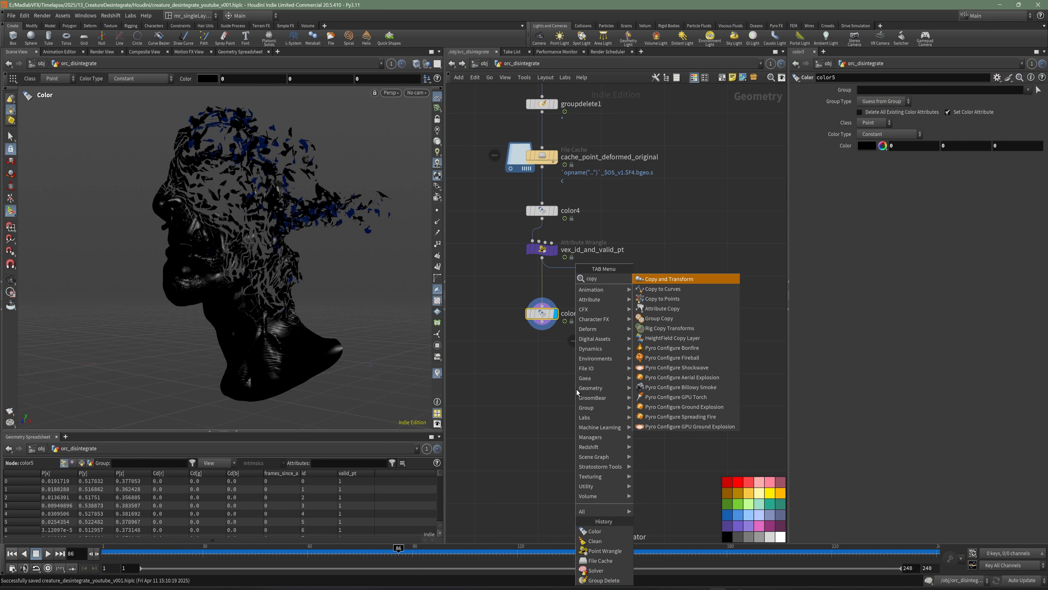
key("Escape")
Add a Point Wrangle with color5 as its first input and cache_disintegrate as its second input
key("Tab")
type("wr")
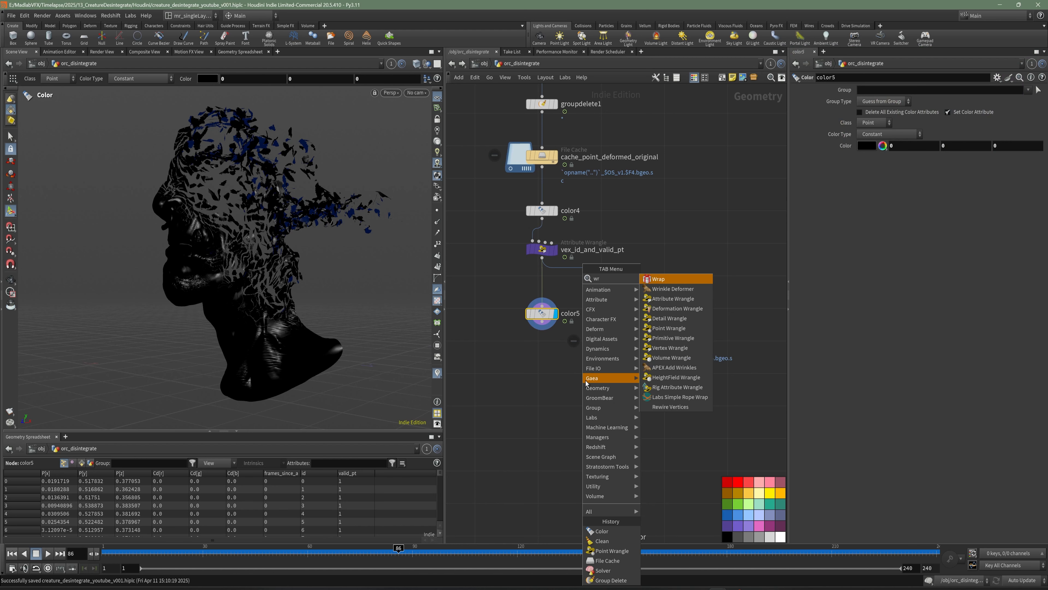
left_click(670, 328)
left_click(578, 393)
scroll(567, 346, "up", 3)
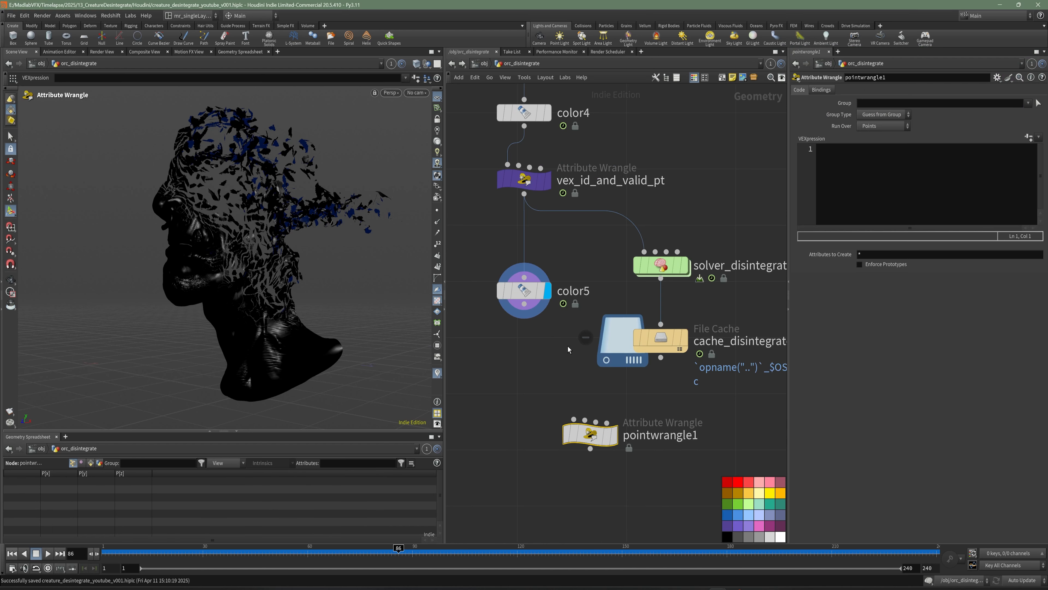
left_click_drag(524, 307, 574, 418)
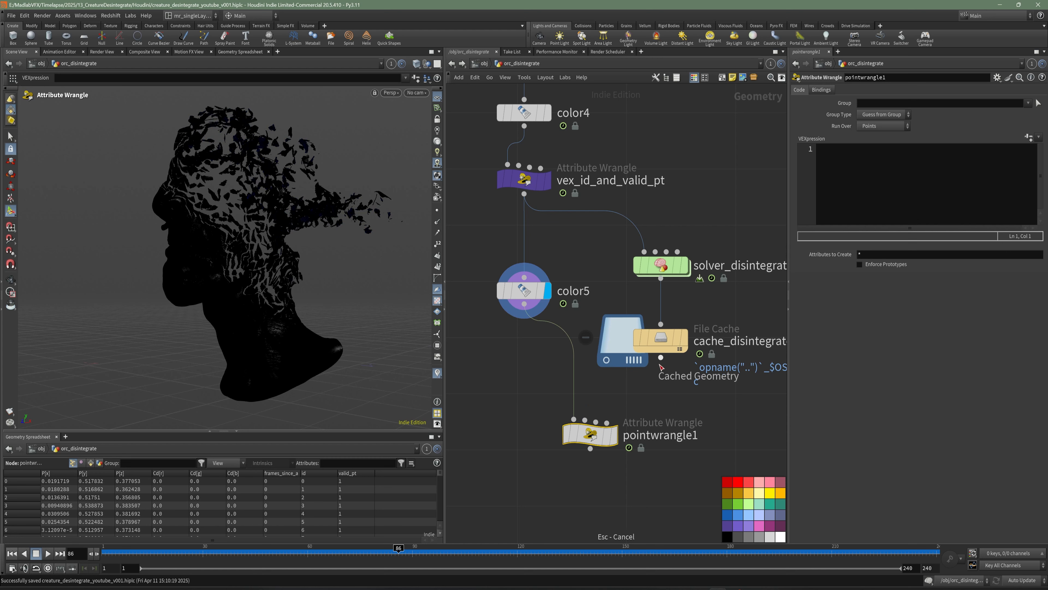
left_click_drag(661, 357, 585, 407)
left_click(585, 413)
Display the new point wrangle and rename it vex_copy_color
left_click(615, 435)
double_click(656, 435)
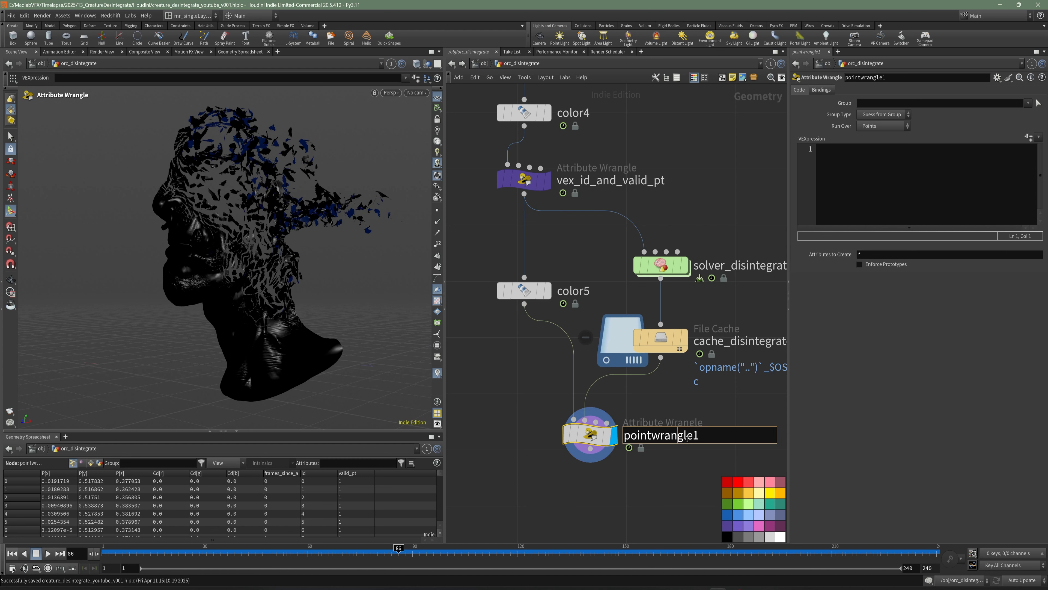
type("vex_co")
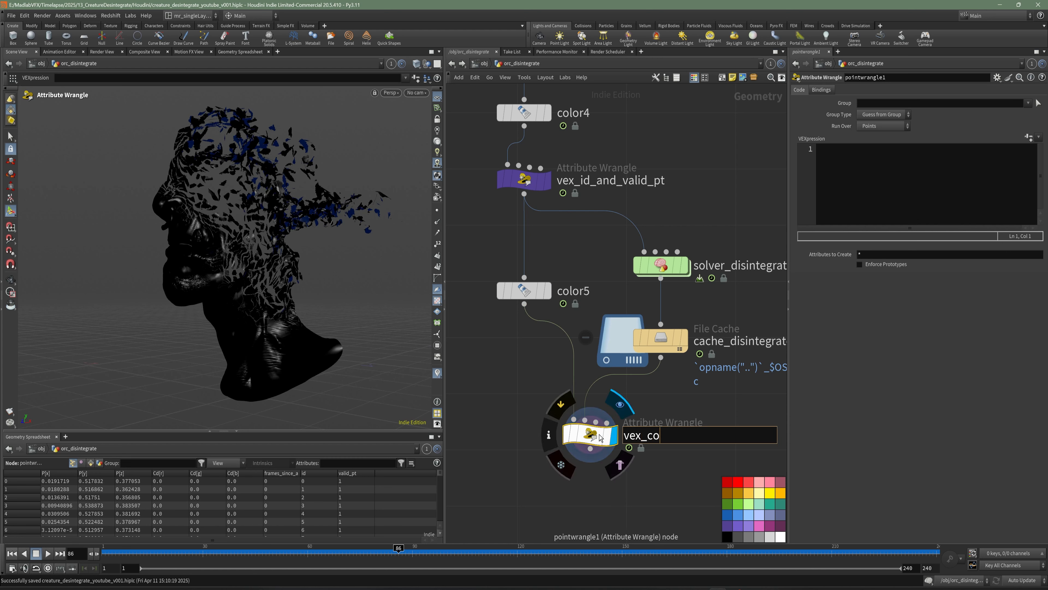
type("py_color")
key("Return")
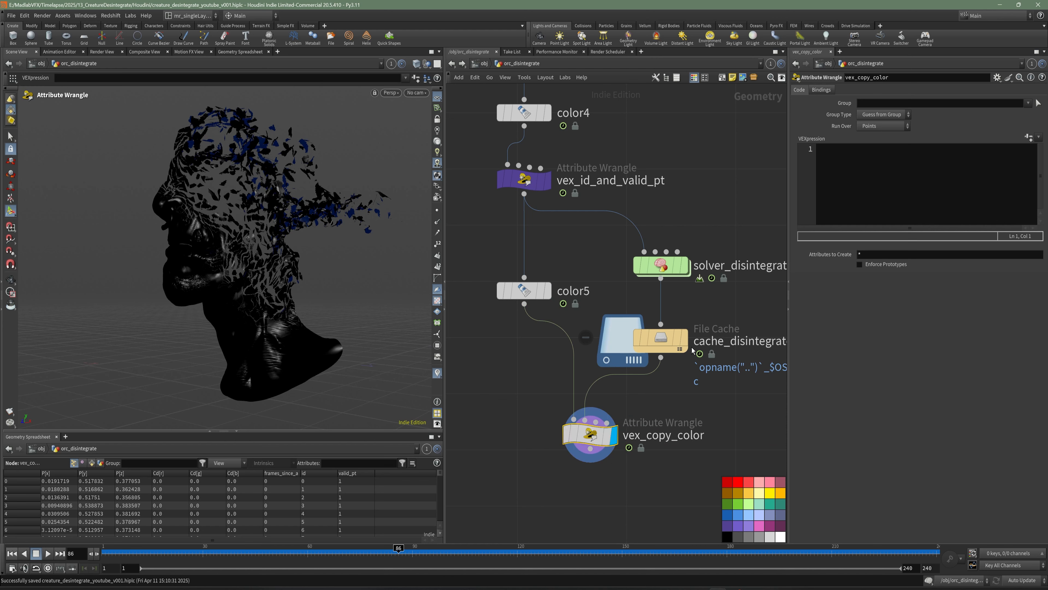
Display cache_disintegrate to check it at frame 37, and switch the display back to vex_copy_color
key("Return")
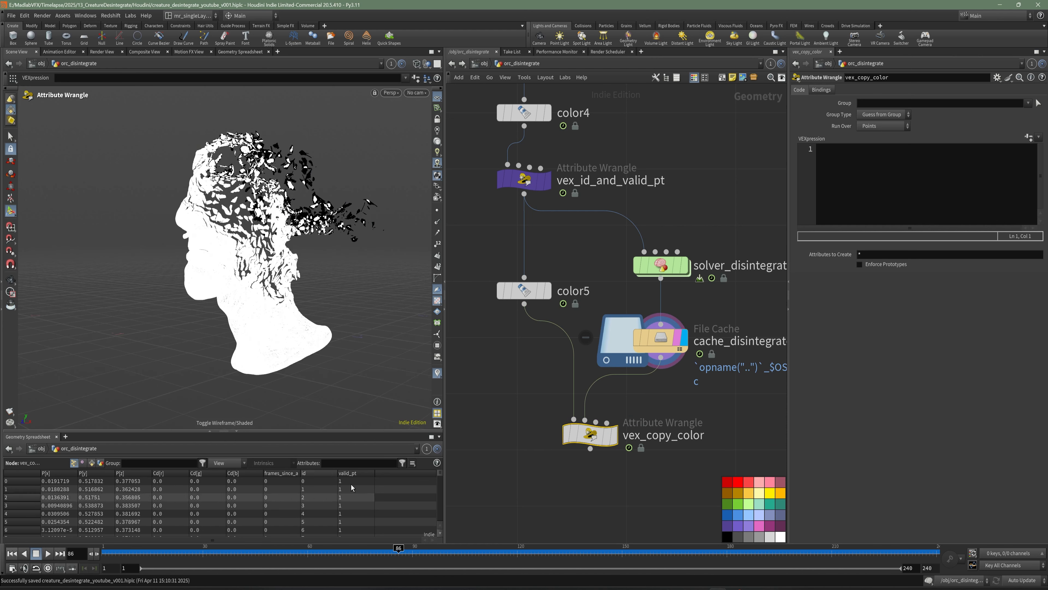
left_click(673, 341)
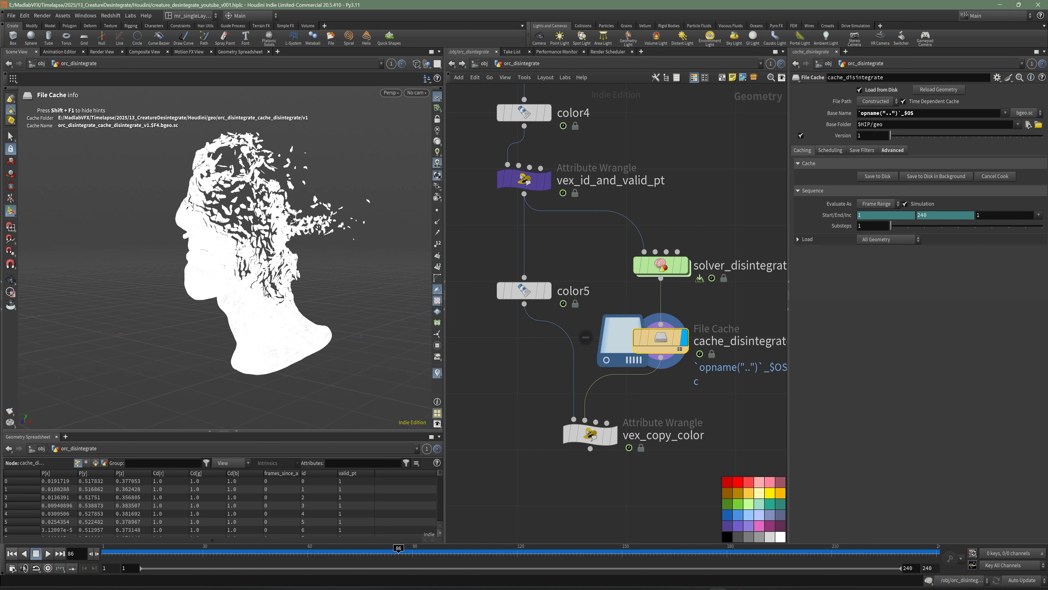
mouse_move(236, 555)
left_mouse_down()
mouse_move(301, 553)
mouse_move(210, 554)
mouse_move(227, 554)
left_mouse_up()
left_click(616, 439)
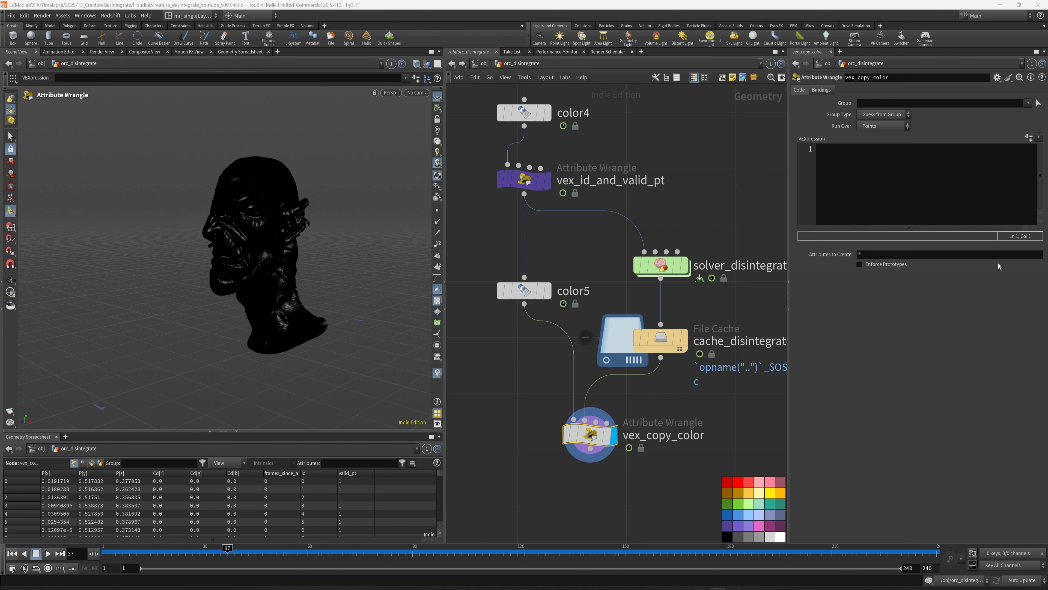
Insert a Color node between cache_disintegrate and vex_copy_color, display it, and set its color to red
middle_click_drag(700, 396, 691, 364)
key("Tab")
type("color")
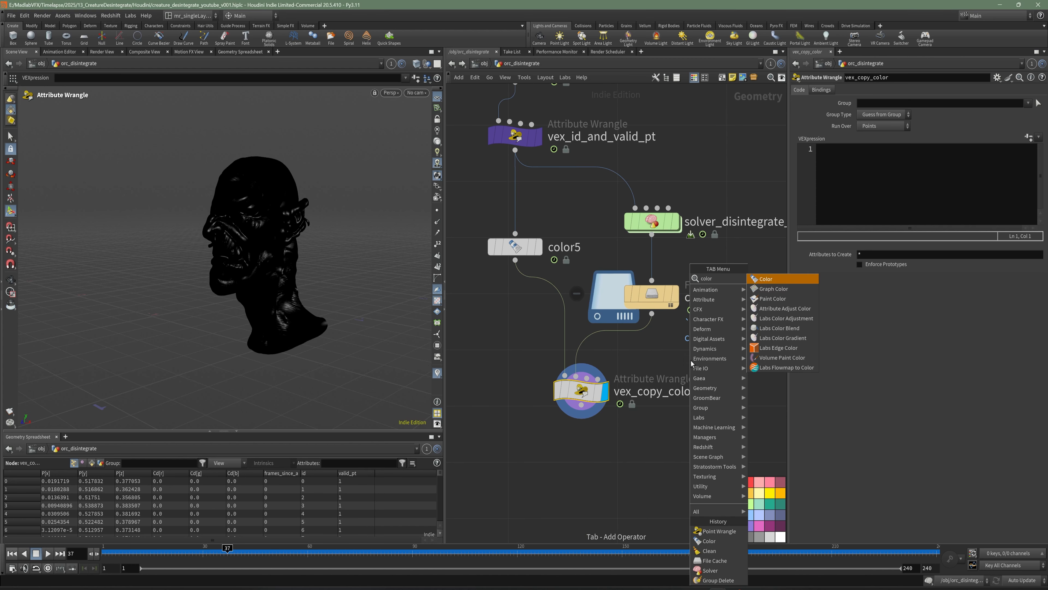
left_click(766, 278)
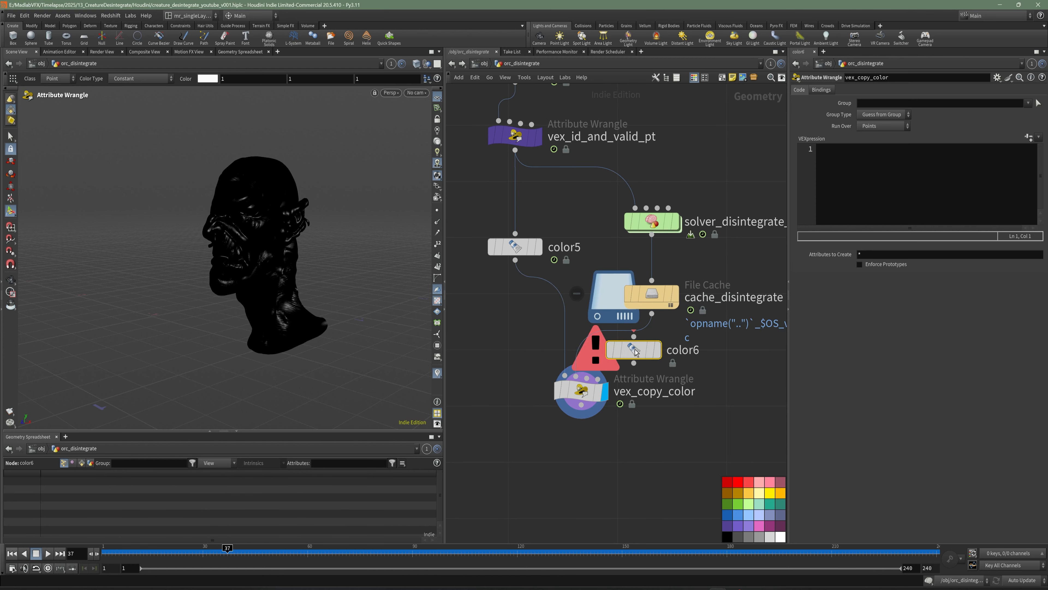
left_click(651, 359)
left_click(675, 359)
left_click(871, 146)
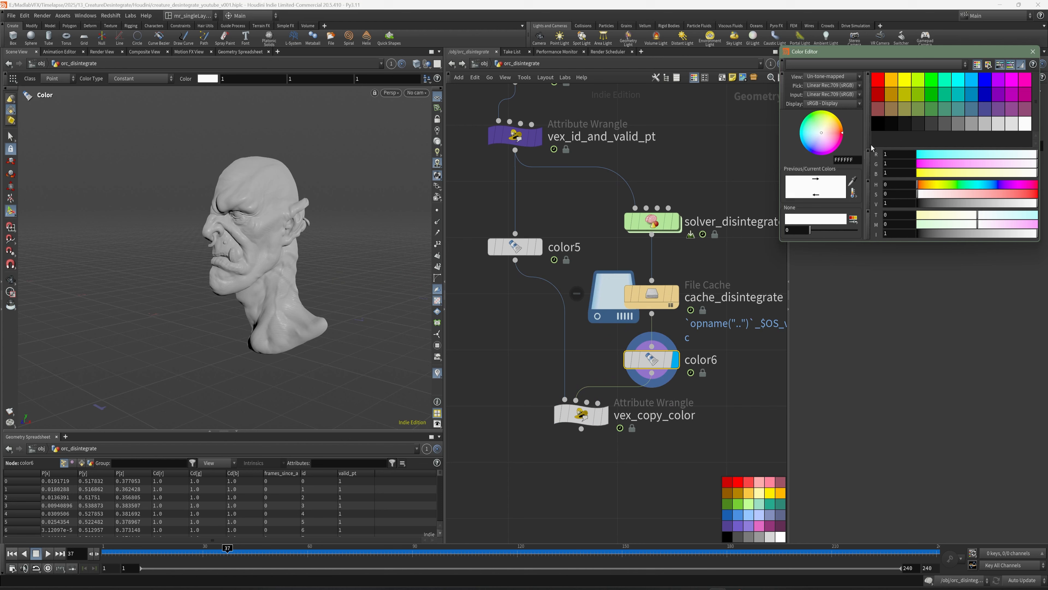
left_click(882, 83)
left_click(1033, 52)
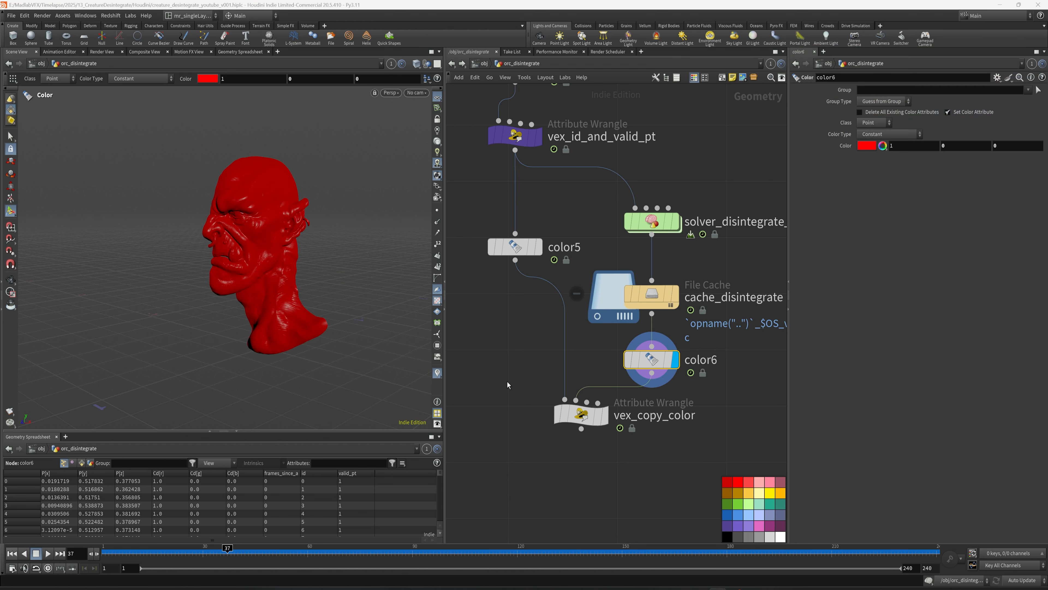
Display vex_copy_color and open its empty VEX expression for editing
left_click(605, 415)
left_click(582, 414)
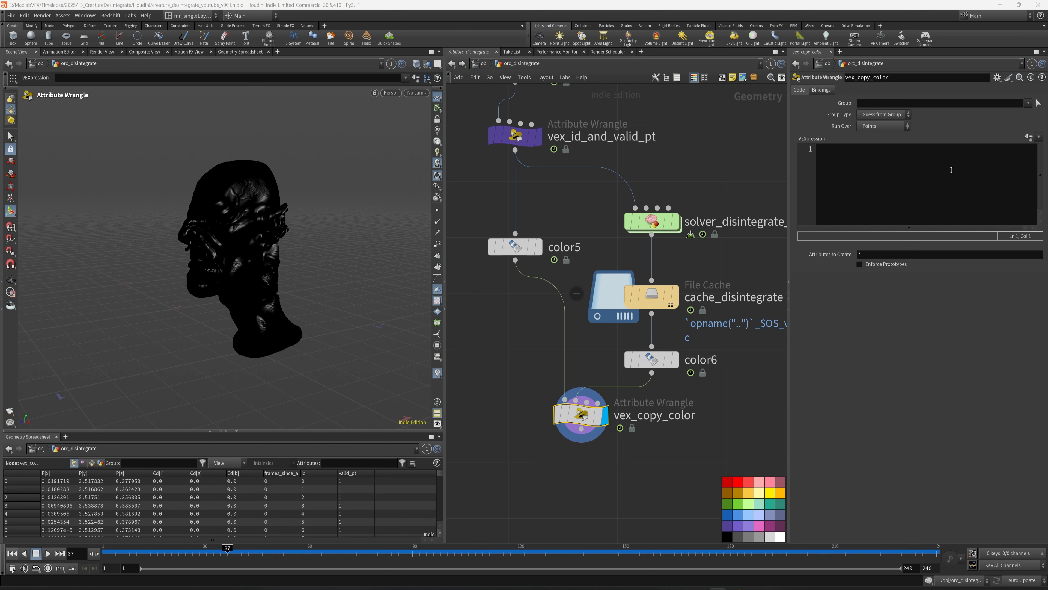
left_click(894, 178)
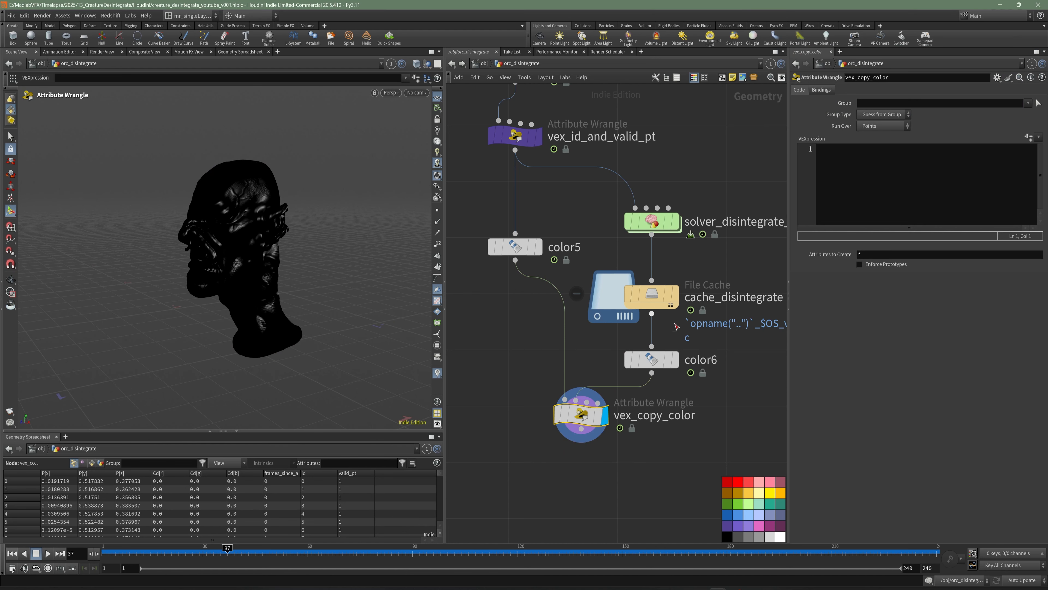
left_click(651, 359)
left_click(727, 526)
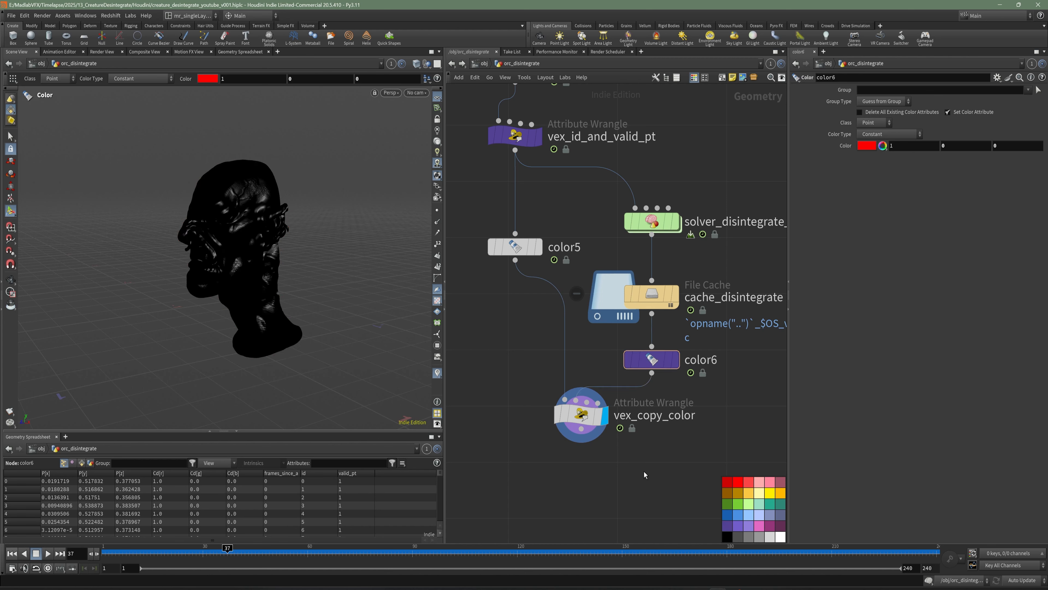
key("ctrl+z")
key("ctrl+y")
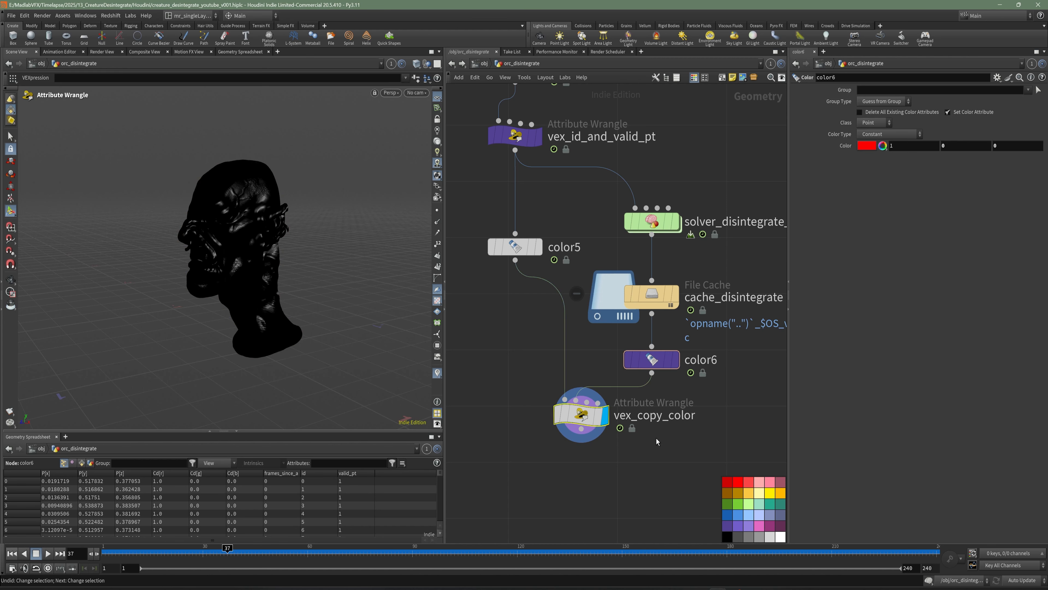
key("ctrl+z")
key("ctrl+z")
Color the vex_copy_color node purple in the network
left_click(586, 415)
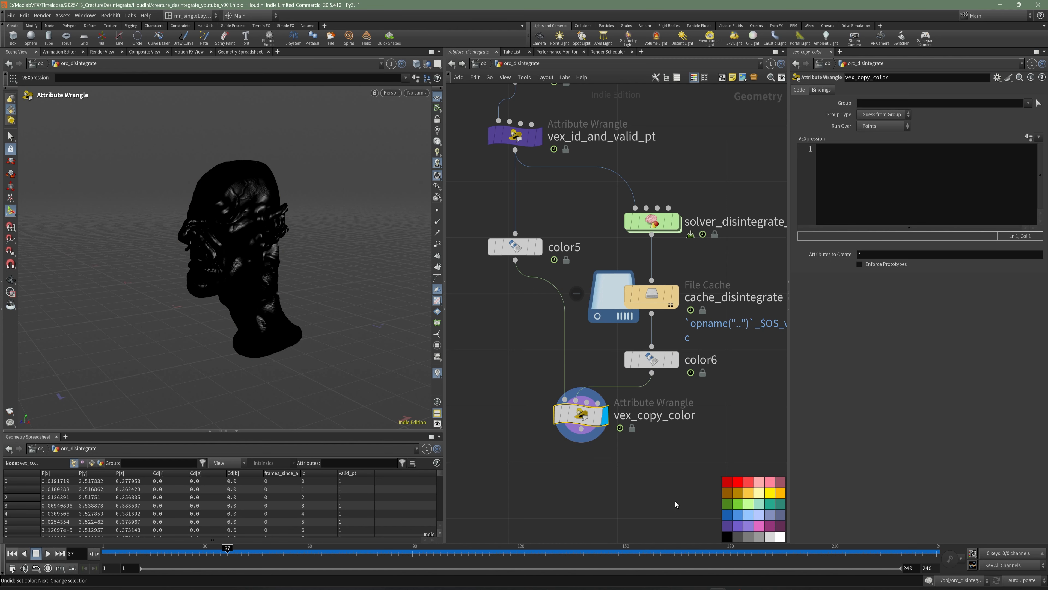
middle_click_drag(606, 457, 581, 449)
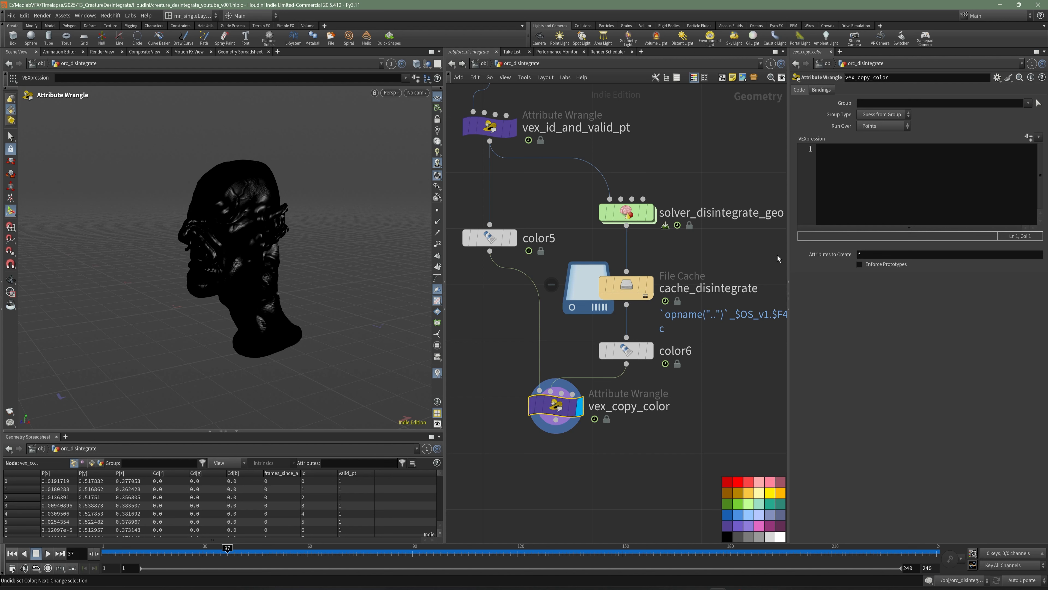
left_click(850, 178)
type("in")
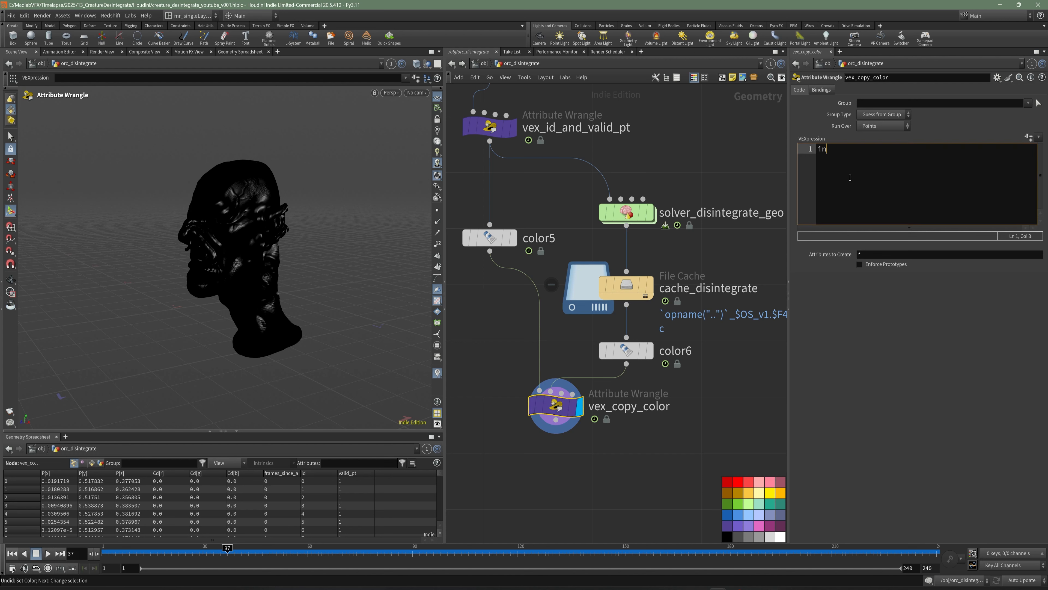
type("t in")
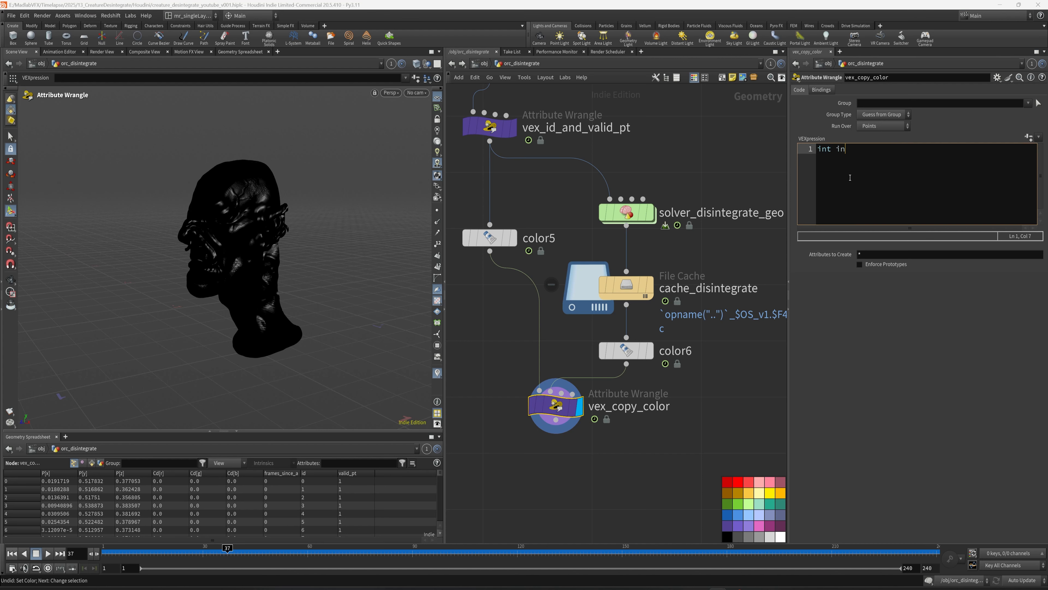
key("BackSpace")
type("d = id")
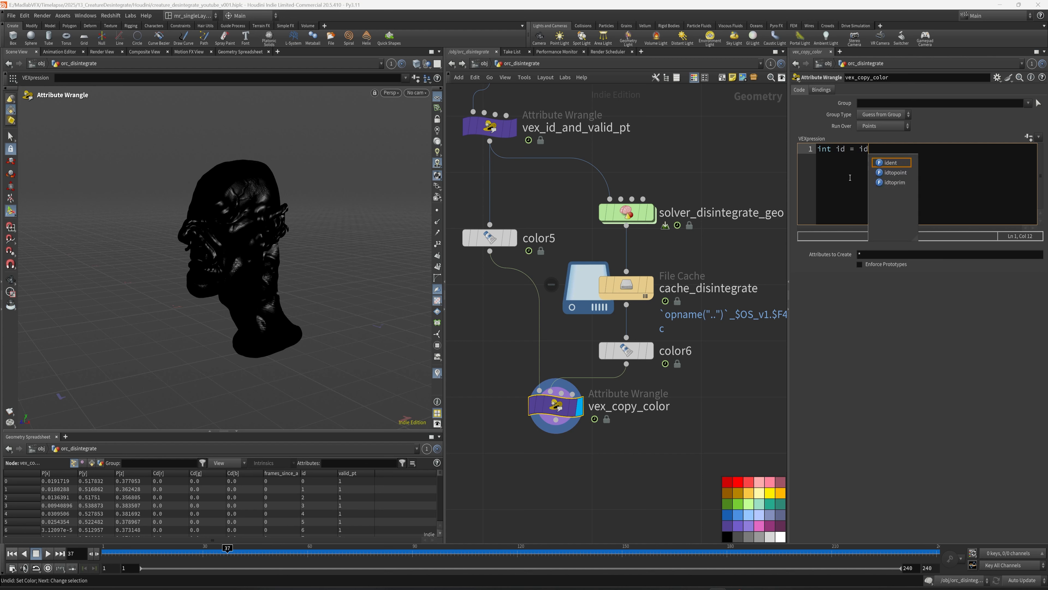
type("topoint)")
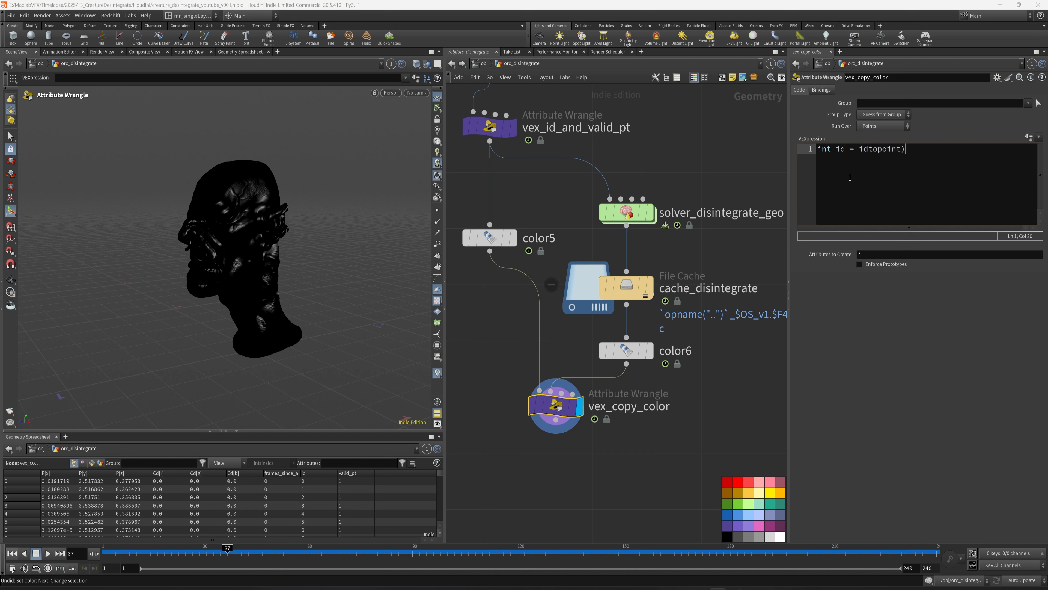
type("(1")
key("Return")
key("Return")
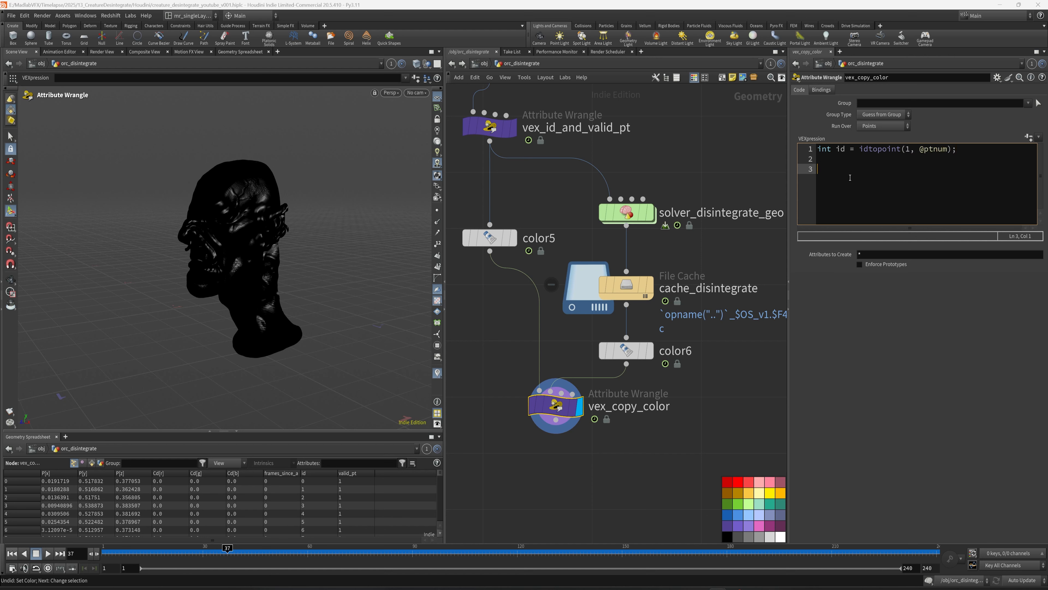
type("if(id >= 0")
key("Return")
type("{")
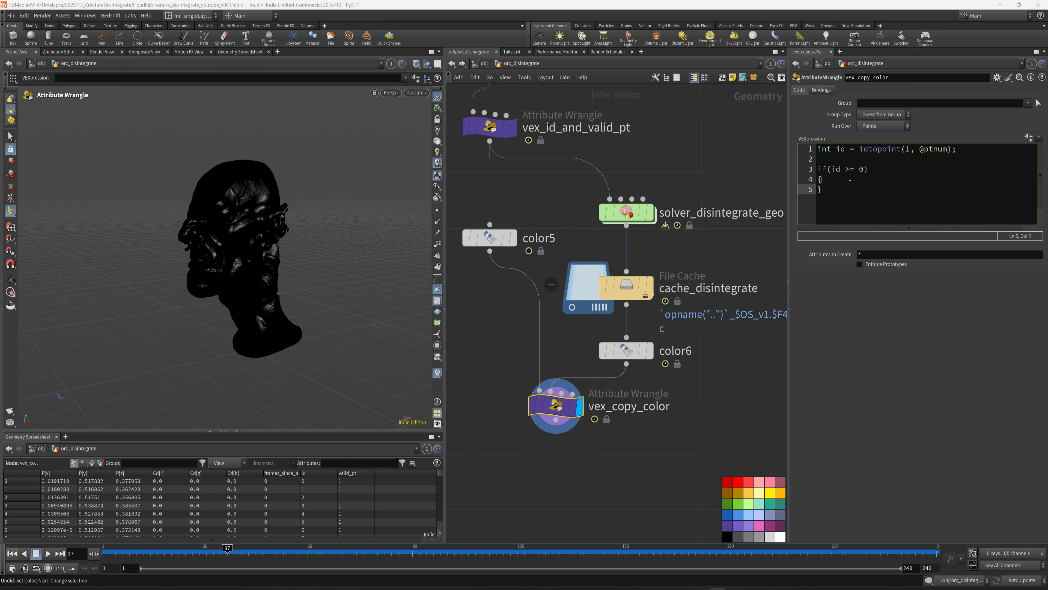
key("Return")
type("et(1, 0, 0);")
key("ctrl+s")
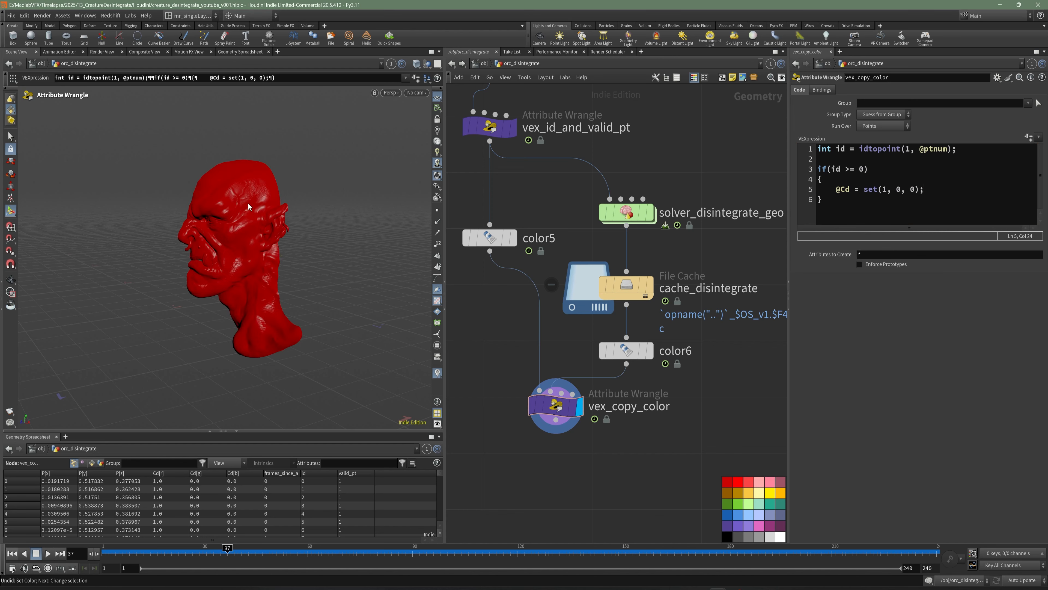
Scrub the timeline to frame 57 and add a Trail node below vex_copy_color
key("Escape")
left_click_drag(223, 556, 306, 556)
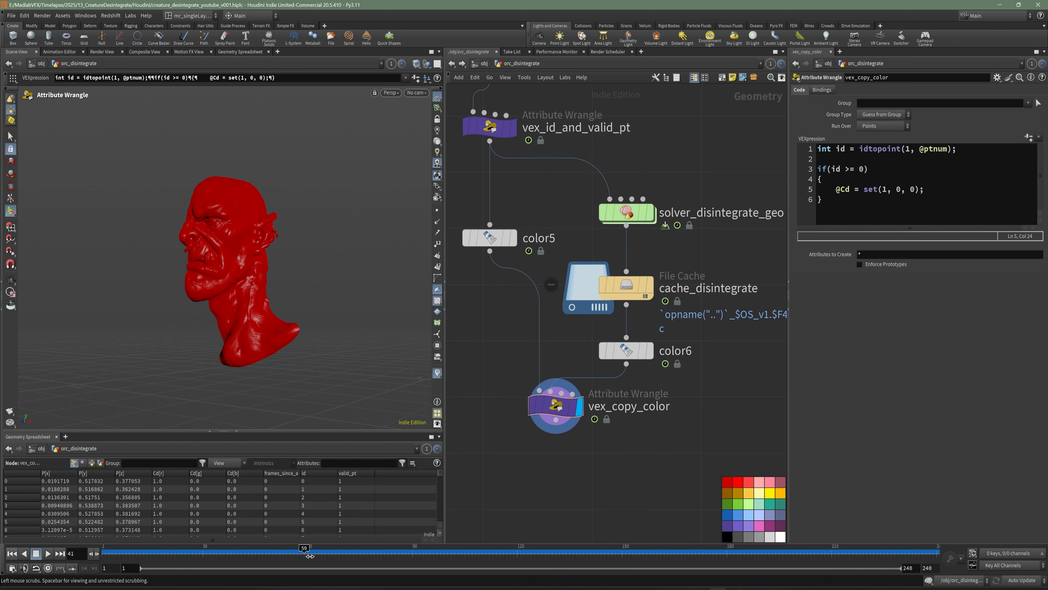
middle_click_drag(610, 365, 620, 375)
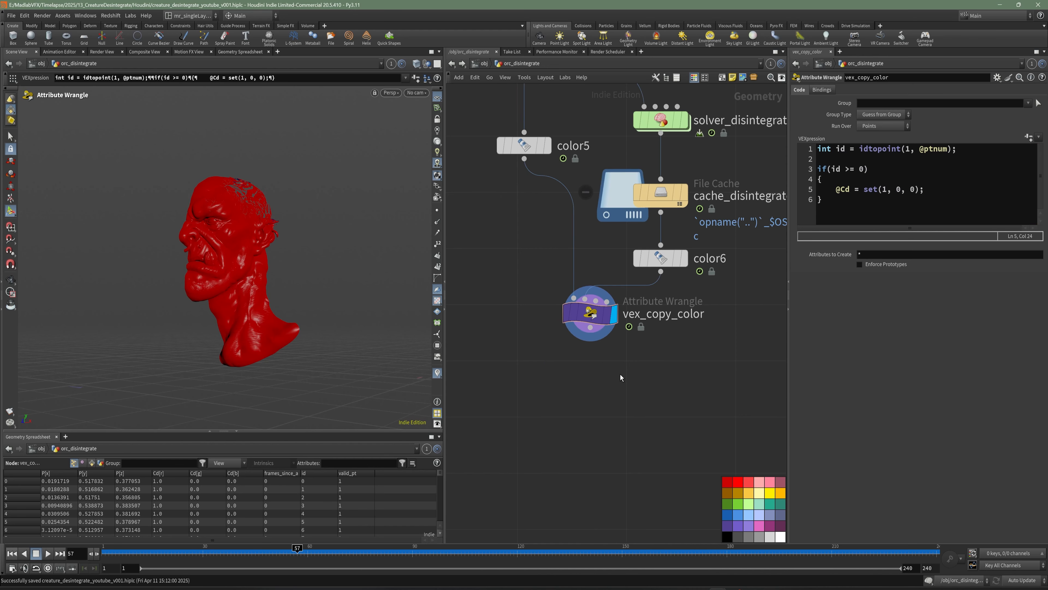
key("Tab")
type("tr")
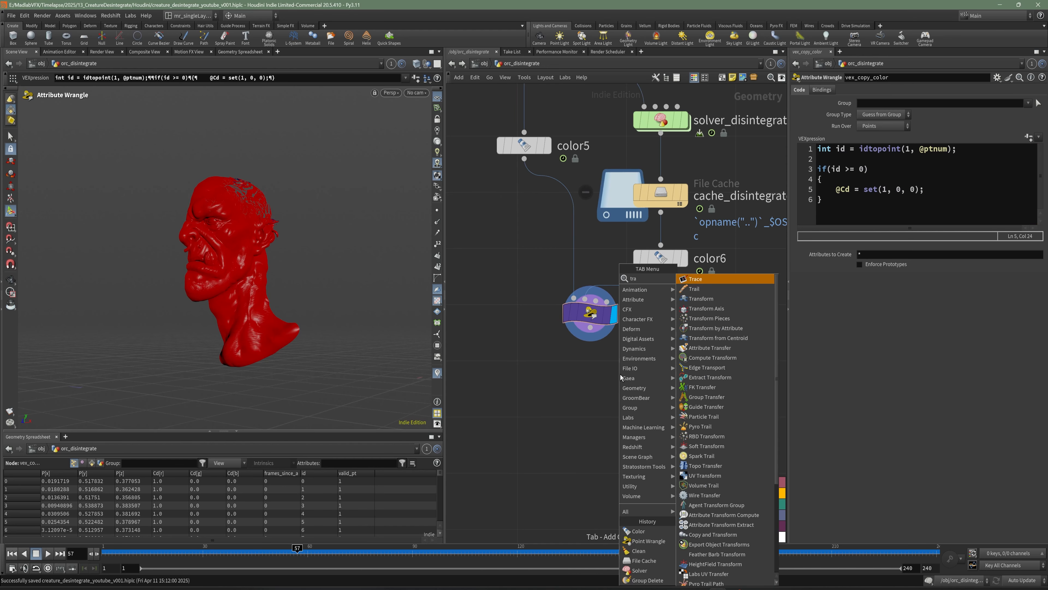
left_click(698, 289)
left_click(592, 395)
Connect the vex_copy_color output to trail1 and display the Trail node
left_click_drag(322, 290, 262, 277, "alt")
scroll(268, 291, "up", 3)
right_click_drag(262, 276, 276, 239, "alt")
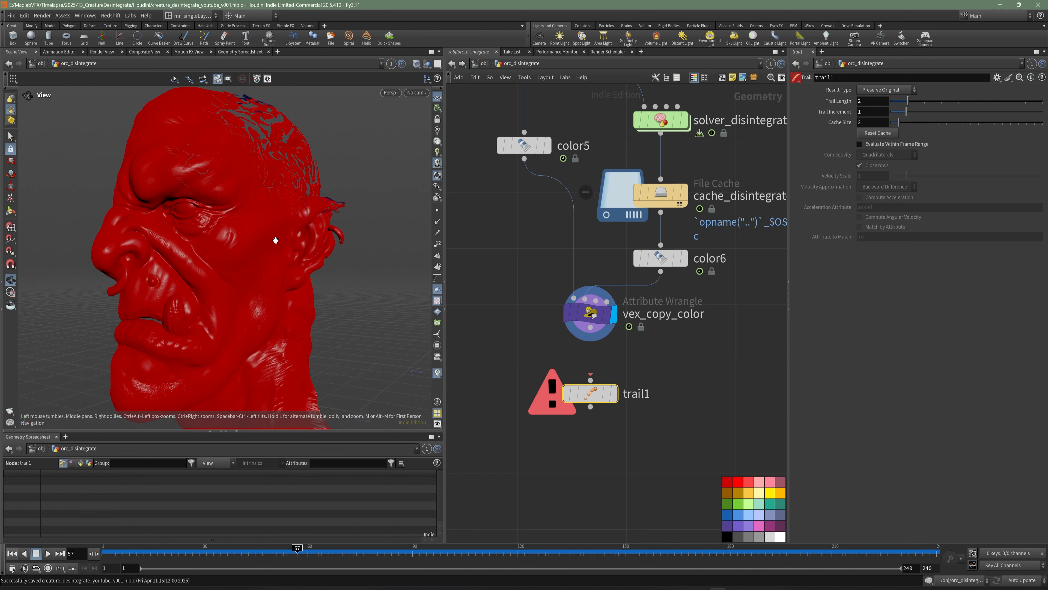
left_click_drag(590, 327, 590, 380)
left_click(614, 394)
left_click_drag(273, 248, 285, 276, "alt")
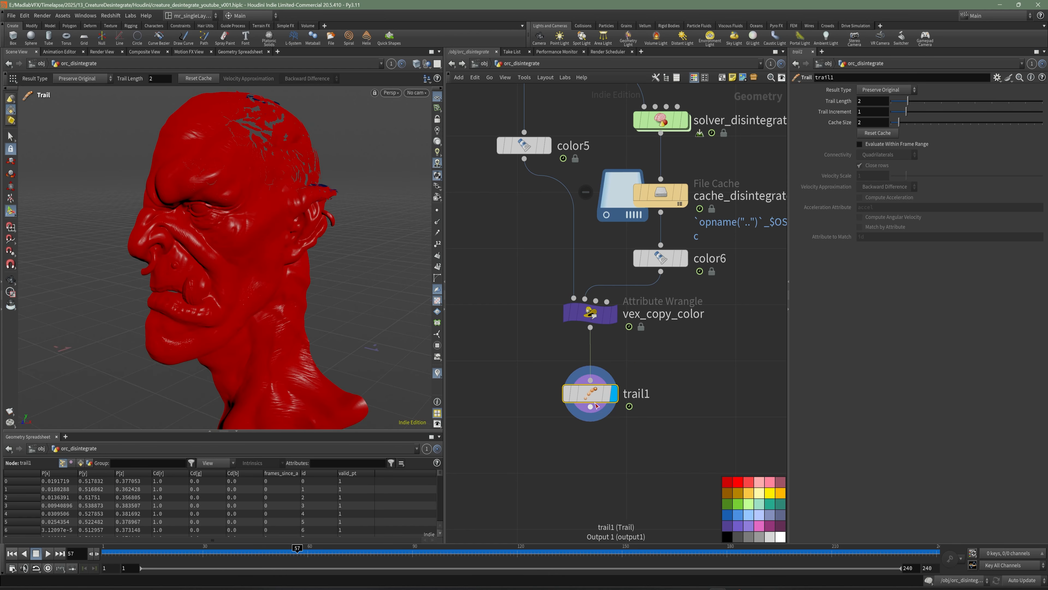
Set trail1 to Compute Velocity with Match by Attribute and Evaluate Within Frame Range enabled, and save the scene
middle_click_drag(661, 153, 624, 149)
left_click(905, 91)
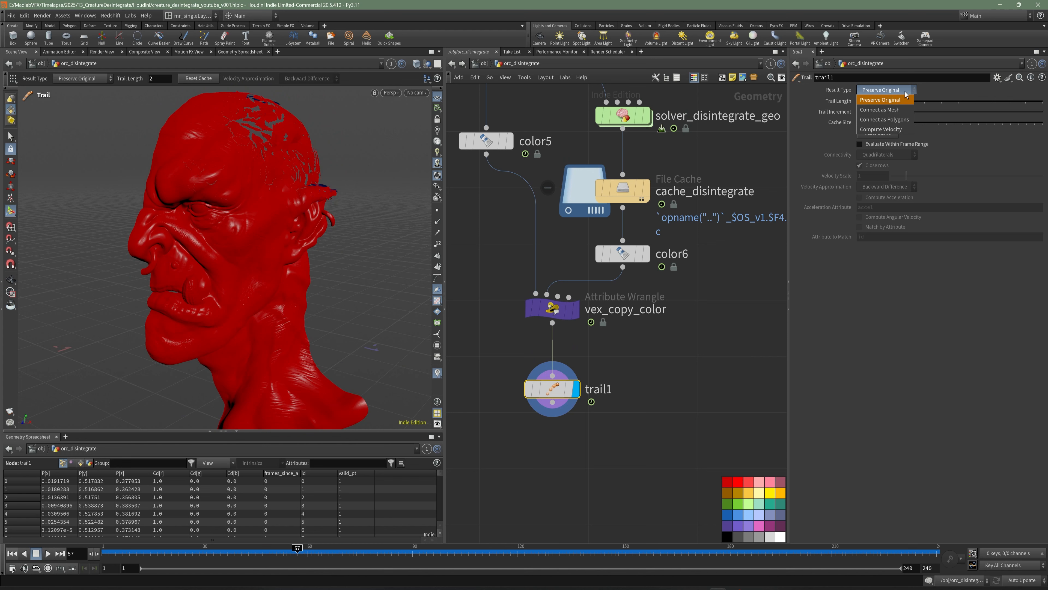
left_click(881, 129)
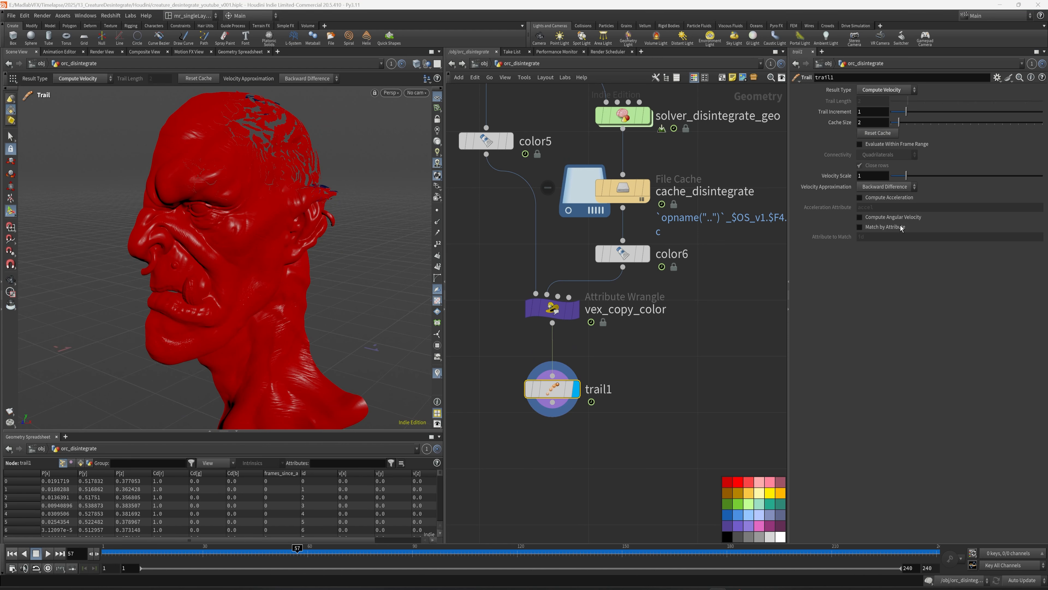
left_click(878, 227)
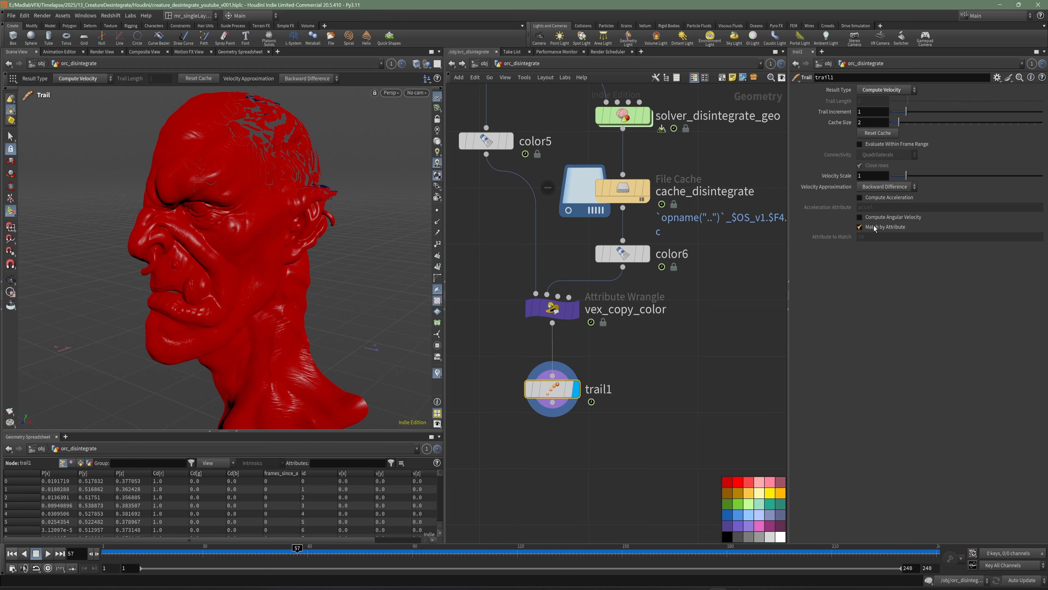
left_click(872, 146)
middle_click_drag(707, 359, 699, 307)
key("ctrl+s")
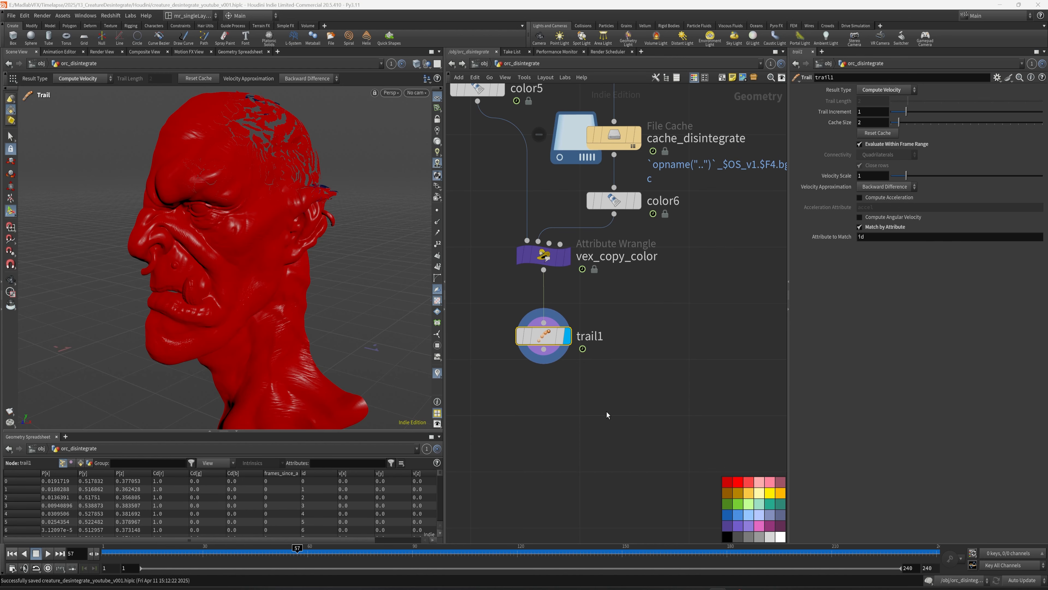
Add an Attribute Delete node below trail1 and connected to its output
middle_click_drag(606, 414, 626, 404)
key("Tab")
type("dele")
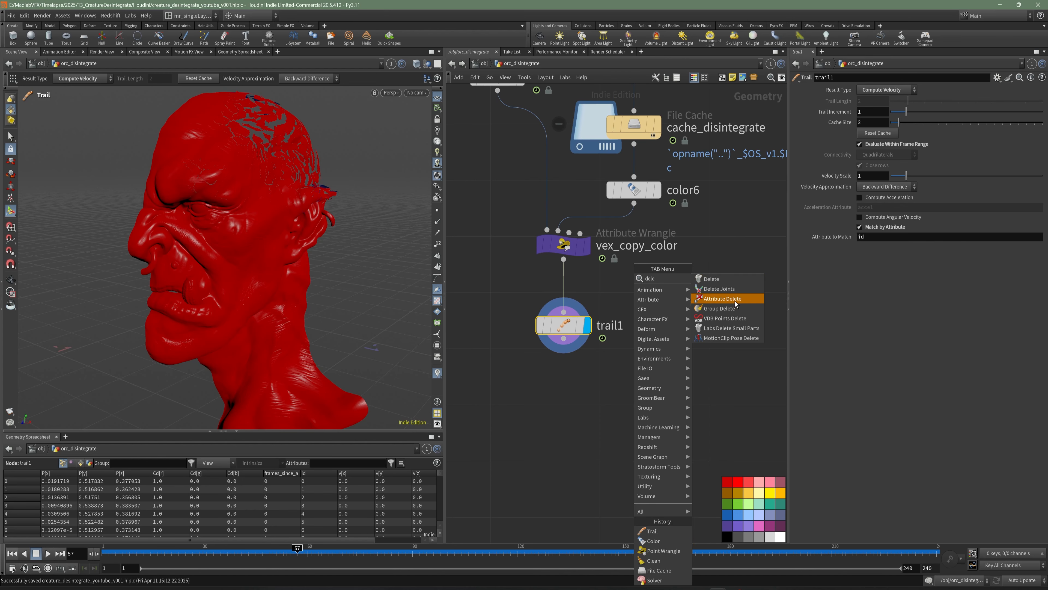
left_click(735, 302)
left_click(564, 392)
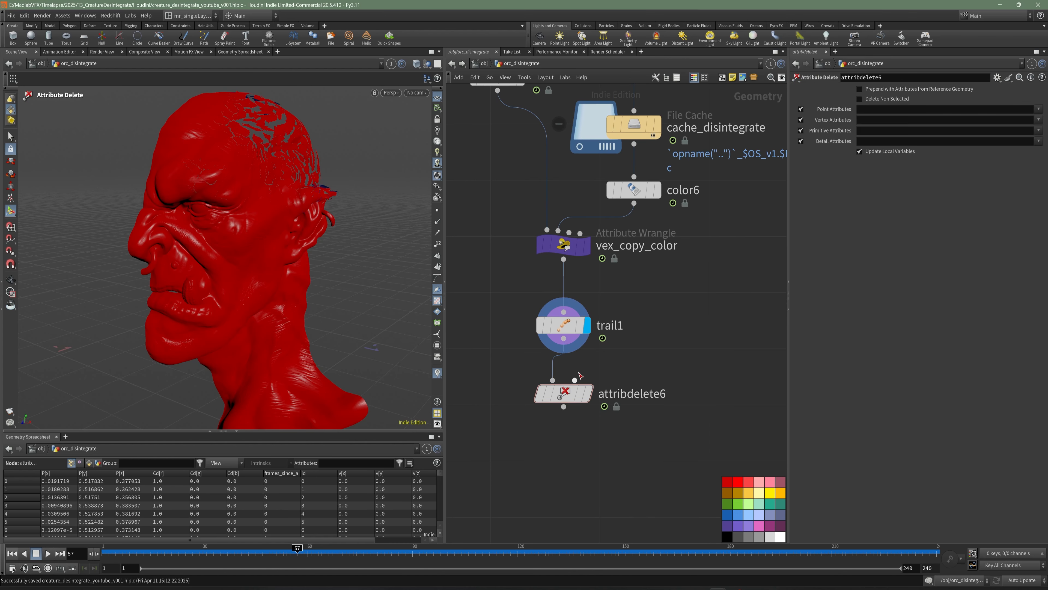
Rename the Attribute Delete node as attribdelete_name and display it
double_click(665, 397)
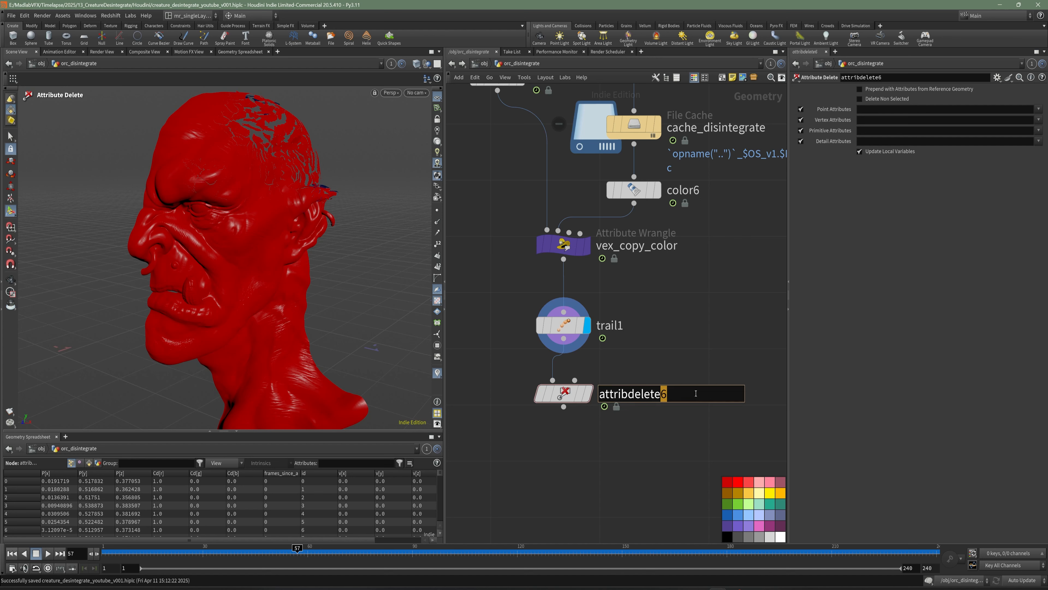
type("_name")
key("Return")
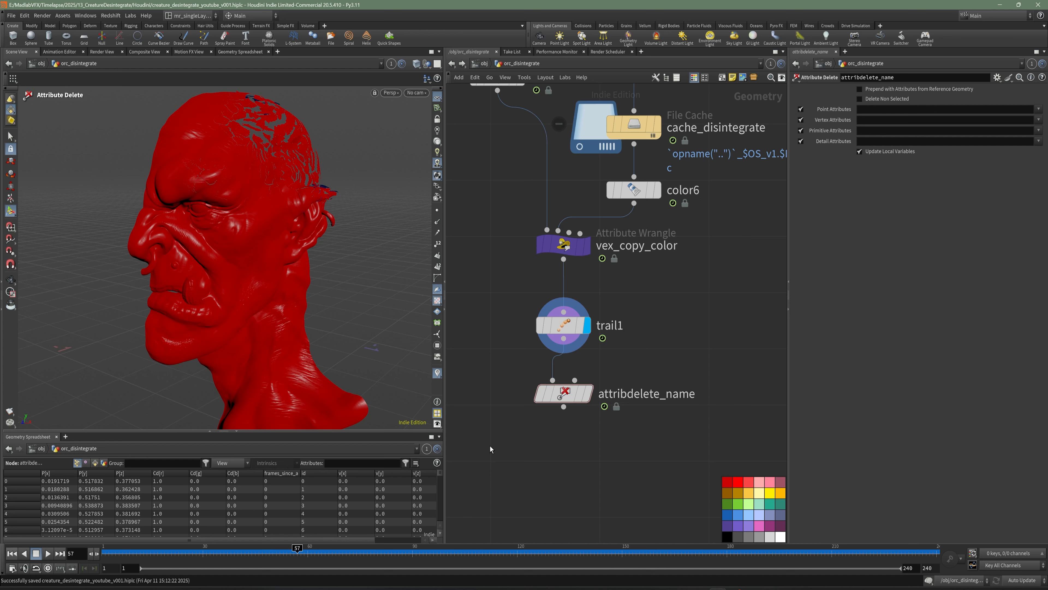
left_click(592, 394)
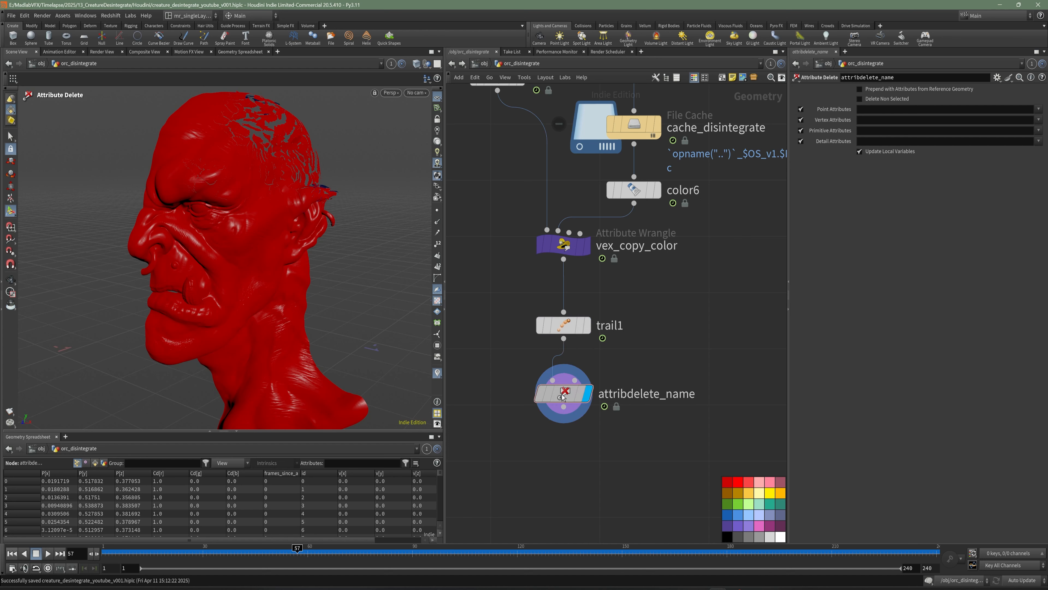
Check the primitive attributes in the spreadsheet and set attribdelete_name to delete the primitive attribute name
left_click(95, 463)
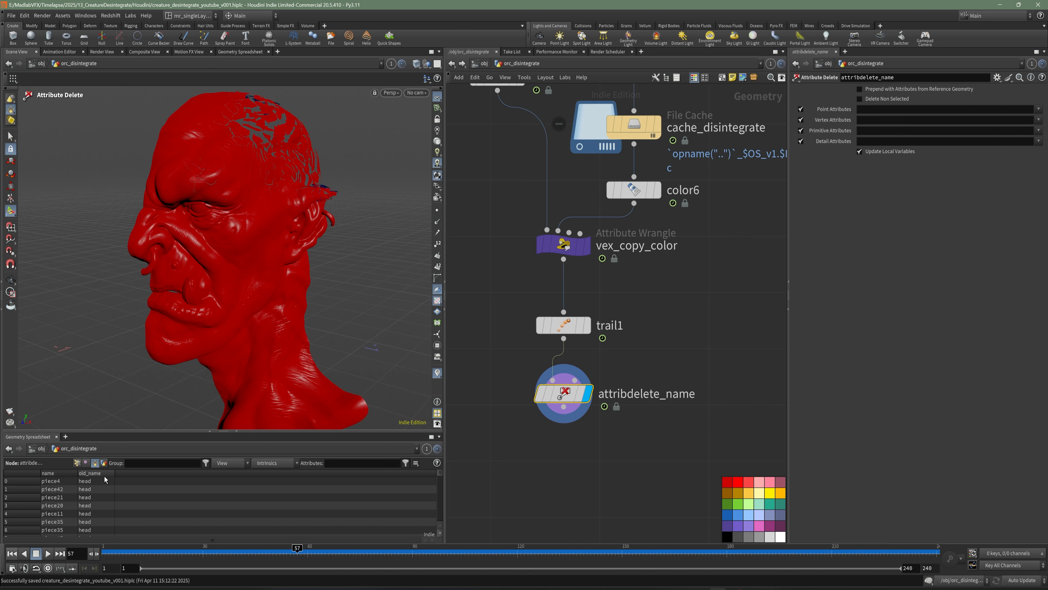
middle_click_drag(607, 382, 594, 380)
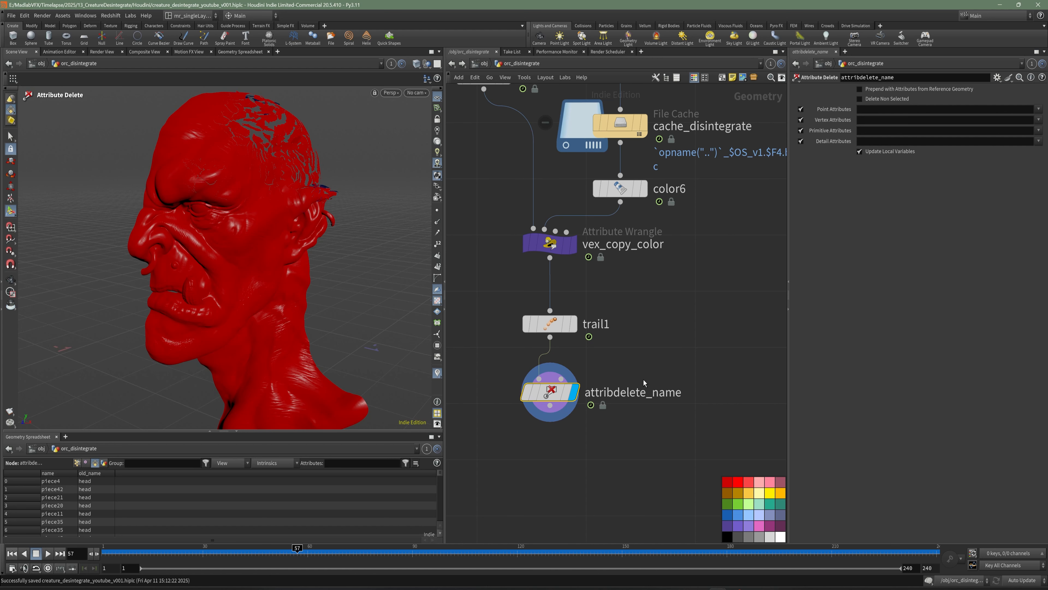
left_click(1038, 110)
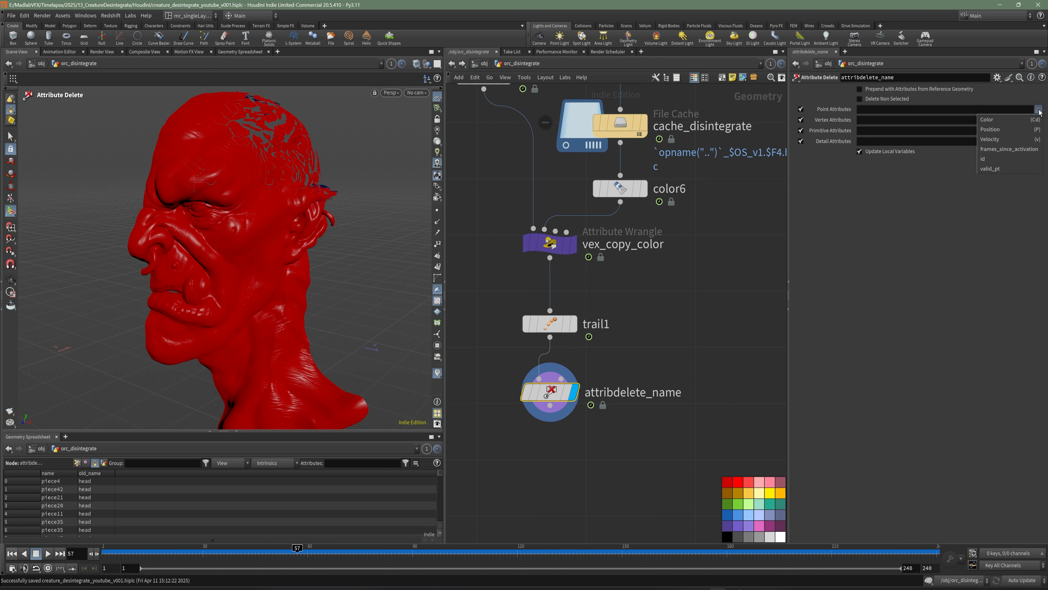
left_click(1036, 113)
middle_click_drag(639, 368, 646, 364)
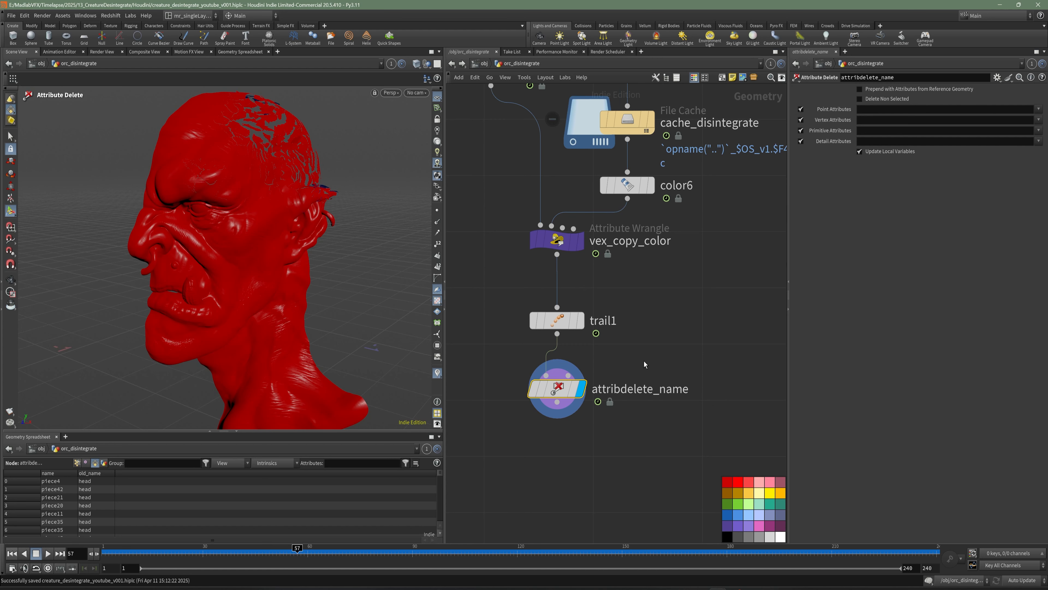
left_click(1039, 130)
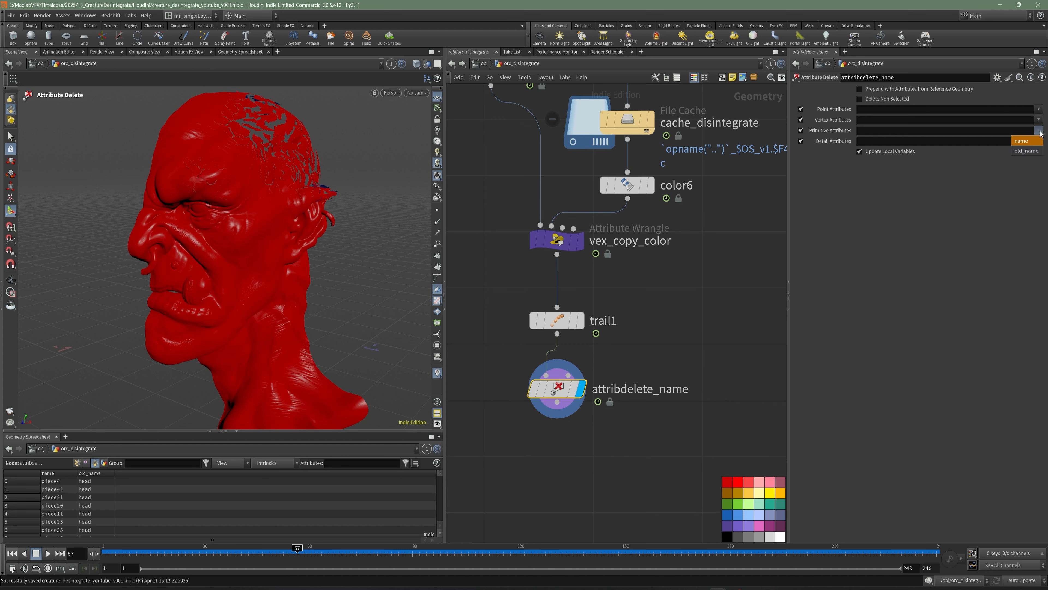
left_click(1028, 150)
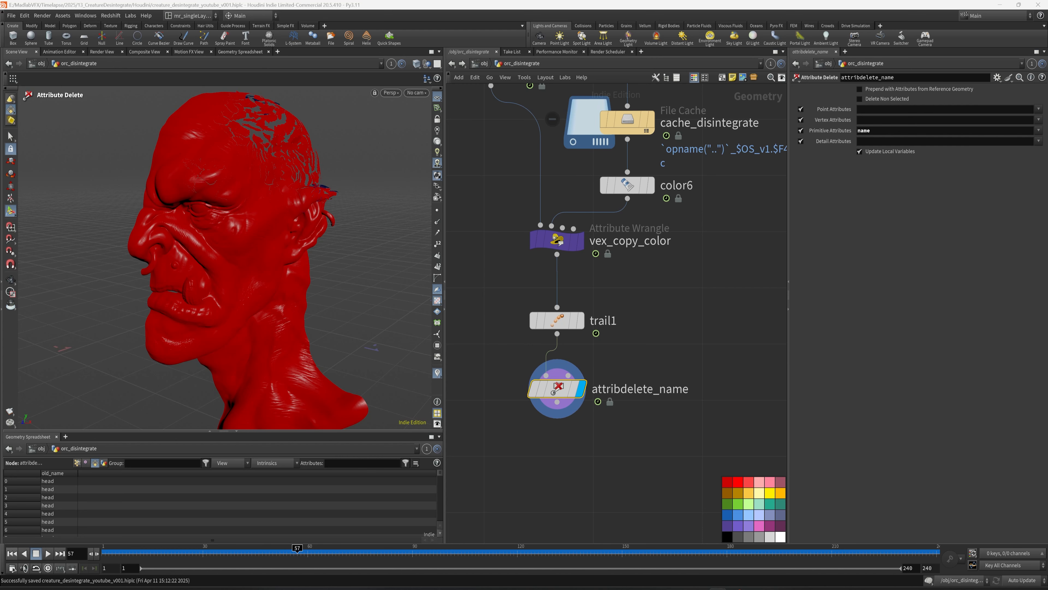
Add an Attribute Rename node connected below attribdelete_name
middle_click_drag(644, 424, 656, 398)
key("Tab")
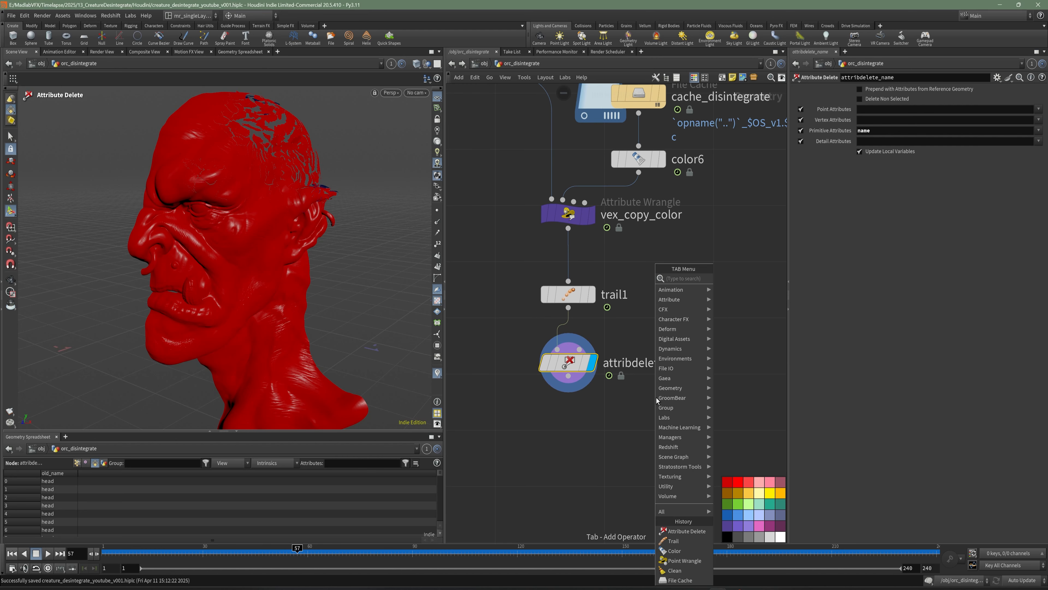
type("rename")
left_click(751, 281)
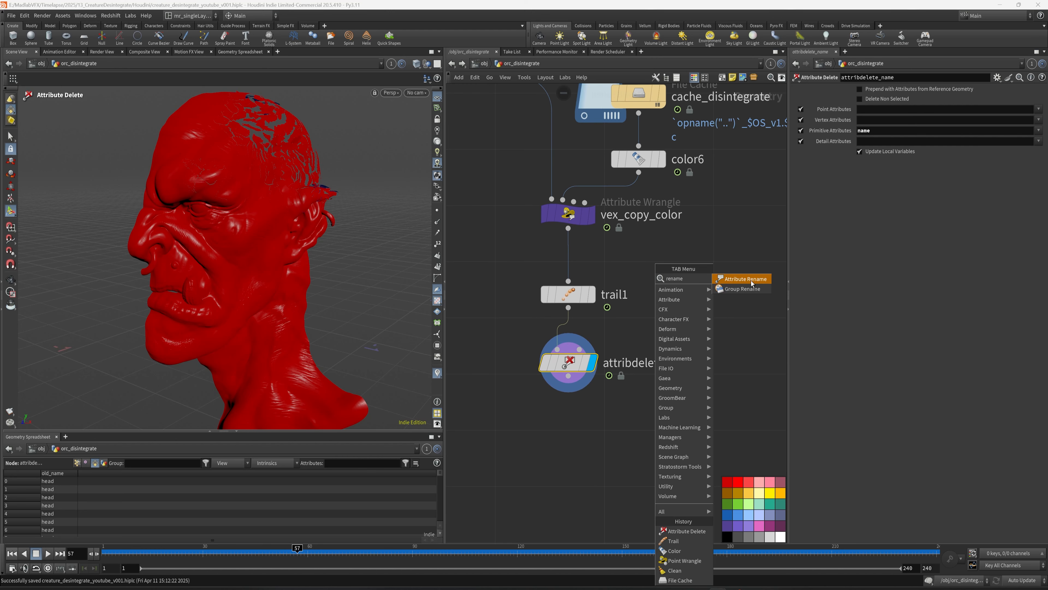
left_click(568, 434)
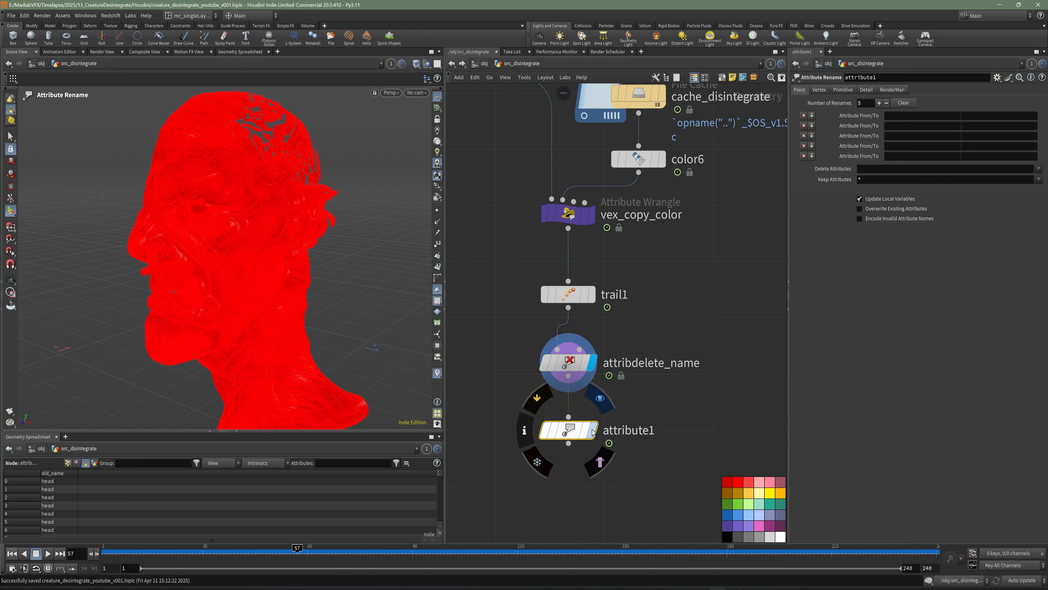
Rename the primitive attribute old_name to name in the Attribute Rename node and sort the spreadsheet by name
left_click(900, 116)
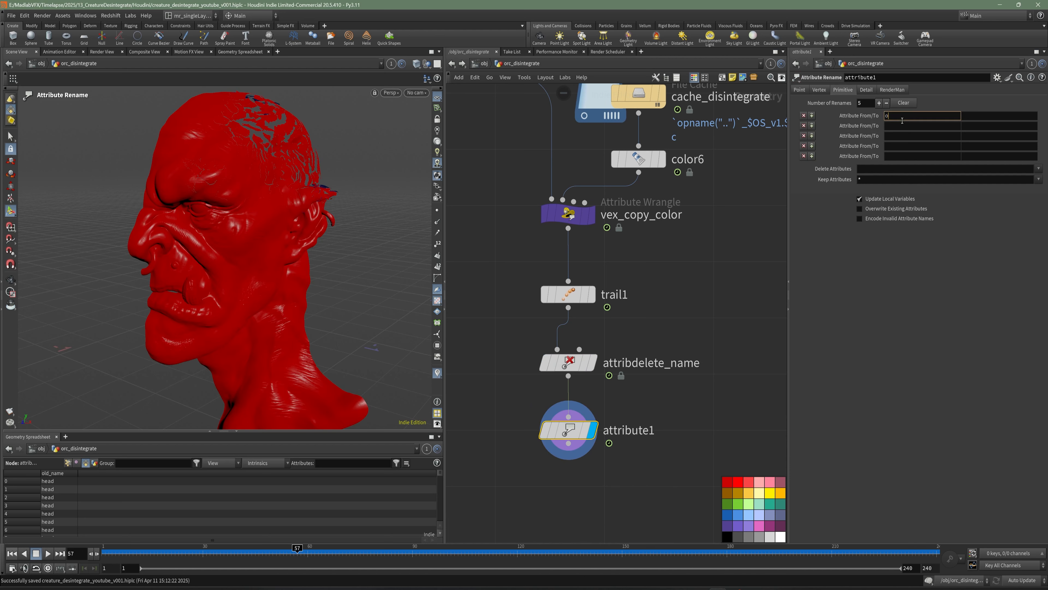
type("old_name")
key("Tab")
type("name")
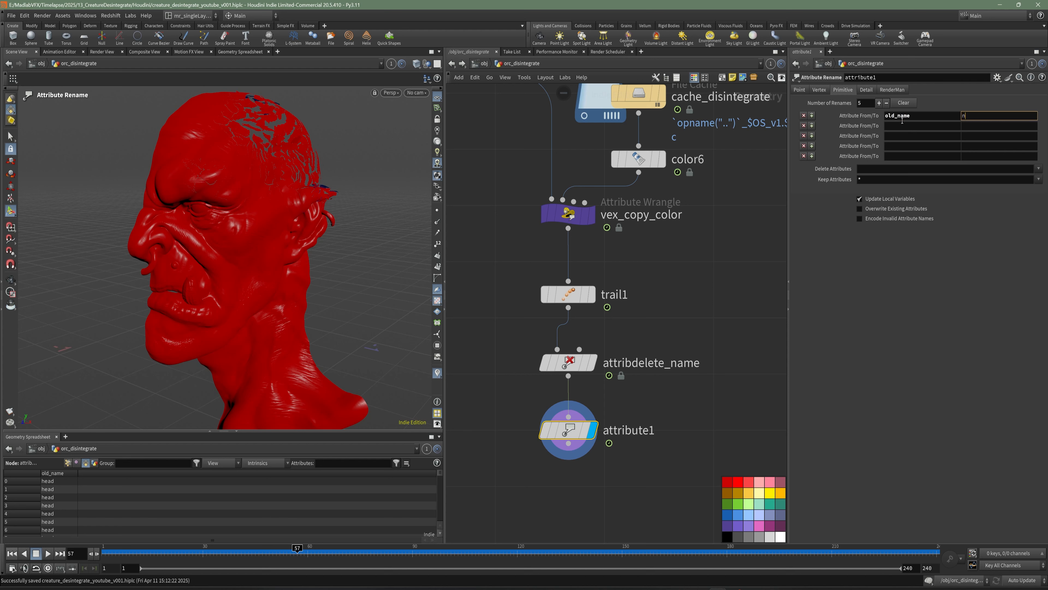
key("Return")
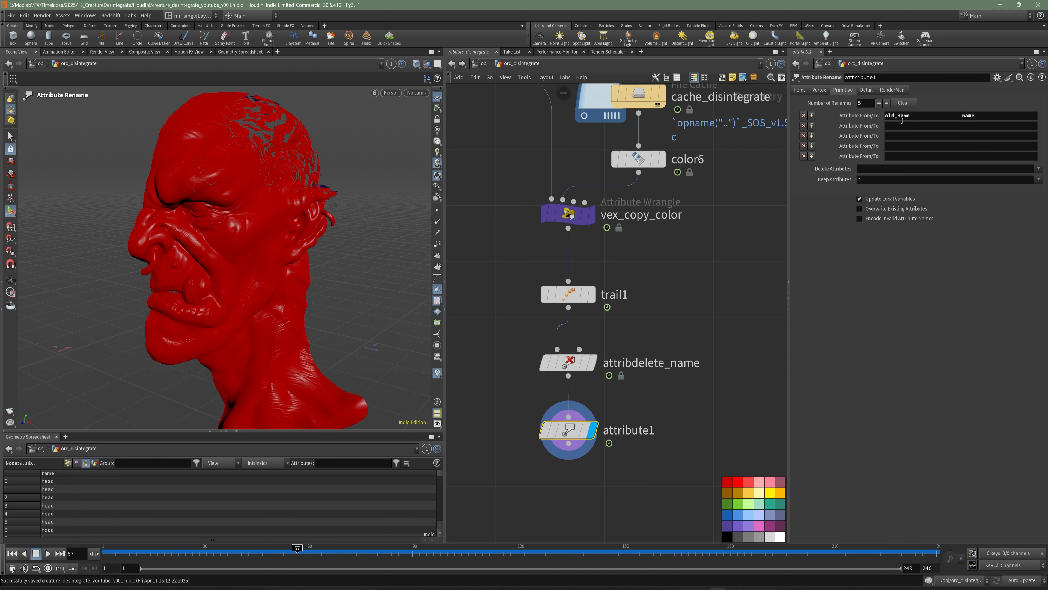
left_click(69, 474)
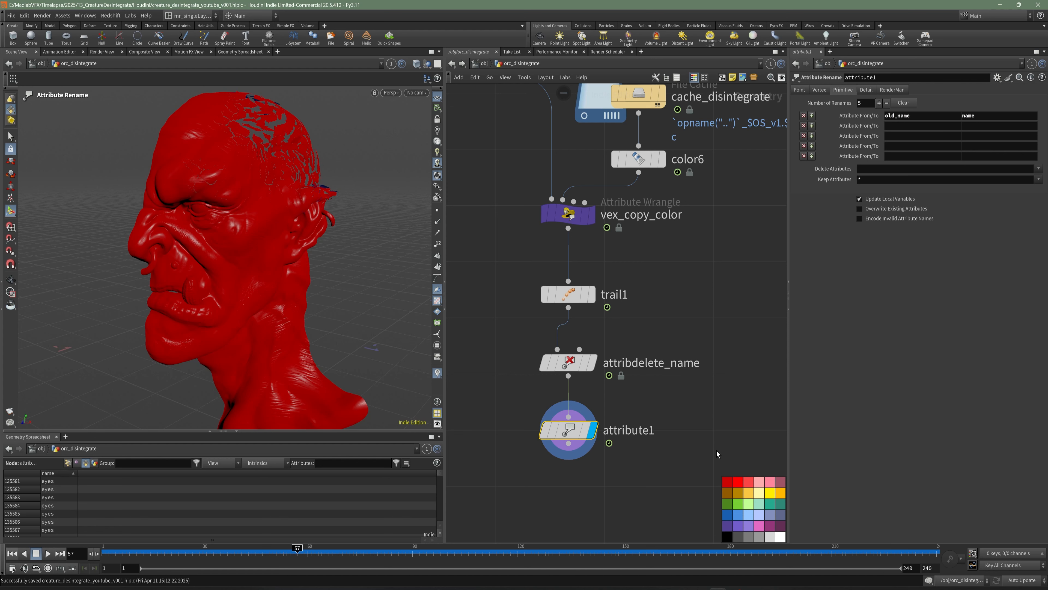
Save the scene and add a File Cache node below the Attribute Rename node
scroll(701, 429, "down", 3)
key("ctrl+s")
middle_click_drag(678, 433, 671, 390)
key("Tab")
type("file")
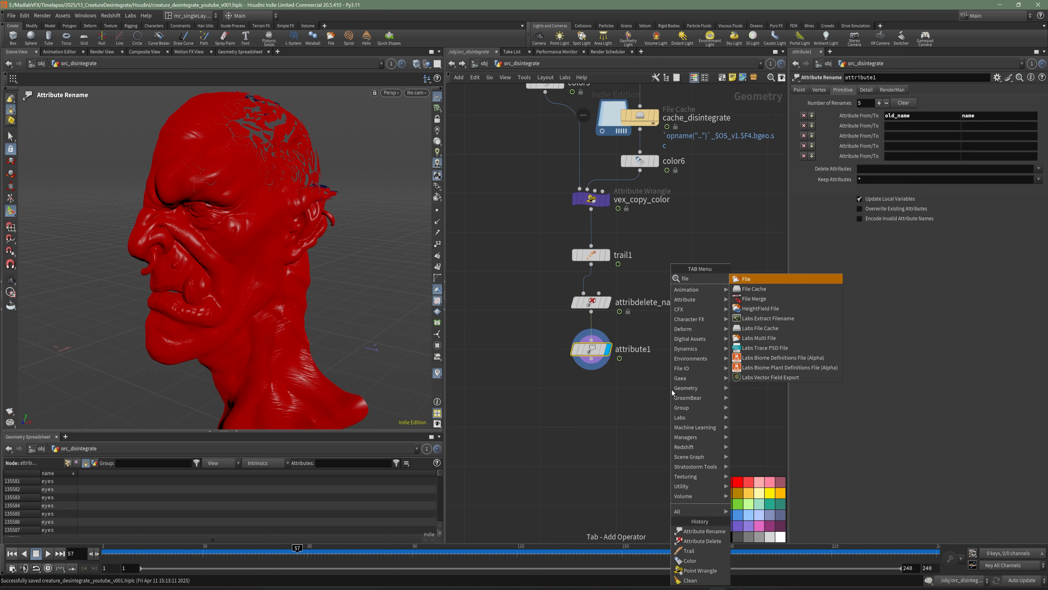
left_click(754, 289)
left_click(592, 414)
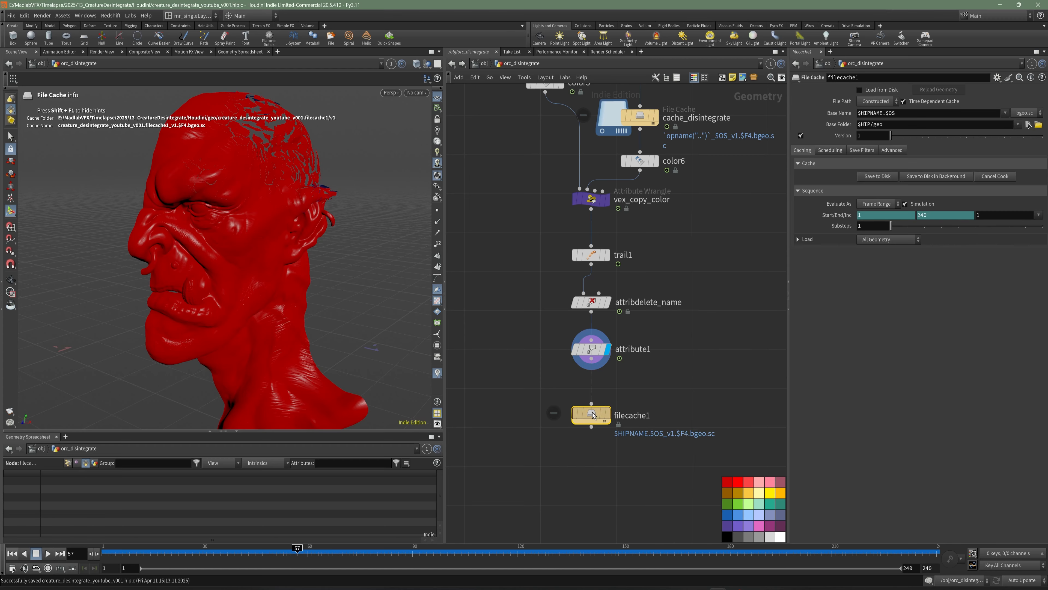
Rename the new File Cache node as cache_disintegrate_final and display it
left_click(628, 417)
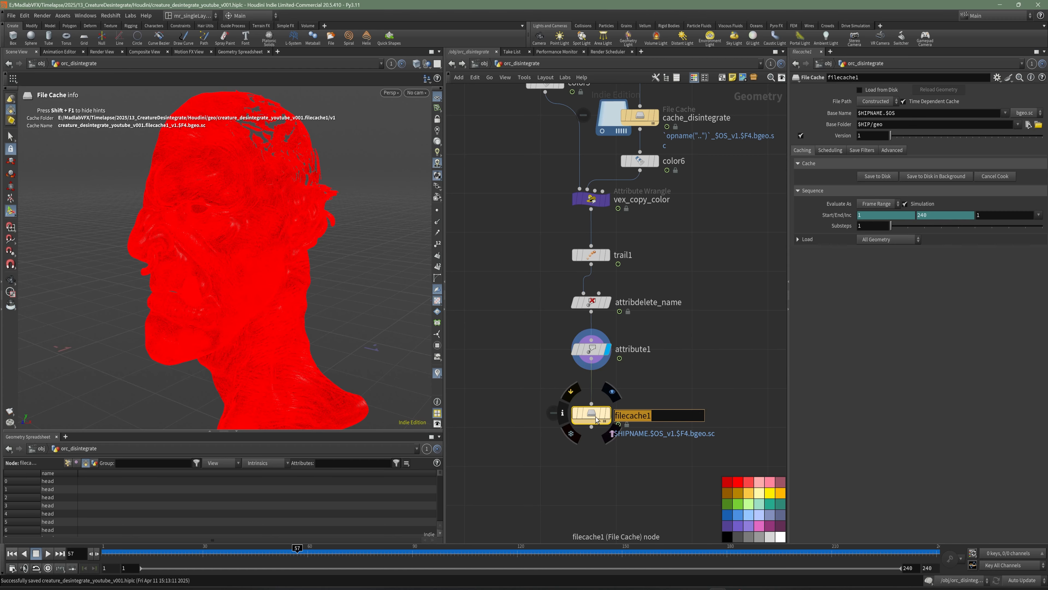
type("c")
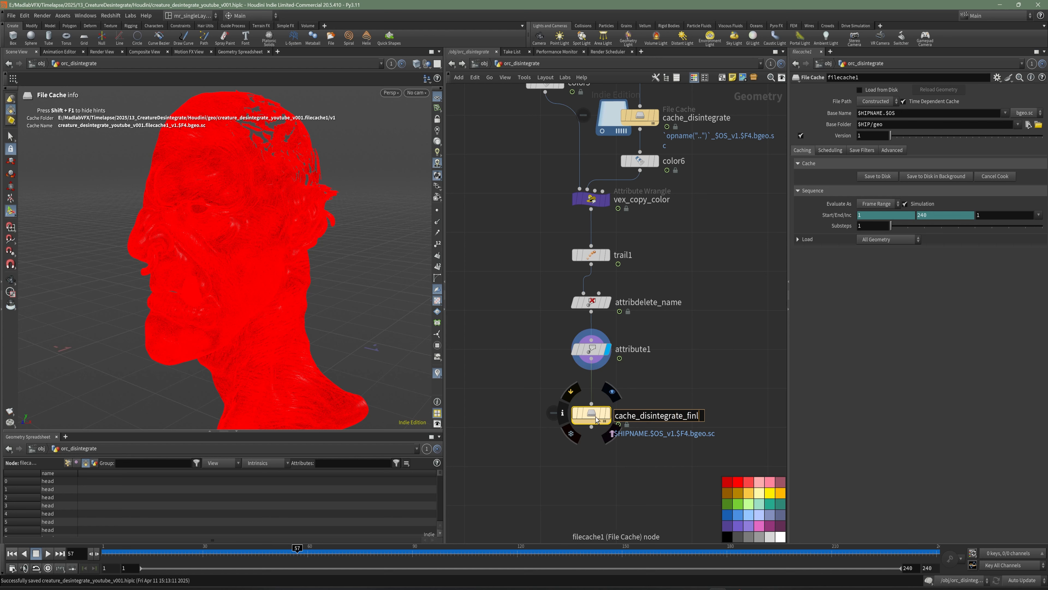
key("Return")
left_click(706, 413)
type("a")
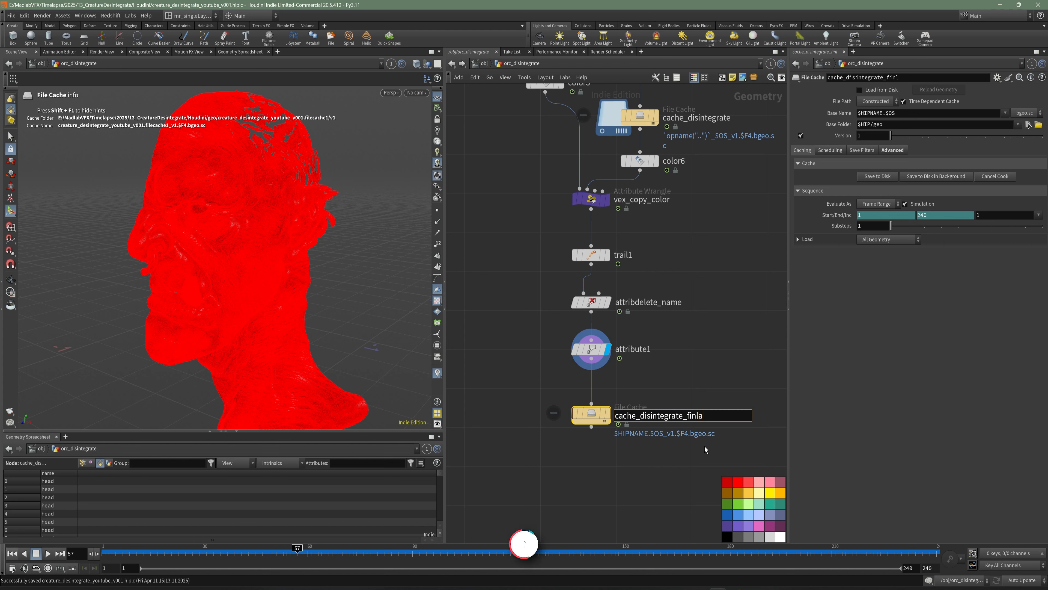
key("BackSpace")
key("BackSpace")
type("al")
key("Return")
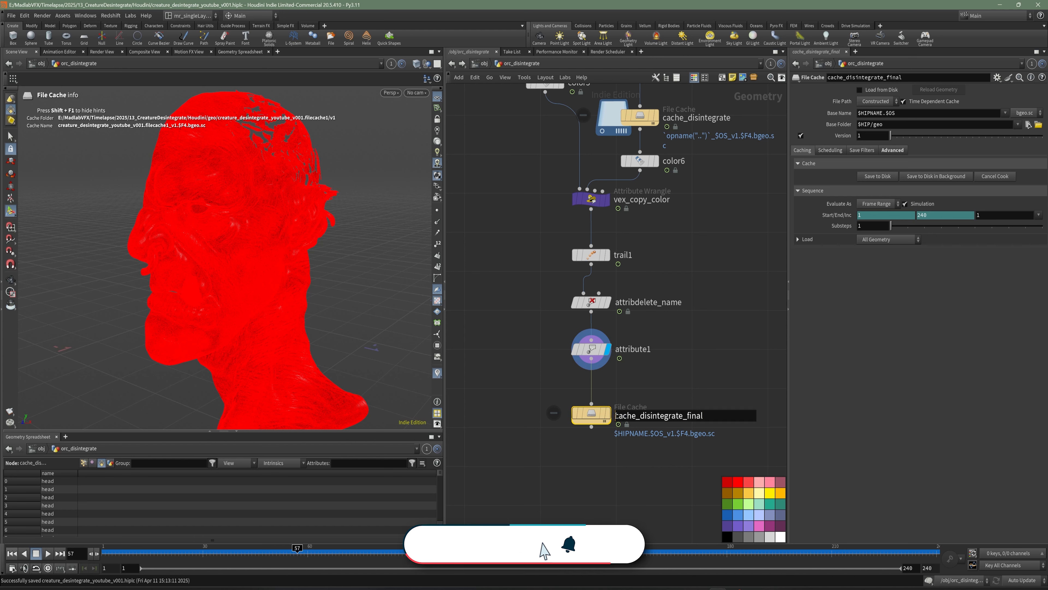
left_click(608, 414)
Set the base name of cache_disintegrate_final to Parent + Node Name and enable Initialize Simulation OPs for saving
middle_click_drag(672, 389, 653, 391)
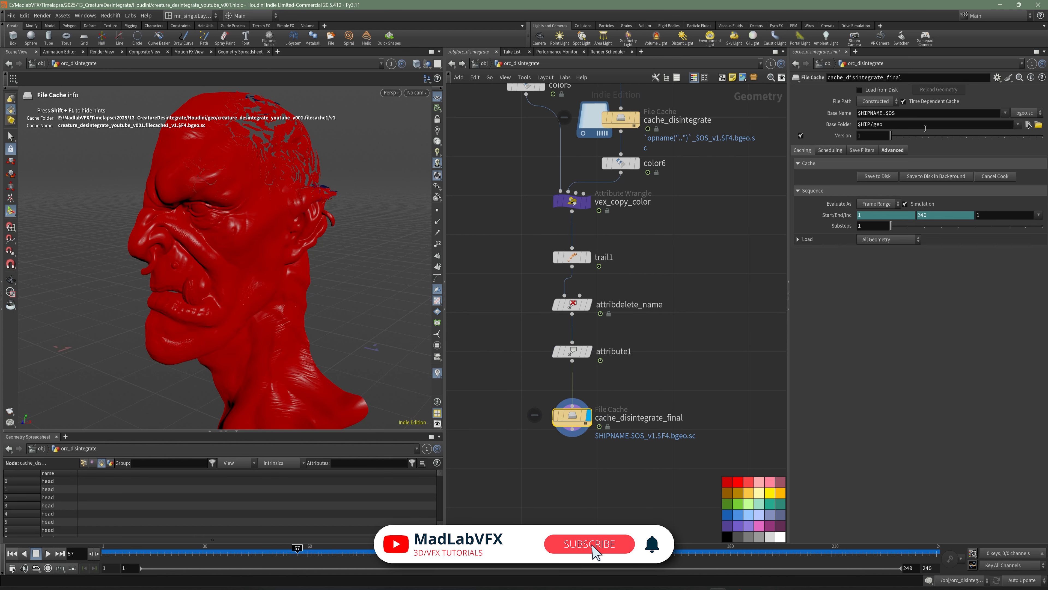
left_click(1005, 113)
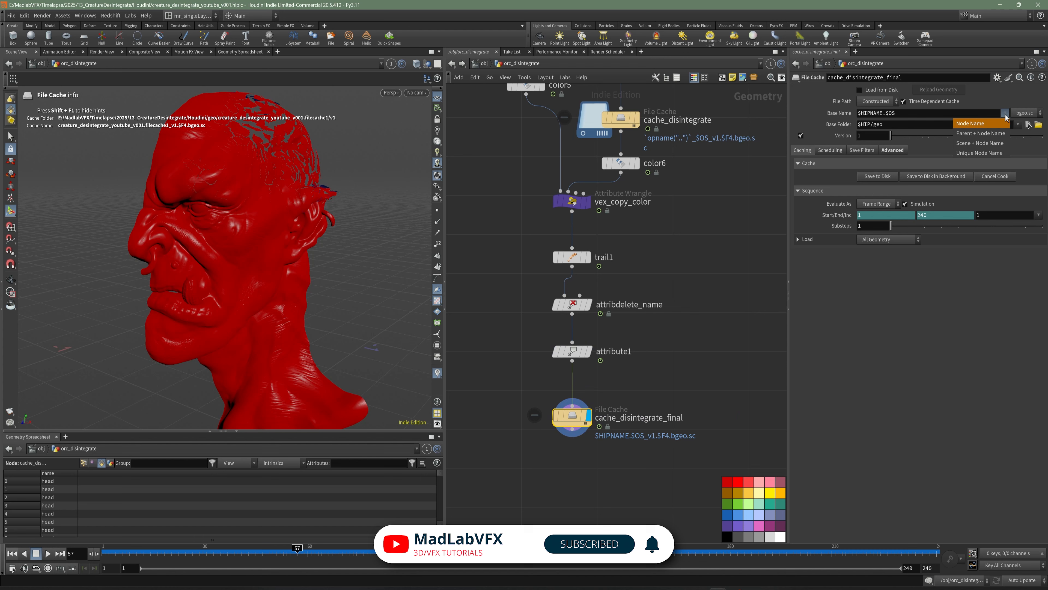
left_click(986, 133)
left_click(893, 150)
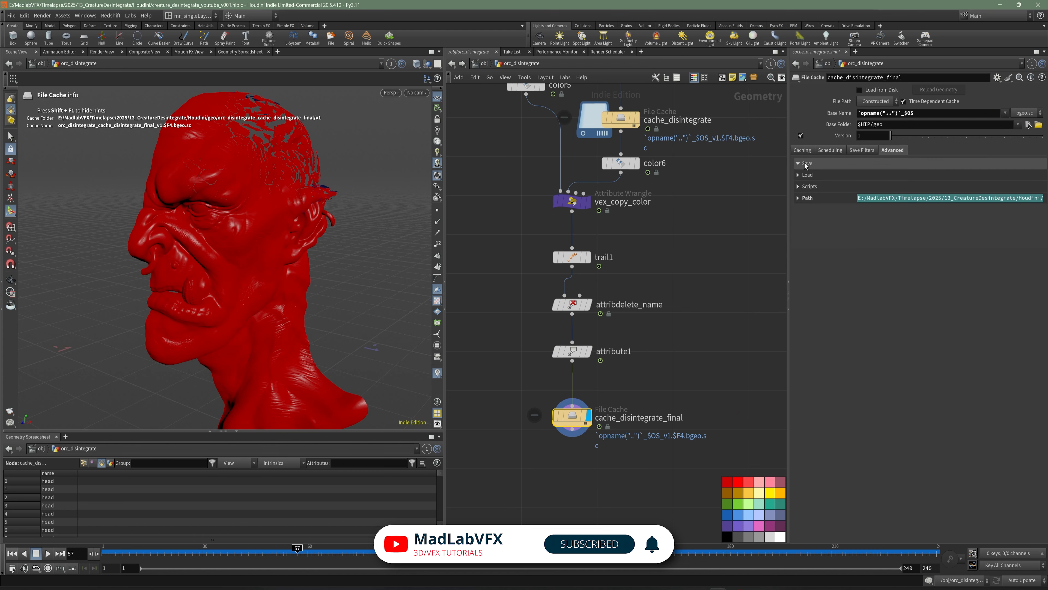
left_click(886, 186)
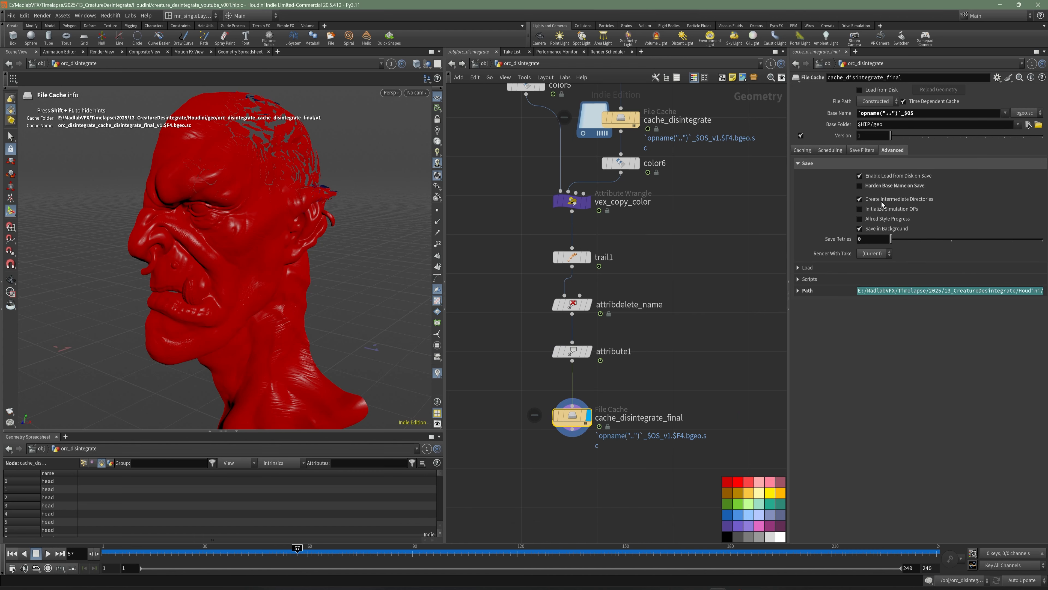
left_click(875, 212)
Add a Null node below cache_disintegrate_final
middle_click_drag(657, 419, 650, 345)
key("Tab")
type("nu")
left_click(730, 282)
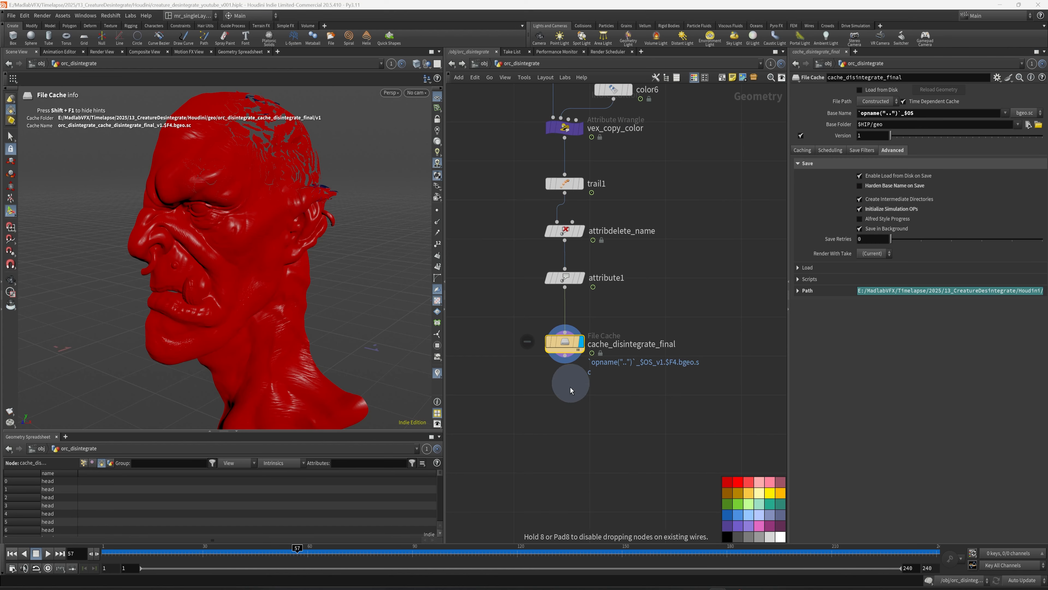
left_click(571, 390)
Rename the new Null as OUT_ORC_DISINTEGRATE, save the scene and color the node black
key("F2")
type("OUT_ORC_DISIN")
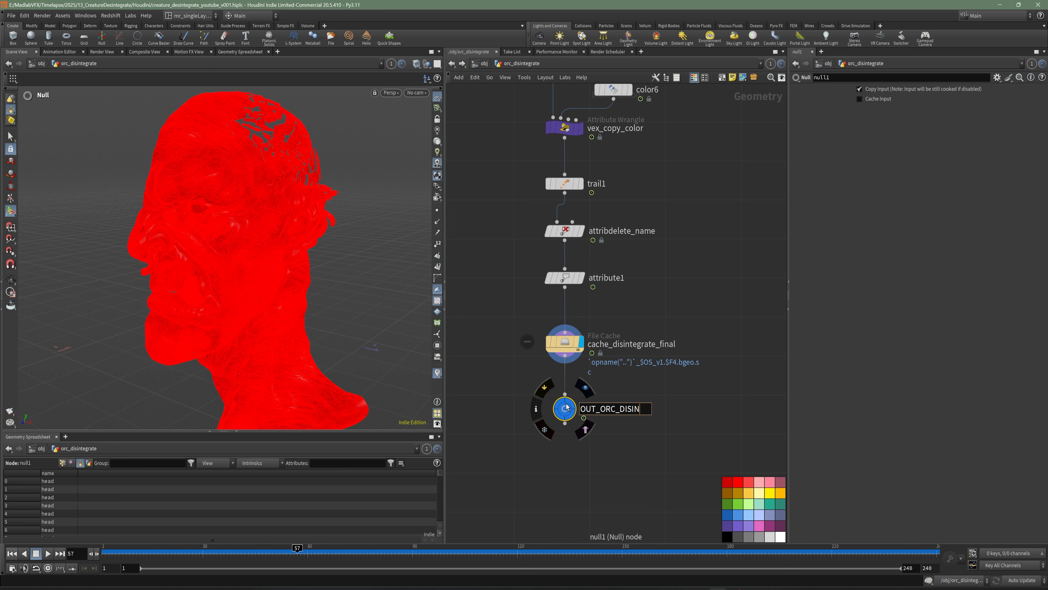
type("TEGRAT")
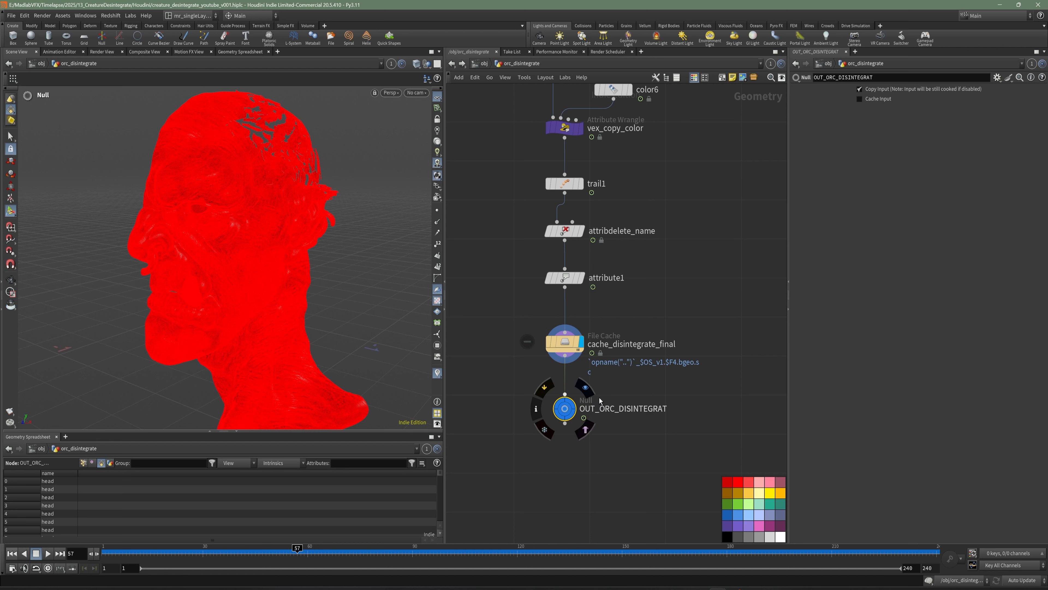
type("E")
key("Return")
key("ctrl+s")
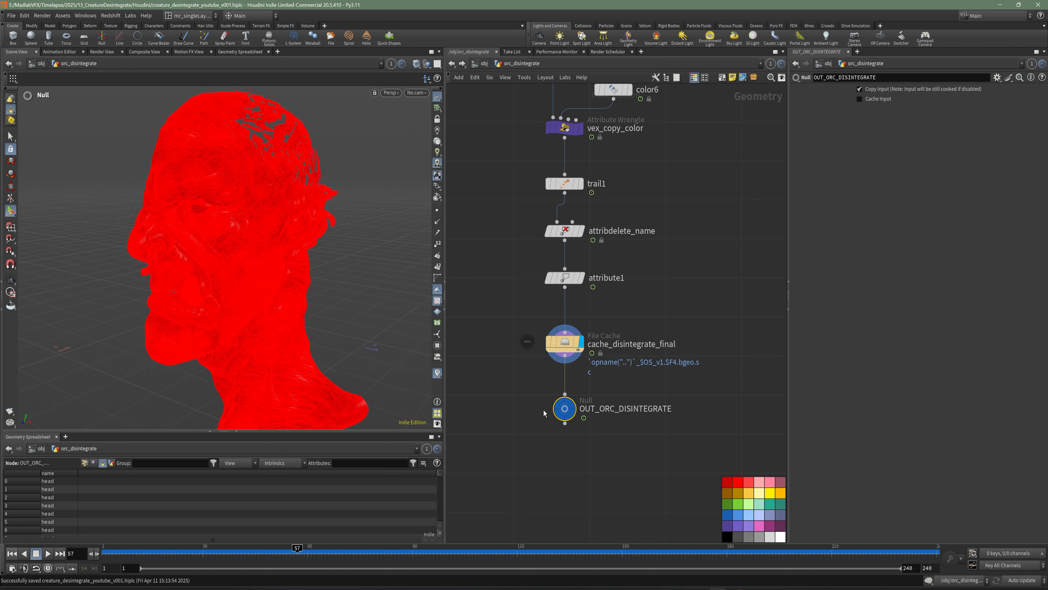
left_click(728, 536)
Save the cache_disintegrate_final geometry sequence to disk
left_click(565, 343)
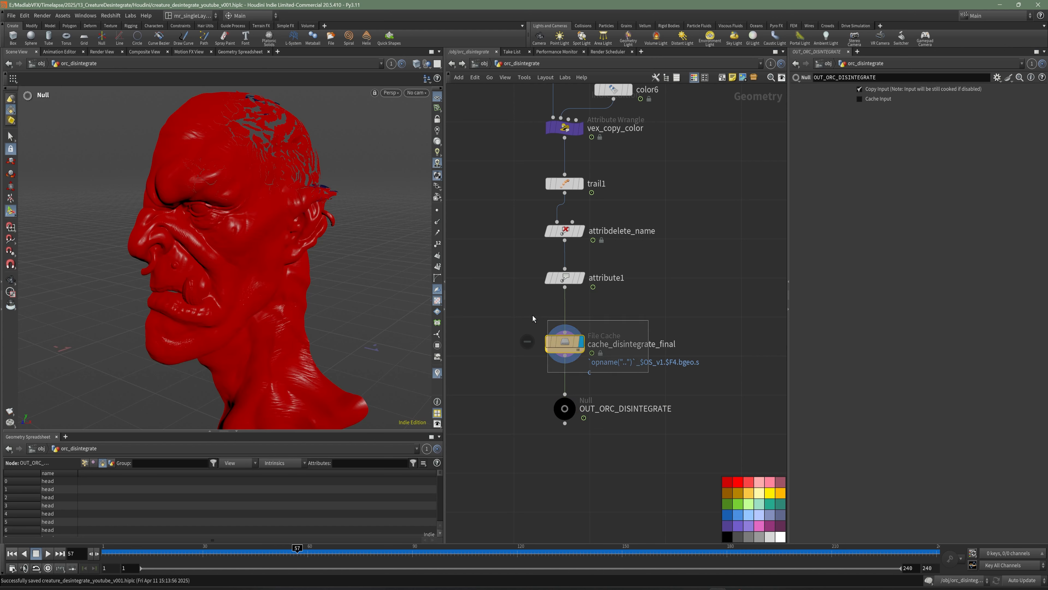
left_click_drag(295, 246, 296, 271)
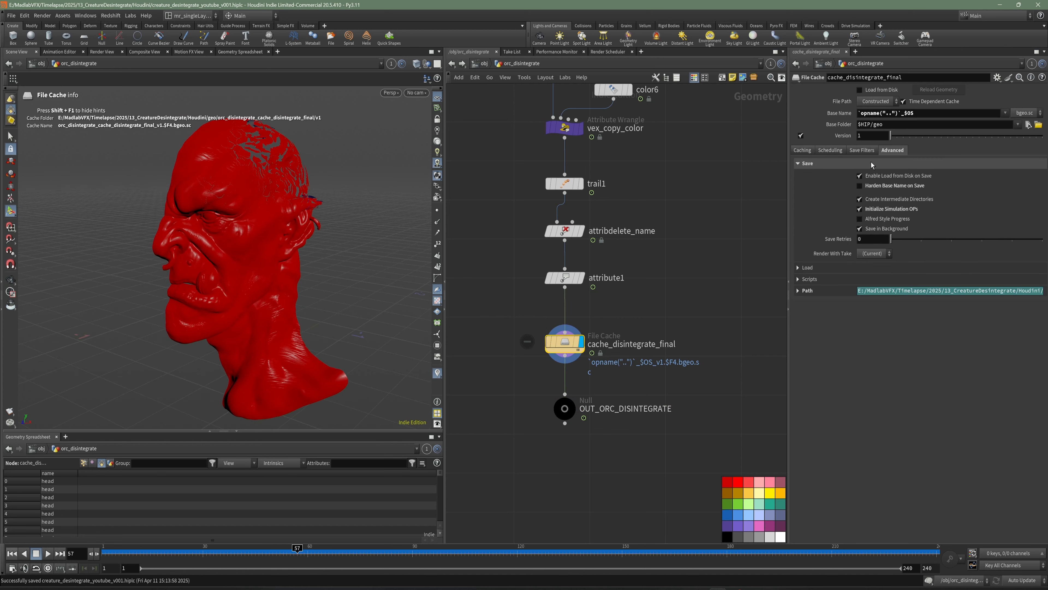
left_click(803, 152)
left_click(873, 178)
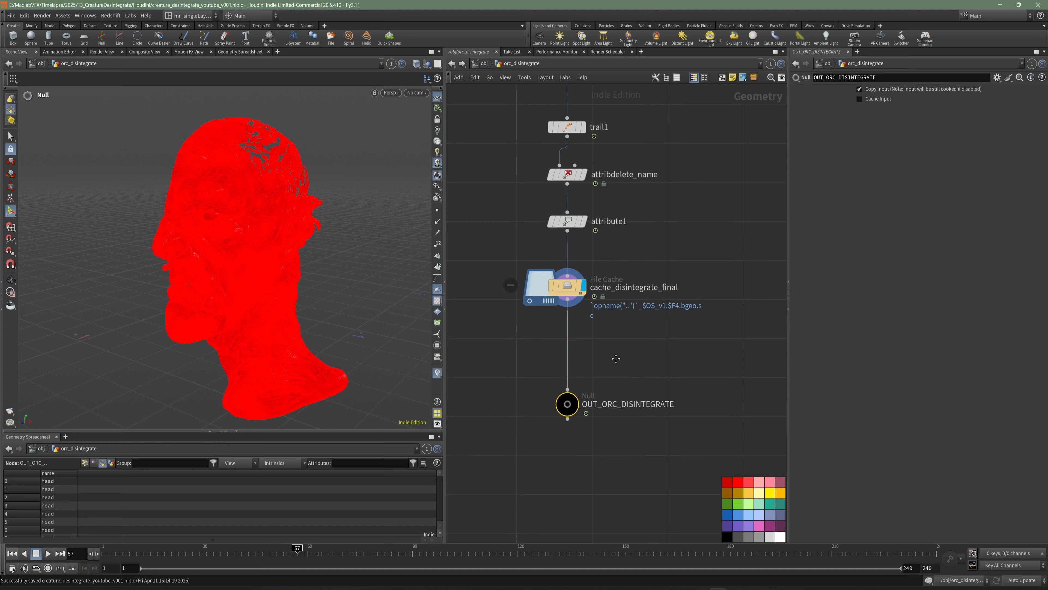
Insert a Color node with constant white between cache_disintegrate_final and OUT_ORC_DISINTEGRATE
middle_click_drag(616, 356, 625, 361)
scroll(663, 351, "up", 2)
key("Tab")
type("color")
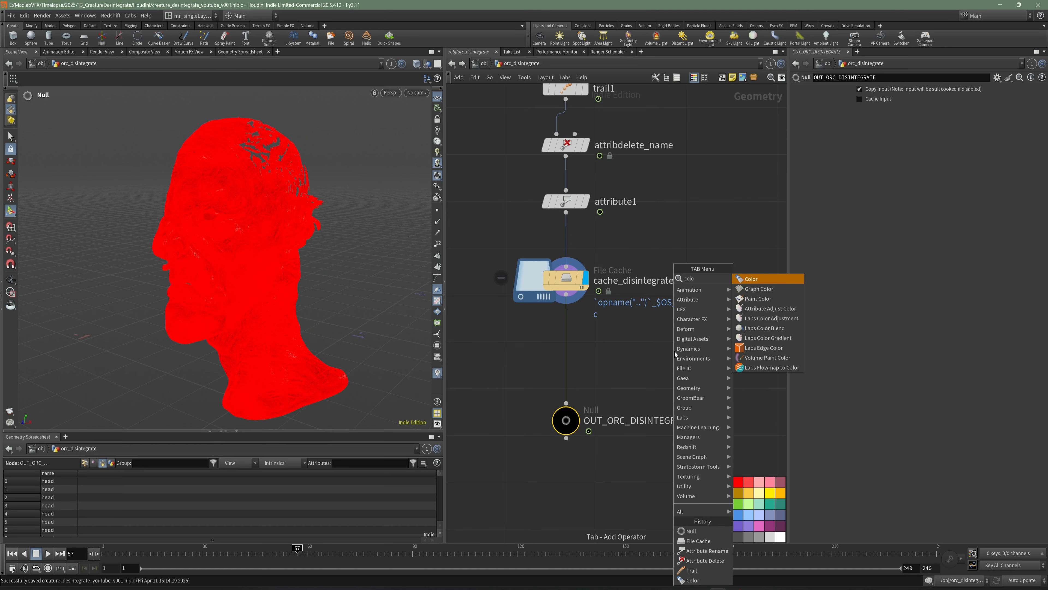
left_click(762, 283)
left_click(566, 341)
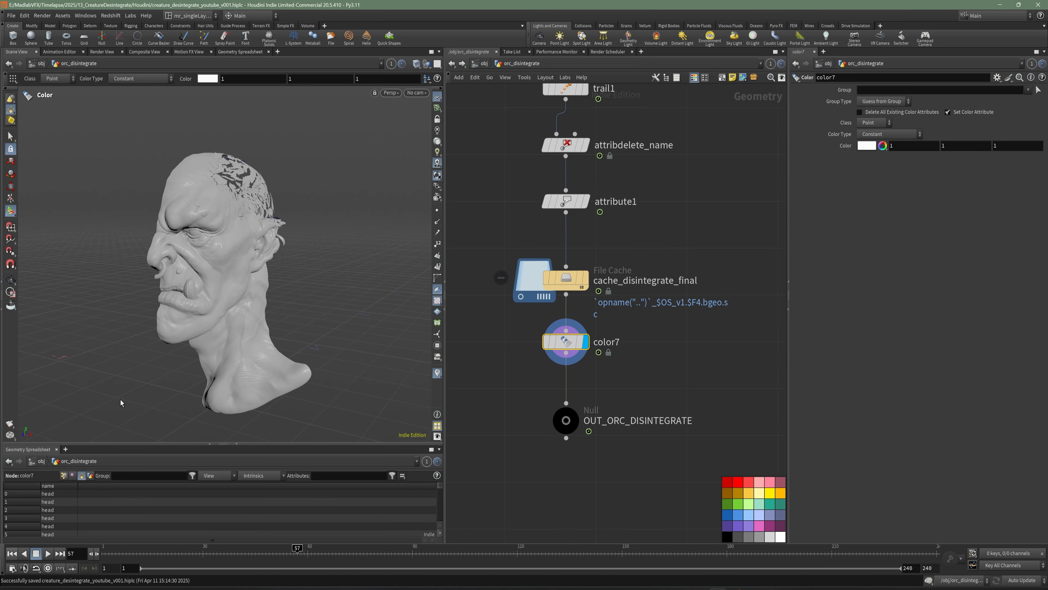
Render a full-size flipbook of the disintegration and review its playback
right_click(9, 424)
left_click(24, 427)
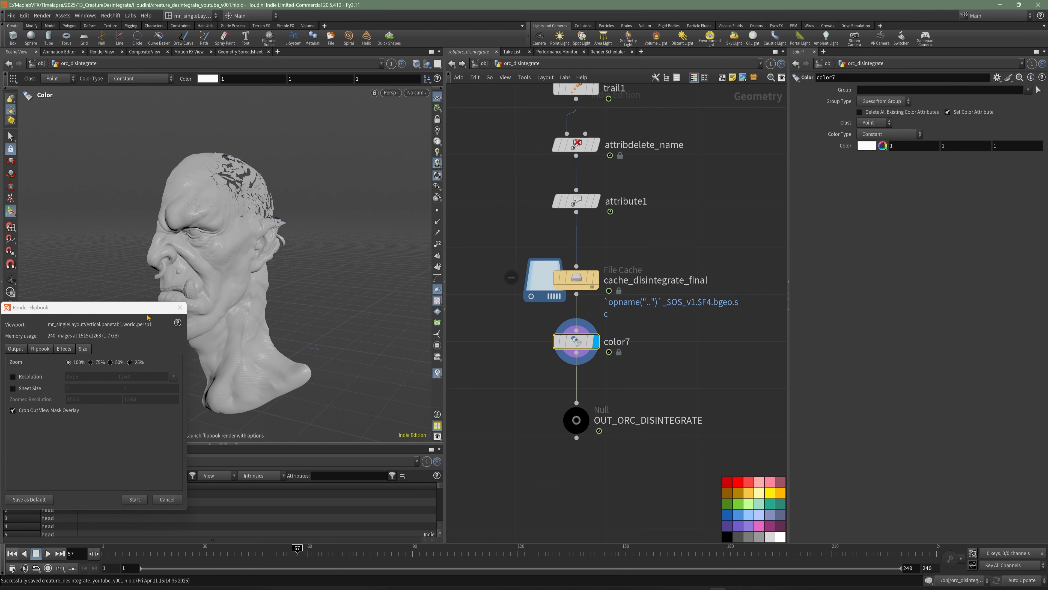
left_click_drag(131, 308, 672, 333)
left_click(677, 524)
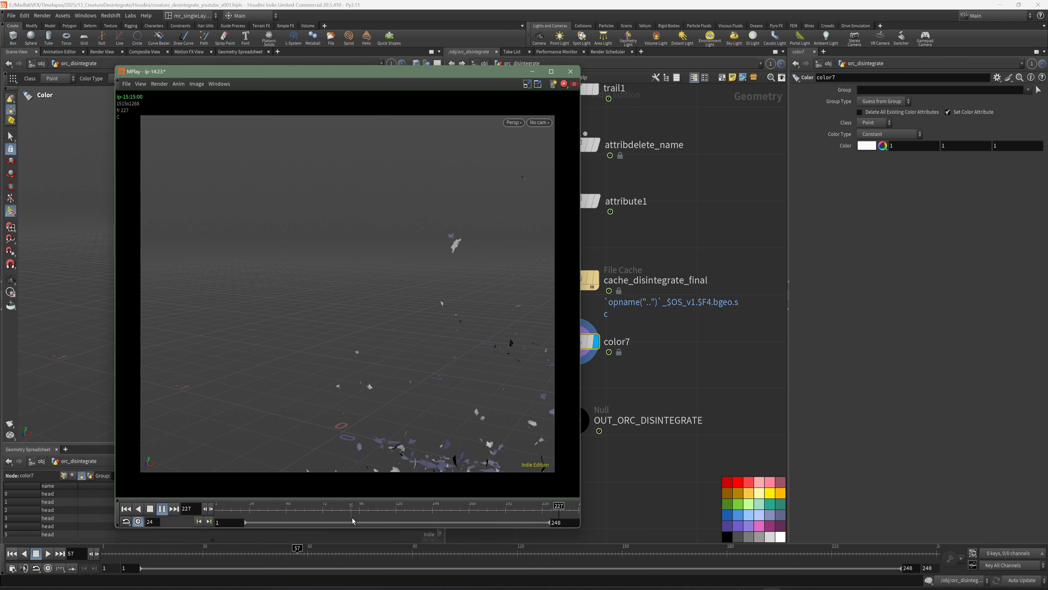
left_click(161, 512)
left_click(532, 71)
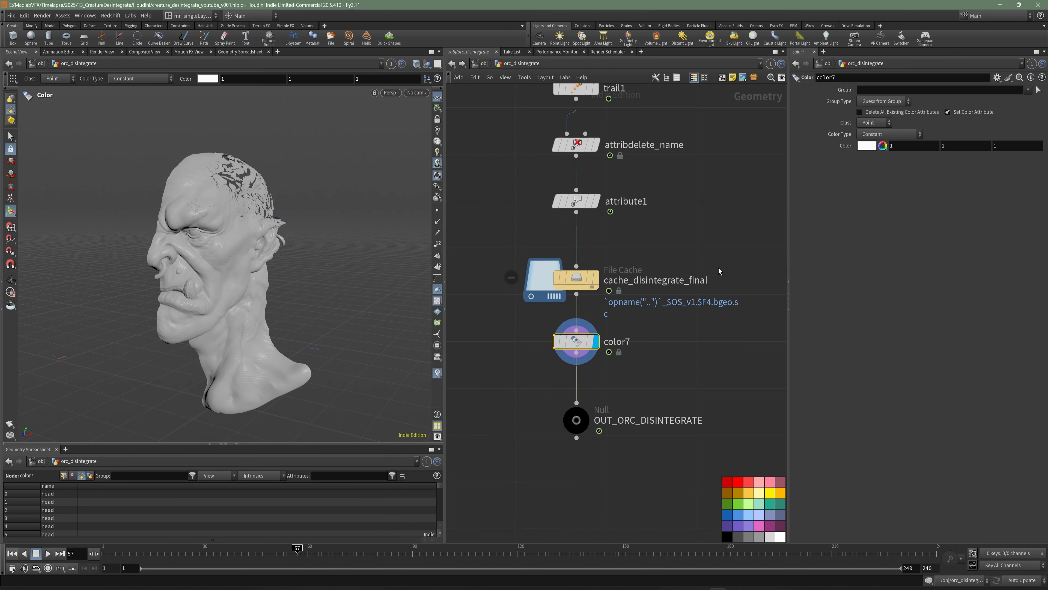
Save the scene and color the cache_disintegrate_final node orange
key("h")
key("ctrl+s")
scroll(738, 237, "down", 3)
middle_click_drag(737, 237, 707, 360)
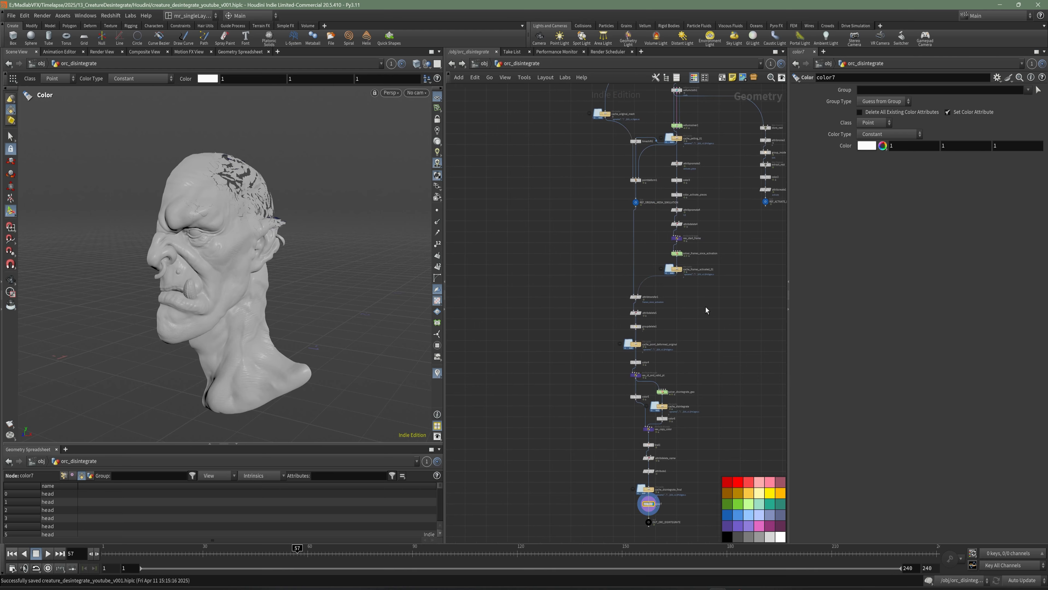
scroll(657, 488, "up", 8)
left_click_drag(681, 443, 639, 460)
middle_click_drag(726, 430, 682, 414)
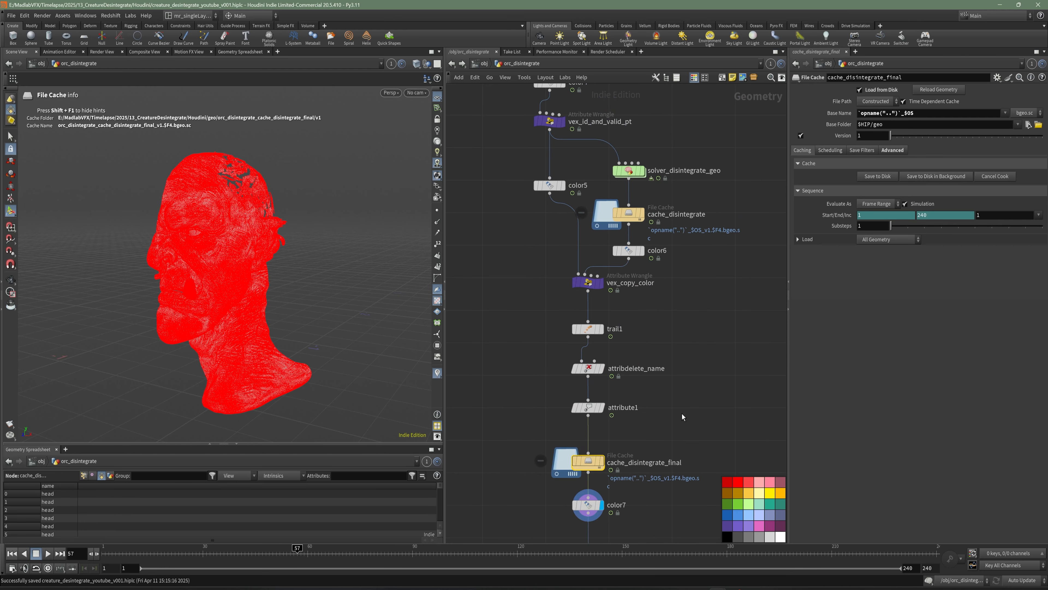
left_click_drag(642, 440, 599, 460)
middle_click_drag(713, 445, 698, 400)
middle_click_drag(740, 474, 727, 449)
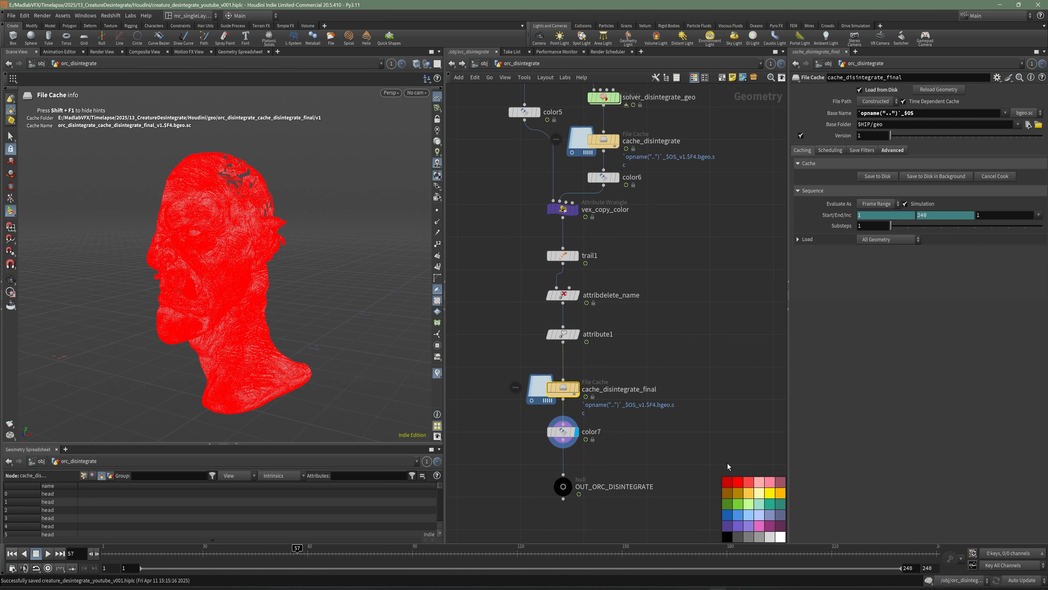
left_click(780, 496)
Color the cache_disintegrate and cache_point_deformed_original nodes orange
middle_click_drag(663, 355, 688, 533)
left_click_drag(686, 344, 609, 309)
left_click(781, 495)
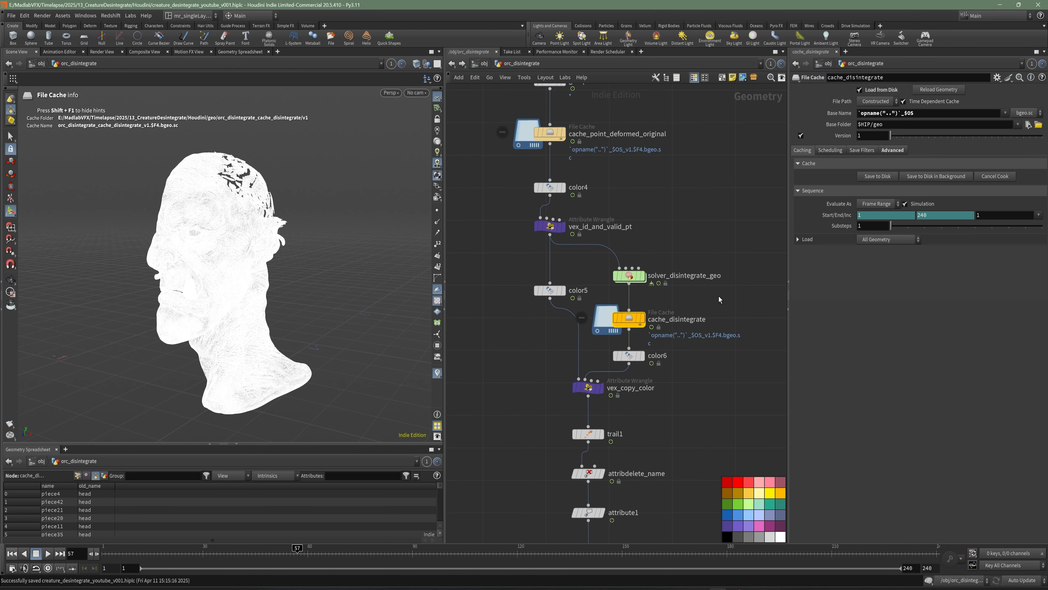
middle_click_drag(697, 230, 702, 277)
middle_click_drag(638, 225, 648, 312)
left_click_drag(633, 300, 575, 266)
middle_click_drag(697, 387, 691, 412)
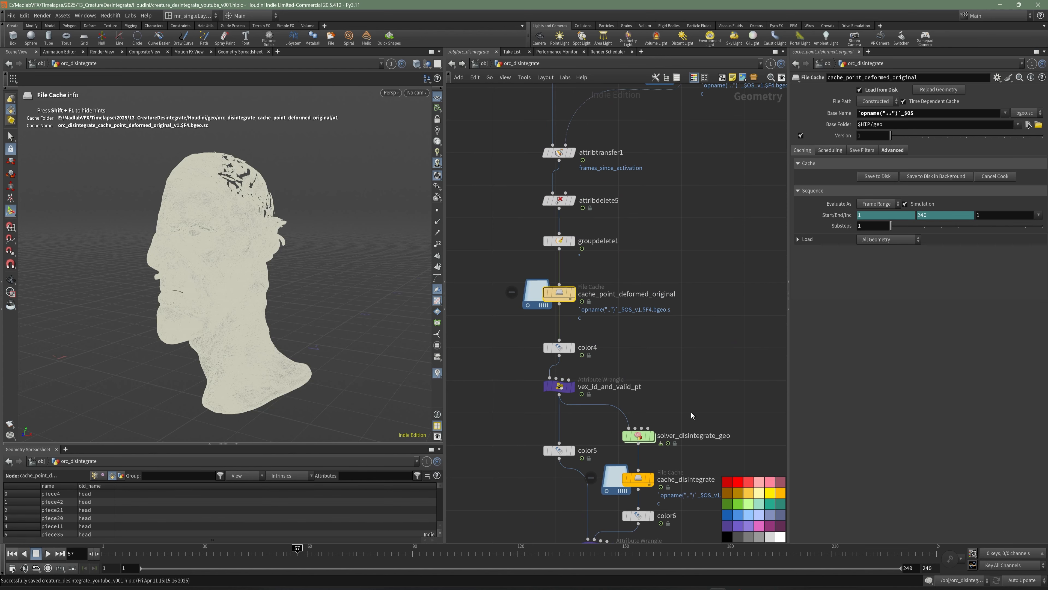
left_click(784, 494)
Color the cache_frames_activated_01 and cache_pelling_01 nodes orange
scroll(699, 301, "down", 3)
left_click(663, 321)
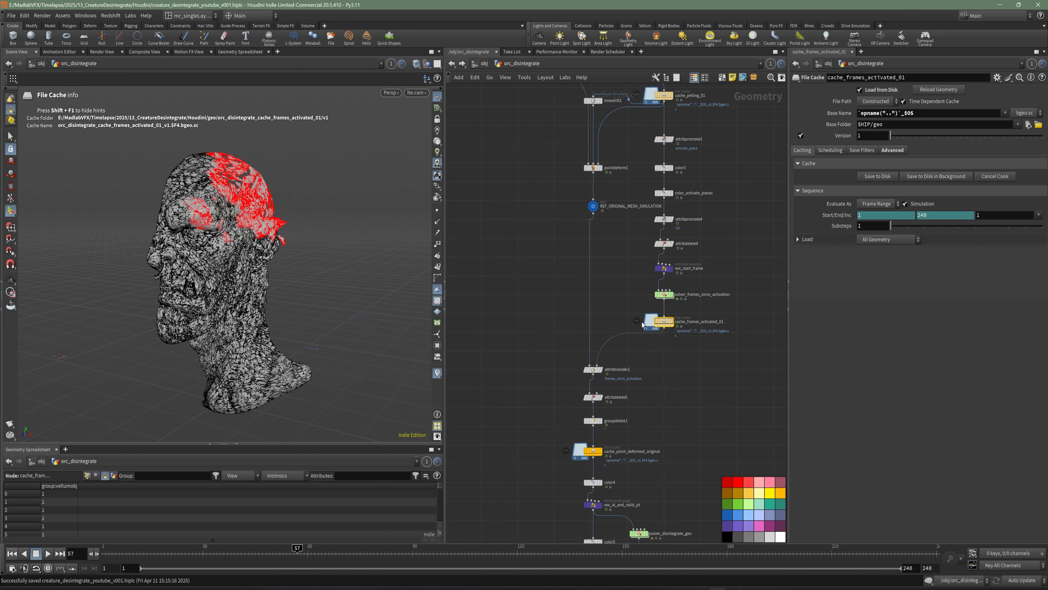
left_click(782, 494)
middle_click_drag(708, 137, 699, 290)
scroll(697, 290, "up", 1)
left_click_drag(683, 265, 634, 244)
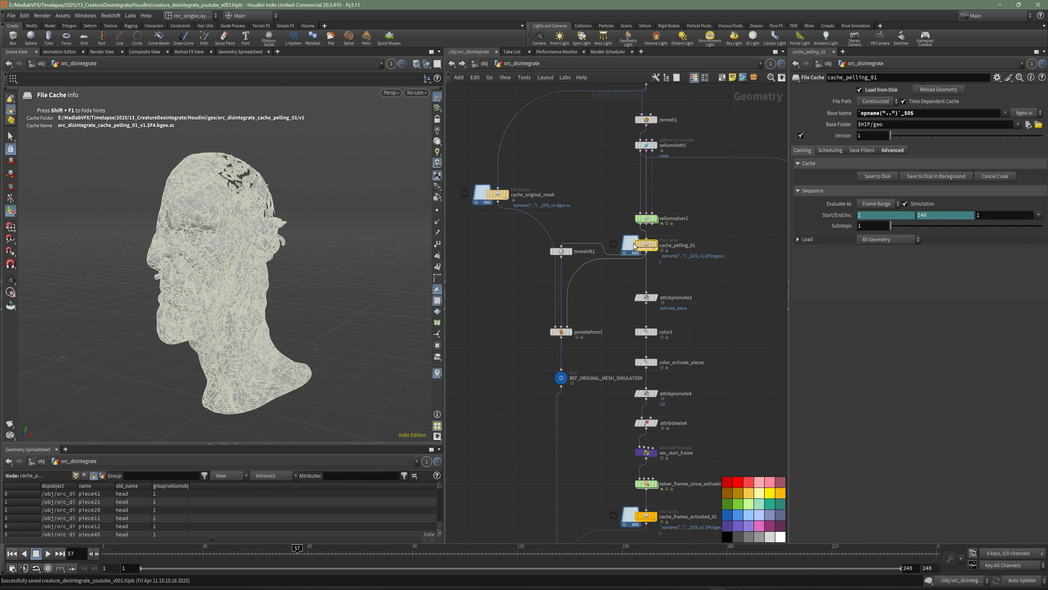
middle_click_drag(676, 273, 679, 285)
left_click(782, 493)
Color the cache_original_mesh node orange and clear the selection
middle_click_drag(726, 337, 721, 377)
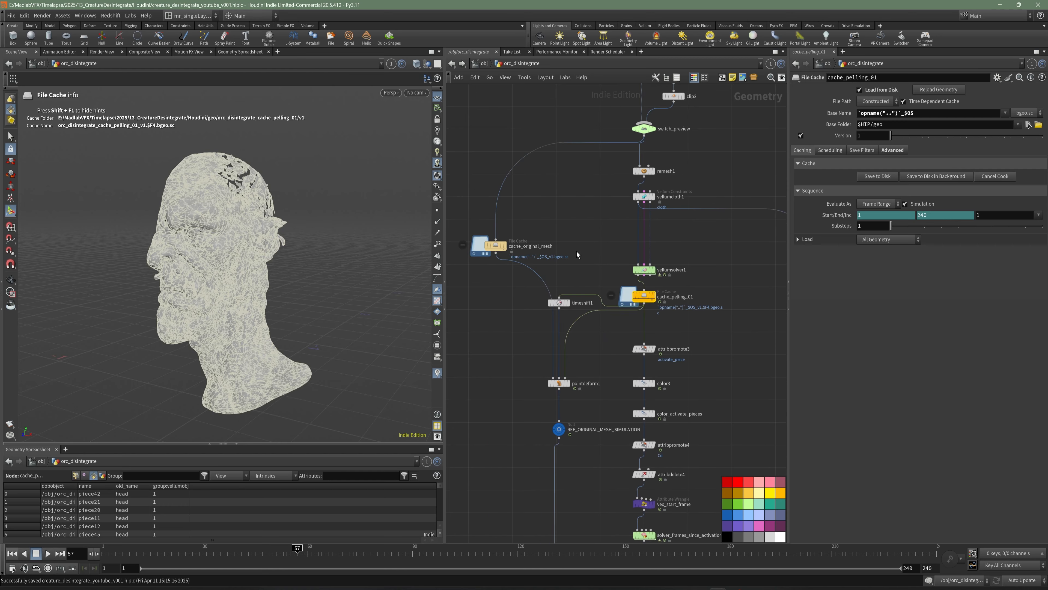
left_click(497, 247)
left_click(782, 494)
middle_click_drag(736, 242, 726, 390)
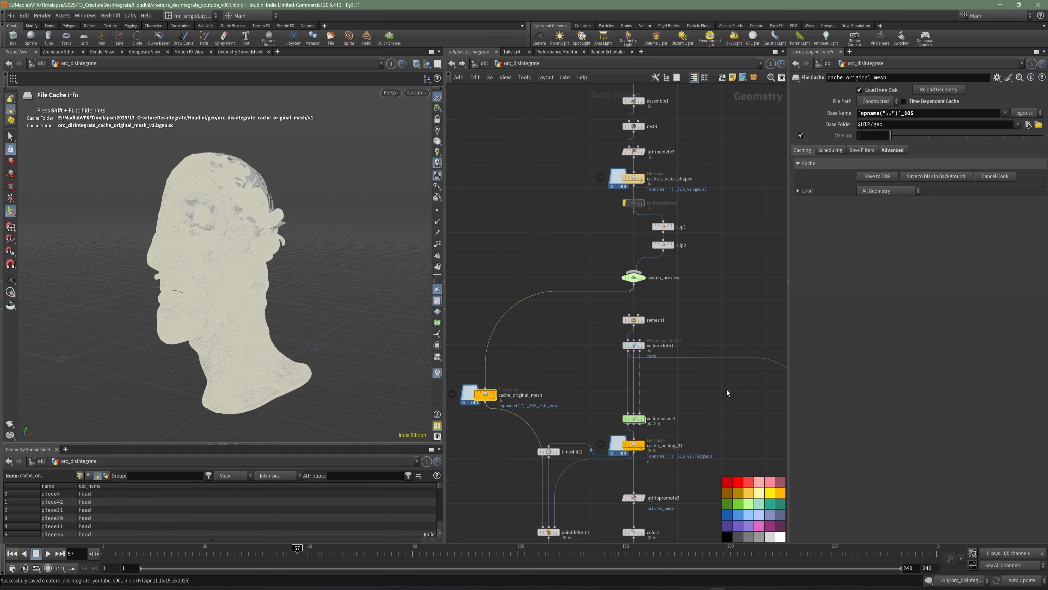
left_click(720, 277)
Set the selected input of switch_preview to 0 to use the full model, and save the scene
mouse_move(718, 303)
middle_mouse_down()
mouse_move(718, 259)
mouse_move(704, 288)
middle_mouse_up()
scroll(729, 250, "down", 3)
scroll(724, 270, "up", 5)
key("ctrl+s")
left_click(615, 215)
middle_click_drag(666, 232, 661, 238)
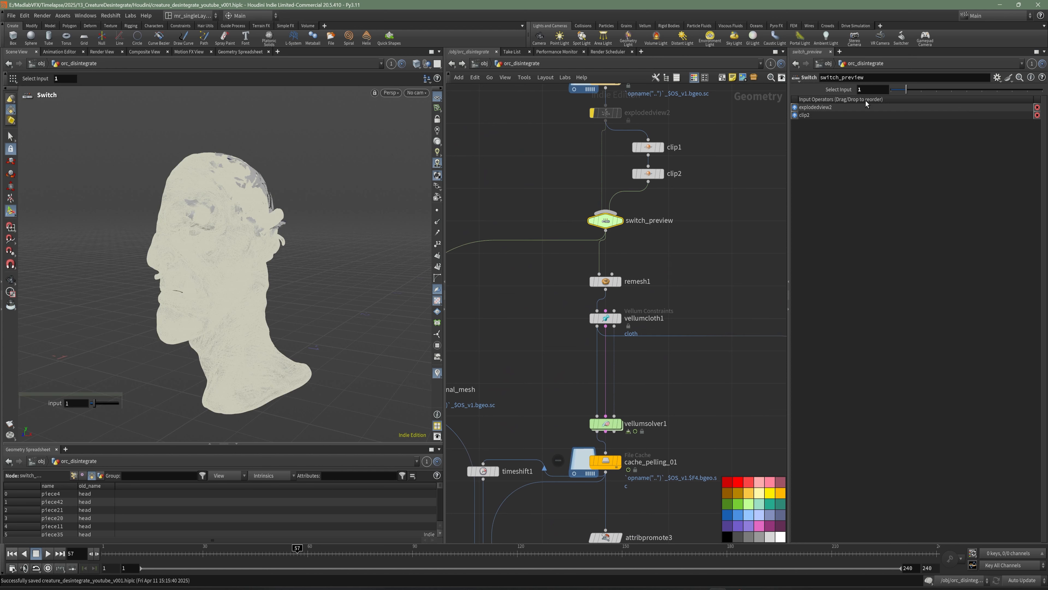
left_click_drag(866, 89, 853, 91)
type("0")
key("Return")
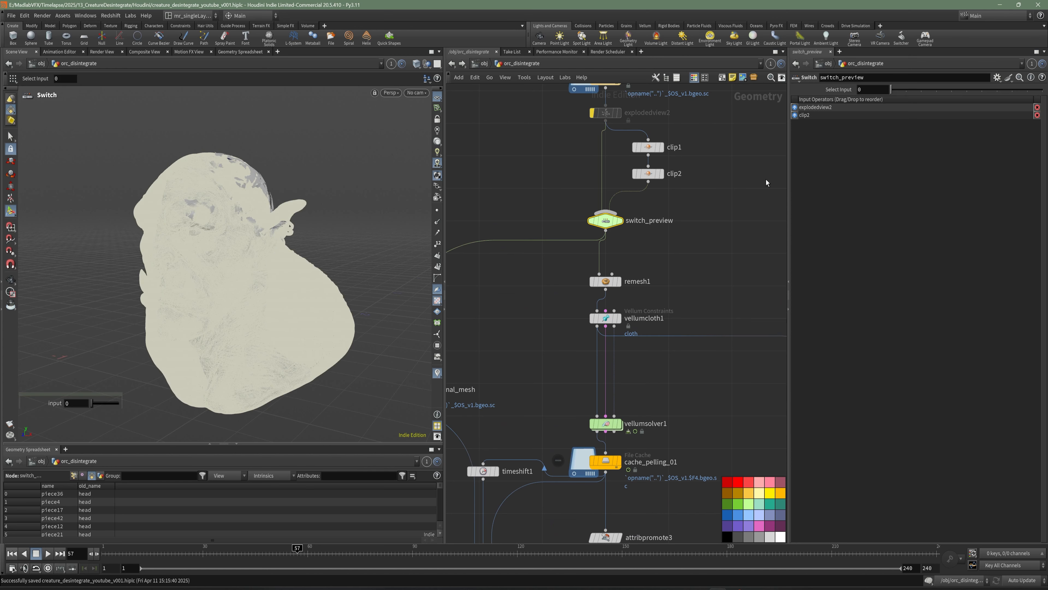
scroll(716, 296, "down", 2)
key("ctrl+s")
middle_click_drag(574, 292, 527, 307)
left_click(537, 303)
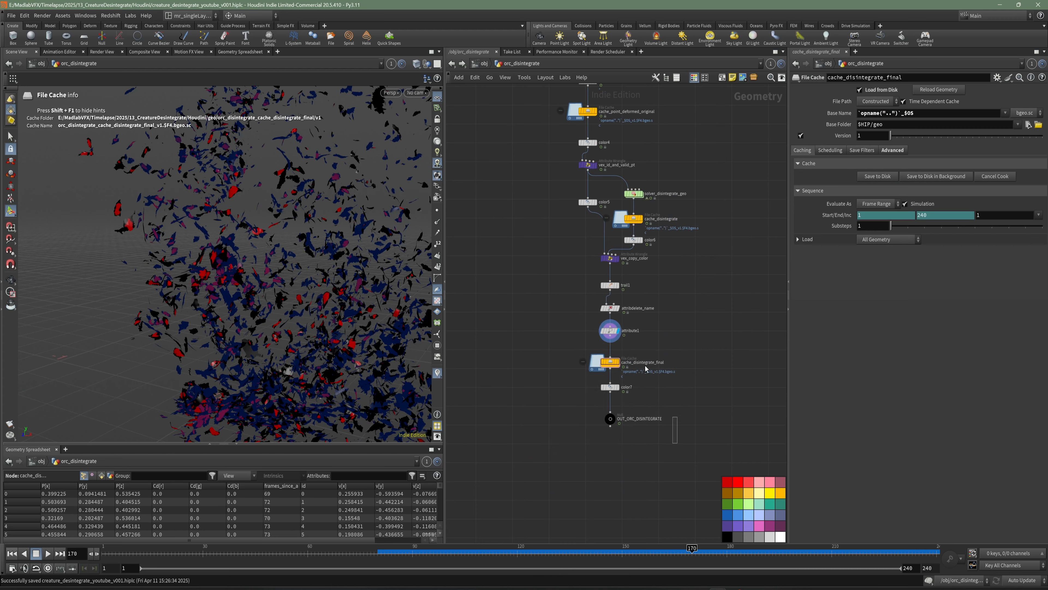
Move the nodes from trail1 to OUT_ORC_DISINTEGRATE down to make room below vex_copy_color
left_click_drag(645, 369, 628, 329)
scroll(609, 287, "up", 4)
scroll(656, 320, "down", 2)
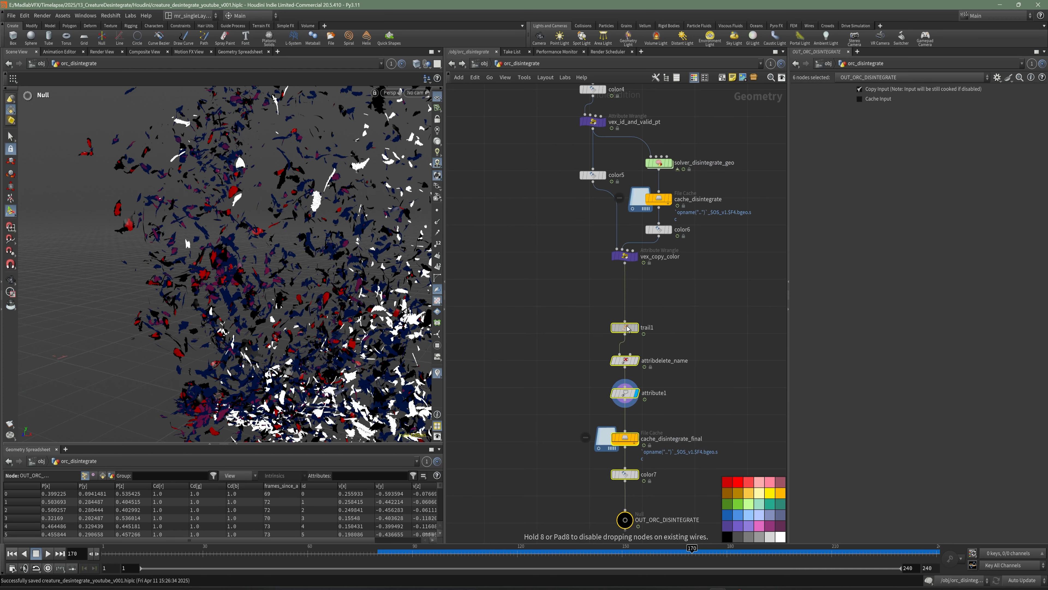
left_click(705, 283)
scroll(660, 297, "up", 3)
key("Tab")
type("spl")
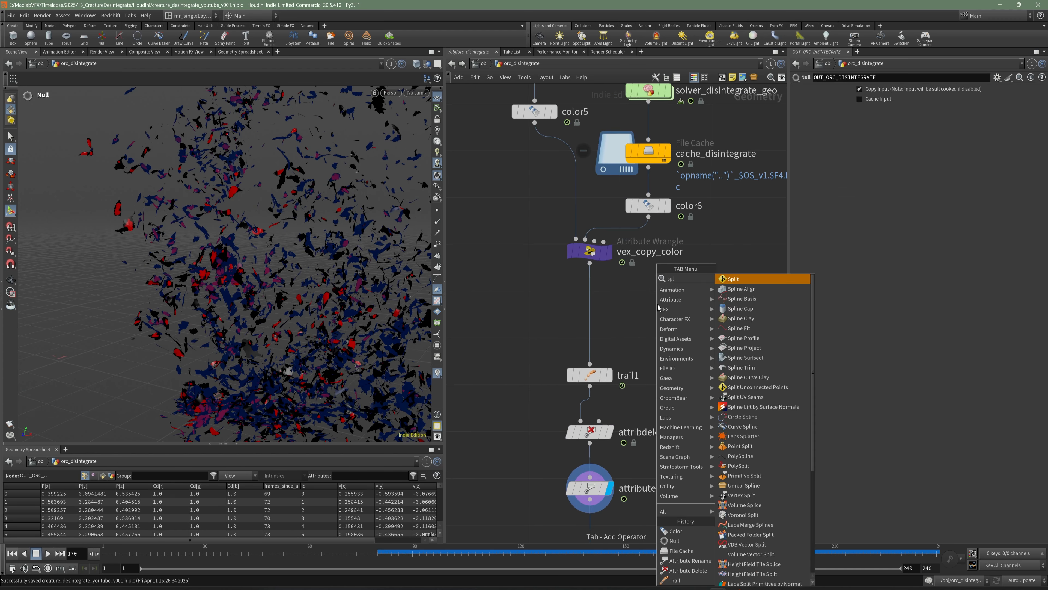
type("it")
key("Escape")
Display the vex_copy_color node and inspect its colored flying fragments up close
left_click(610, 252)
left_click(597, 252)
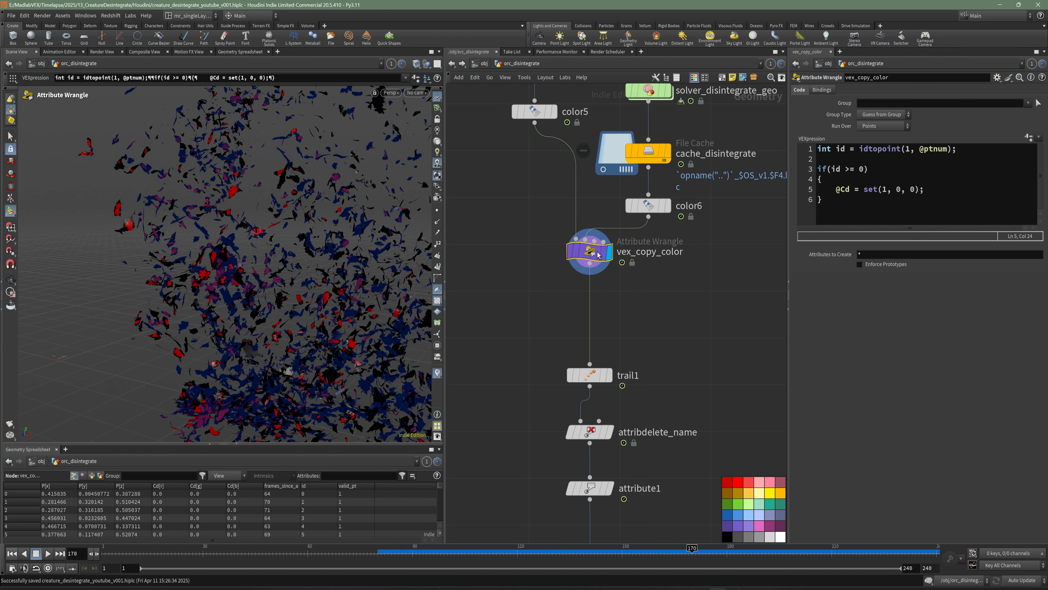
right_click_drag(322, 292, 351, 307, "alt")
middle_click_drag(350, 307, 241, 260, "alt")
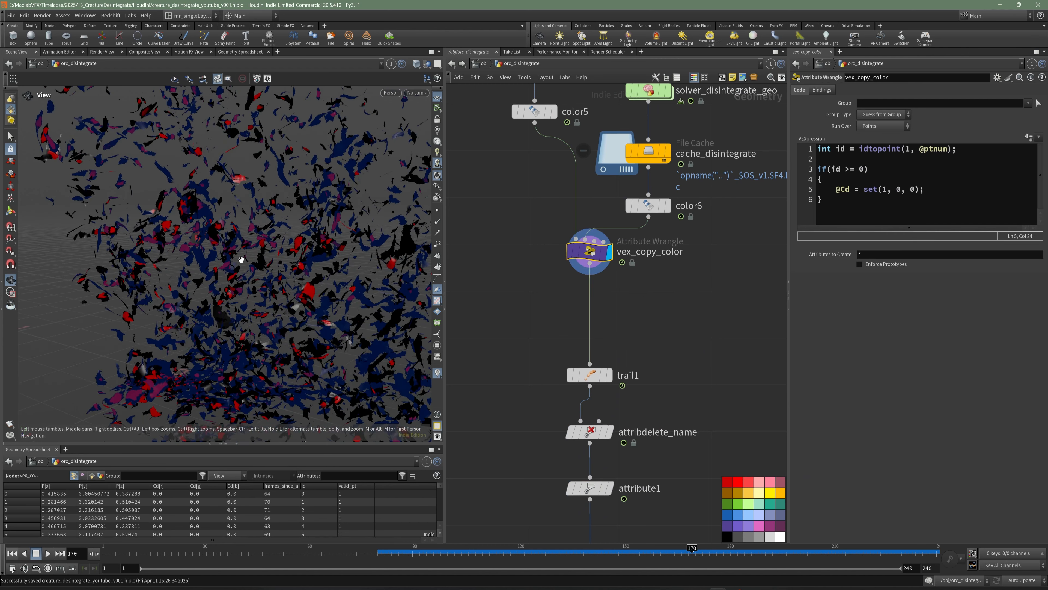
right_click_drag(241, 259, 311, 283, "alt")
middle_click_drag(312, 283, 291, 295, "alt")
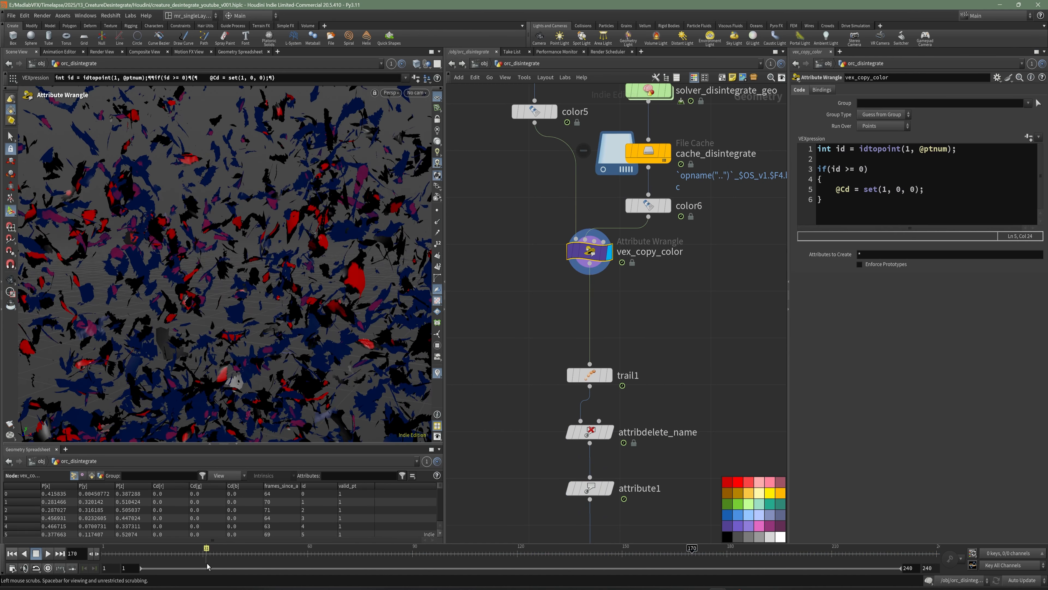
Frame the full head and scrub the timeline from frame 31 to 94 to examine the fragment colors
left_click(207, 555)
middle_click_drag(213, 256, 215, 325, "alt")
right_click_drag(215, 326, 165, 314, "alt")
middle_click_drag(165, 314, 173, 355, "alt")
left_click(343, 555)
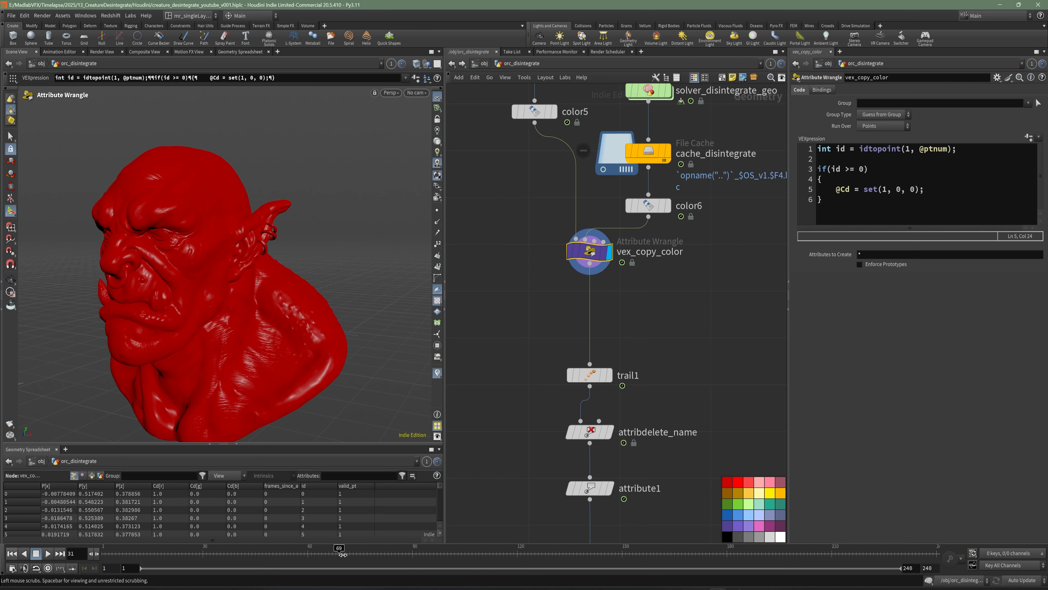
left_click_drag(343, 554, 427, 554)
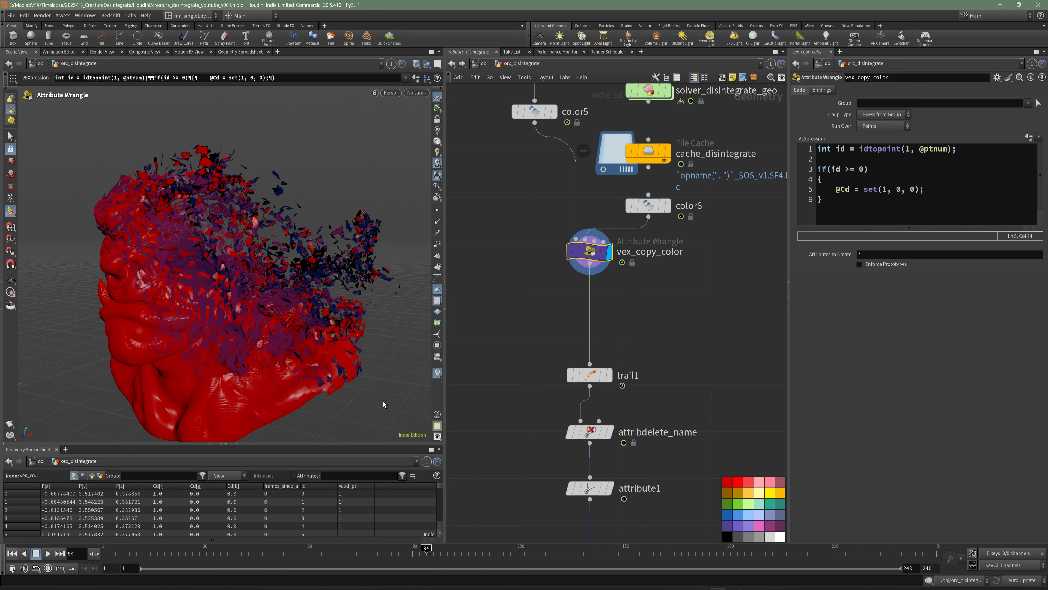
Insert a Split node into the connection between vex_copy_color and trail1
right_click_drag(264, 269, 309, 278, "alt")
middle_click_drag(309, 279, 306, 297, "alt")
left_click_drag(369, 294, 376, 293, "alt")
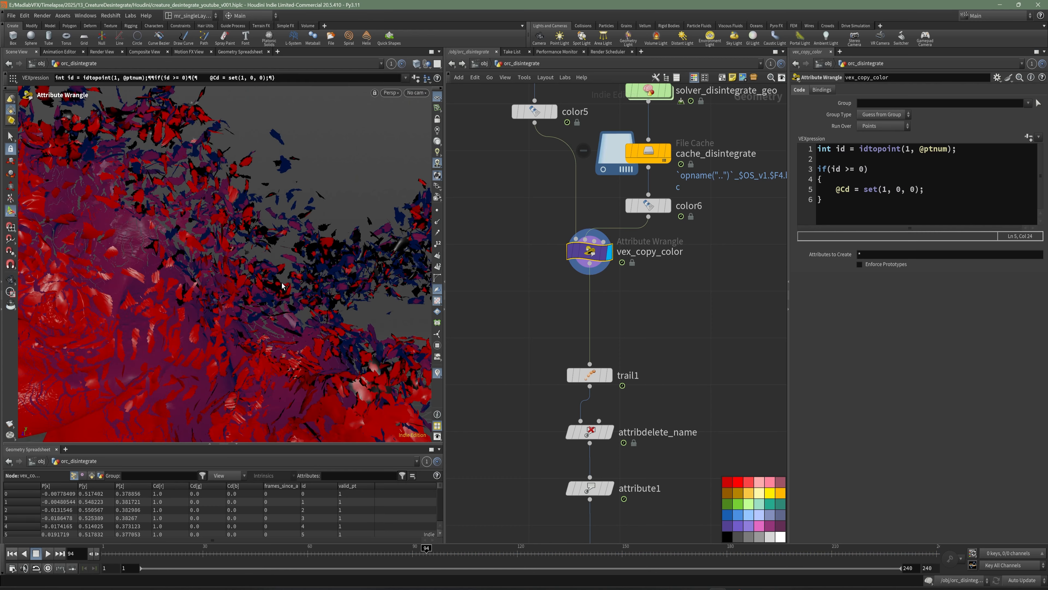
right_click_drag(330, 290, 243, 274, "alt")
left_click_drag(244, 274, 405, 298, "alt")
key("Return")
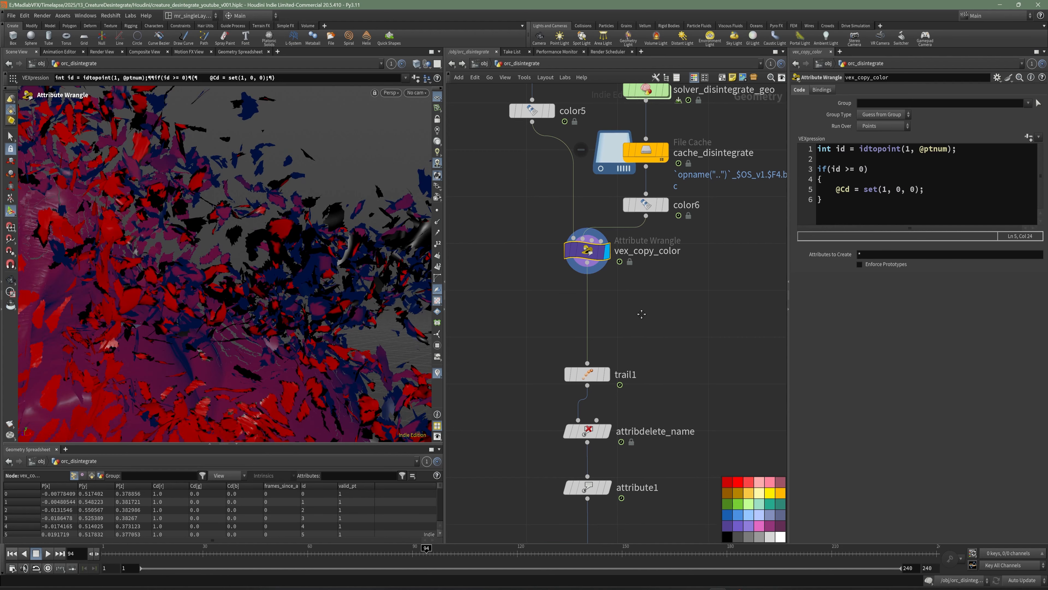
key("Tab")
type("spl")
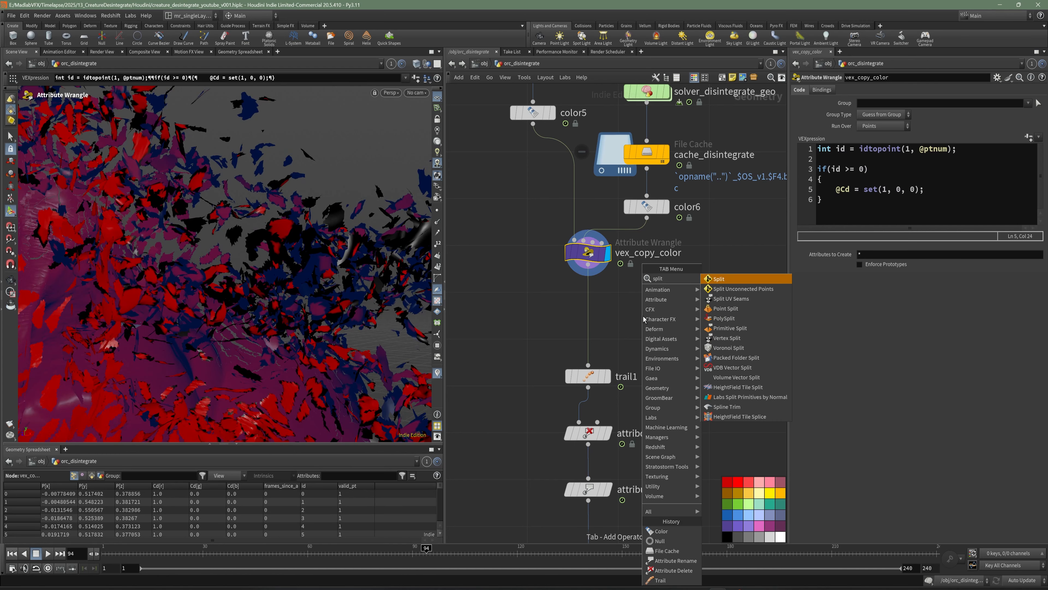
left_click(726, 282)
left_click(599, 302)
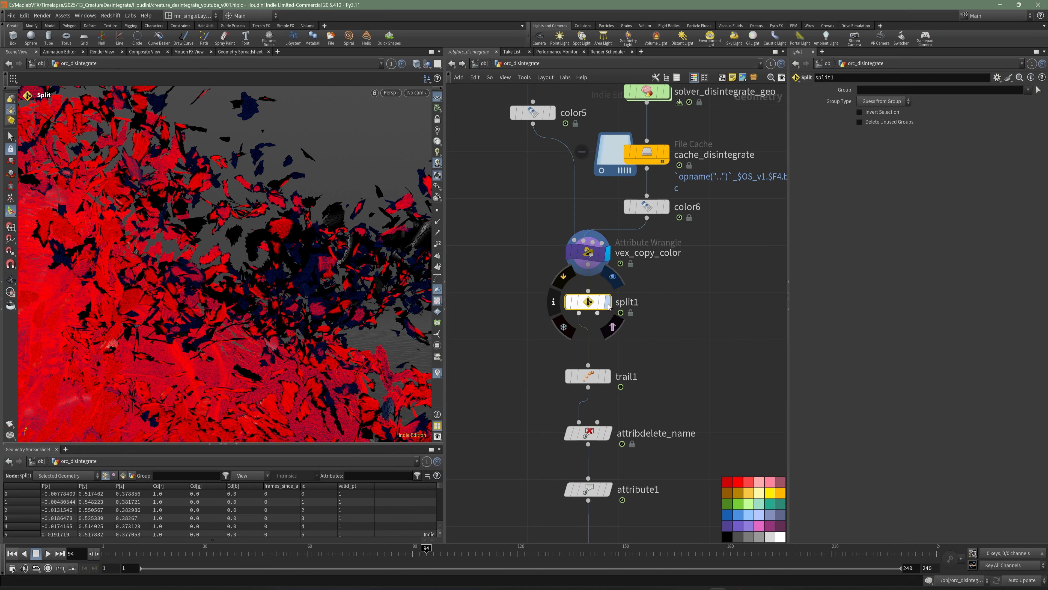
left_click_drag(270, 258, 260, 240, "alt")
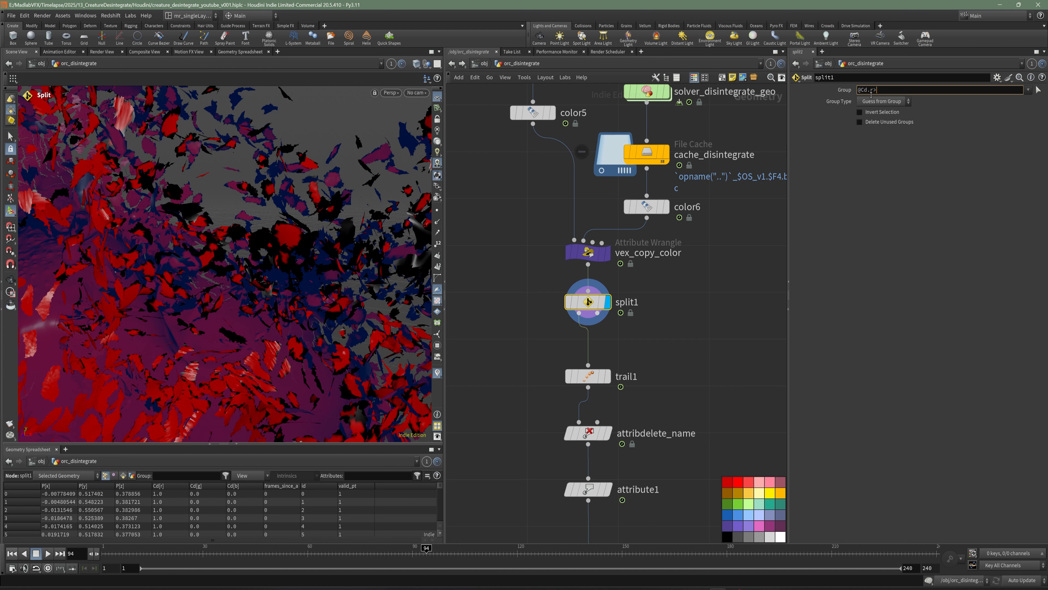
key("Return")
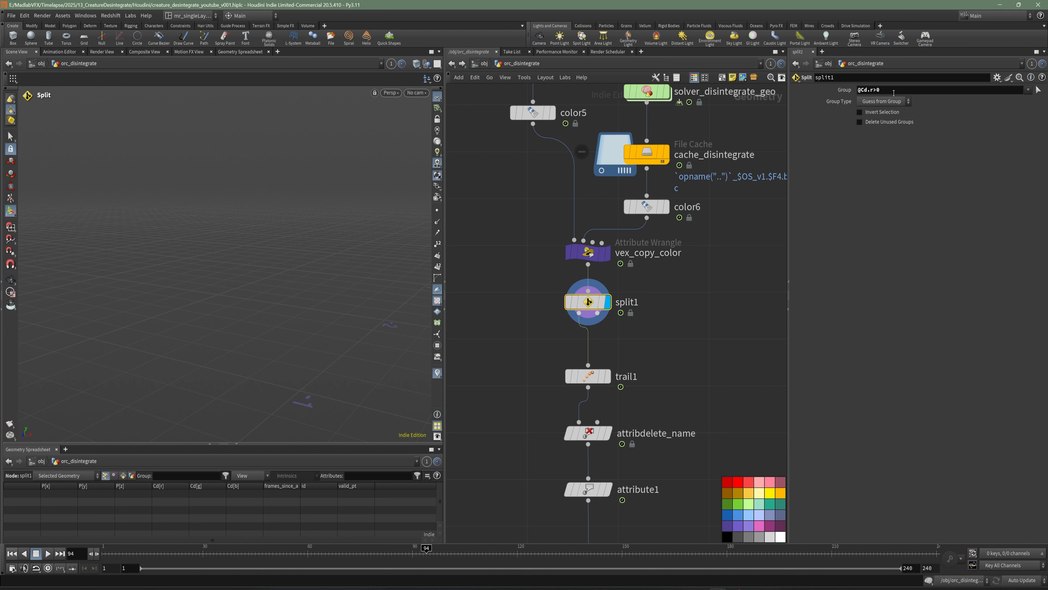
left_click(883, 101)
left_click(879, 134)
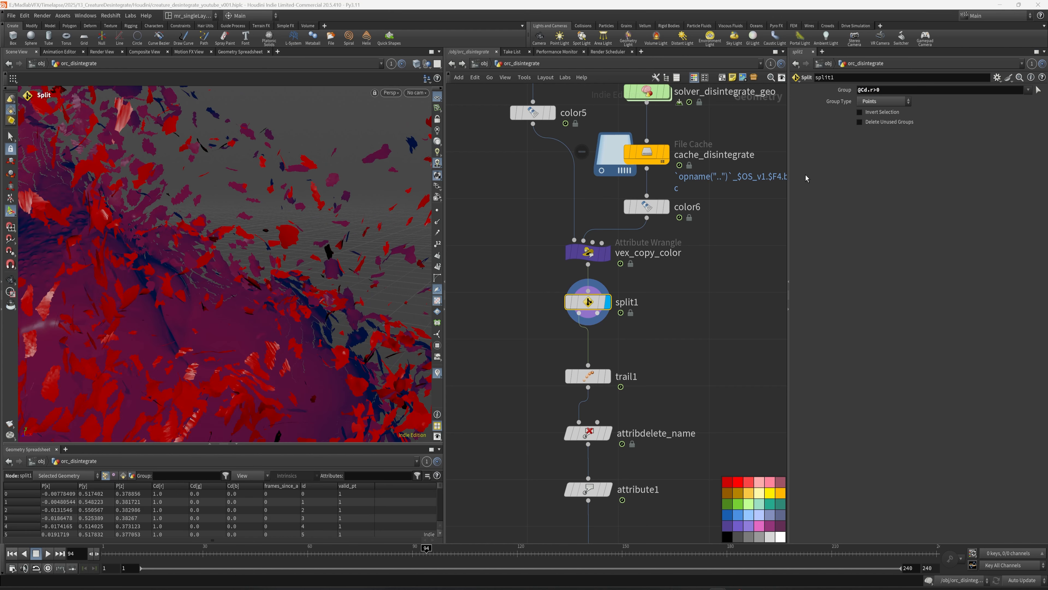
Switch the split's inverted selection on and off to compare the two fragment sets, and examine the whole head
left_click(882, 112)
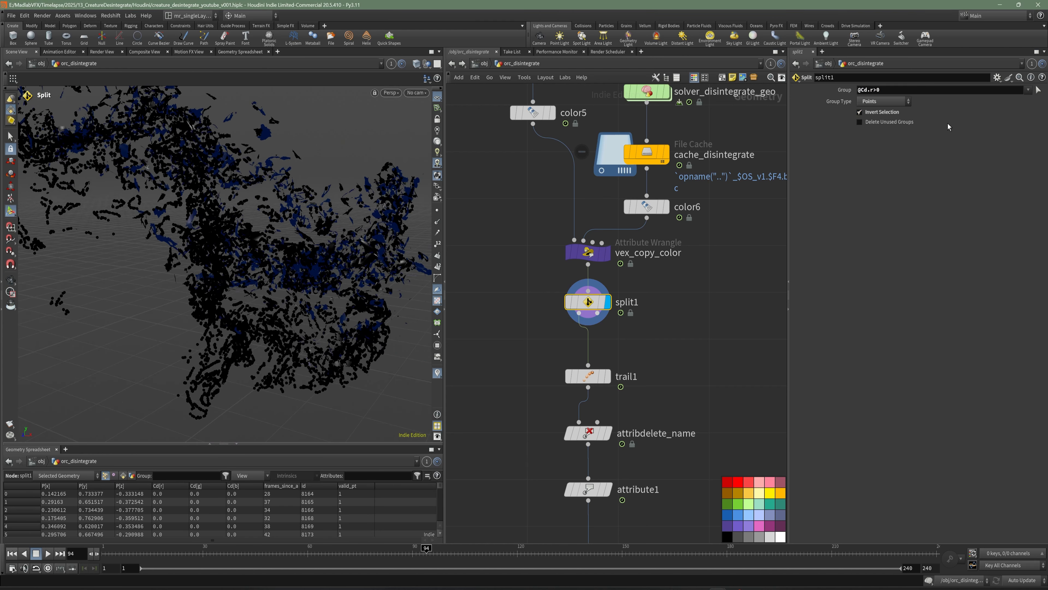
left_click(859, 112)
key("Escape")
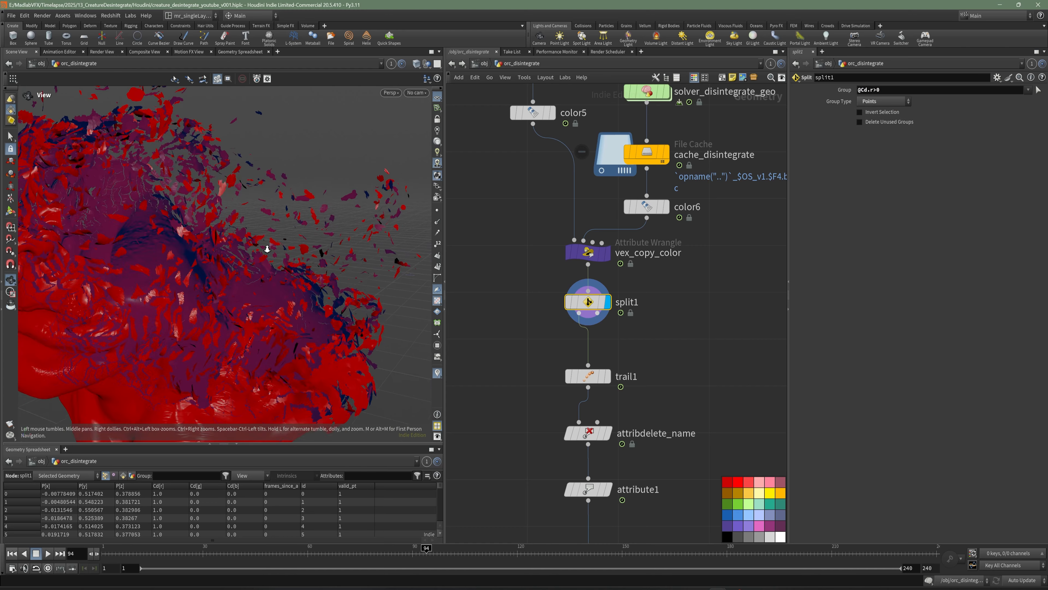
left_click_drag(248, 245, 231, 225)
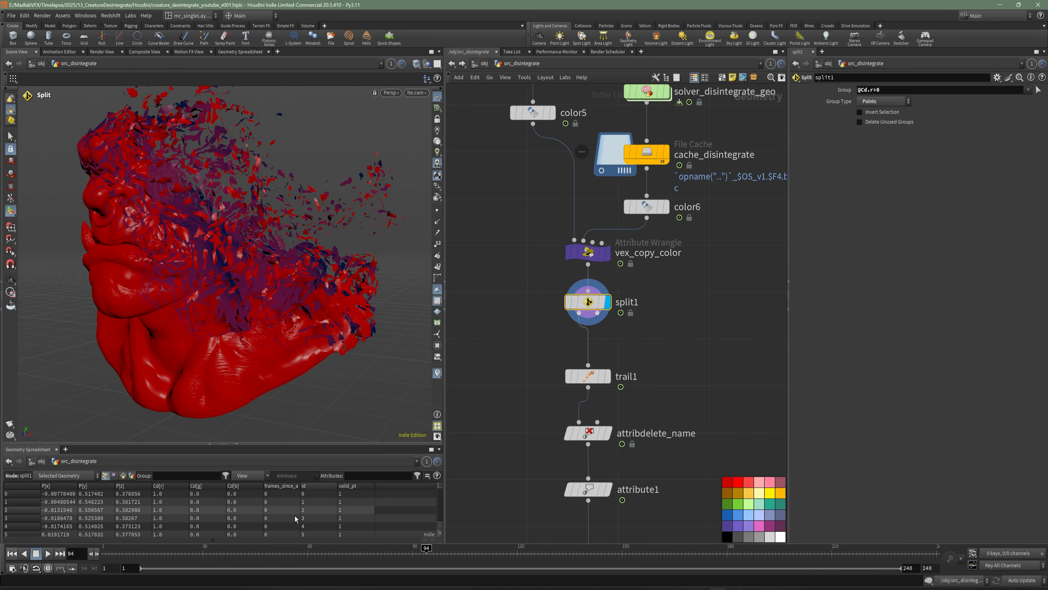
key("Escape")
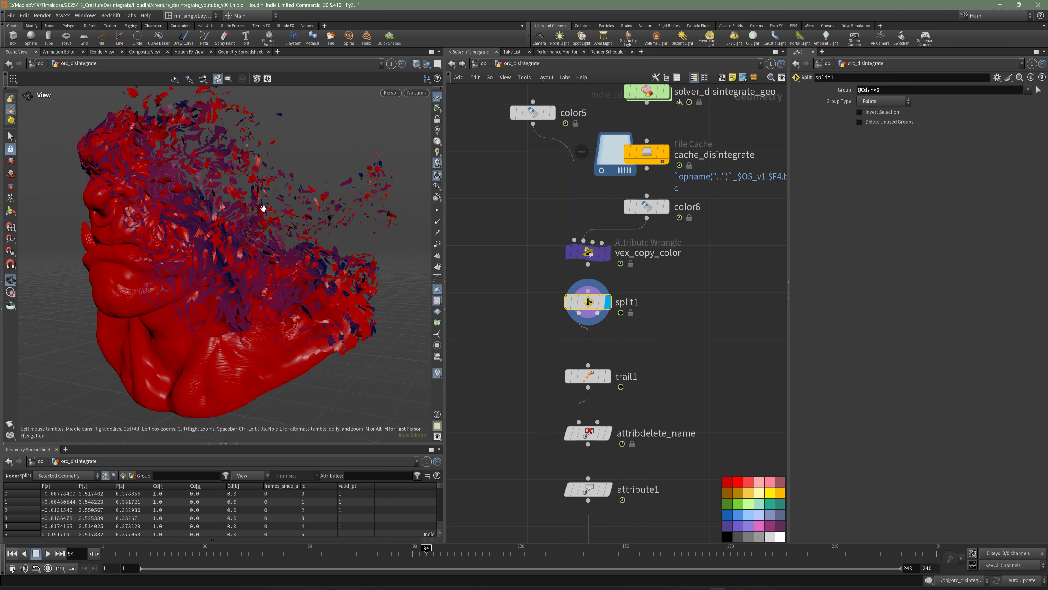
left_click_drag(262, 206, 223, 255)
Save the scene and display the final OUT_ORC_DISINTEGRATE node
scroll(665, 341, "down", 3)
middle_click_drag(666, 341, 641, 188)
scroll(620, 346, "up", 3)
key("ctrl+s")
left_click_drag(630, 312, 578, 349)
middle_click_drag(659, 319, 642, 347)
left_click(878, 177)
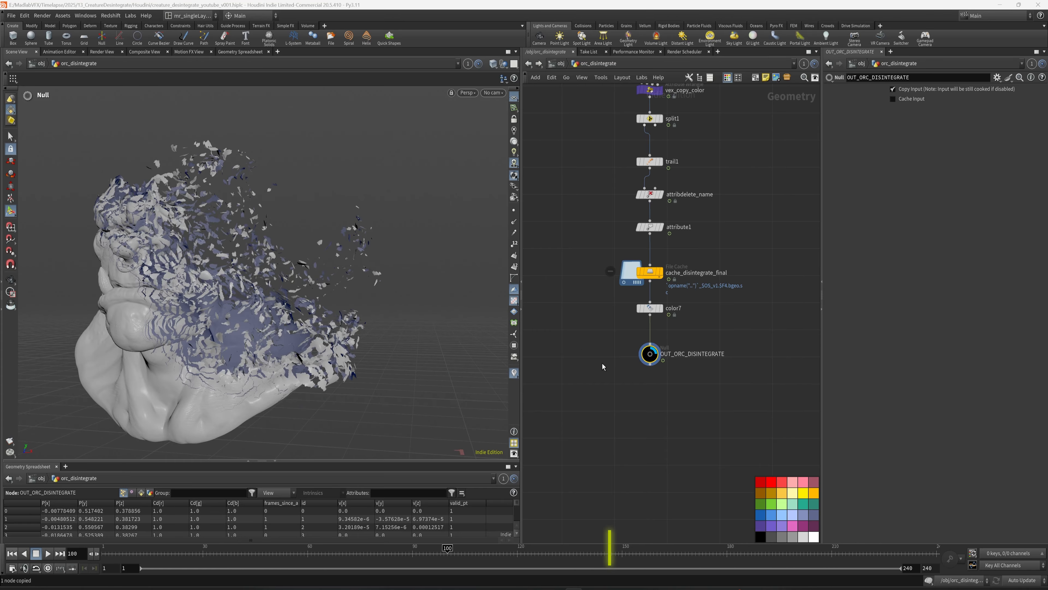
Scrub the rendered flipbook to frame 63 to examine the disintegration, and minimize the player
left_click_drag(259, 349, 330, 308, "alt")
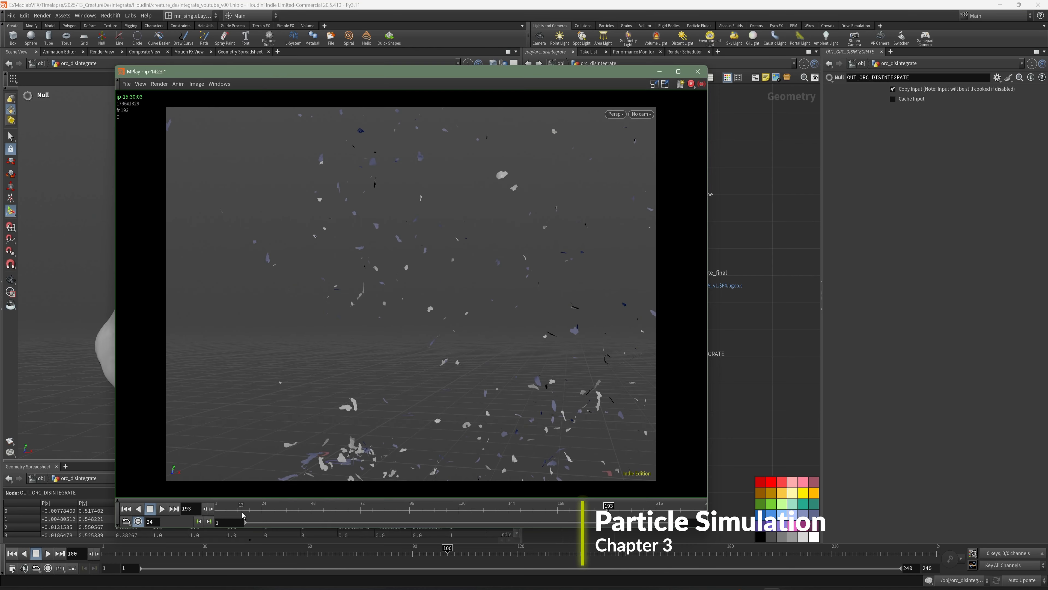
left_click_drag(255, 513, 343, 510)
scroll(392, 407, "up", 1)
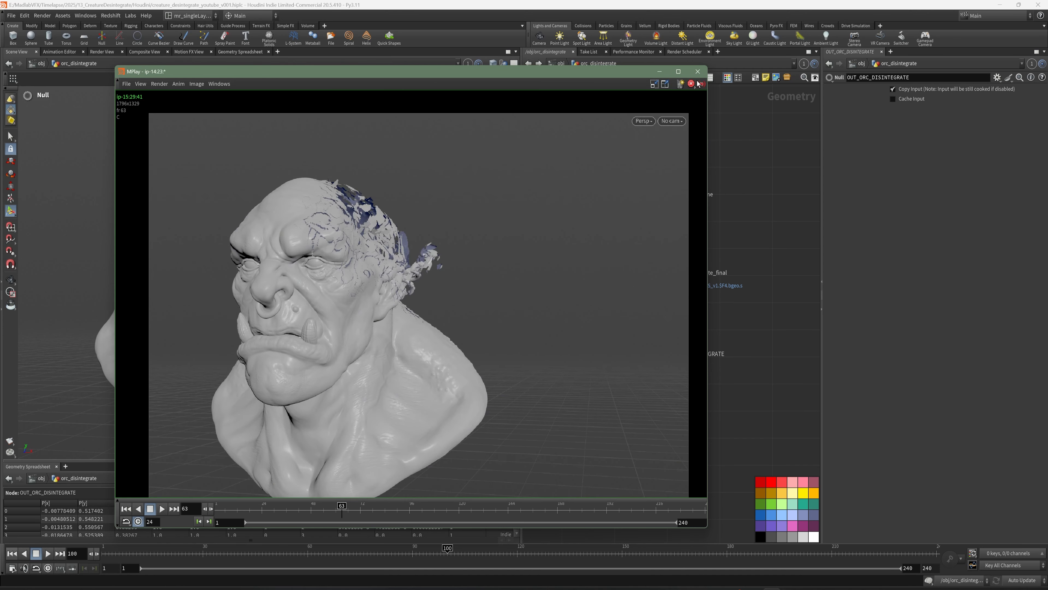
left_click(660, 72)
Return to the object level, save the scene and add a Geometry object below orc_disintegrate
key("u")
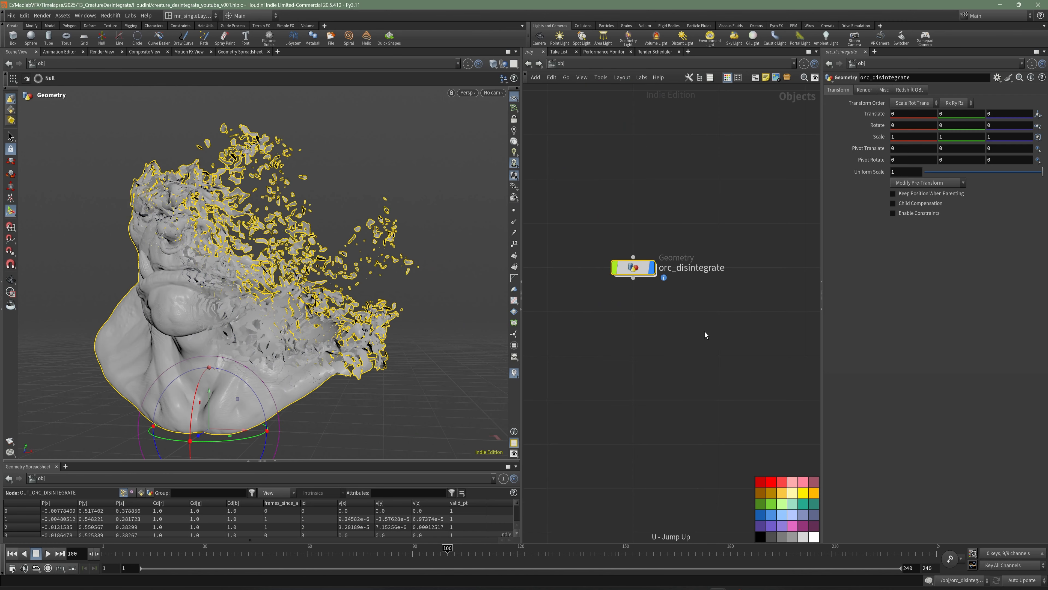
key("ctrl+s")
key("Tab")
type("ge")
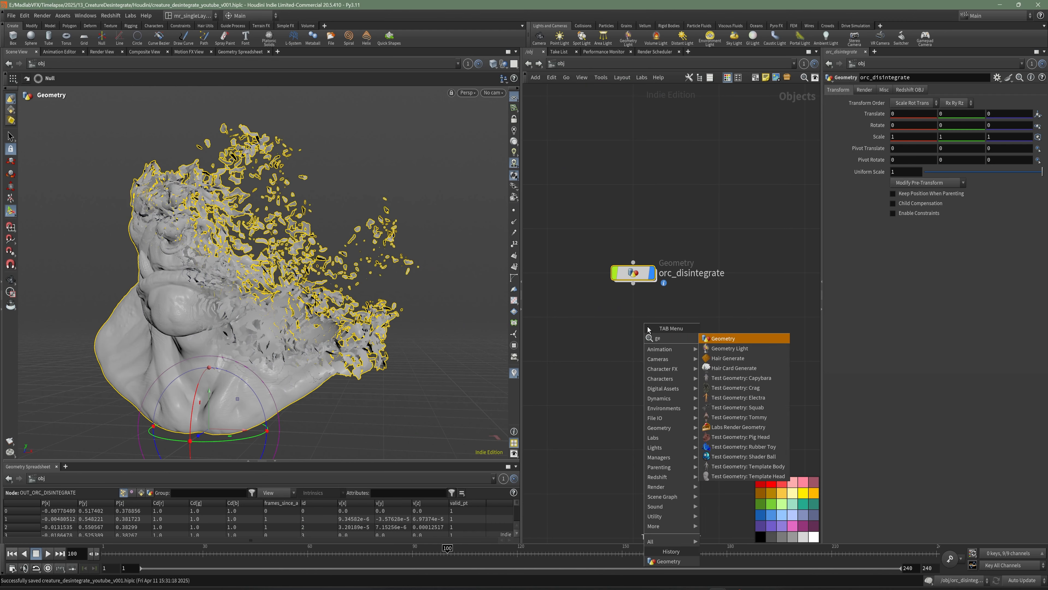
left_click(731, 338)
left_click(656, 333)
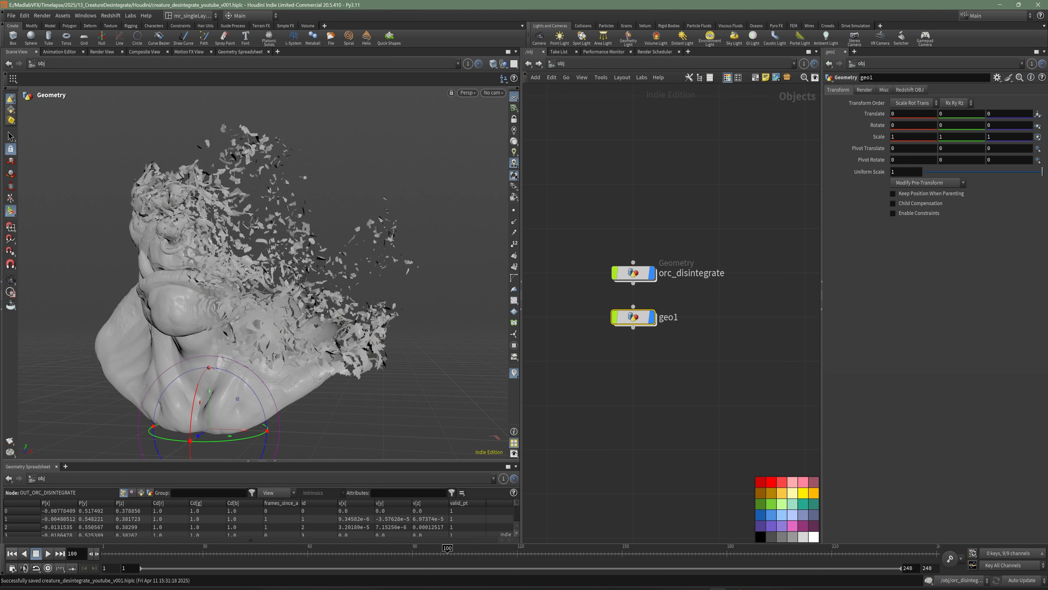
Rename the new geometry object as orc_particles
scroll(612, 347, "up", 2)
left_click(682, 314)
type("or")
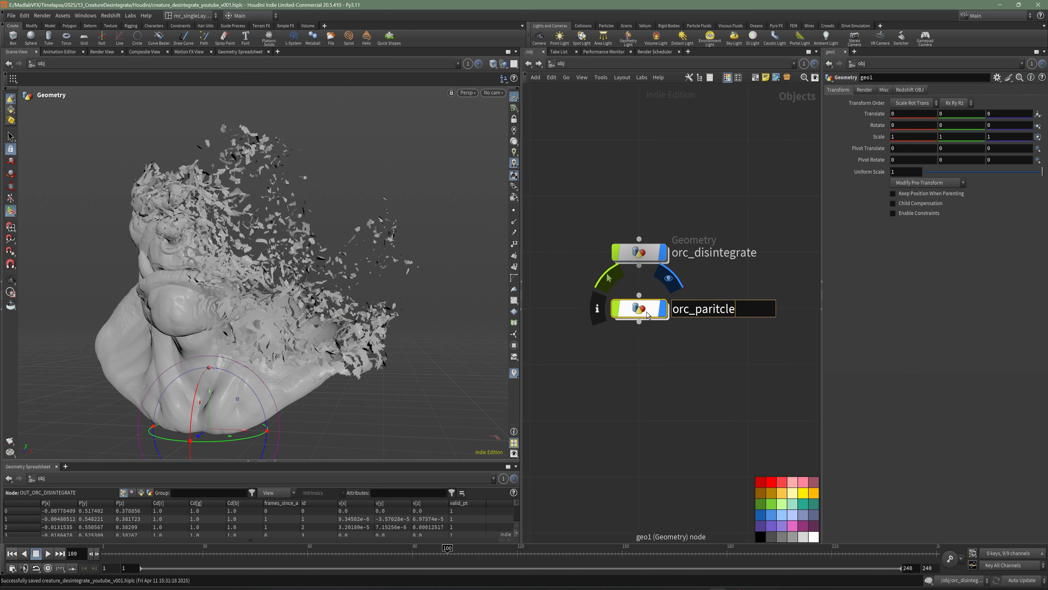
type("c_particles")
key("Return")
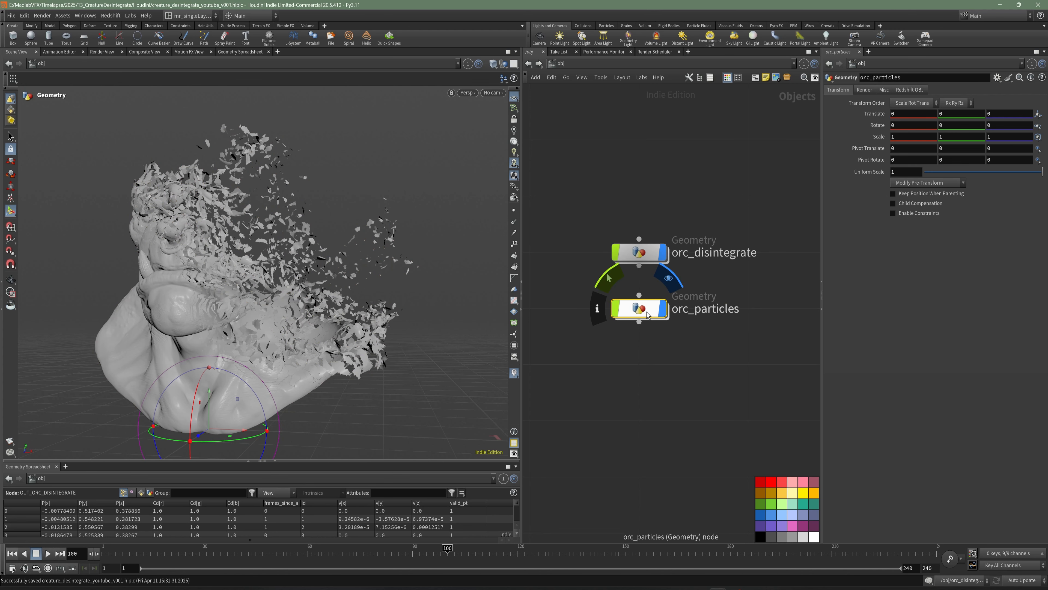
Copy the OUT_ORC_DISINTEGRATE null inside orc_disintegrate, and hide the orc_disintegrate object at the object level
double_click(645, 254)
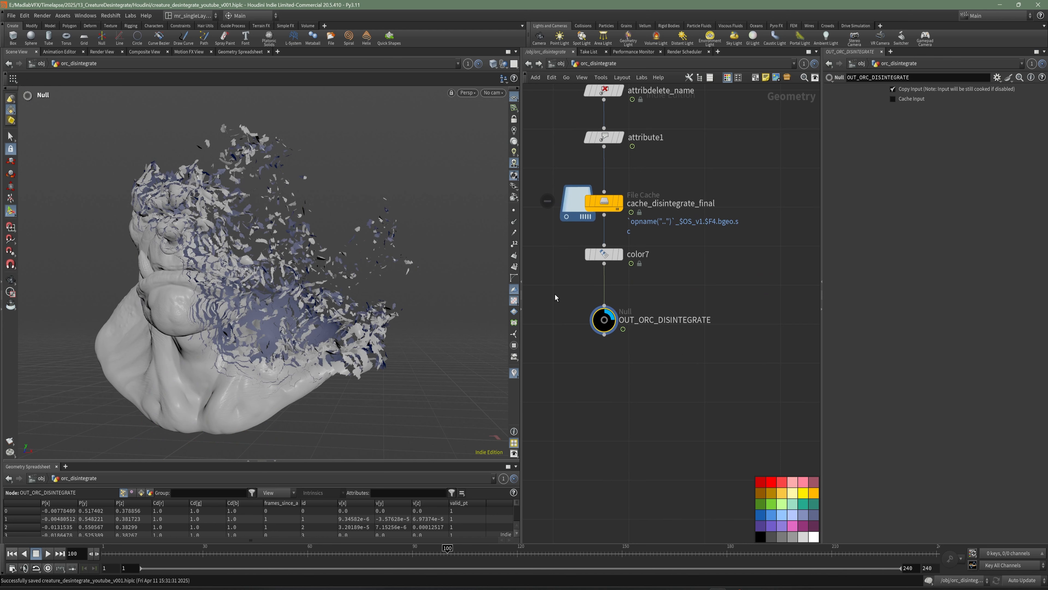
key("ctrl+c")
key("u")
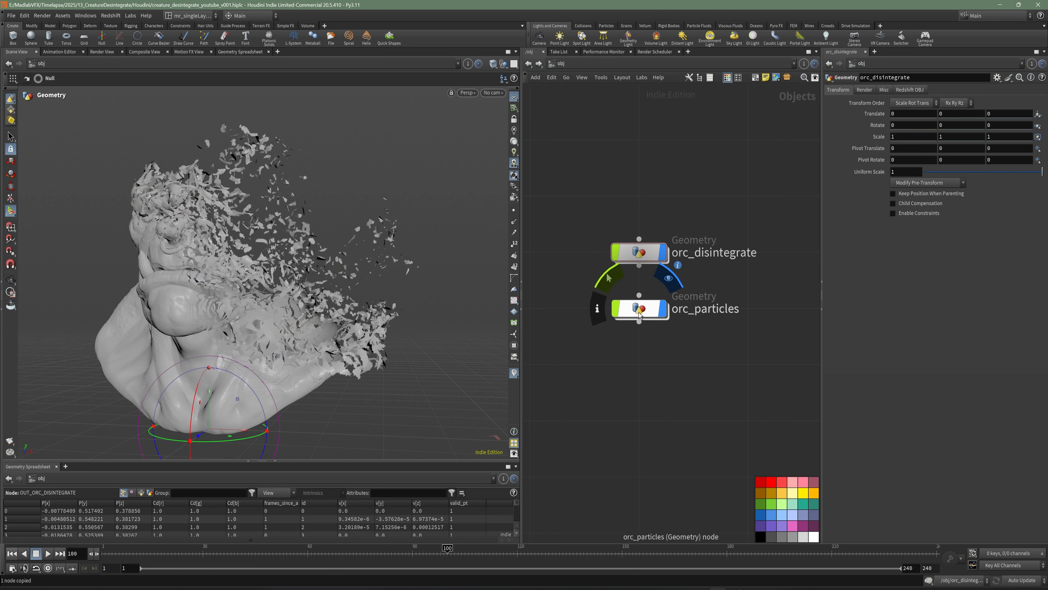
left_click(664, 258)
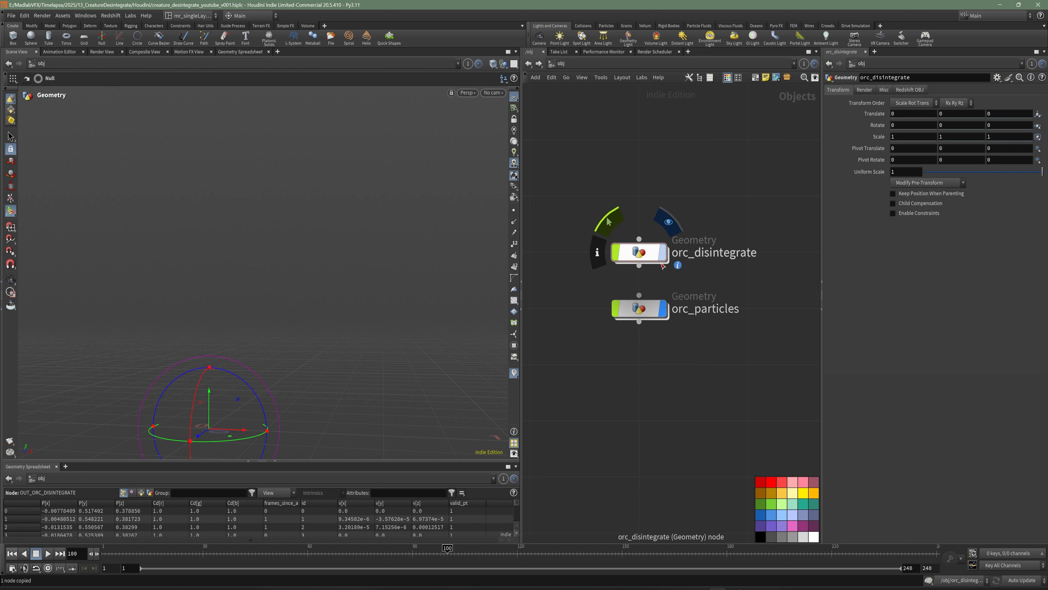
Inside orc_particles, add an Object Merge node that references /obj/orc_disintegrate/OUT_ORC_DISINTEGRATE
double_click(660, 309)
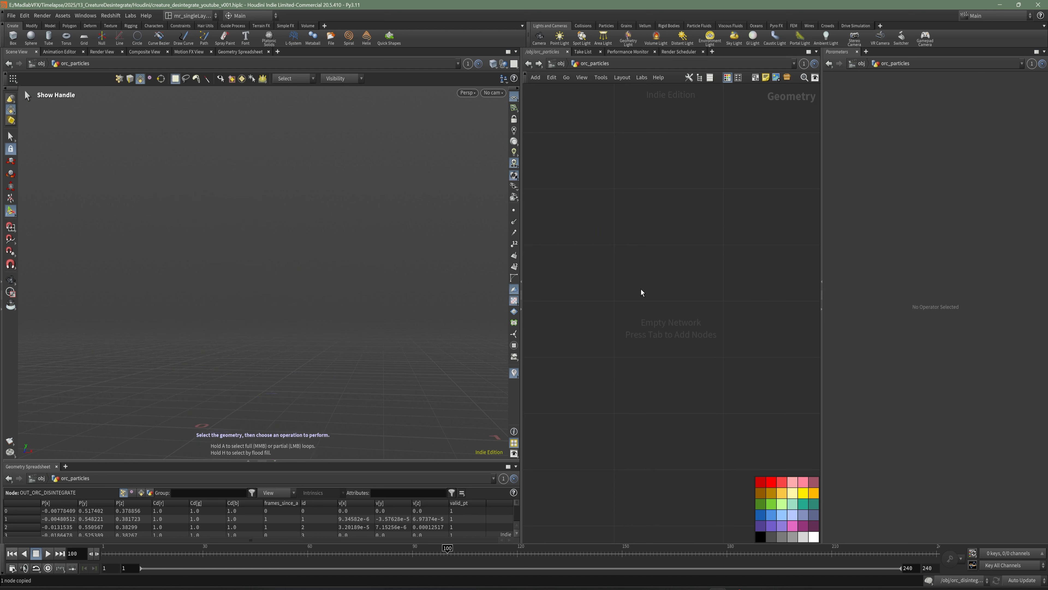
key("Tab")
type("obj")
key("Return")
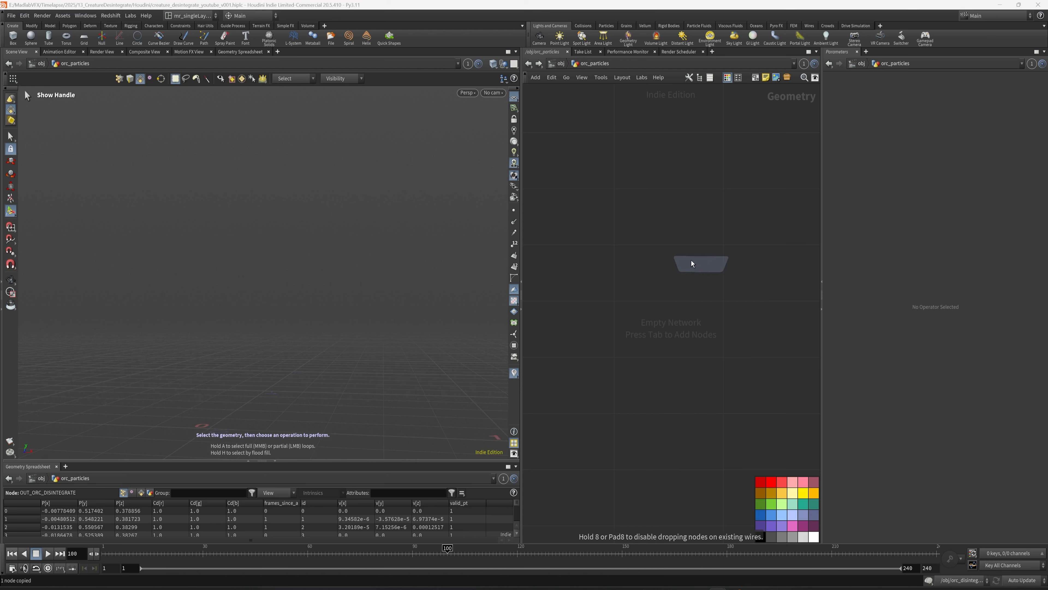
left_click(615, 245)
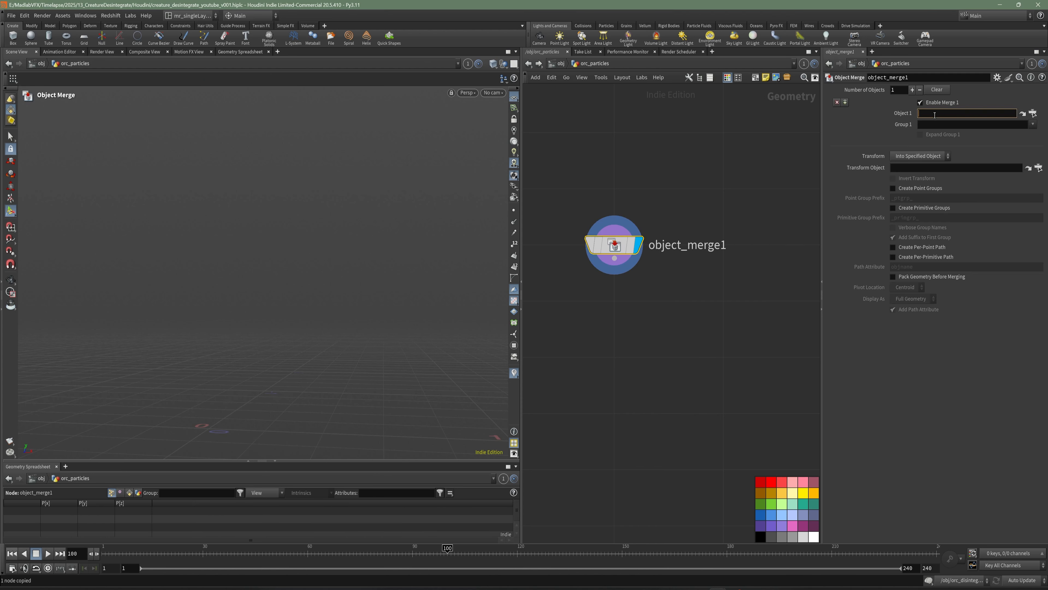
key("Return")
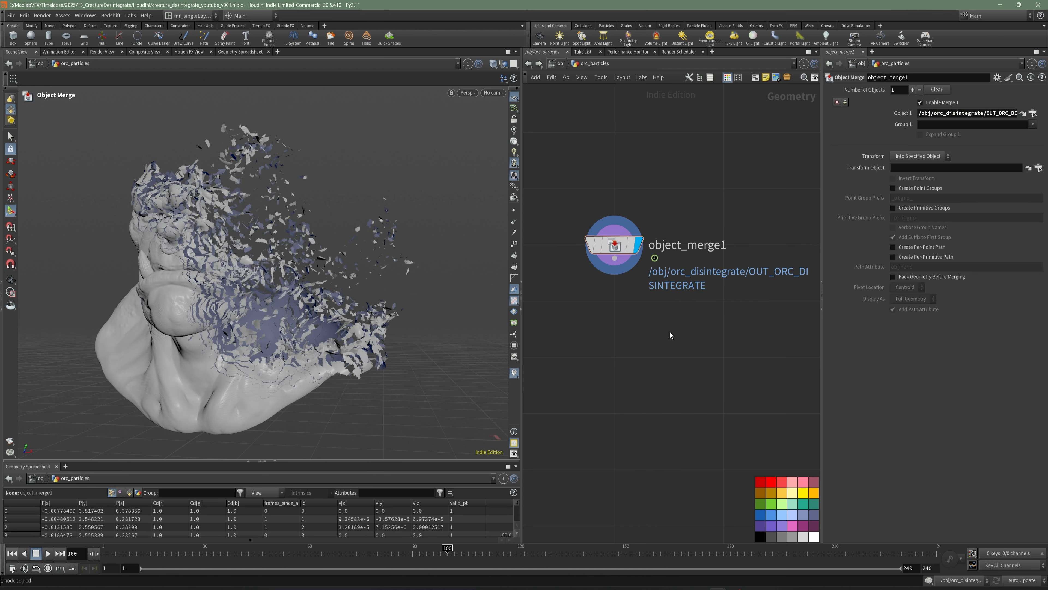
Add a Trail node below object_merge1, connect it and display its result
left_click_drag(347, 273, 321, 295, "alt")
middle_click_drag(661, 350, 649, 351)
key("Tab")
type("tr")
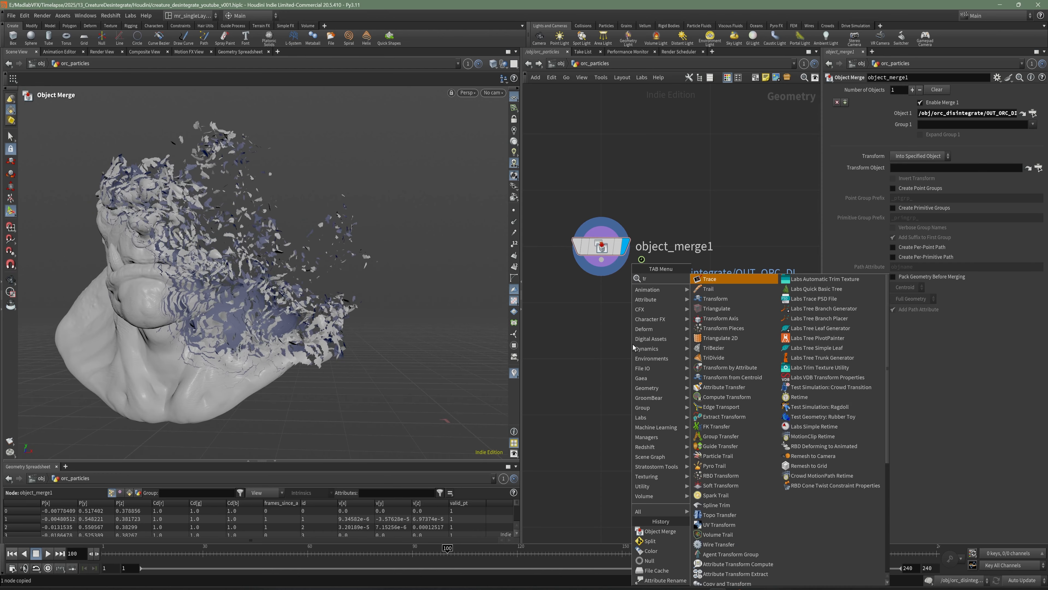
key("Down")
key("Return")
left_click(603, 316)
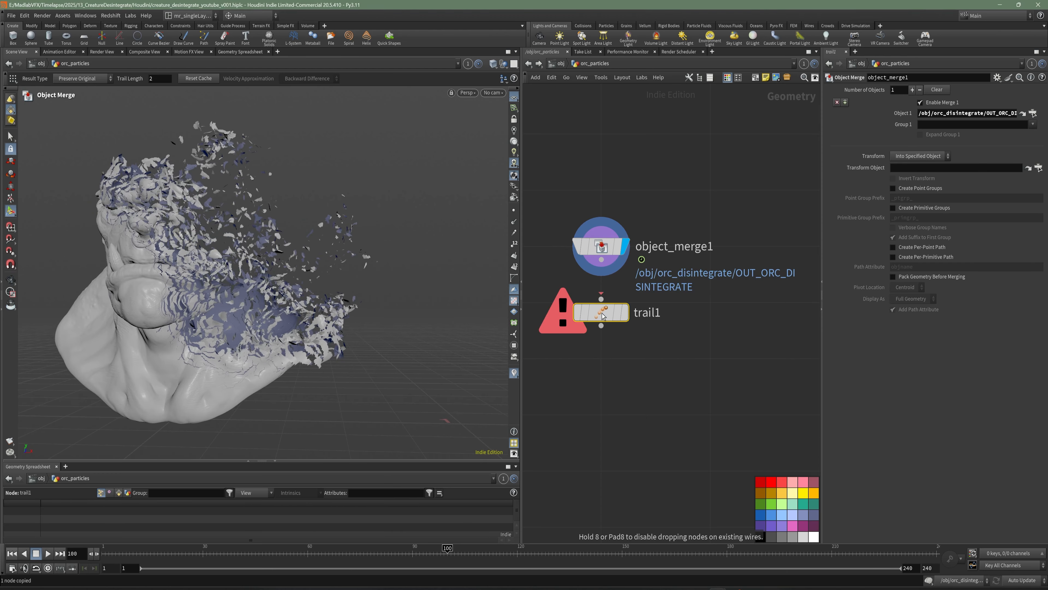
left_click(625, 313)
key("Escape")
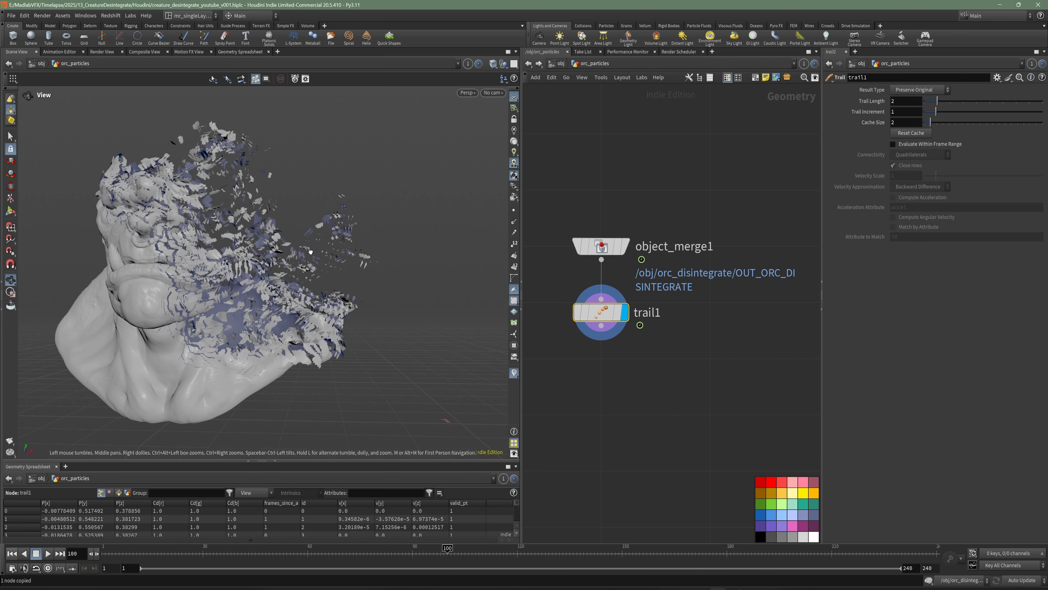
Set trail1 to Compute Velocity, evaluated within the frame range and matched by the id attribute, and save the scene
left_click_drag(310, 251, 300, 254, "alt")
middle_click_drag(299, 255, 311, 251, "alt")
left_click(915, 90)
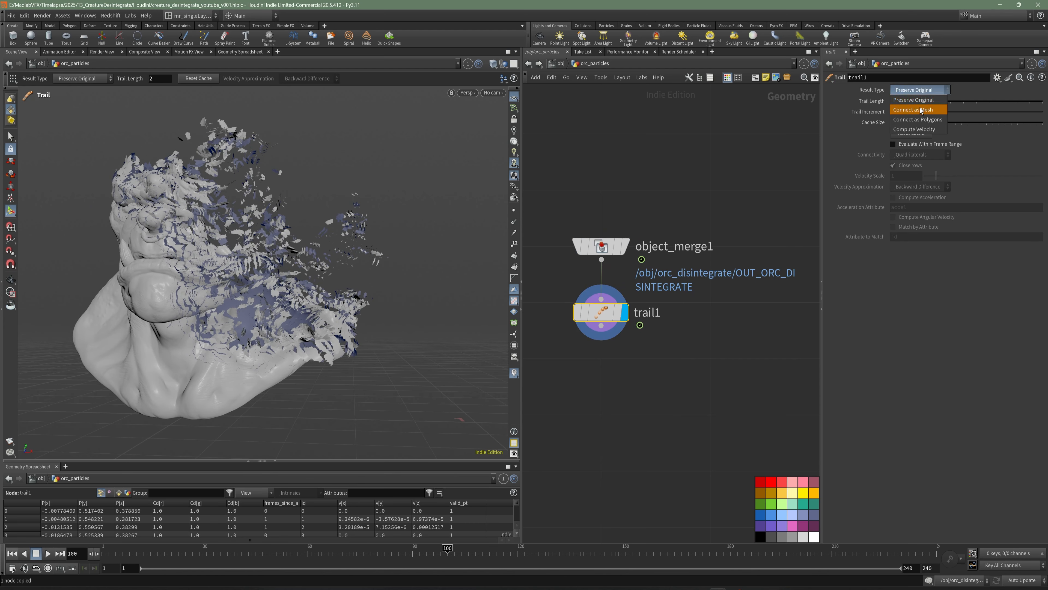
left_click(917, 129)
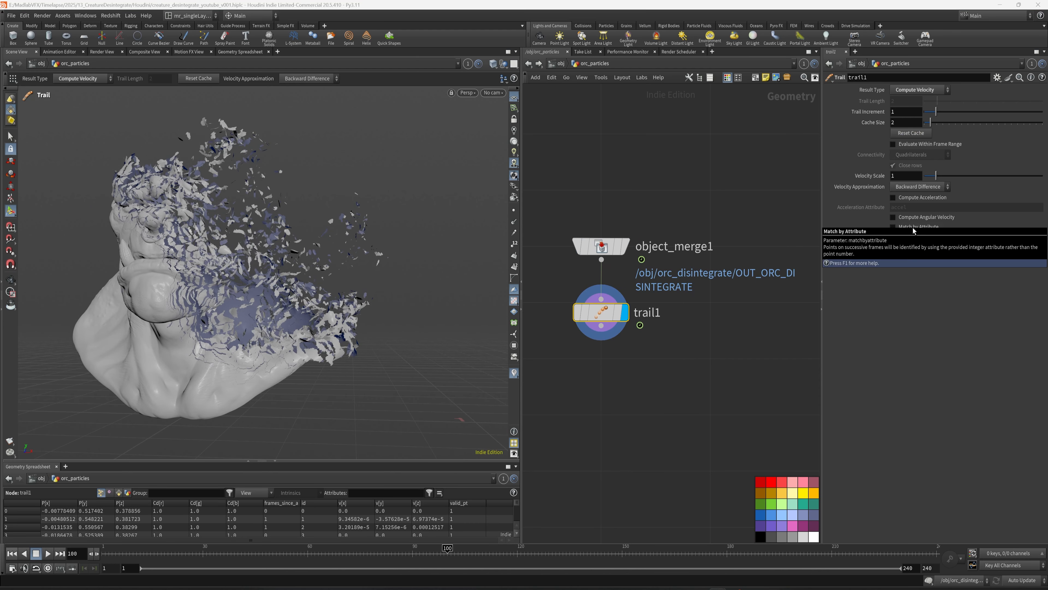
left_click(901, 228)
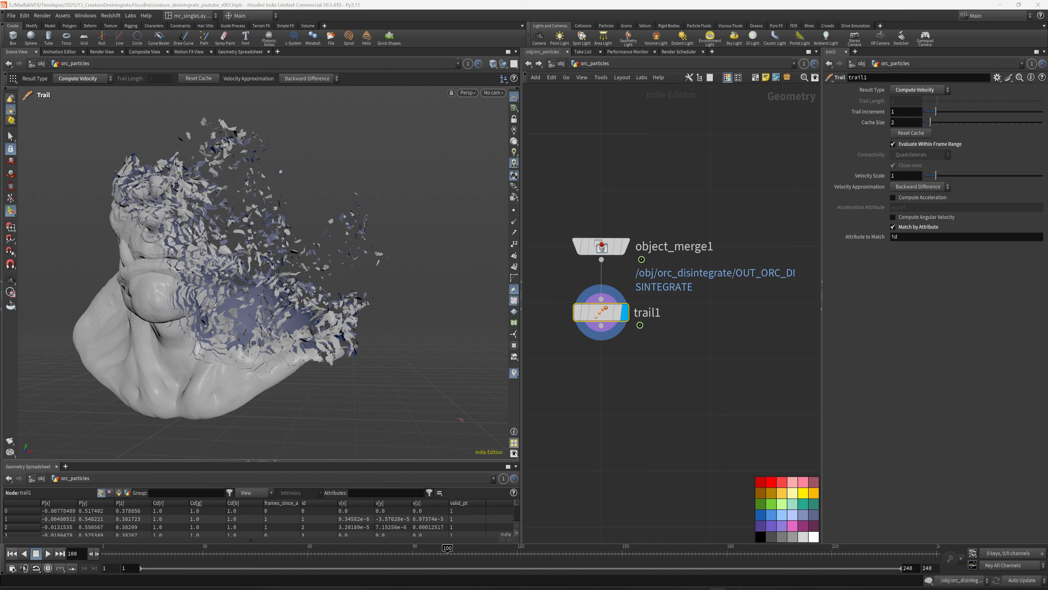
left_click_drag(206, 264, 269, 262)
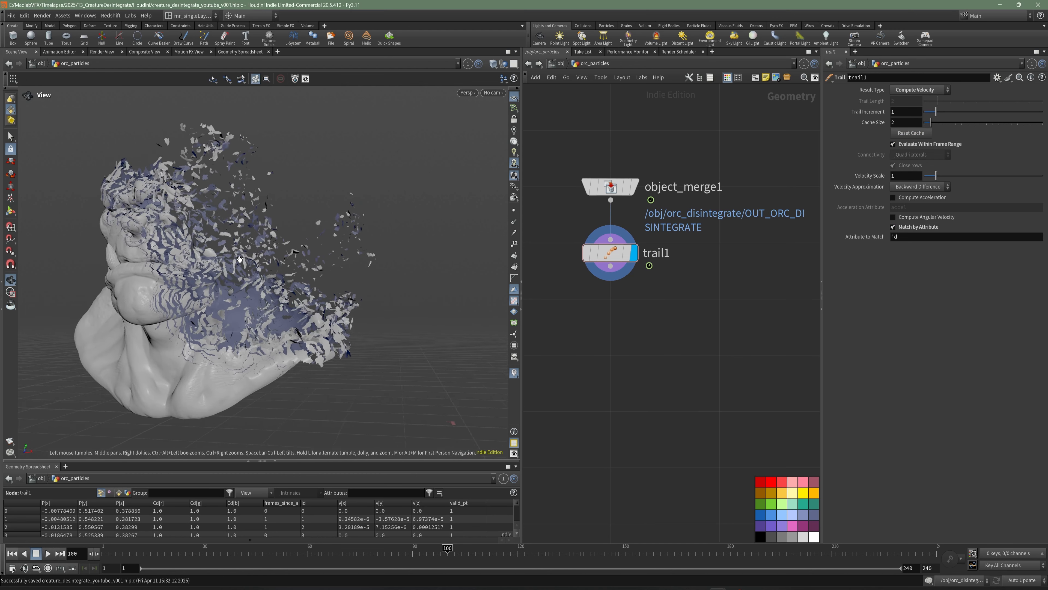
Add a Point VOP node below trail1, connect it to trail1 and display its result
scroll(219, 264, "up", 3)
scroll(241, 266, "down", 2)
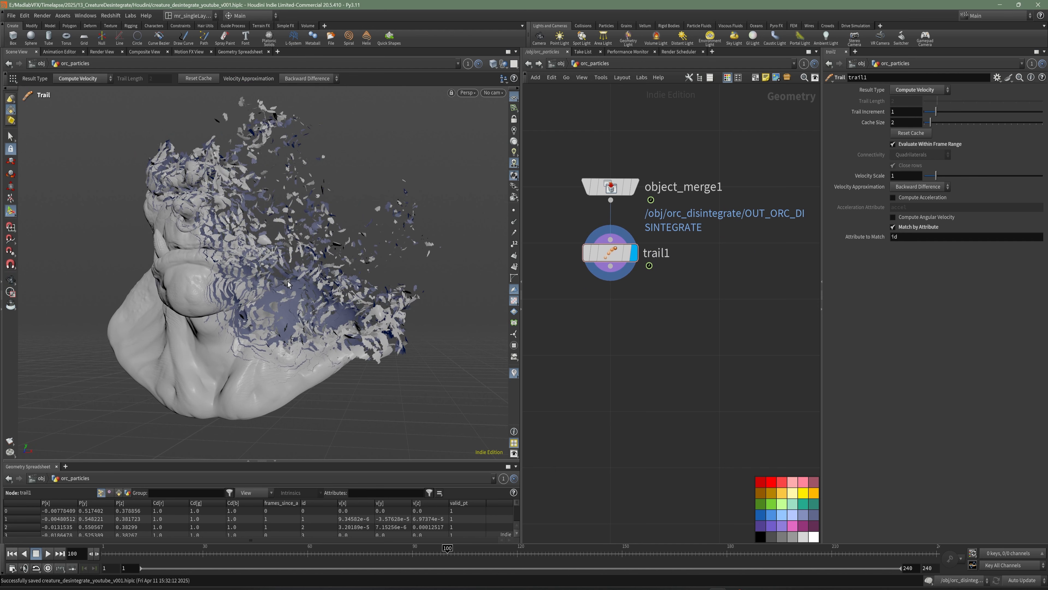
middle_click_drag(636, 258, 619, 268)
key("Tab")
type("vop")
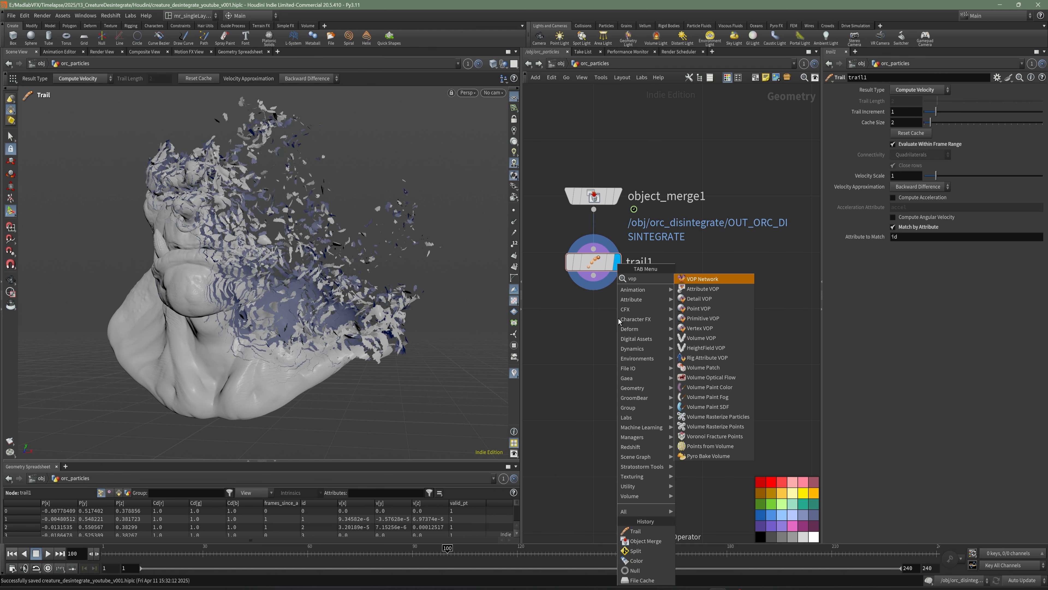
left_click(697, 308)
left_click(592, 320)
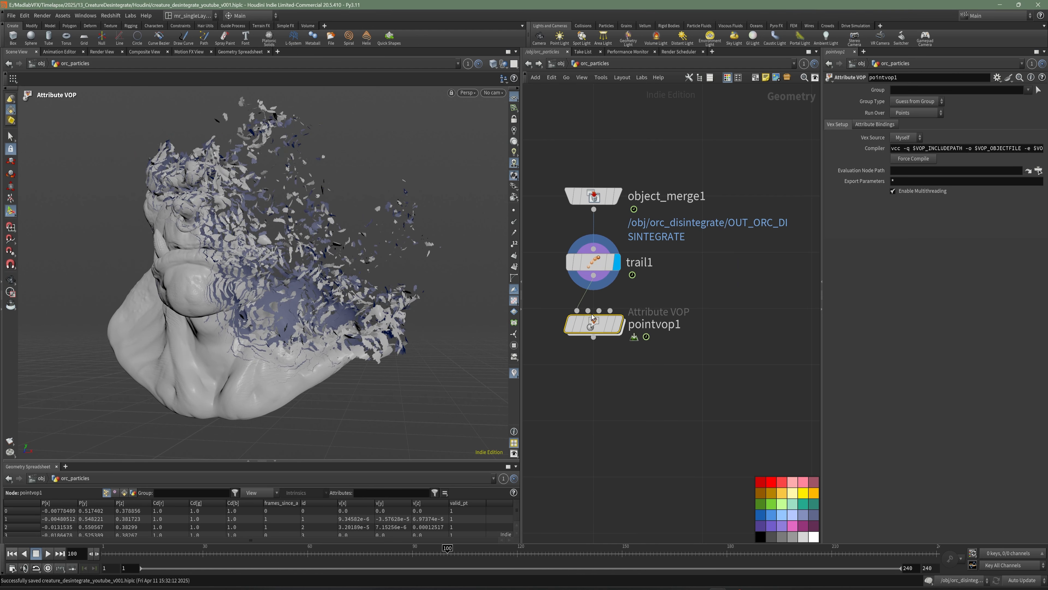
left_click(596, 328)
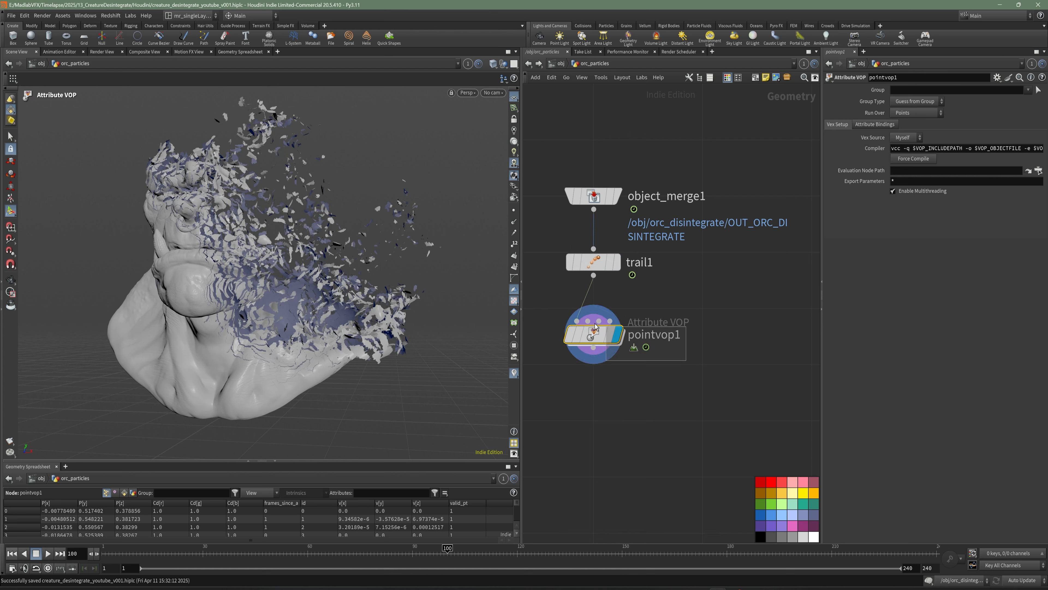
Color the Point VOP node red, rename it vop_emission and save the scene
left_click(762, 485)
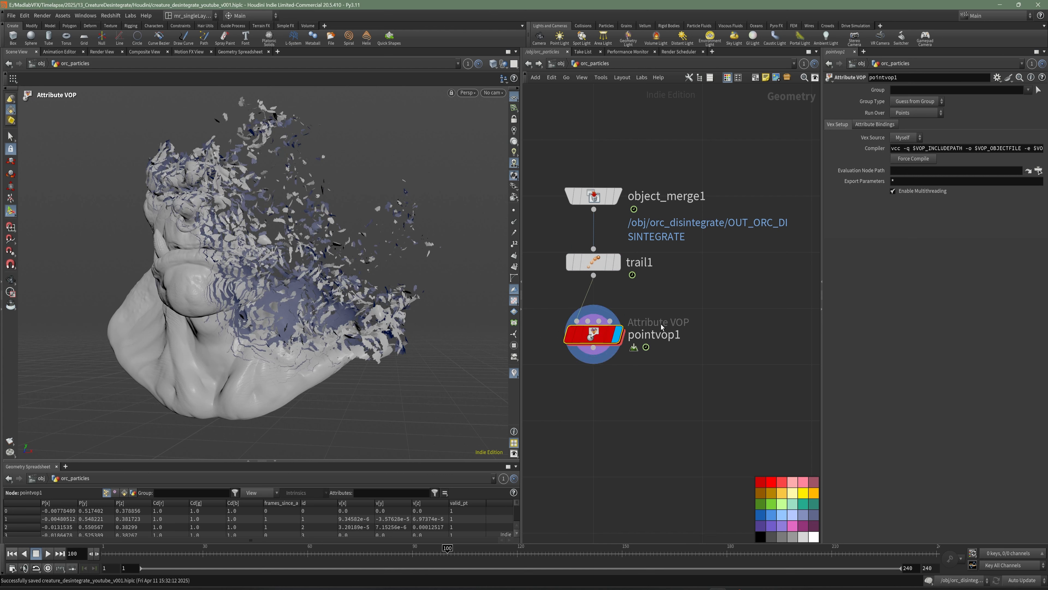
double_click(678, 339)
type("V")
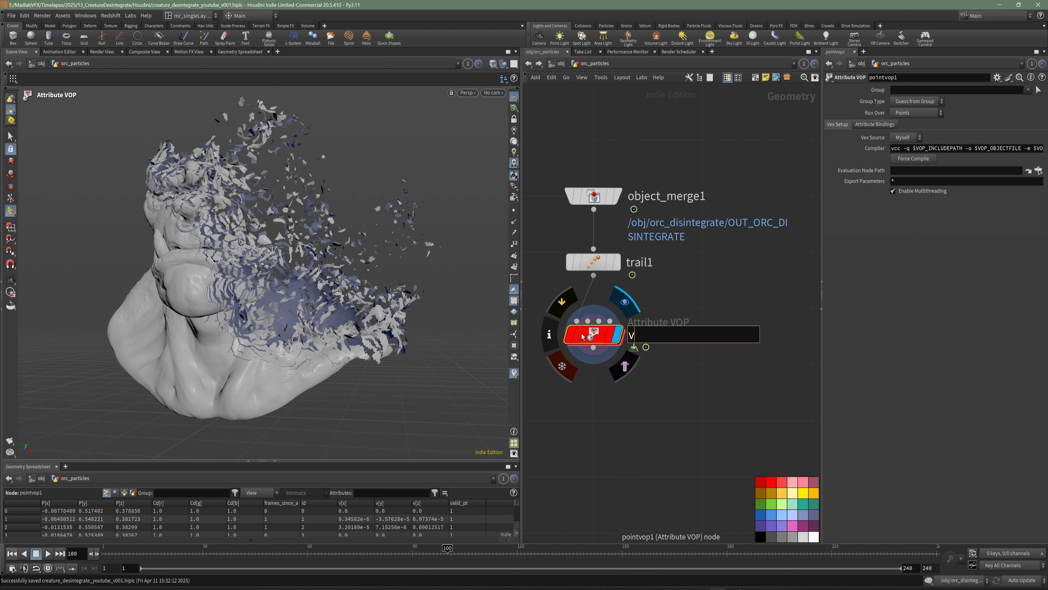
type("op_emission")
key("Return")
key("ctrl+s")
Enlarge the Geometry Spreadsheet pane to show more attribute rows
left_click_drag(370, 460, 420, 384)
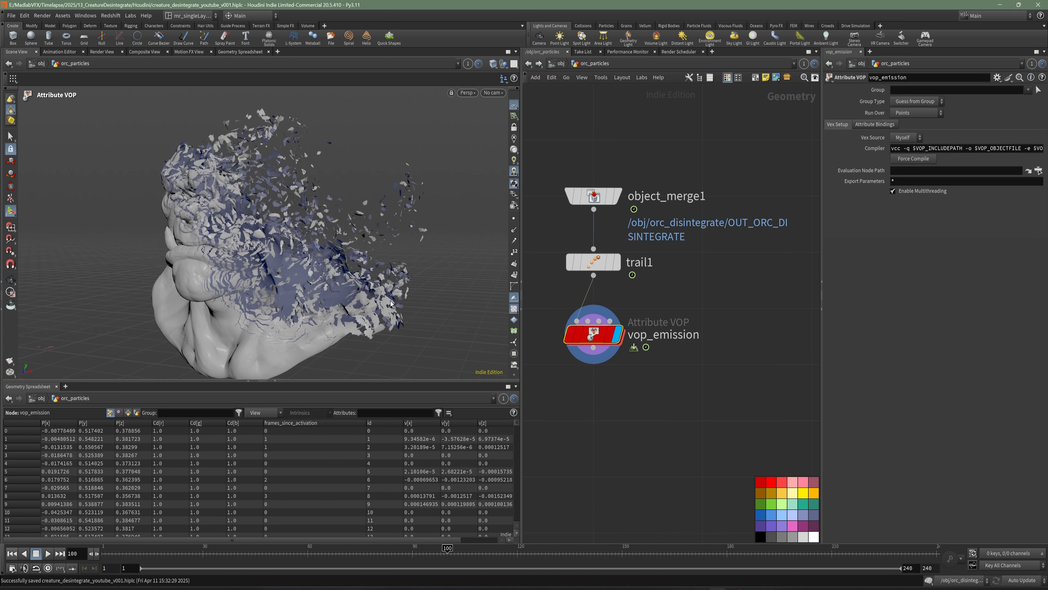
key("Escape")
left_click_drag(383, 275, 348, 260)
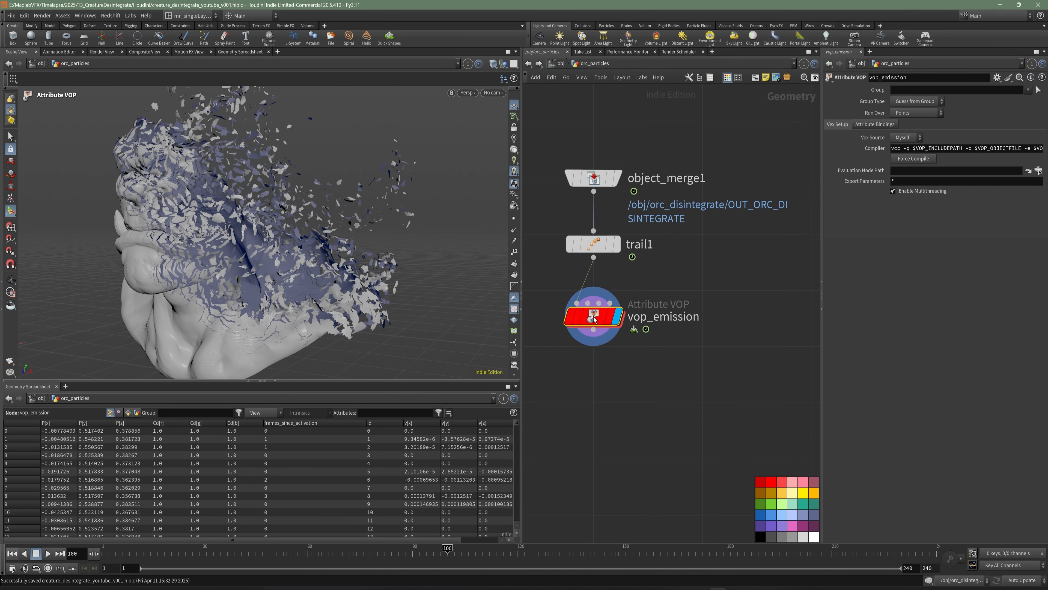
Open the vop_emission network, widen the network editor and move geometryvopglobal1 farther from geometryvopoutput1
double_click(593, 327)
left_click_drag(522, 426, 387, 426)
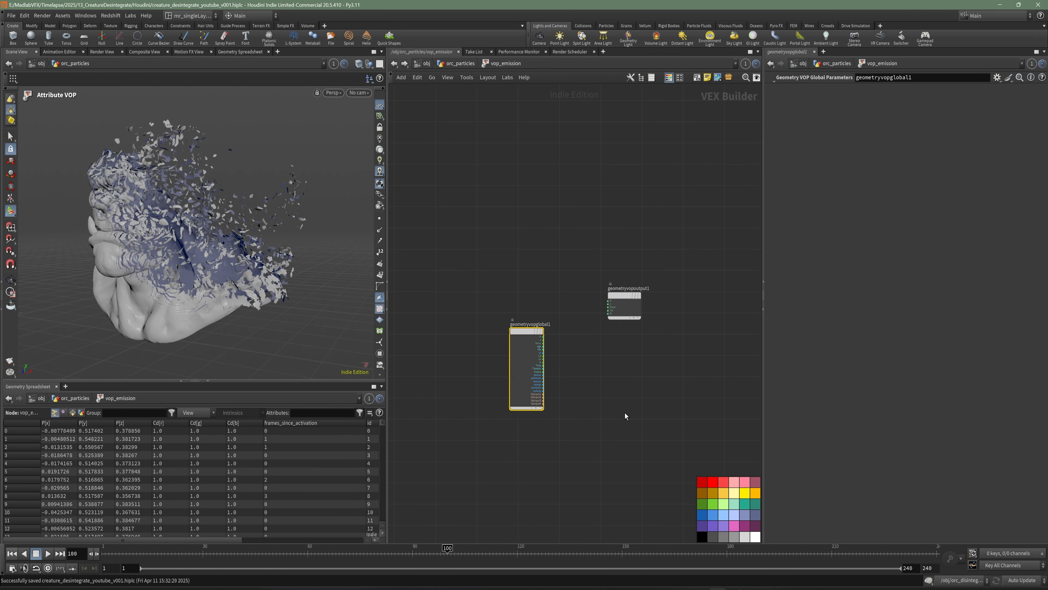
left_click_drag(763, 413, 927, 406)
scroll(626, 315, "up", 1)
middle_click_drag(626, 315, 577, 303)
left_click_drag(558, 320, 498, 286)
scroll(619, 315, "up", 4)
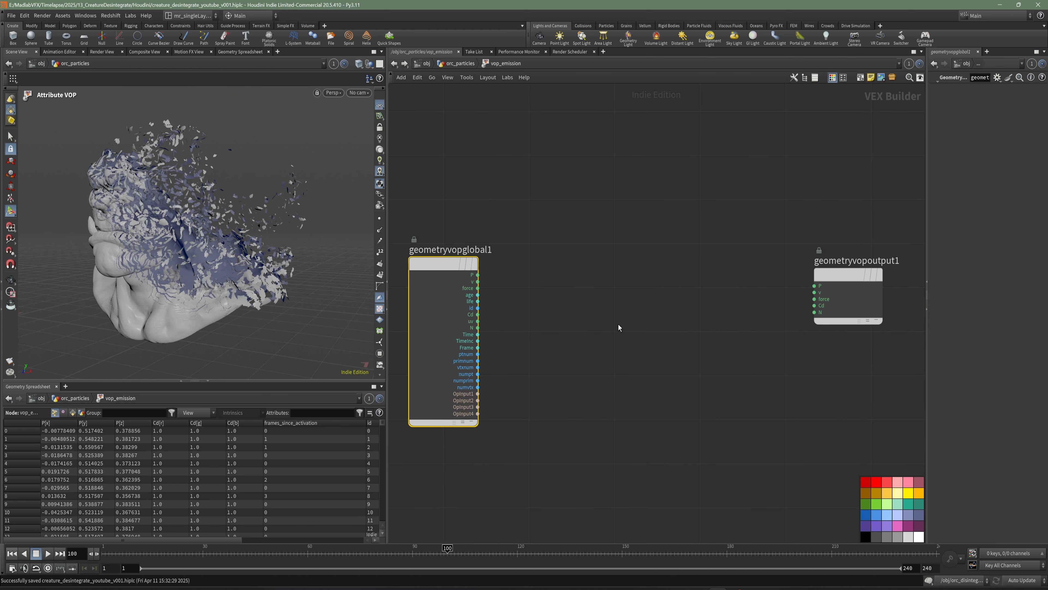
Add a Length node and connect the v output of geometryvopglobal1 to its vec input
key("Tab")
type("len")
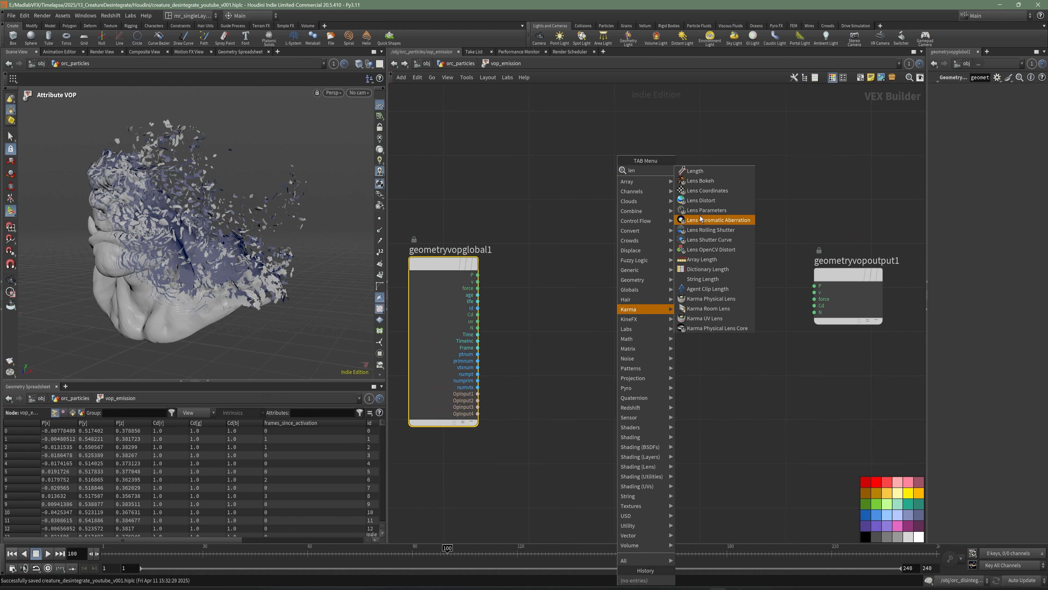
left_click(696, 172)
left_click(557, 301)
scroll(442, 302, "up", 2)
left_click(488, 276)
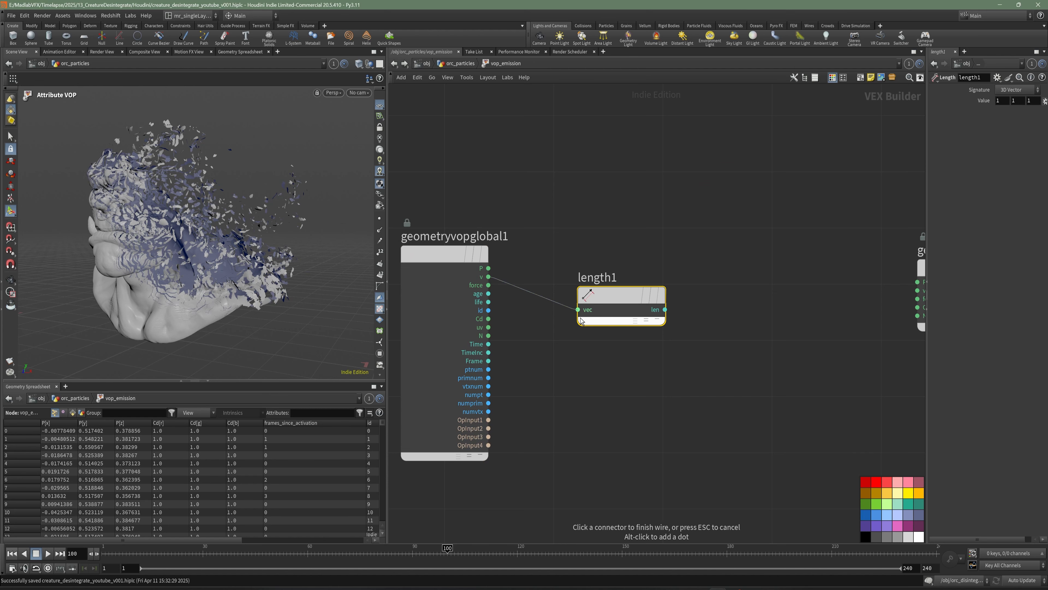
left_click(578, 309)
middle_click_drag(679, 380, 644, 368)
Add a Fit Range node after length1, fed by the len output, and space the two nodes apart
key("Tab")
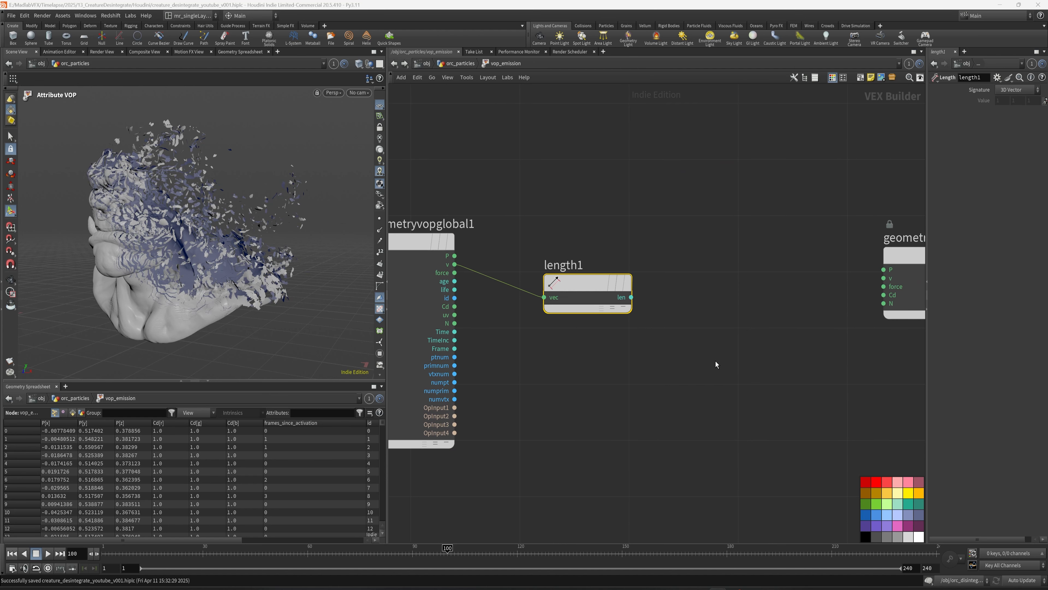
middle_click_drag(716, 361, 693, 370)
type("fit")
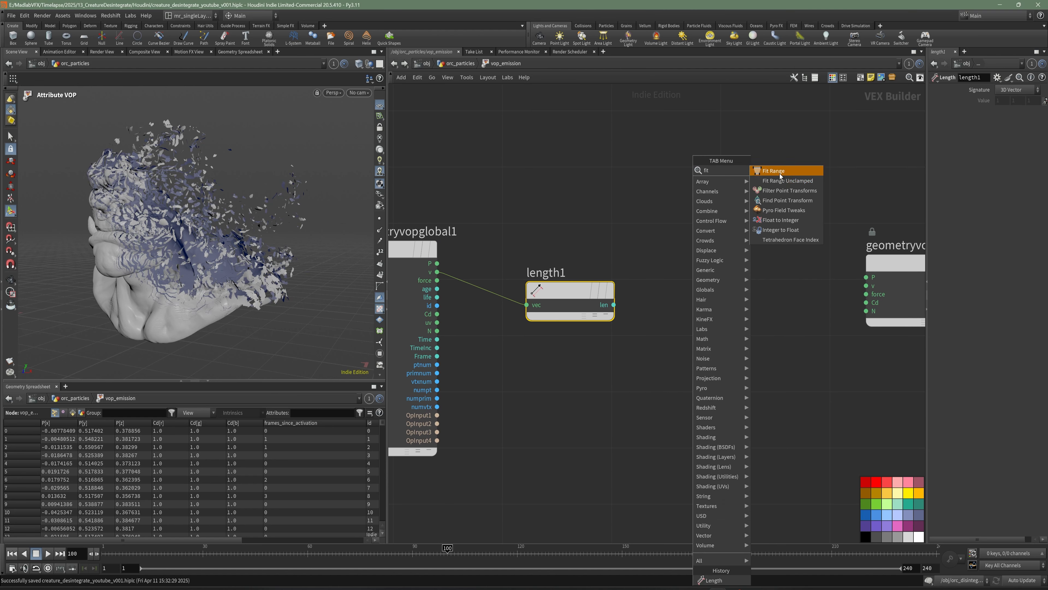
left_click(773, 171)
left_click(674, 289)
left_click_drag(575, 294, 540, 291)
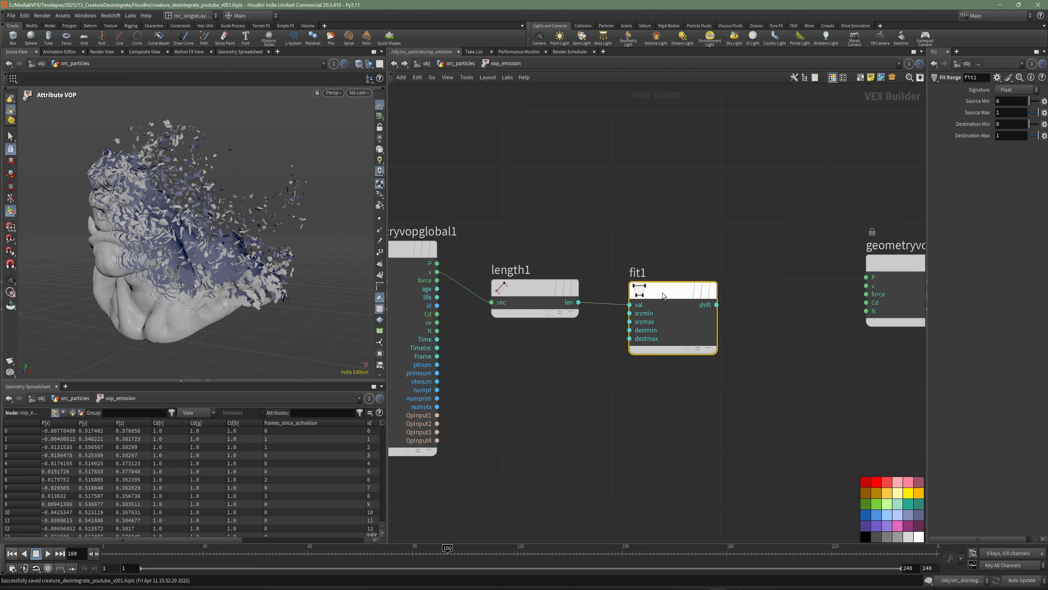
left_click_drag(662, 293, 669, 290)
Move geometryvopoutput1 farther from fit1 and create input parameters for fit1's source and destination ranges
middle_click_drag(648, 360, 586, 352)
middle_click_drag(810, 382, 693, 375)
left_click_drag(734, 252, 764, 261)
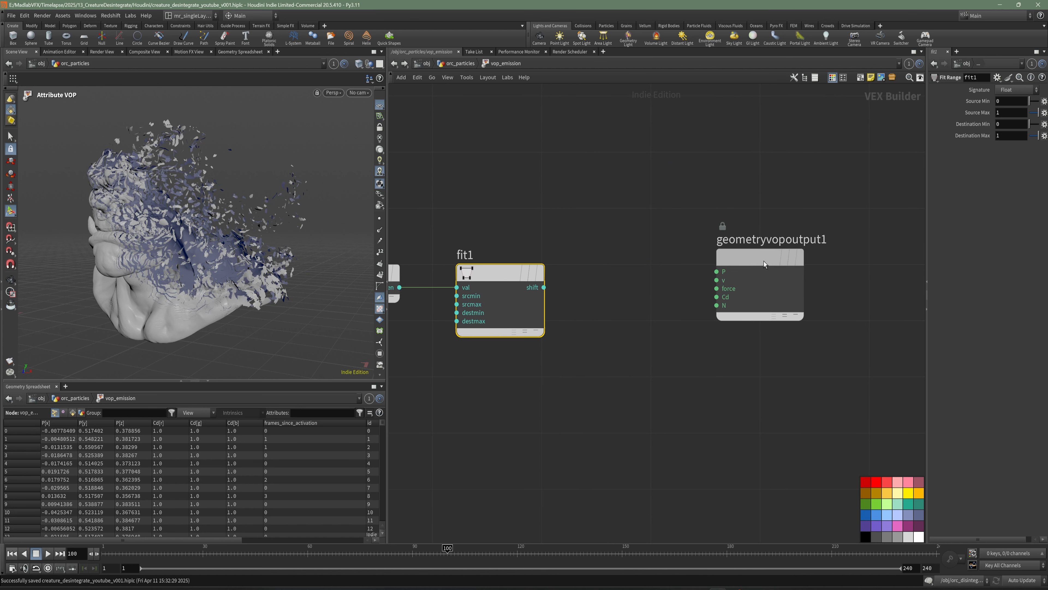
middle_click_drag(527, 337, 634, 337)
right_click(593, 275)
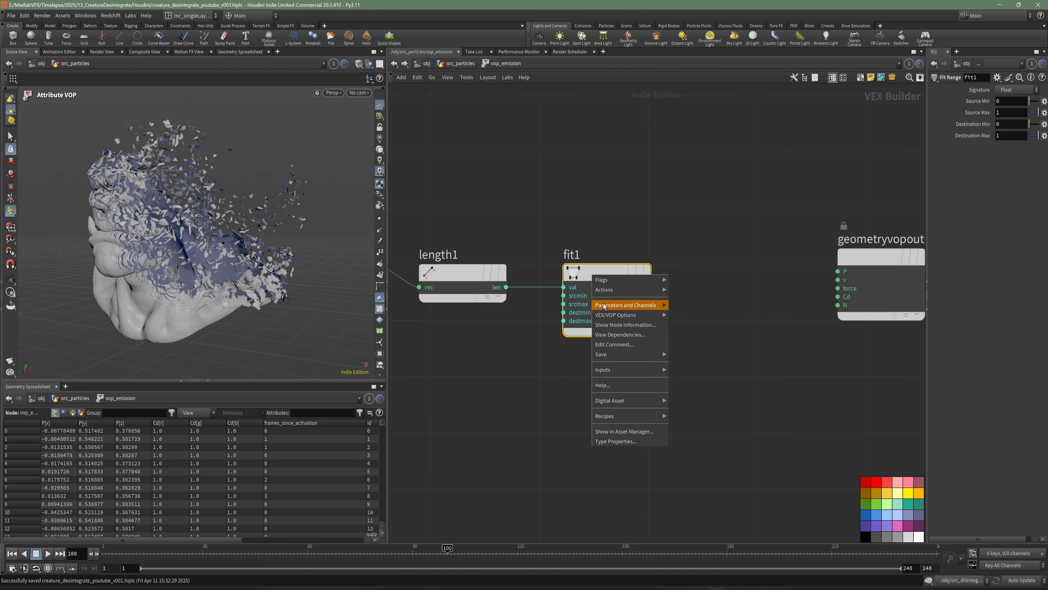
mouse_move(605, 306)
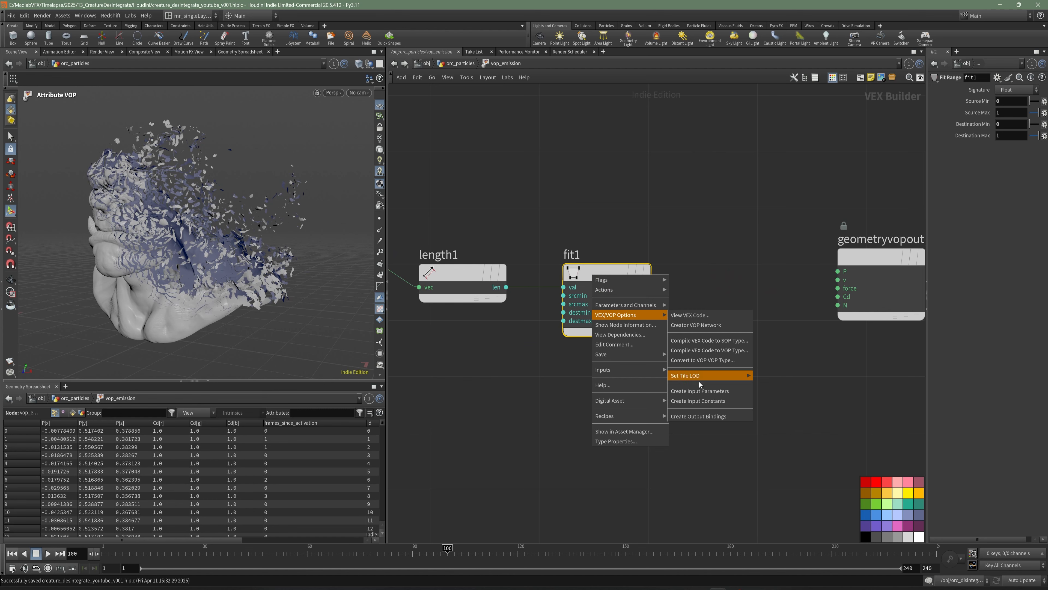
left_click(699, 390)
Add a Ramp Parameter node after fit1's shift output and connect its ramp output to Cd on geometryvopoutput1
key("Tab")
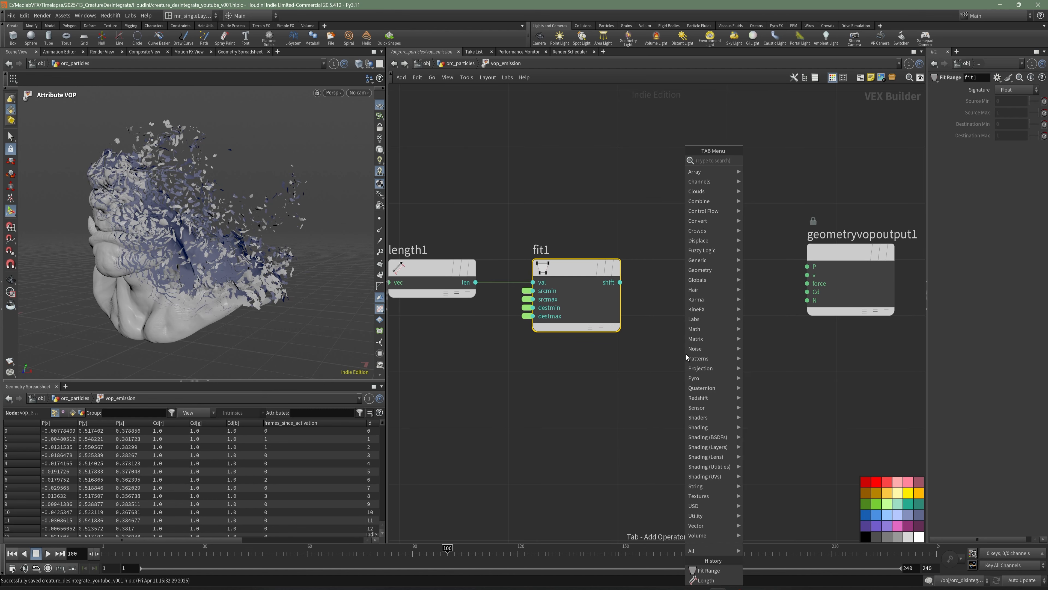
mouse_move(697, 358)
left_click(784, 192)
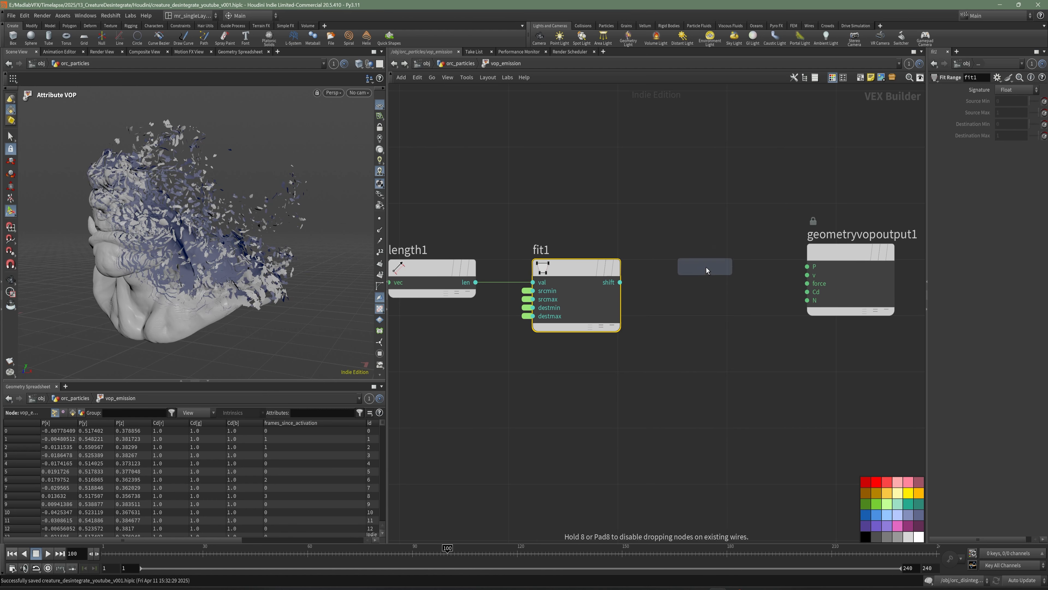
left_click(706, 271)
middle_click_drag(816, 362, 699, 356)
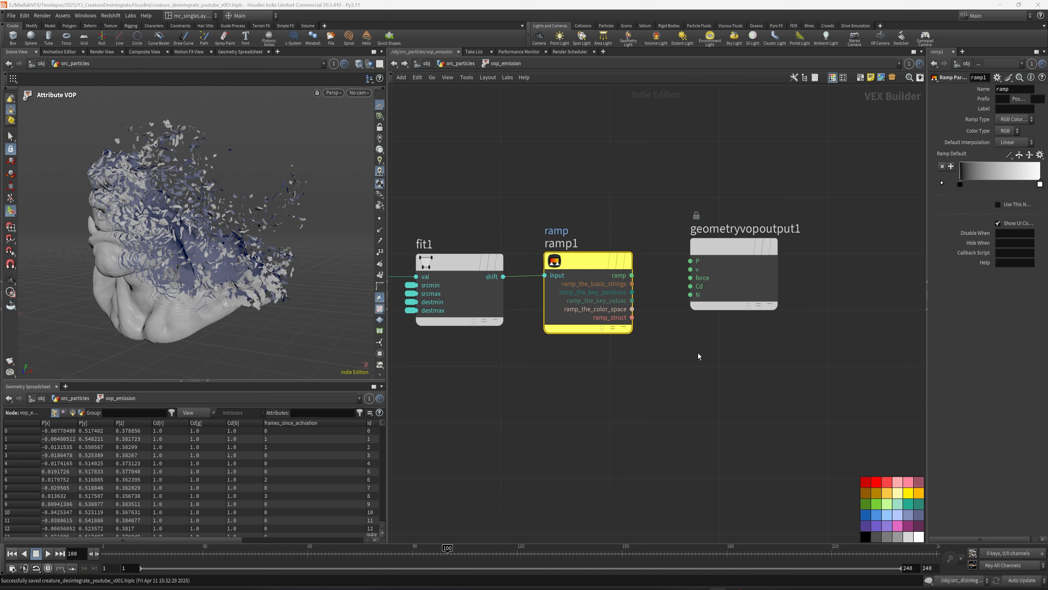
left_click(632, 276)
left_click(691, 287)
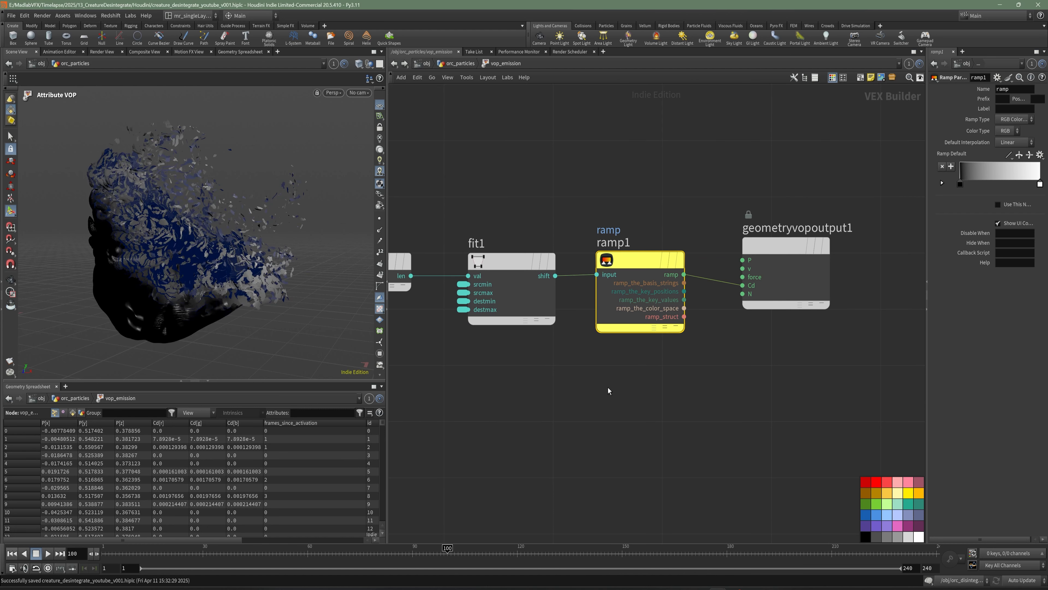
On vop_emission, set the source range minimum to 0.25 and the source range maximum to about 0.4074
key("u")
left_click_drag(930, 352, 646, 351)
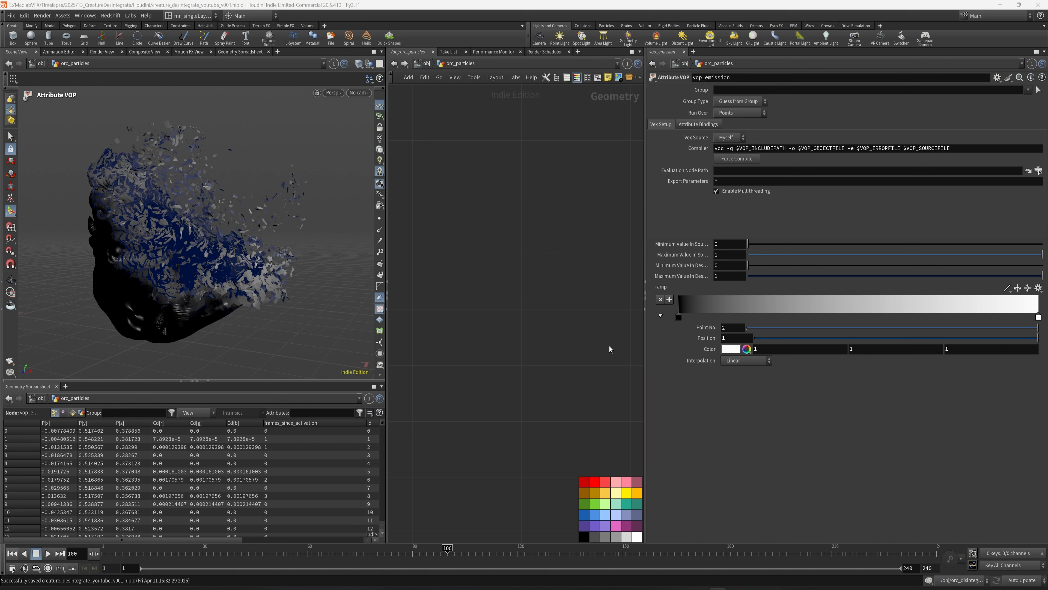
middle_click_drag(610, 349, 656, 302)
scroll(526, 346, "up", 5)
middle_click_drag(437, 352, 597, 297)
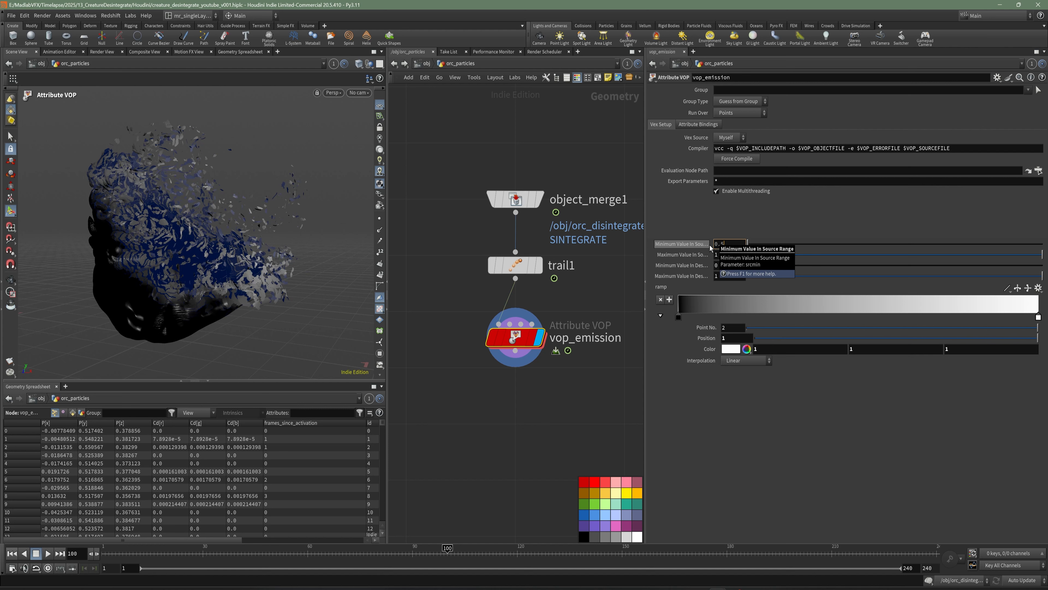
type("5")
key("Return")
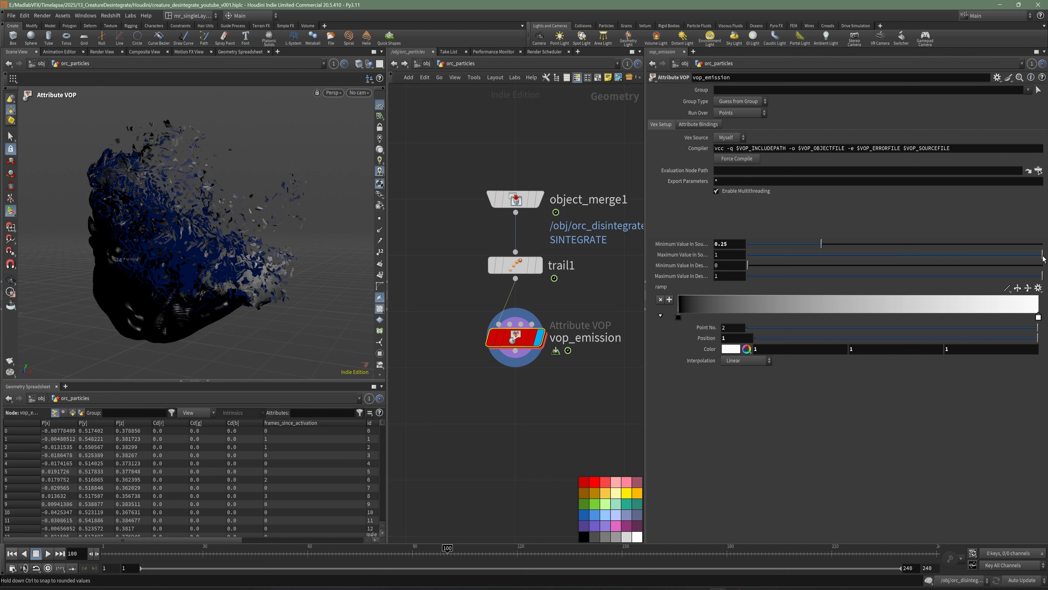
left_click_drag(1043, 255, 861, 280)
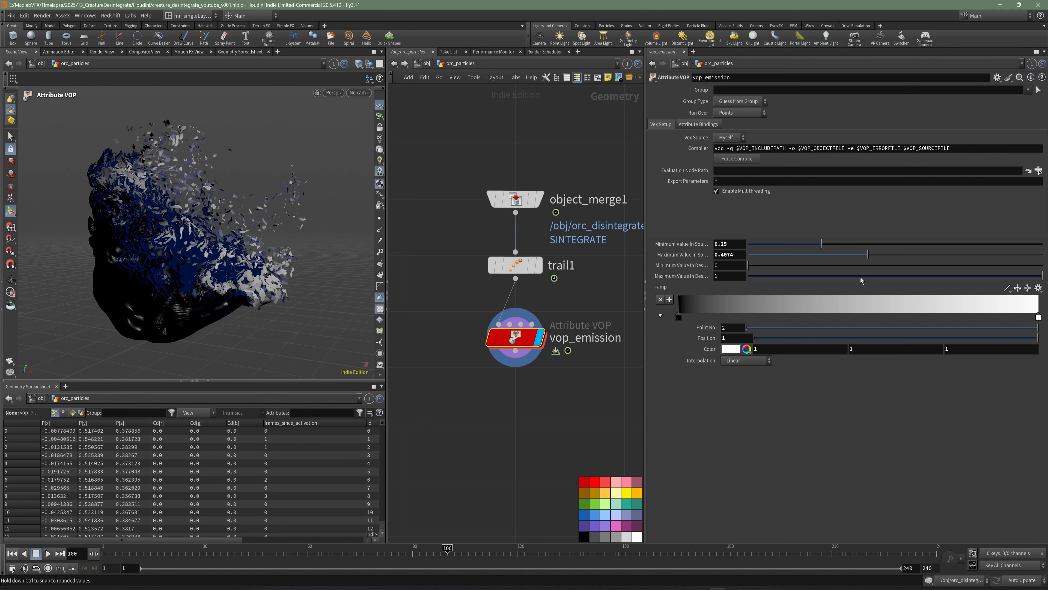
Give vop_emission's color ramp a white point at about 0.74 and set its end point to black
left_click_drag(1039, 319, 948, 321)
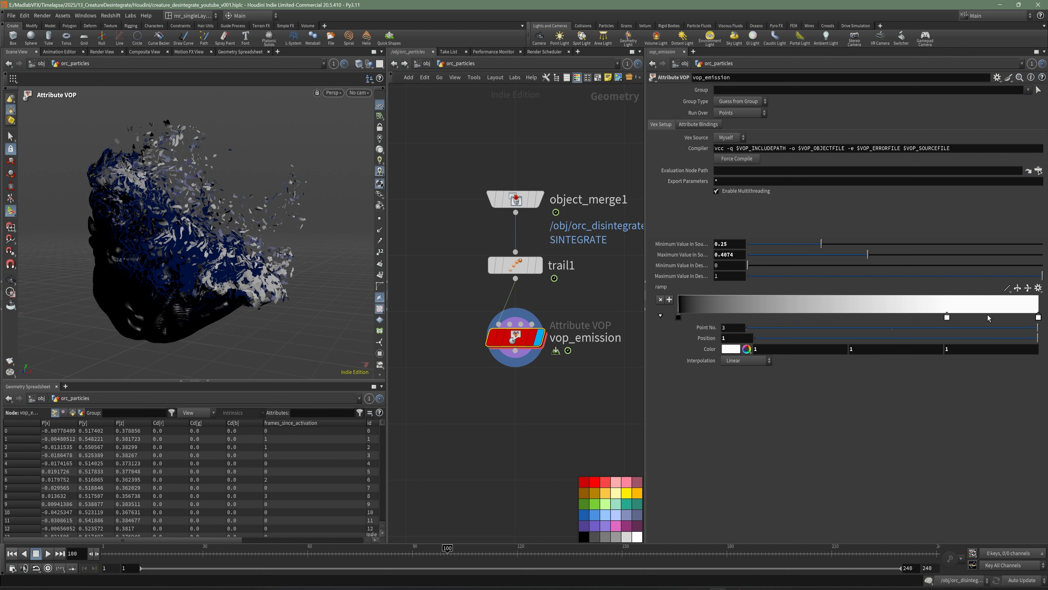
left_click(736, 350)
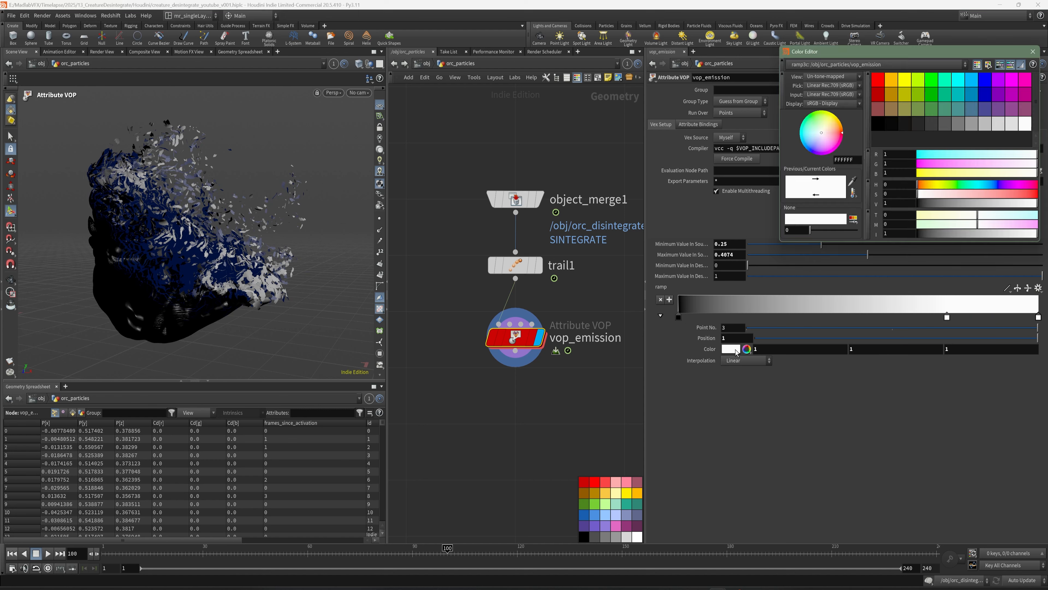
left_click(875, 123)
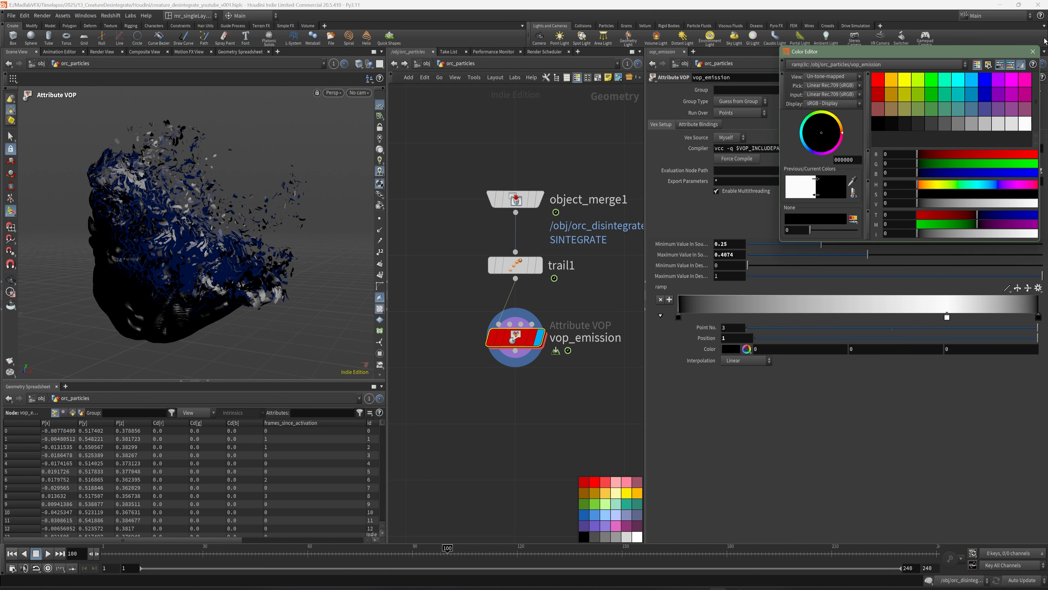
left_click(1033, 52)
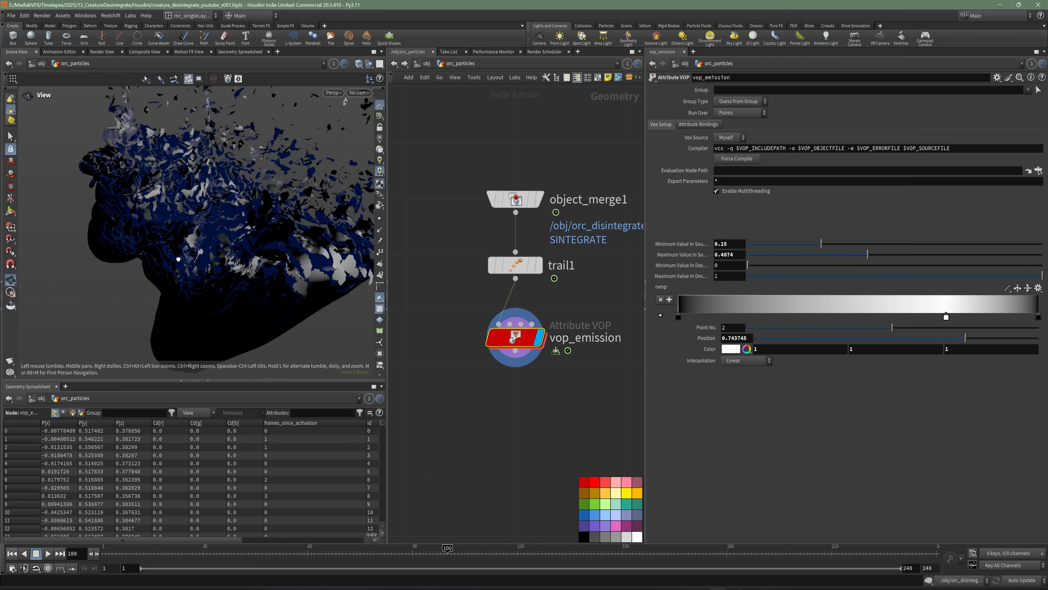
left_click_drag(182, 247, 214, 268, "alt")
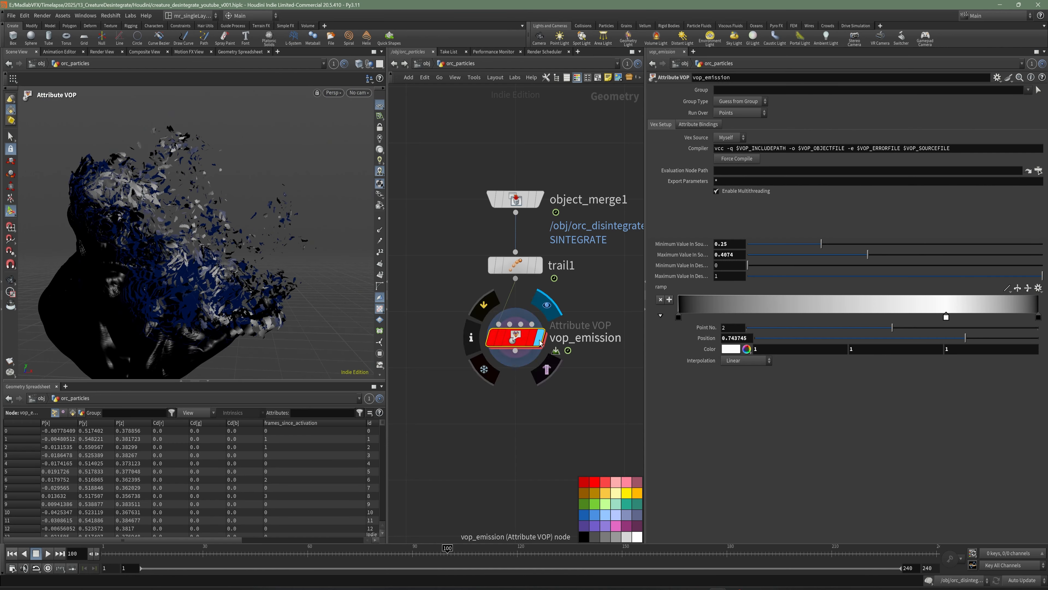
Add a Point Wrangle node below vop_emission, connect it and display its result
middle_click_drag(599, 412, 616, 377)
key("Tab")
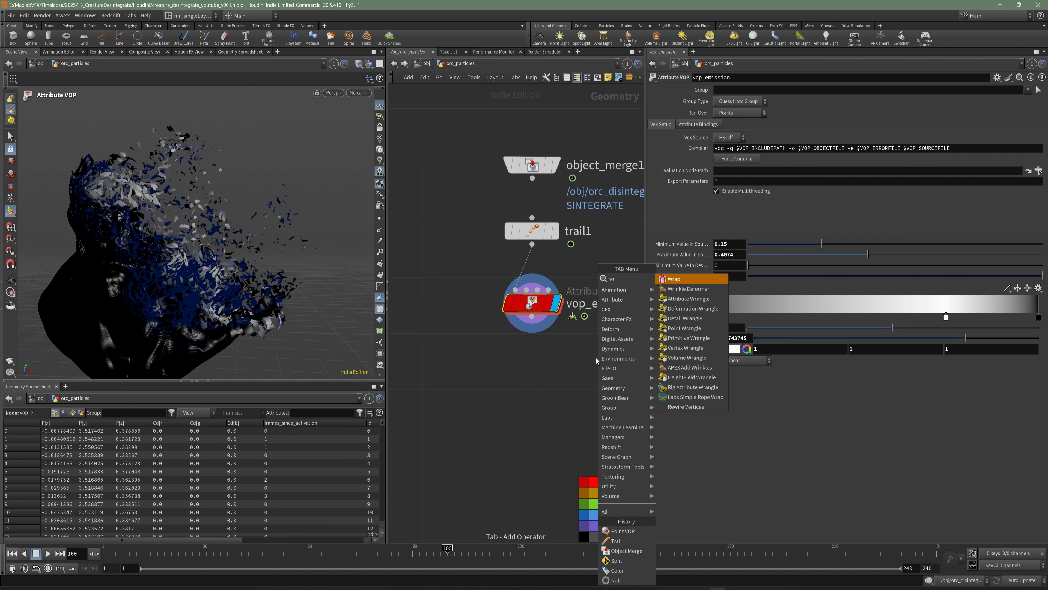
left_click(691, 337)
left_click(533, 375)
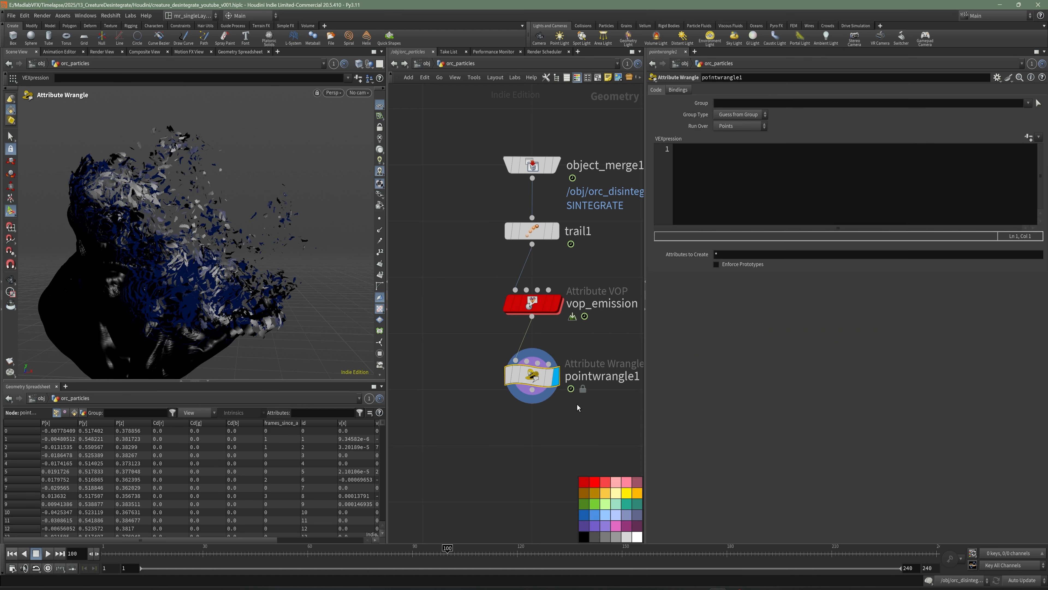
Rename the new point wrangle to vex_remove_points and save the scene
double_click(584, 375)
type("v")
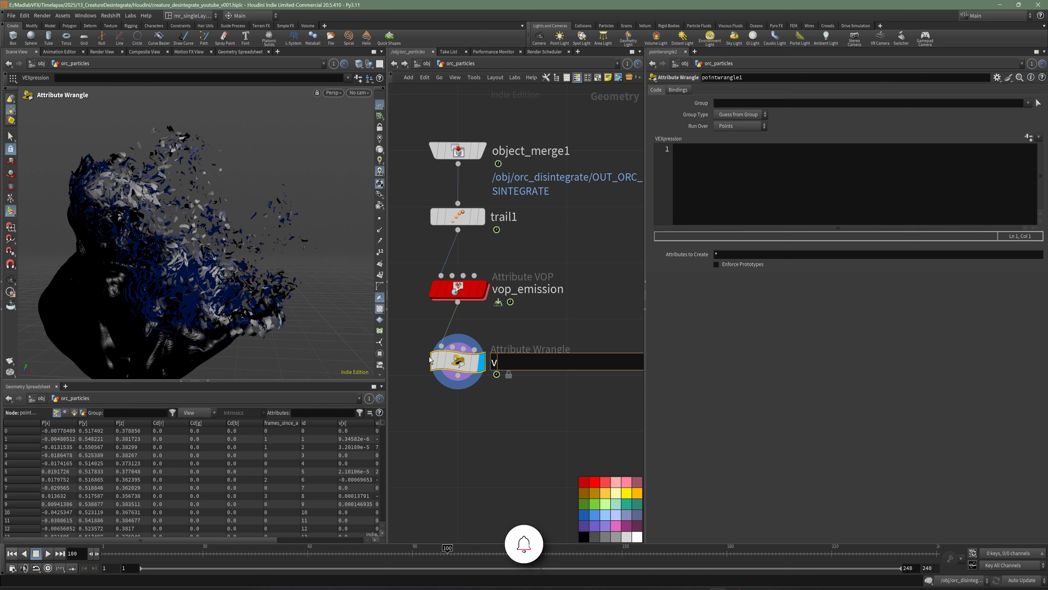
type("ex_remove_pint")
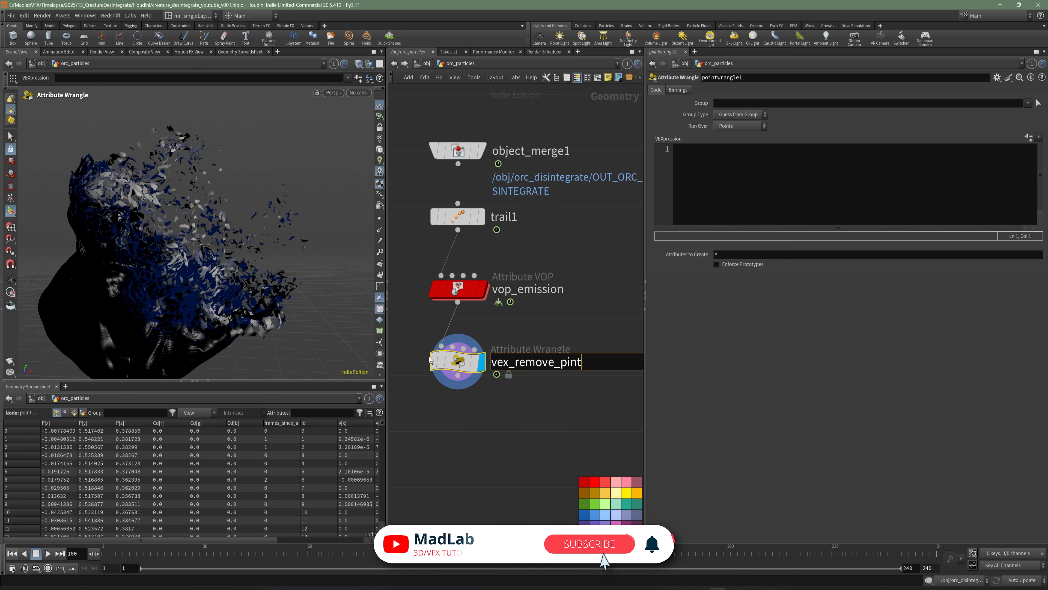
key("BackSpace")
key("BackSpace")
key("BackSpace")
type("oi")
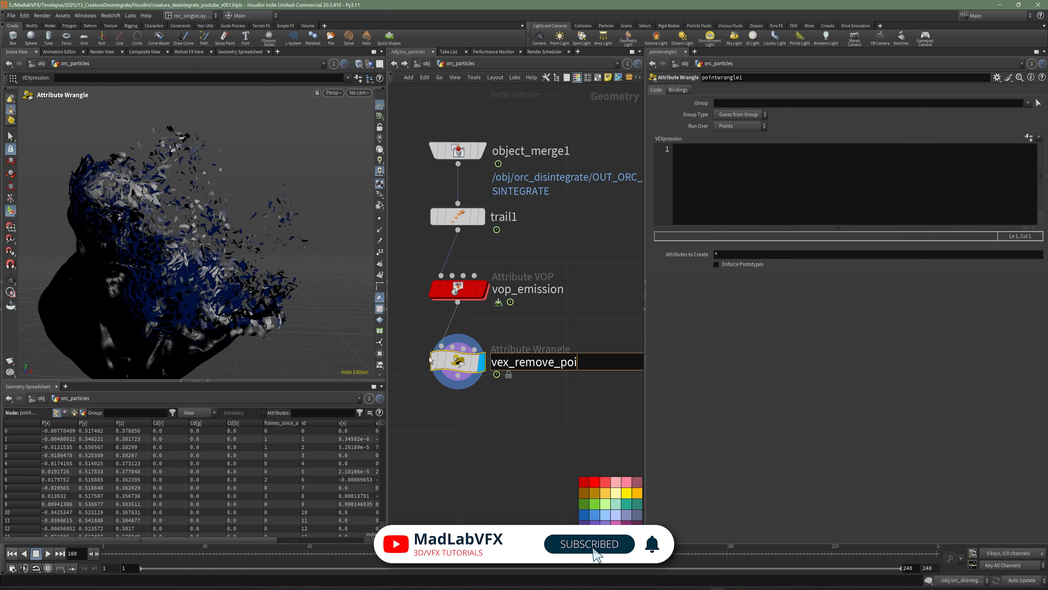
type("nts")
key("Return")
key("ctrl+s")
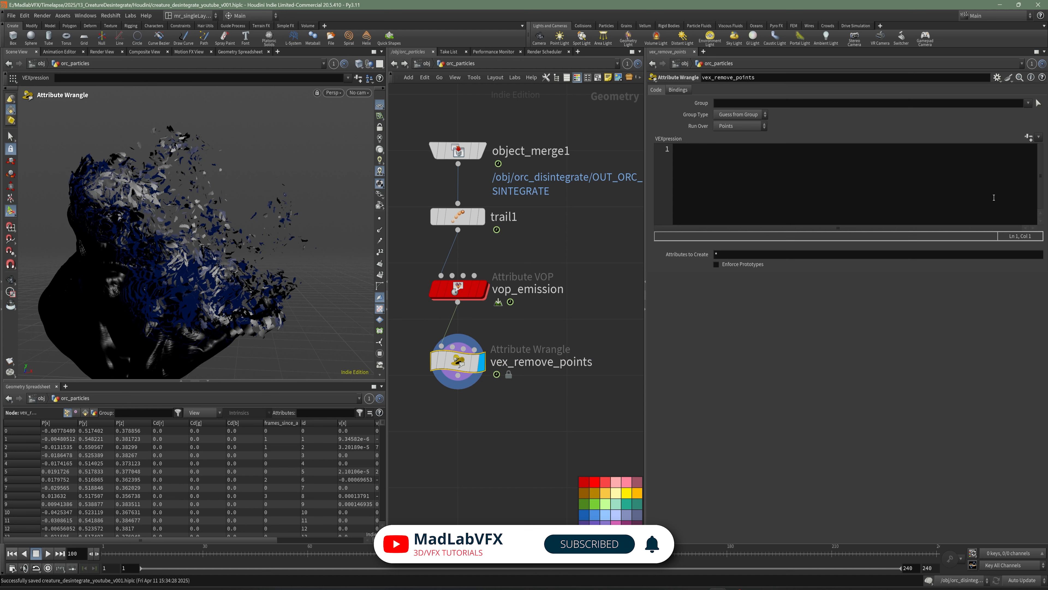
left_click(800, 172)
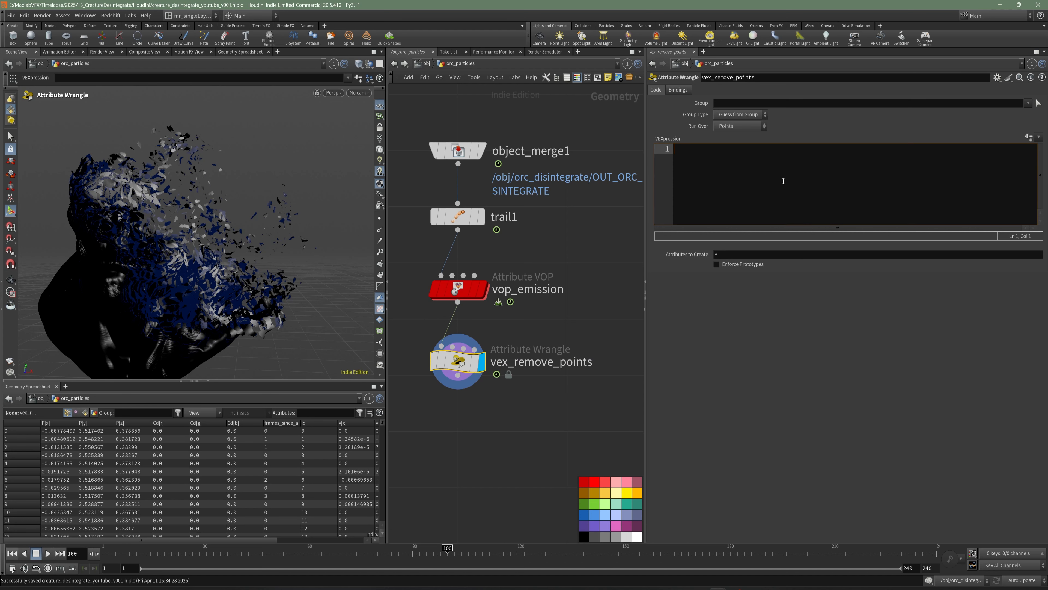
type("float lum")
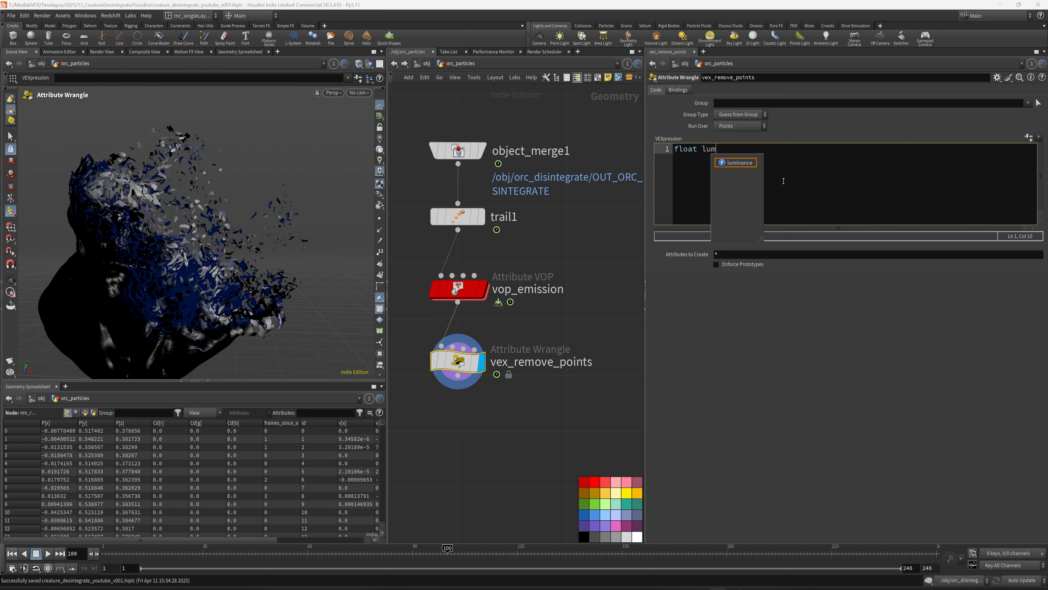
type(" =")
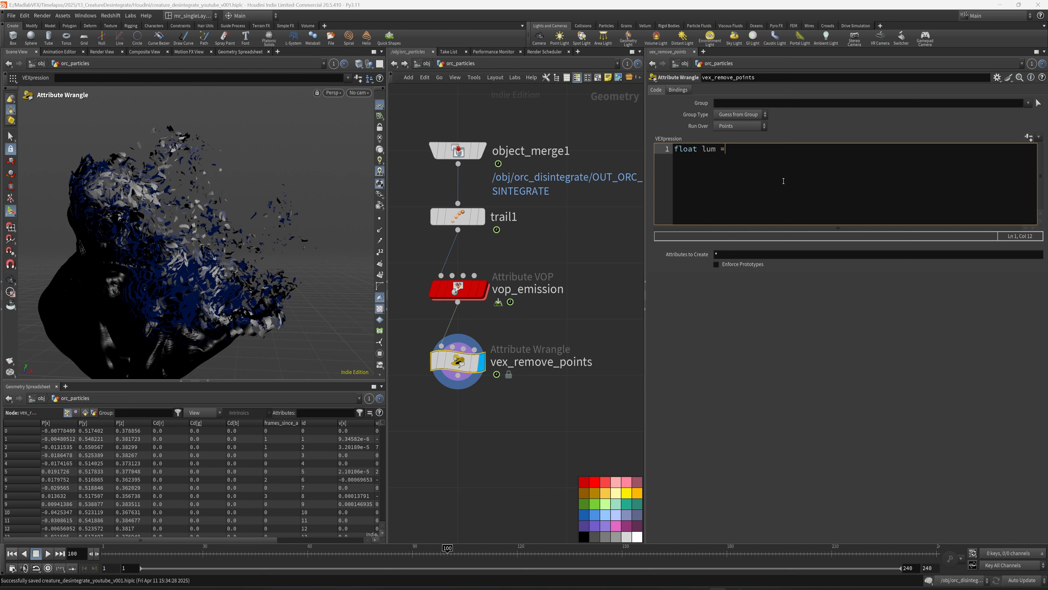
type(" lumina")
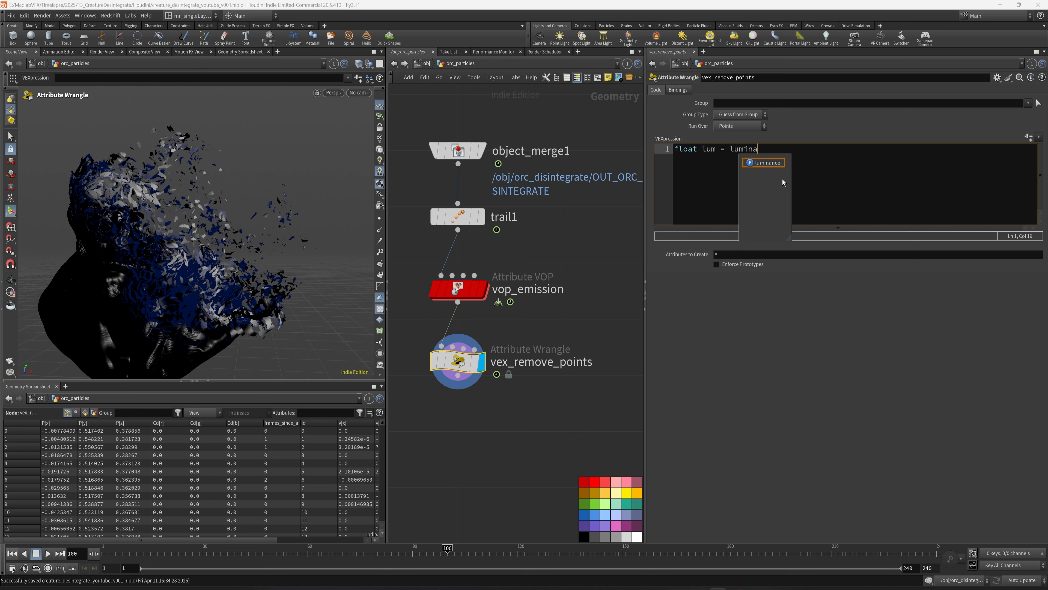
type("nce(")
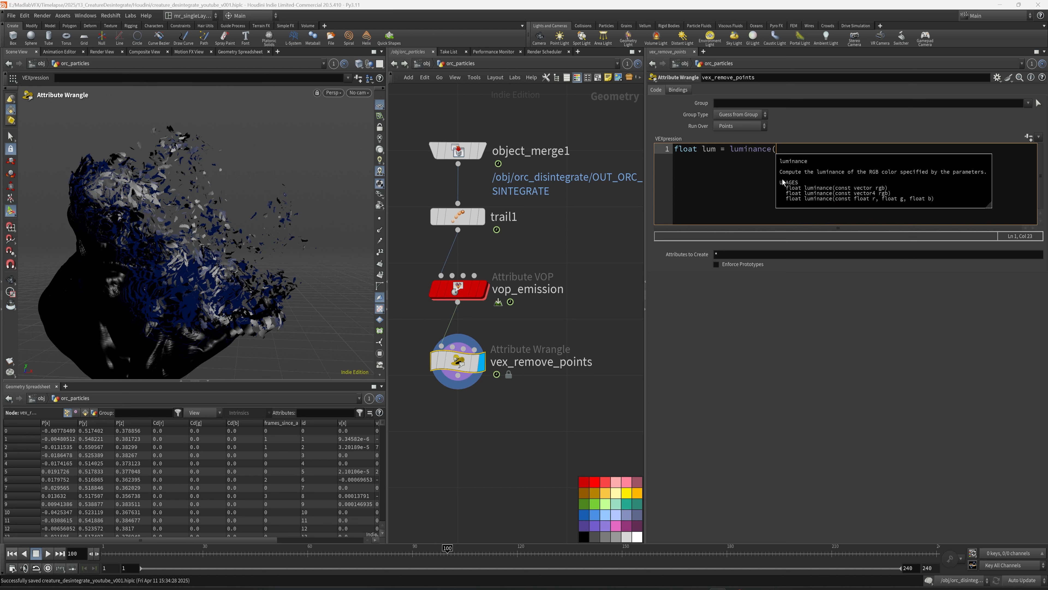
type("@Cd")
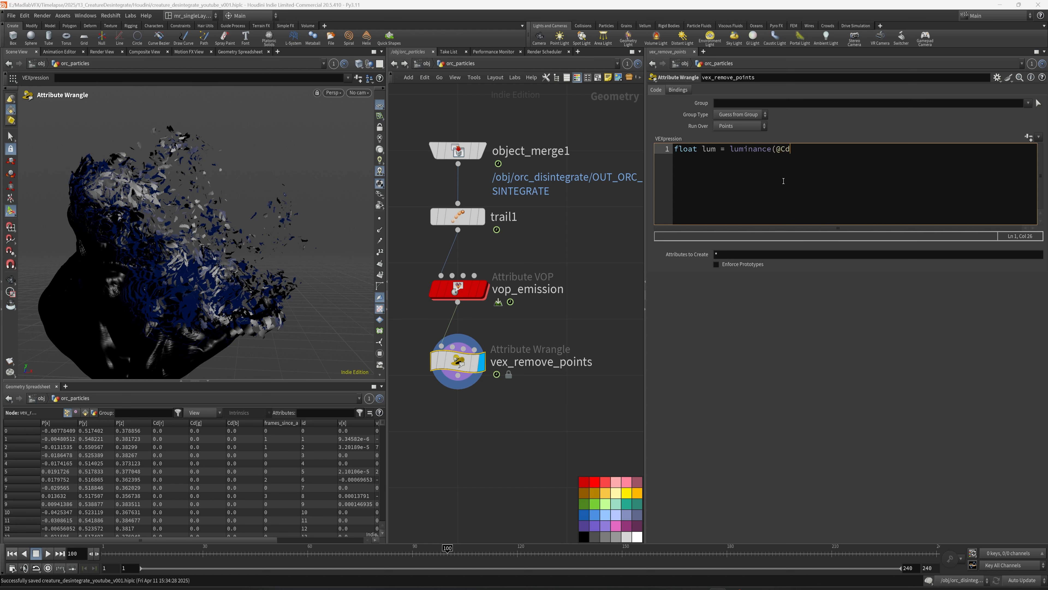
type(").")
type(";")
key("Return")
key("Return")
Below the luminance line, add the condition if(lum < chf("threshold")) with an empty pair of braces
type("if(lu")
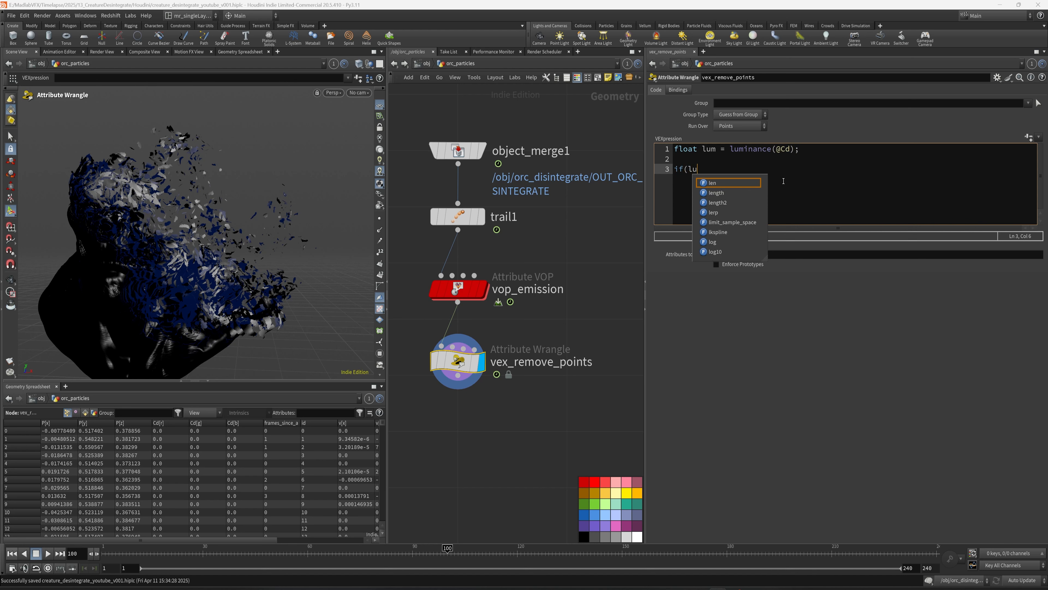
type("m < chf(")
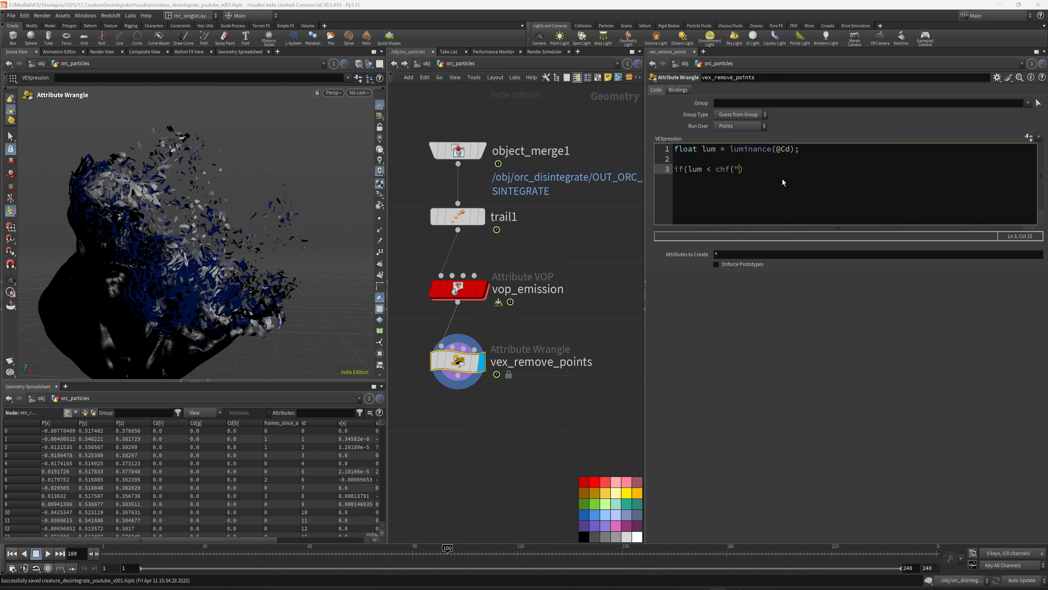
type("\"bias")
key("ctrl+shift+Left")
type("threshold\")(")
key("BackSpace")
type(")")
key("Return")
type("{")
key("Return")
type("}")
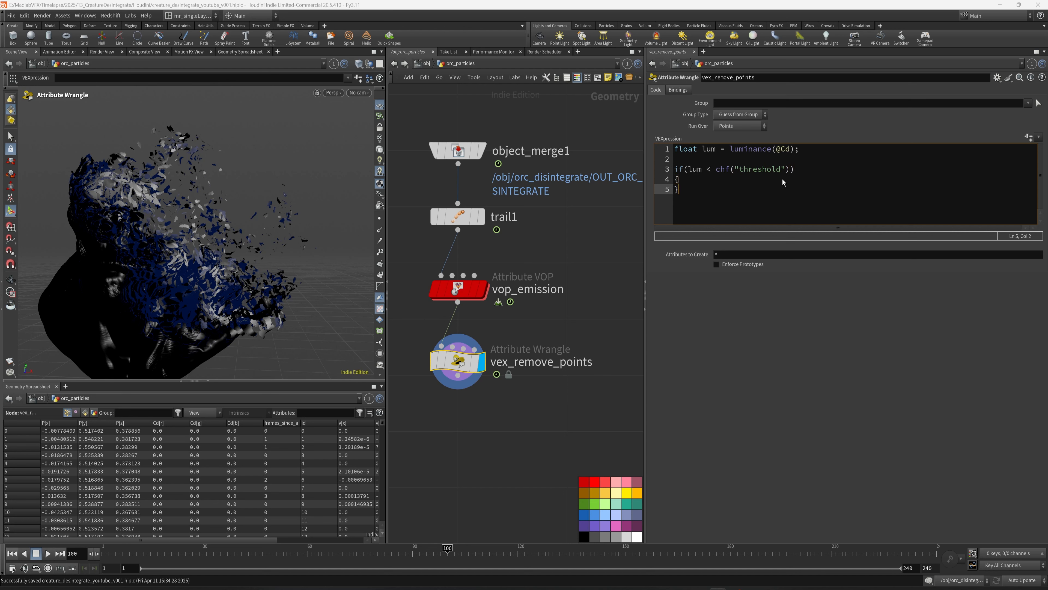
key("Left")
key("Return")
key("Tab")
type("removepoin")
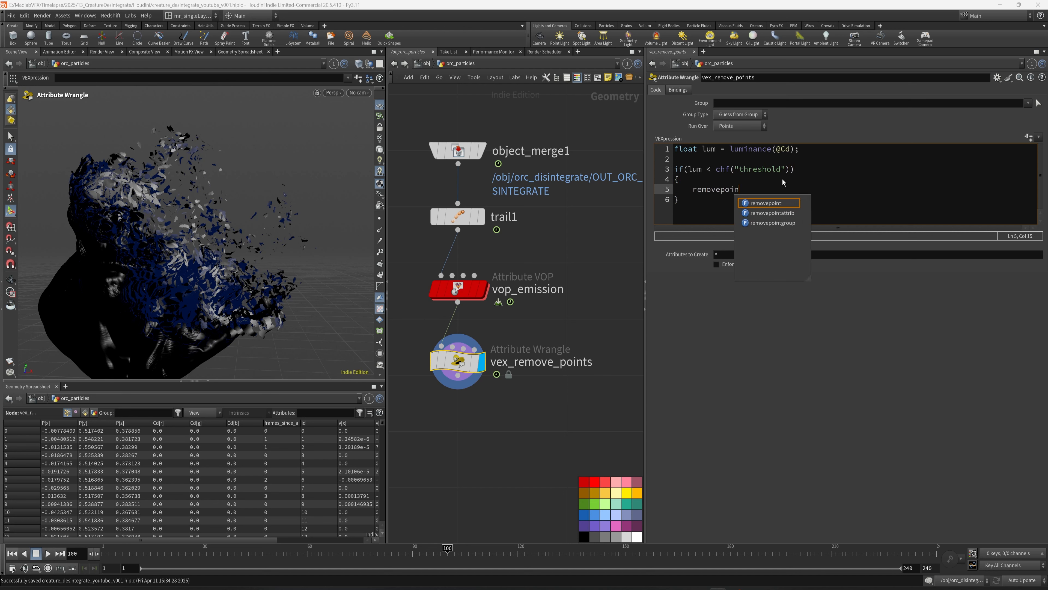
type("t(0, @ptnum);")
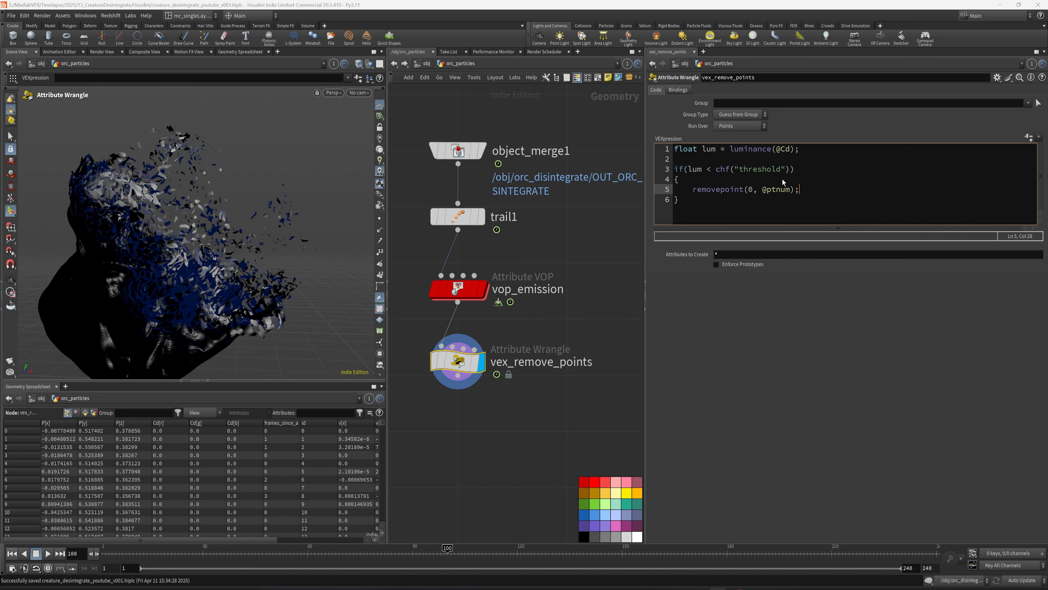
left_click(600, 240)
middle_click_drag(600, 240, 605, 240)
key("ctrl+s")
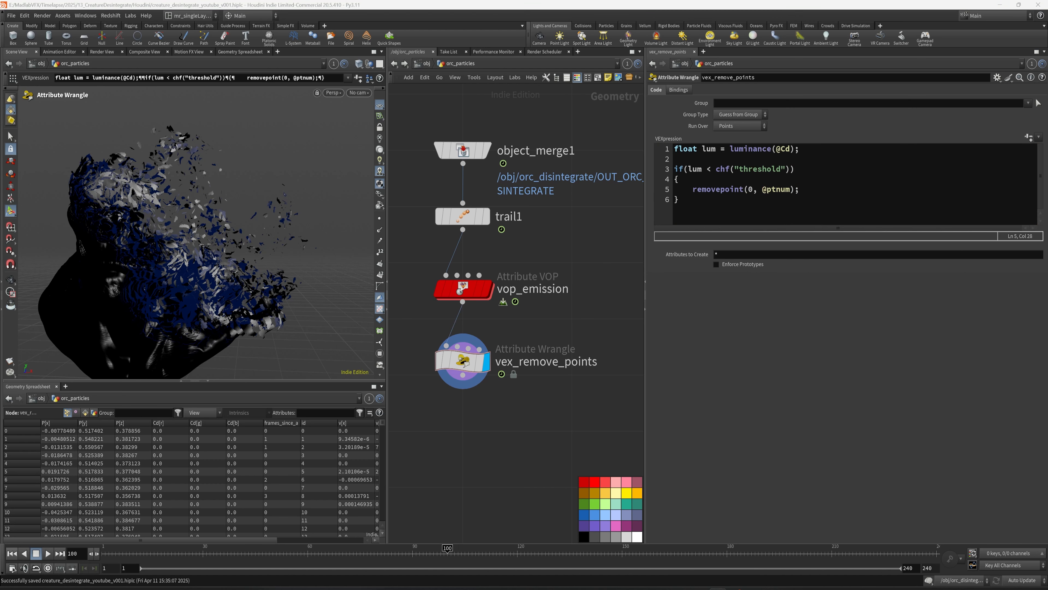
Create the Threshold parameter from the VEX code, set it to 0.1 and inspect the remaining fragments in the viewport
left_click(1029, 137)
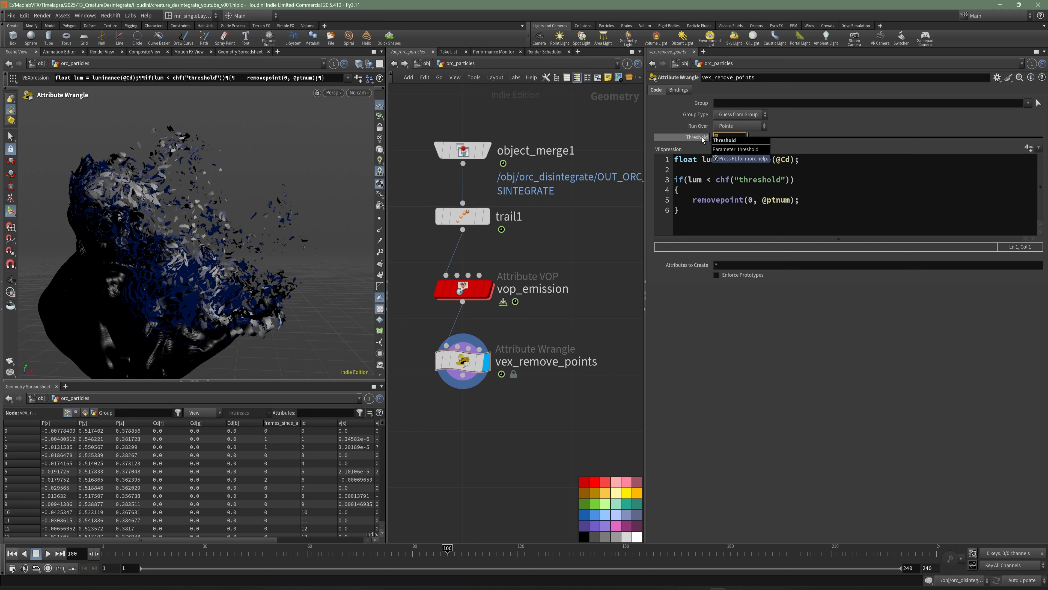
type("0.1")
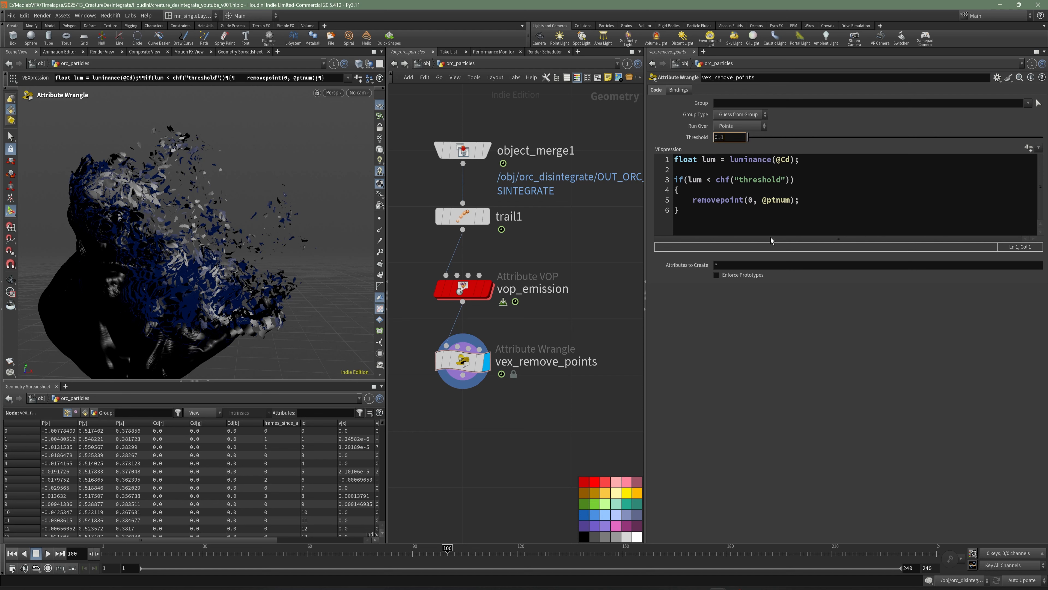
type("\\")
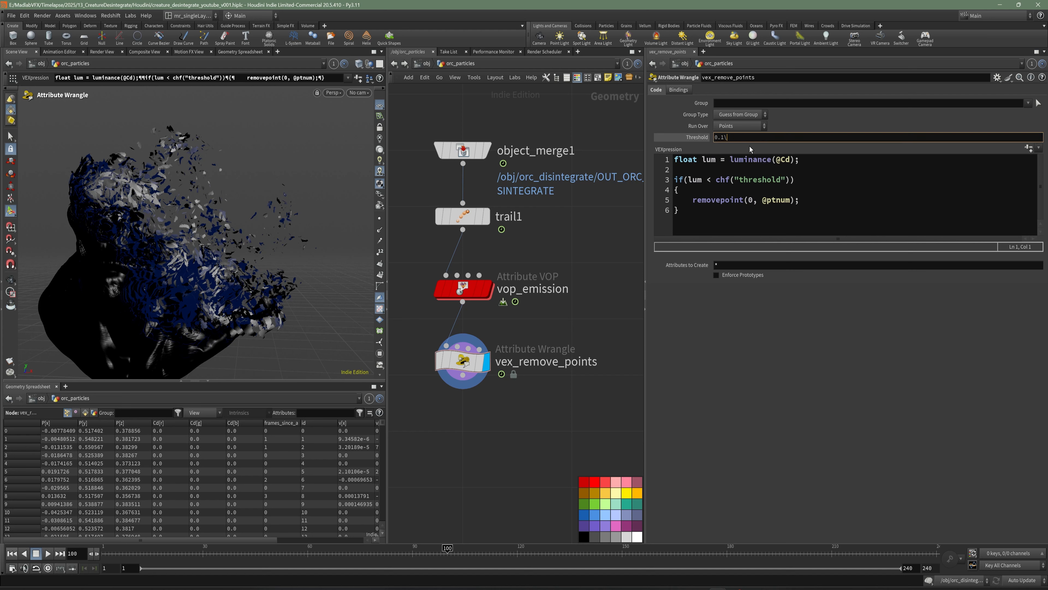
key("Return")
key("Escape")
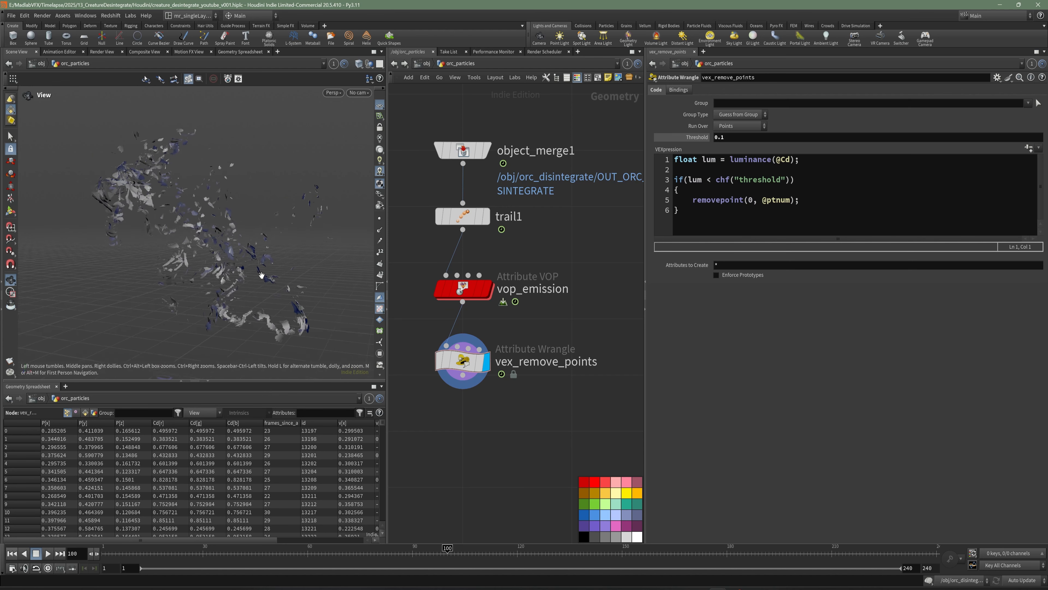
left_click_drag(261, 275, 219, 251)
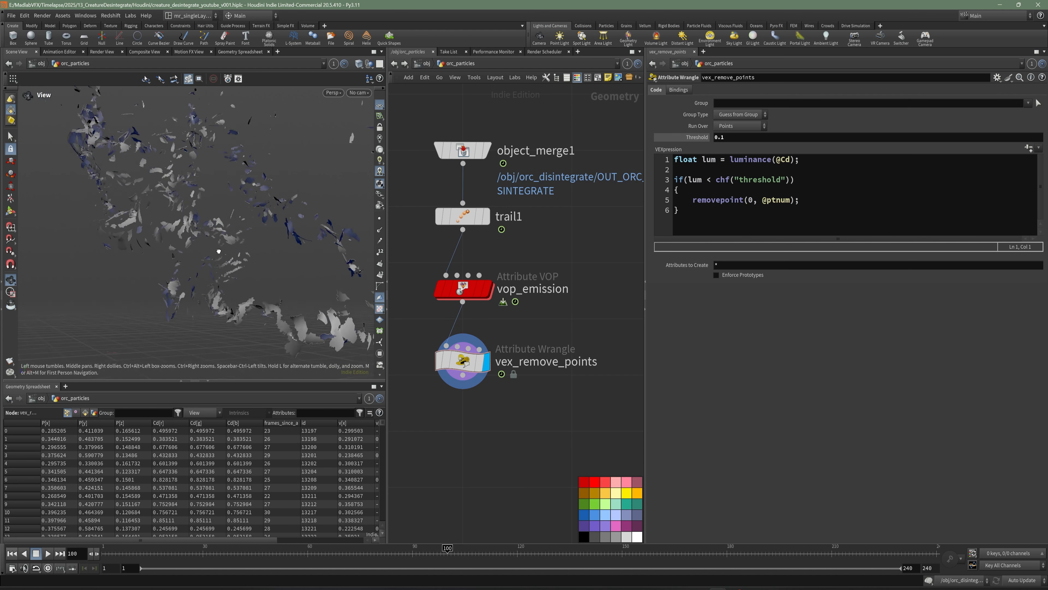
right_click_drag(219, 251, 195, 258)
left_click_drag(195, 258, 204, 264)
Widen the viewport and network panes and color the vex_remove_points node purple
left_click_drag(387, 374, 468, 368)
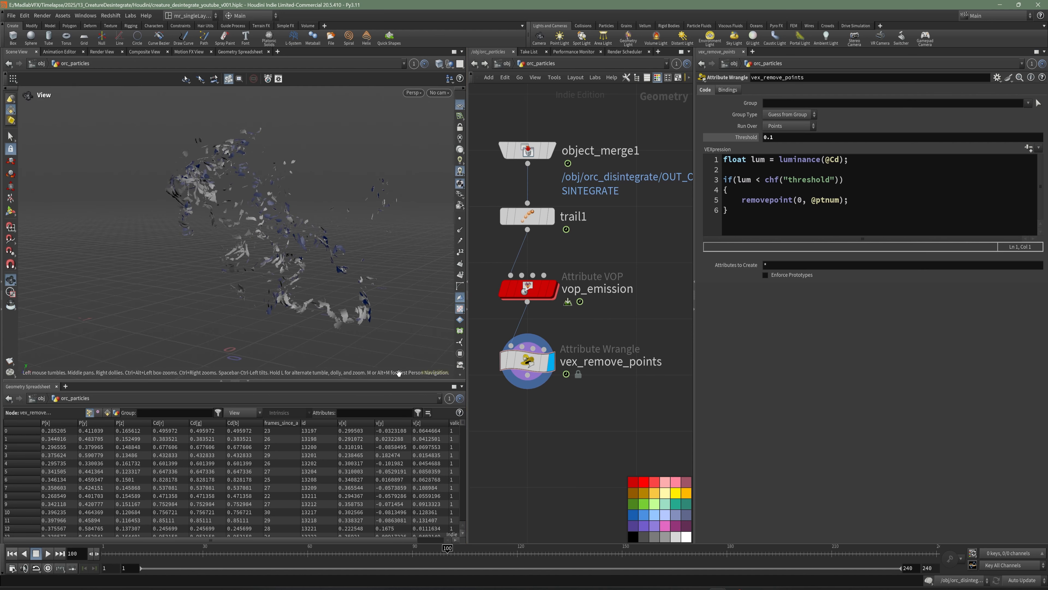
left_click(527, 364)
left_click_drag(695, 475, 811, 474)
middle_click_drag(702, 446, 745, 360)
left_click(750, 526)
middle_click_drag(674, 368, 634, 388)
left_click_drag(659, 338, 581, 297)
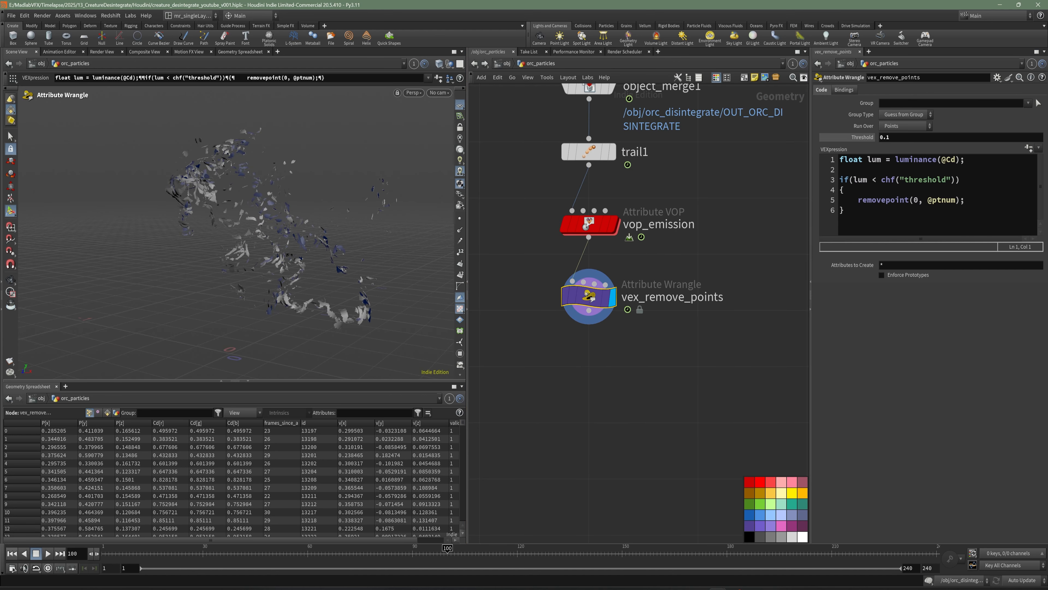
Add a Color node directly below vex_remove_points, connected to it and displayed
middle_click_drag(603, 381, 612, 392)
key("Tab")
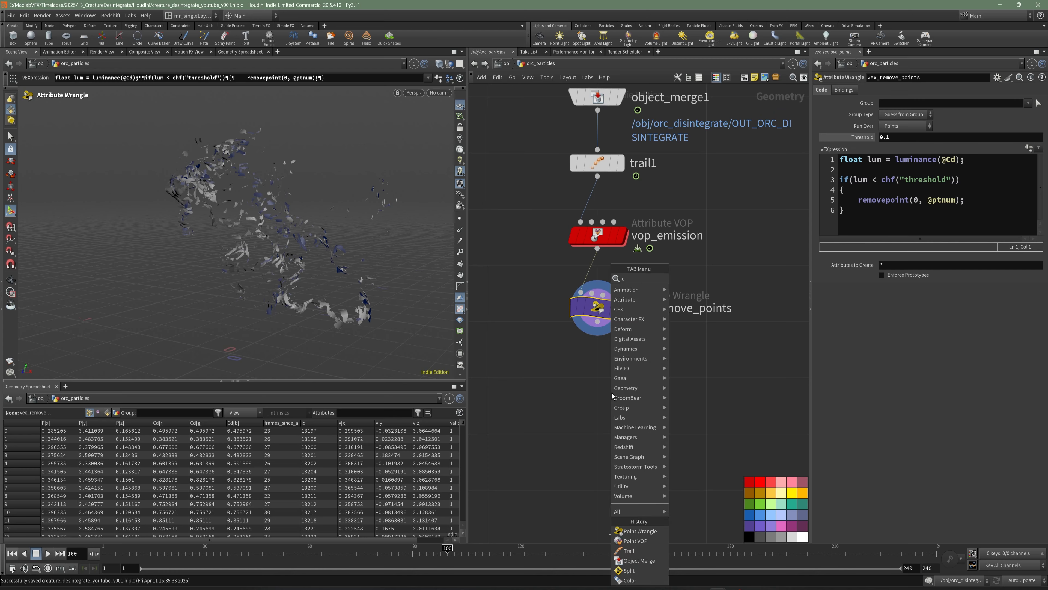
type("color")
left_click(687, 279)
left_click(599, 407)
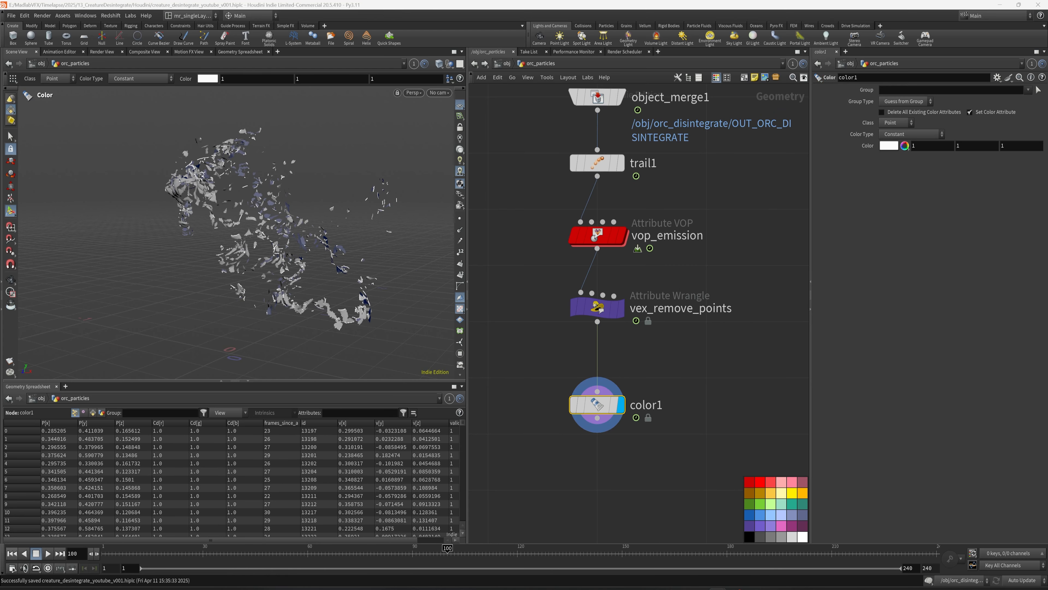
left_click_drag(598, 405, 598, 378)
Add a Clean node below color1, connect it and display its result
middle_click_drag(594, 438, 593, 416)
key("Tab")
type("clean")
left_click(669, 280)
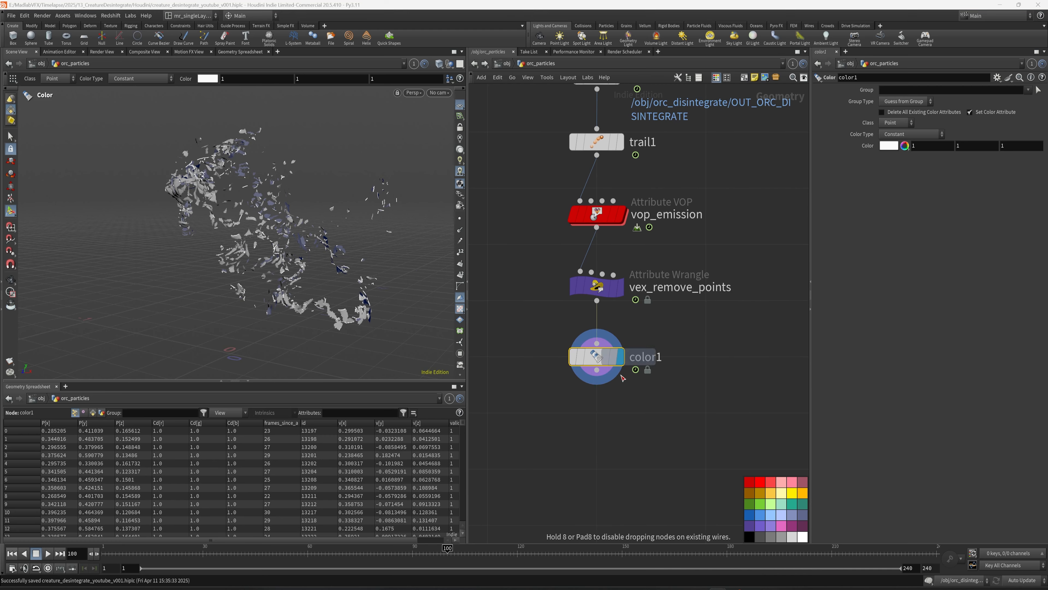
left_click(598, 421)
left_click_drag(598, 410, 597, 370)
left_click(620, 422)
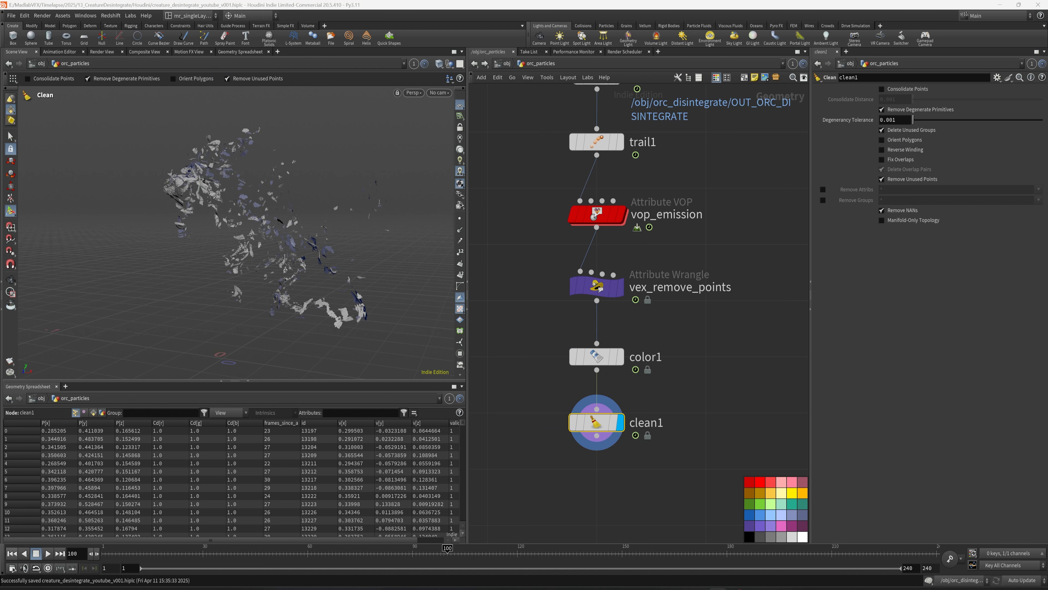
left_click(583, 365)
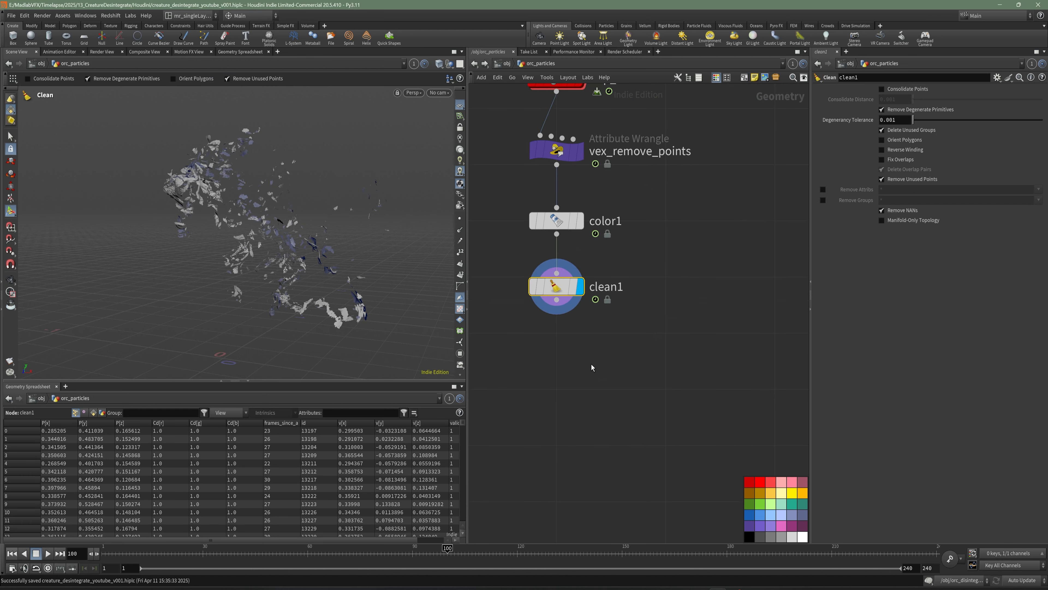
Add a File Cache node connected below clean1 and rename it cache_emitter_particles
key("Tab")
type("fil")
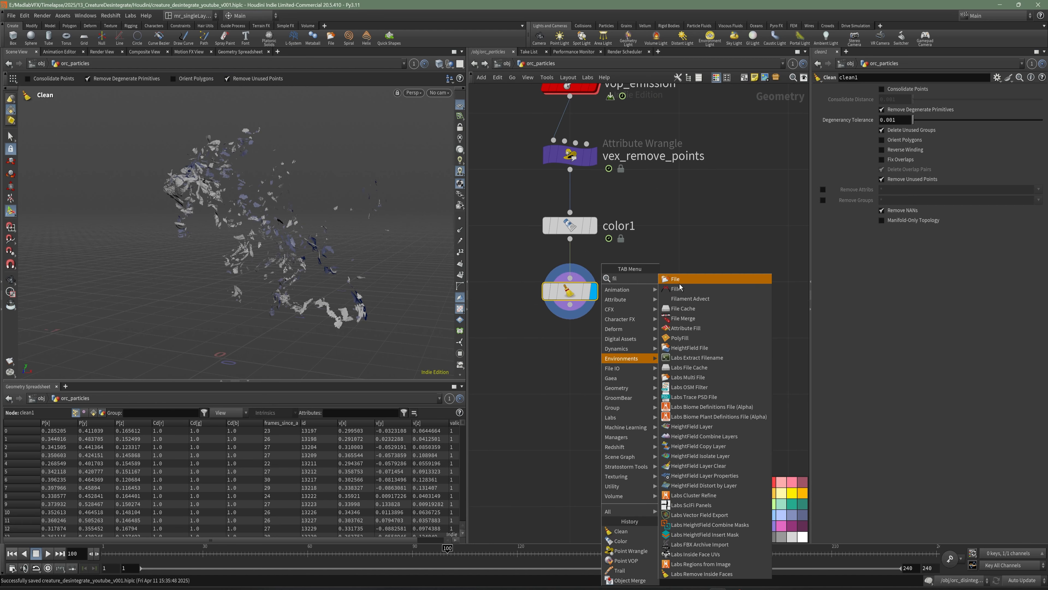
left_click(683, 309)
left_click(577, 367)
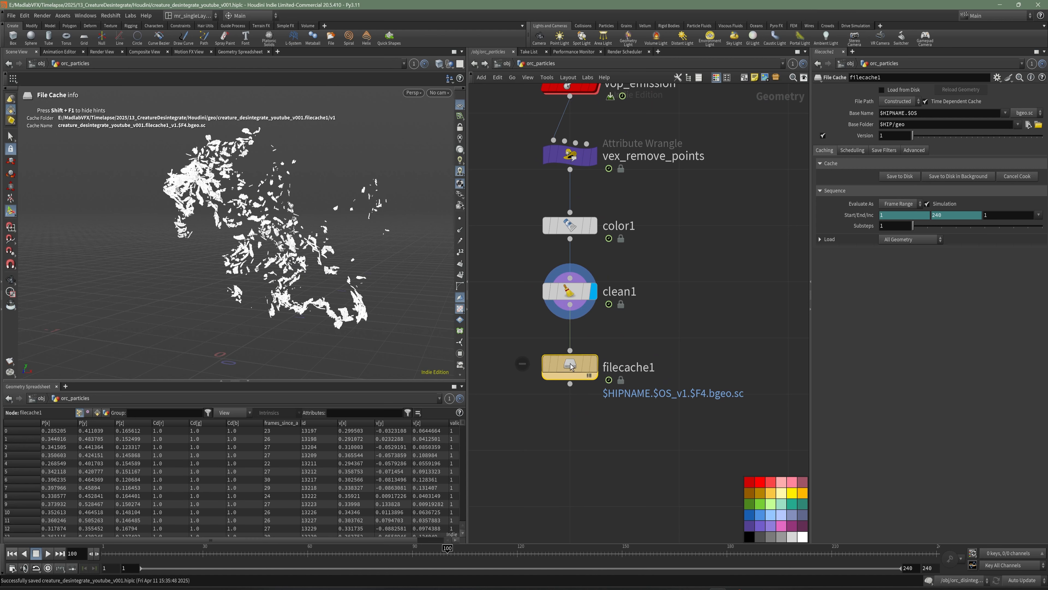
double_click(660, 367)
key("ctrl+a")
type("cach")
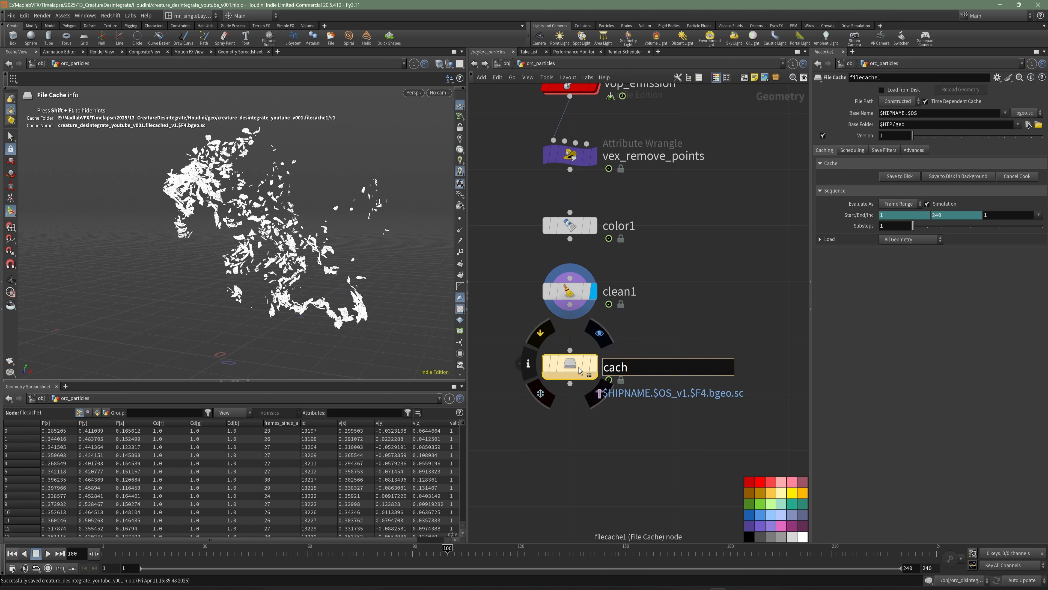
type("e_emitter_particles")
key("Return")
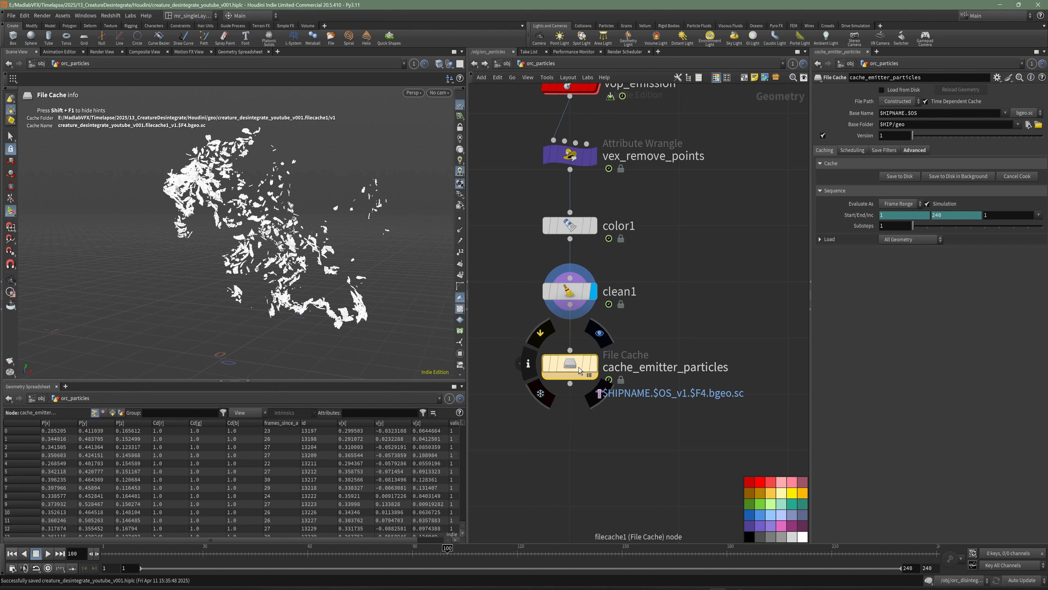
Insert an Attribute Delete node on the wire between clean1 and cache_emitter_particles, moving the cache node down for space
key("Tab")
type("dele")
left_click(714, 298)
left_click(670, 337)
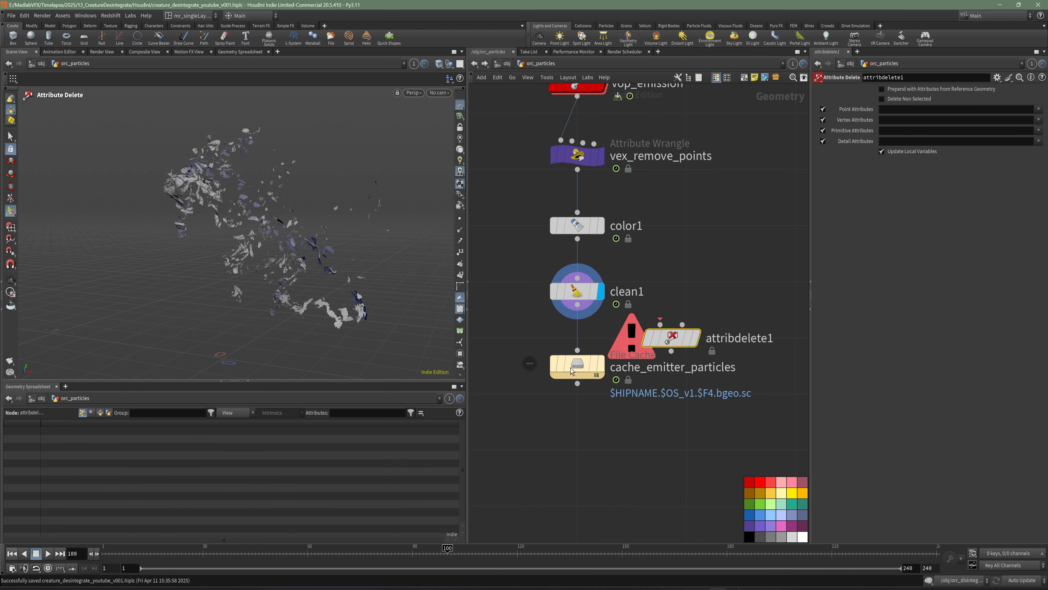
left_click_drag(578, 363, 573, 424)
left_click_drag(684, 346, 591, 361)
Set attribdelete1 to delete the point attribute id, and select cache_emitter_particles
left_click(891, 112)
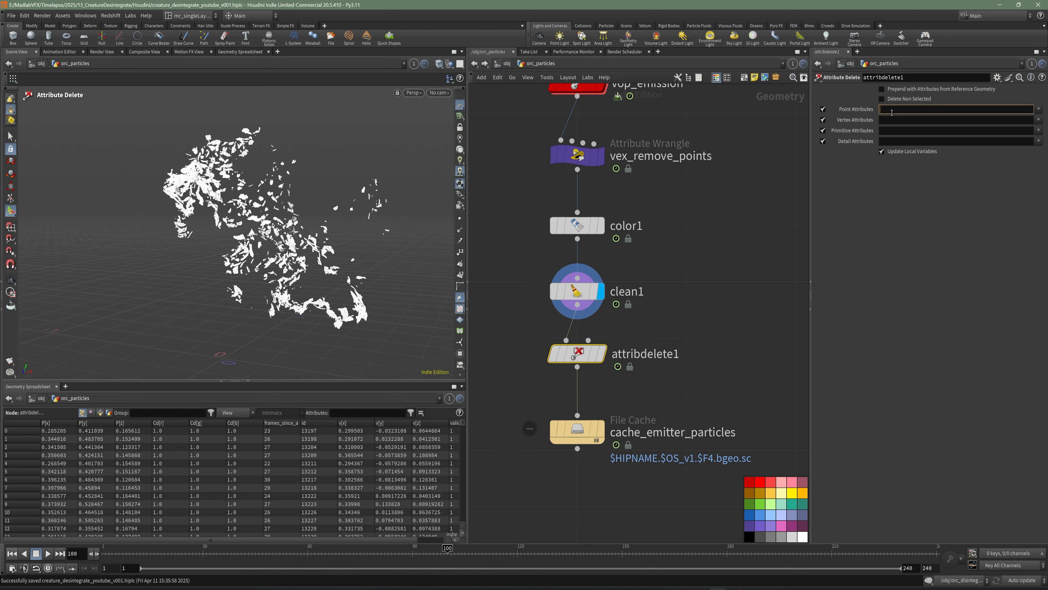
type("id")
key("Return")
left_click(651, 434)
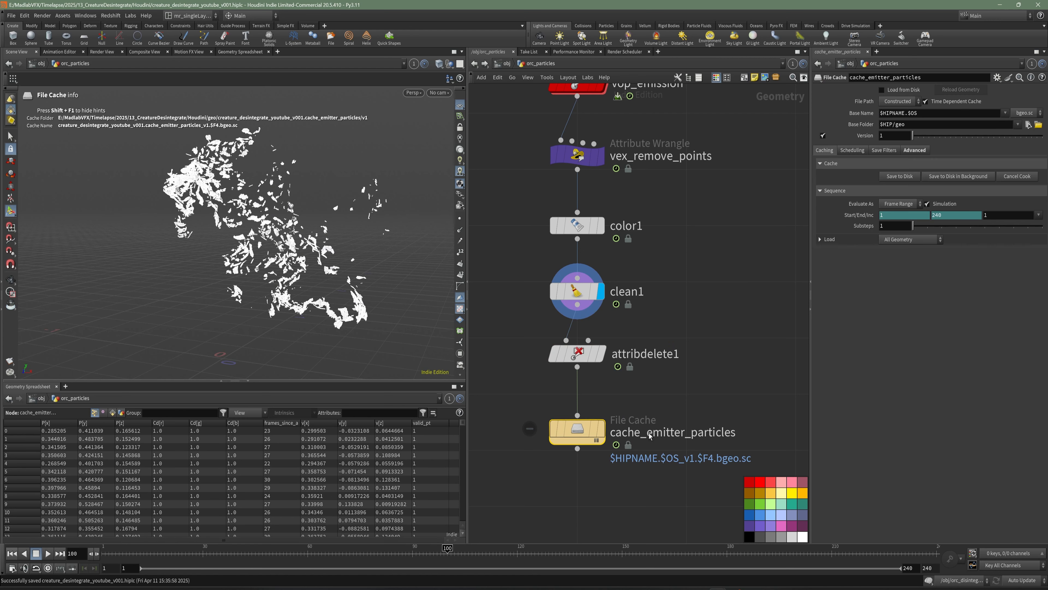
Set cache_emitter_particles' base name to Parent + Node Name, disable Harden Base Name on Save, enable Initialize Simulation OPs, and save the scene
middle_click_drag(713, 360, 688, 337)
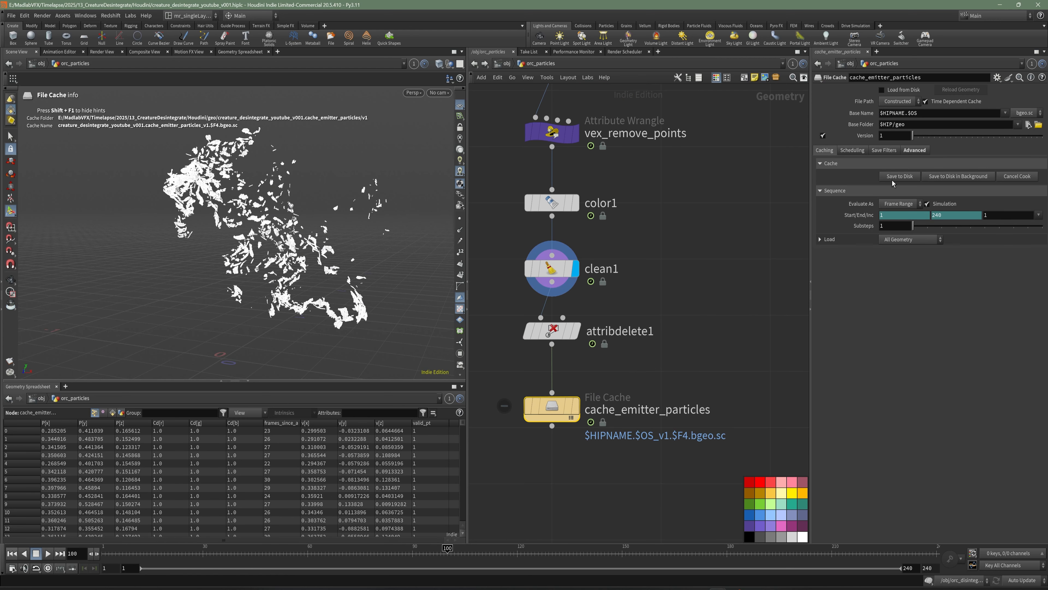
left_click(1005, 113)
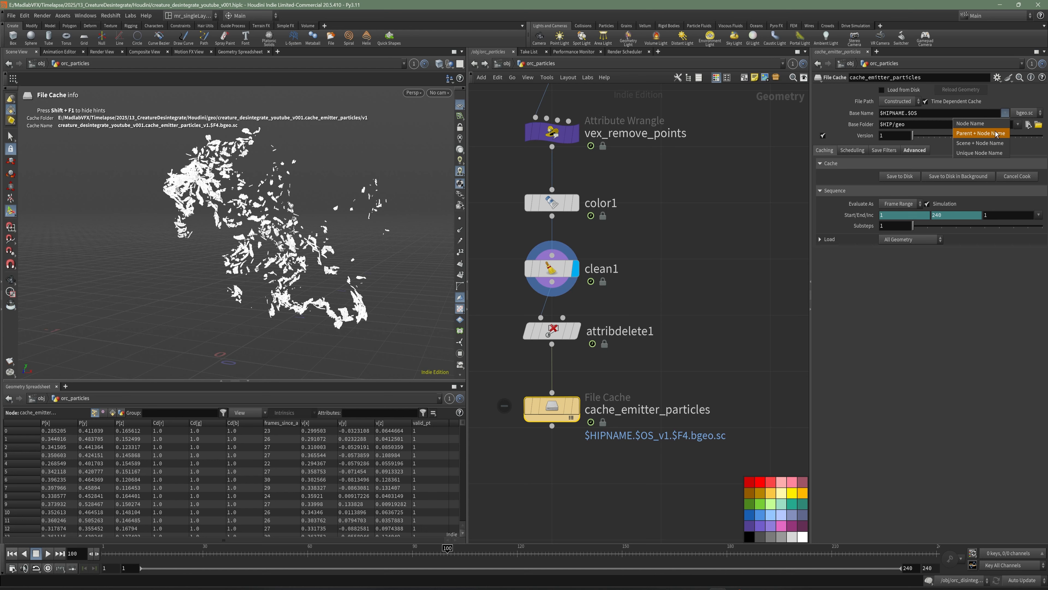
left_click(982, 134)
left_click(914, 150)
left_click(830, 163)
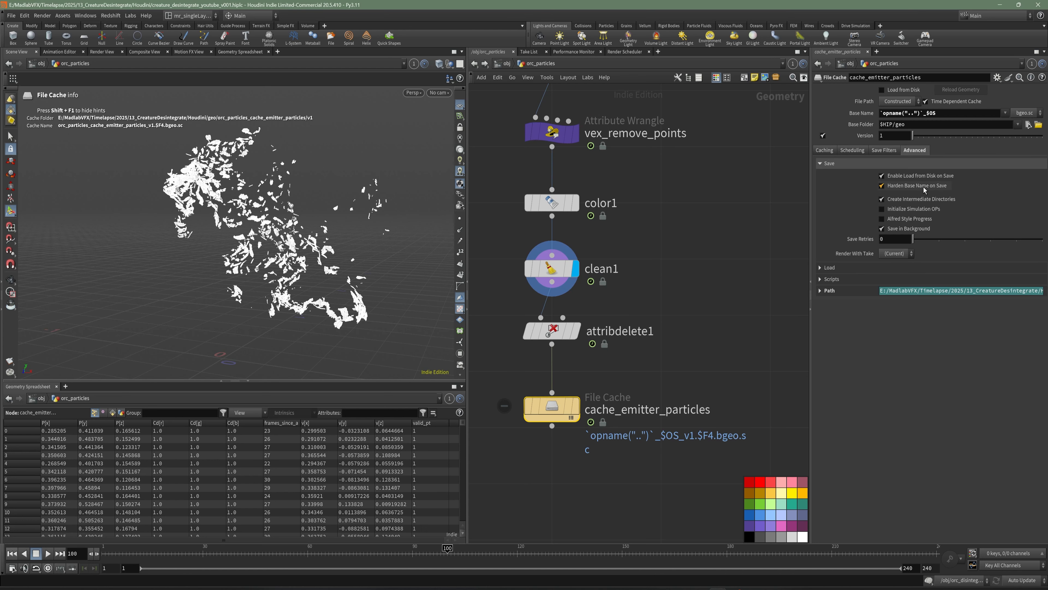
left_click(923, 187)
left_click(910, 209)
middle_click_drag(610, 342, 640, 306)
key("ctrl+s")
middle_click_drag(561, 349, 550, 363)
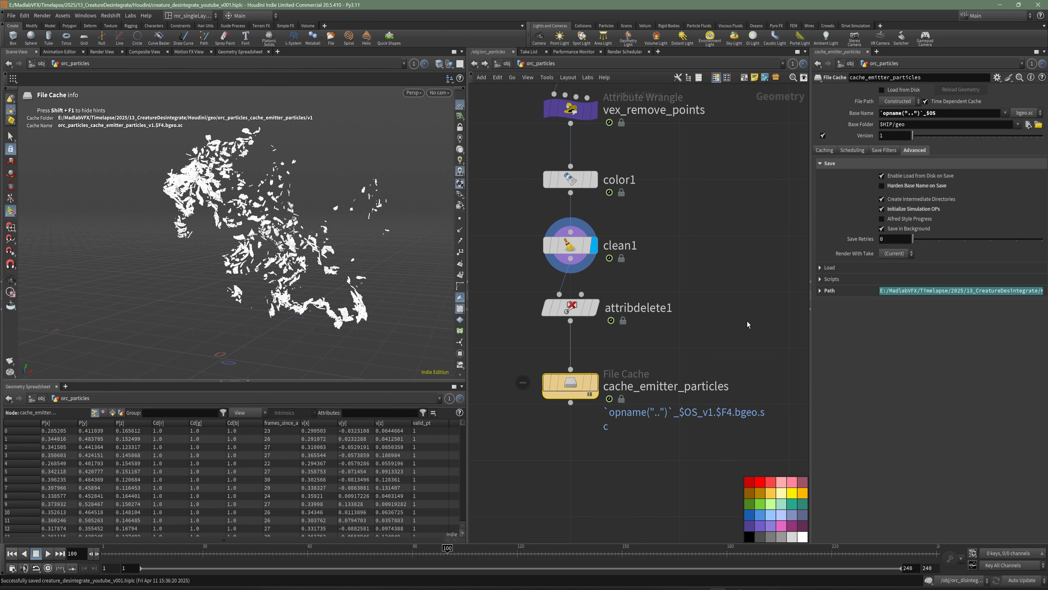
Save the cache_emitter_particles sequence to disk, display the node and scrub the cached fragments to frame 106
left_click(826, 150)
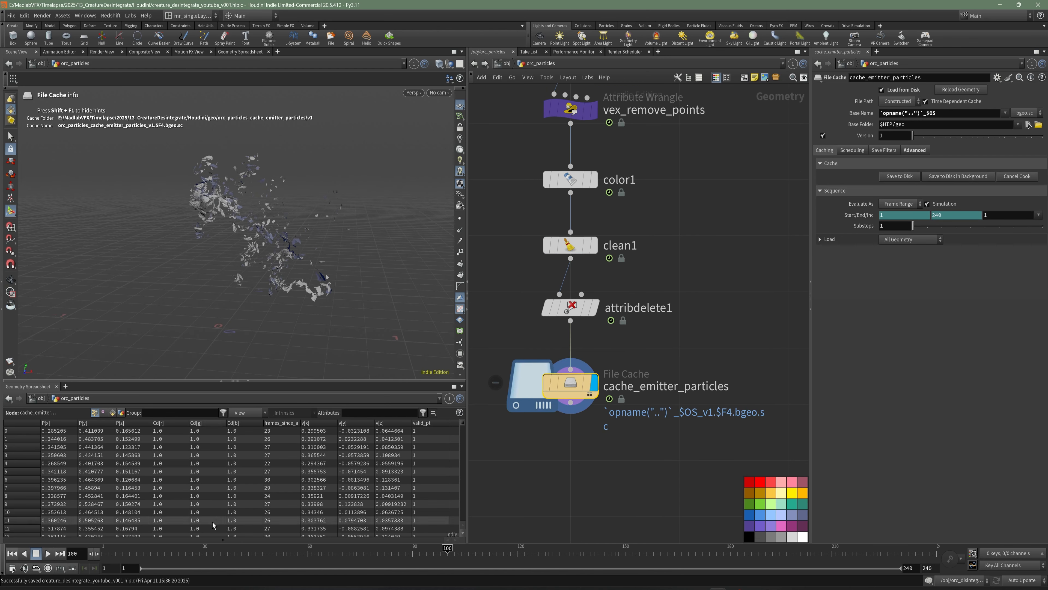
left_click_drag(124, 552, 469, 551)
Add a Null connected below cache_emitter_particles, rename it REF_EMITTER, and save the scene
middle_click_drag(607, 476, 622, 419)
key("n")
left_click(586, 346)
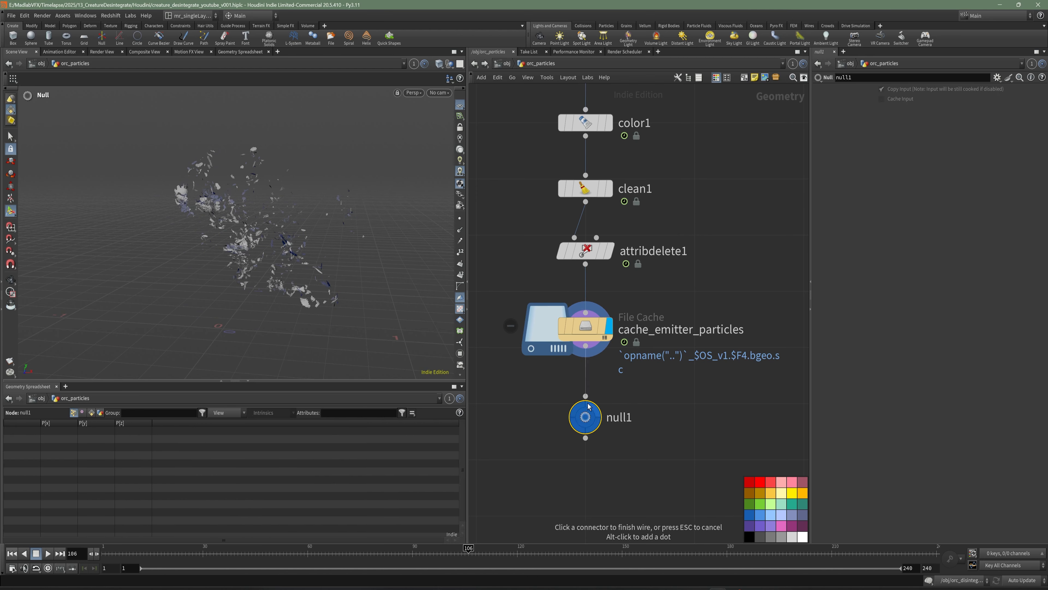
left_click(588, 407)
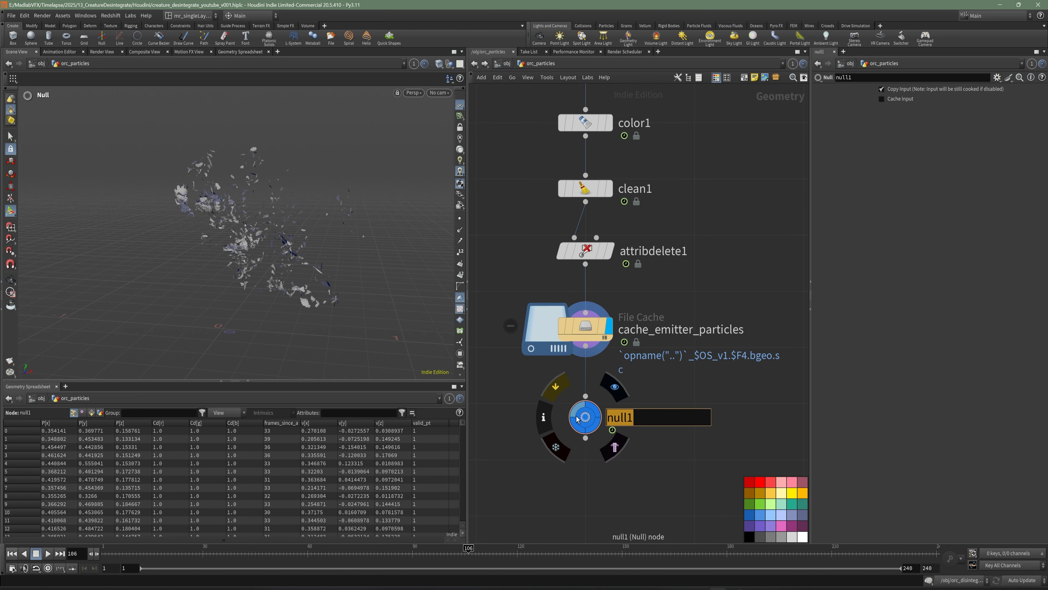
type("REF_EMITTER")
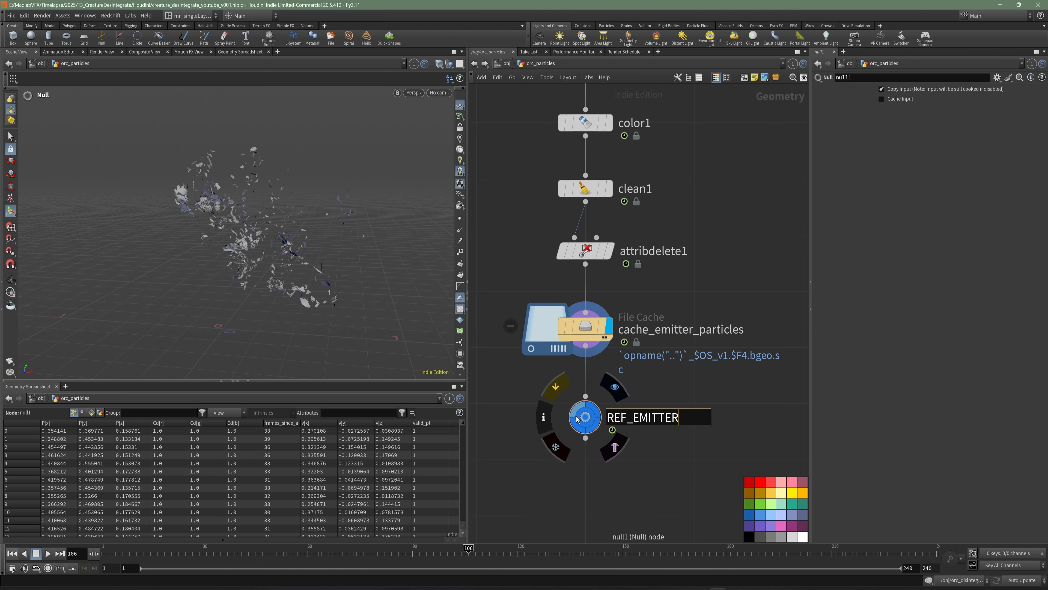
key("Return")
key("ctrl+s")
middle_click_drag(671, 424, 684, 316)
middle_click_drag(660, 360, 644, 343)
scroll(644, 343, "down", 1)
key("Tab")
type("po")
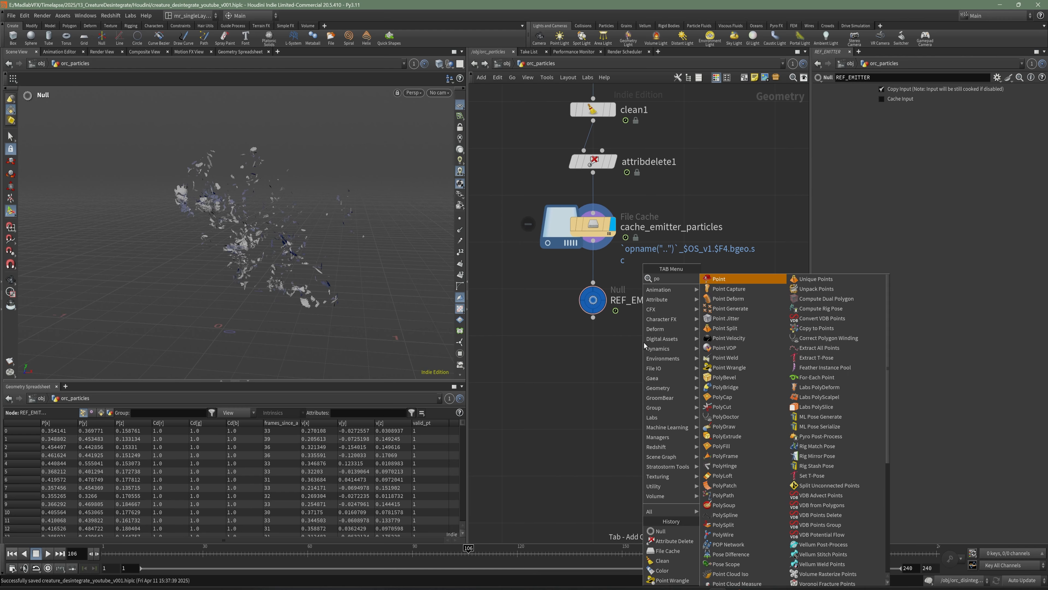
key("Escape")
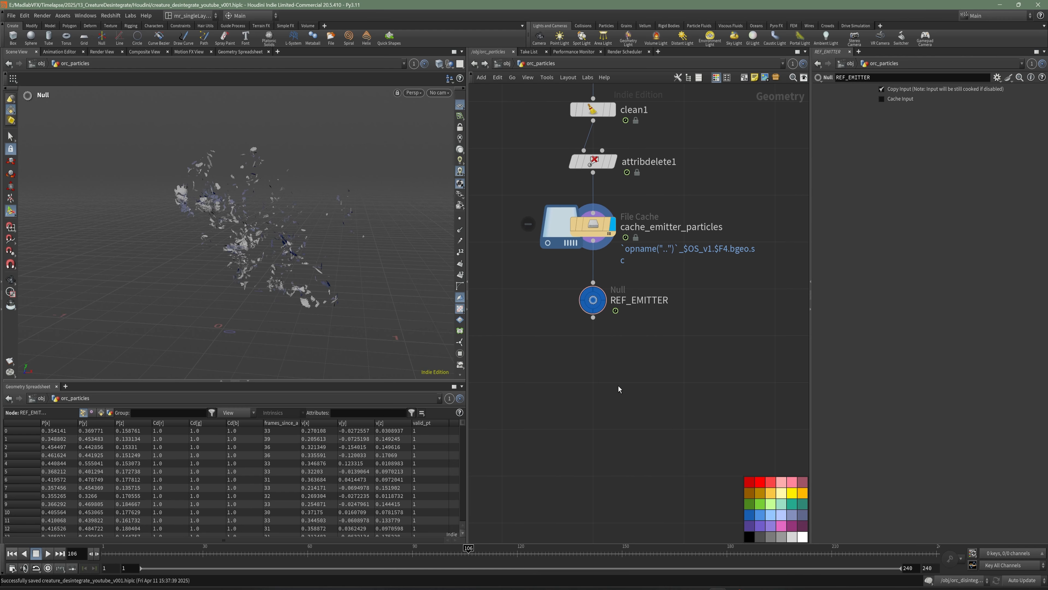
Add a POP Network below REF_EMITTER, connected to its output, and save the scene
key("Tab")
type("pop")
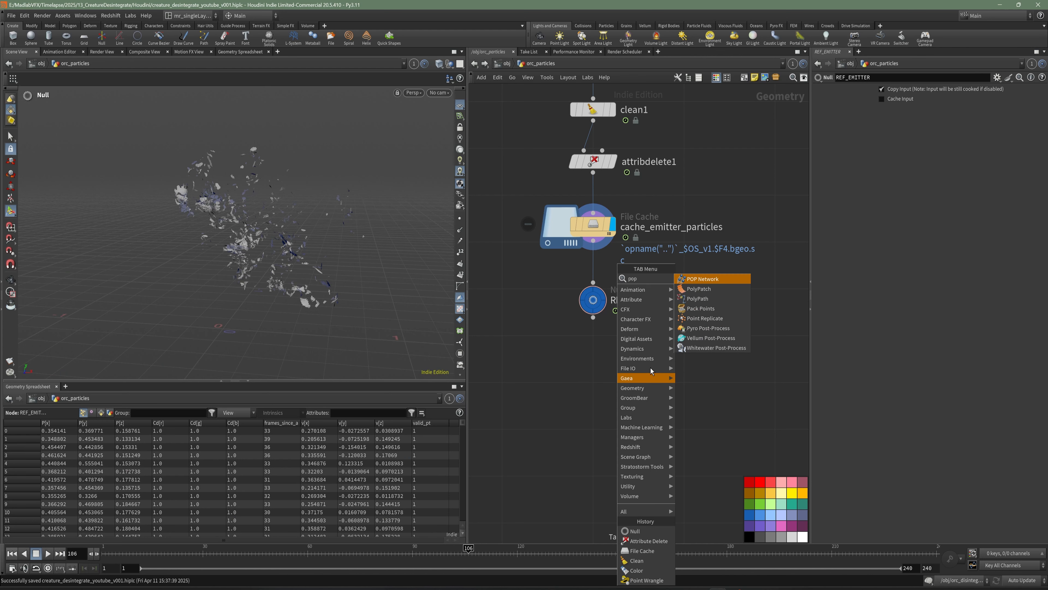
key("Return")
left_click(597, 381)
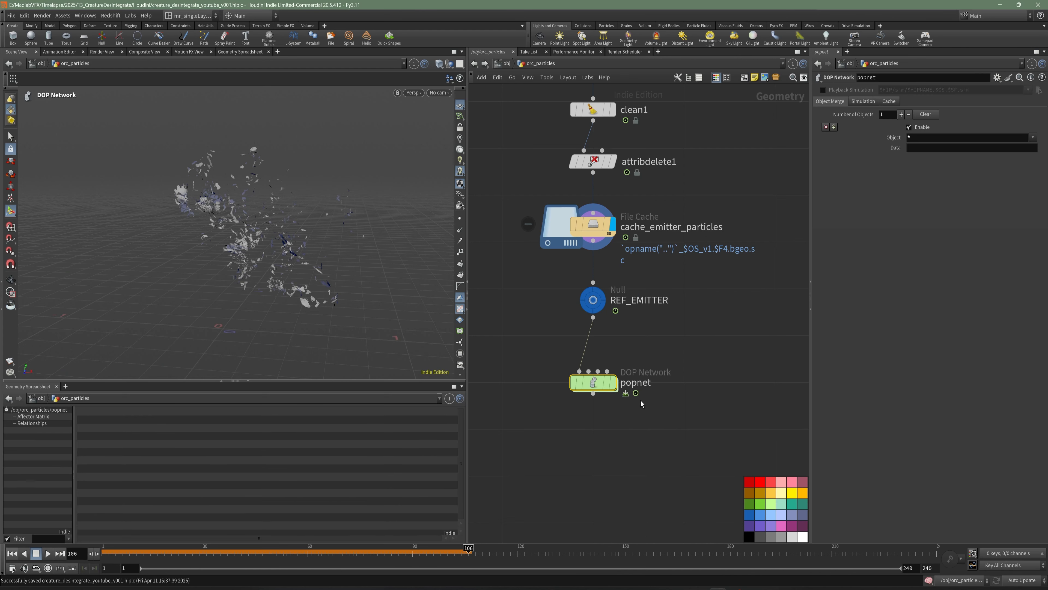
key("ctrl+s")
Rename the POP network as particle_sim, return the timeline to frame 1, and save the scene
middle_click_drag(668, 408, 637, 412)
left_click(617, 387)
left_click_drag(625, 387, 590, 387)
left_click(13, 554)
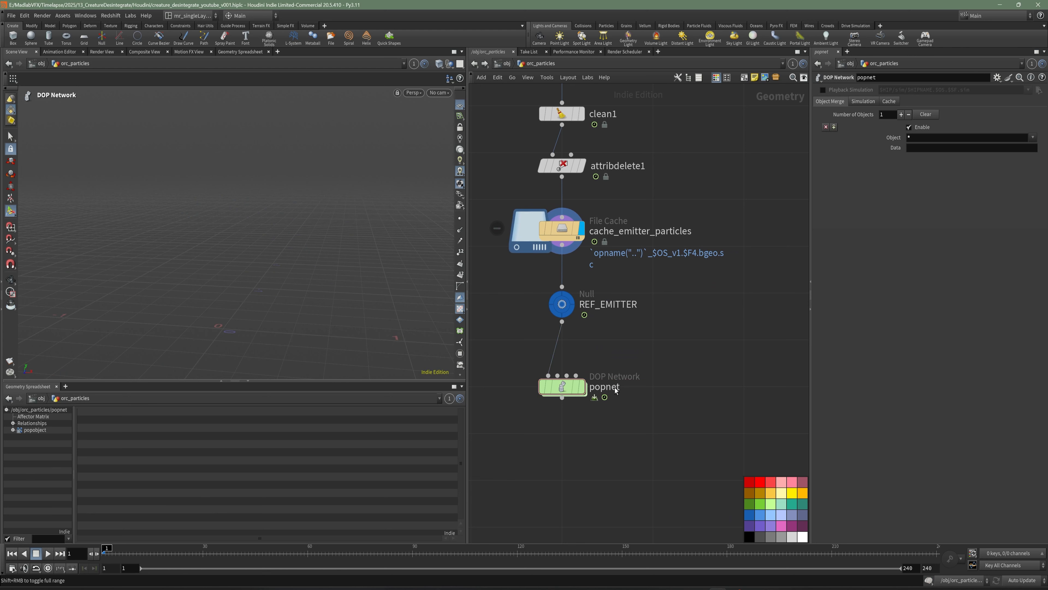
type("particl")
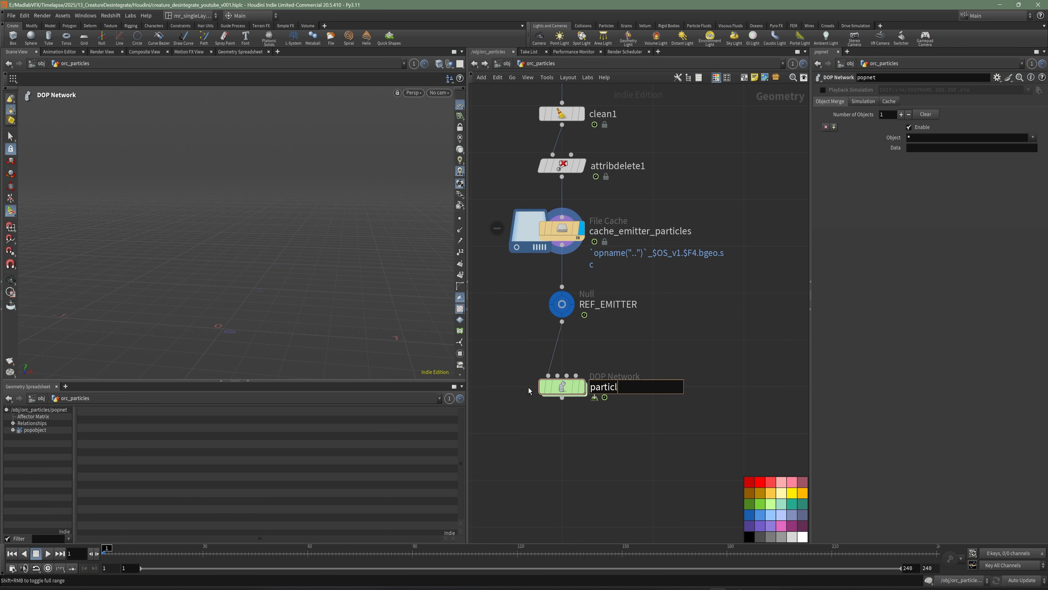
type("e_sim")
key("Return")
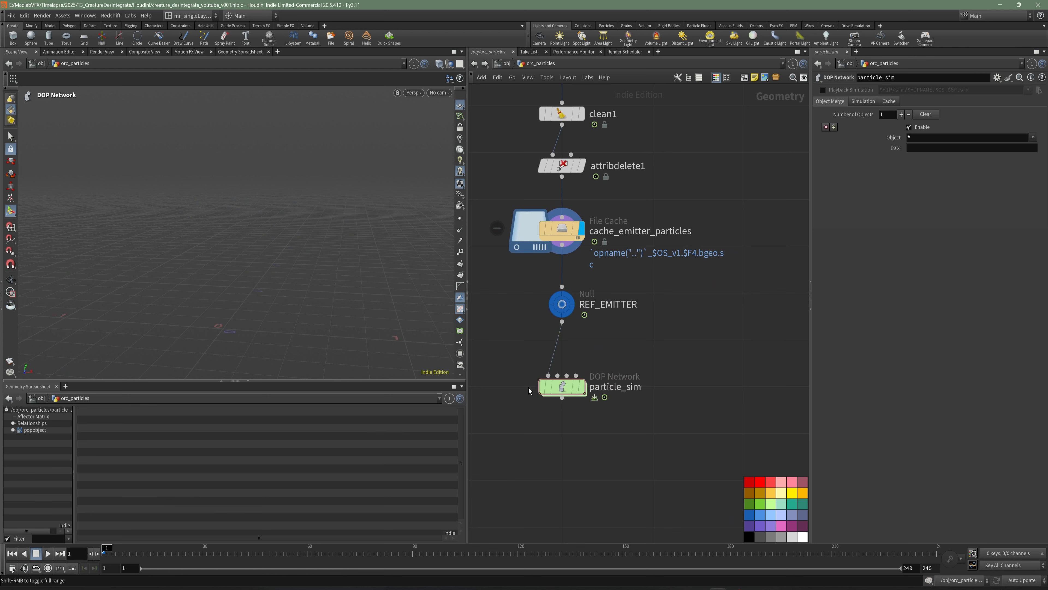
key("ctrl+s")
Add a File Cache node below particle_sim, leaving space between them, and rename it cache_particles
scroll(617, 347, "down", 2)
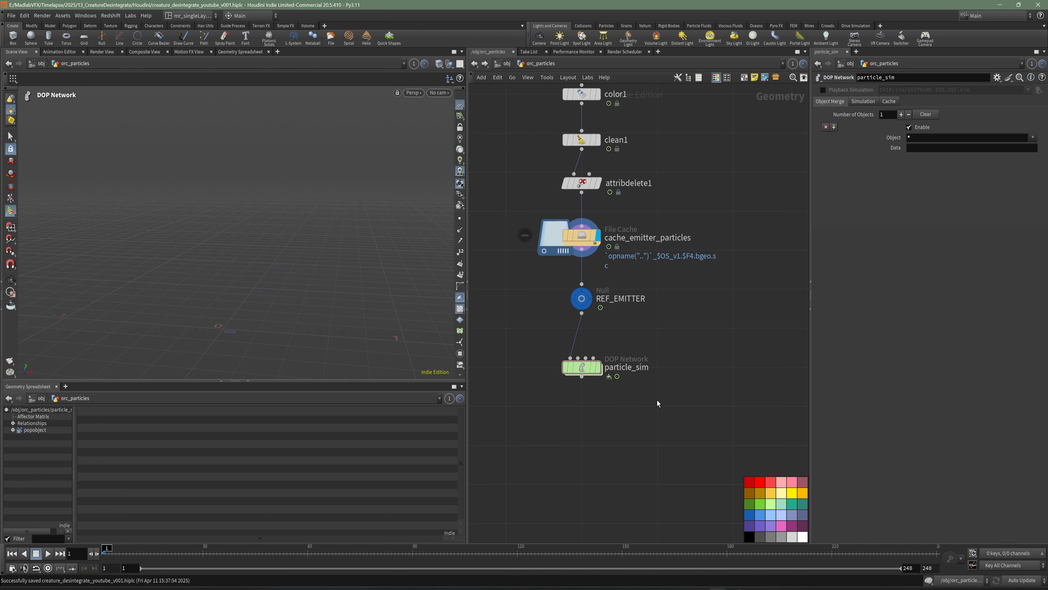
middle_click_drag(630, 423, 643, 344)
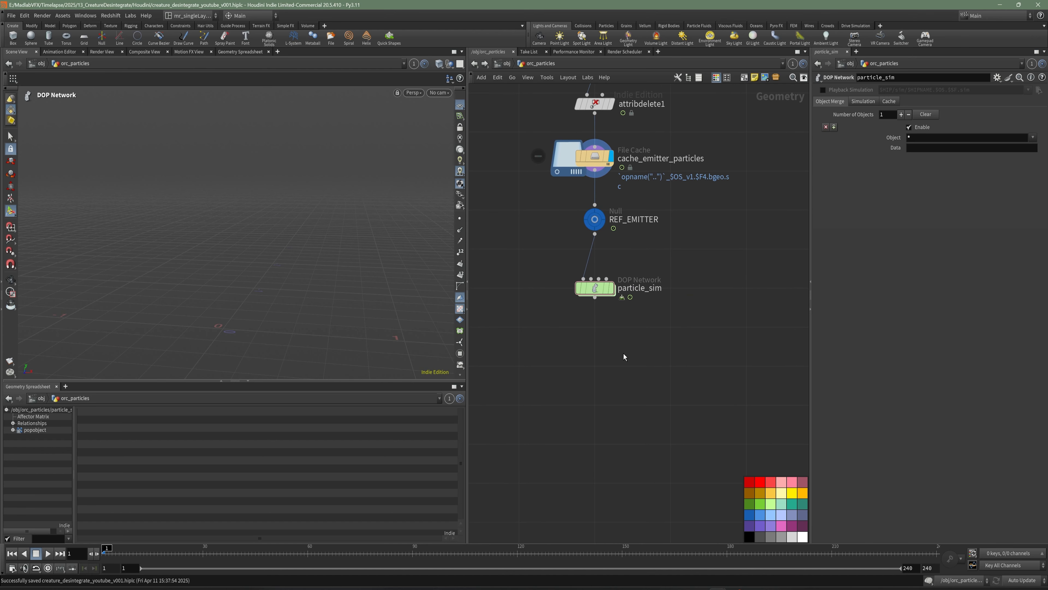
middle_click_drag(660, 357, 618, 341)
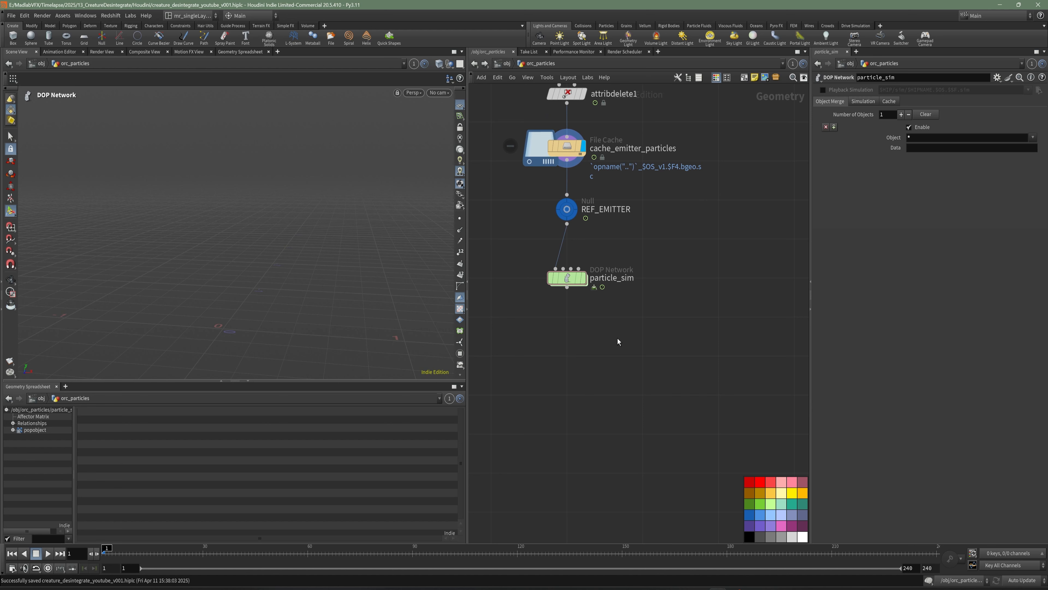
key("Tab")
type("fil")
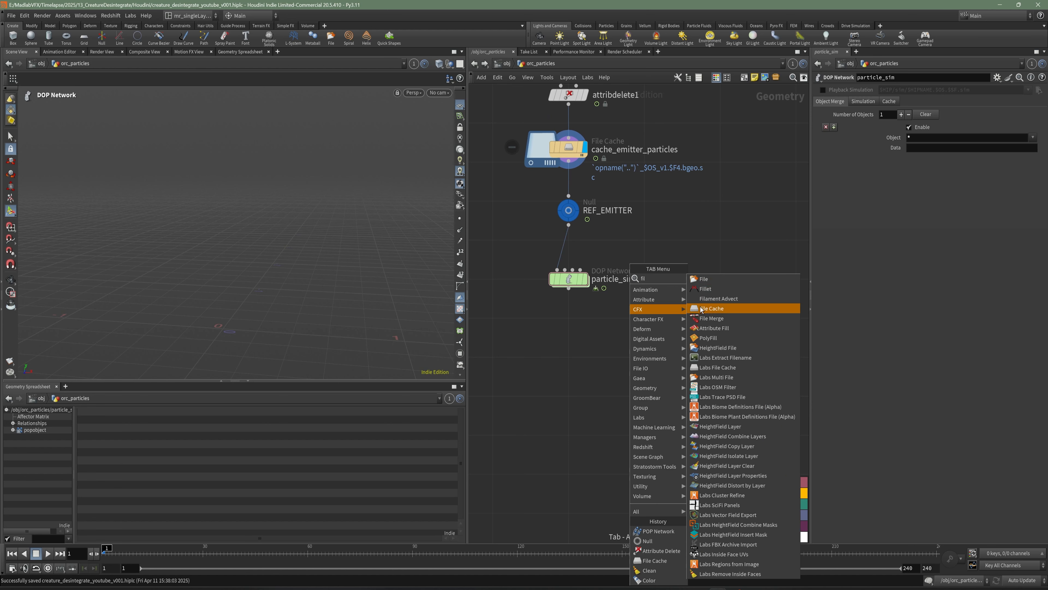
left_click(712, 308)
left_click(550, 400)
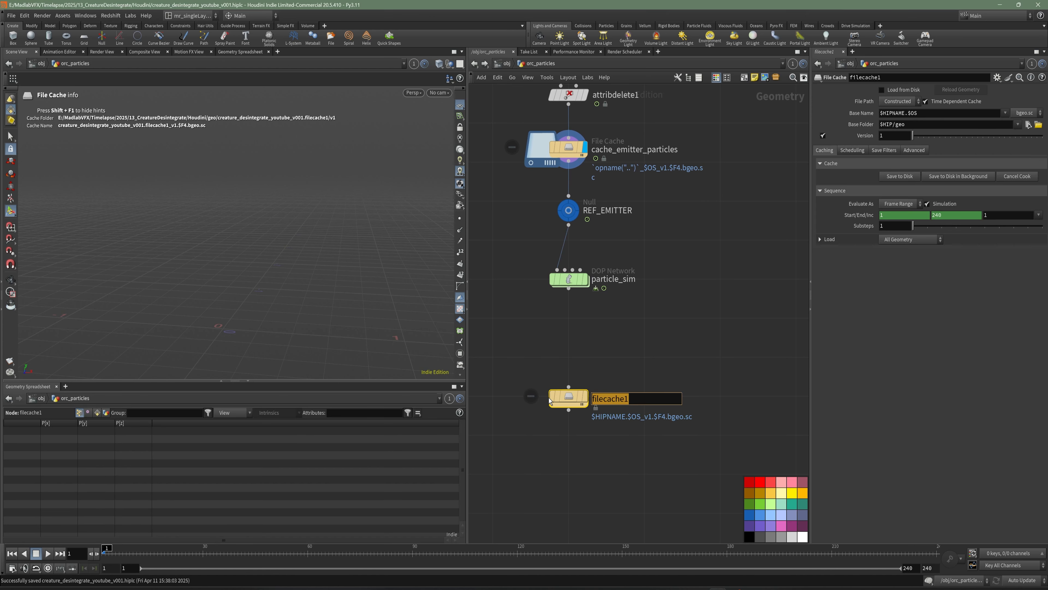
type("c")
type("ache_partivl")
type("es")
key("Return")
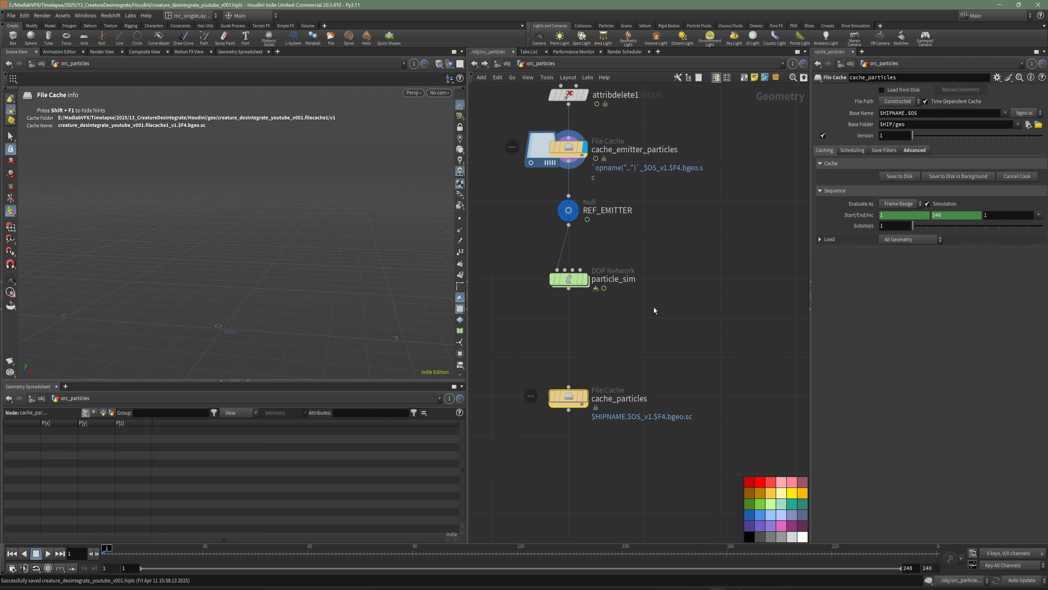
Add a DOP Import Fields node between particle_sim and cache_particles, feeding cache_particles
key("Tab")
type("dop")
mouse_move(669, 309)
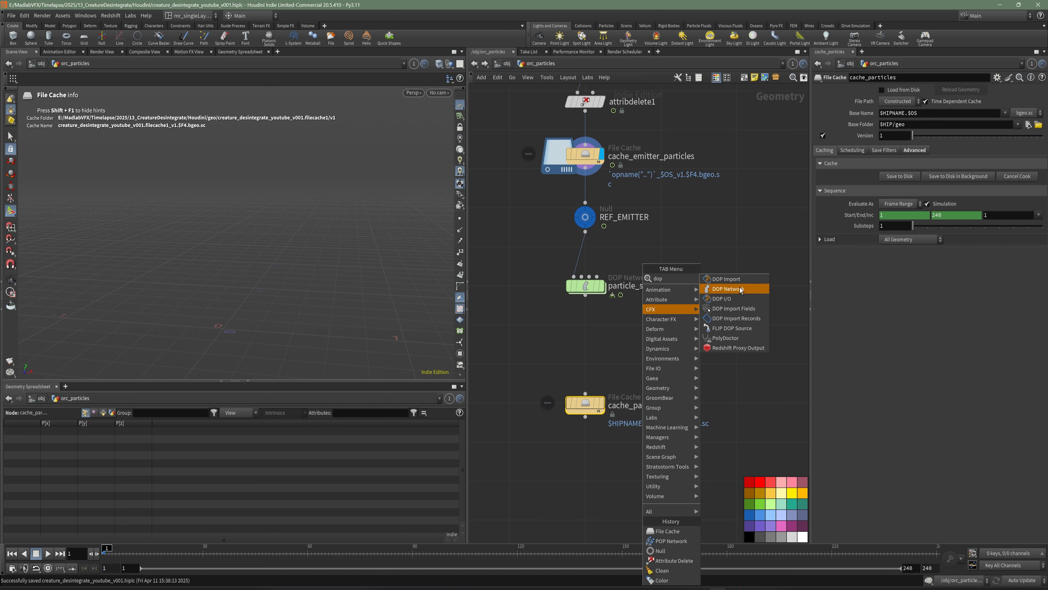
left_click(733, 308)
left_click(586, 352)
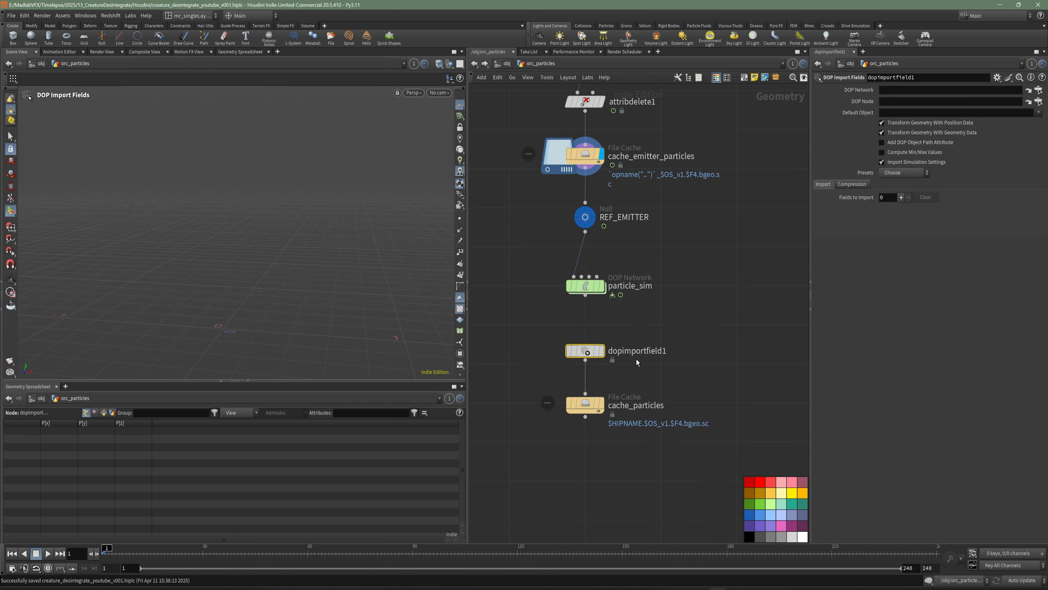
Look inside particle_sim at its POP Object node, and return to orc_particles to select dopimportfield1
double_click(588, 287)
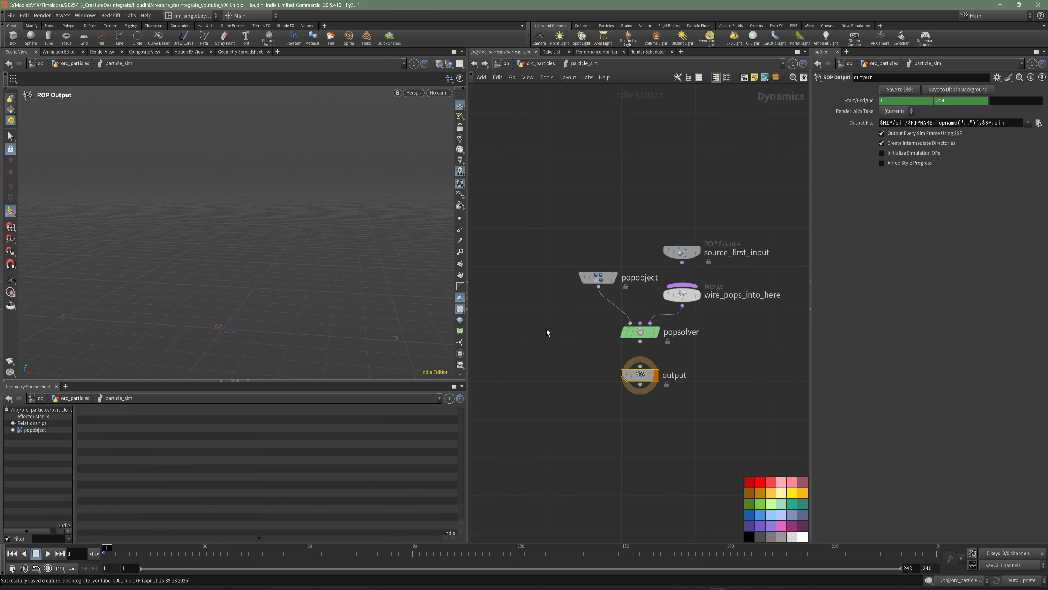
left_click_drag(554, 292, 620, 249)
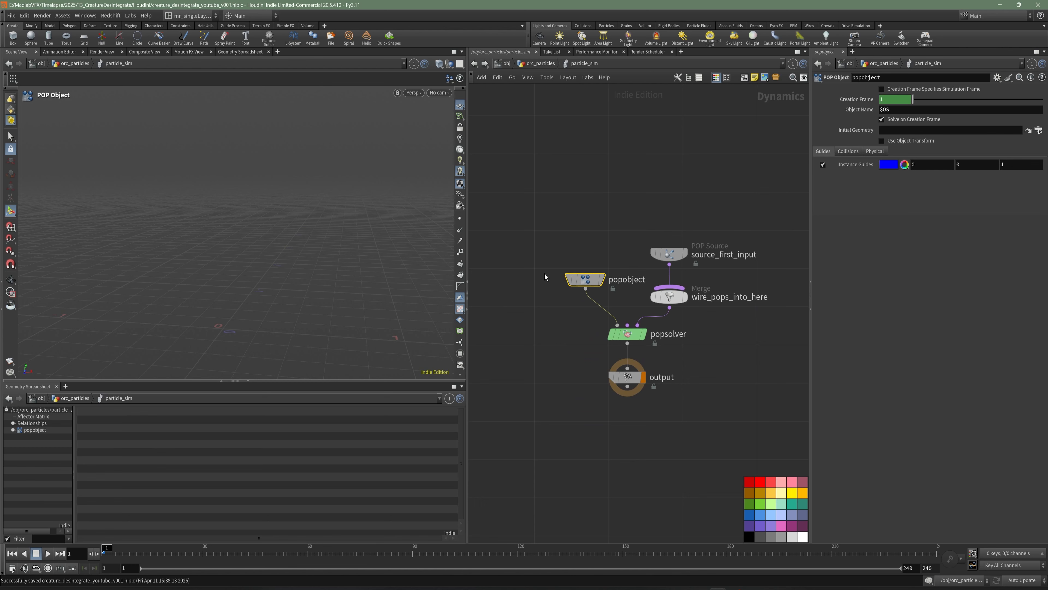
key("u")
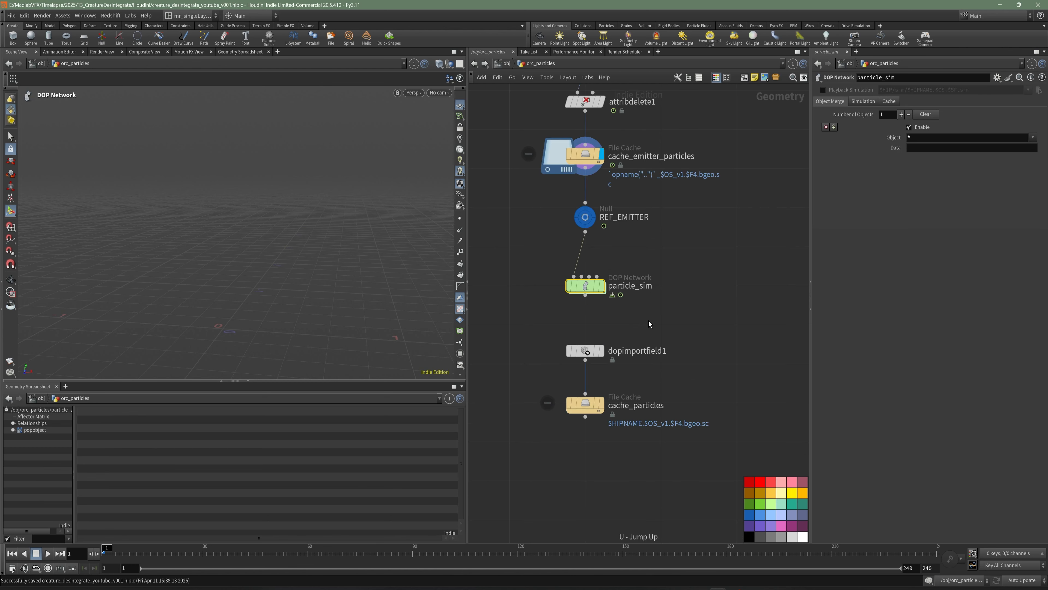
left_click_drag(648, 319, 575, 357)
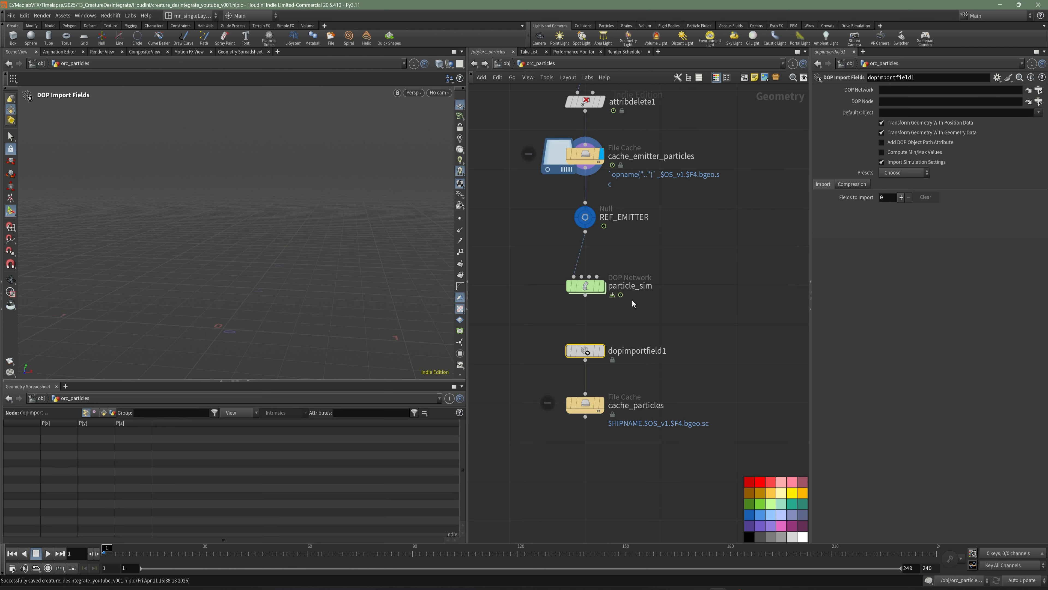
Set dopimportfield1's DOP Network to /obj/orc_particles/particle_sim and its DOP Node to popobject, copied from inside the simulation
double_click(586, 286)
key("ctrl+c")
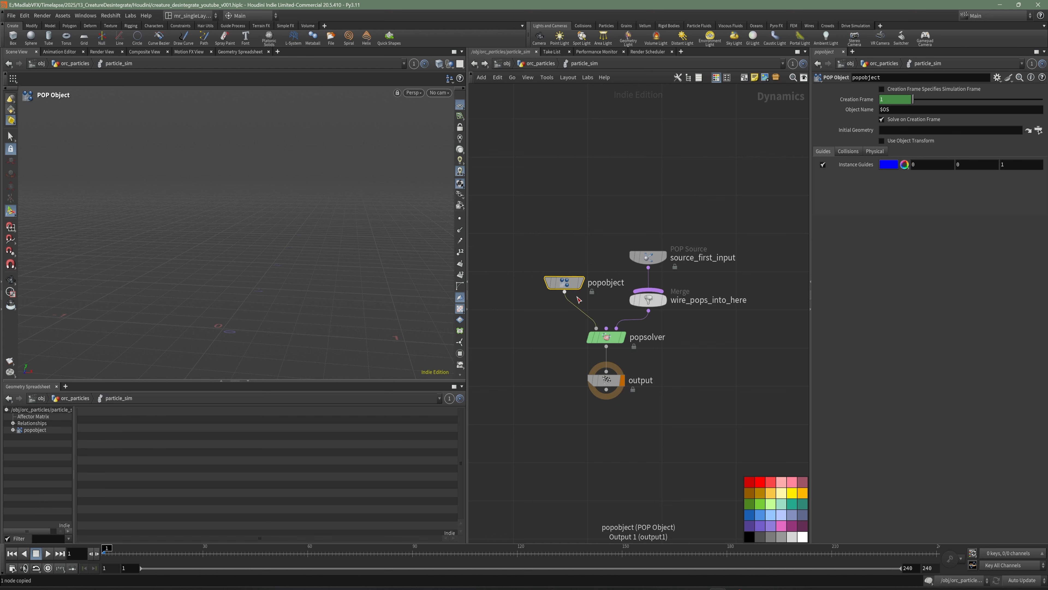
key("u")
left_click(896, 90)
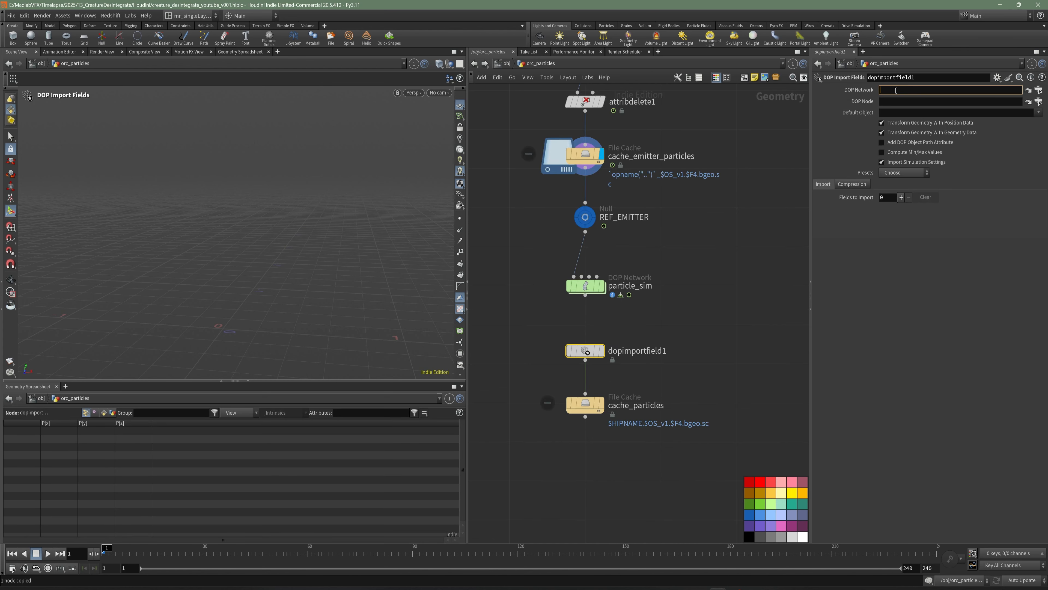
key("ctrl+v")
key("ctrl+x")
key("BackSpace")
key("Return")
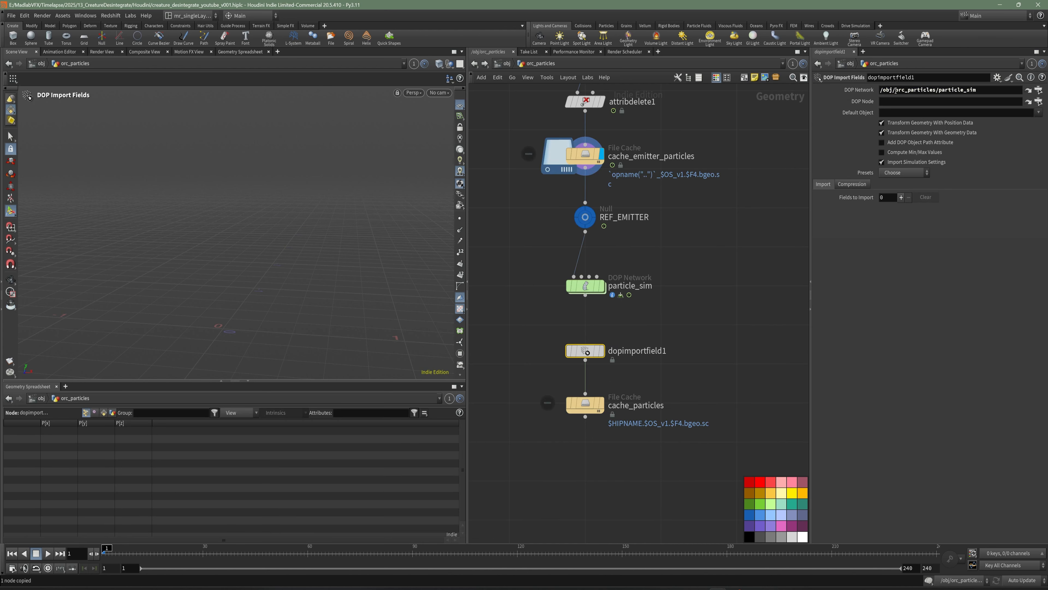
left_click(898, 103)
key("ctrl+v")
key("Return")
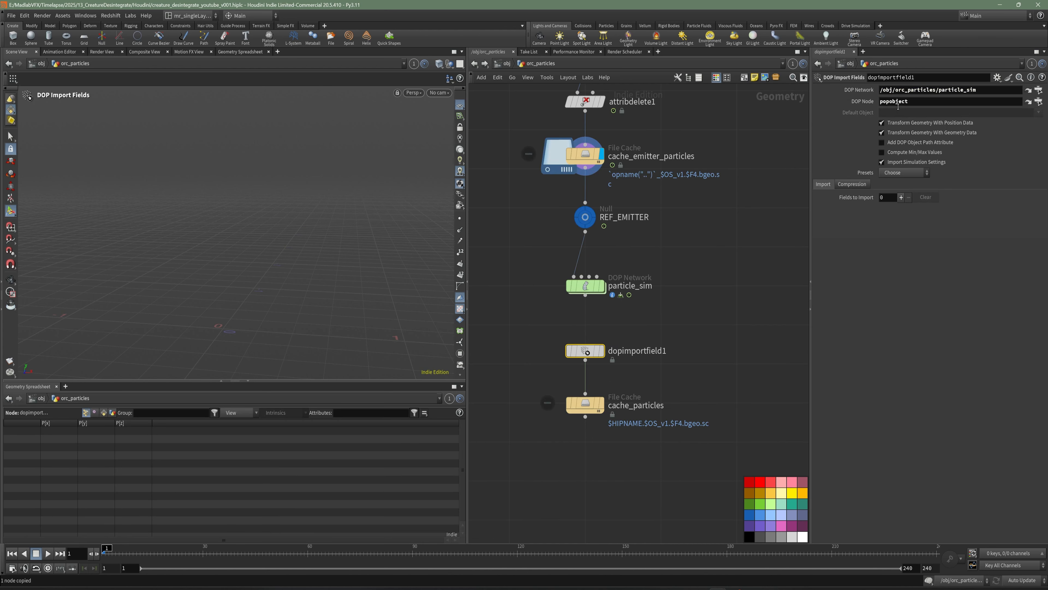
Load the preset that adds the Geometry field to dopimportfield1's import list and save the scene
left_click(902, 174)
left_click(902, 268)
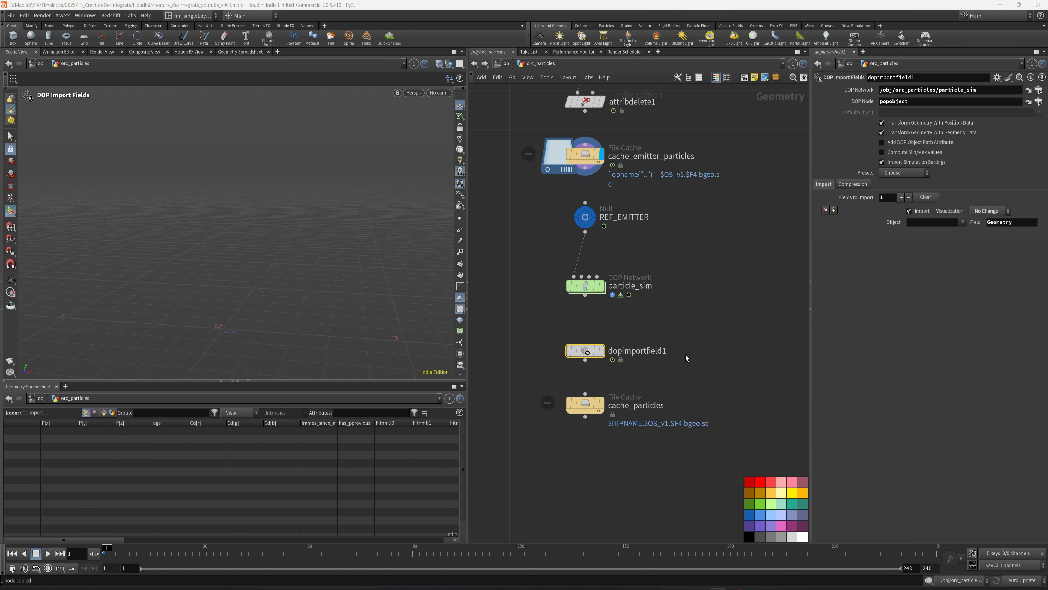
key("ctrl+s")
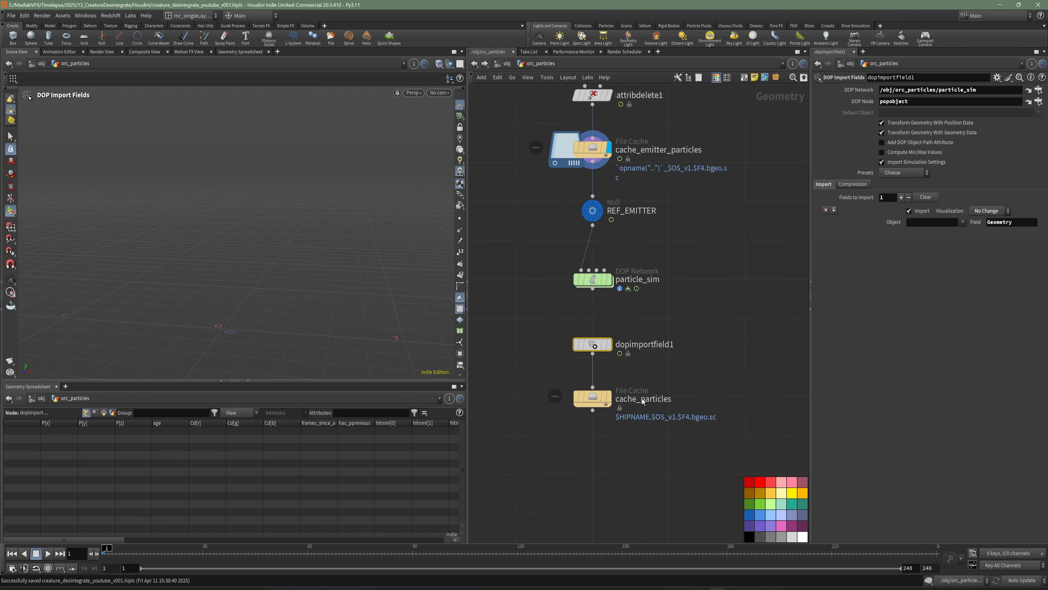
Enter the particle_sim network and move source_first_input higher to make room above the merge node
double_click(603, 285)
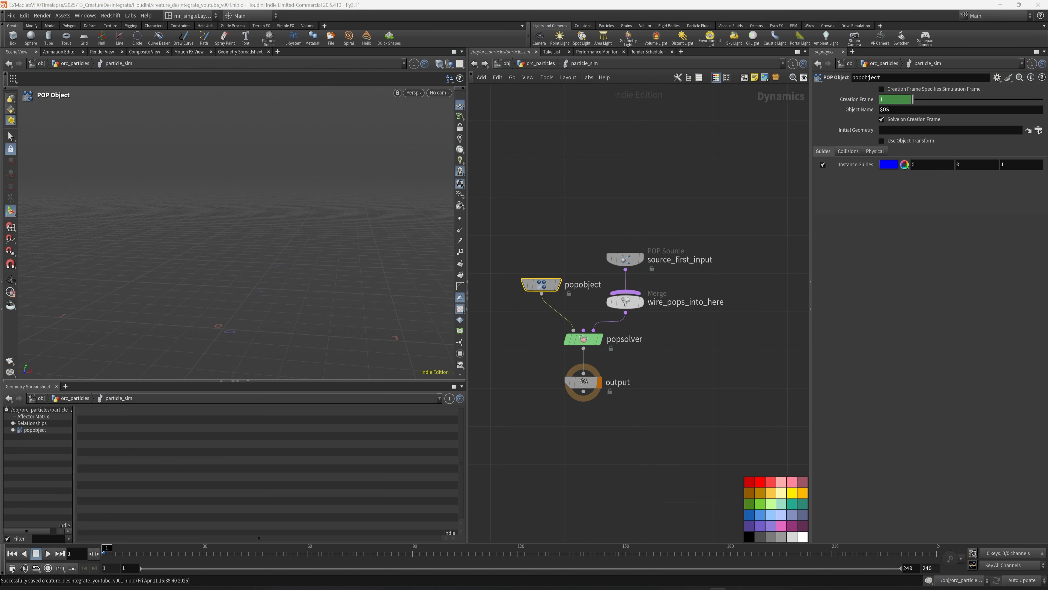
middle_click_drag(658, 266, 646, 338)
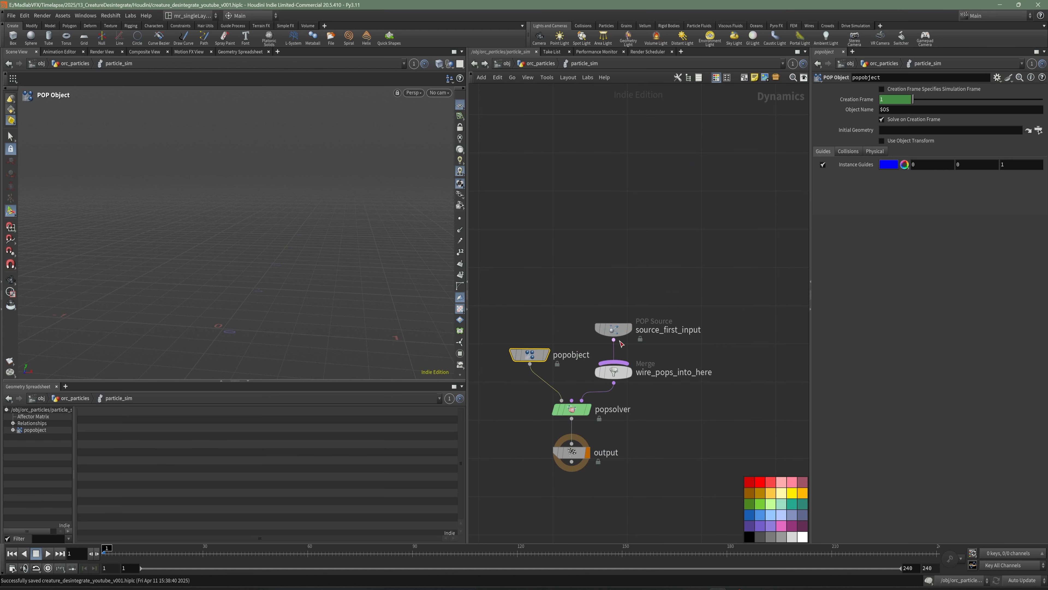
left_click_drag(614, 330, 611, 242)
middle_click_drag(626, 312, 636, 308)
left_click_drag(378, 276, 357, 271, "alt")
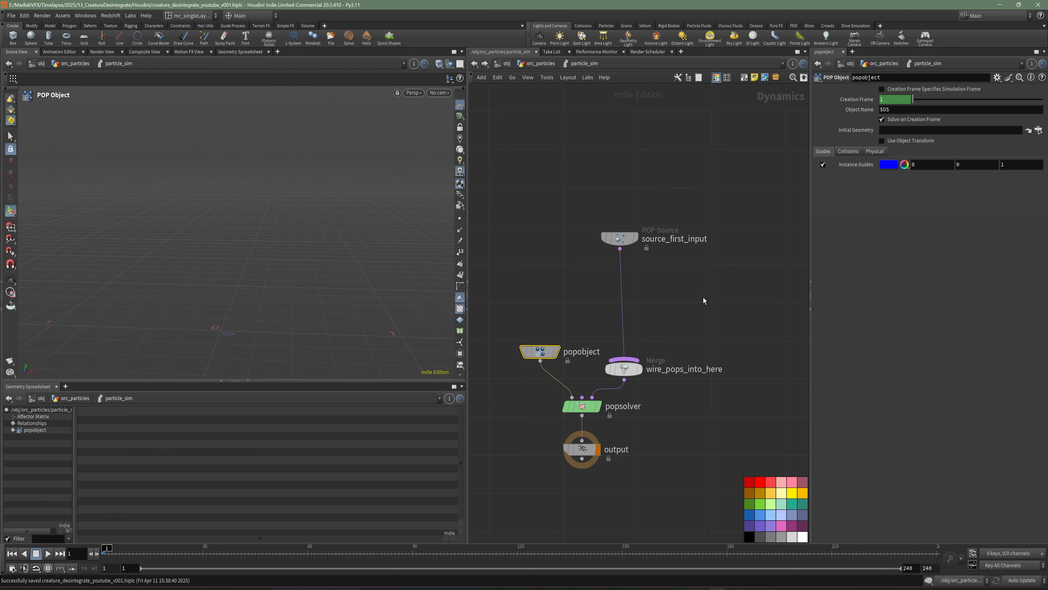
Set source_first_input's constant birth rate to 150000, life expectancy to 1 and life variance to 0.3
left_click(619, 238)
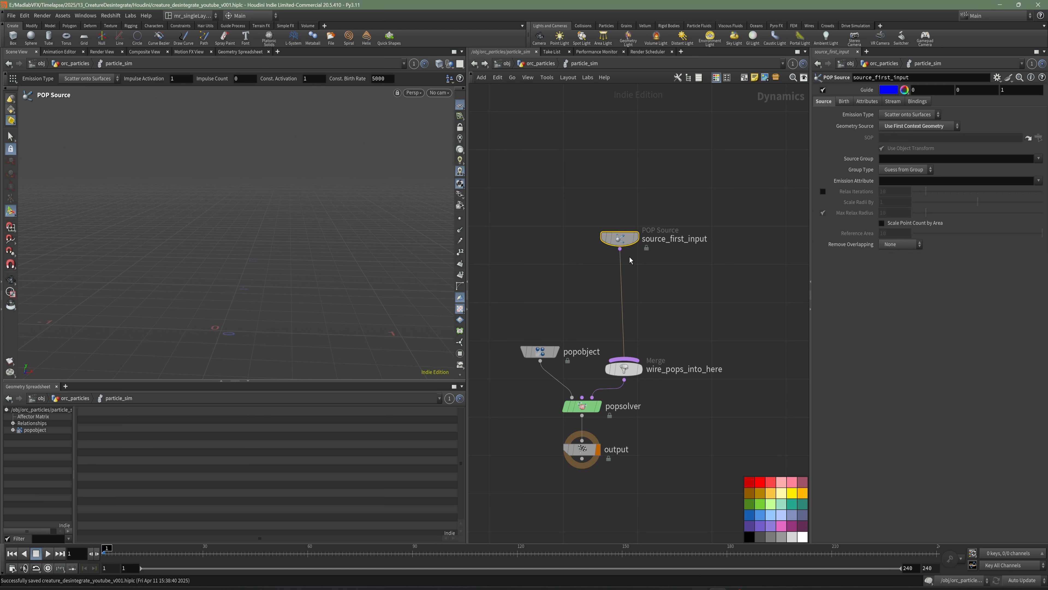
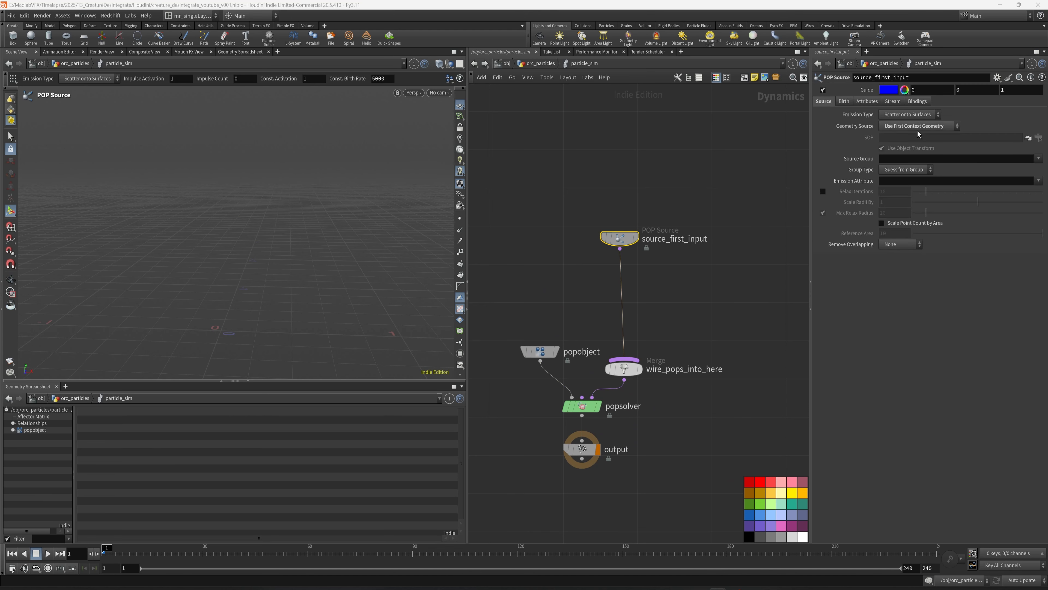
left_click(844, 101)
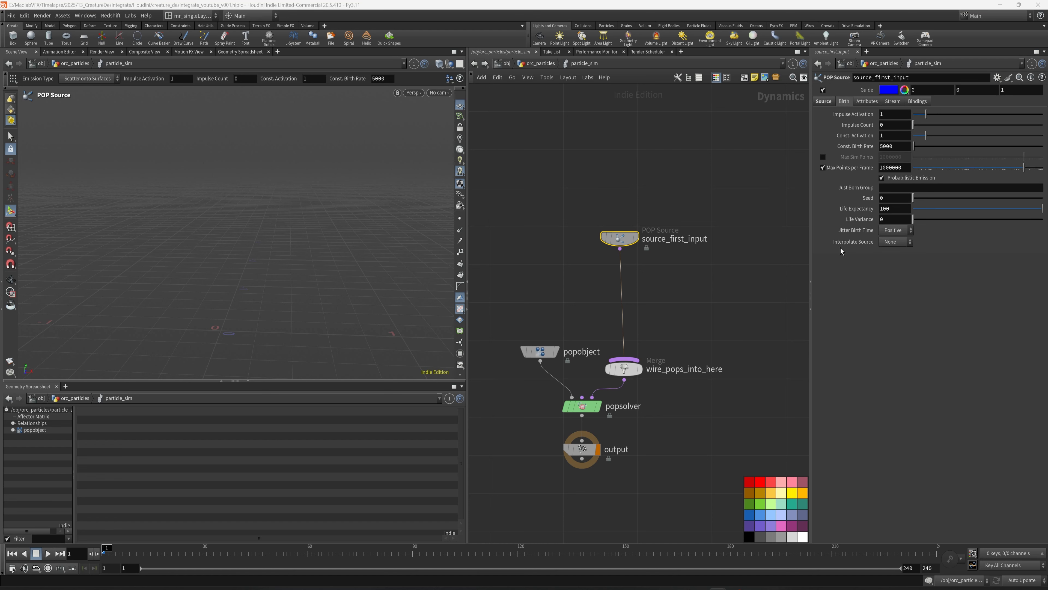
left_click(899, 152)
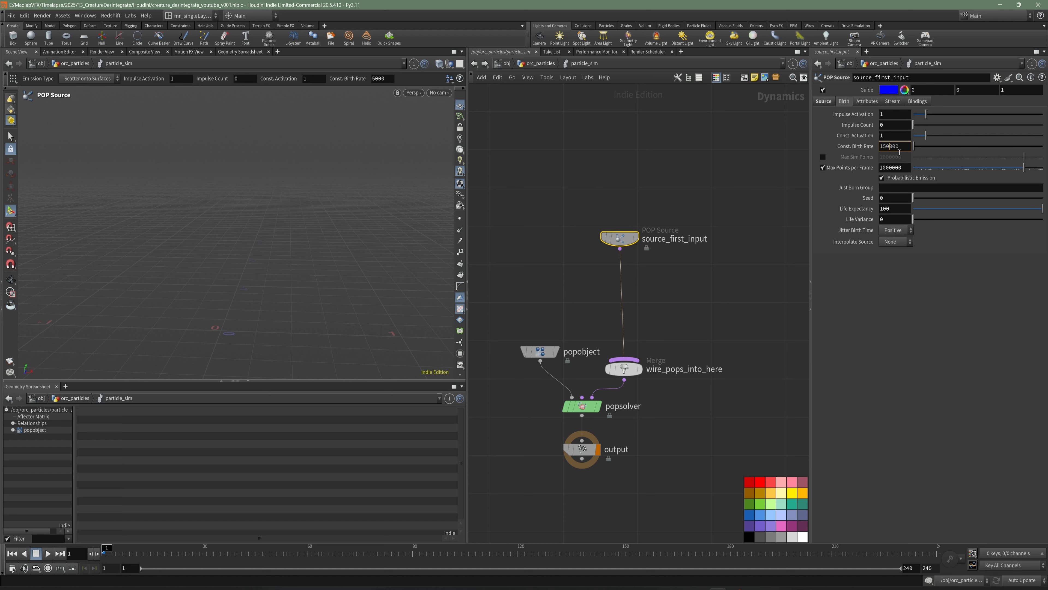
key("Return")
left_click(894, 209)
type("1")
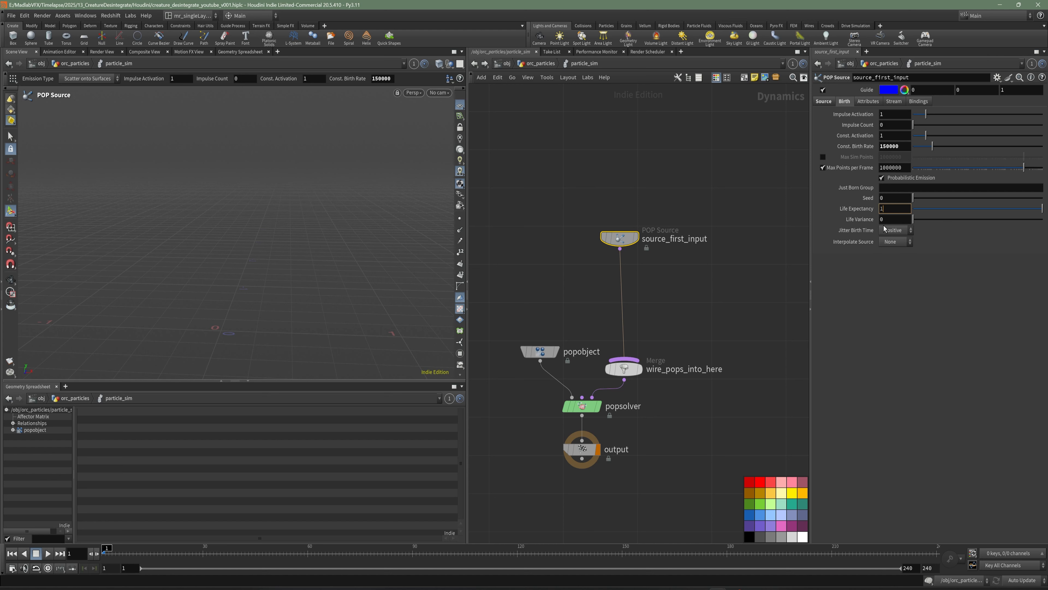
key("Tab")
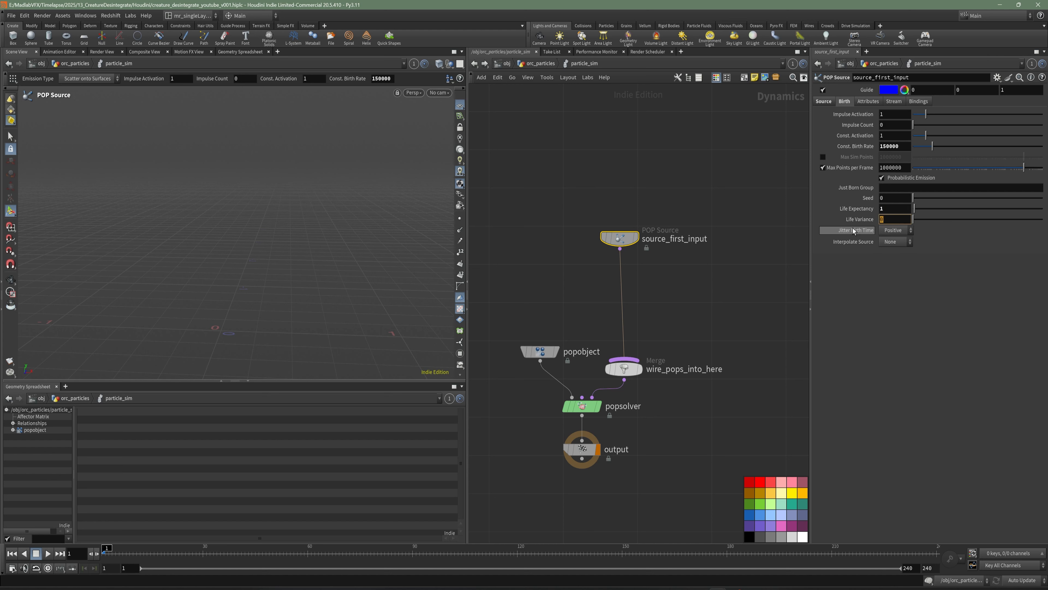
type("0.3")
key("Return")
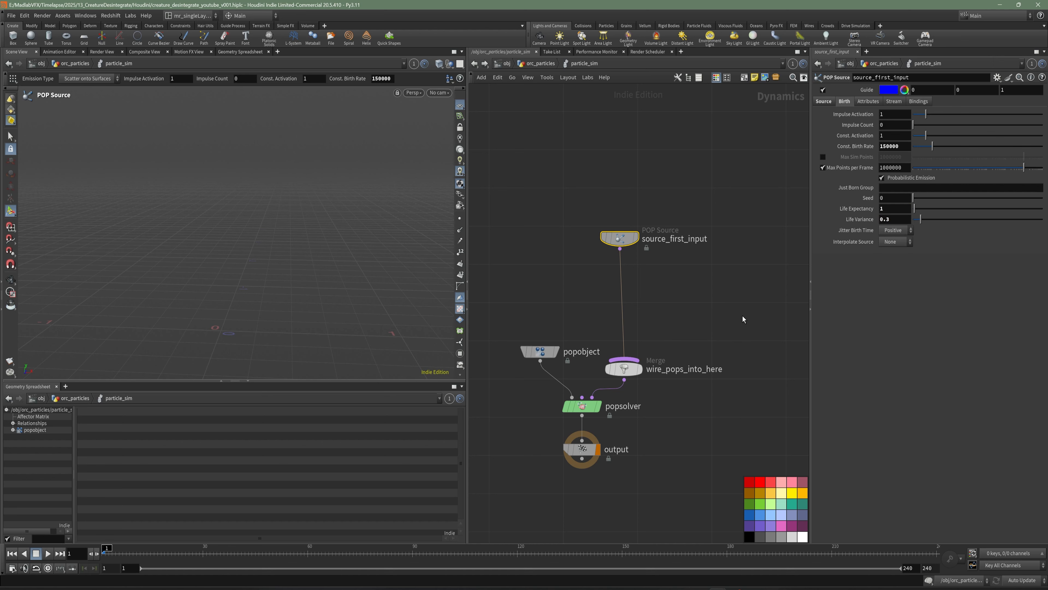
Add a POP Force node and insert it on the wire between source_first_input and wire_pops_into_here
middle_click_drag(743, 315, 753, 310)
key("Tab")
type("fo")
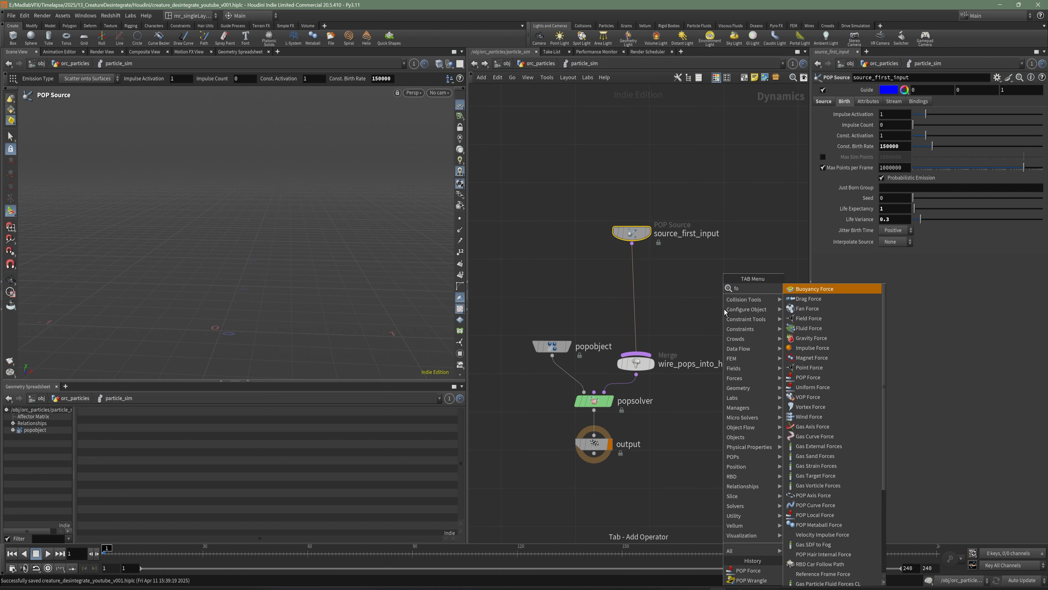
left_click(808, 377)
left_click(688, 305)
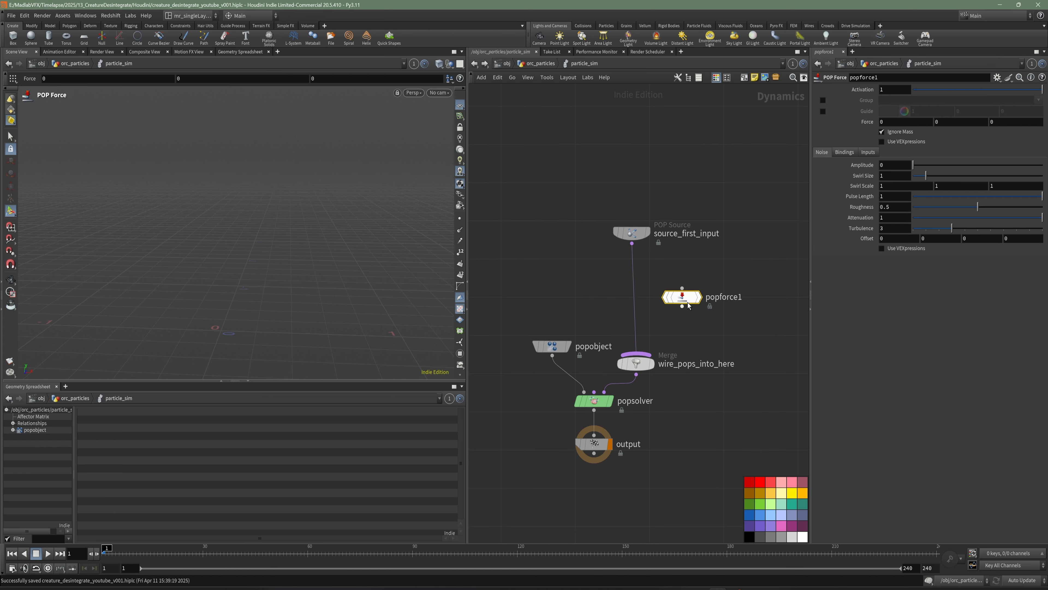
left_click_drag(689, 306, 638, 292)
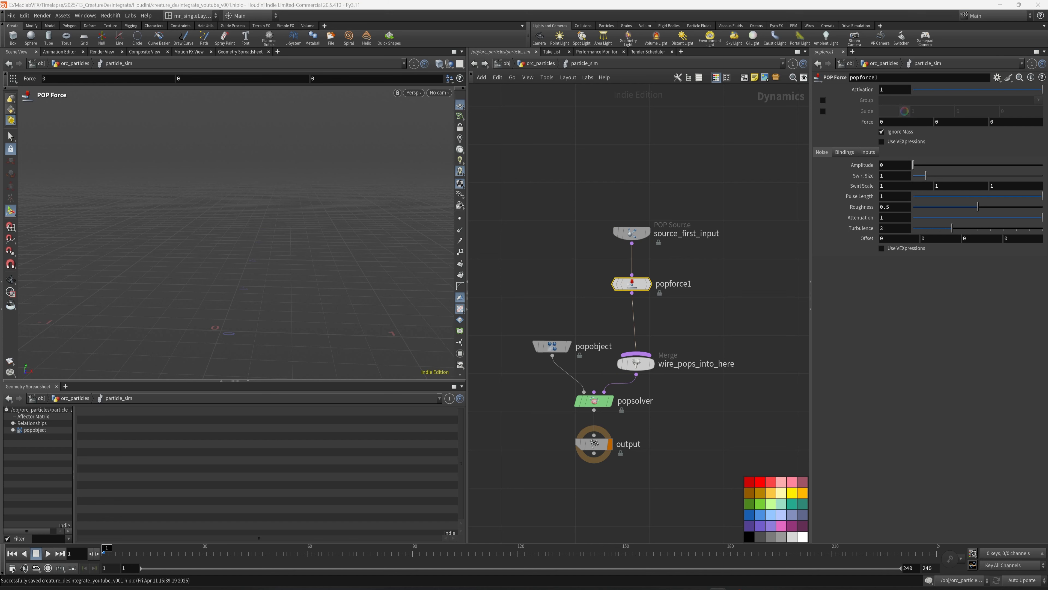
Set popforce1's X force to 0.7 and its noise amplitude to 1, and save the scene
left_click(889, 123)
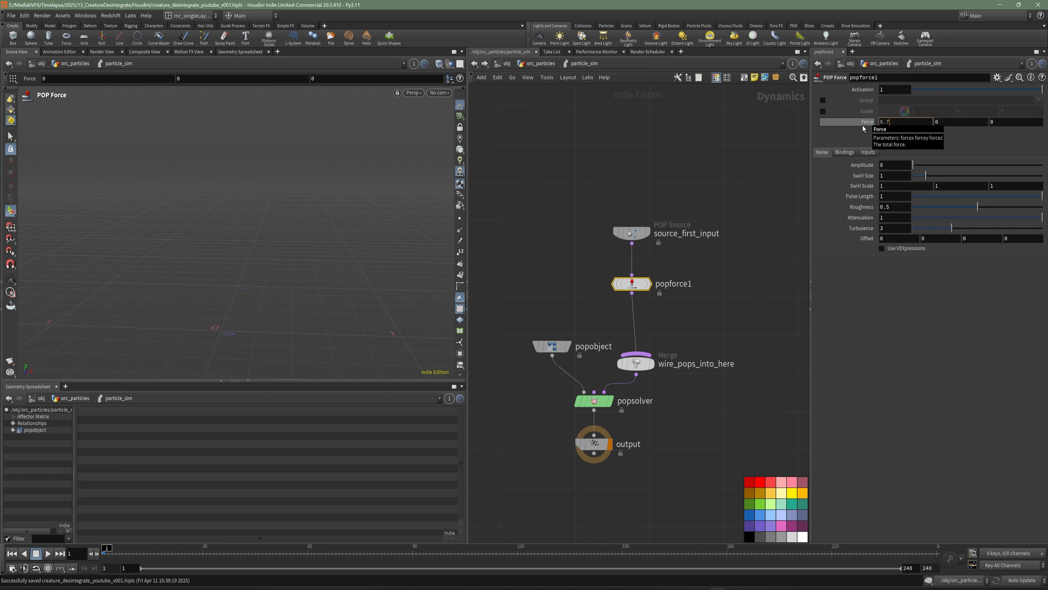
key("Return")
left_click_drag(891, 166, 867, 170)
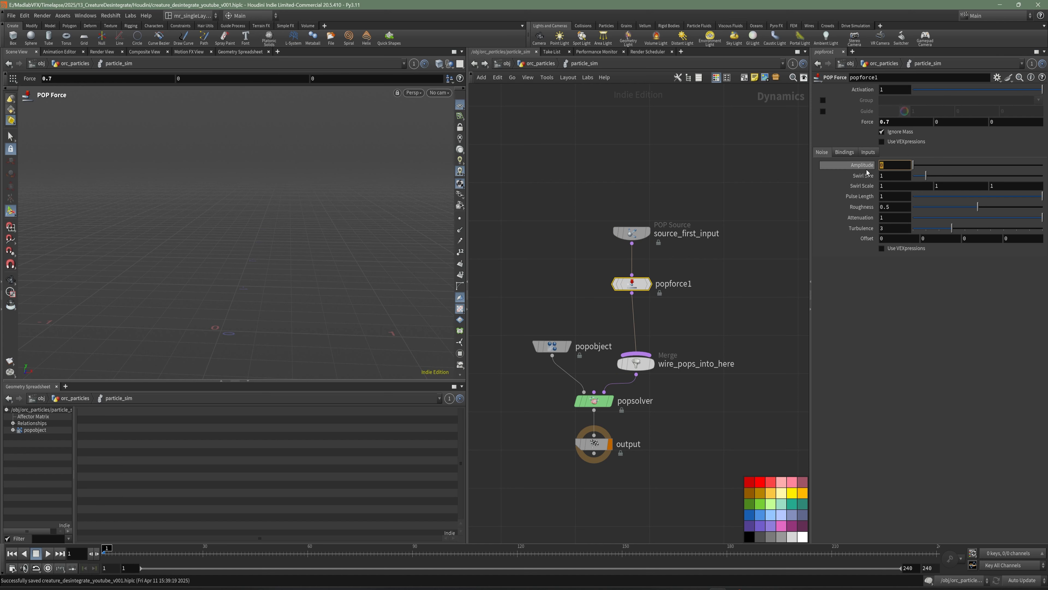
type("1")
key("Return")
left_click(740, 314)
key("ctrl+s")
middle_click_drag(677, 388, 679, 337)
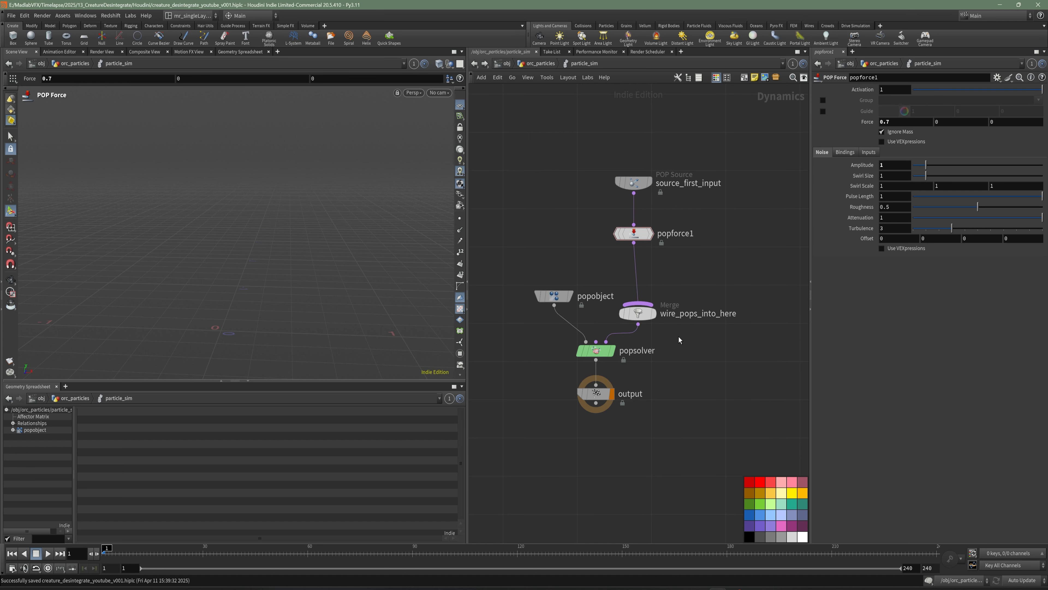
Delete the wire_pops_into_here merge node so popforce1 feeds popsolver directly
left_click(640, 314)
left_click(739, 418)
left_click_drag(705, 358, 627, 305)
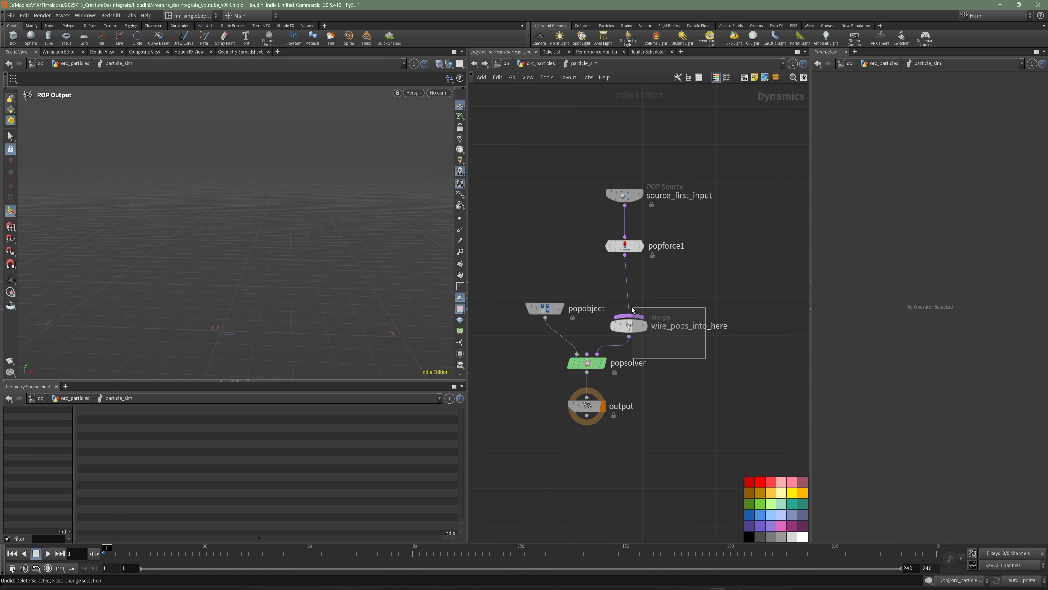
key("Delete")
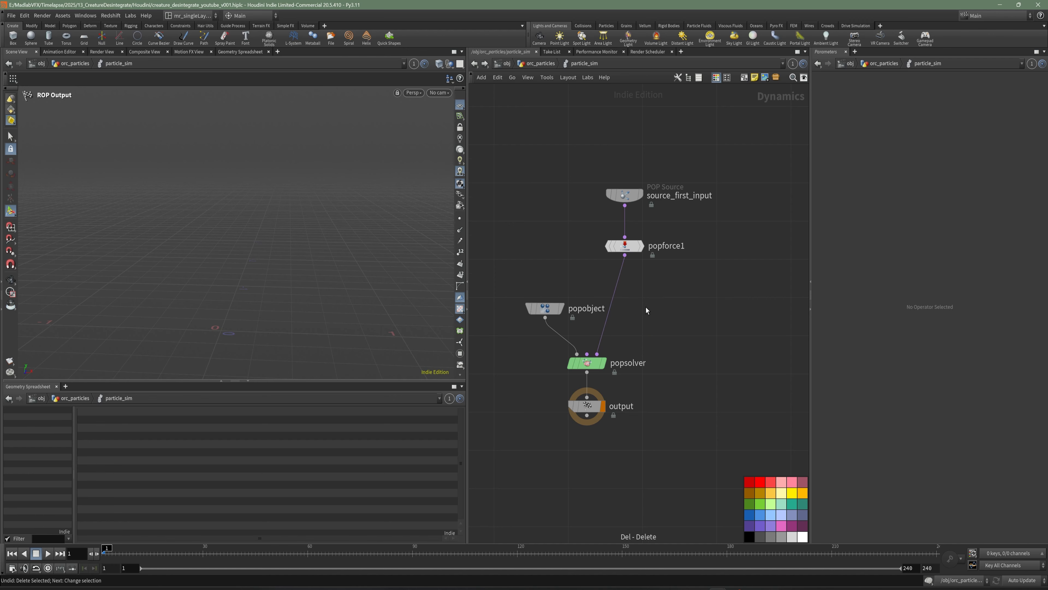
Look up the drag operators to add a POP Drag node between popforce1 and popsolver
middle_click_drag(646, 307, 655, 326)
key("Tab")
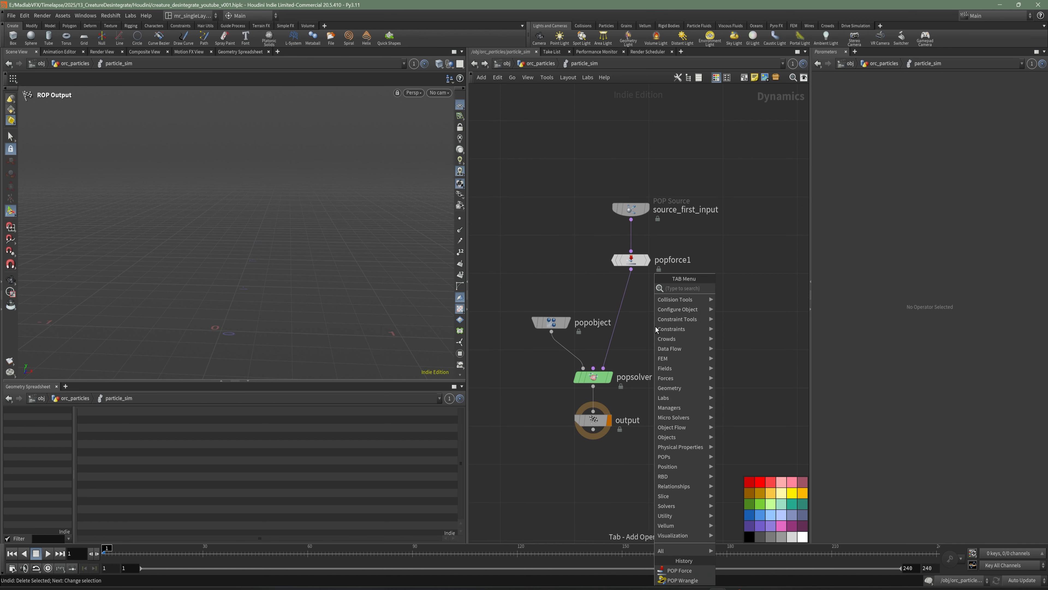
type("dri")
key("Escape")
key("Tab")
type("dr")
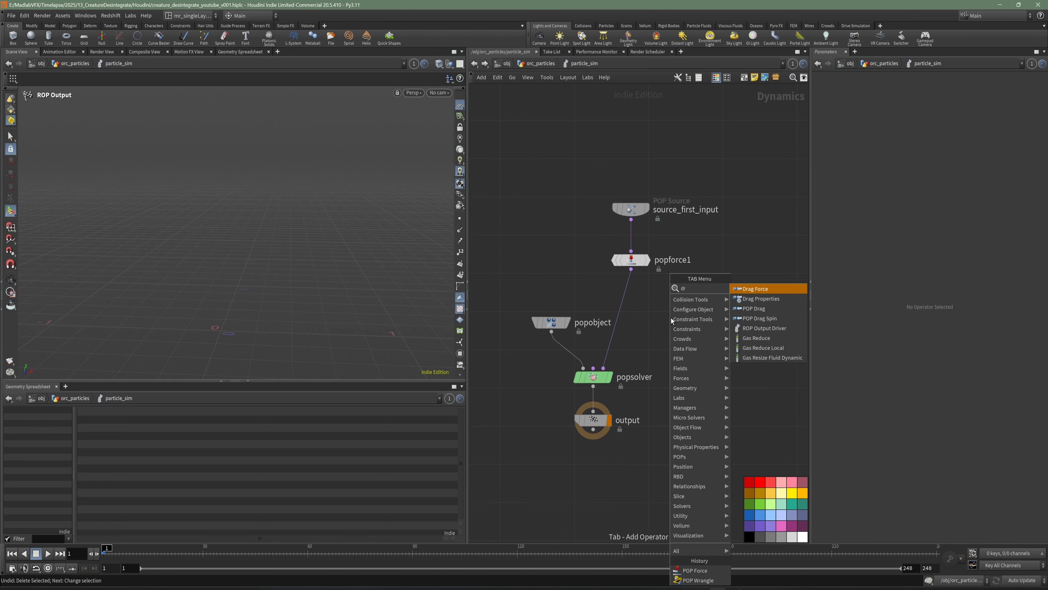
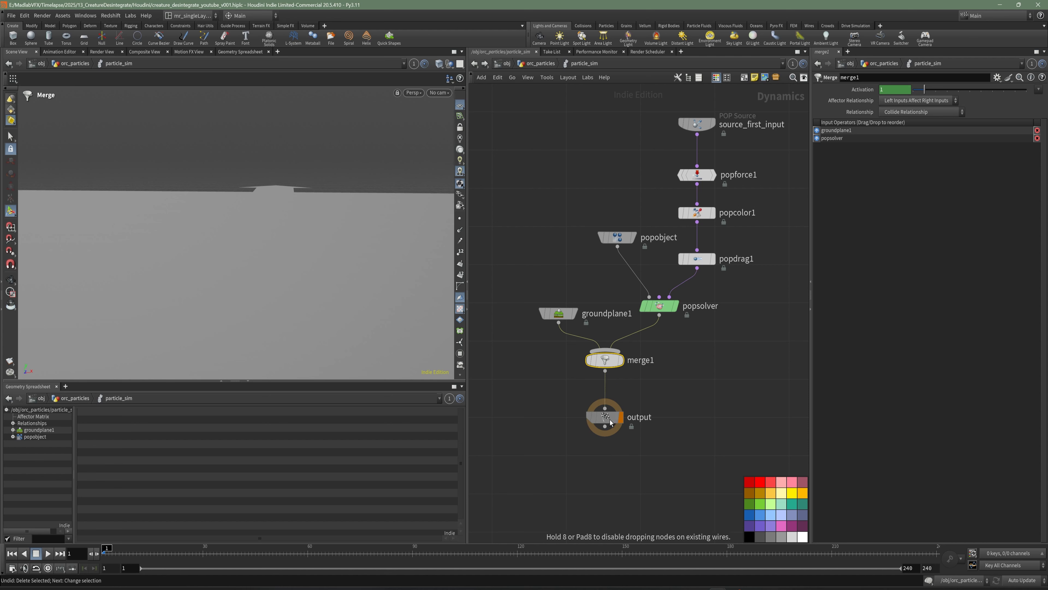
Save the scene and return from particle_sim to the orc_particles network
scroll(695, 369, "down", 1)
middle_click_drag(695, 369, 677, 381)
key("ctrl+s")
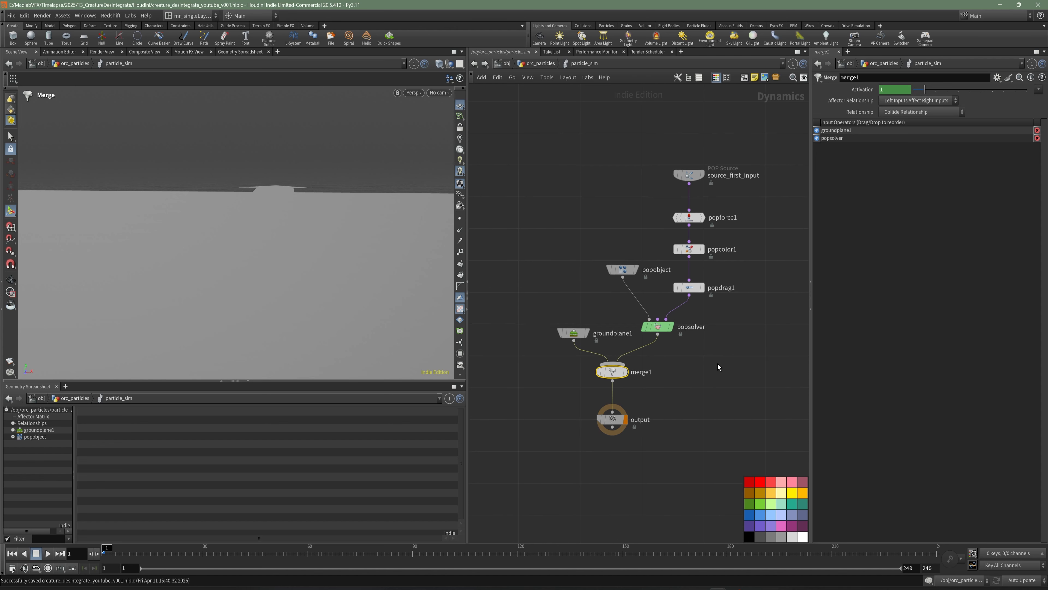
key("u")
key("ctrl+s")
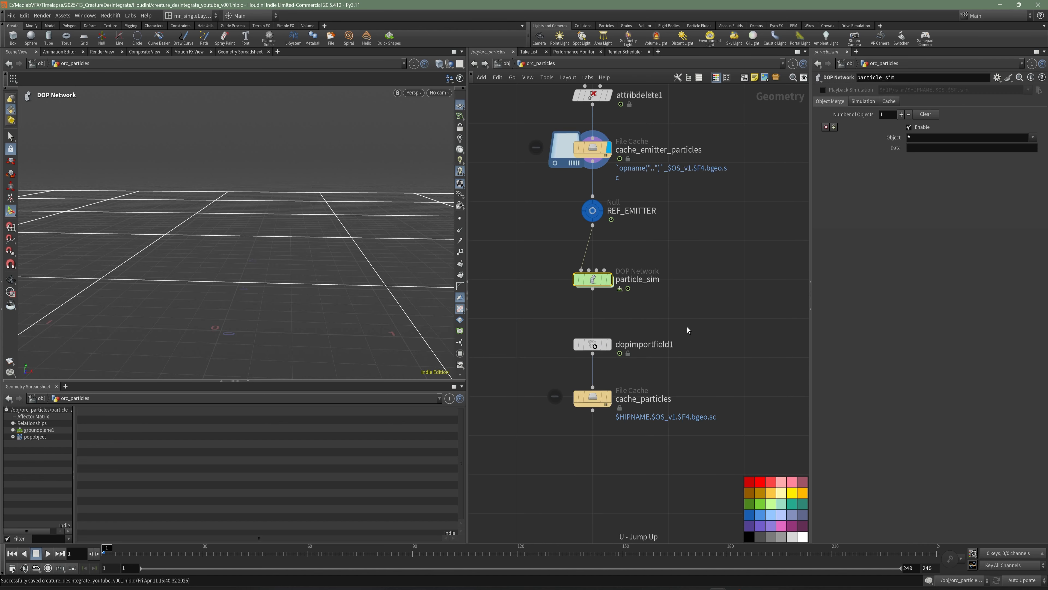
Set the base name of the cache_particles file cache to the `opname("..")`_$OS preset
left_click(597, 400)
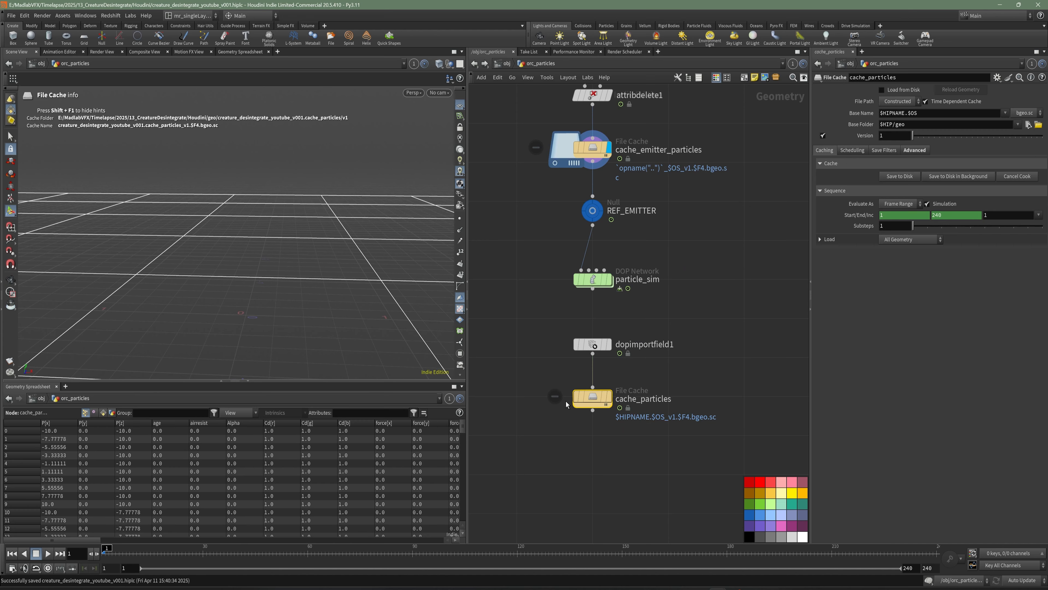
right_click_drag(302, 258, 214, 262, "alt")
middle_click_drag(214, 262, 242, 269, "alt")
middle_click_drag(331, 263, 319, 284, "alt")
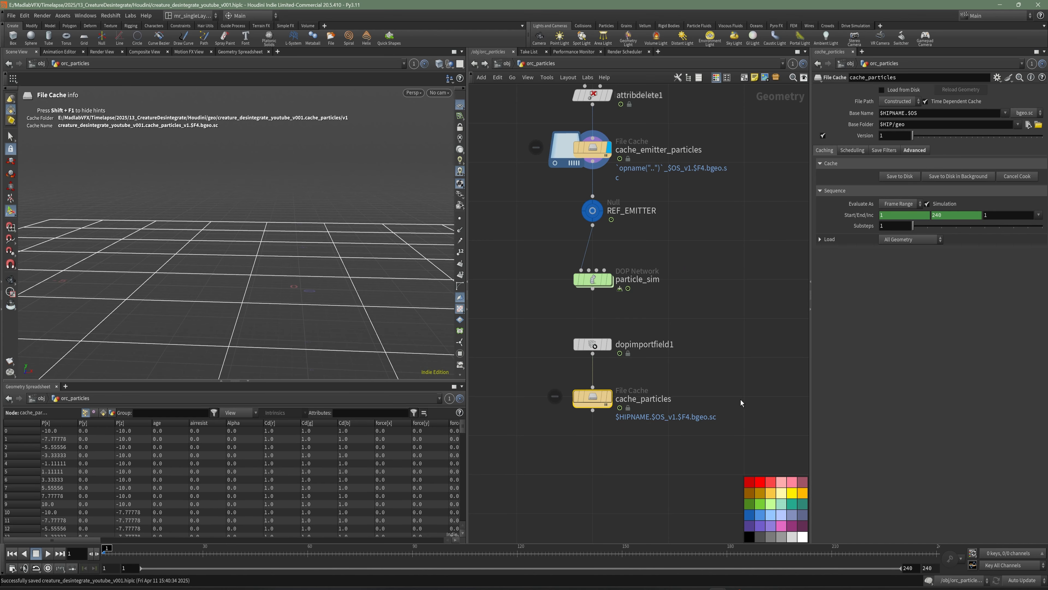
middle_click_drag(742, 403, 728, 402)
left_click(1005, 114)
left_click(981, 133)
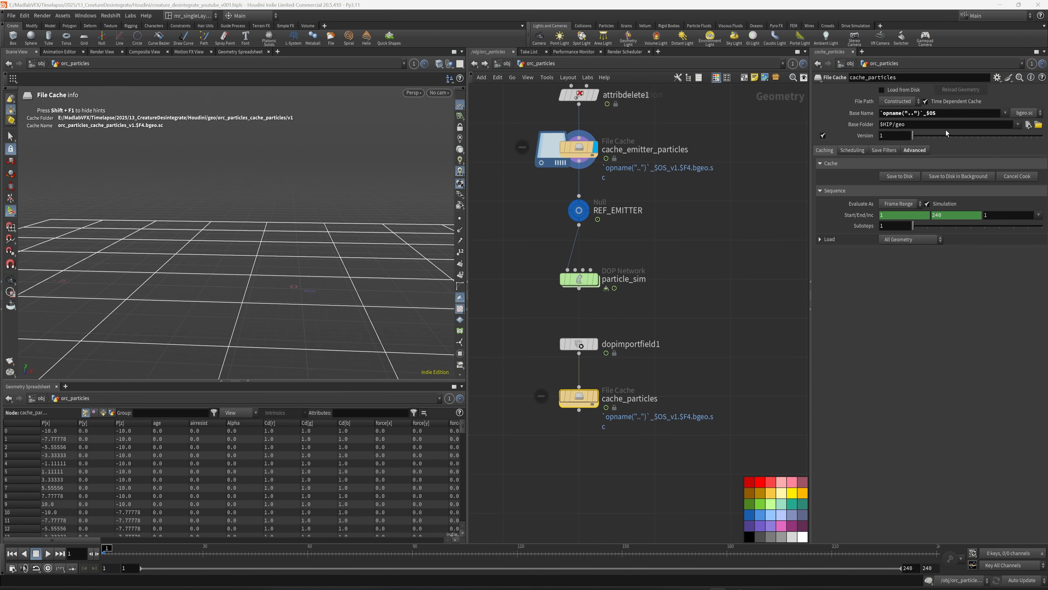
Turn off Harden Base Name on Save and enable Initialize Simulation OPs for cache_particles
left_click(915, 150)
left_click(901, 187)
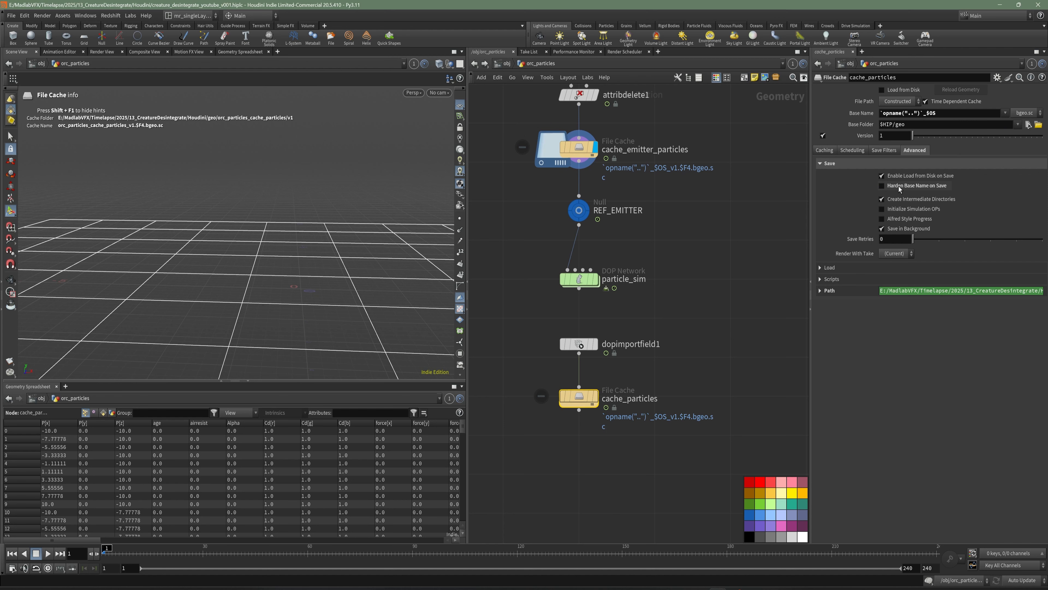
left_click(903, 210)
left_click_drag(372, 238, 428, 322, "alt")
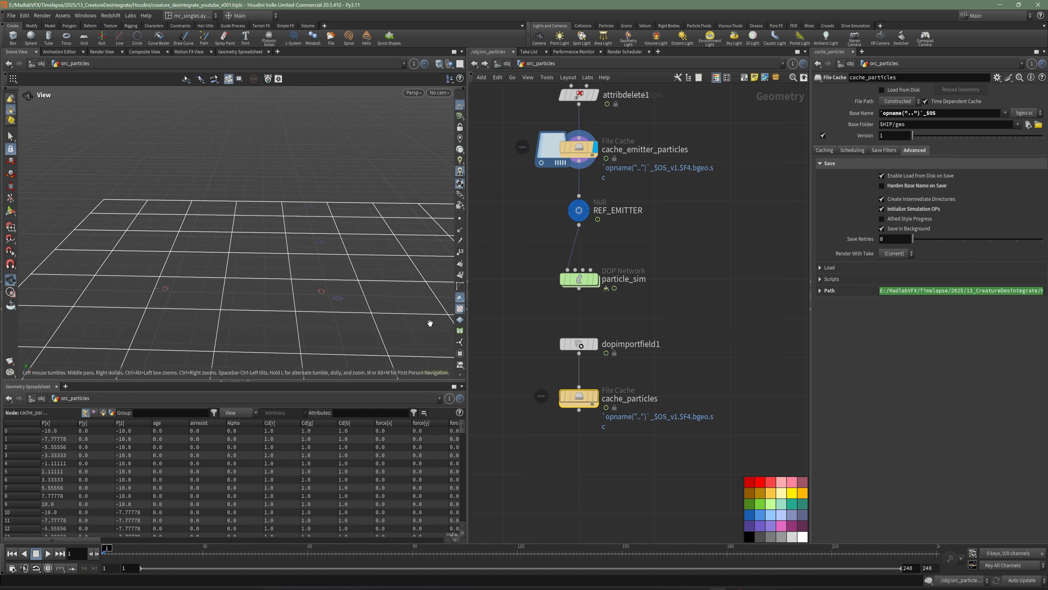
Choose the source object for the imported Geometry field in dopimportfield1
left_click_drag(616, 370, 592, 349)
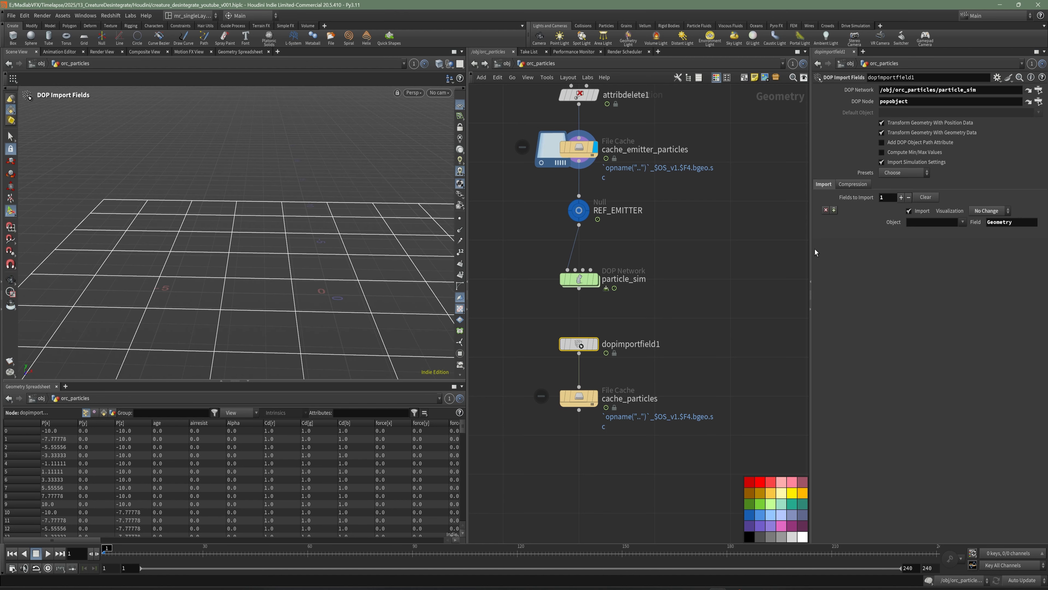
left_click_drag(639, 398, 615, 385)
left_click_drag(707, 357, 687, 344)
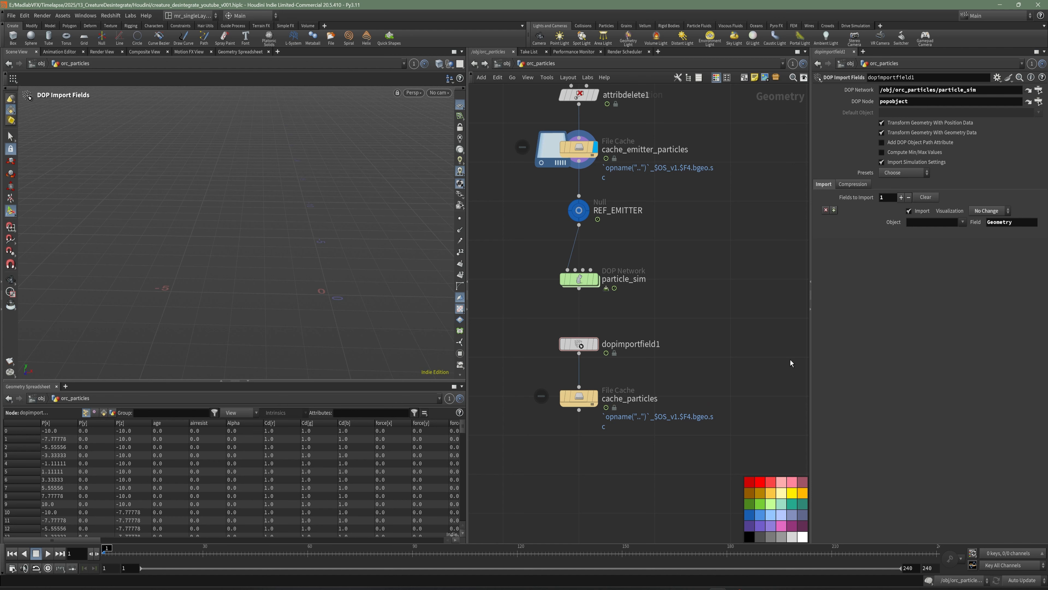
left_click(964, 222)
left_click(972, 243)
Save the scene and write the cache_particles simulation to disk
left_click_drag(644, 376, 593, 396)
key("ctrl+s")
middle_click_drag(667, 348, 659, 361)
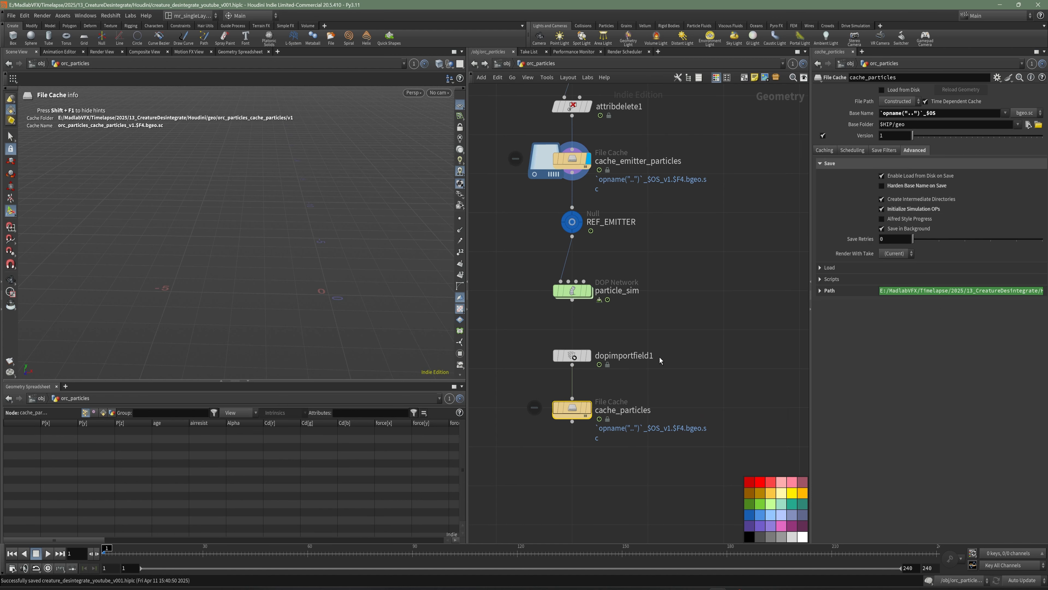
left_click(824, 150)
left_click(900, 176)
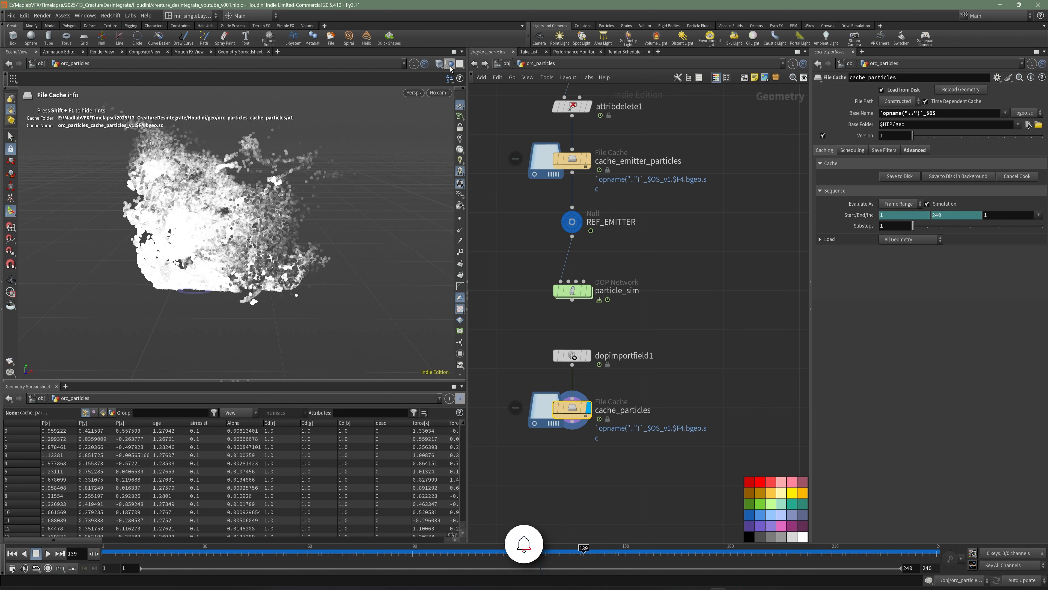
Go up to the object level and turn on the display of orc_disintegrate
key("u")
left_click(631, 252)
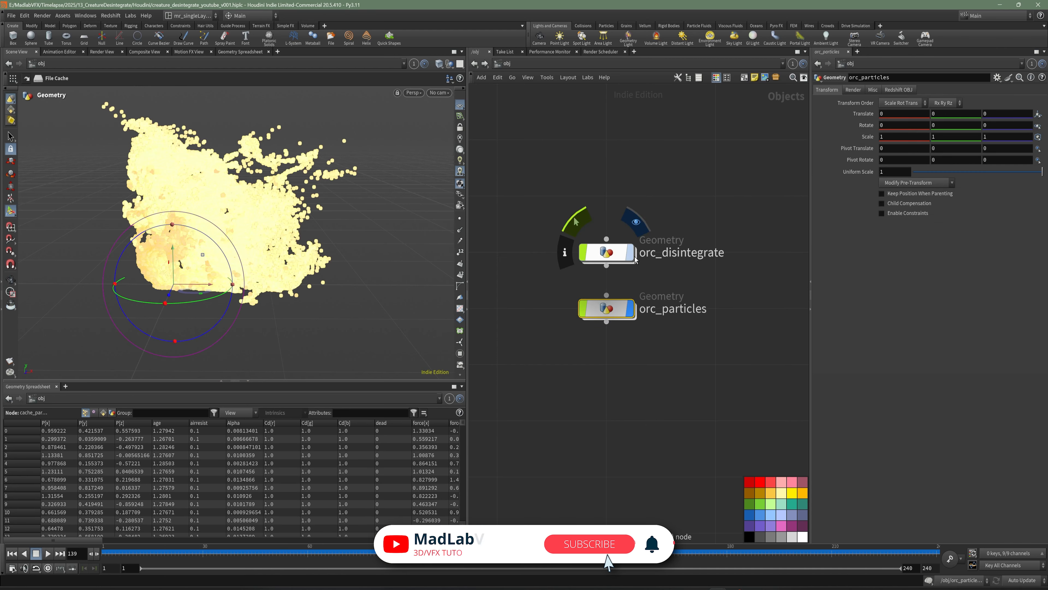
Open the orc_particles network and scrub to frame 83 to review the cached particles around the orc
double_click(614, 313)
scroll(273, 257, "up", 5)
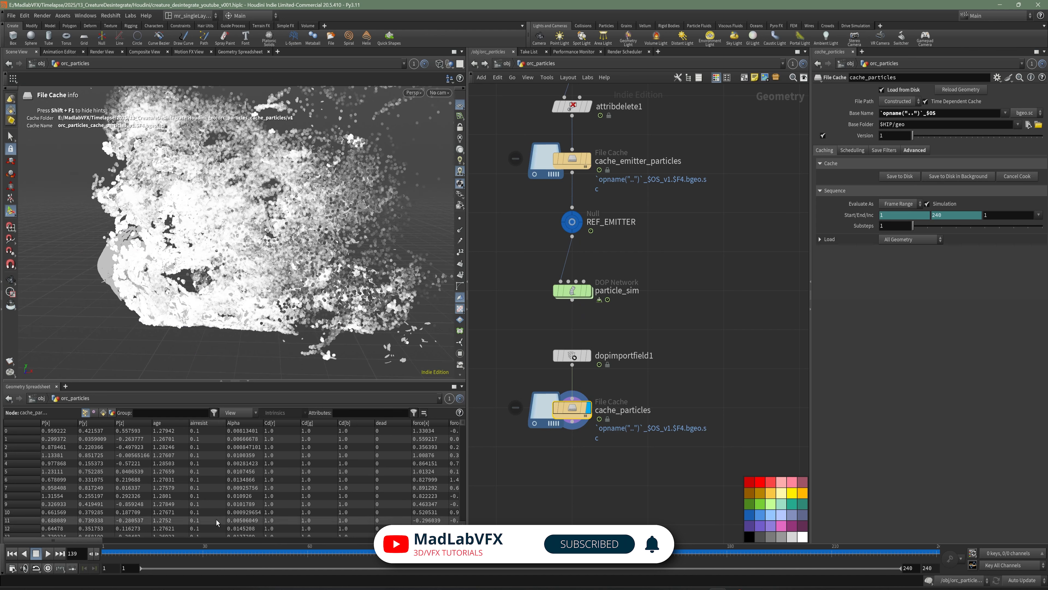
left_click(278, 552)
left_click_drag(323, 554, 389, 554)
left_click_drag(303, 225, 259, 223, "alt")
scroll(260, 223, "up", 2)
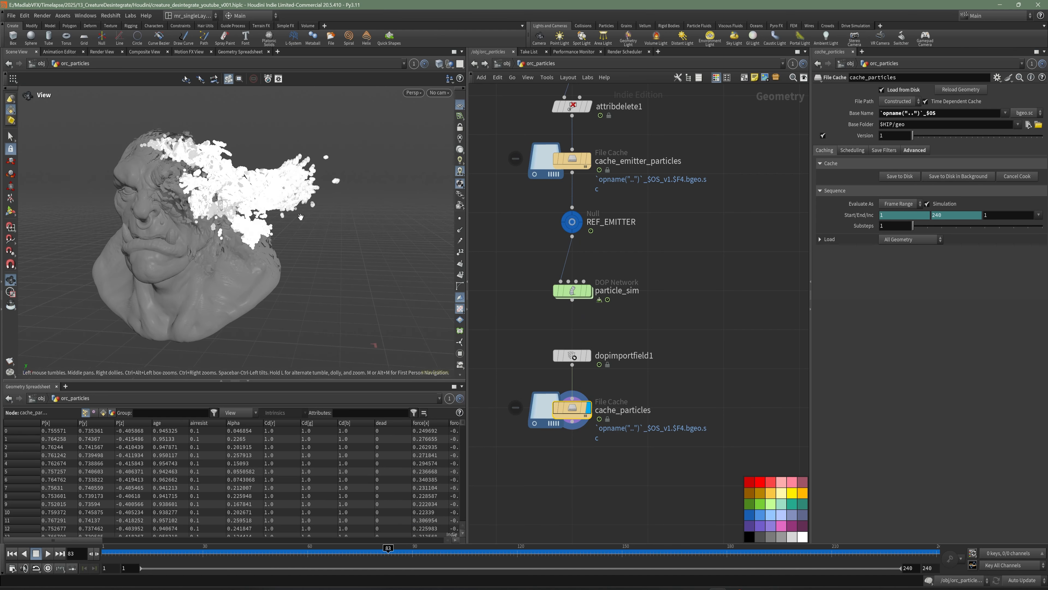
Change how the other objects are displayed in the viewport, move to frame 111 and save the scene
key("Return")
left_click(449, 63)
left_click(461, 83)
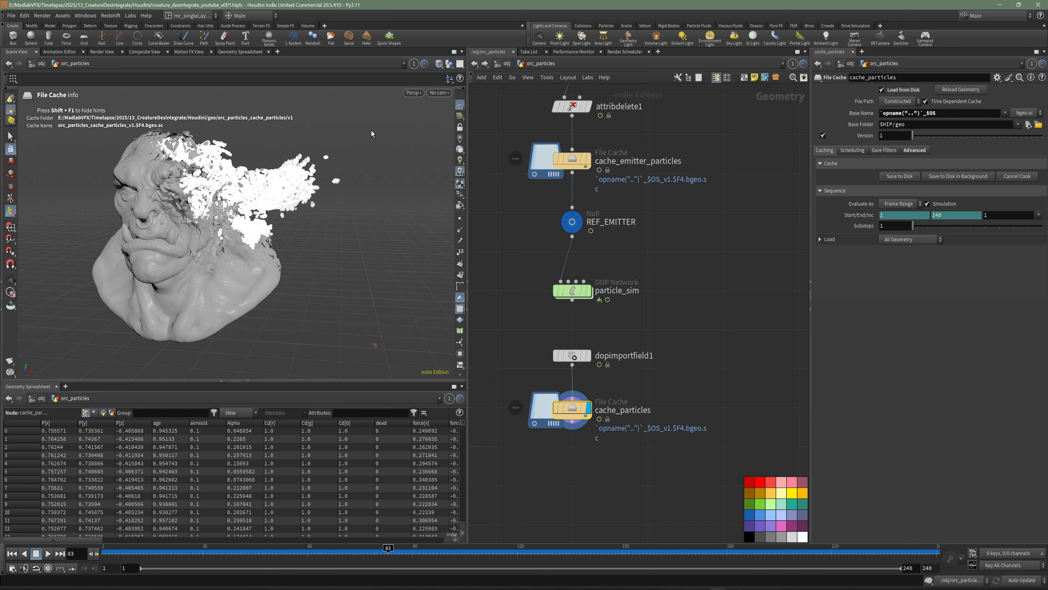
left_click_drag(423, 559, 487, 561)
scroll(645, 320, "down", 3)
key("ctrl+s")
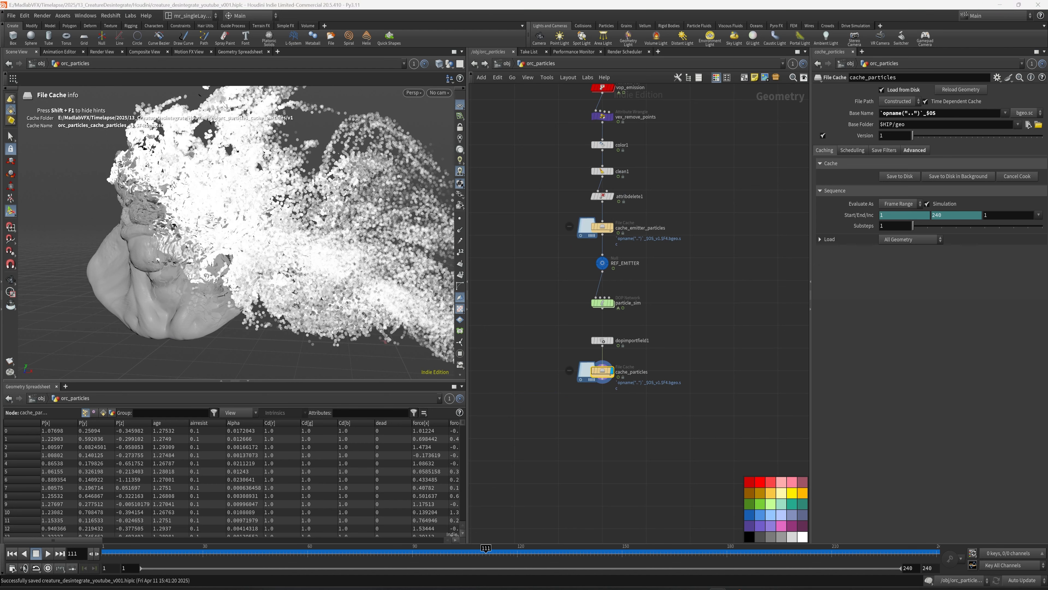
Add an Attribute Delete node after cache_particles, connect it and turn on its display
left_click(677, 429)
middle_click_drag(621, 390, 651, 381)
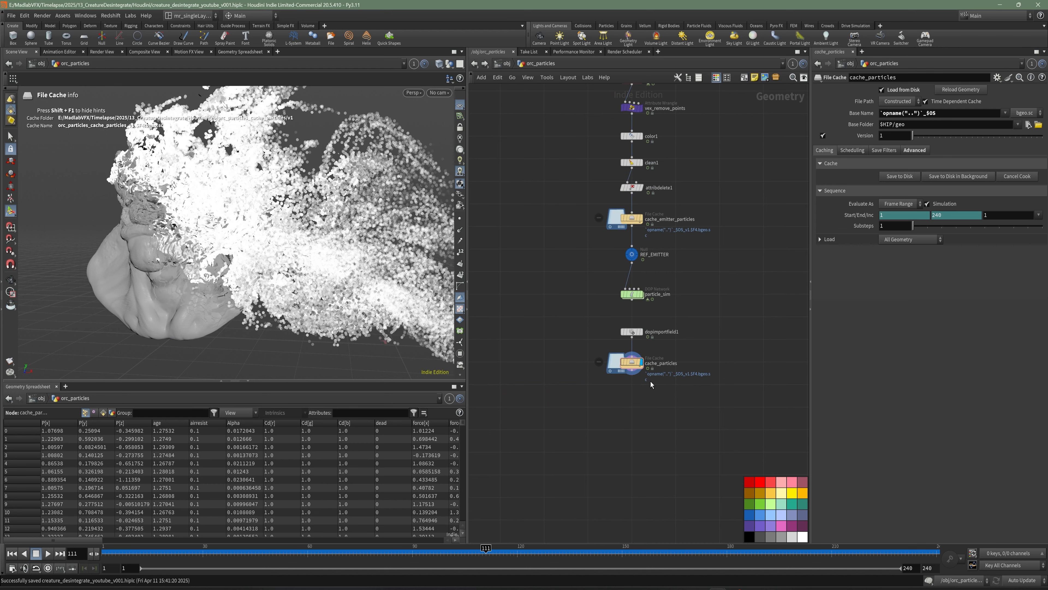
mouse_move(246, 202)
left_mouse_down("alt")
mouse_move(269, 190)
mouse_move(247, 206)
mouse_move(265, 213)
left_mouse_up("alt")
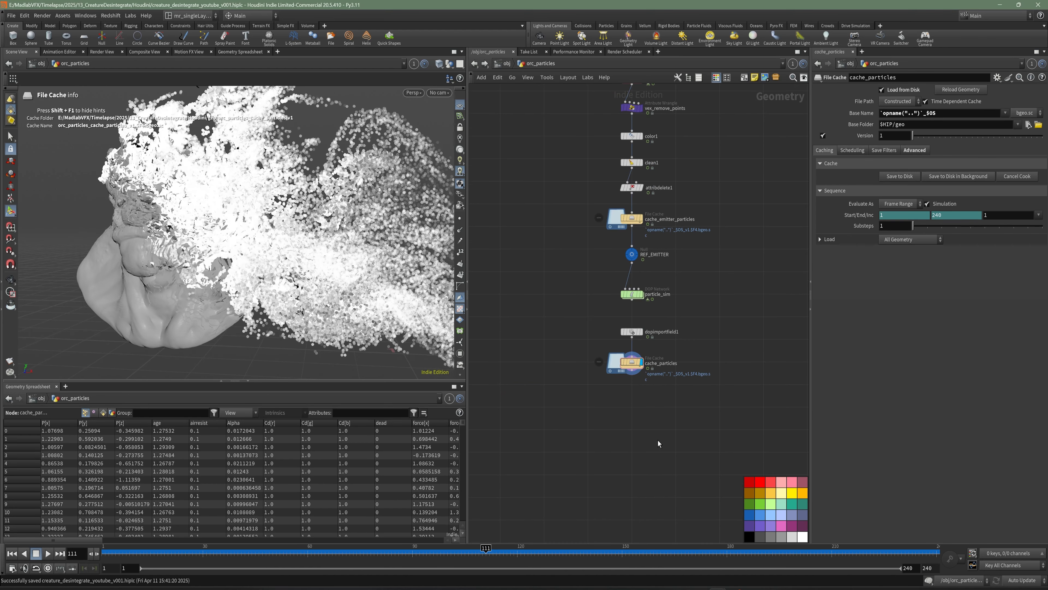
scroll(658, 440, "up", 3)
key("Tab")
type("del")
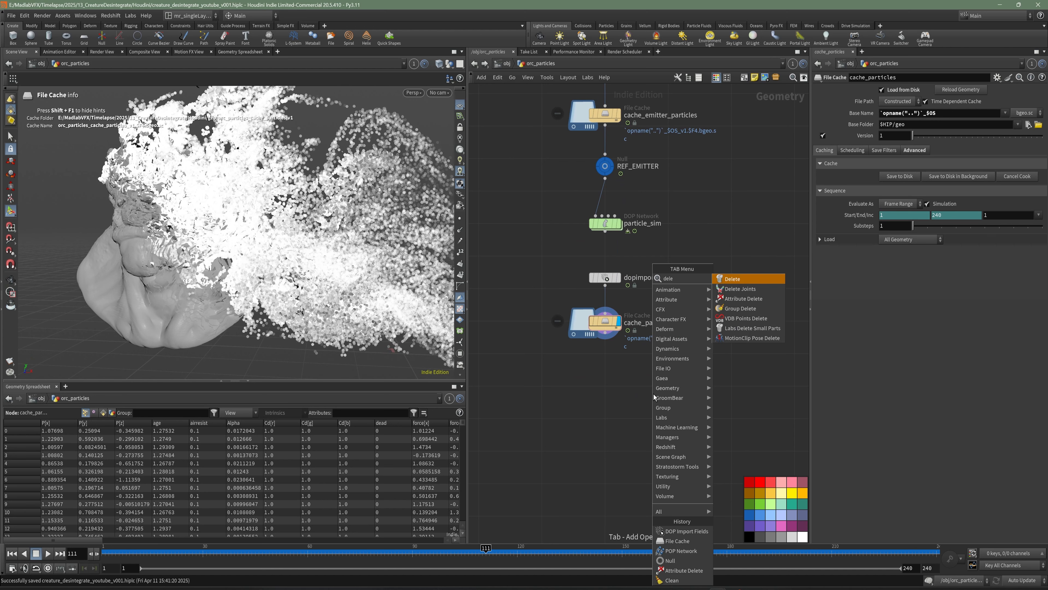
left_click(746, 301)
left_click(609, 374)
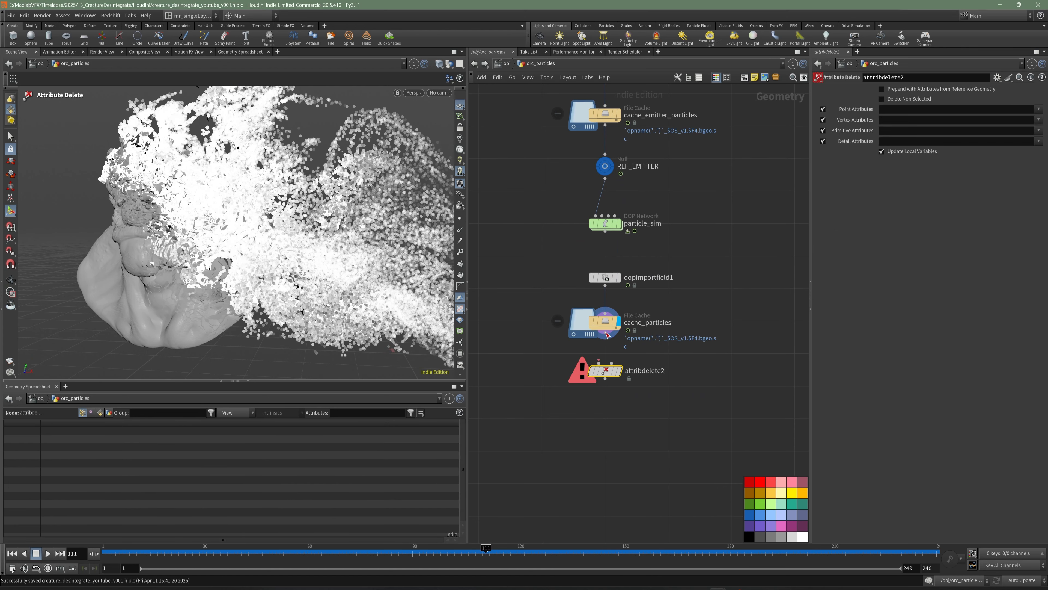
left_click(605, 332)
left_click(599, 363)
left_click(619, 371)
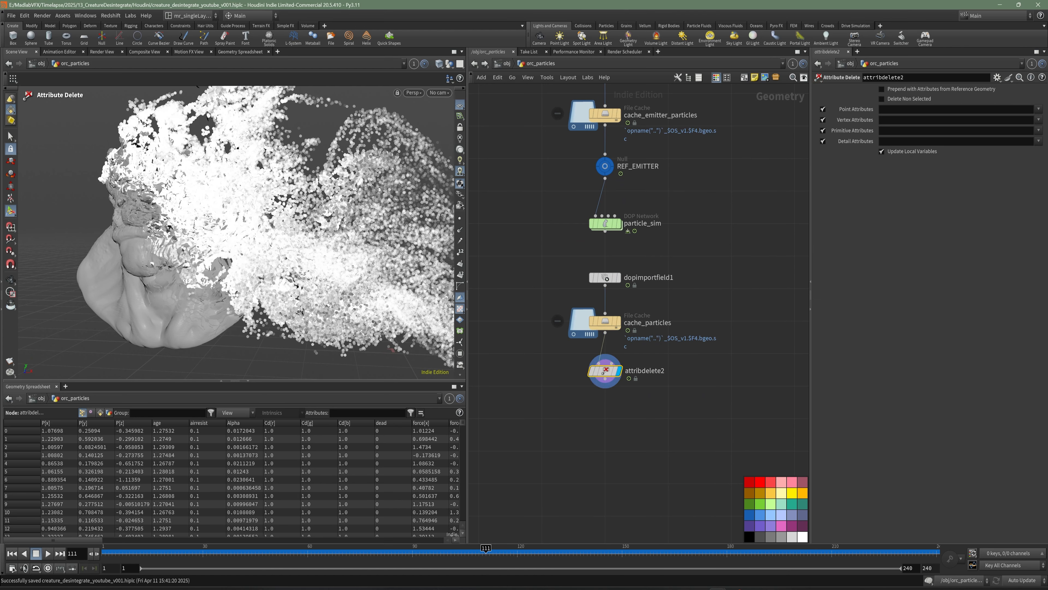
Enable Delete Non Selected on attribdelete2 and keep only the point attributes v, Alpha and id
left_click(882, 100)
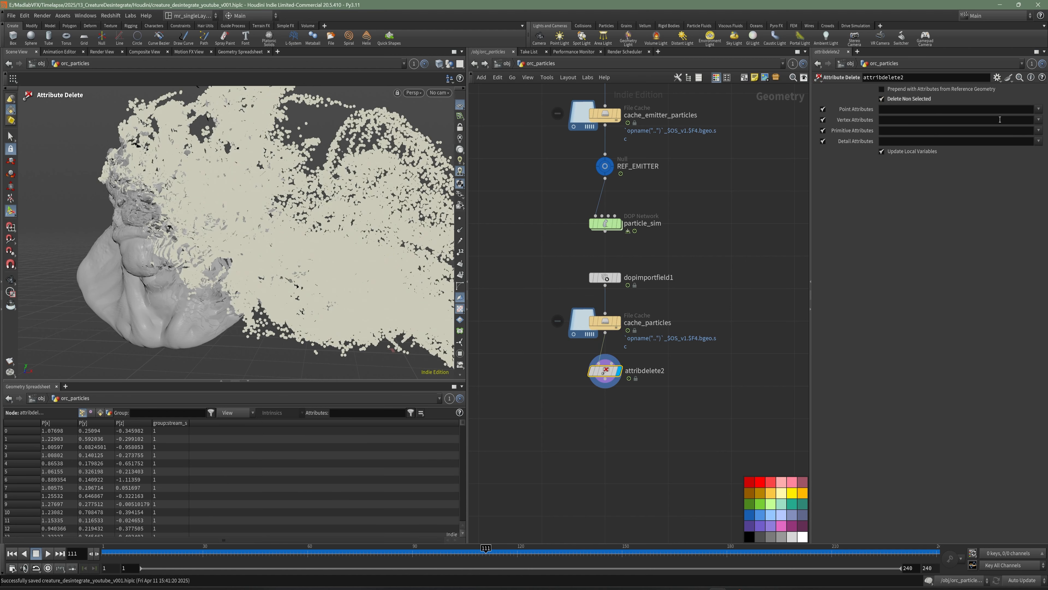
left_click(1038, 109)
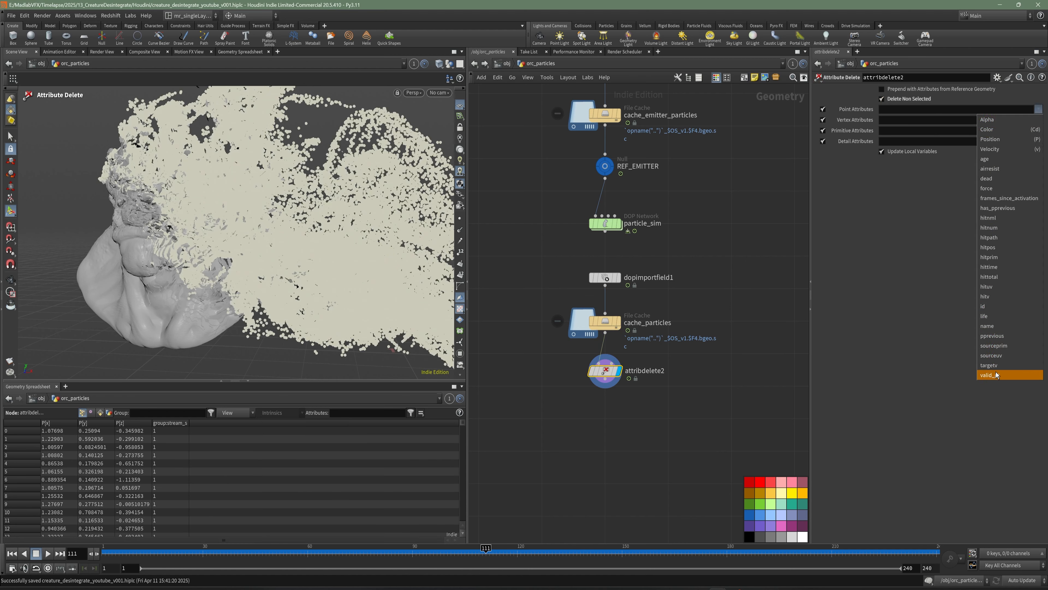
left_click(998, 149)
left_click(1037, 109)
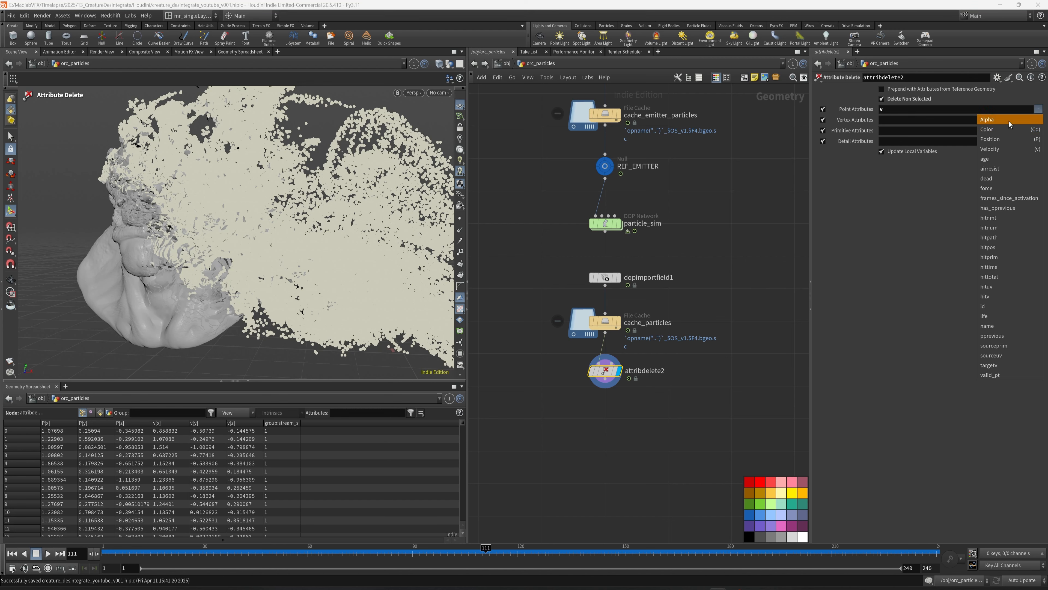
left_click(991, 120)
left_click(1039, 110)
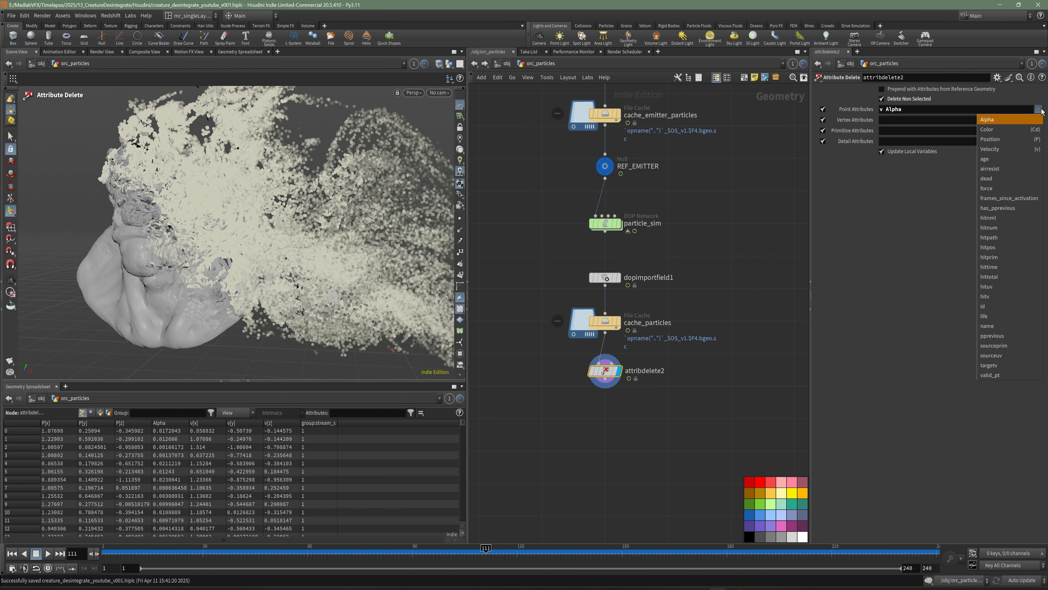
left_click(994, 306)
Add a Group Delete node below attribdelete2, turn on its display and save the scene
middle_click_drag(675, 385, 690, 331)
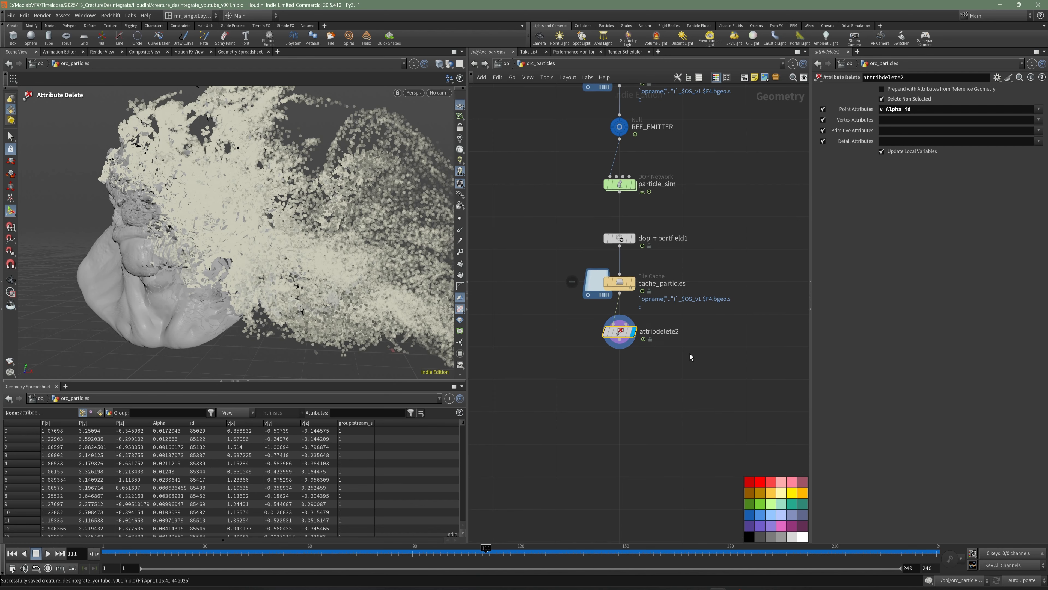
key("Tab")
type("dele")
left_click(777, 308)
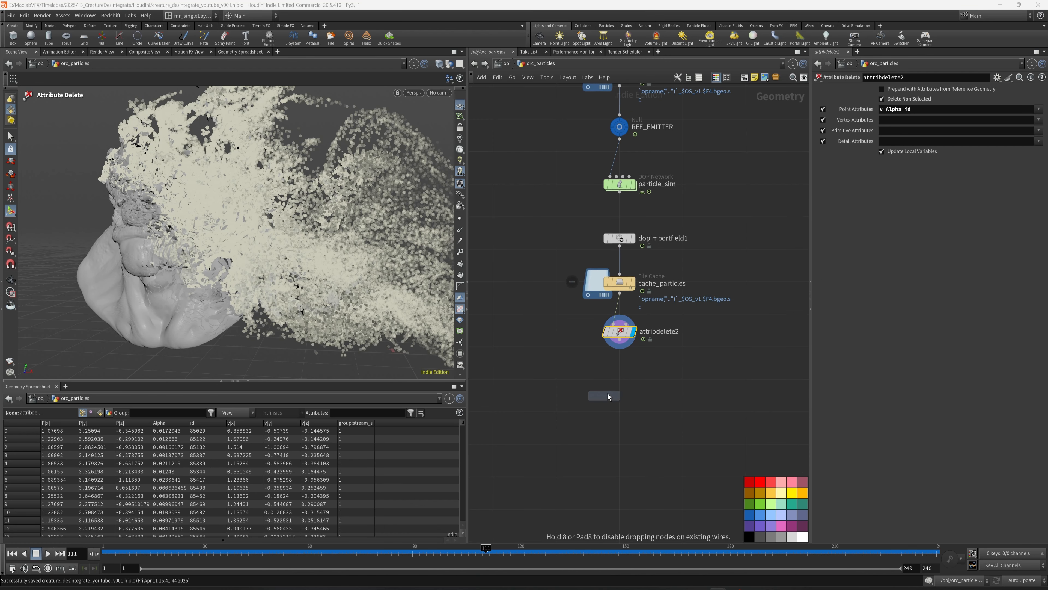
left_click(616, 374)
mouse_move(616, 368)
left_mouse_down()
mouse_move(619, 340)
mouse_move(619, 369)
left_mouse_up()
left_click(634, 370)
key("ctrl+s")
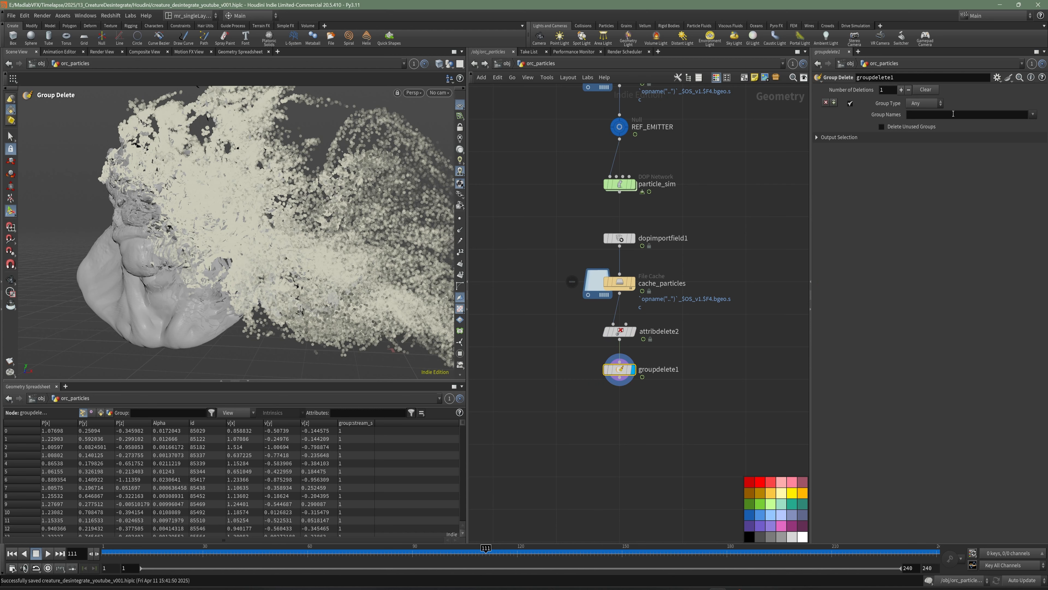
Set the Group Names of groupdelete1 to * to remove every group
left_click(940, 116)
type("*")
key("Return")
Add a Point Wrangle connected below groupdelete1, rename it vex_pscale and save the scene
middle_click_drag(677, 383, 674, 356)
key("Tab")
type("wr")
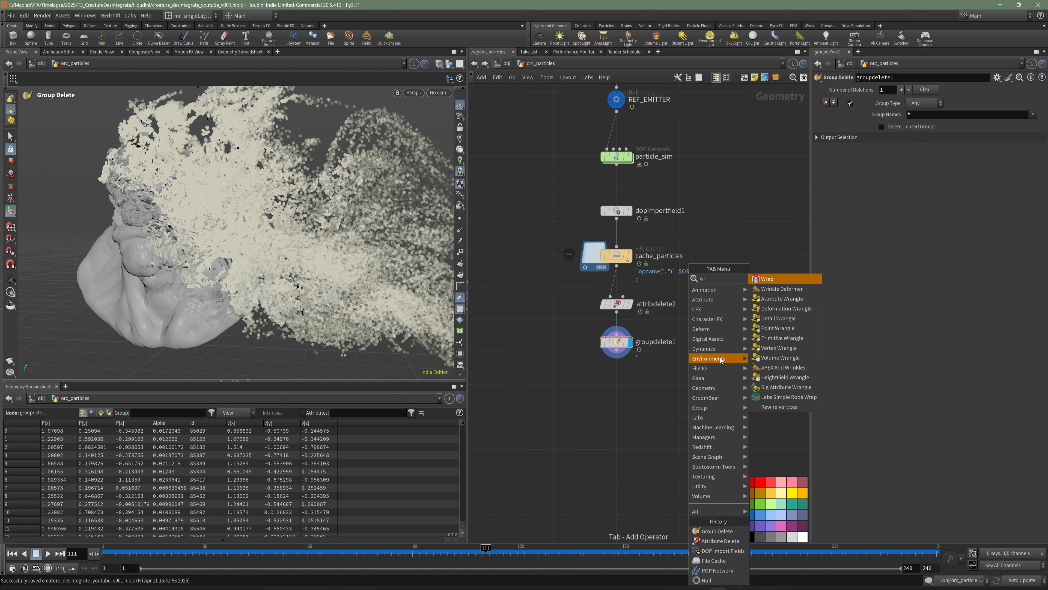
left_click(777, 328)
left_click(639, 389)
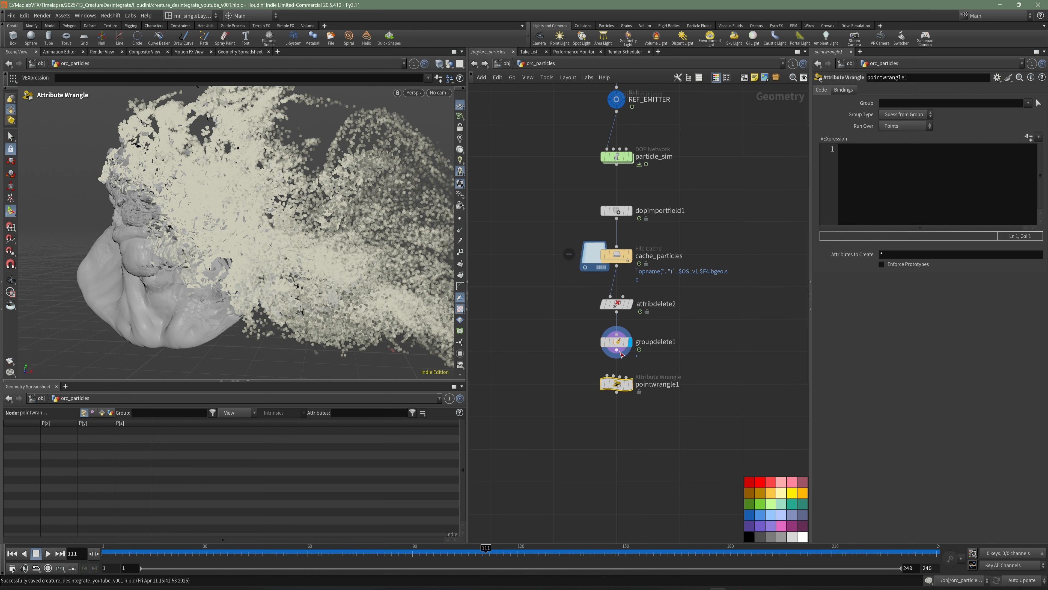
double_click(640, 388)
type("vex_pa")
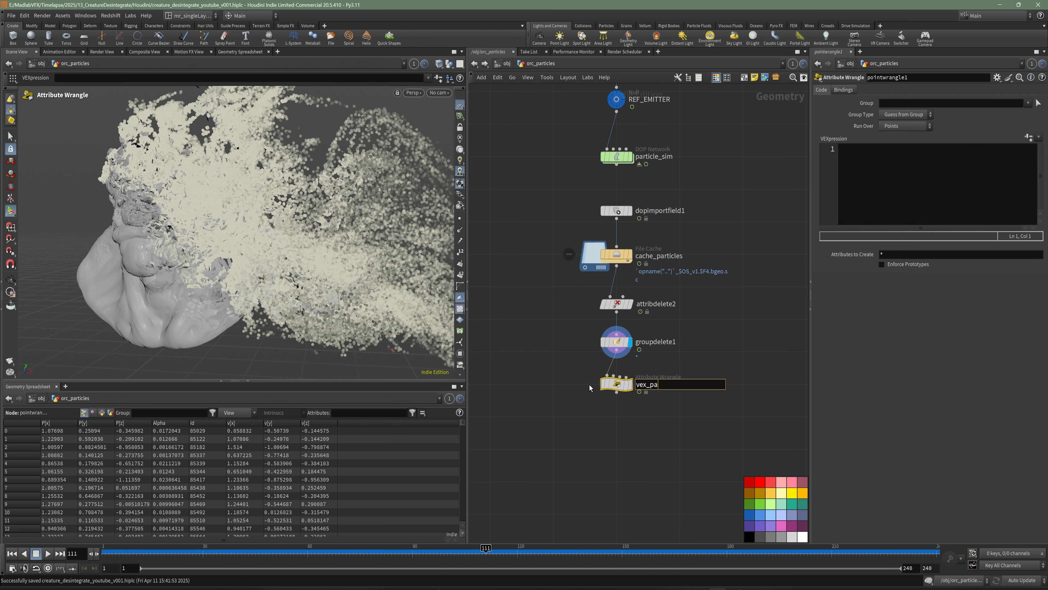
key("BackSpace")
type("scale")
key("Return")
key("ctrl+s")
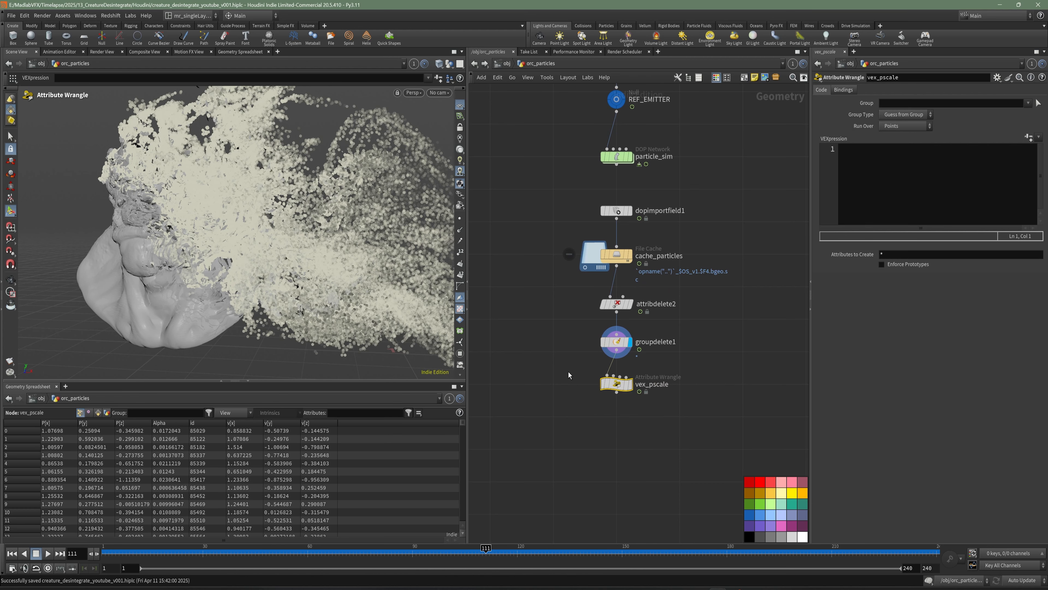
Colour the vex_pscale node purple in the network
middle_click_drag(689, 450, 671, 399)
right_click_drag(673, 402, 720, 459)
middle_click_drag(720, 459, 776, 477)
left_click(752, 526)
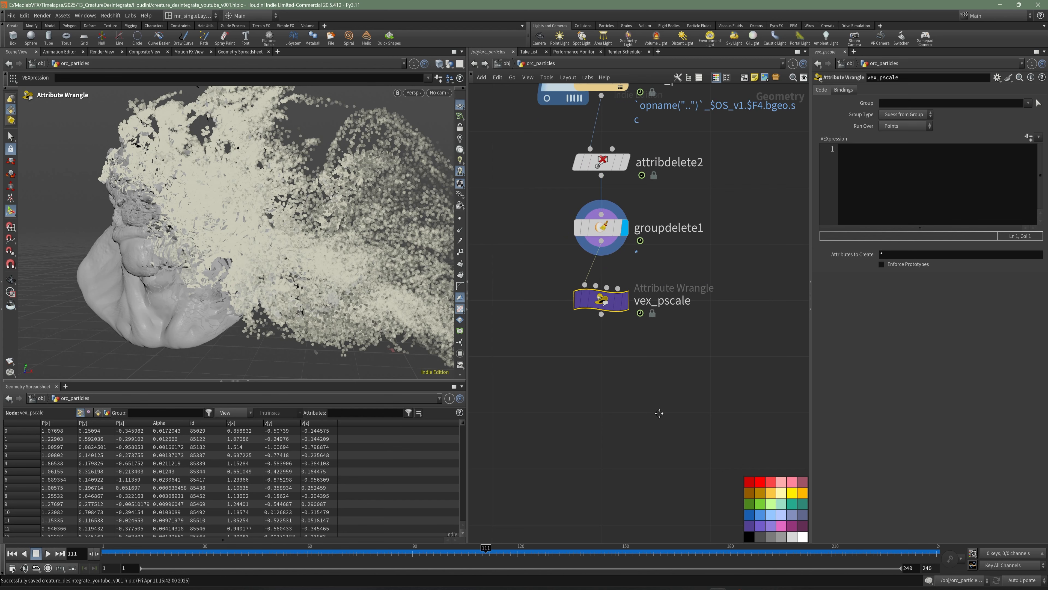
middle_click_drag(659, 413, 663, 426)
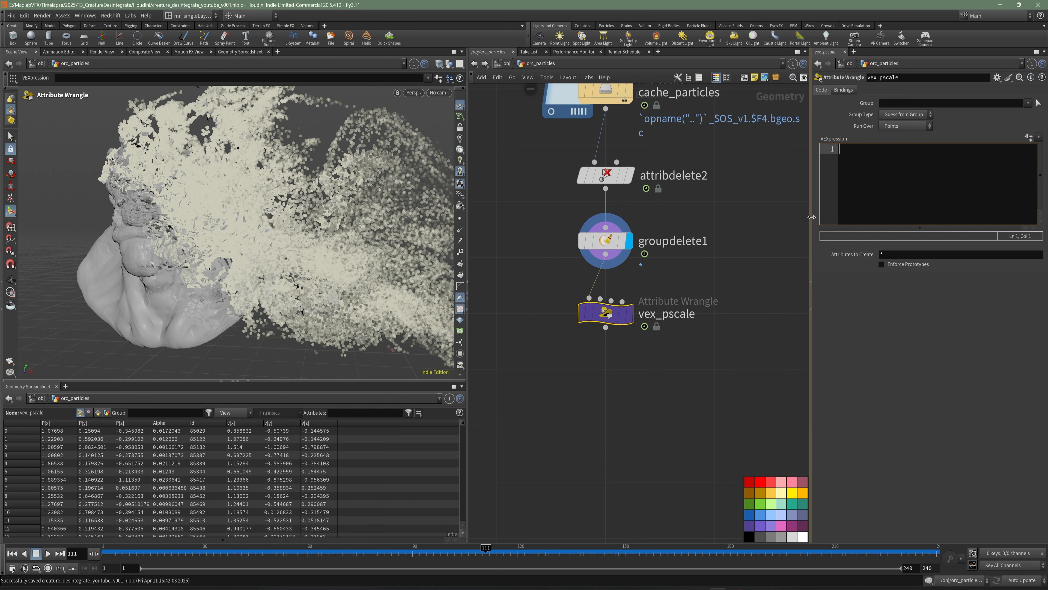
Turn on the display of vex_pscale, widen its code area and enter float minScale = chf("min_scale"); as the first line
left_click_drag(810, 217, 734, 228)
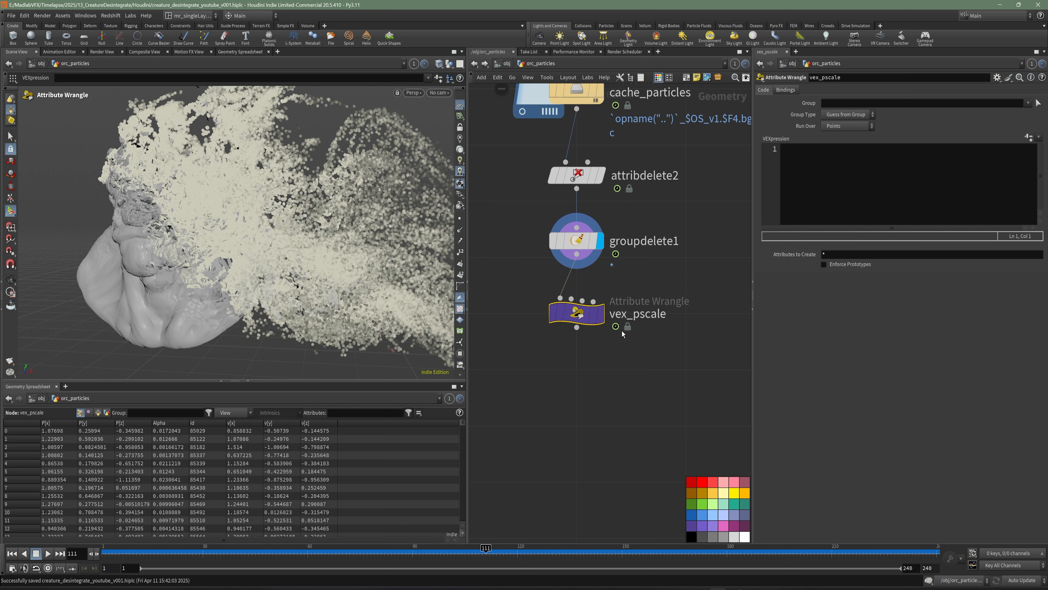
left_click(601, 313)
left_click(831, 183)
type("flo")
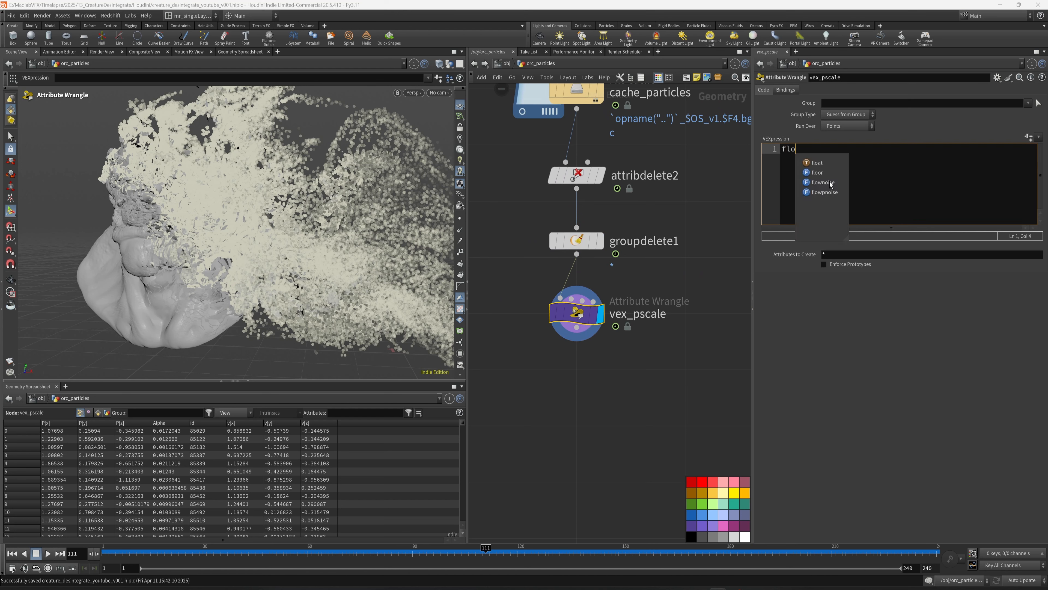
type("at minScale =")
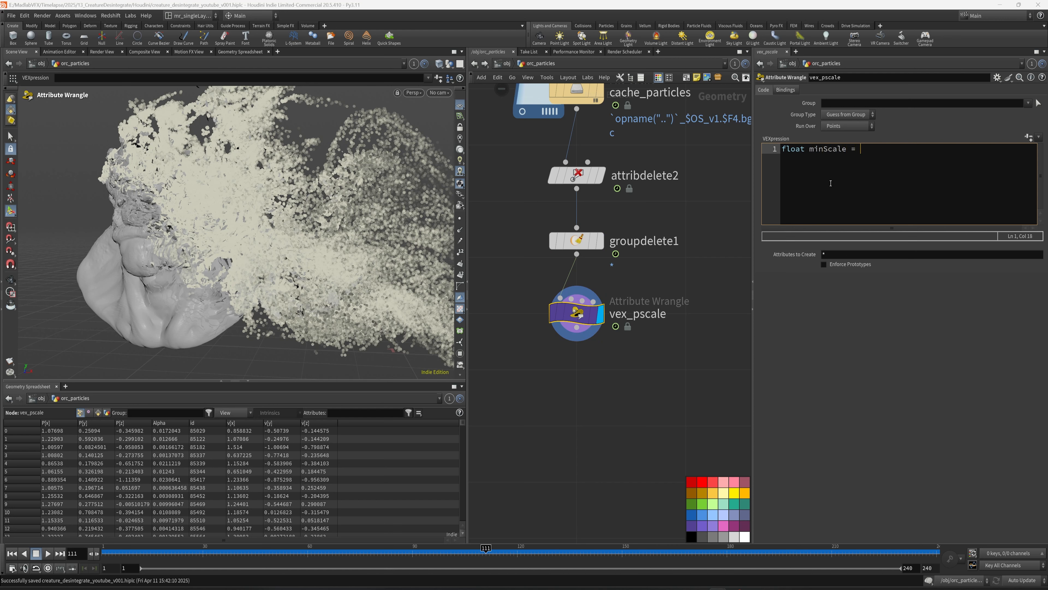
type(" chf()")
type("\"")
type("mi")
type("n_scale")
type(";")
key("Return")
Add the line float maxScale = chf("max_scale"); to the vex_pscale code, followed by an empty line
type("fl")
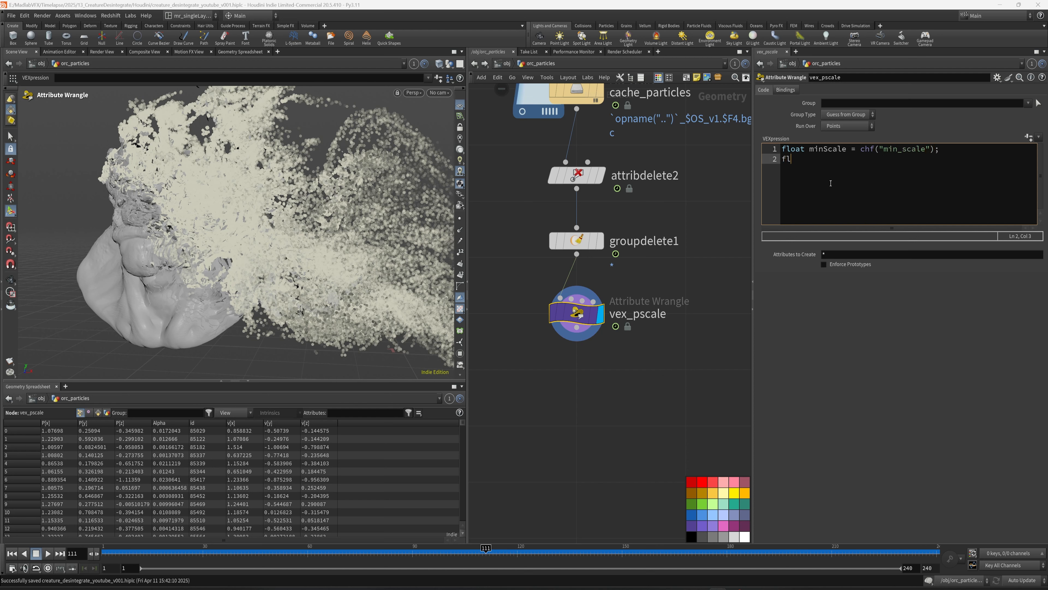
type("oat ")
type("max")
type("Scale = chf()")
type("\"\"")
type("min")
type("_c")
key("BackSpace")
type("scale\");")
key("Return")
key("Return")
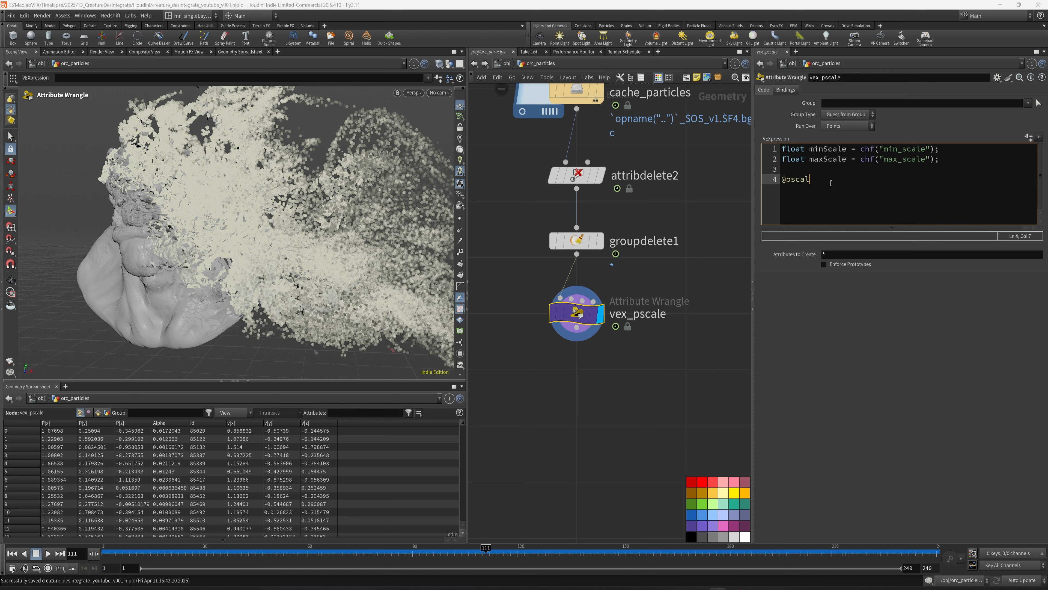
type("@pscale = fit(r")
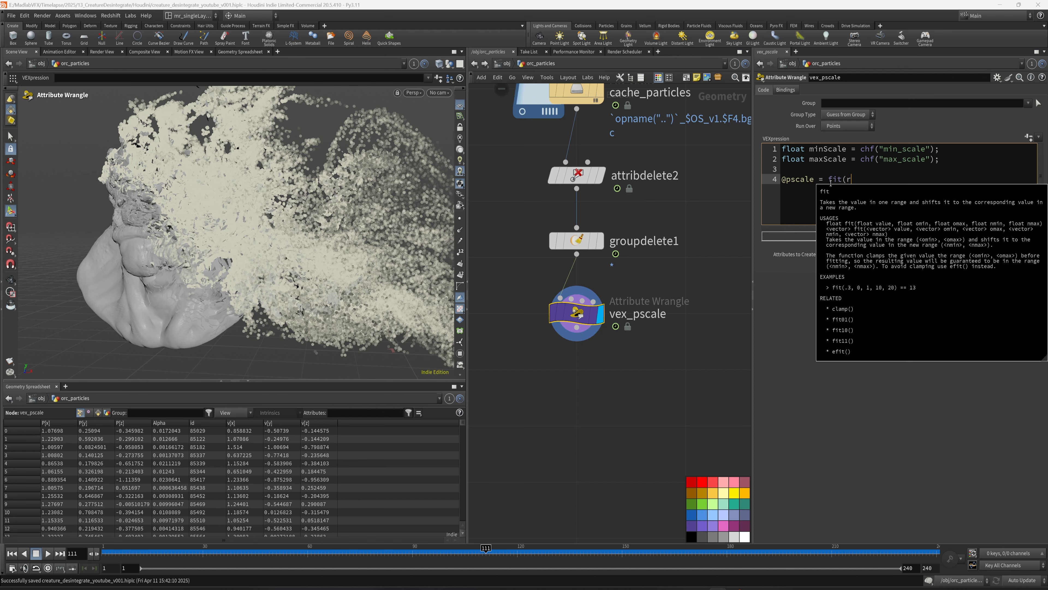
type("and(")
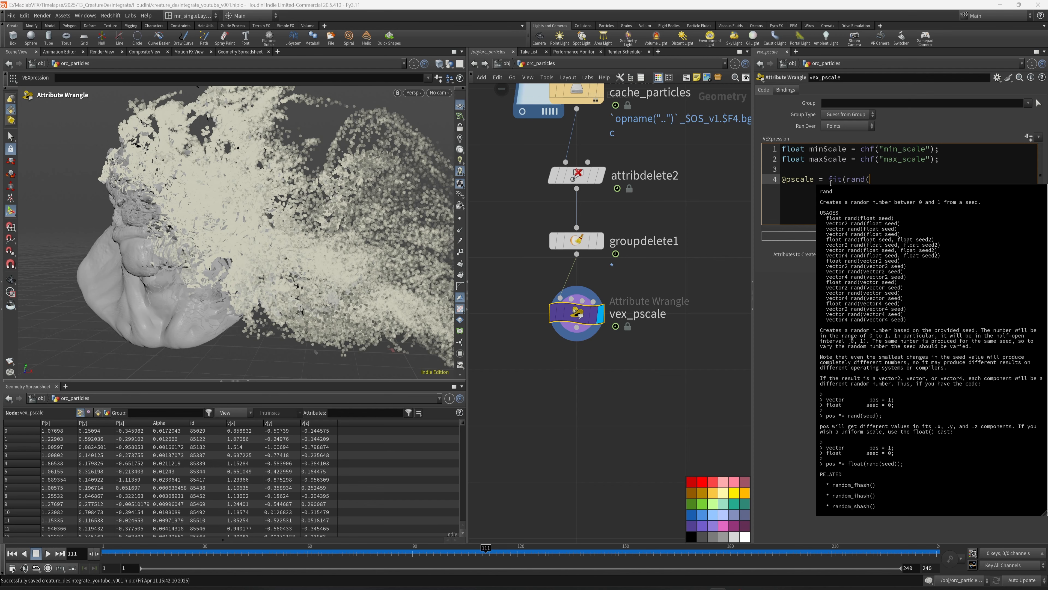
type("2")
key("BackSpace")
type("@")
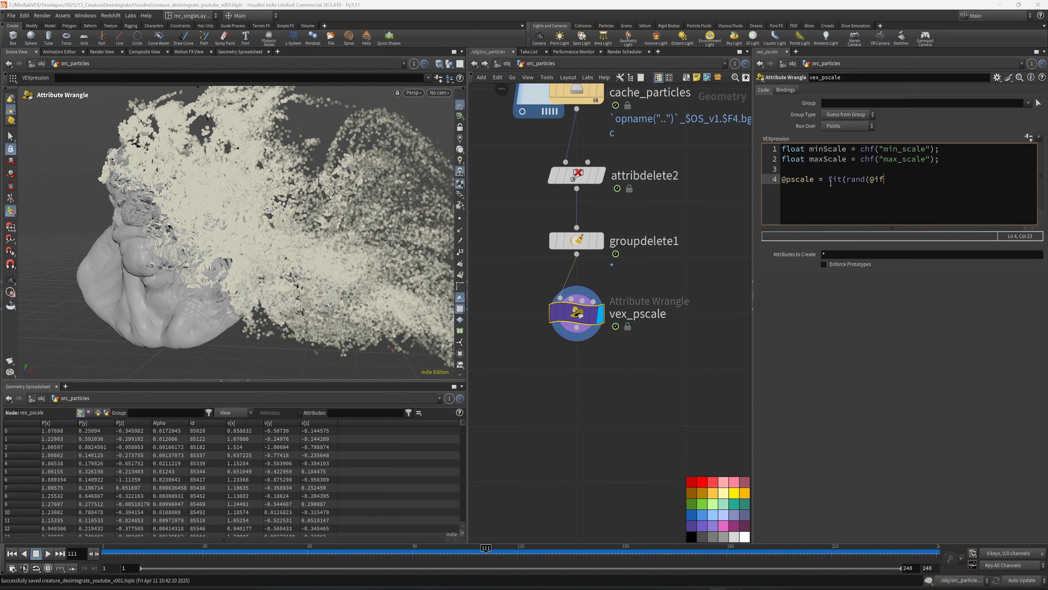
type("id), min")
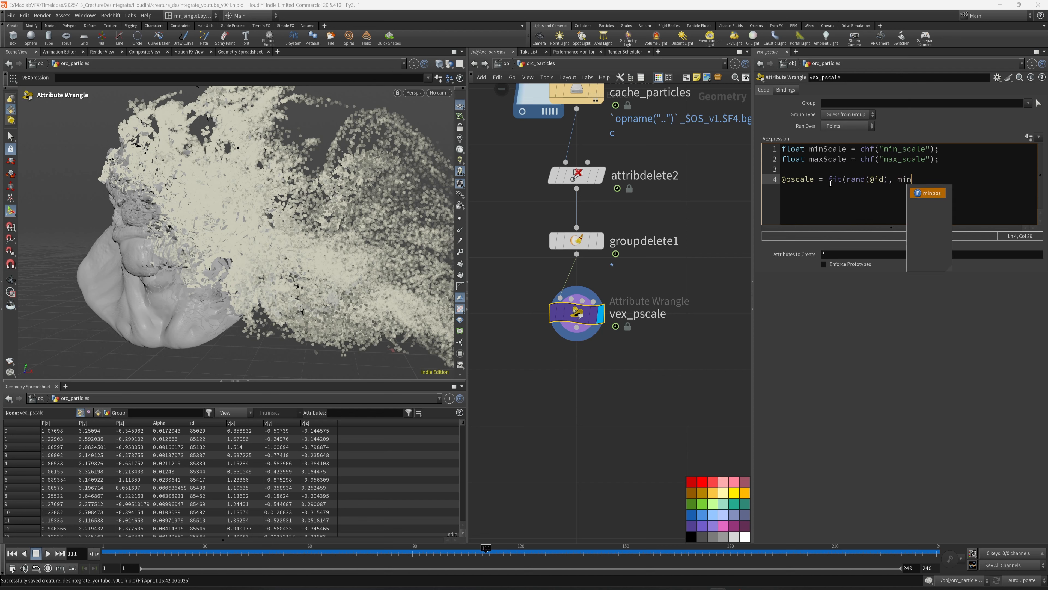
type("Scale")
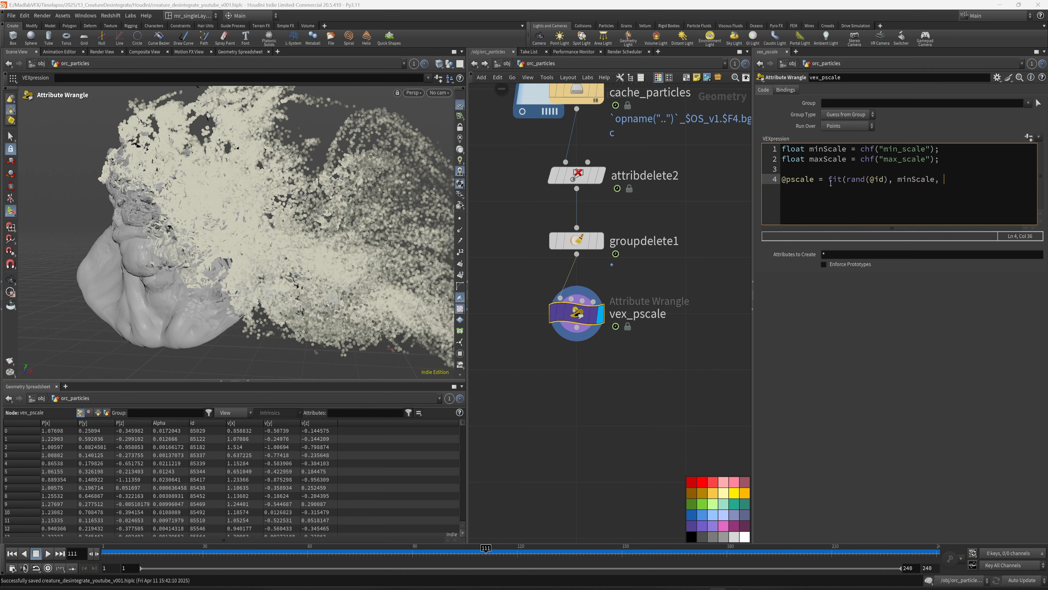
type(", max_")
type(");")
key("ctrl+s")
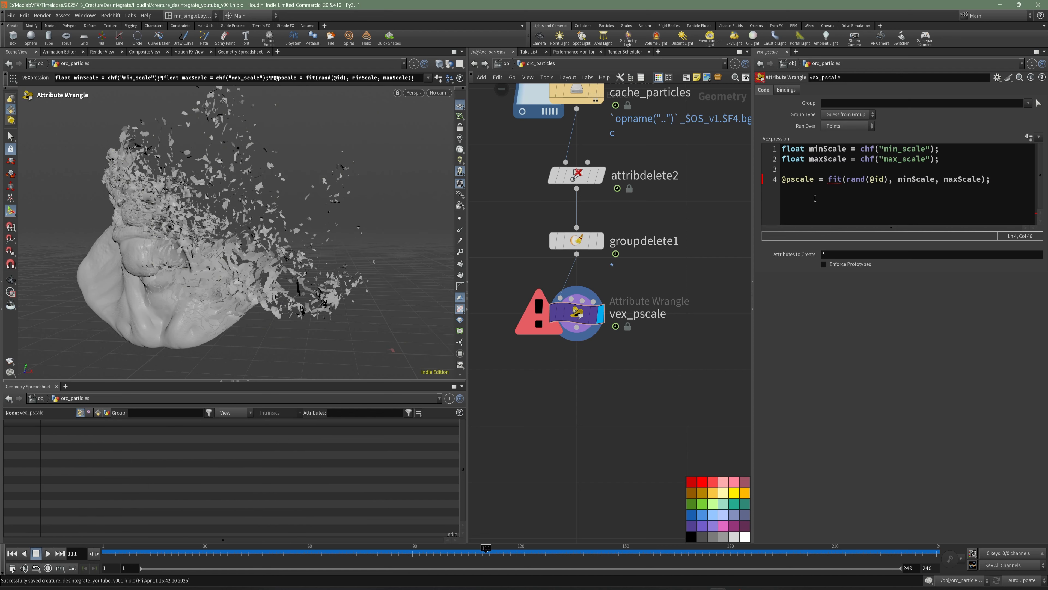
left_click(847, 179)
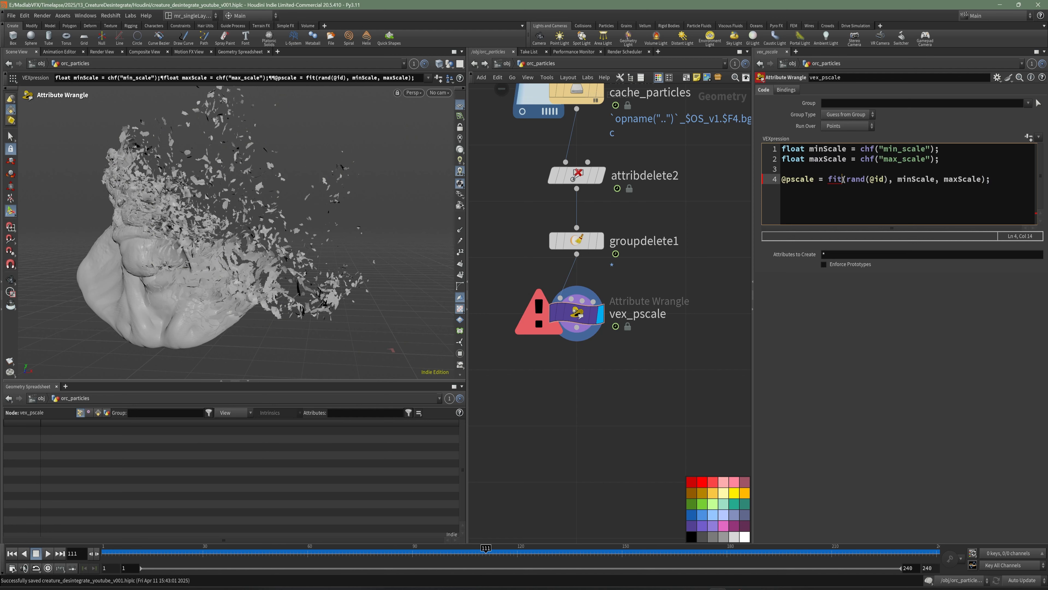
type("01")
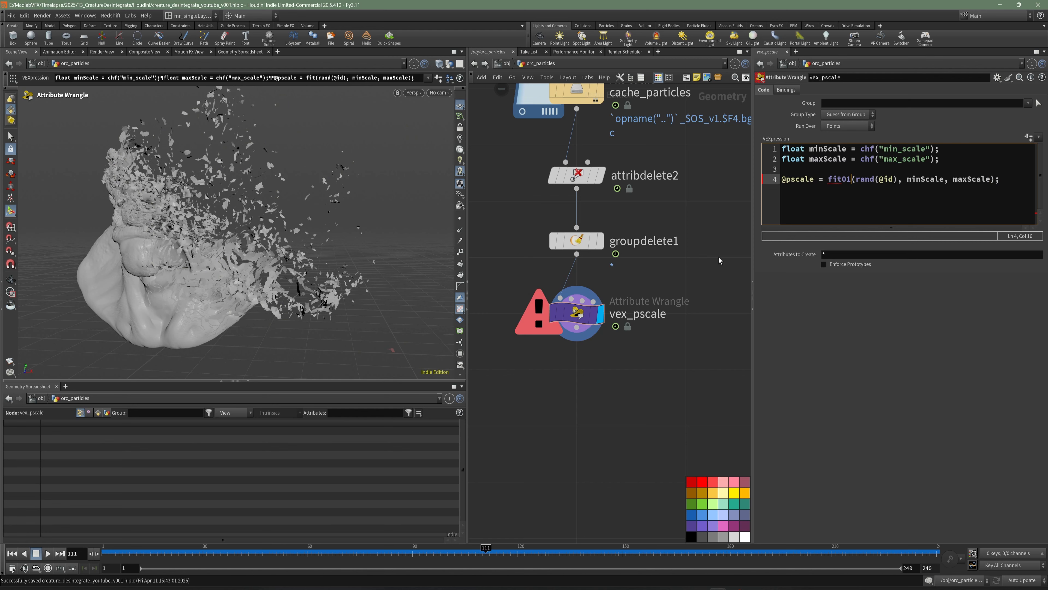
Create the scale parameters from the vex_pscale code, set Min Scale to 0.0005 and Max Scale to 0.001, and save the scene
left_click(1029, 137)
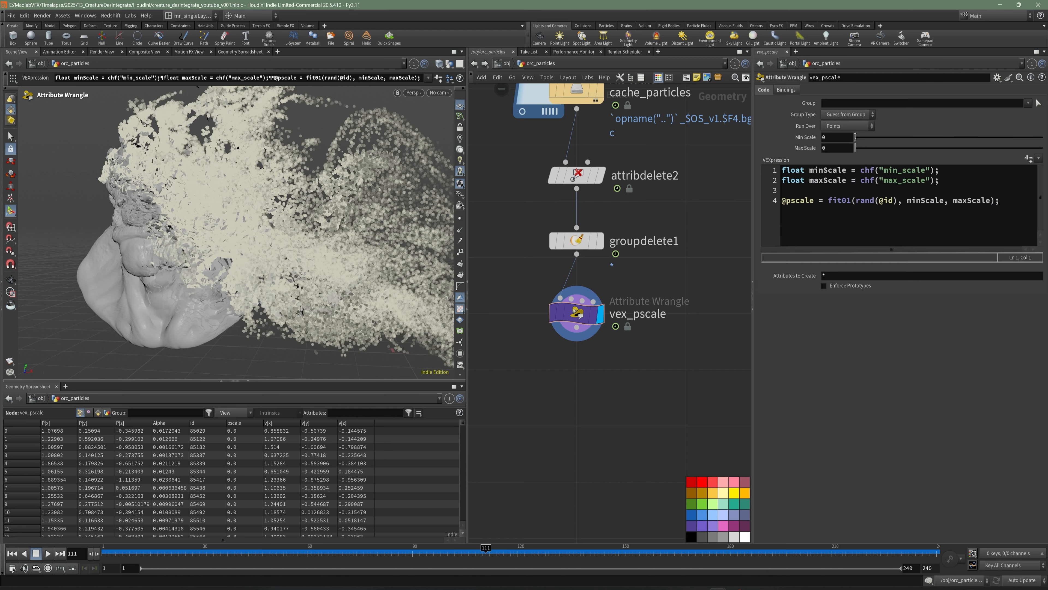
left_click(840, 139)
key("Return")
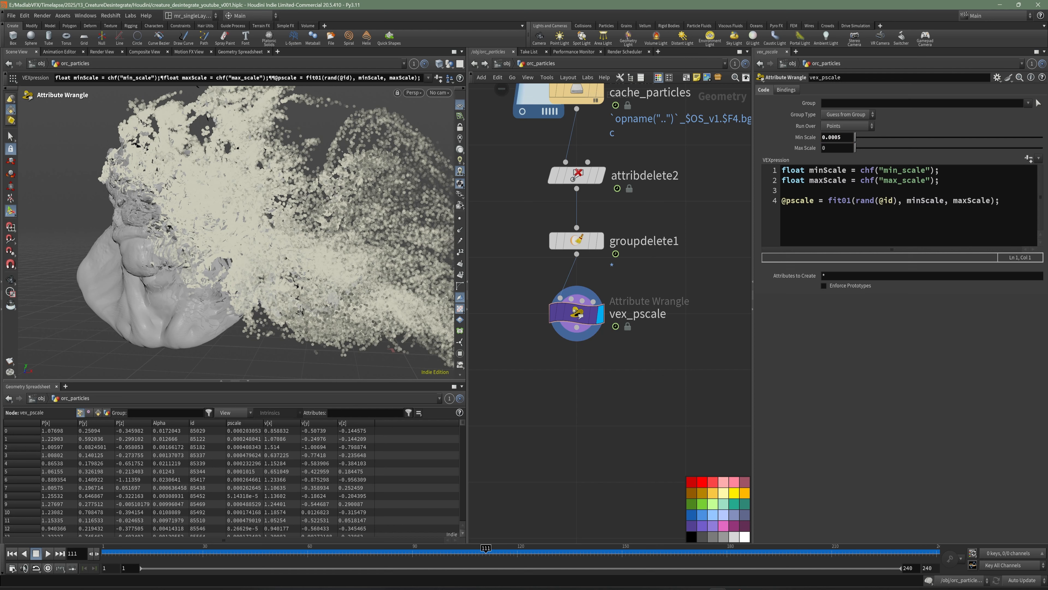
left_click(831, 149)
type("0.001")
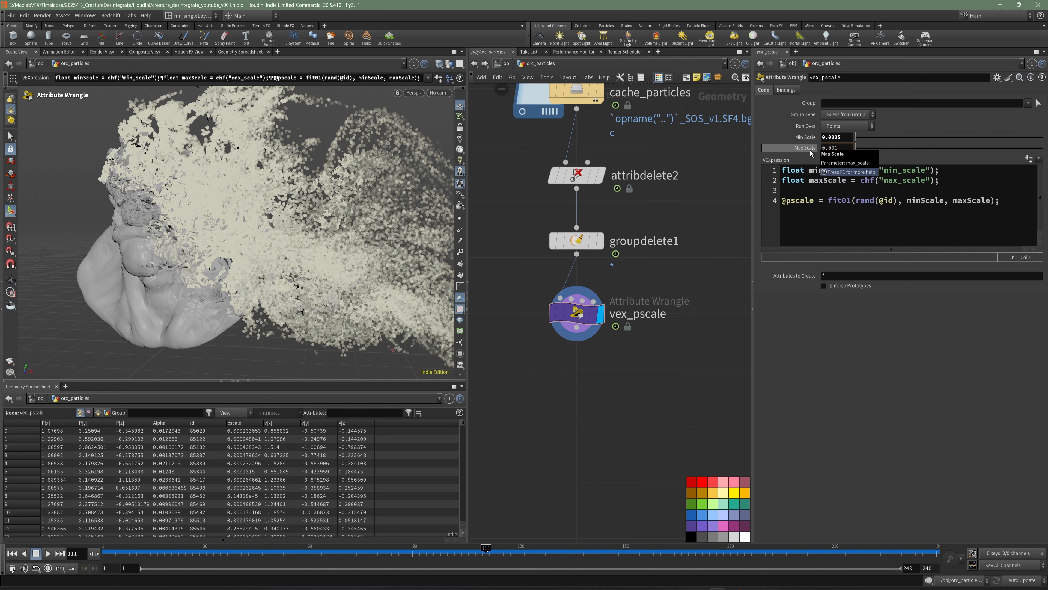
key("Return")
key("ctrl+s")
Add a Null connected after vex_pscale, name it OUT_PARTICLES and display it
middle_click_drag(629, 358, 640, 335)
key("Tab")
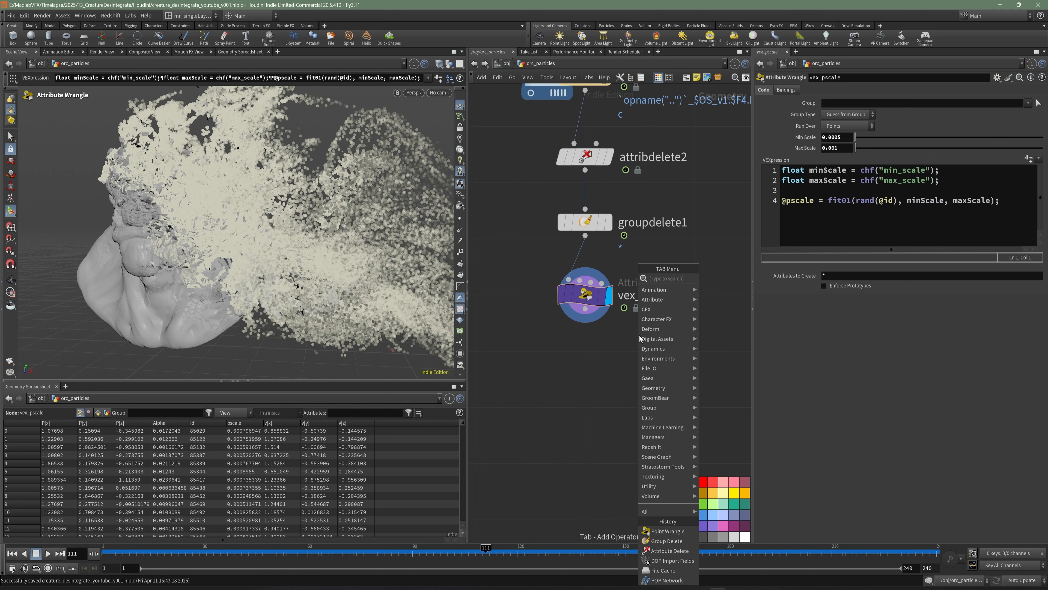
left_click(741, 274)
left_click(593, 355)
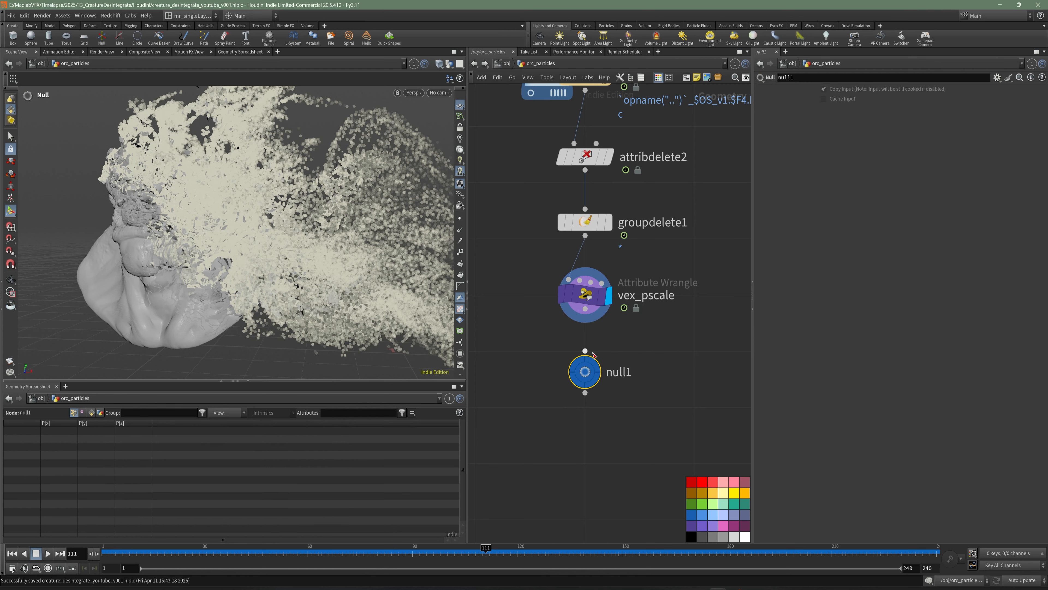
left_click(629, 373)
left_click_drag(636, 373, 601, 377)
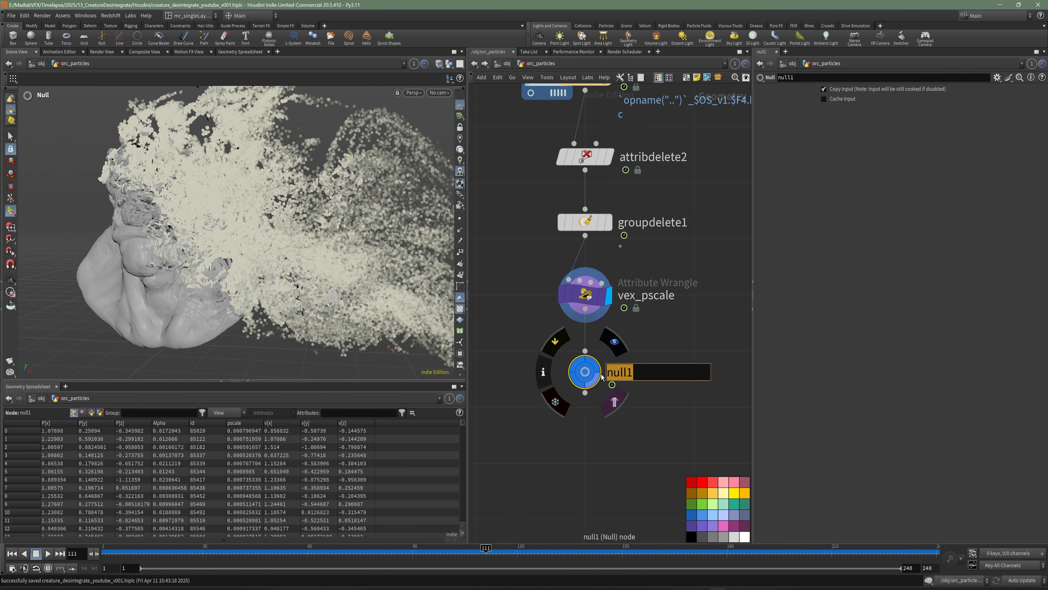
type("OUT_PARTICLES")
key("Return")
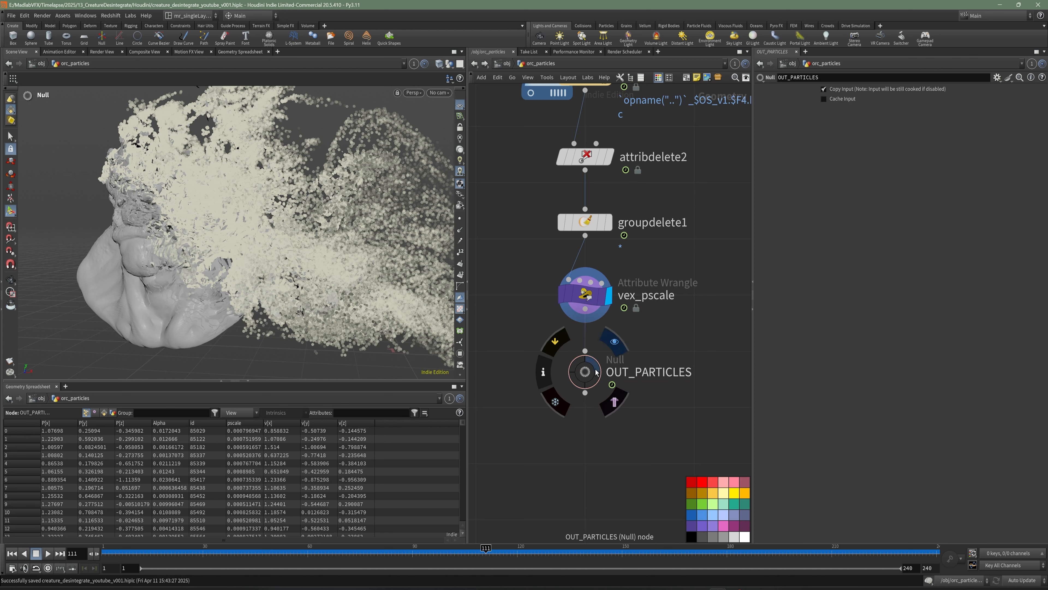
Make the viewport taller, scrub through the particle animation to frame 142 and save the scene
left_click_drag(381, 381, 392, 419)
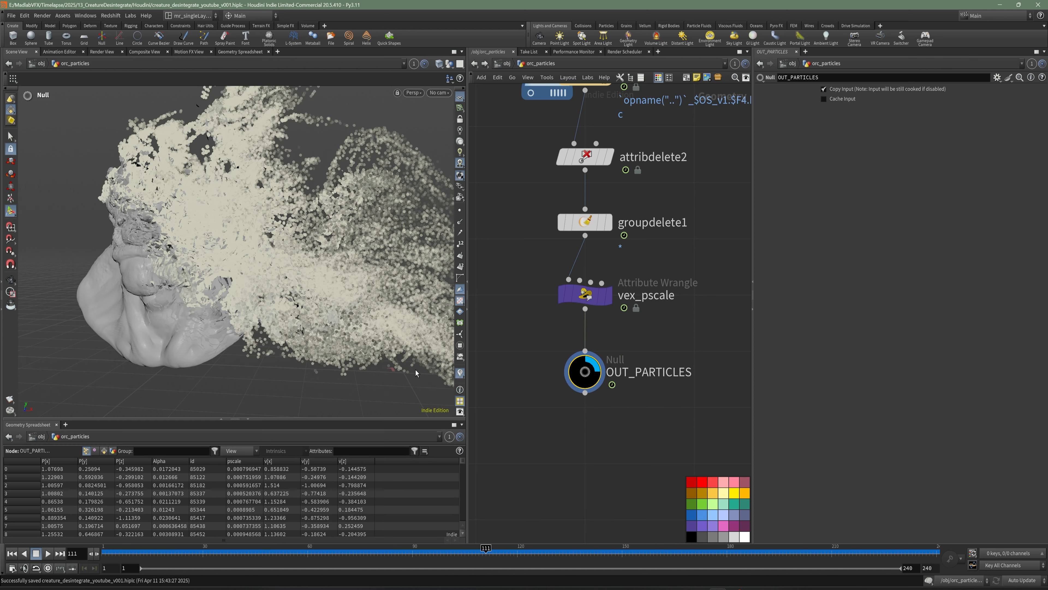
mouse_move(389, 313)
left_mouse_down("alt")
mouse_move(404, 305)
mouse_move(393, 295)
left_mouse_up("alt")
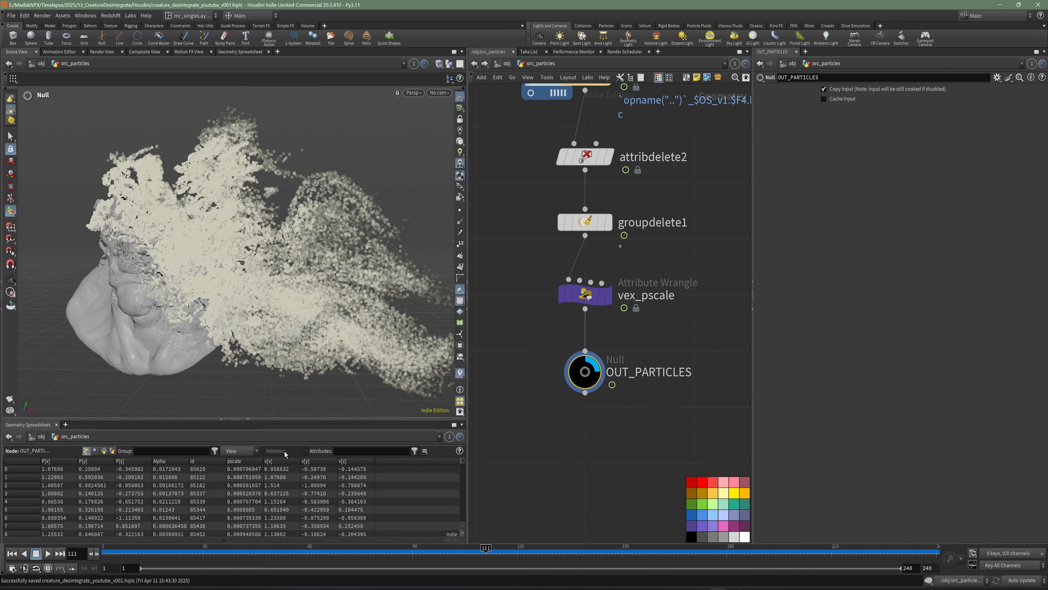
left_click_drag(132, 552, 427, 553)
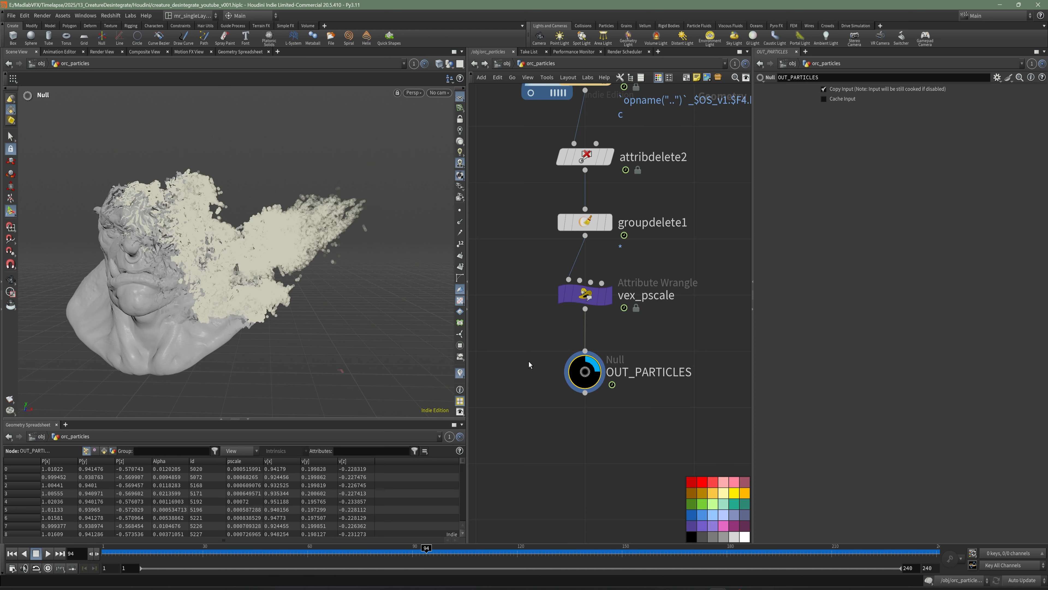
left_click_drag(529, 555, 595, 554)
key("ctrl+s")
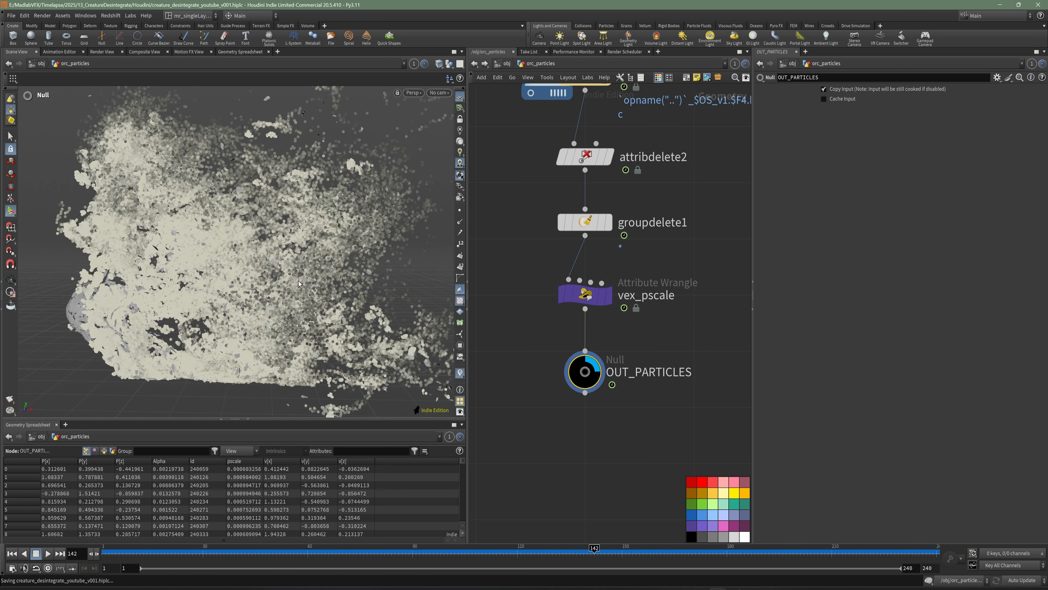
Set the viewport to display particles as Points with a point size of 2 and save these display options as default
key("d")
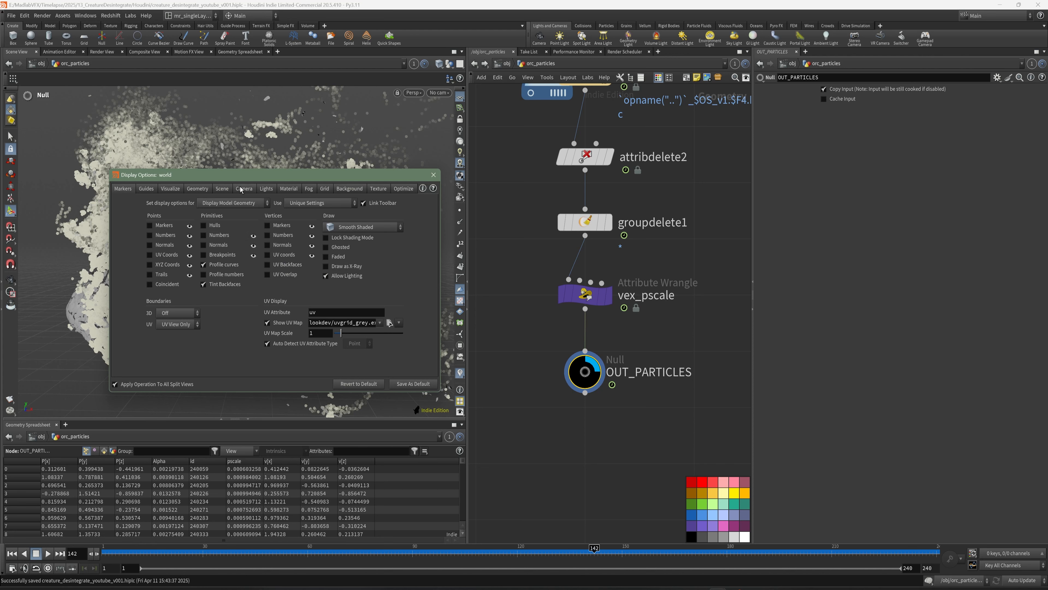
left_click(196, 190)
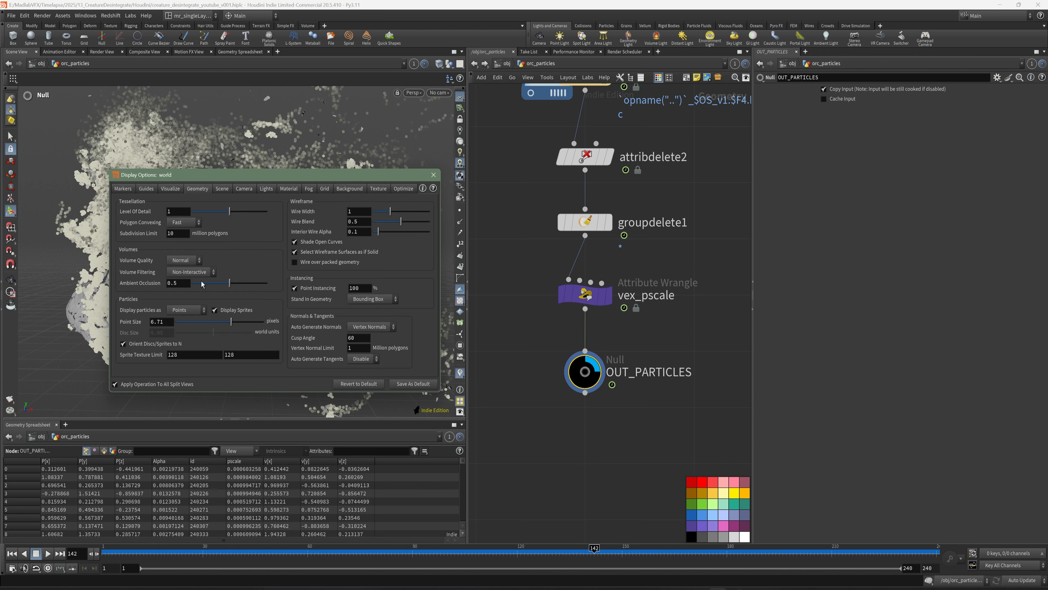
left_click(187, 310)
left_click(178, 329)
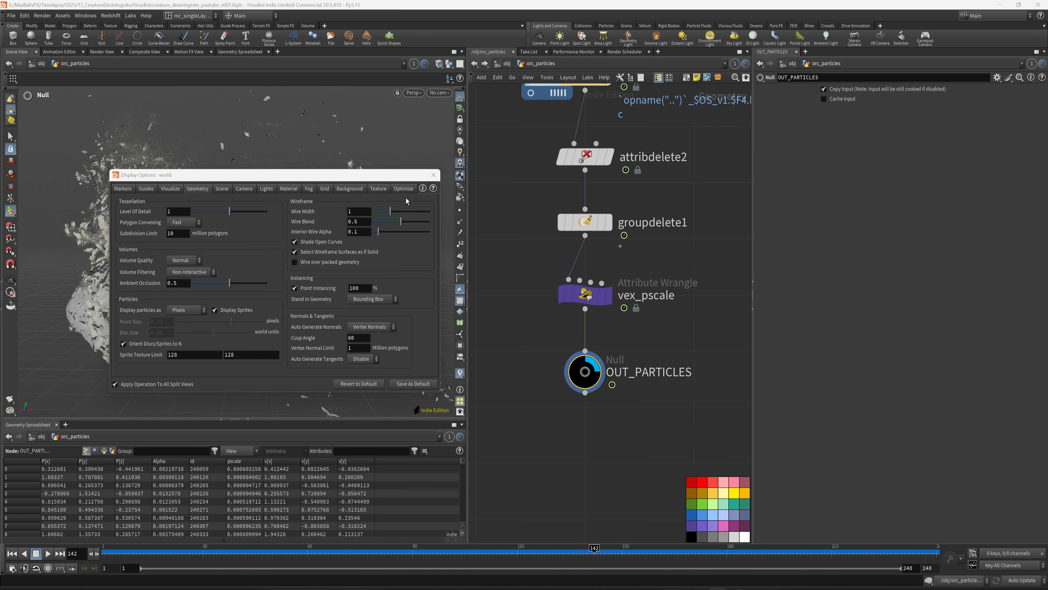
left_click(186, 310)
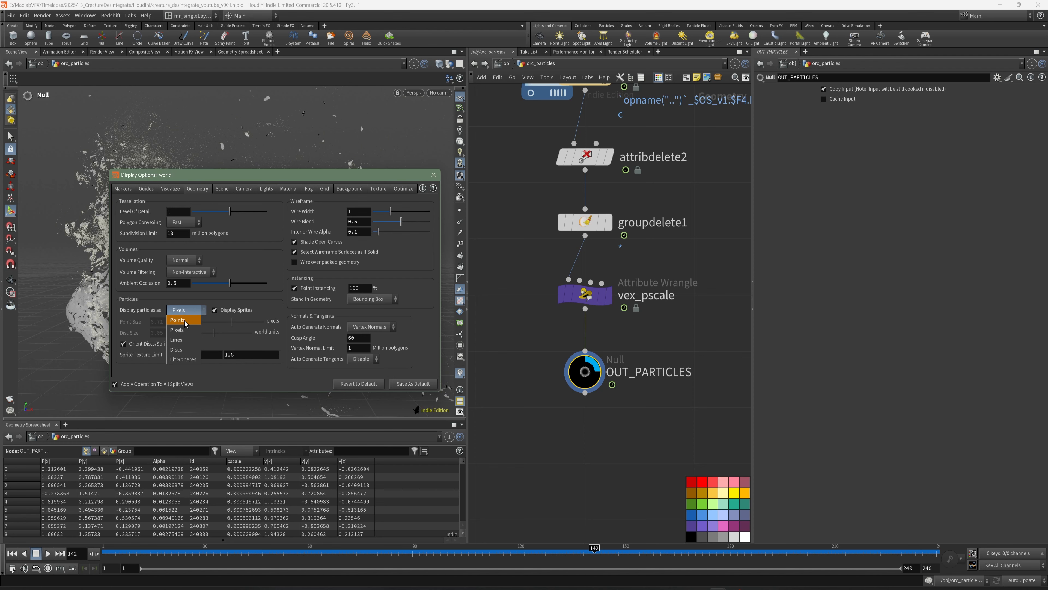
left_click(185, 324)
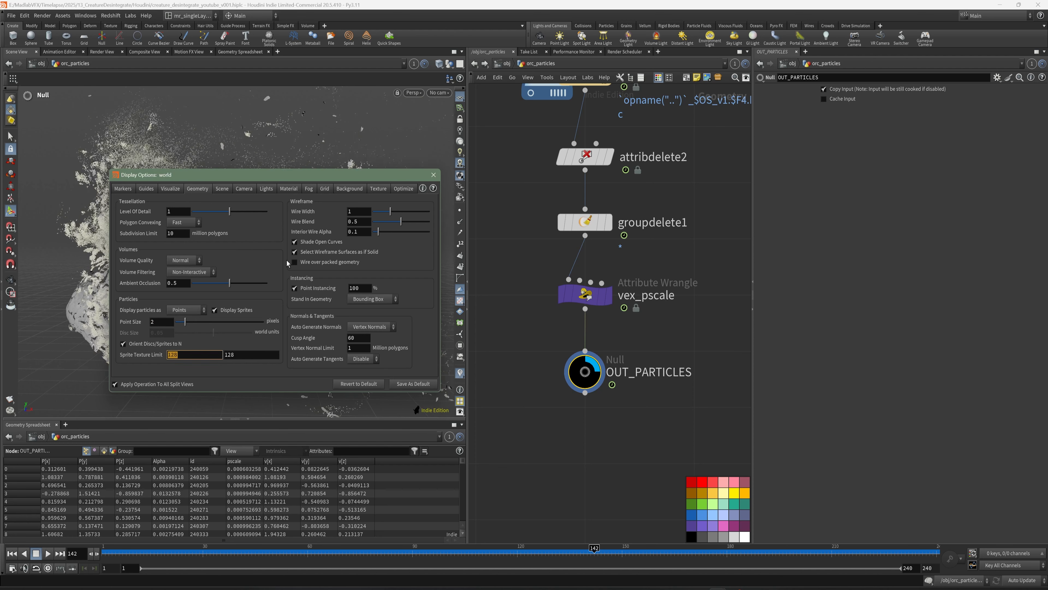
left_click(412, 385)
left_click(474, 427)
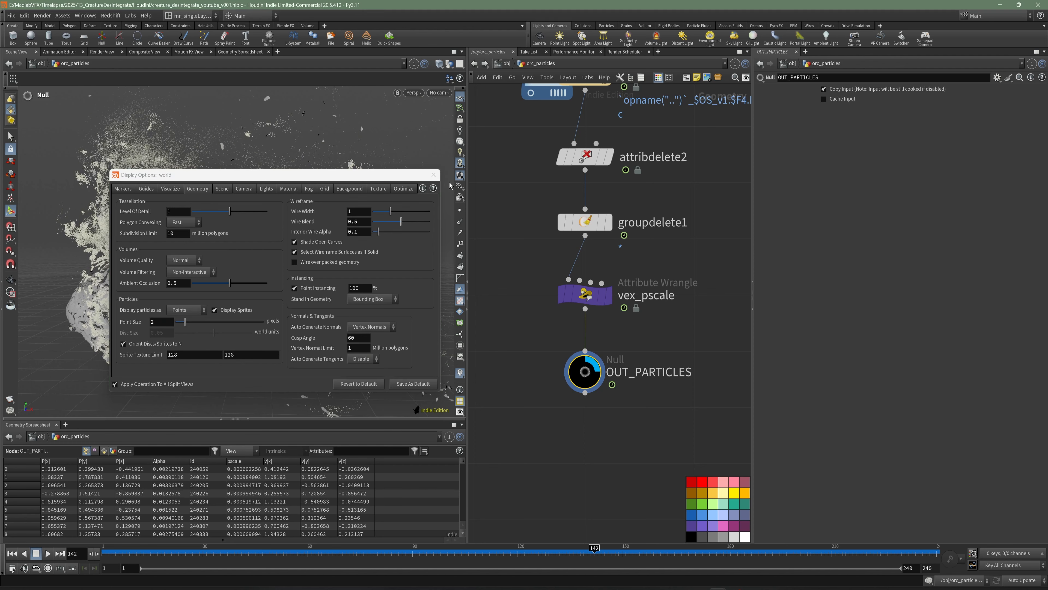
left_click(433, 174)
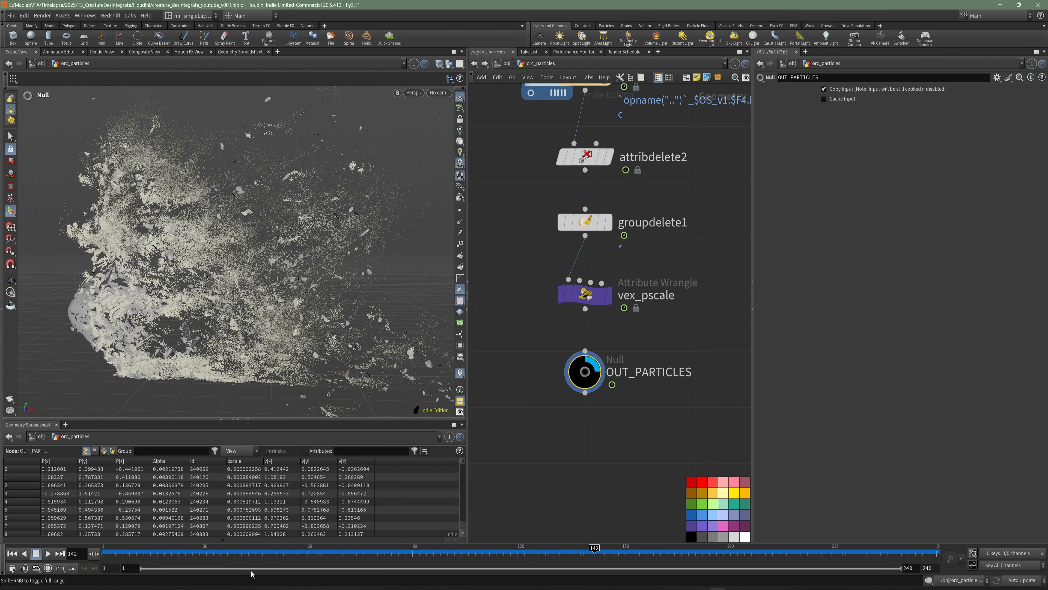
Enlarge the viewport at frame 39, save the scene and start a flipbook render of the particle animation
left_click(234, 551)
left_click_drag(467, 471, 609, 471)
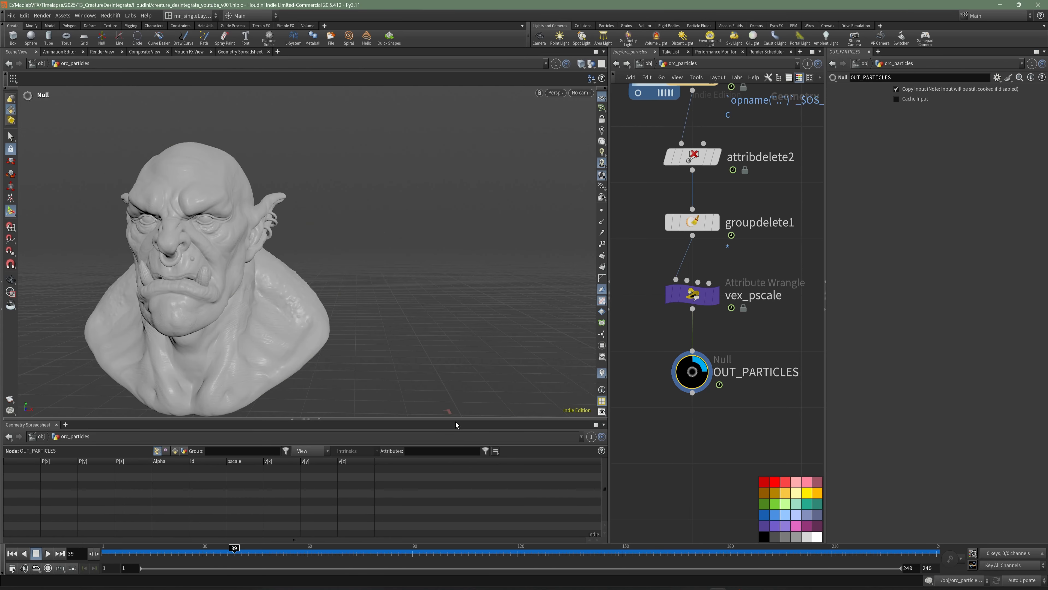
left_click_drag(456, 423, 456, 456)
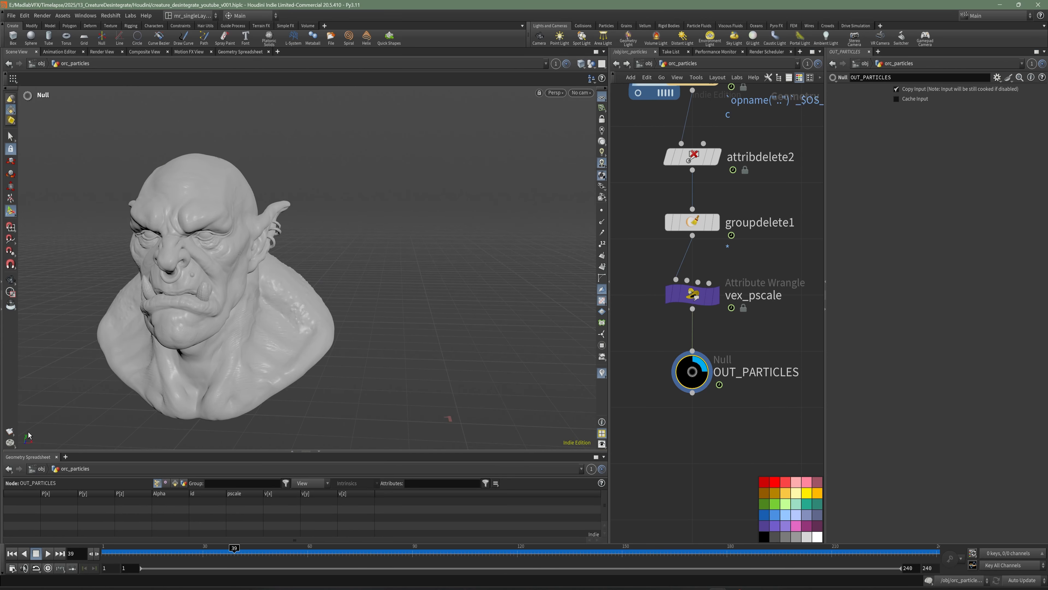
left_click(10, 432)
left_click(33, 437)
key("ctrl+s")
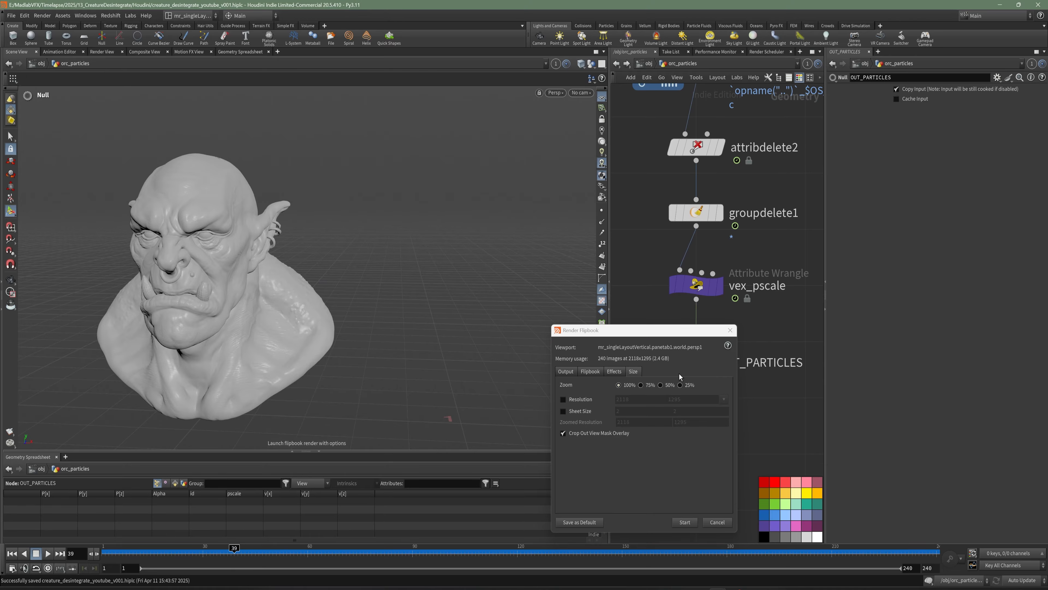
left_click(684, 522)
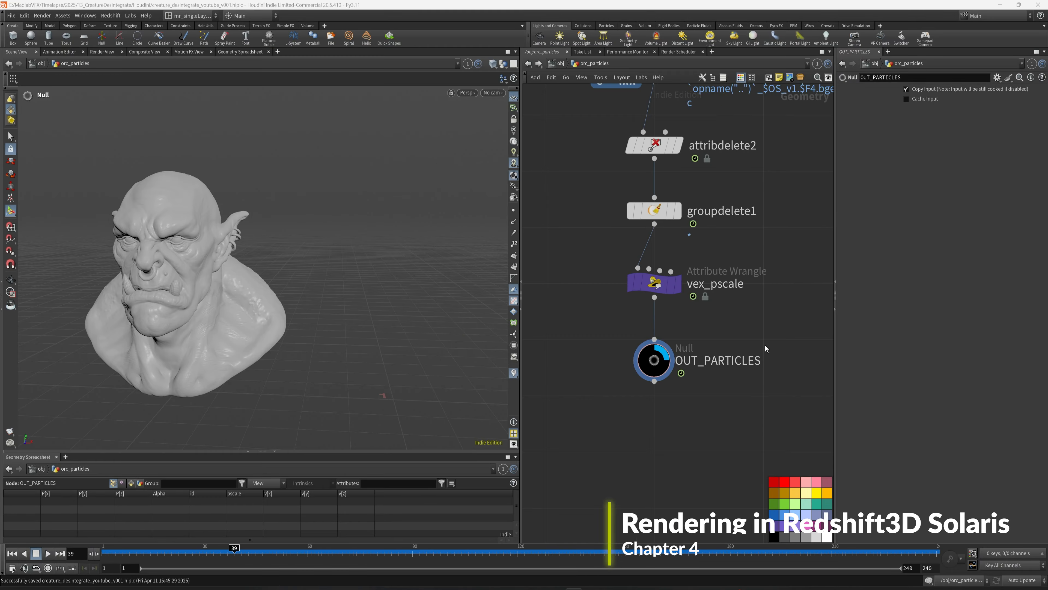
Go up to the object level and add a LOP Network below the orc_particles object
key("u")
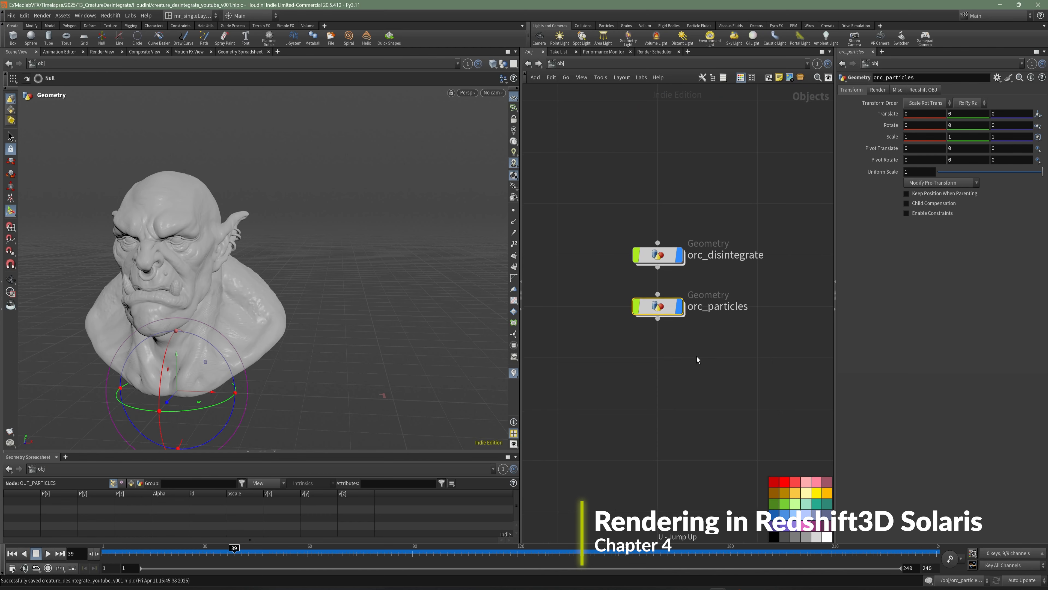
key("Tab")
type("lo")
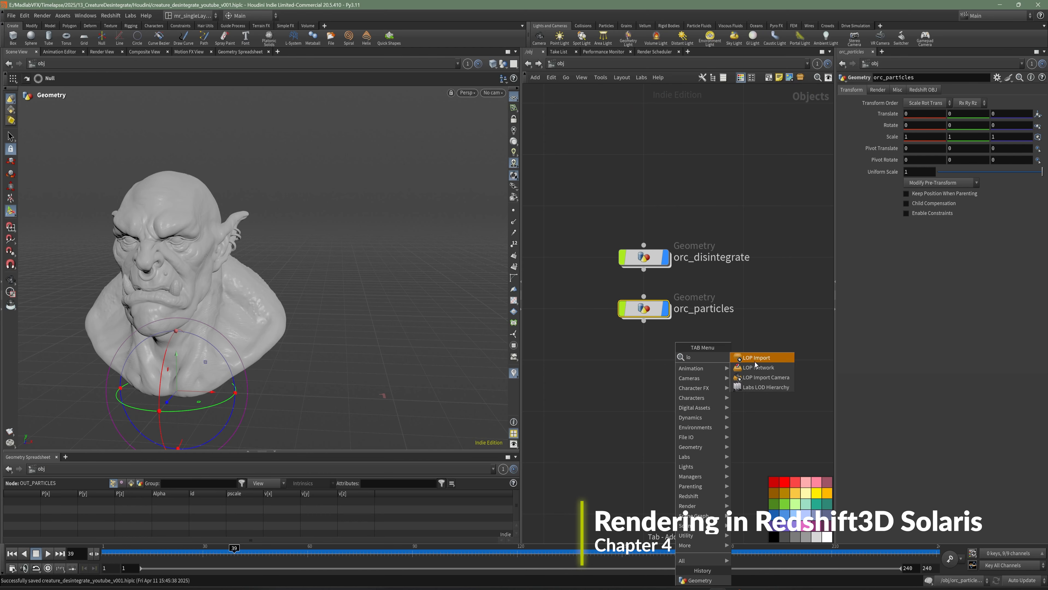
left_click(758, 367)
left_click(691, 413)
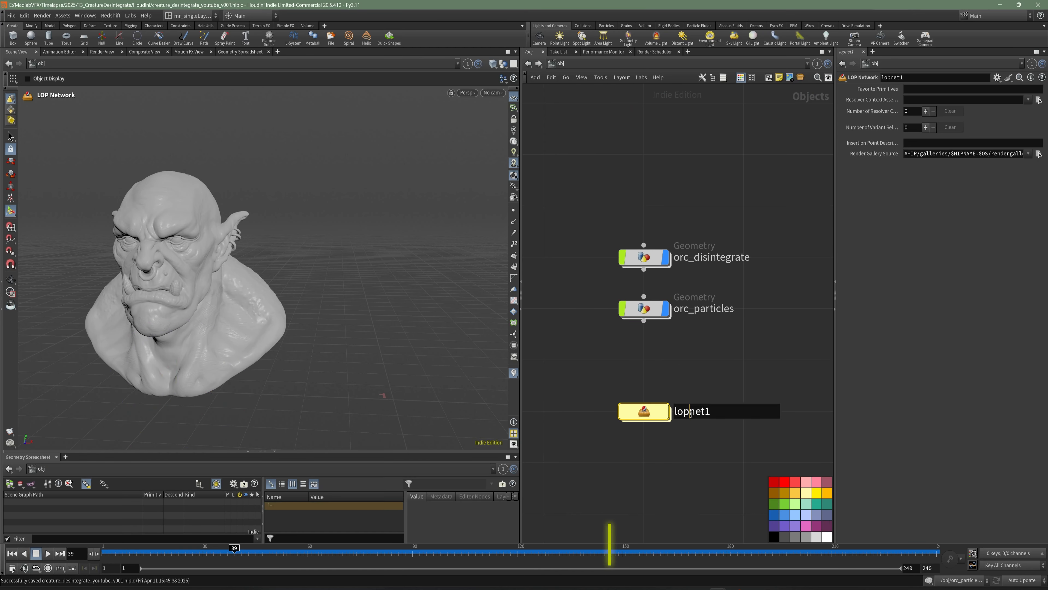
Rename the new LOP Network to LOOKDEV_OrcDisintegrate
double_click(691, 414)
double_click(633, 413)
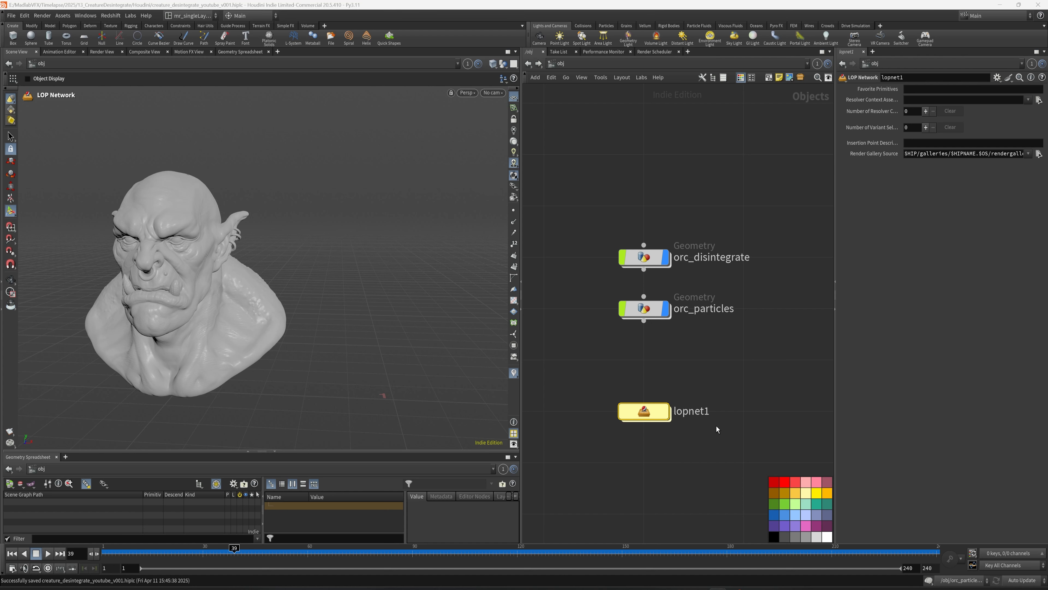
double_click(698, 414)
type("lo")
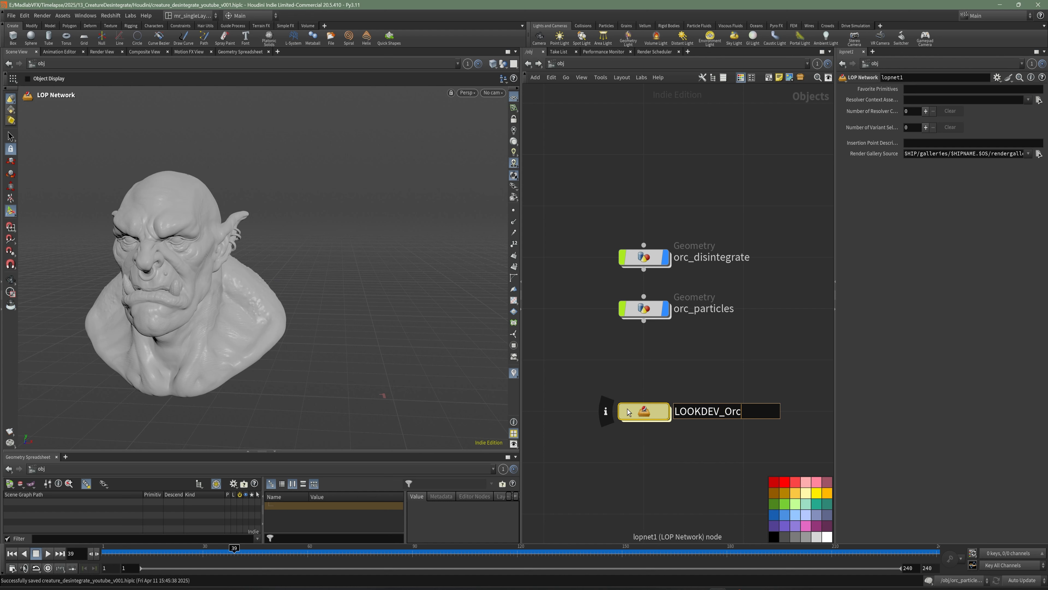
type("OKDEV_OrcDisintegrar")
type("e")
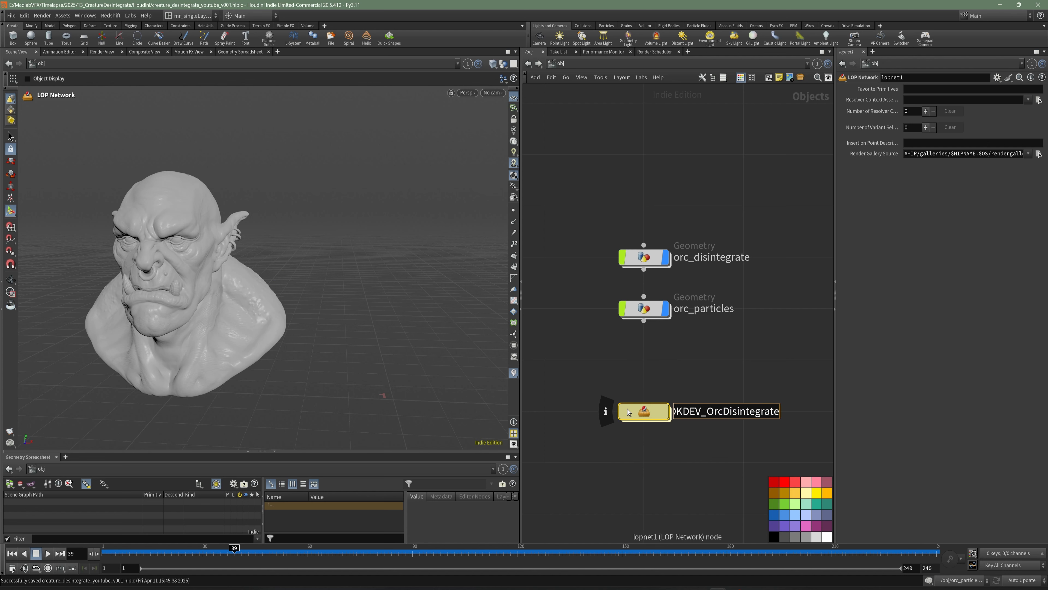
key("Return")
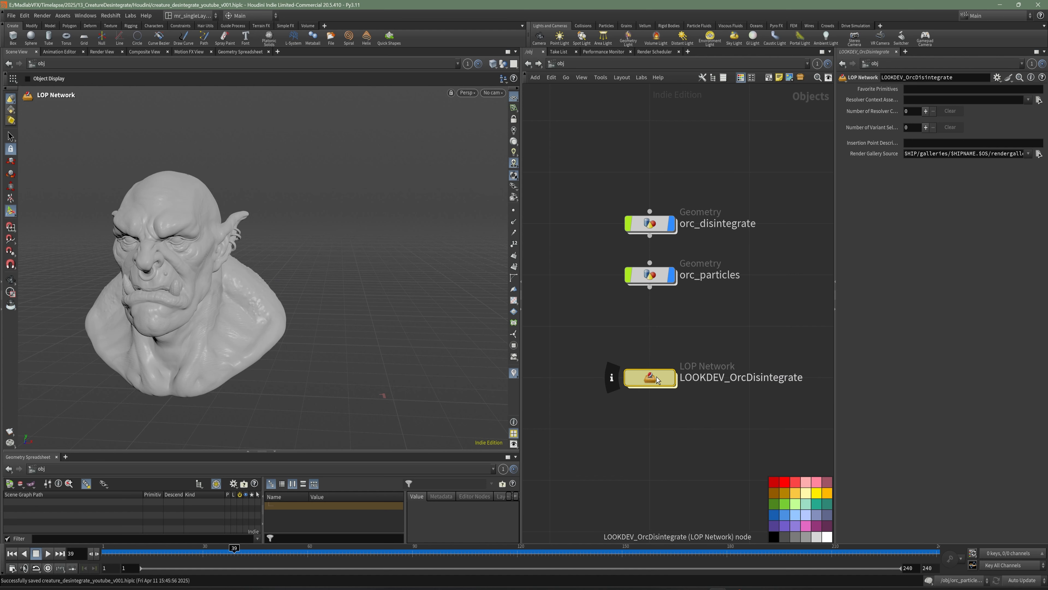
Enter the LOOKDEV_OrcDisintegrate network, widen the network area and add a SOP Import node
double_click(656, 377)
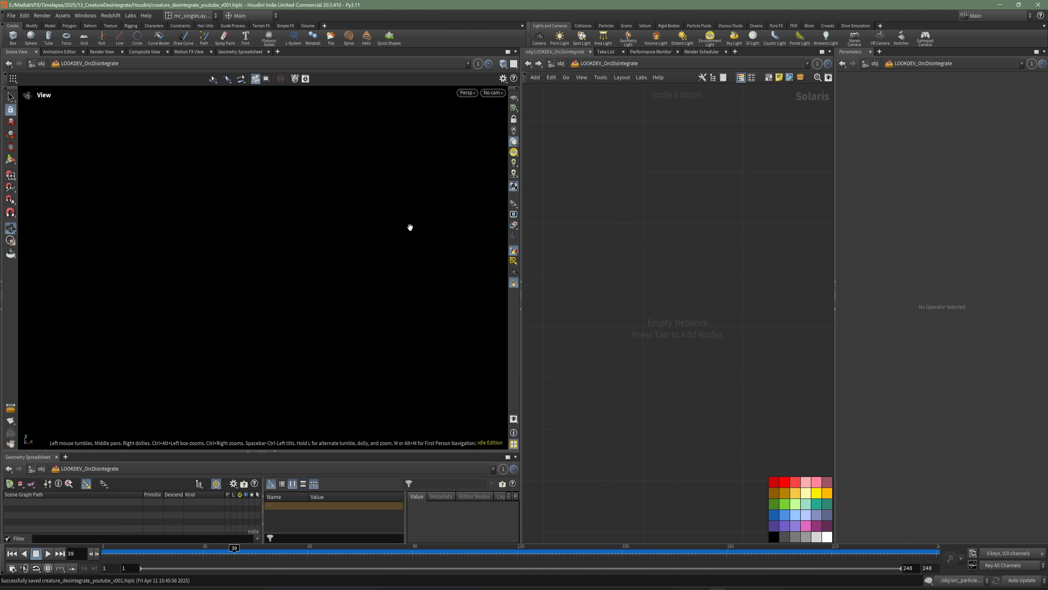
left_click_drag(521, 310, 447, 309)
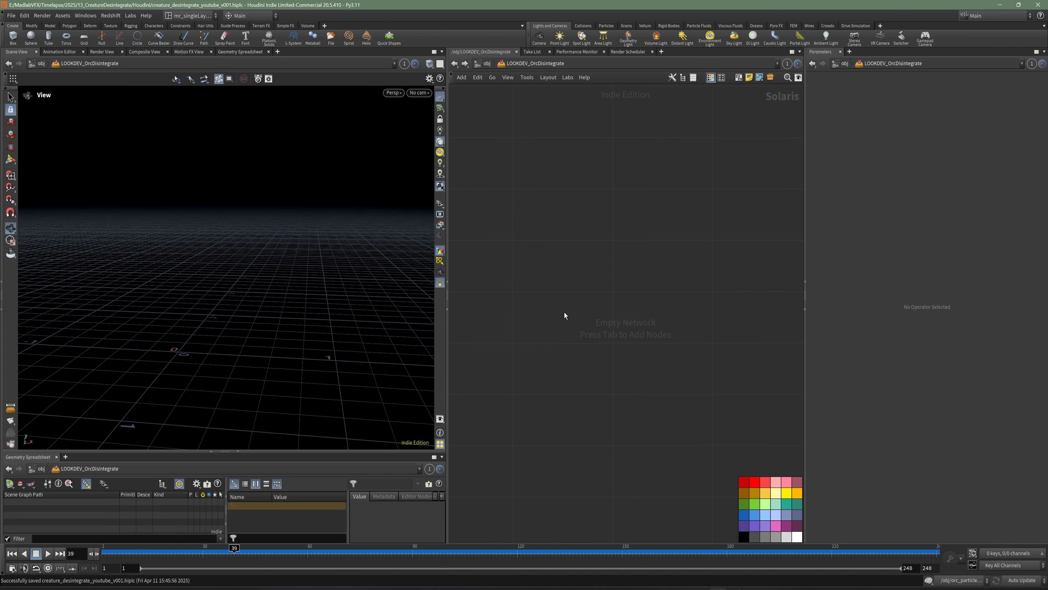
key("Tab")
type("sop")
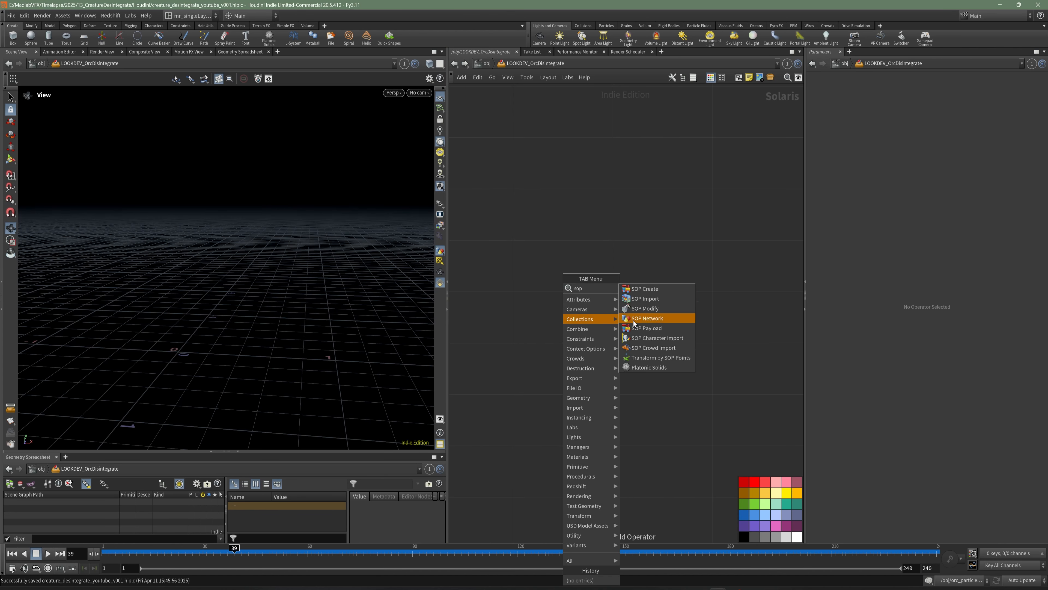
left_click(656, 302)
left_click(560, 222)
left_click_drag(559, 220, 511, 192)
Rename the new SOP Import node as orc
key("F2")
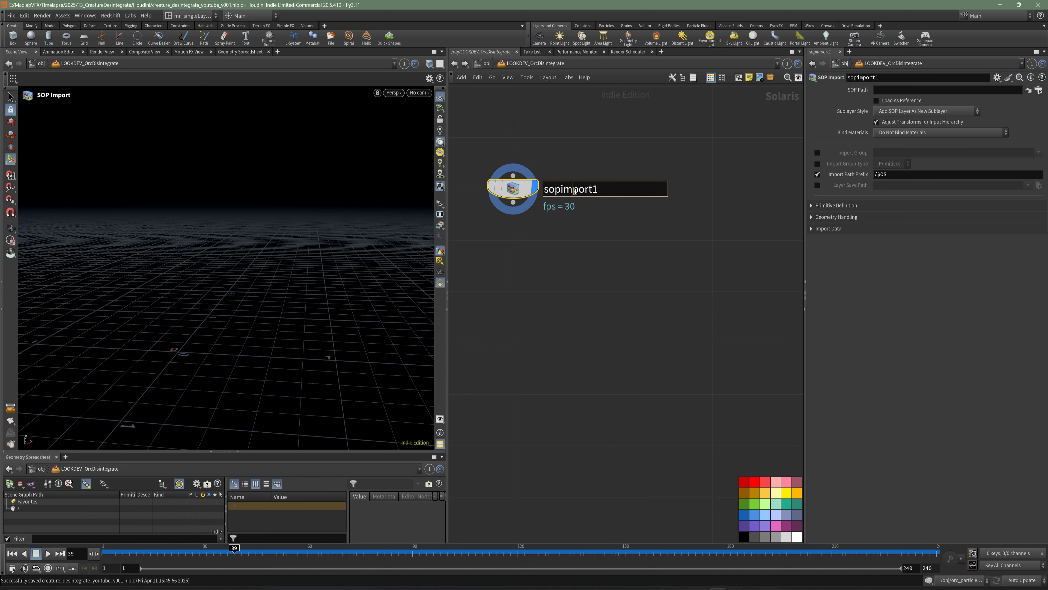
type("orc")
key("Return")
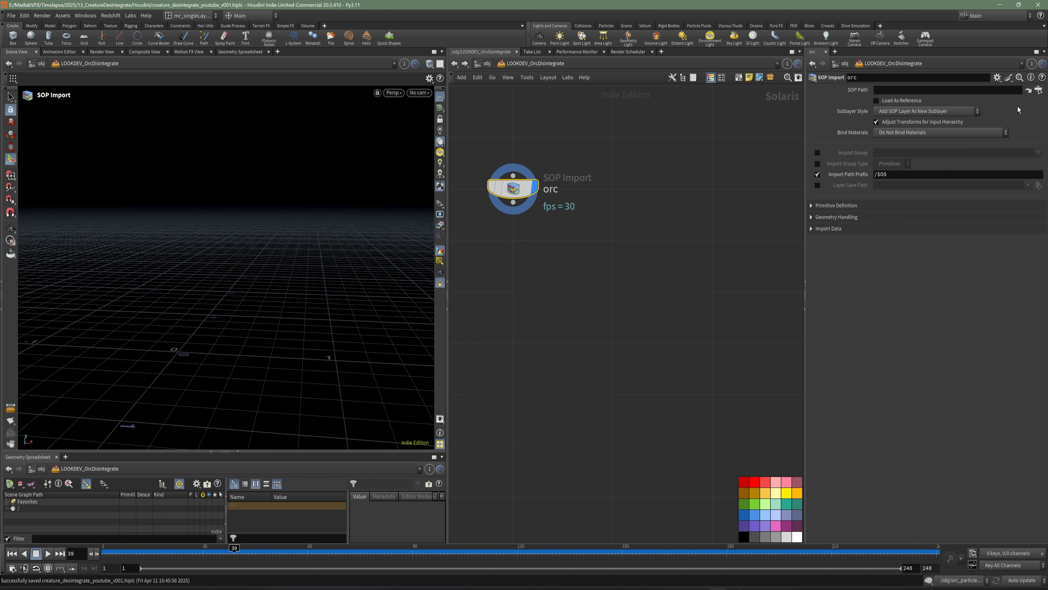
Point the orc import's SOP path to OUT_ORC_DISINTEGRATE in orc_disintegrate and set its sublayer style to Copy SOP Layer Into New Active Layer
left_click(1039, 91)
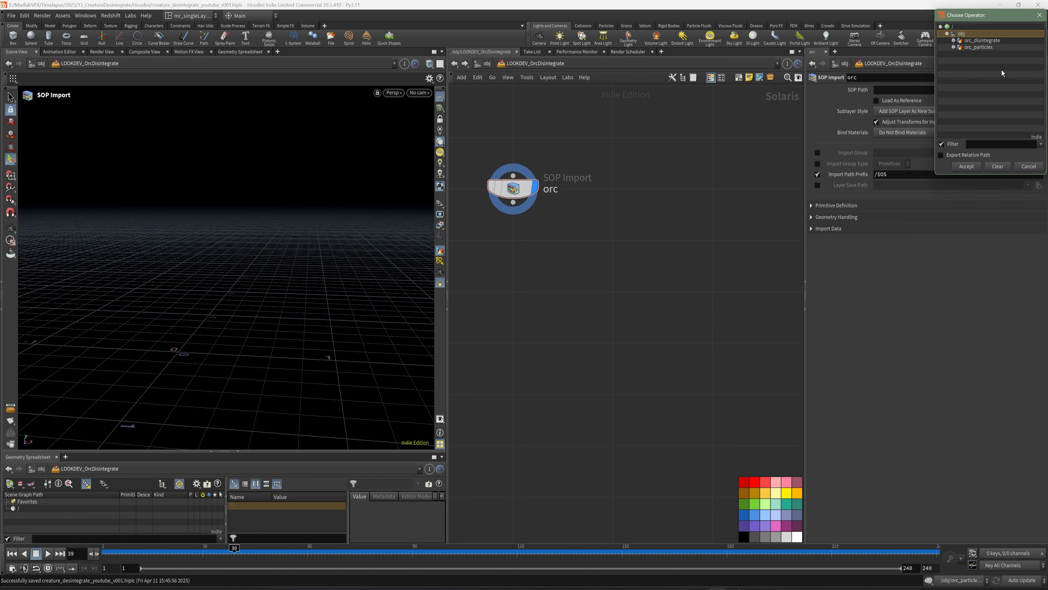
left_click(954, 40)
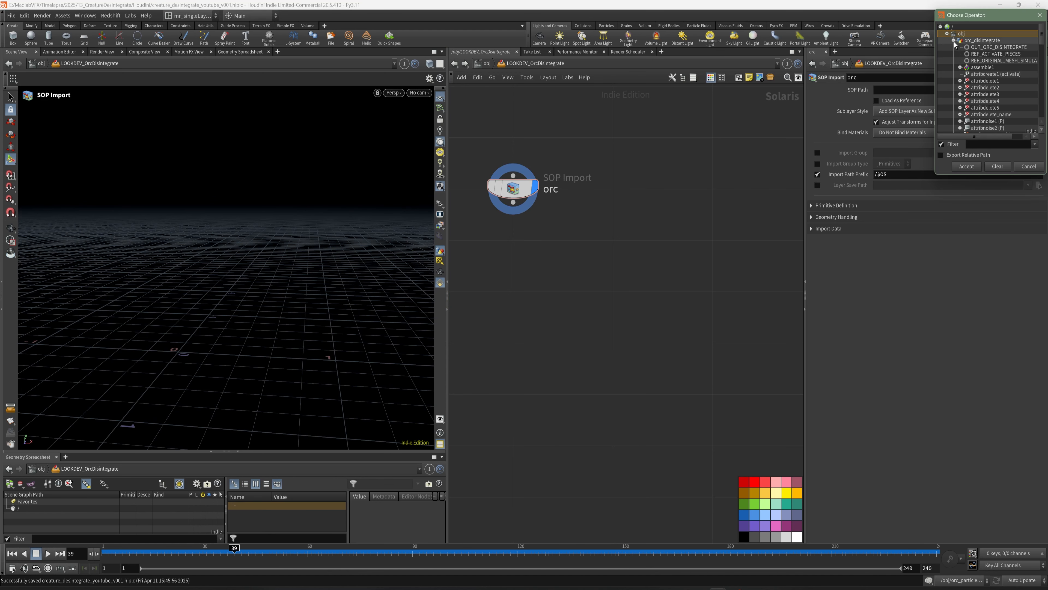
left_click(995, 47)
left_click(967, 166)
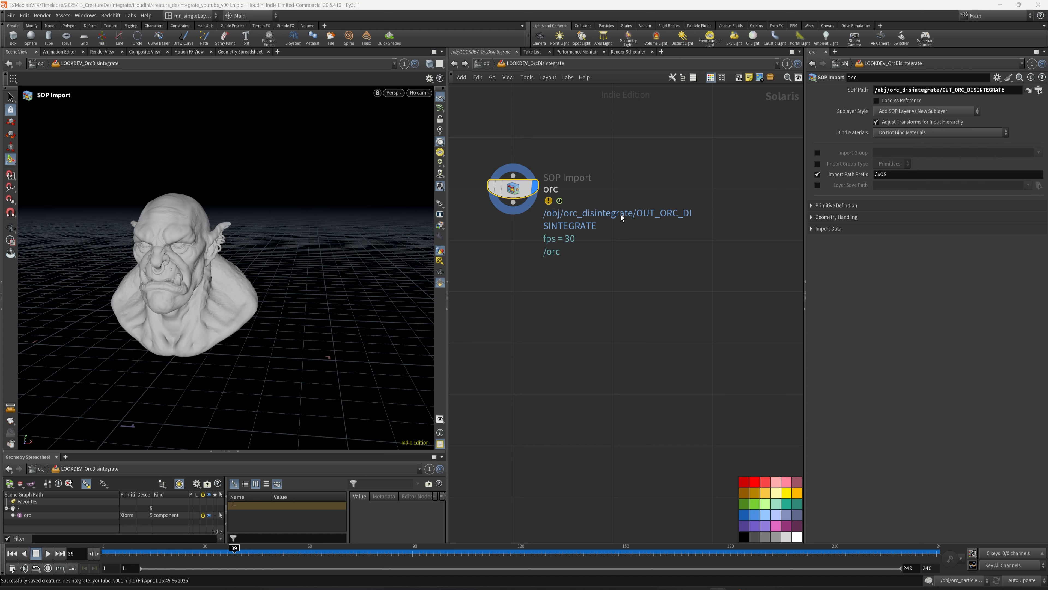
left_click(894, 112)
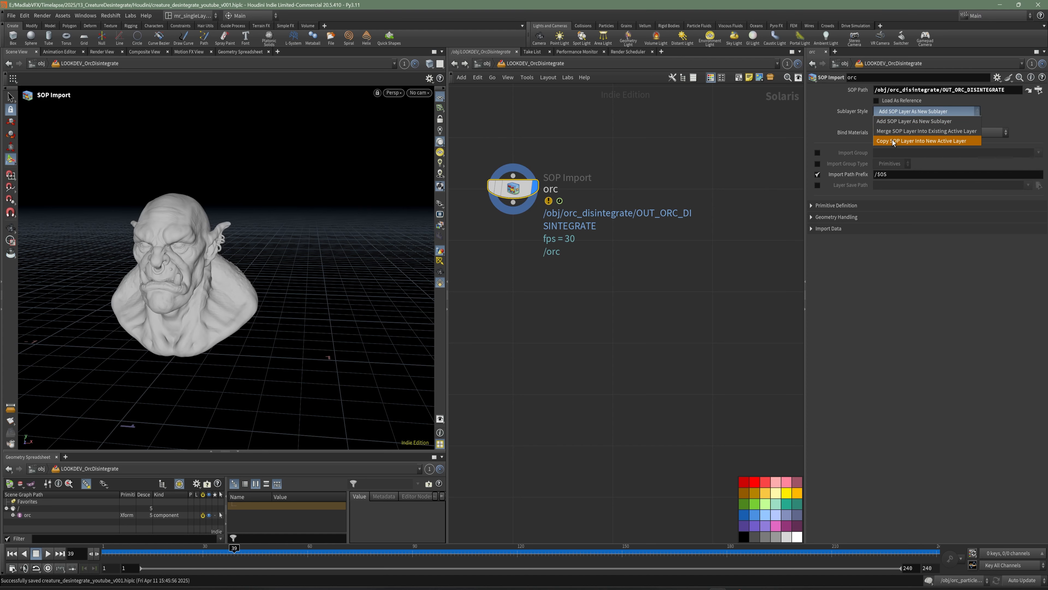
left_click(924, 138)
Add a second SOP Import node beside the orc node and name it particles
scroll(581, 264, "down", 2)
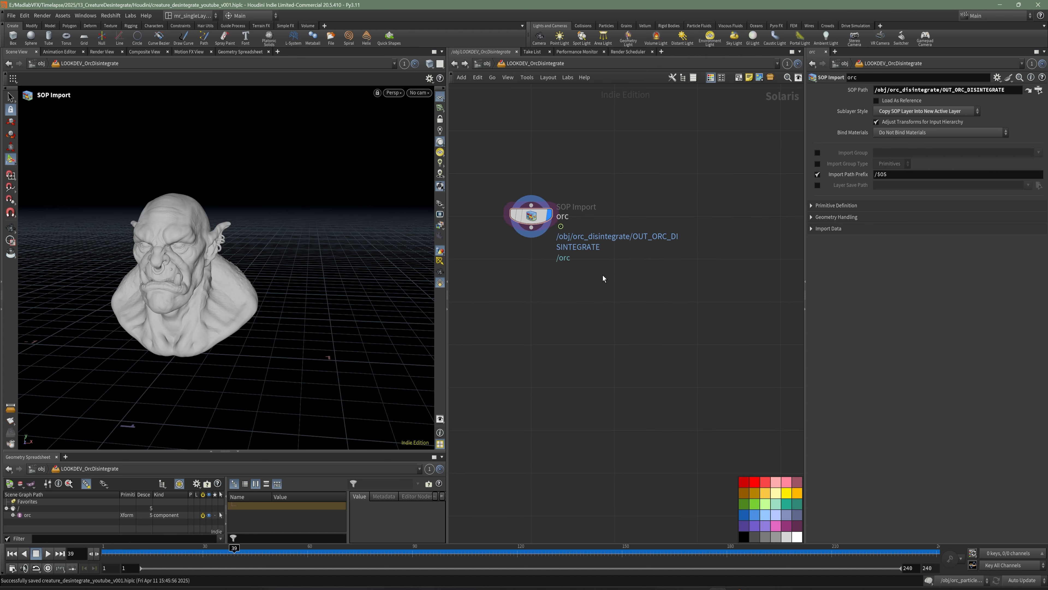
key("Tab")
type("sop")
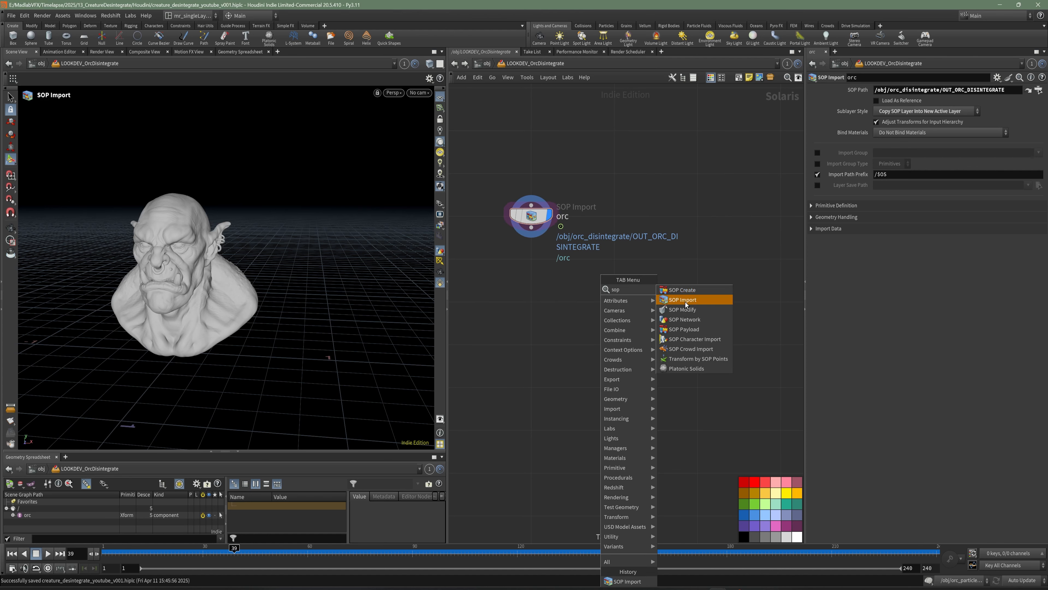
left_click(683, 300)
left_click(672, 259)
left_click_drag(746, 261, 658, 261)
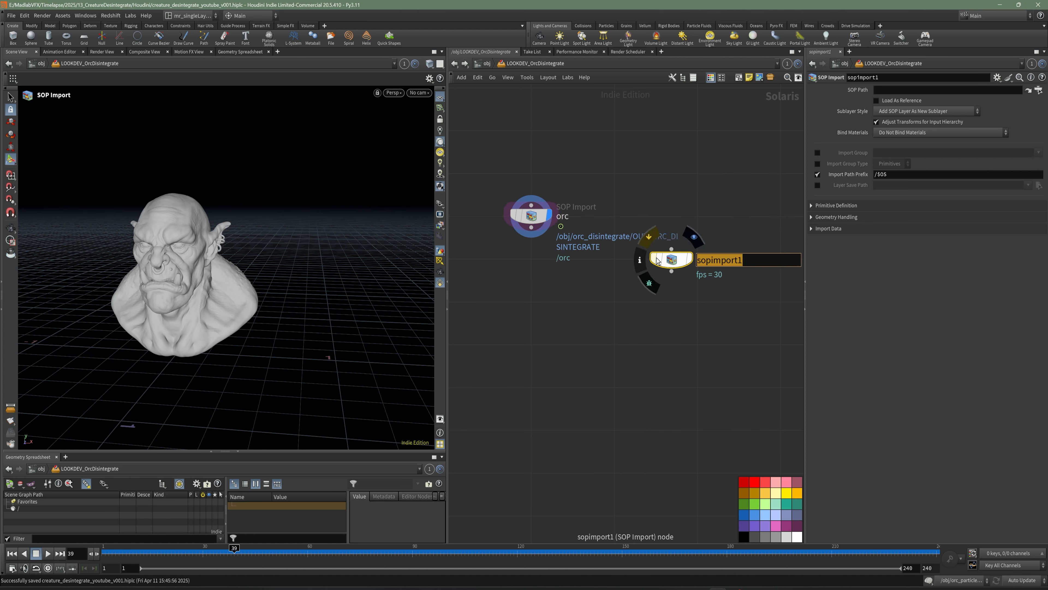
type("particles")
key("Return")
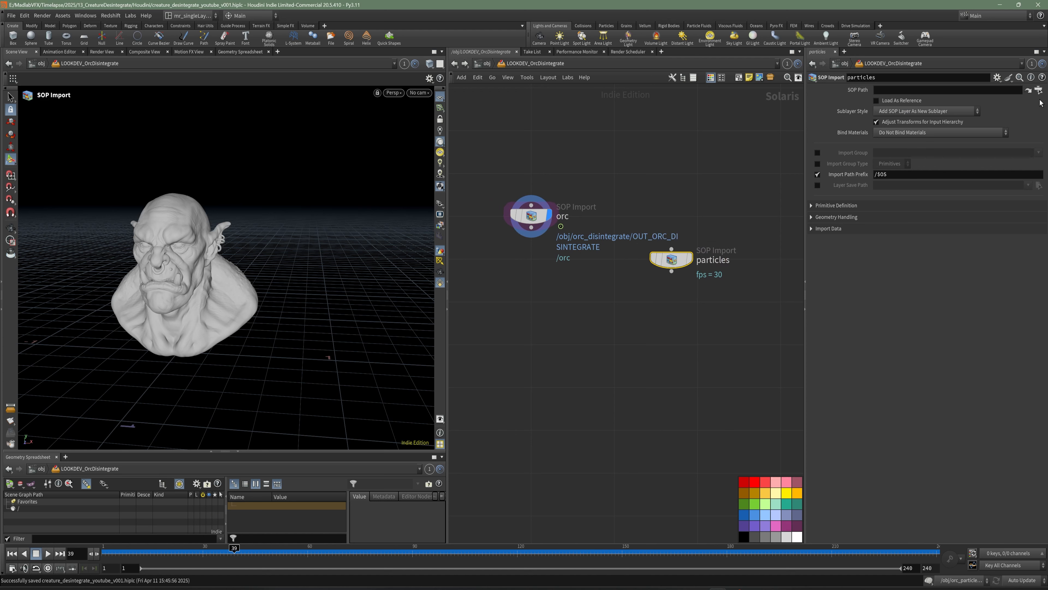
Point the particles import's SOP path to OUT_PARTICLES in orc_particles and set its sublayer style to Copy SOP Layer Into New Active Layer
left_click(1027, 91)
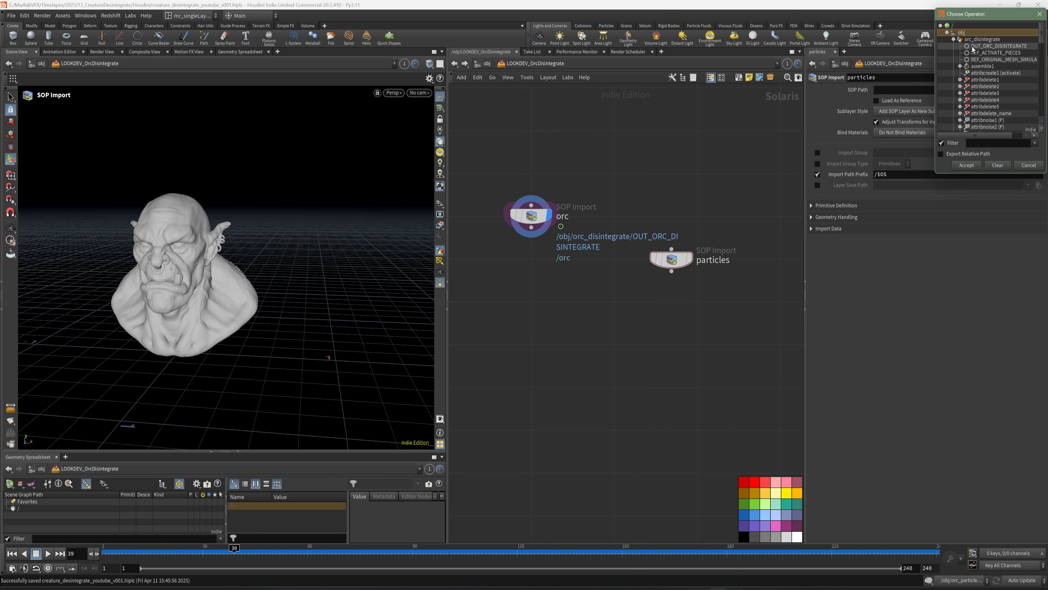
left_click(954, 46)
left_click(988, 53)
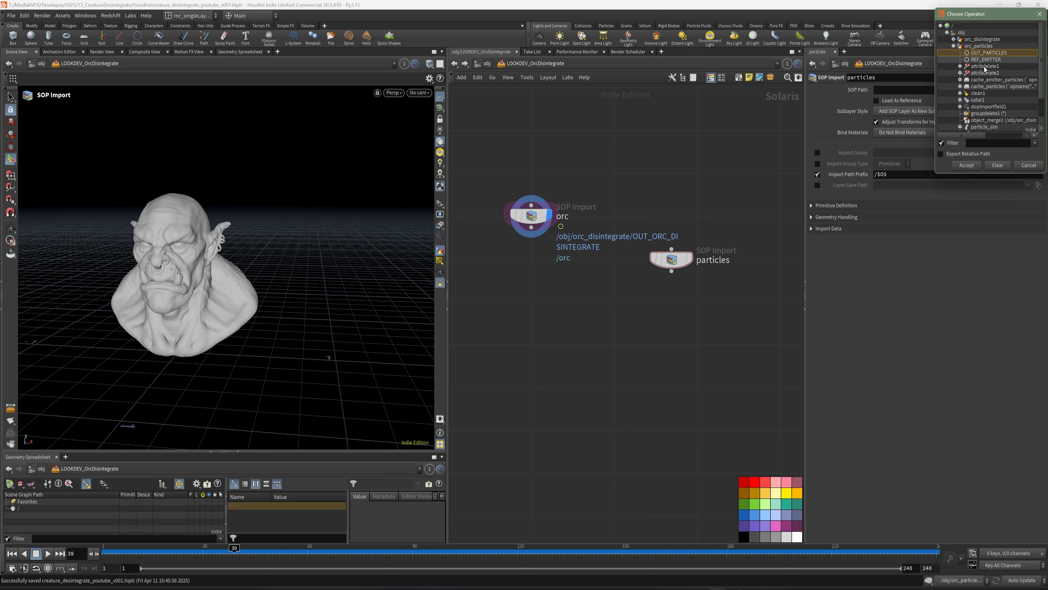
left_click(966, 165)
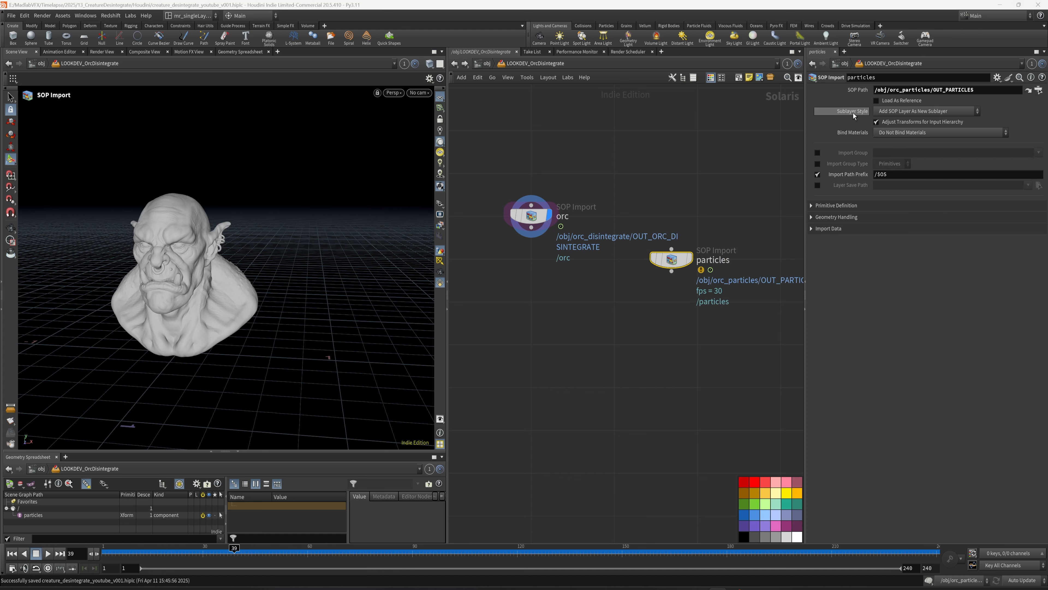
left_click(901, 113)
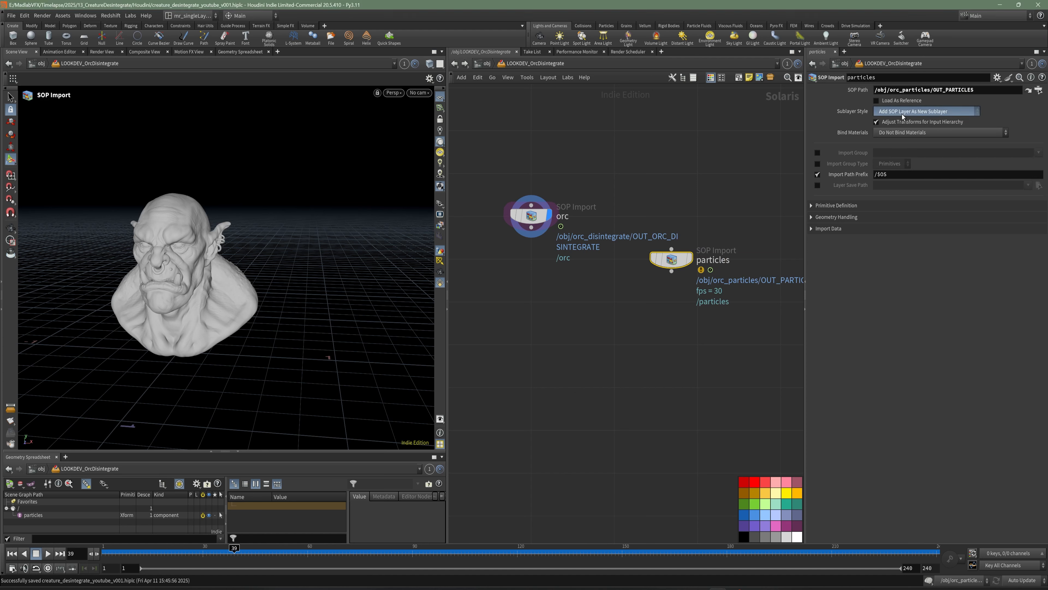
left_click(929, 140)
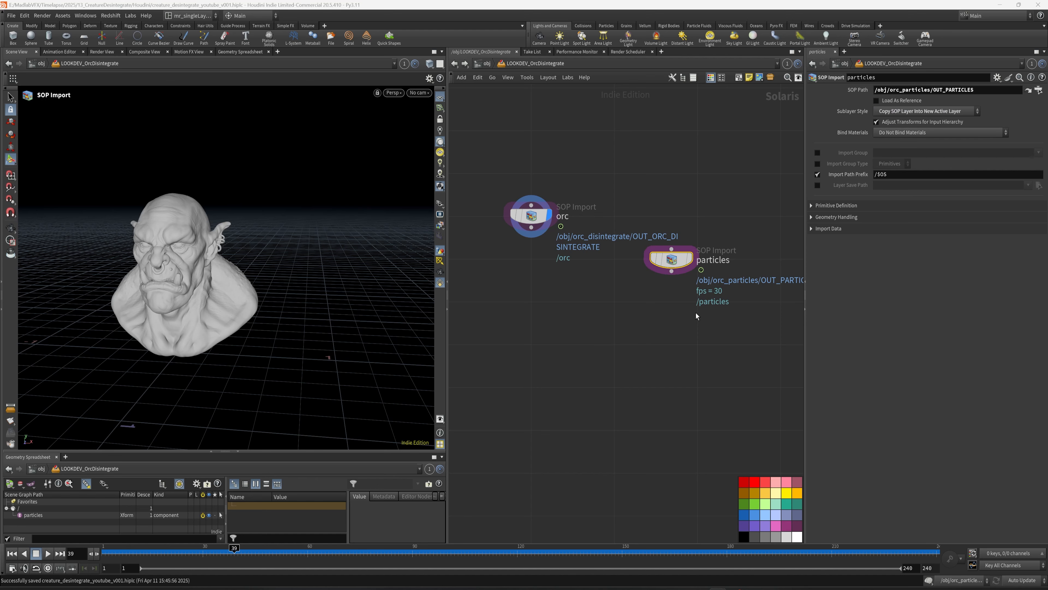
Add a Merge node below the two imports and connect both orc and particles to it
middle_click_drag(696, 313, 662, 304)
key("Tab")
type("me")
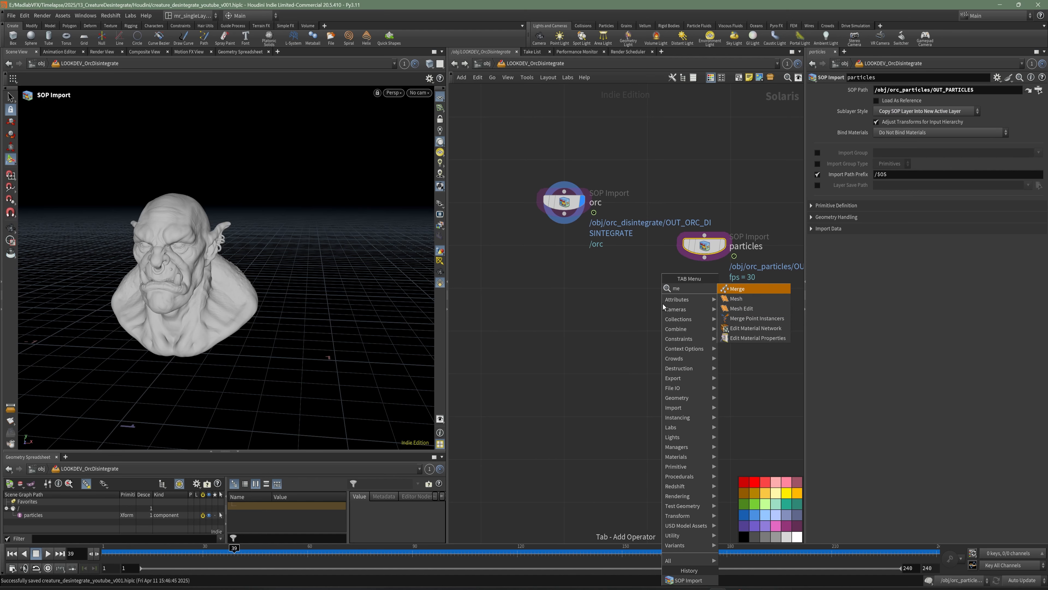
type("r")
key("Return")
left_click(622, 297)
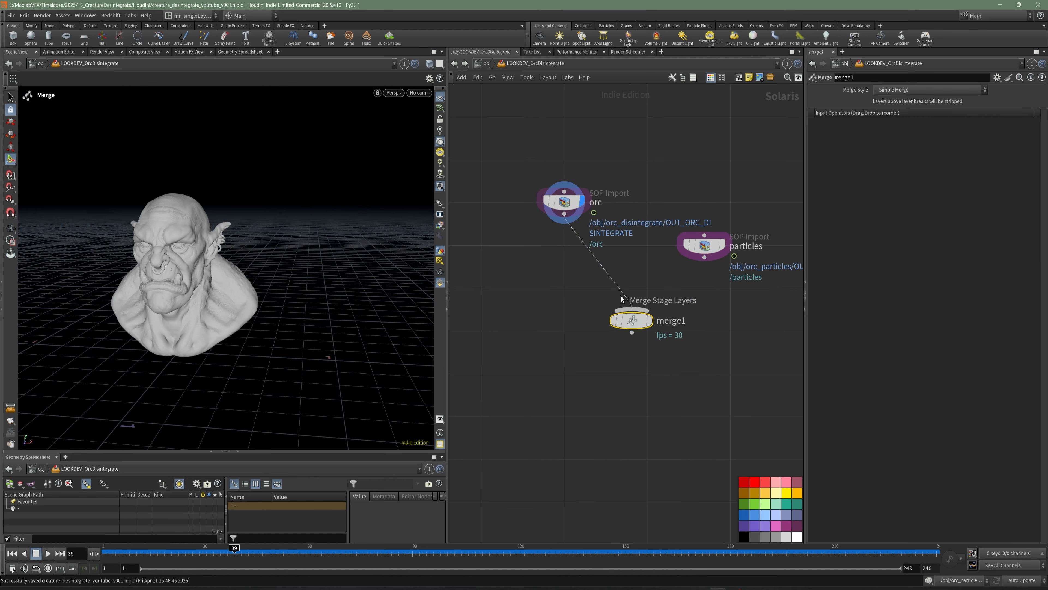
left_click_drag(704, 257, 634, 307)
Display the particles import, move the timeline to frame 92, display the merge node's result and save the scene
left_click(723, 245)
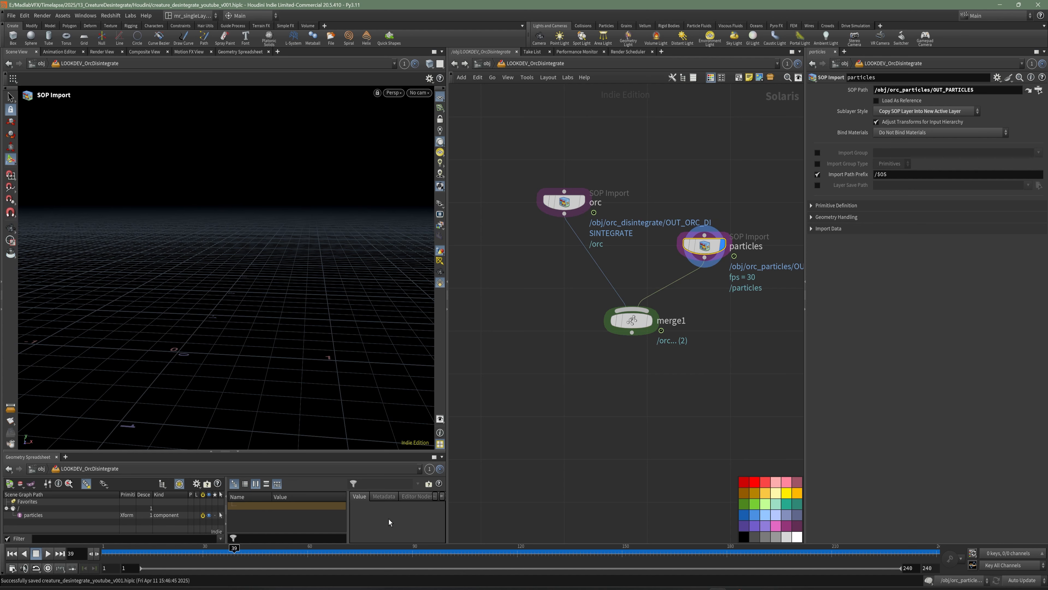
left_click_drag(364, 552, 420, 552)
left_click(650, 320)
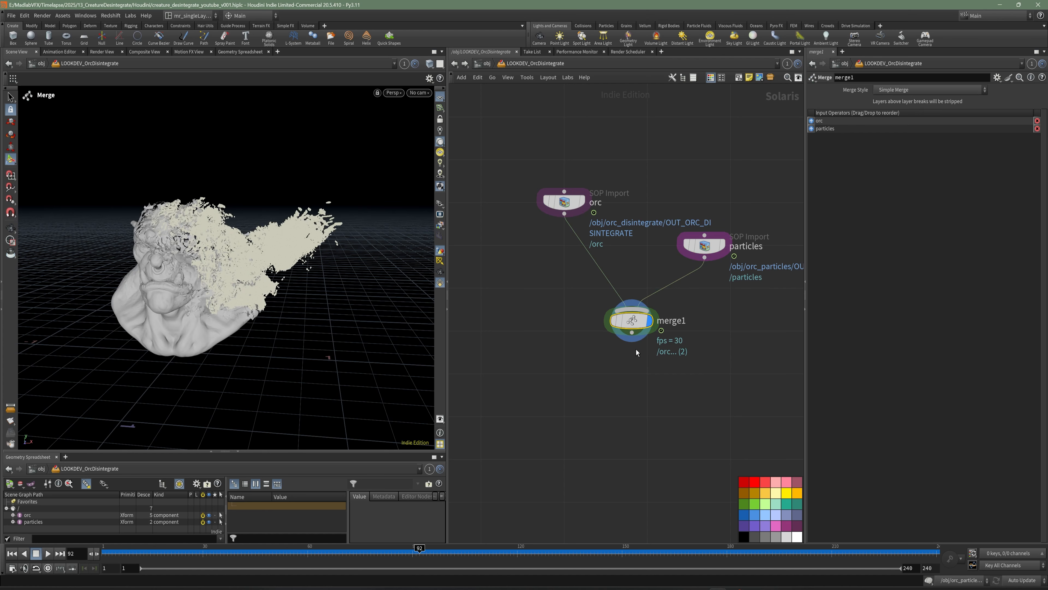
key("ctrl+s")
Add a Camera node directly below merge1 and connect it to the merge output
middle_click_drag(616, 401, 617, 354)
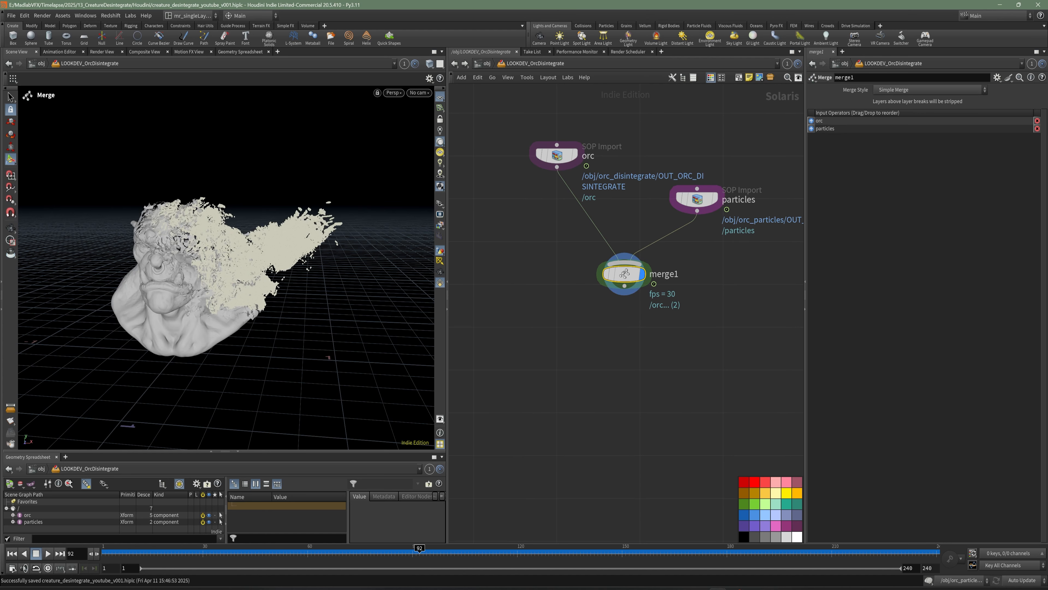
key("Tab")
type("cm")
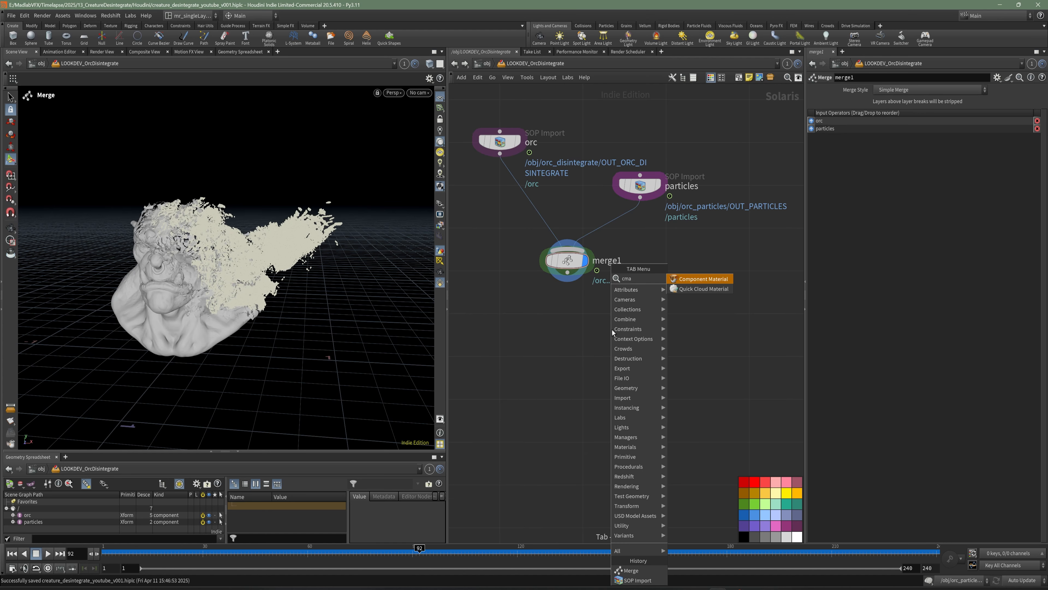
key("Escape")
key("Tab")
type("c")
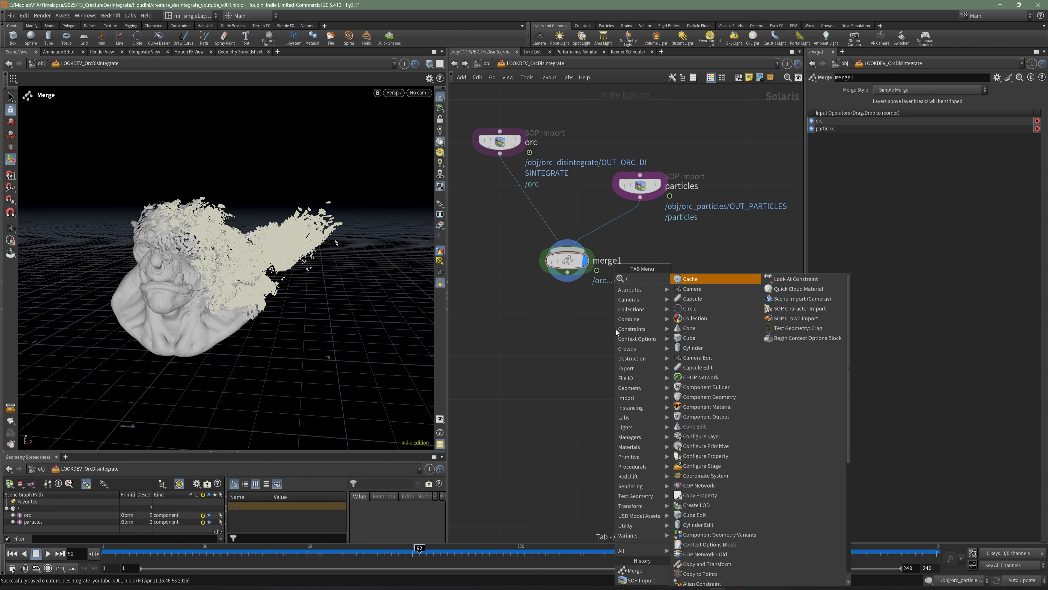
type("am")
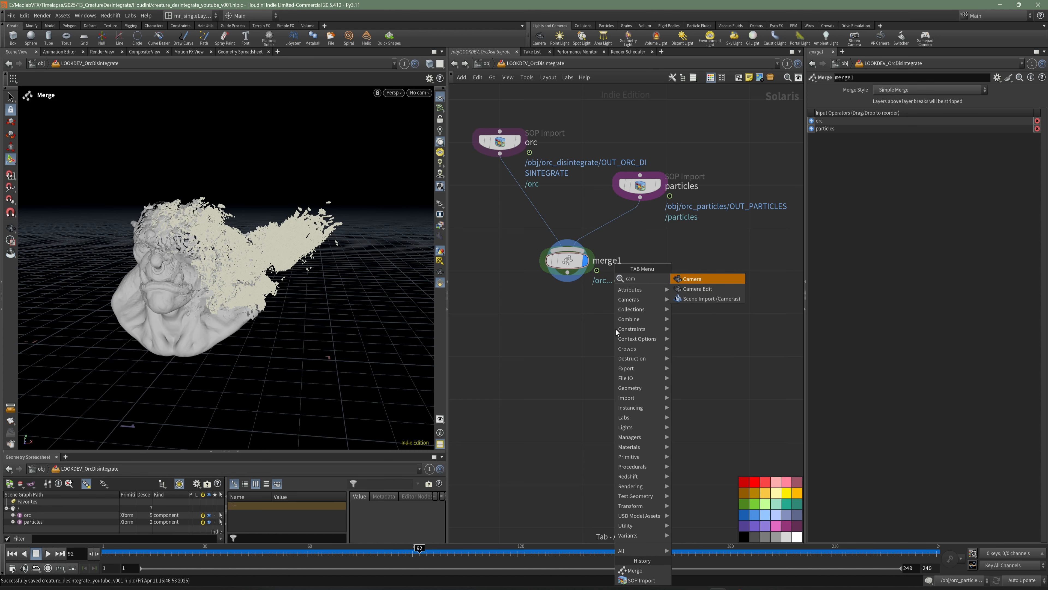
left_click(721, 281)
left_click(564, 321)
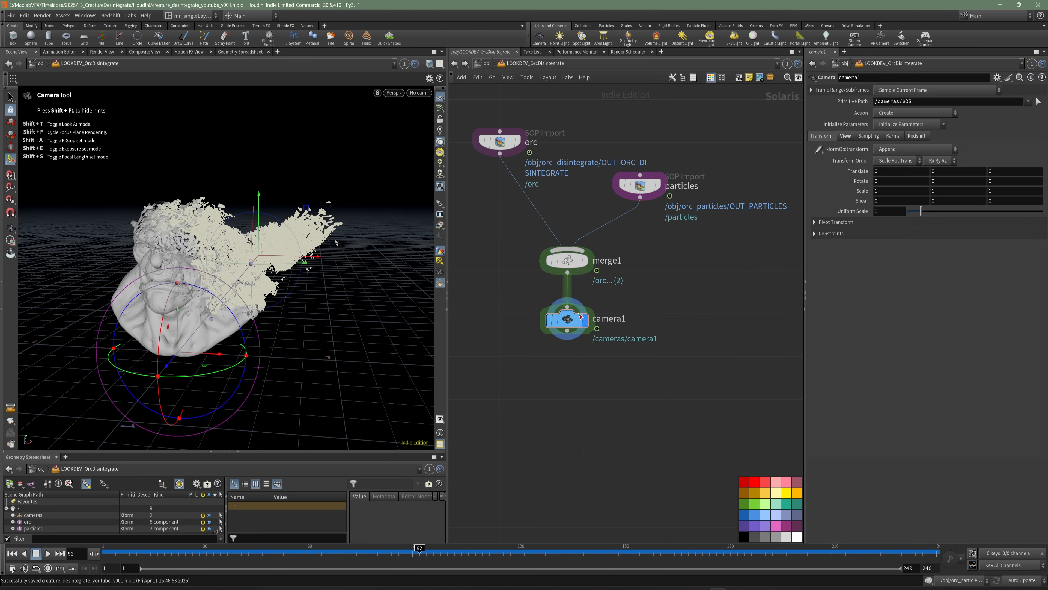
Look through camera1 with the camera locked to the view, and frame the orc and its particles at translate about 1.31, 0.57, 4.80
left_click(419, 92)
left_click(431, 126)
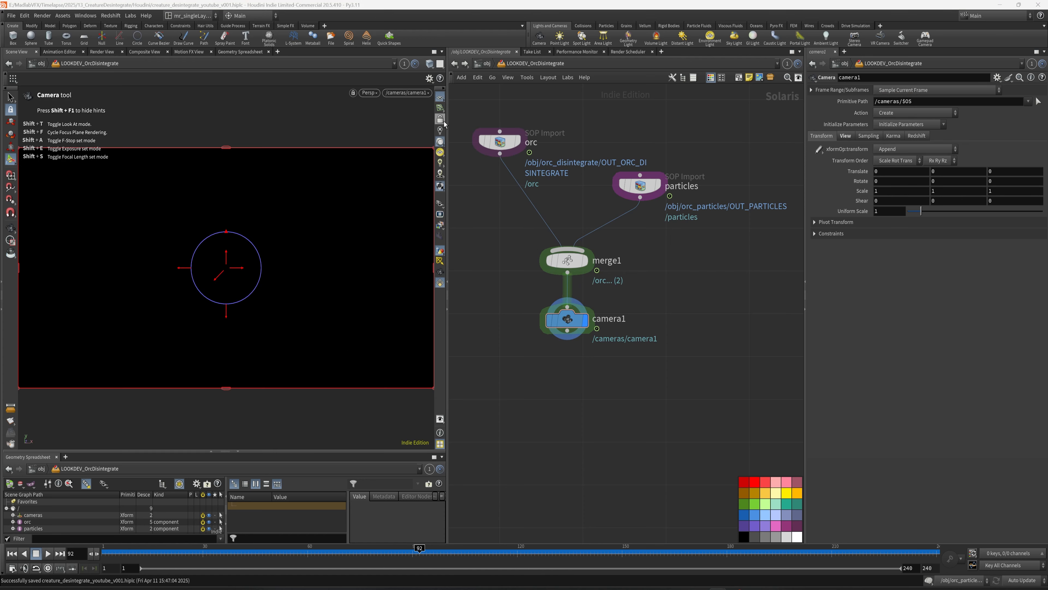
right_click_drag(383, 237, 173, 281, "alt")
middle_click_drag(174, 281, 192, 384, "alt")
left_click_drag(386, 274, 348, 290, "alt")
middle_click_drag(347, 290, 306, 270, "alt")
right_click_drag(306, 270, 358, 262, "alt")
middle_click_drag(342, 289, 363, 256, "alt")
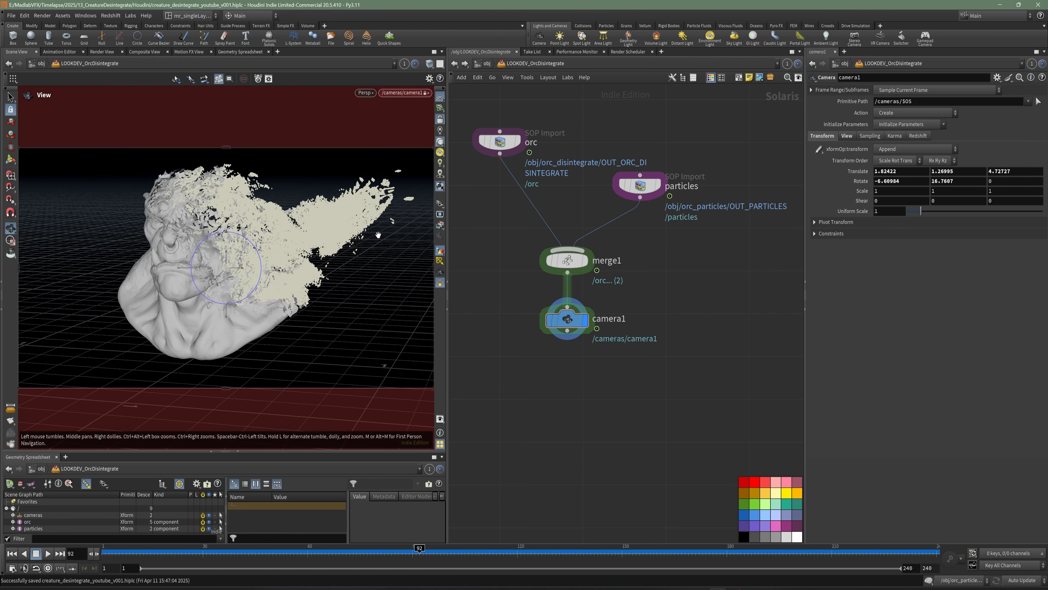
left_click_drag(322, 270, 332, 258, "alt")
middle_click_drag(332, 258, 338, 259, "alt")
left_click_drag(338, 258, 332, 256, "alt")
middle_click_drag(332, 255, 335, 264, "alt")
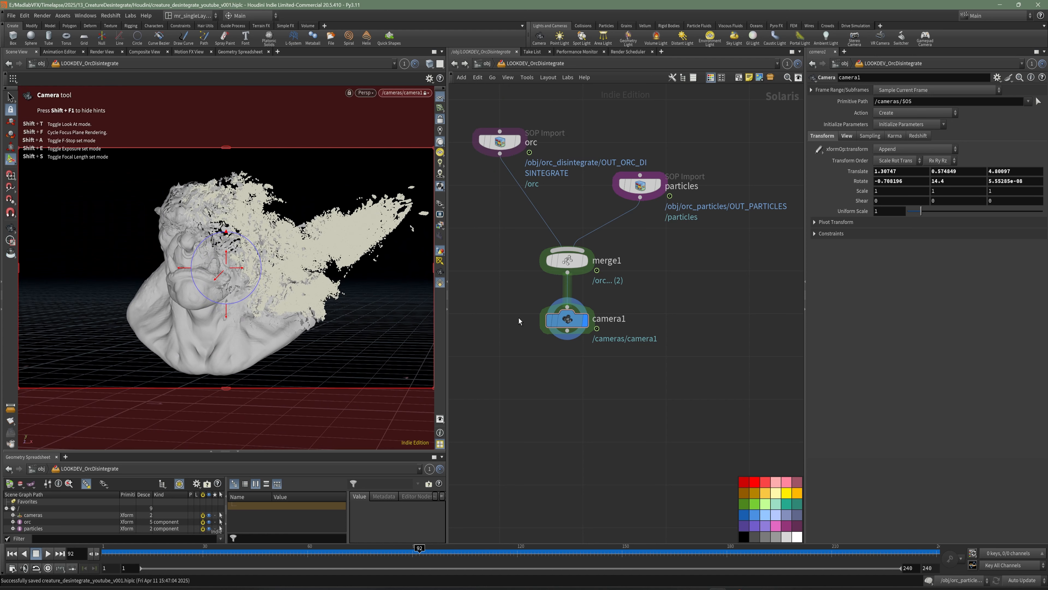
Add a Material Library node connected below camera1
right_click_drag(787, 393, 771, 424)
middle_click_drag(772, 424, 796, 355)
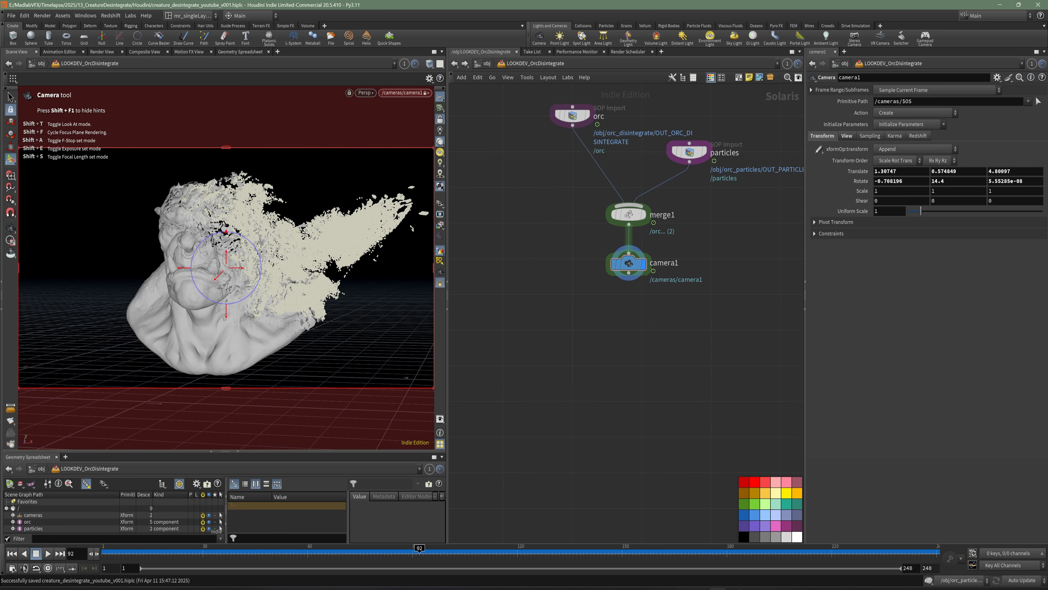
middle_click_drag(644, 360, 638, 343)
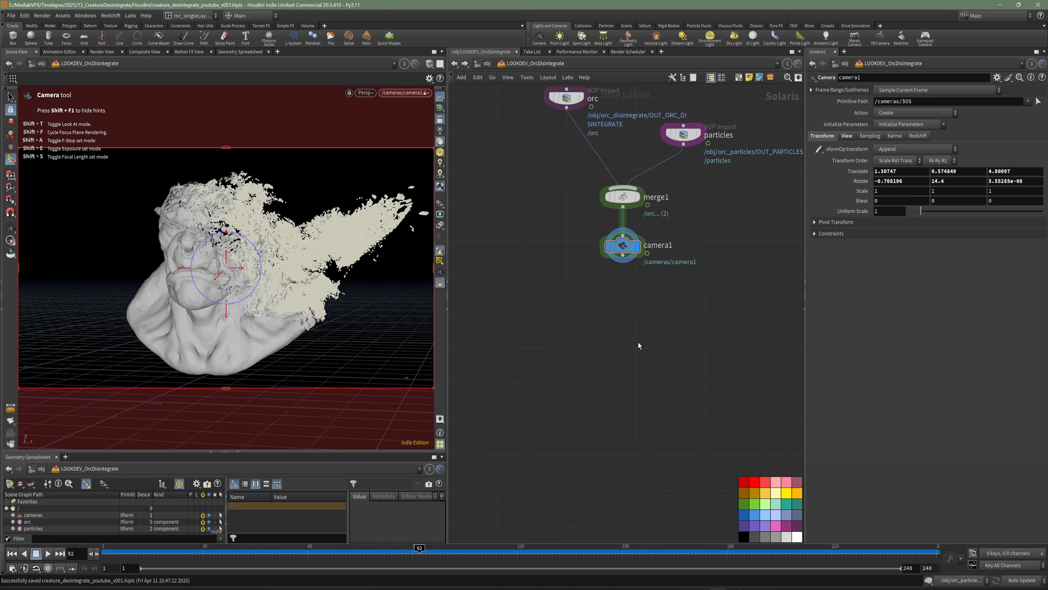
key("Tab")
type("mate")
left_click(739, 269)
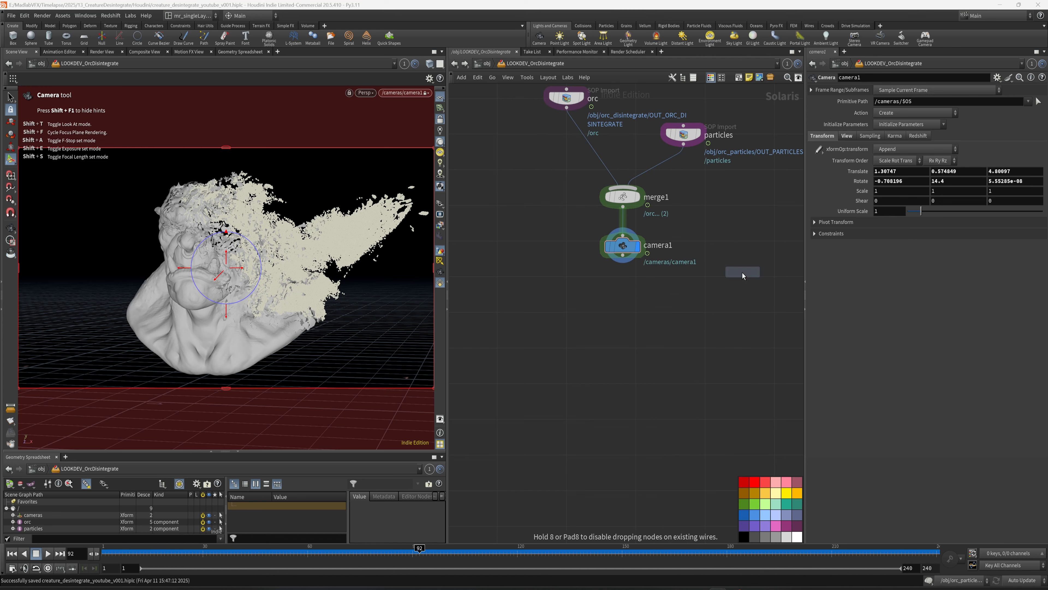
left_click(623, 294)
middle_click_drag(636, 345, 635, 336)
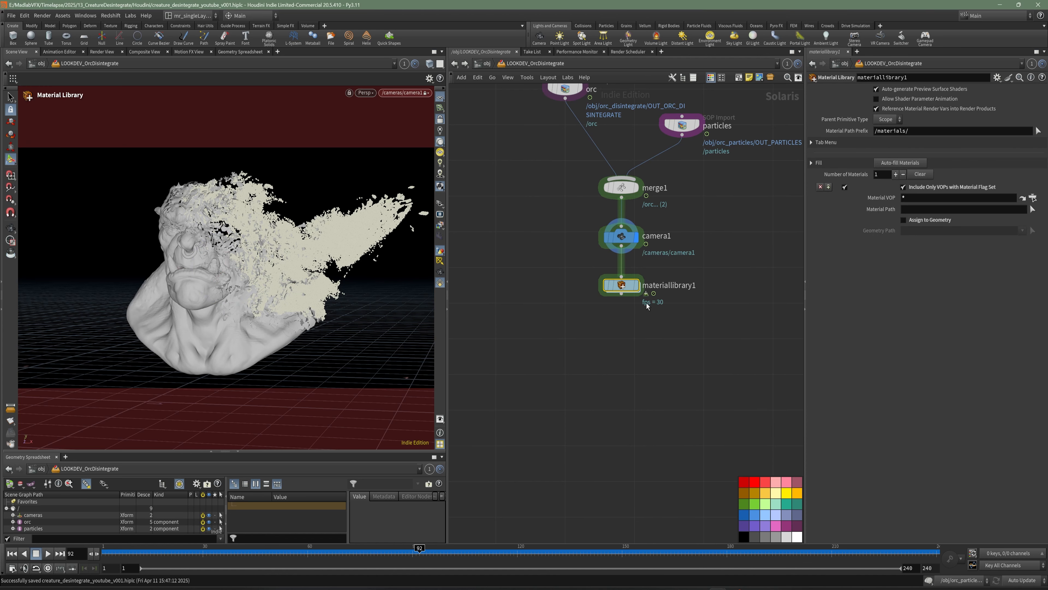
Add an Assign Material node connected below materiallibrary1
key("Tab")
mouse_move(693, 260)
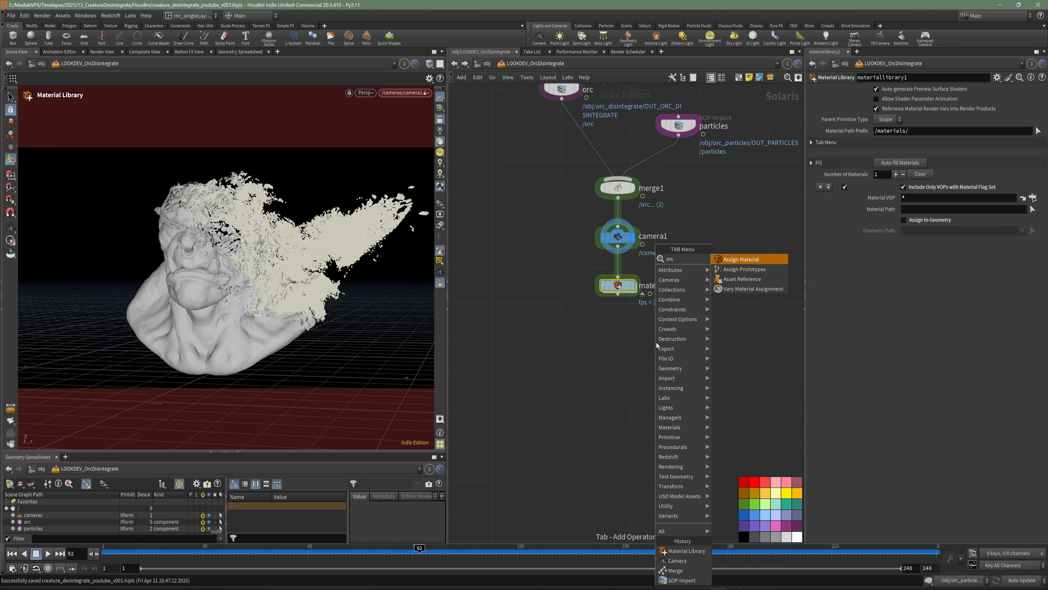
left_click(760, 262)
left_click(622, 330)
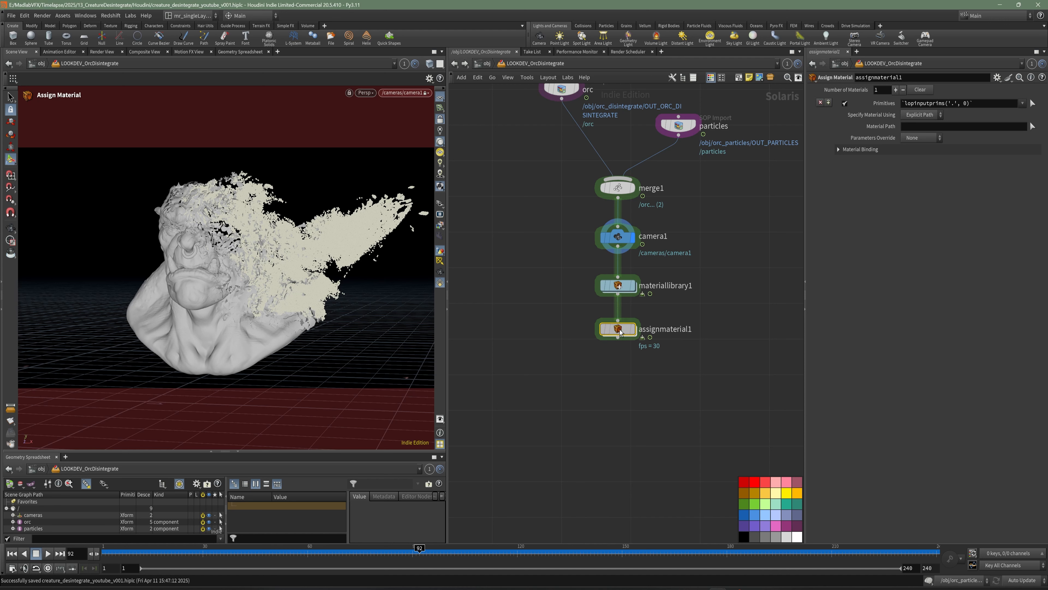
Add an RS USD Material Builder node inside materiallibrary1
mouse_move(627, 289)
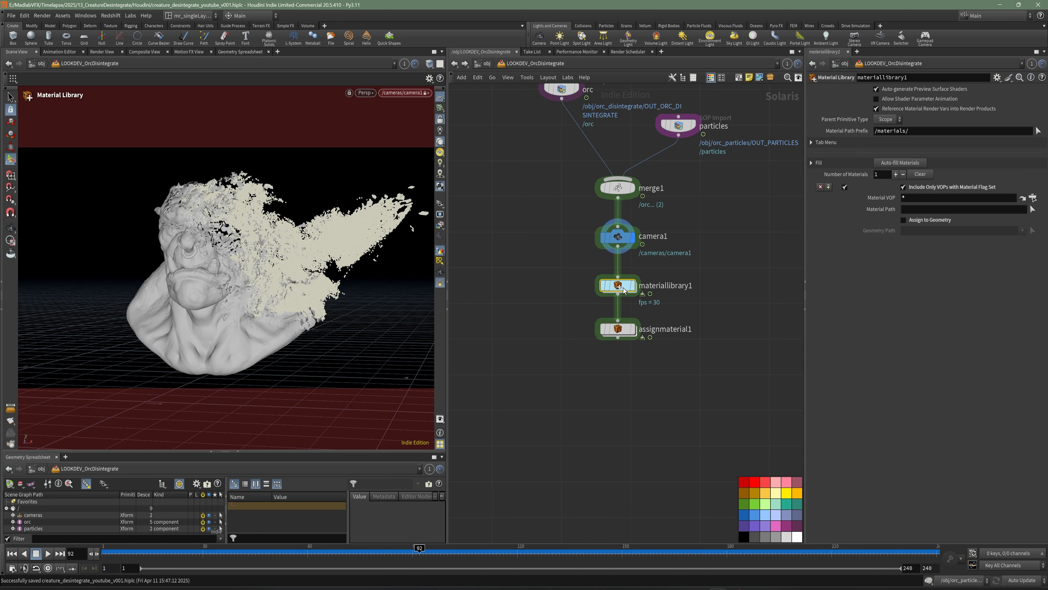
double_click(620, 288)
key("Tab")
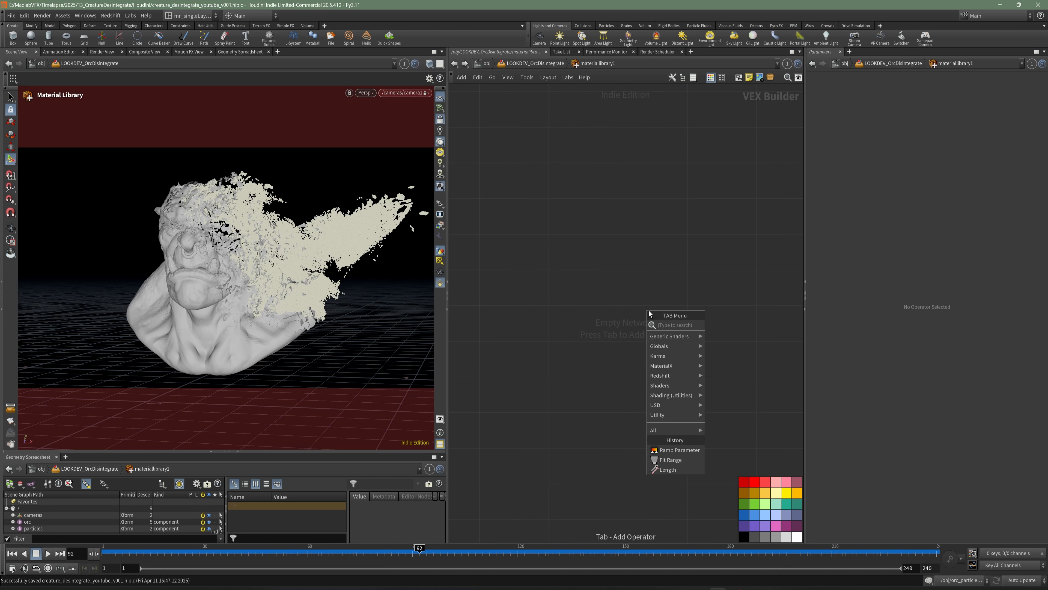
key("Escape")
key("Tab")
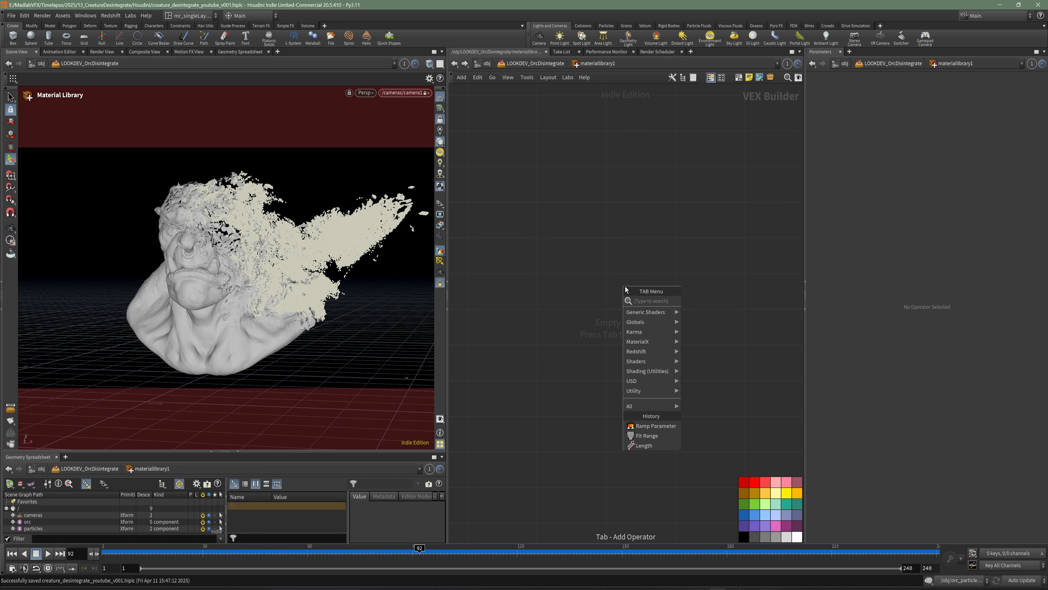
type("rs")
left_click(738, 301)
left_click(620, 243)
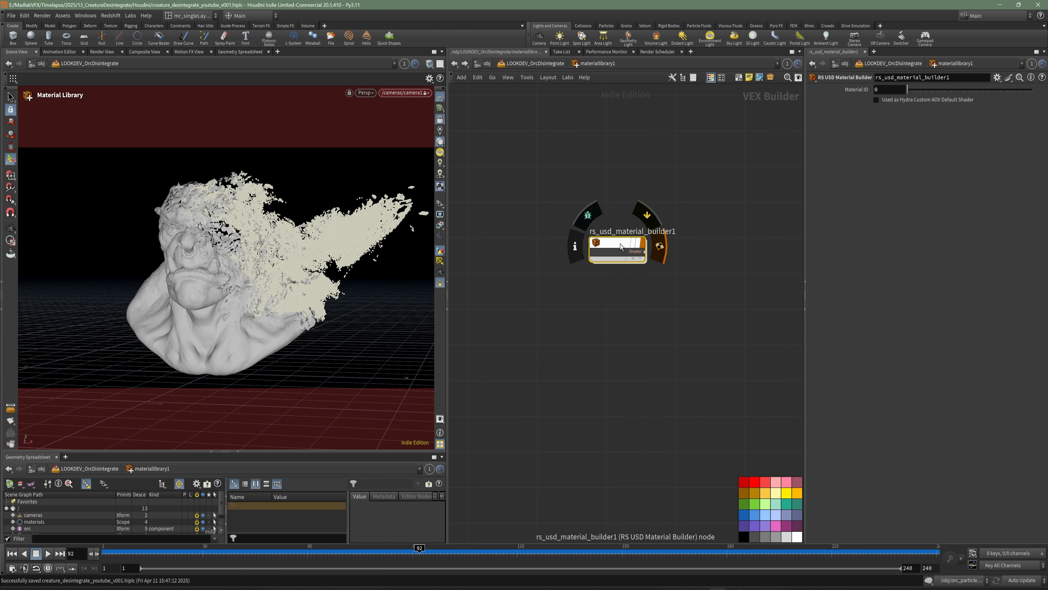
Rename the new material builder node as RS_Head
left_click_drag(609, 236, 594, 235)
double_click(594, 232)
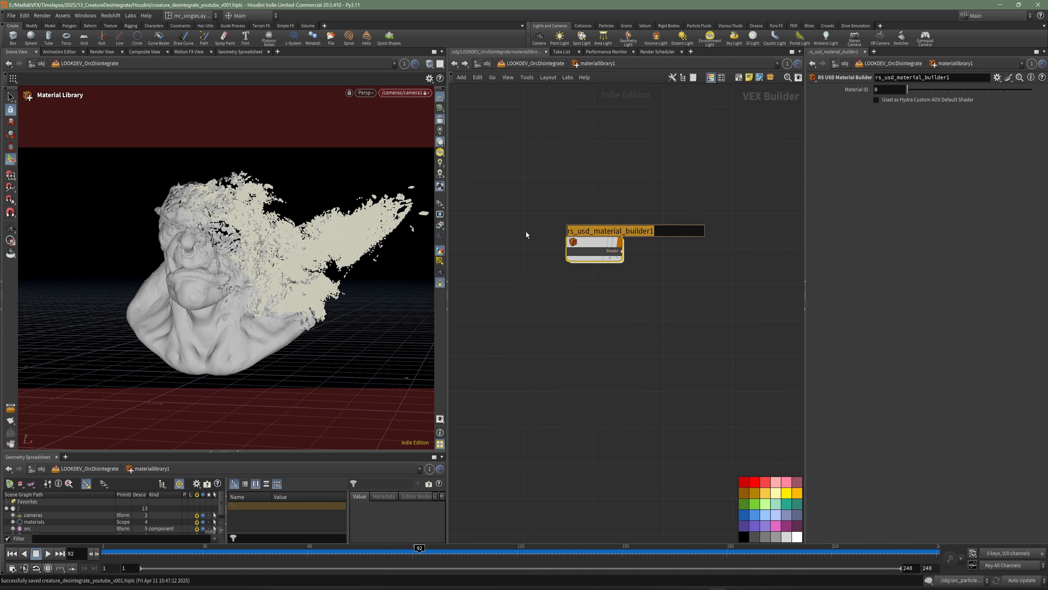
type("S_")
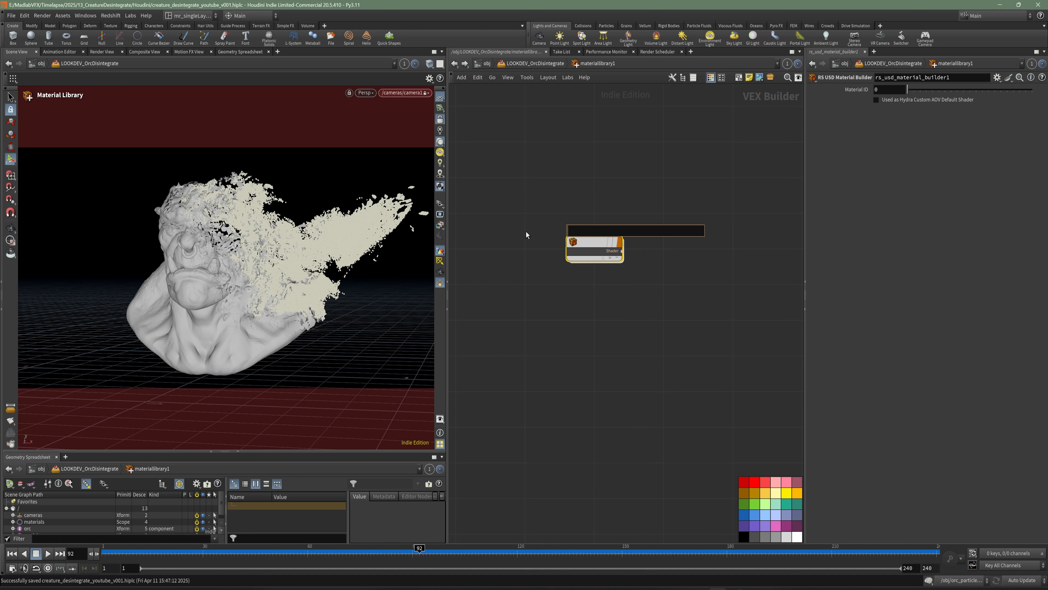
key("BackSpace")
key("BackSpace")
type("RS_Head")
key("Return")
middle_click_drag(631, 258, 632, 229)
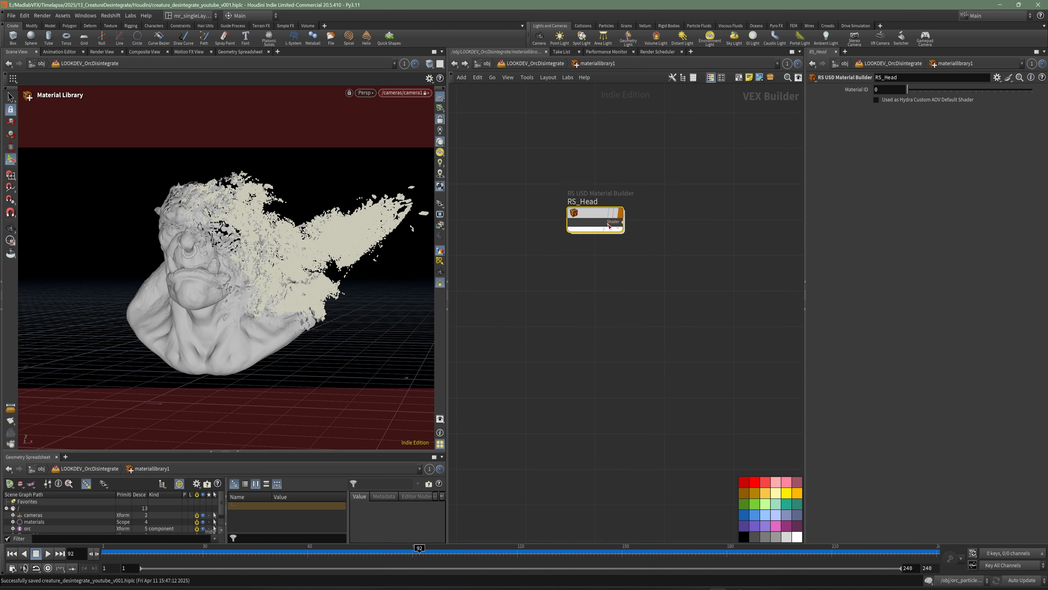
Duplicate RS_Head directly below it and rename the copy RS_Eyes
left_click_drag(593, 217, 594, 288, "alt")
double_click(585, 274)
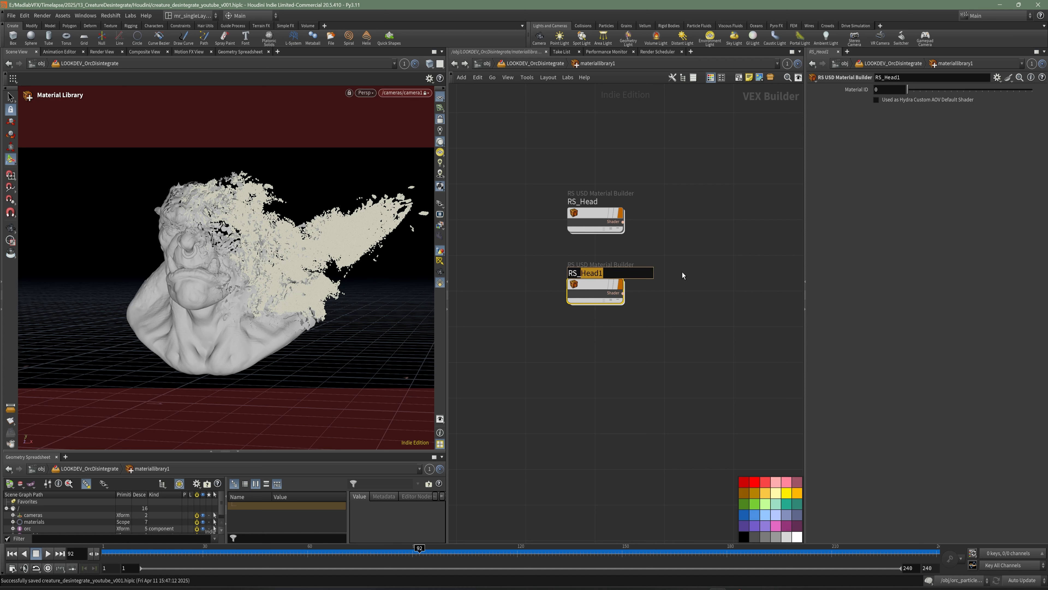
type("Eyes")
key("Return")
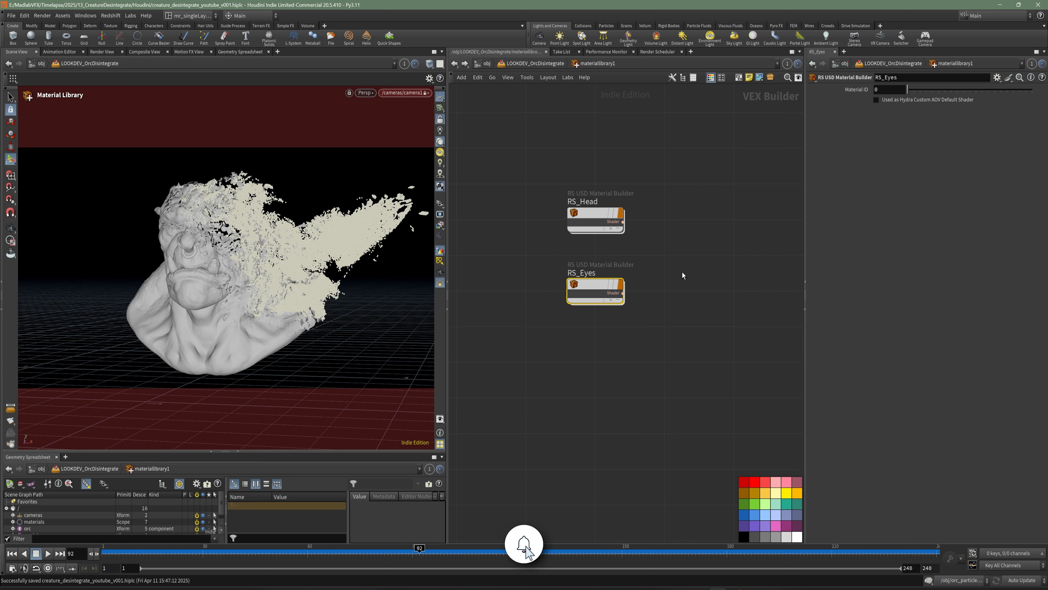
Duplicate RS_Eyes directly below it and rename the copy RS_Teeth
left_click_drag(594, 291, 596, 360, "alt")
middle_click_drag(596, 360, 585, 321)
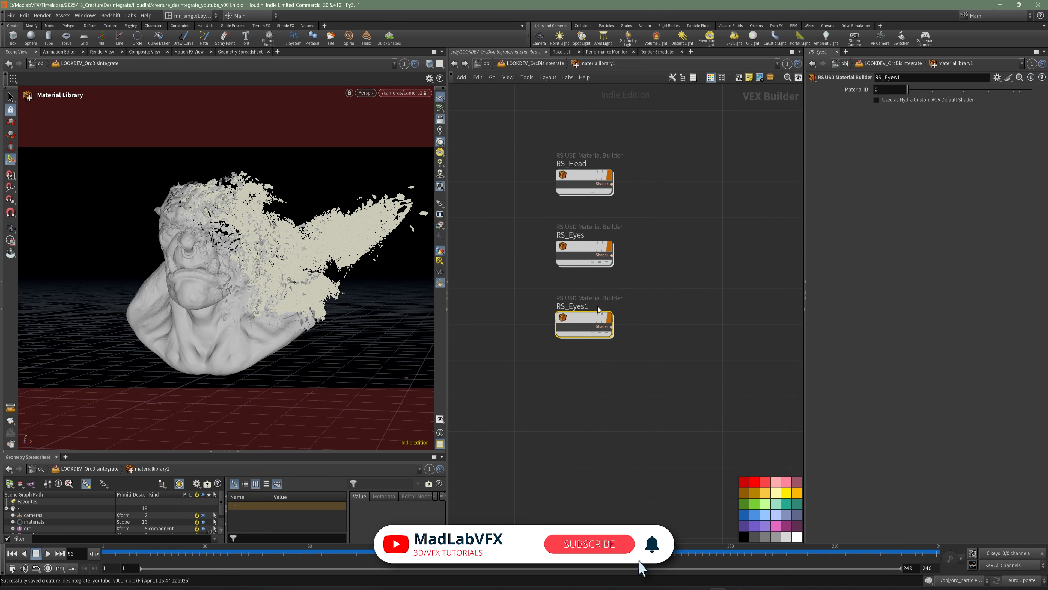
double_click(578, 306)
type("Te")
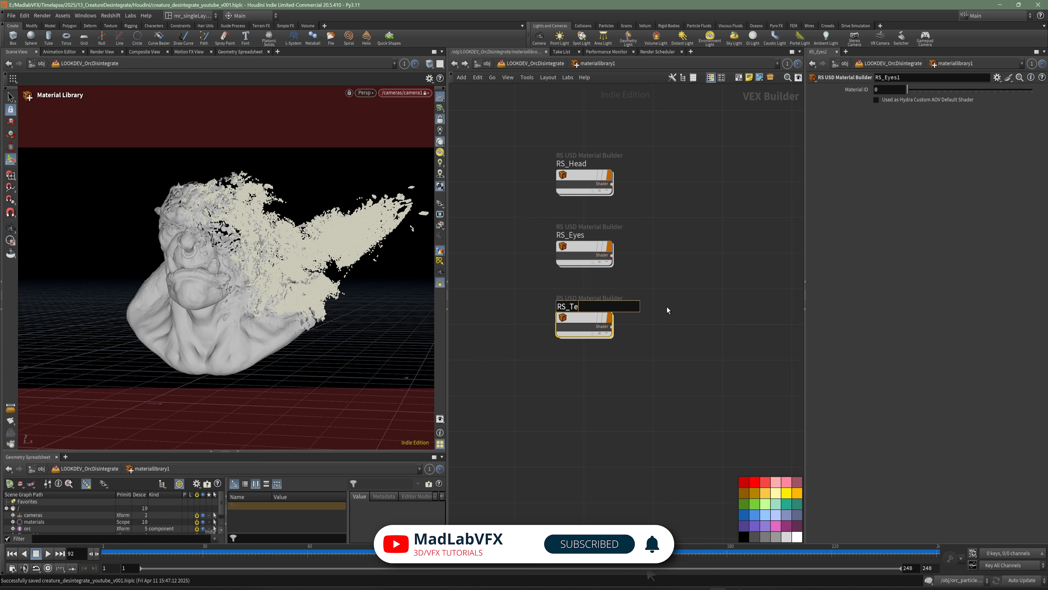
type("eth")
key("Return")
Duplicate RS_Teeth directly below it and rename the copy RS_Rings
middle_click_drag(578, 316, 589, 287)
left_click_drag(589, 287, 594, 355, "alt")
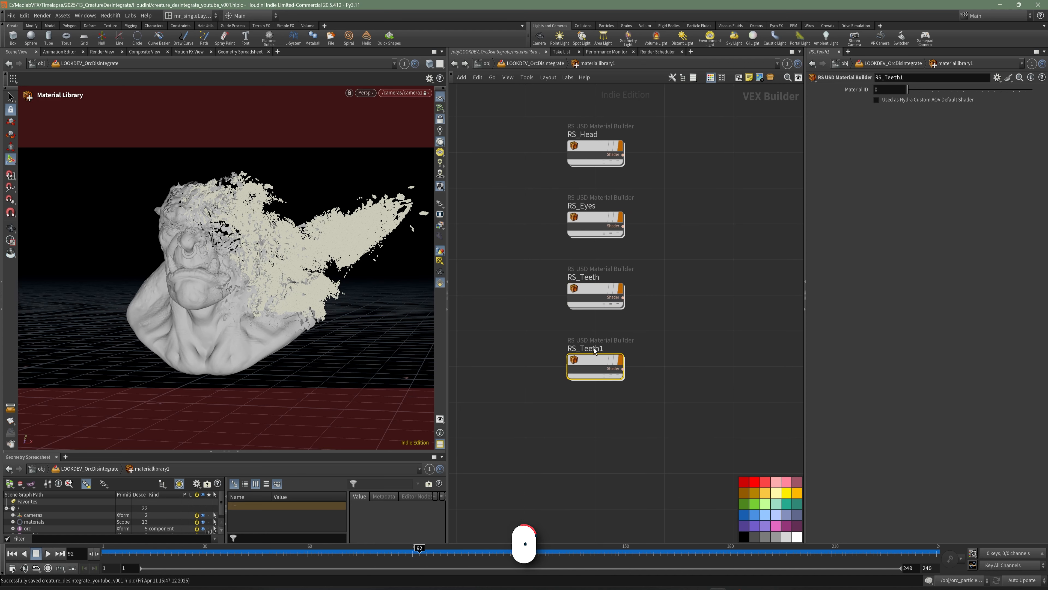
double_click(585, 348)
type("RS_R")
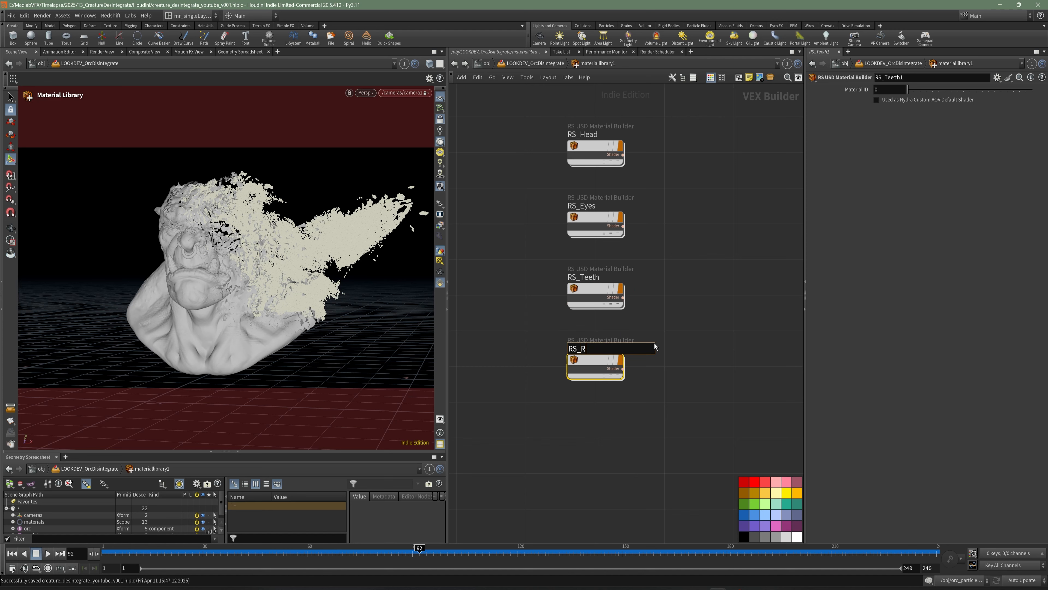
type("ings")
key("Return")
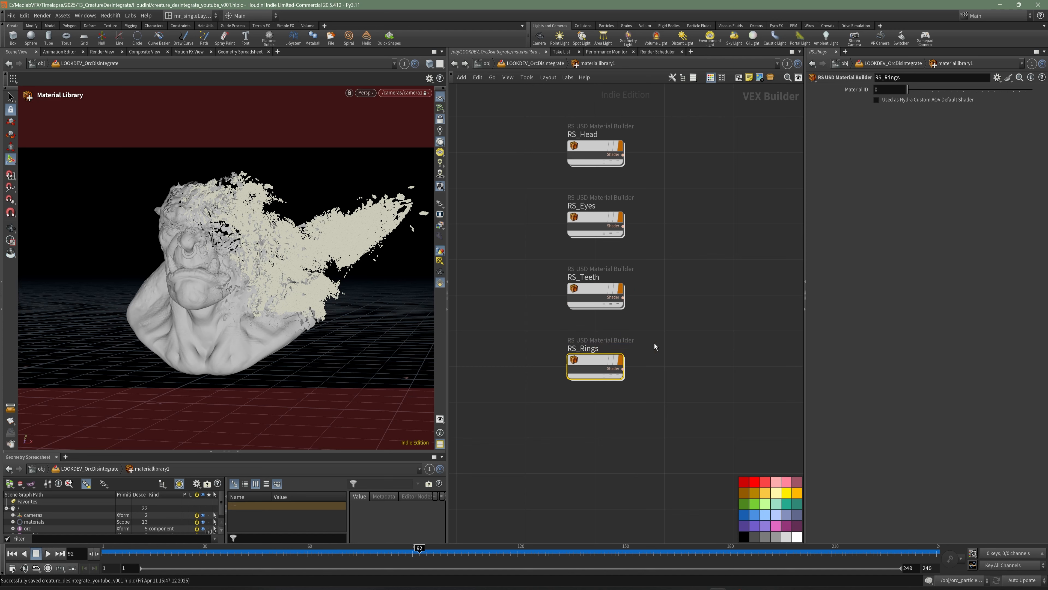
Go to frame 22, examine the orc's eyes, teeth and rings up close, and undo the camera moves
left_click(176, 552)
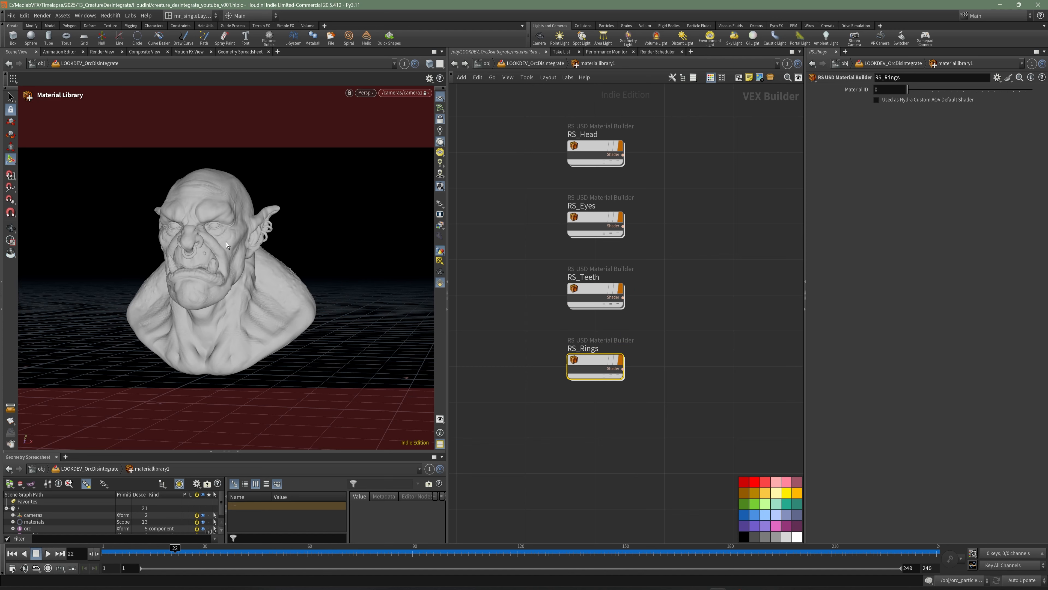
right_click_drag(226, 242, 375, 263, "alt")
left_click_drag(228, 254, 219, 260, "alt")
right_click_drag(219, 260, 404, 224, "alt")
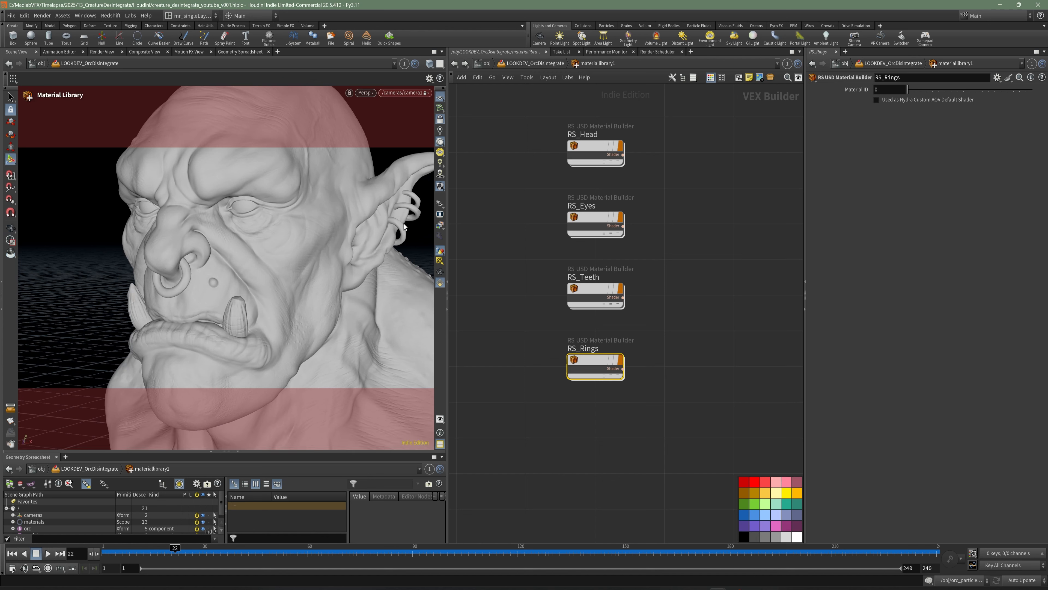
key("ctrl+z")
key("ctrl+z")
key("ctrl+z")
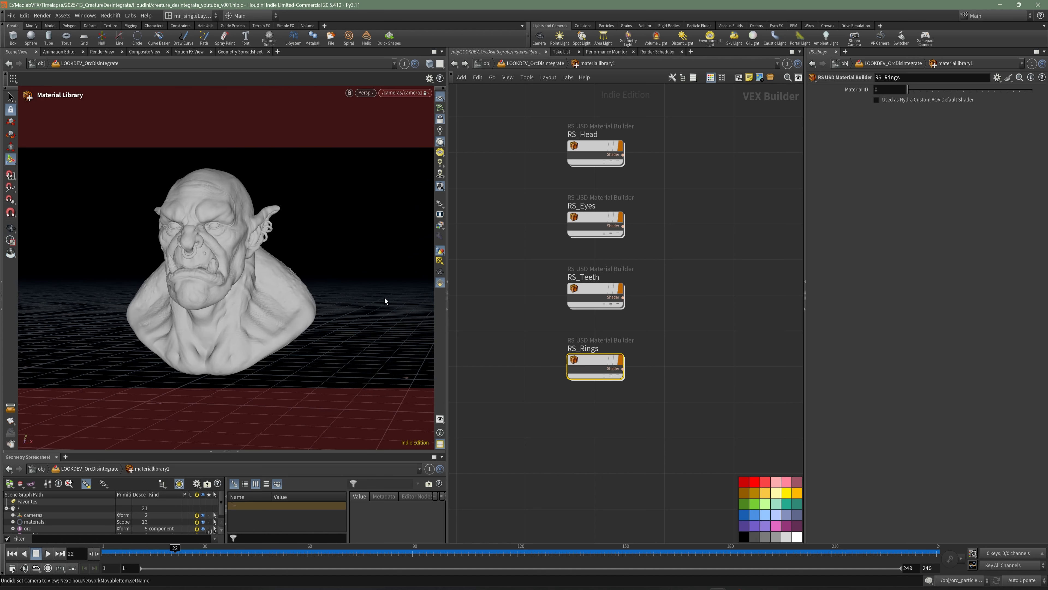
Save the scene and unlock camera1 from the viewport navigation
key("ctrl+s")
middle_click_drag(660, 367, 635, 276)
left_click(441, 121)
middle_click_drag(658, 317, 659, 295)
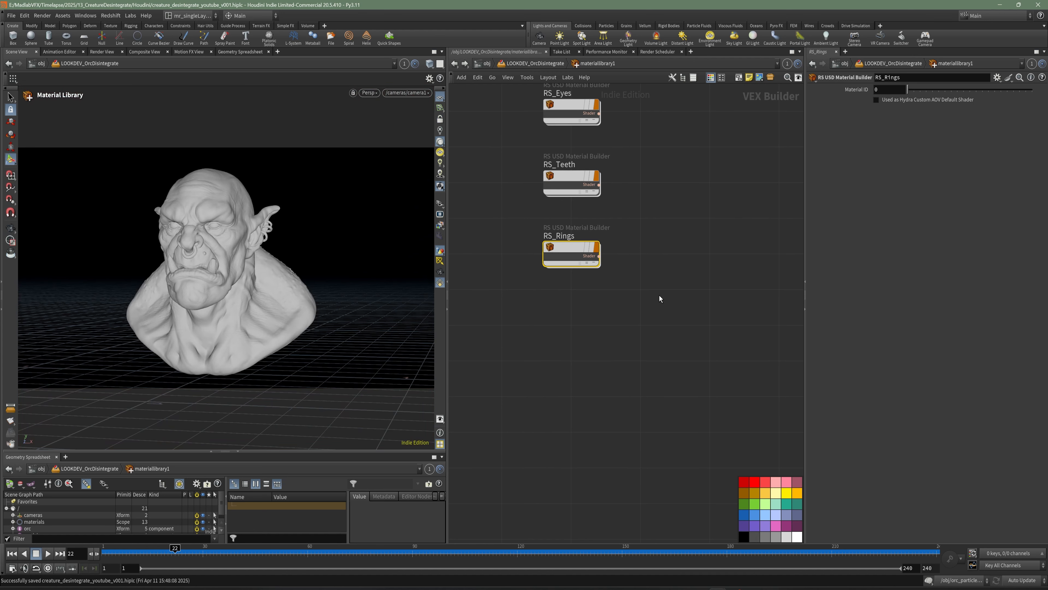
Duplicate RS_Rings directly below it and rename the copy RS_Ground
left_click_drag(669, 298, 536, 219)
left_click_drag(569, 259, 651, 302, "alt")
left_click(558, 307)
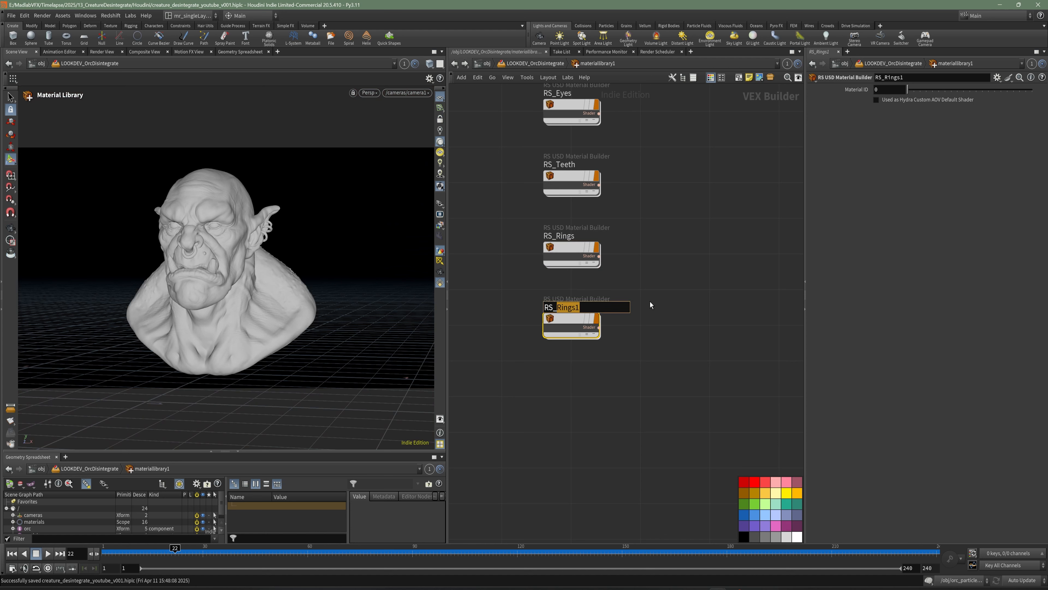
type("Ground")
key("Return")
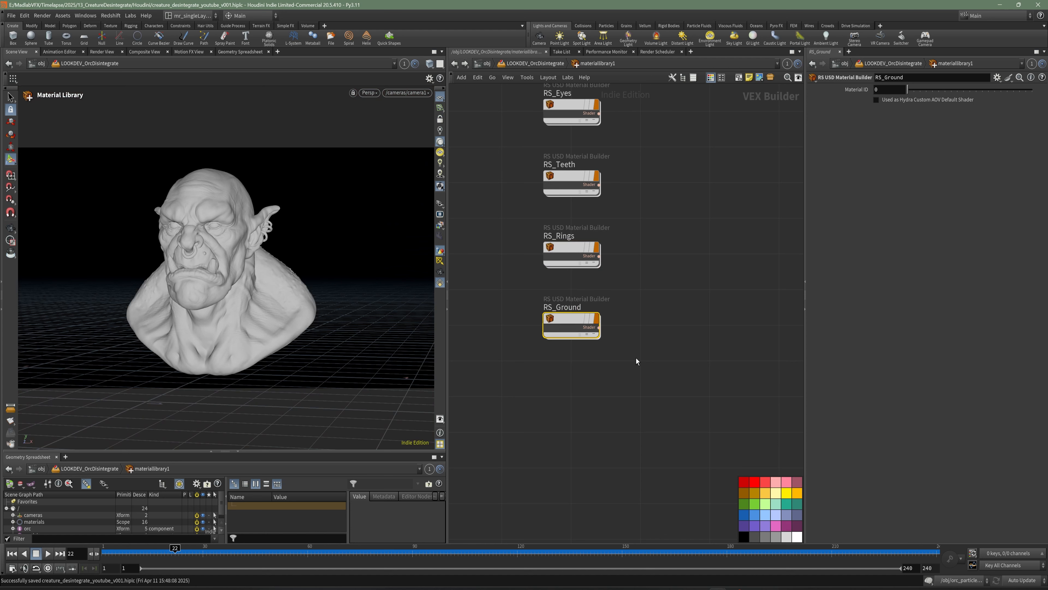
Rename the RS_Ground material builder as RS_Particles and save the scene
left_click(562, 307)
left_click_drag(562, 307, 622, 308)
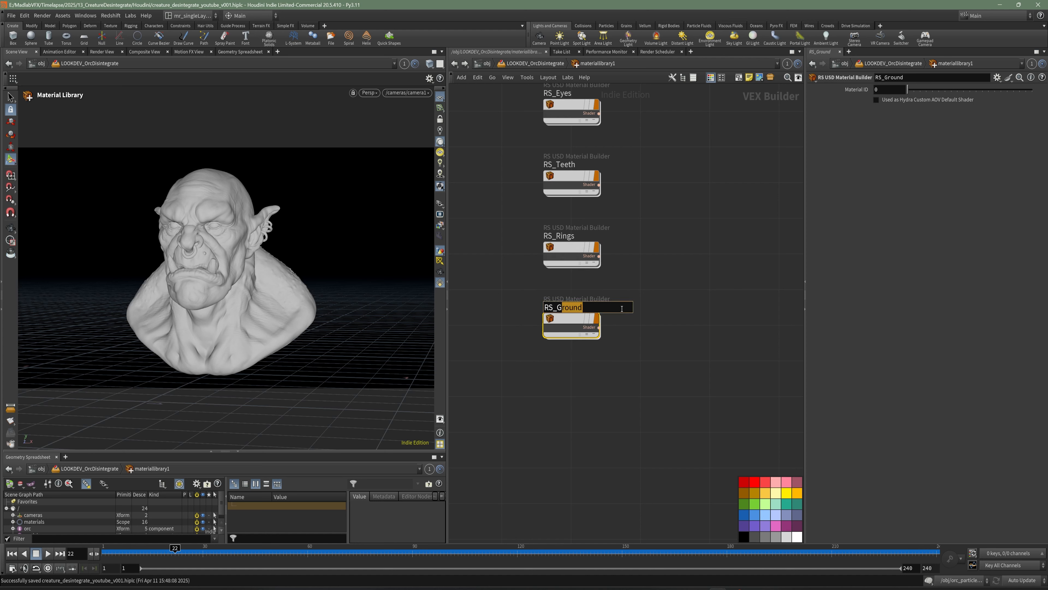
key("BackSpace")
type("Particles")
key("Return")
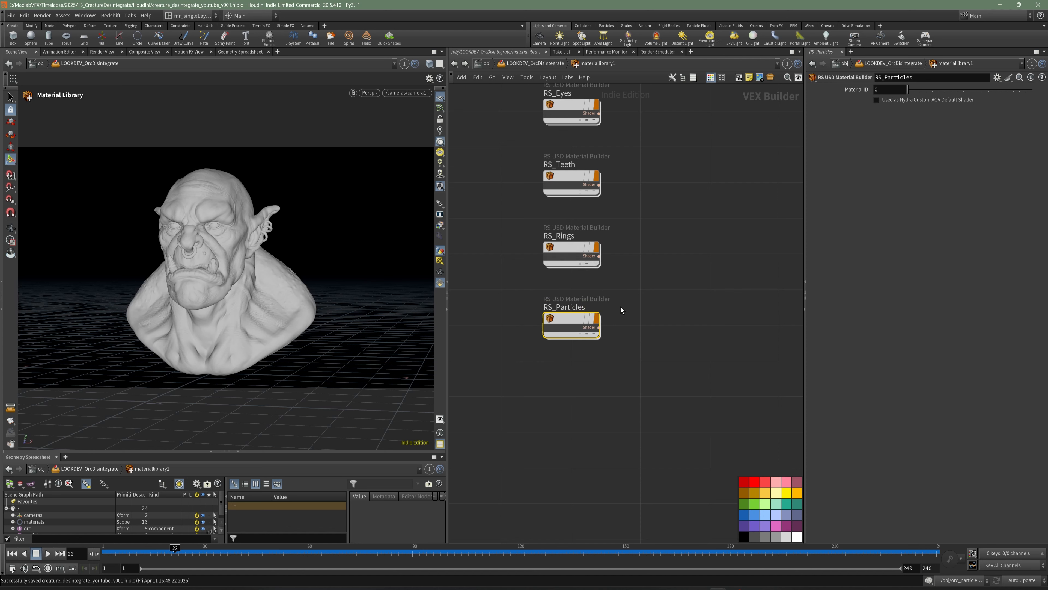
key("h")
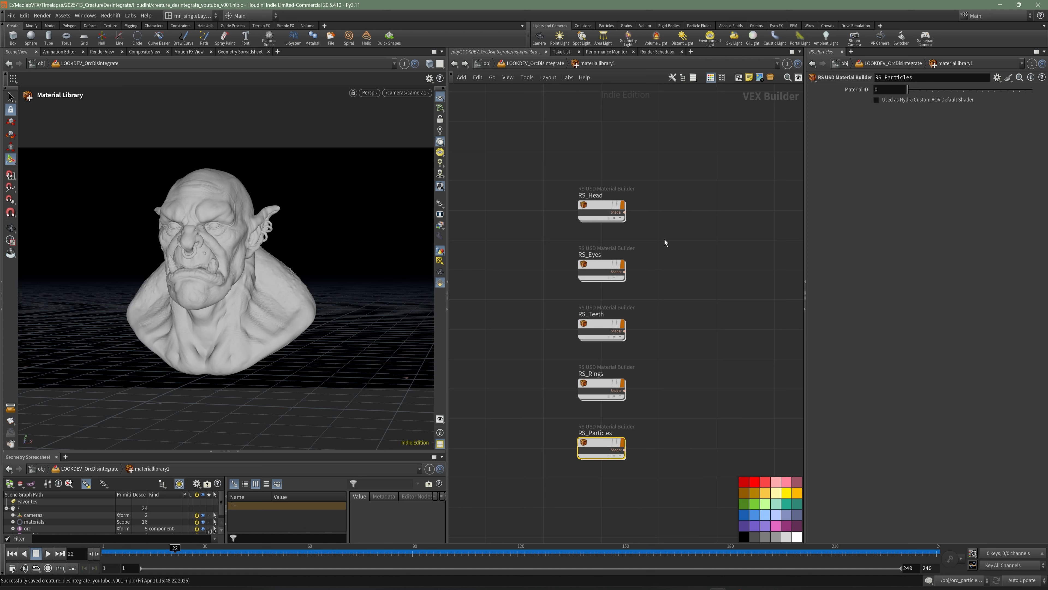
middle_click_drag(662, 265, 658, 245)
key("ctrl+s")
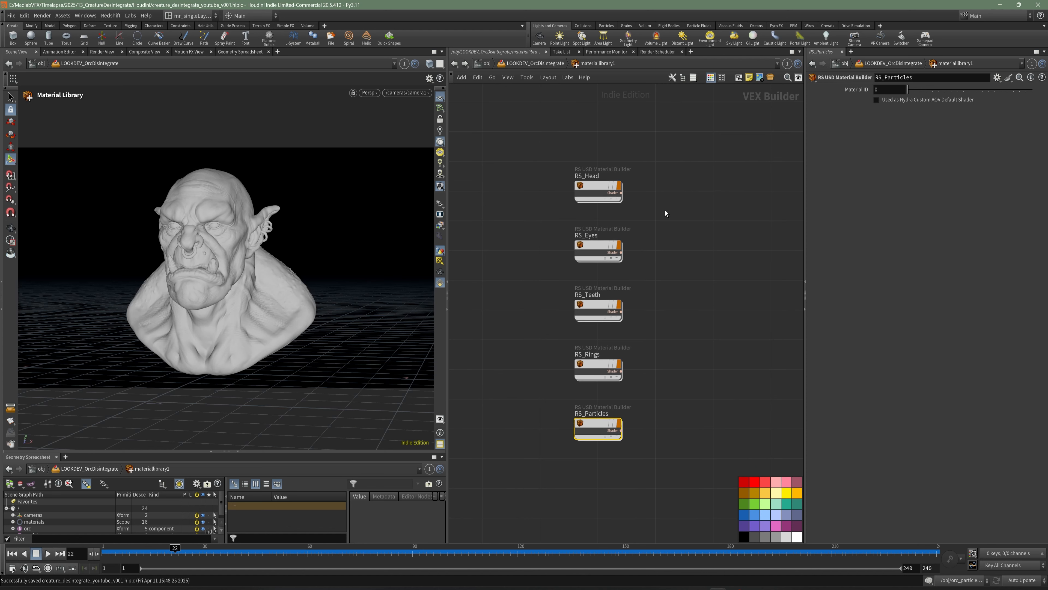
Return to the LOOKDEV_OrcDisintegrate network and display the assignmaterial1 node
mouse_move(630, 329)
middle_mouse_down()
mouse_move(613, 330)
mouse_move(621, 329)
middle_mouse_up()
key("u")
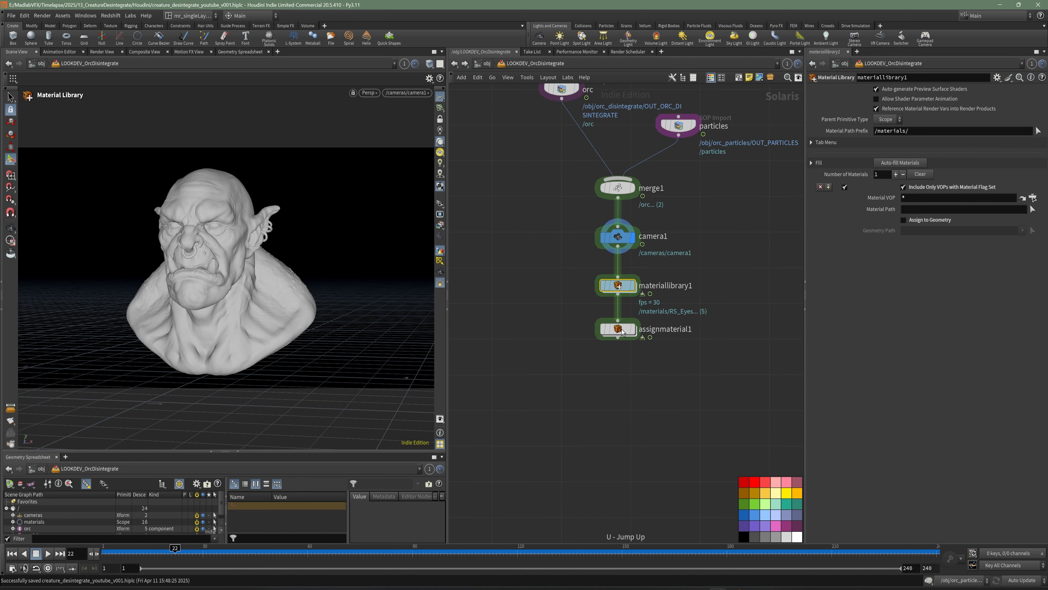
left_click(615, 325)
middle_click_drag(627, 359, 608, 343)
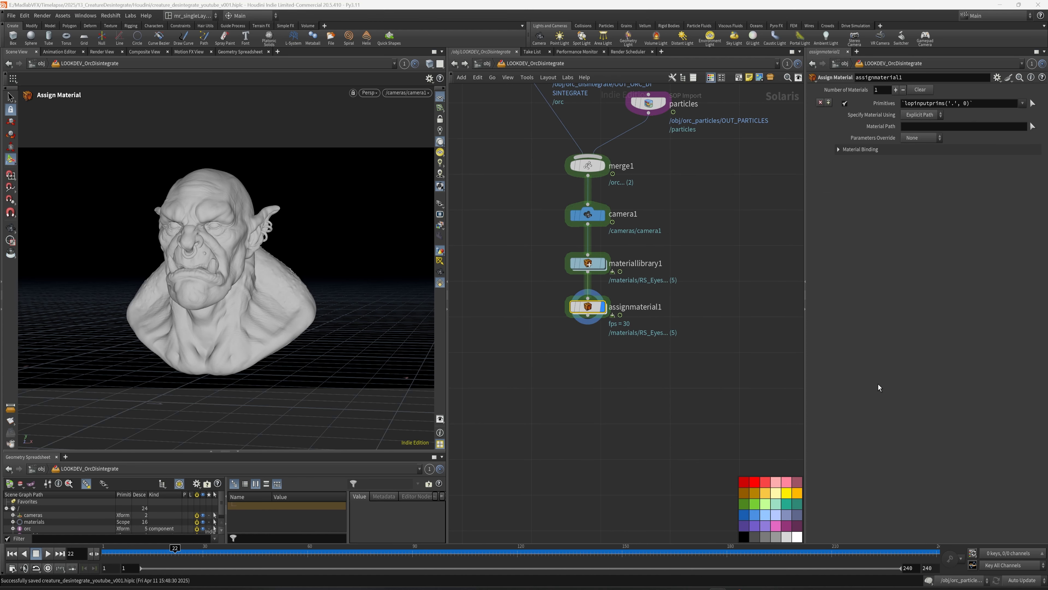
Add an Area Light connected below assignmaterial1 and name it arealight_fill
middle_click_drag(631, 357, 636, 361)
key("Tab")
type("are")
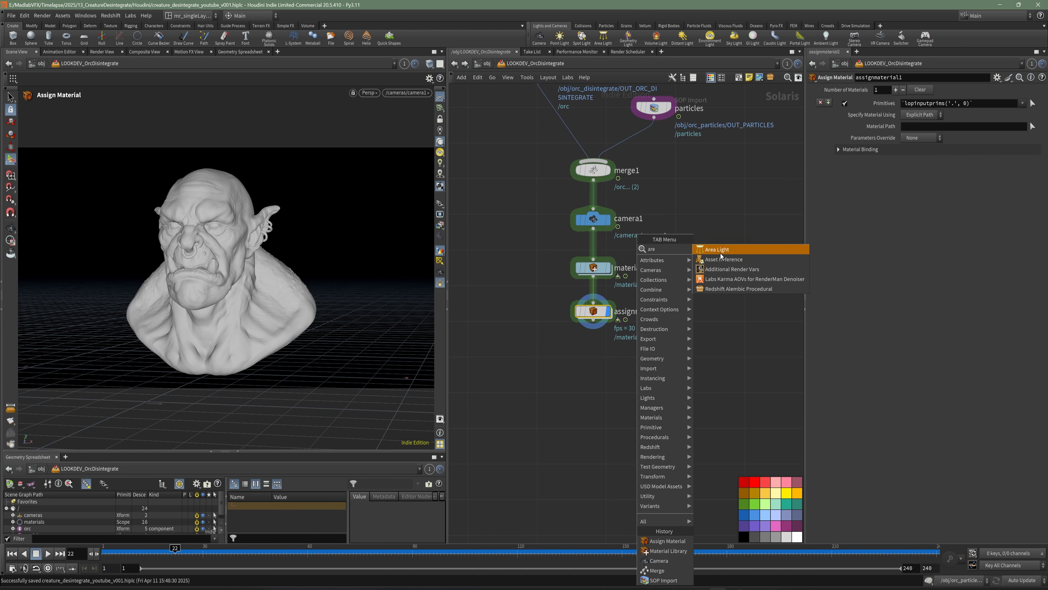
left_click(718, 250)
left_click(603, 371)
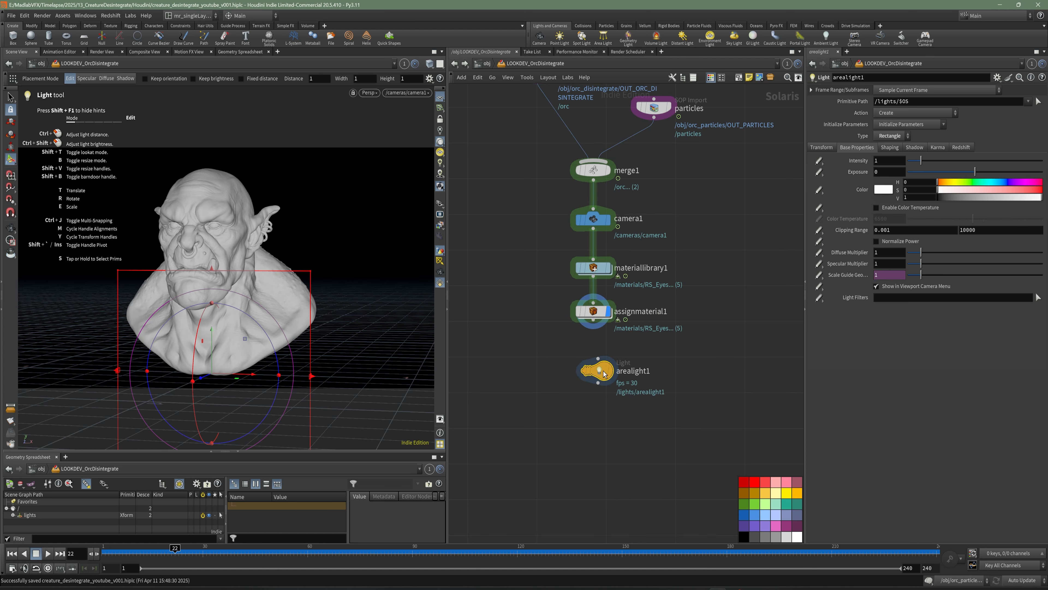
left_click_drag(603, 373, 599, 368)
left_click(593, 320)
left_click(594, 352)
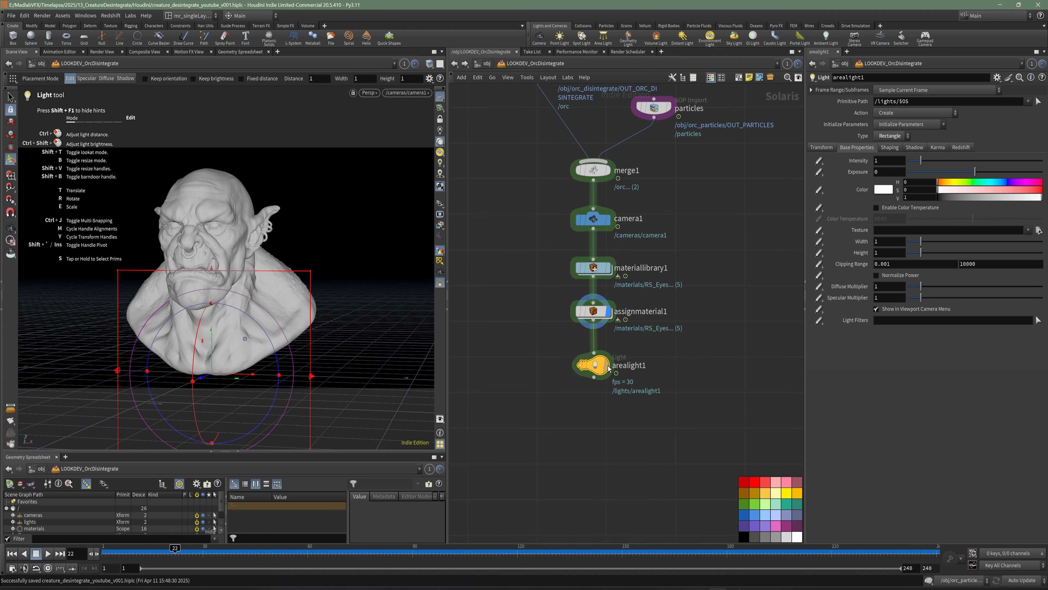
double_click(646, 365)
key("Return")
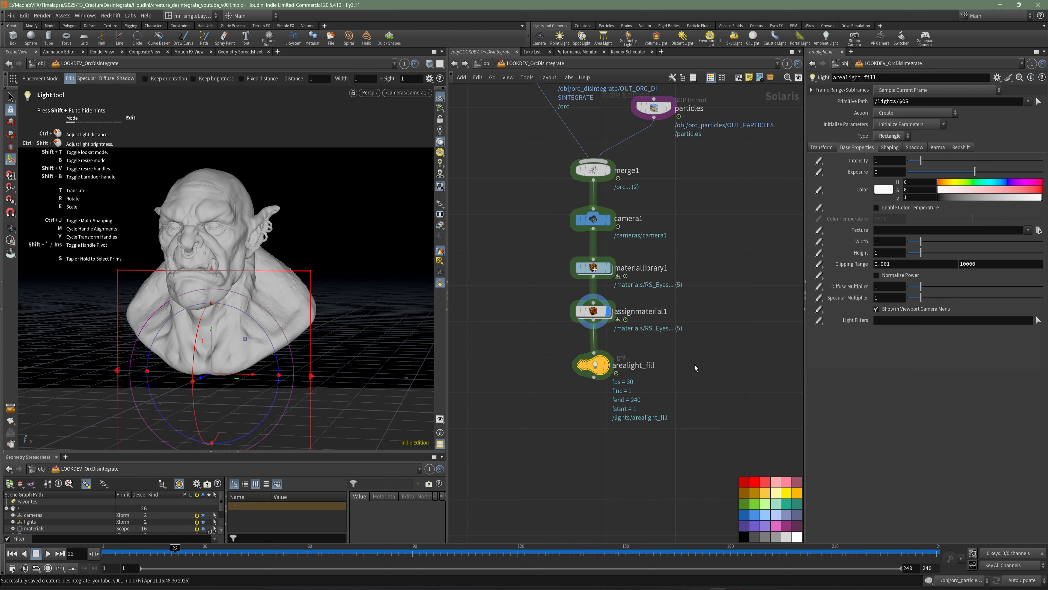
Display arealight_fill and look through it with the light locked to the view
left_click(412, 96)
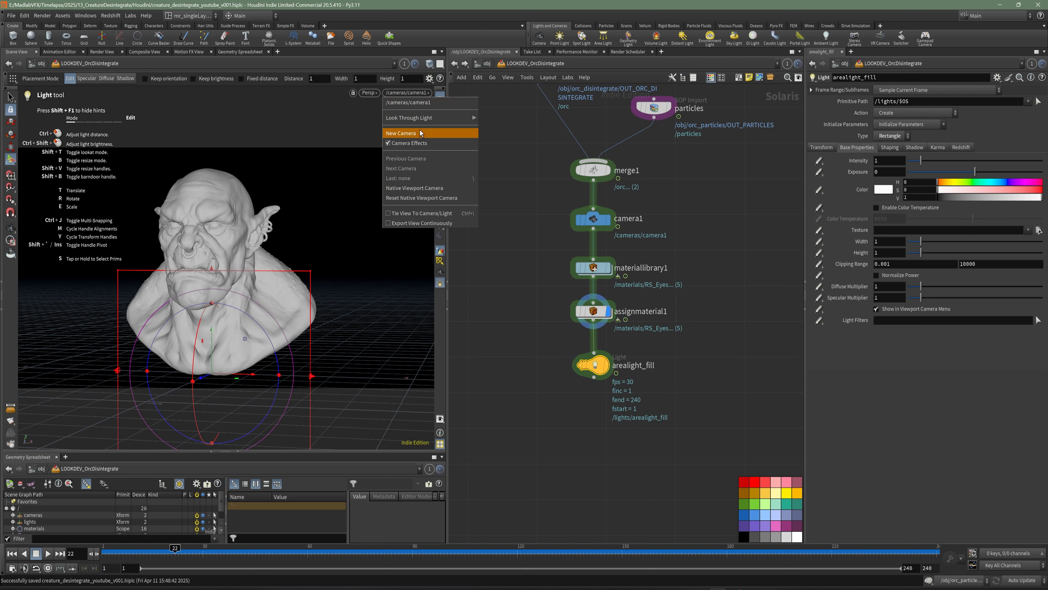
mouse_move(409, 118)
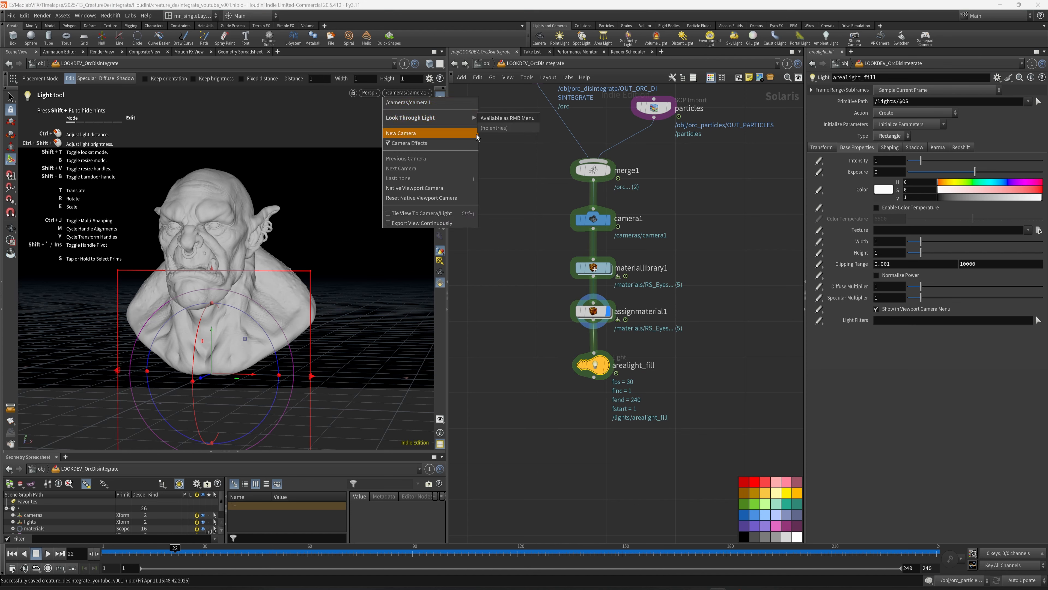
left_click(418, 142)
left_click(408, 92)
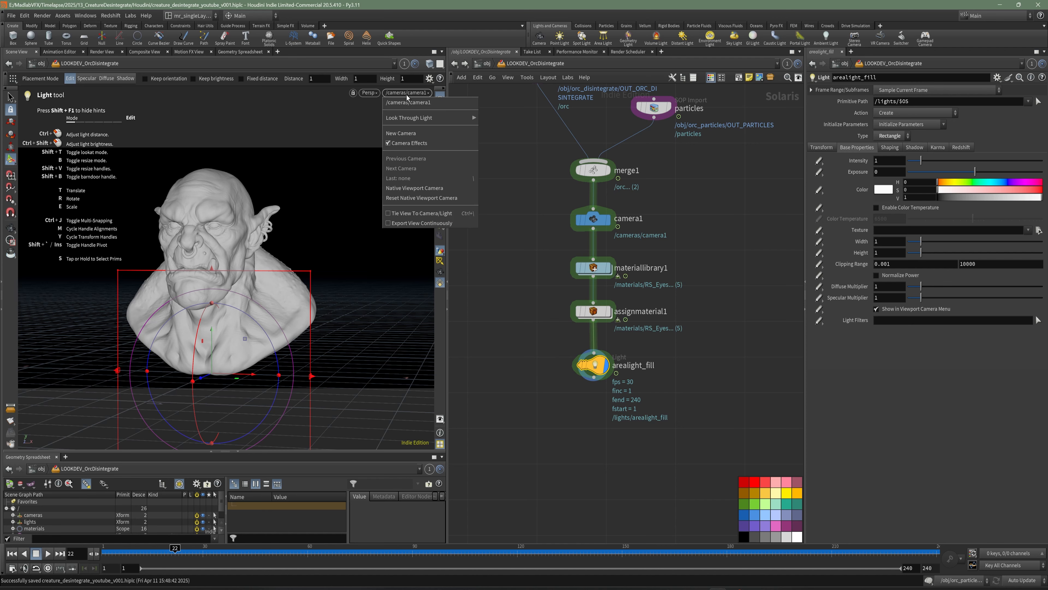
mouse_move(413, 118)
left_click(512, 133)
left_click(408, 93)
left_click(495, 130)
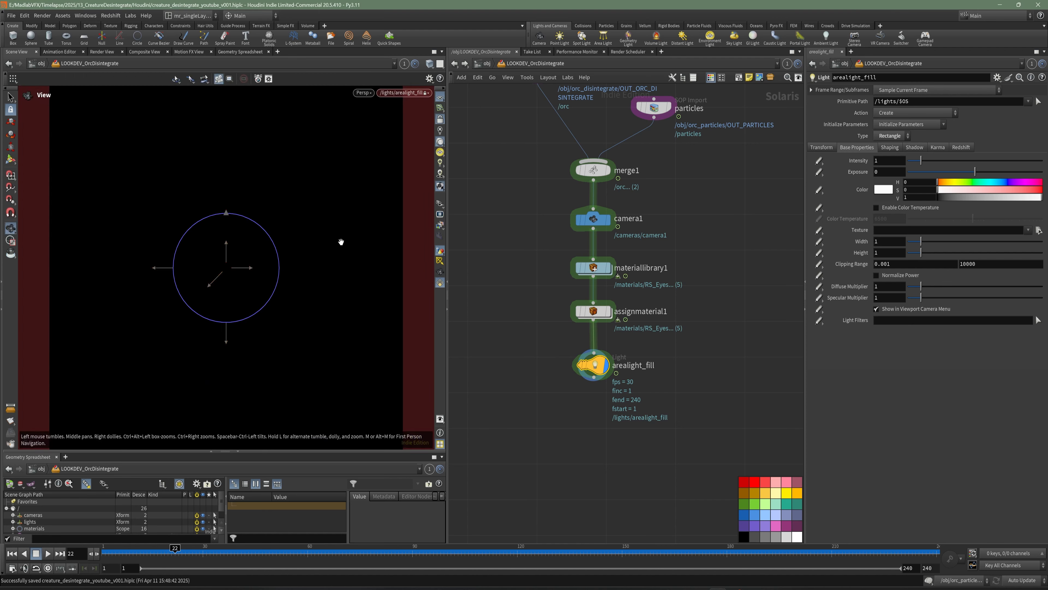
Aim arealight_fill at the orc's head from the front side through the locked light view, and release the view from the light
key("space+h")
right_click_drag(206, 285, 232, 289, "alt")
left_click_drag(214, 293, 288, 275, "alt")
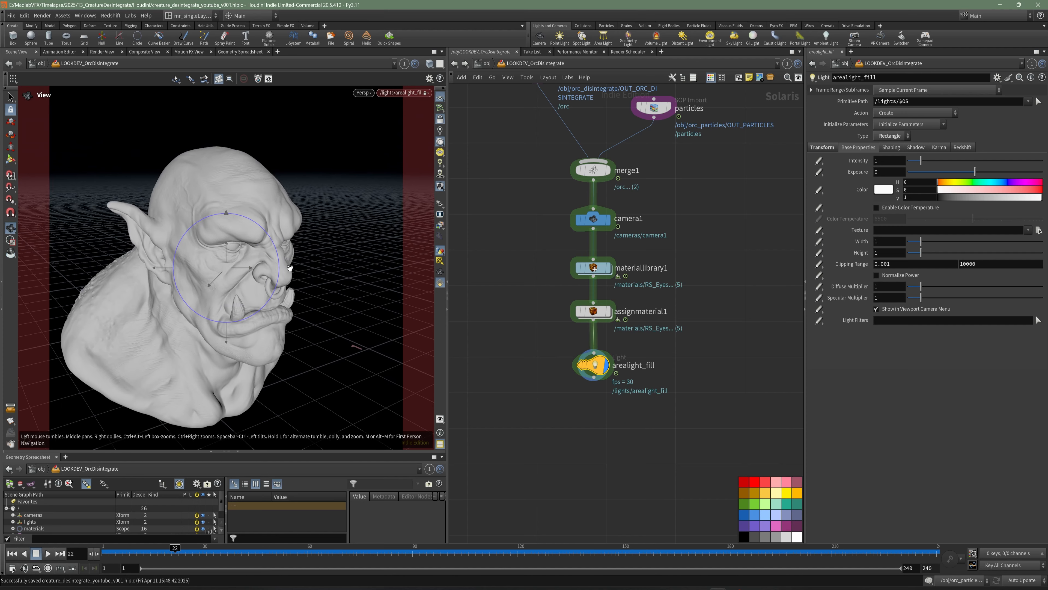
middle_click_drag(288, 275, 303, 260, "alt")
left_click(440, 120)
left_click_drag(360, 211, 221, 232, "alt")
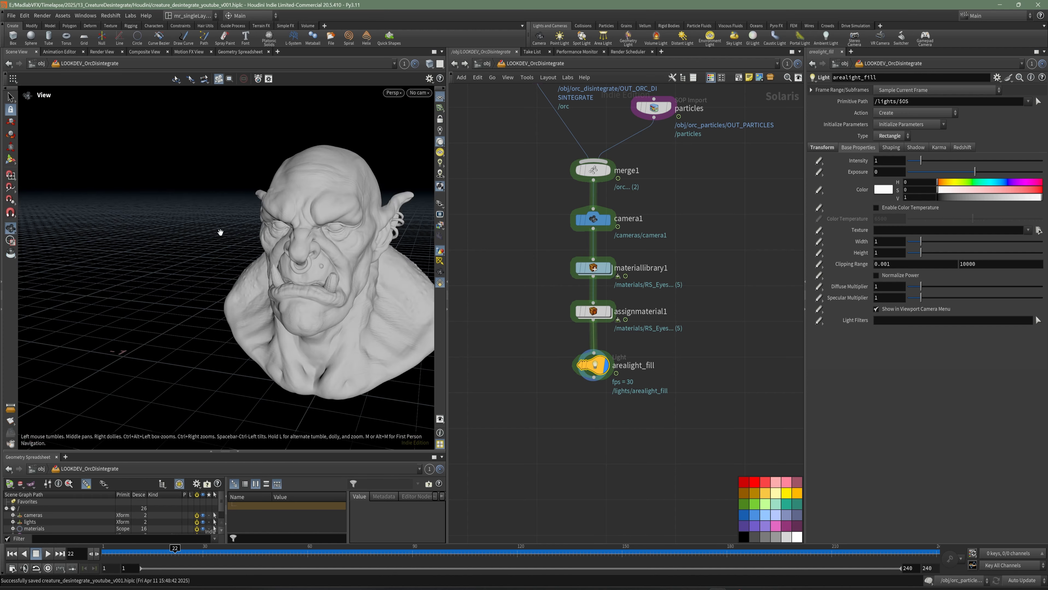
right_click_drag(220, 232, 251, 227, "alt")
left_click_drag(251, 227, 303, 227, "alt")
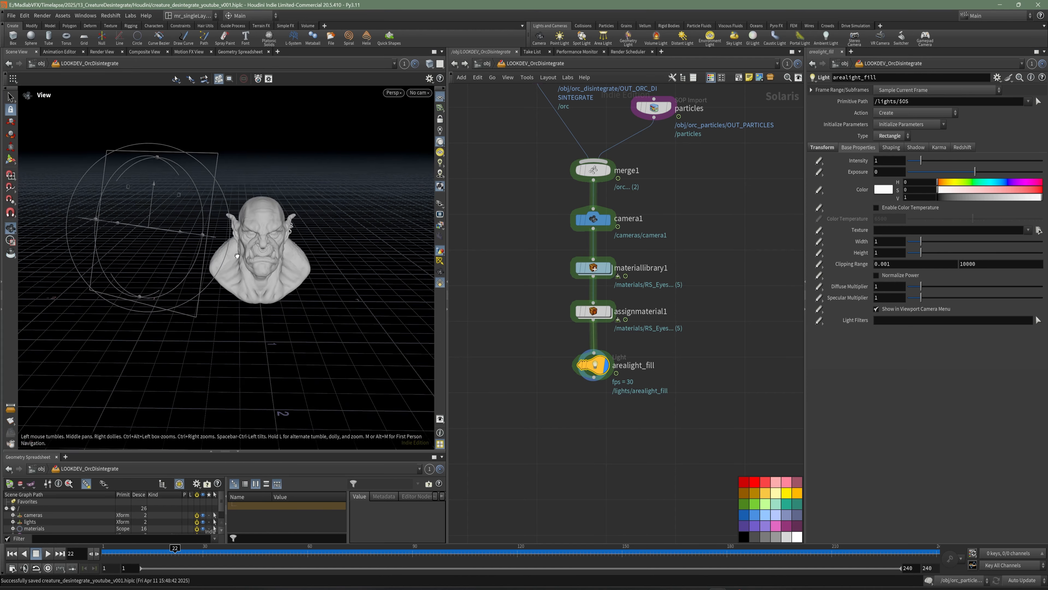
middle_click_drag(303, 228, 284, 239, "alt")
Duplicate arealight_fill directly below itself in the network and rename the copy arealight_rim
middle_click_drag(660, 403, 658, 355)
scroll(648, 355, "up", 3)
left_click_drag(560, 280, 570, 385, "alt")
double_click(649, 393)
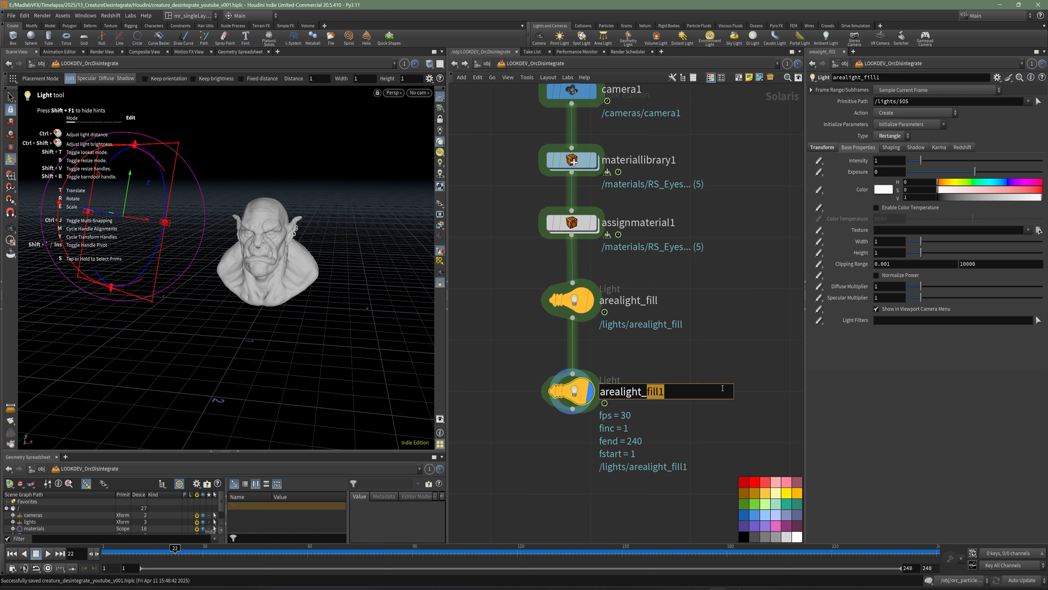
type("rim")
key("Return")
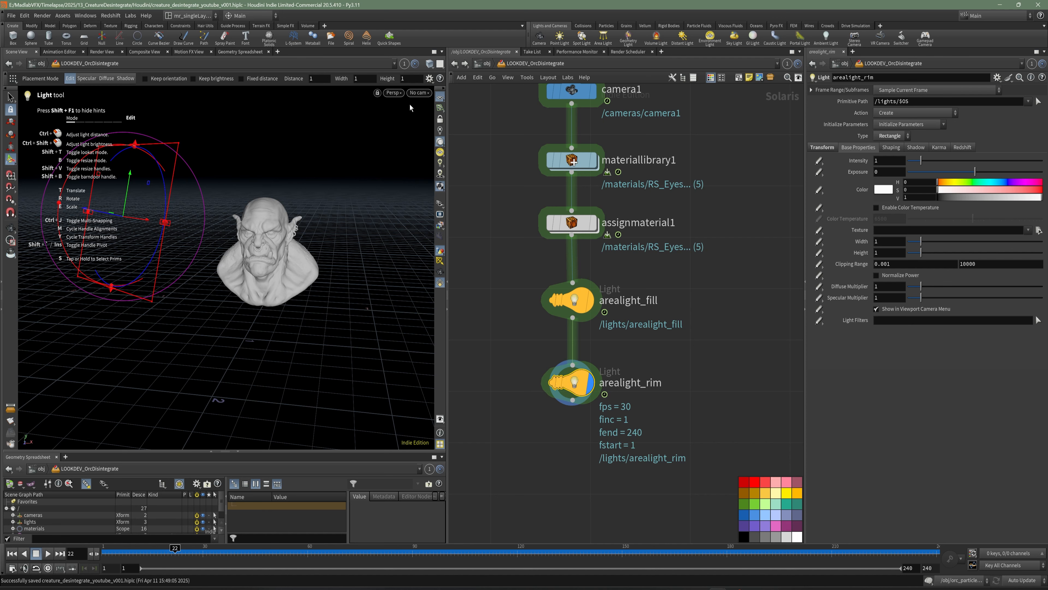
Look through arealight_rim with the light locked to the view, aim it at the orc from behind, and unlock the view
left_click(420, 93)
mouse_move(474, 118)
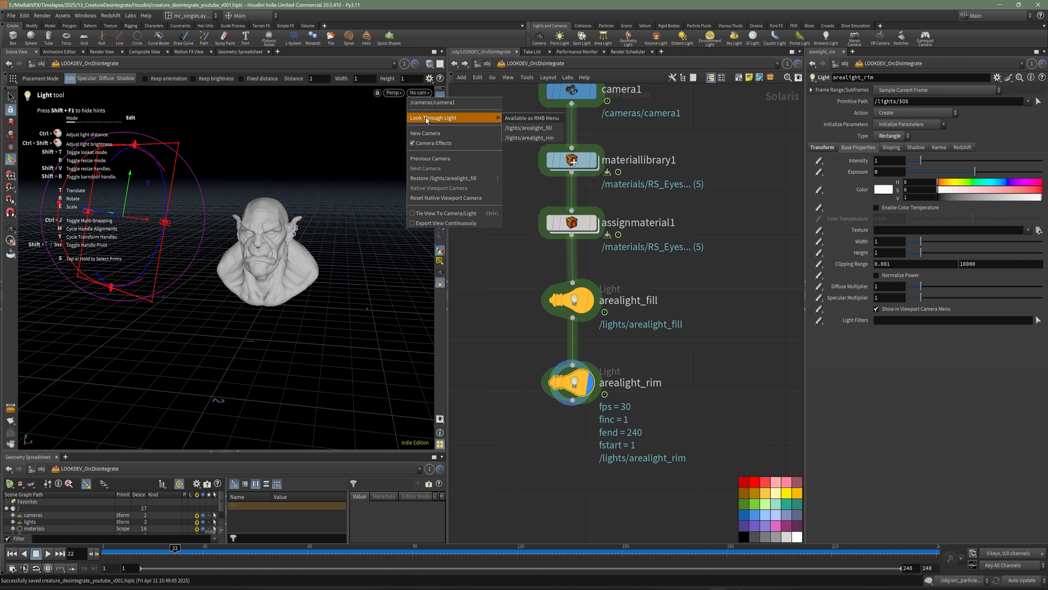
left_click(530, 138)
left_click(441, 123)
mouse_move(280, 235)
left_mouse_down("alt")
mouse_move(208, 264)
mouse_move(279, 231)
left_mouse_up("alt")
left_click(413, 93)
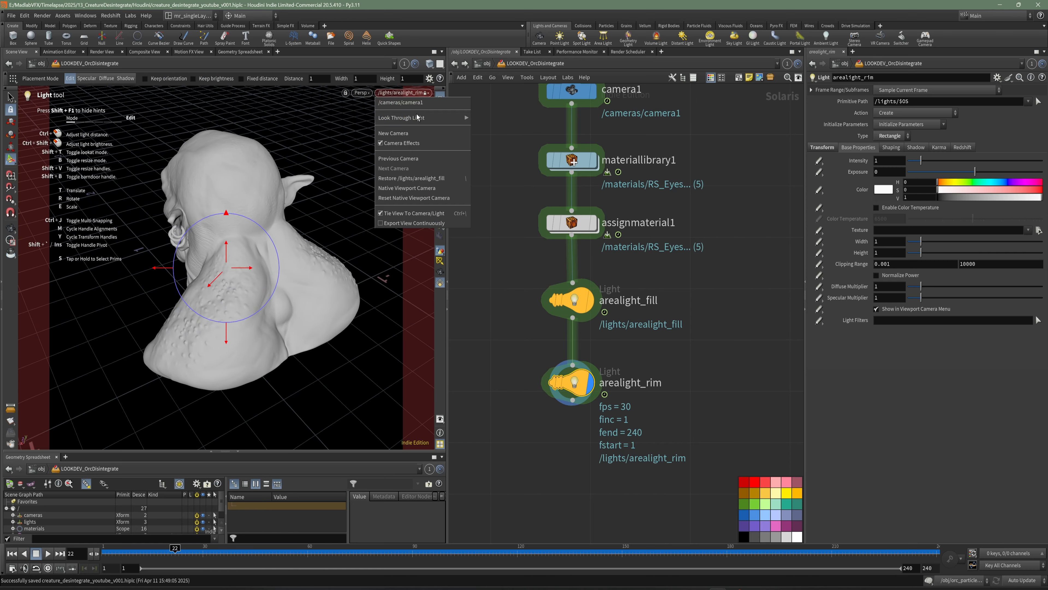
left_click(444, 118)
left_click(442, 122)
Check the placement of both area lights around the orc and save the scene
left_click_drag(215, 264, 289, 215, "alt")
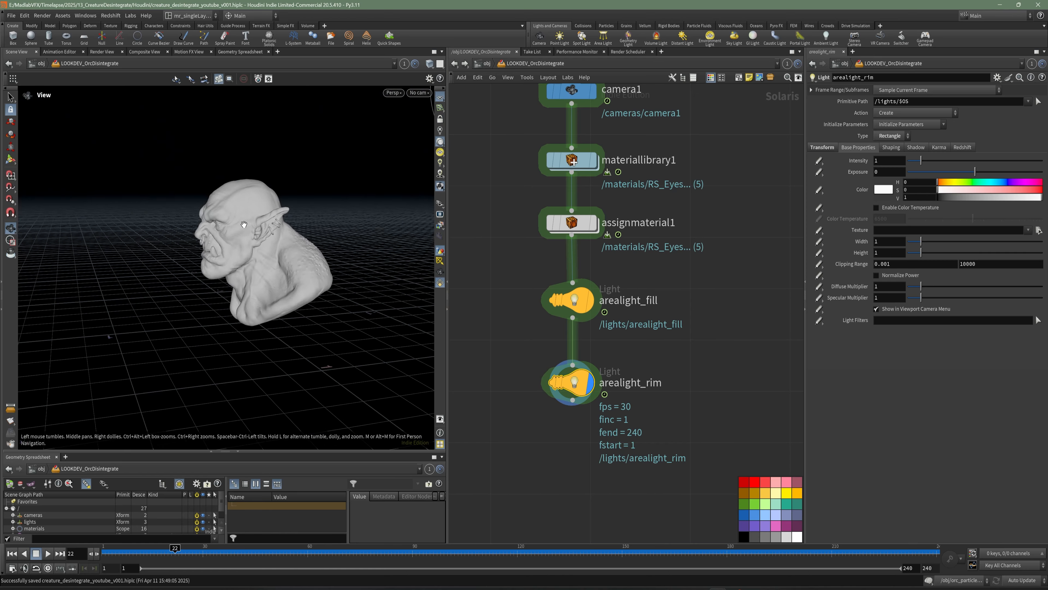
right_click_drag(289, 215, 252, 227, "alt")
middle_click_drag(253, 228, 222, 279, "alt")
left_click_drag(203, 248, 264, 228, "alt")
left_click(441, 260)
left_click_drag(360, 253, 394, 294, "alt")
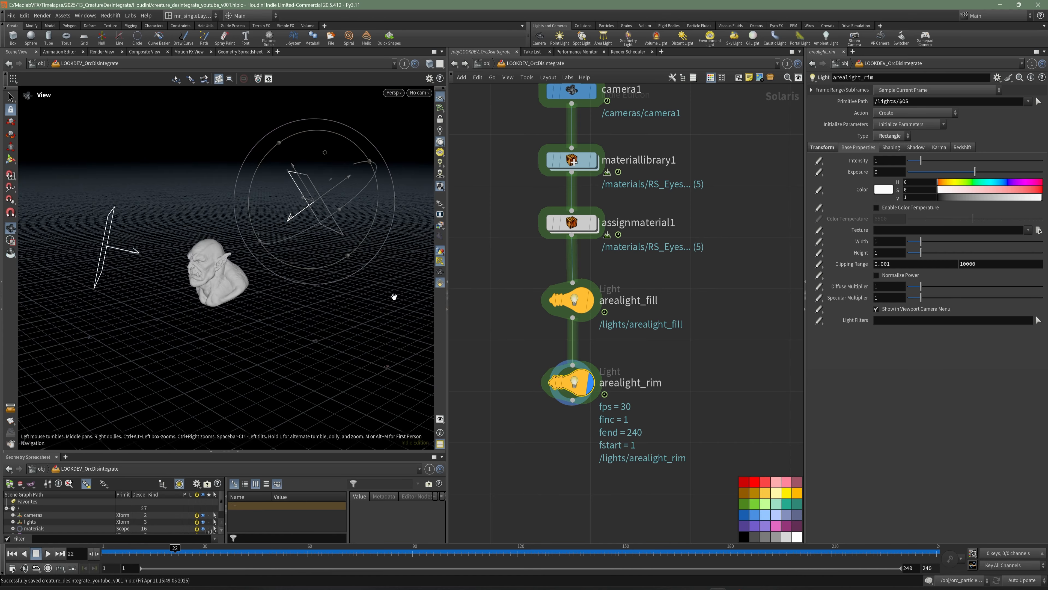
key("ctrl+s")
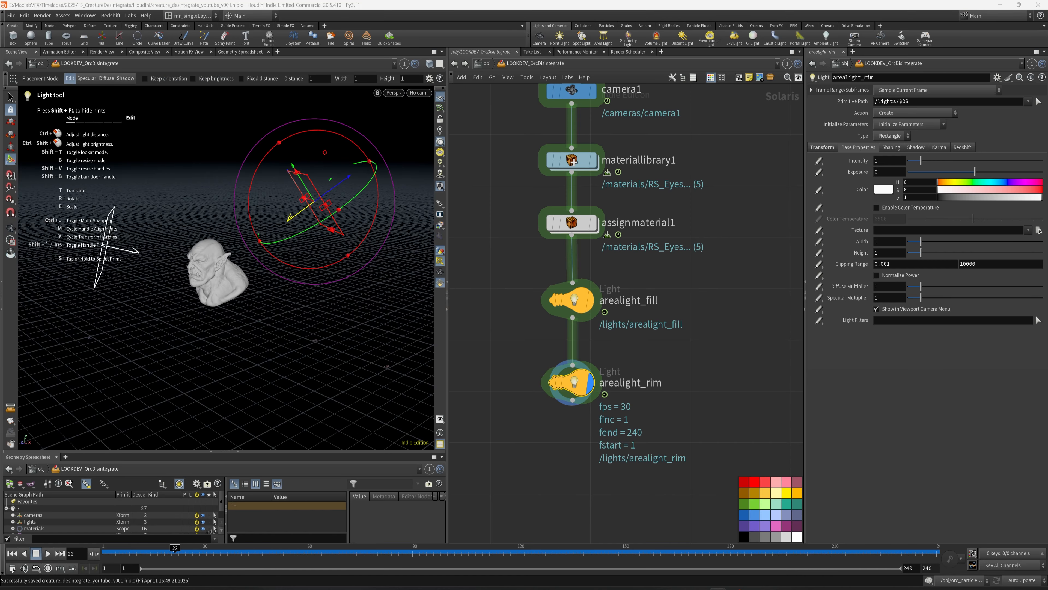
Add a Redshift render node connected below arealight_rim
middle_click_drag(723, 415, 699, 360)
key("Tab")
type("red")
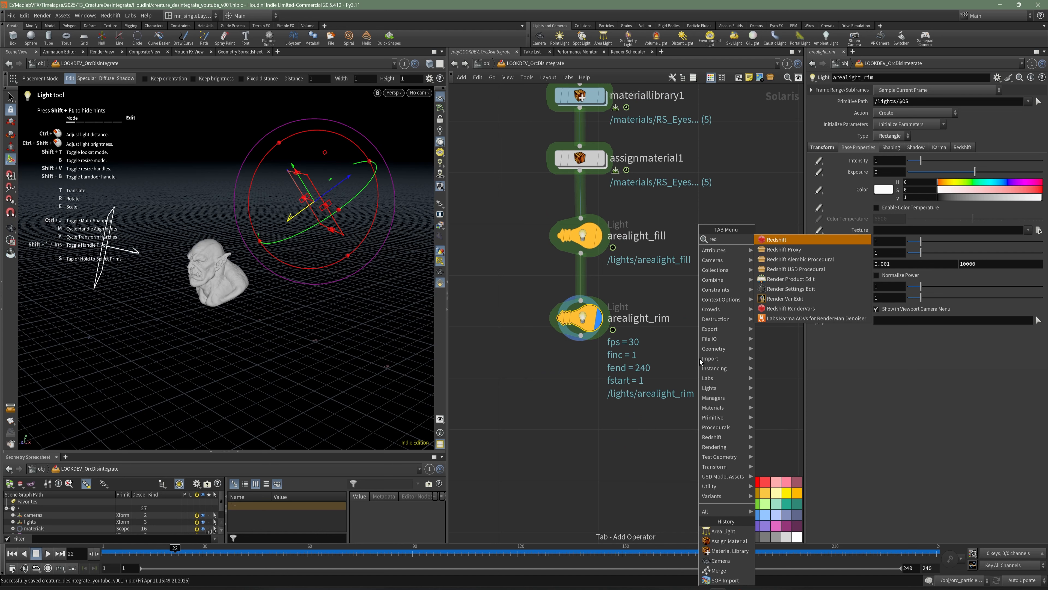
left_click(777, 240)
left_click(580, 400)
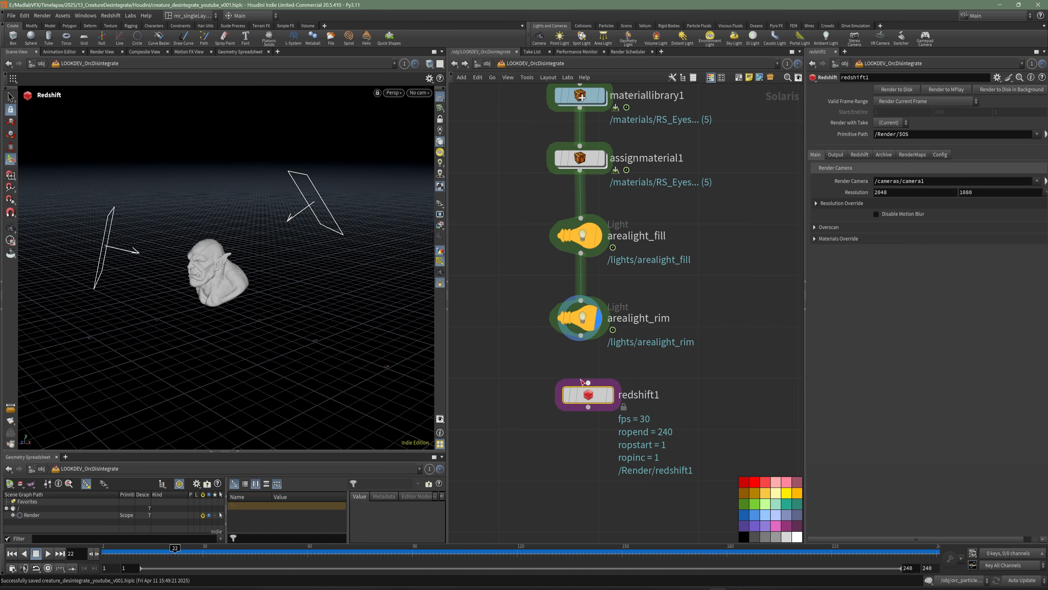
Rename the Redshift render node as rc_orc_disintegrated
double_click(635, 406)
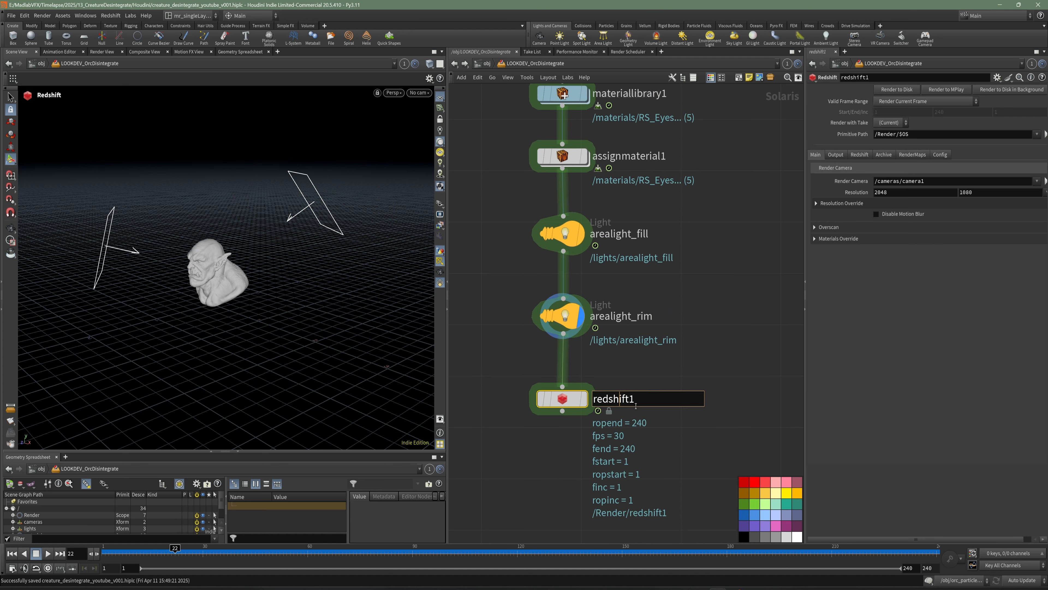
key("BackSpace")
key("BackSpace")
key("BackSpace")
key("BackSpace")
key("BackSpace")
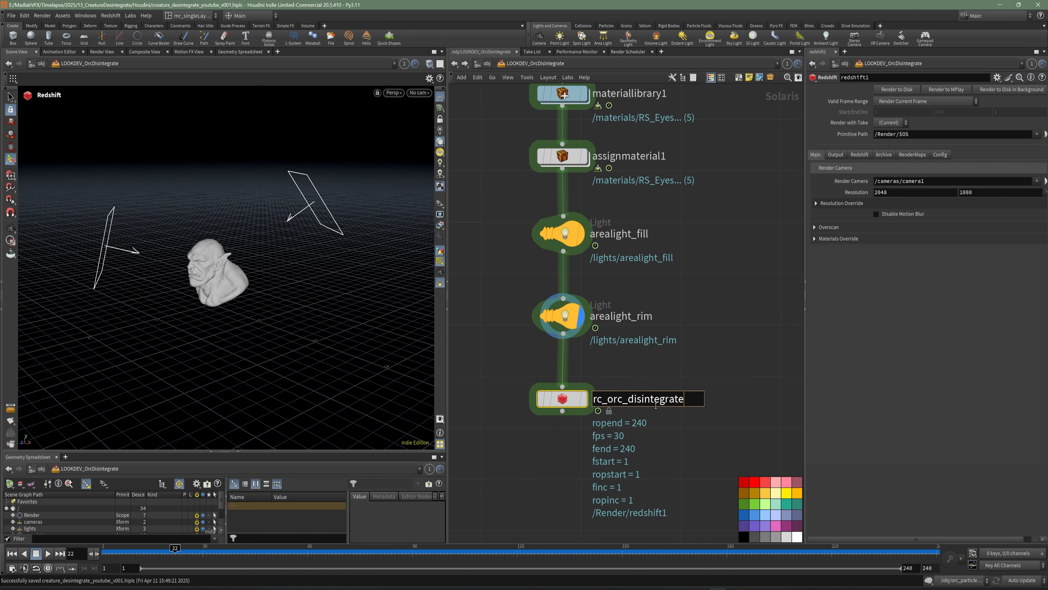
type("d")
key("Return")
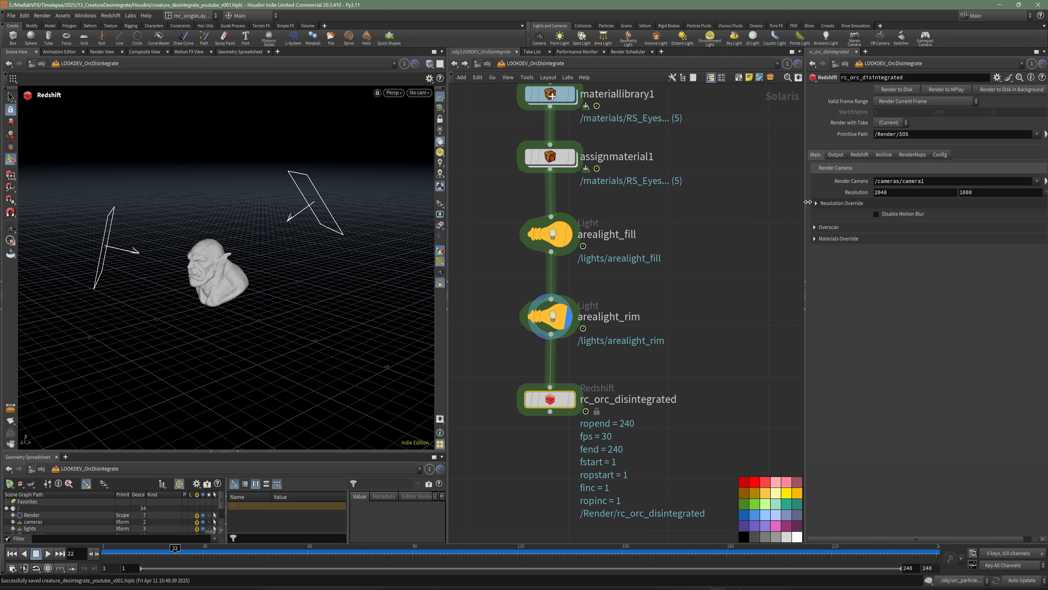
Set the render resolution of rc_orc_disintegrated to the HDTV 1080 preset
left_click_drag(808, 202, 740, 202)
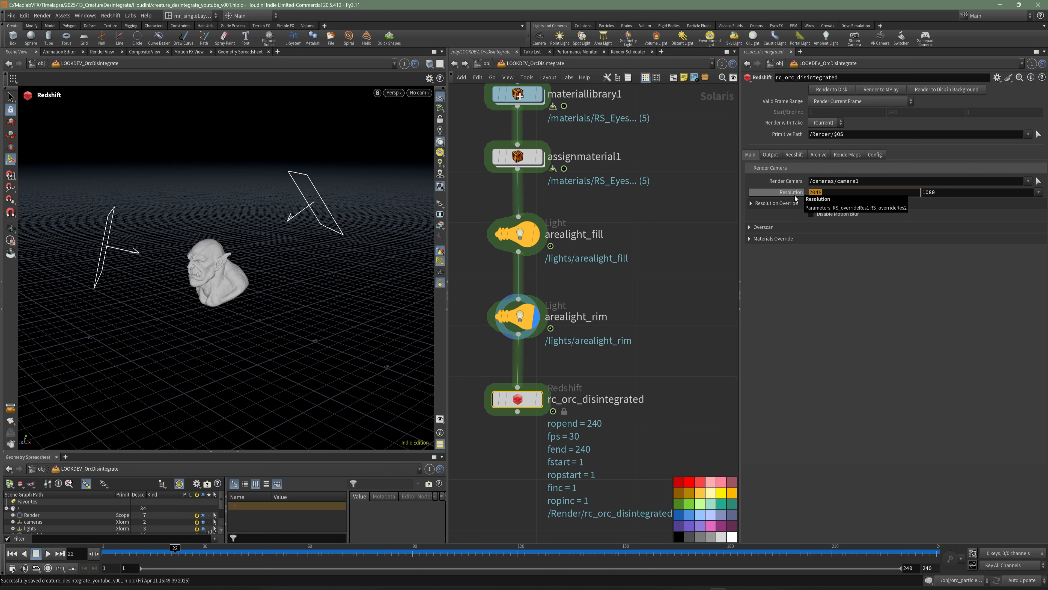
left_click(1039, 193)
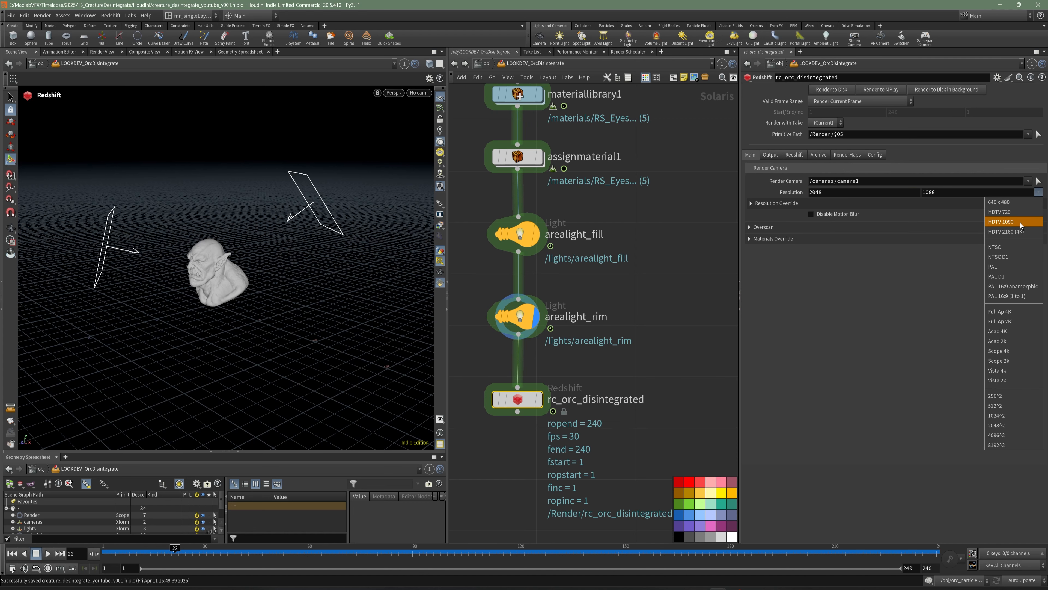
left_click(1007, 221)
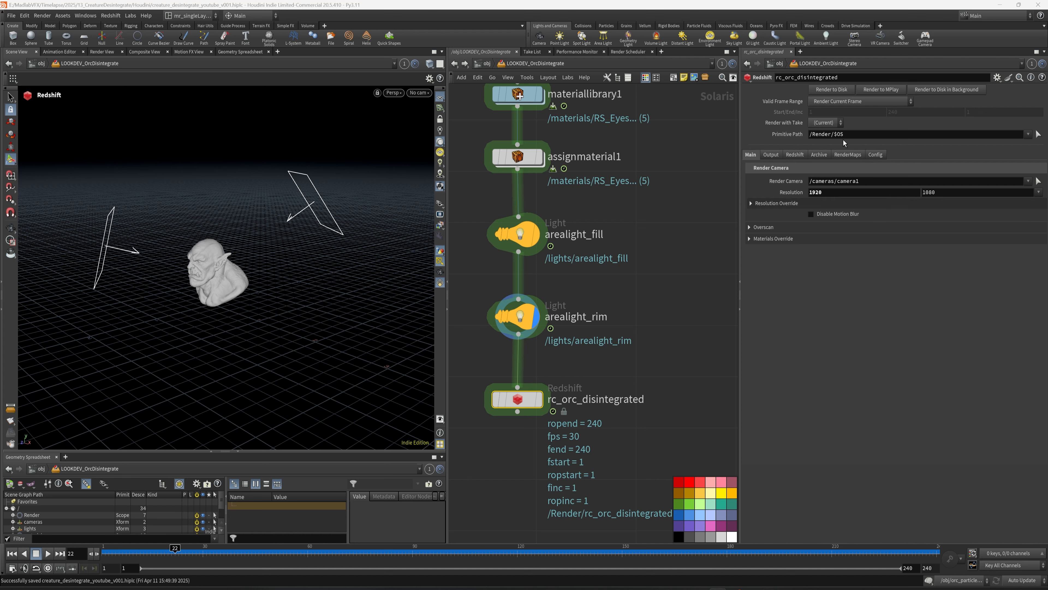
Use Custom bucket quality in Advanced mode with a unified sampling threshold of 1 on the Redshift node, and save the scene
left_click(772, 154)
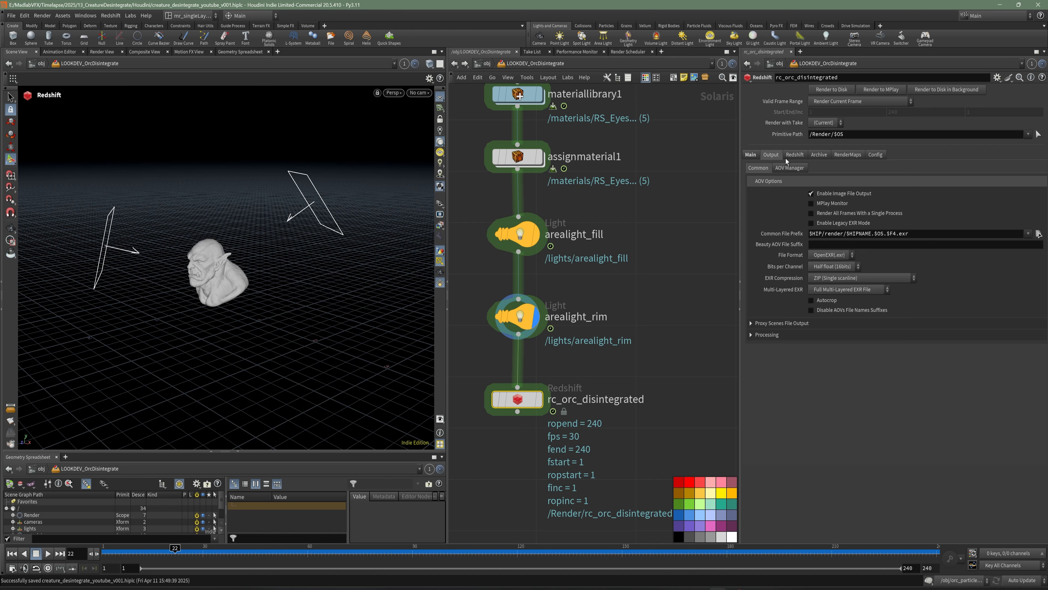
left_click(786, 156)
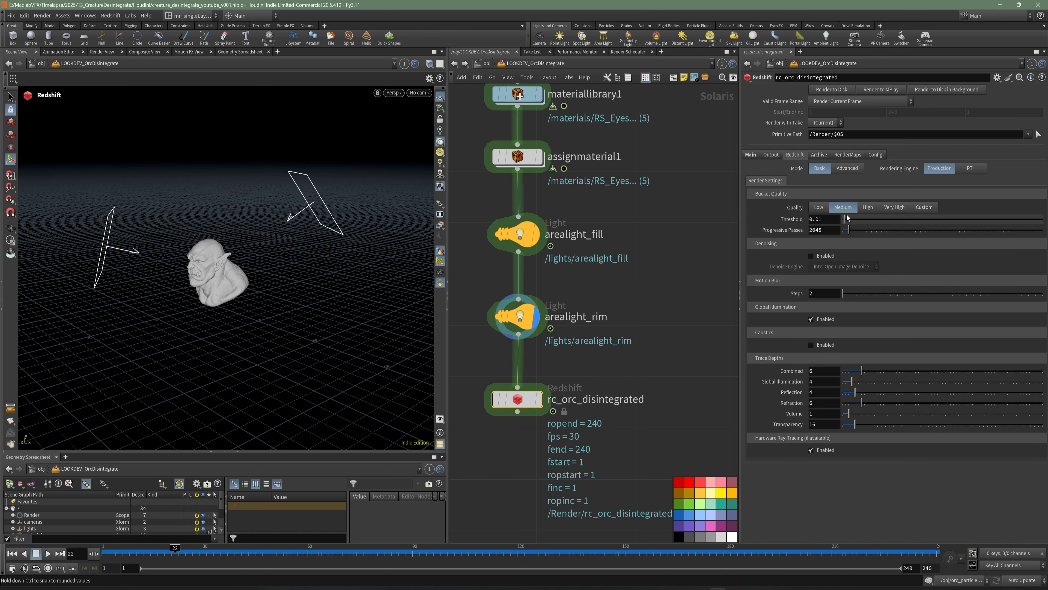
left_click(923, 208)
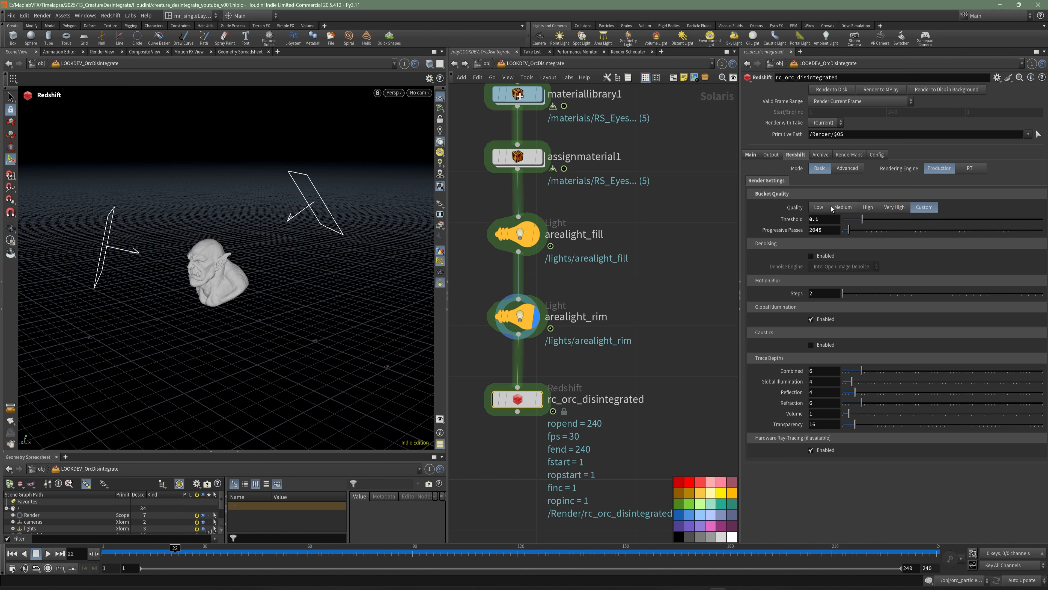
left_click(844, 169)
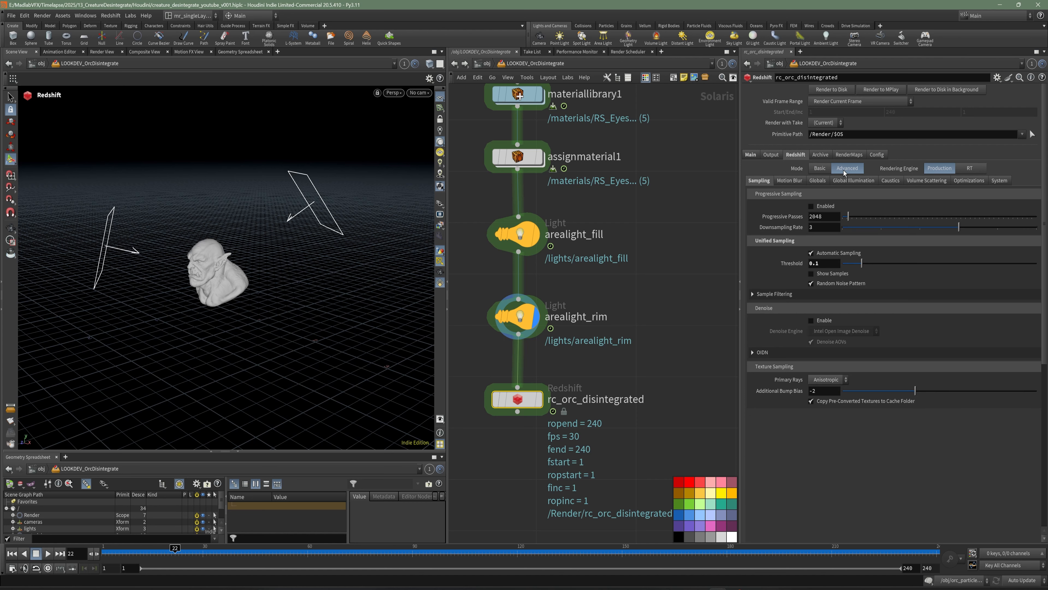
left_click(827, 264)
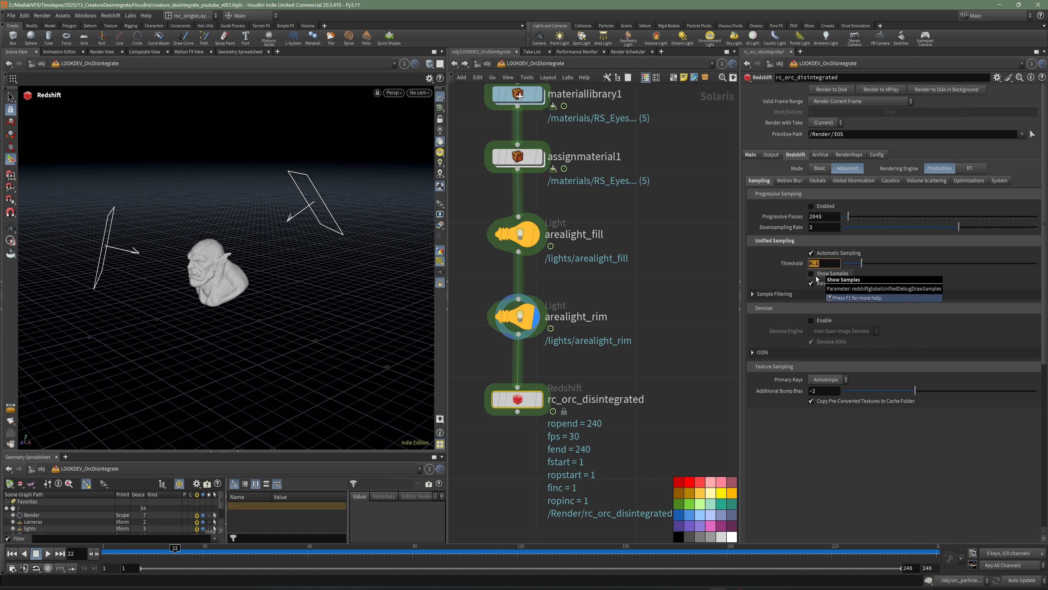
key("Return")
key("ctrl+s")
Move the two area light nodes and the Redshift node down to open a gap below assignmaterial1
middle_click_drag(610, 367, 647, 374)
scroll(677, 371, "down", 3)
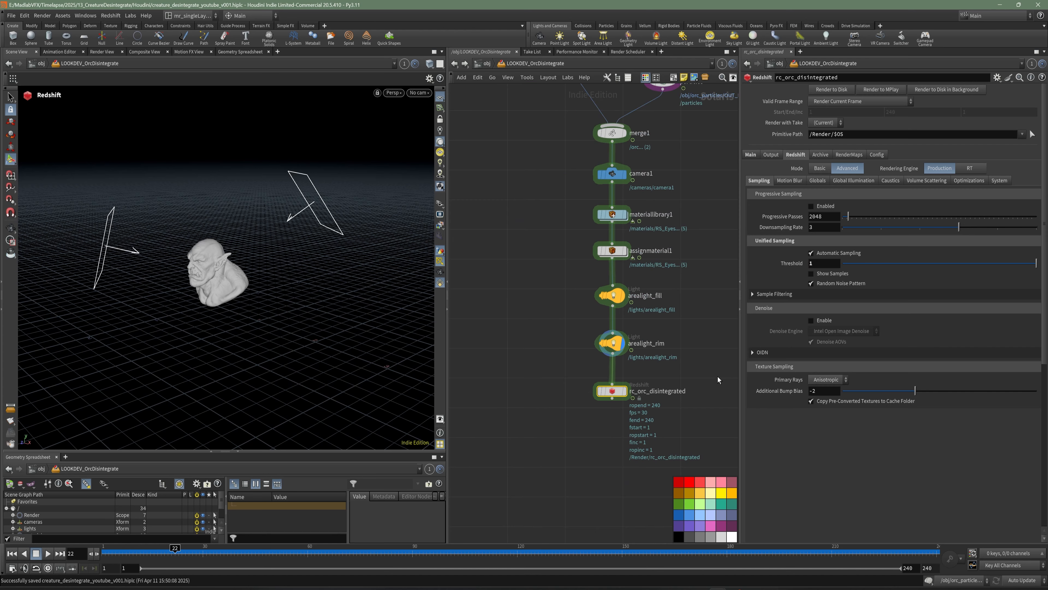
left_click_drag(740, 374, 777, 371)
middle_click_drag(584, 157, 556, 160)
left_click(677, 356)
scroll(634, 378, "up", 3)
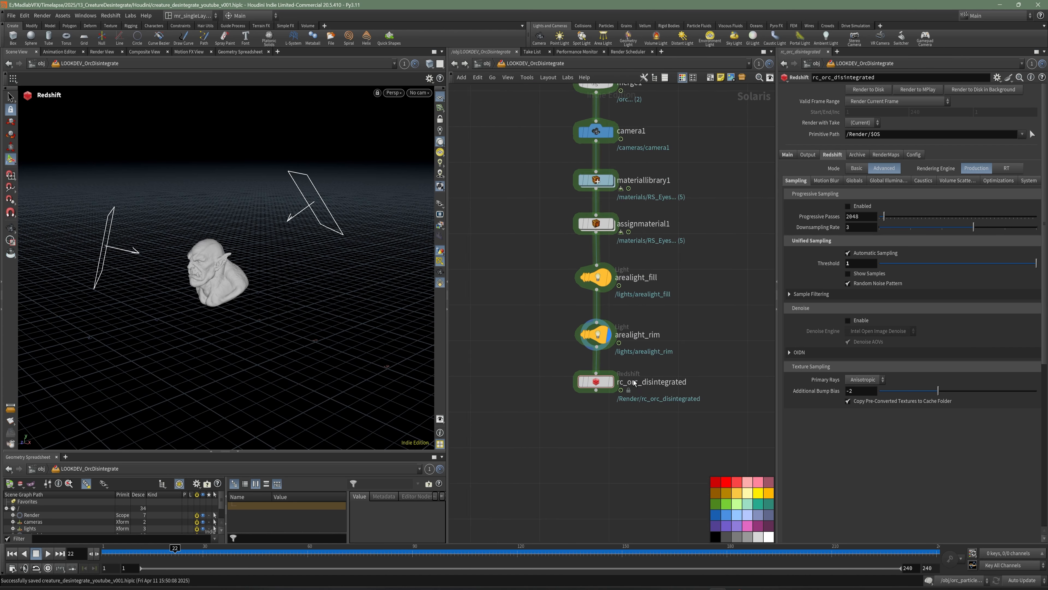
left_click_drag(584, 383, 584, 416)
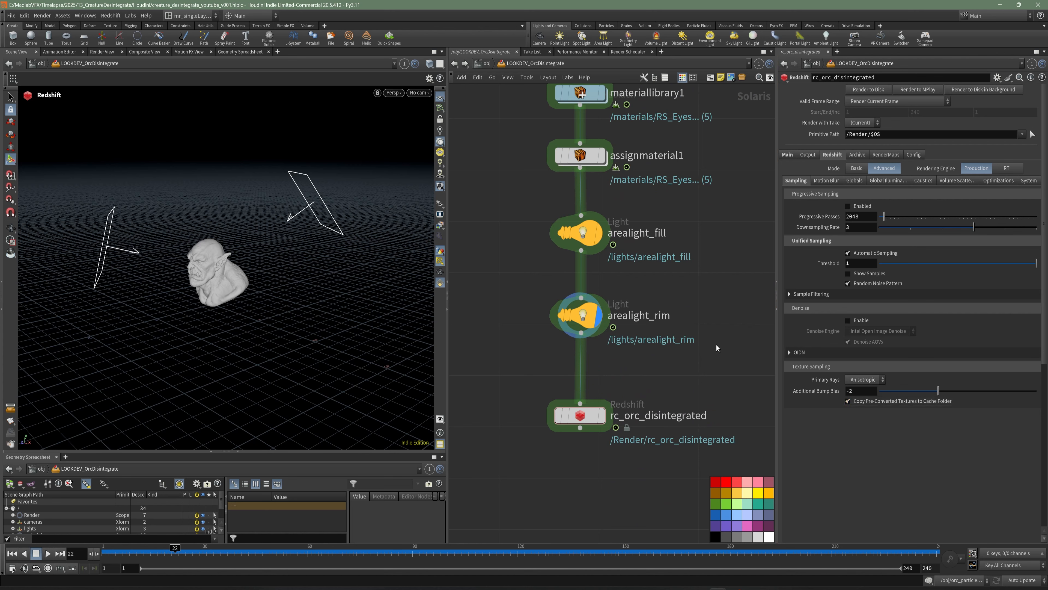
left_click_drag(705, 458, 554, 219)
left_click_drag(582, 234, 581, 325)
left_click(658, 271)
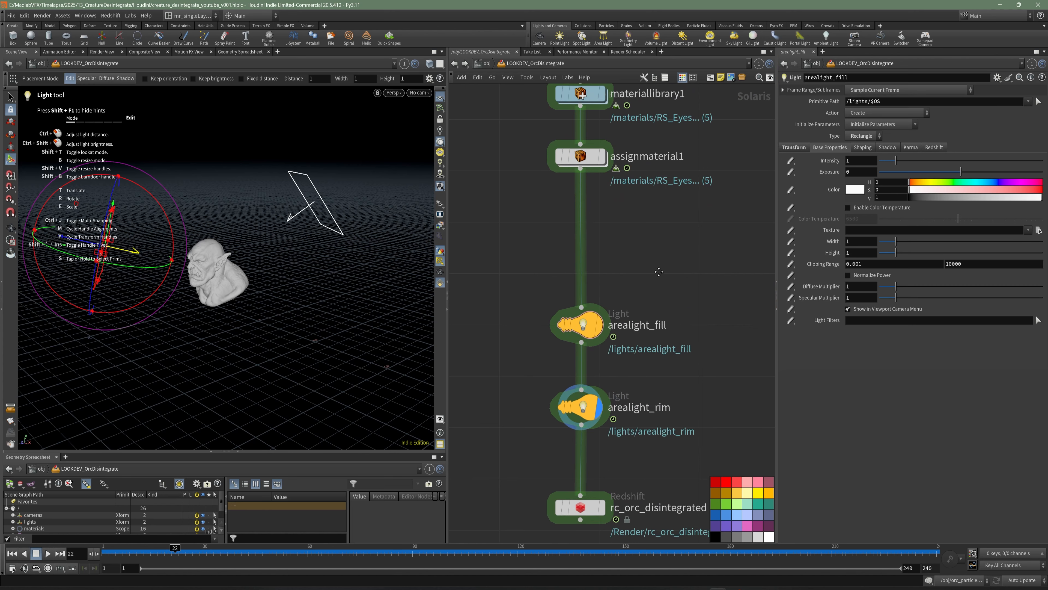
Insert a Dome Light between assignmaterial1 and arealight_fill and save the scene
middle_click_drag(660, 273, 667, 284)
key("Tab")
type("dome")
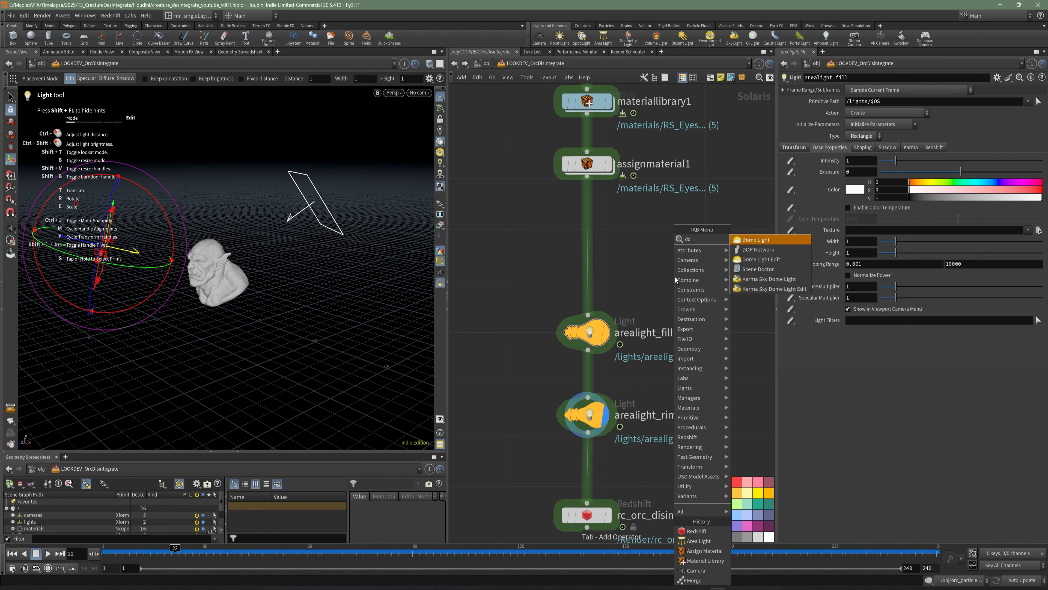
left_click(760, 241)
left_click(600, 250)
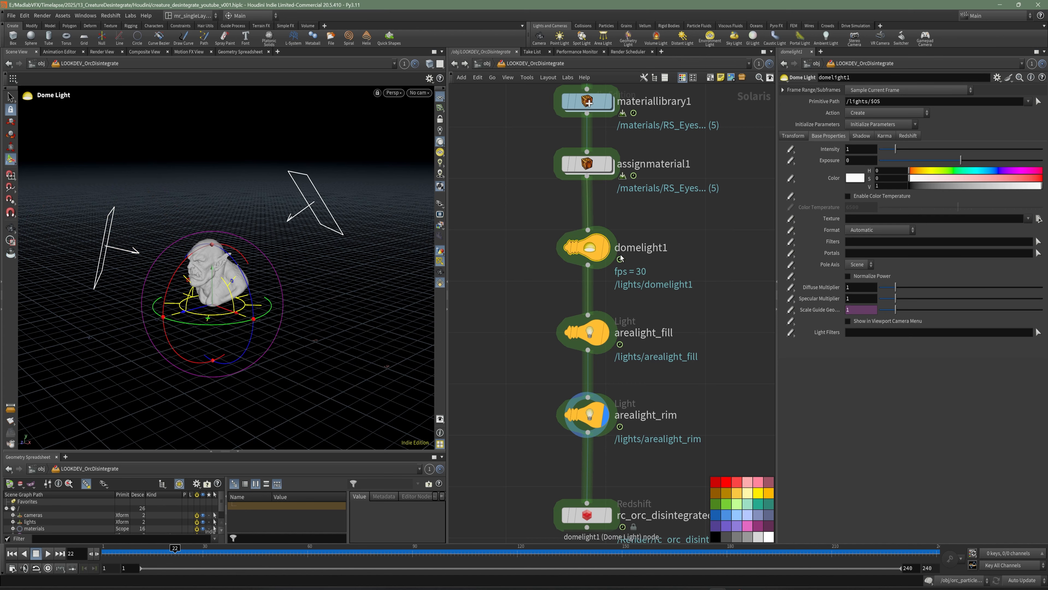
key("ctrl+s")
Load brown_photostudio_02_1k.exr from the $HIP/tex folder as the dome light's texture
left_click(1038, 228)
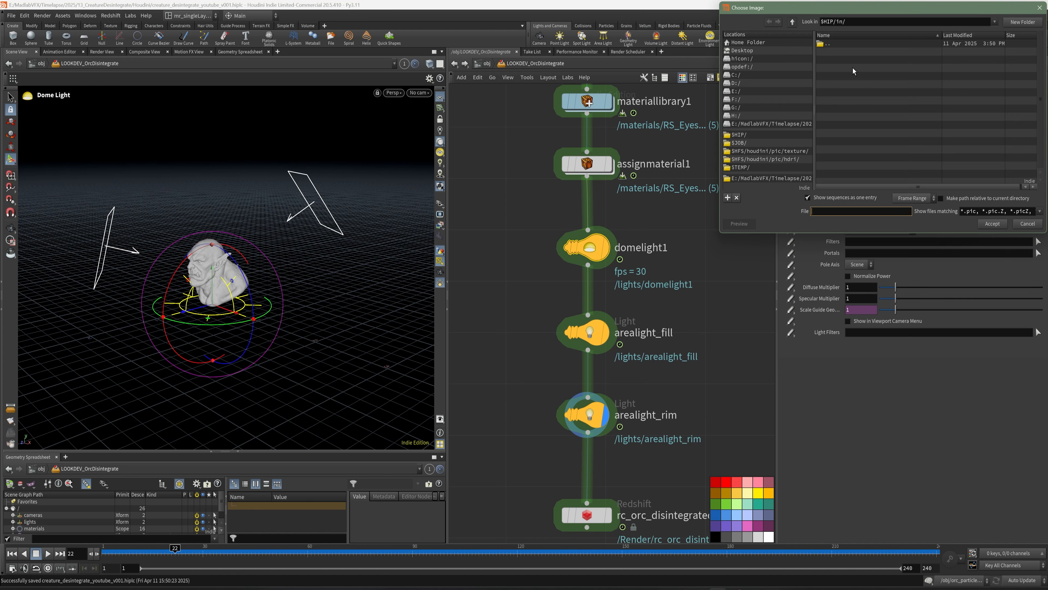
left_click(739, 135)
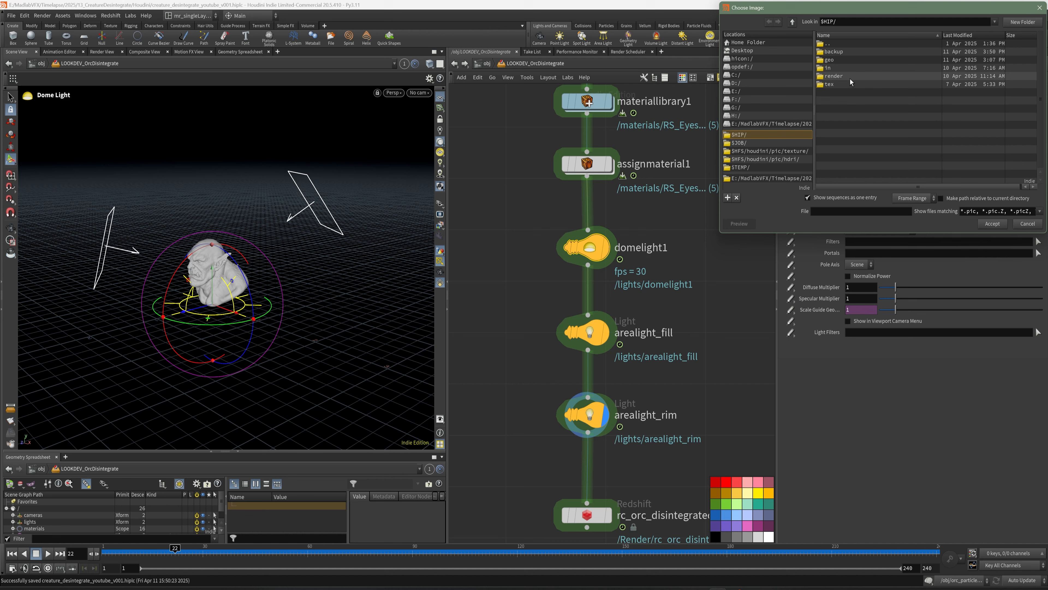
double_click(834, 85)
left_click(866, 51)
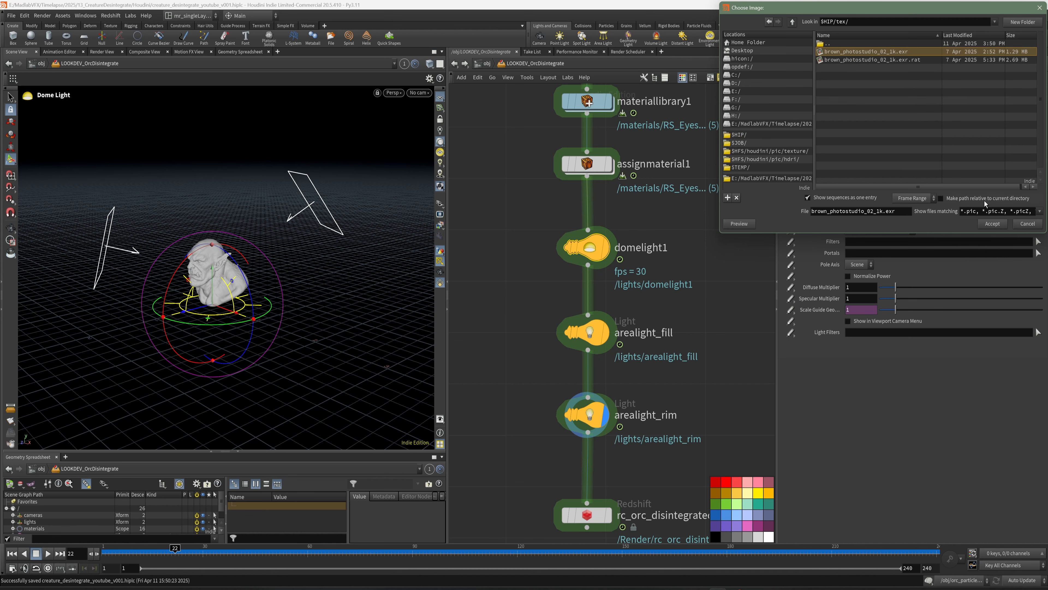
left_click(992, 224)
Display the rc_orc_disintegrated node and look through /cameras/camera1 in the viewport
scroll(714, 264, "down", 4)
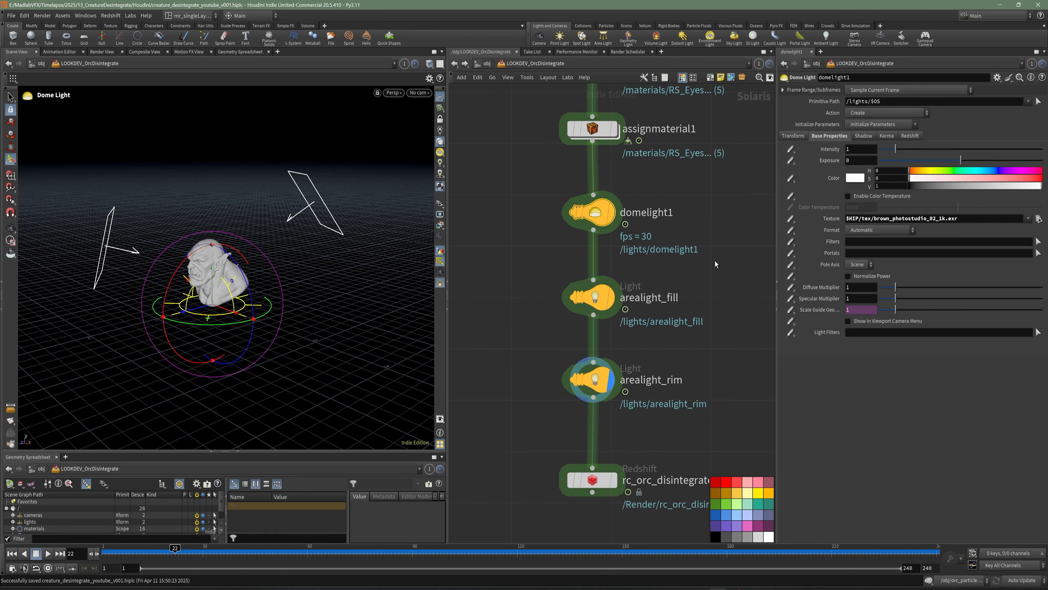
left_click(616, 426)
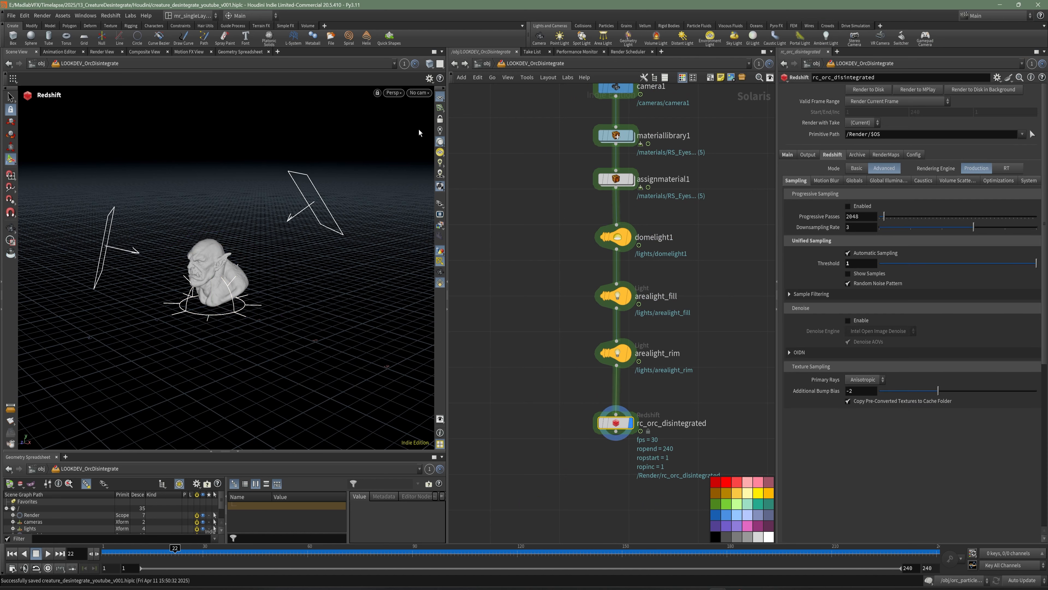
left_click(419, 92)
left_click(421, 113)
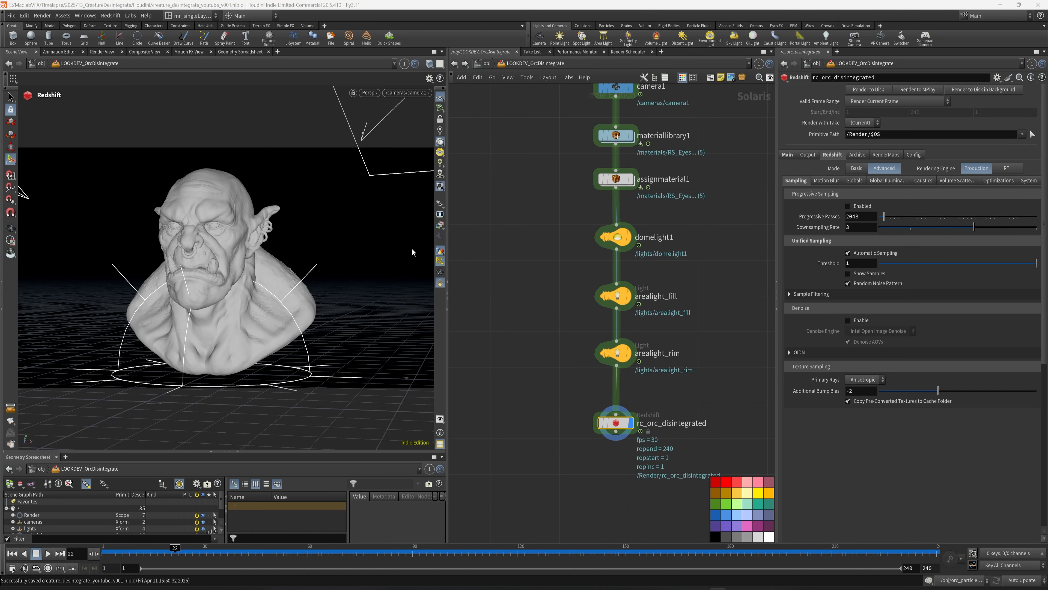
Switch the viewport renderer to Redshift and widen the viewport pane
left_click(370, 94)
left_click(385, 169)
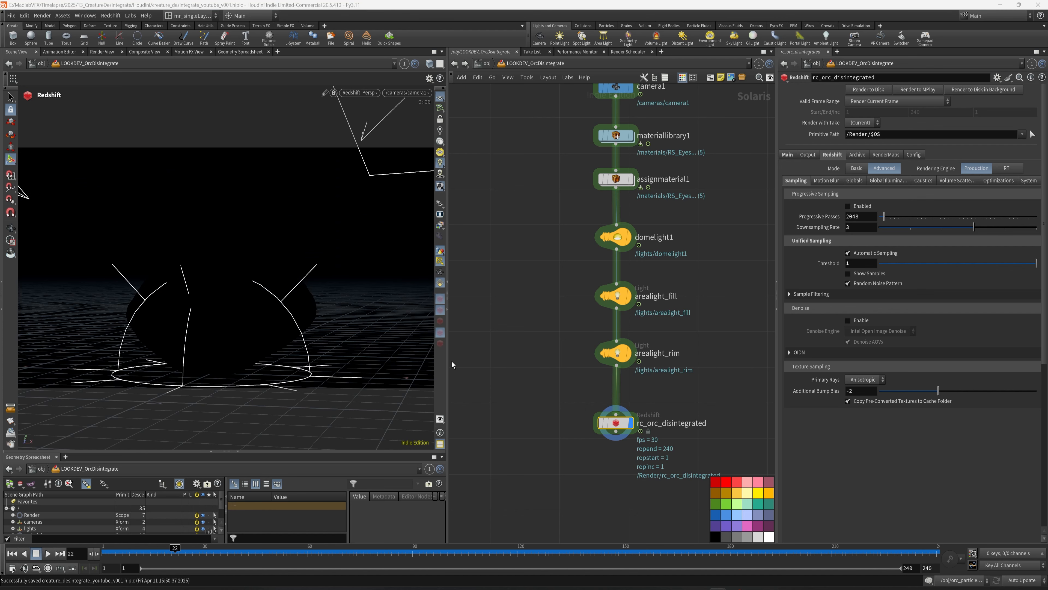
left_click_drag(452, 361, 491, 358)
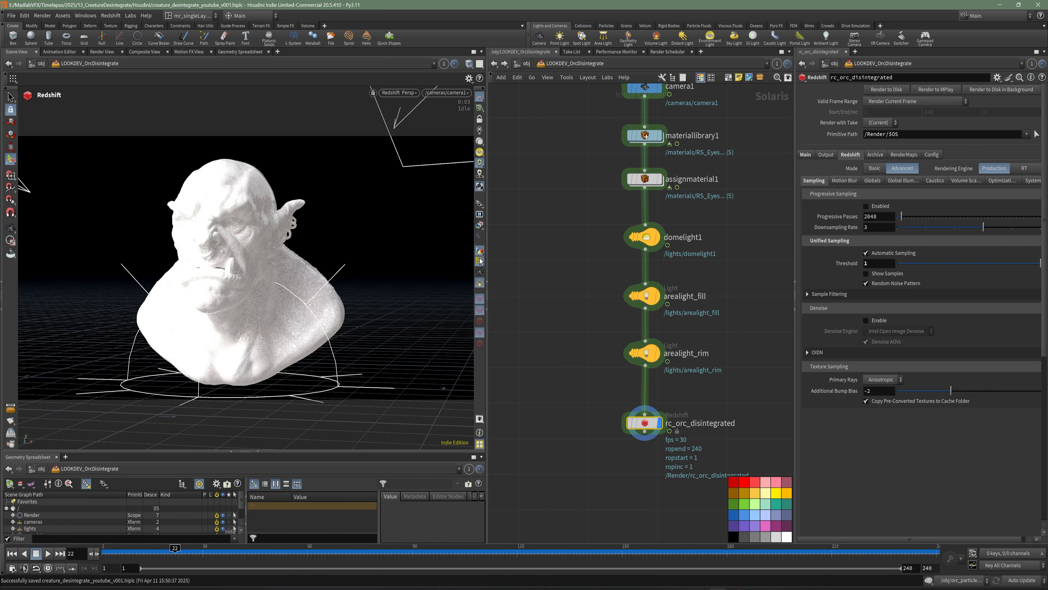
Auto-fill the materials on materiallibrary1 and return to the assignmaterial1 node's parameters
middle_click_drag(735, 276, 713, 358)
scroll(713, 358, "down", 2)
scroll(730, 232, "up", 2)
middle_click_drag(731, 231, 736, 281)
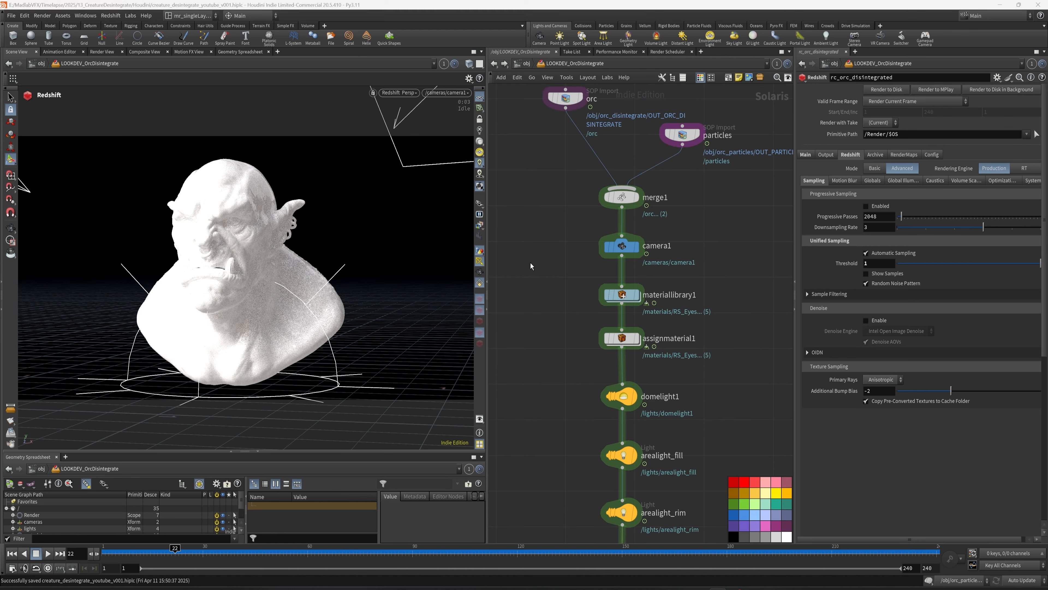
left_click(696, 337)
left_click_drag(708, 358, 575, 323)
middle_click_drag(742, 335, 706, 310)
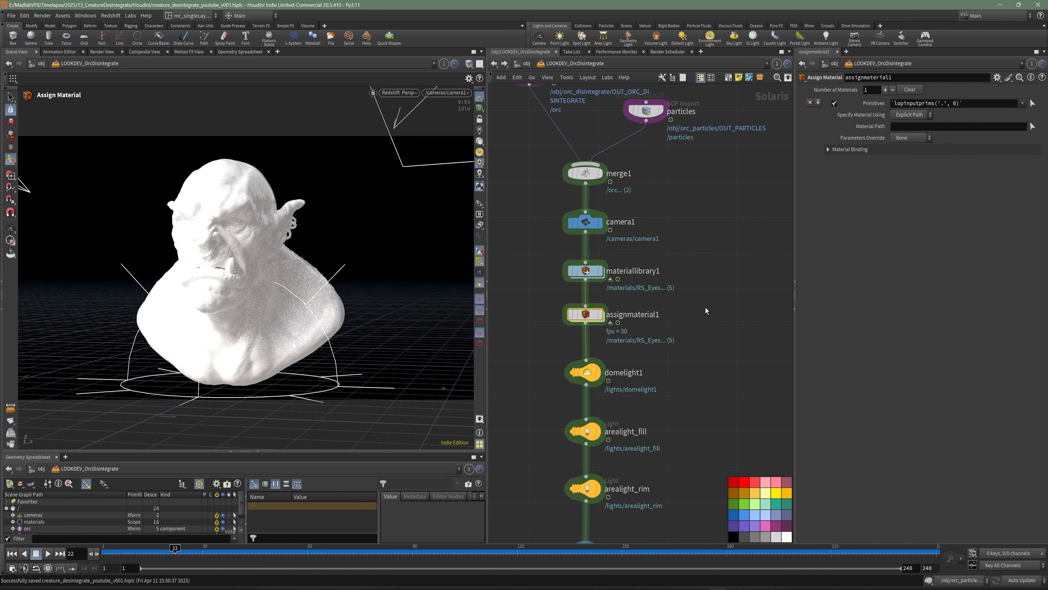
key("Up")
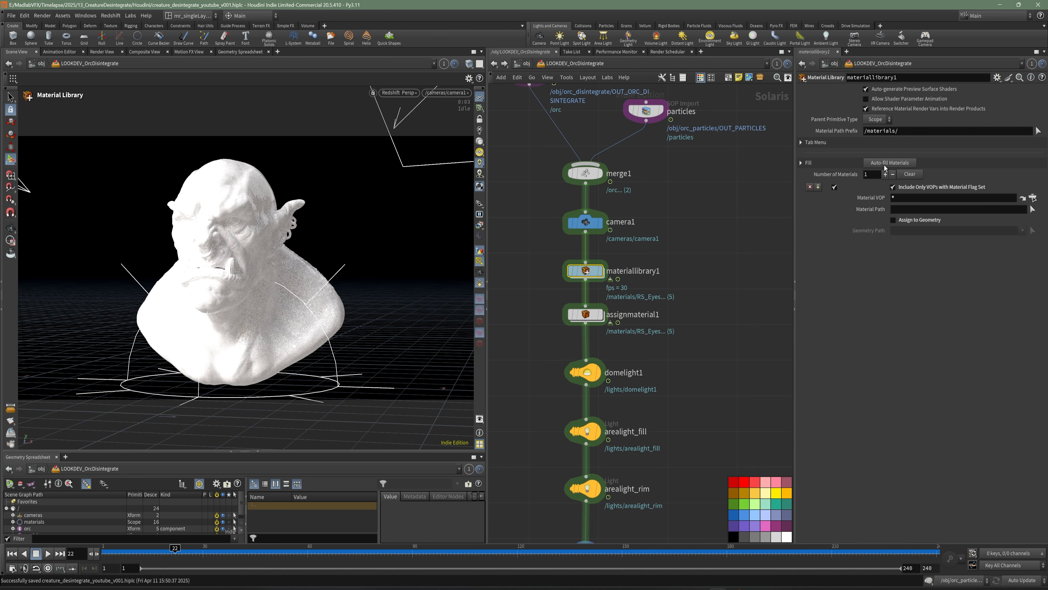
left_click(885, 165)
key("Down")
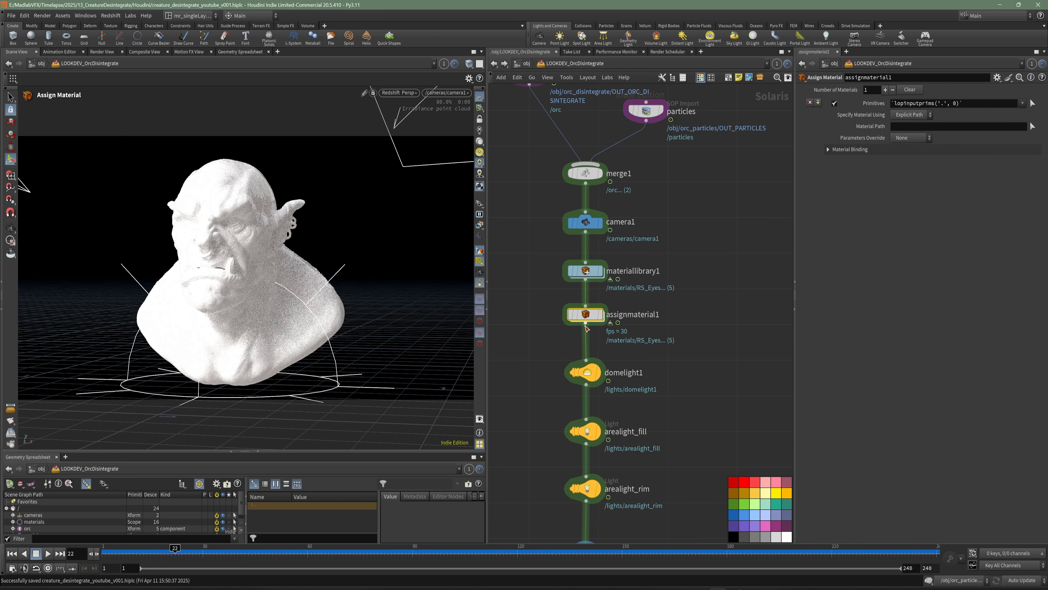
Set the number of materials on assignmaterial1 to 5
middle_click_drag(734, 304, 727, 284)
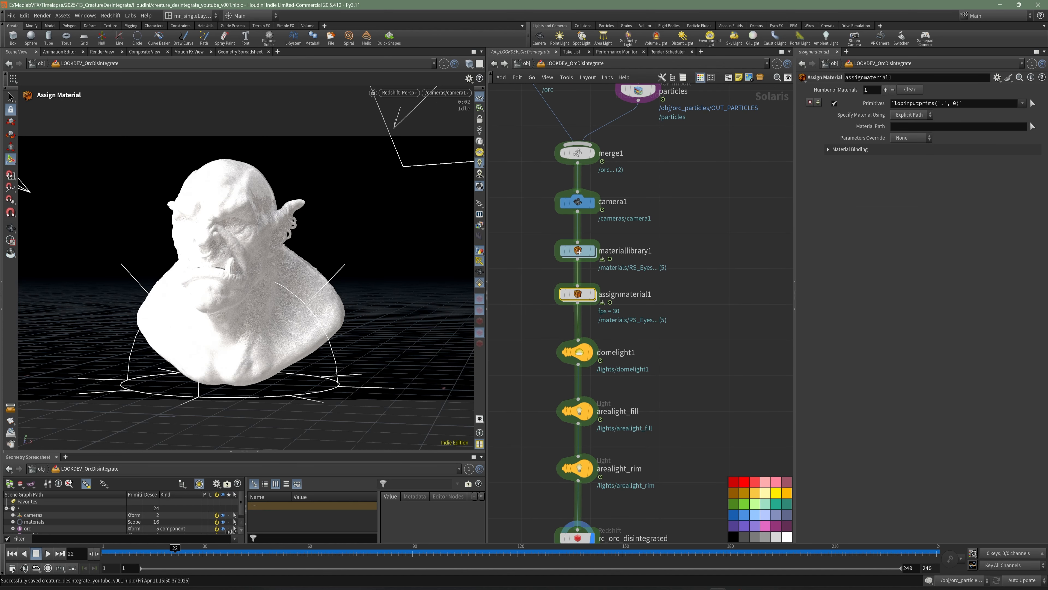
middle_click_drag(701, 379, 717, 347)
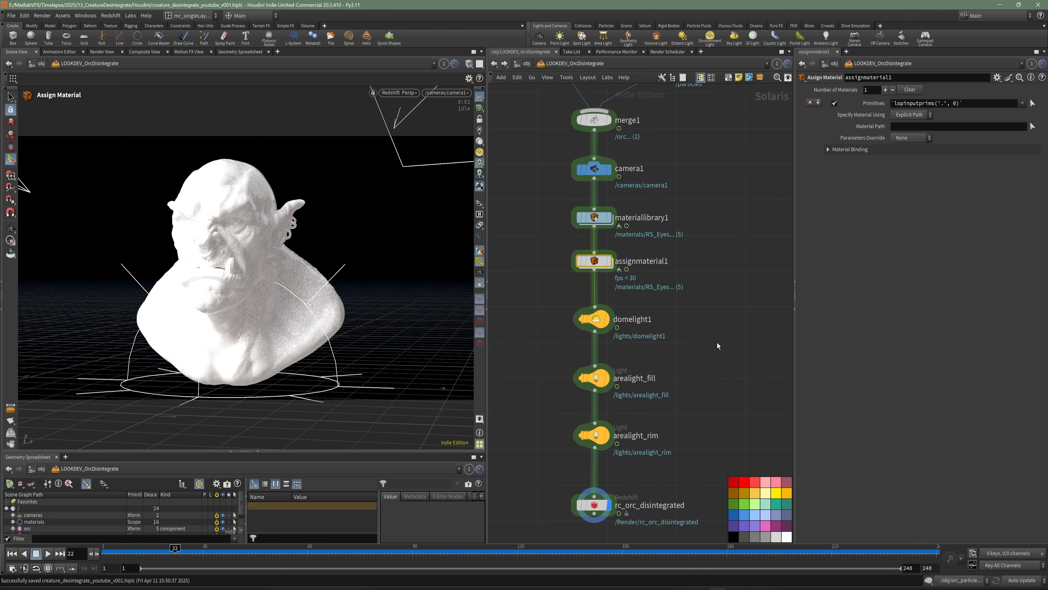
left_click_drag(877, 90, 855, 92)
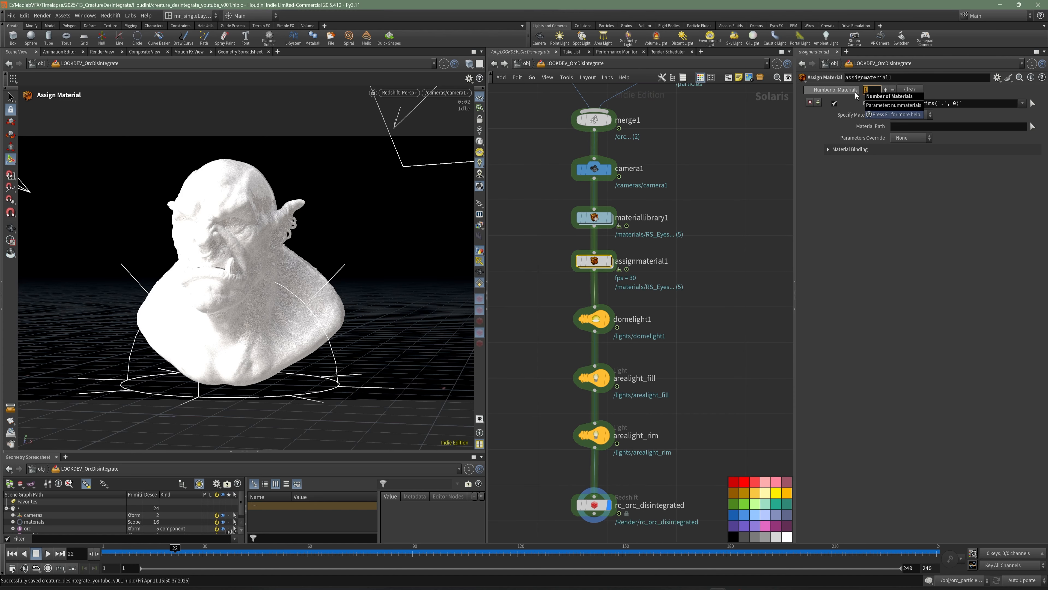
type("5")
key("Return")
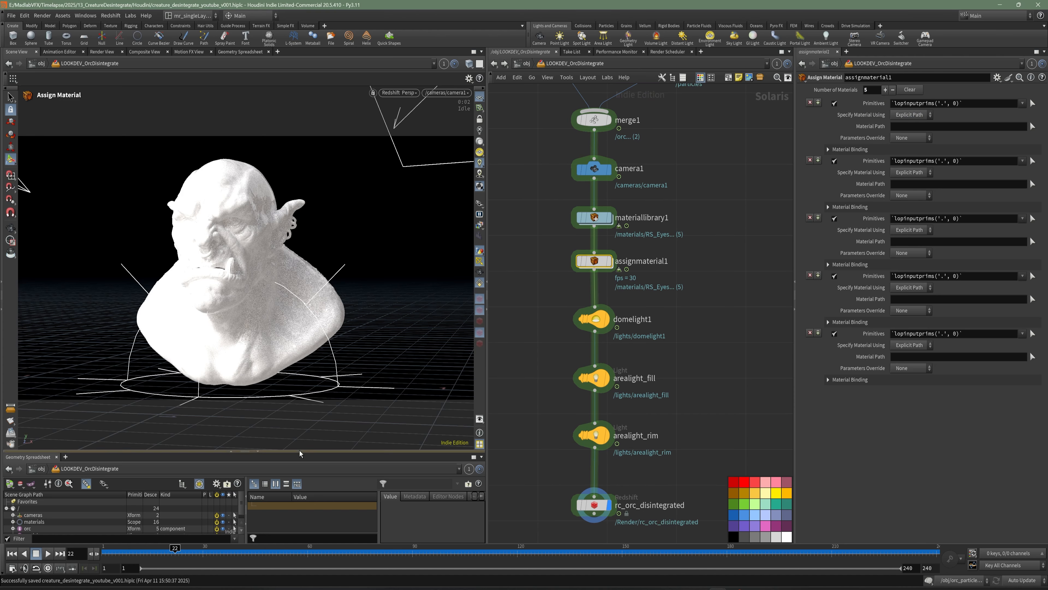
Enlarge the scene graph and fill the first four assignment primitives with /orc/eyes, /orc/head, /orc/rings and /orc/teeth
left_click_drag(301, 449, 300, 376)
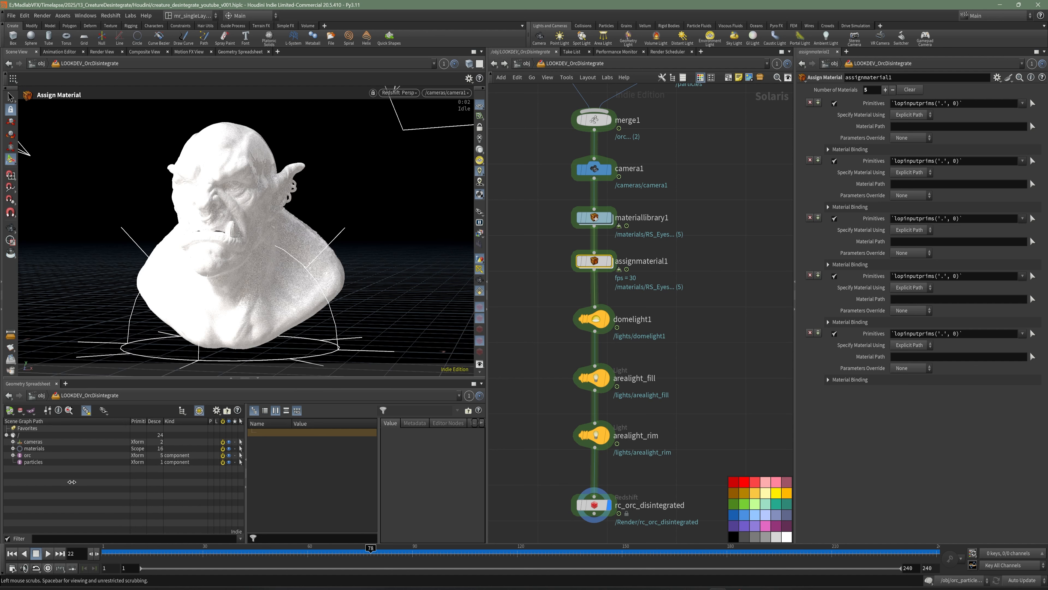
left_click(13, 456)
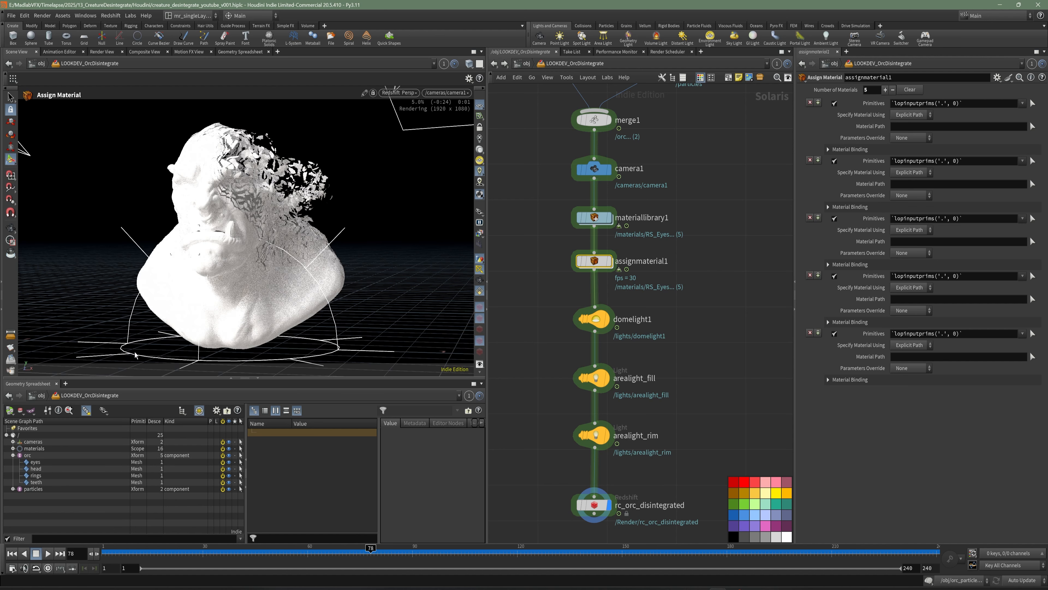
left_click(36, 462)
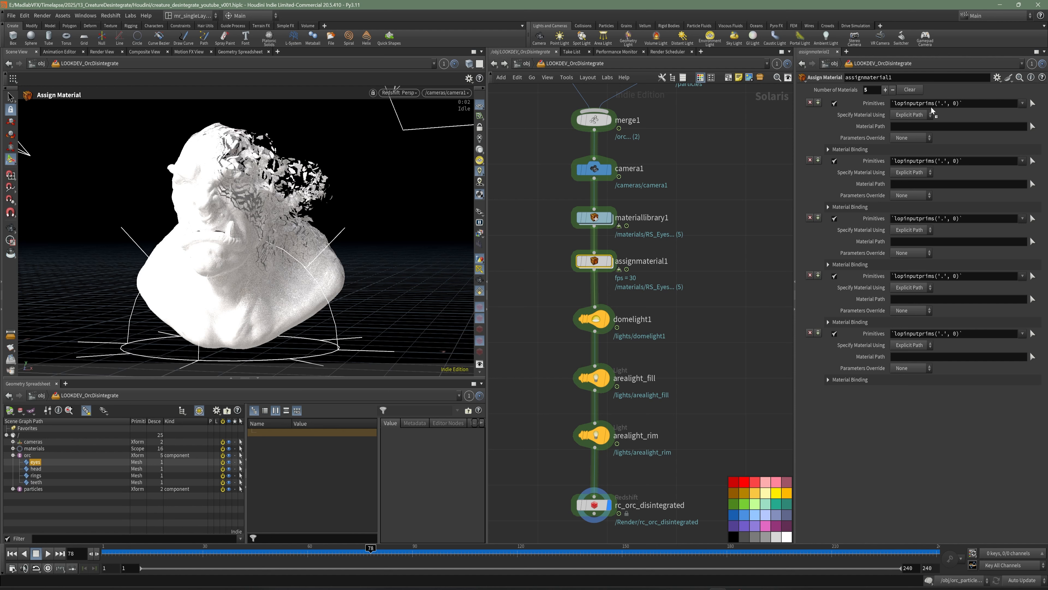
left_click_drag(931, 108, 931, 107)
left_click_drag(36, 468, 884, 130)
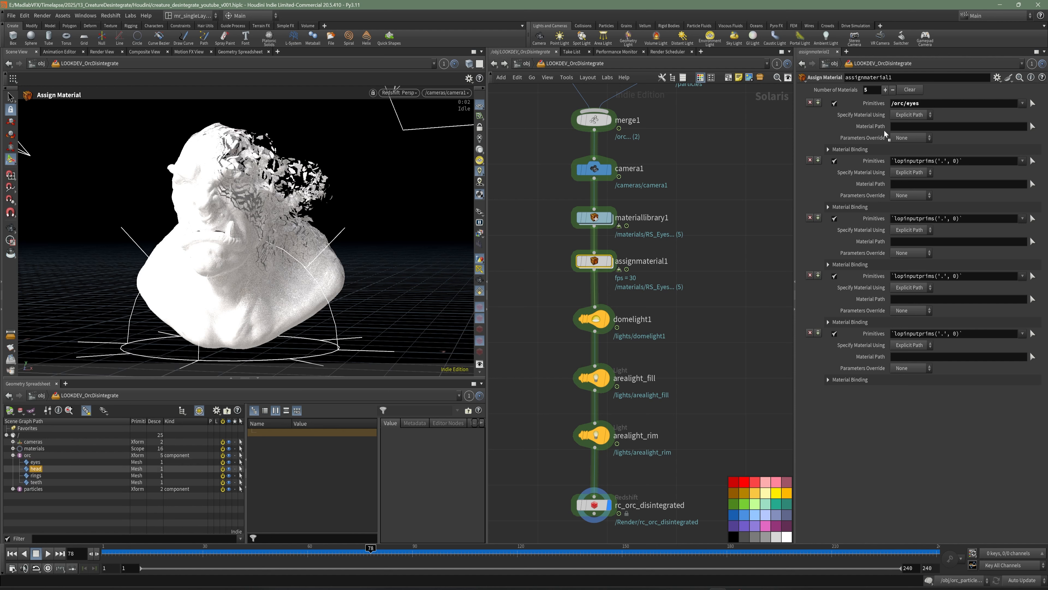
left_click_drag(916, 172, 916, 163)
left_click(36, 476)
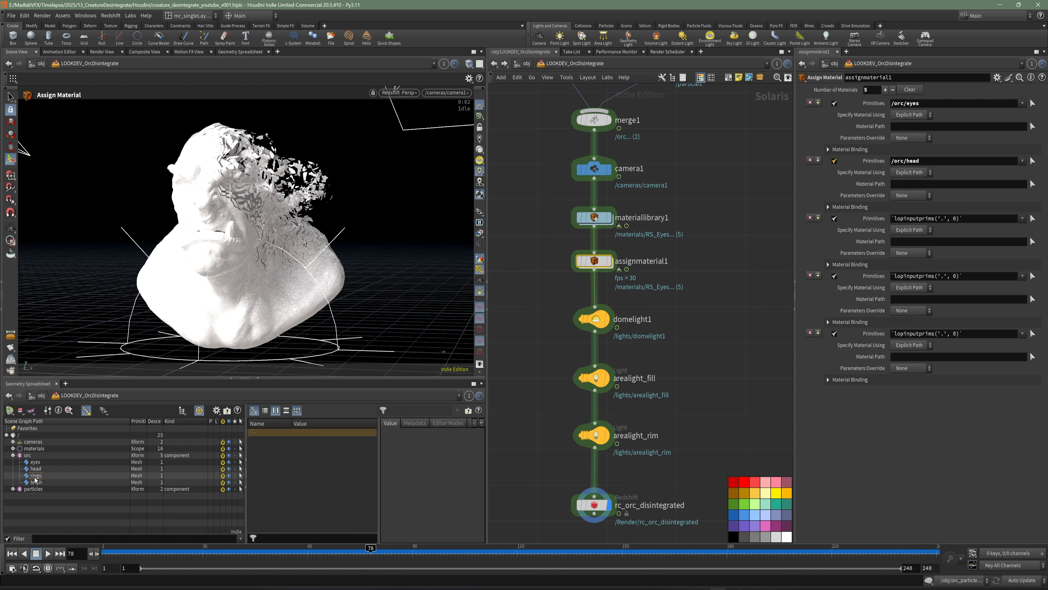
left_click_drag(922, 218, 922, 219)
left_click_drag(36, 482, 911, 278)
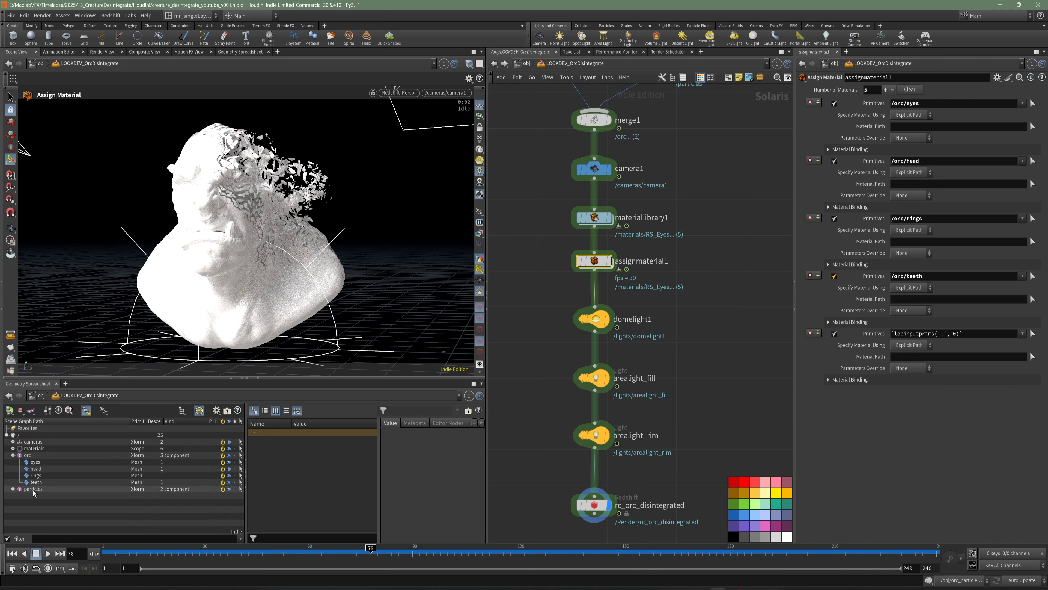
Set the fifth assignment's primitives to /particles/points_0 from the scene graph
left_click(13, 489)
left_click_drag(39, 496, 907, 380)
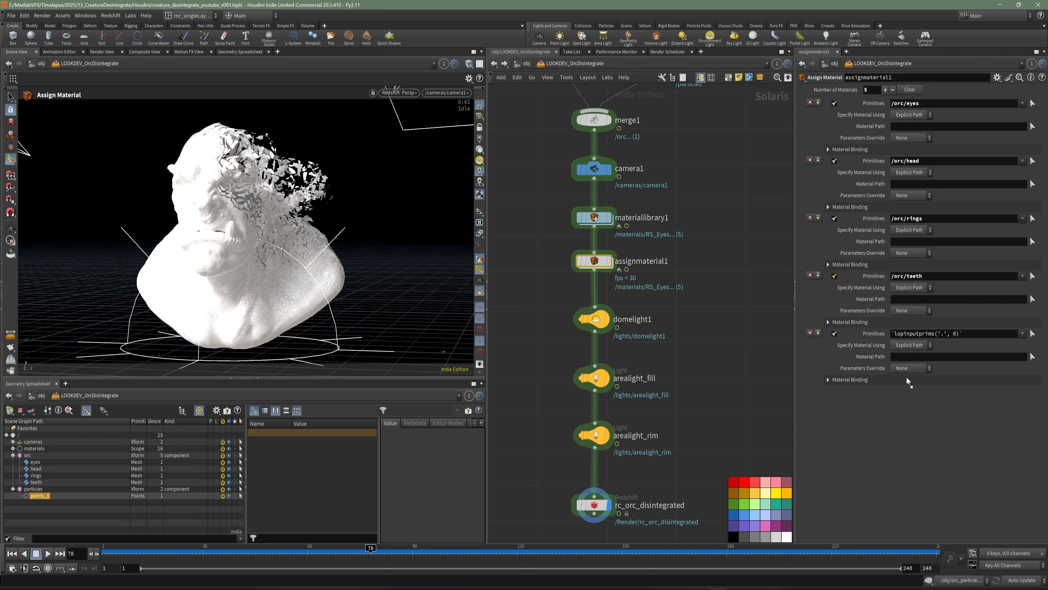
left_click_drag(942, 334, 944, 337)
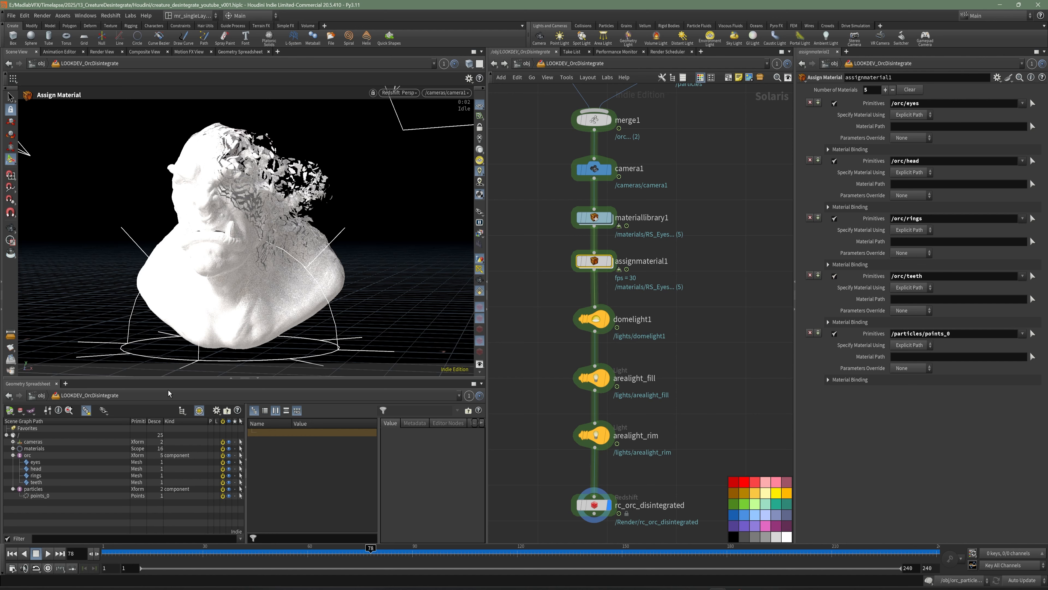
Assign /materials/RS_Eyes to the orc's eyes and /materials/RS_Head to its head
left_click(12, 448)
left_click_drag(39, 455, 215, 427)
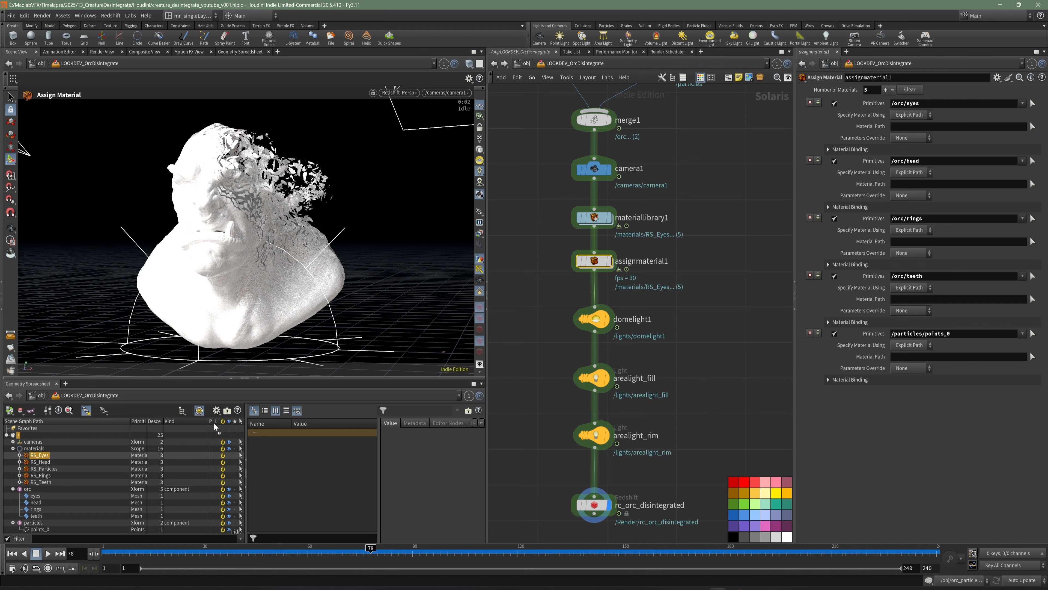
left_click_drag(930, 128, 929, 127)
left_click(40, 461)
left_click_drag(40, 461, 925, 182)
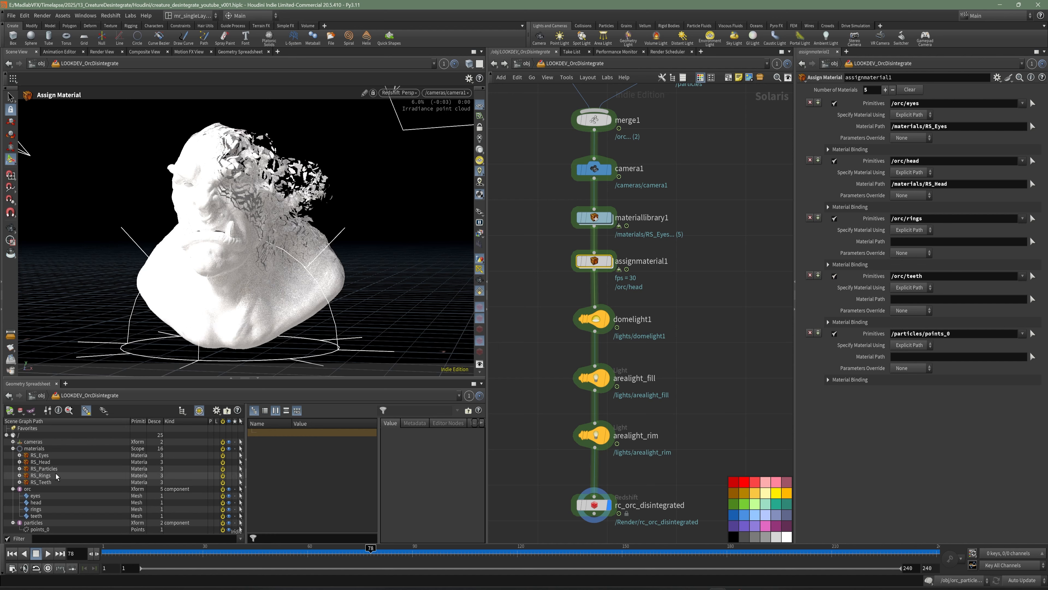
Assign RS_Particles to the particle points, RS_Rings to the rings and RS_Teeth to the teeth, and save the scene
left_click_drag(44, 468, 910, 357)
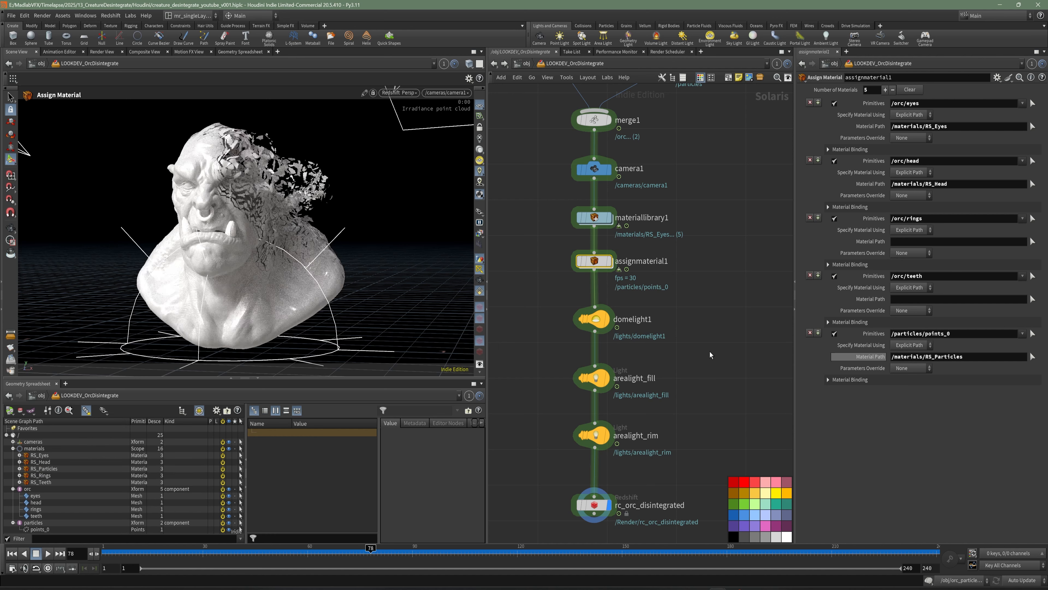
left_click_drag(45, 476, 925, 244)
left_click_drag(40, 482, 922, 296)
key("ctrl+s")
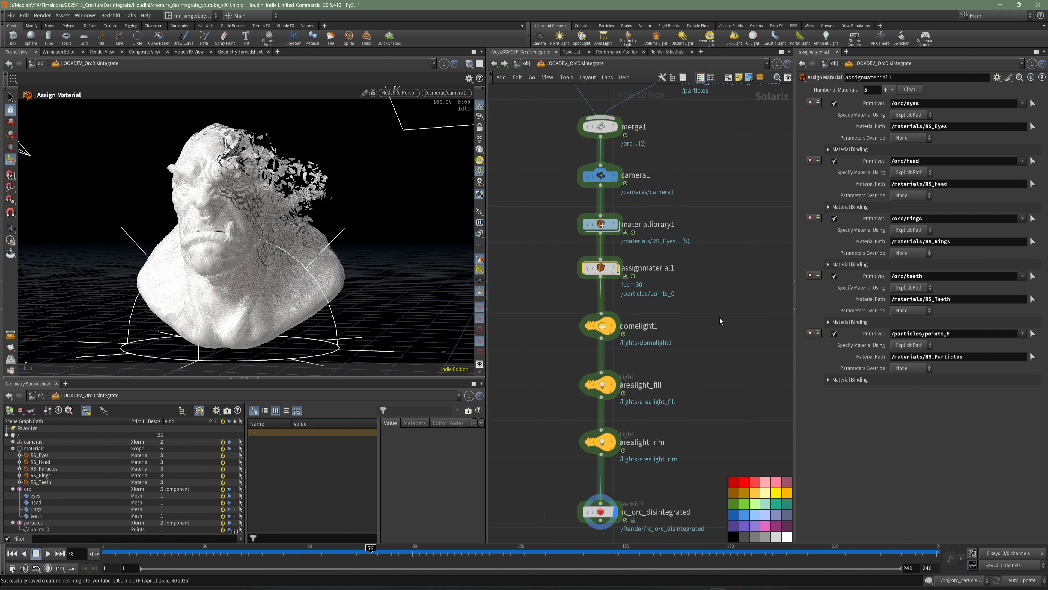
Bypass both area lights, arealight_fill and arealight_rim, leaving domelight1 active
middle_click_drag(684, 349, 689, 330)
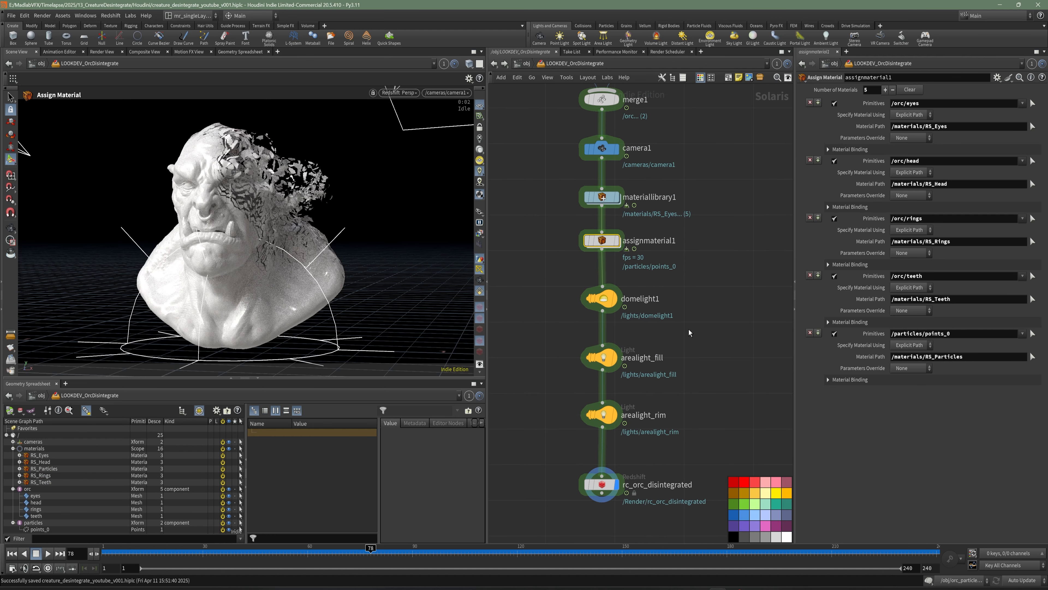
left_click_drag(659, 341, 562, 449)
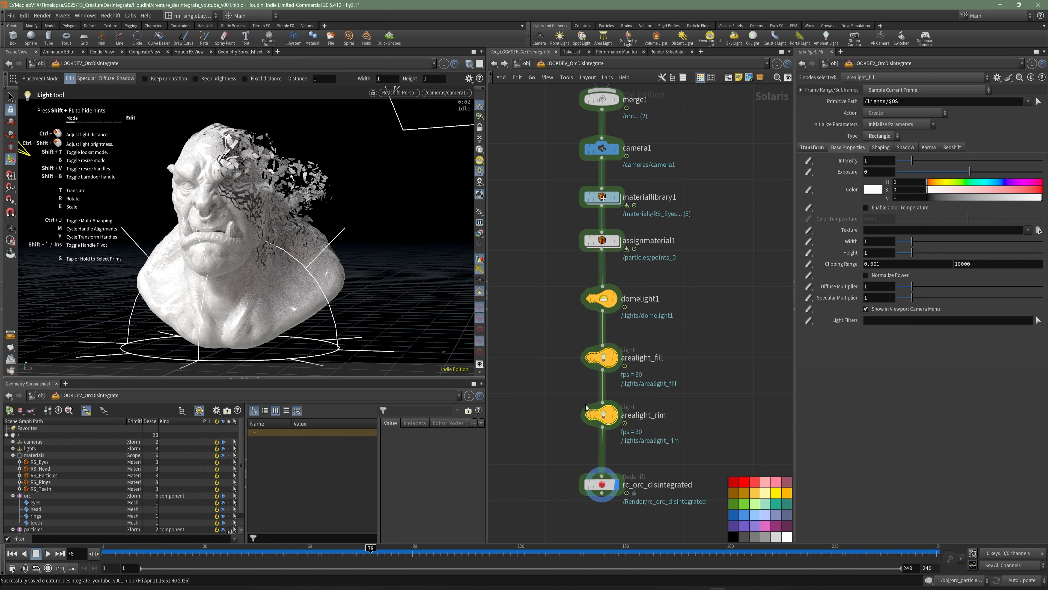
left_click(590, 357)
middle_click_drag(699, 334, 700, 339)
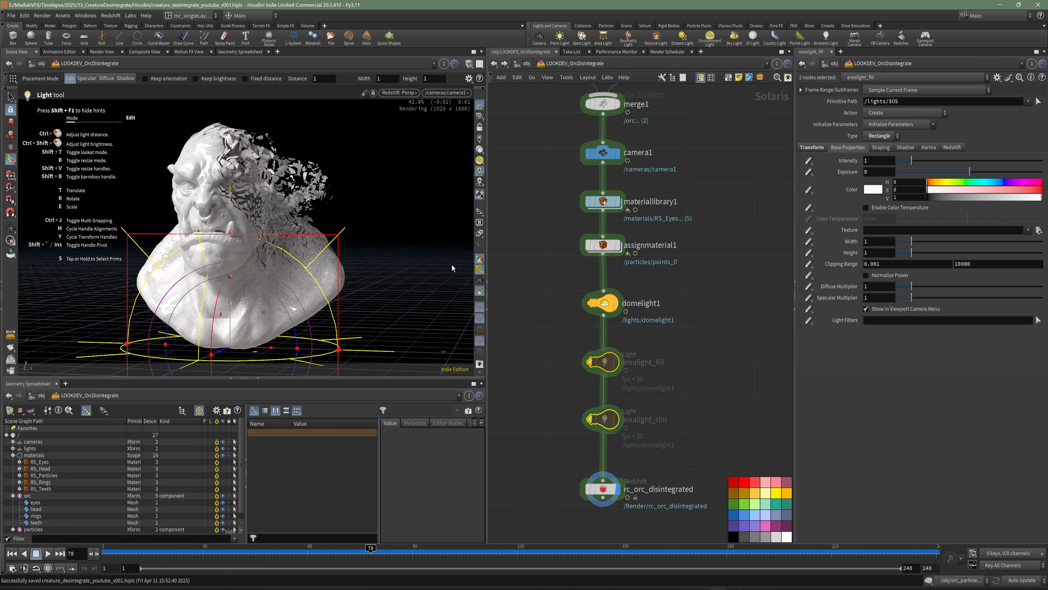
Hide the light guides in the viewport, leave the Light tool and save the scene
left_click(481, 270)
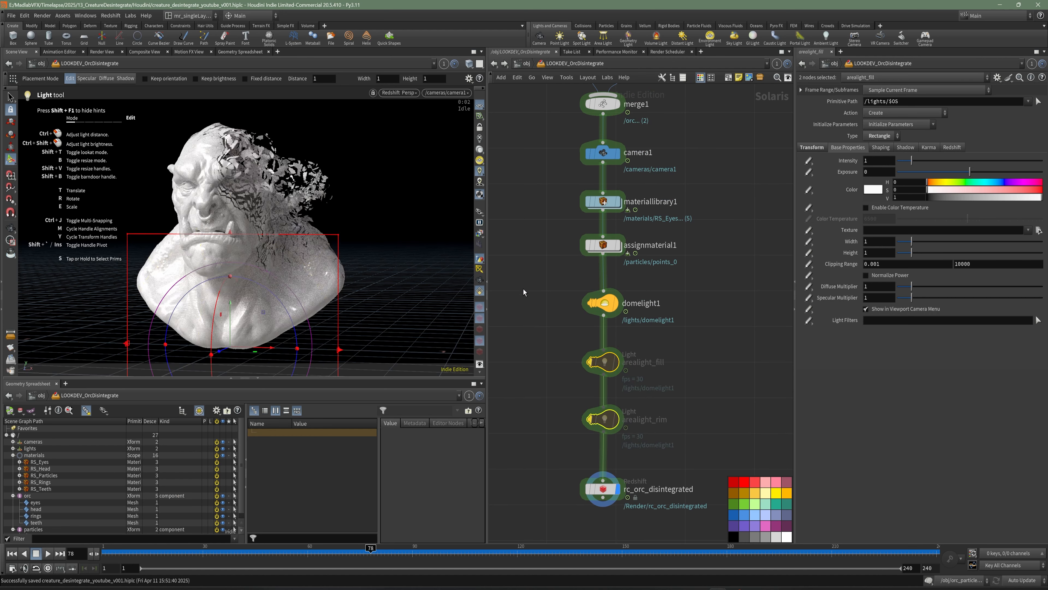
key("Escape")
key("ctrl+s")
Enter materiallibrary1, move the timeline to frame 29, select the RS_Head material and save the scene
middle_click_drag(708, 225, 709, 265)
scroll(624, 241, "up", 3)
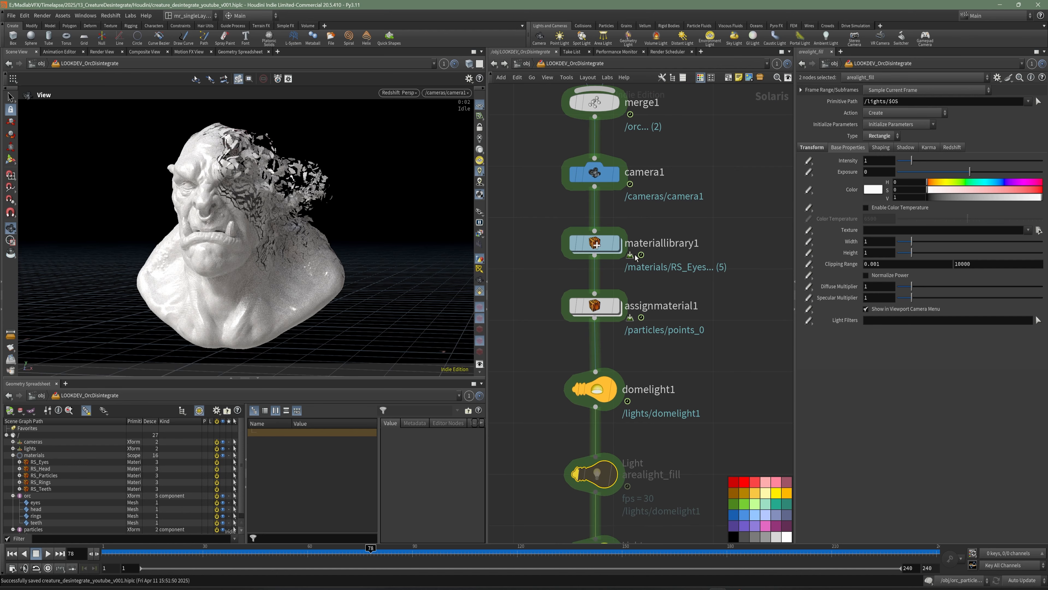
double_click(598, 244)
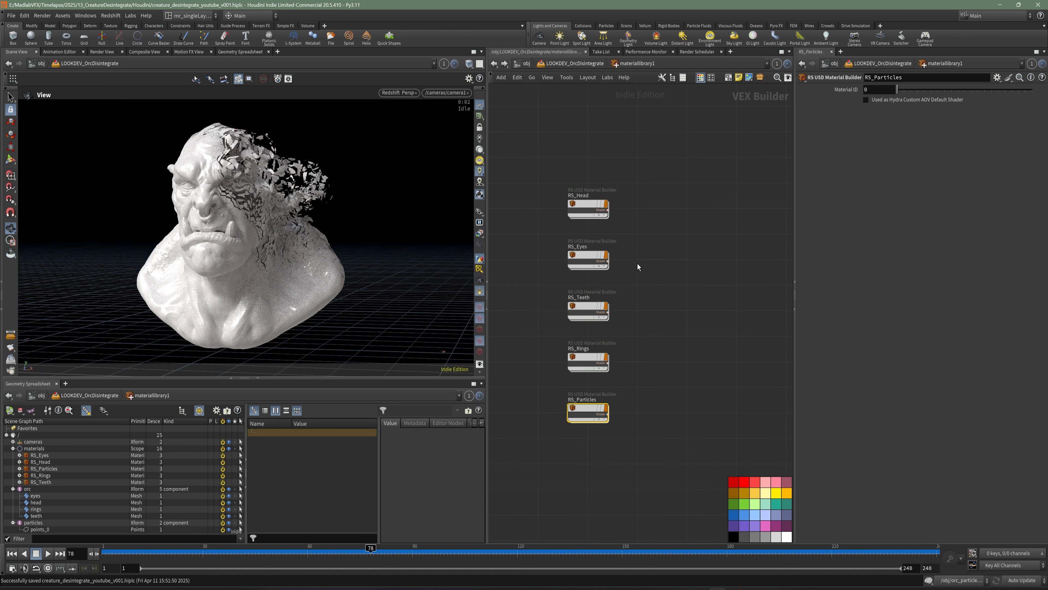
left_click(200, 552)
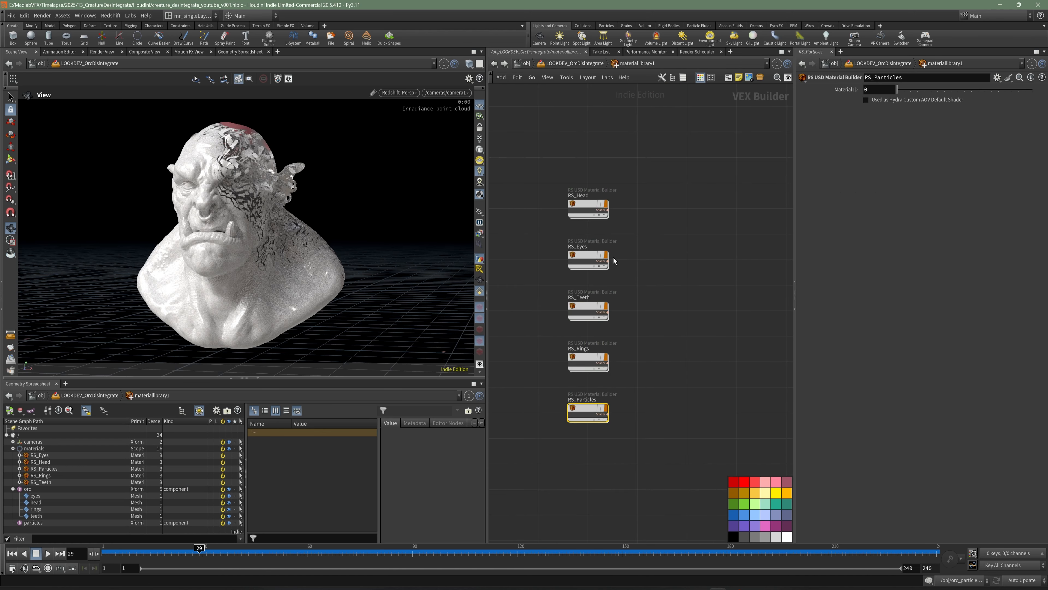
scroll(718, 273, "up", 5)
left_click(626, 203)
key("ctrl+s")
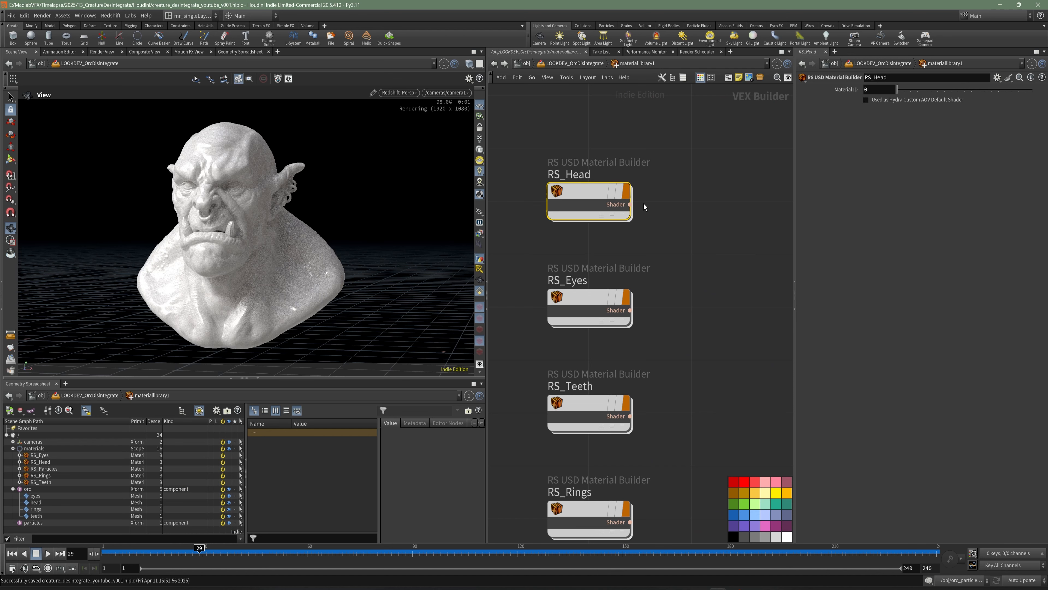
Enter the RS_Eyes material and set StandardMaterial1's base color to black (0, 0, 0)
double_click(611, 306)
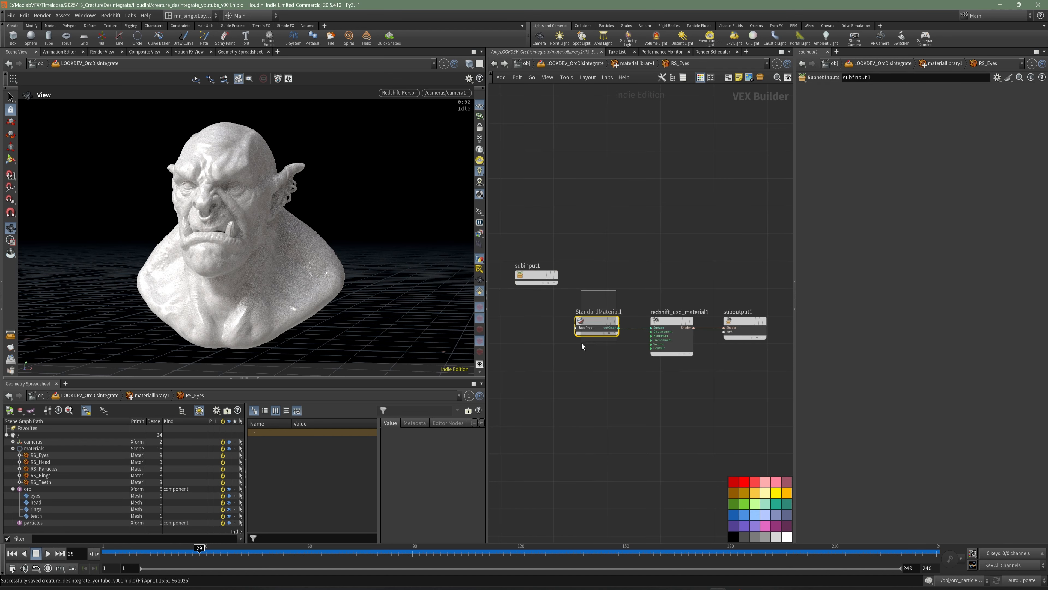
left_click_drag(616, 290, 581, 344)
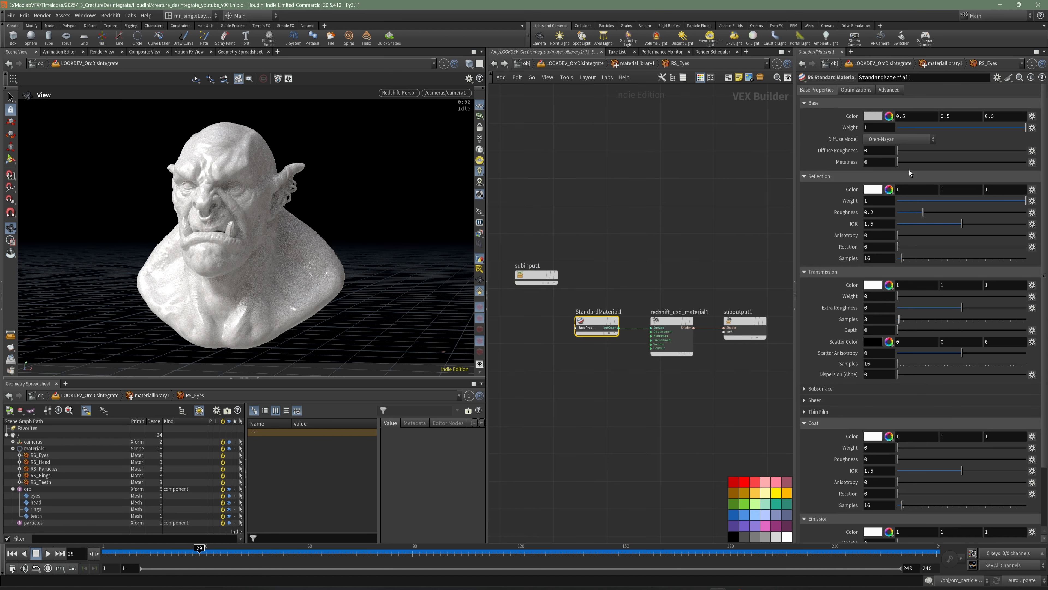
left_click(872, 116)
left_click(882, 122)
left_click(1033, 52)
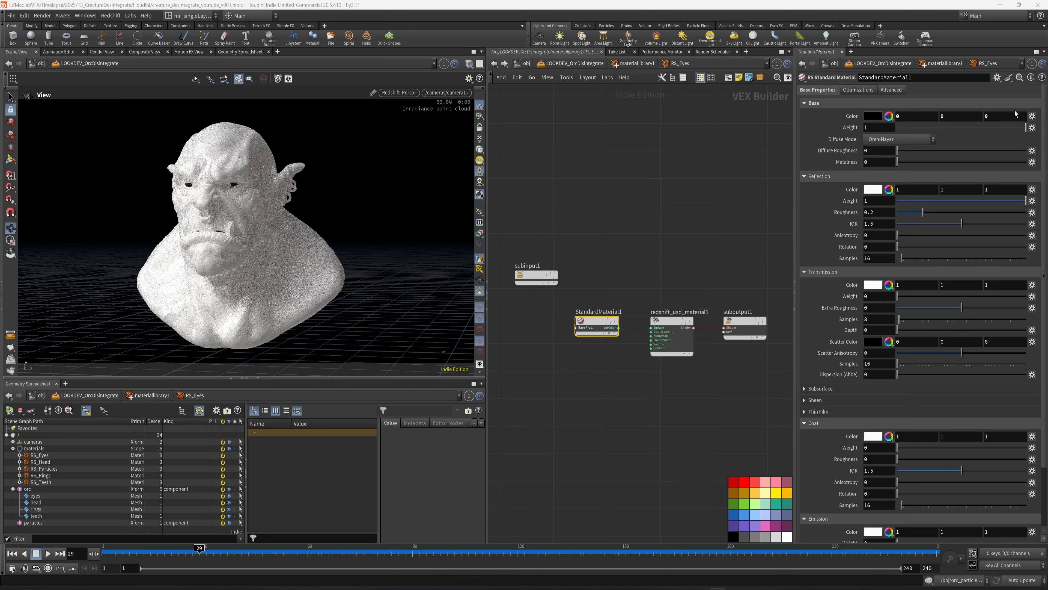
Set the metalness of the RS_Eyes standard material to 1
left_click_drag(1029, 166, 1034, 165)
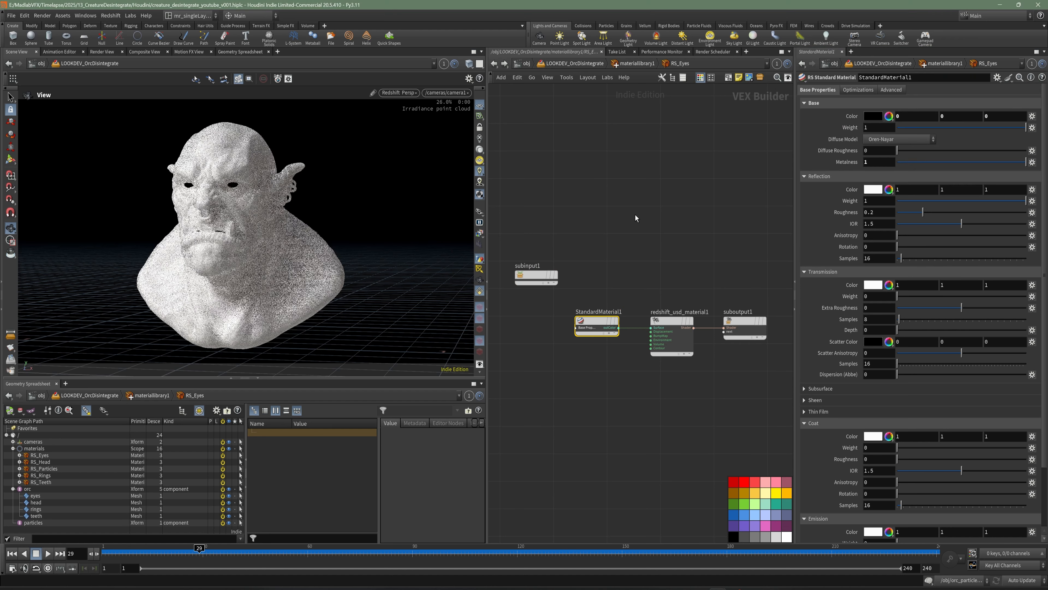
middle_click_drag(656, 184, 633, 166)
left_click_drag(195, 186, 246, 224)
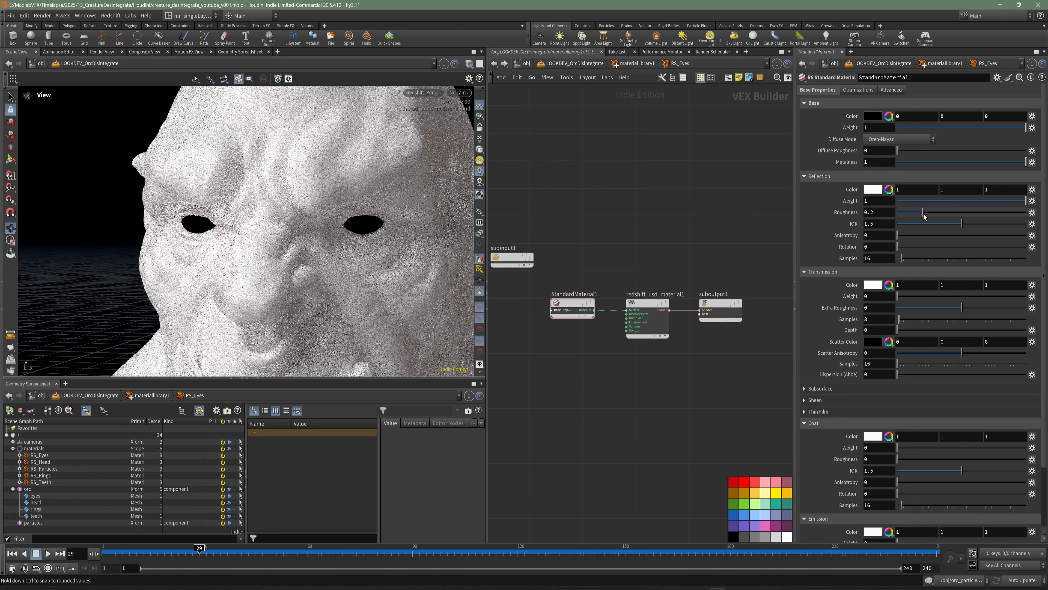
Try a reflection roughness of 0 and a white base color on the RS_Eyes standard material
left_click_drag(923, 213, 894, 212)
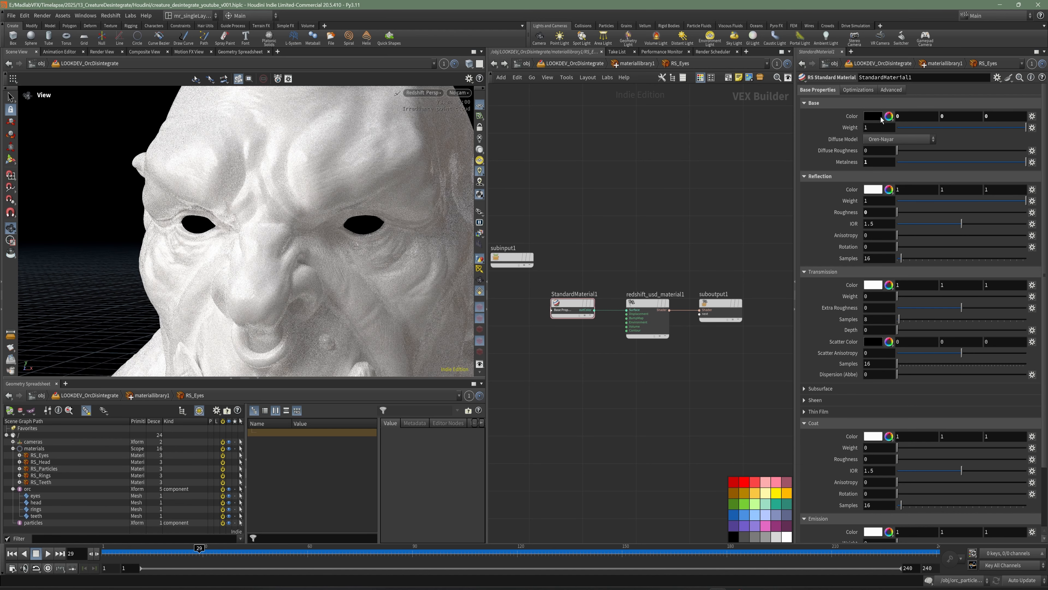
left_click(874, 117)
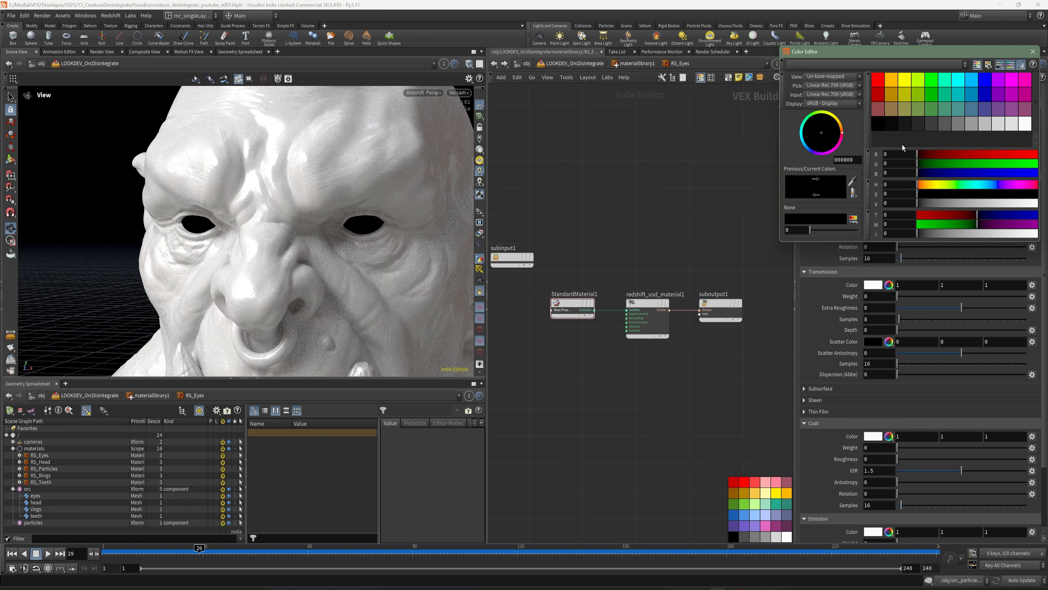
left_click(1025, 123)
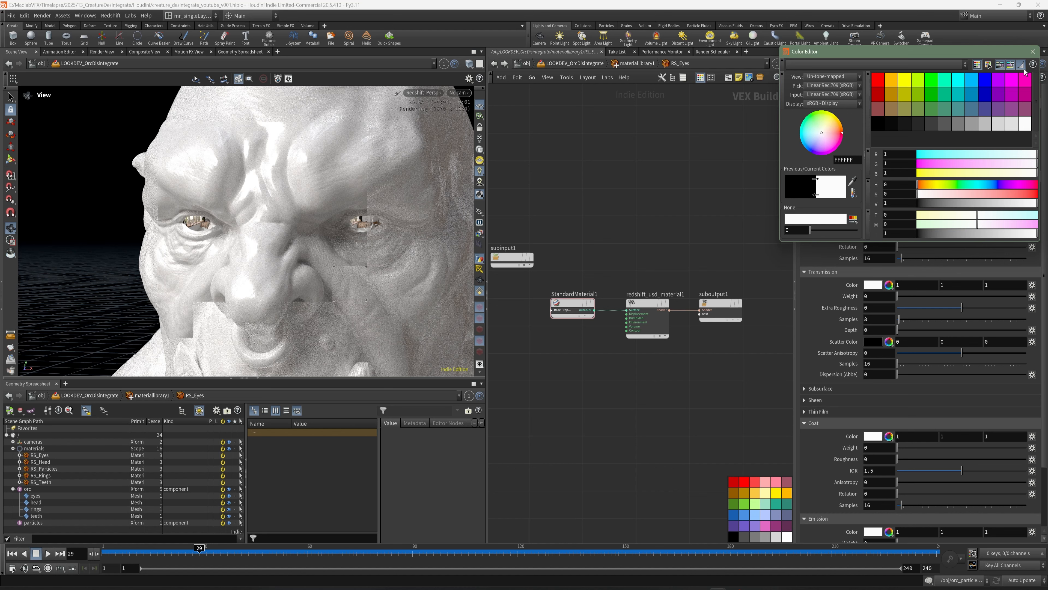
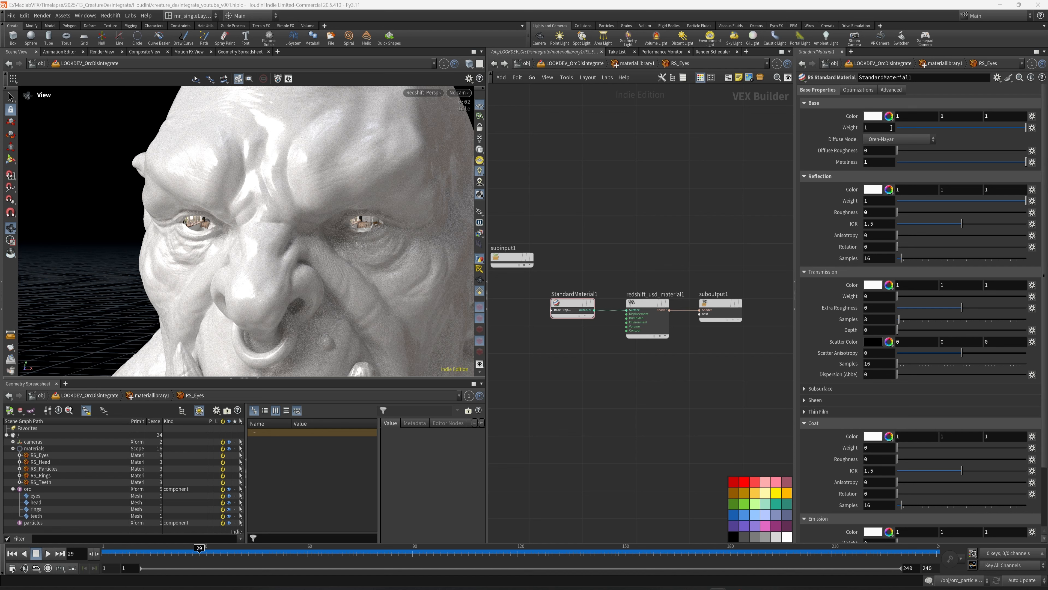
left_click(878, 116)
left_click(879, 120)
left_click(1034, 50)
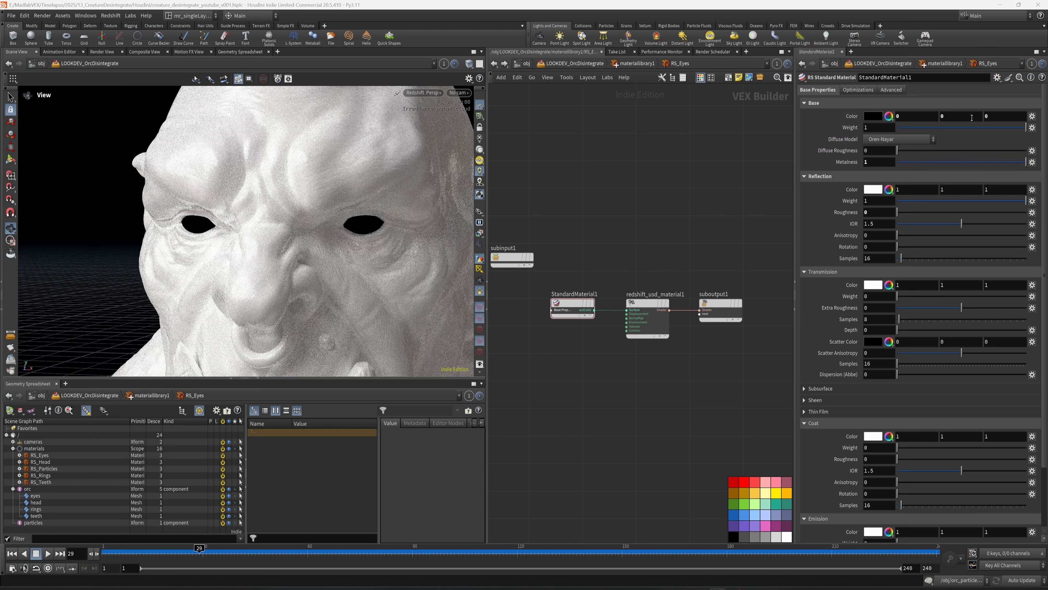
Set the RS_Eyes standard material's metalness to 0 and reflection roughness to 0.2, and save the scene
left_click_drag(899, 167, 894, 166)
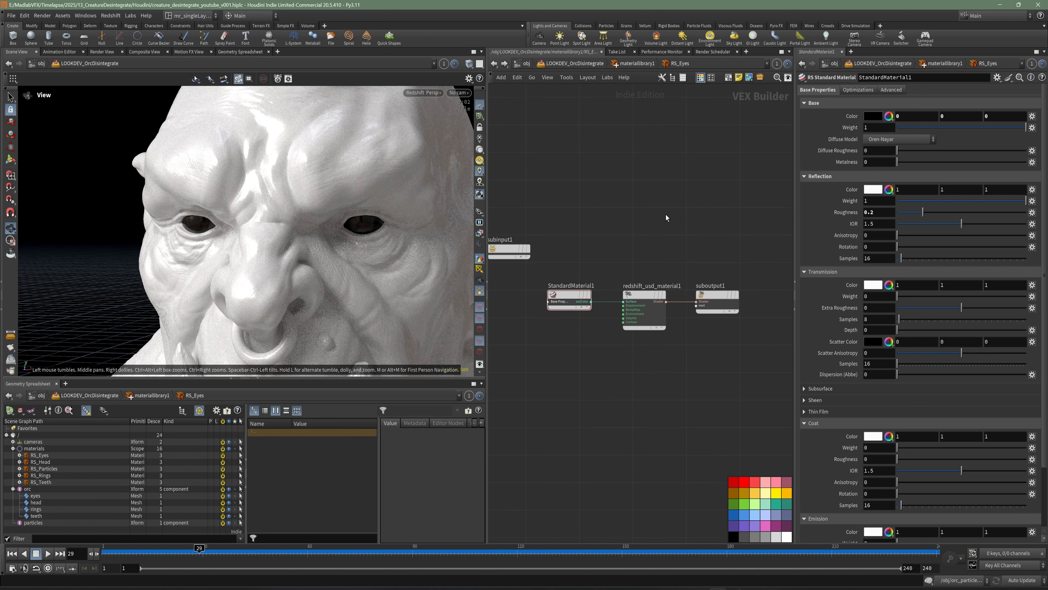
key("u")
key("ctrl+s")
Enter the RS_Head material and set StandardMaterial1's base color to dark grey (0.1, 0.1, 0.1)
middle_click_drag(688, 249, 688, 240)
left_click(585, 322)
scroll(274, 261, "down", 4)
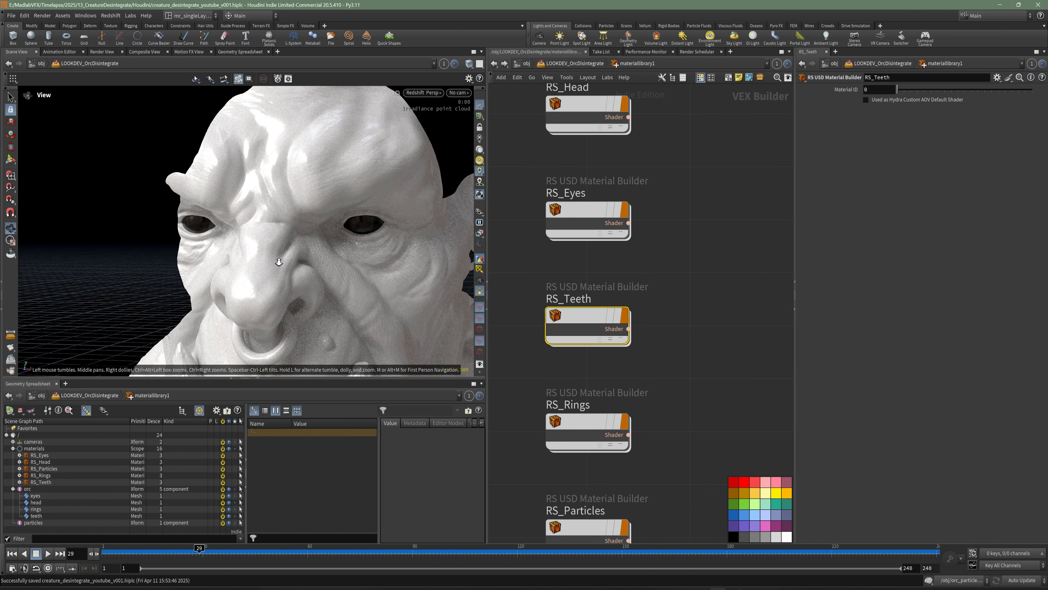
scroll(275, 247, "up", 1)
left_click_drag(683, 258, 611, 223)
middle_click_drag(650, 306, 666, 331)
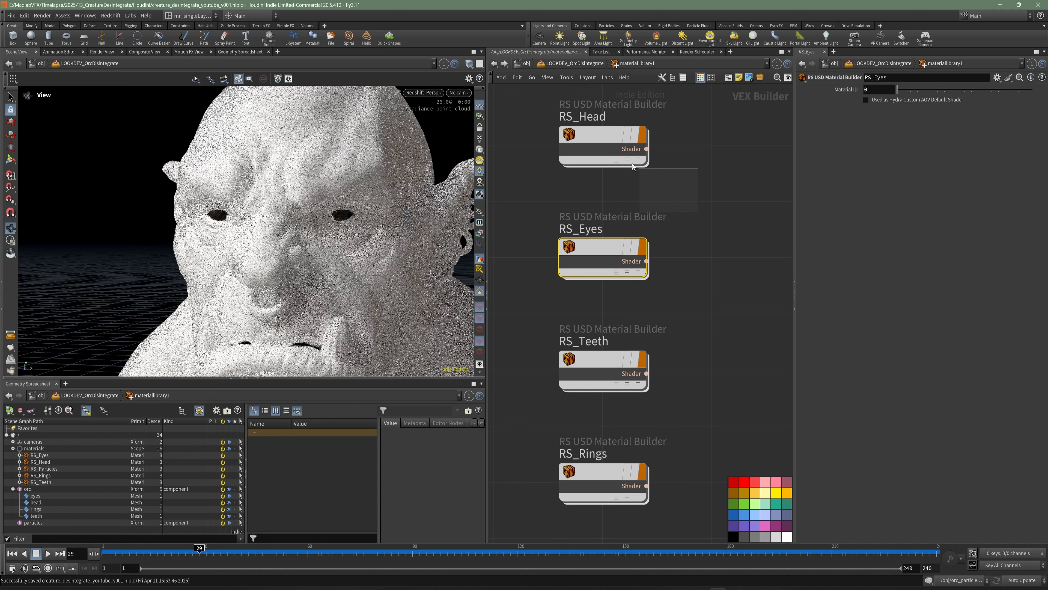
double_click(598, 135)
left_click(873, 116)
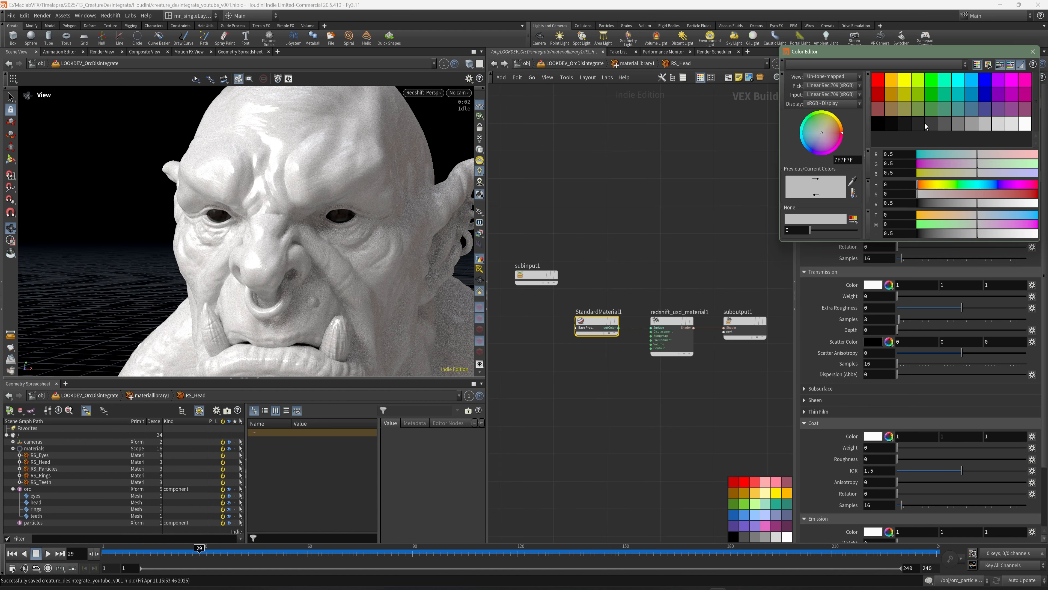
left_click(948, 123)
left_click(1033, 51)
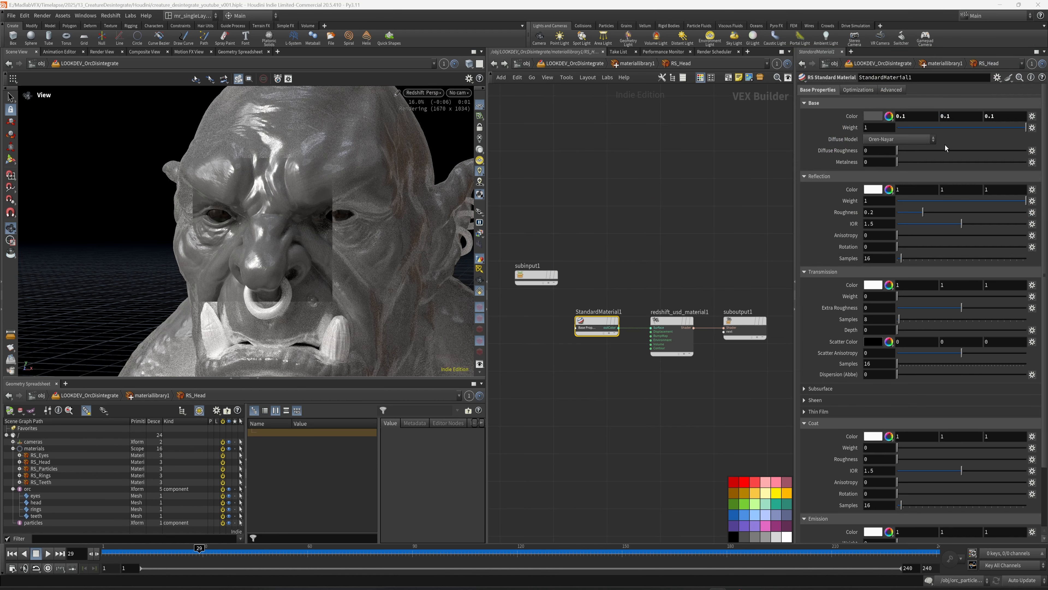
Set the reflection roughness of the RS_Head standard material to 0.7
left_click_drag(880, 213, 848, 214)
type("0")
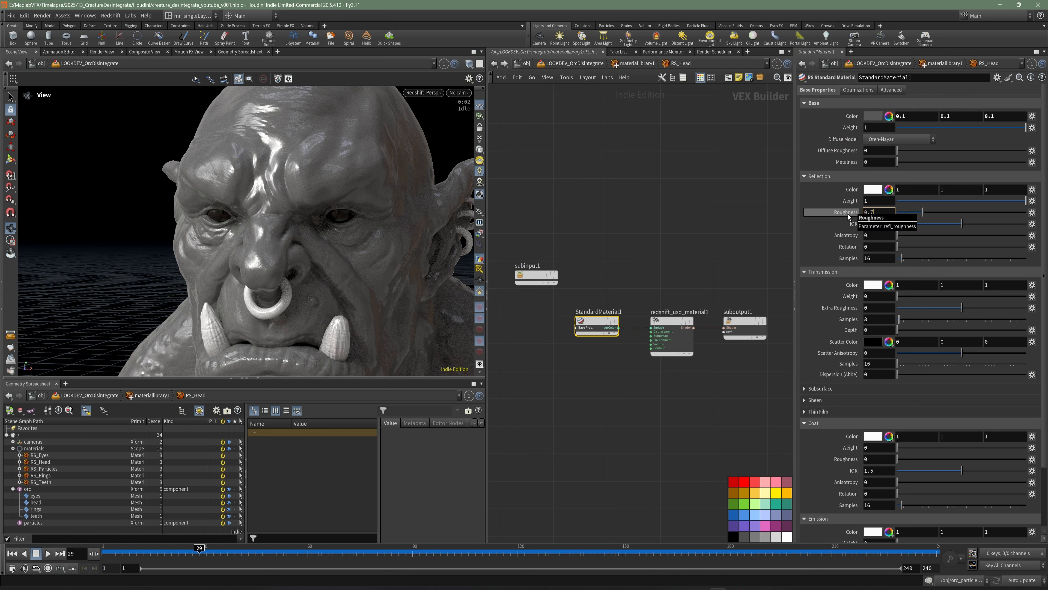
key("Return")
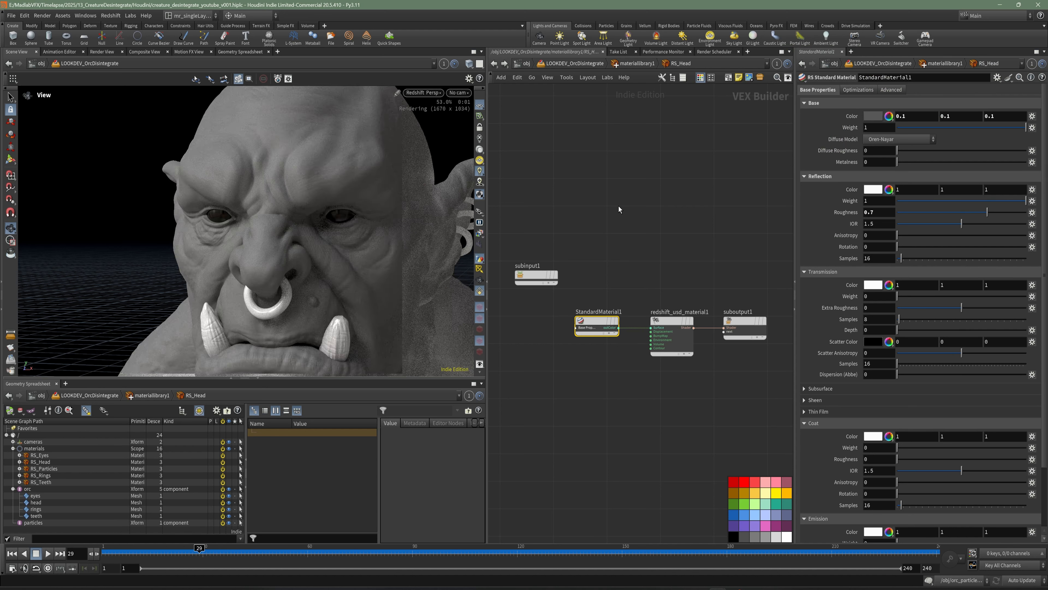
Set the RS_Head standard material's base color to grey (0.2, 0.2, 0.2)
double_click(885, 128)
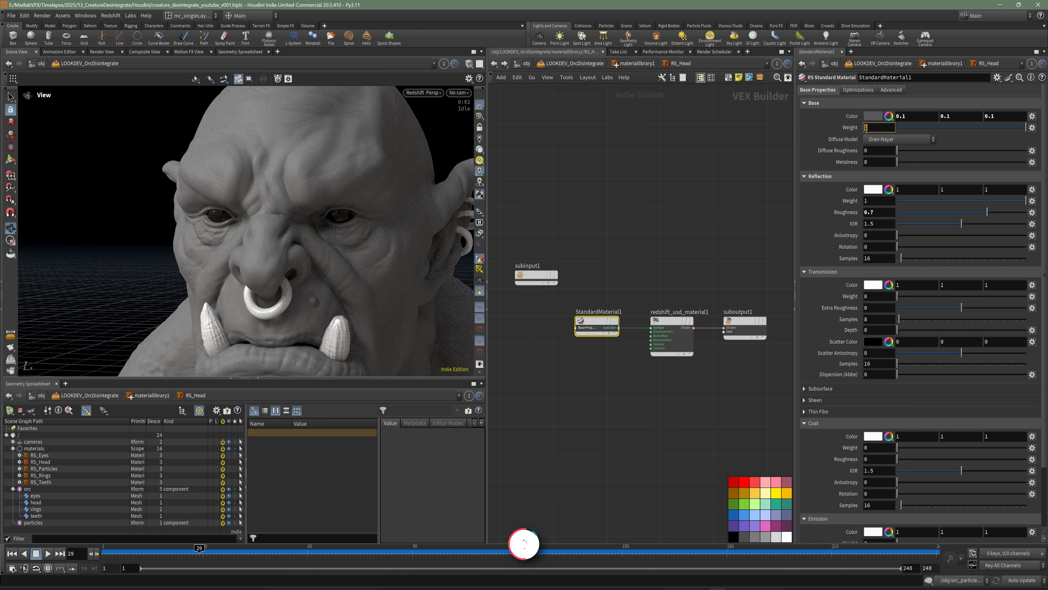
left_click(881, 116)
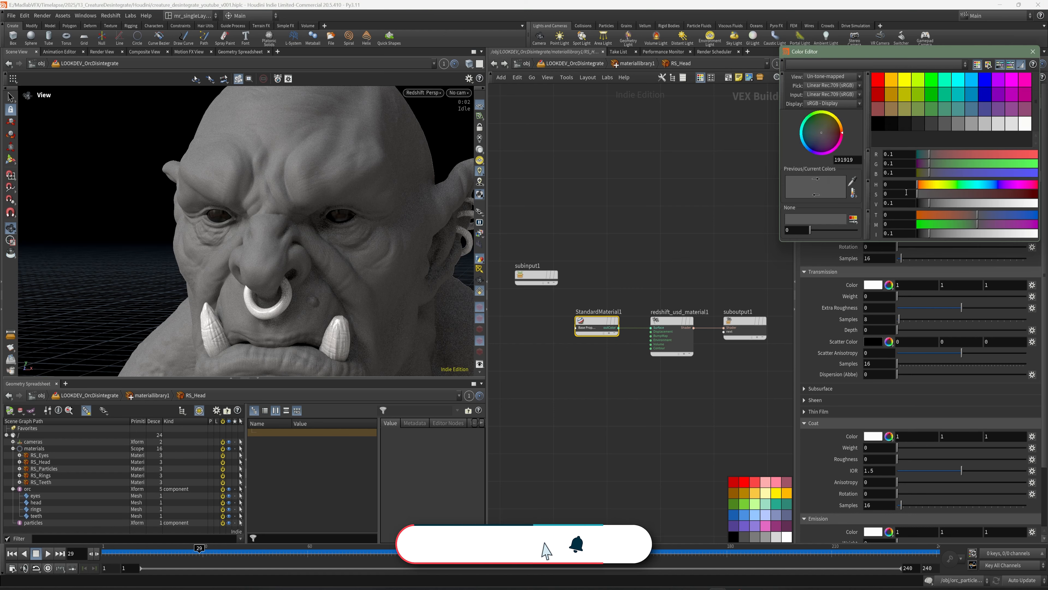
left_click(943, 125)
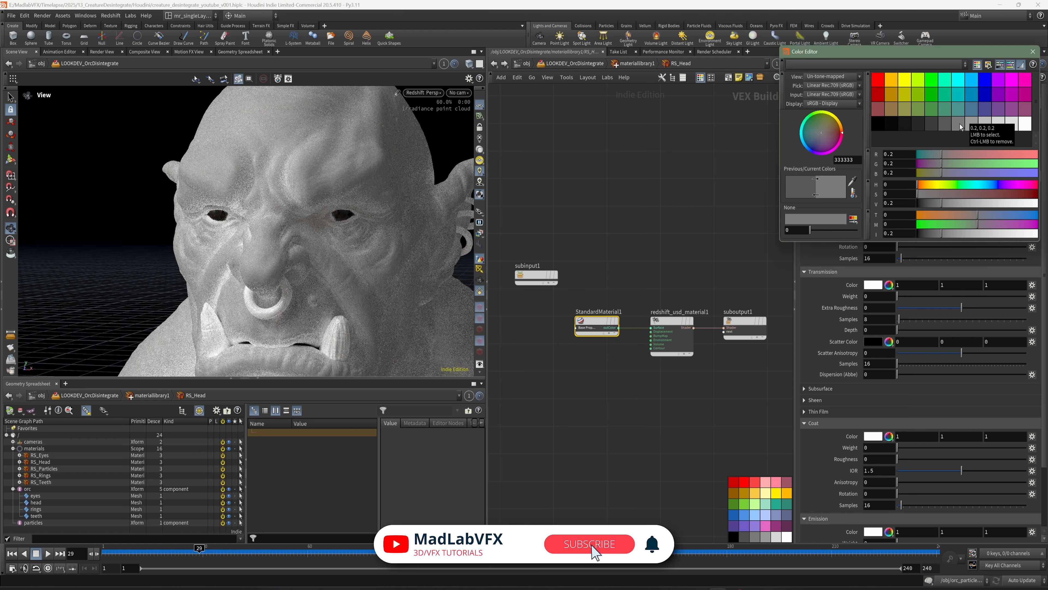
left_click(1033, 52)
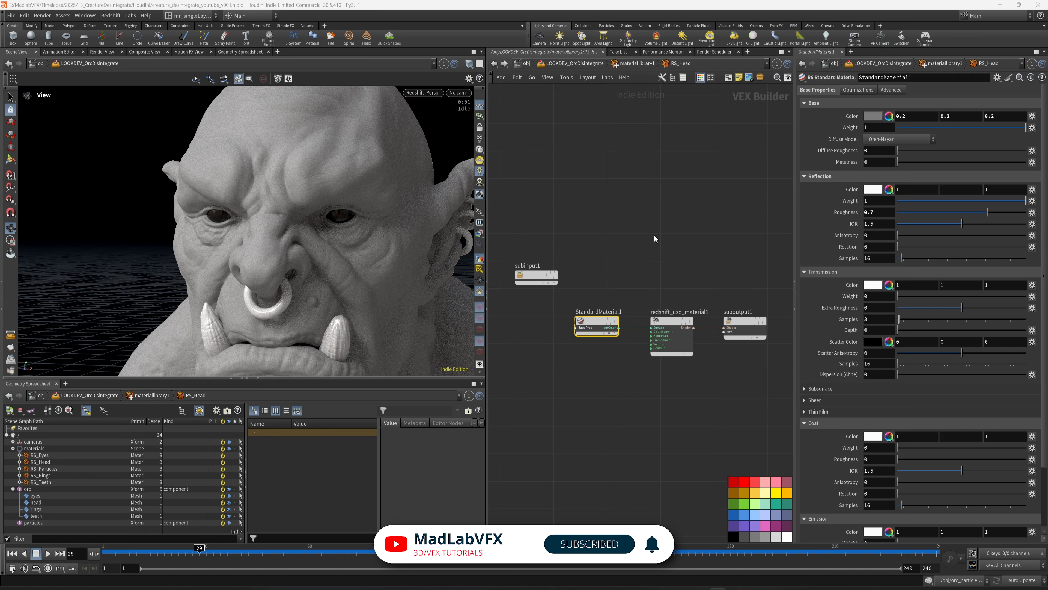
Enter the RS_Teeth material and set StandardMaterial1's reflection roughness to 0.1
middle_click_drag(655, 236, 654, 208)
middle_click_drag(662, 266, 649, 253)
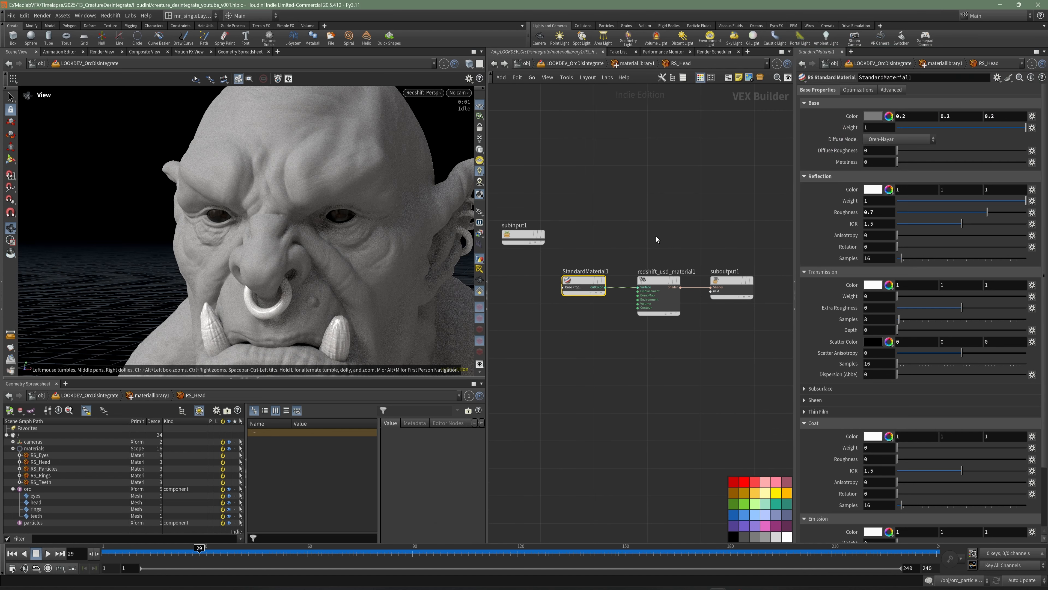
key("u")
middle_click_drag(658, 337, 659, 265)
double_click(597, 291)
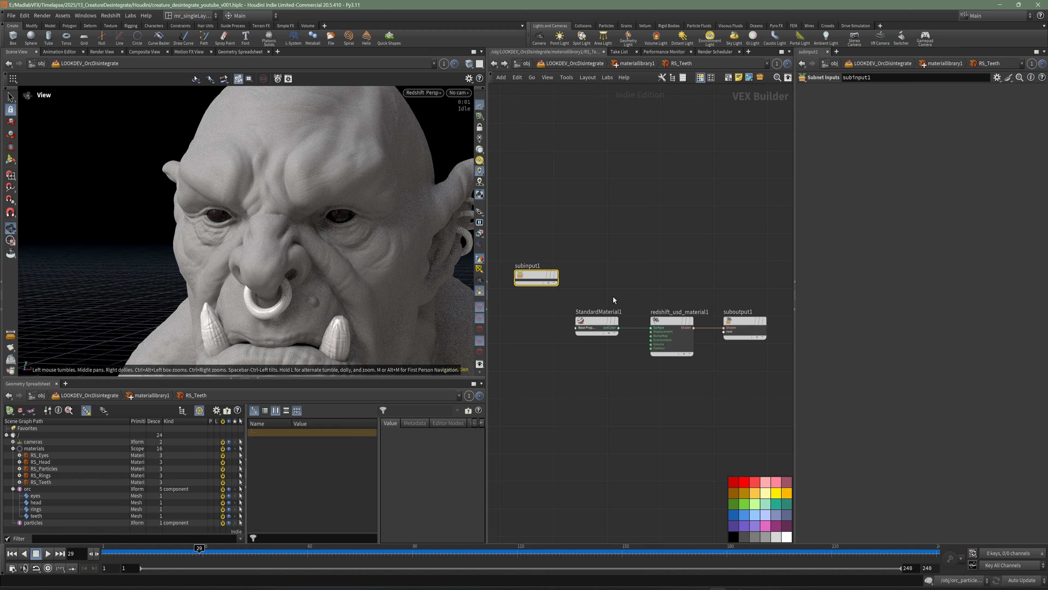
left_click(598, 321)
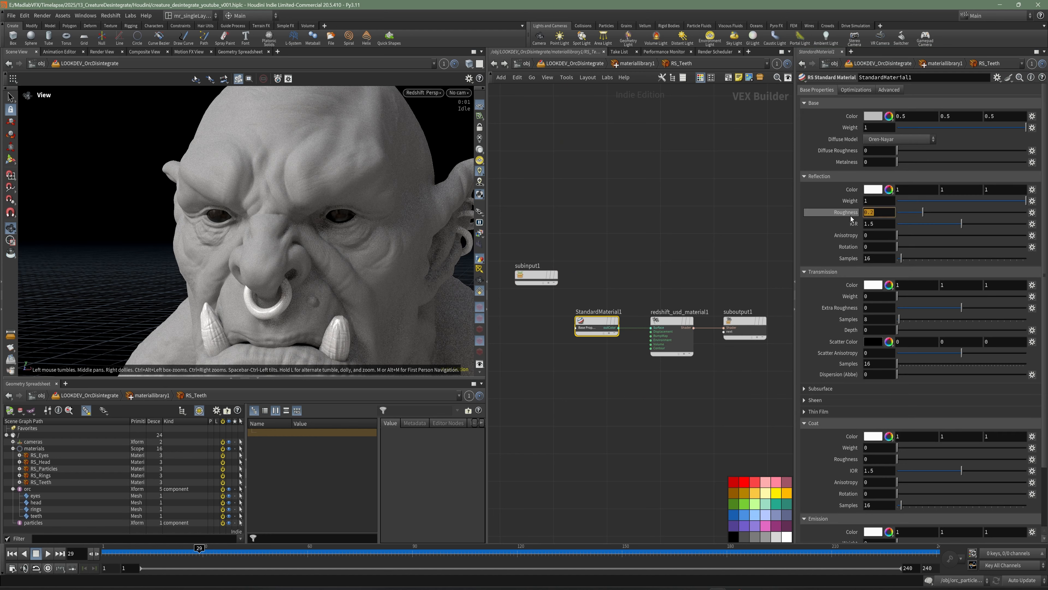
type("01")
key("Return")
left_click(870, 215)
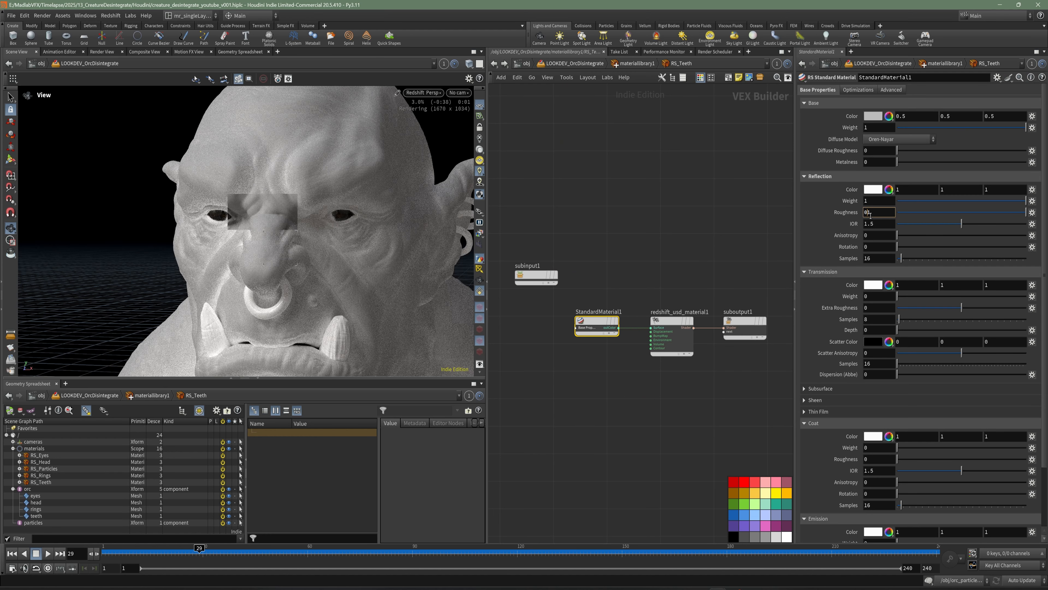
type(".")
key("Return")
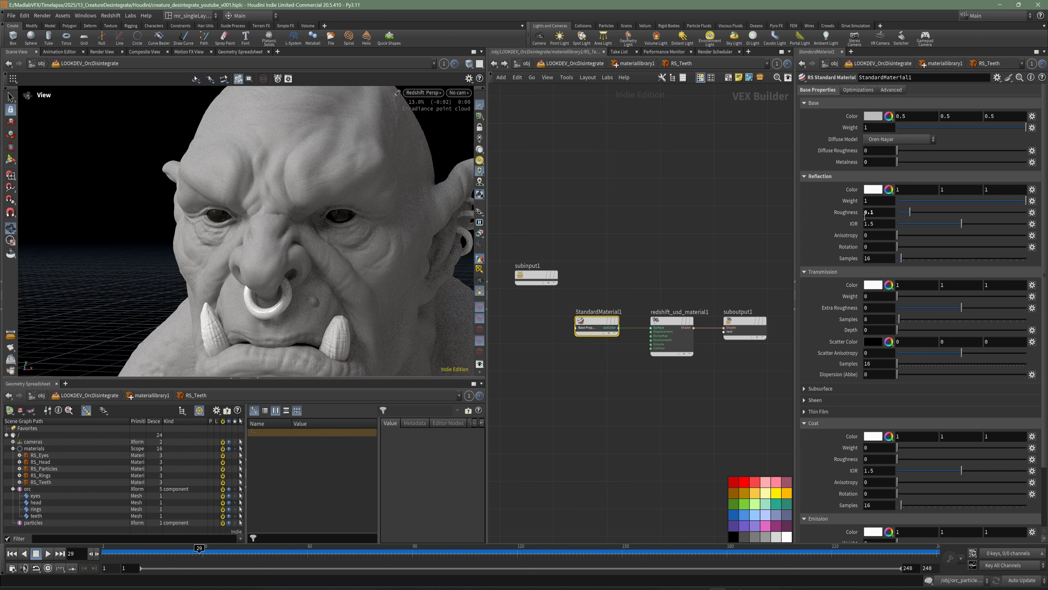
Enter the RS_Rings material and set StandardMaterial1's metalness to 1 and reflection roughness to 0.4
middle_click_drag(710, 200, 715, 199)
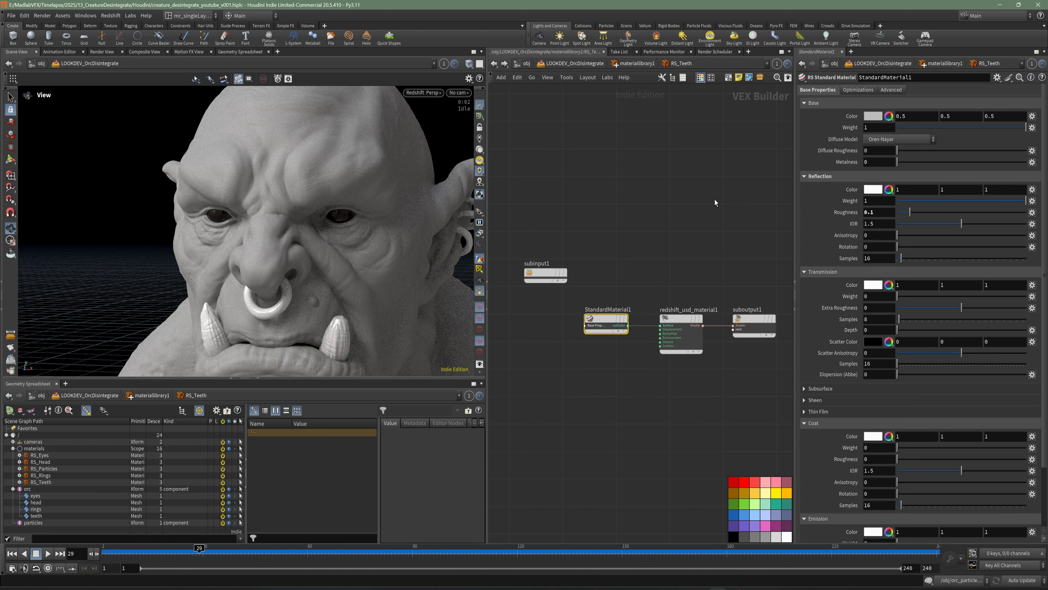
key("u")
middle_click_drag(668, 352, 680, 307)
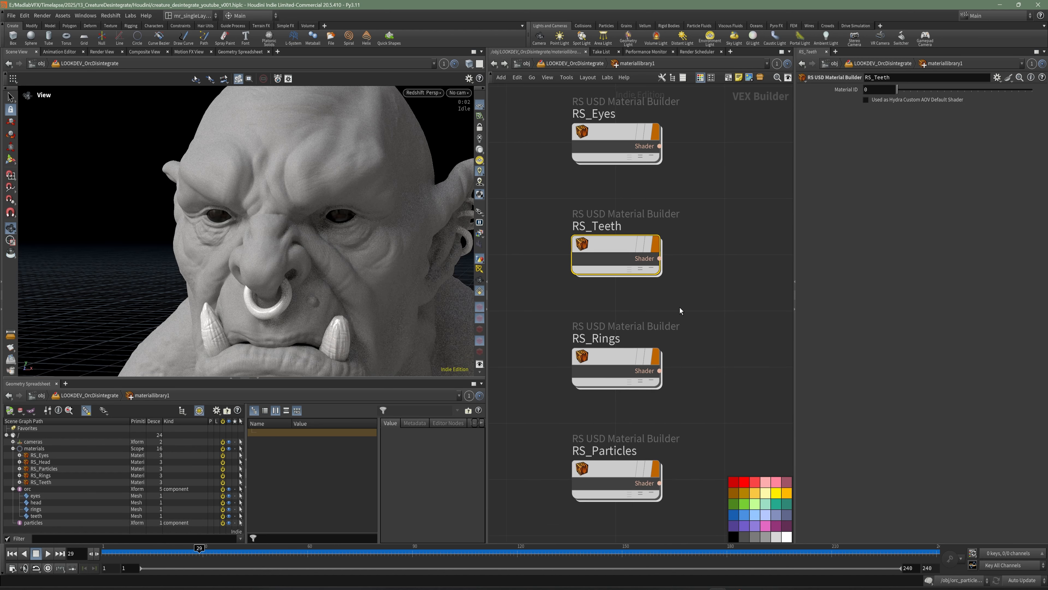
double_click(618, 362)
left_click(597, 323)
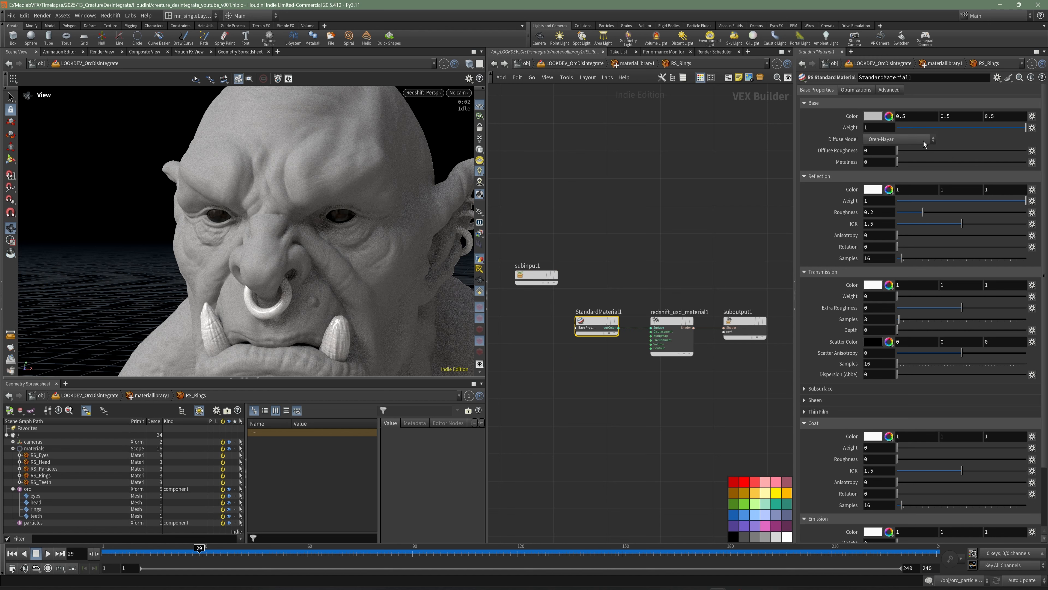
left_click_drag(898, 162, 1032, 162)
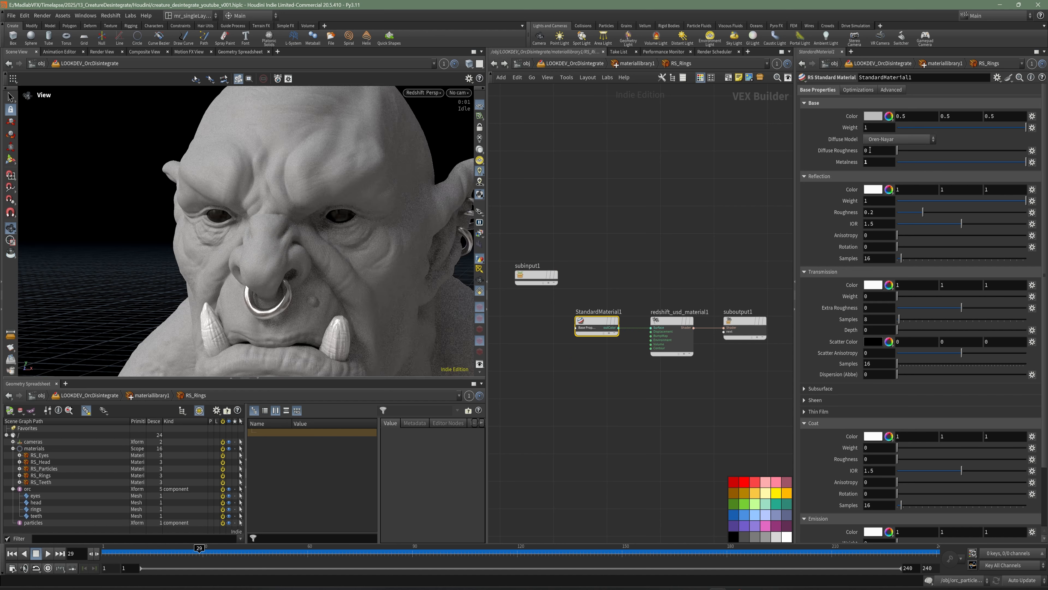
left_click(879, 215)
type("0.4")
key("Return")
Set the RS_Rings standard material's base color to grey (0.333, 0.333, 0.333) and its base weight to 0.436
left_click(878, 118)
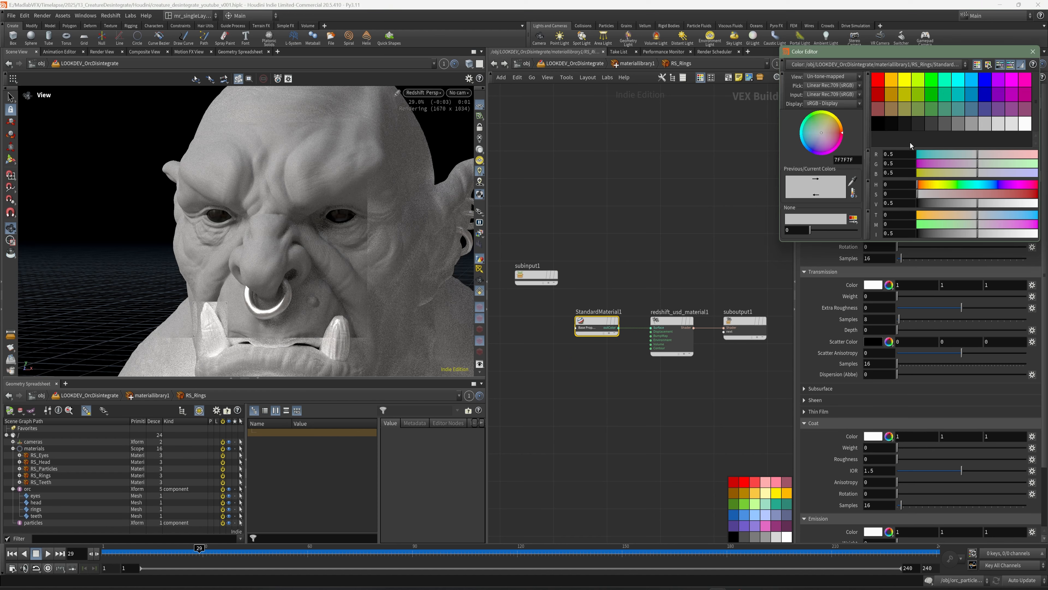
left_click(932, 124)
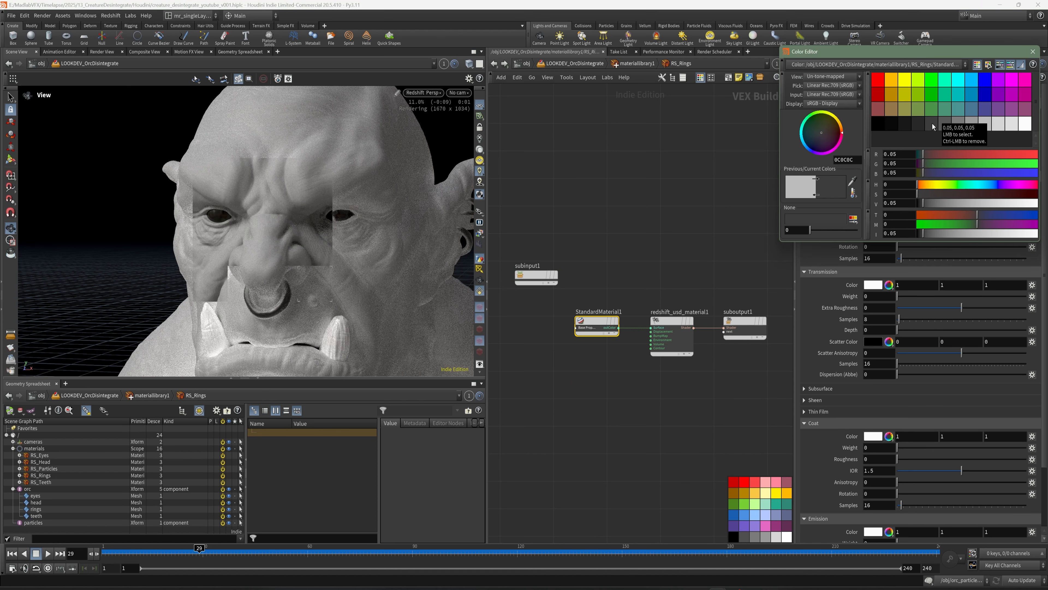
left_click(967, 123)
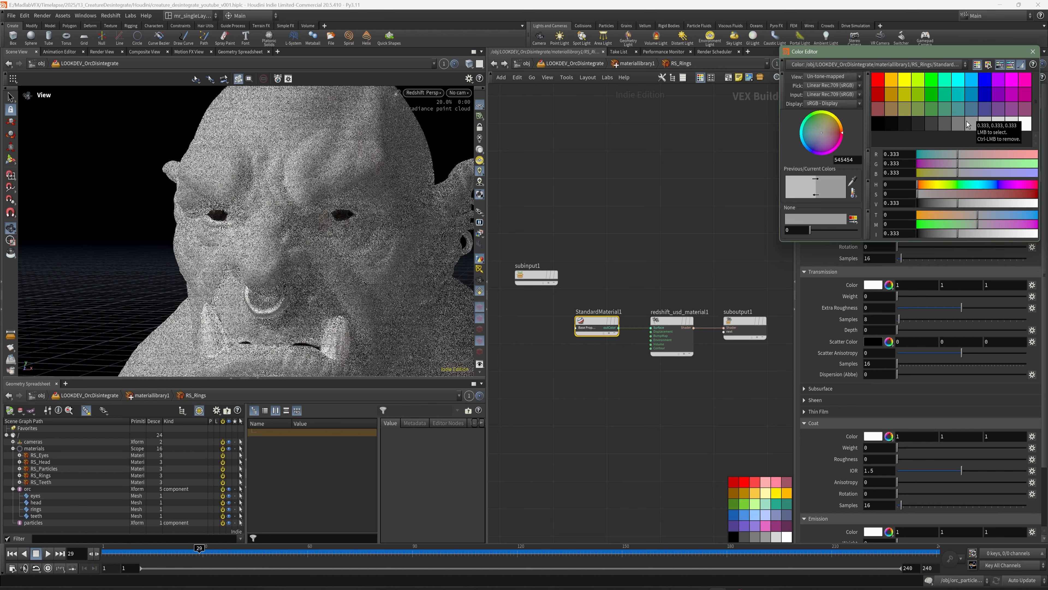
left_click(1033, 52)
left_click(876, 119)
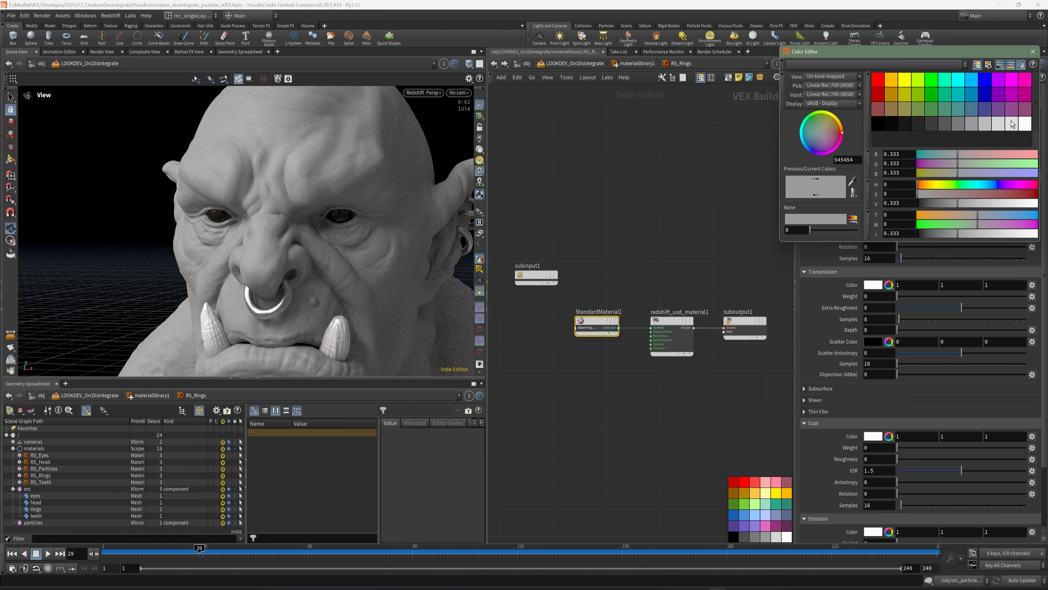
left_click(1033, 52)
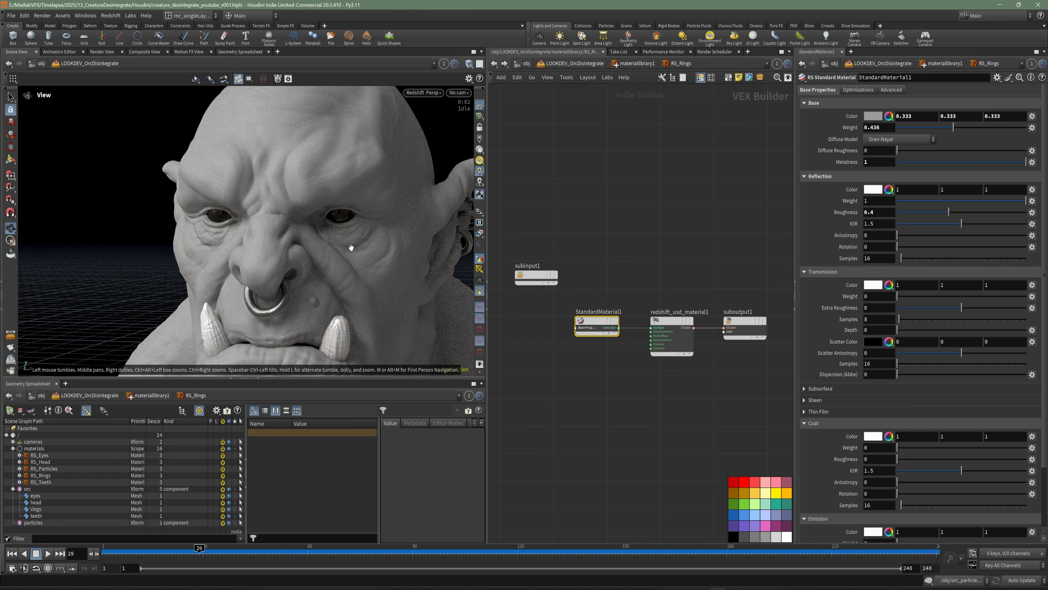
Leave the RS_Rings material, save the scene and switch the viewport to /cameras/camera1
left_click_drag(397, 254, 330, 244)
scroll(648, 239, "down", 3)
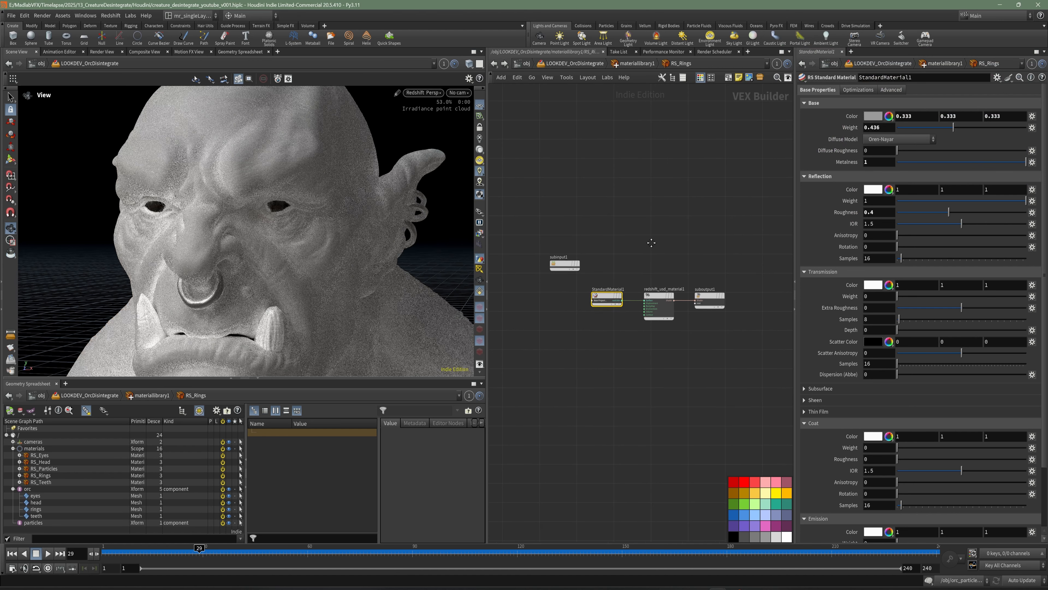
key("u")
key("ctrl+s")
left_click(459, 92)
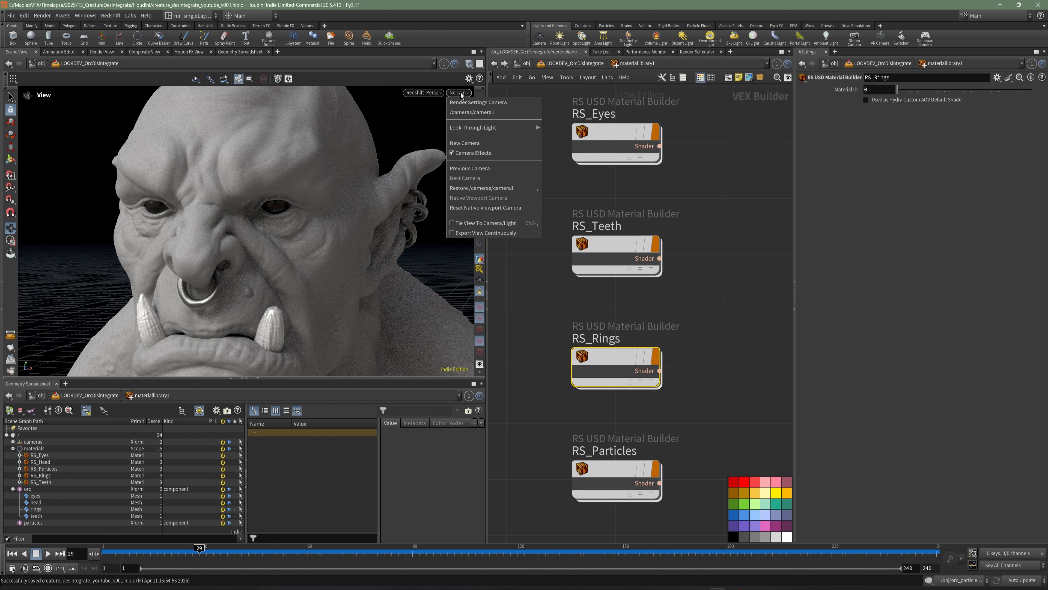
left_click(467, 114)
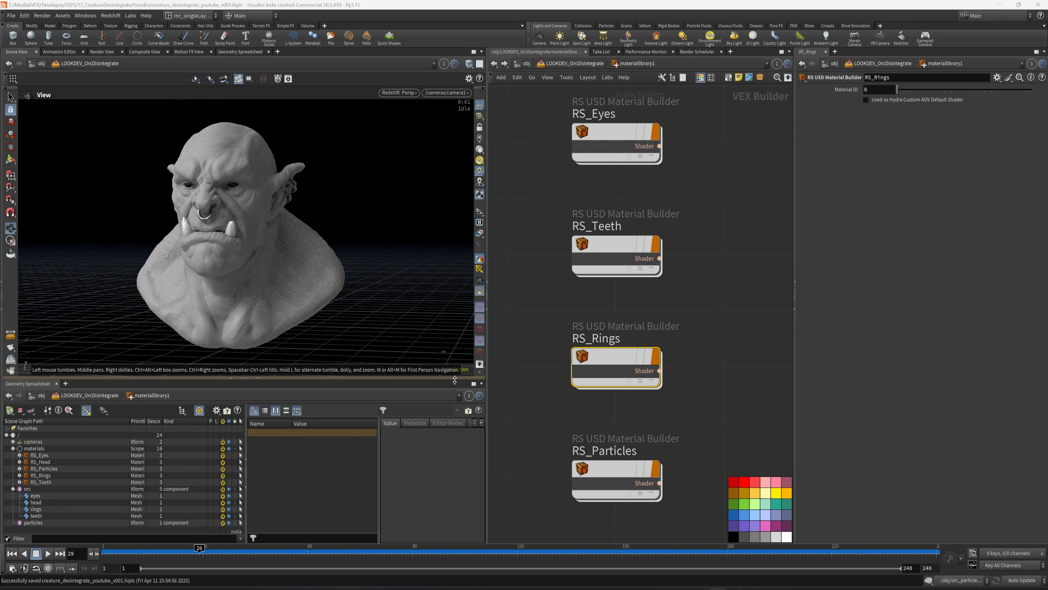
Make the viewport taller, return to the LOOKDEV_OrcDisintegrate network and select the arealight_fill light
left_click_drag(270, 380, 270, 445)
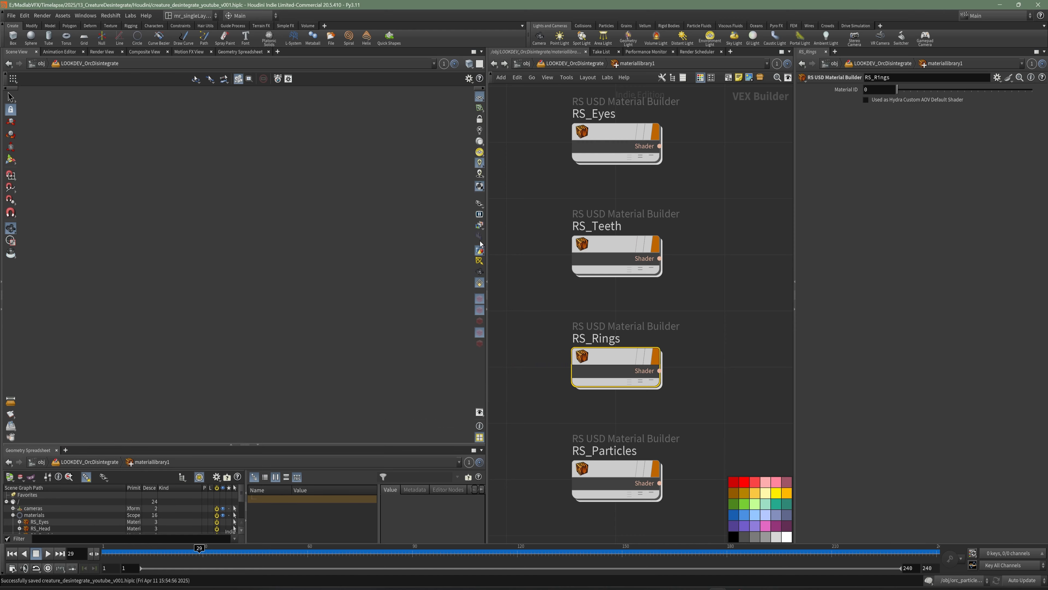
key("u")
left_click(655, 338)
left_click_drag(789, 328, 627, 354)
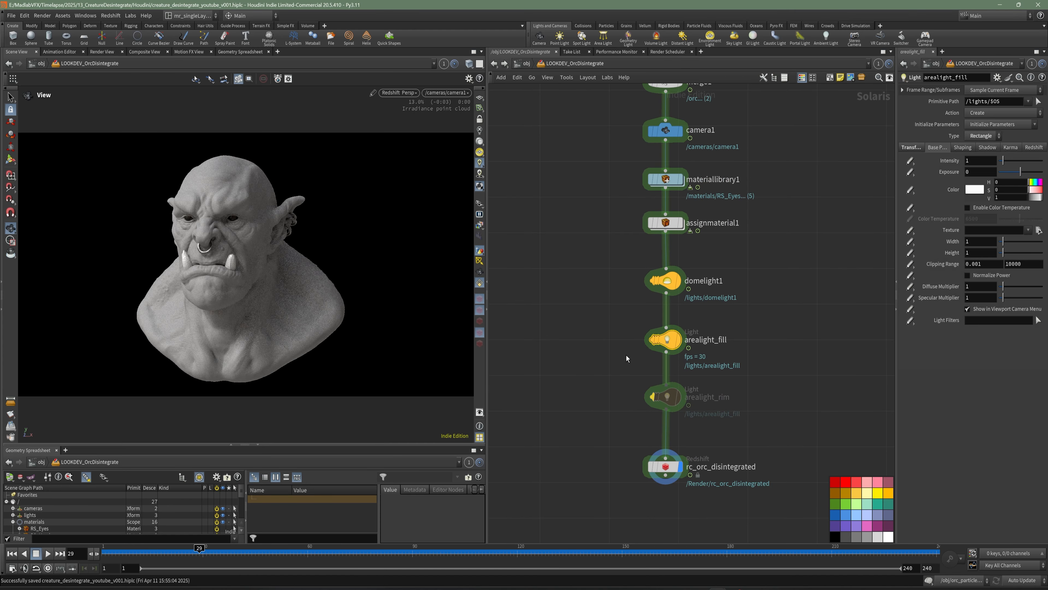
Widen the parameter area, isolate arealight_fill by bypassing domelight1 and arealight_rim, and enable its color temperature at about 3686.62
left_click(653, 397)
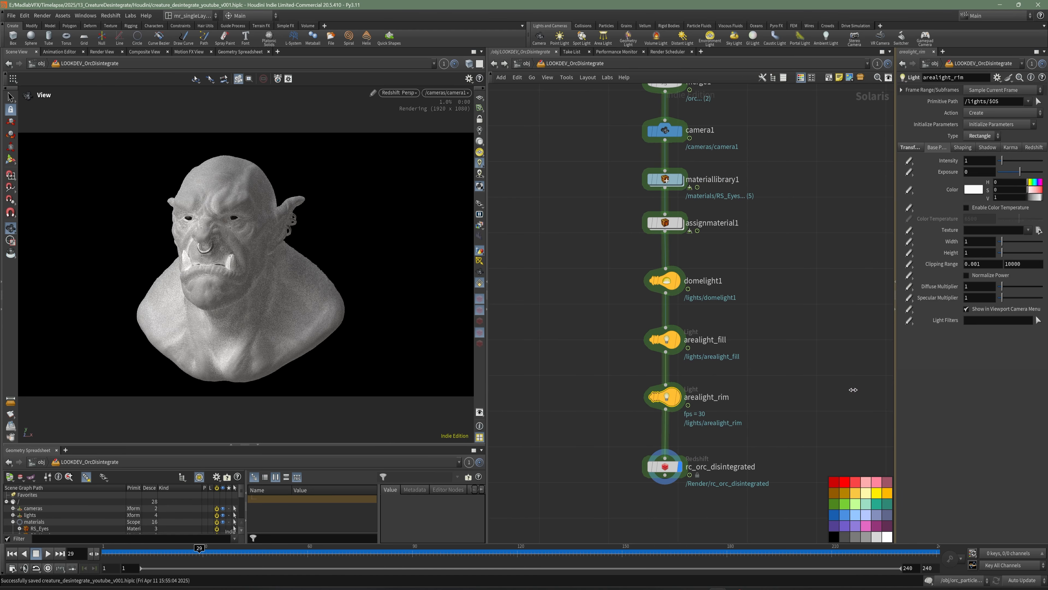
left_click_drag(896, 389, 760, 334)
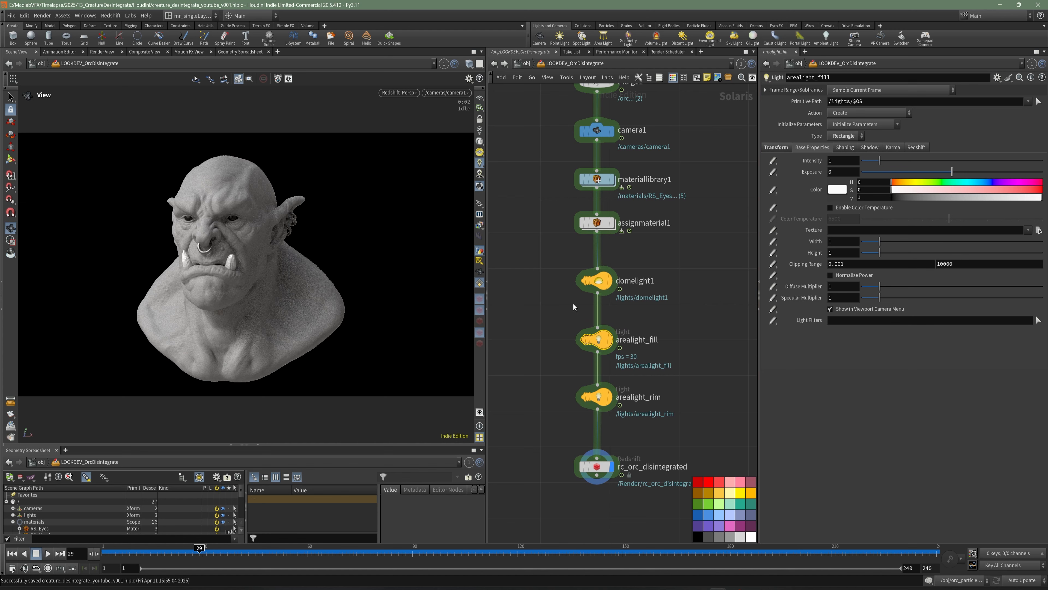
left_click(584, 282)
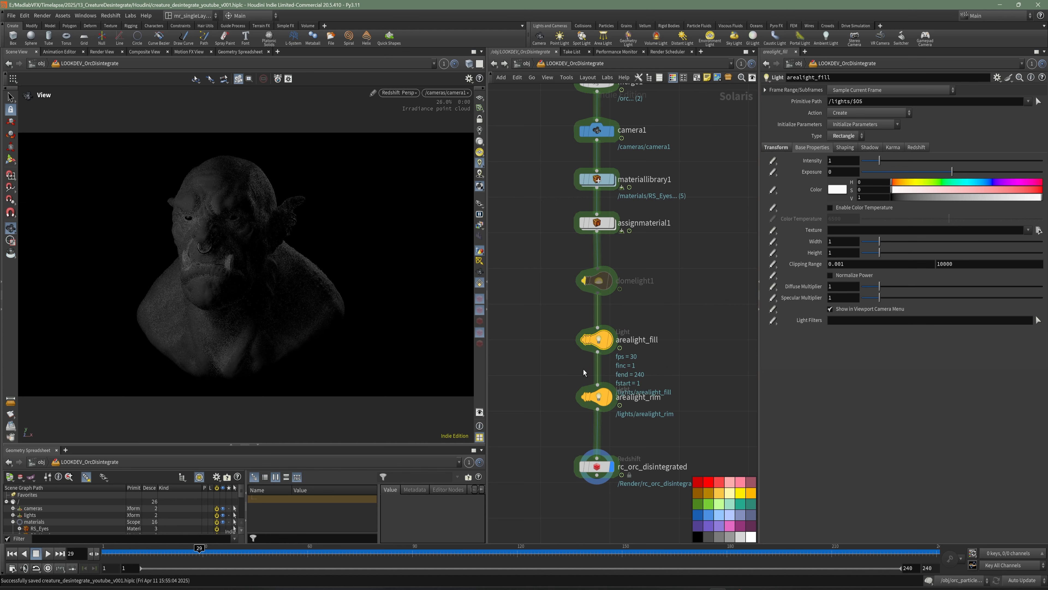
left_click(584, 397)
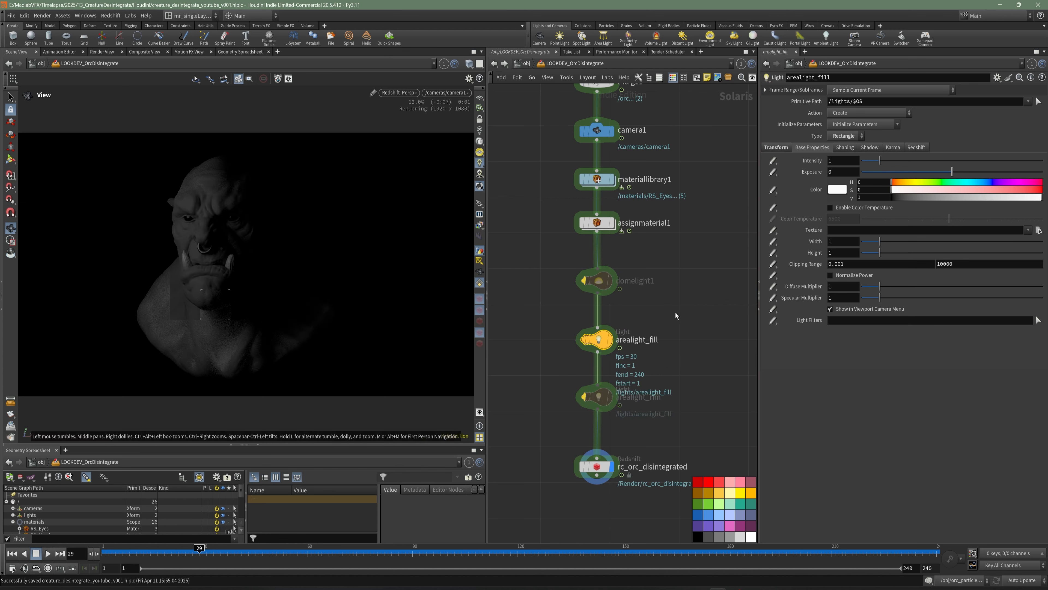
left_click(845, 208)
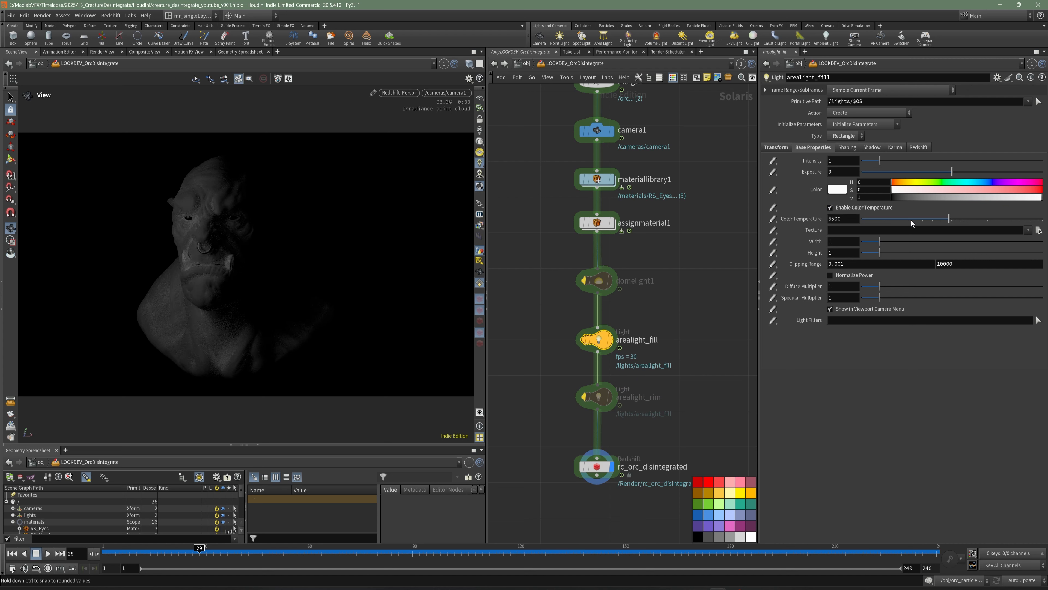
left_click_drag(912, 220, 932, 221)
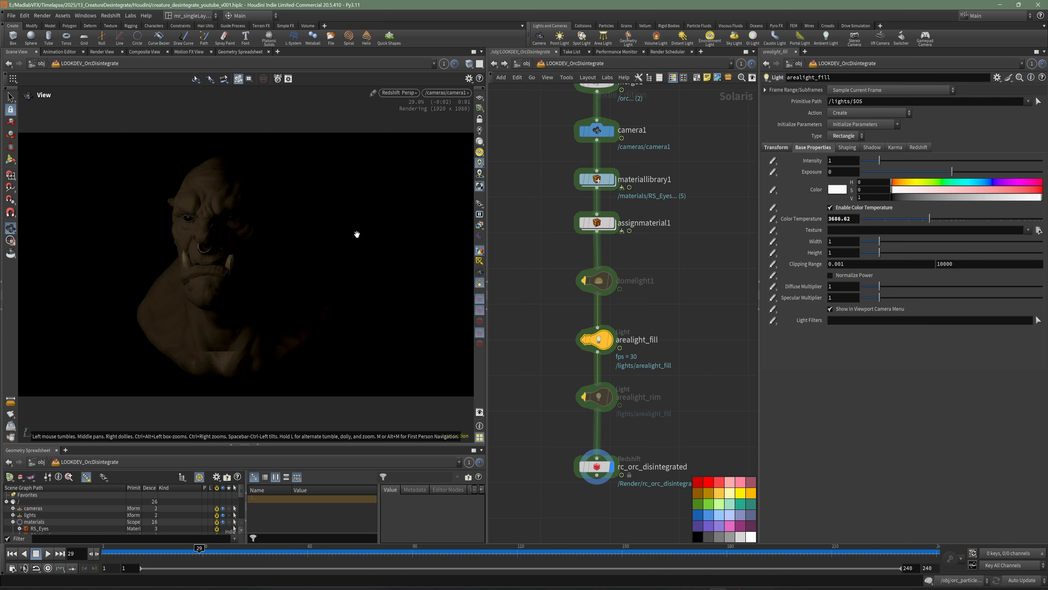
Reactivate arealight_rim and enable its color temperature at about 17514.7
left_click(583, 396)
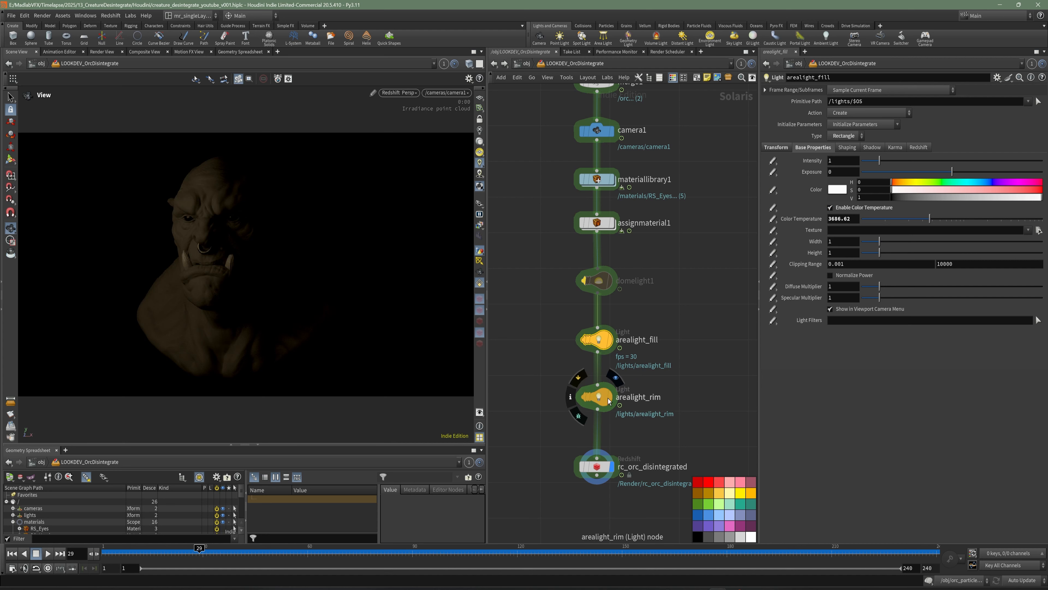
left_click(603, 403)
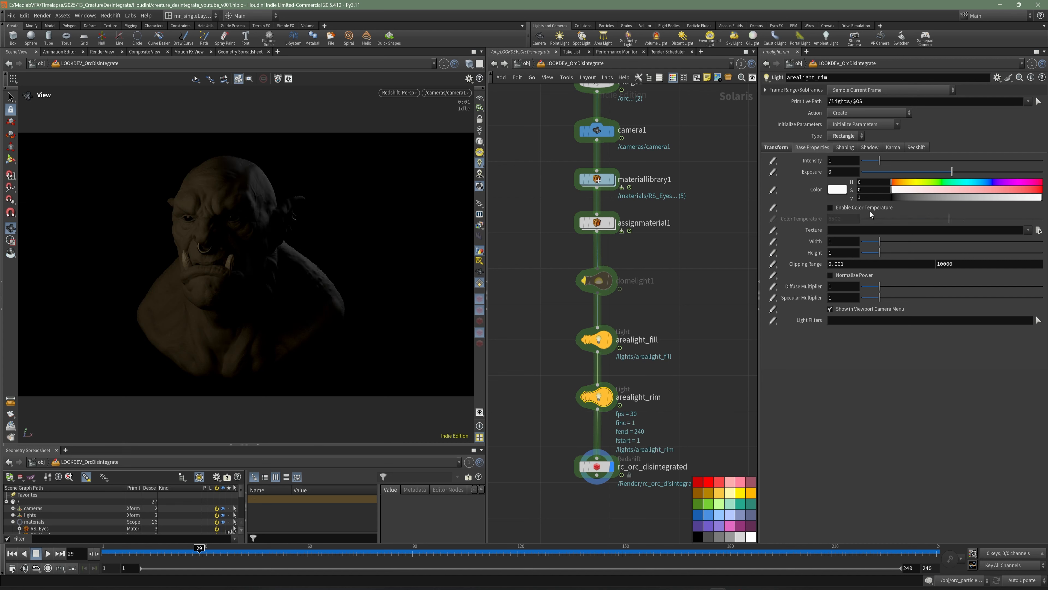
left_click_drag(872, 218, 984, 224)
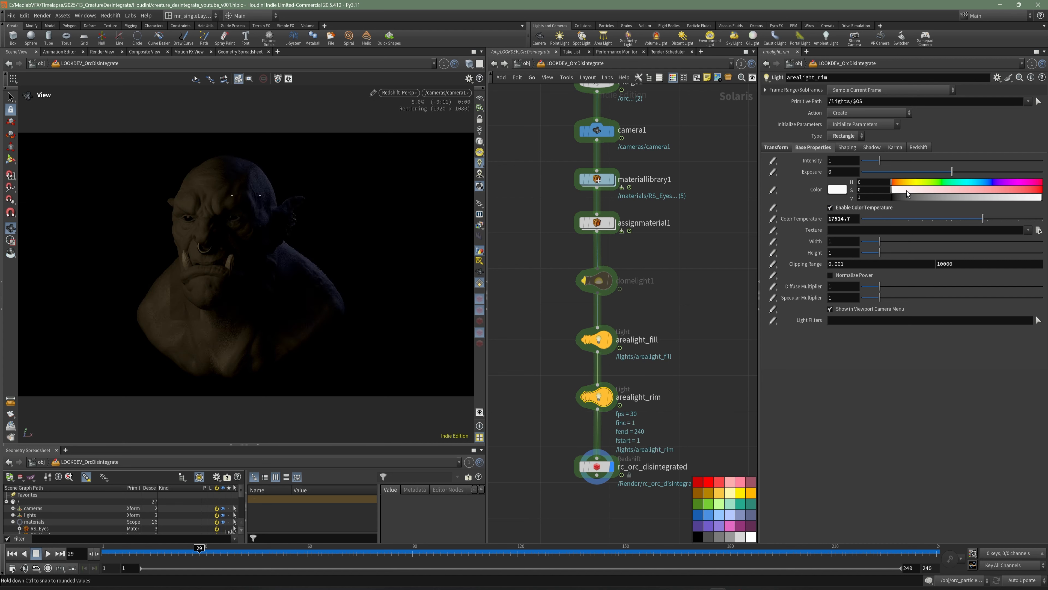
Set the exposure of arealight_rim to 3 after trying a value of 6
left_click(844, 164)
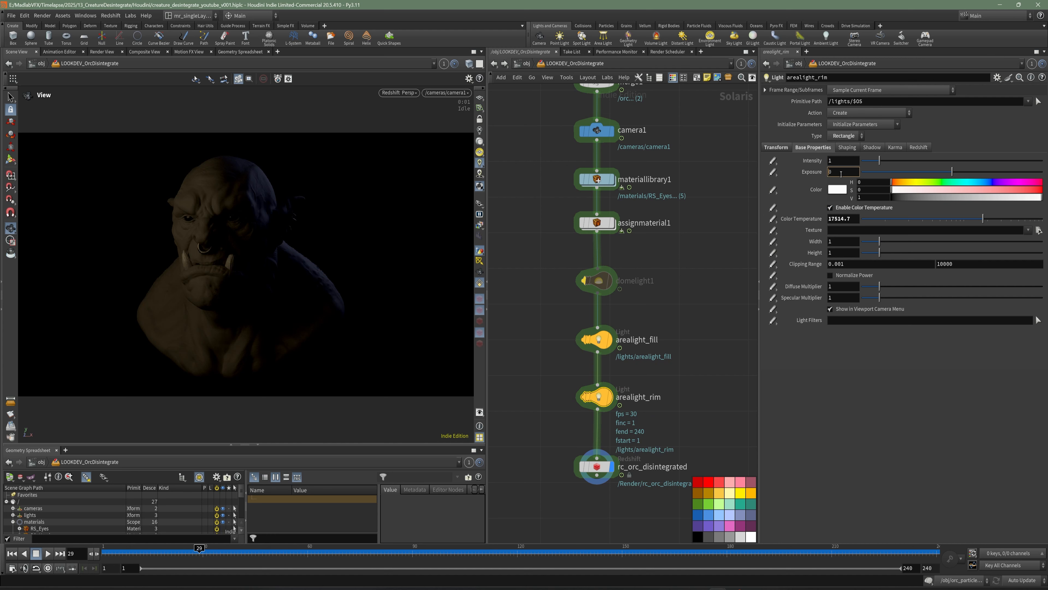
type("6")
key("Return")
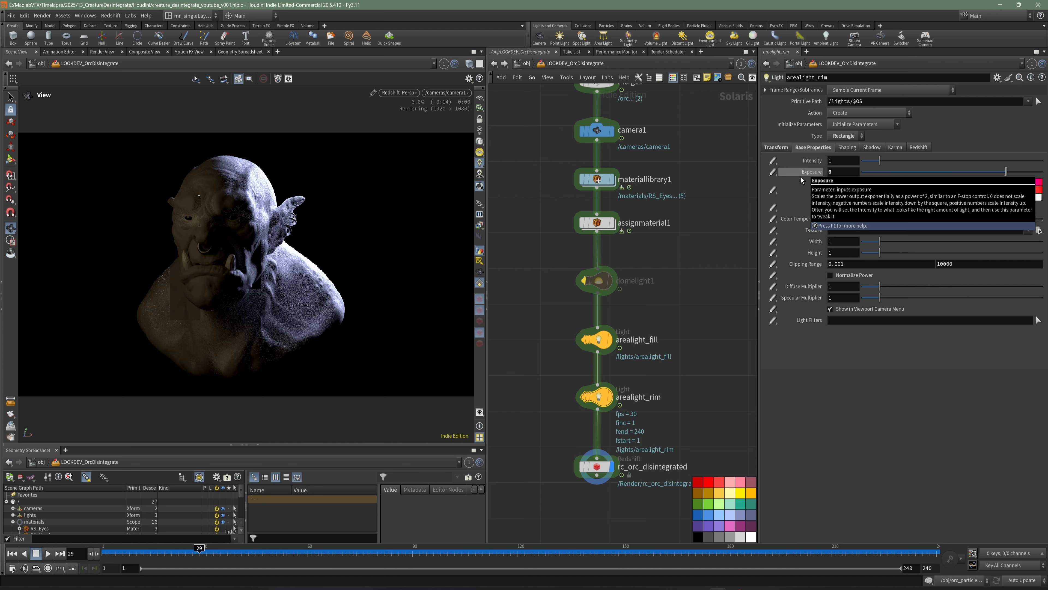
left_click_drag(840, 173, 819, 177)
type("3")
key("Return")
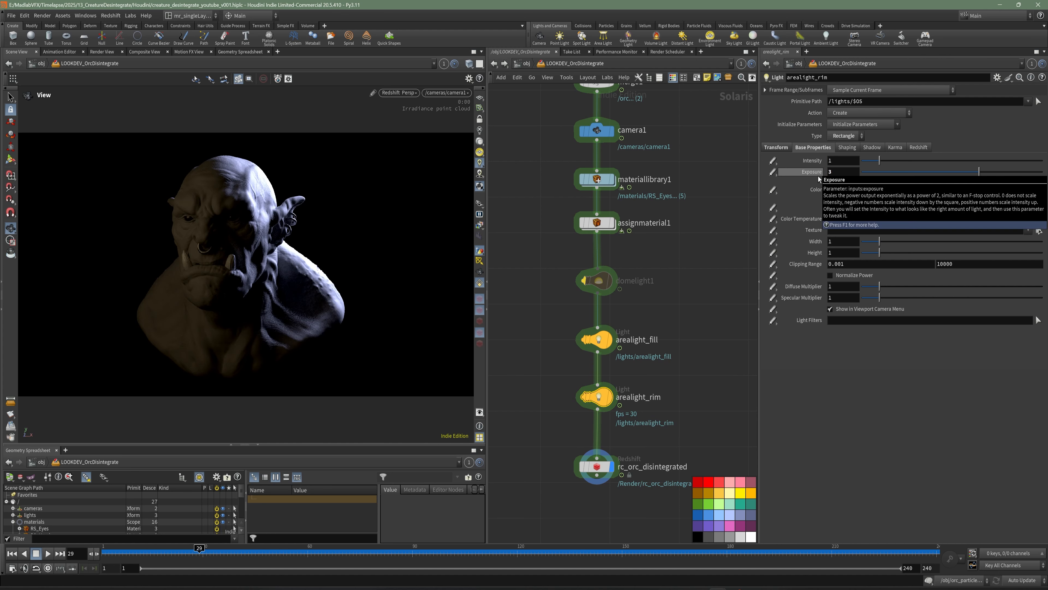
Set the exposure of arealight_fill to 1 after trying a value of 2
left_click(615, 346)
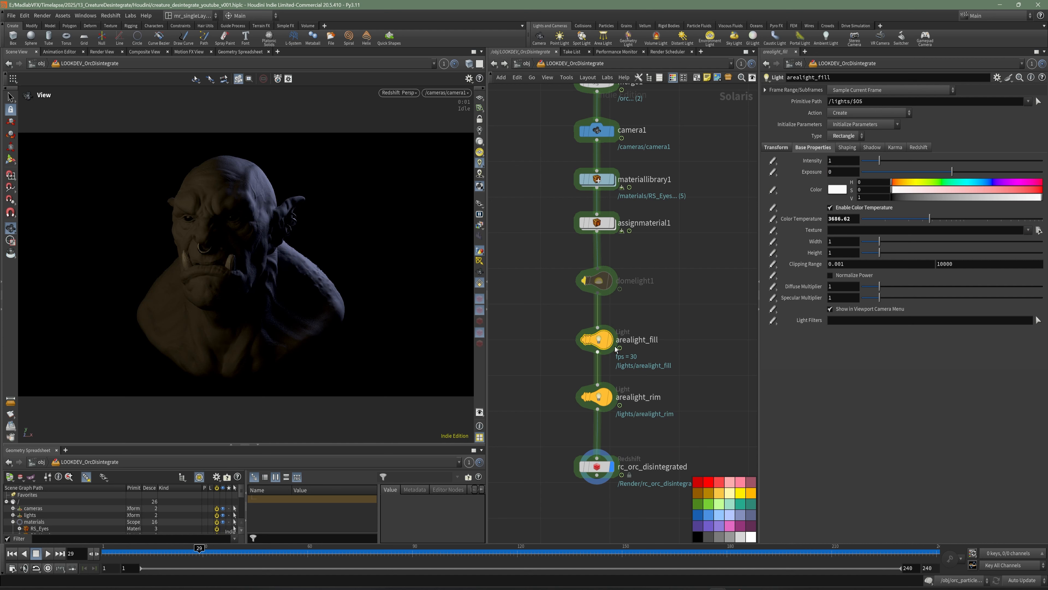
left_click_drag(835, 175, 820, 176)
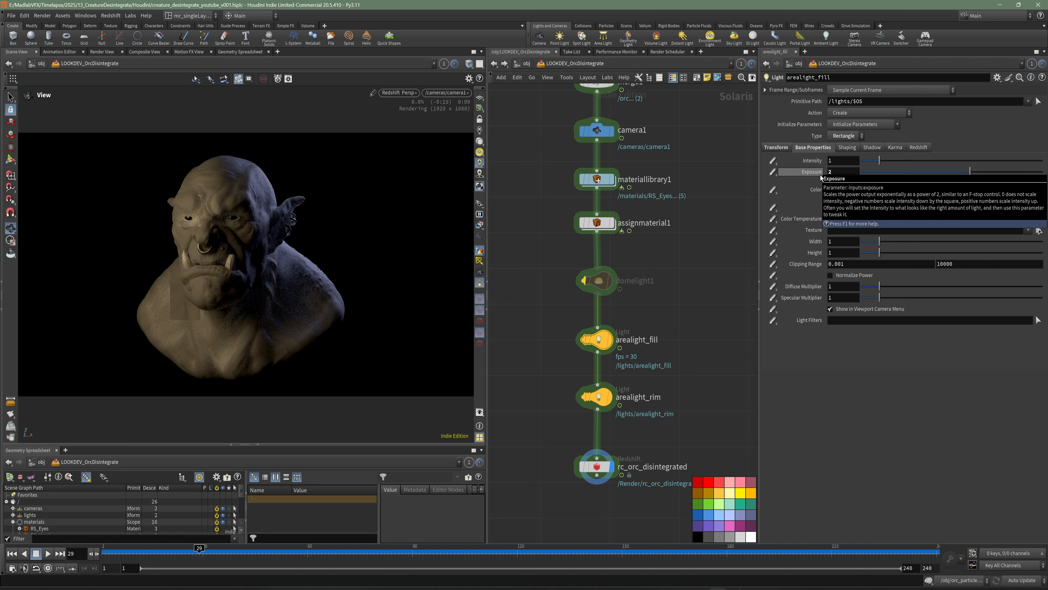
type("1")
key("Return")
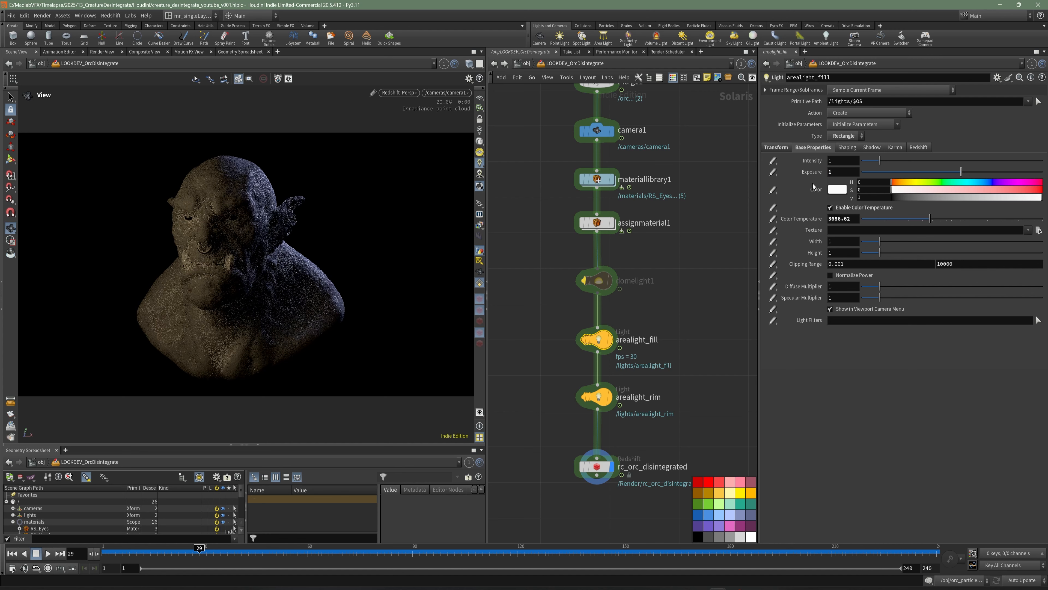
Reactivate domelight1 and set its intensity to 0.7 after trying 0.5
left_click(587, 281)
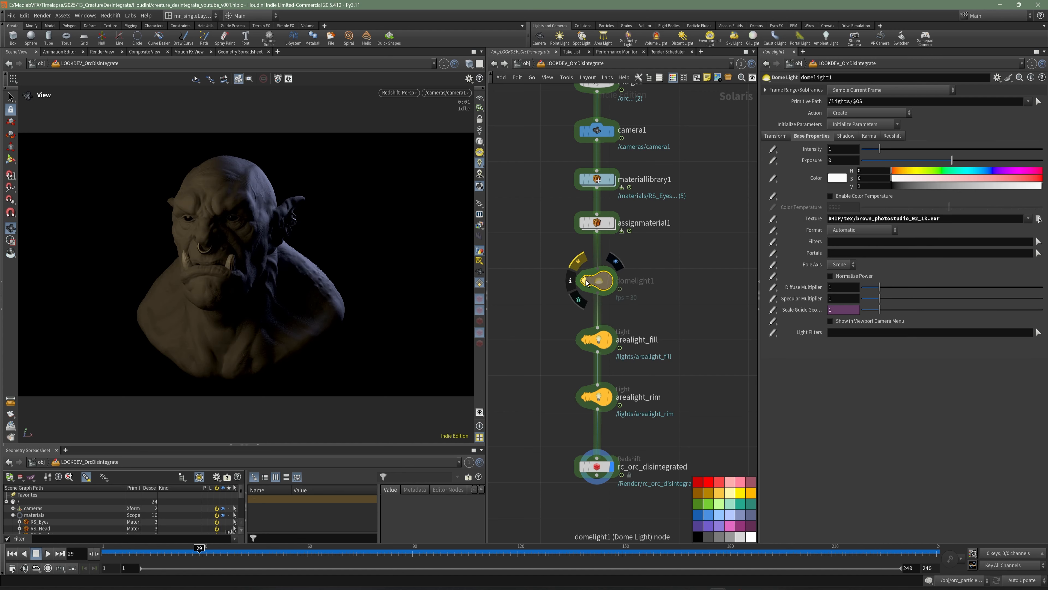
key("q")
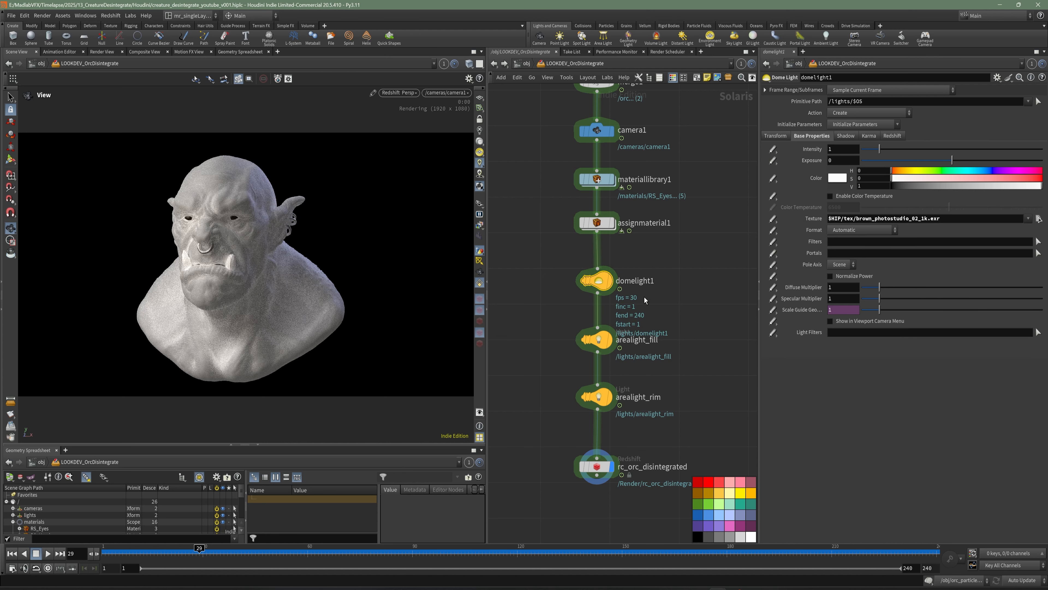
left_click_drag(855, 152, 816, 153)
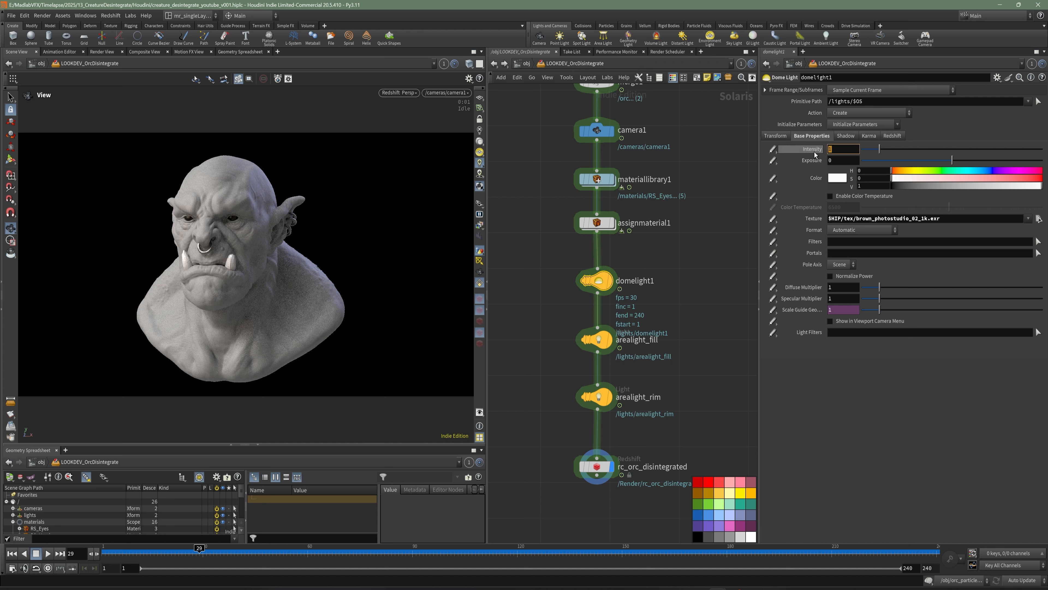
type("0.5")
key("Return")
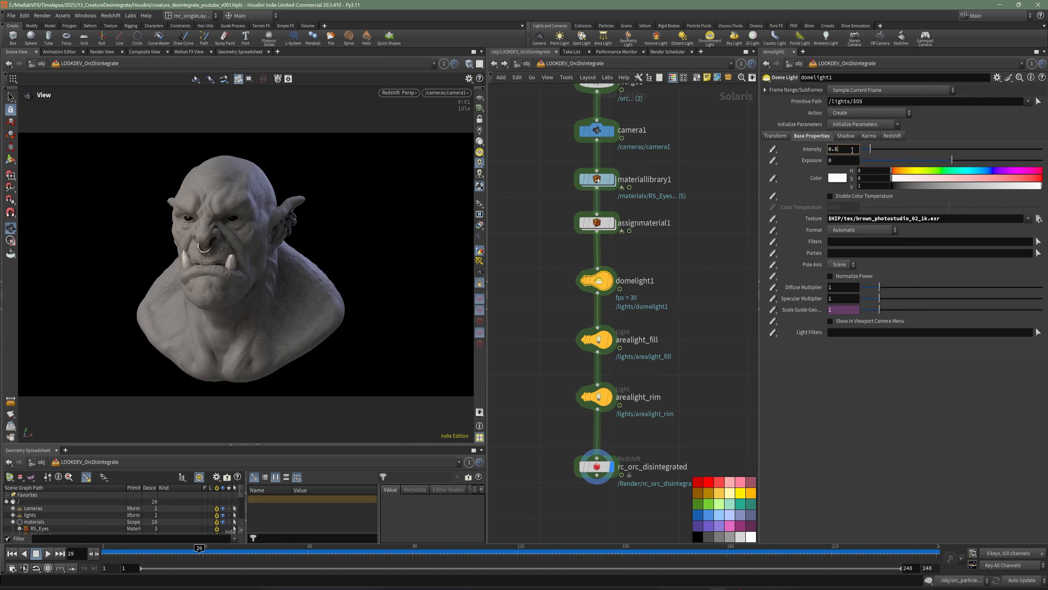
type("0.7")
key("Return")
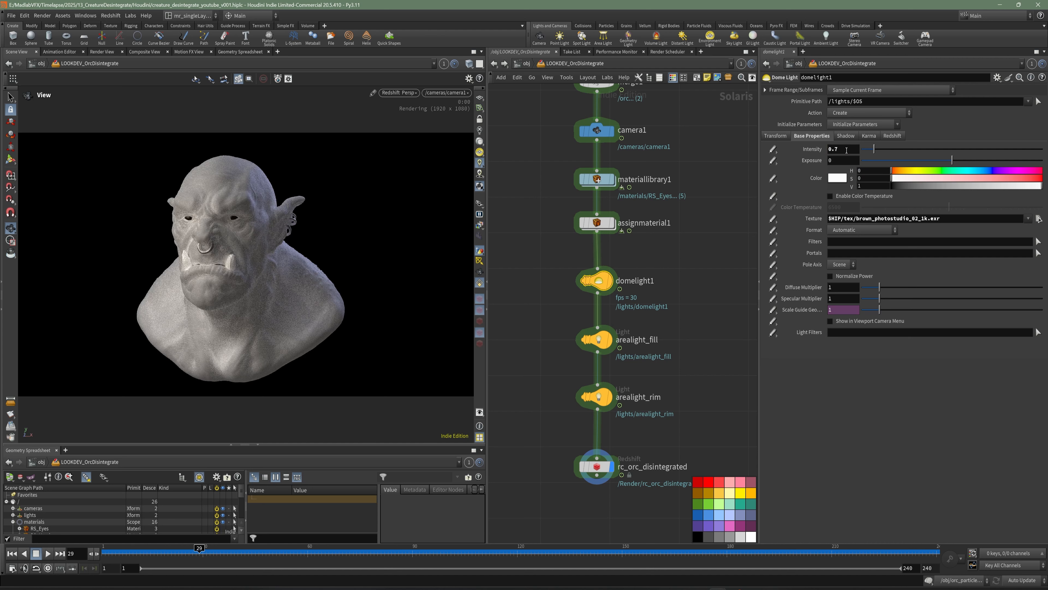
Move the timeline to frame 136 to check the lighting on the disintegrating orc, saving the scene before and after
middle_click_drag(744, 300, 752, 297)
key("ctrl+s")
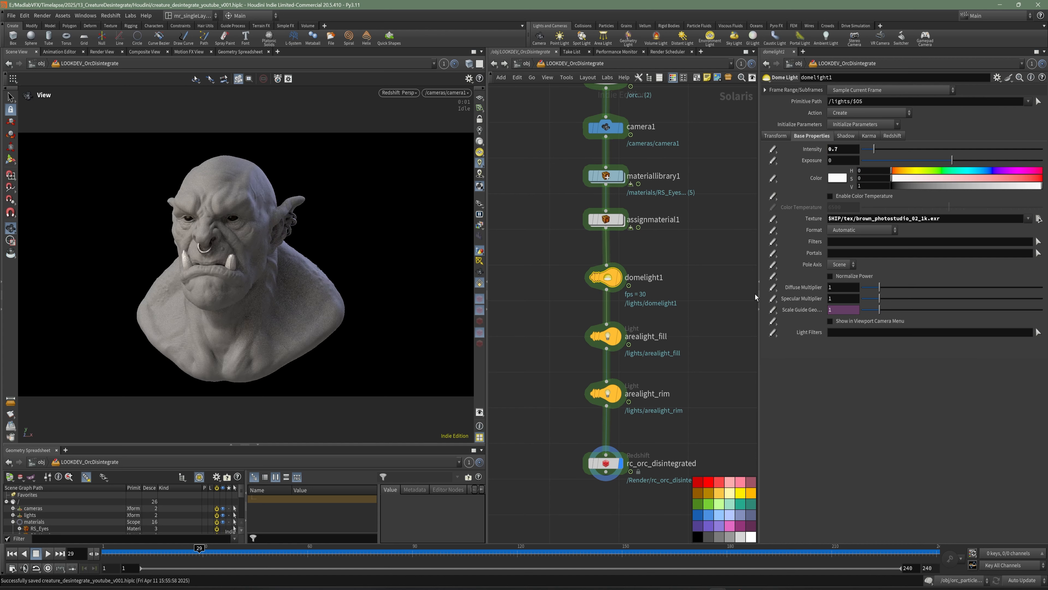
middle_click_drag(727, 245, 703, 306)
scroll(702, 305, "down", 2)
scroll(702, 306, "down", 2)
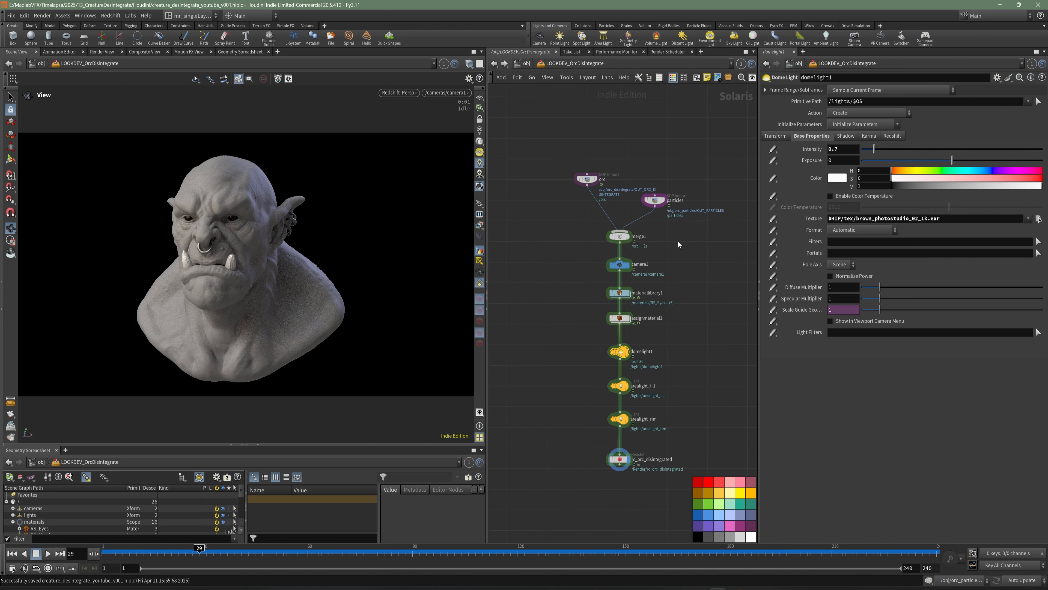
middle_click_drag(678, 242, 689, 223)
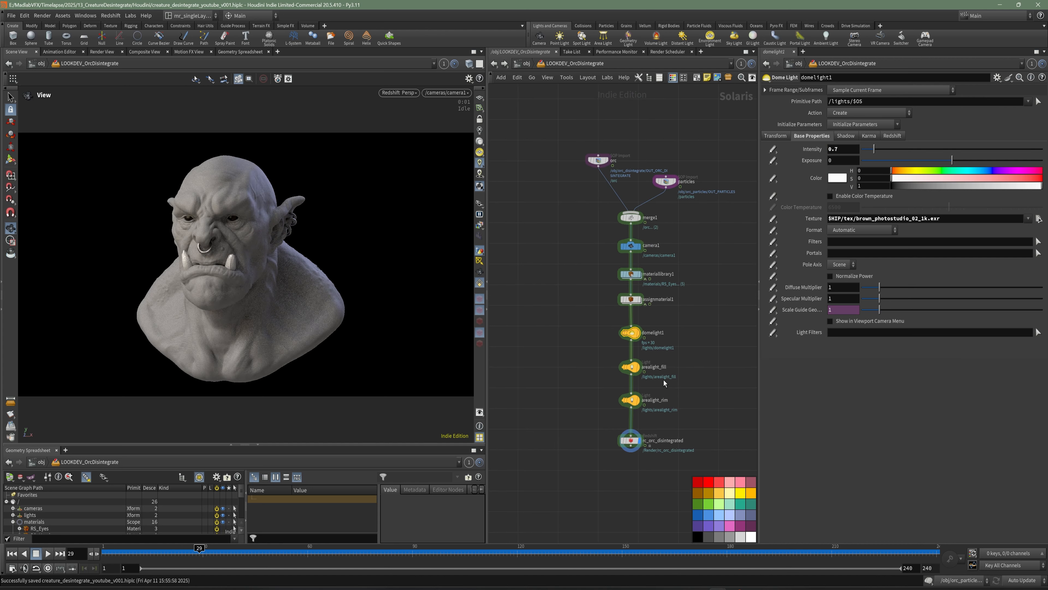
left_click(575, 558)
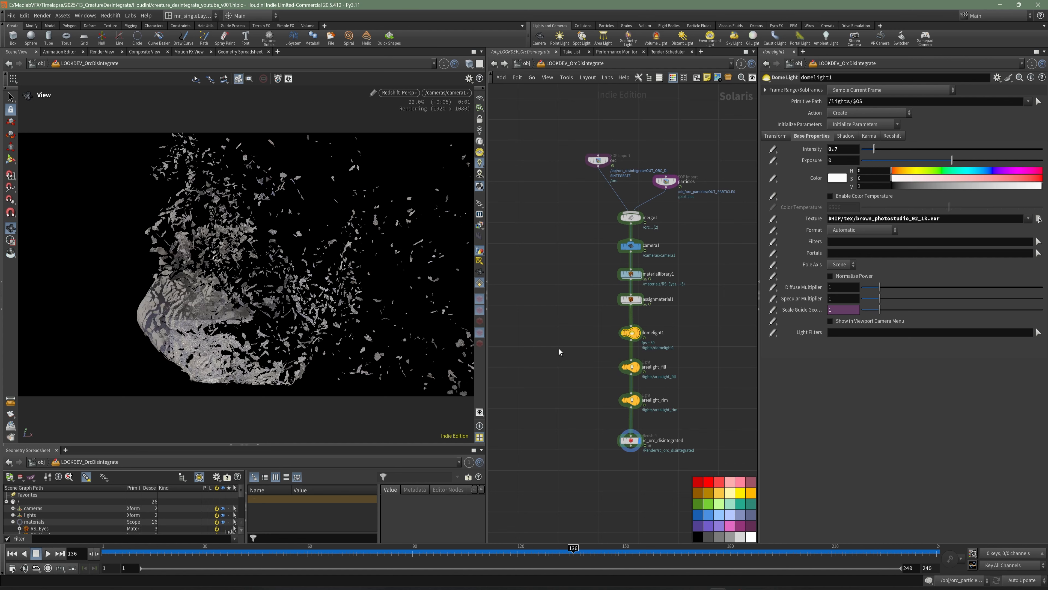
middle_click_drag(582, 369, 576, 363)
key("ctrl+s")
Toggle MPlay Monitor in the output settings of the rc_orc_disintegrated Redshift node and save the scene
middle_click_drag(555, 234, 549, 289)
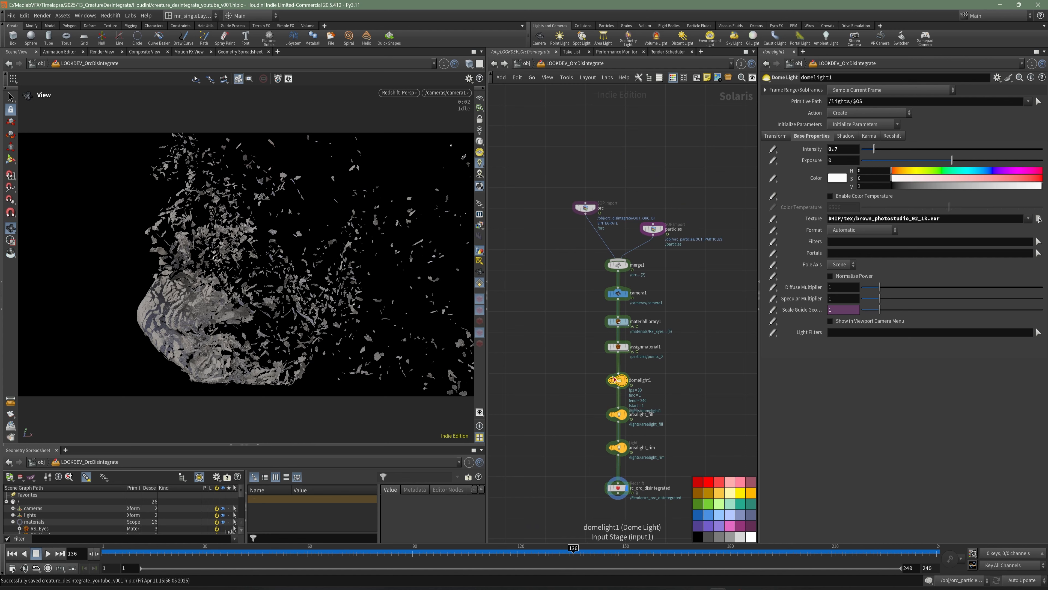
middle_click_drag(656, 388, 653, 333)
middle_click_drag(657, 423, 644, 381)
scroll(644, 381, "up", 3)
left_click(587, 387)
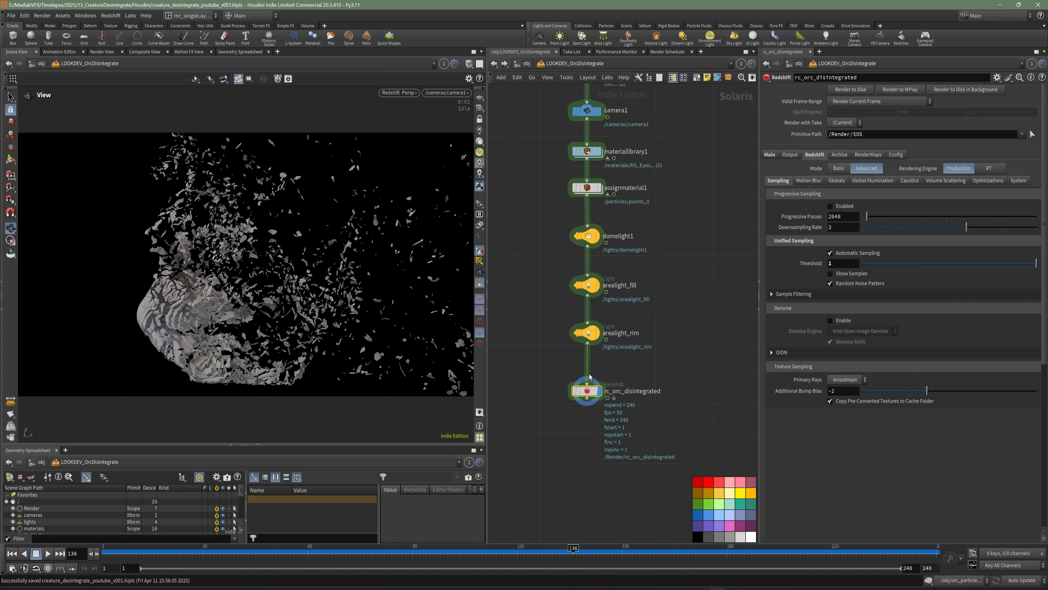
middle_click_drag(691, 358, 697, 358)
key("ctrl+s")
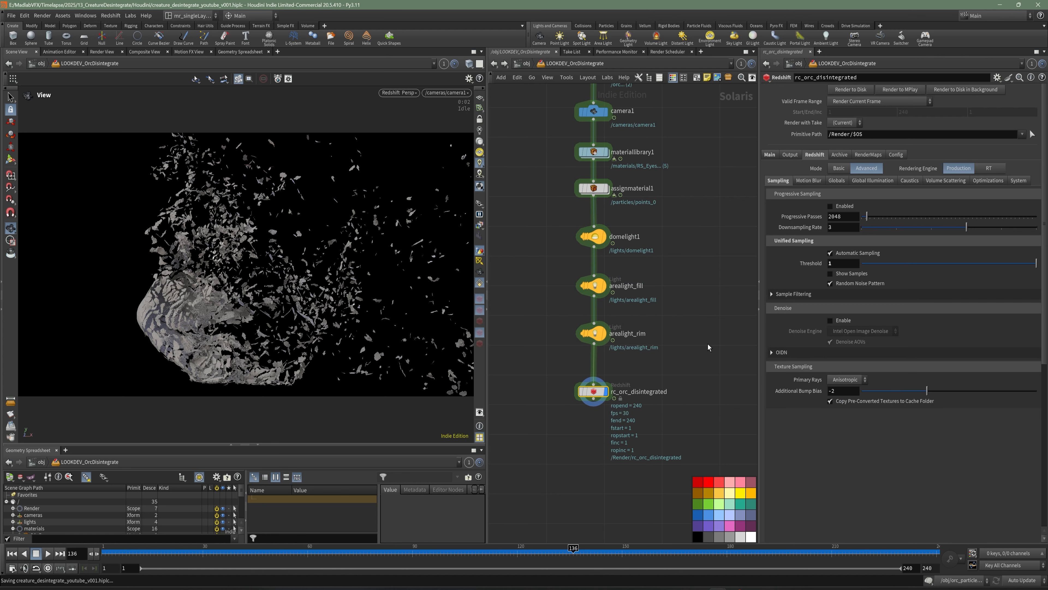
middle_click_drag(517, 332, 503, 333)
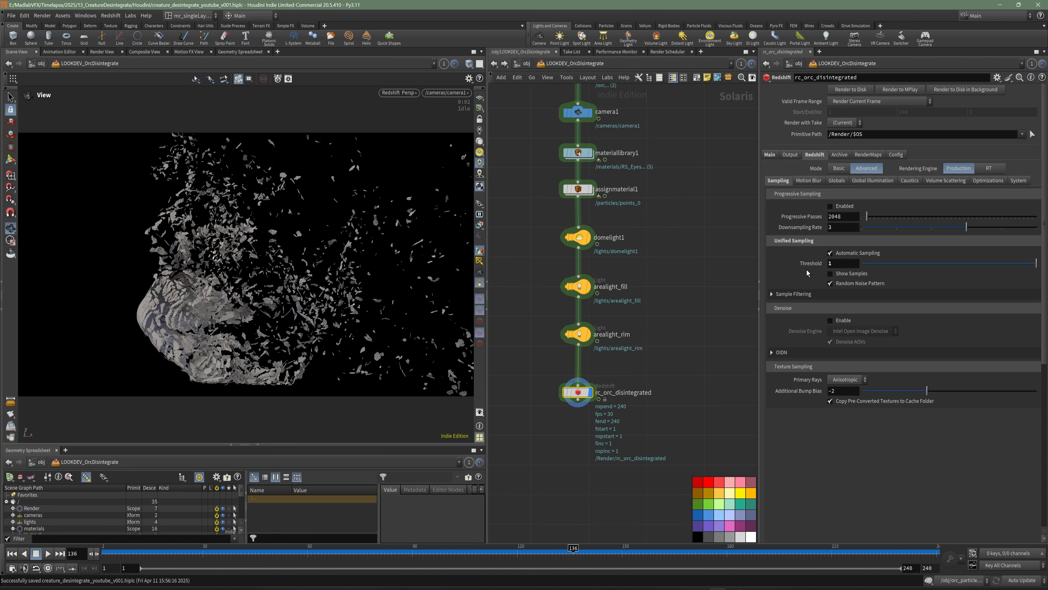
left_click(791, 155)
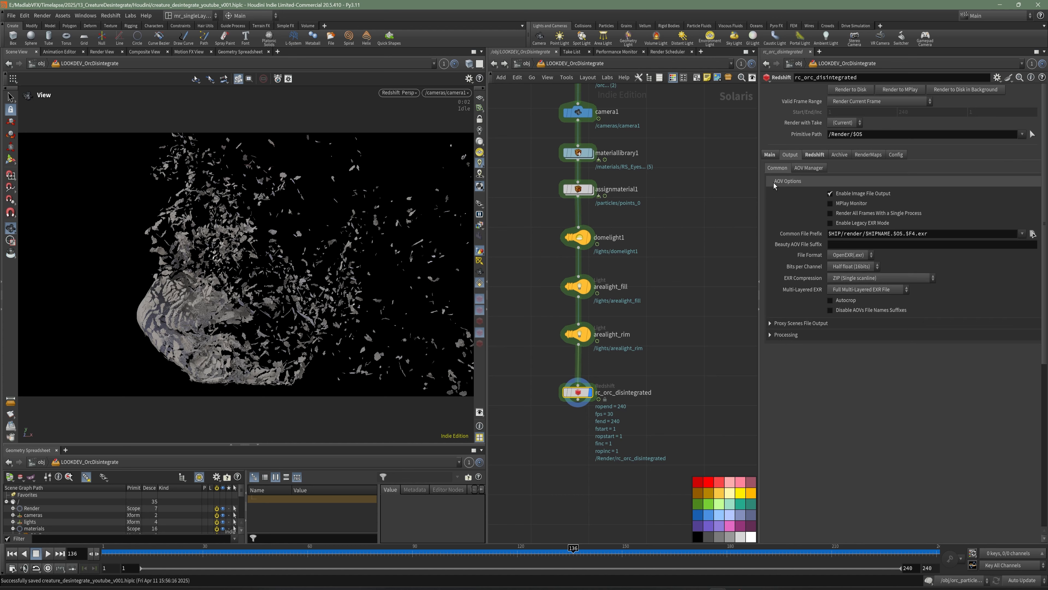
left_click(852, 204)
middle_click_drag(665, 361, 653, 355)
key("ctrl+s")
Go into materiallibrary1 and enter the RS_Particles material network
middle_click_drag(636, 236, 657, 349)
scroll(657, 349, "up", 2)
middle_click_drag(632, 264, 664, 297)
left_click_drag(661, 290, 577, 246)
double_click(597, 261)
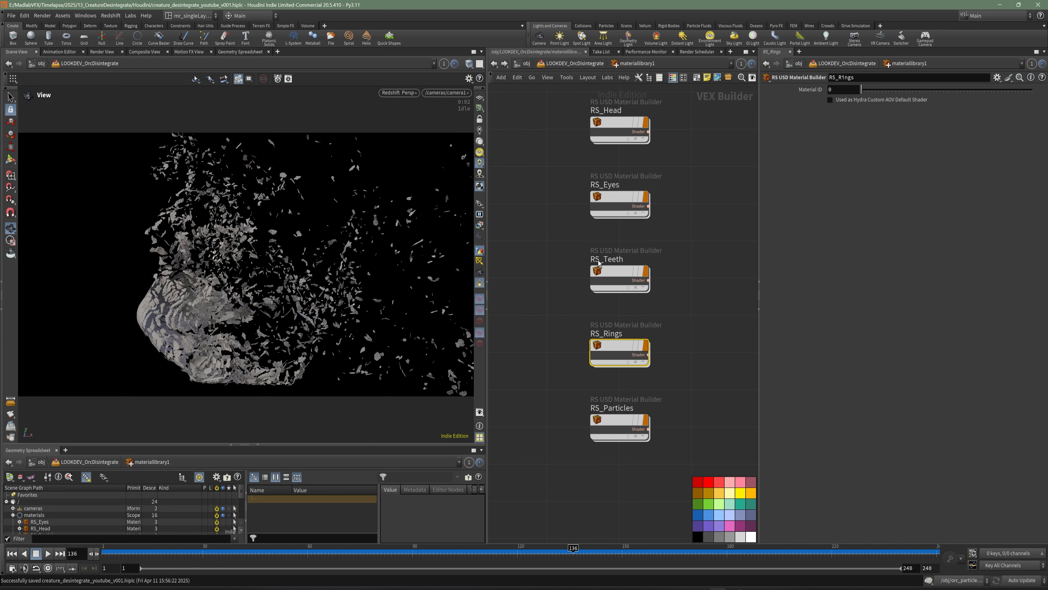
double_click(638, 428)
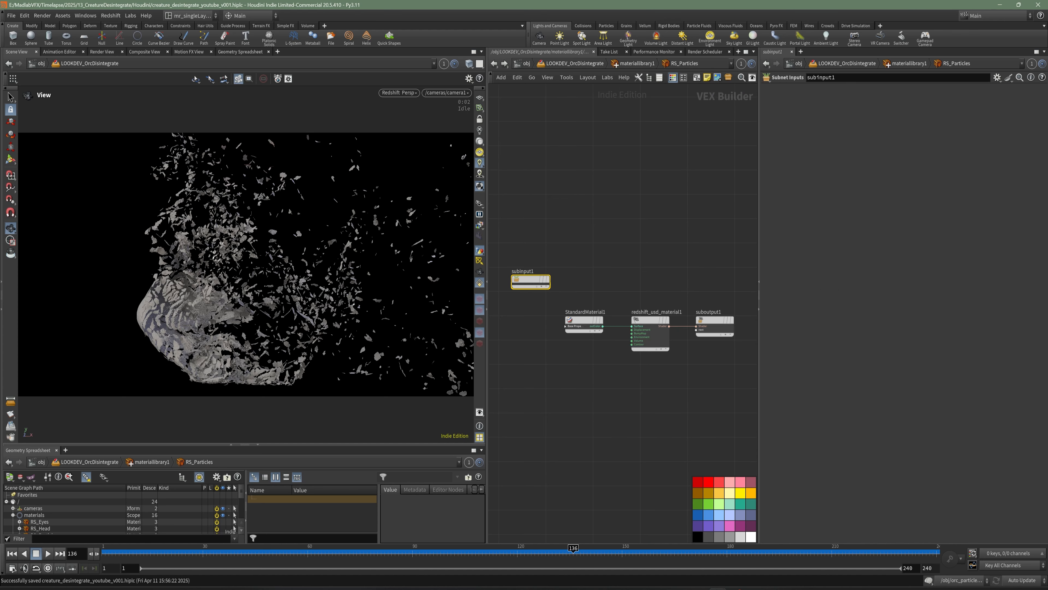
Set the base color of the RS_Particles StandardMaterial1 to brown (0.3, 0.181075, 0.099)
left_click(584, 322)
left_click(834, 118)
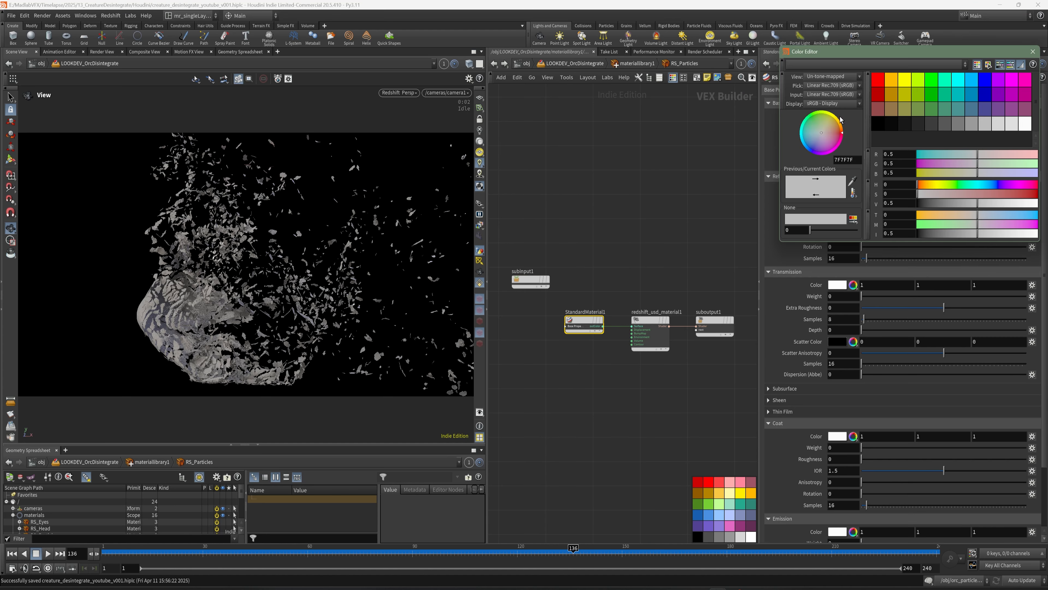
left_click(879, 110)
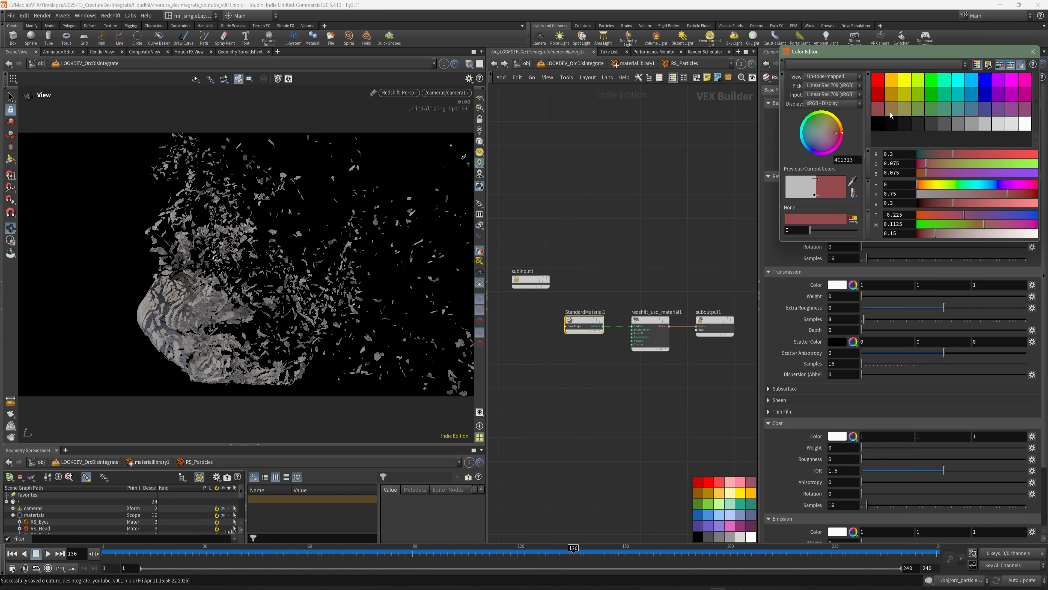
left_click(925, 184)
left_click_drag(999, 194, 999, 195)
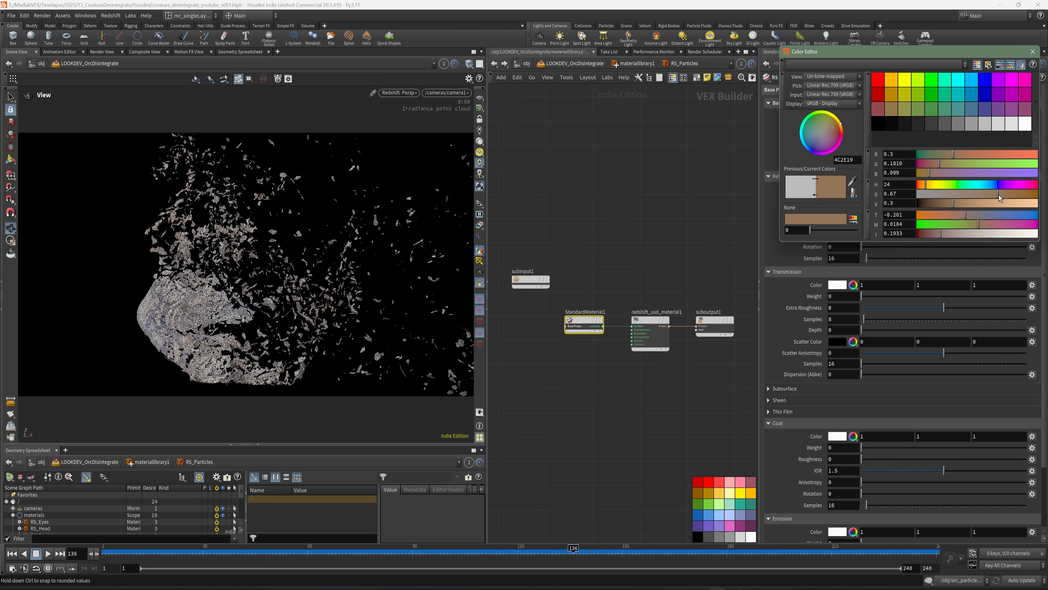
left_click(1033, 51)
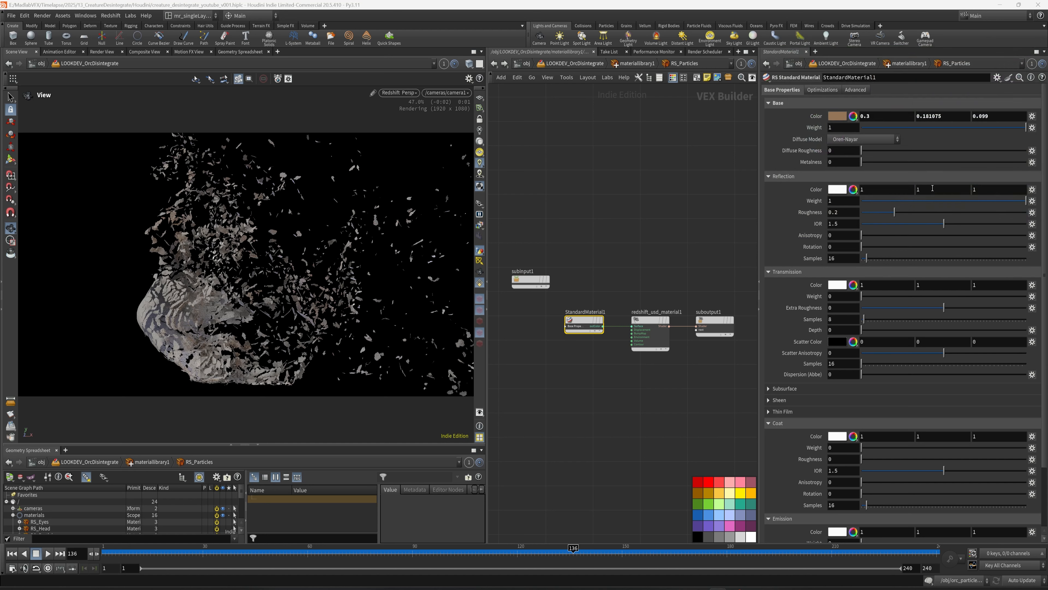
Set the reflection weight of the RS_Particles StandardMaterial1 to 0
left_click_drag(850, 215, 822, 220)
type("0")
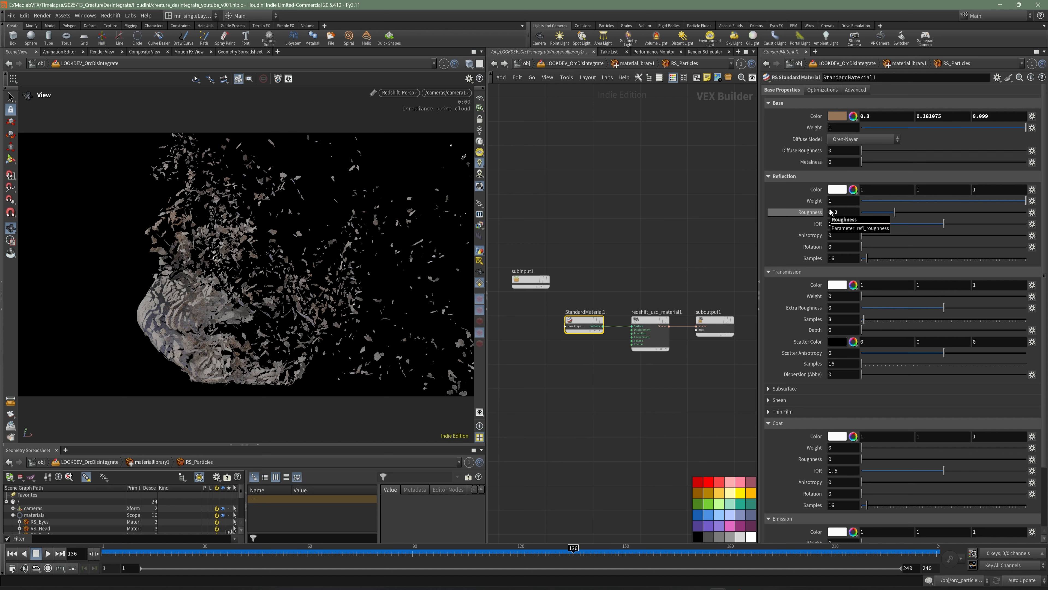
left_click_drag(836, 202, 810, 211)
type("0")
key("Return")
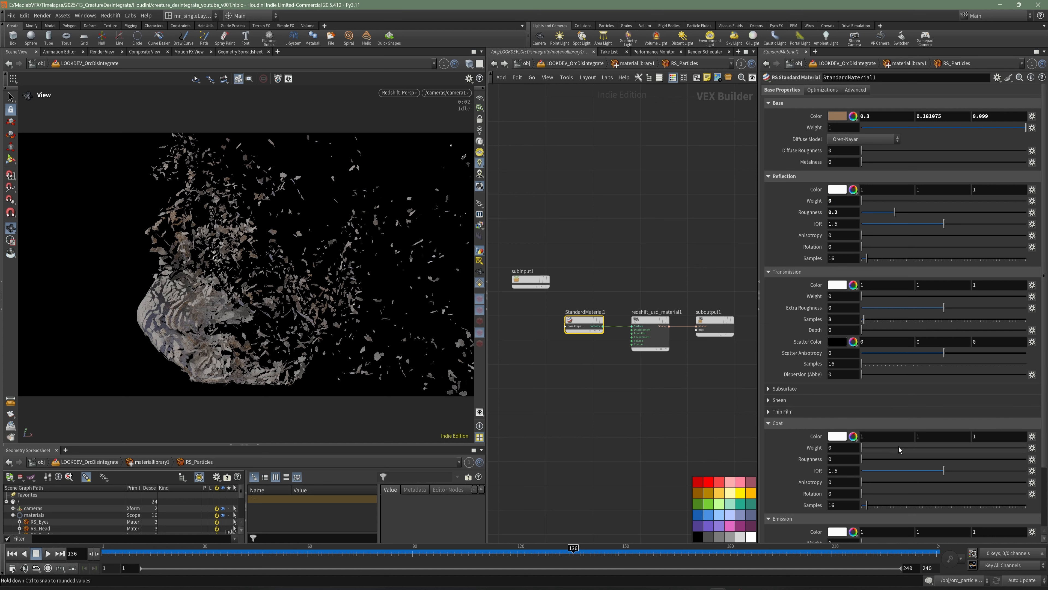
Set the opacity of the RS_Particles StandardMaterial1 to 0.5 gray and save the scene
scroll(900, 448, "down", 3)
left_click(838, 500)
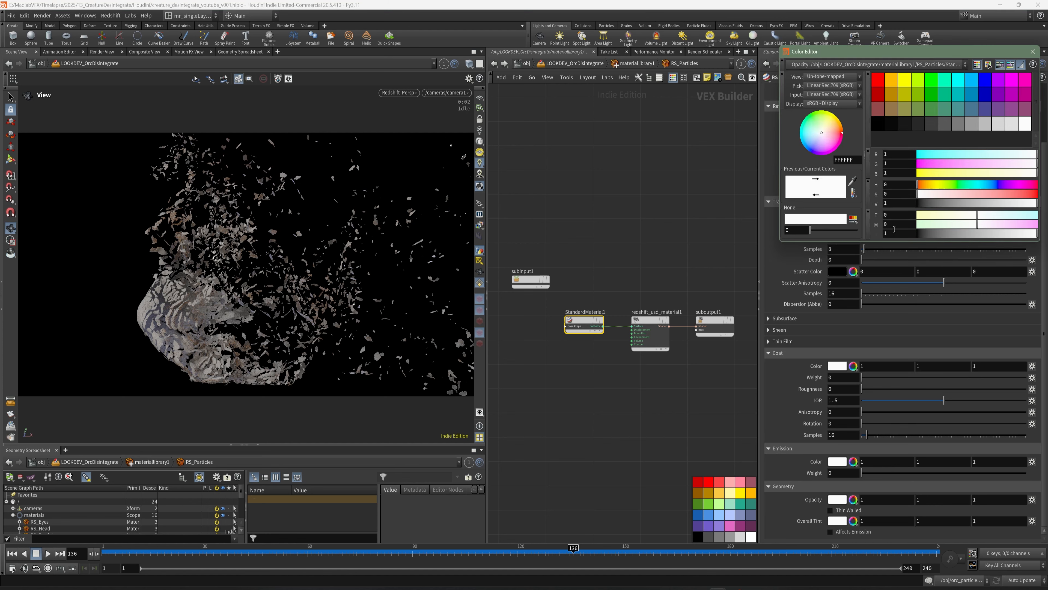
left_click(957, 125)
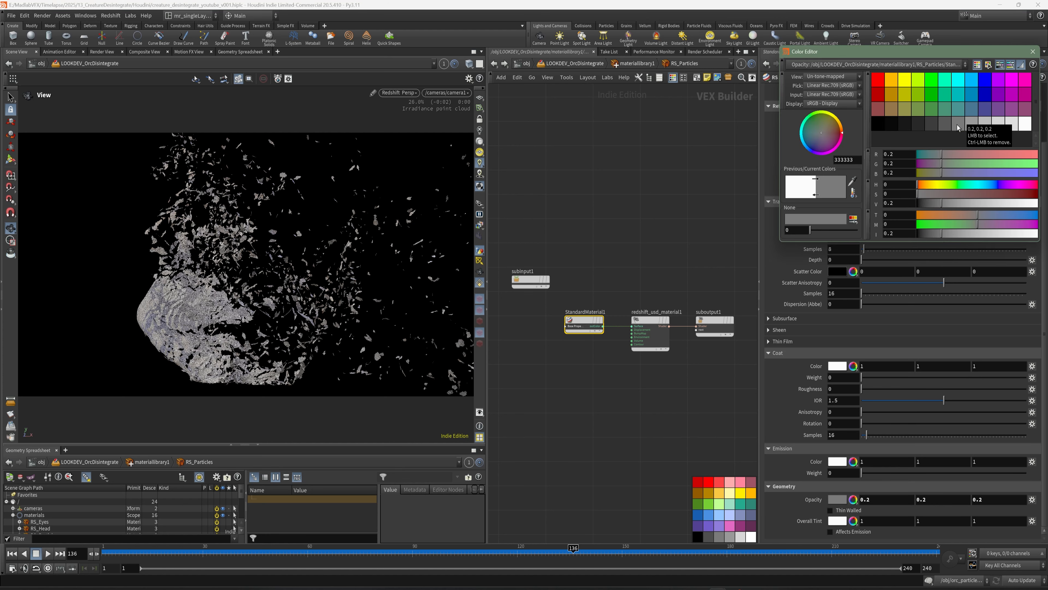
left_click(970, 125)
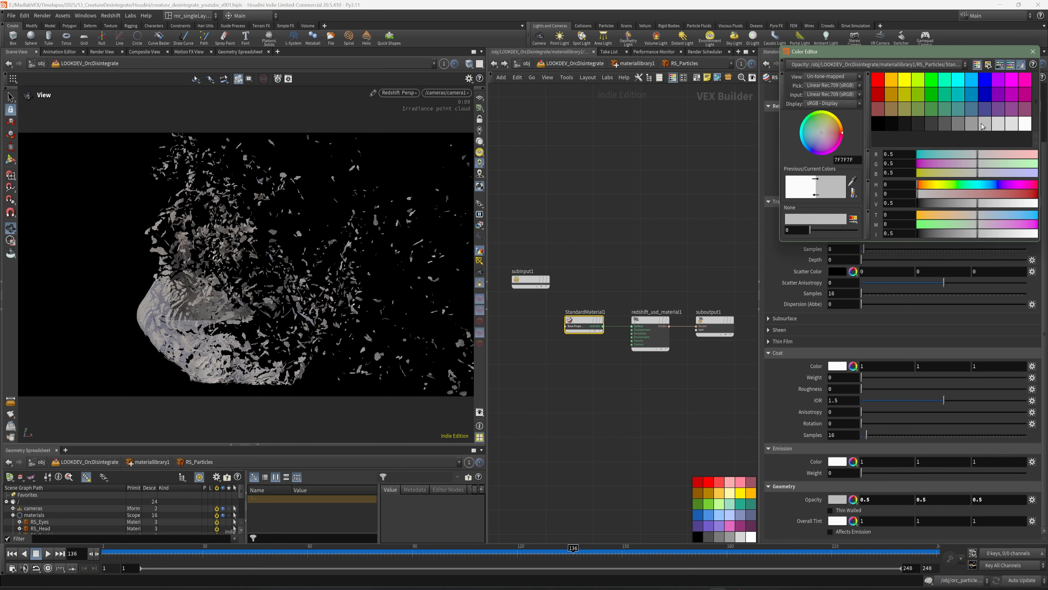
left_click(1033, 51)
key("ctrl+s")
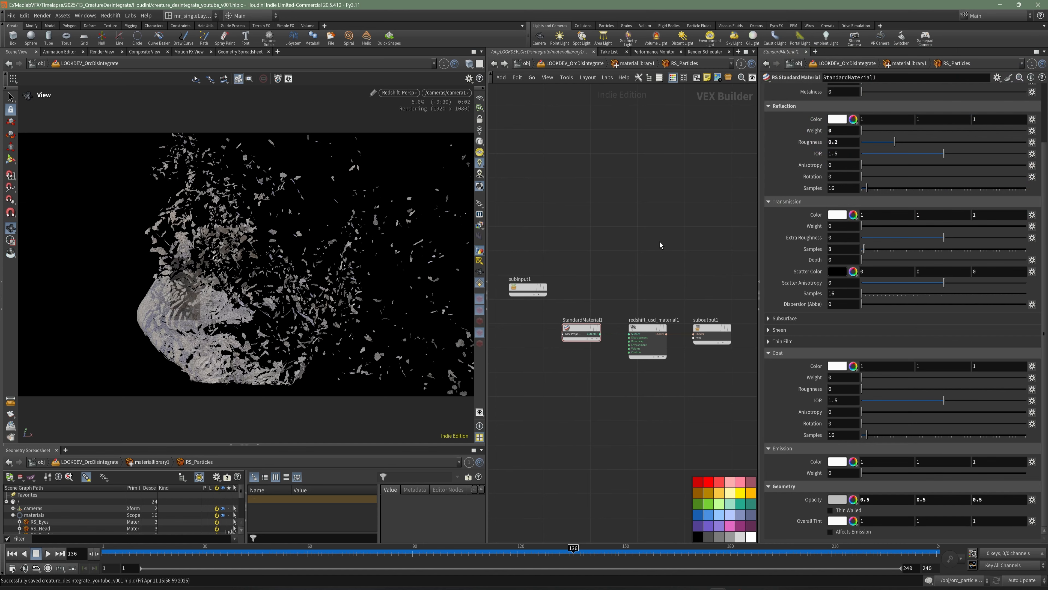
Return to the LOOKDEV_OrcDisintegrate network and add a Render Geometry Settings node near merge1
key("u")
key("u")
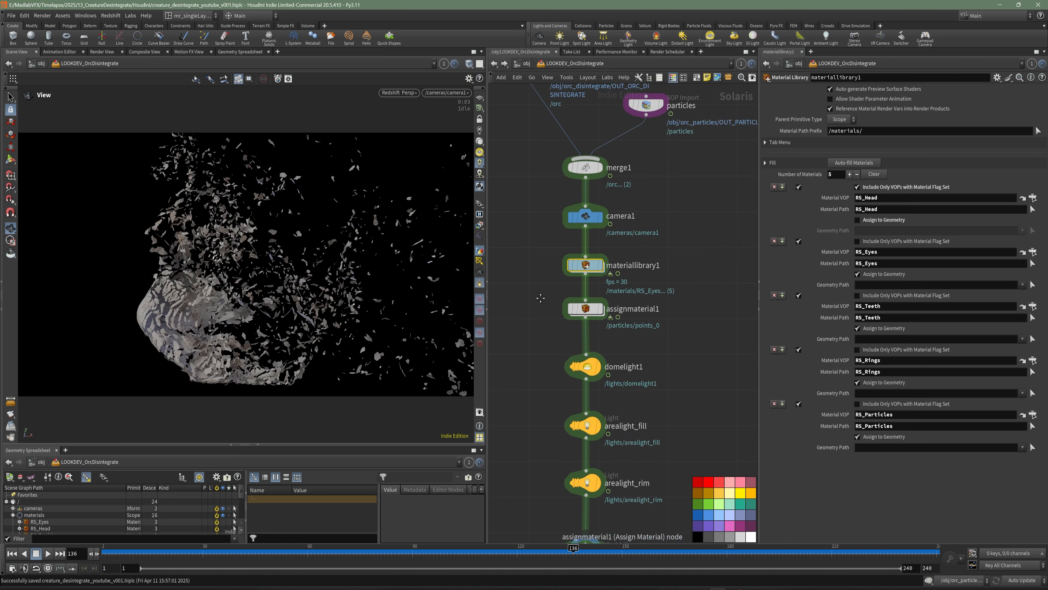
key("Tab")
key("Escape")
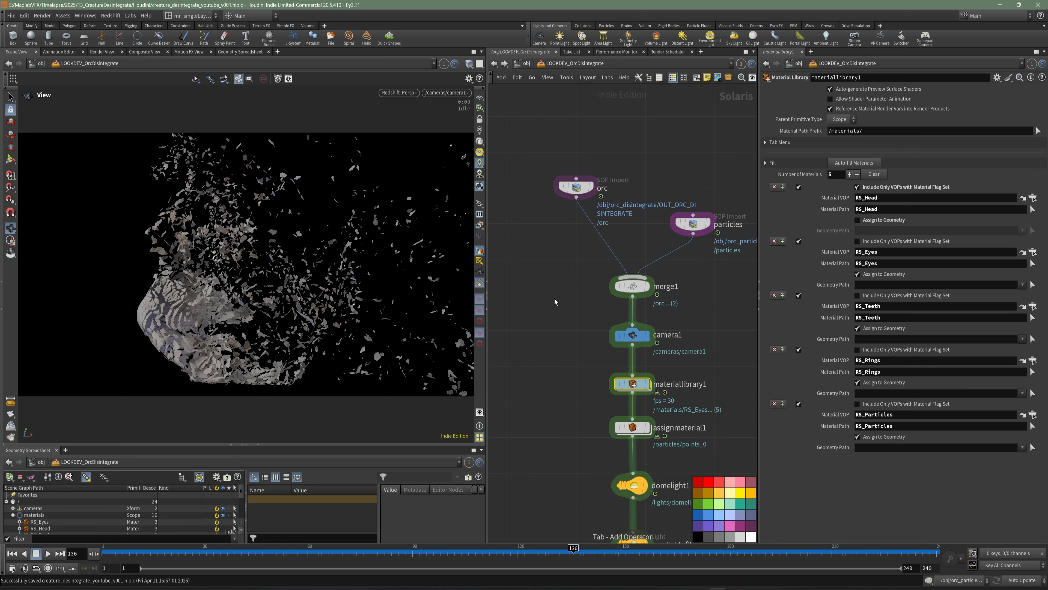
key("Tab")
type("ren")
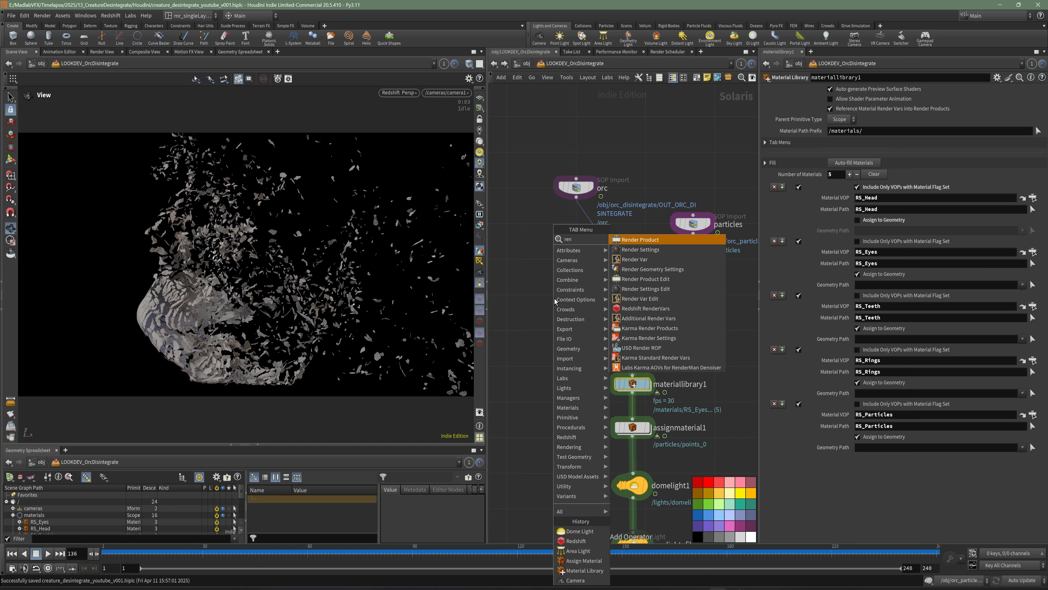
left_click(653, 269)
left_click(739, 274)
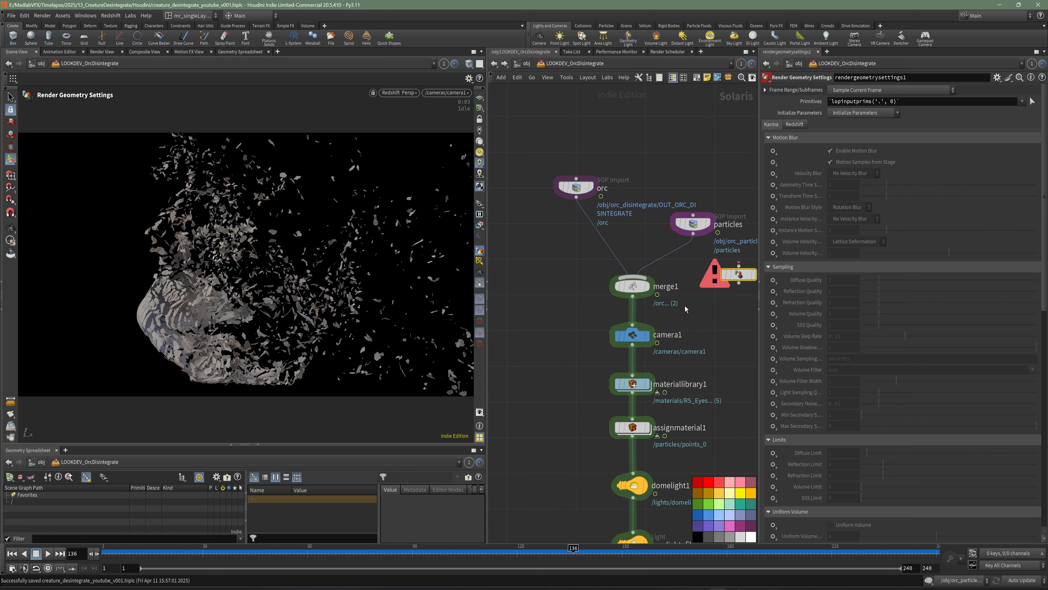
Move the import and merge nodes up and insert rendergeometrysettings1 between merge1 and camera1
left_click_drag(686, 306, 557, 186)
left_click_drag(632, 286, 632, 249)
left_click(644, 298)
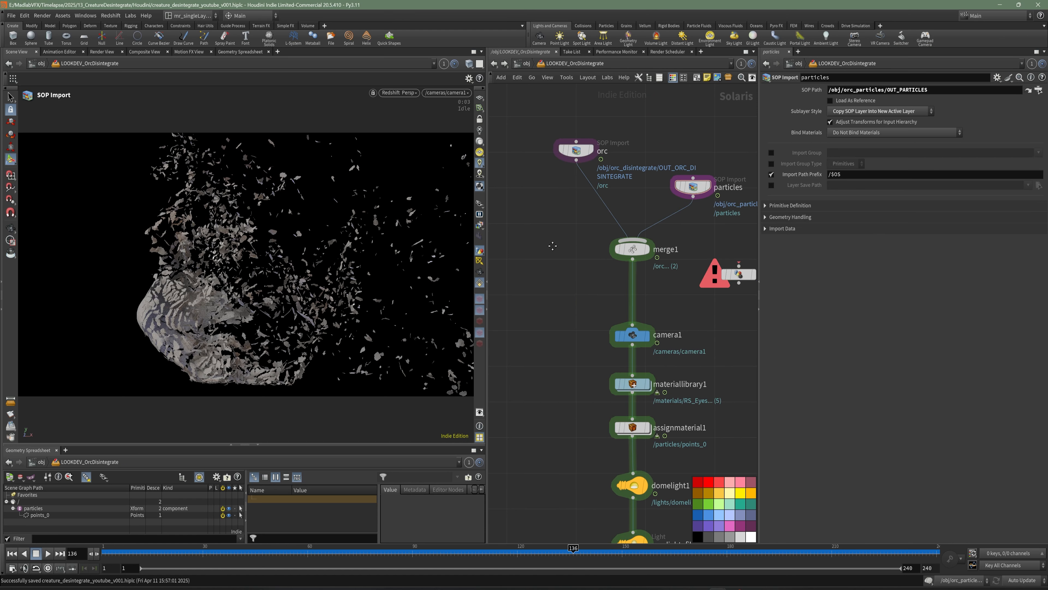
middle_click_drag(553, 245, 528, 254)
left_click_drag(714, 283, 608, 298)
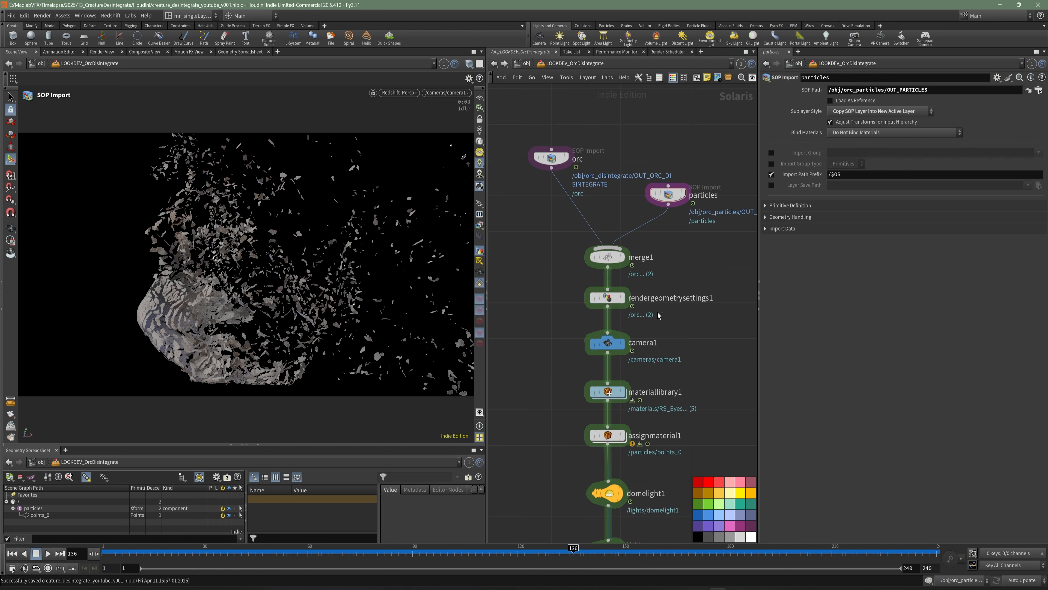
Enable Velocity Blur in the Redshift motion blur settings of rendergeometrysettings1
left_click(670, 298)
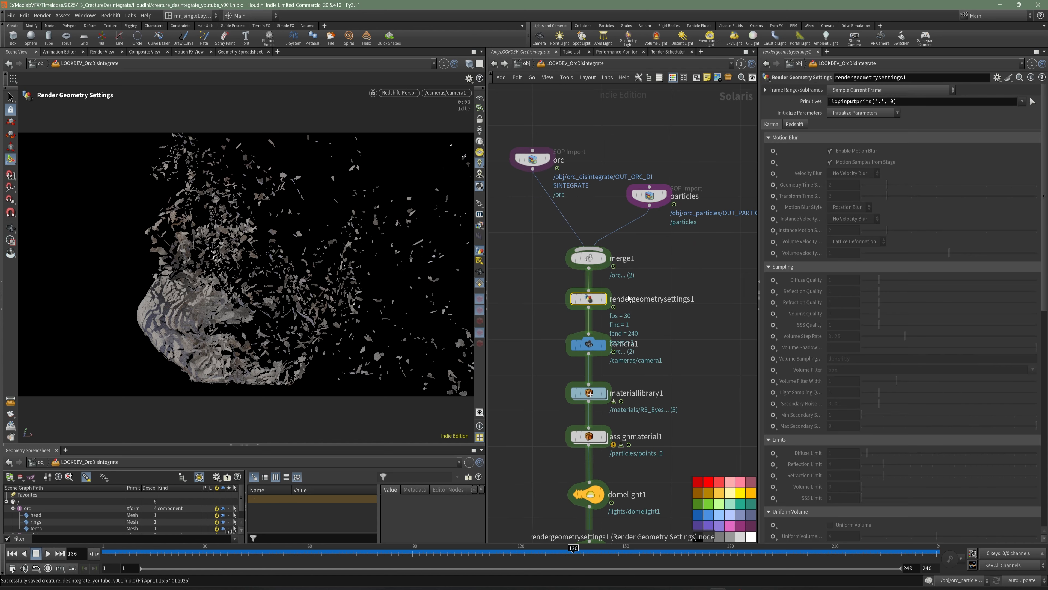
left_click(794, 125)
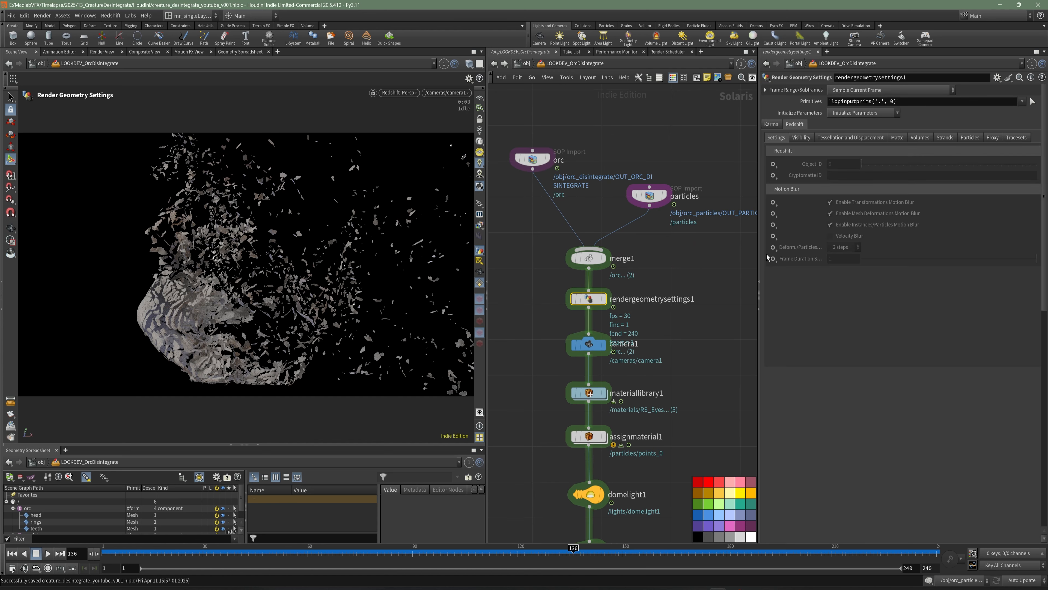
left_click(782, 255)
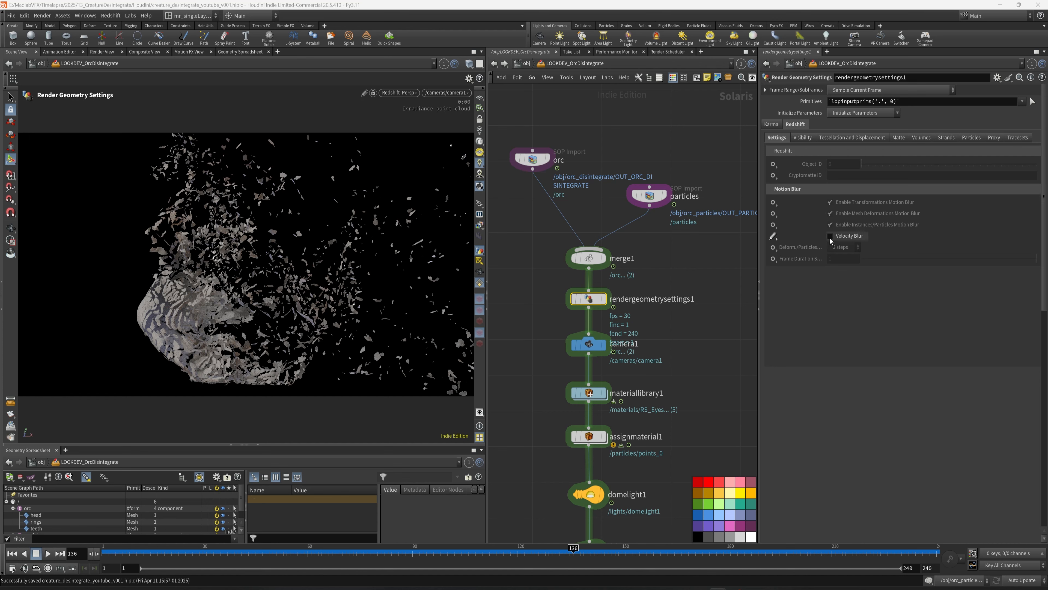
left_click(830, 237)
Arrange the network nodes into a tidy chain and test-render frame 136 from rc_orc_disintegrated
middle_click_drag(680, 454, 667, 252)
left_click(585, 441)
key("l")
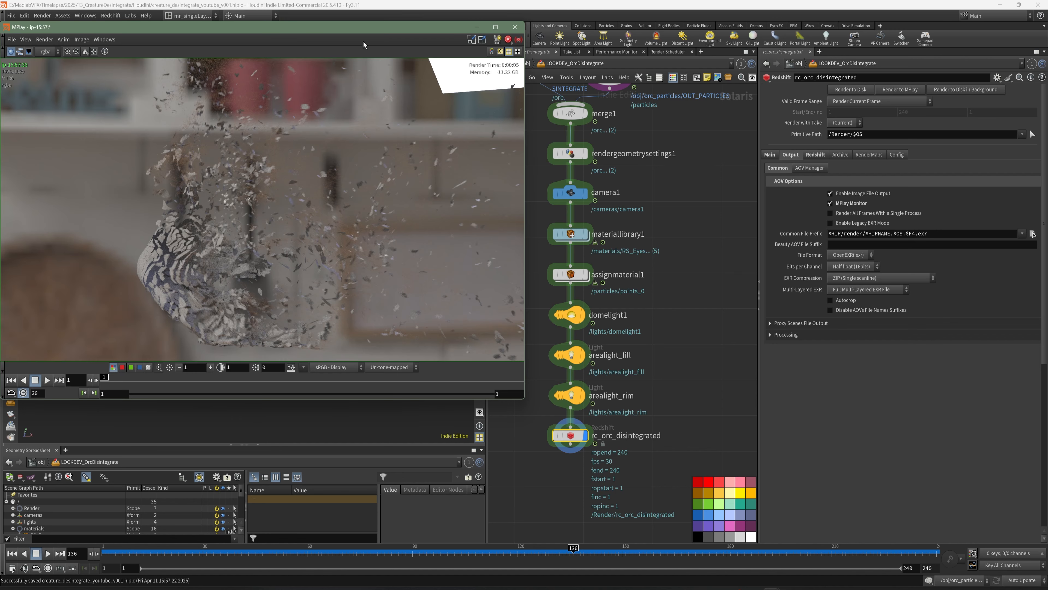
left_click_drag(363, 44, 388, 76)
Enable the Back-Plate in the Redshift Dome settings of domelight1, leaving its map empty
left_click(581, 322)
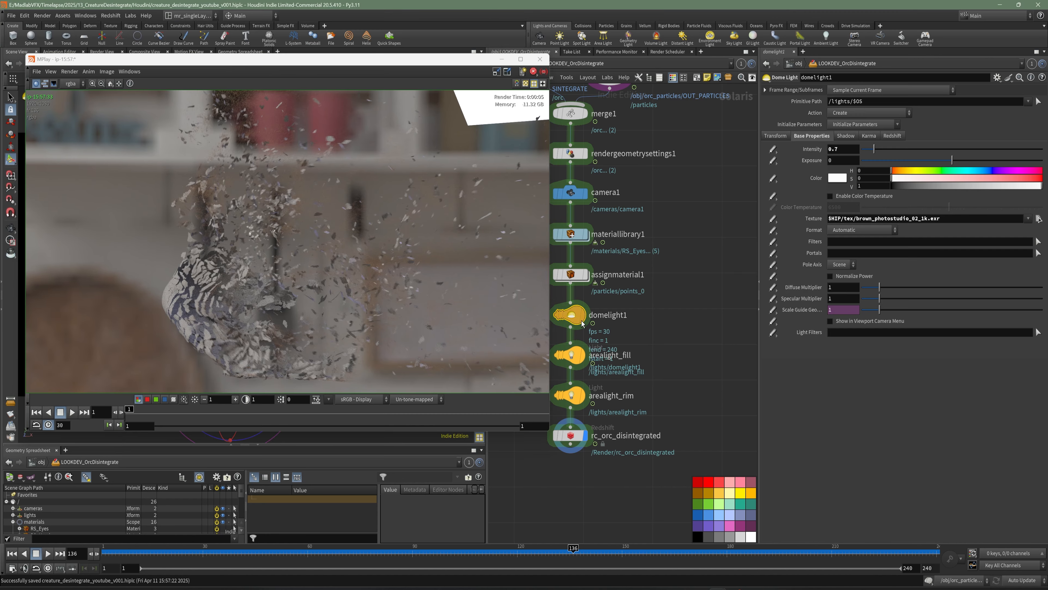
left_click(892, 138)
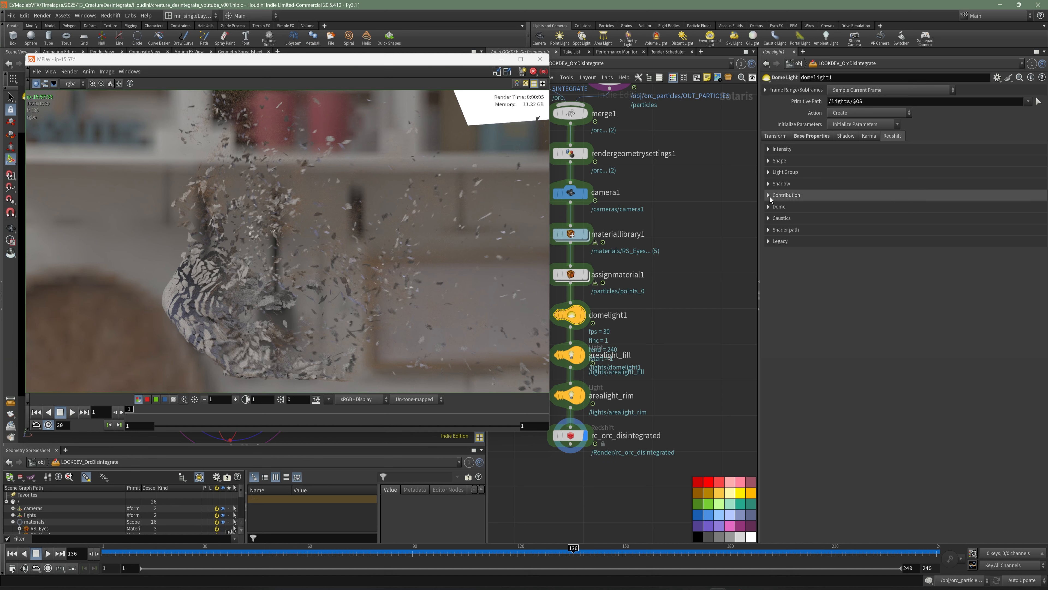
left_click(769, 161)
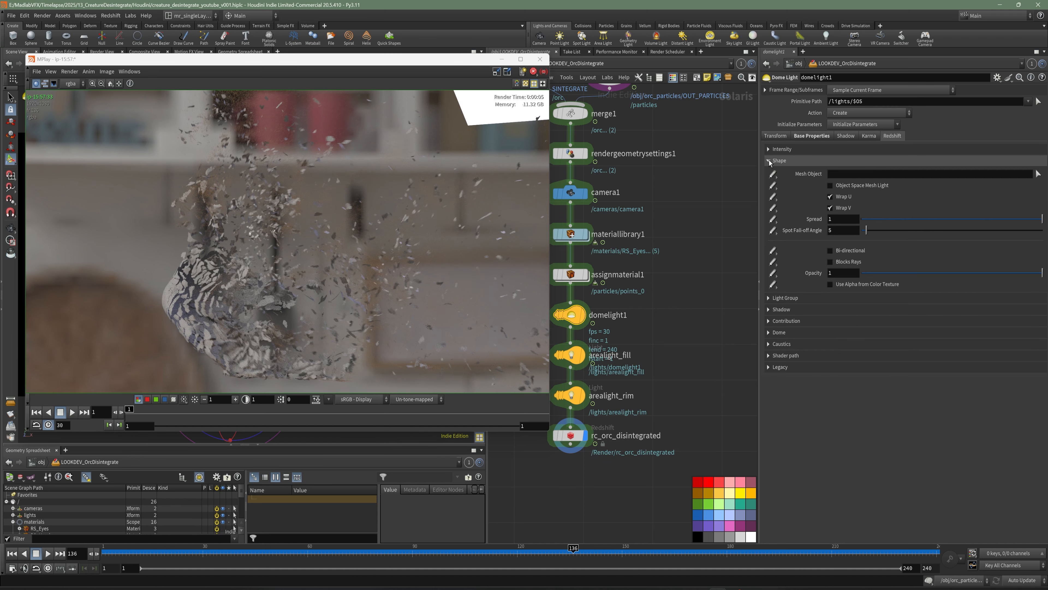
left_click(769, 161)
left_click(769, 195)
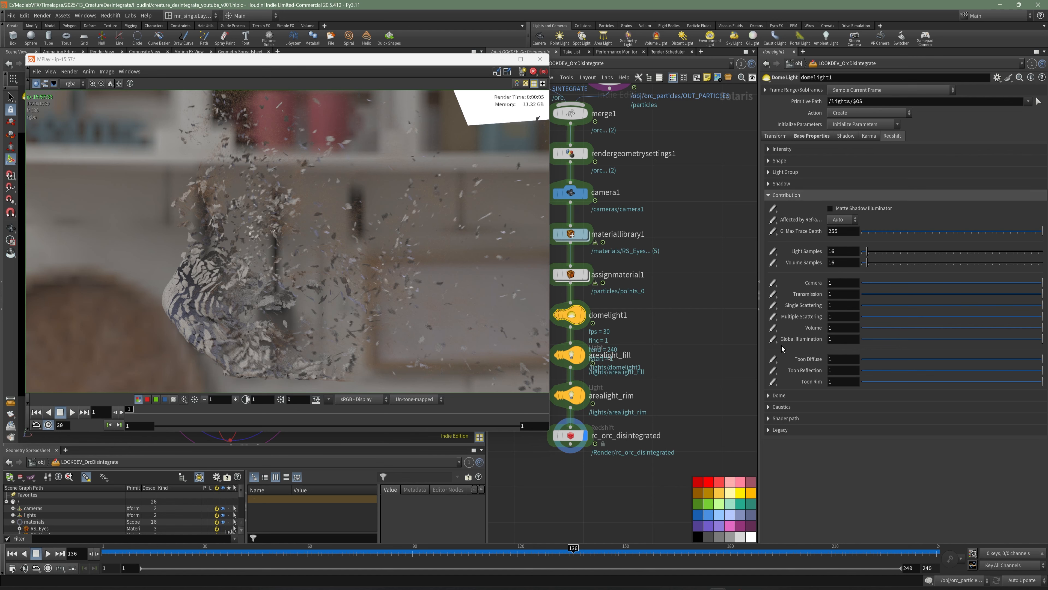
left_click(770, 396)
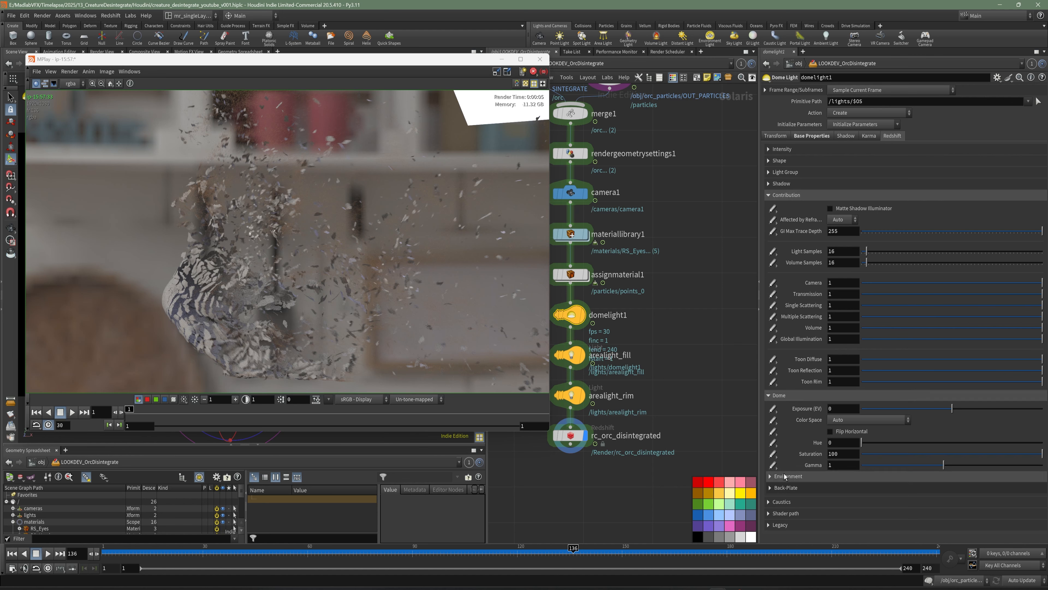
left_click(784, 488)
scroll(828, 479, "down", 2)
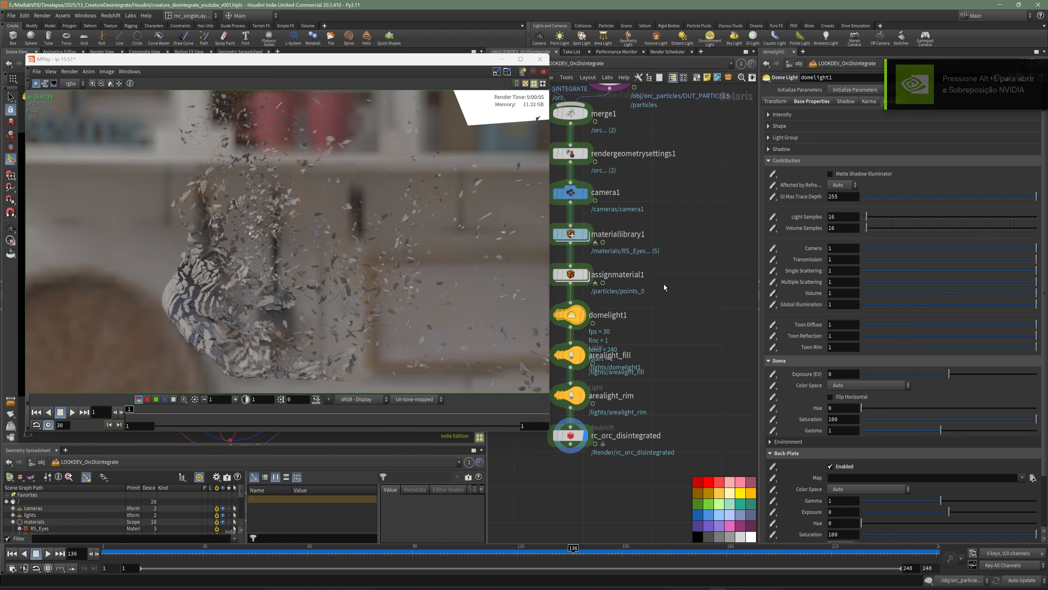
Re-render frame 136 from rc_orc_disintegrated and move the MPlay window clear of the viewport
middle_click_drag(651, 415, 683, 401)
left_click(598, 427)
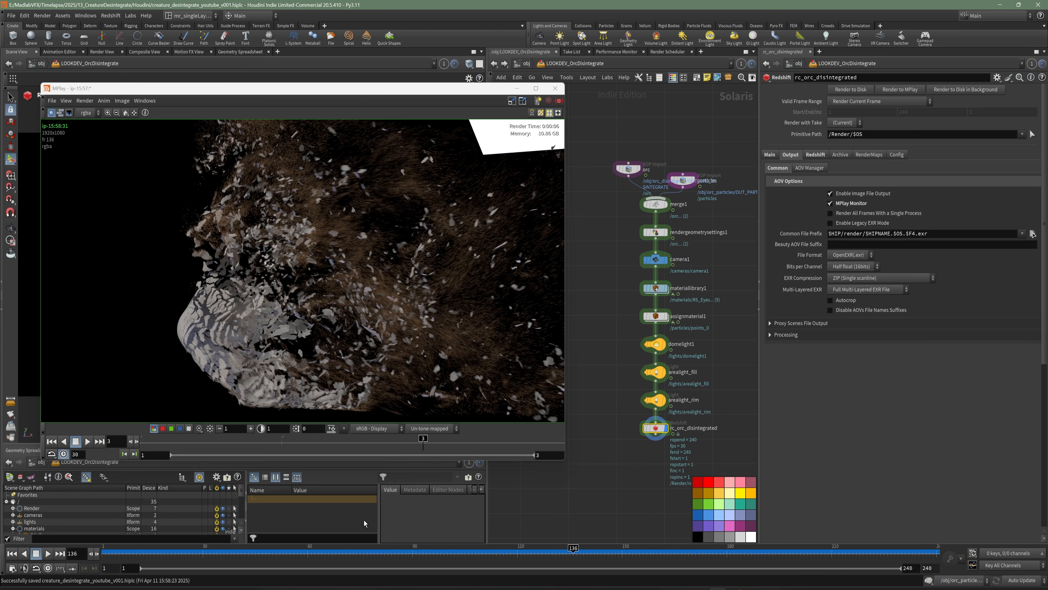
left_click_drag(348, 91, 781, 113)
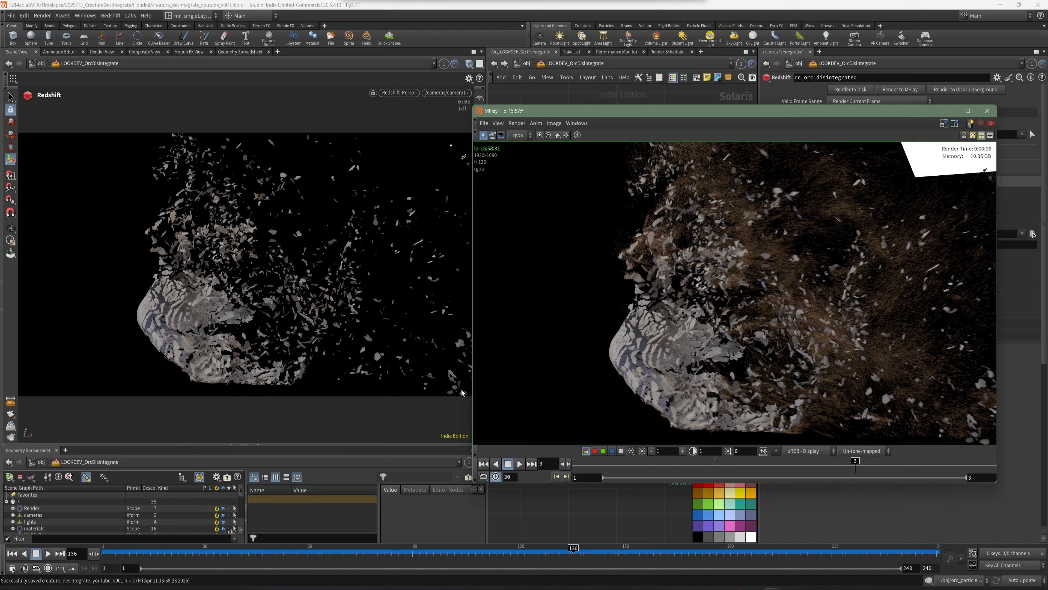
Move the timeline to frame 95 and switch the viewport renderer from Redshift to Houdini VK
left_click(268, 560)
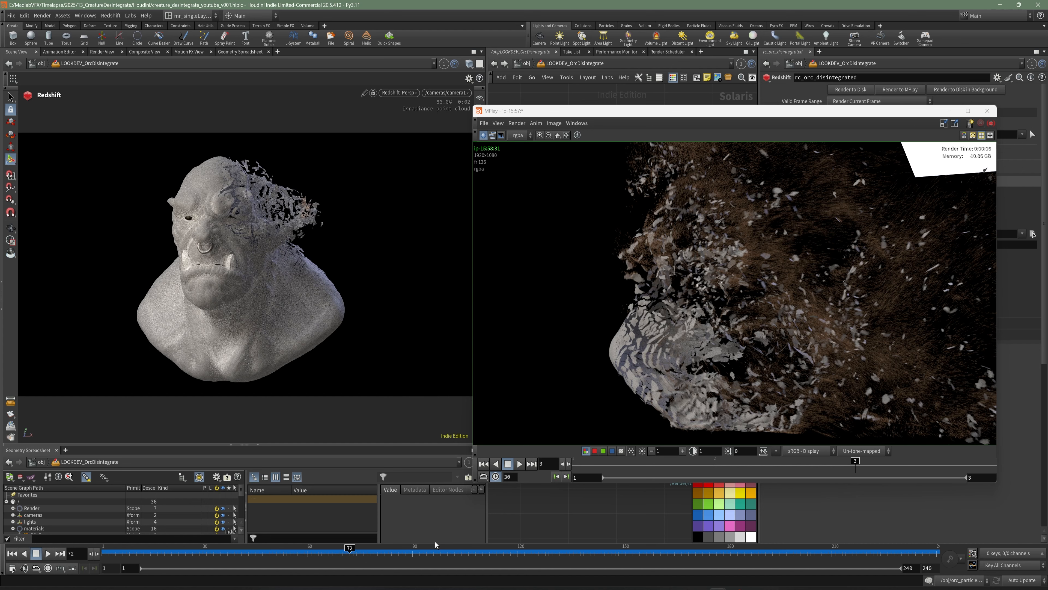
left_click(430, 549)
left_click(398, 92)
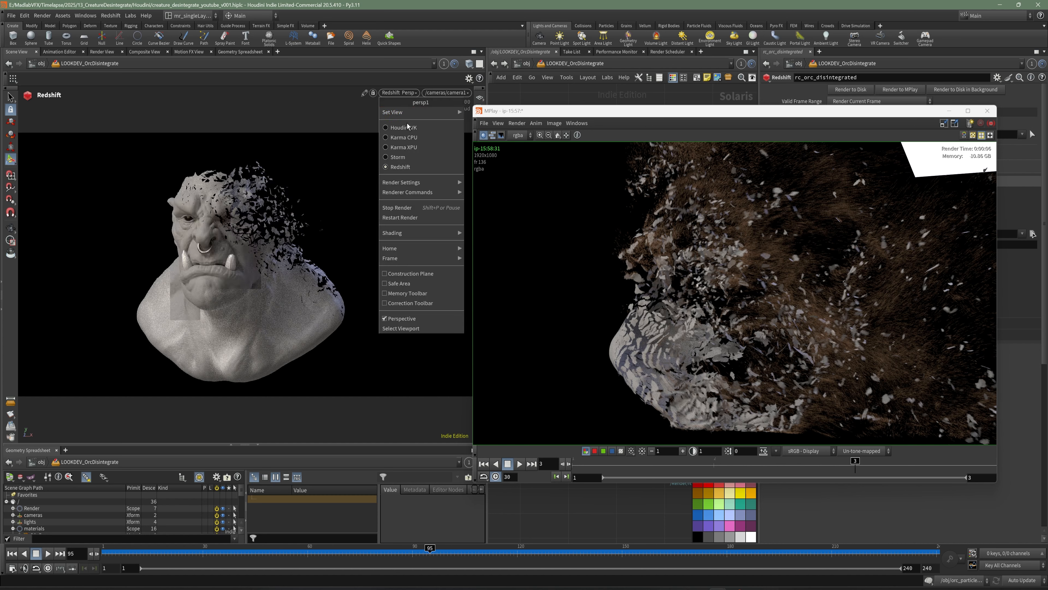
left_click(408, 129)
Save the scene and render frame 95 from rc_orc_disintegrated to disk
left_click_drag(566, 111, 187, 108)
left_click_drag(466, 110, 419, 109)
middle_click_drag(741, 305, 748, 281)
key("ctrl+s")
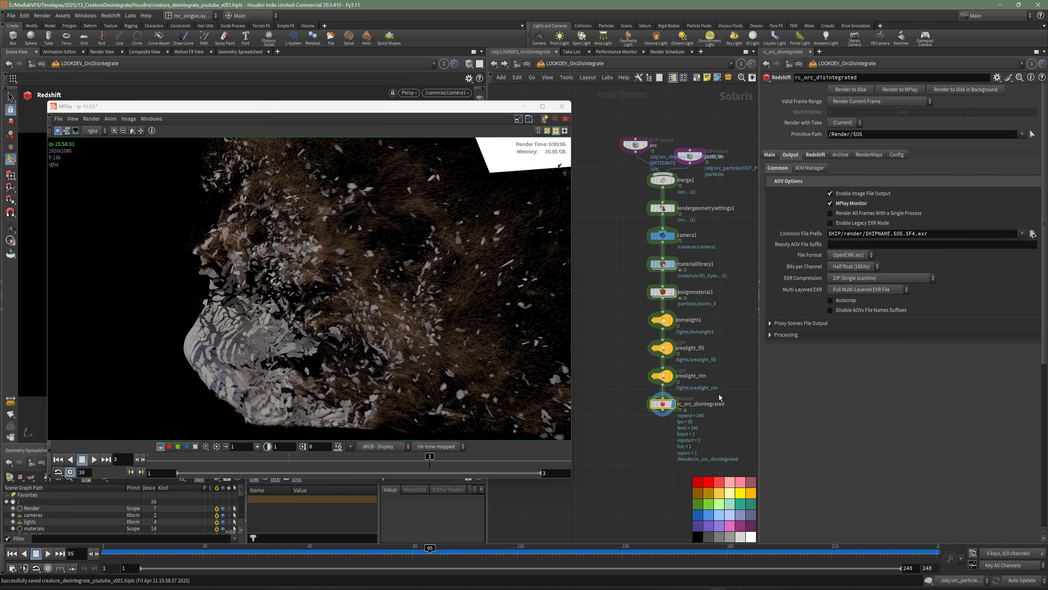
left_click(851, 91)
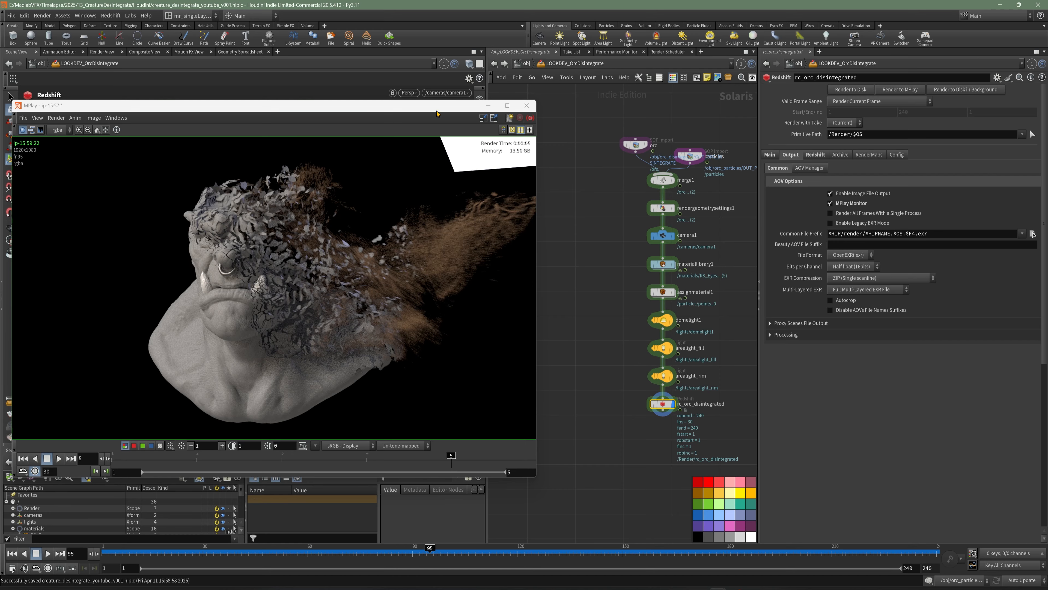